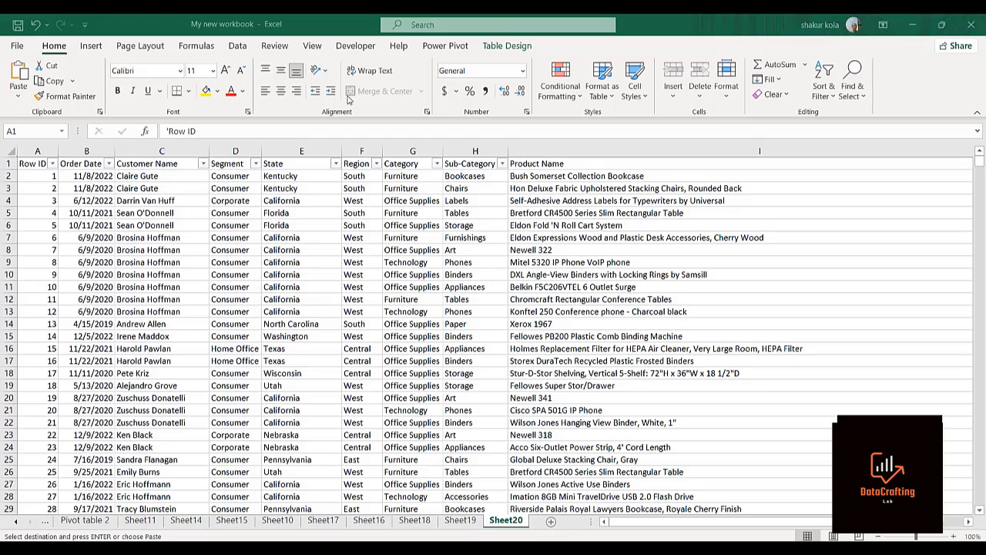
Step: Examine the Row ID column down to the table's last record, and the Order Date entries in the rows above it
left_click(30, 176)
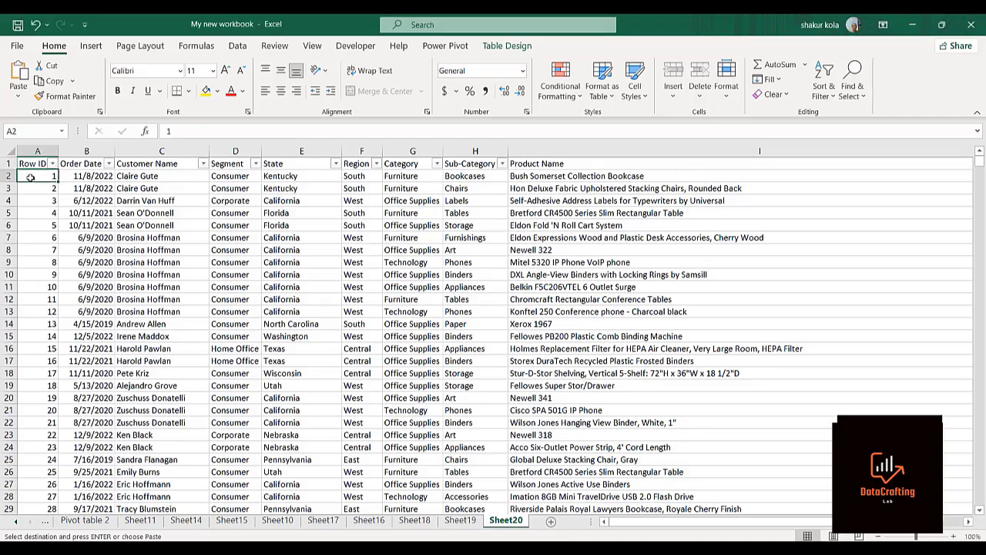
key("ctrl+shift+Down")
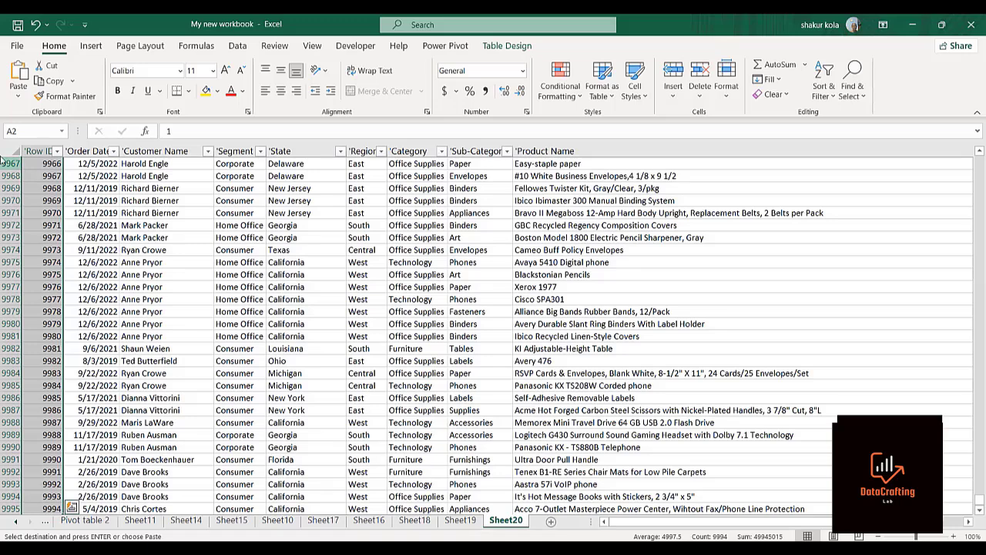
left_click(97, 163)
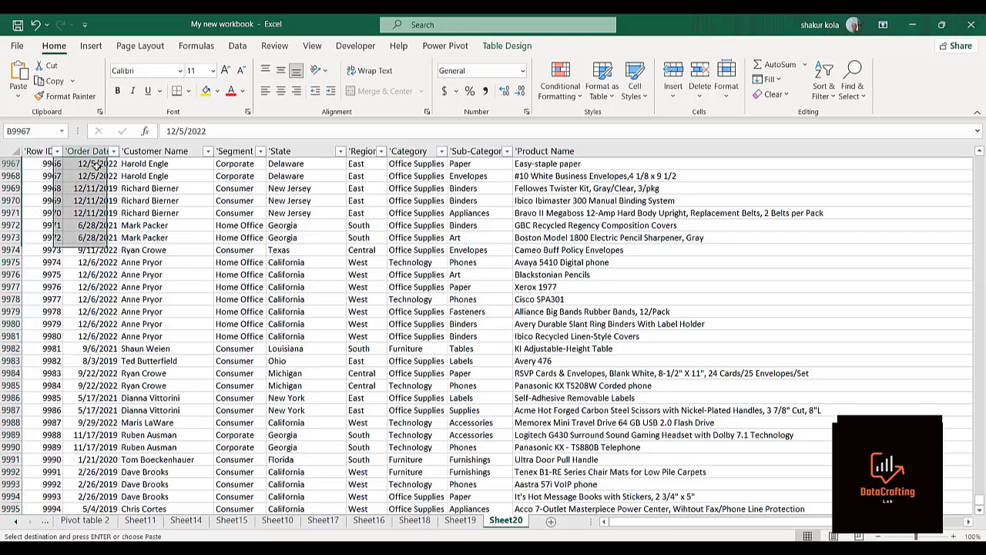
key("Up")
key("Up")
key("Up")
key("Up")
key("Up")
key("Up")
key("Up")
key("Up")
key("Up")
key("Up")
key("Up")
key("Up")
key("Up")
key("Up")
key("Up")
key("Up")
key("Up")
key("Up")
key("Up")
key("Up")
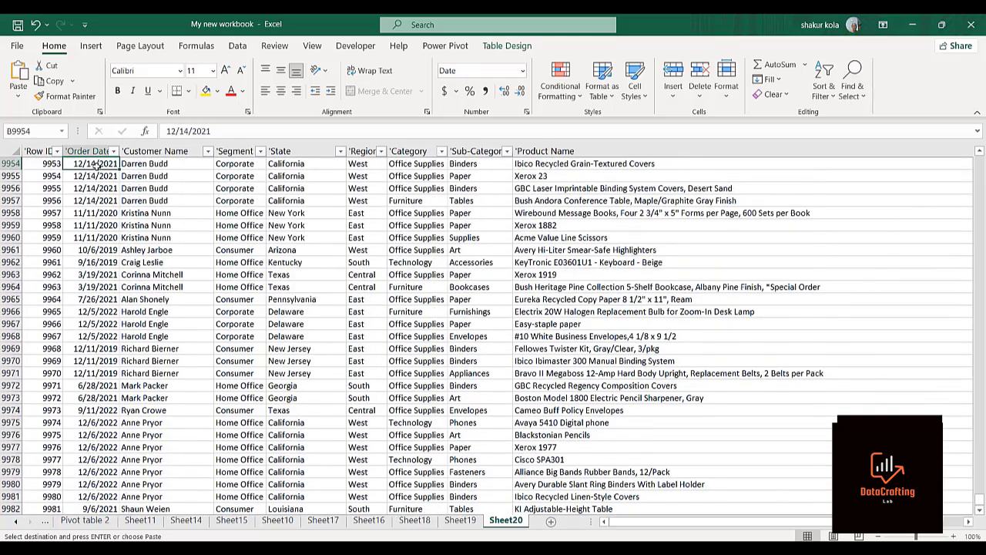
key("Up")
key("Up")
key("Up")
key("Up")
key("Up")
key("Up")
key("Up")
key("Up")
key("Up")
key("Up")
key("Up")
key("Up")
key("Up")
key("Up")
key("Up")
key("Up")
key("Up")
key("Up")
key("Up")
key("Up")
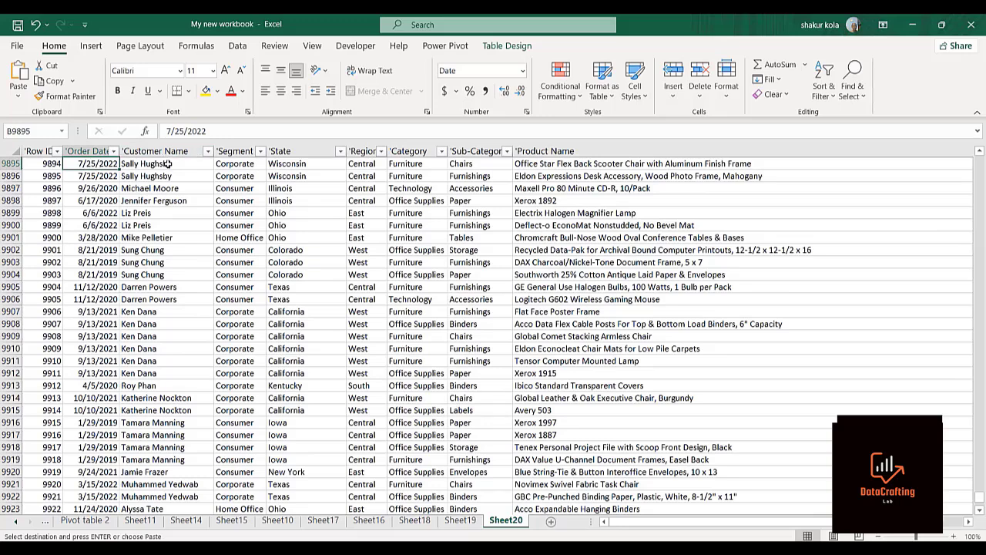
Step: Examine the Customer Name, Category, Sub-Category and Product Name entries between rows 9895 and 9915
left_click(167, 164)
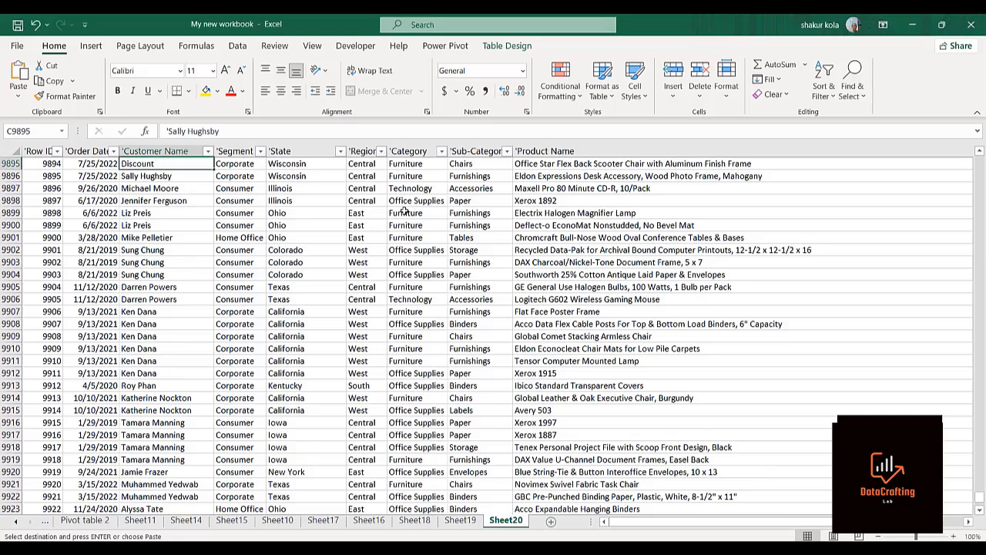
key("F2")
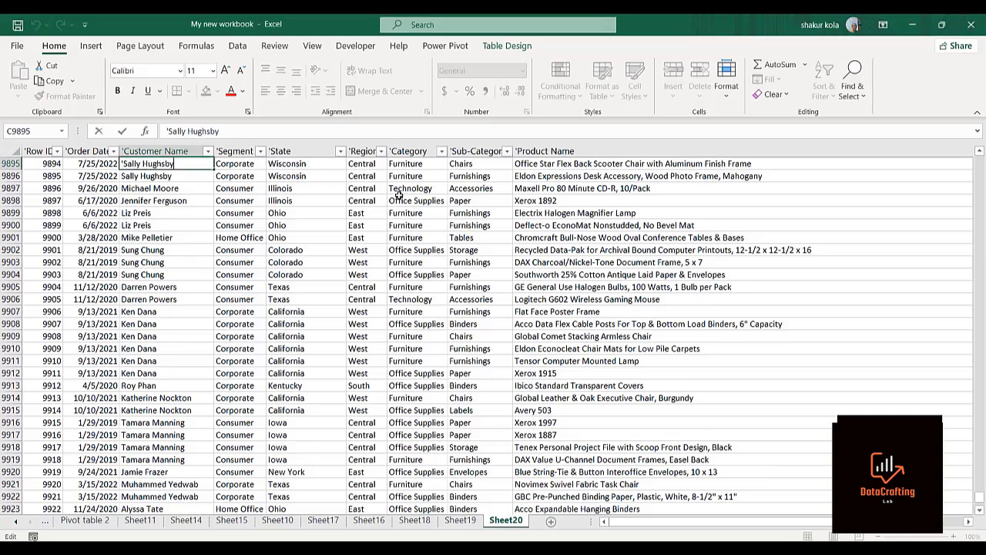
left_click(416, 288)
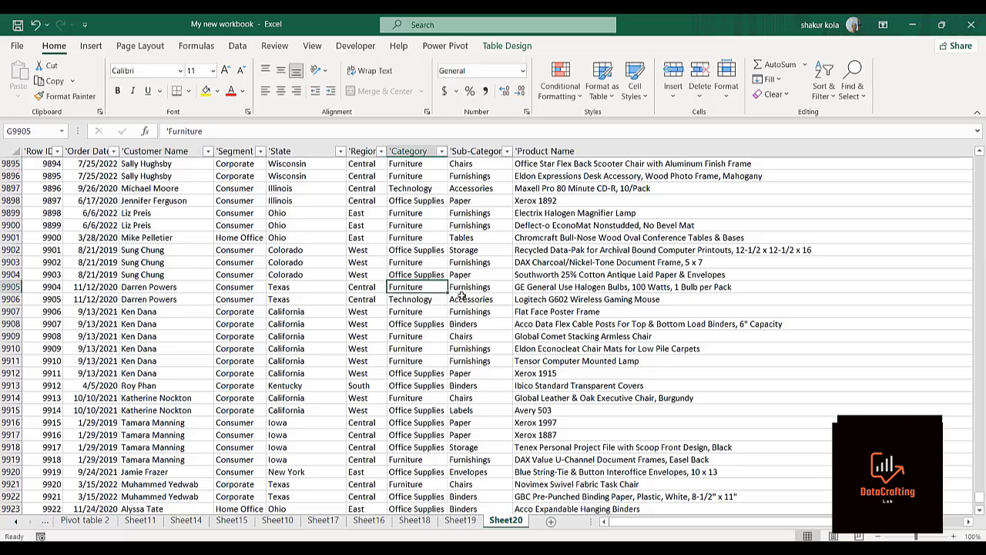
left_click(421, 336)
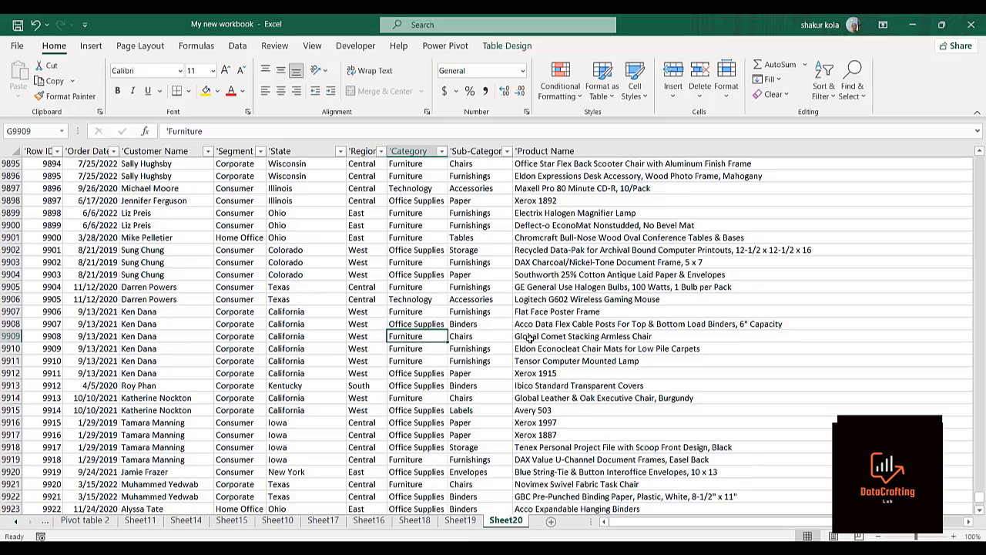
left_click(529, 338)
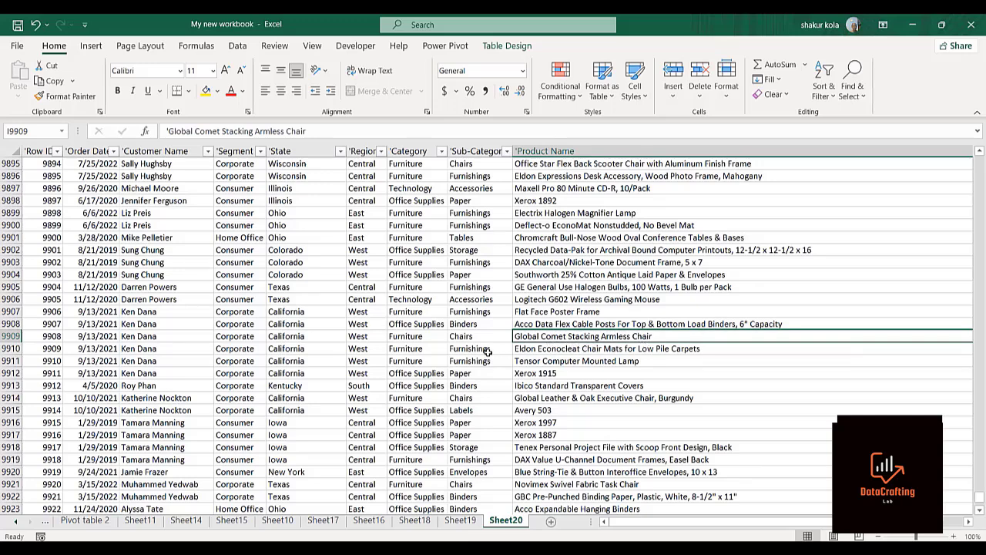
left_click(402, 397)
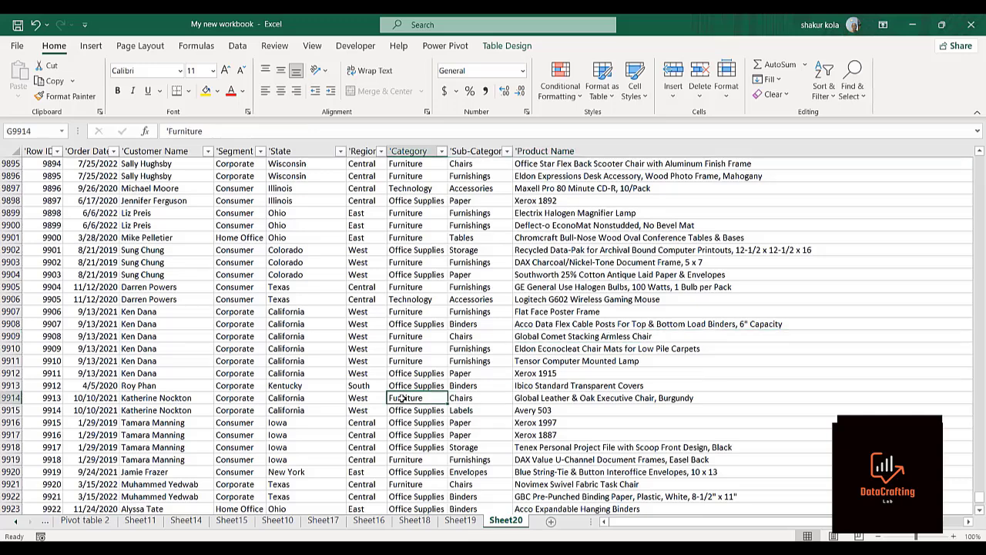
left_click_drag(463, 397, 528, 399)
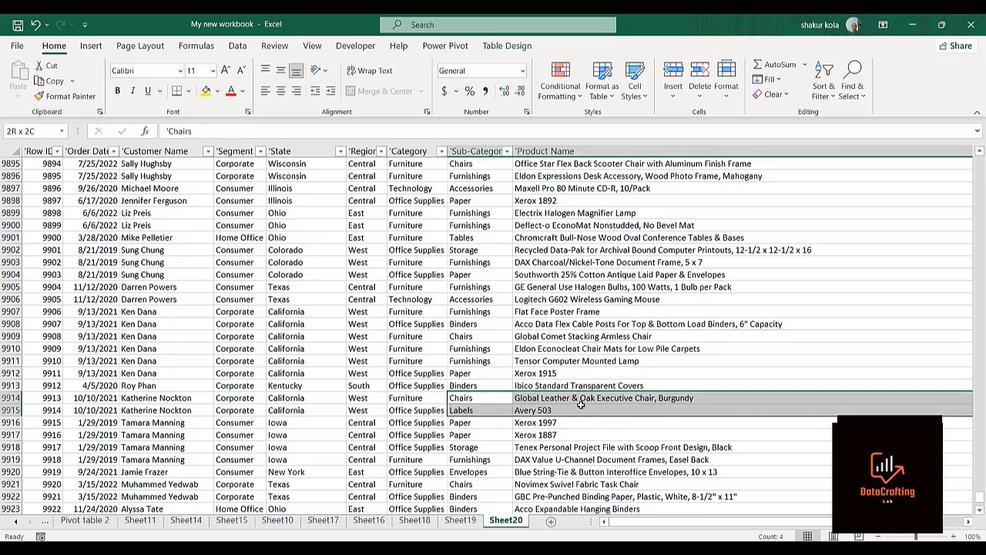
mouse_move(462, 398)
left_mouse_down()
mouse_move(292, 385)
mouse_move(401, 389)
mouse_move(453, 406)
left_mouse_up()
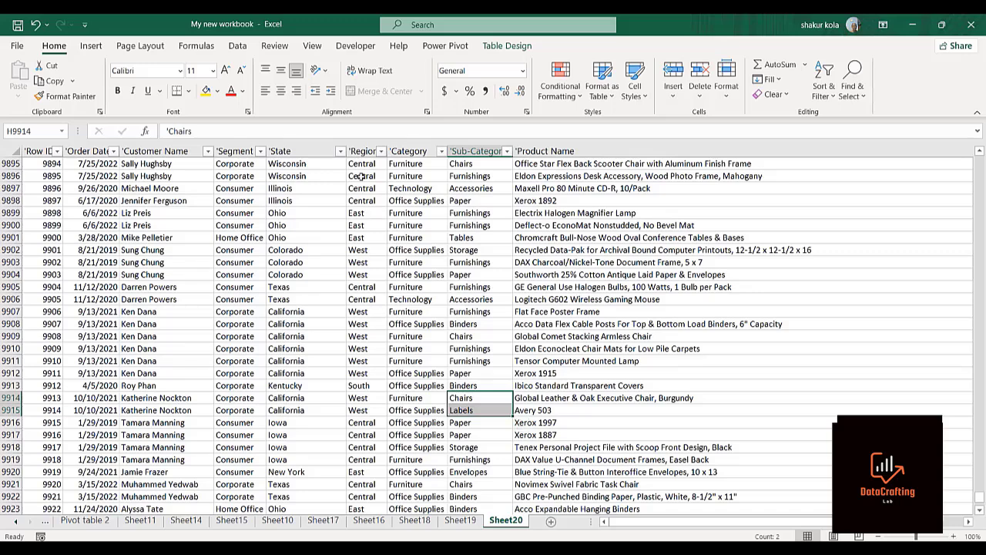
Step: Widen the Quantity and Discount columns so that their full header names fit
key("alt+Tab")
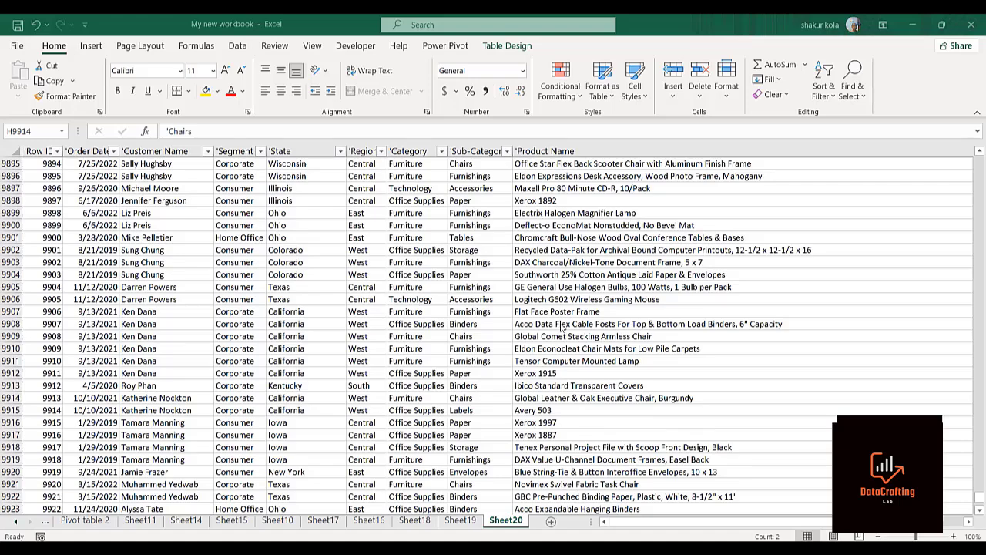
key("alt+Tab")
key("Right")
key("ctrl+Right")
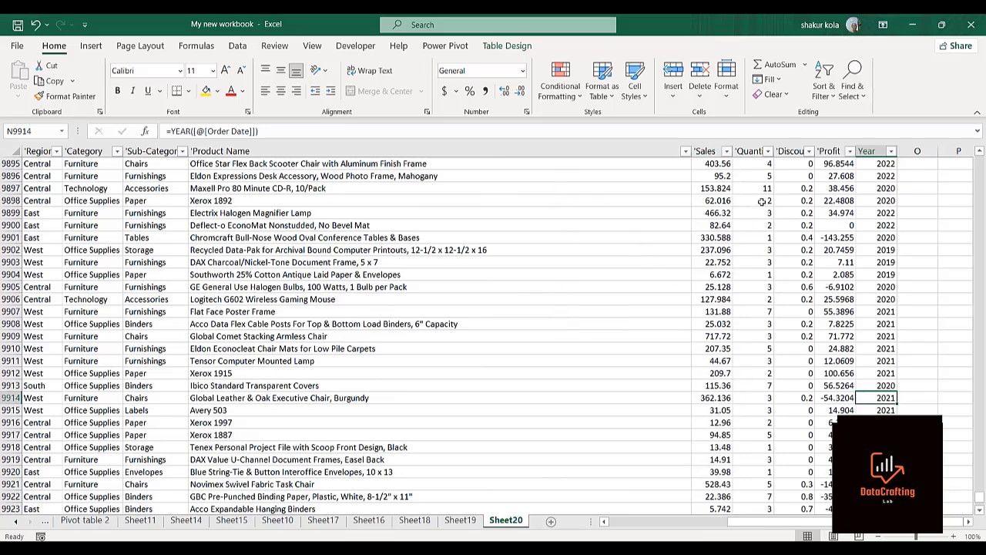
double_click(774, 151)
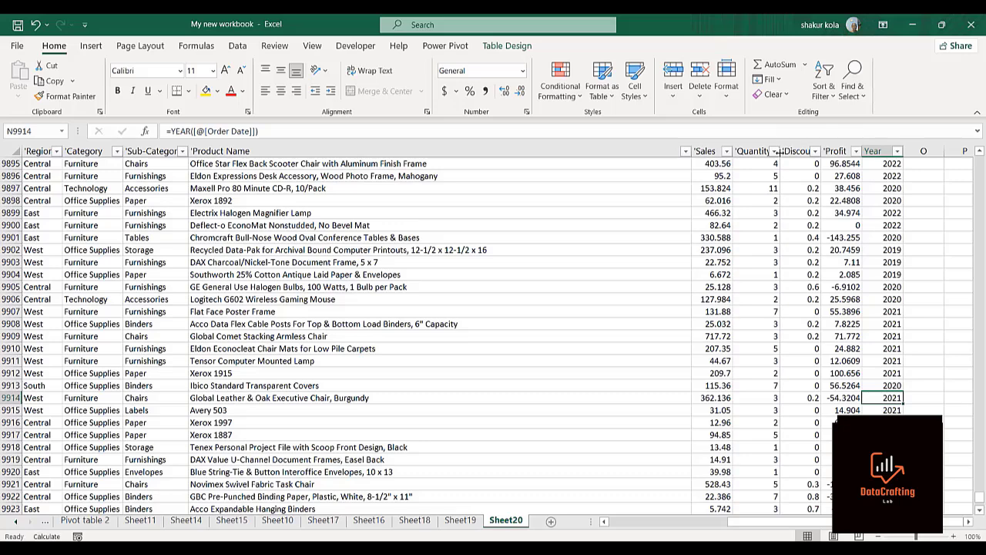
left_click_drag(781, 151, 793, 151)
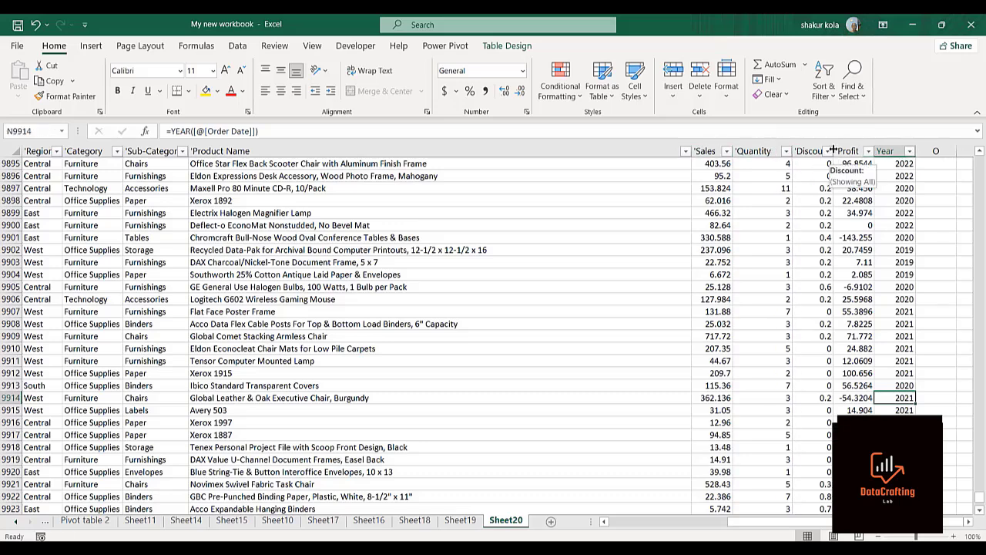
left_click_drag(833, 151, 845, 151)
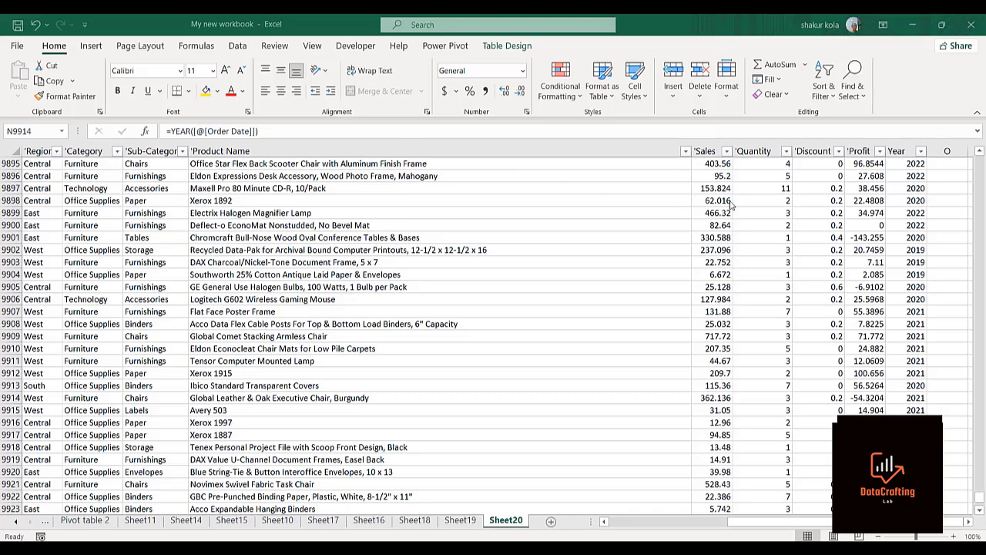
Step: Examine the Profit values and the Year column's formula from row 9895 downward
left_click(863, 177)
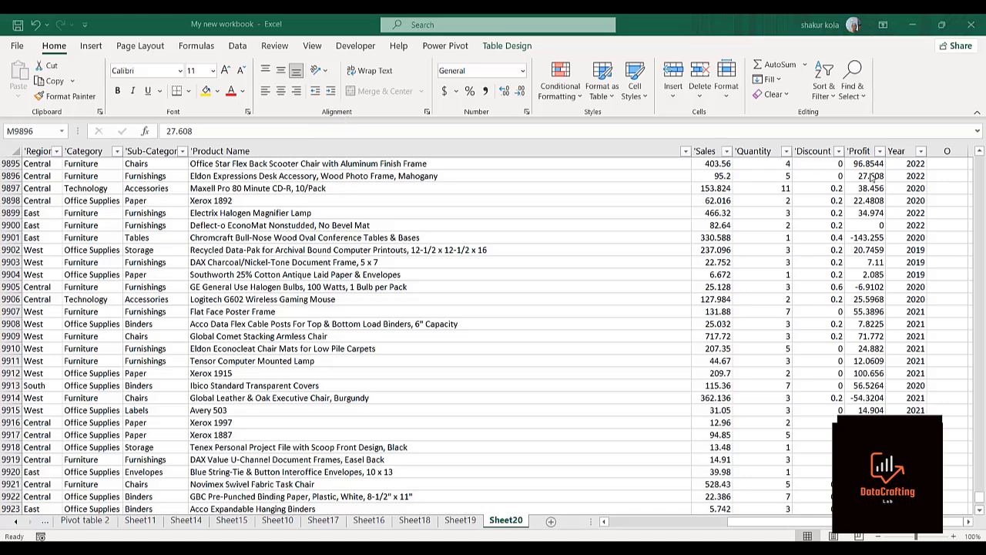
left_click(904, 163)
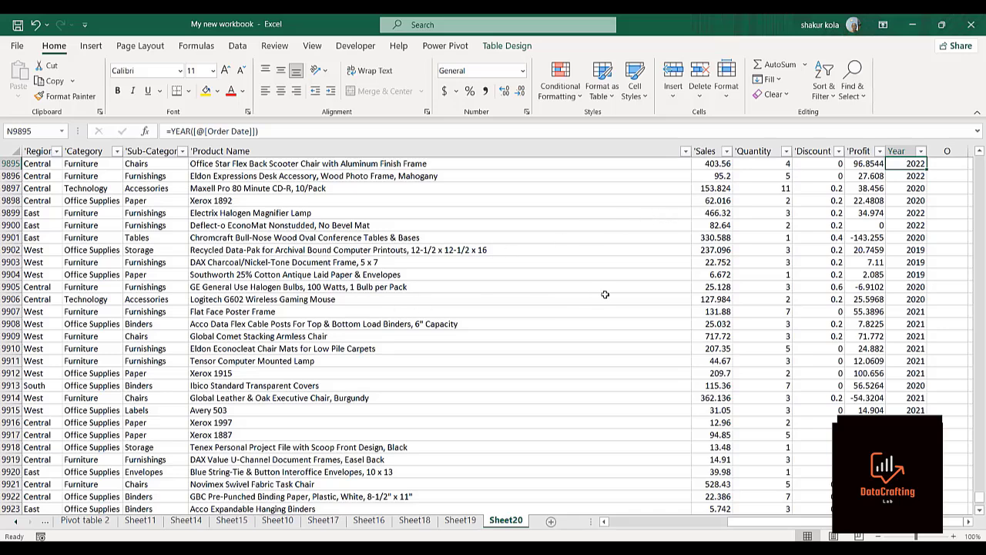
key("Down")
key("Down")
key("Down")
key("Down")
key("Down")
key("Down")
key("Down")
key("Down")
key("Down")
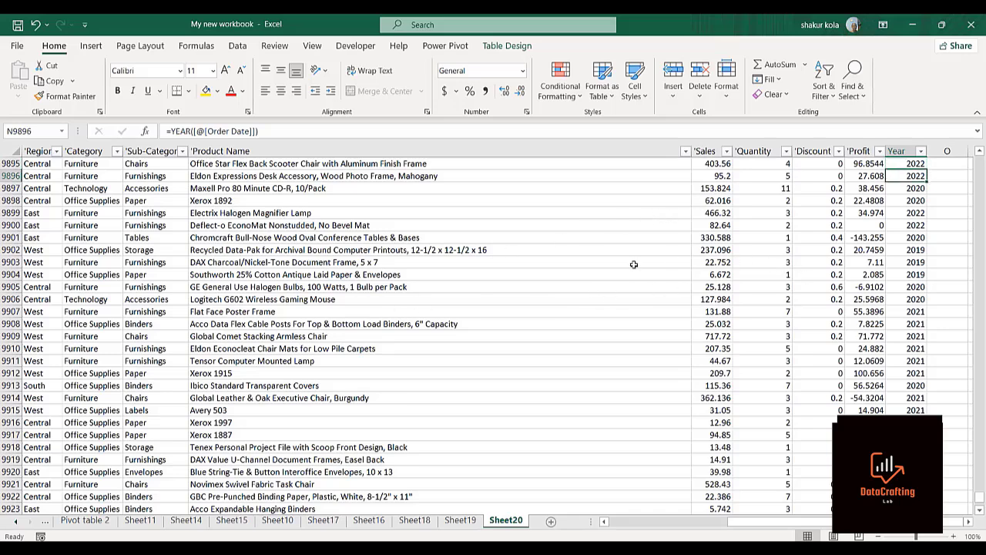
key("Down")
key("Down")
key("Down")
key("Down")
key("Down")
key("Down")
Step: Return to the table's first record and review its fields from Order Date through Year
key("Left")
key("Left")
key("Left")
key("Left")
key("Left")
key("Left")
key("Left")
key("Left")
key("Left")
key("Left")
key("Left")
key("Left")
key("Left")
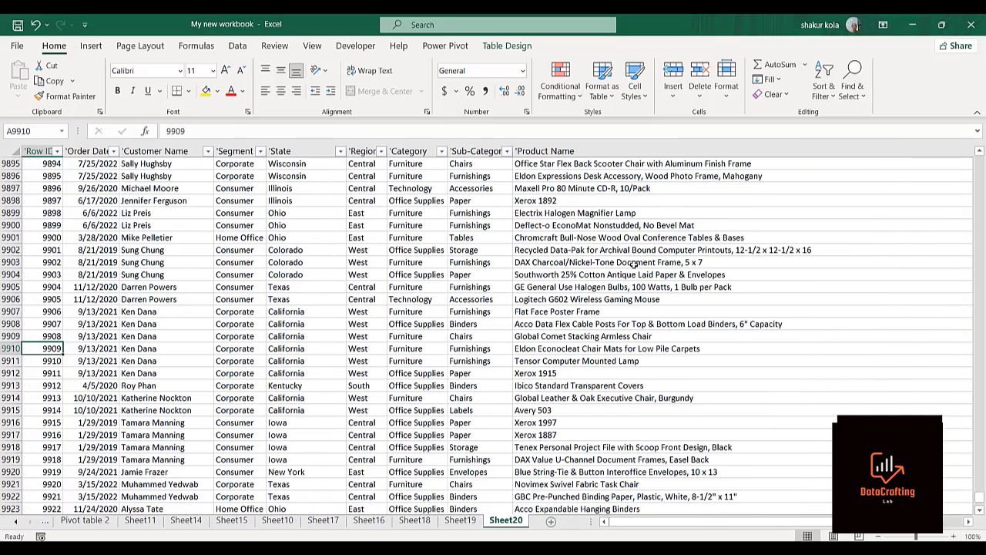
key("ctrl+shift+Up")
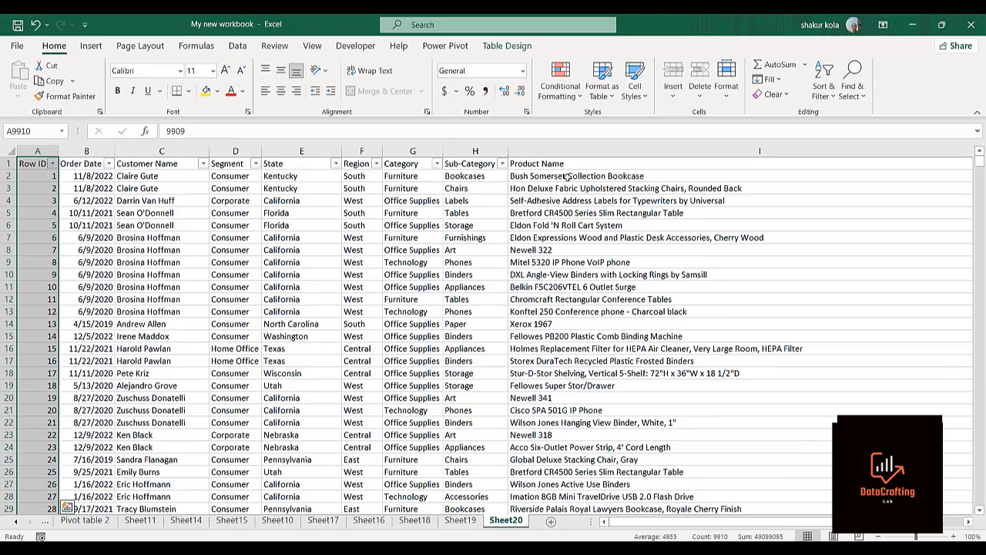
left_click(77, 176)
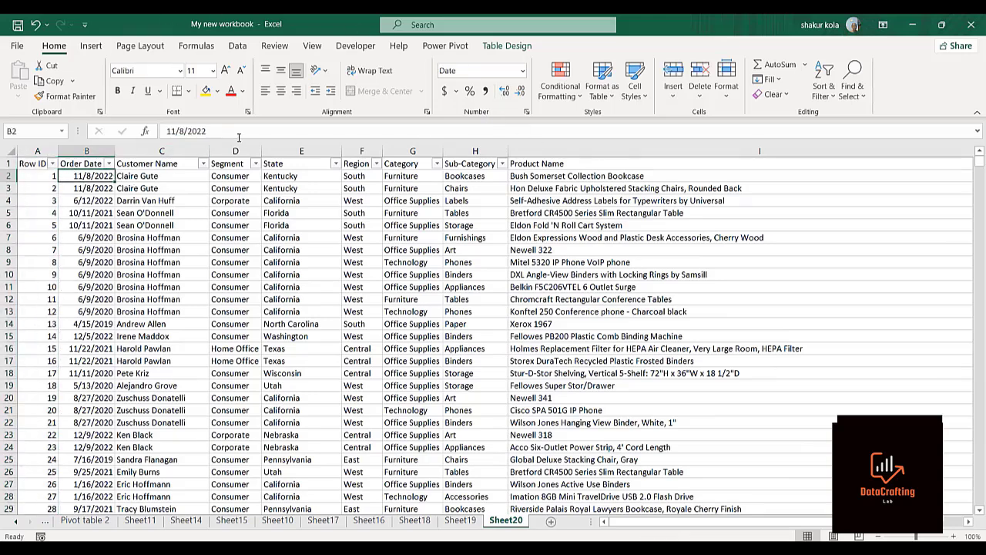
key("Right")
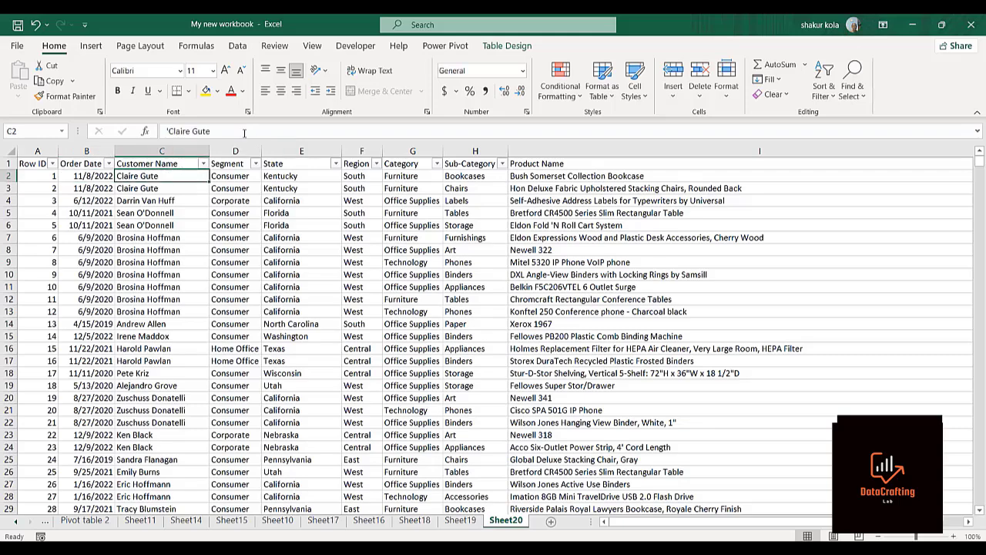
key("ctrl+shift+Right")
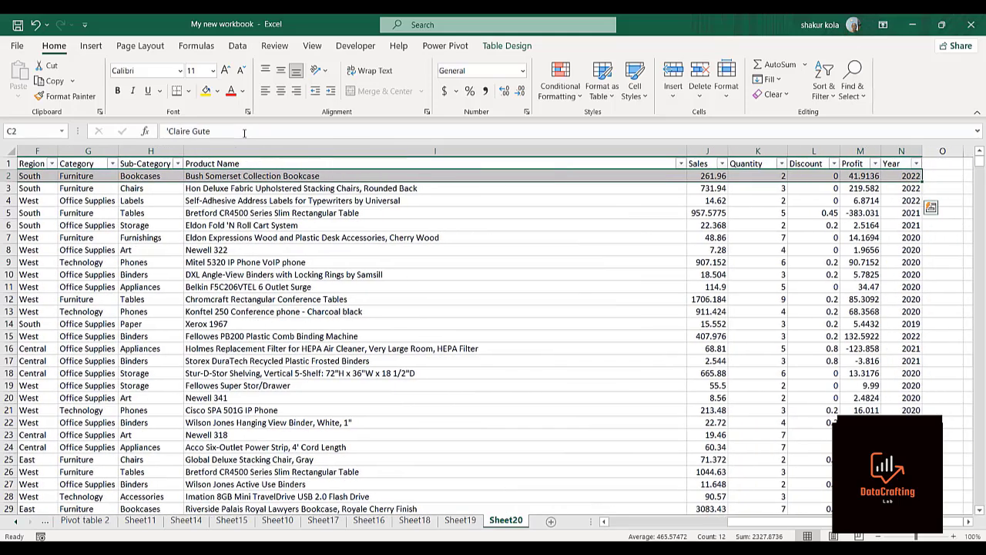
Step: Clear all existing entries in the Year column from N2 to the table's last row, keeping the header
left_click(890, 176)
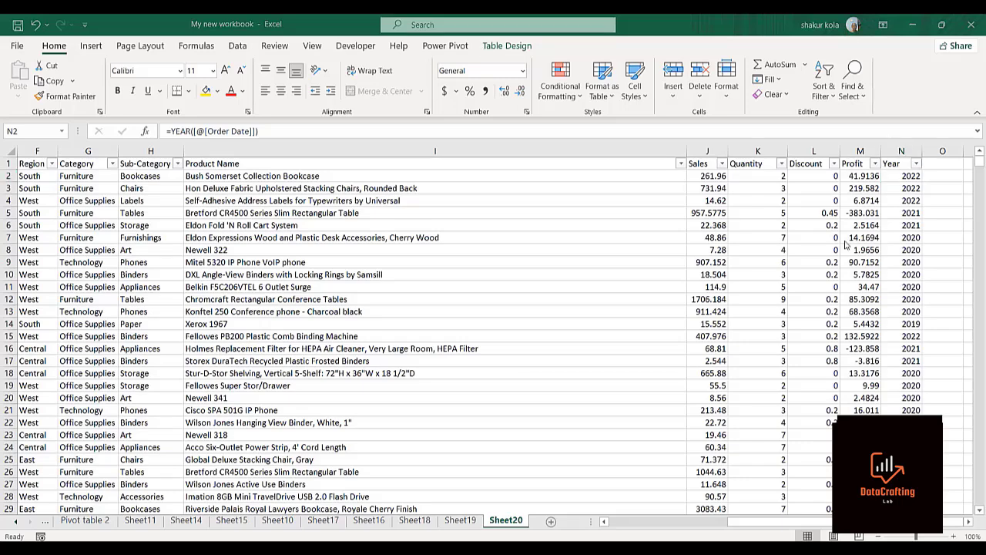
left_click(902, 175)
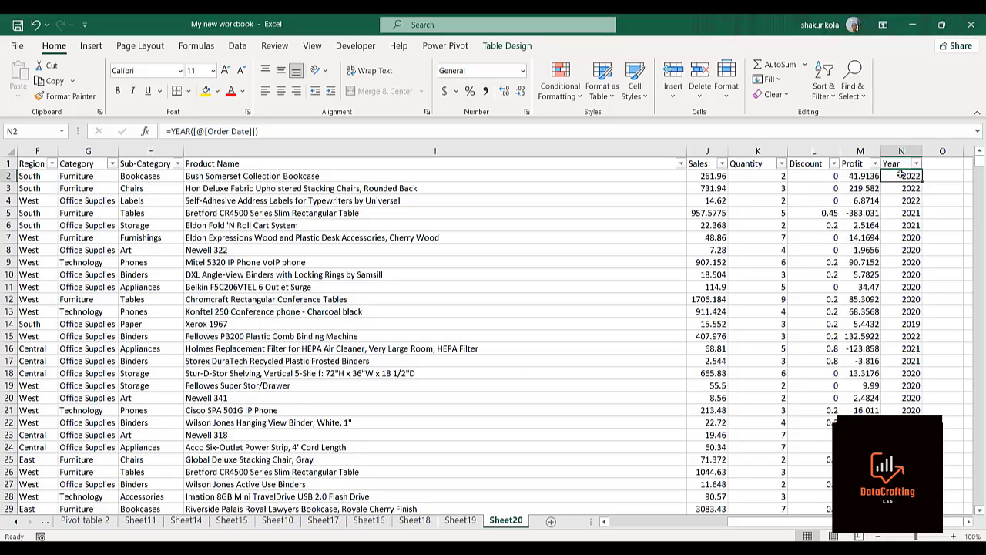
key("ctrl+shift+Down")
key("ctrl+shift+Down")
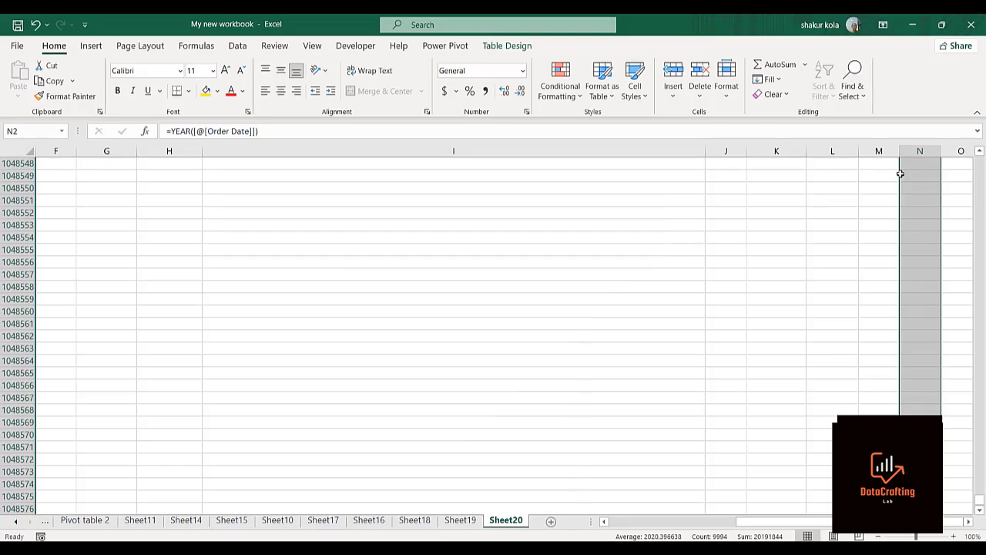
key("ctrl+shift+Up")
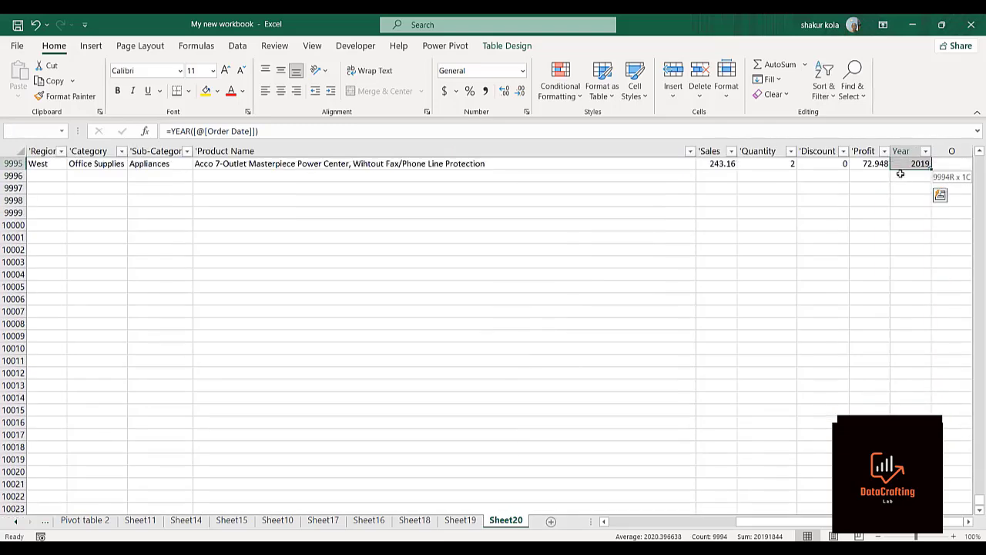
key("Delete")
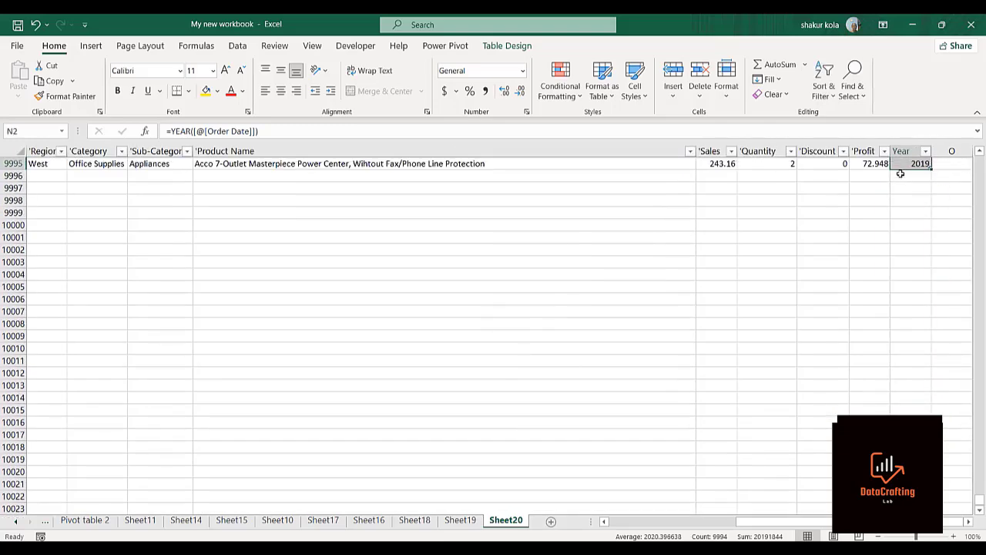
Step: Enter =YEAR([@[Order Date]]) in N2 to fill the table's Year column
left_click(900, 175)
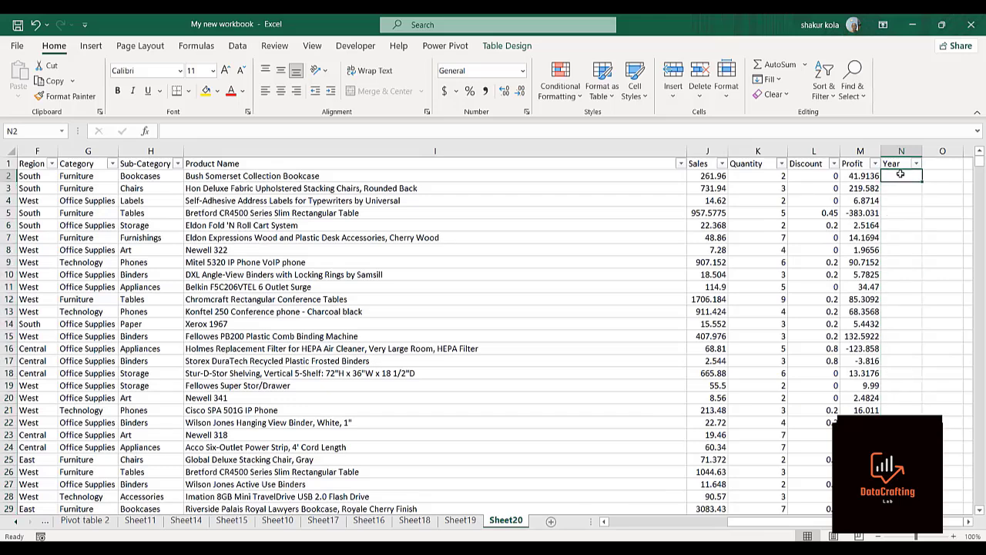
type("=Y")
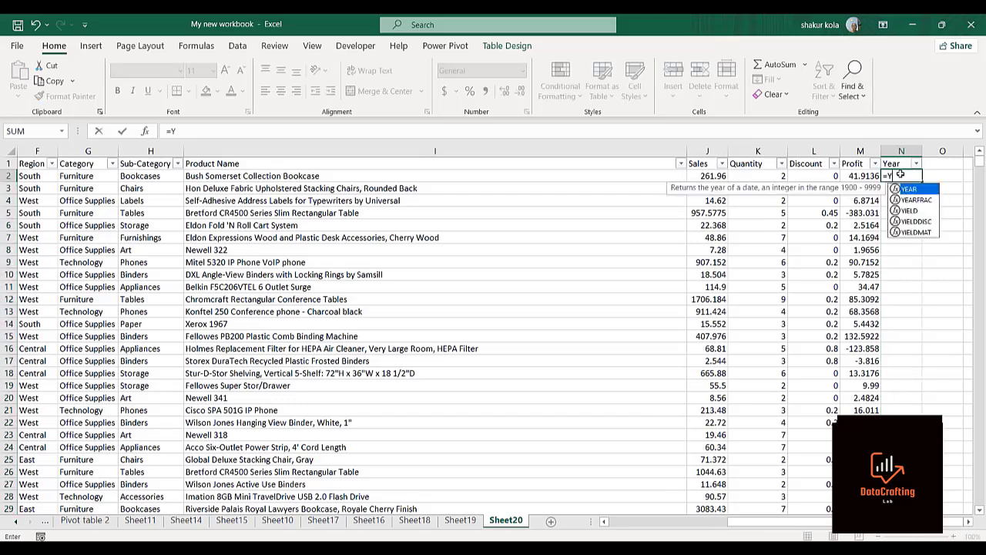
type("ear")
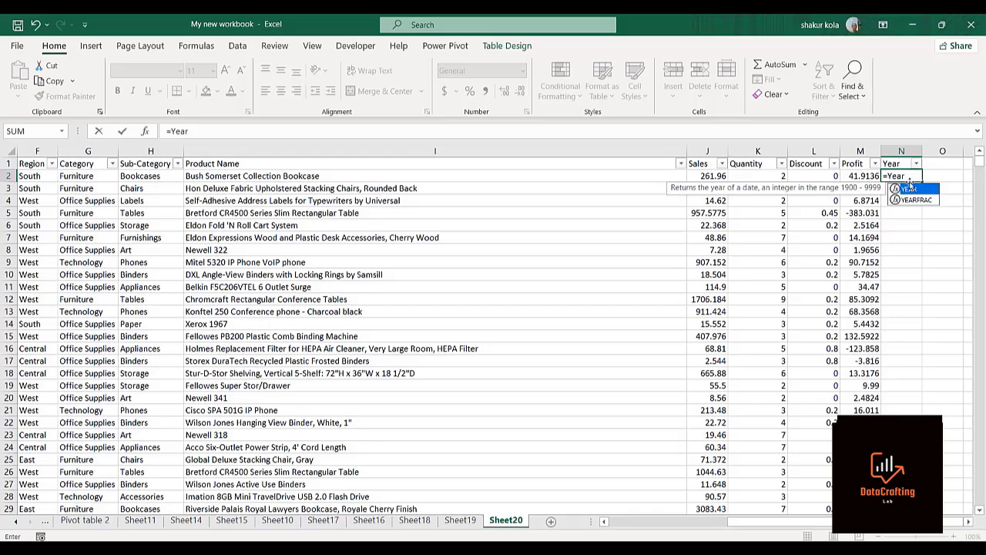
double_click(909, 189)
key("Left")
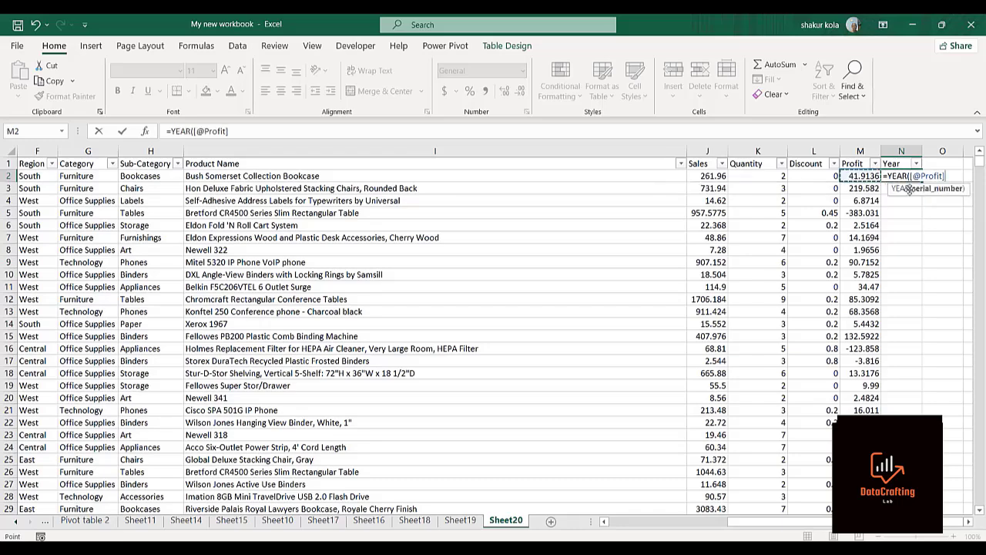
key("Left")
key("ctrl+Left")
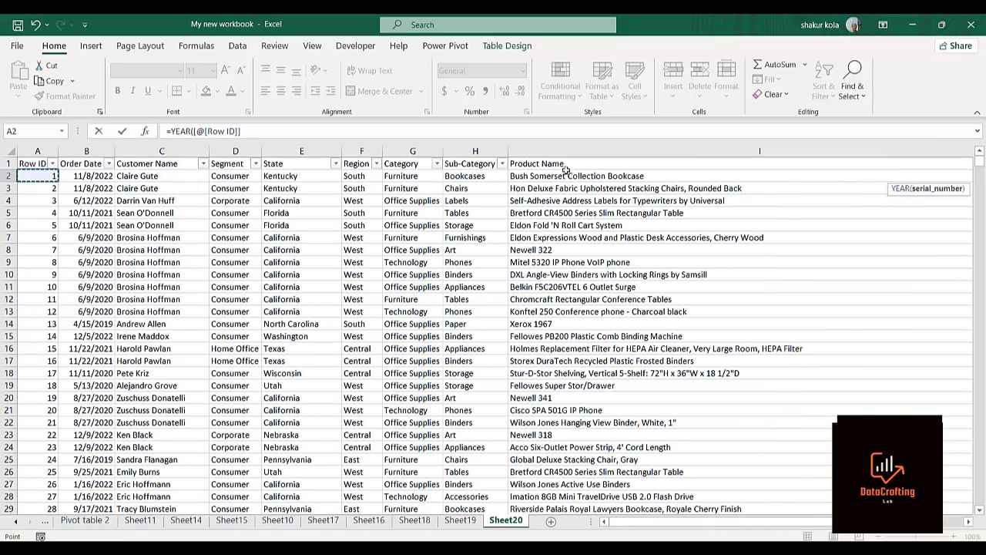
left_click(79, 175)
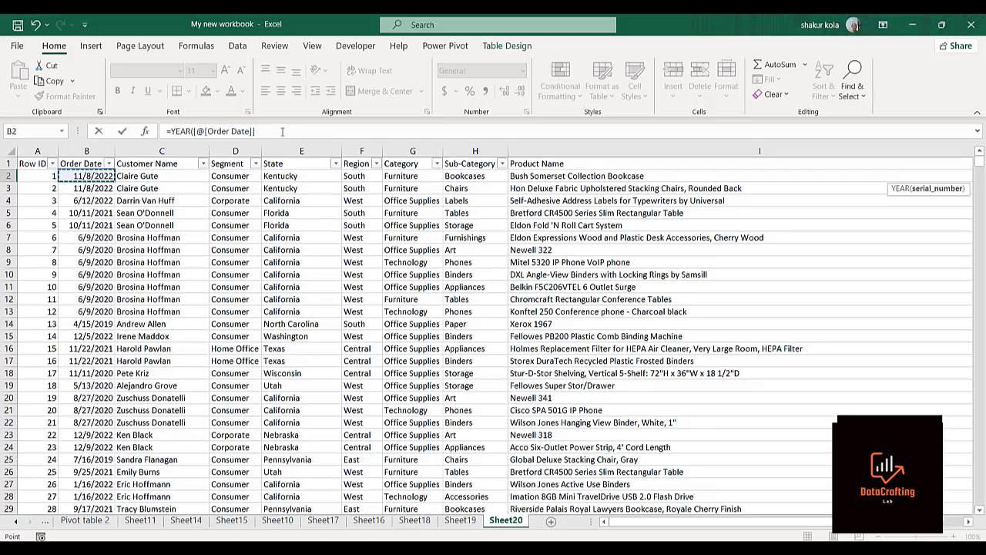
left_click(282, 132)
type(")")
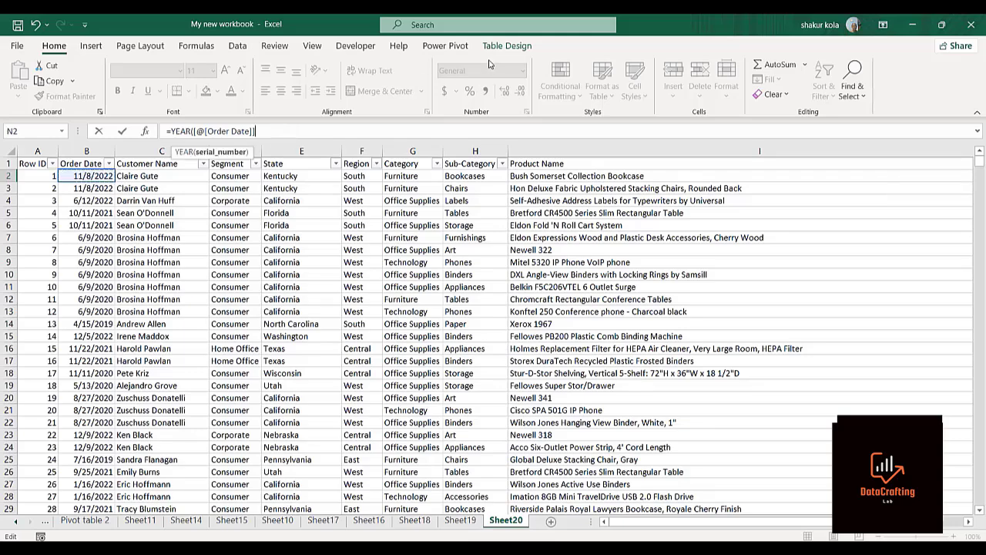
key("Return")
left_click(273, 132)
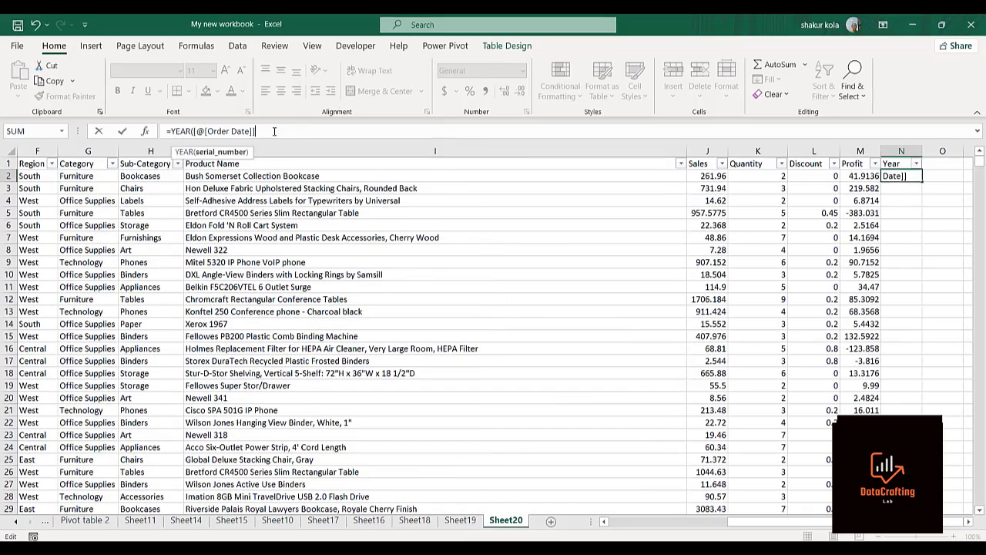
type(")")
key("Return")
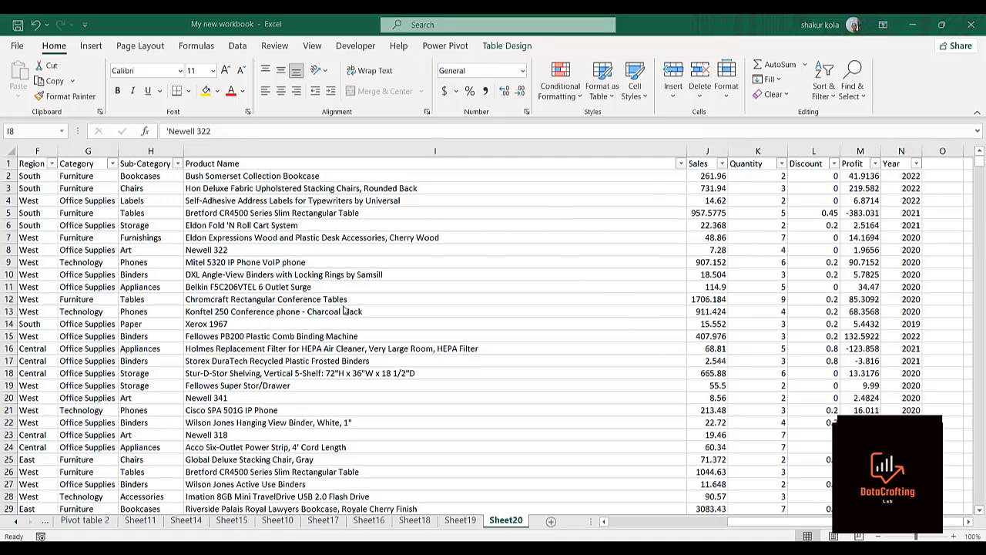
Step: Create a PivotTable from Table123 on a new worksheet
left_click(90, 47)
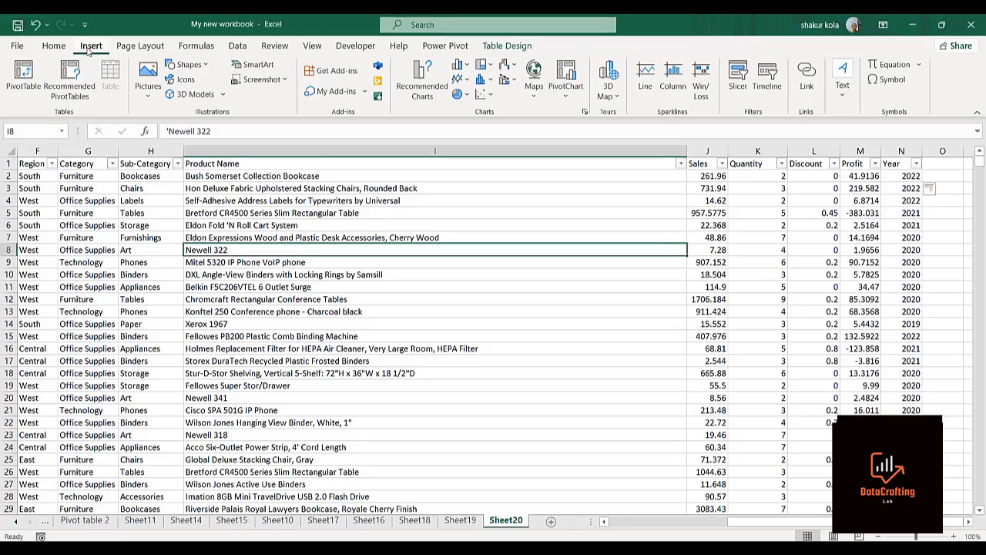
left_click(23, 77)
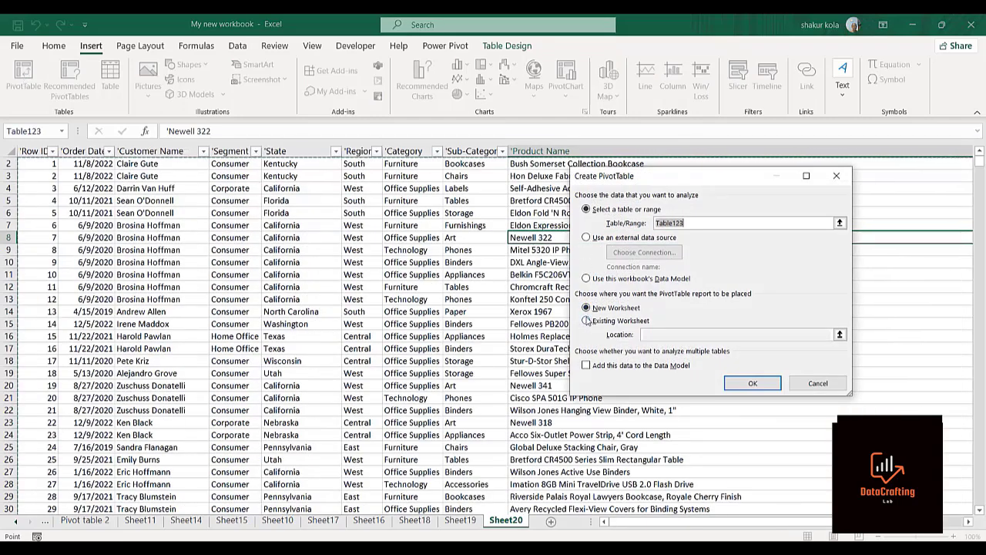
left_click(738, 384)
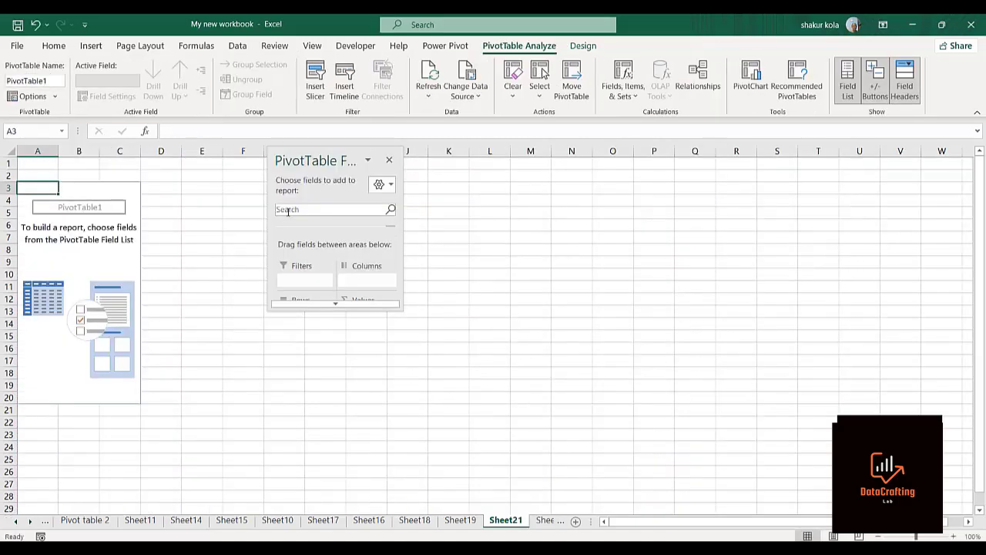
Step: Move the PivotTable Fields pane away from the report area and enlarge it to expose the field list and all four areas
left_click_drag(490, 188, 661, 205)
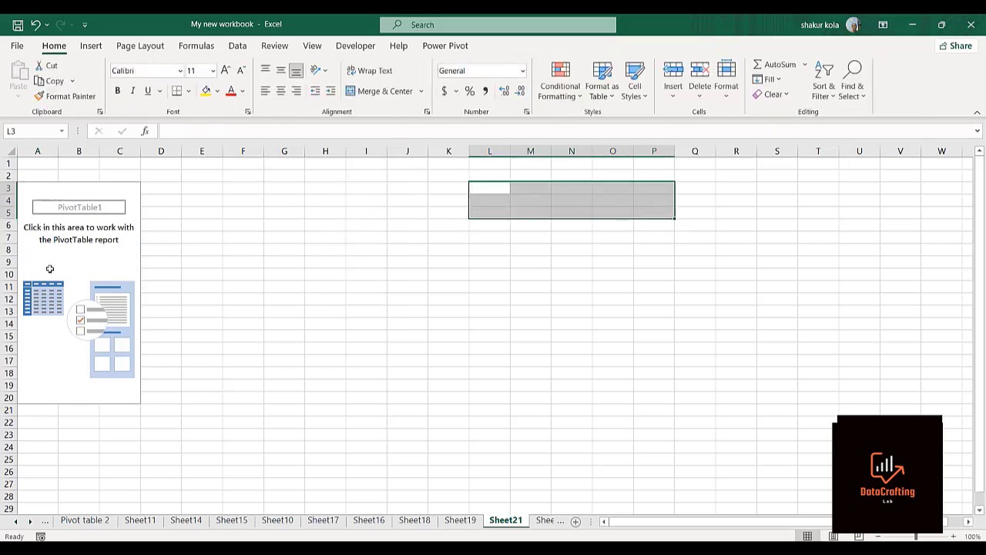
left_click(80, 253)
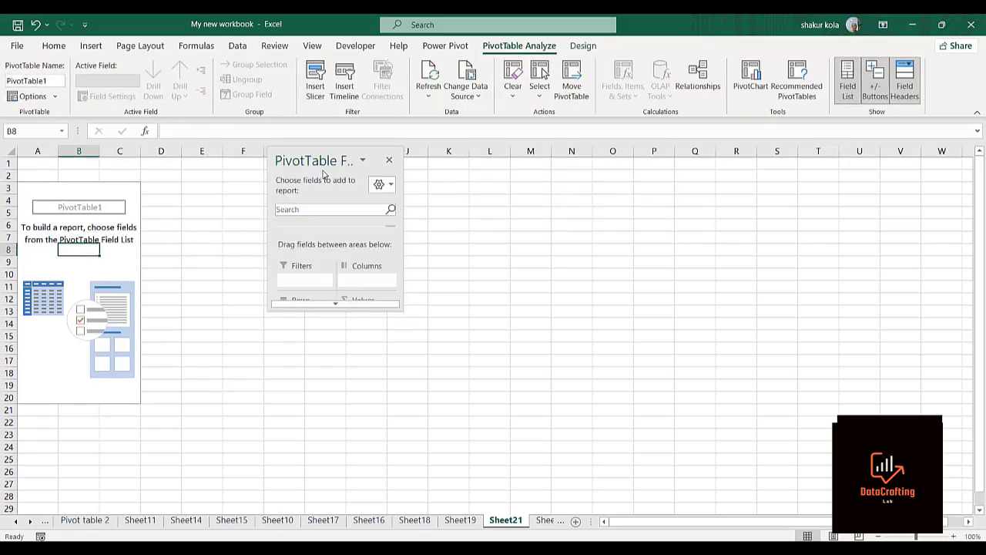
left_click_drag(337, 167, 822, 174)
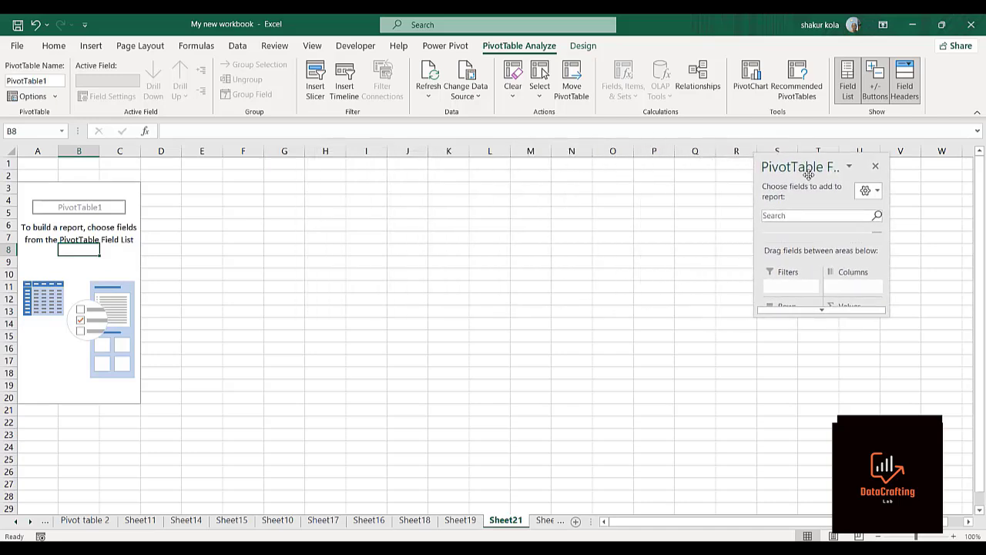
left_click(821, 309)
left_click_drag(822, 312, 837, 453)
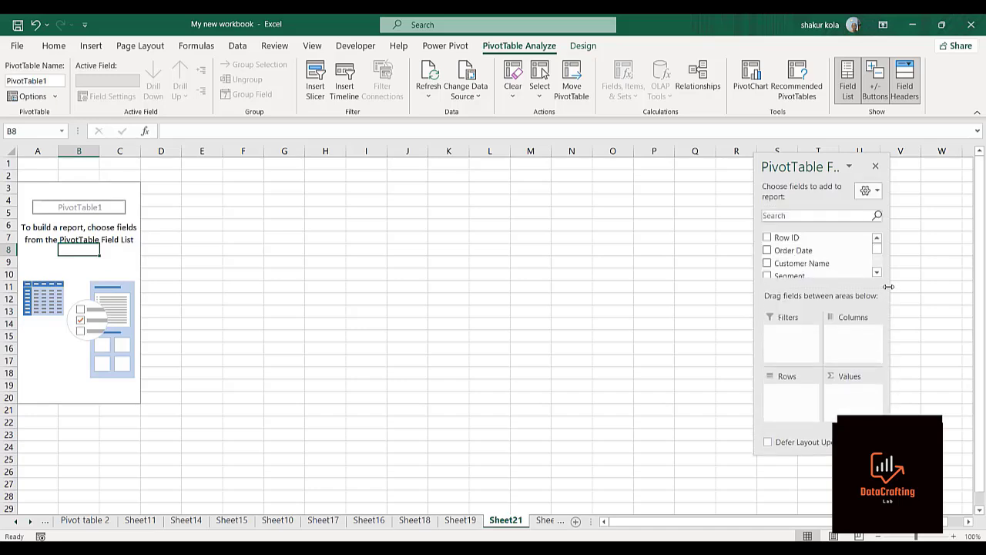
left_click_drag(889, 286, 974, 286)
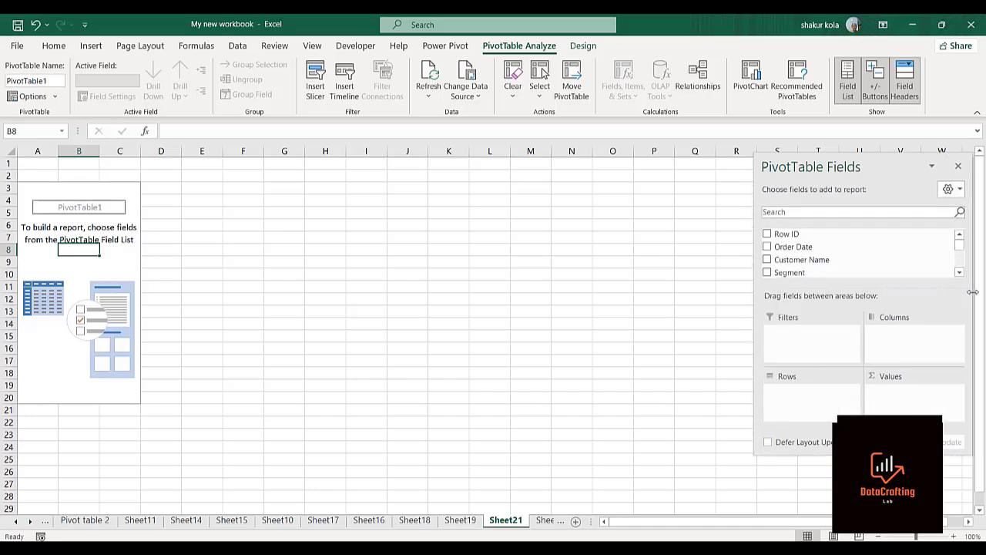
Step: Add the Row ID field to the Values area of the PivotTable on Sheet21
key("alt+Tab")
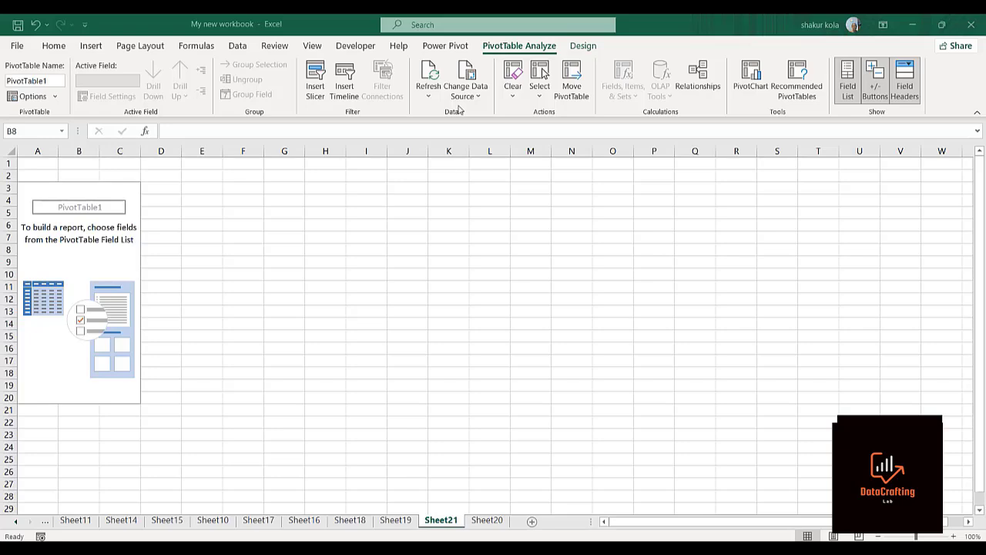
left_click(487, 520)
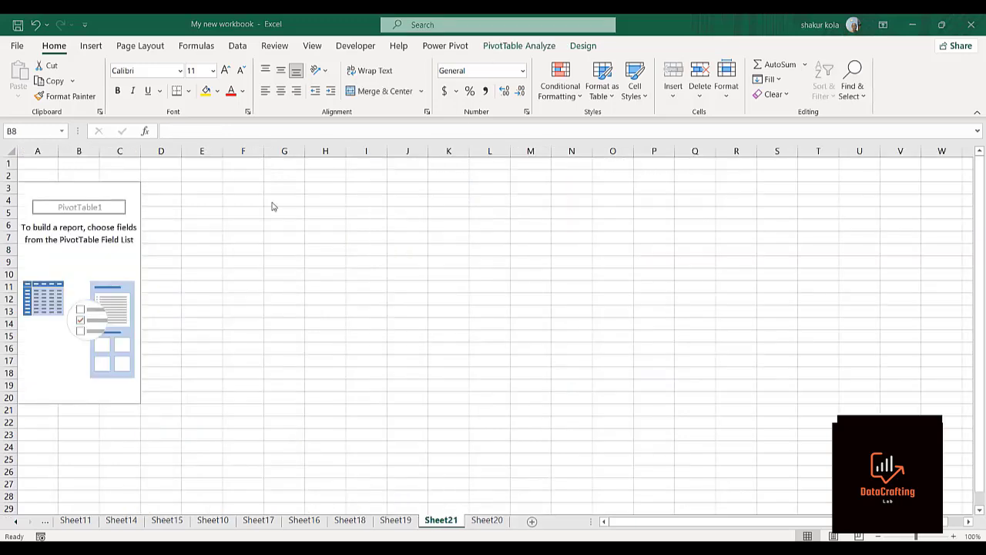
left_click(100, 266)
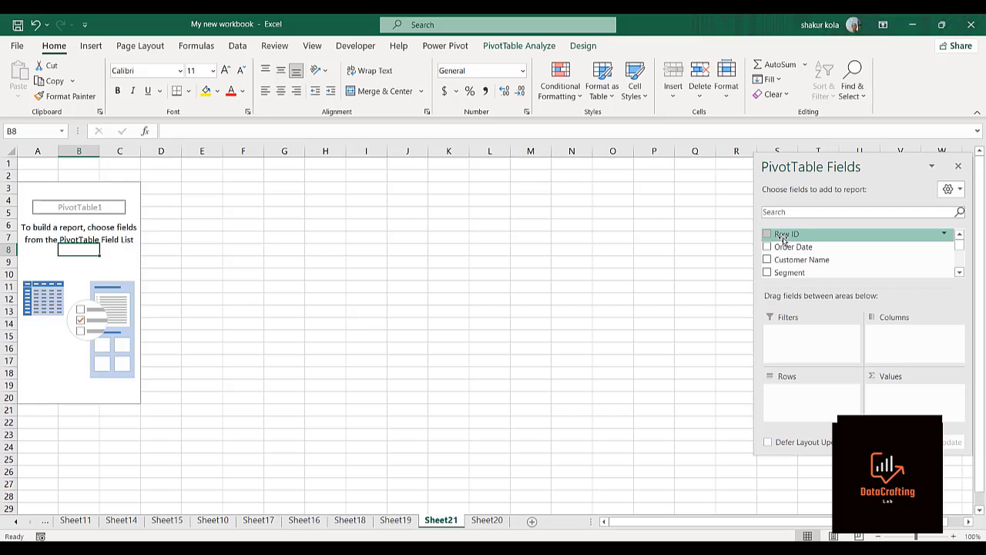
left_click_drag(784, 239, 893, 405)
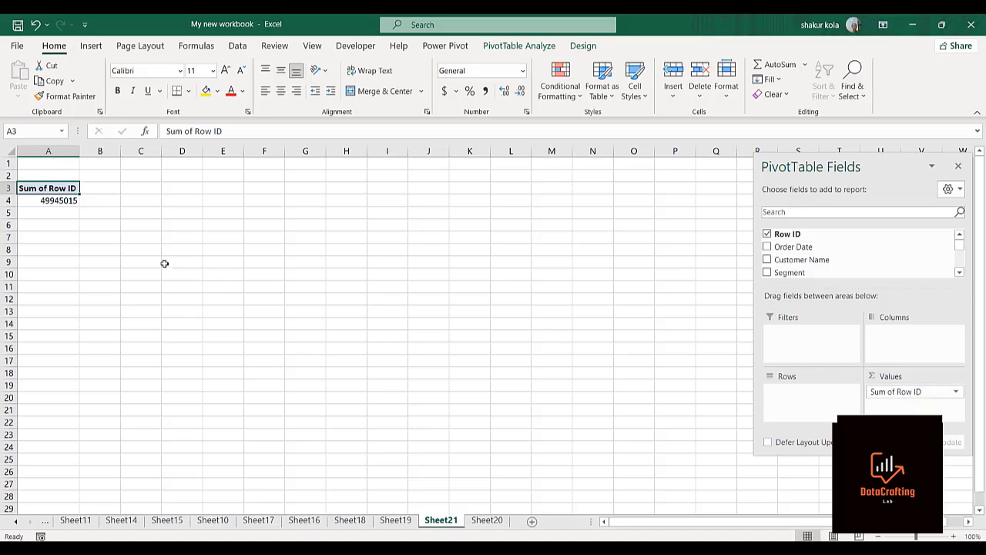
Step: Set the Row ID value field to be summarized by Count
mouse_move(53, 203)
left_click(953, 394)
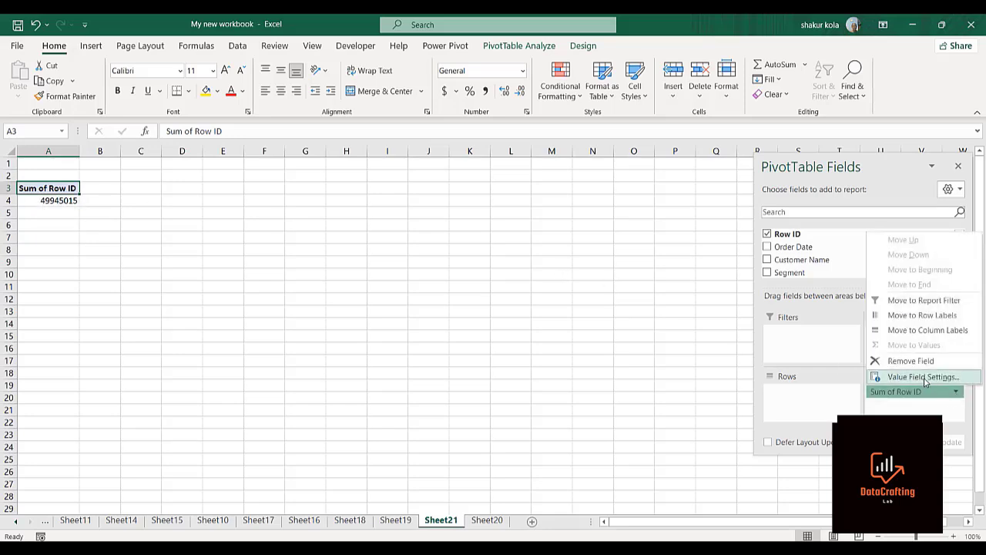
left_click(923, 377)
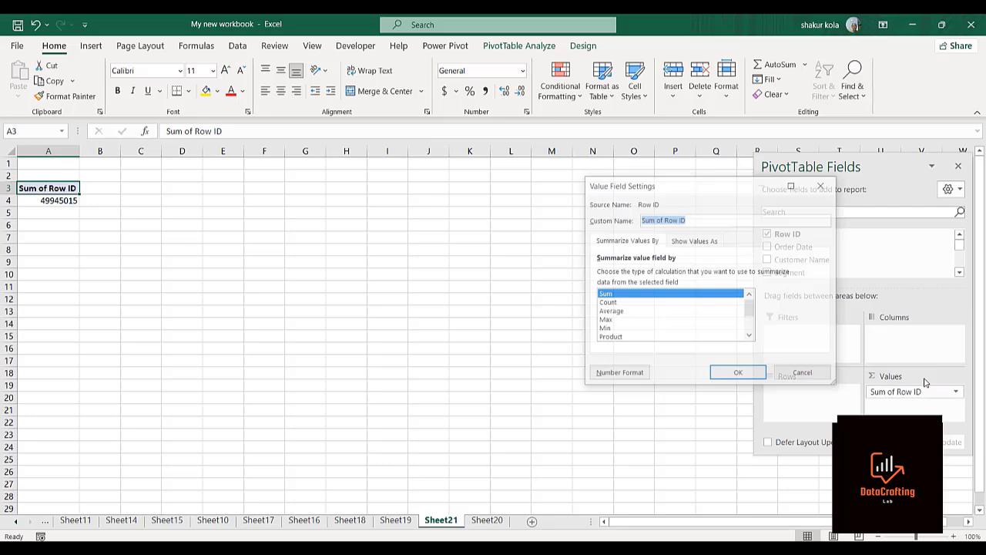
left_click(606, 303)
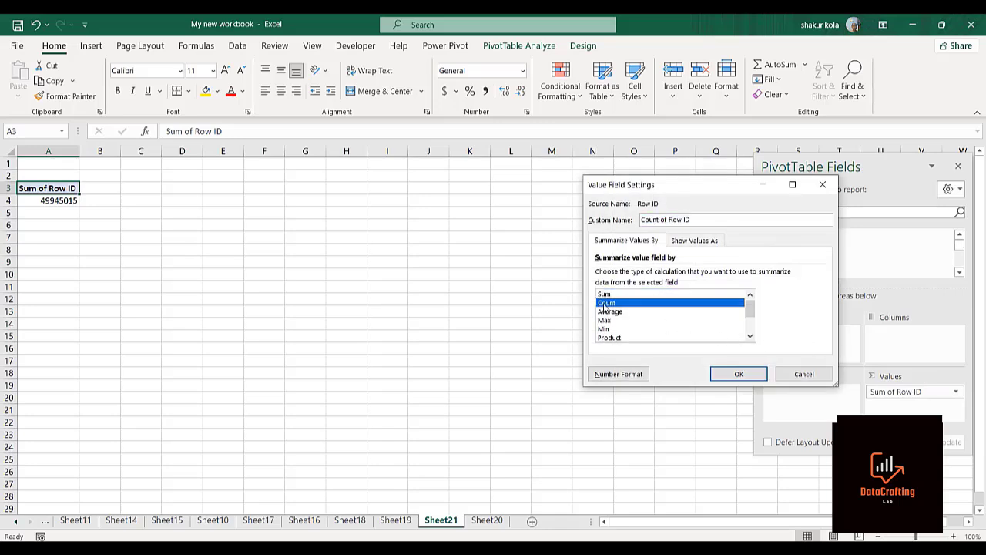
left_click(730, 376)
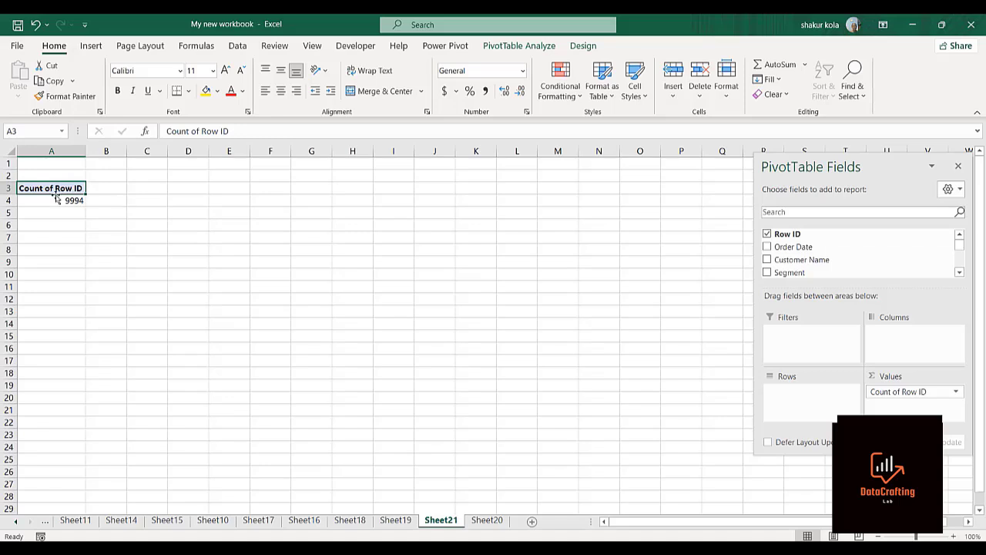
Step: Reference the pivot's Row ID count in B4 with =GETPIVOTDATA("Row ID",$A$3)
left_click(98, 201)
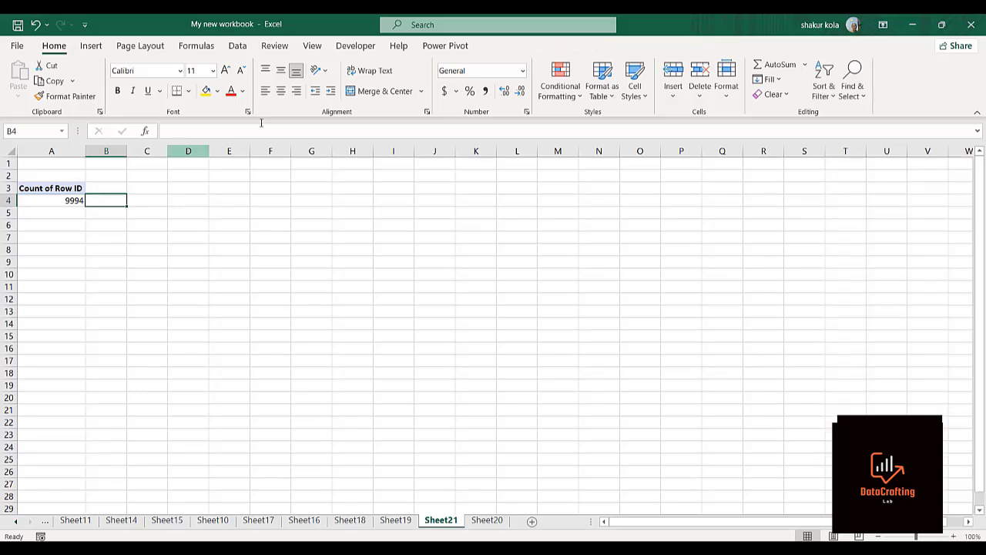
left_click(106, 200)
type("=")
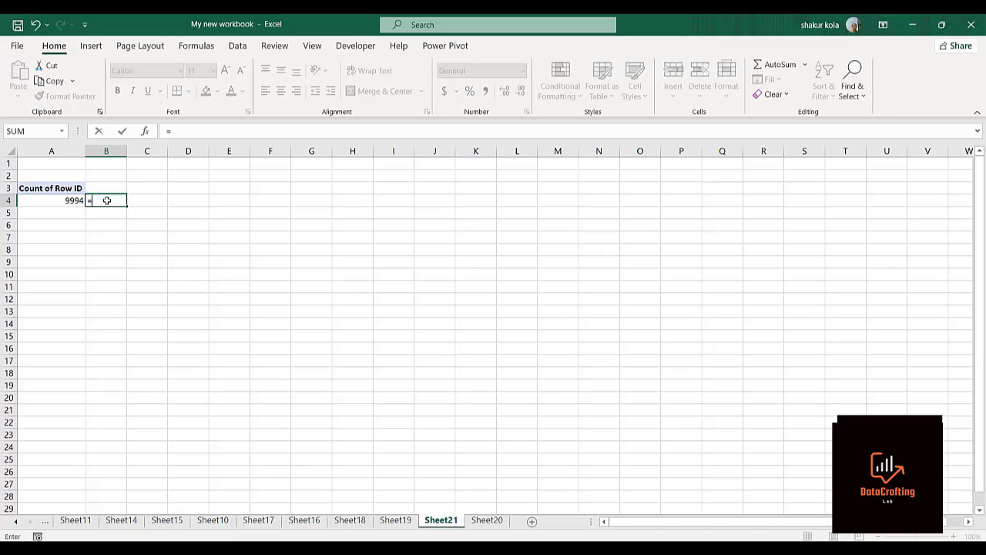
left_click(59, 202)
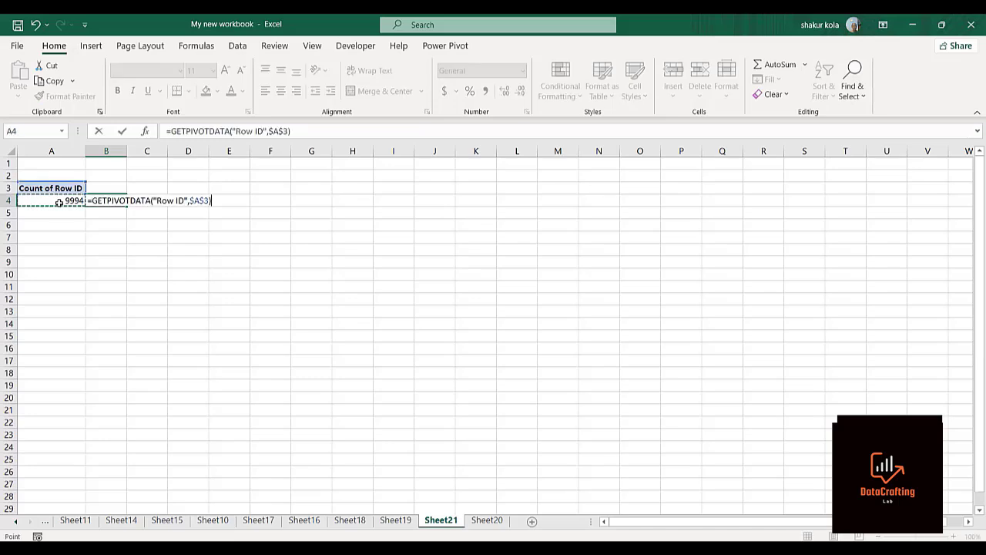
key("Return")
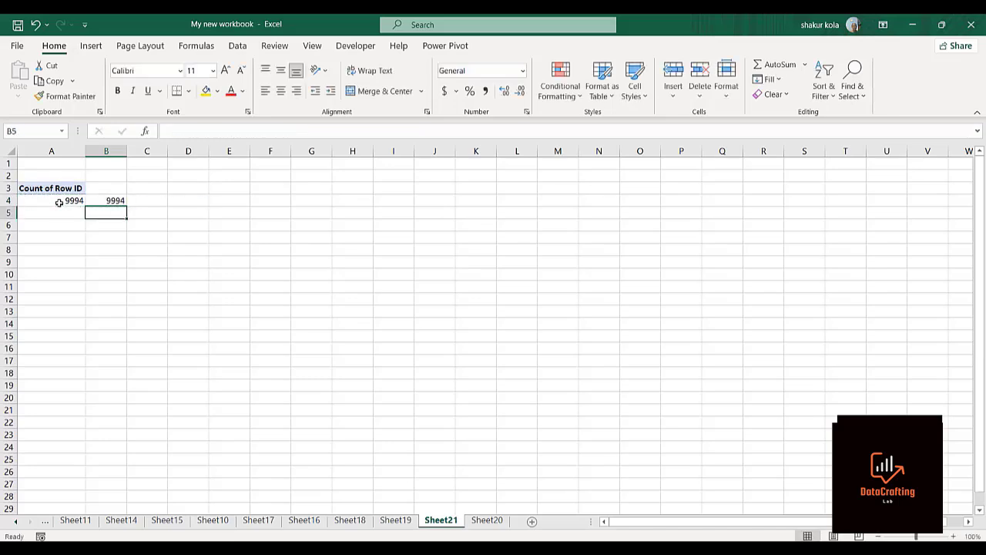
left_click(116, 200)
Step: Enter the title Customers Lead in A2 above the PivotTable
left_click(63, 177)
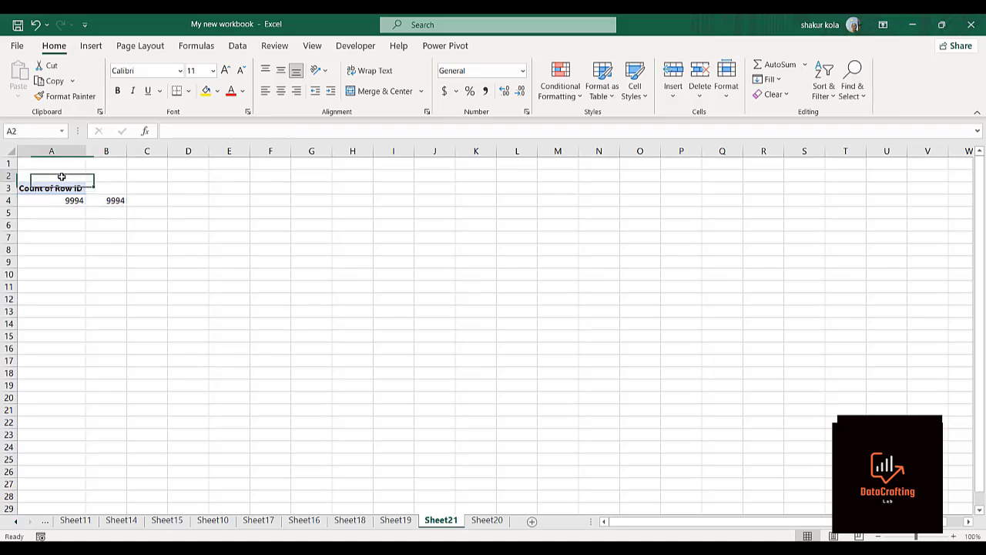
type("C")
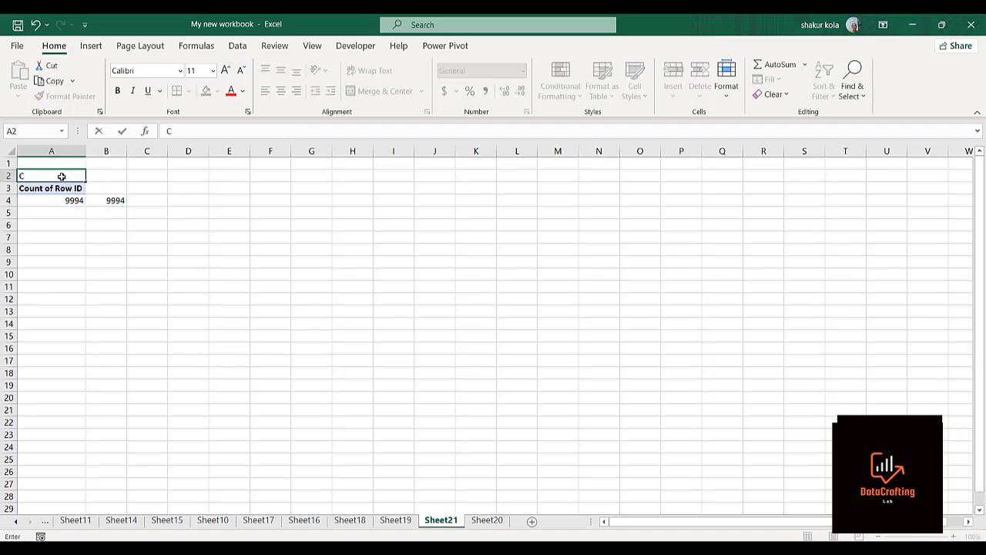
type("omers Lead")
key("Return")
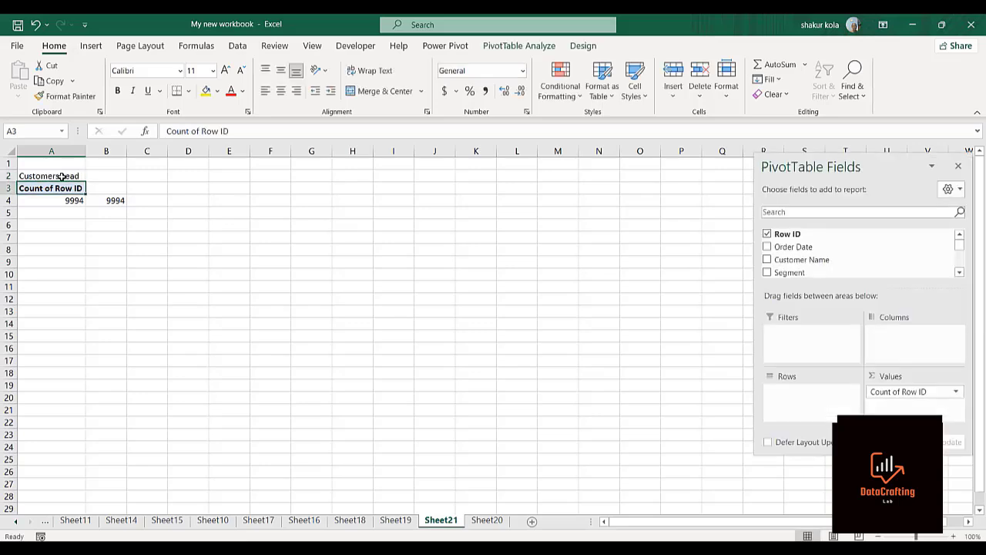
left_click(486, 64)
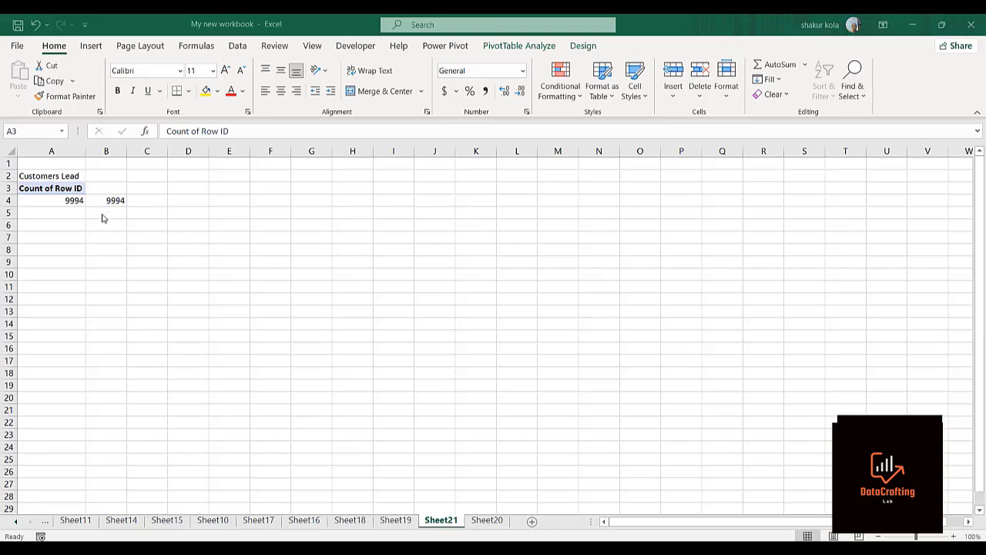
left_click(26, 188)
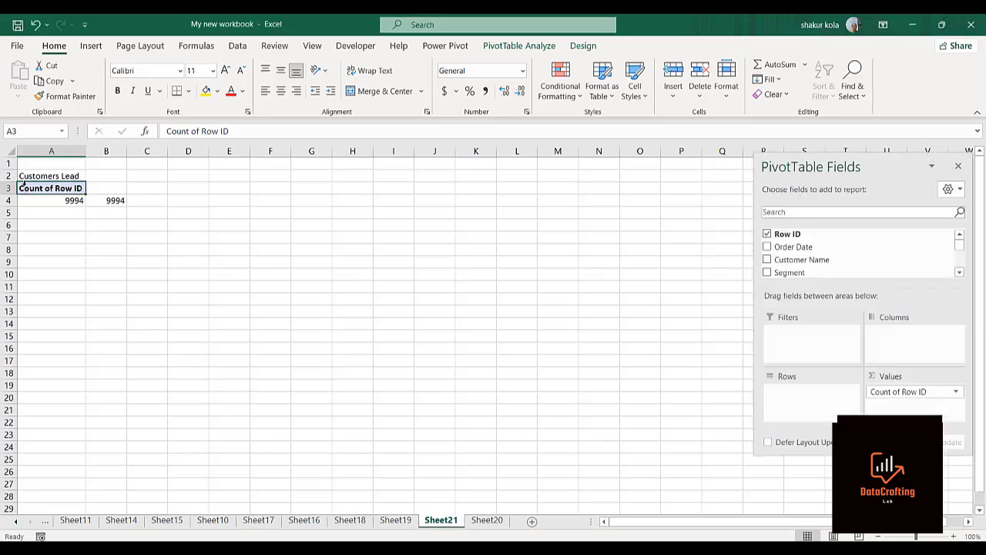
key("ctrl+c")
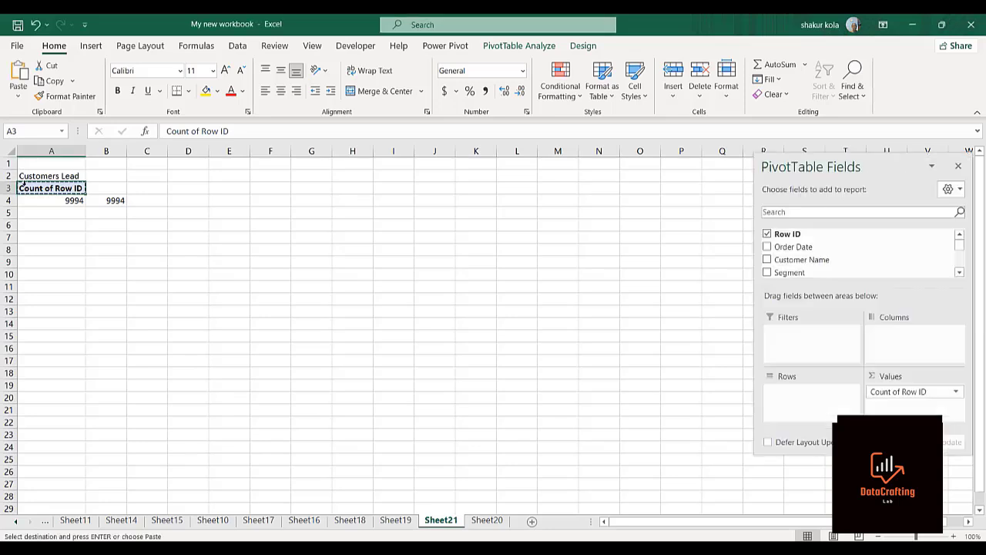
left_click(178, 188)
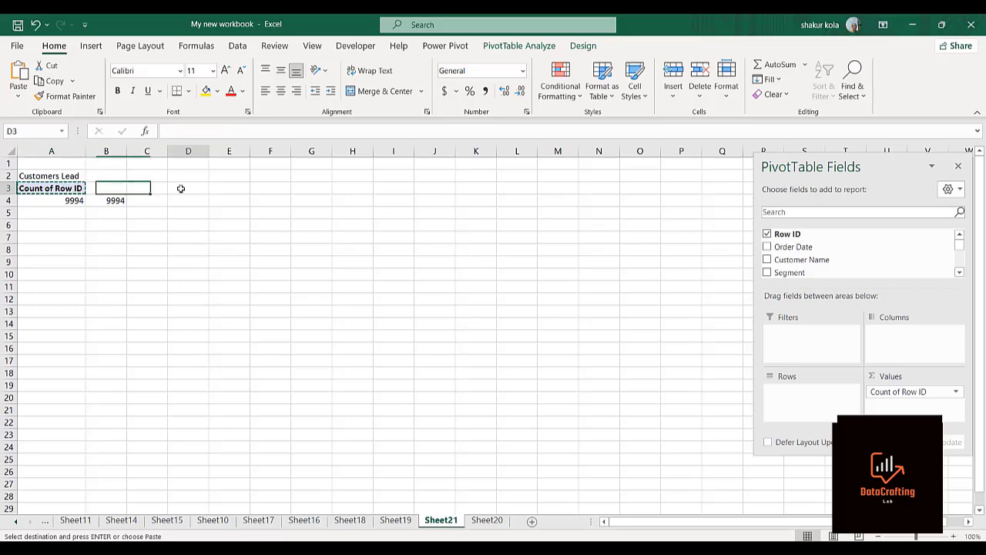
key("ctrl+v")
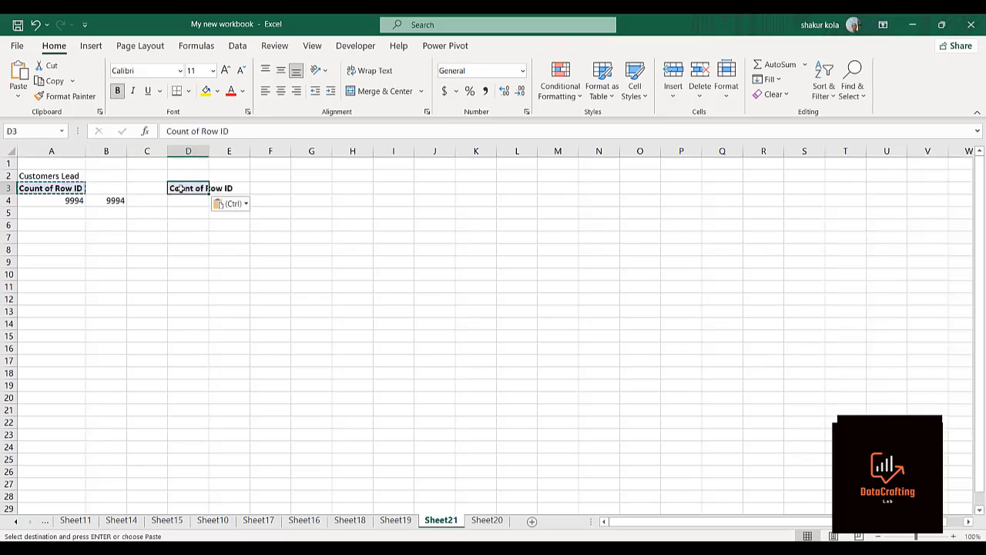
left_click(291, 189)
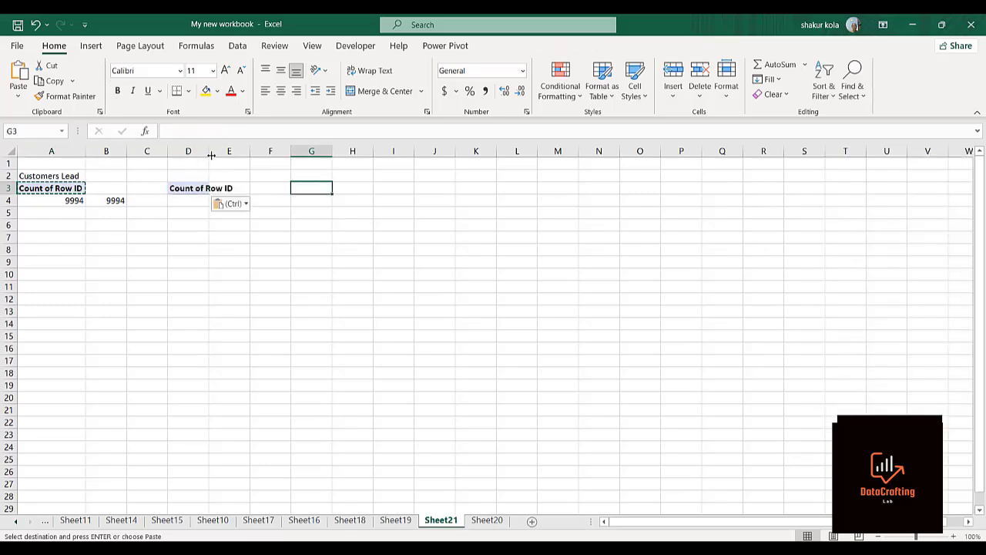
double_click(208, 151)
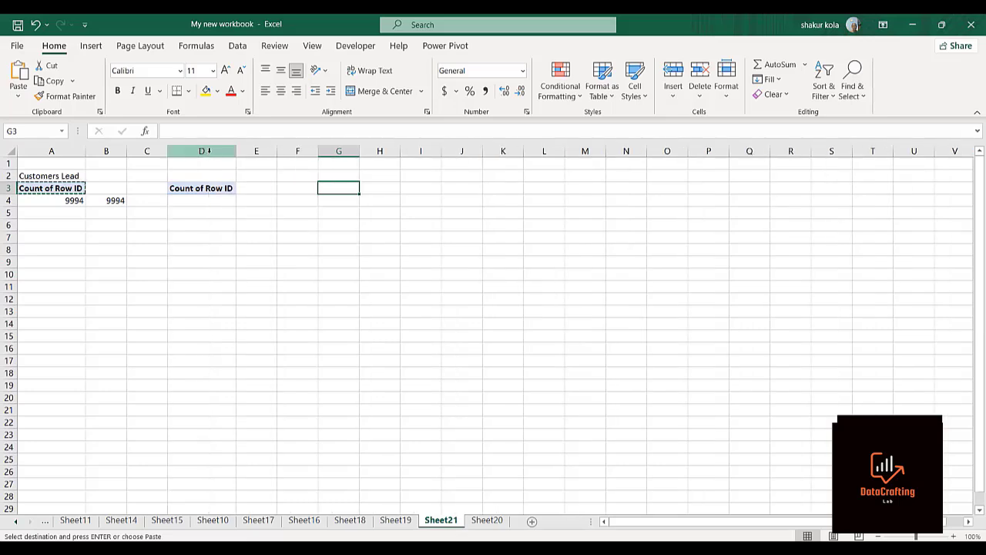
left_click(205, 198)
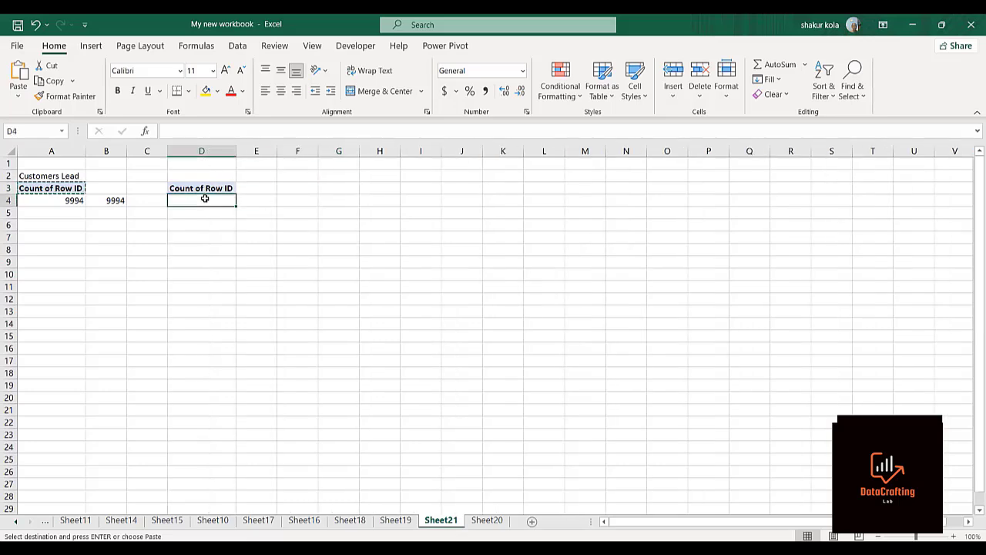
left_click(492, 59)
left_click(205, 189)
key("Escape")
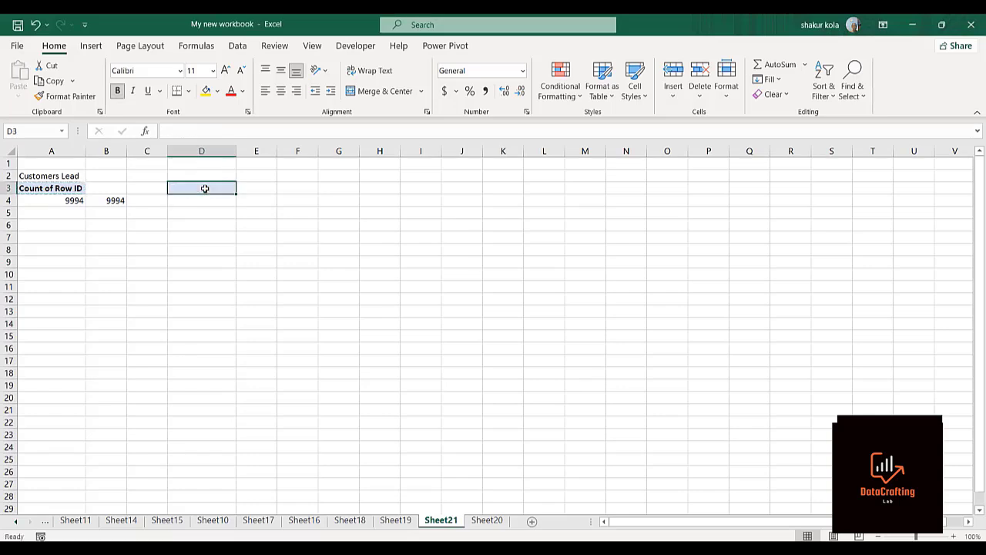
left_click_drag(299, 247, 193, 187)
left_click(194, 186)
left_click(218, 91)
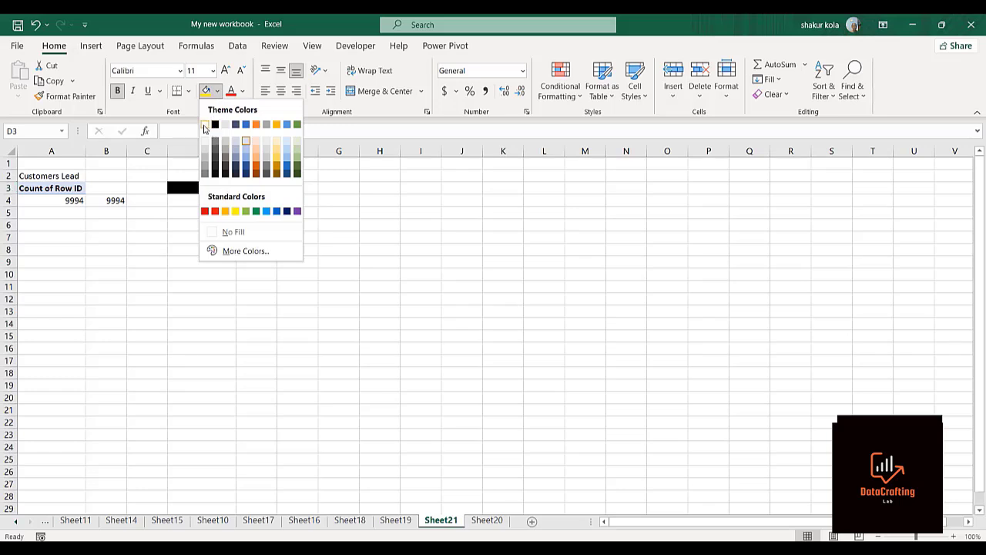
left_click(220, 234)
Step: Copy the Row ID count PivotTable in A3:A4 and paste duplicates at D3, G3 and J3
left_click(44, 189)
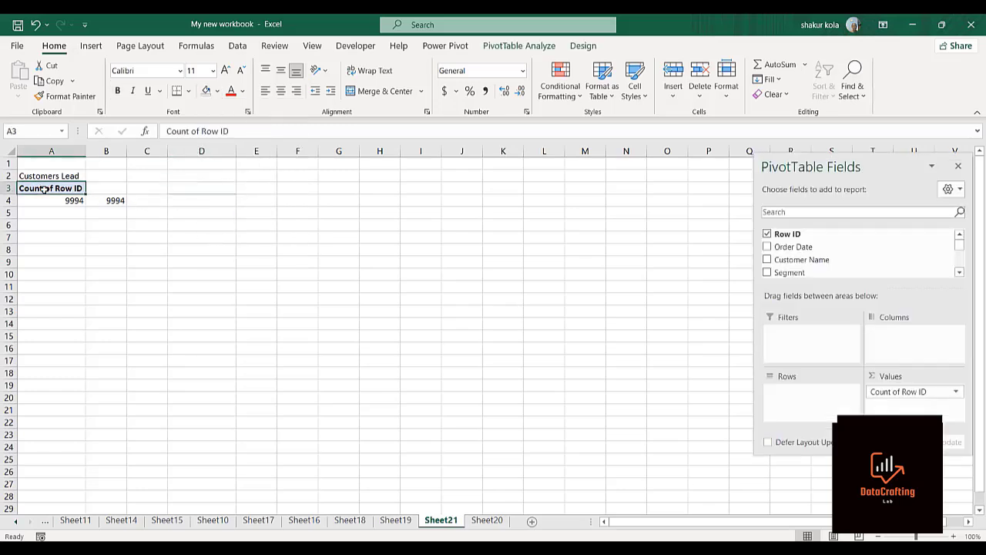
key("shift+Down")
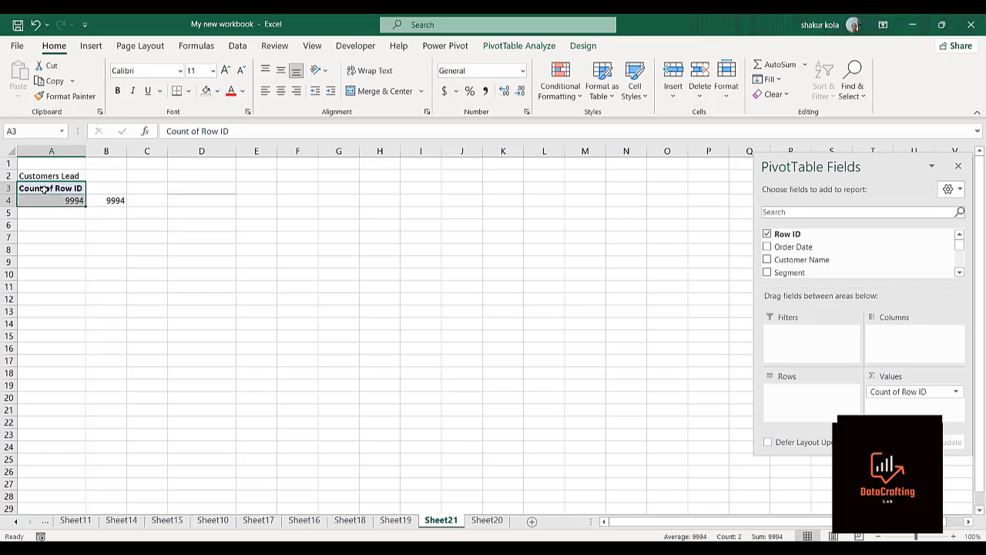
key("ctrl+c")
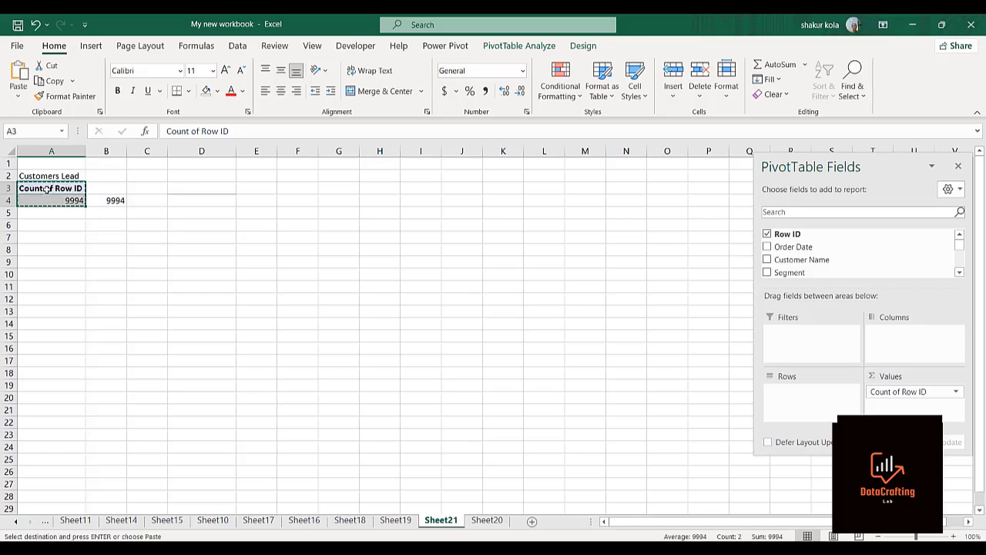
left_click(180, 188)
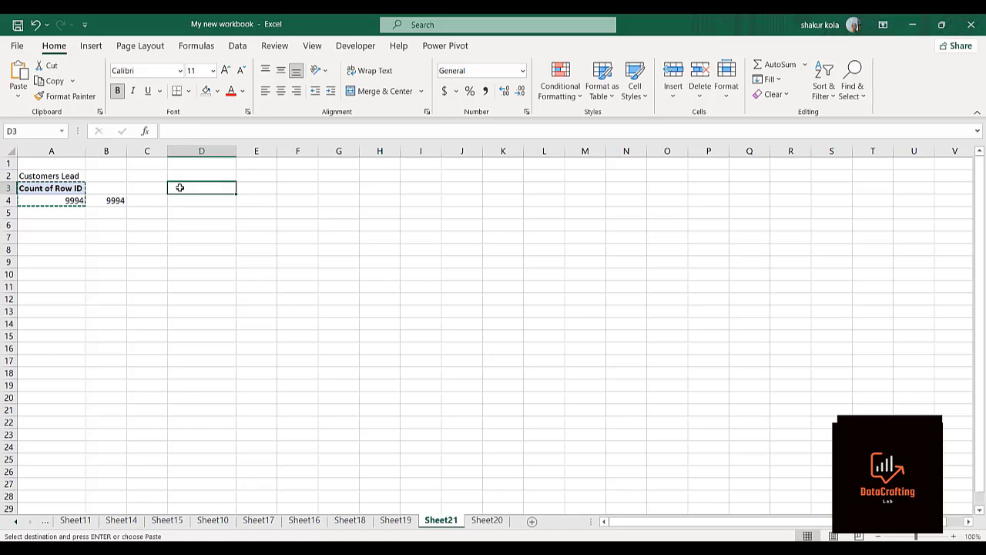
key("ctrl+v")
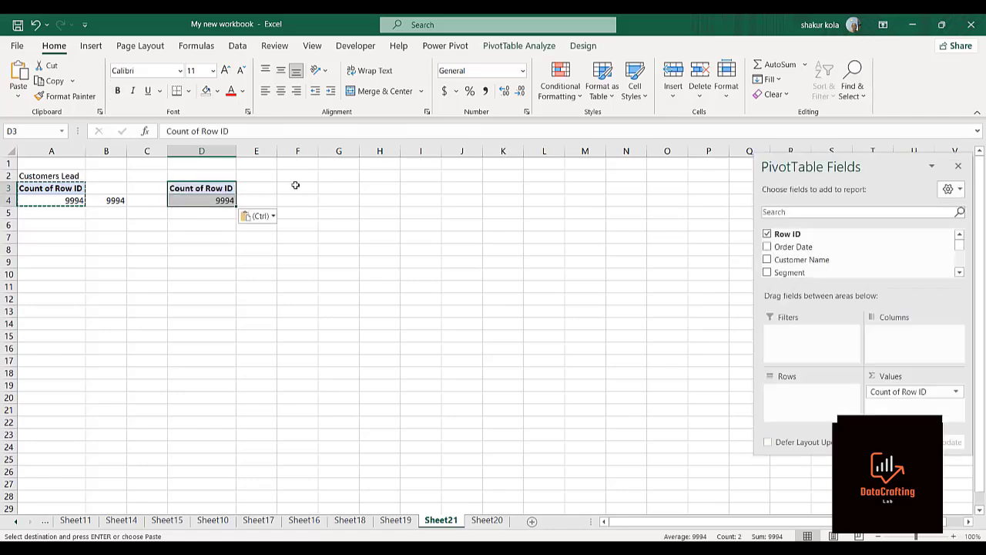
left_click(336, 187)
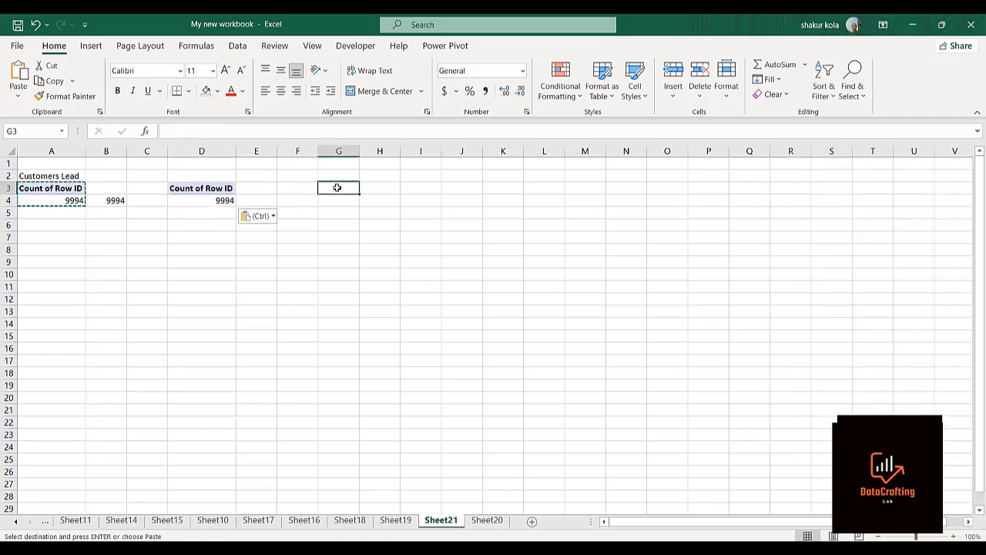
key("ctrl+v")
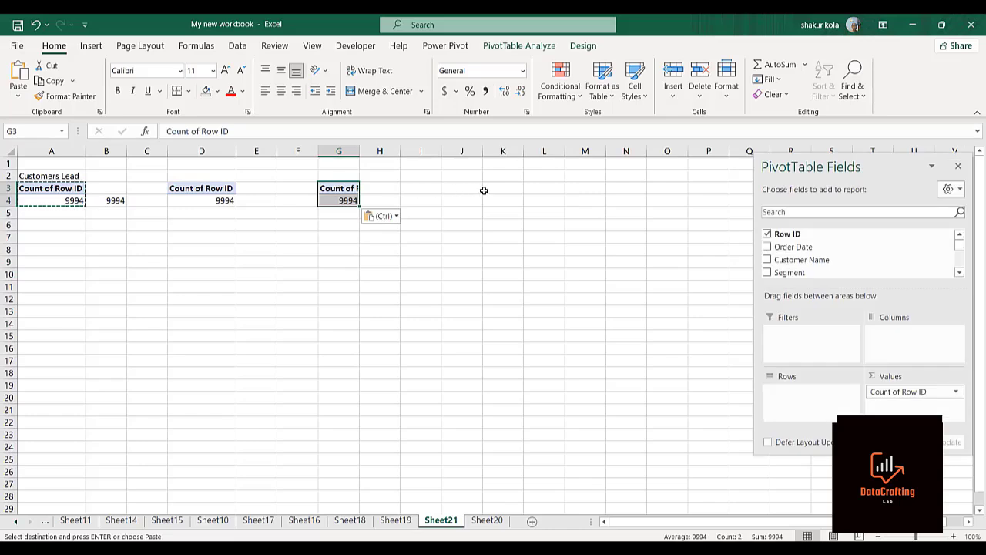
left_click(474, 188)
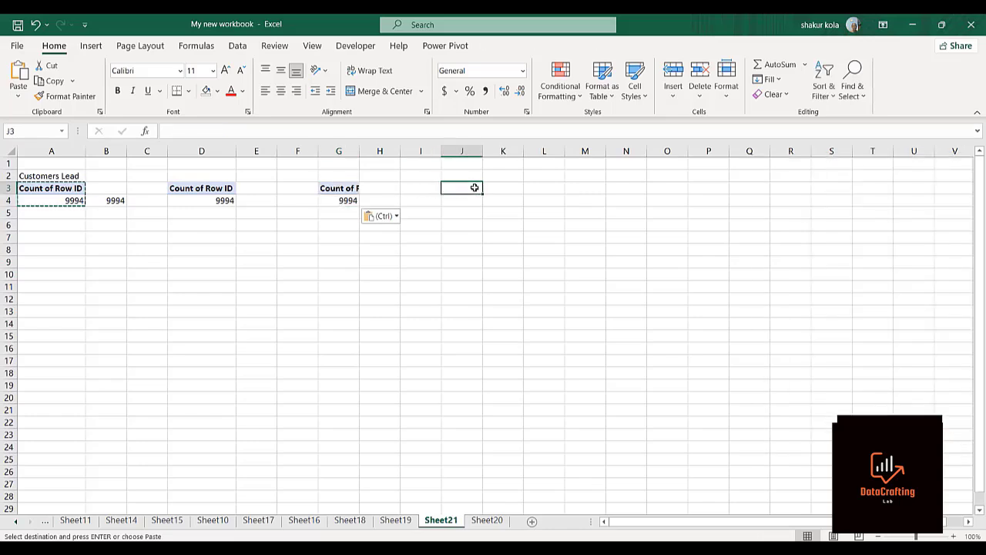
key("ctrl+v")
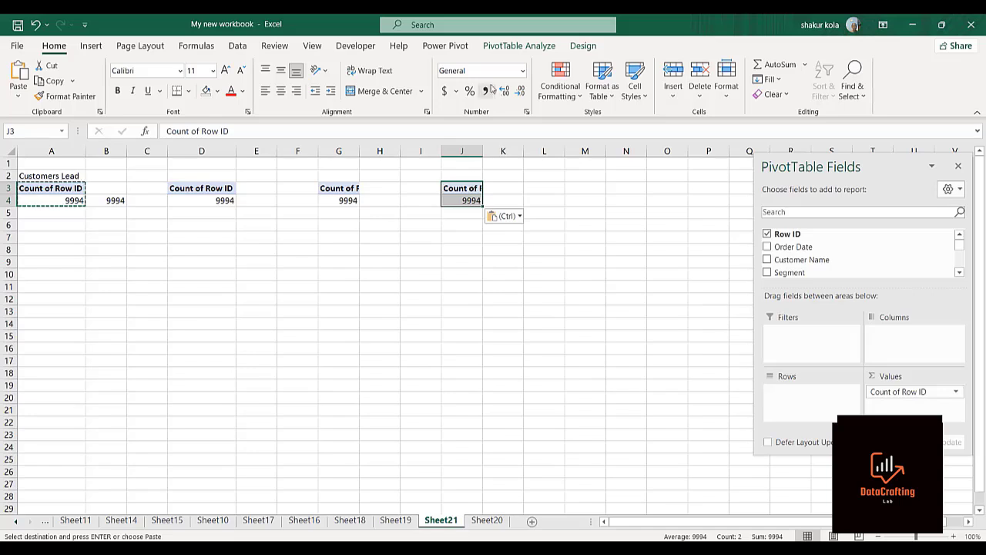
Step: Replace the Row ID count with the sum of Sales in the PivotTable at D3
left_click(216, 188)
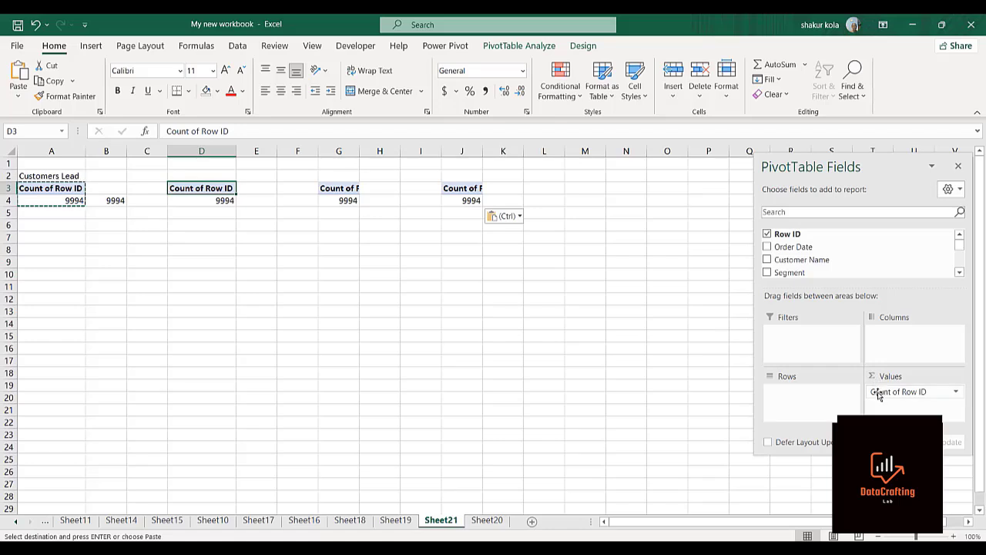
left_click_drag(879, 395, 837, 260)
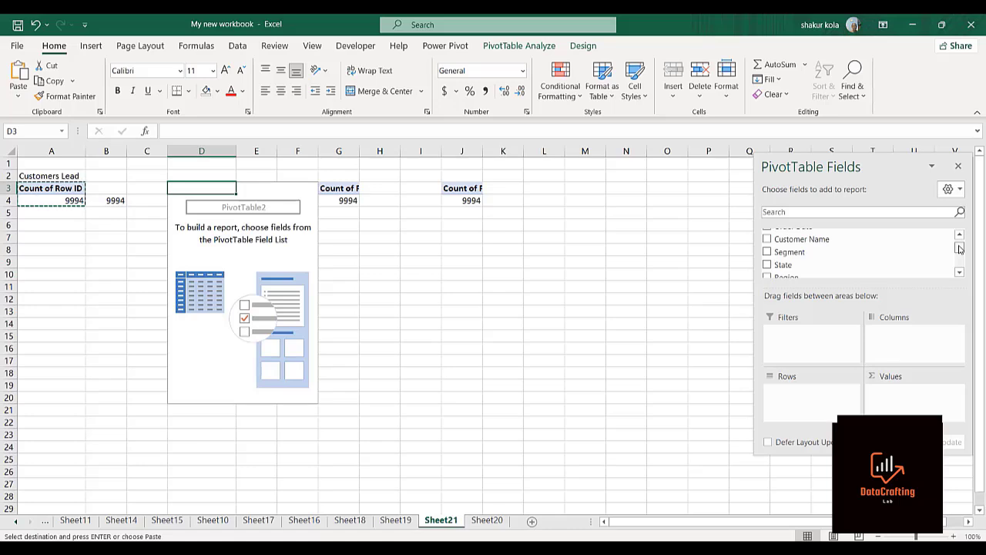
left_click_drag(960, 249, 960, 259)
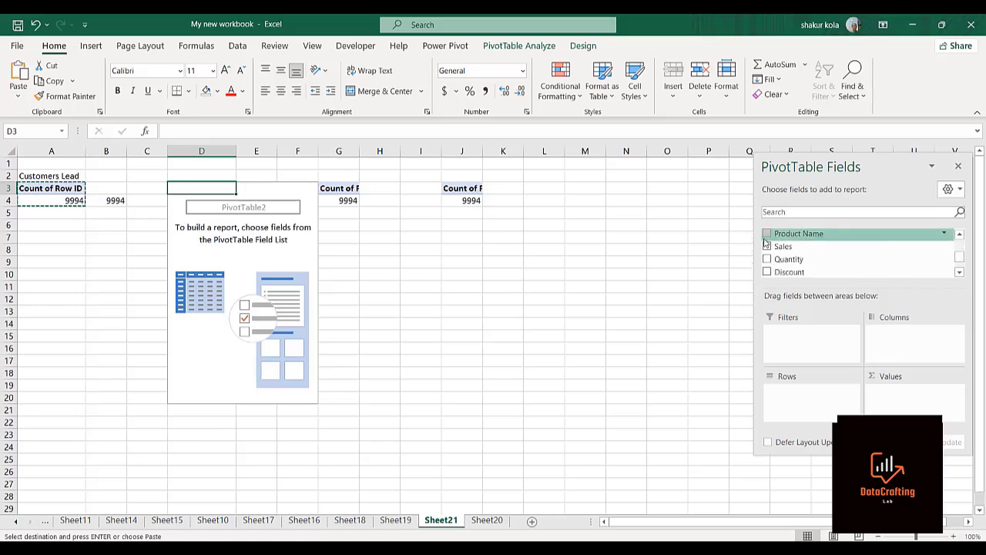
left_click_drag(783, 247, 900, 409)
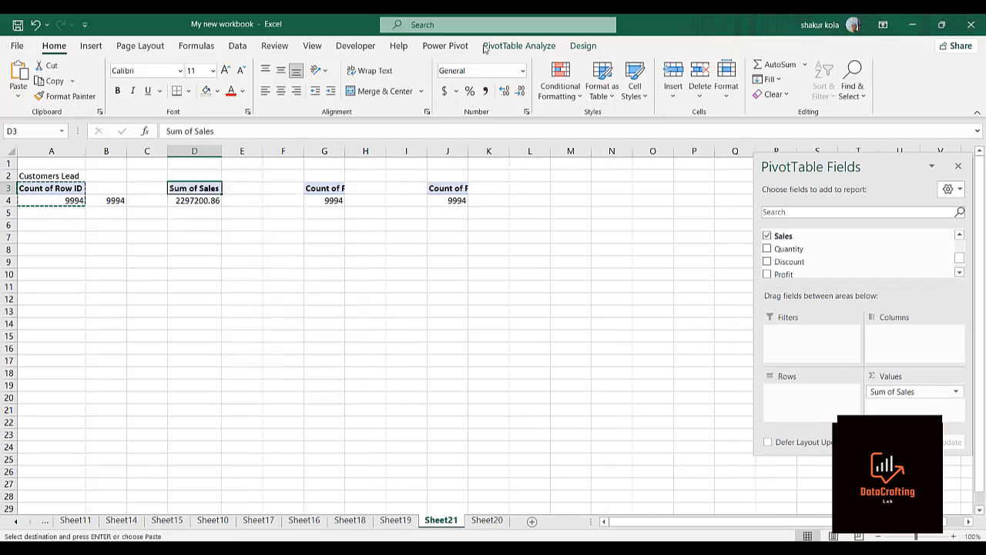
key("alt+Tab")
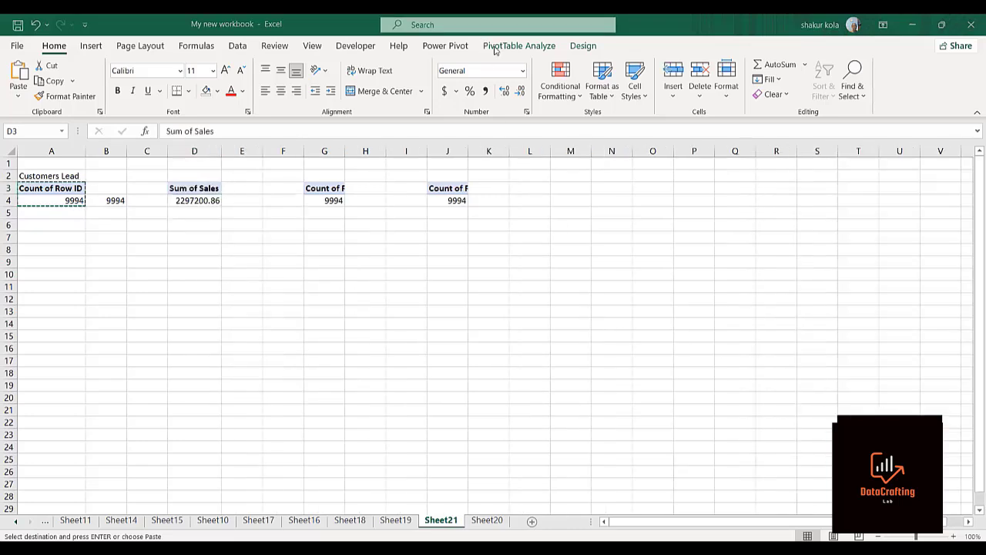
Step: Replace the Row ID count with the sum of Quantity in the PivotTable at G3
left_click(328, 192)
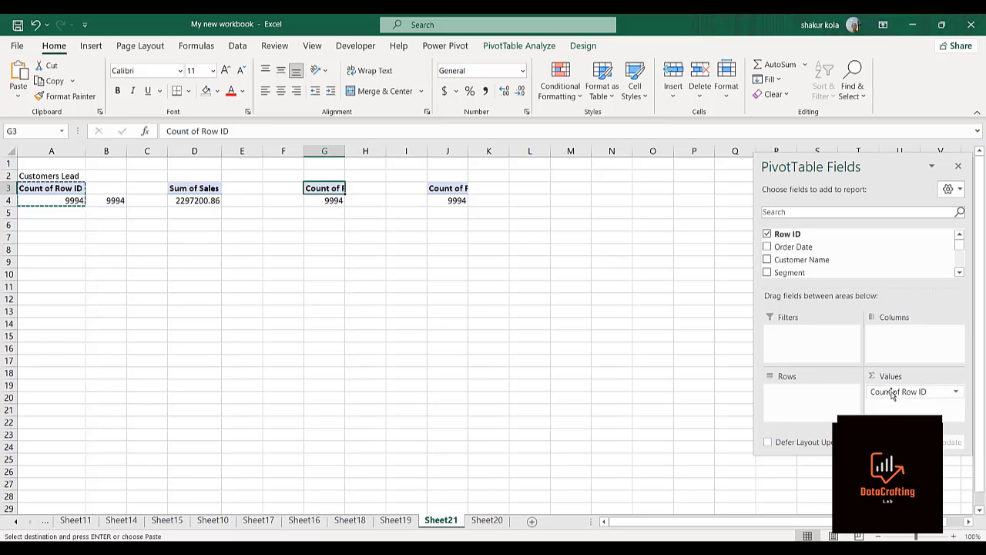
left_click_drag(892, 393, 958, 251)
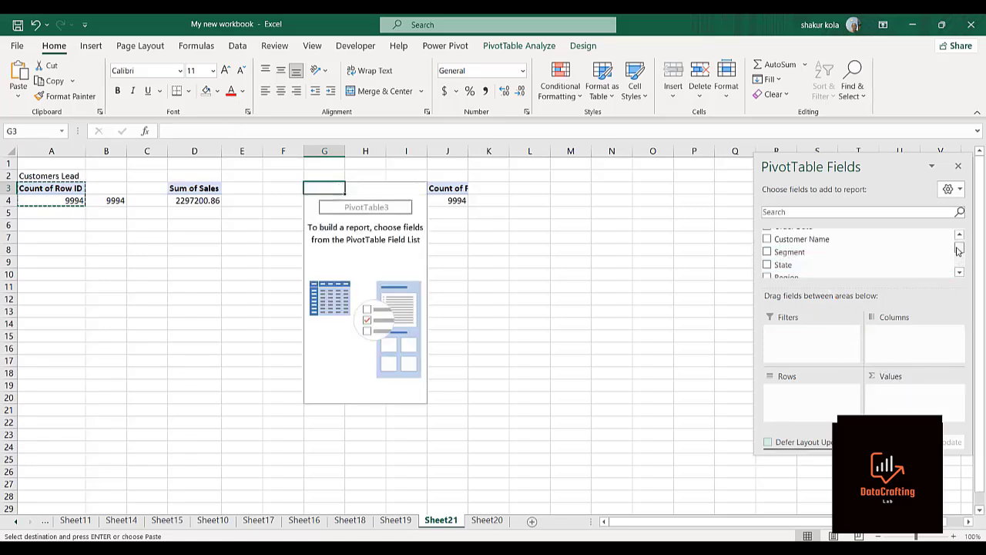
scroll(958, 251, "down", 3)
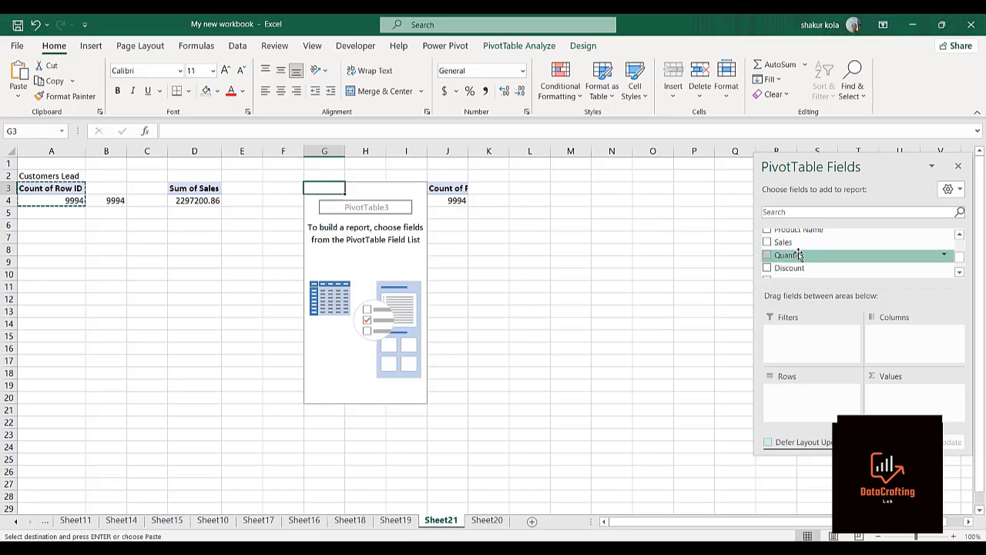
left_click_drag(799, 256, 903, 408)
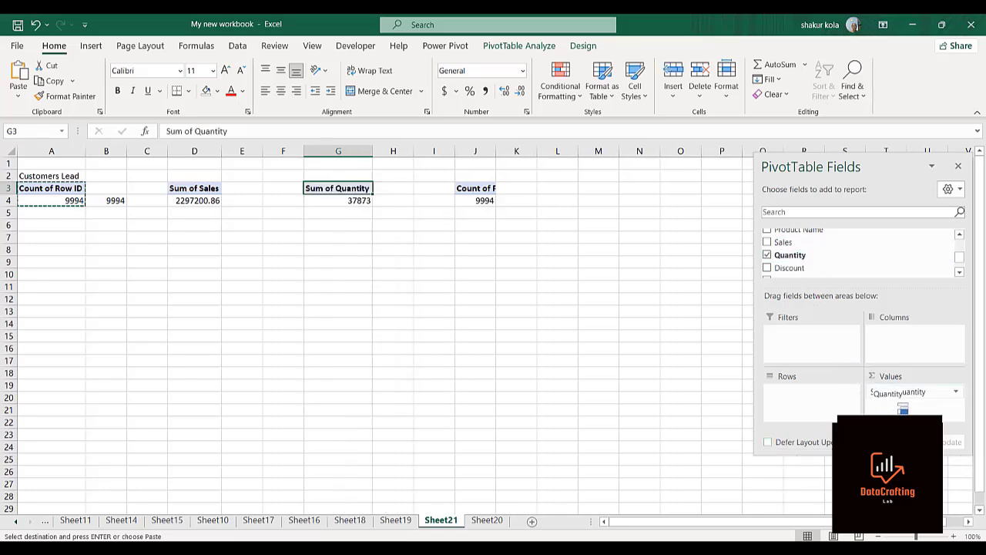
Step: Replace the Row ID count with the sum of Profit in the PivotTable at J3
left_click(473, 191)
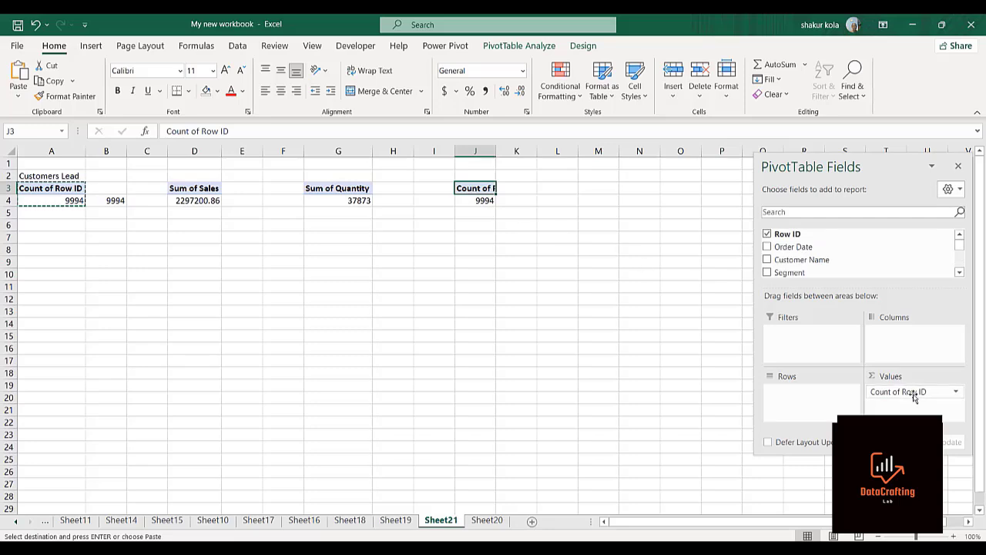
left_click_drag(914, 396, 874, 266)
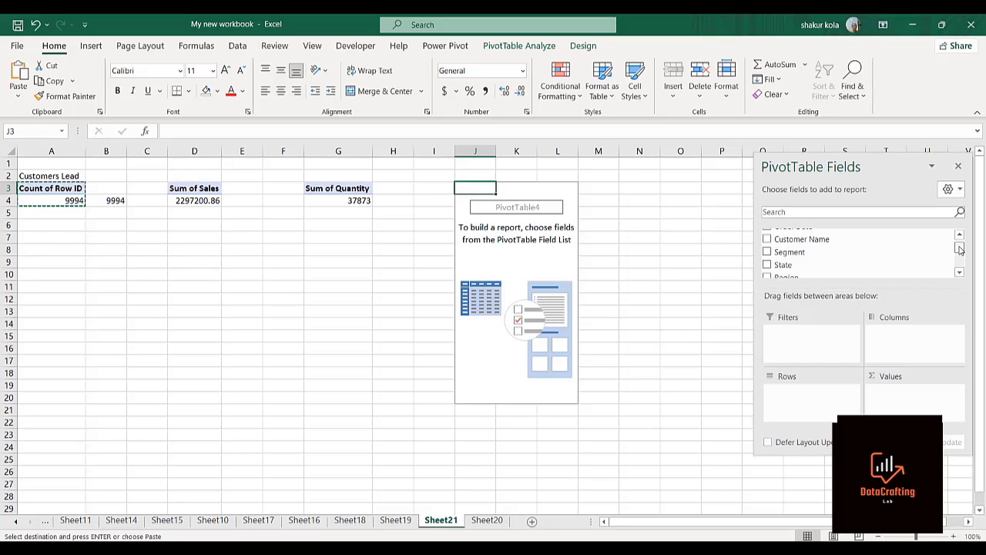
left_click_drag(960, 248, 961, 263)
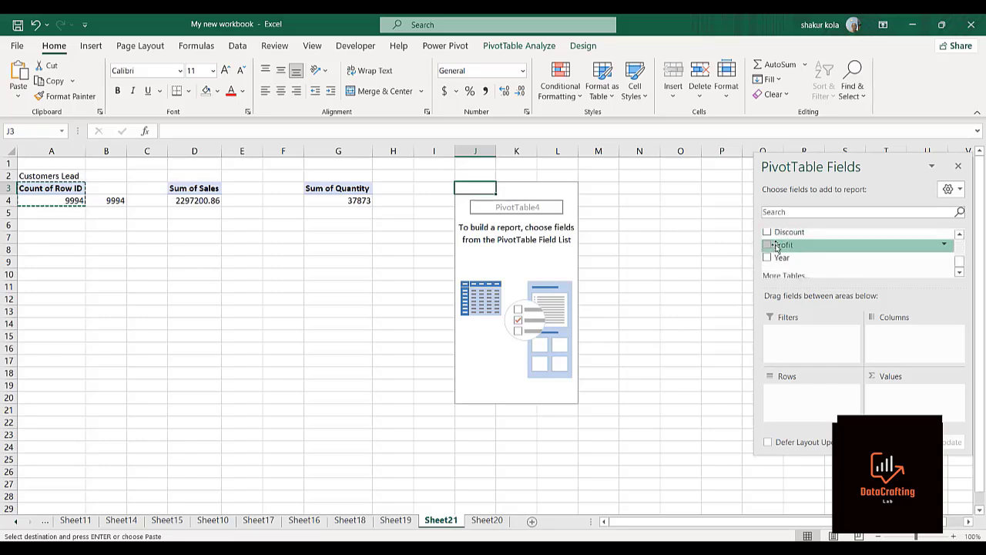
left_click_drag(780, 245, 886, 409)
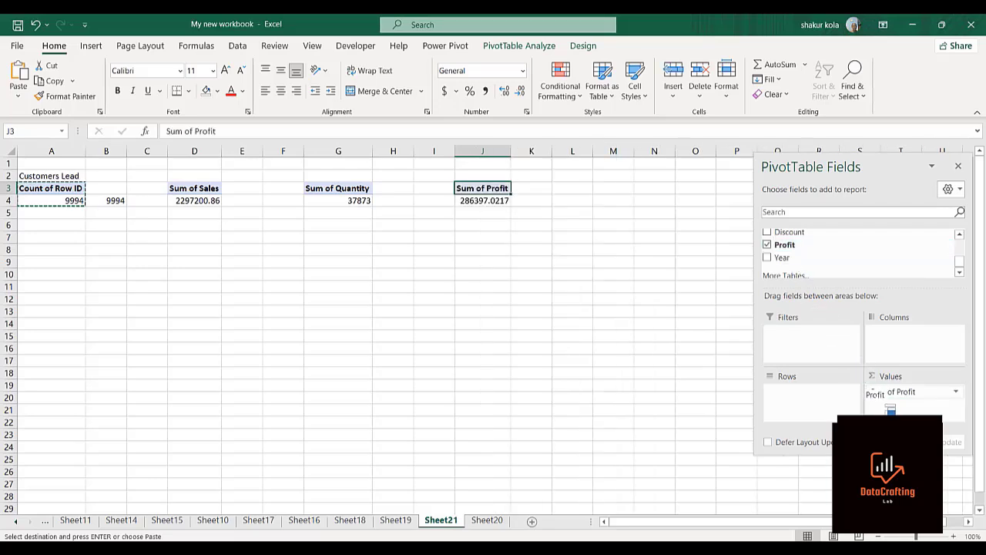
left_click(497, 54)
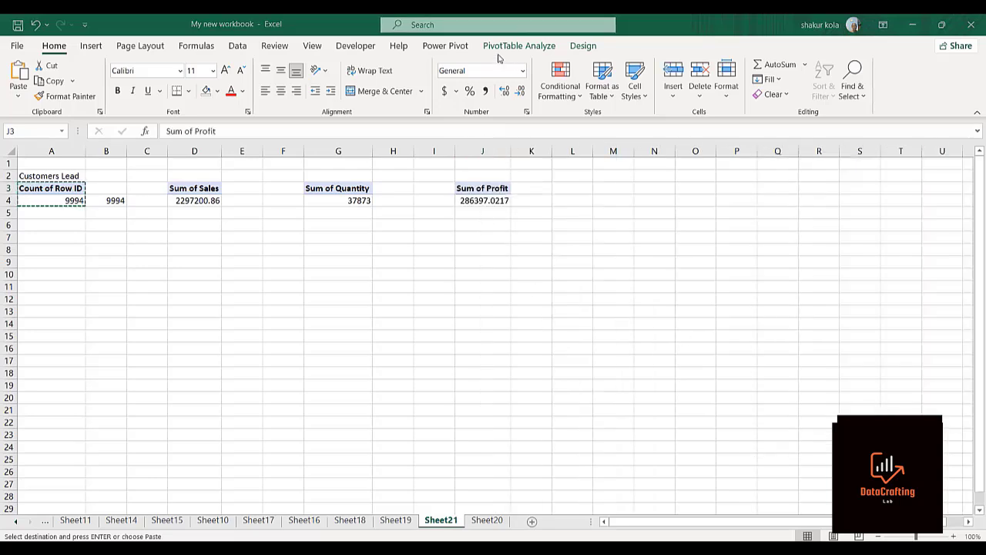
left_click(483, 196)
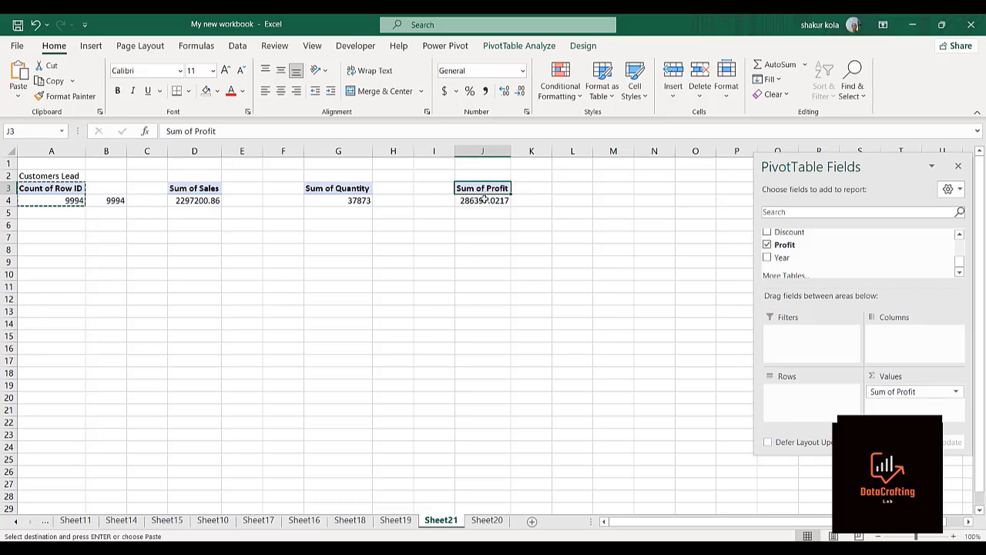
mouse_move(479, 205)
key("alt+Tab")
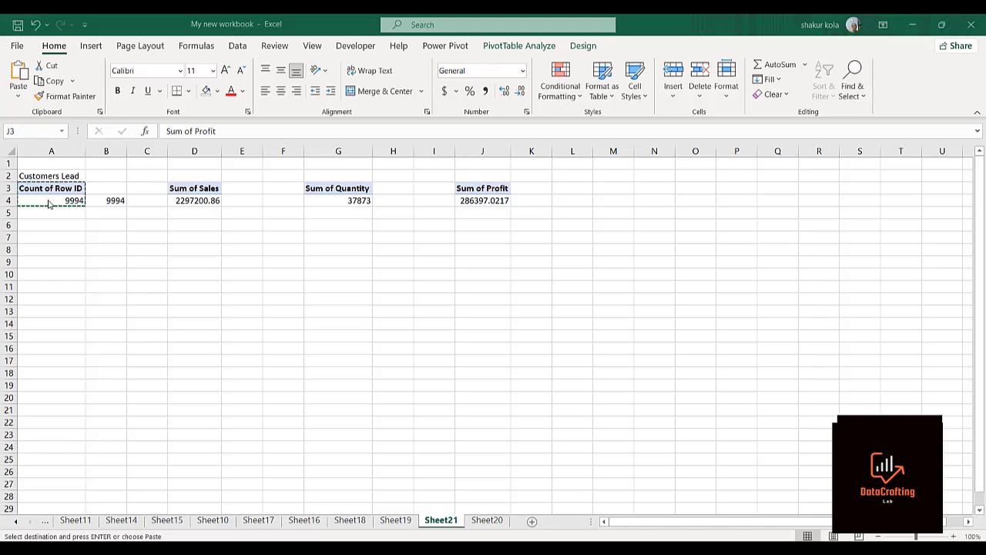
key("alt+Tab")
key("Escape")
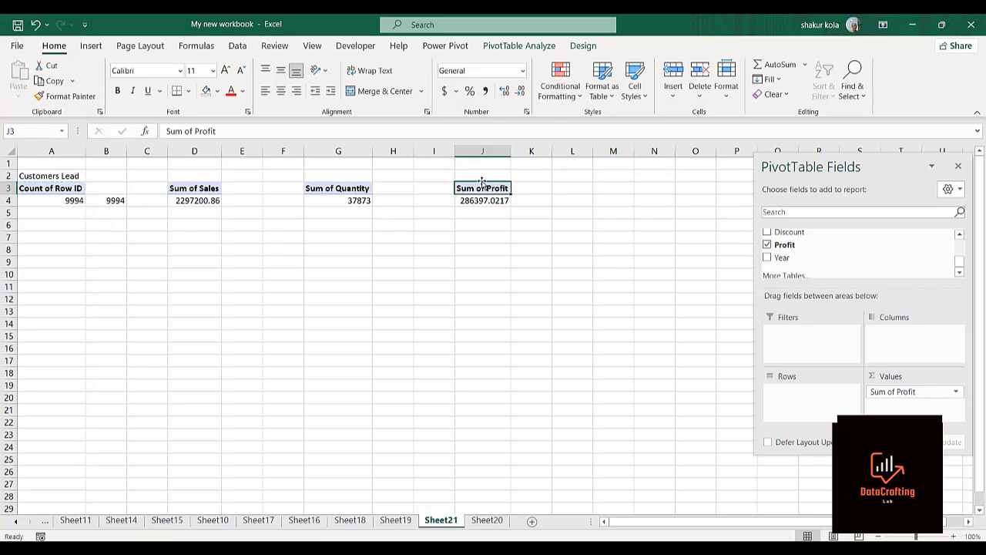
Step: Label the sales and quantity PivotTables by entering Sales in D2 and Quantity in G2
left_click(193, 178)
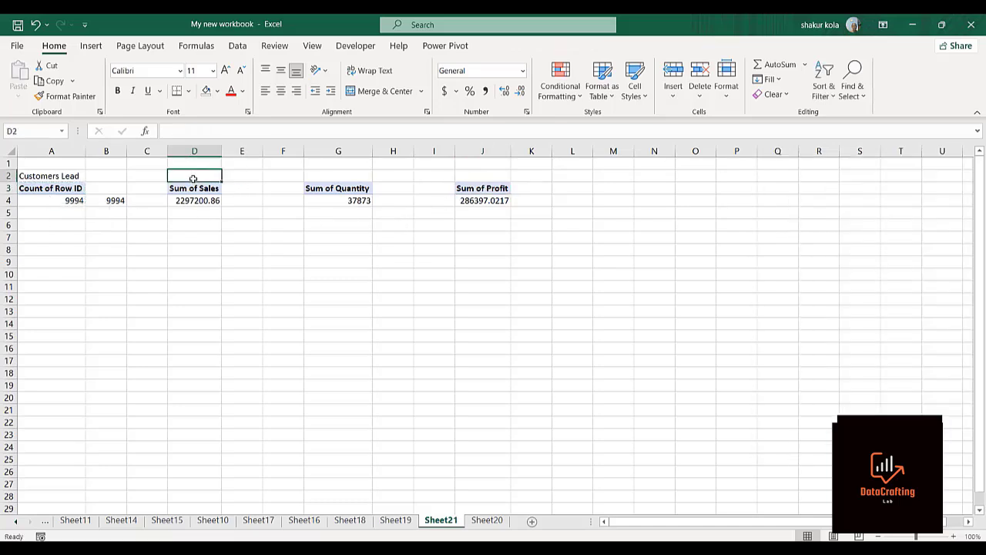
type("Sale")
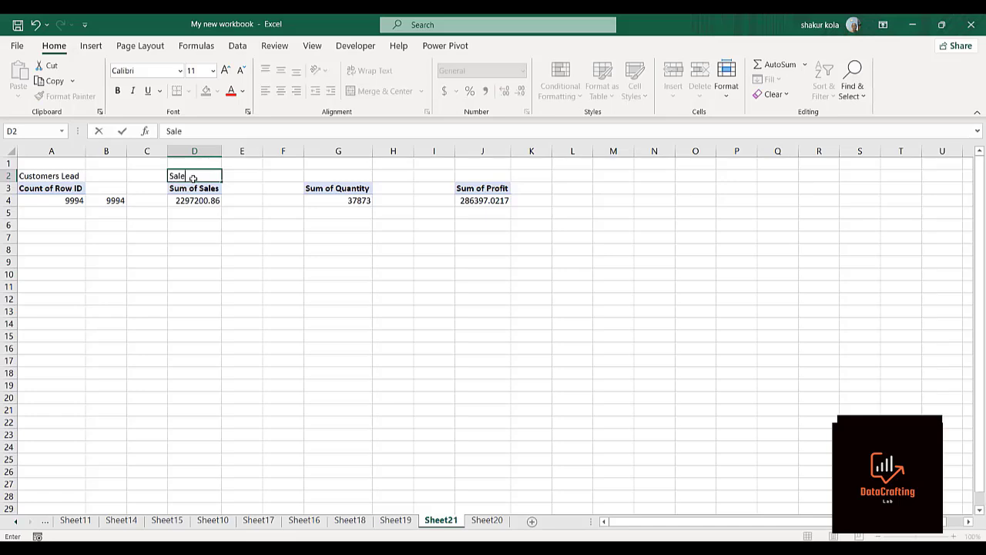
type("s")
key("Return")
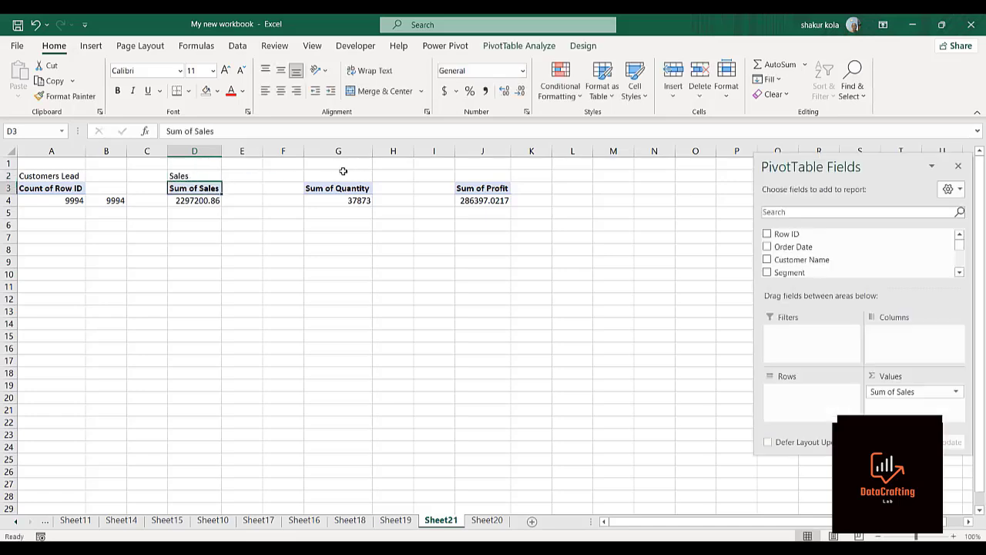
left_click(327, 177)
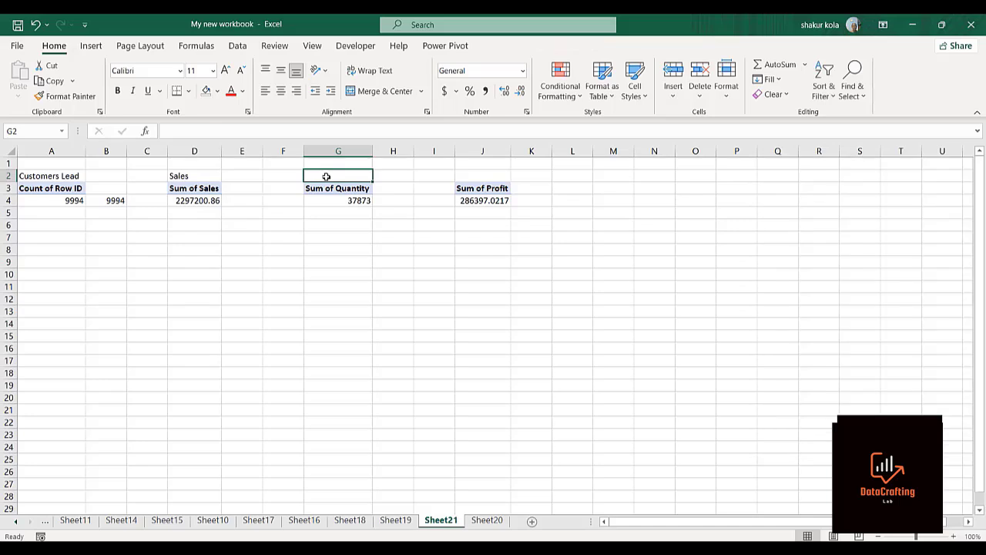
type("Q")
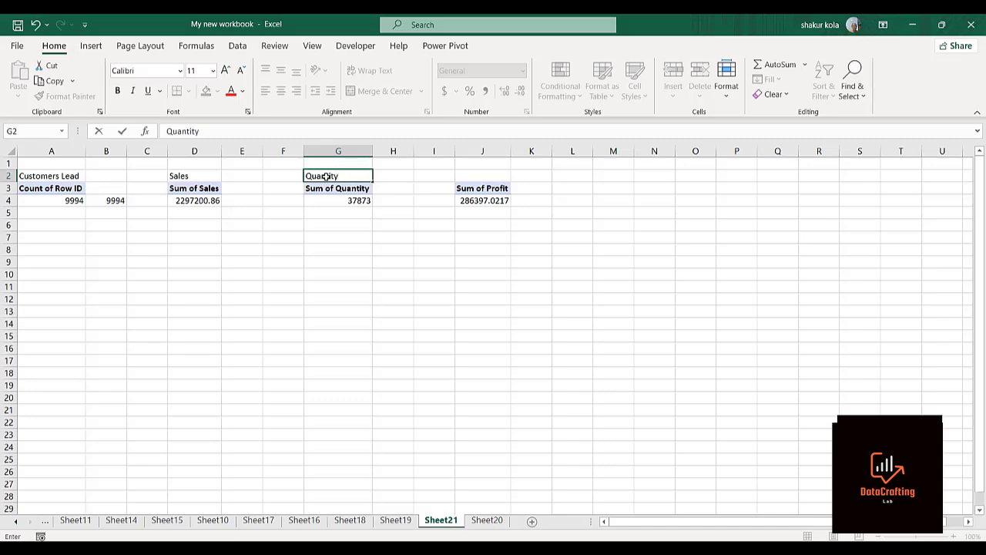
type("uantity")
key("Return")
Step: Enter the label Profit in J2, above the Sum of Profit PivotTable
left_click(484, 176)
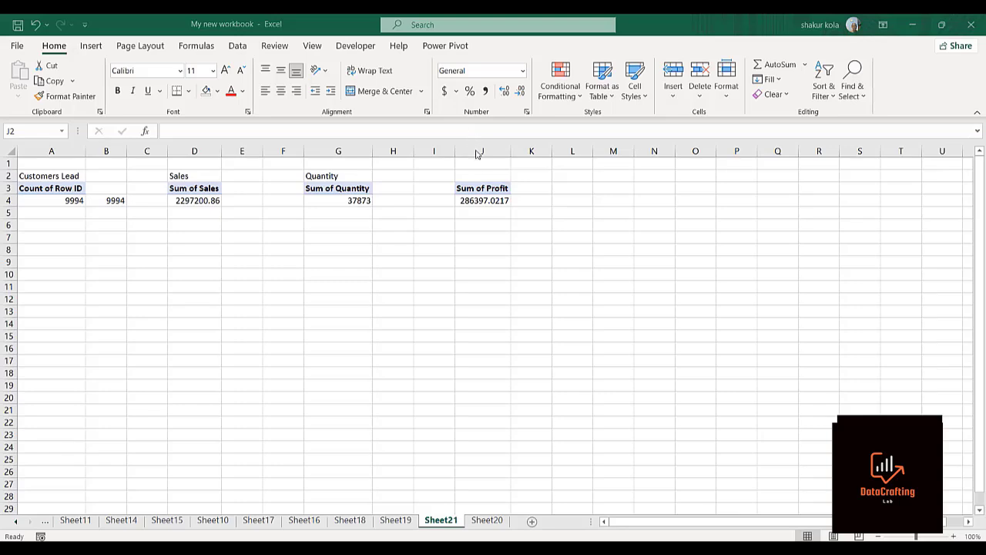
left_click(324, 173)
left_click(324, 174)
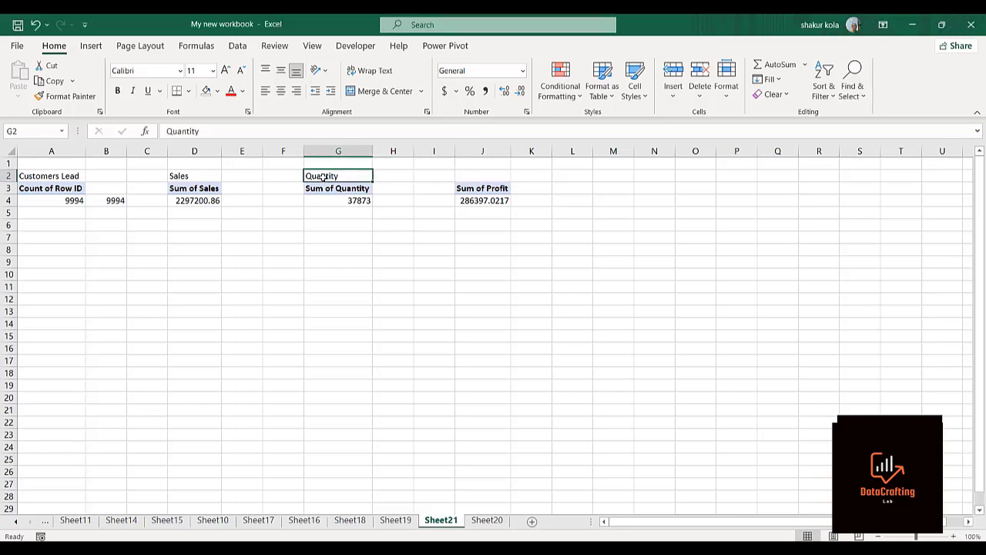
left_click(478, 177)
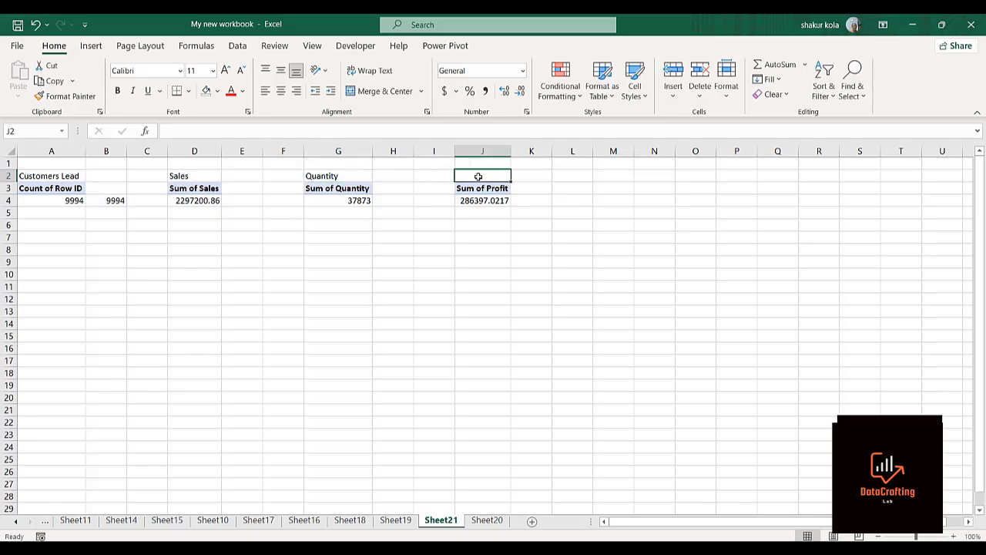
type("Profit")
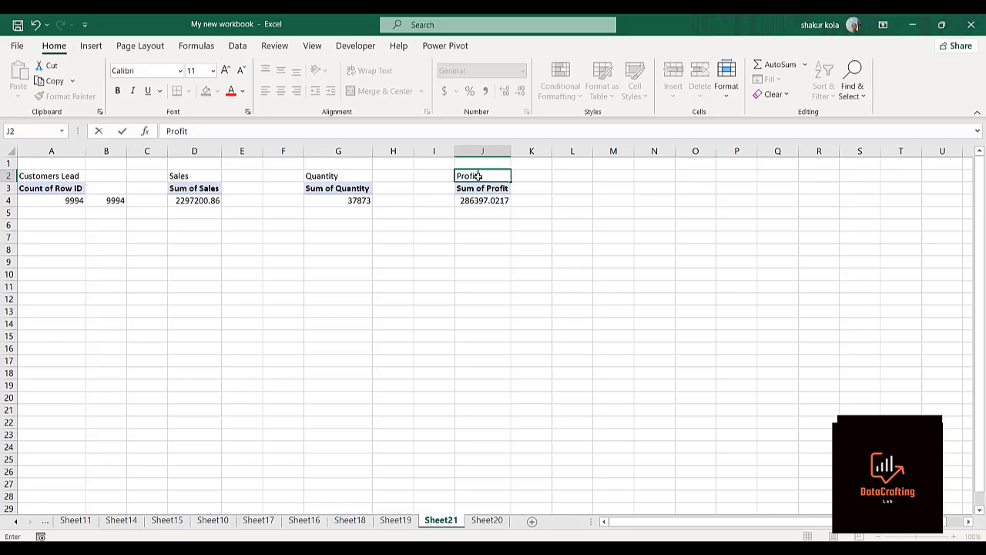
key("Return")
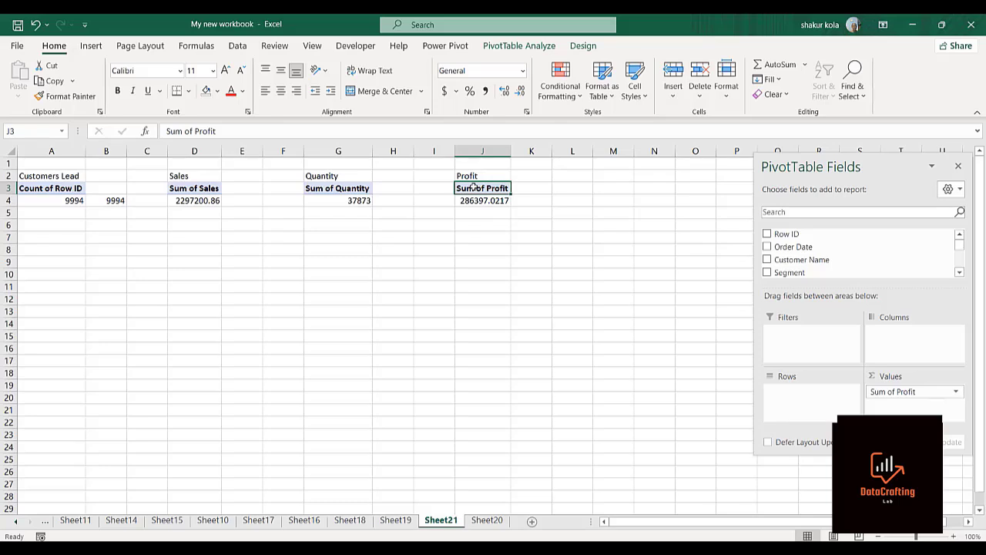
Step: Copy the Sum of Profit PivotTable in J3:J4 and paste a duplicate at M3
key("shift+Down")
key("ctrl+c")
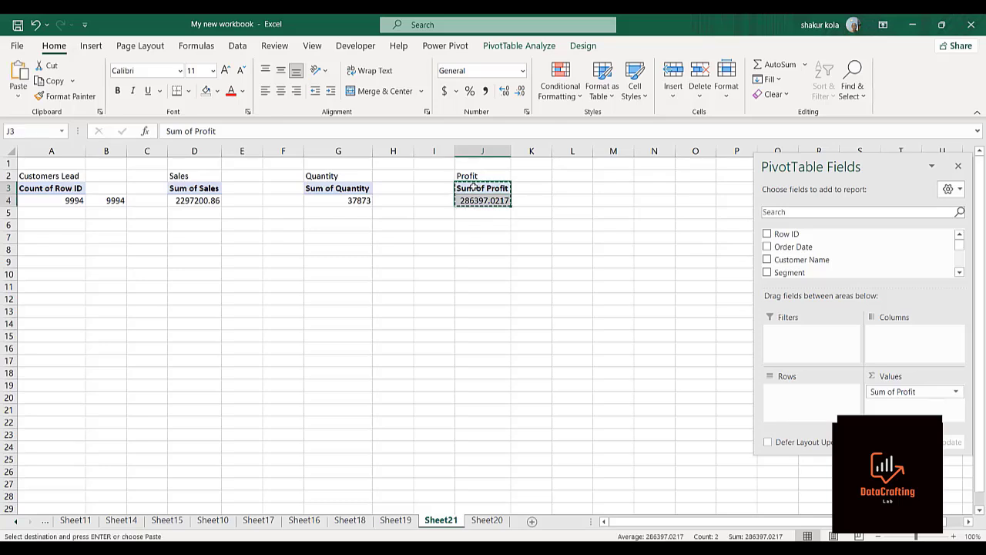
left_click(620, 188)
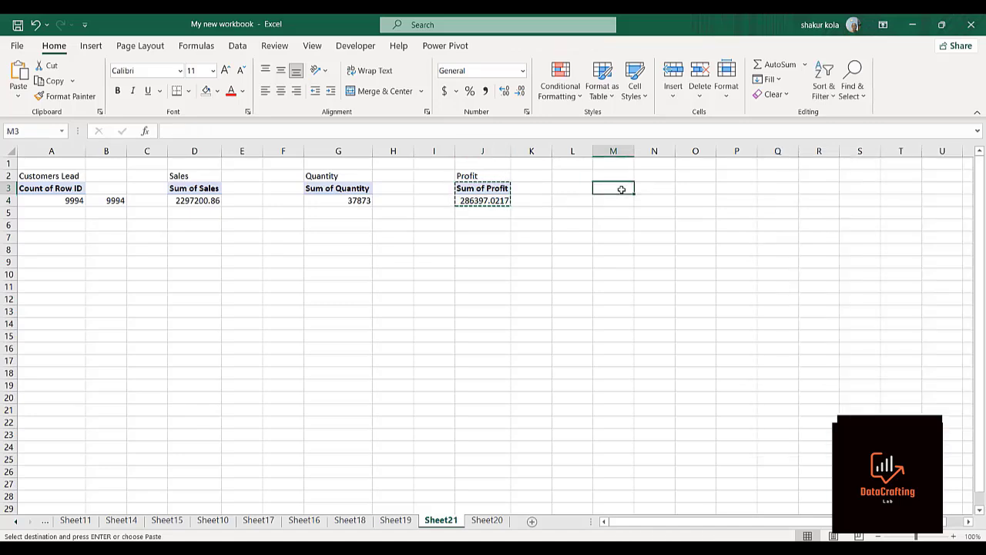
key("ctrl+v")
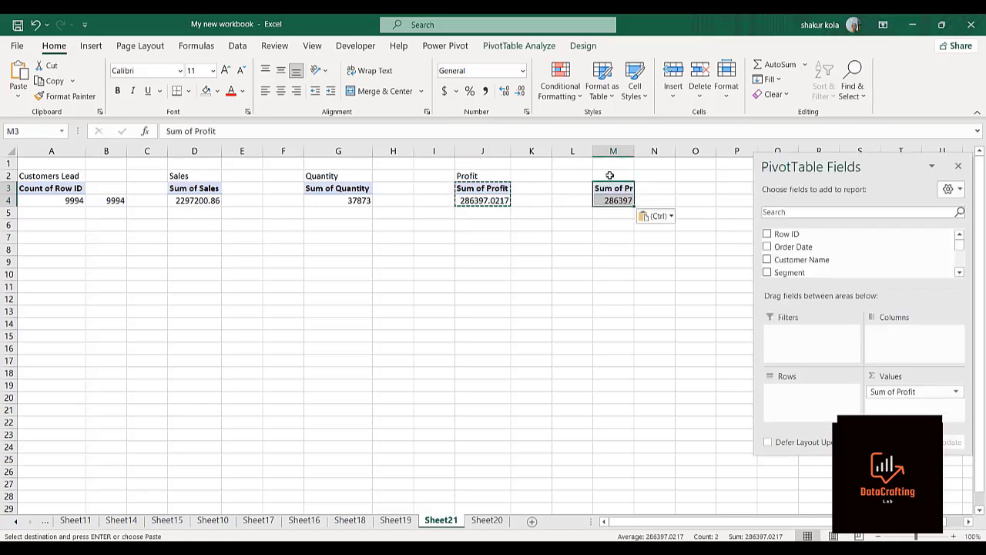
Step: Label the duplicated profit PivotTable Loss in M2 and add Row ID to its rows
left_click(609, 175)
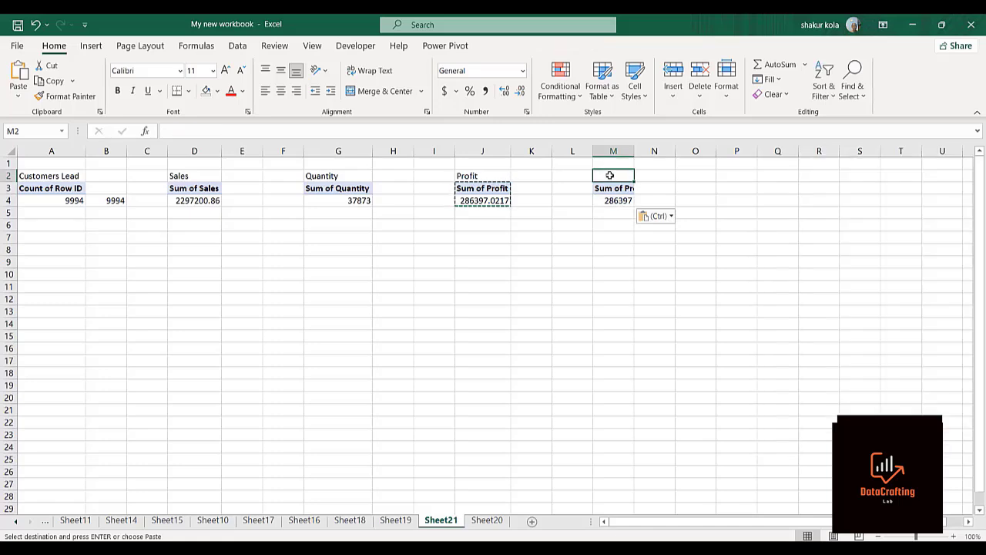
type("Loss")
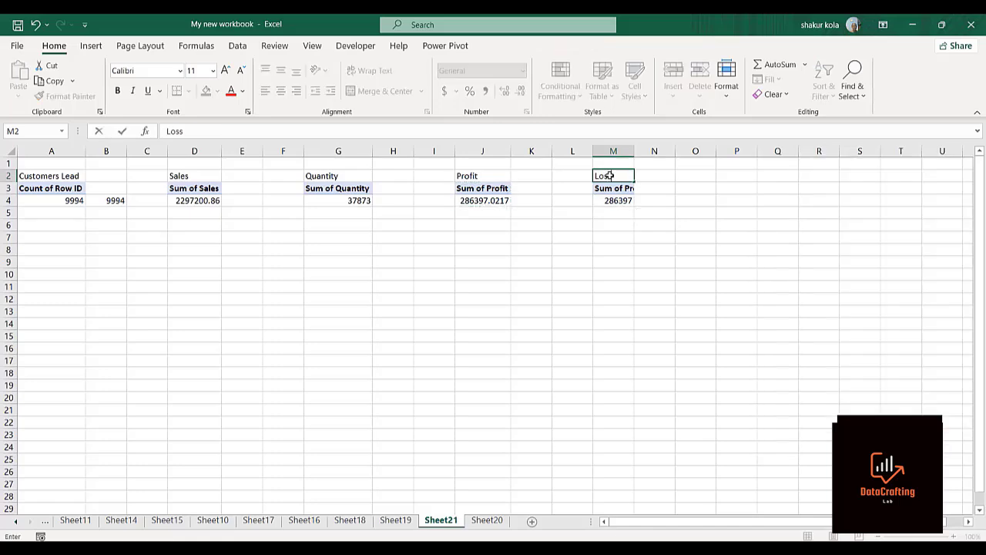
key("Return")
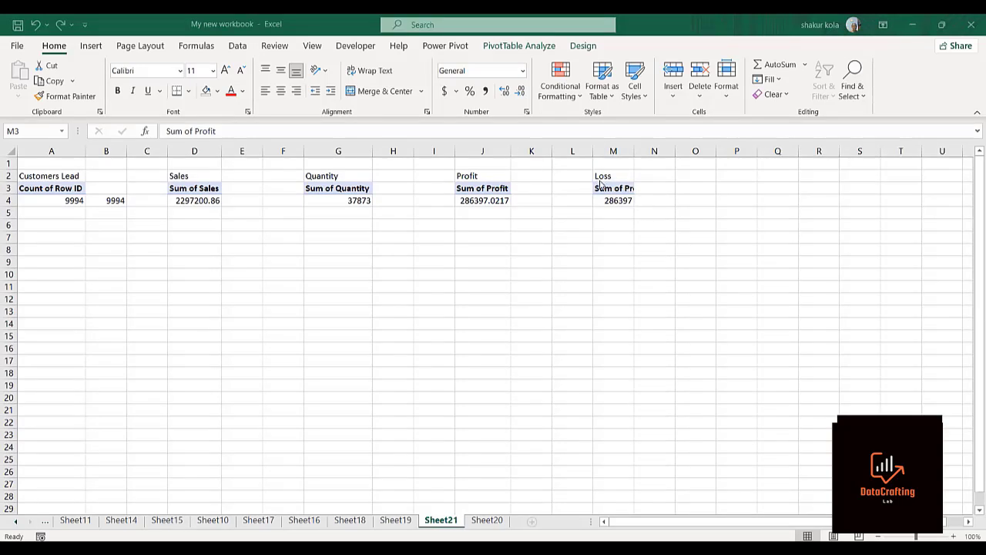
left_click(601, 185)
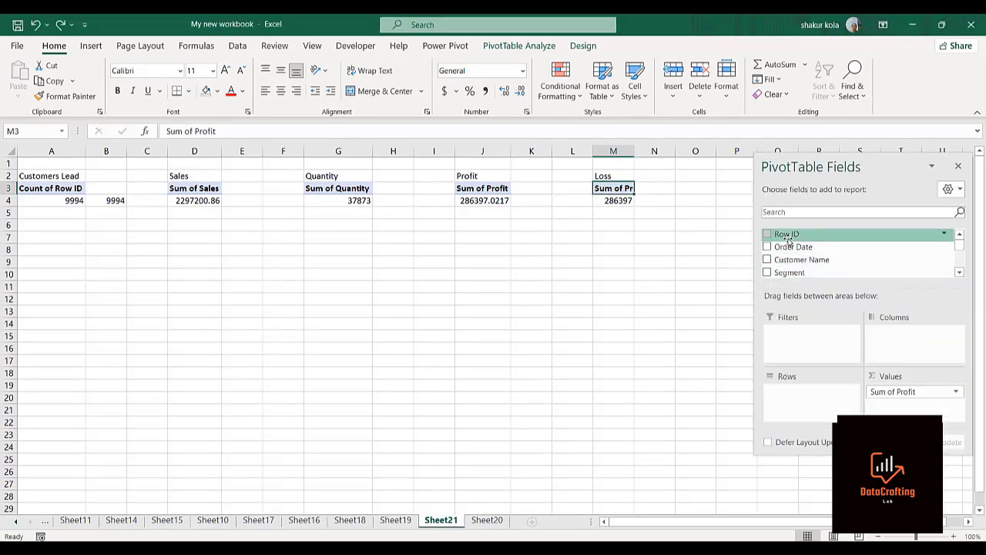
left_click_drag(787, 239, 801, 409)
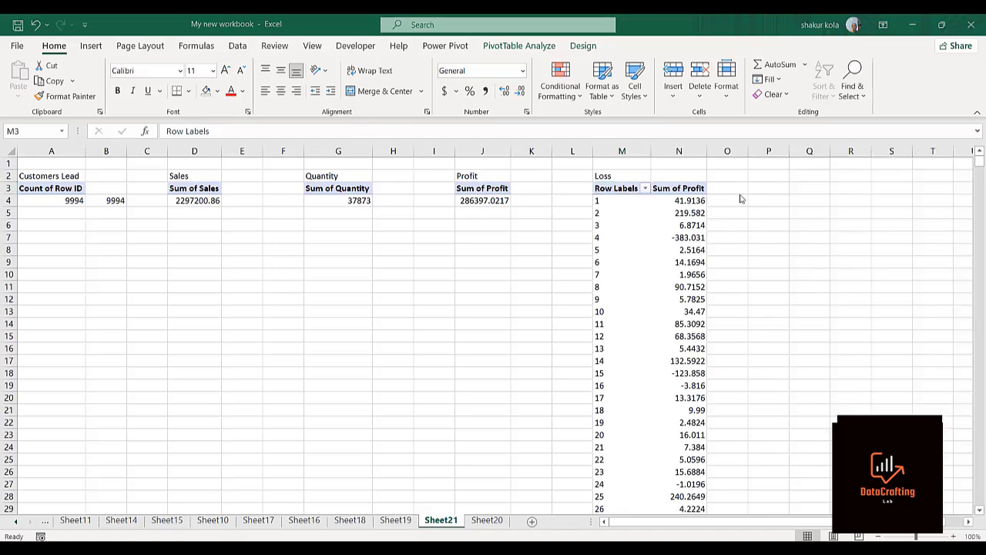
Step: Examine the profit per Row ID in the Loss PivotTable down to its grand total and return to the top
left_click(784, 202)
key("Down")
key("Down")
key("Down")
key("Down")
key("Down")
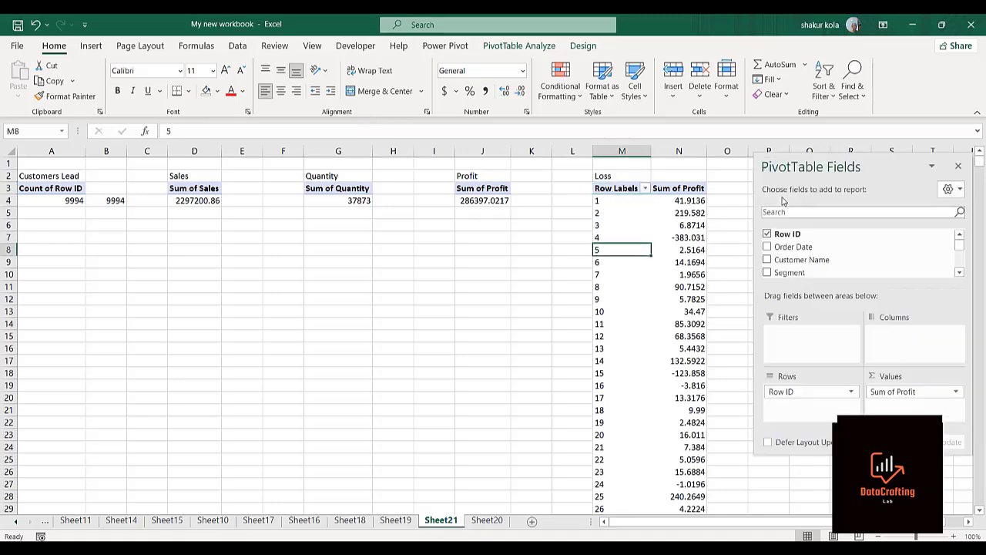
key("Down")
key("Down")
key("Down")
key("Down")
key("Down")
key("Down")
key("Down")
key("Down")
key("Down")
key("Down")
key("Down")
key("Down")
key("Down")
key("Down")
key("Down")
key("Down")
key("Down")
key("Down")
key("Down")
key("Down")
key("Down")
key("Down")
key("Down")
key("Down")
key("Down")
key("Down")
key("Down")
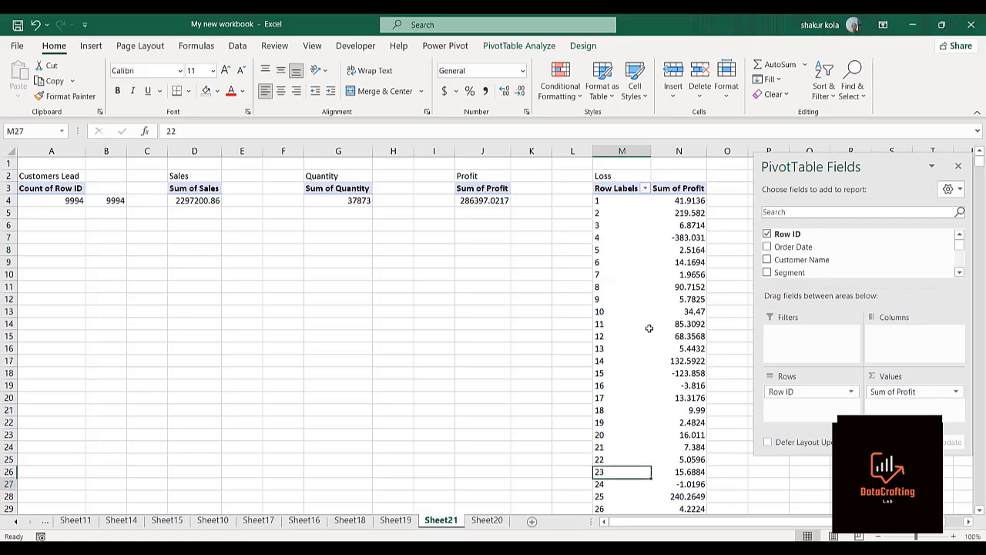
key("Down")
key("Down")
key("Down")
key("Down")
key("Down")
key("Down")
key("Down")
key("Down")
key("Down")
key("Down")
key("Down")
key("Down")
key("Down")
key("Down")
key("Down")
key("Down")
key("Down")
key("Down")
key("Down")
key("Down")
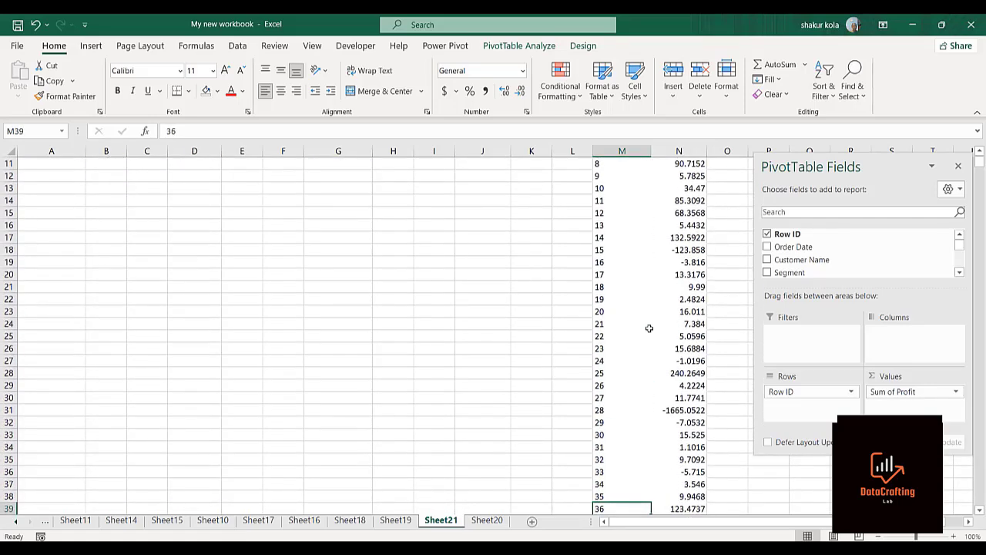
key("Down")
key("Down")
key("Down")
key("Down")
key("Down")
key("Down")
key("Down")
key("Down")
key("Down")
key("Down")
key("Down")
key("Down")
key("Down")
key("Down")
key("Down")
key("Down")
key("Down")
key("Down")
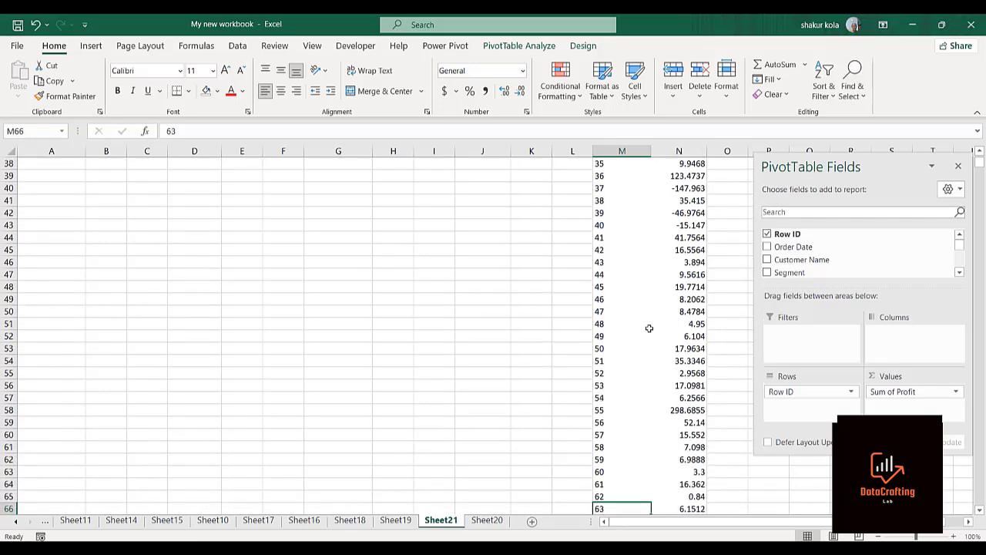
key("Down")
key("Down")
key("Down")
key("Down")
key("Down")
key("Down")
key("Down")
key("Down")
key("Down")
key("Down")
key("Down")
key("Down")
key("Down")
key("Down")
key("Down")
key("Down")
key("Down")
key("Down")
key("Down")
key("Down")
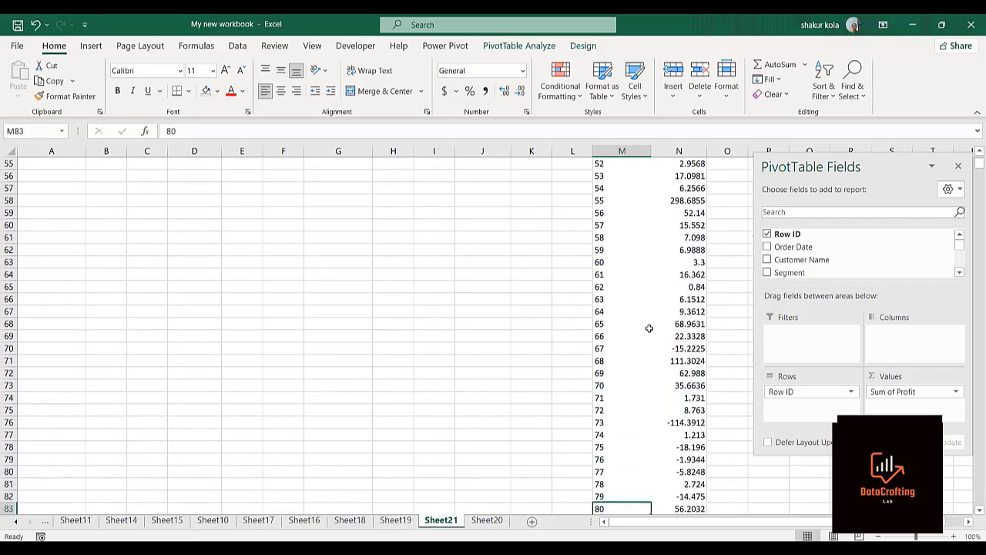
key("Down")
key("Down")
key("Down")
key("Down")
key("Down")
key("Down")
key("Down")
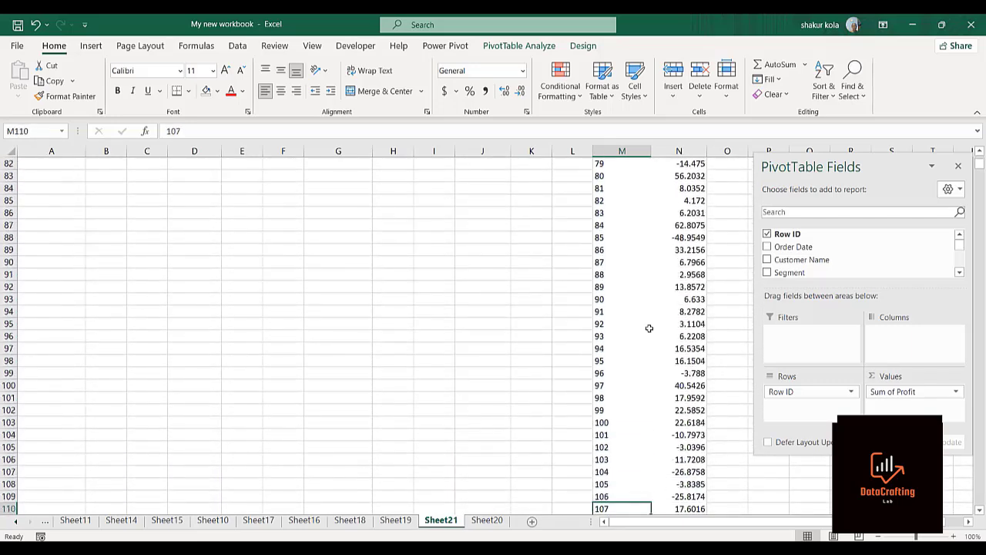
key("ctrl+shift+Down")
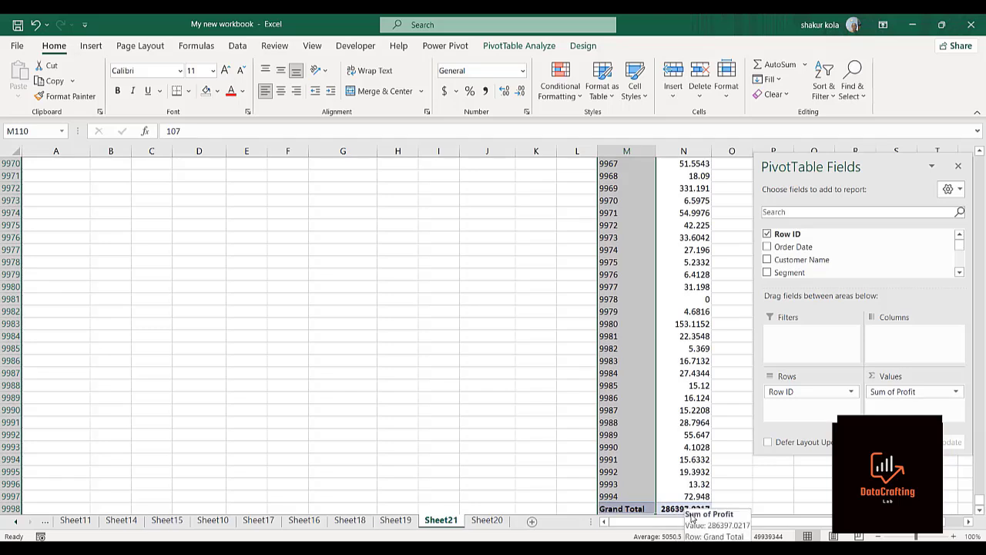
left_click(522, 433)
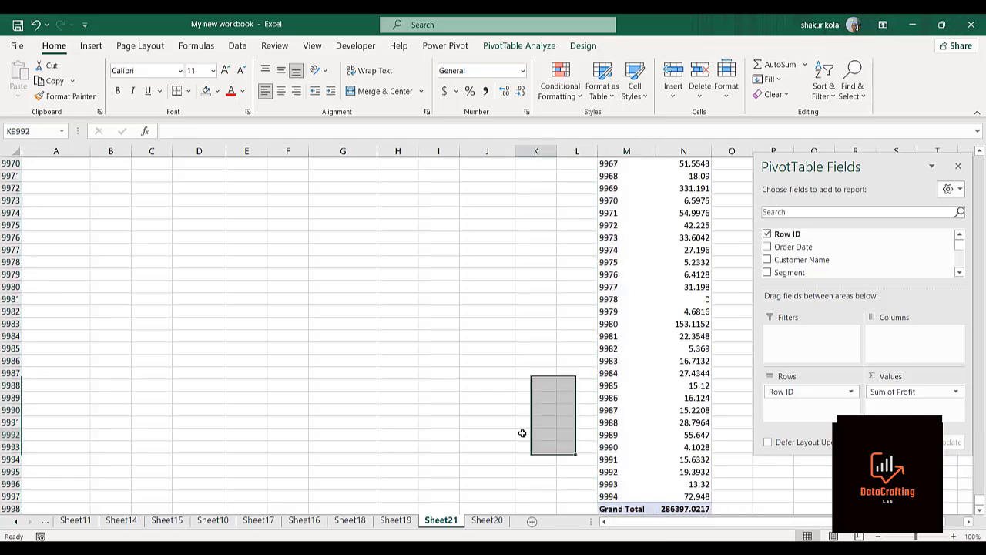
key("ctrl+shift+Up")
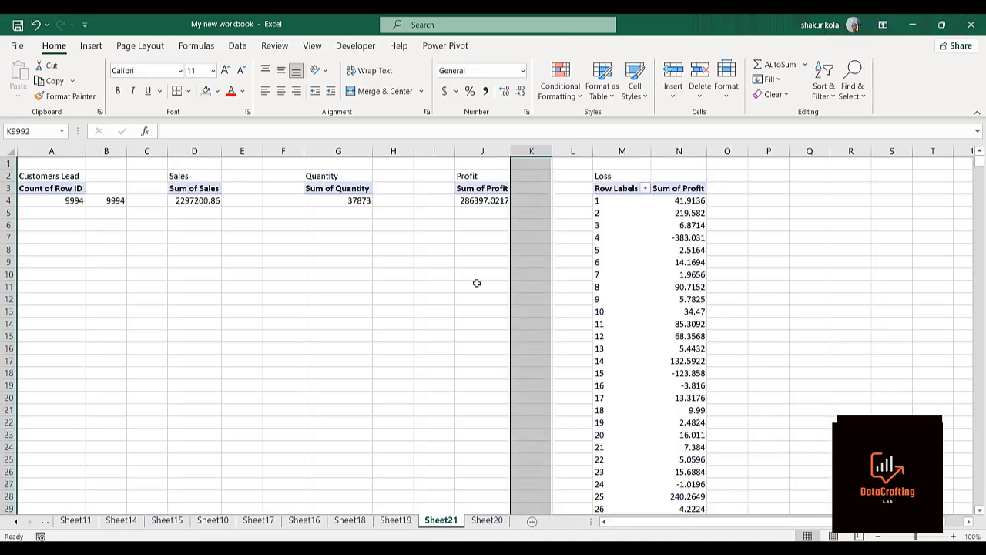
Step: Inspect individual Row ID entries and their profit values near the start of the Loss PivotTable
left_click(597, 287)
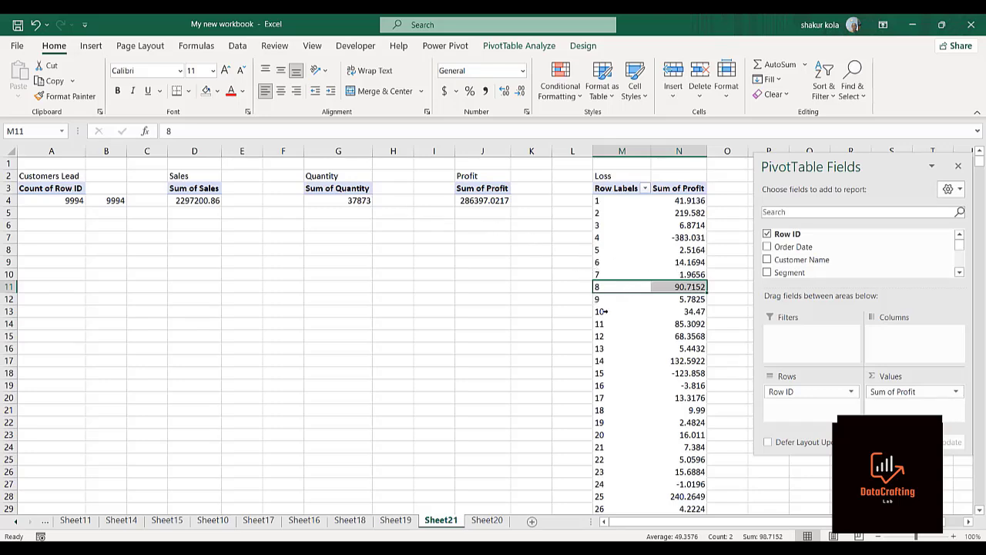
left_click(599, 312)
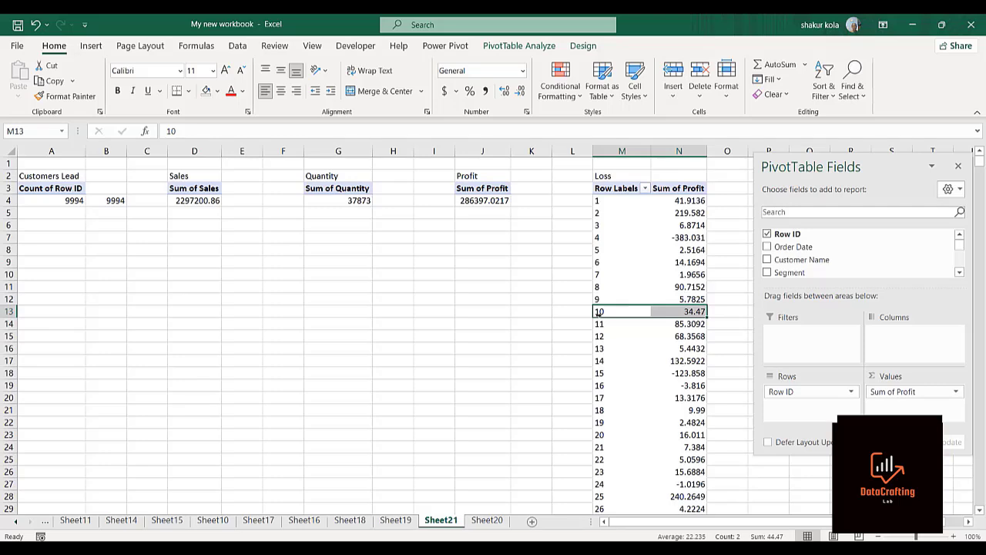
left_click(596, 275)
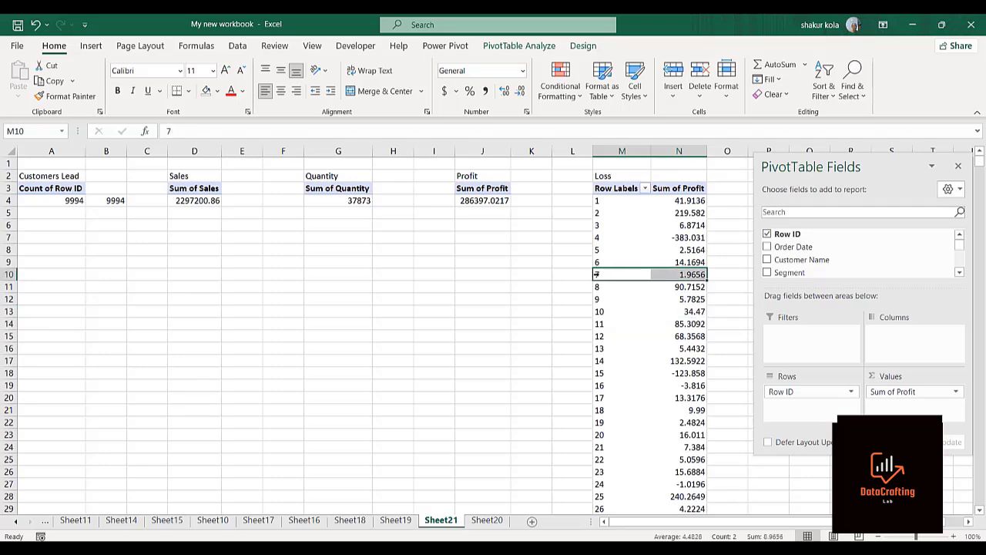
left_click(596, 200)
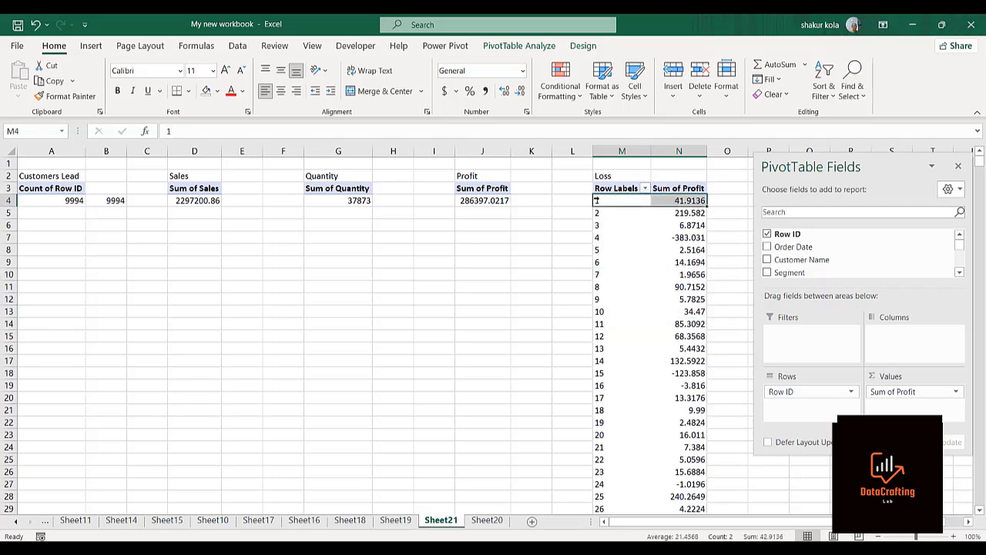
left_click(597, 239)
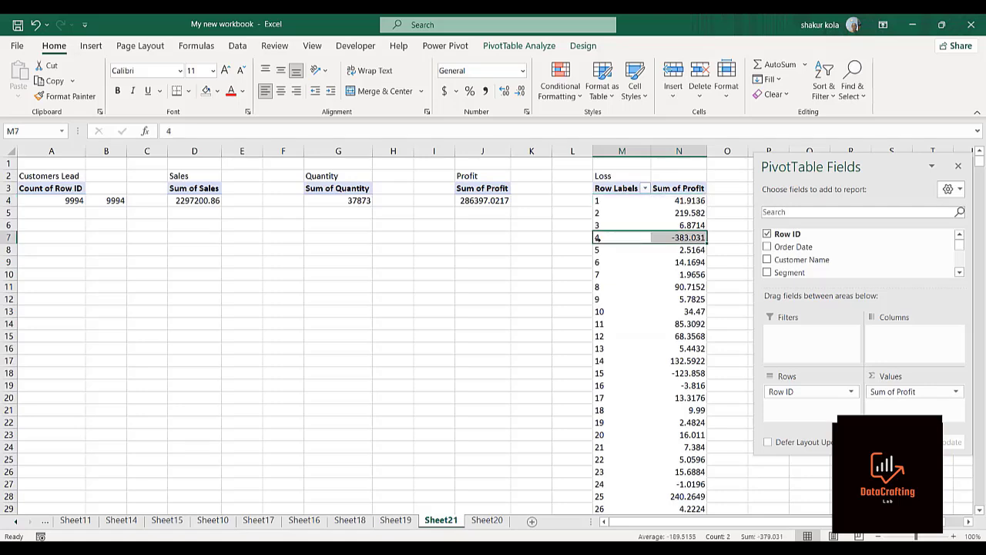
left_click(599, 326)
left_click(539, 312)
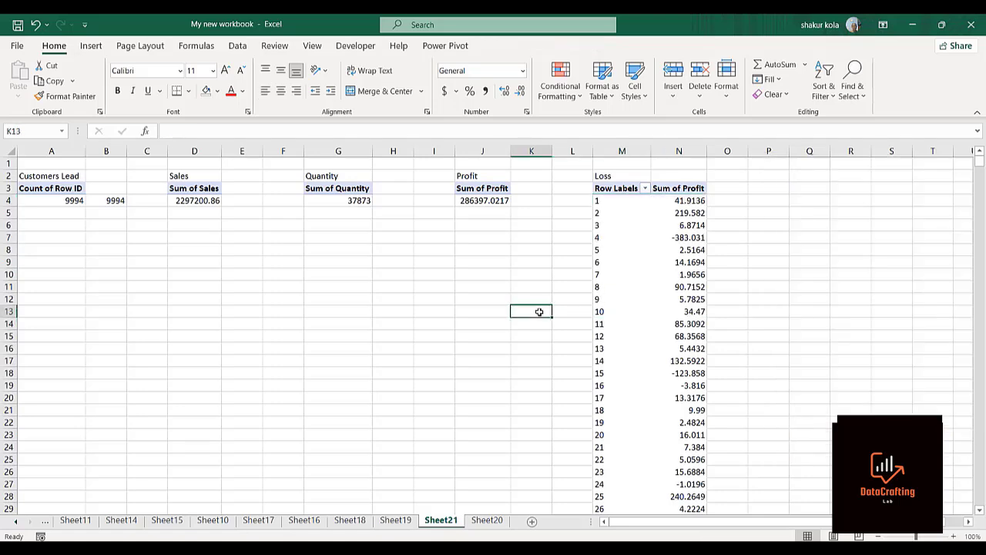
left_click(599, 311)
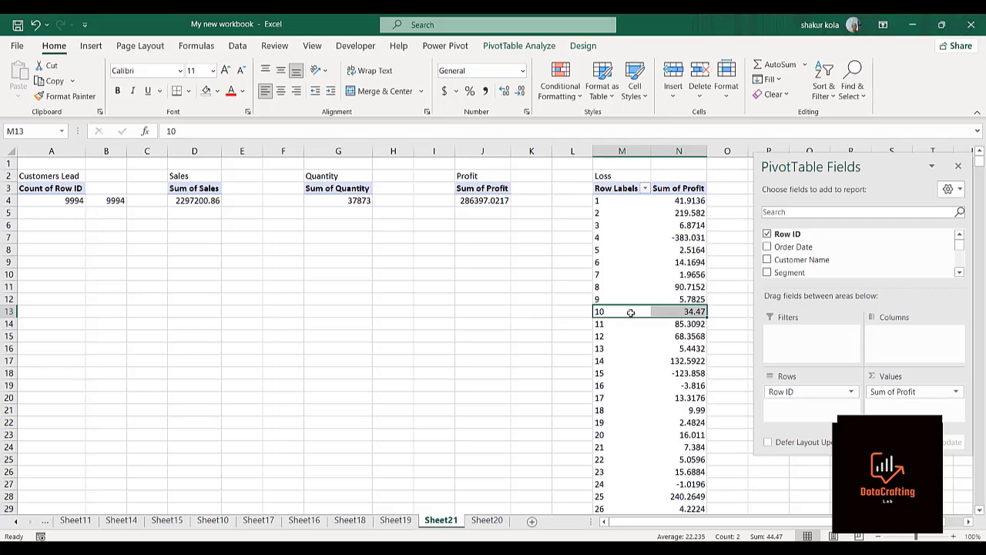
left_click(702, 276)
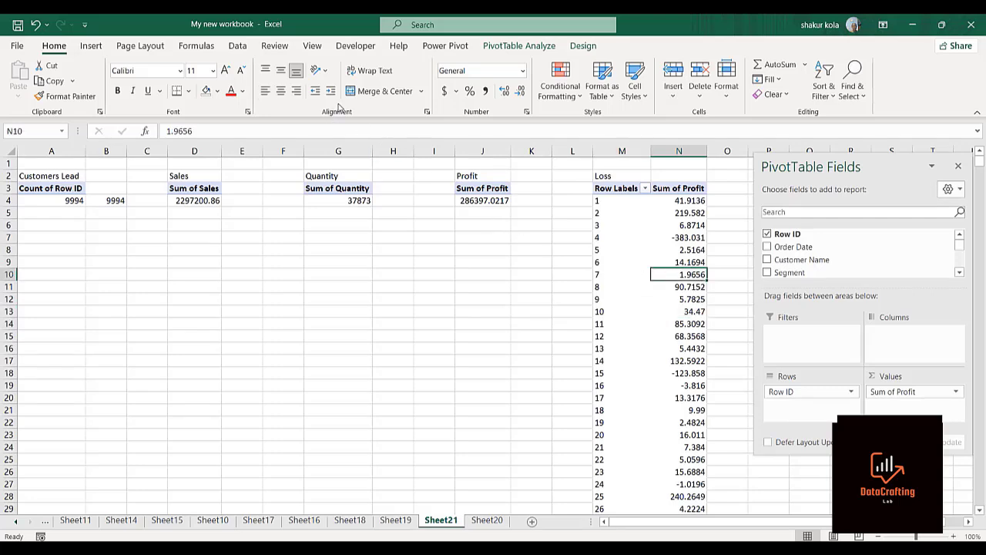
Step: Look through the Row ID labels in column M of the Loss PivotTable, from its header to Row ID 17
key("alt+Tab")
key("alt+Tab")
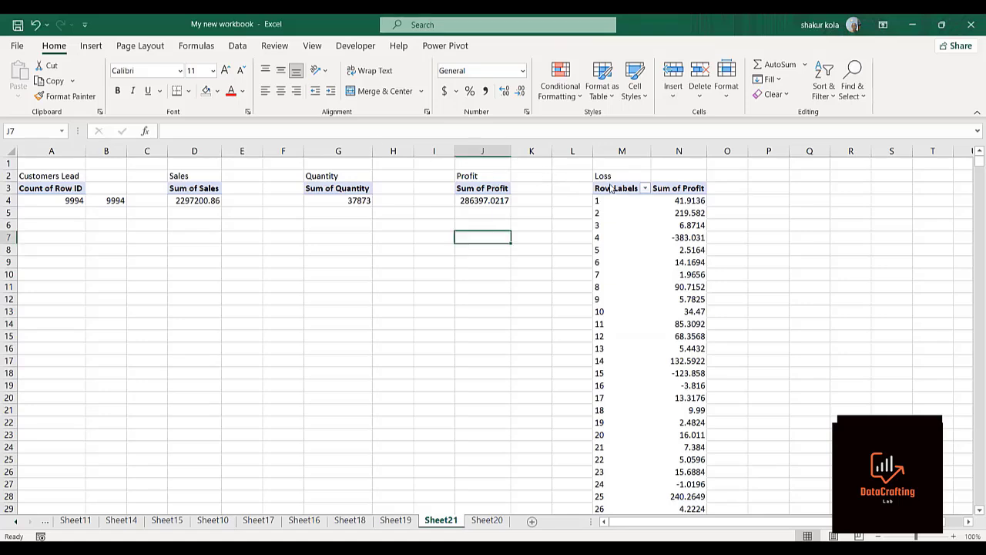
left_click(612, 189)
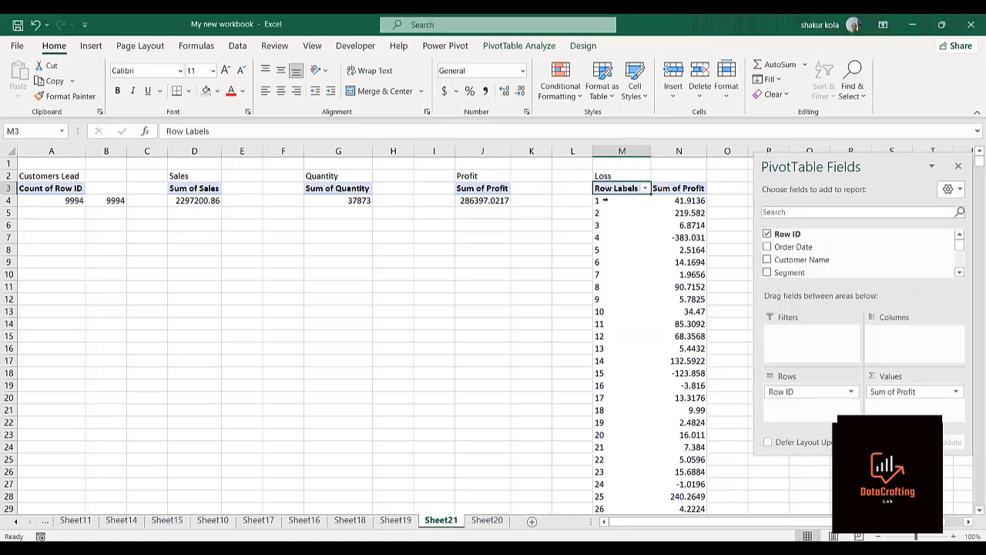
key("Down")
key("Down")
key("Down")
key("Down")
key("Down")
key("Down")
key("Down")
key("Down")
key("Down")
key("Down")
key("Down")
key("Down")
key("Down")
key("Down")
key("Down")
key("Down")
key("Down")
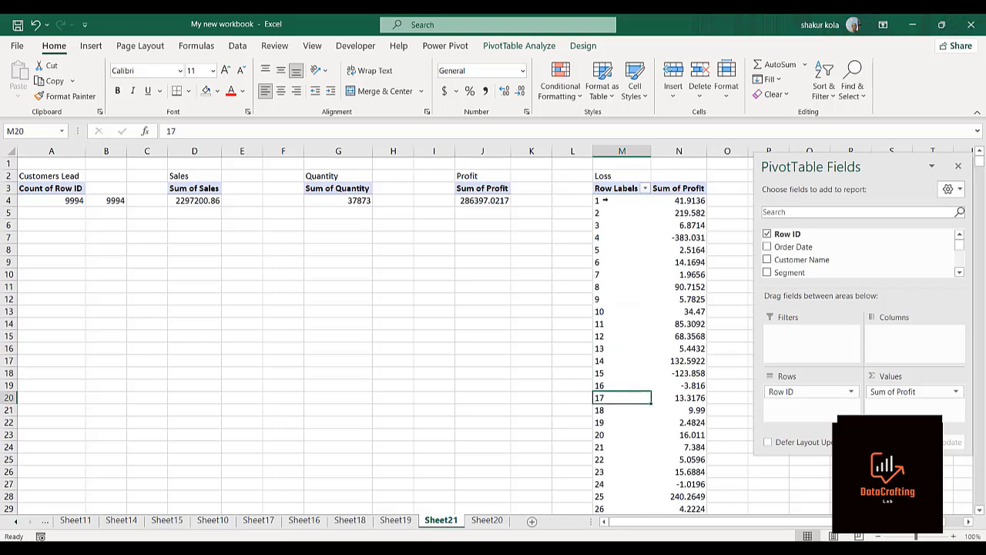
Step: Apply a value filter on Row ID in the Loss PivotTable so that Sum of Profit is less than 0
right_click(605, 200)
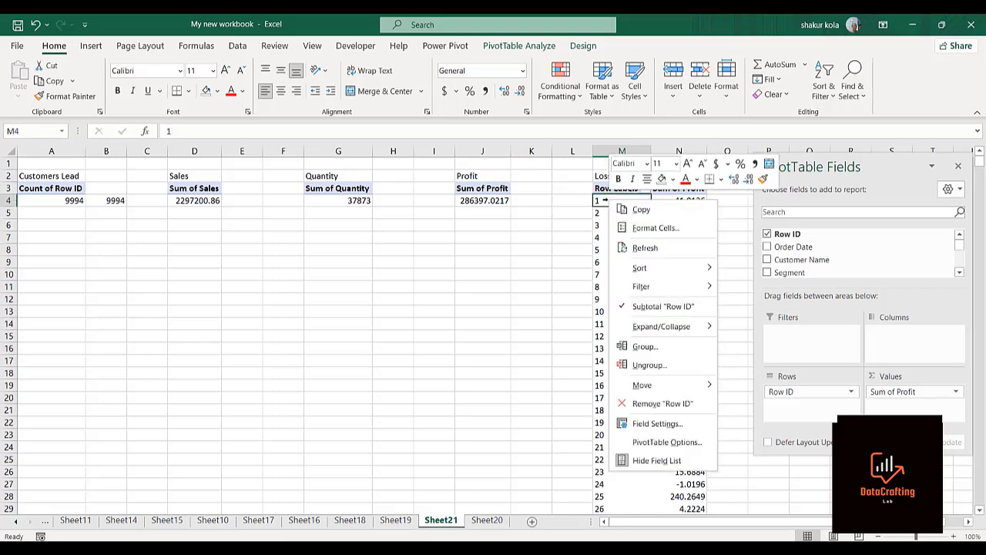
mouse_move(673, 287)
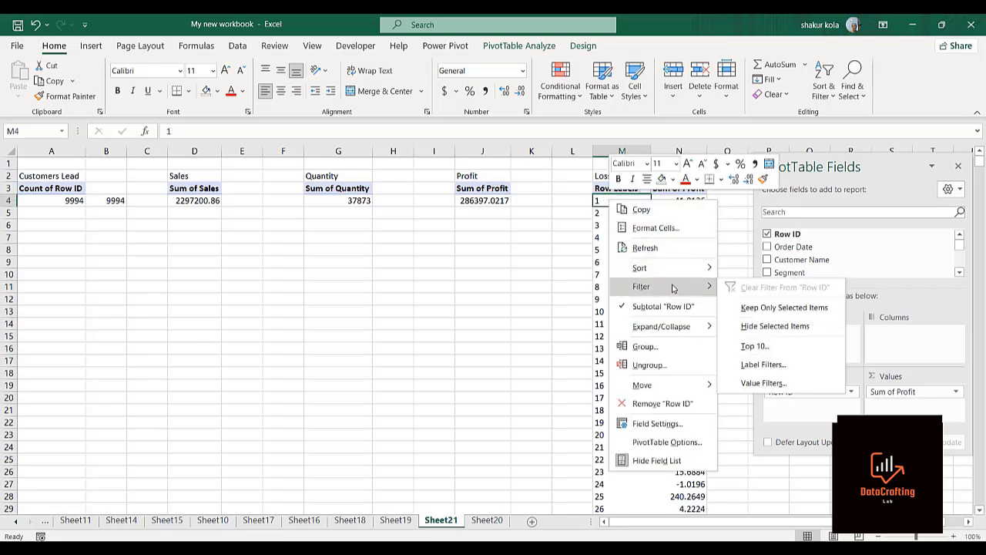
left_click(751, 384)
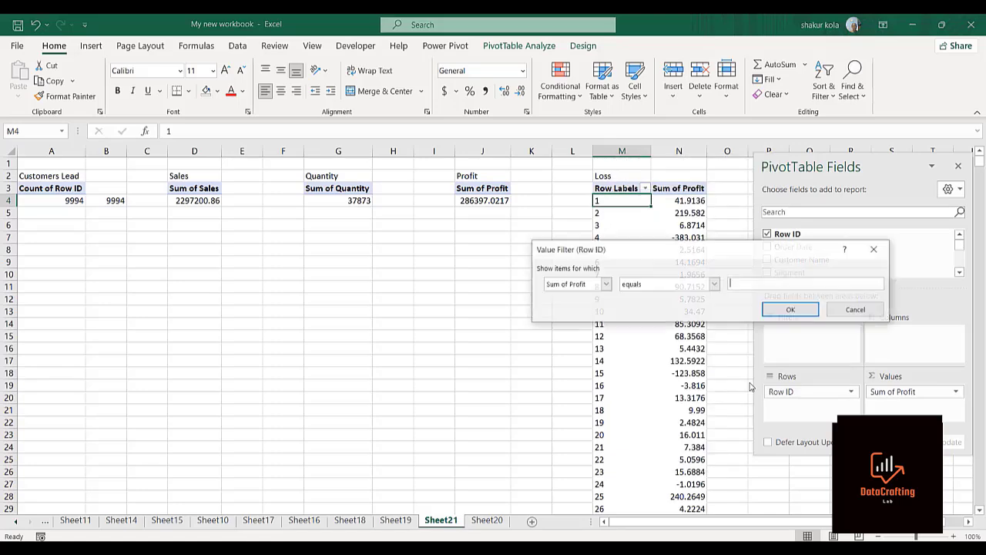
left_click(715, 286)
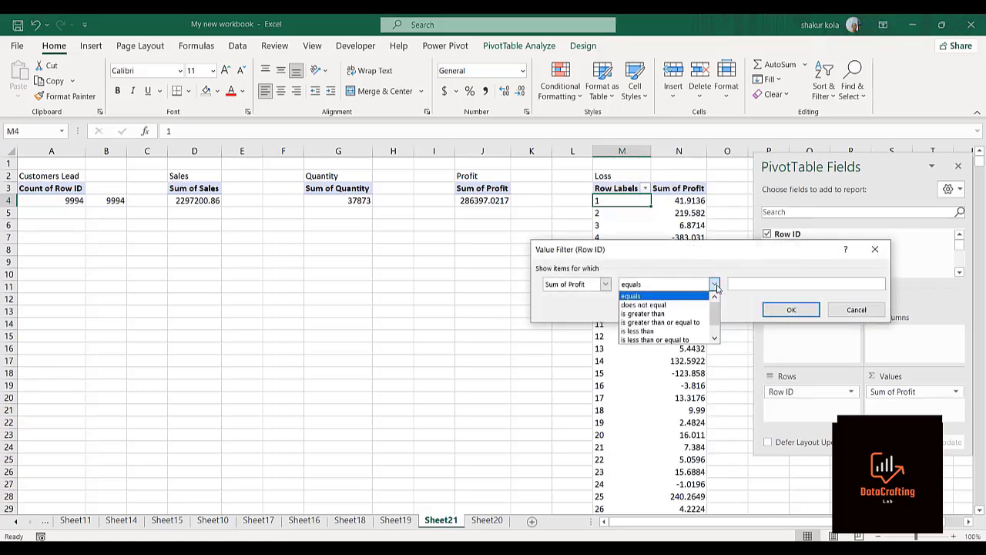
left_click(644, 332)
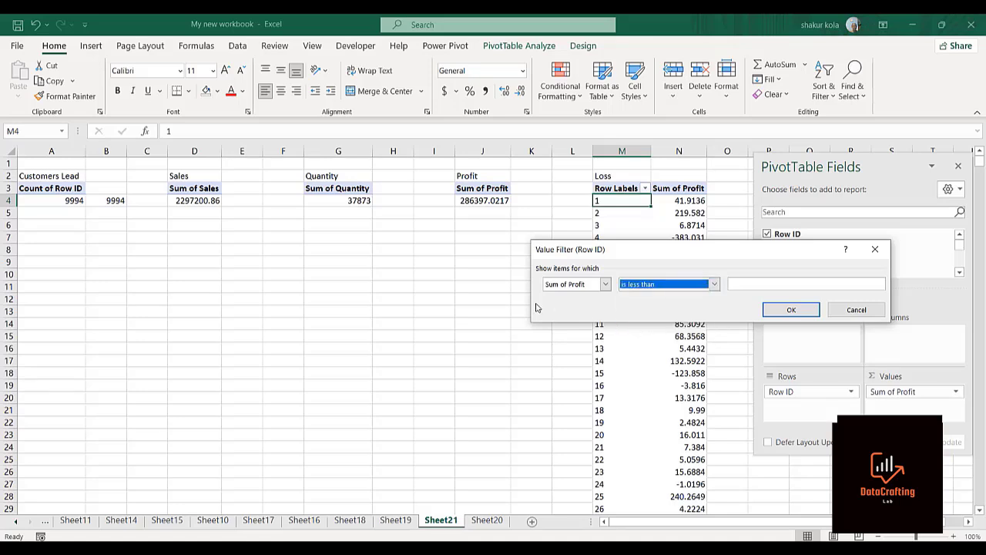
left_click(739, 285)
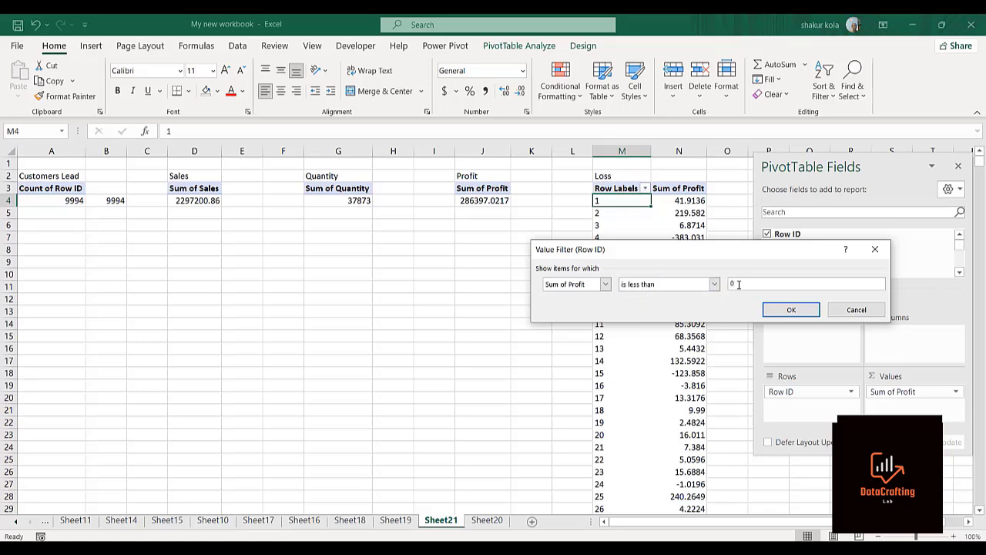
left_click(787, 309)
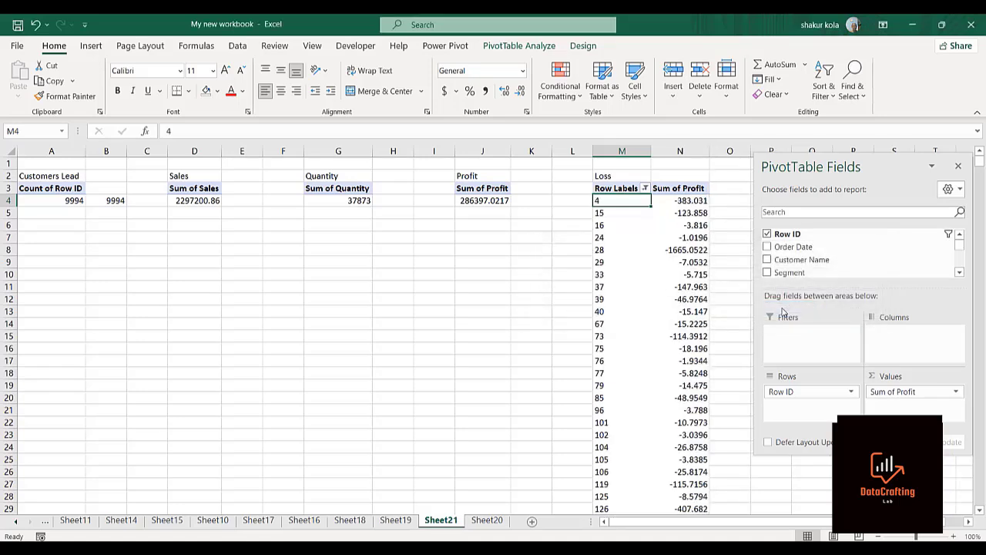
Step: Examine the filtered Loss PivotTable down to its grand total and identify the cell holding the total of Sum of Profit
key("alt+Tab")
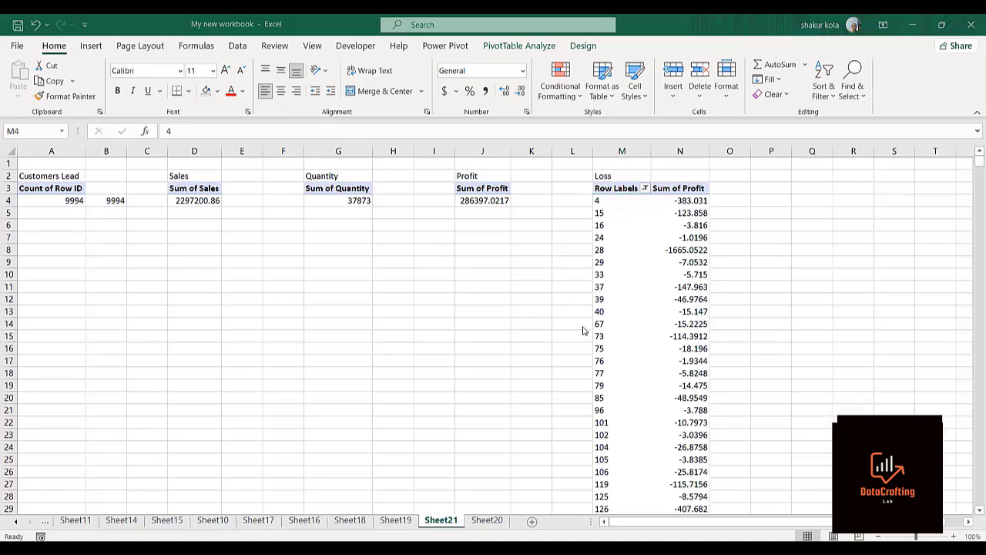
key("alt+Tab")
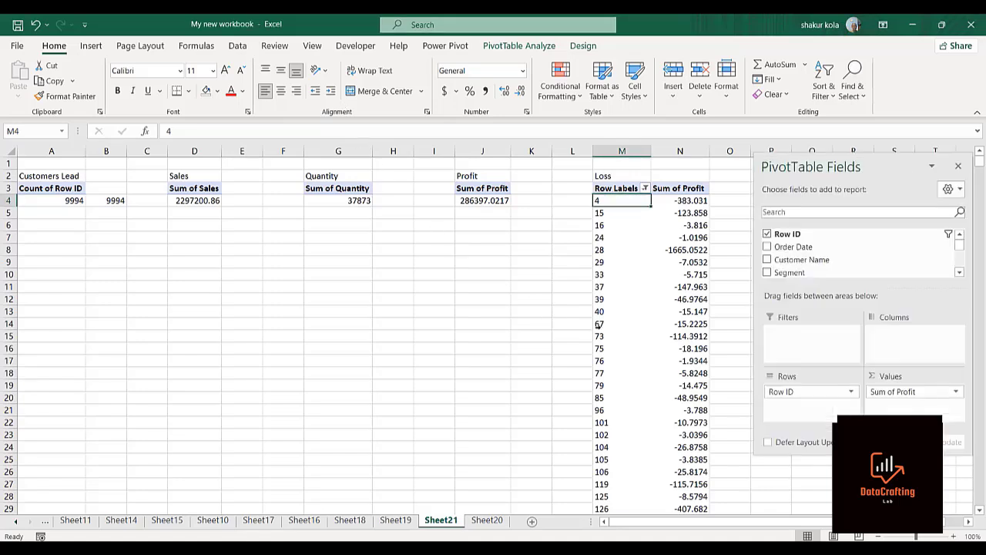
key("ctrl+shift+Down")
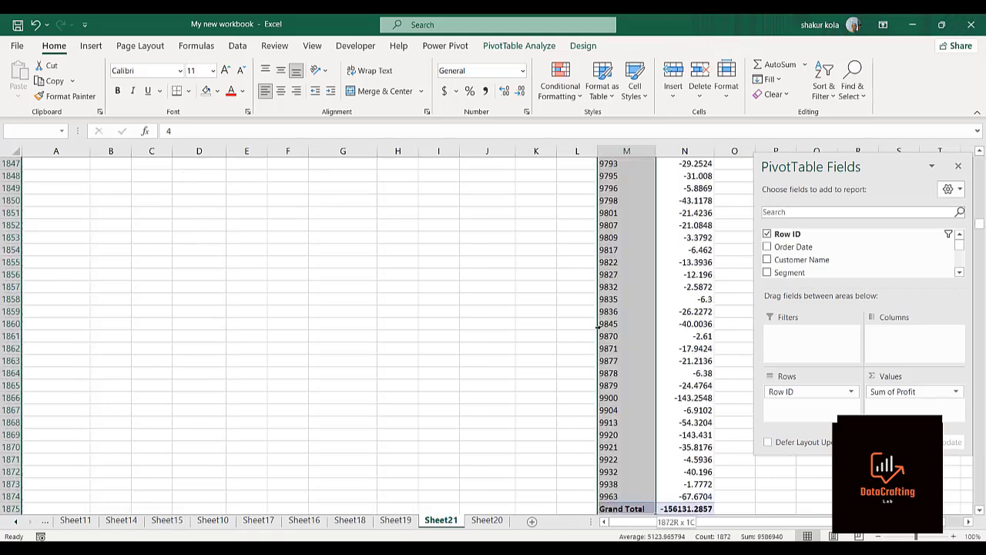
key("ctrl+shift+Down")
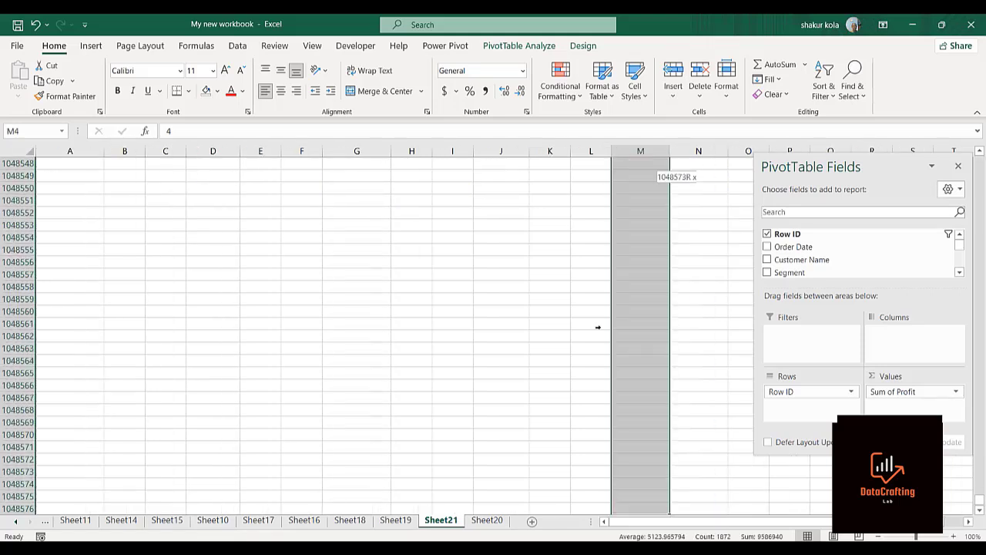
key("ctrl+shift+Up")
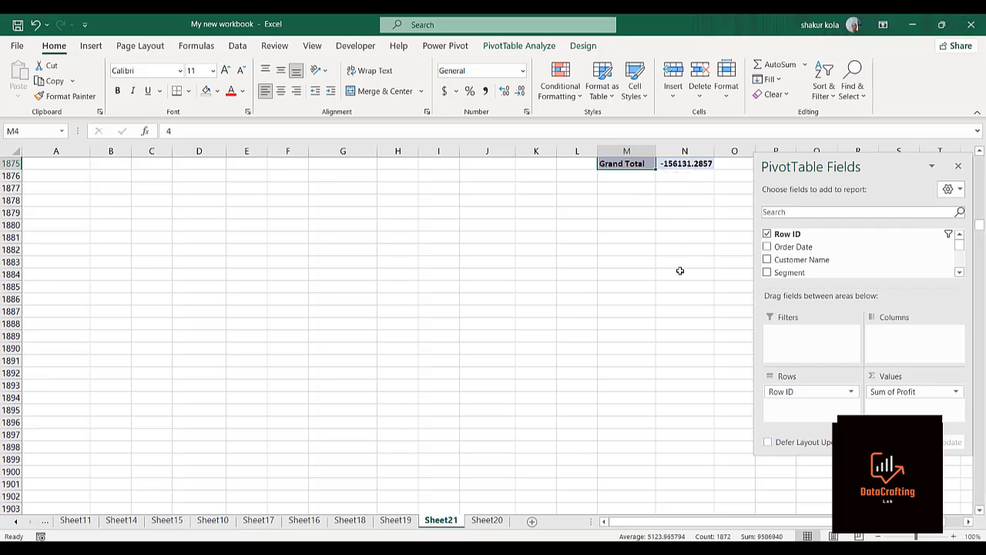
key("ctrl+Up")
key("ctrl+Up")
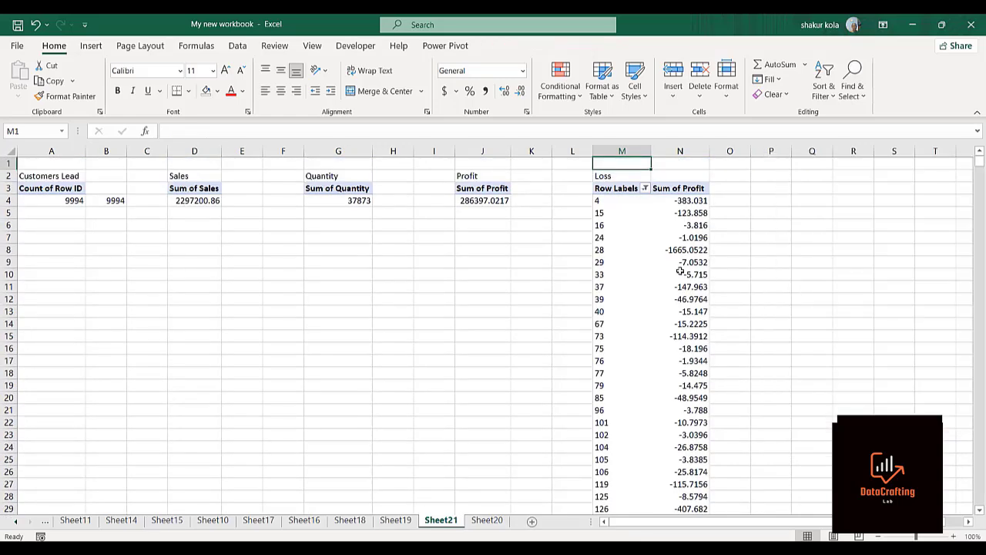
left_click(696, 239)
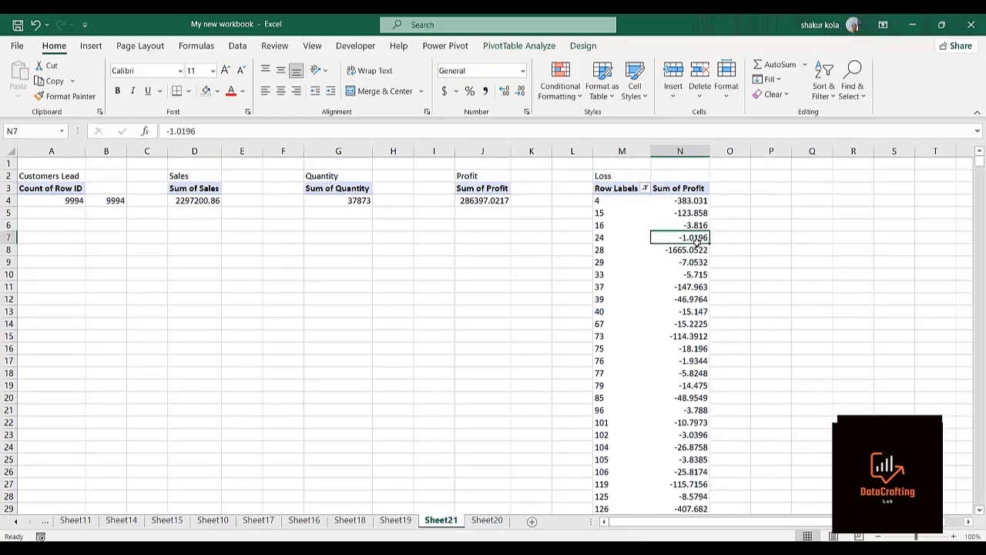
key("ctrl+shift+Down")
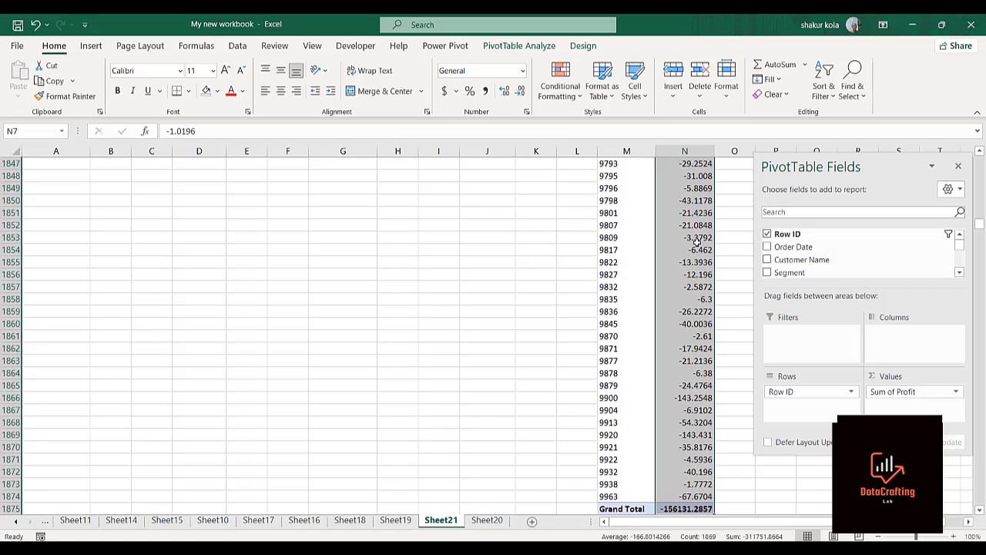
left_click(685, 509)
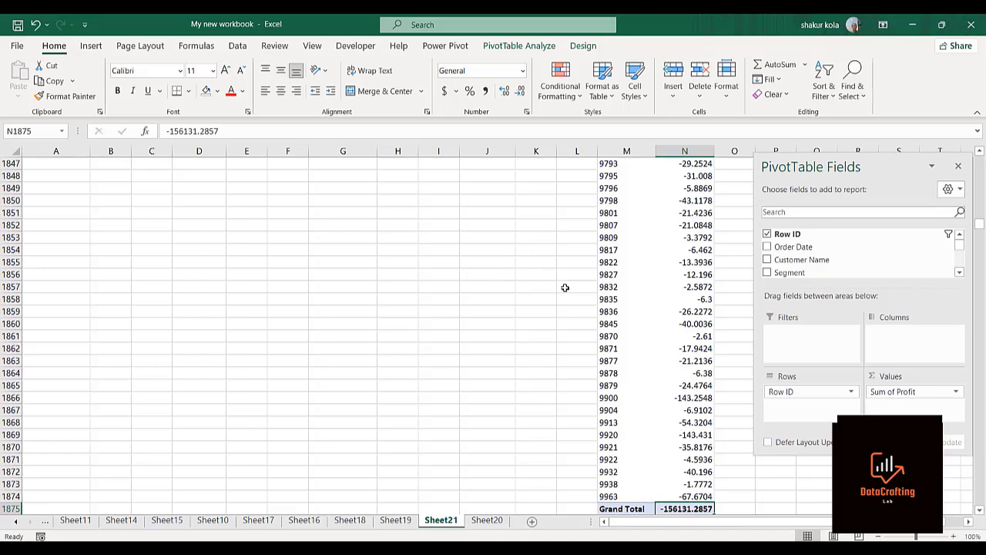
key("ctrl+shift+Up")
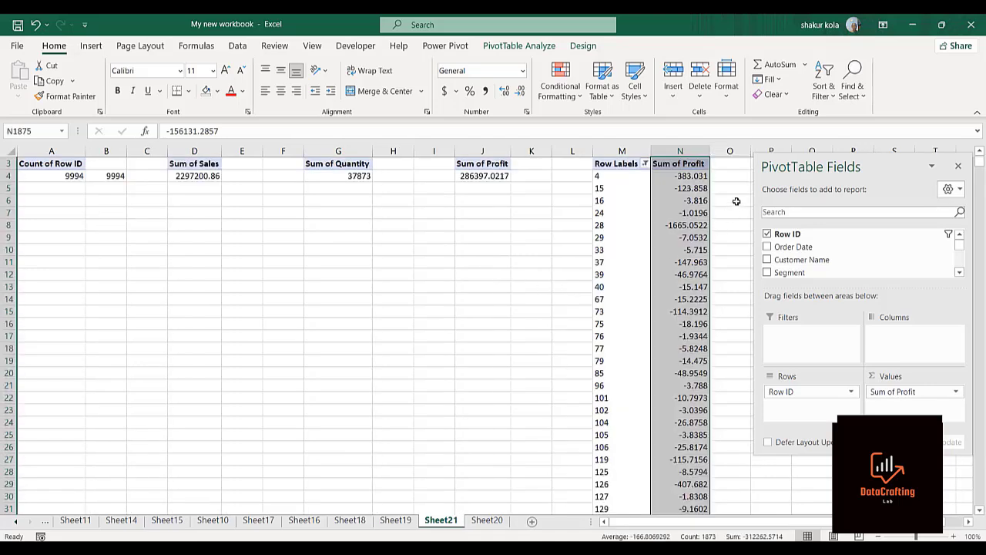
Step: Reference the Loss PivotTable's grand total in cell O3 with the formula =N1875
left_click(725, 166)
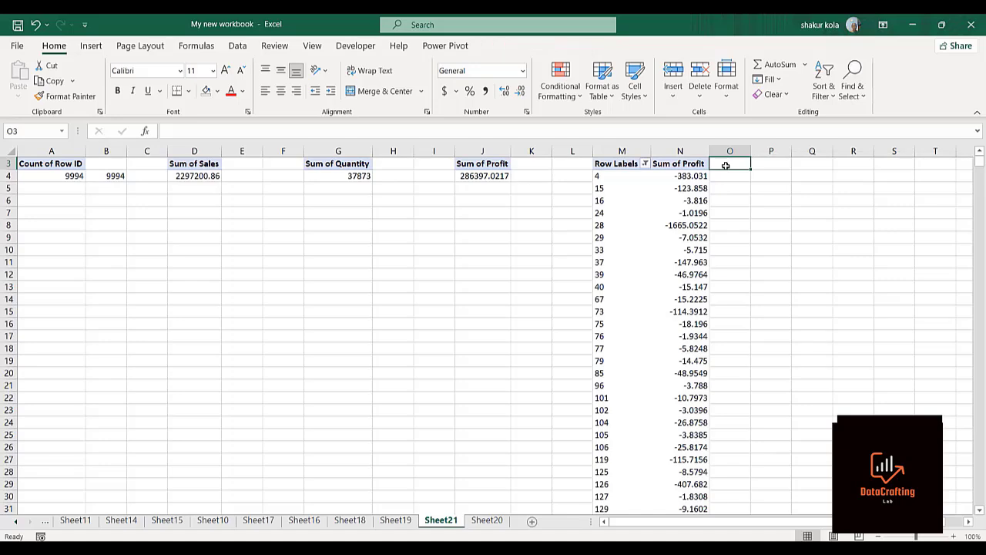
key("Up")
key("Up")
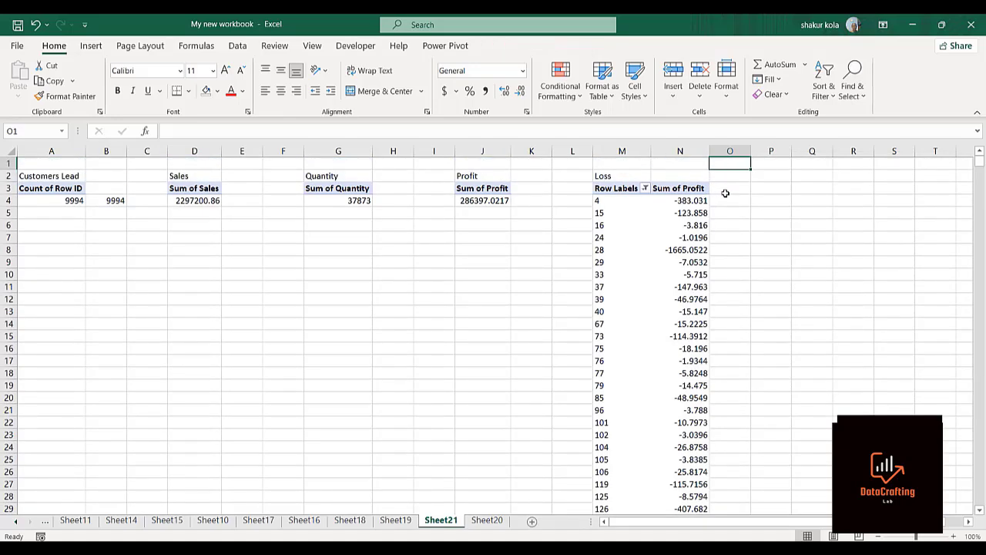
left_click(727, 193)
type("=")
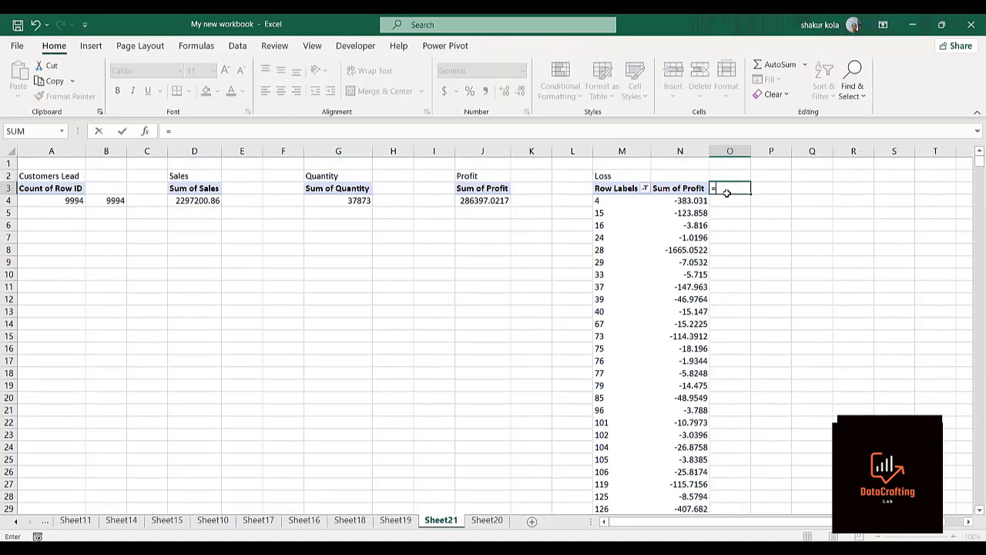
type("o")
key("BackSpace")
type("N1")
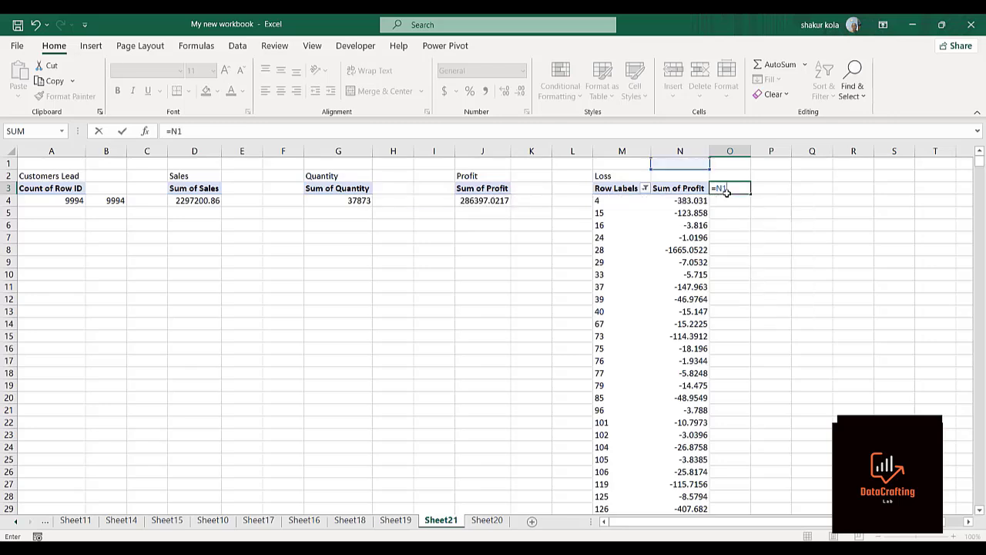
type("875")
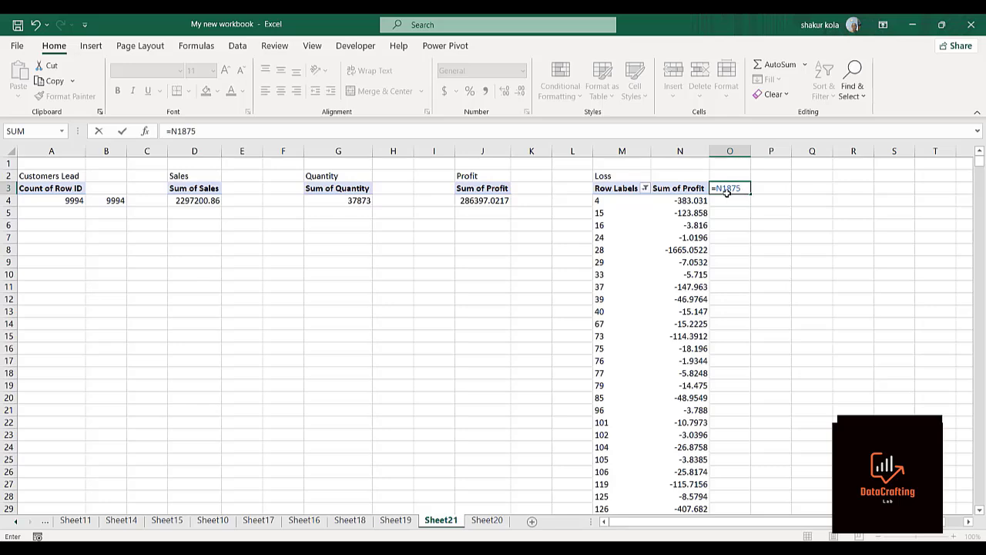
key("Return")
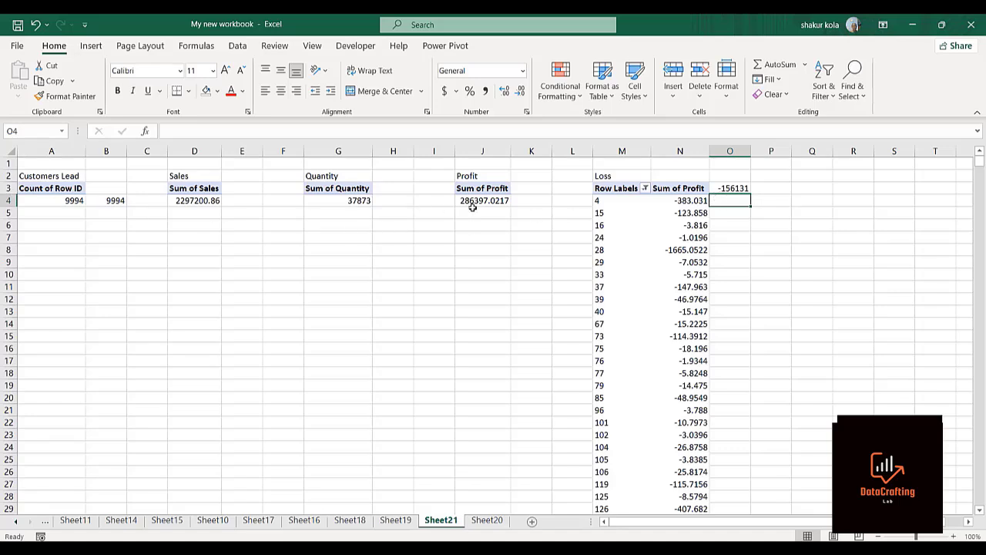
left_click(728, 189)
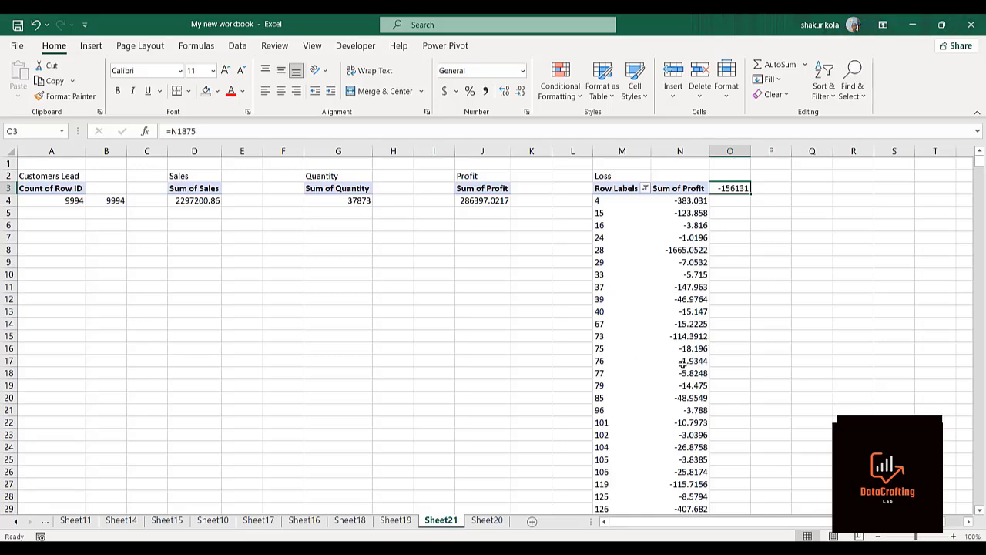
Step: Copy the Count of Row ID PivotTable in A3:A4 and paste a duplicate at A13
key("alt+Tab")
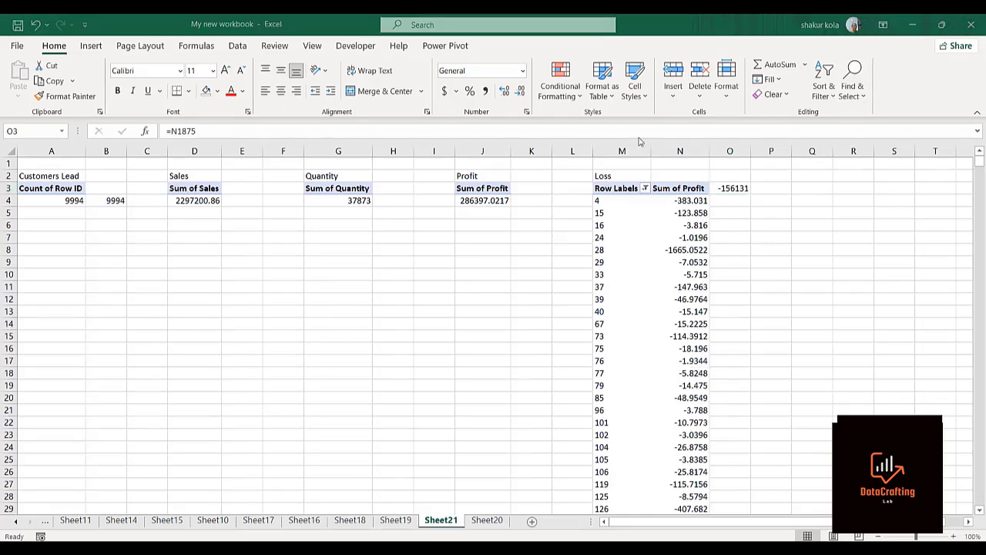
key("alt+Tab")
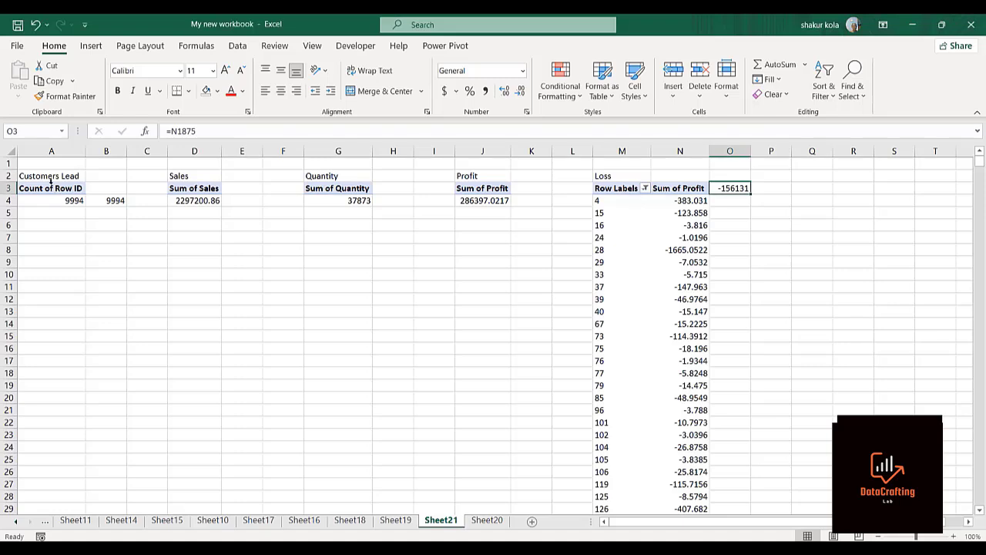
left_click(51, 188)
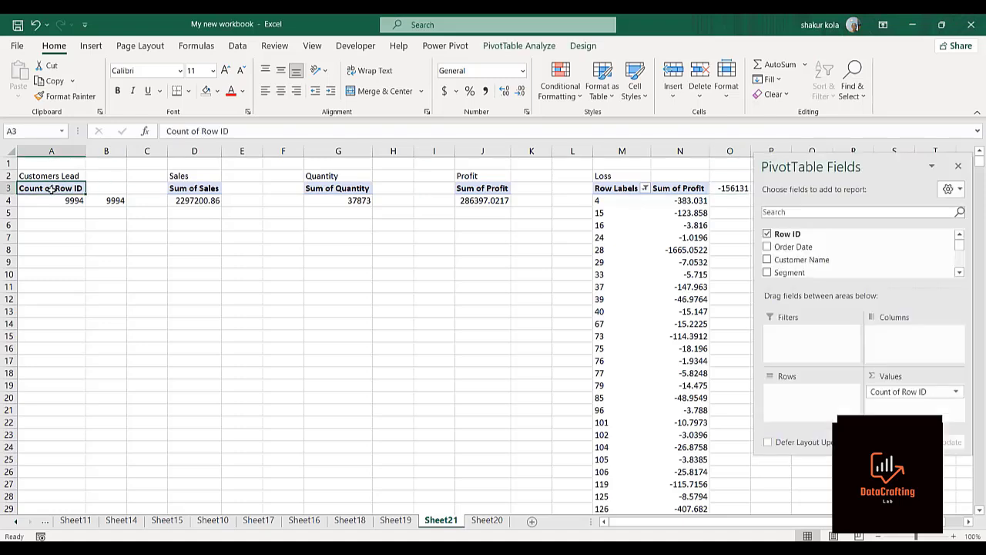
key("shift+Down")
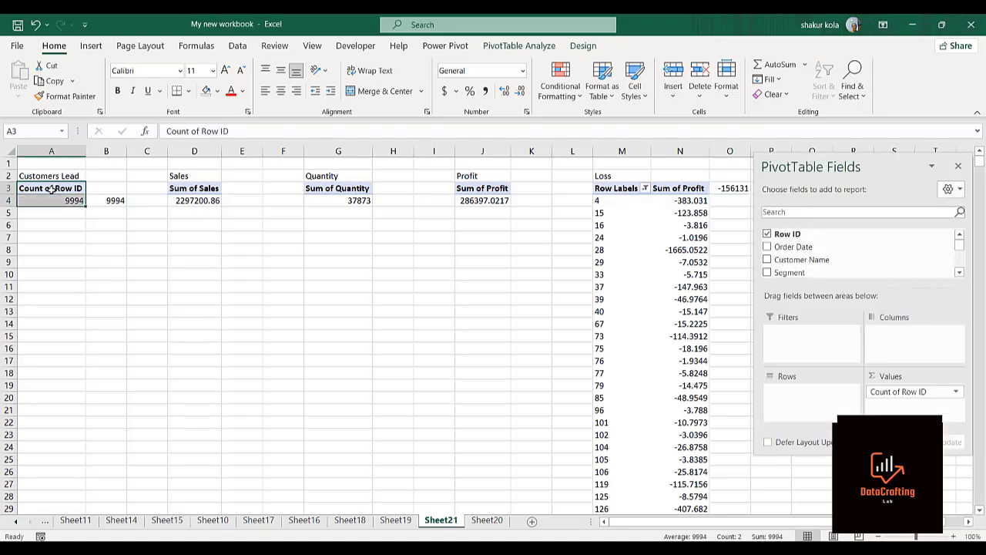
key("ctrl+c")
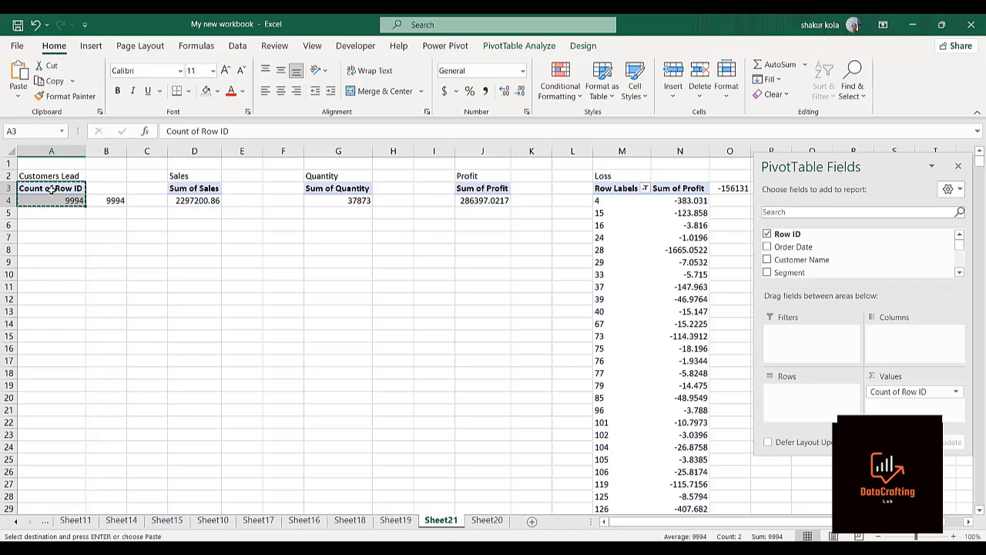
left_click(51, 313)
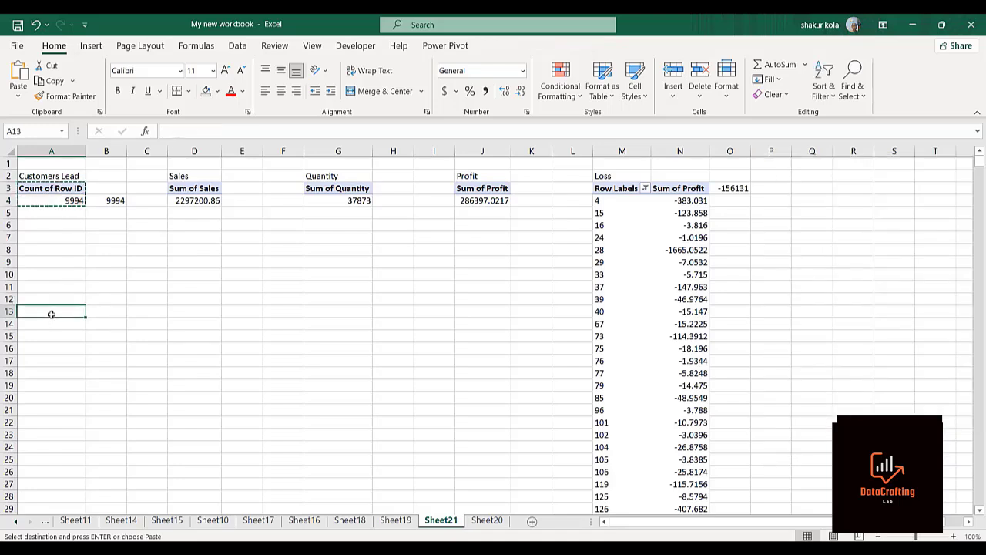
key("ctrl+v")
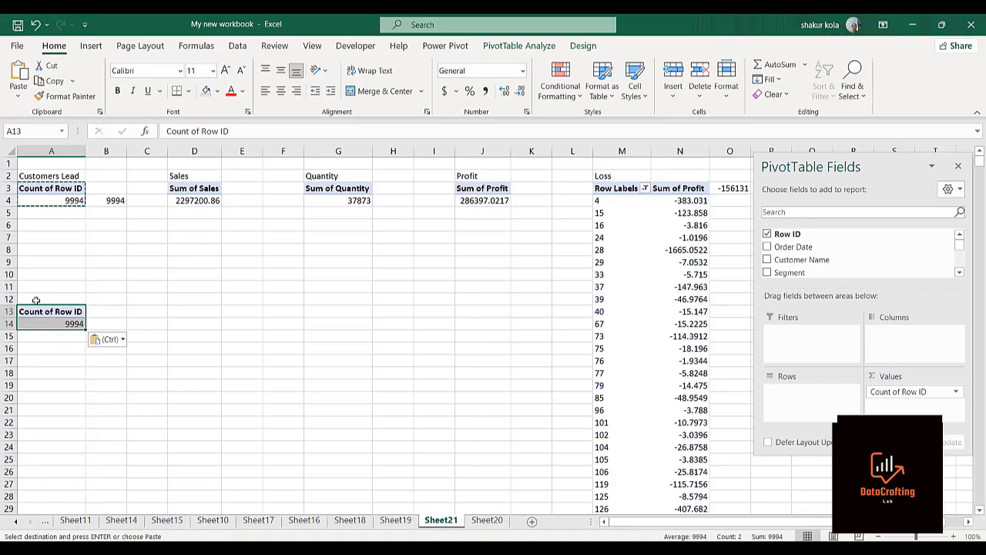
left_click(218, 212)
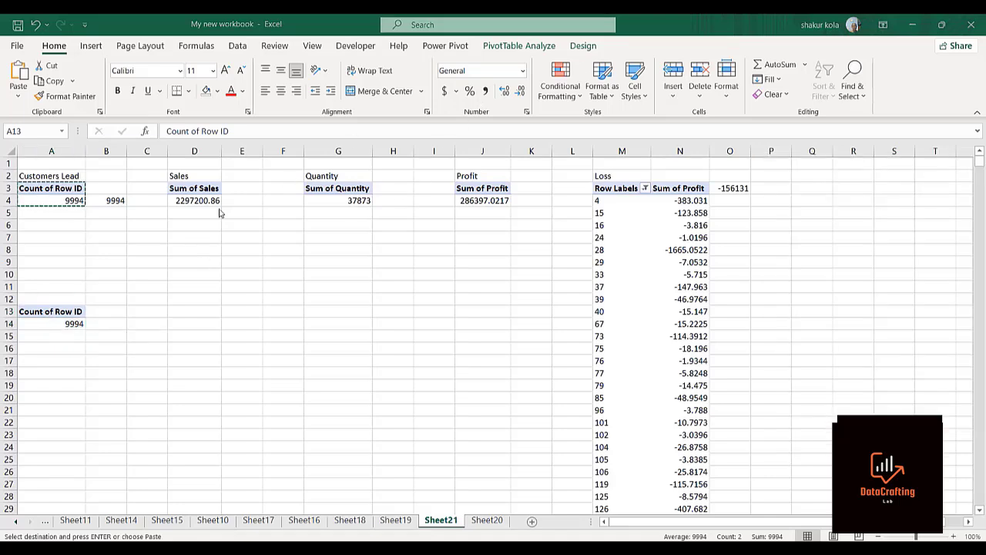
Step: Finish pasting the PivotTable copy at A13 and label it Bar Chart in cell A12
key("ctrl+v")
left_click(43, 294)
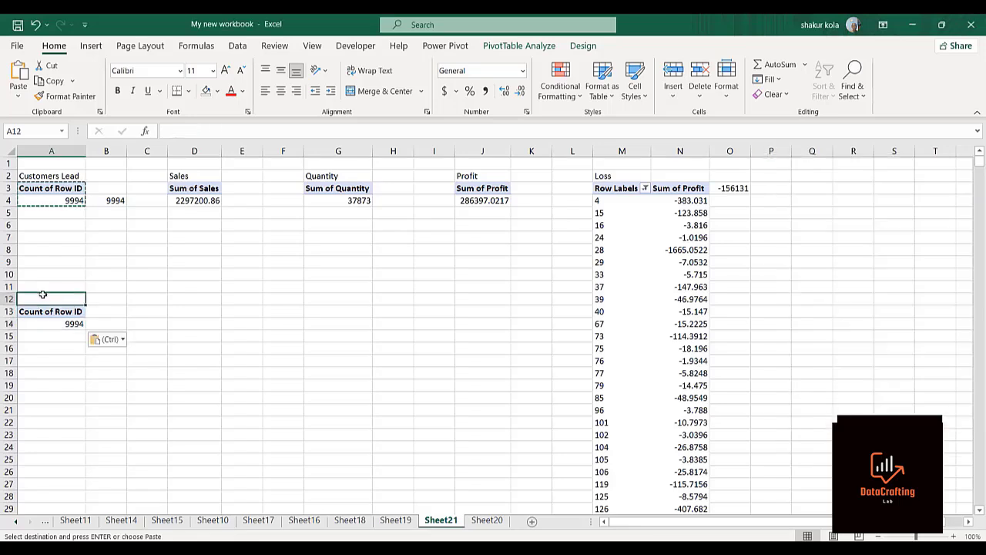
type("Bar Chart")
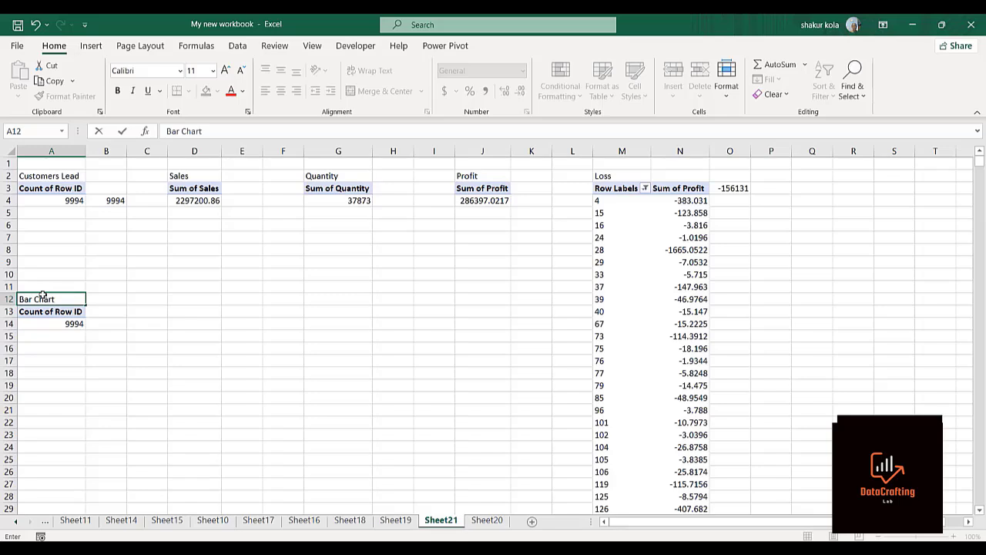
key("Return")
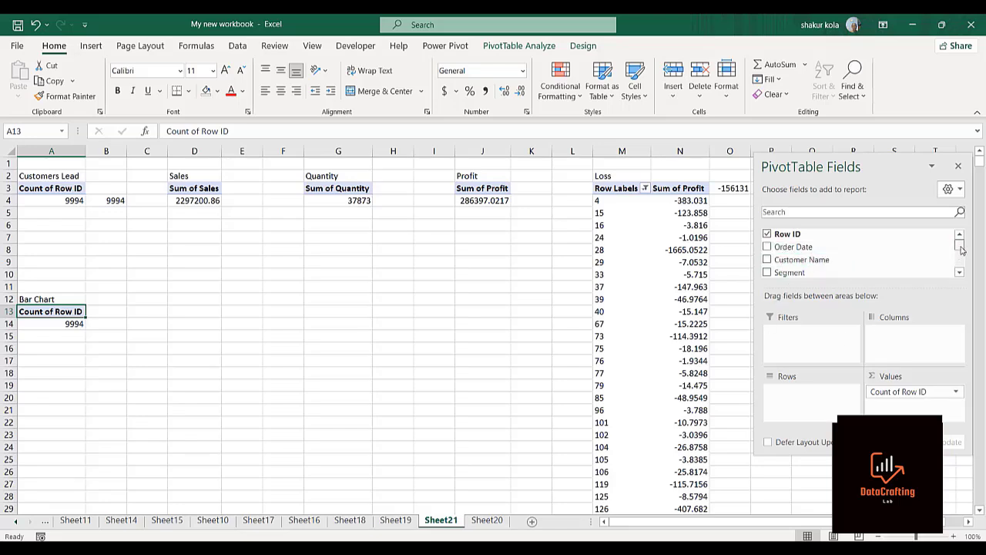
Step: Add Sub-Category as rows in the Bar Chart PivotTable and replace Count of Row ID with Sum of Sales
scroll(961, 248, "down", 5)
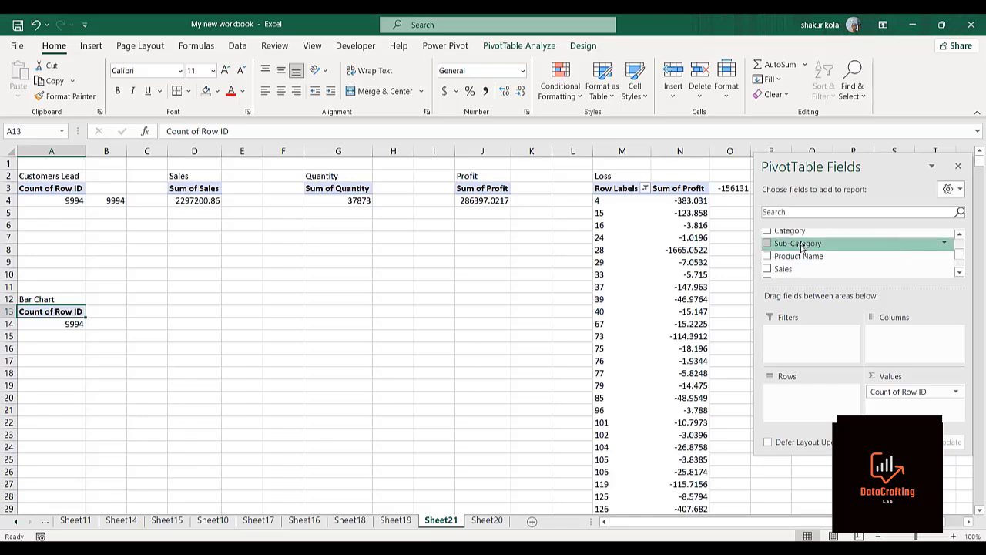
left_click_drag(801, 245, 817, 397)
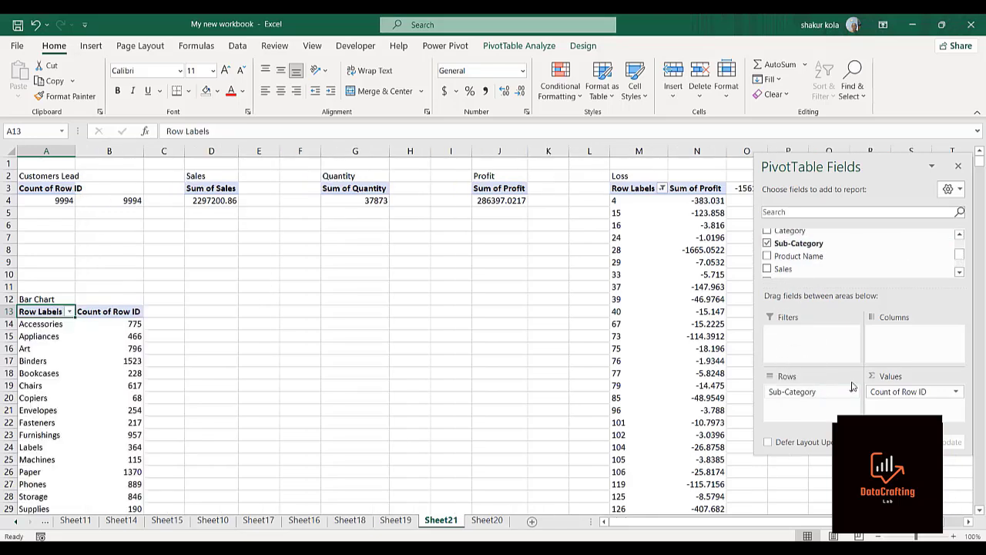
left_click(891, 394)
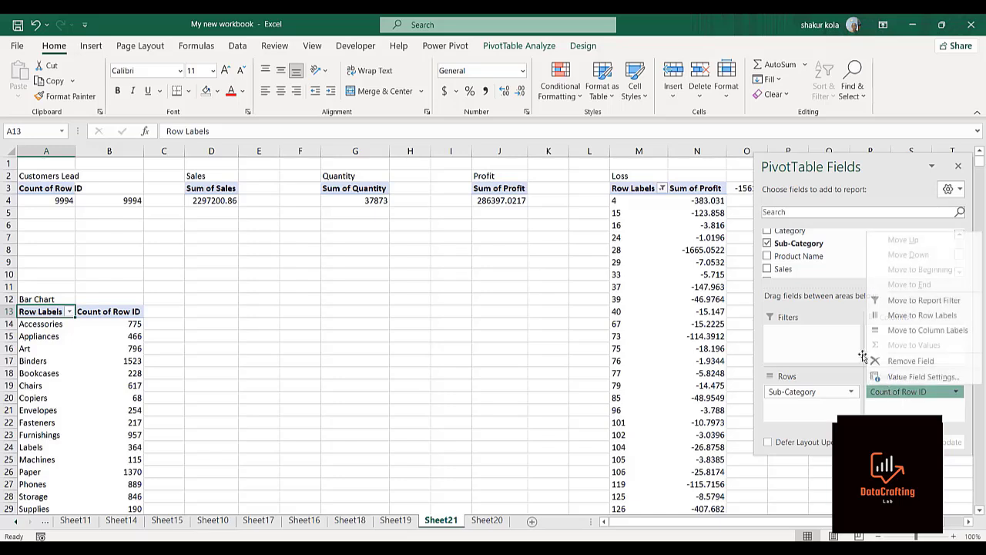
left_click(846, 324)
left_click_drag(879, 396, 817, 270)
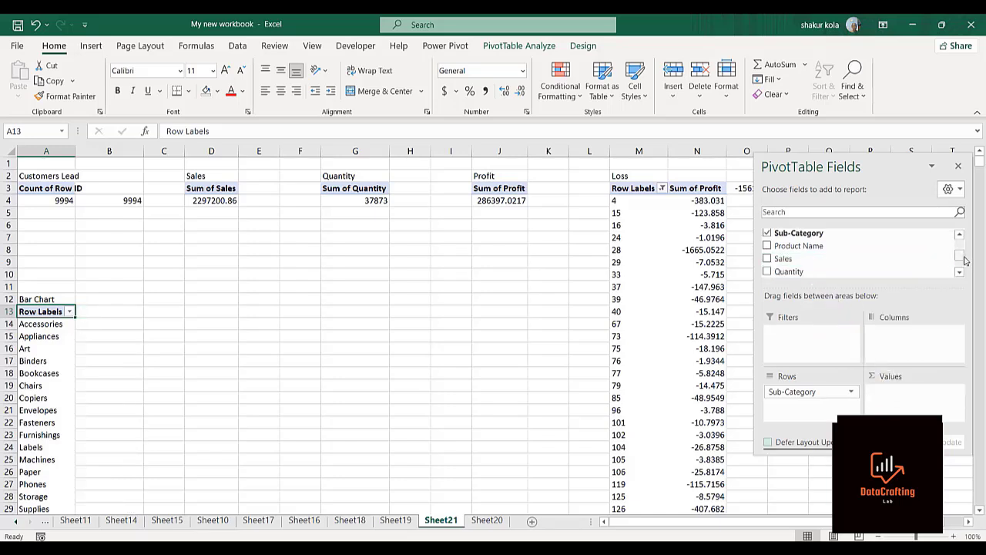
scroll(959, 255, "up", 3)
scroll(959, 252, "down", 3)
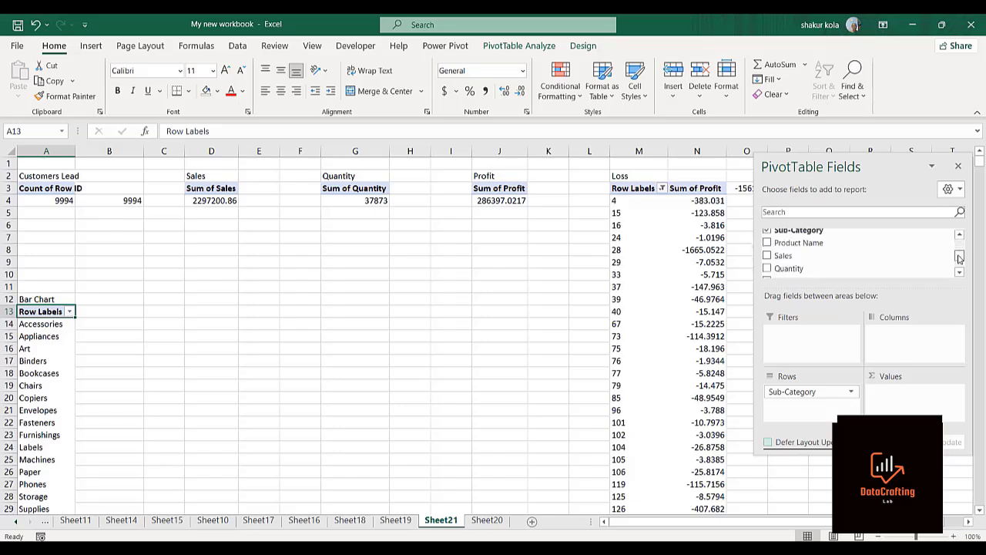
left_click_drag(790, 259, 900, 406)
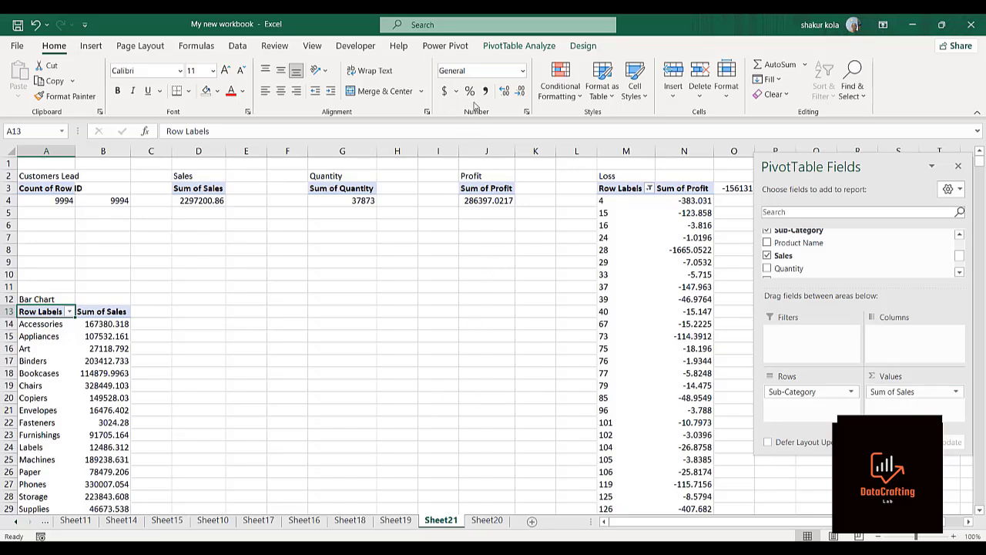
Step: Try the tabular form report layout on the Loss PivotTable and undo that layout change
key("ctrl+Home")
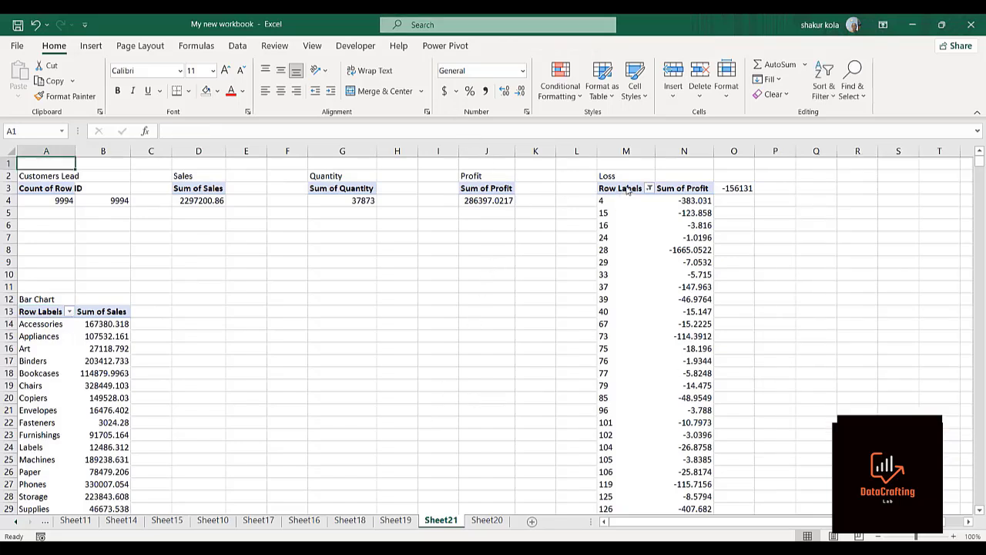
left_click(626, 188)
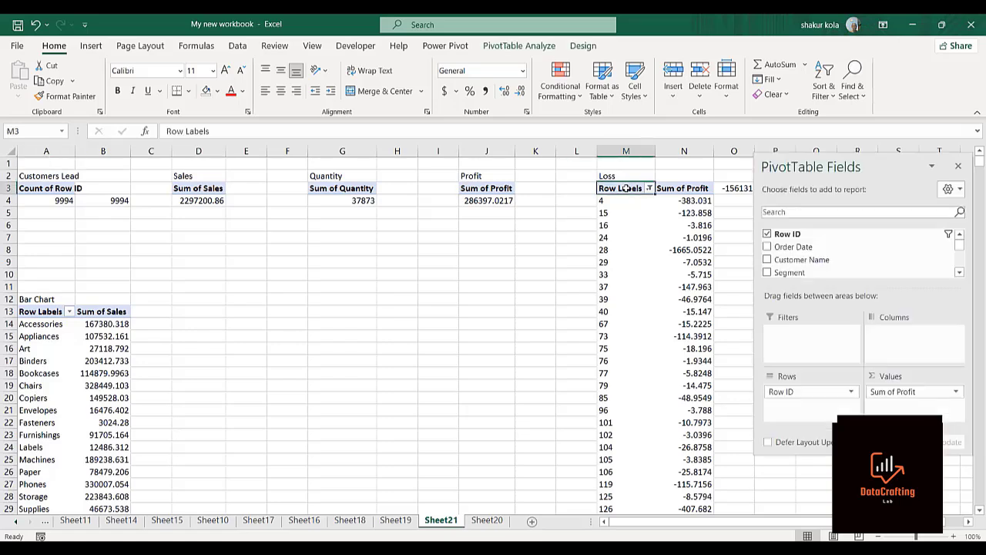
left_click(583, 46)
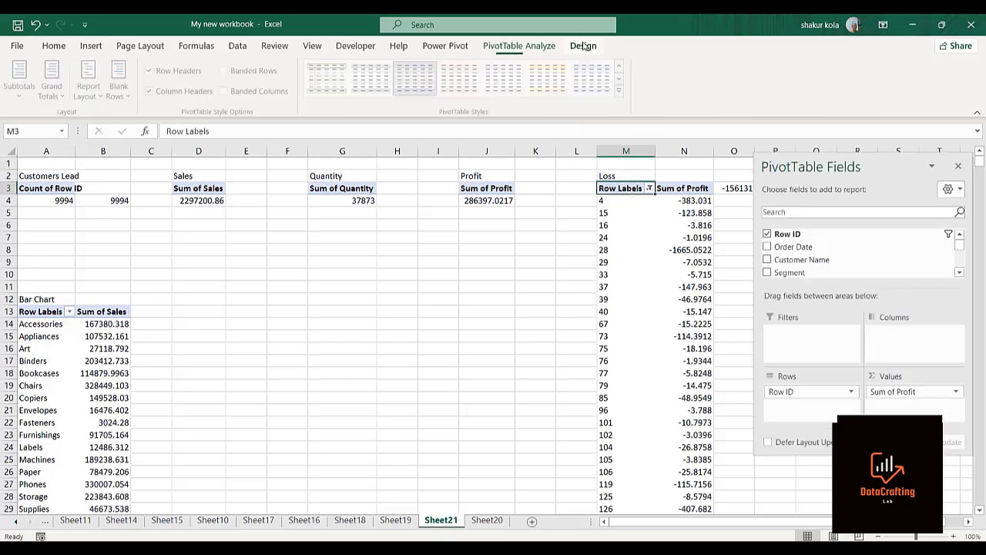
left_click(93, 94)
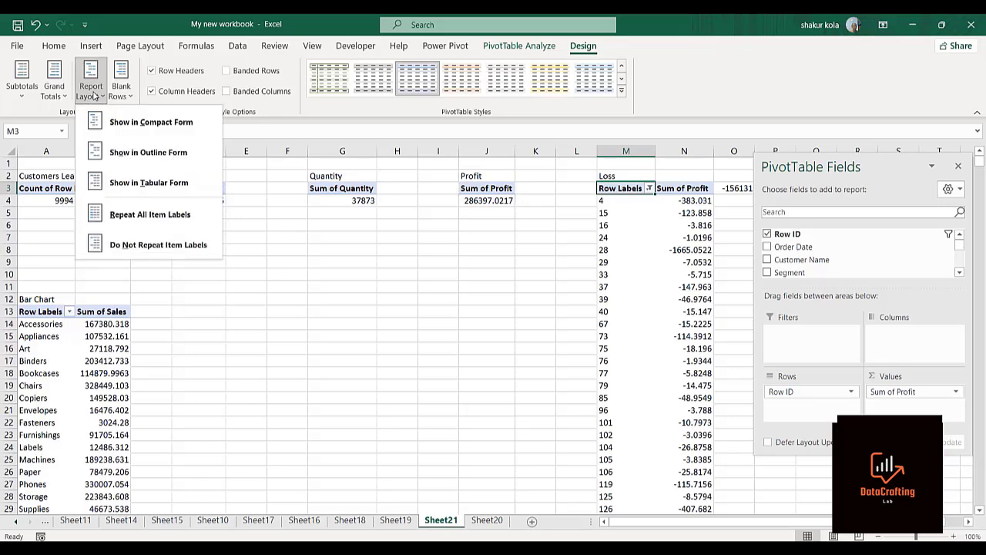
left_click(132, 185)
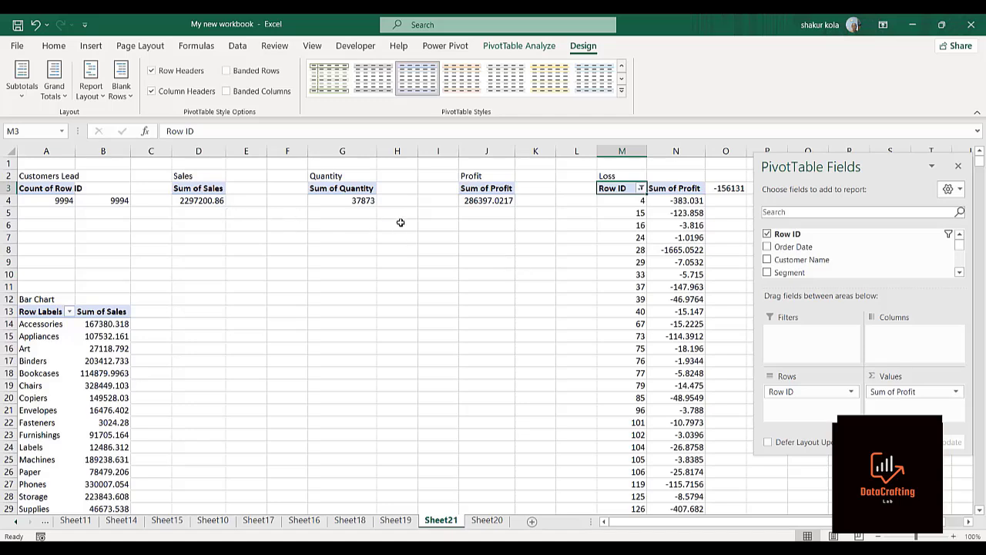
key("ctrl+z")
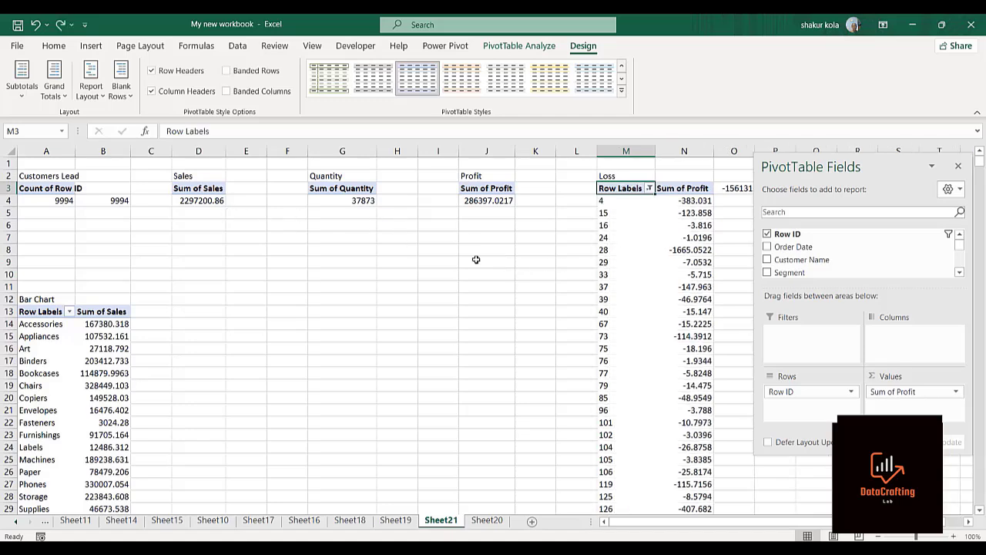
Step: Show the Bar Chart PivotTable at A13 in tabular form
left_click(42, 312)
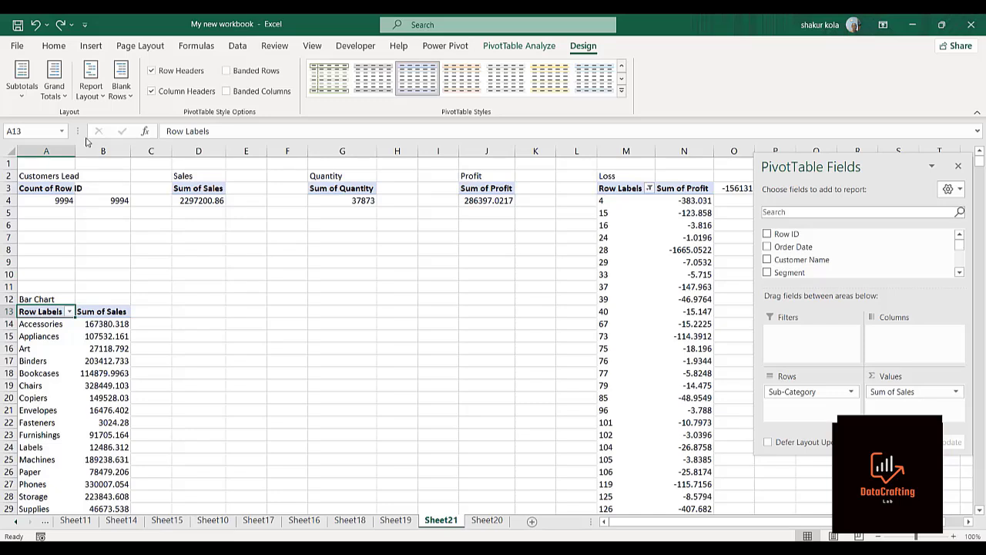
left_click(91, 89)
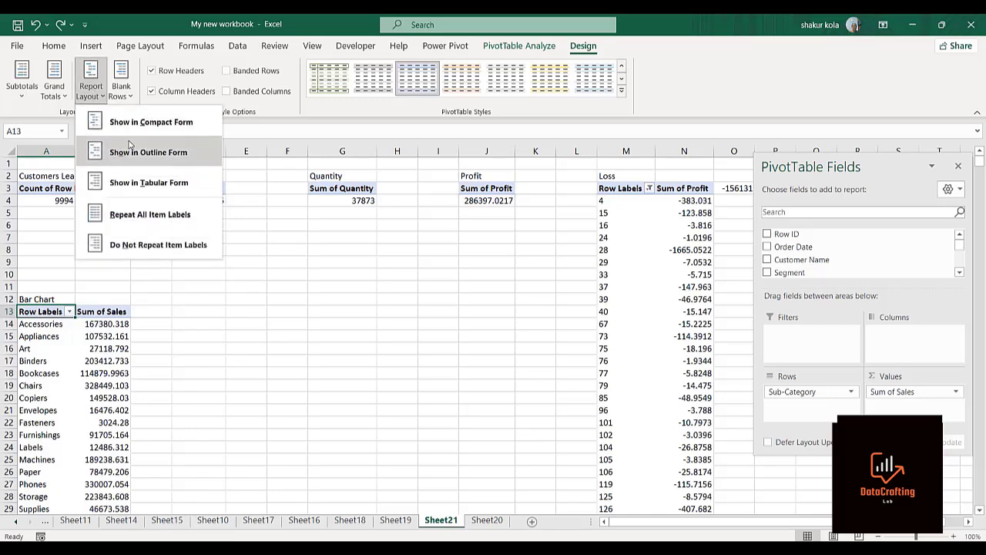
left_click(137, 183)
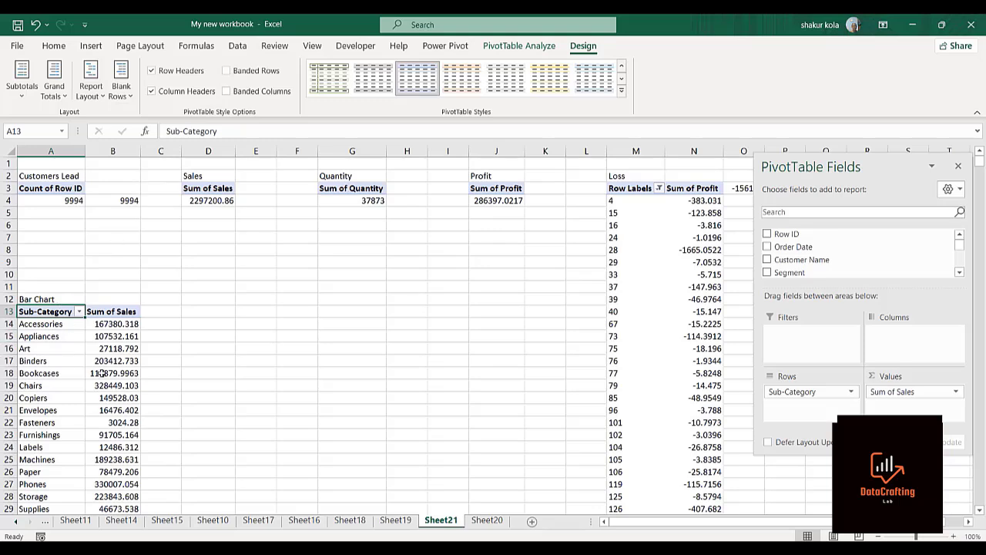
left_click(260, 303)
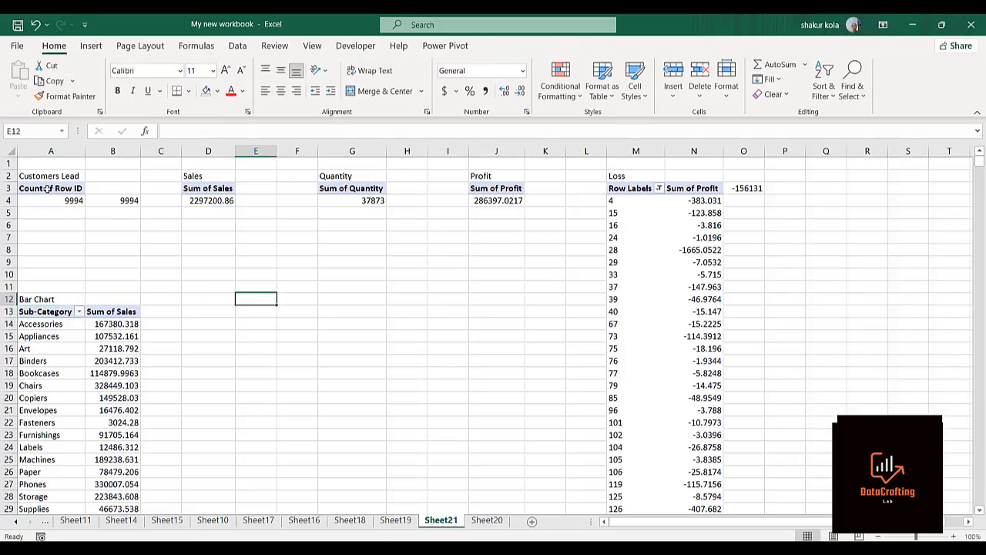
Step: Copy the Count of Row ID PivotTable in A3:A4 to E13 and widen column E to fit its heading
left_click(48, 188)
key("shift+Down")
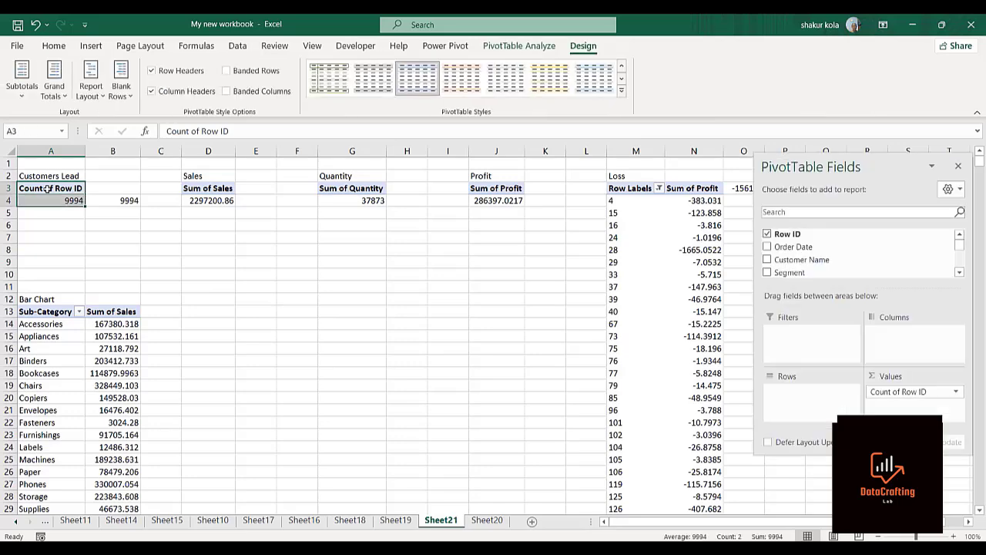
key("ctrl+c")
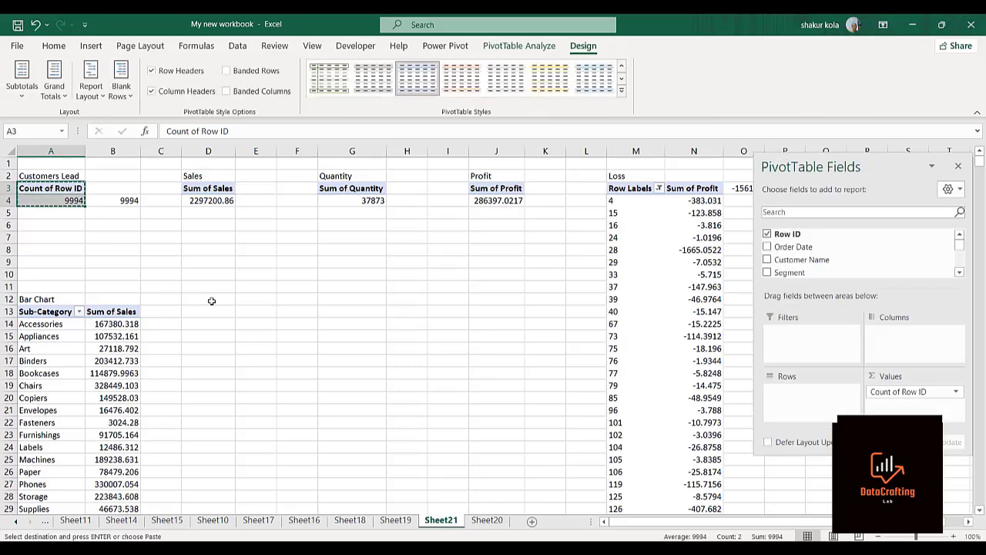
left_click(253, 312)
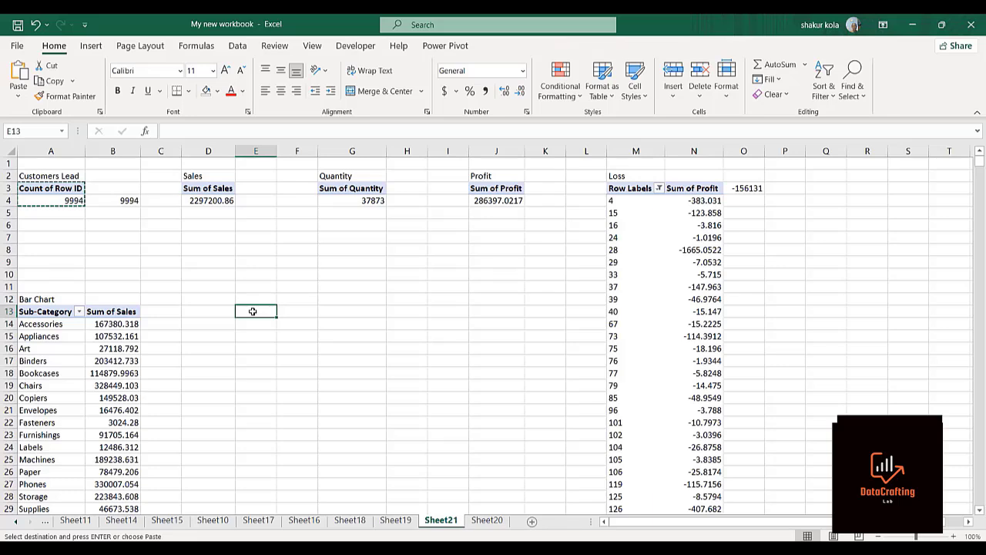
key("ctrl+v")
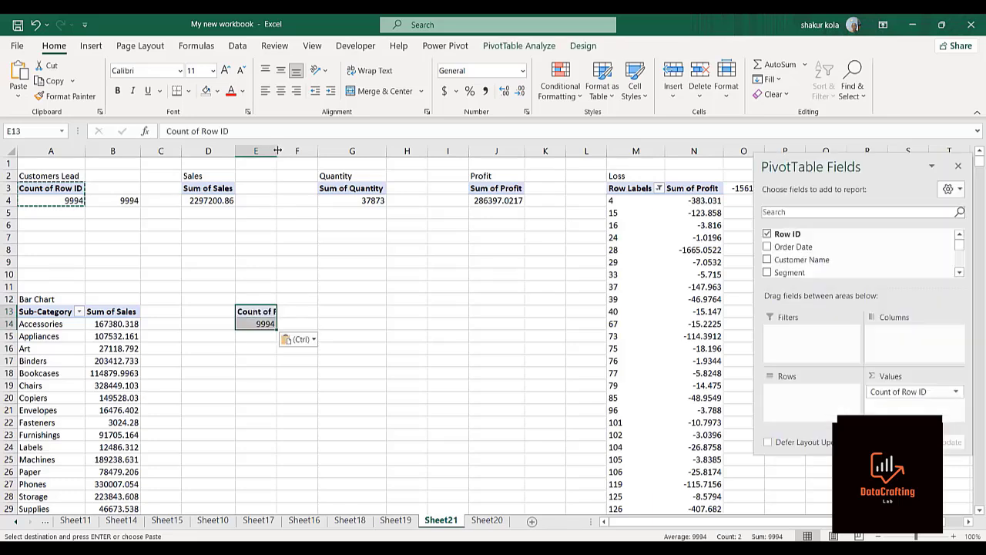
left_click_drag(278, 151, 298, 157)
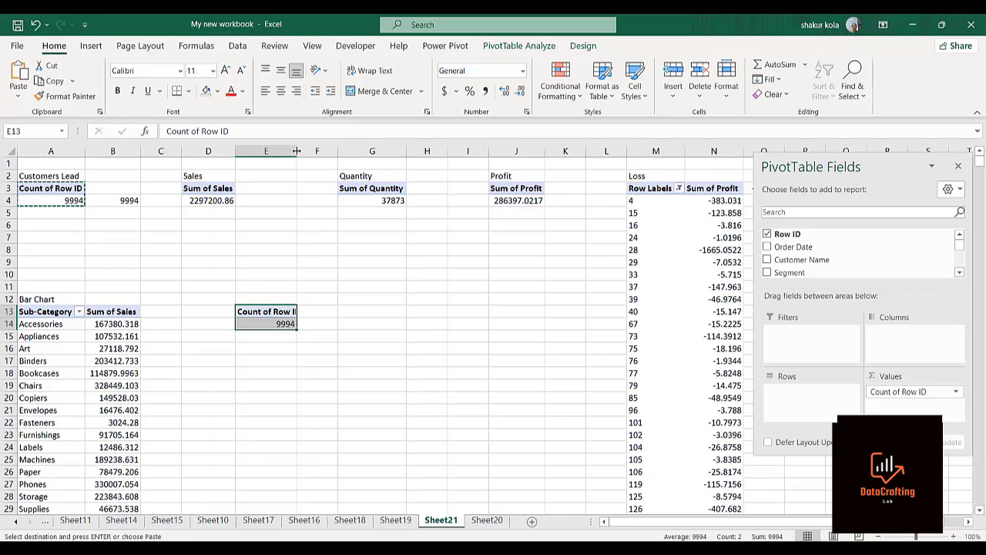
left_click_drag(296, 151, 318, 160)
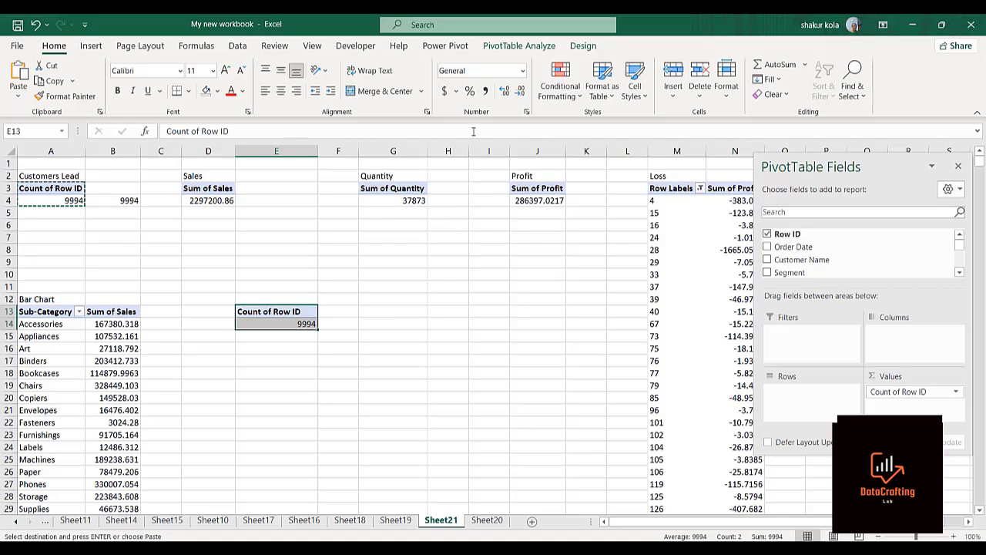
Step: Add Category as the row field of the PivotTable at E13
key("alt+Tab")
left_click(293, 314)
mouse_move(962, 244)
left_mouse_down()
mouse_move(963, 264)
mouse_move(961, 236)
left_mouse_up()
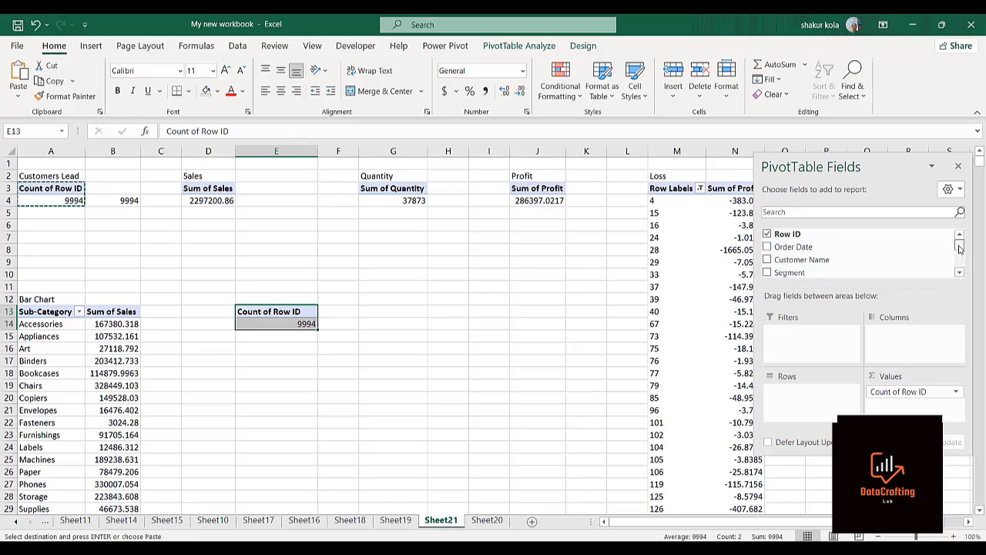
left_click_drag(960, 243, 959, 253)
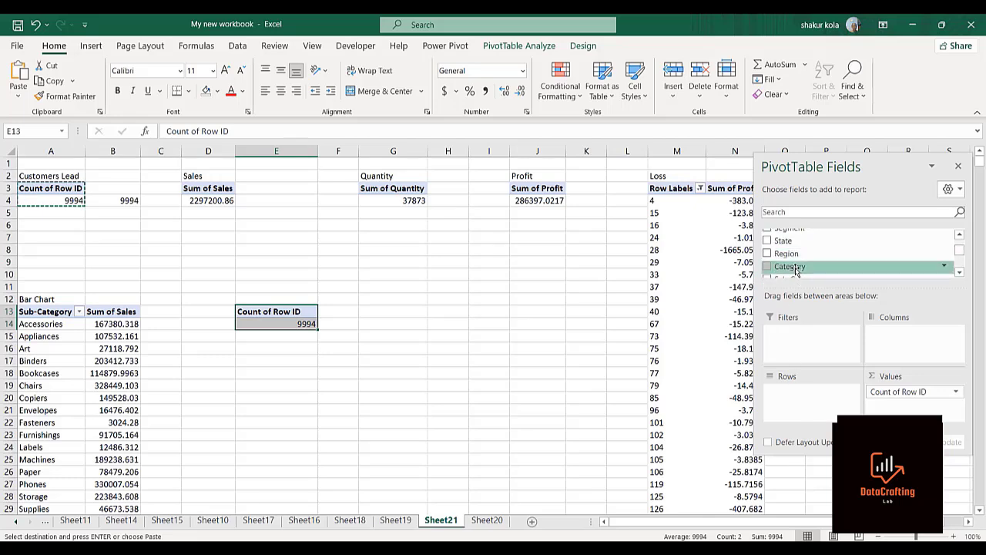
left_click_drag(794, 266, 817, 415)
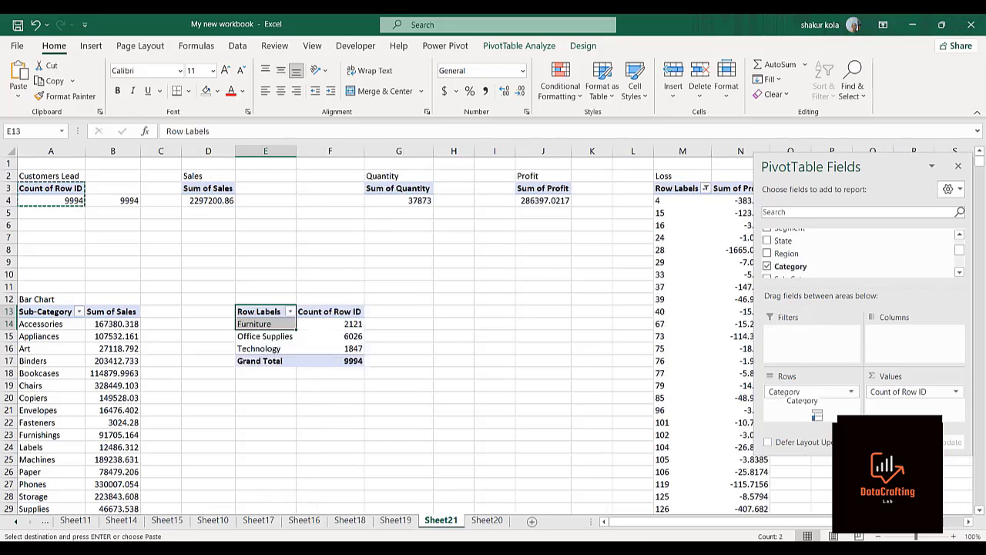
Step: Replace Count of Row ID with Sum of Sales as the value field of the Category PivotTable at E13
left_click_drag(894, 397, 853, 257)
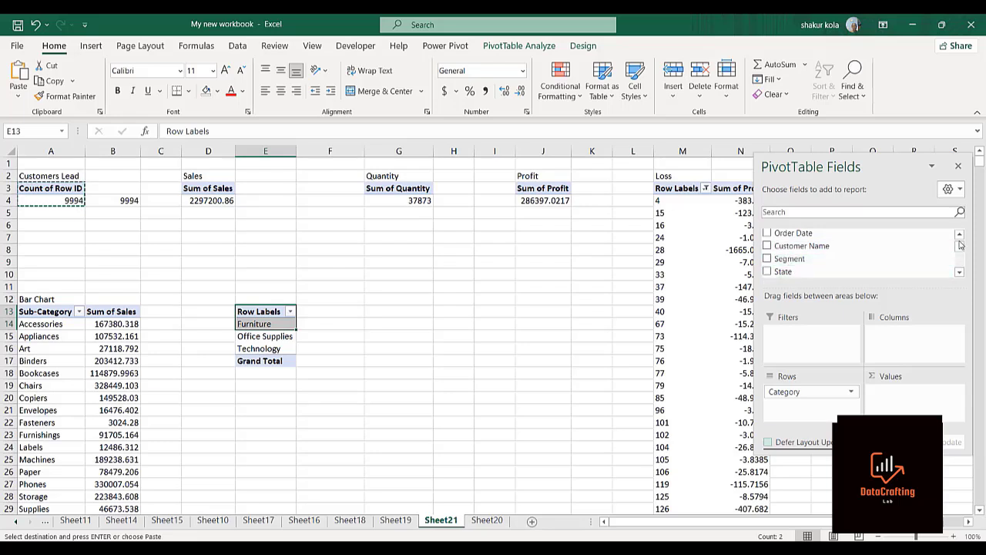
scroll(962, 247, "up", 1)
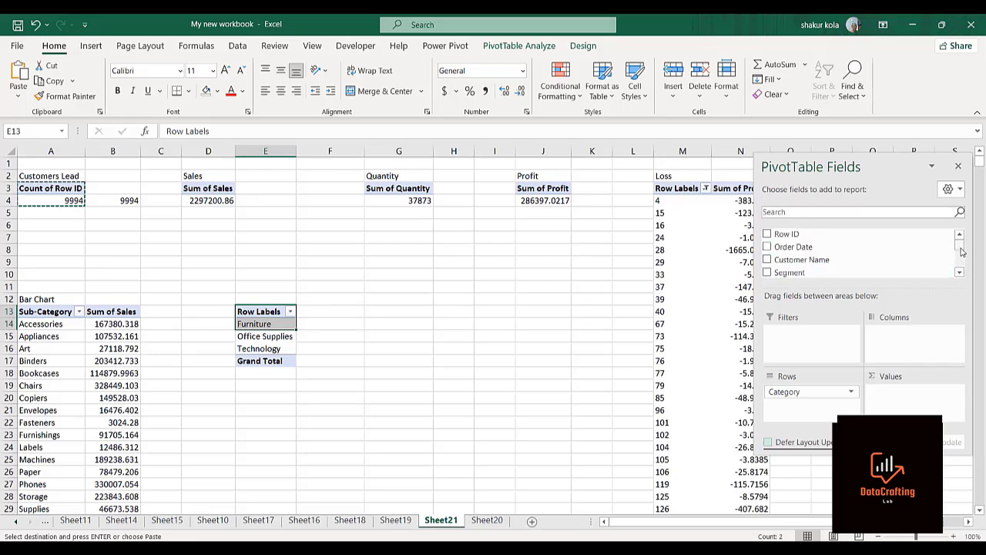
scroll(960, 261, "down", 1)
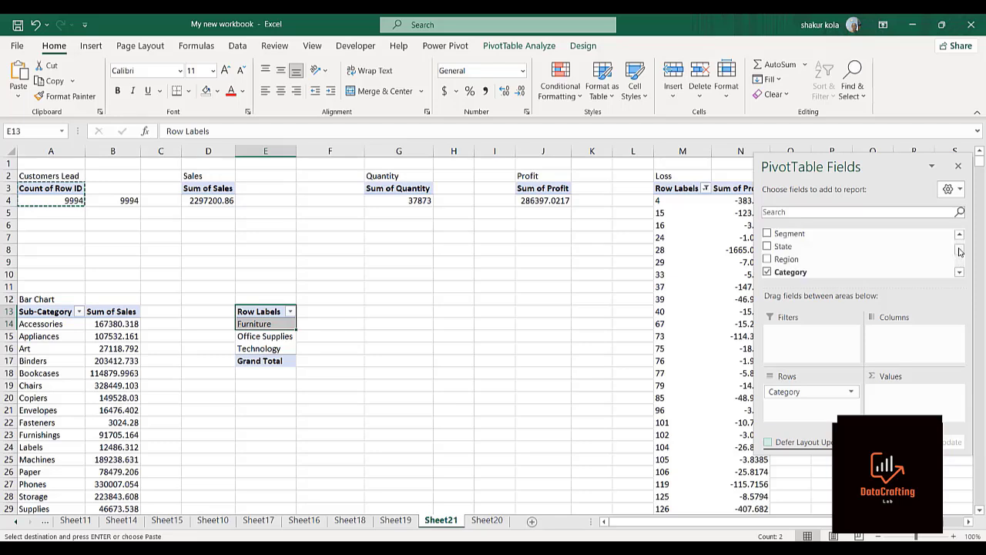
scroll(960, 248, "up", 1)
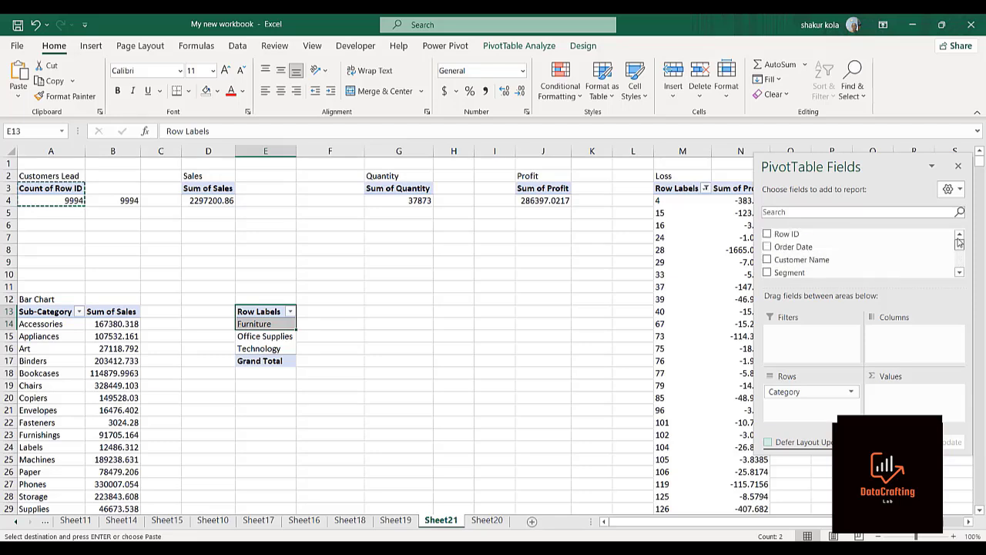
scroll(959, 242, "down", 1)
scroll(959, 244, "up", 1)
left_click_drag(960, 245, 961, 261)
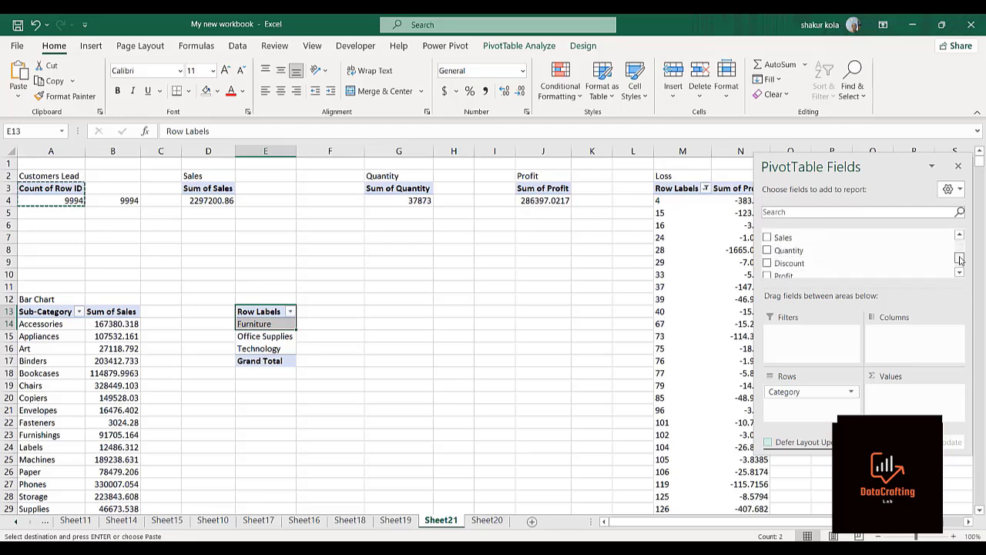
mouse_move(805, 238)
left_mouse_down()
mouse_move(929, 376)
mouse_move(894, 404)
left_mouse_up()
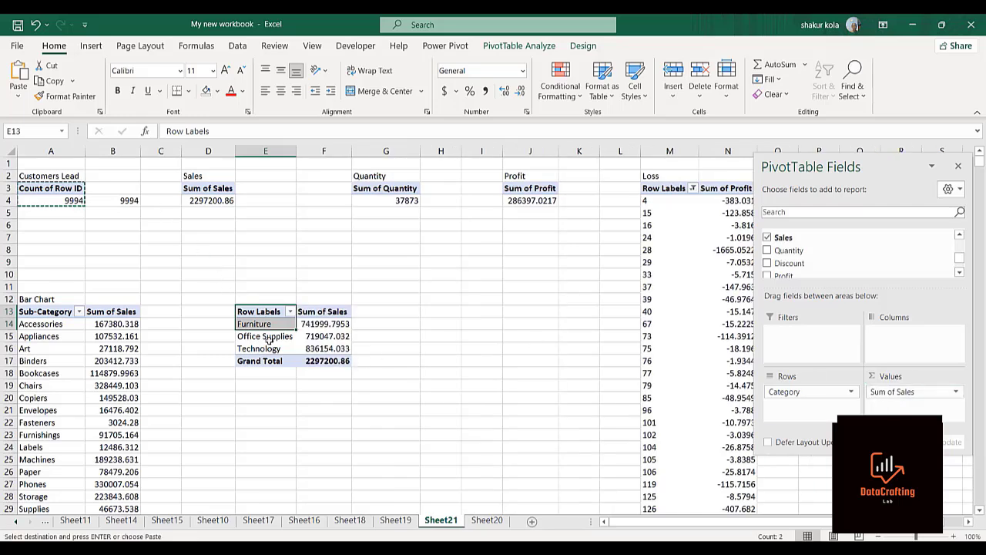
left_click(268, 340)
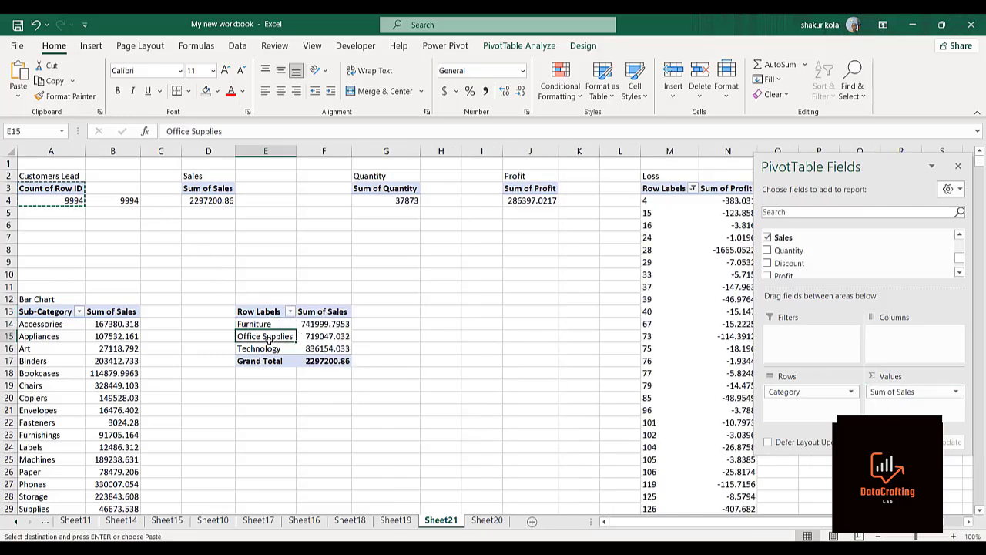
Step: Show the Category PivotTable at E13 in tabular form
left_click(586, 46)
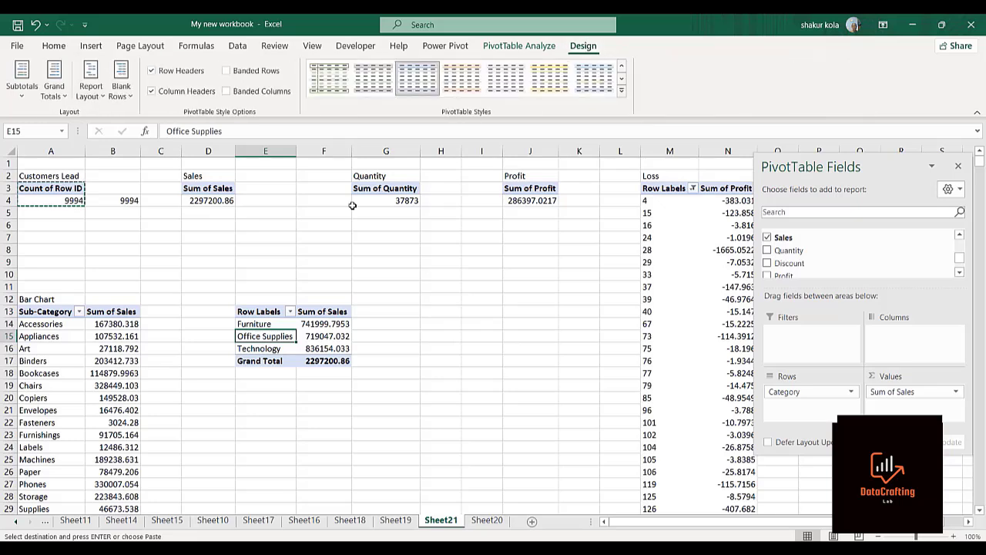
left_click(91, 85)
left_click(119, 184)
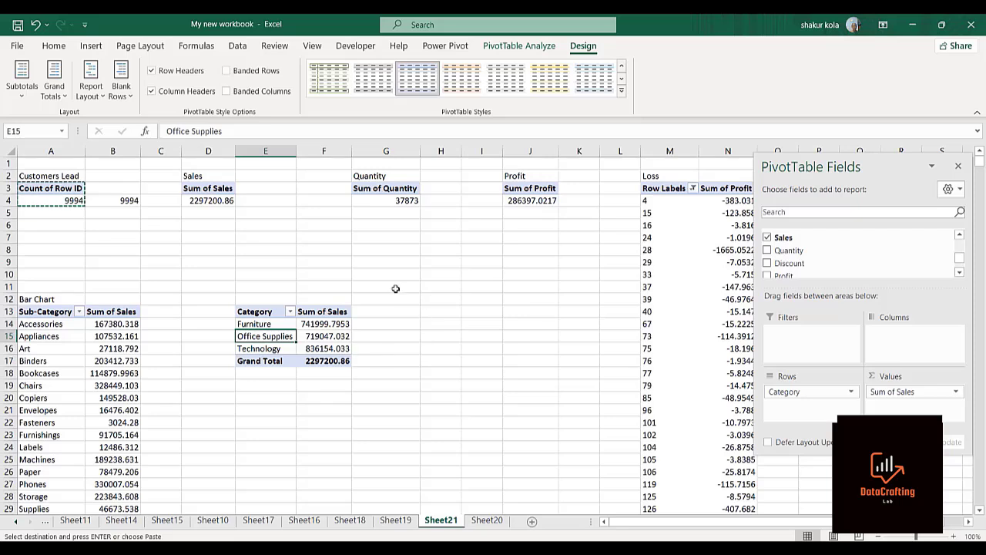
Step: Copy the Count of Row ID PivotTable in A3:A4 to H13 and widen column H to fit its heading
left_click(442, 311)
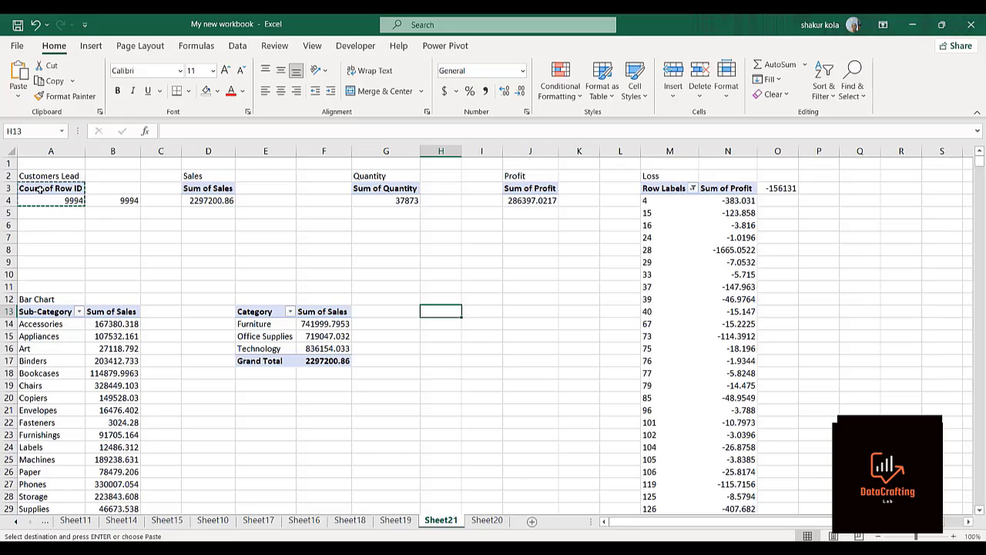
key("ctrl+c")
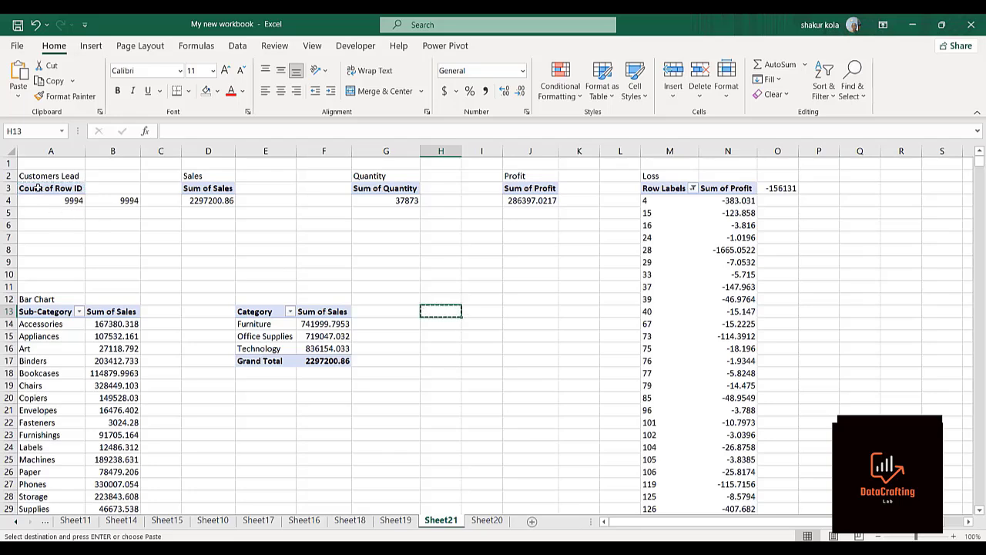
left_click(37, 188)
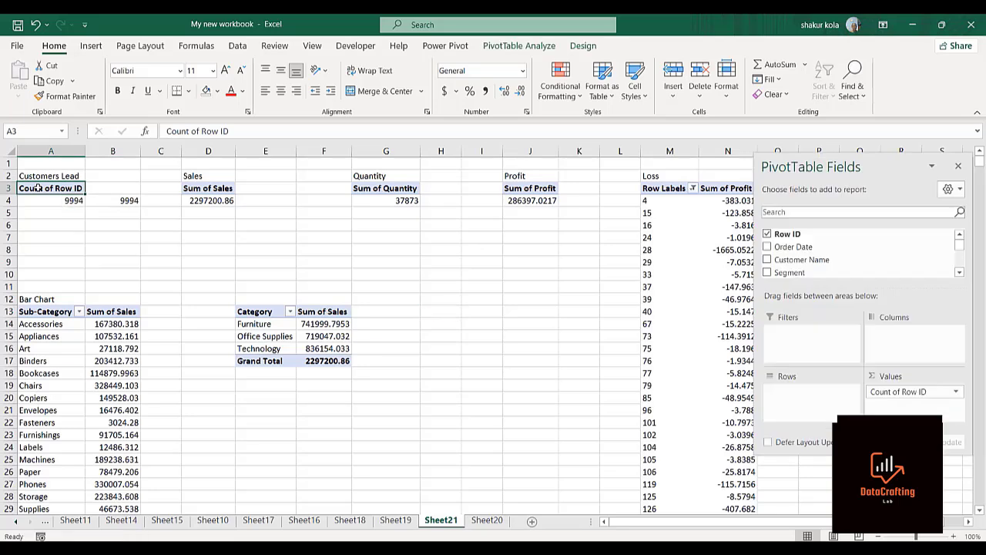
key("shift+Down")
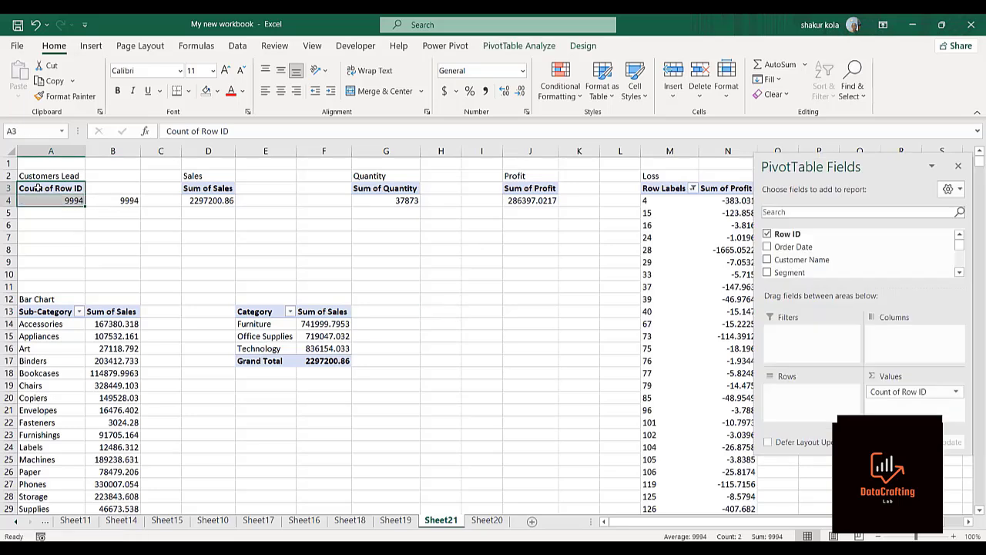
key("ctrl+c")
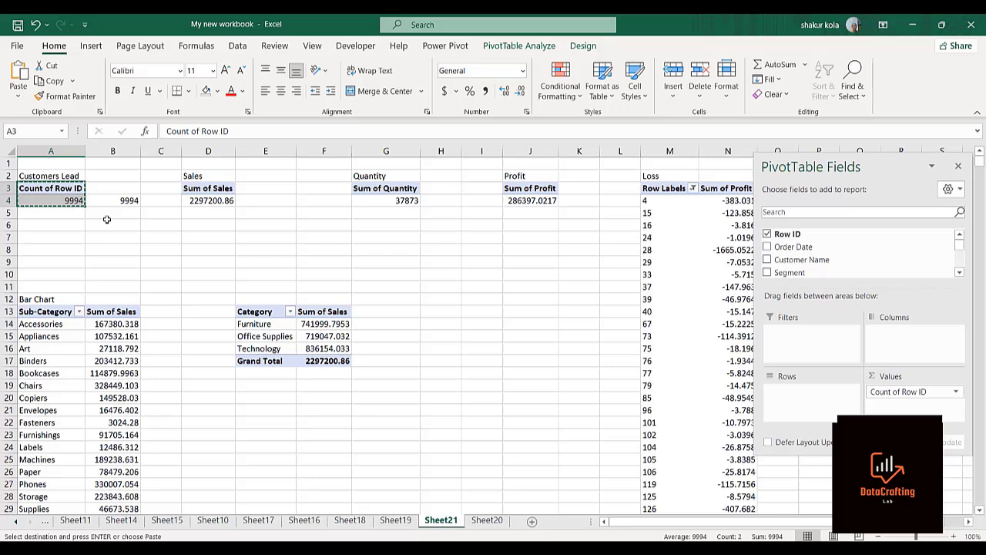
left_click(452, 312)
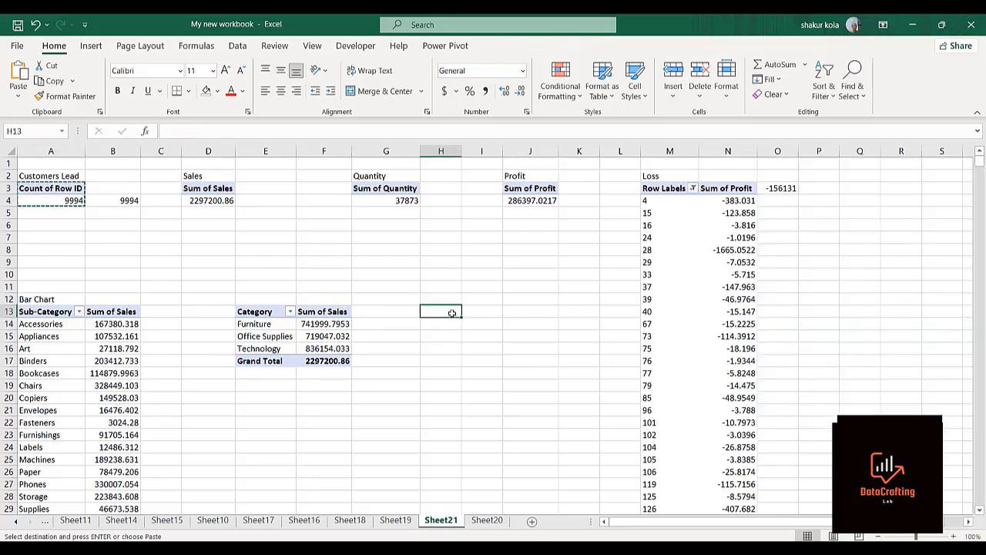
key("ctrl+v")
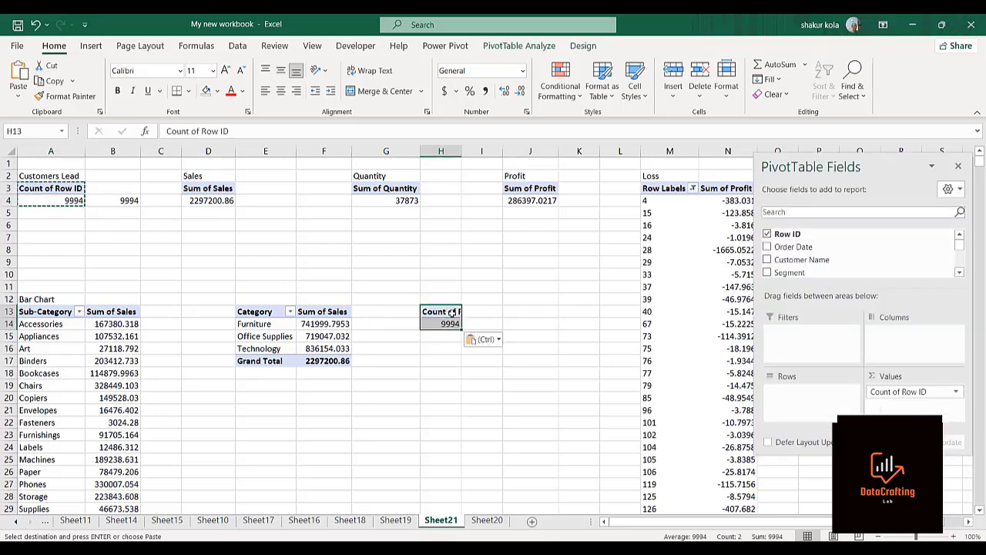
double_click(461, 151)
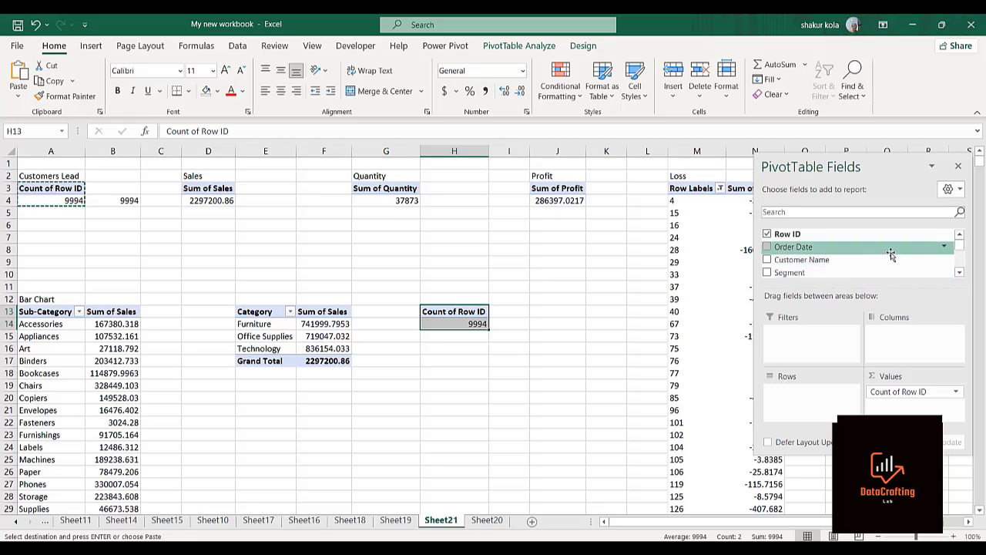
mouse_move(959, 246)
left_mouse_down()
mouse_move(960, 254)
mouse_move(959, 242)
left_mouse_up()
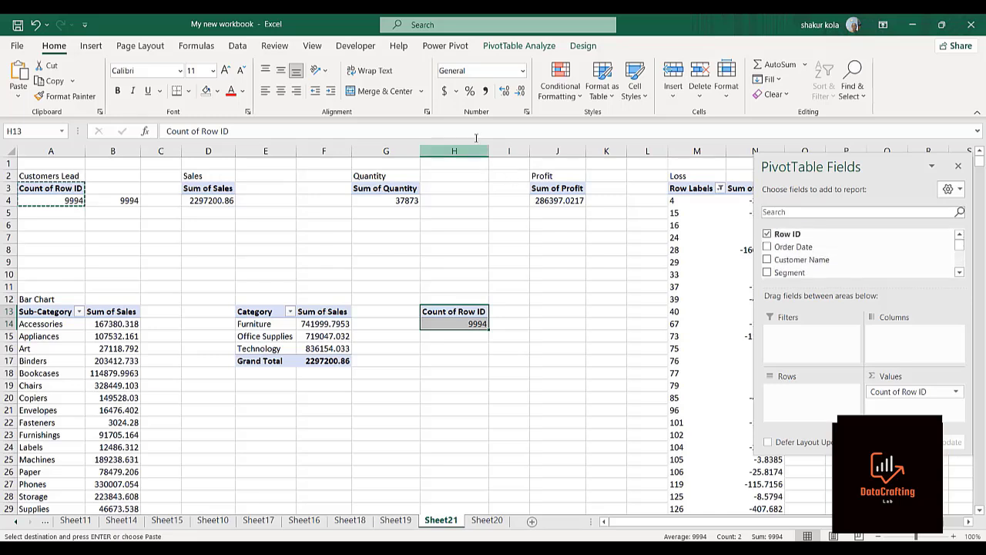
key("alt+Tab")
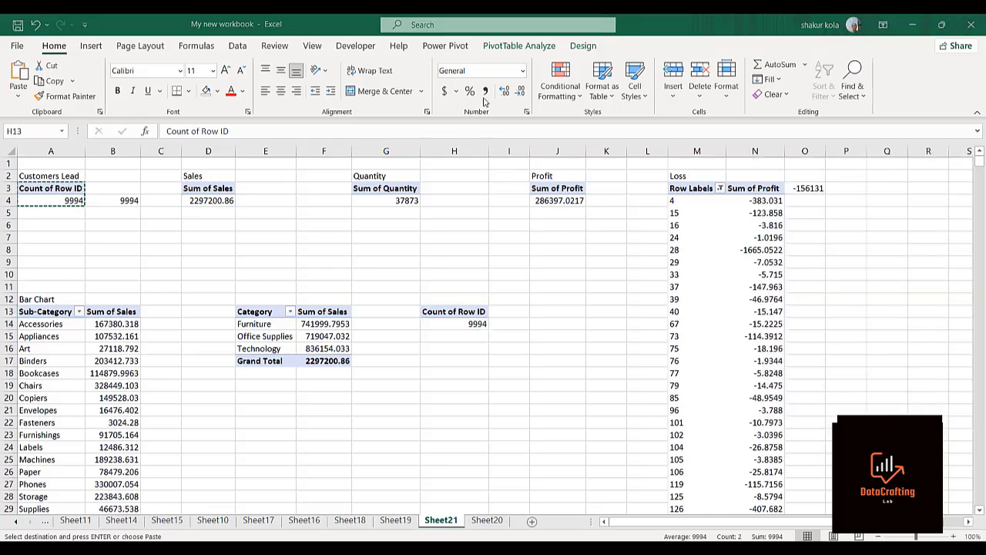
key("alt+Tab")
Step: Label the Category PivotTable by entering Pie Chart in cell E12
left_click(271, 297)
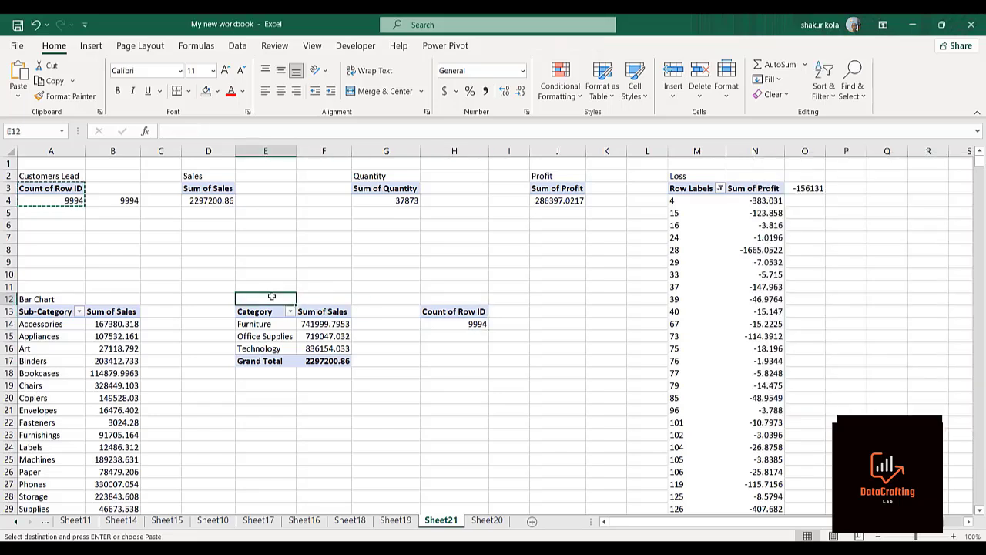
type("Pie")
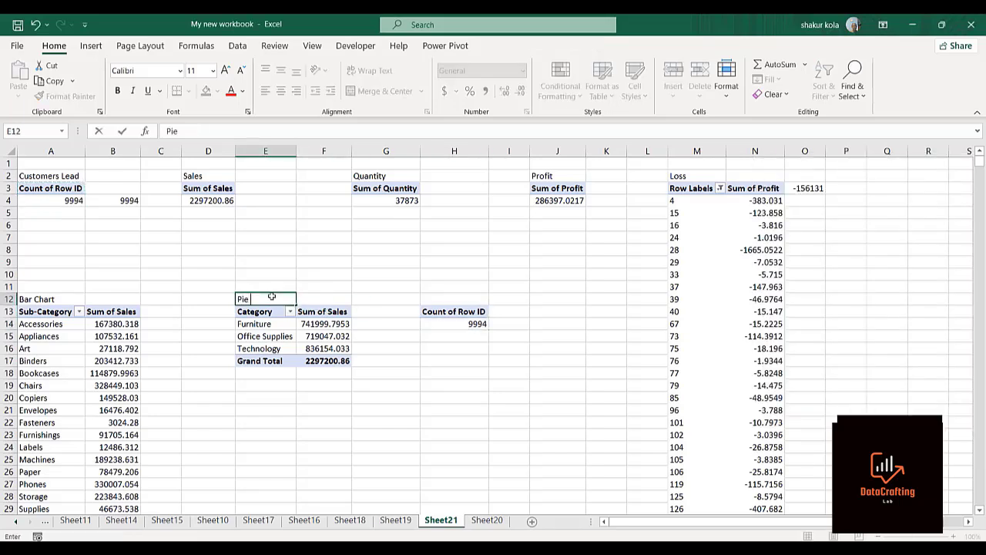
type(" Chart")
key("Return")
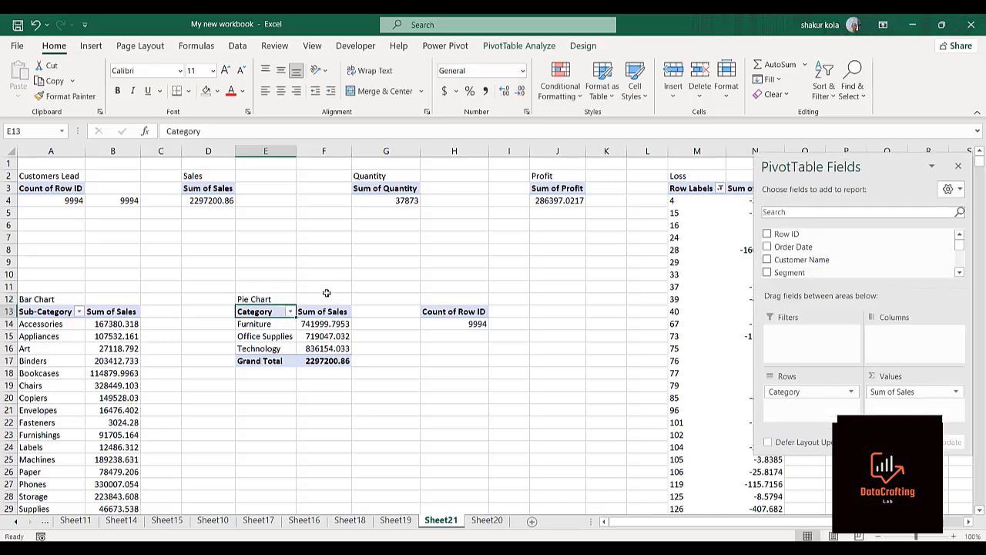
Step: Enter the label Doghonut Chart in cell H12 above the copied Count of Row ID PivotTable
left_click(429, 297)
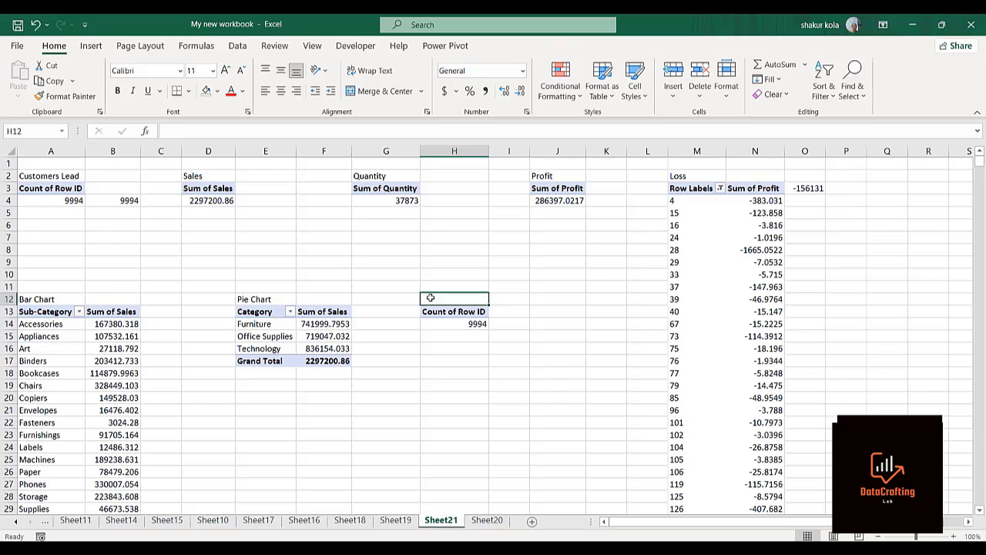
type("Dog")
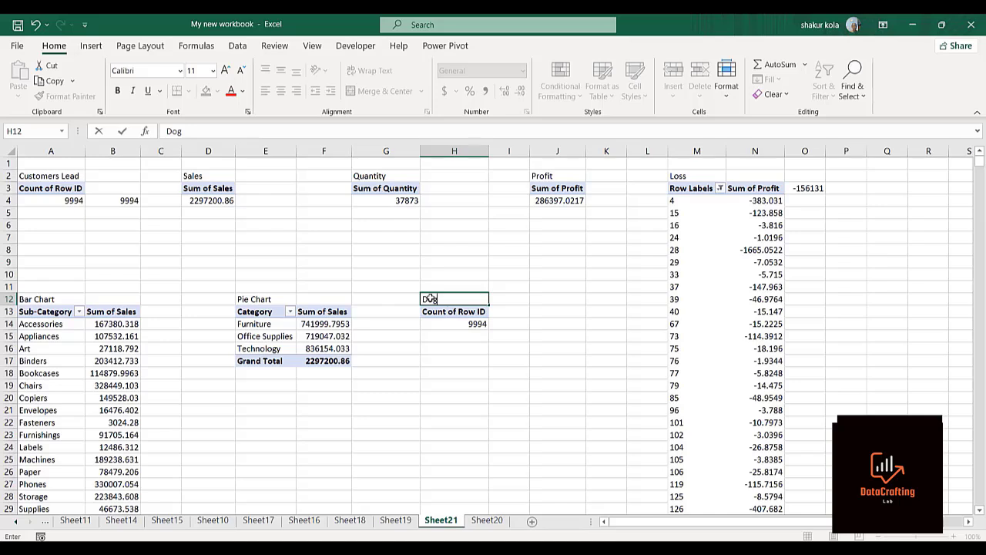
type("h")
type("nout Chart")
key("Return")
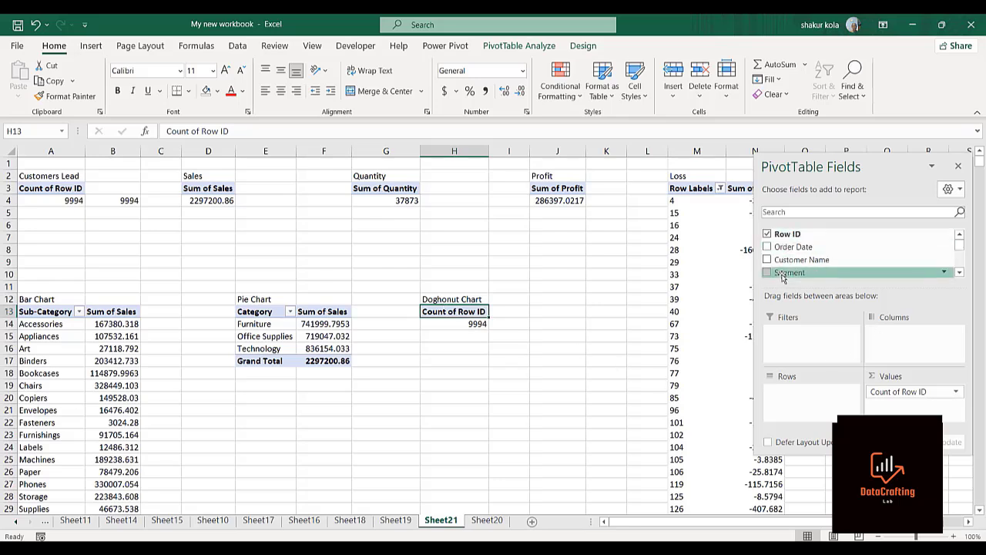
Step: Give the PivotTable at H13 Segment as its row field and replace Count of Row ID with Sum of Profit as its value field
left_click_drag(783, 277, 821, 422)
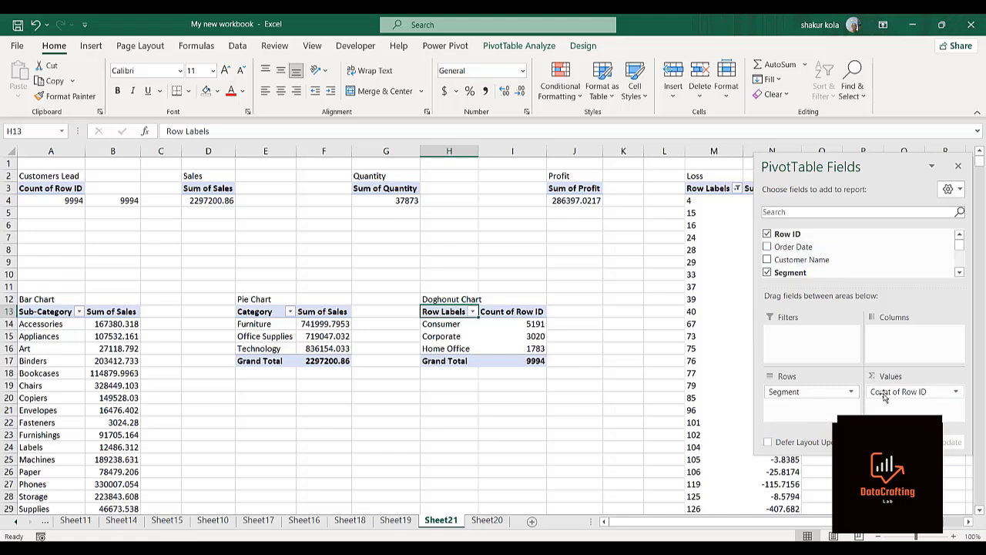
left_click_drag(887, 394, 824, 250)
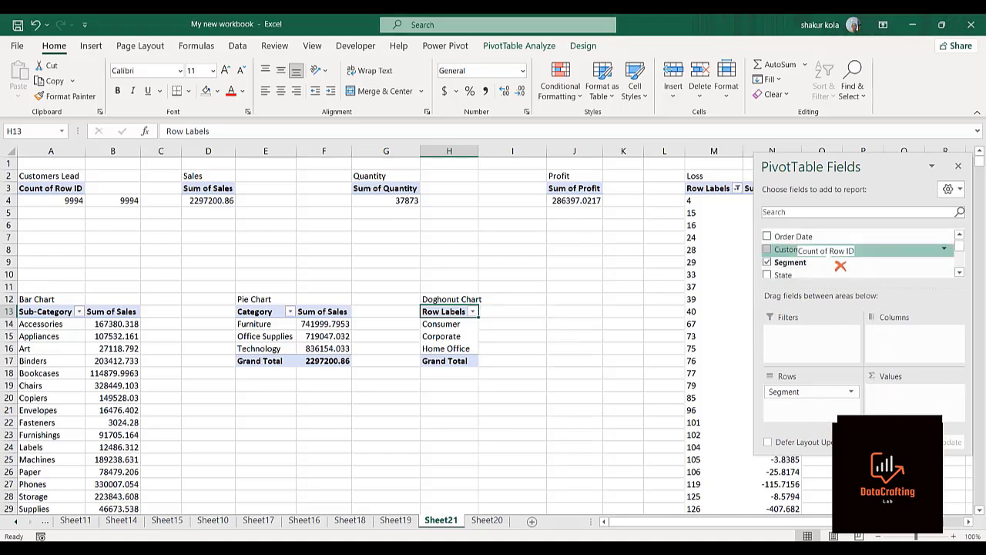
scroll(863, 254, "down", 1)
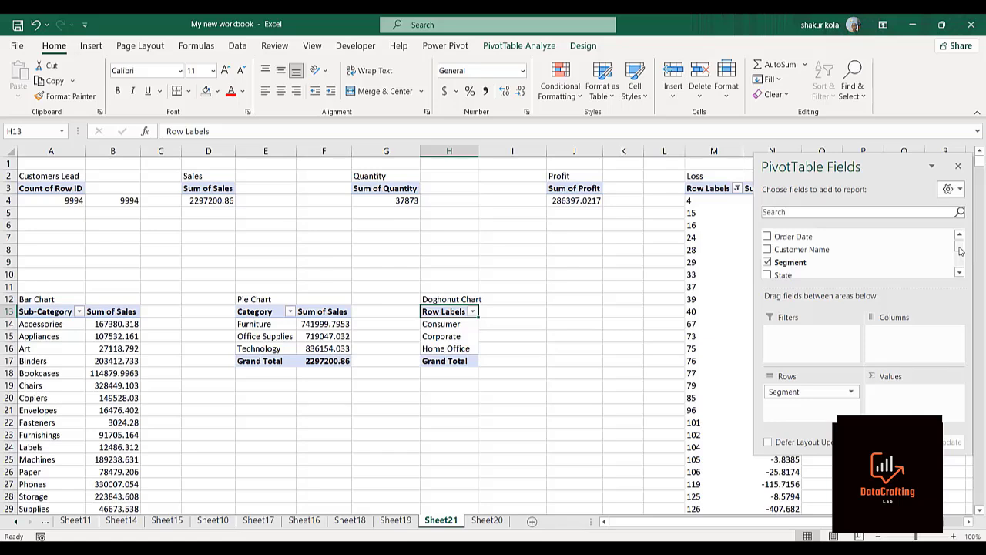
left_click_drag(960, 250, 960, 272)
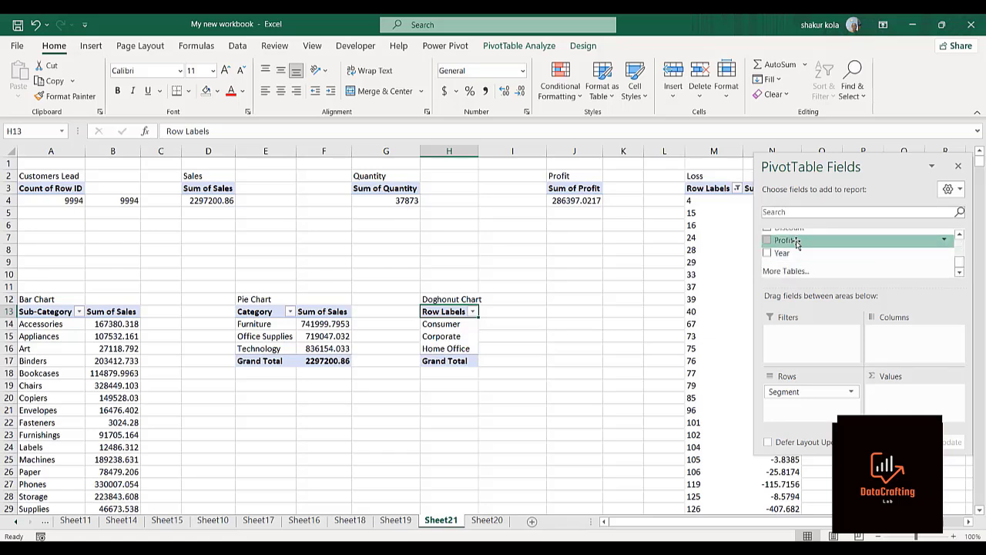
left_click_drag(797, 241, 894, 400)
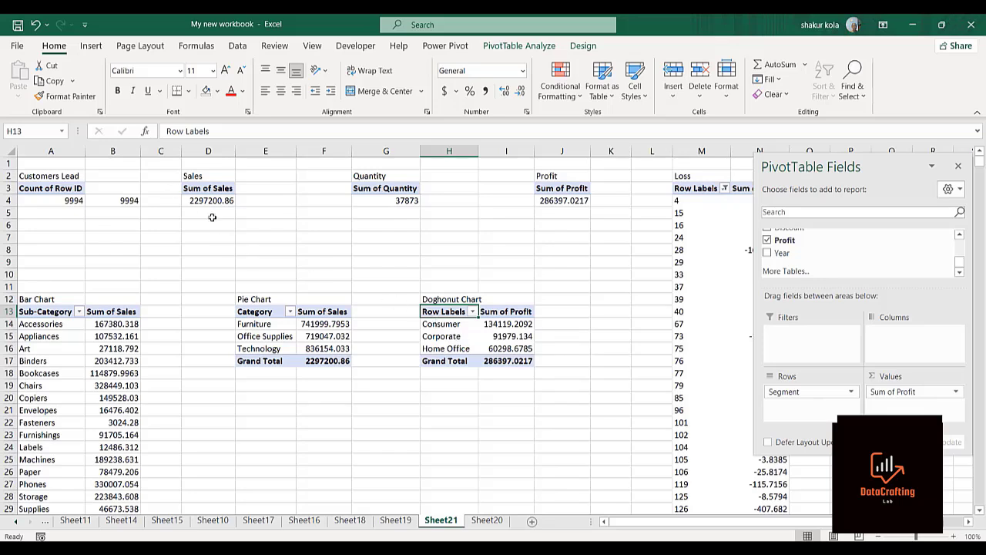
Step: Show the Segment PivotTable at H13 in tabular form
left_click_drag(435, 323, 507, 324)
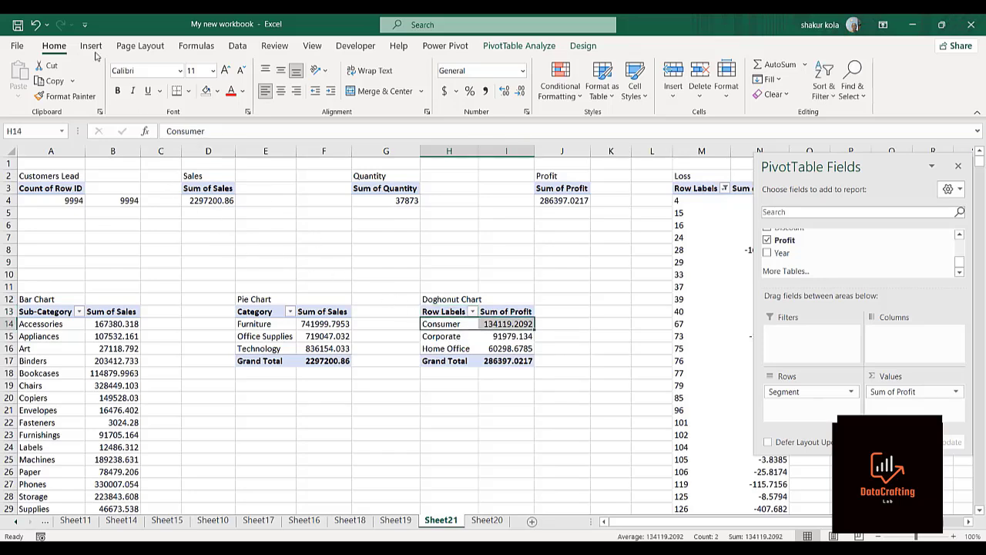
left_click(583, 46)
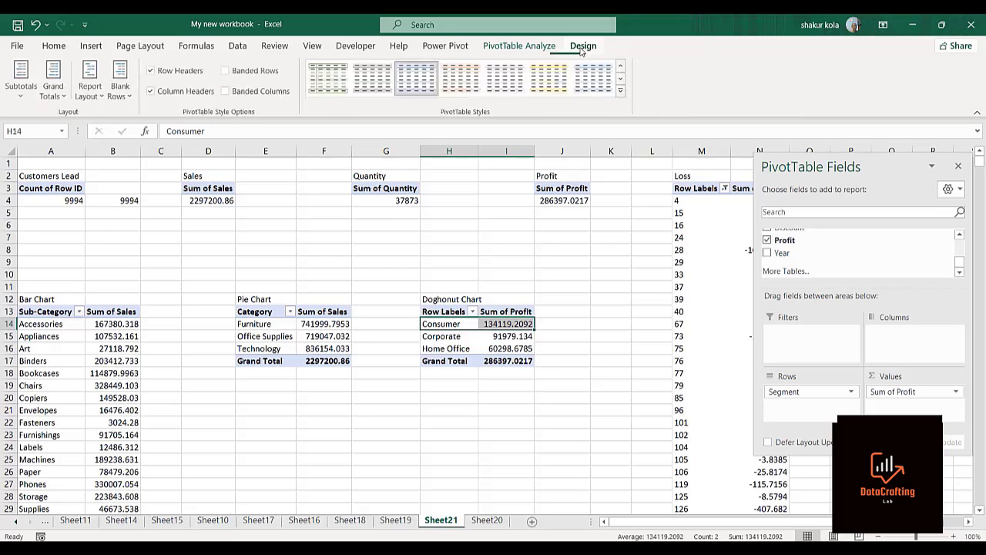
left_click(90, 88)
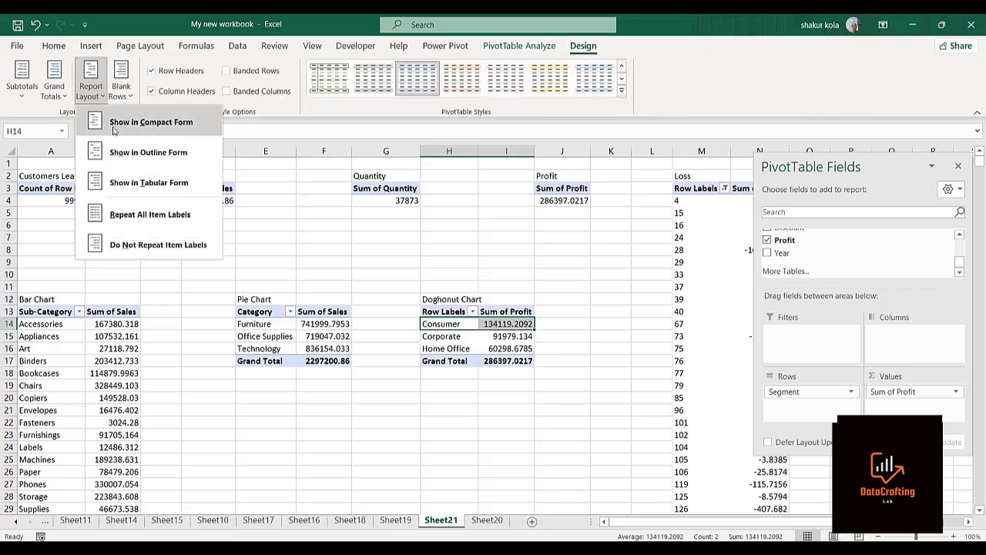
left_click(121, 184)
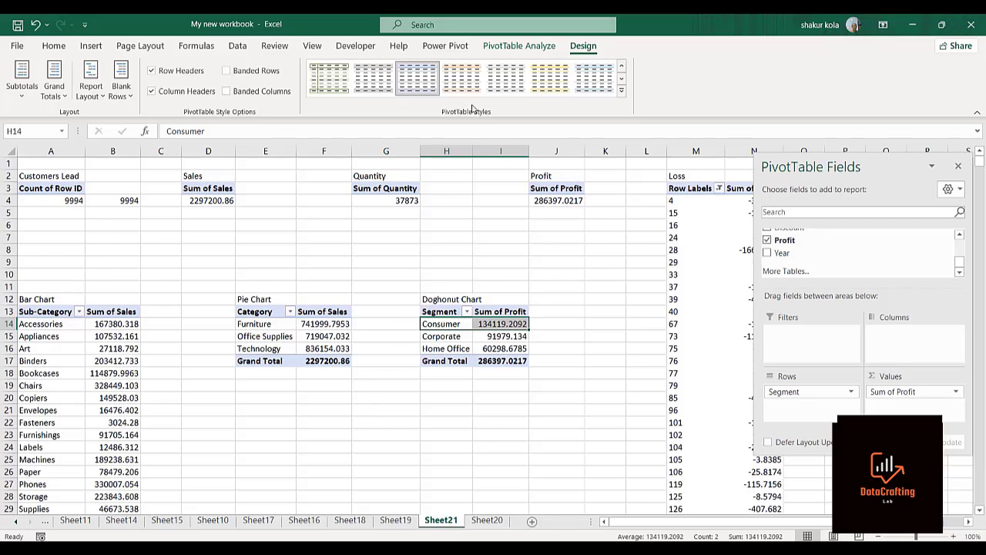
key("alt+Tab")
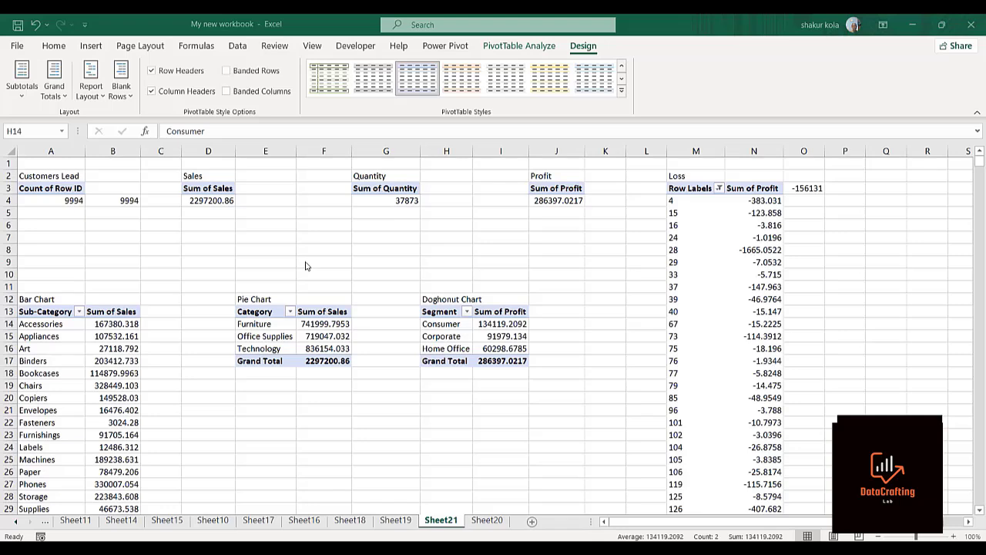
Step: Copy the Count of Row ID PivotTable in A3:A4 to cell E29
left_click(43, 189)
left_click(43, 189)
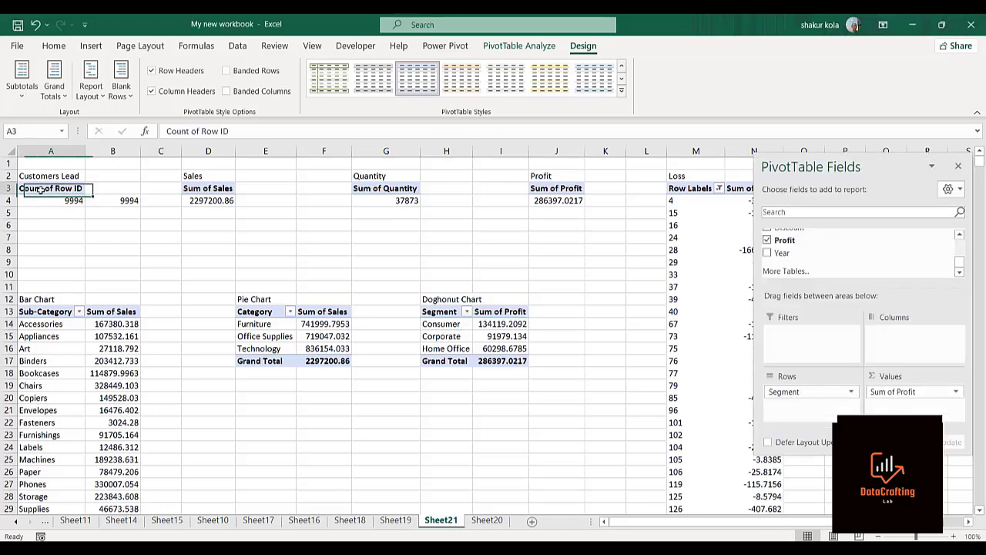
key("shift+Down")
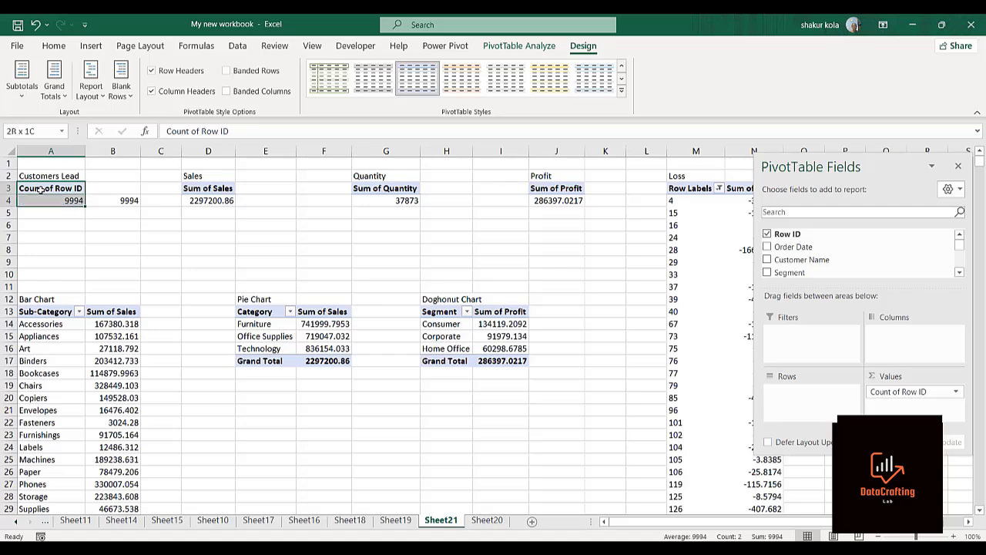
key("ctrl+c")
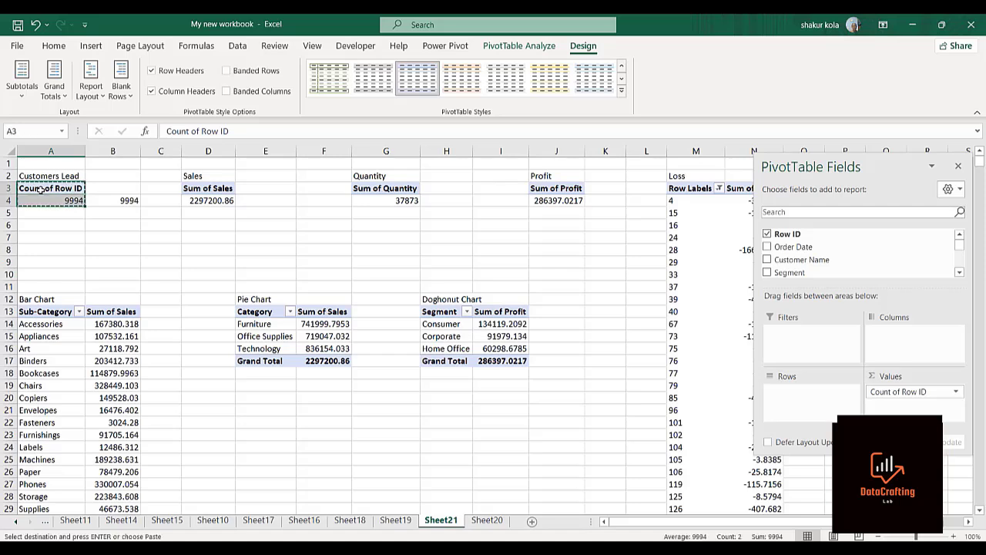
key("Down")
key("Down")
key("Down")
key("Down")
key("Down")
key("Down")
key("Down")
key("Down")
key("Down")
key("Down")
key("Down")
key("Down")
key("Down")
key("Down")
key("Down")
key("Down")
key("Down")
key("Down")
key("Down")
key("Down")
key("Down")
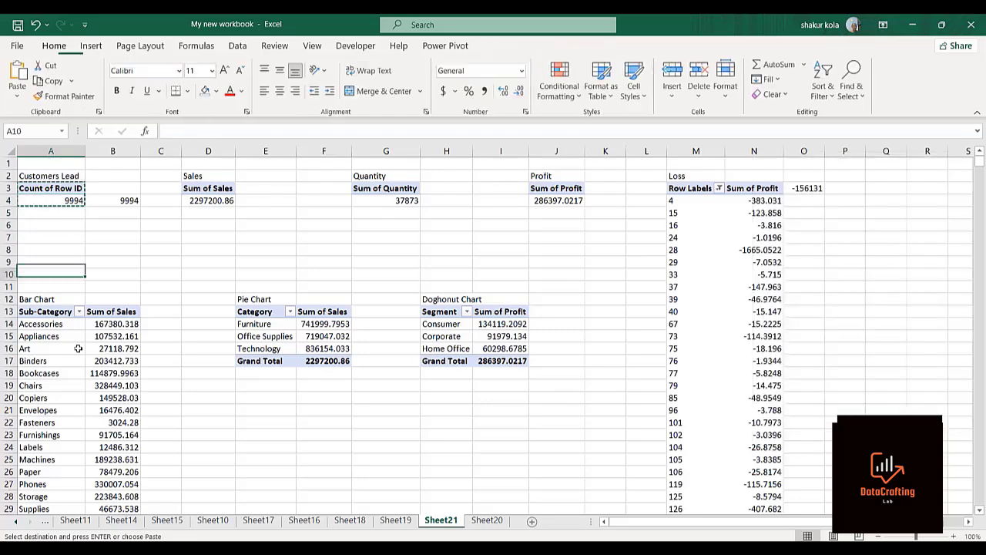
key("Down")
key("Down")
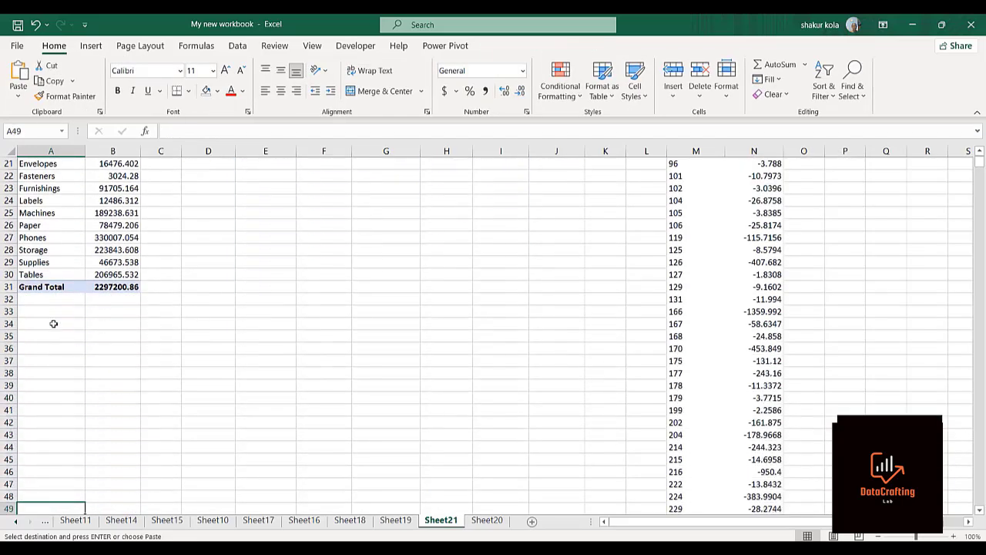
left_click(276, 265)
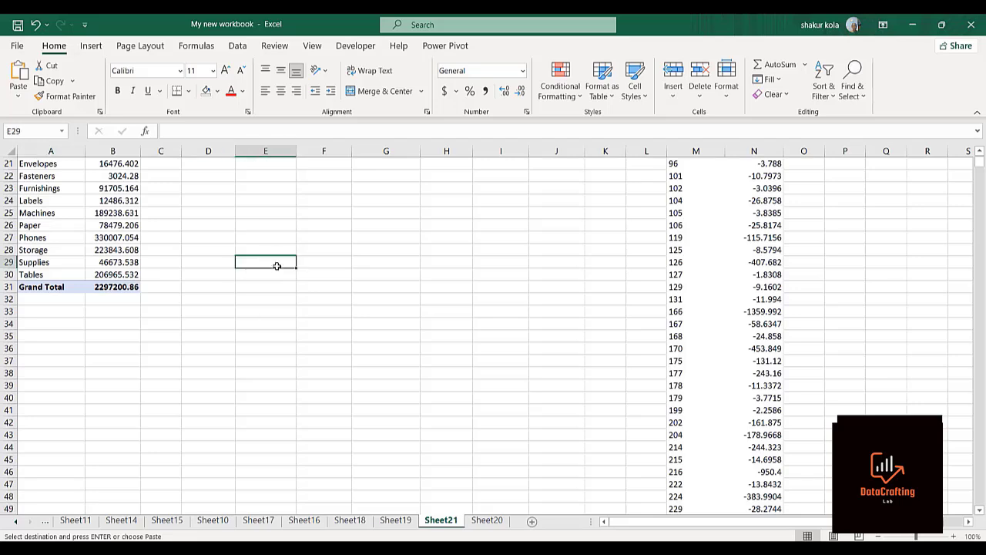
key("ctrl+v")
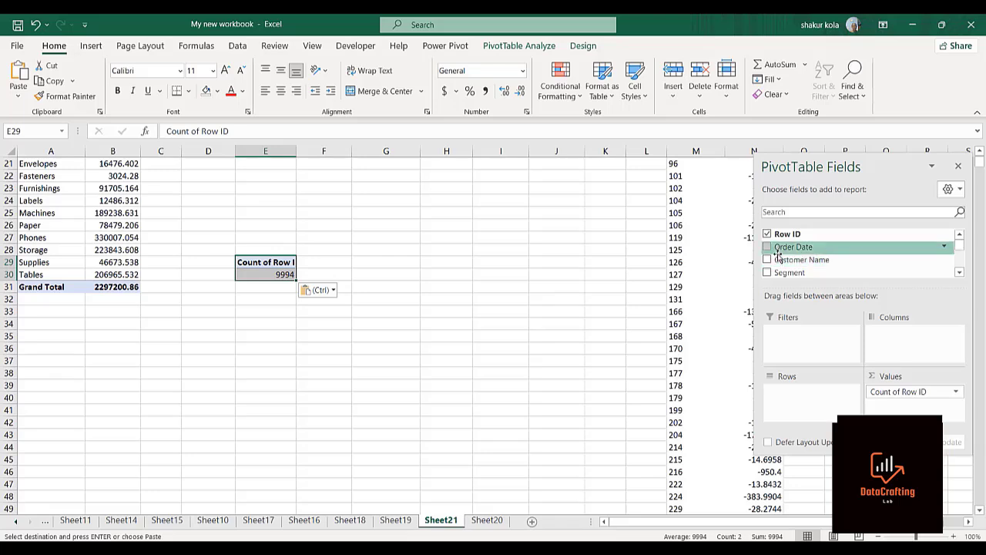
Step: Give the PivotTable at E29 Order Date as its row field and replace Count of Row ID with Sum of Sales
left_click_drag(787, 251, 805, 397)
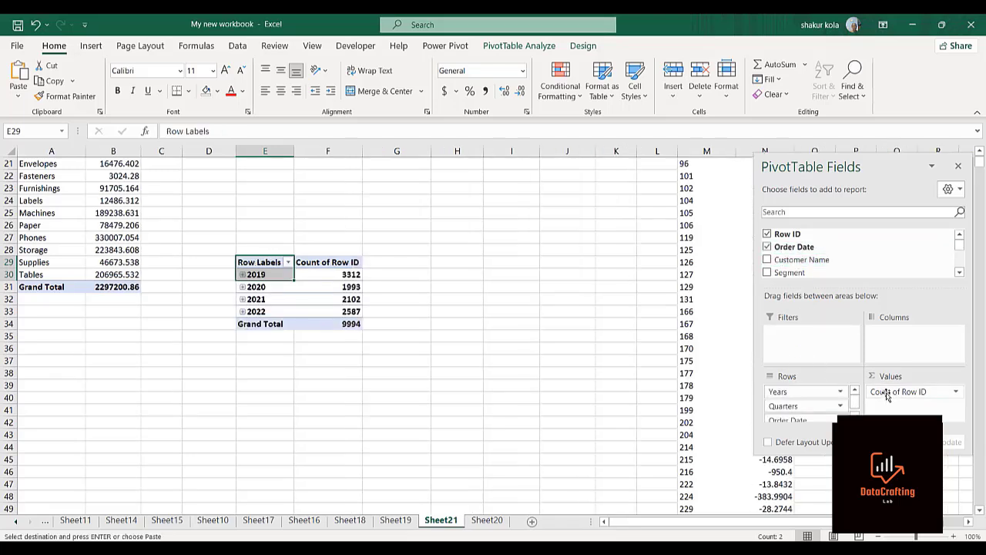
left_click_drag(886, 394, 823, 269)
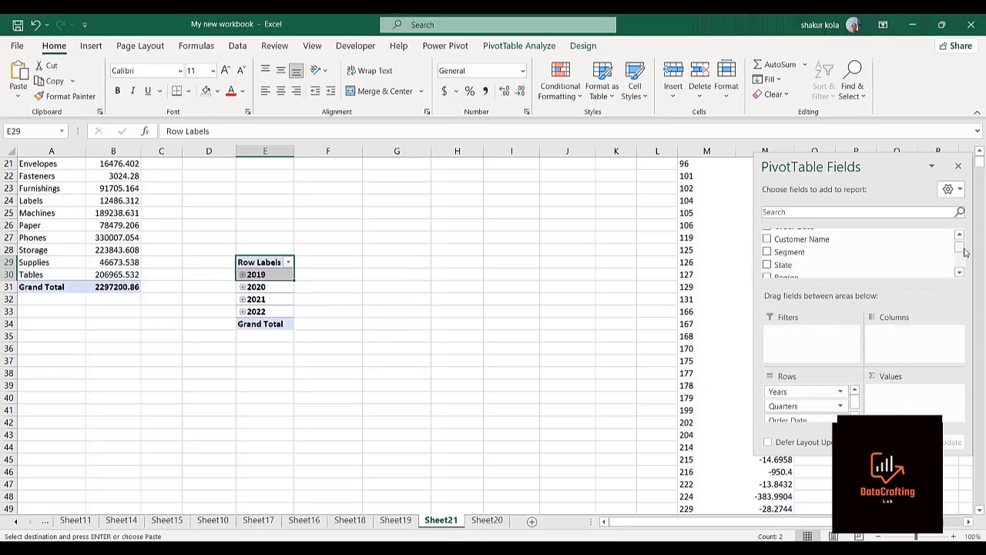
left_click_drag(961, 247, 960, 260)
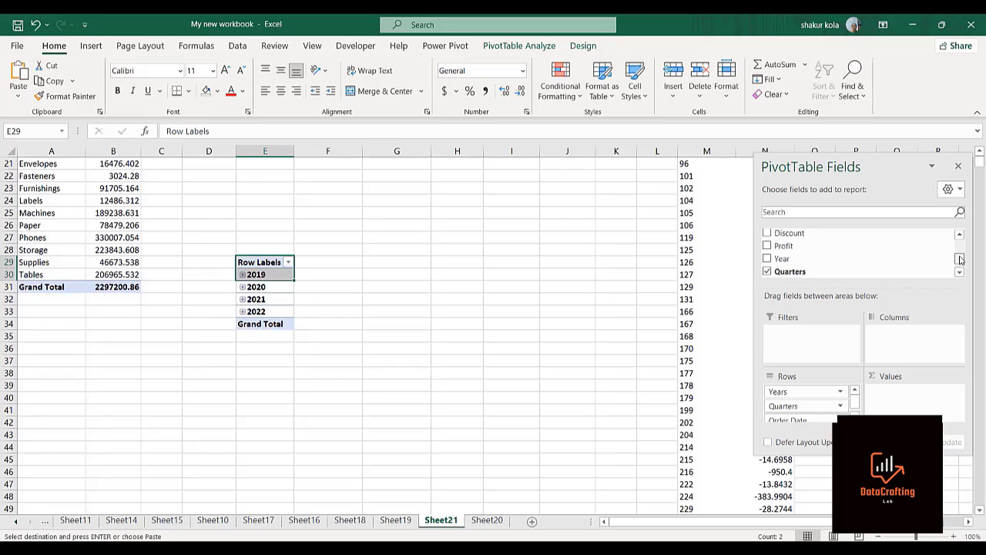
key("alt+Tab")
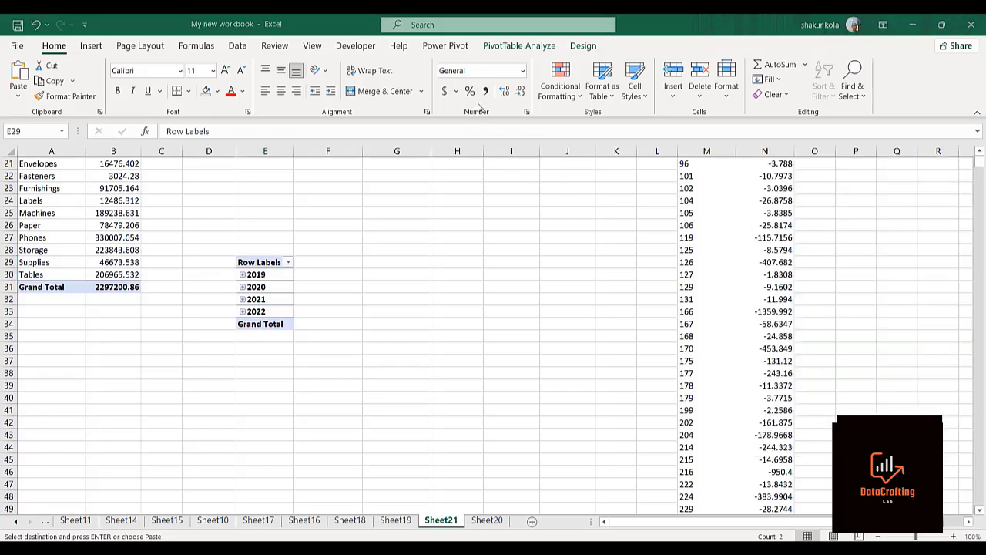
left_click(260, 290)
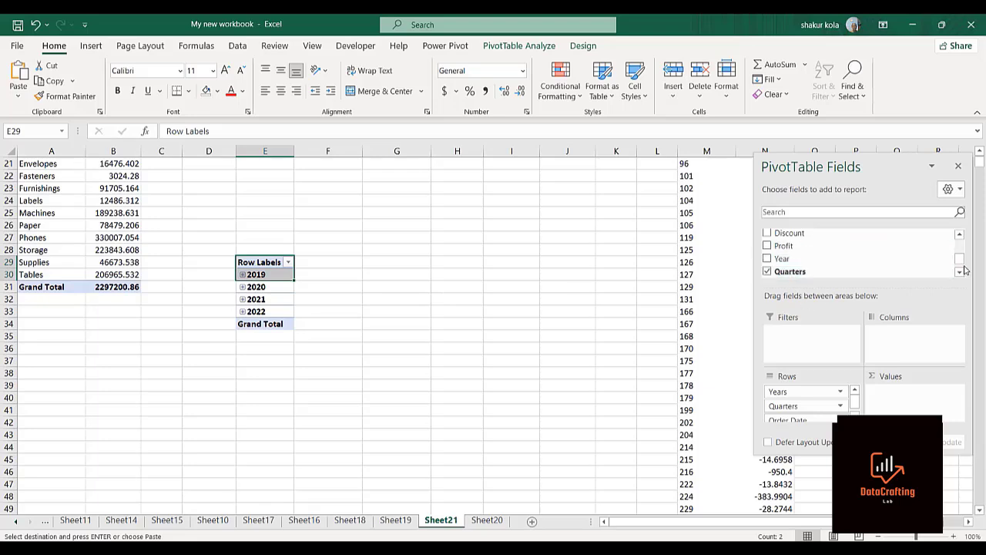
mouse_move(962, 260)
left_mouse_down()
mouse_move(961, 245)
mouse_move(962, 254)
left_mouse_up()
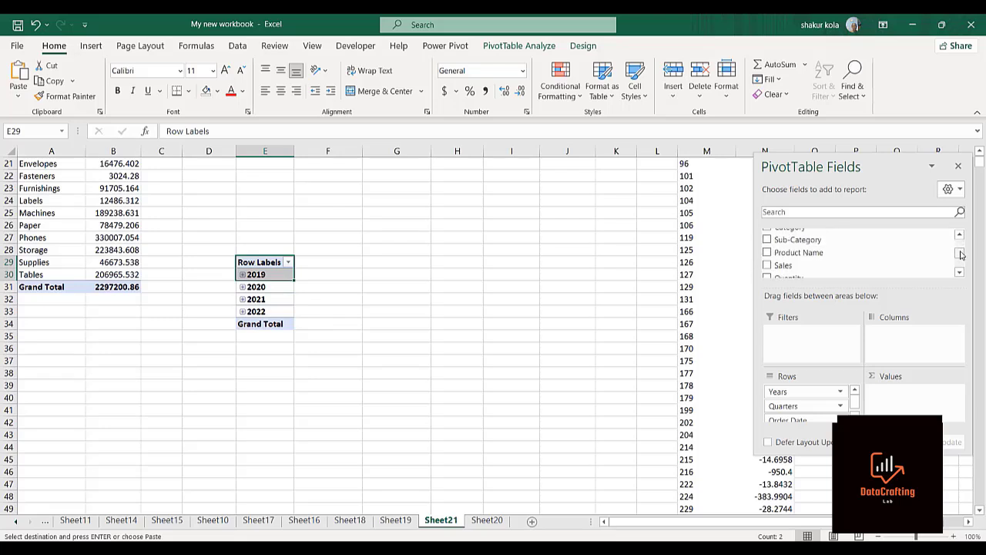
left_click_drag(786, 265, 896, 404)
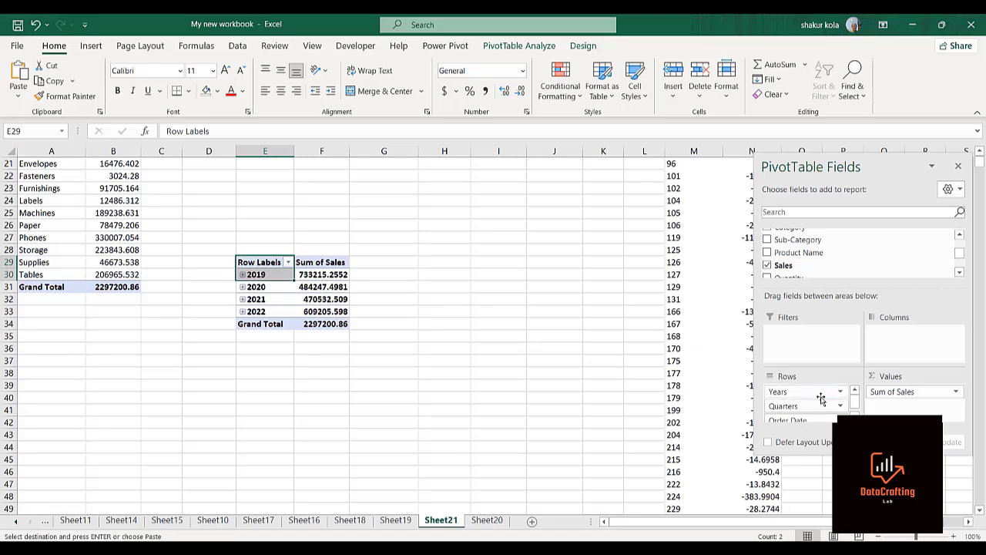
Step: Remove the Years and Quarters fields from the rows of the Order Date PivotTable at E29, keeping only Order Date
left_click(842, 393)
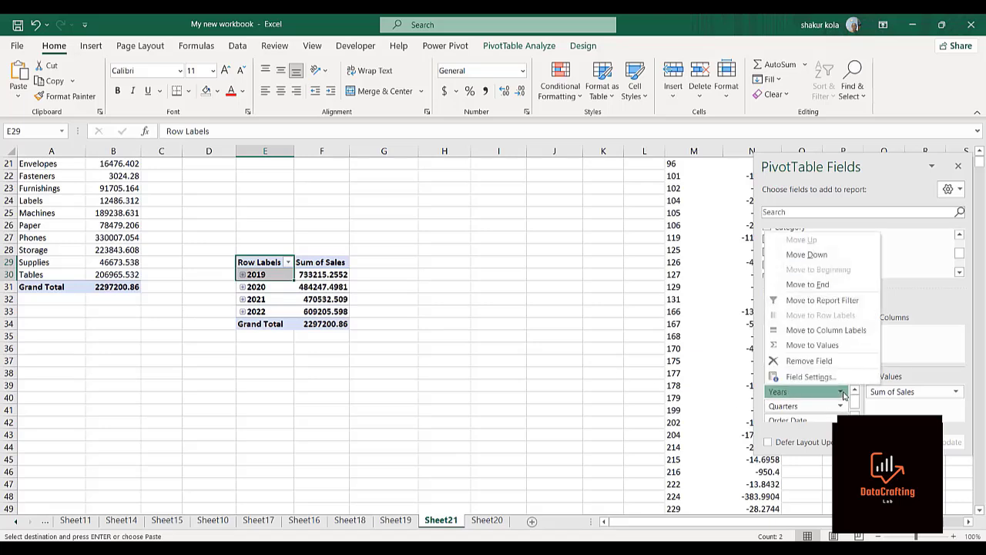
left_click(785, 362)
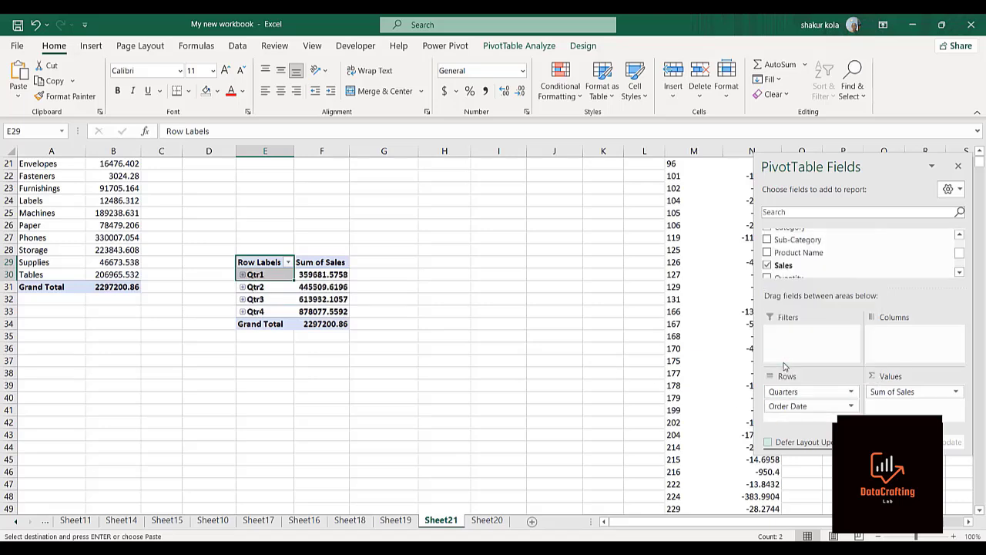
left_click(852, 392)
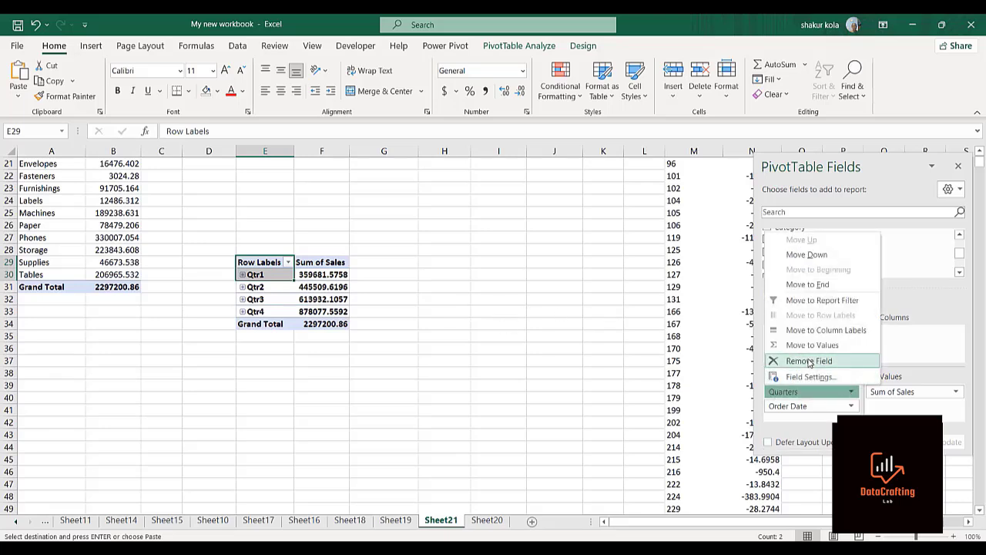
left_click(809, 361)
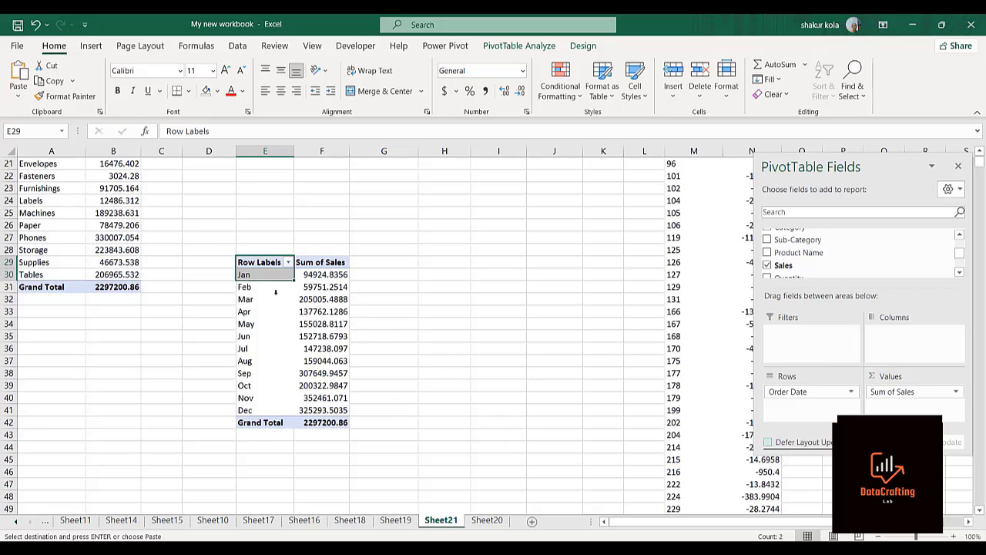
Step: Show the Order Date PivotTable at E29 in tabular form
left_click(576, 47)
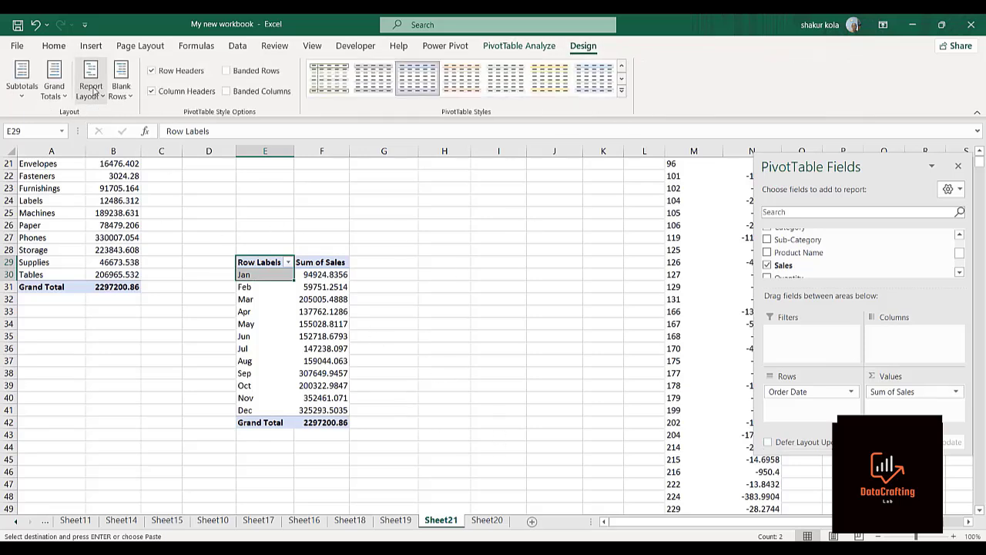
left_click(92, 90)
left_click(146, 185)
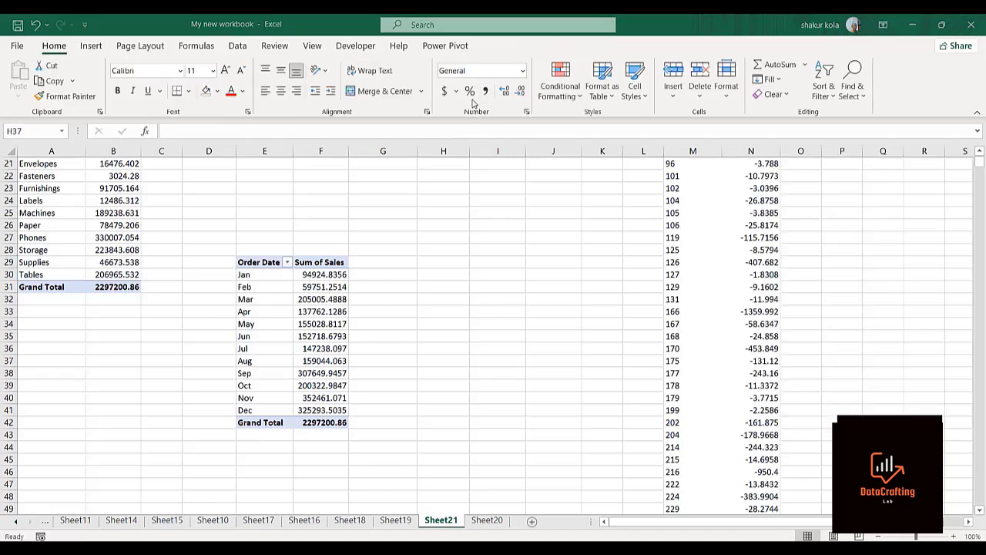
Step: Enter the label Sales Trend in cell E28 above the Order Date PivotTable
left_click(273, 246)
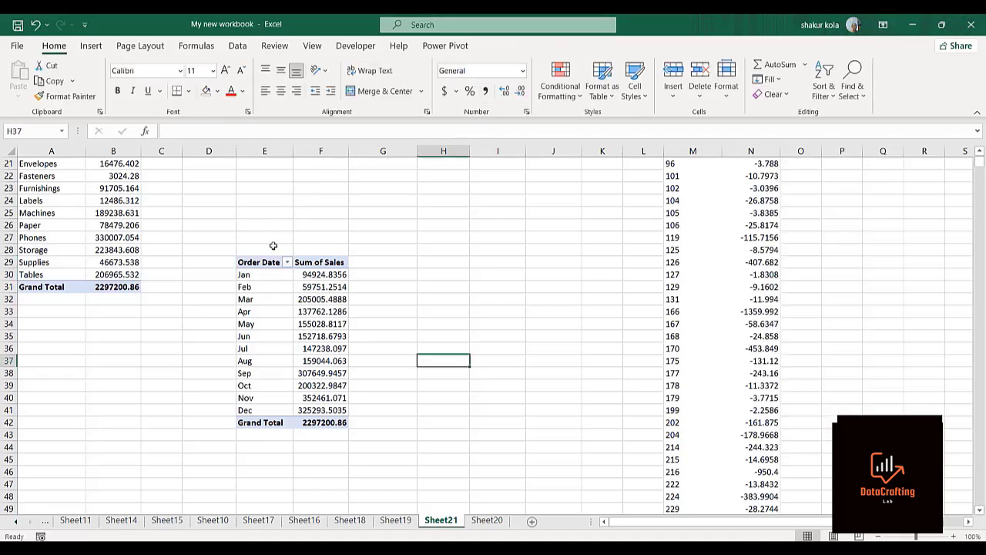
left_click(273, 246)
type("Sep")
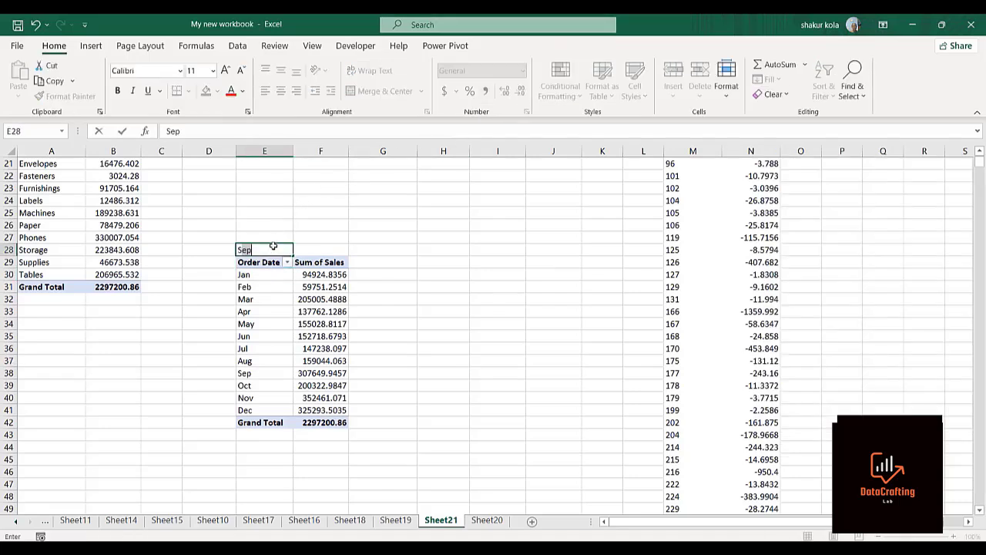
type("ales Trend")
key("Return")
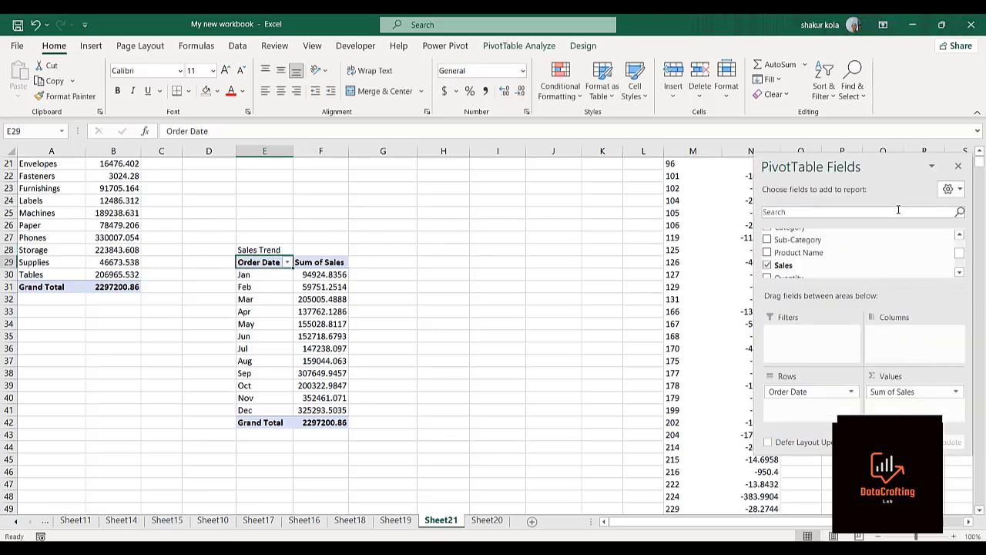
Step: Copy the whole Segment PivotTable at H13 to cell I26
left_click(664, 274)
left_click(528, 291)
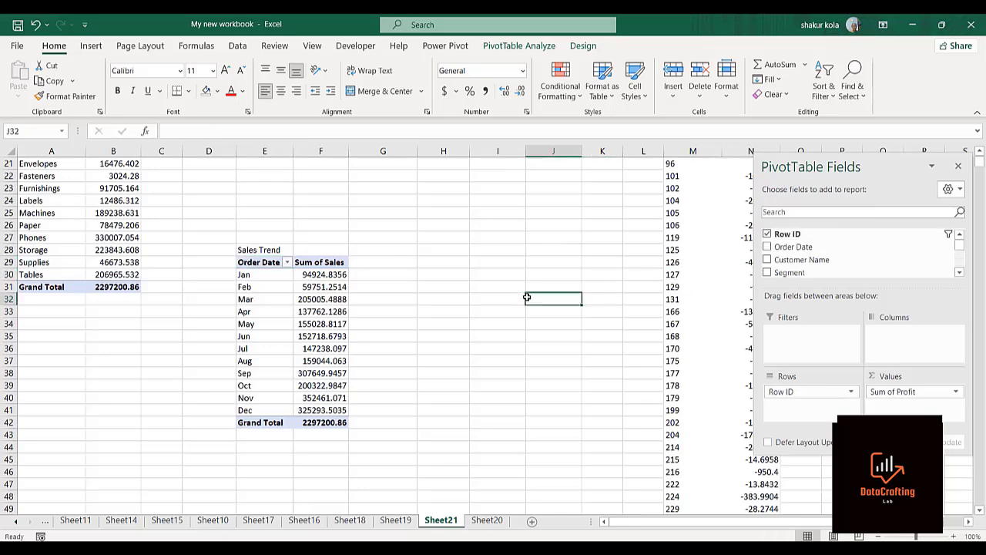
key("Up")
key("Up")
key("Up")
key("Up")
key("Up")
key("Up")
key("Up")
key("Up")
key("Up")
key("Up")
key("Up")
key("Up")
key("Up")
key("Up")
key("Up")
key("Up")
key("Up")
key("Up")
key("Up")
key("Up")
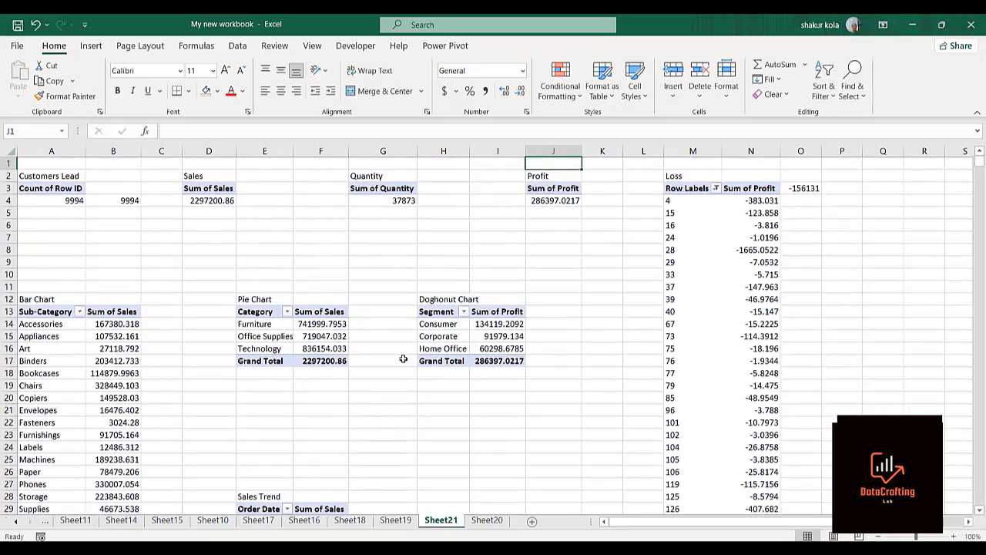
left_click(450, 312)
key("ctrl+a")
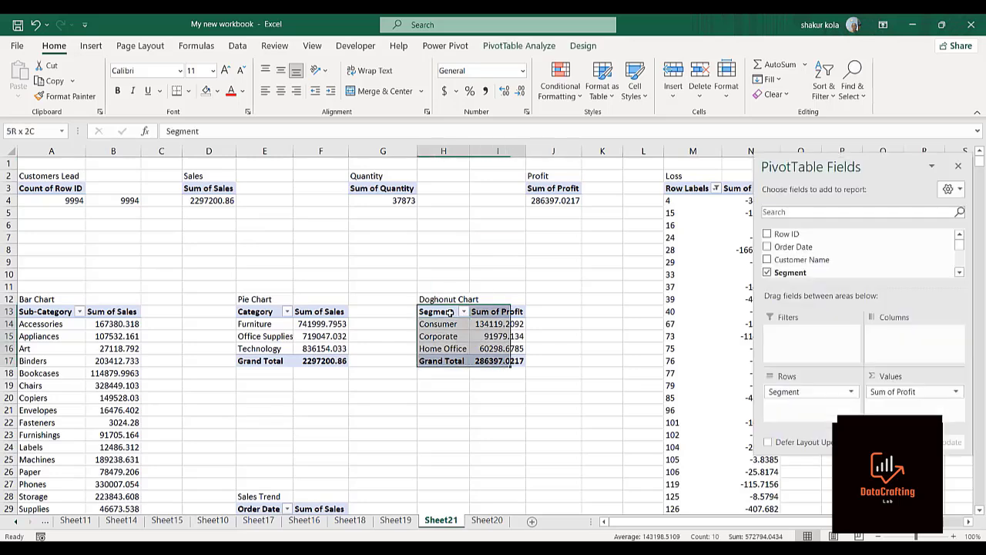
key("ctrl+c")
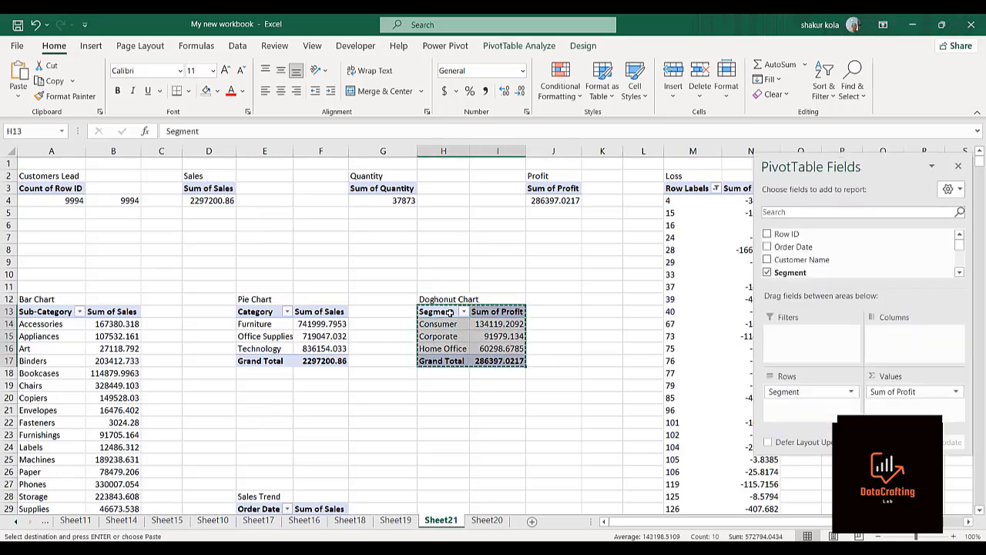
key("Down")
key("Down")
key("Down")
key("Down")
key("Down")
key("Down")
key("Down")
key("Down")
key("Down")
key("Down")
key("Down")
key("Down")
key("Down")
key("Down")
key("Down")
key("Down")
key("Down")
key("Down")
key("Down")
key("Down")
key("Down")
key("Down")
key("Down")
key("Down")
key("Down")
key("Down")
key("Down")
key("Down")
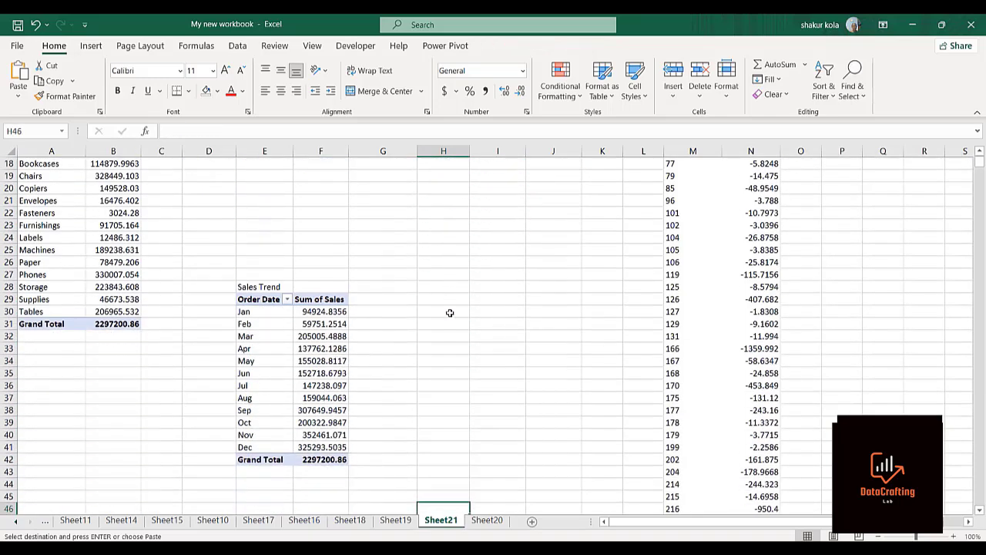
key("Down")
key("Down")
key("Down")
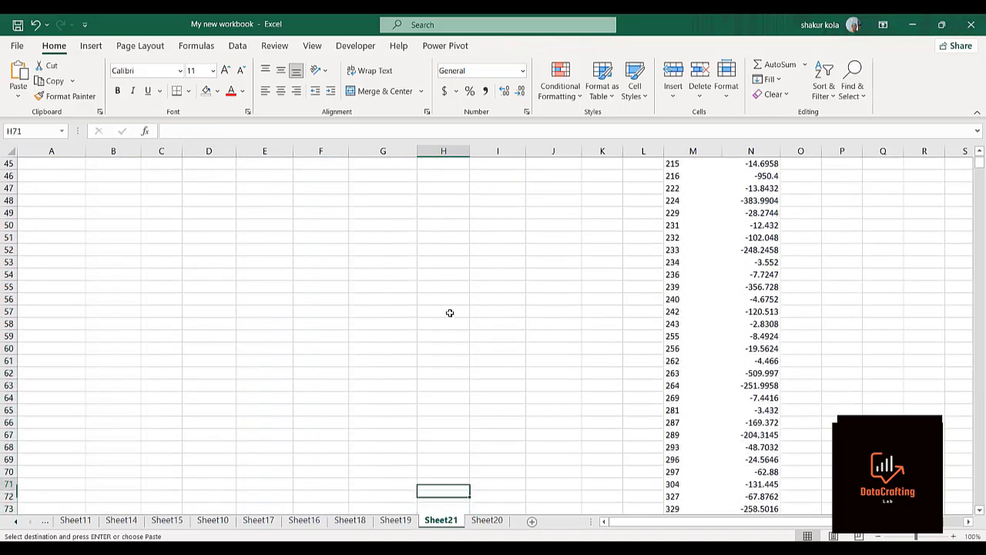
key("Up")
key("Up")
key("Up")
key("Up")
key("Up")
key("Up")
key("Up")
key("Up")
key("Up")
key("Up")
key("Up")
key("Up")
key("Up")
key("Up")
key("Up")
key("Up")
key("Up")
key("Up")
key("Up")
key("Up")
key("Up")
key("Up")
key("Up")
key("Up")
key("Up")
key("Up")
key("Up")
key("Up")
key("Up")
key("Up")
key("Up")
key("Up")
key("Up")
key("Up")
key("Up")
key("Up")
key("Up")
key("Up")
key("Up")
key("Up")
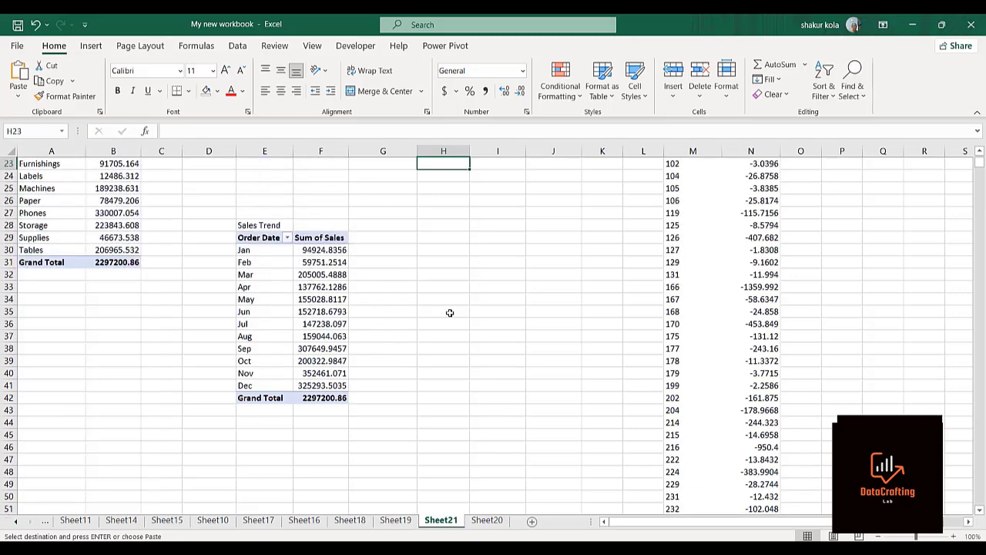
key("Up")
key("Up")
key("Up")
key("Up")
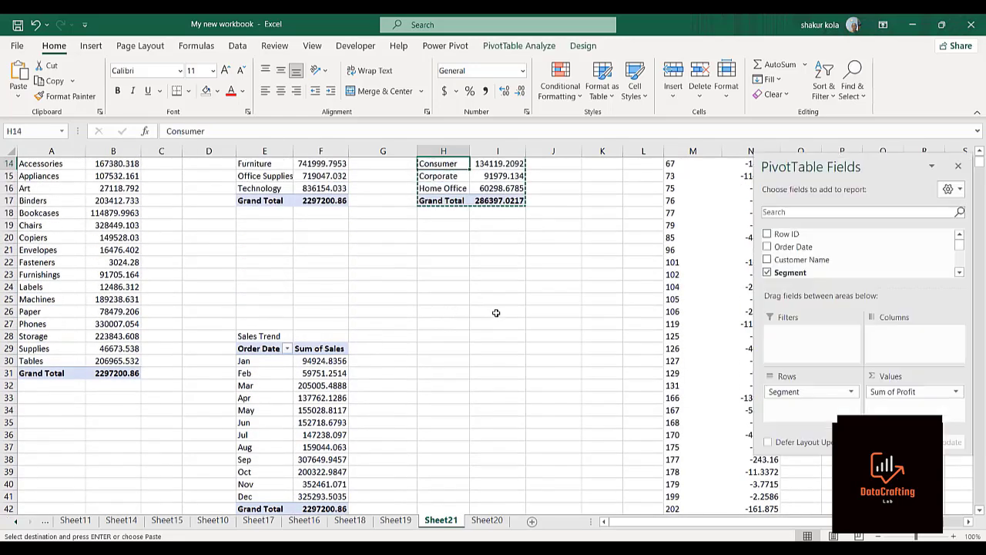
left_click(493, 316)
key("ctrl+v")
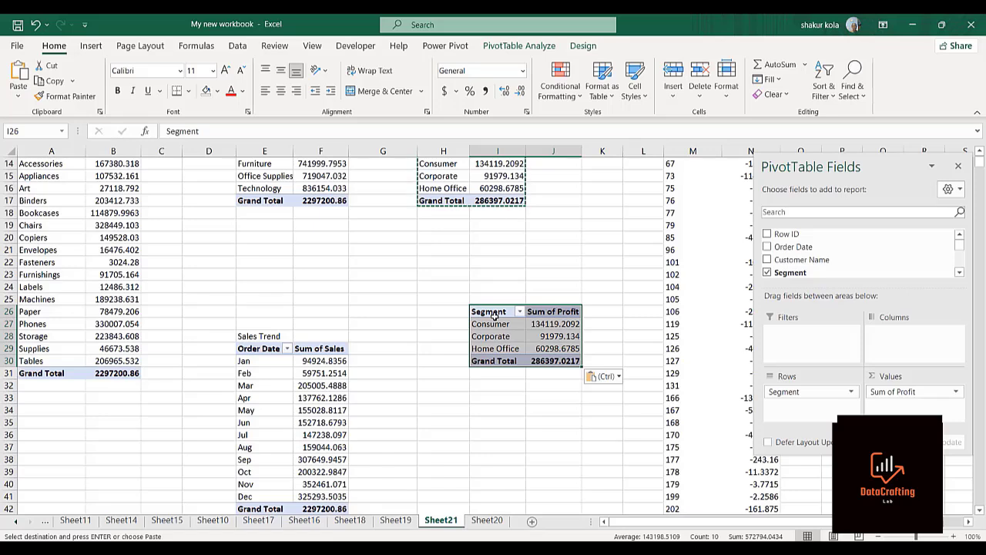
key("alt+Tab")
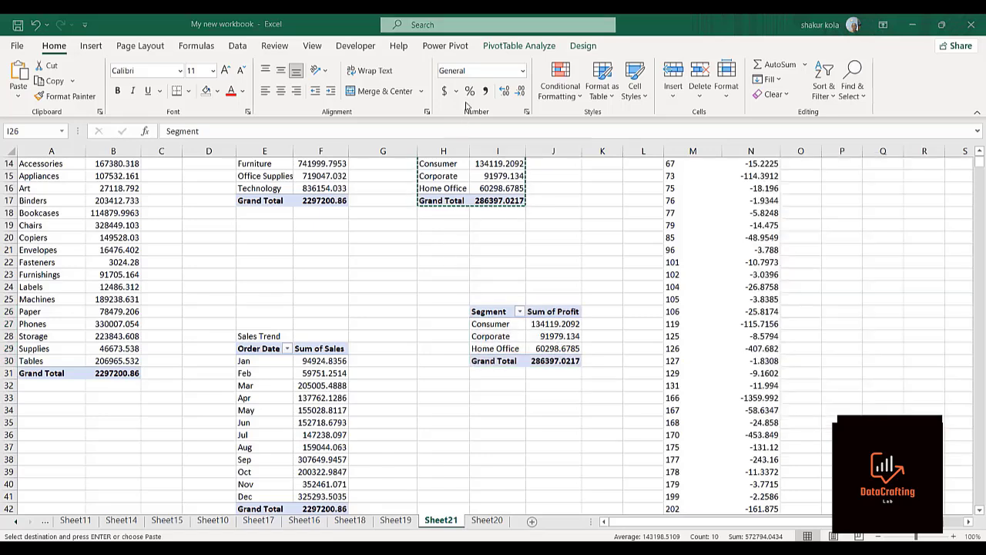
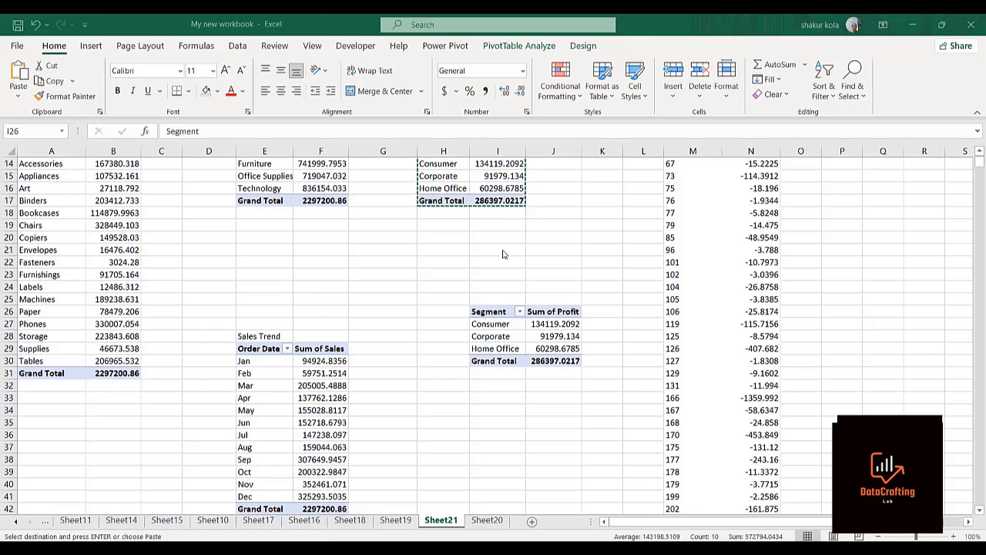
key("ctrl+v")
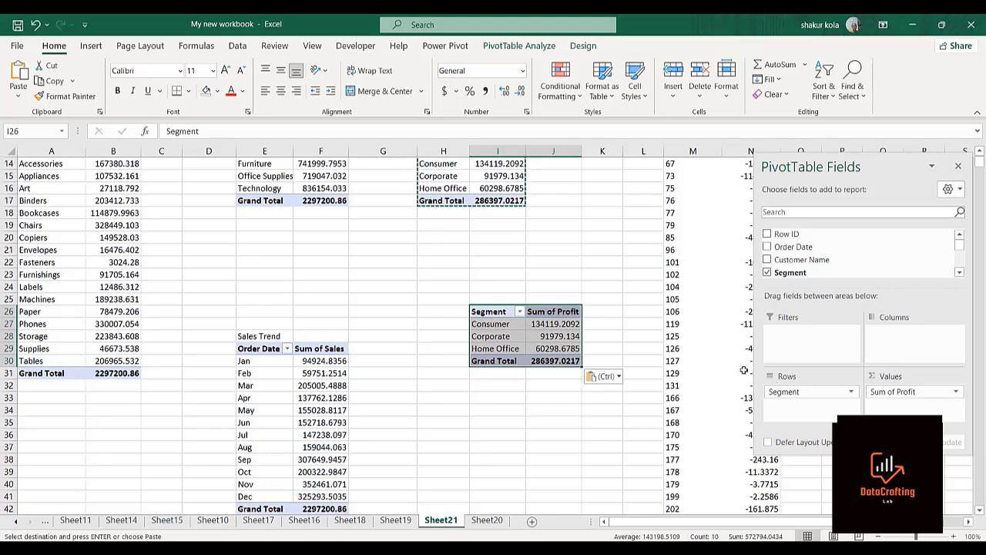
Step: Replace Segment with Customer Name as the row field of the copied PivotTable at I26
left_click_drag(776, 393, 812, 416)
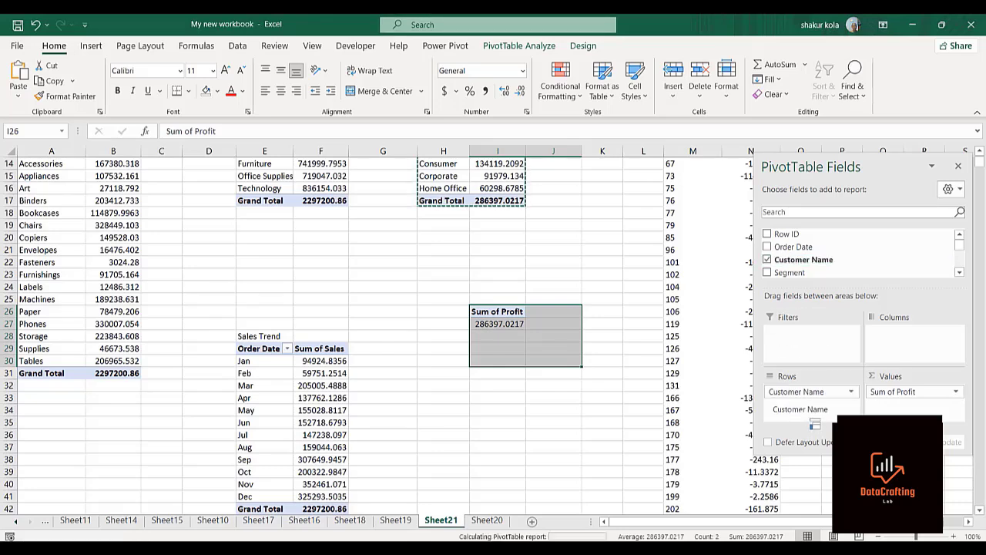
left_click(391, 333)
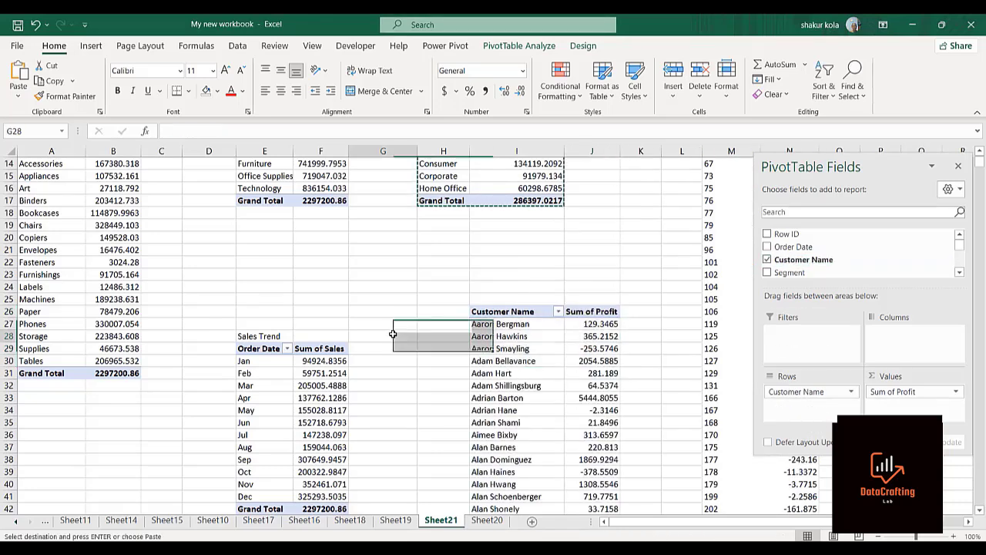
Step: Look down the rows of the Customer Name PivotTable to examine the profit per customer, then return to its header at I26
key("Down")
key("Down")
key("Down")
key("Down")
key("Down")
key("Down")
key("Down")
key("Down")
key("Down")
key("Down")
key("Down")
key("Down")
key("Down")
key("Down")
key("Down")
key("Down")
key("Down")
key("Down")
key("Down")
key("Down")
key("Down")
key("Down")
key("Down")
key("Down")
key("Down")
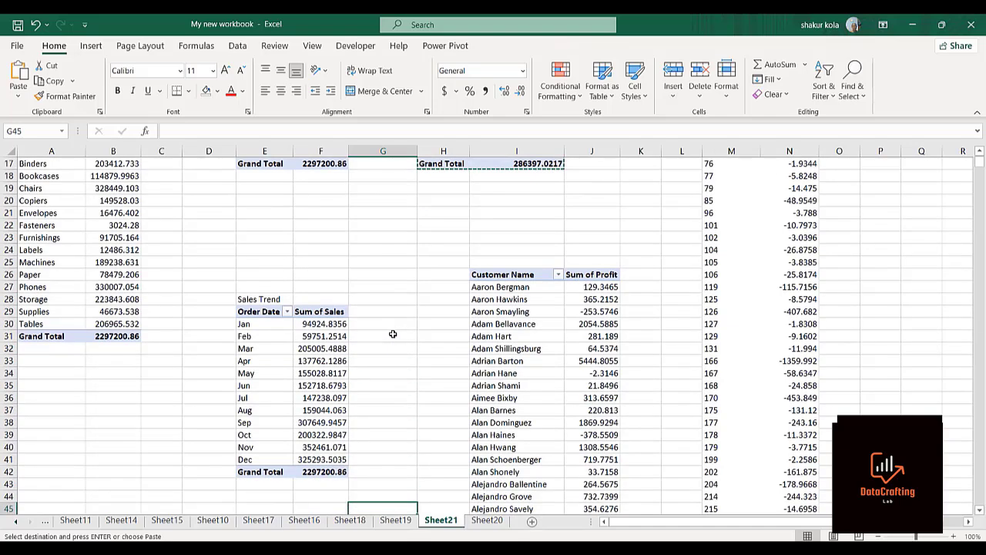
key("Down")
key("Down")
key("Down")
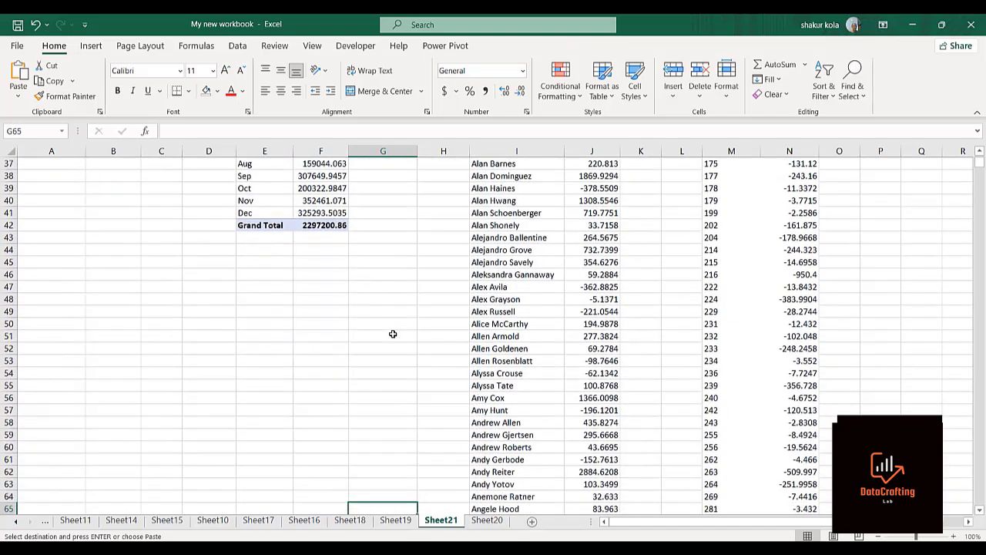
key("ctrl+z")
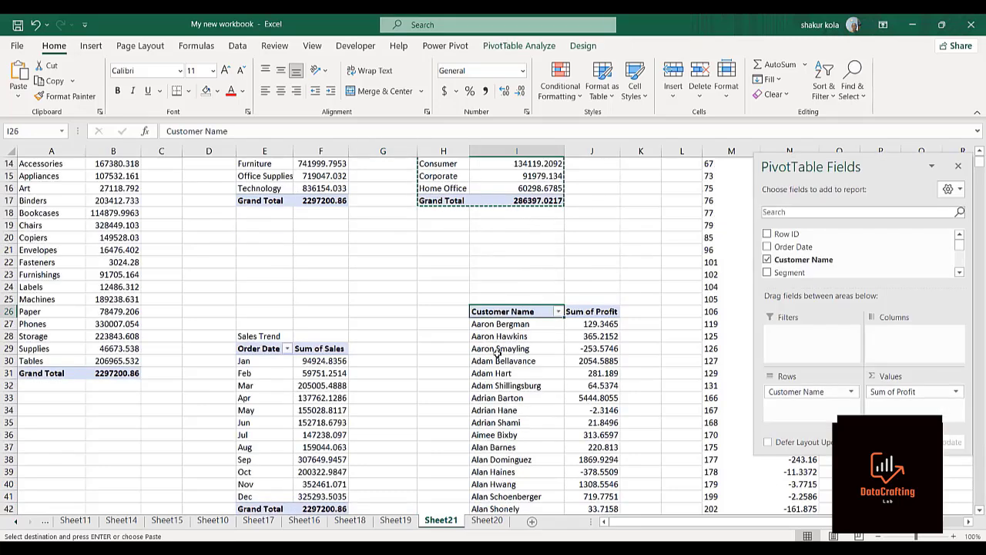
Step: Filter the Customer Name PivotTable at I26 with a Top 10 filter that keeps the top items by Sum of Profit
key("Down")
key("Down")
key("Down")
key("Down")
key("Down")
key("Down")
key("Down")
key("Down")
key("Down")
right_click(497, 354)
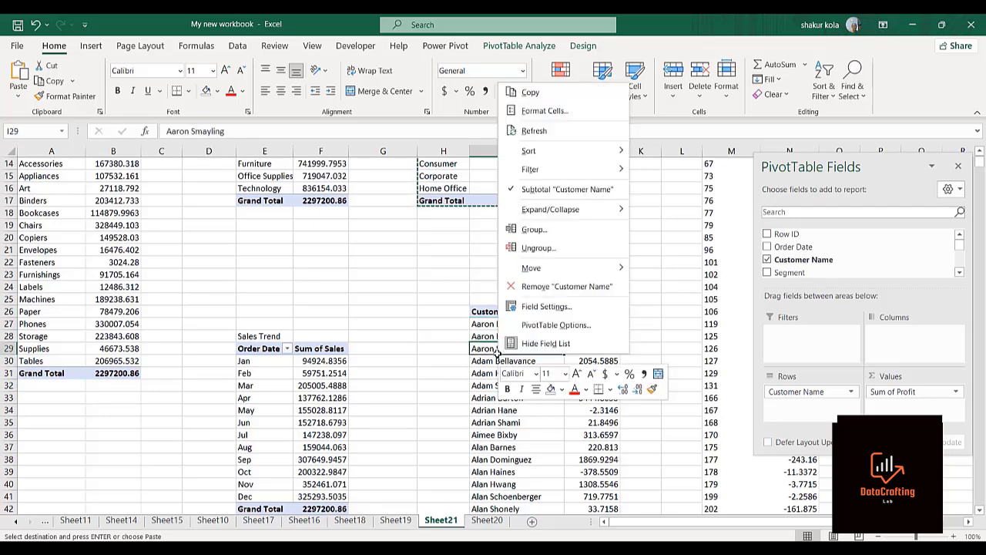
mouse_move(531, 169)
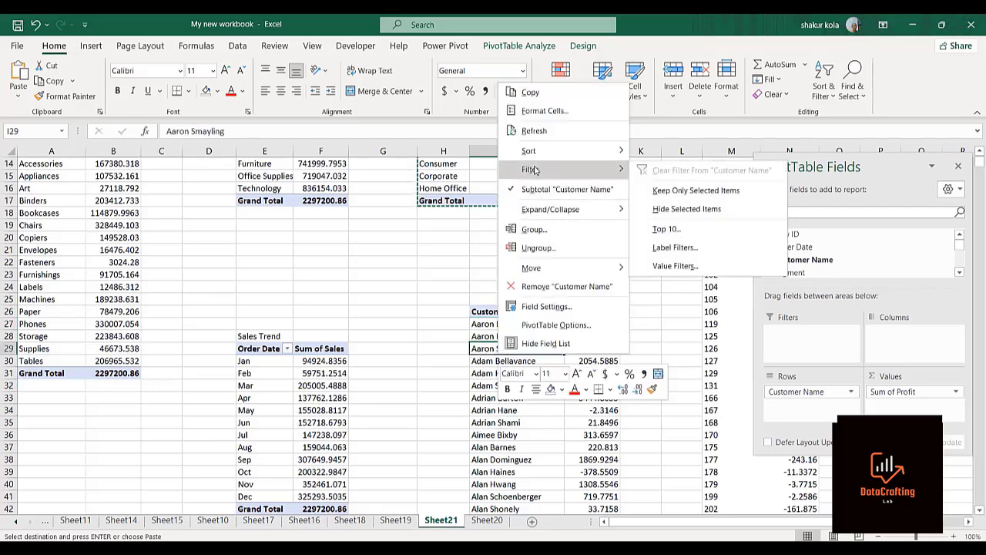
left_click(665, 229)
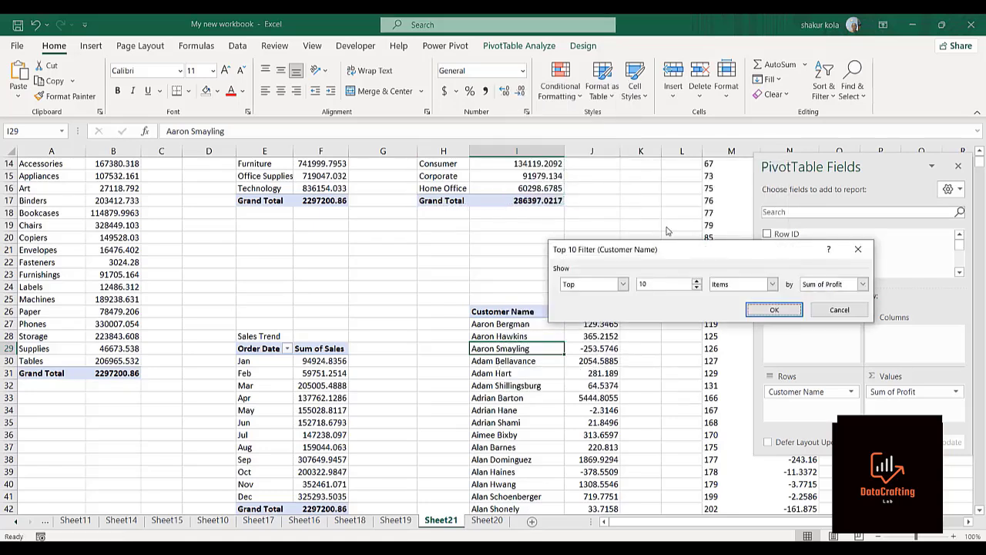
double_click(654, 284)
left_click(774, 309)
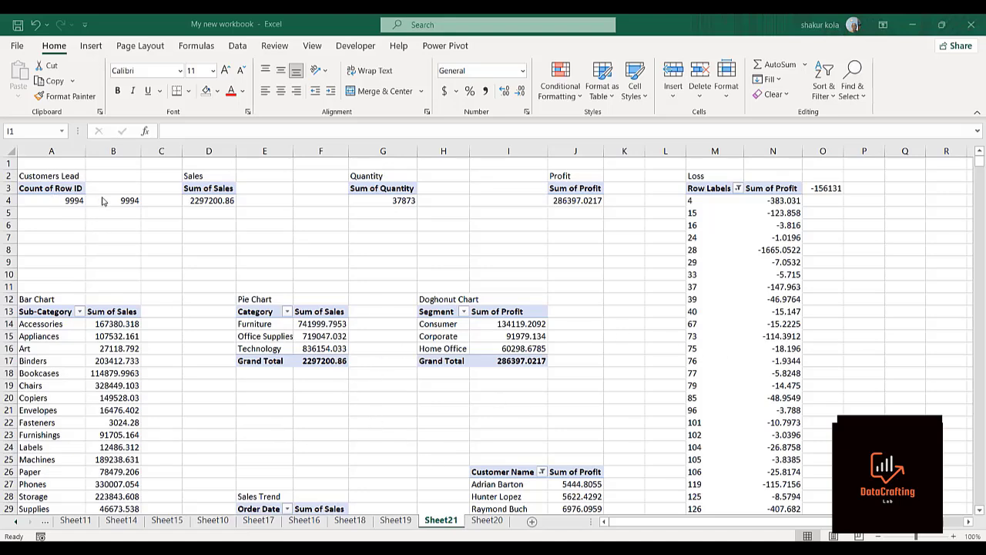
Step: Enter a formula in cell E4 that references the Sum of Sales total in D4
left_click(257, 199)
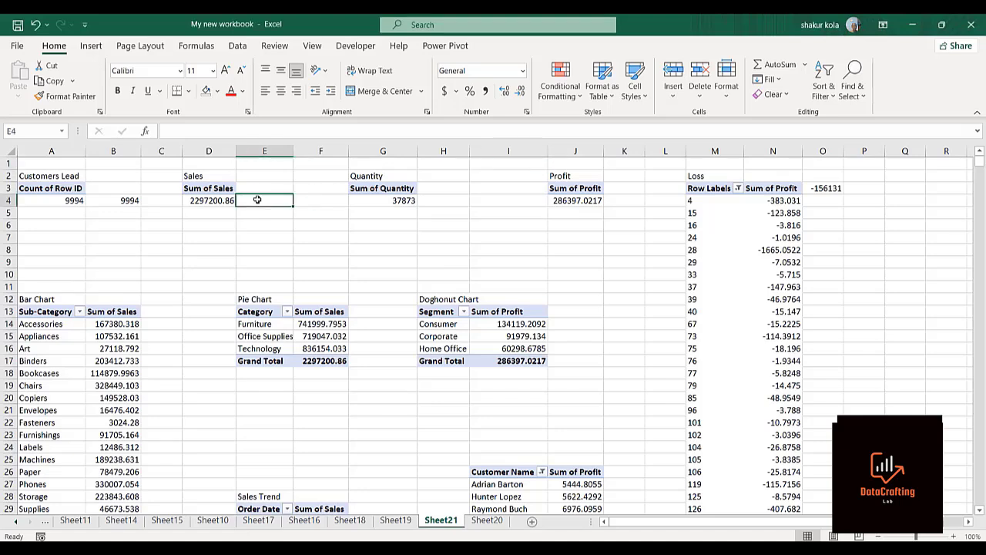
type("=")
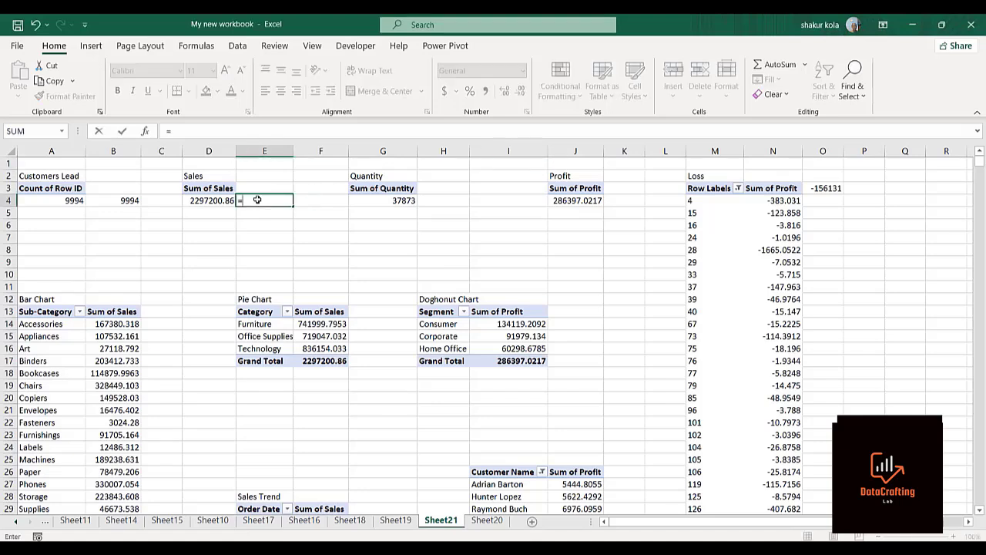
left_click(208, 200)
key("Return")
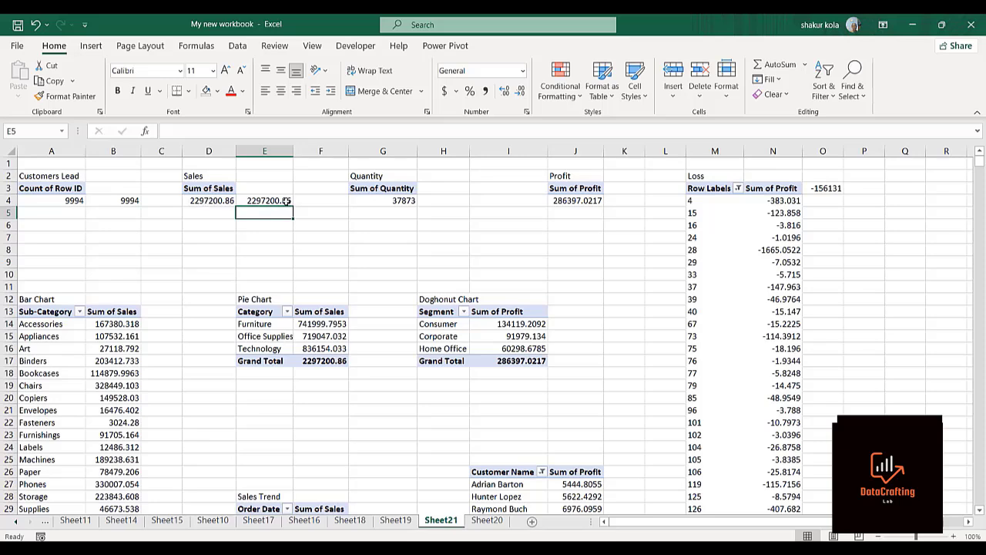
Step: Enter a formula in cell H4 that pulls the Sum of Quantity total from G4
left_click(424, 201)
type("=")
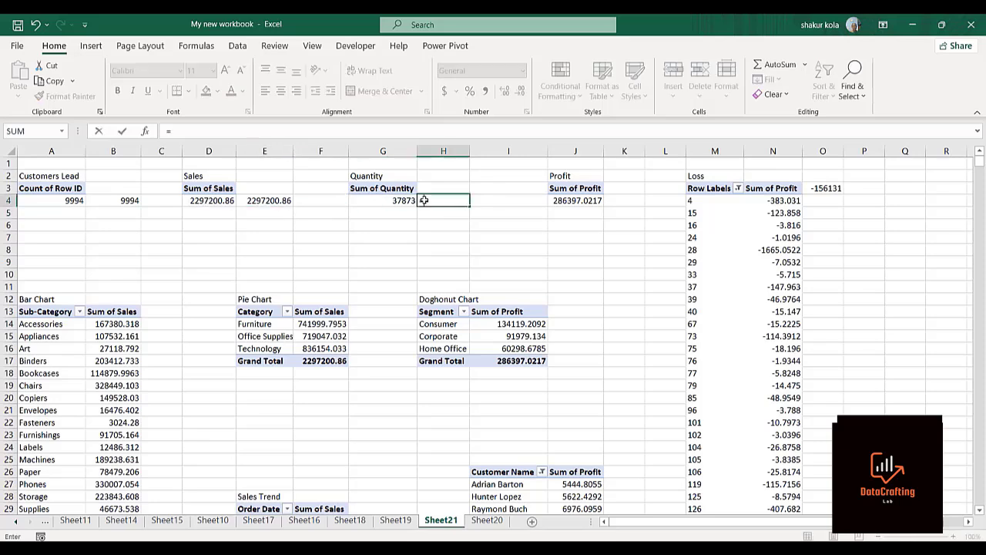
left_click(396, 201)
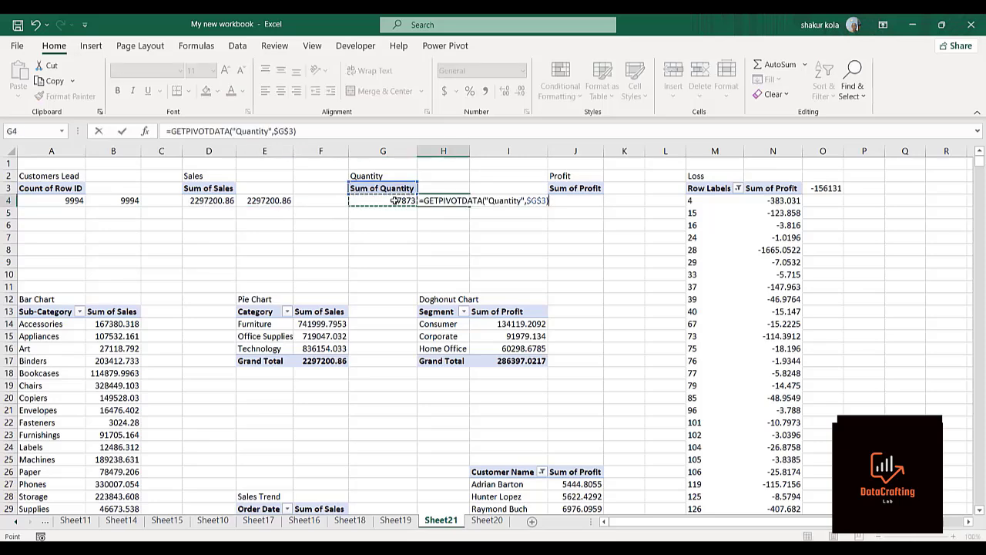
key("Return")
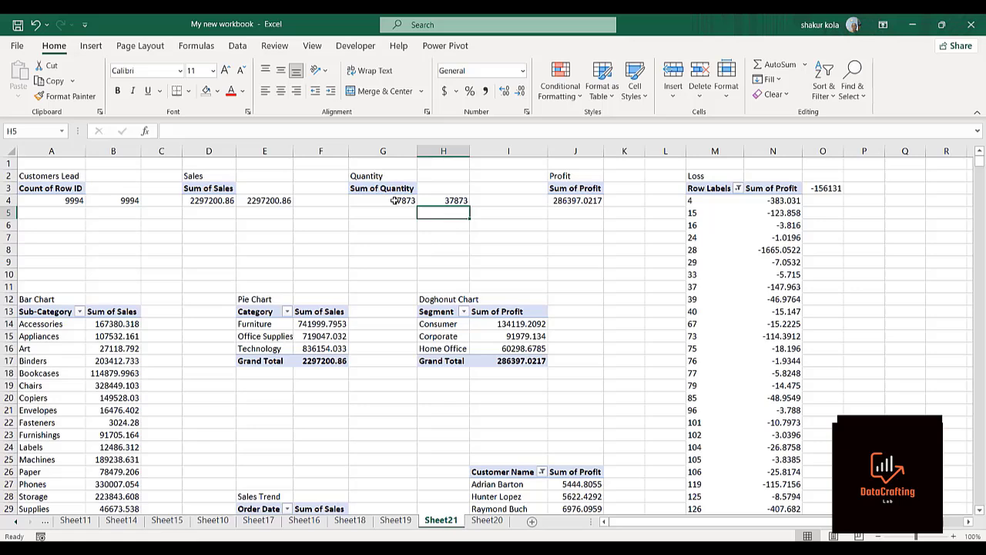
Step: Enter a formula in cell K4 that retrieves the Sum of Profit total from J4
left_click(625, 201)
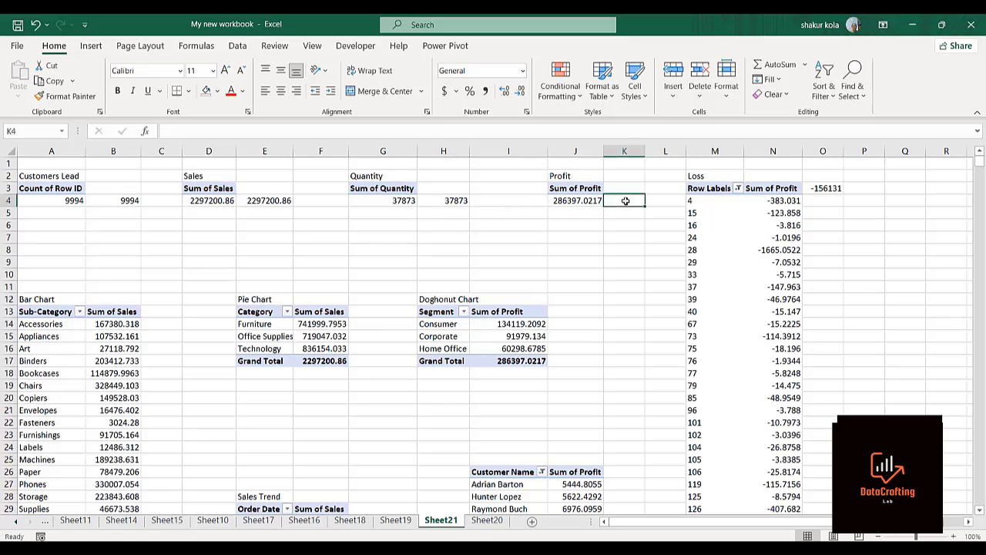
type("=")
left_click(583, 201)
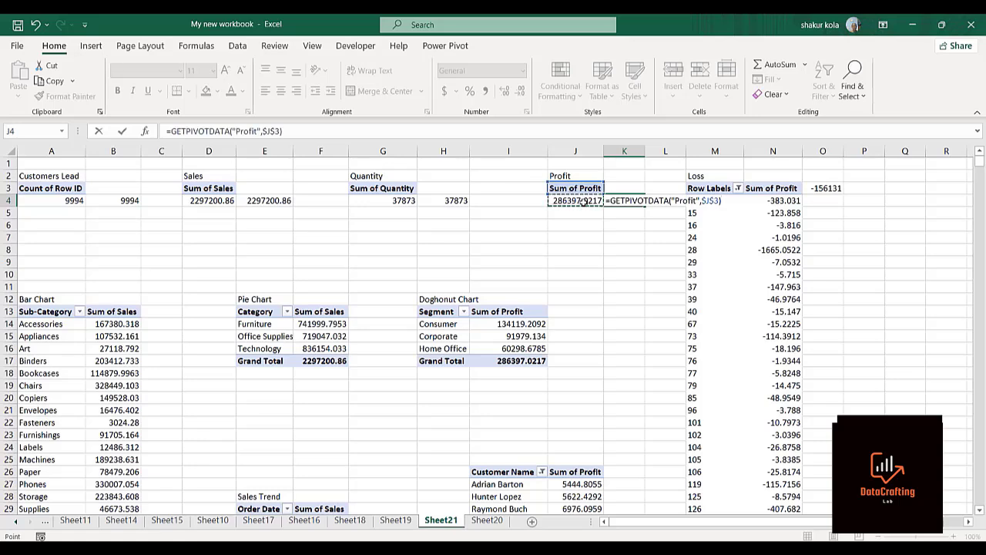
key("Return")
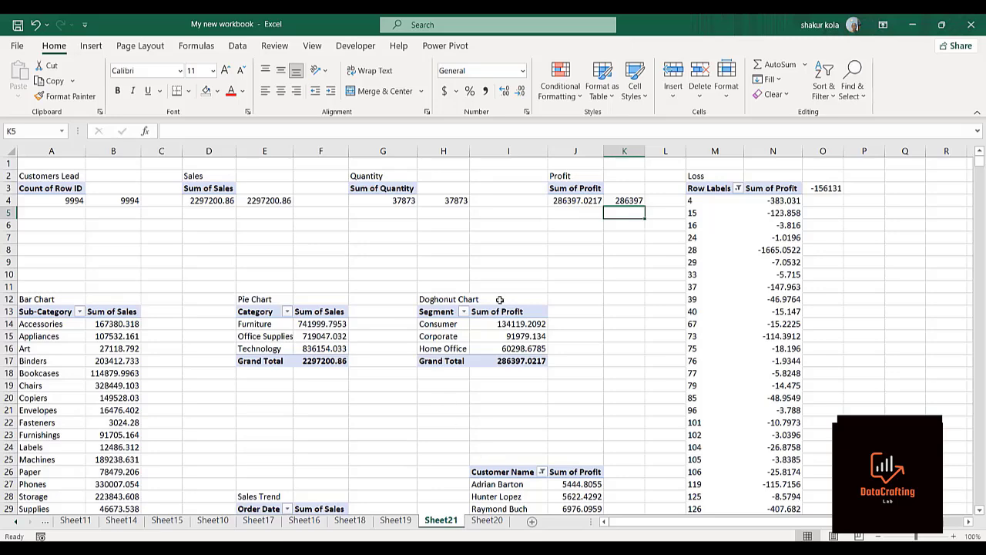
Step: Add a new worksheet after Sheet20 and merge and center cells A1:W2 on it as a header band
key("ctrl+Page_Down")
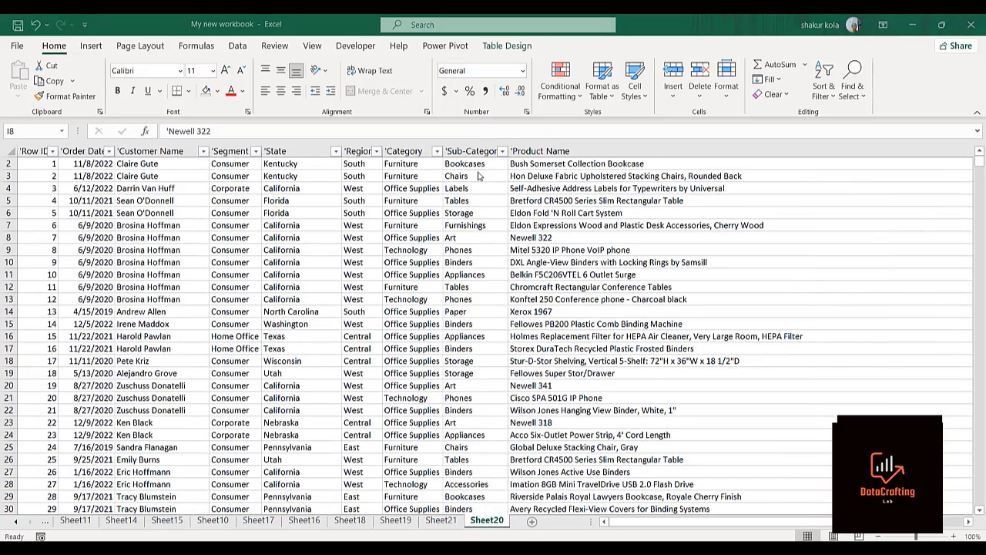
left_click(531, 524)
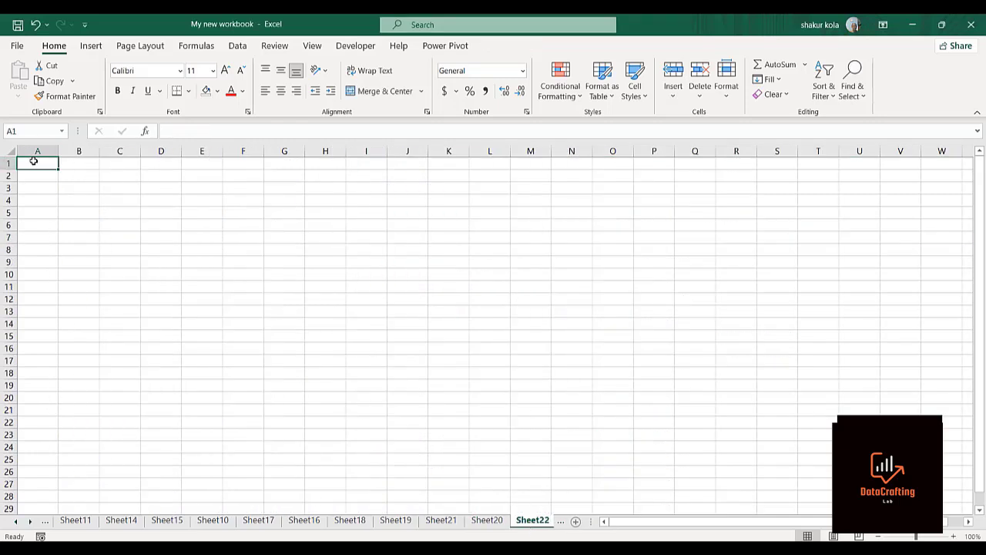
left_click_drag(34, 160, 33, 174)
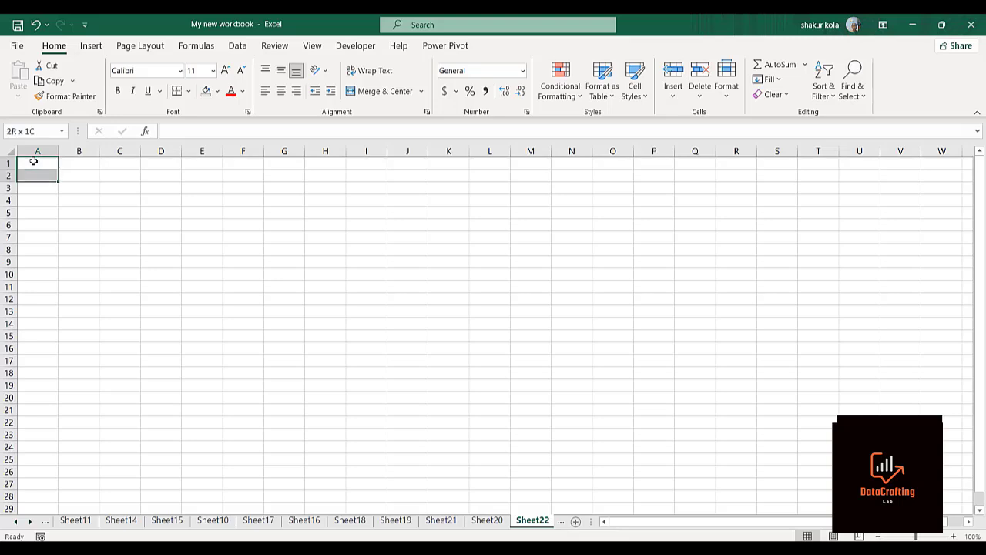
key("shift+Right")
key("shift+Right")
key("shift+Right")
key("shift+Right")
key("shift+Right")
key("shift+Right")
key("shift+Right")
key("shift+Right")
key("shift+Right")
key("shift+Right")
key("shift+Right")
key("shift+Right")
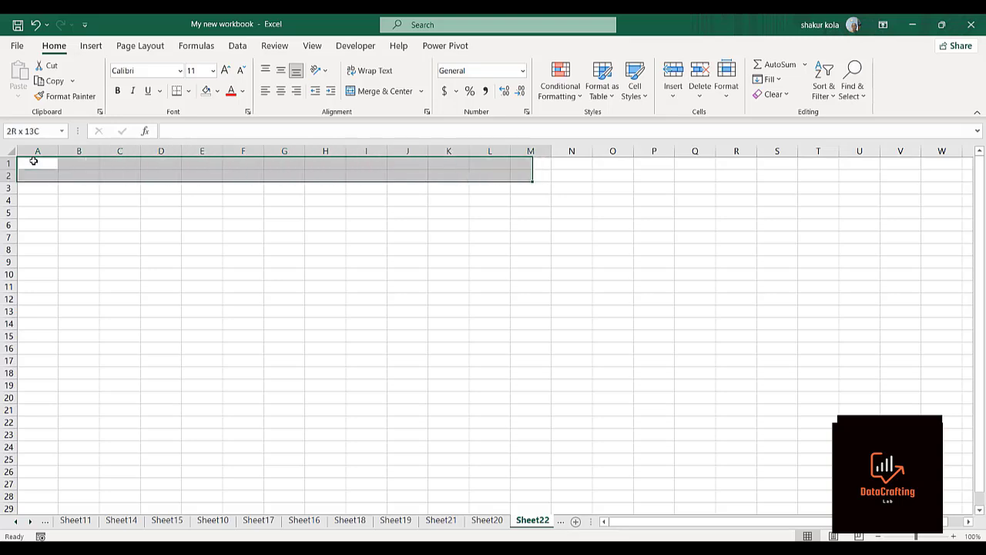
key("shift+Right")
key("shift+Right")
key("shift+Right")
key("shift+Right")
key("shift+Right")
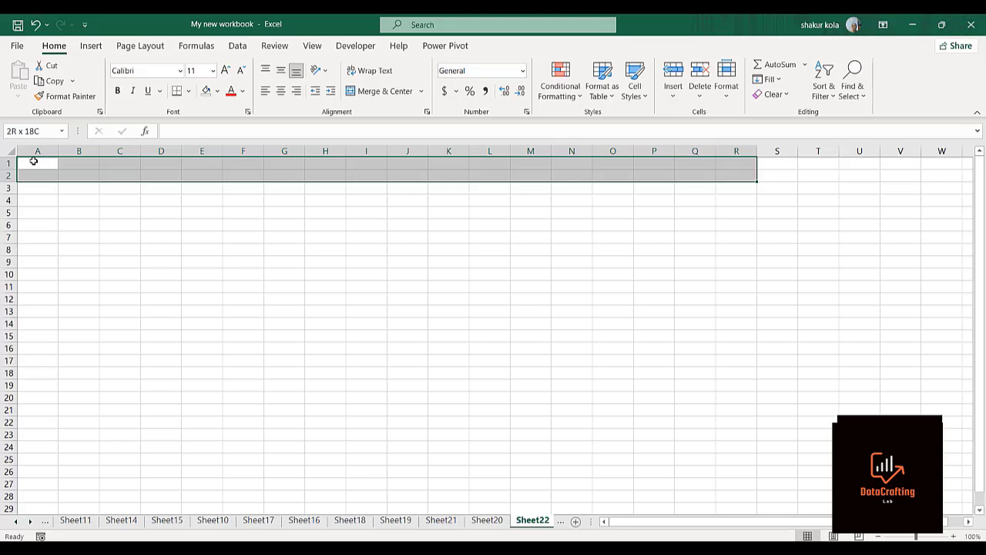
key("shift+Right")
key("shift+Right")
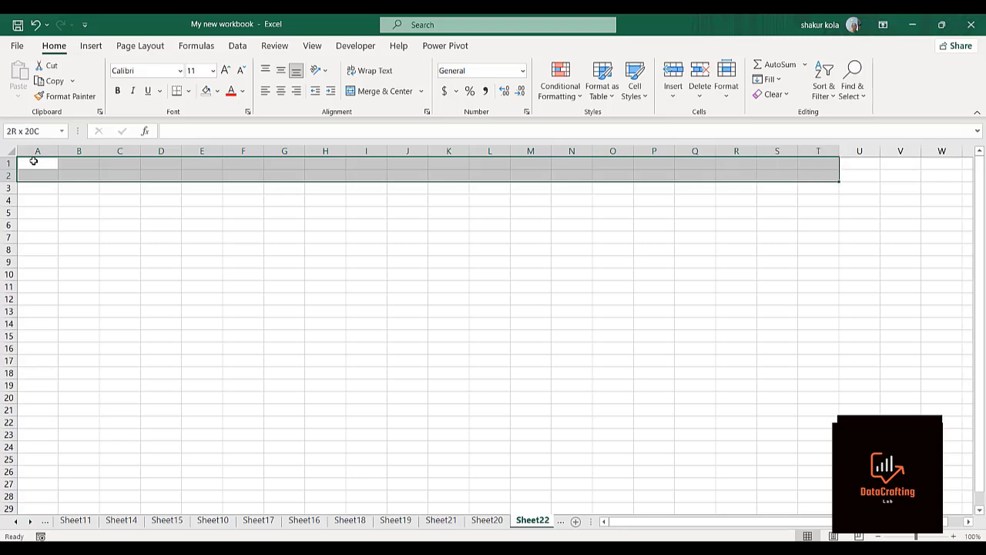
key("shift+Right")
key("shift+Right")
key("shift+Right")
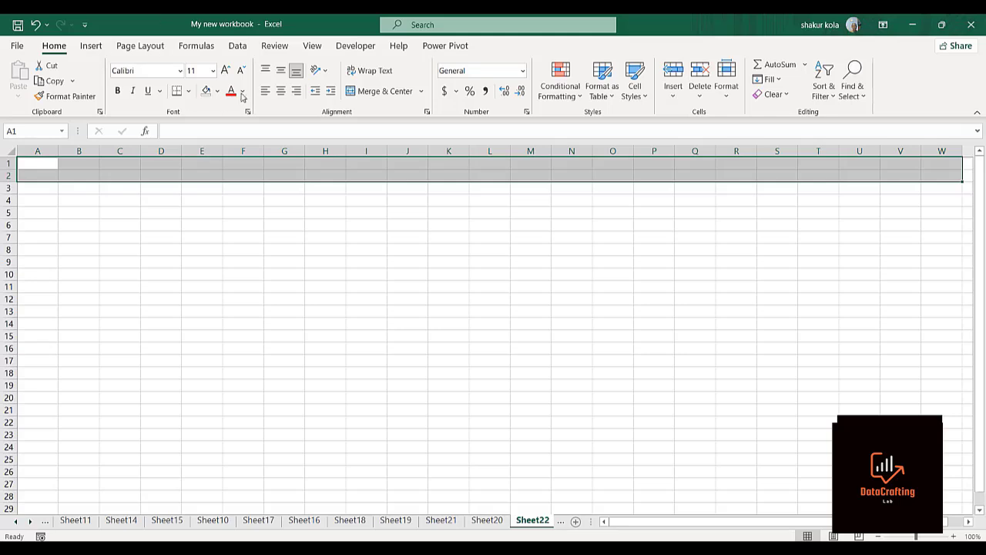
key("alt+Tab")
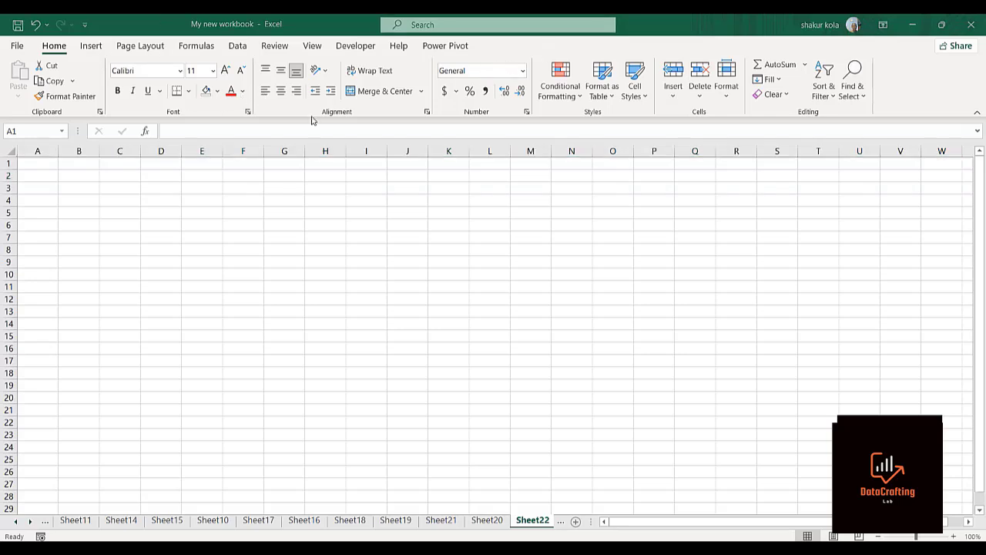
key("alt+Tab")
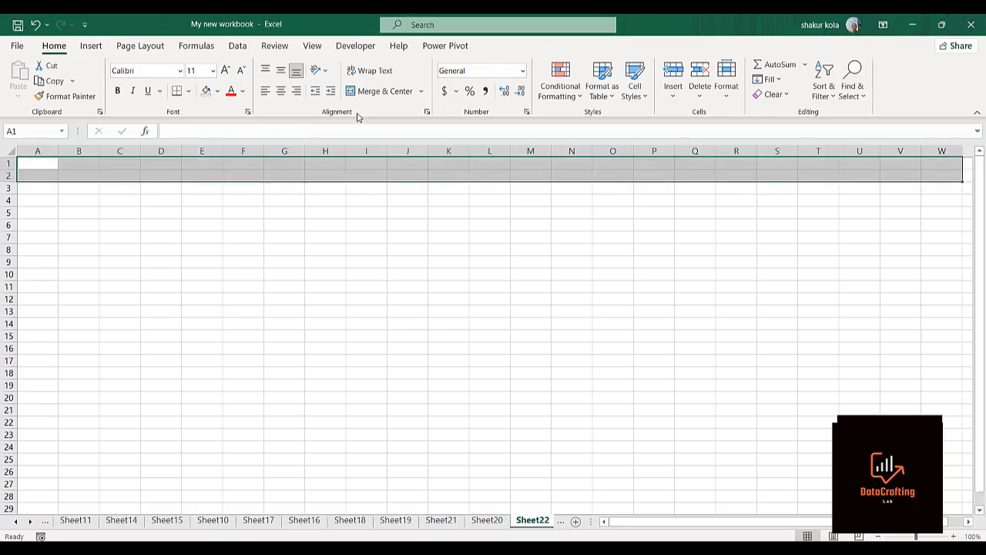
left_click(385, 91)
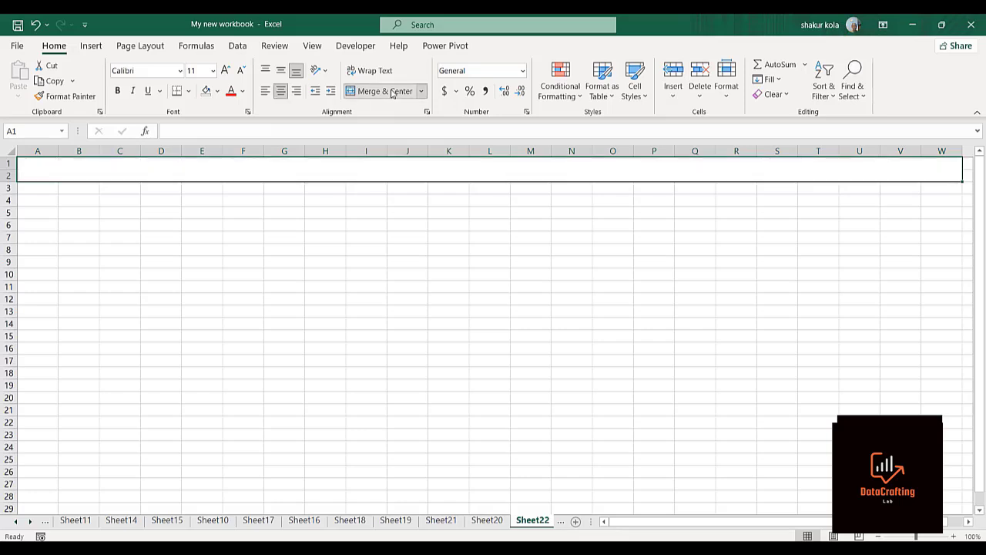
Step: Fill the merged header A1:W2 with a horizontal two-color gradient from dark green at its upper edge to light green, using the first variant
right_click(213, 166)
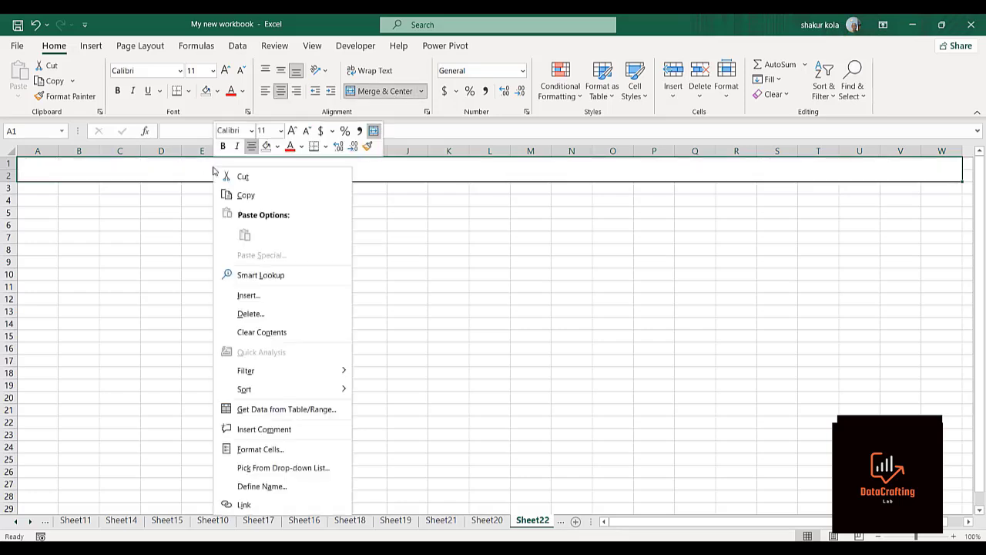
left_click(159, 171)
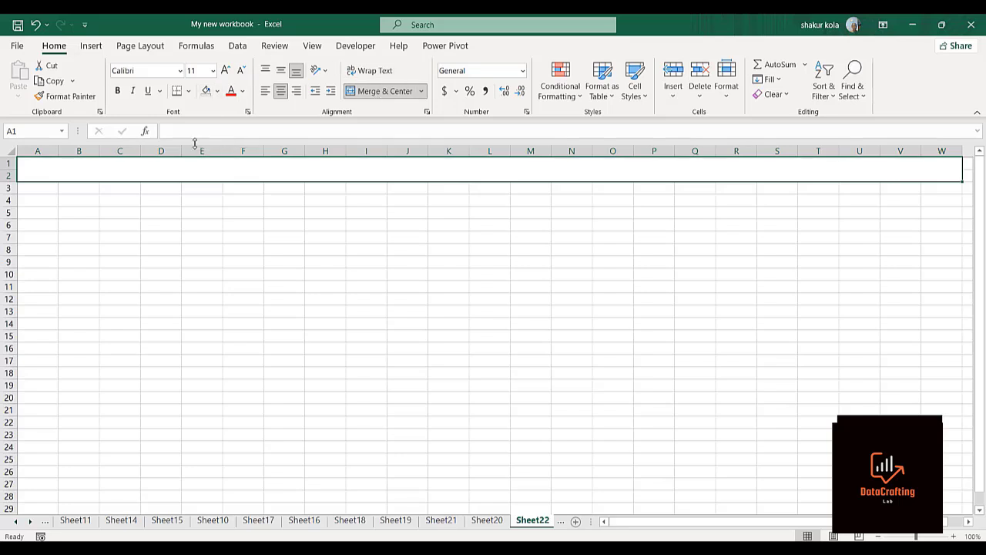
key("ctrl+1")
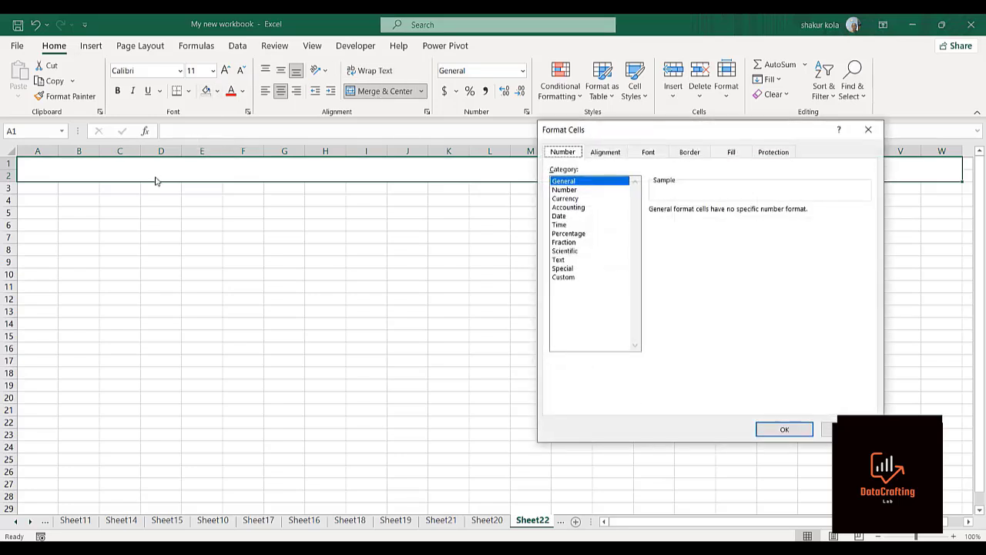
left_click(731, 152)
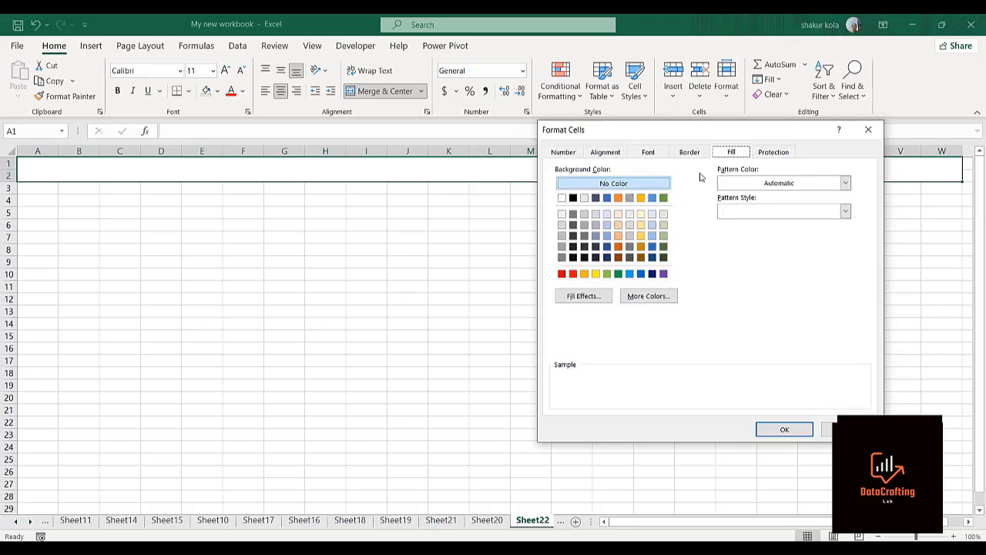
left_click(589, 297)
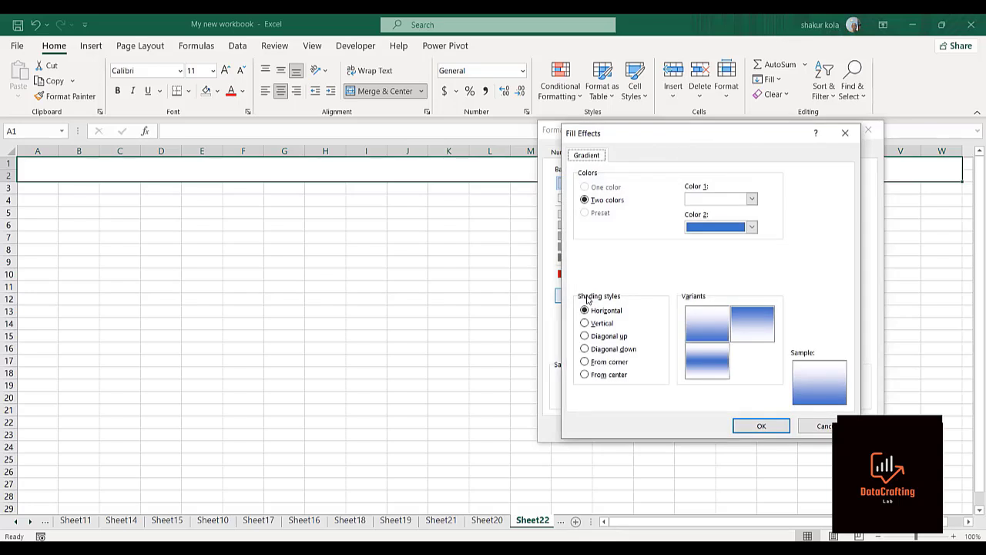
left_click(752, 199)
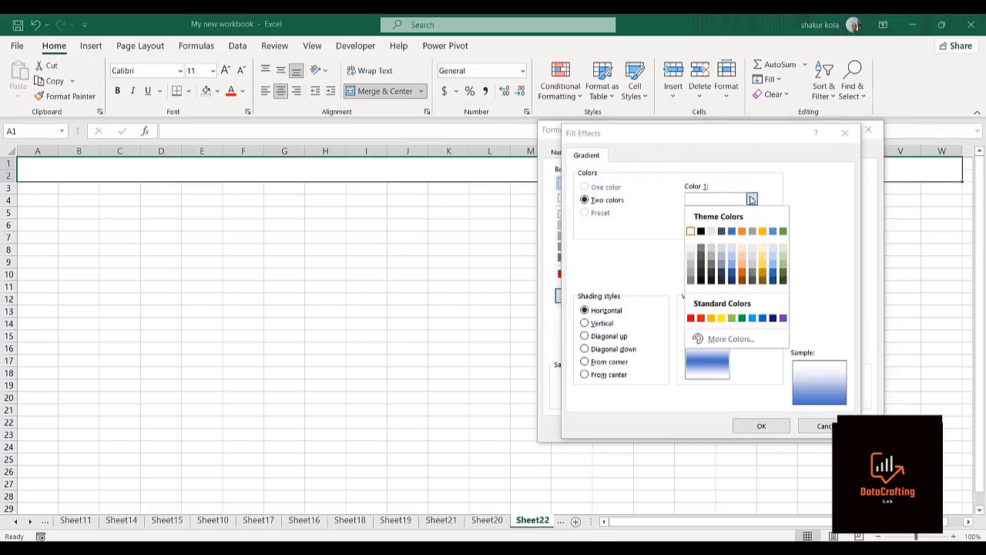
left_click(782, 275)
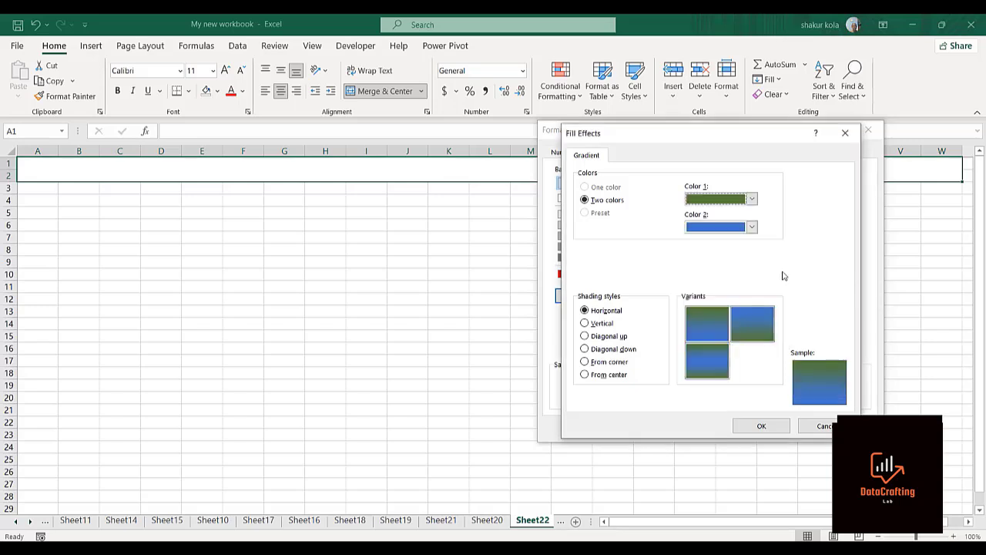
left_click(753, 229)
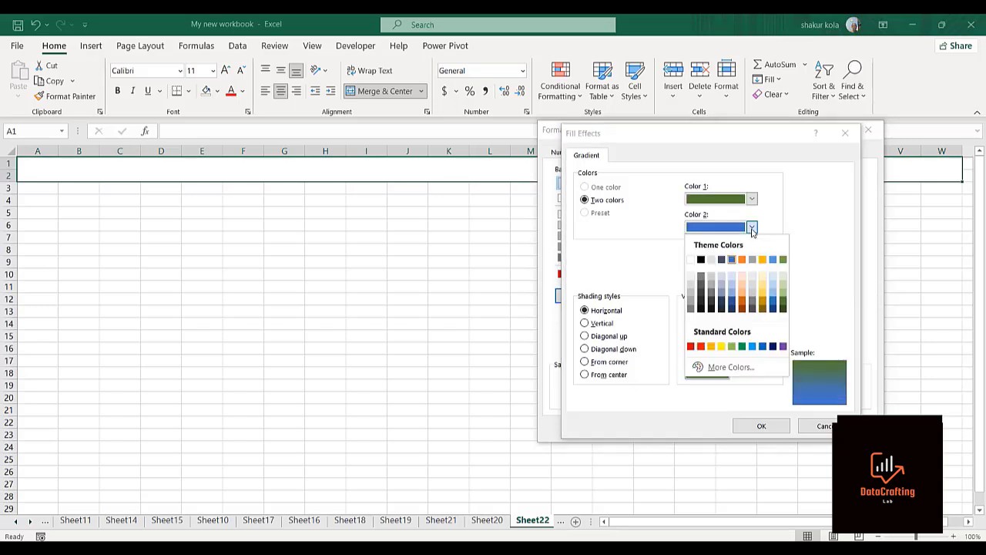
left_click(783, 296)
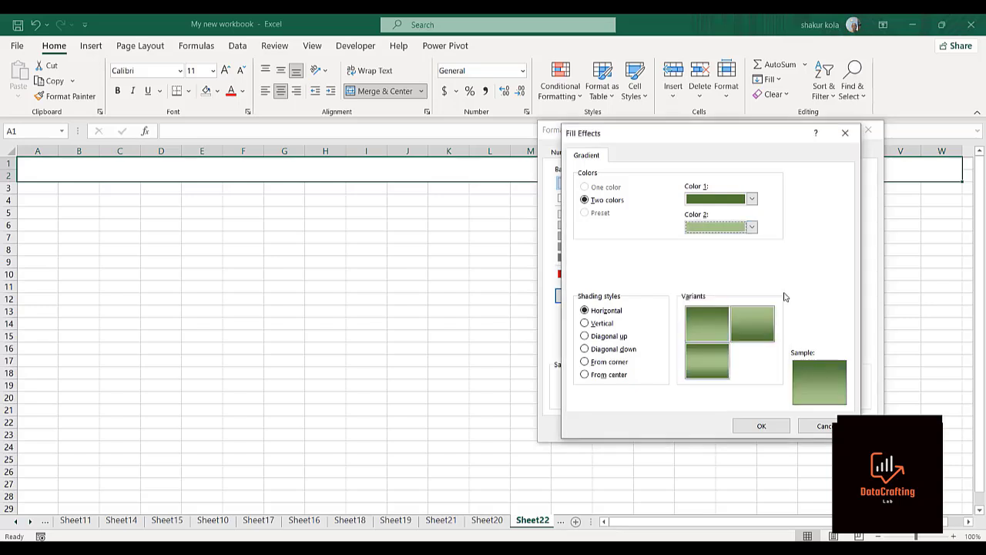
left_click(710, 316)
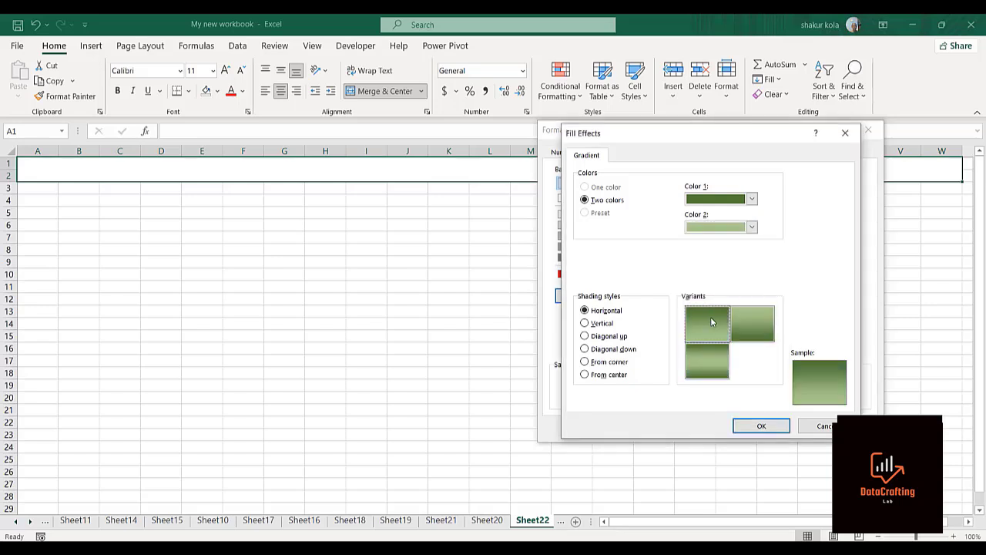
left_click(758, 427)
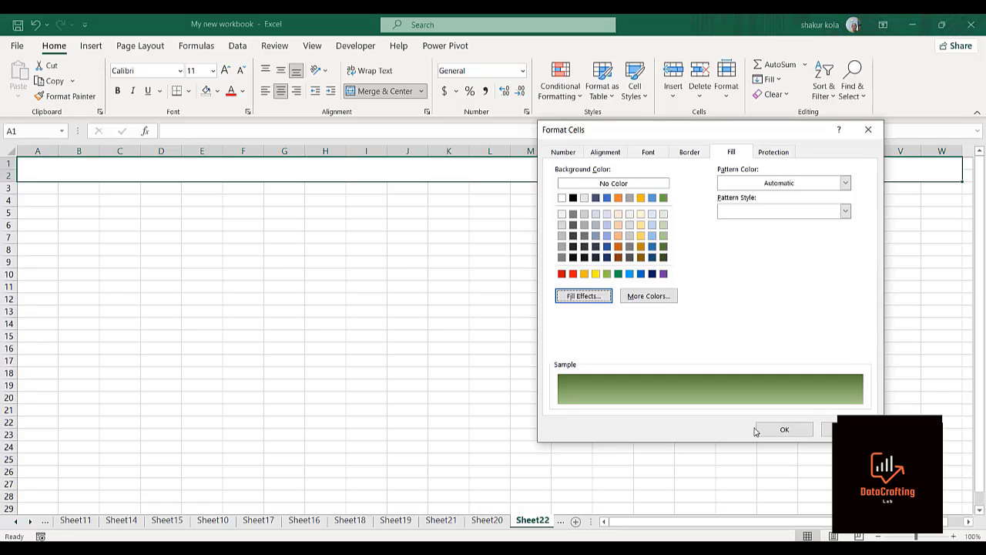
left_click(780, 432)
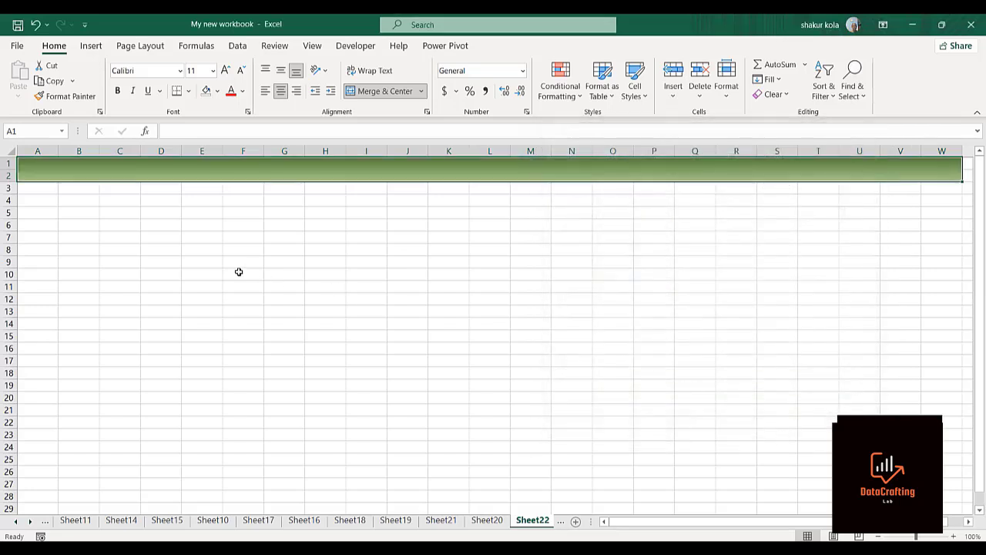
Step: Fill cells A3:W3 with a horizontal two-color gradient using the same light green for both colors, first variant
left_click(239, 272)
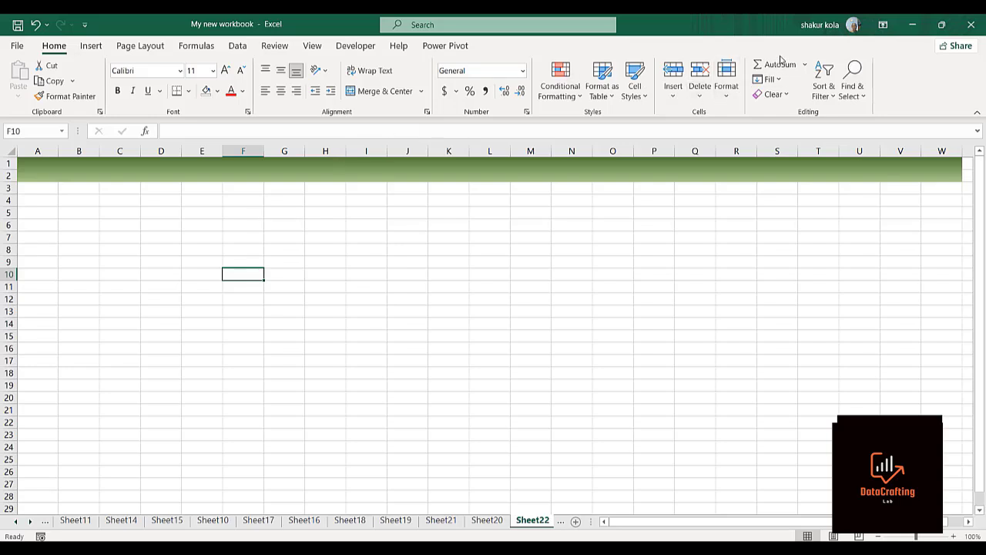
left_click(38, 188)
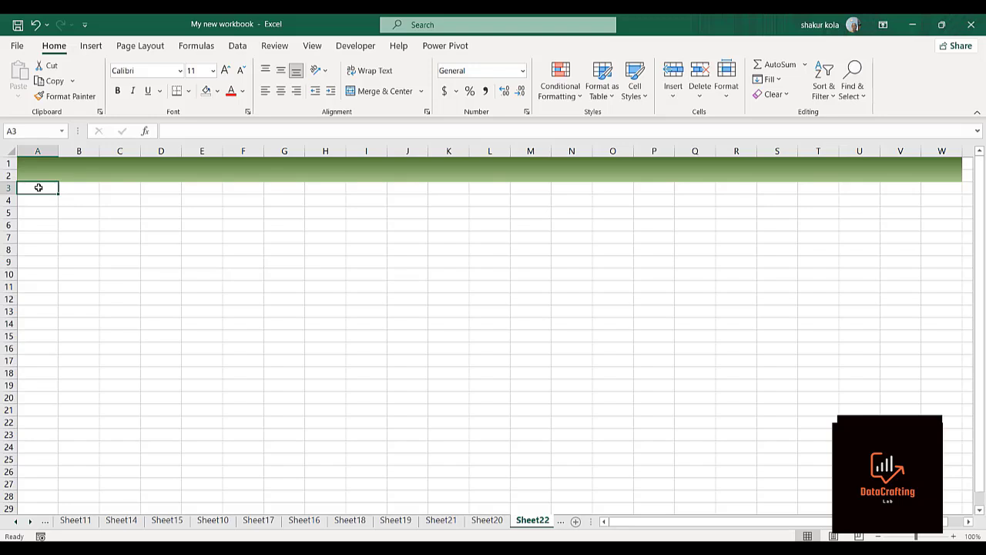
key("shift+Right")
key("shift+Right")
key("shift+Right")
key("shift+Right")
key("shift+Right")
key("shift+Right")
key("shift+Right")
key("shift+Right")
key("shift+Right")
key("shift+Right")
key("shift+Right")
key("shift+Right")
key("shift+Right")
key("shift+Right")
key("shift+Right")
key("shift+Right")
key("shift+Right")
key("shift+Right")
key("shift+Right")
key("shift+Right")
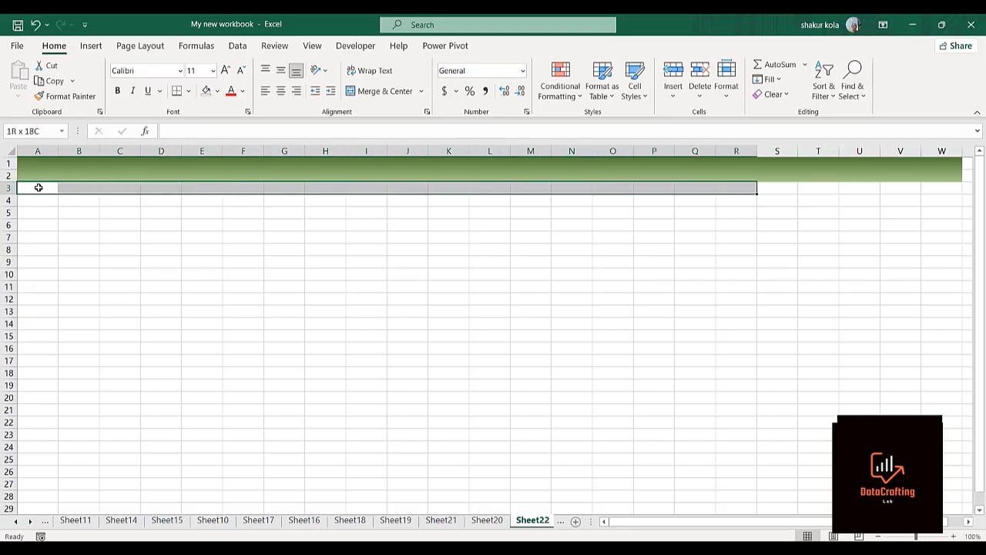
key("shift+Right")
key("shift+Right")
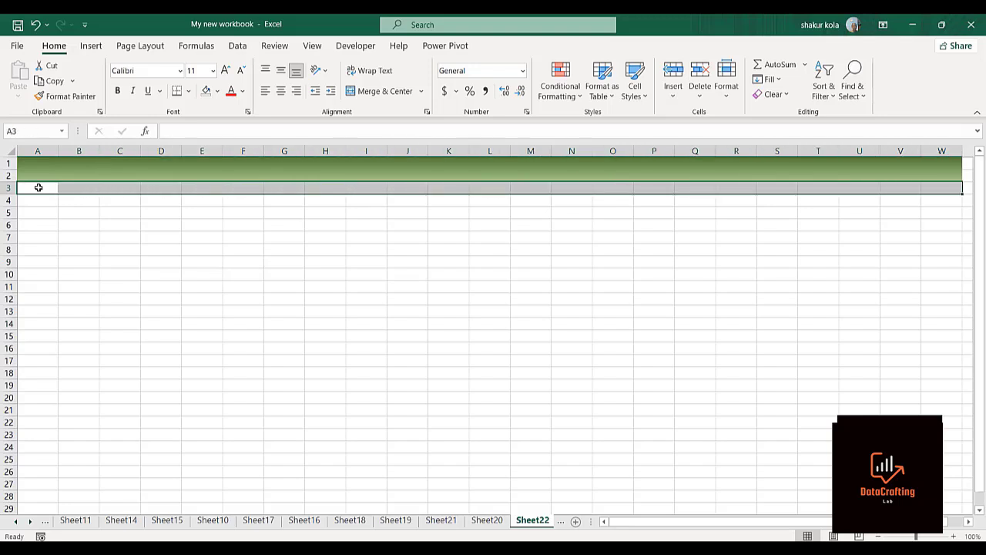
key("ctrl+1")
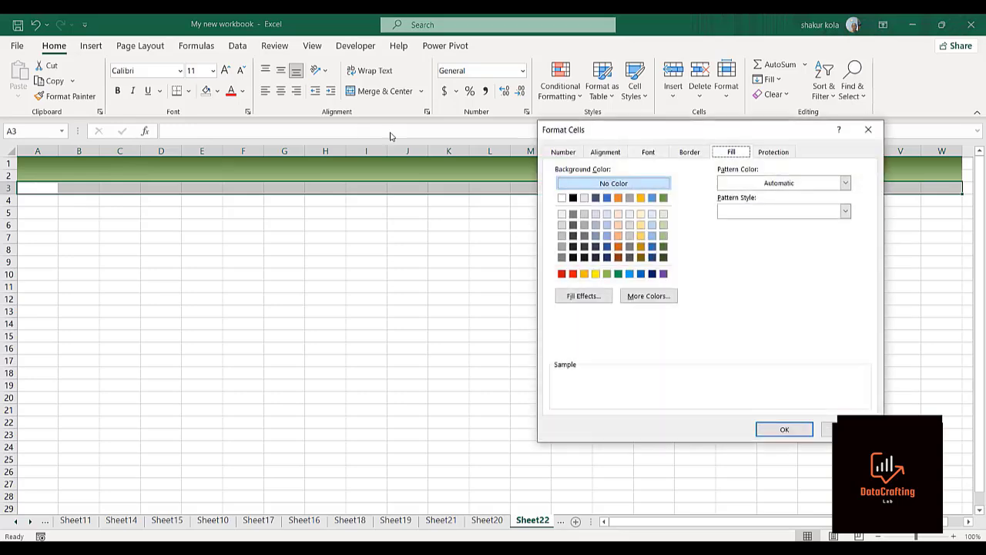
left_click(571, 297)
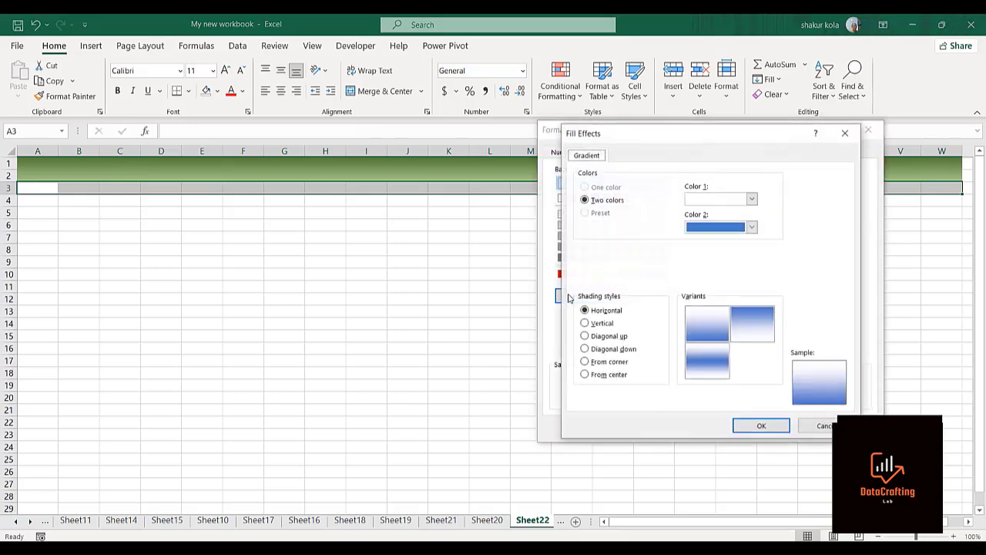
left_click(752, 199)
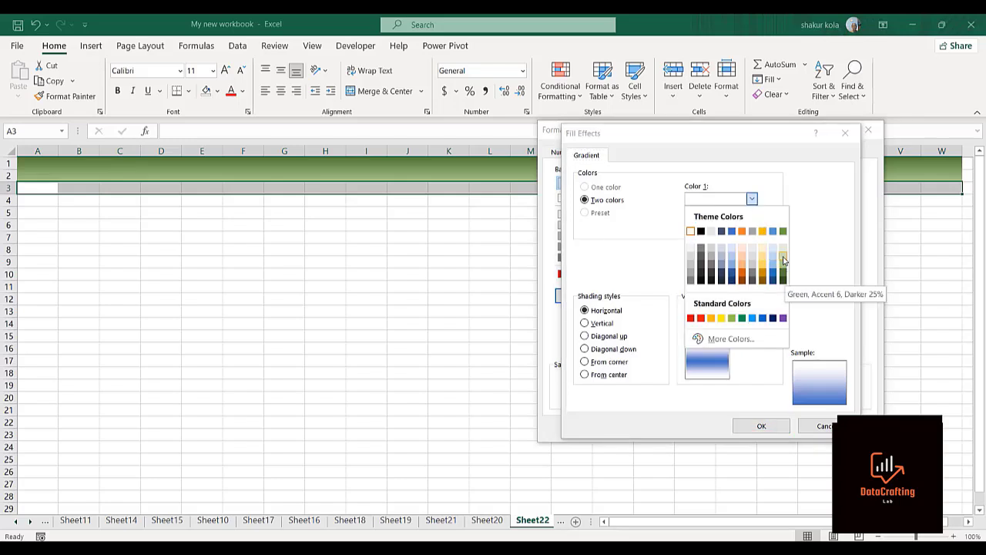
left_click(783, 259)
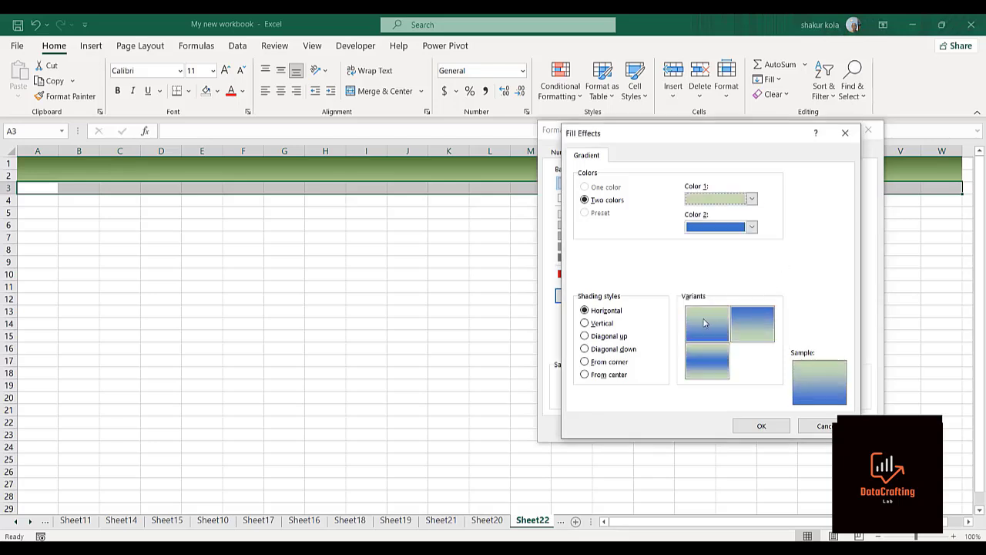
left_click(753, 228)
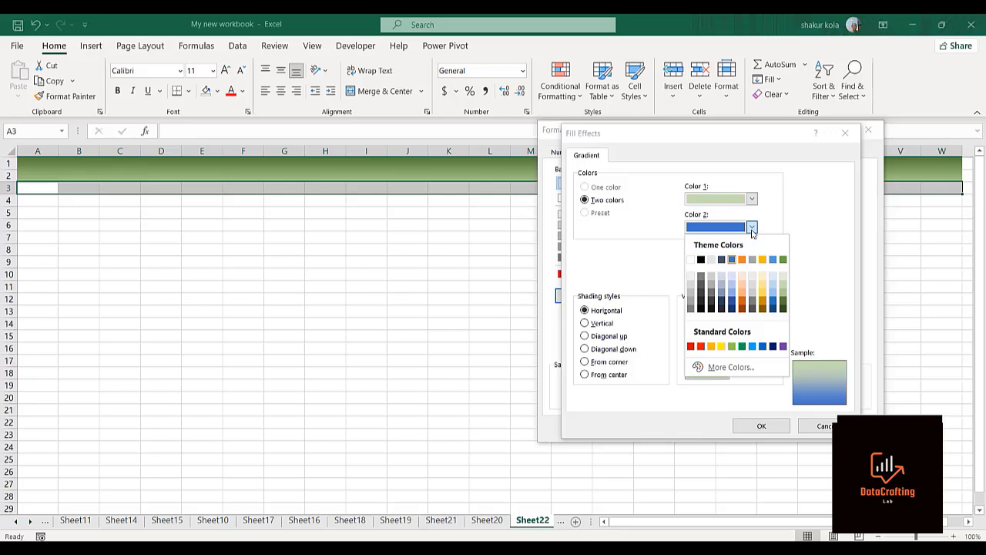
left_click(783, 288)
left_click(708, 330)
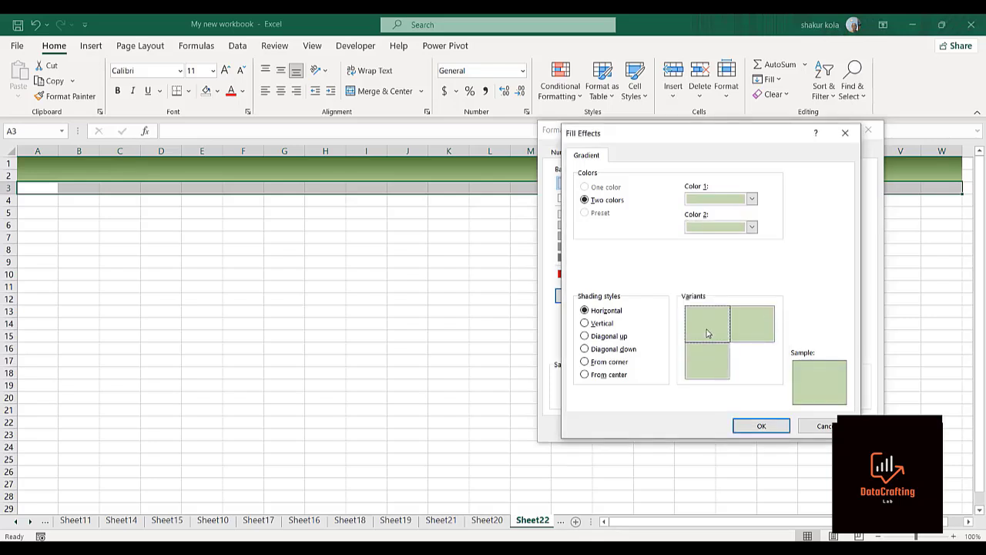
left_click(755, 426)
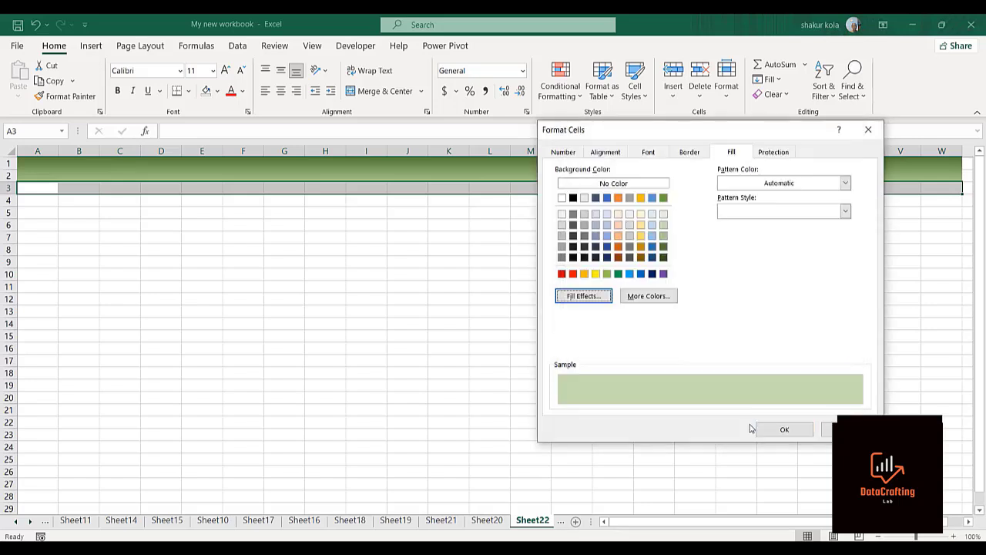
left_click(783, 430)
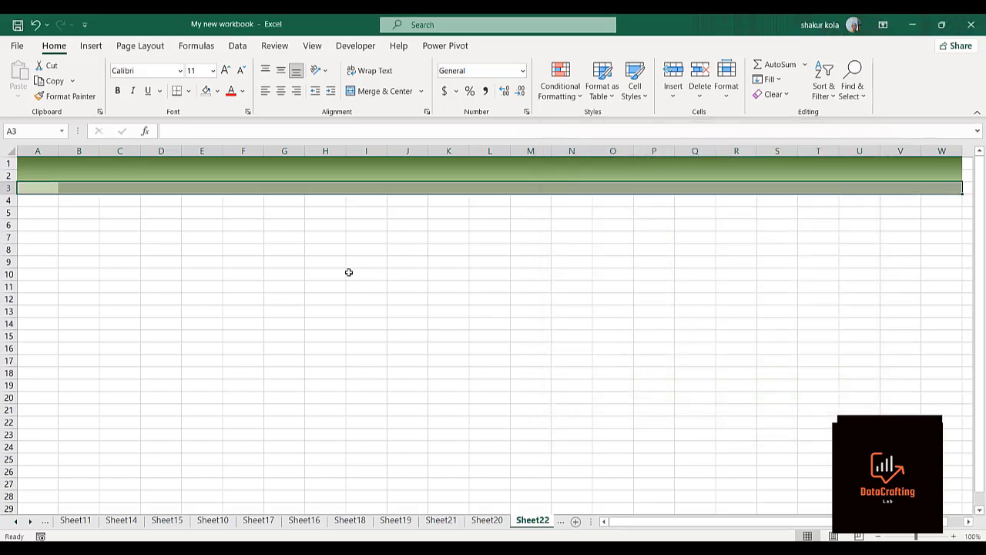
left_click(348, 273)
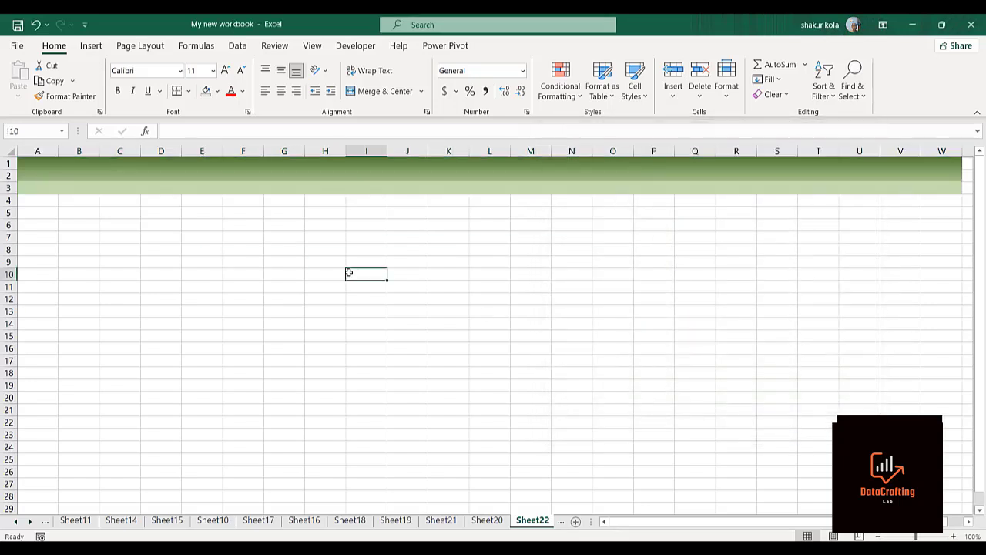
Step: Fill cells A4:W4 with a horizontal two-color gradient from light green at the upper edge to white, using the first variant
left_click(27, 200)
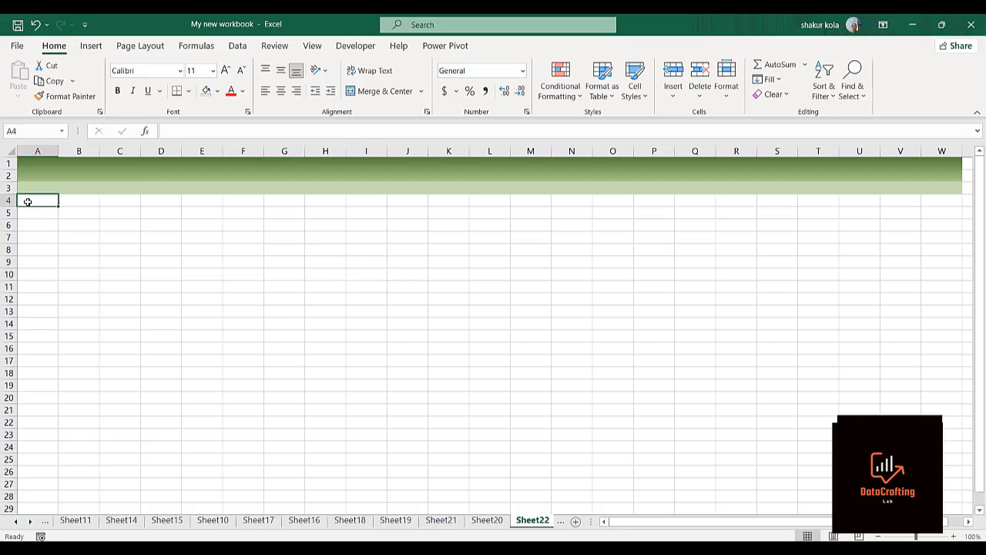
key("shift+Right")
key("shift+Right")
key("shift+Right")
key("shift+Right")
key("shift+Right")
key("shift+Right")
key("shift+Right")
key("shift+Right")
key("shift+Right")
key("shift+Right")
key("shift+Right")
key("shift+Right")
key("shift+Right")
key("shift+Right")
key("shift+Right")
key("shift+Right")
key("shift+Right")
key("shift+Right")
key("shift+Right")
key("shift+Right")
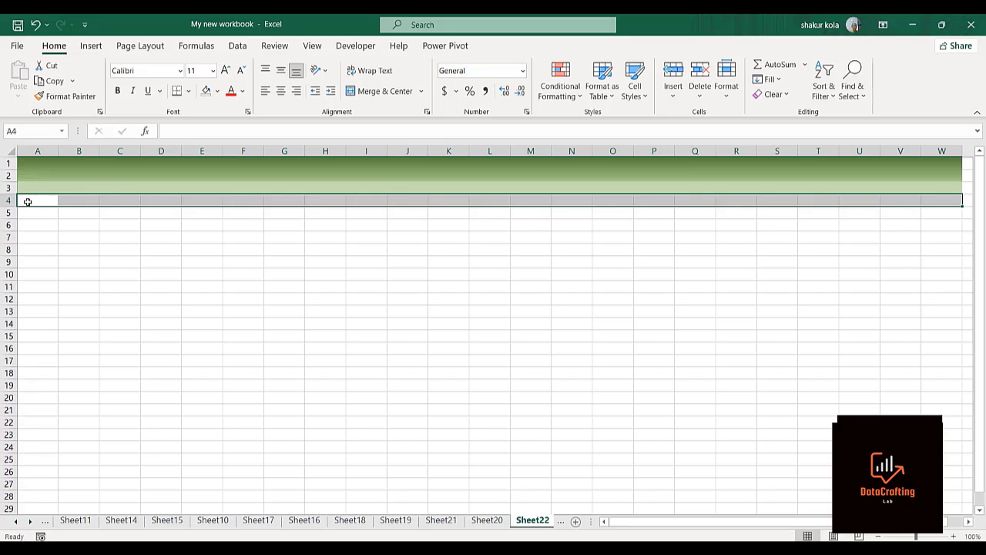
key("ctrl+1")
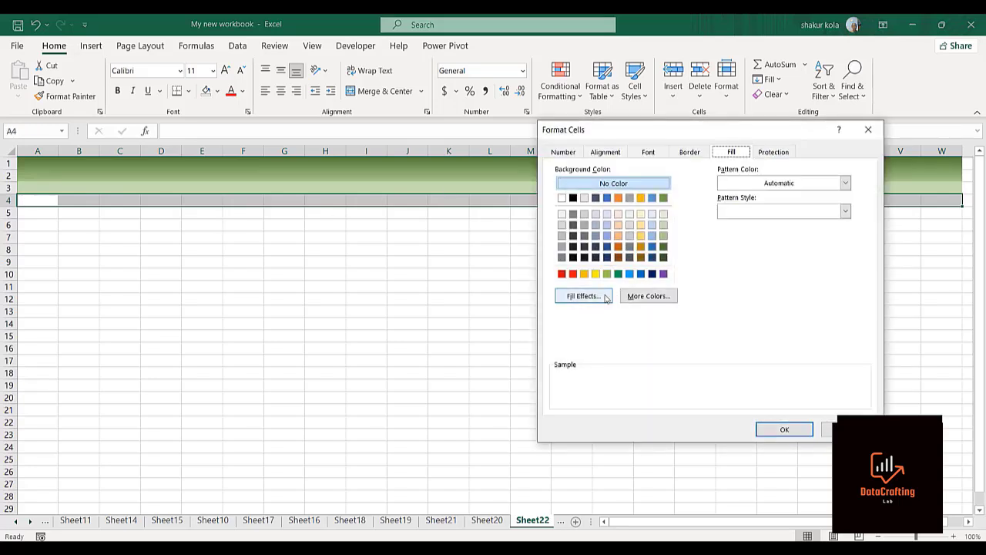
left_click(584, 296)
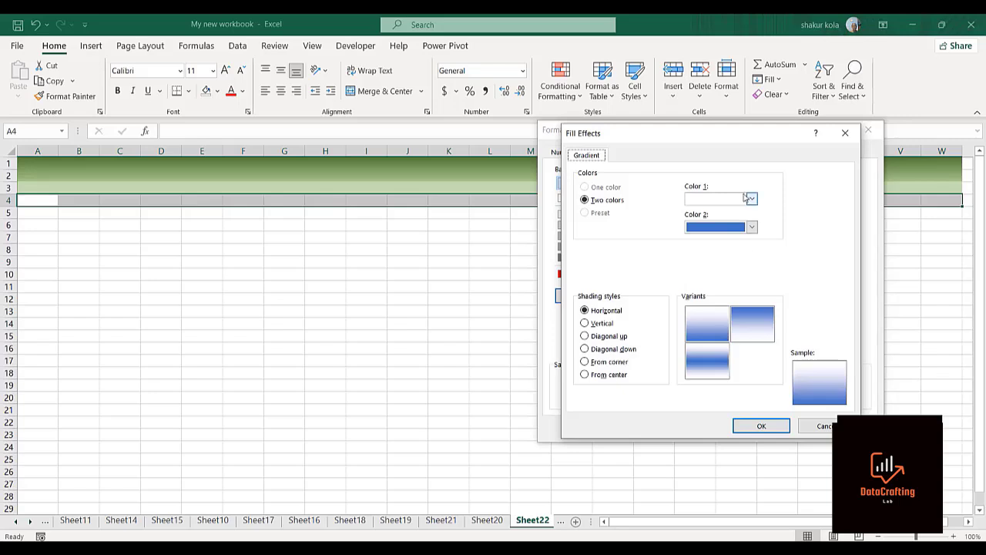
left_click(751, 199)
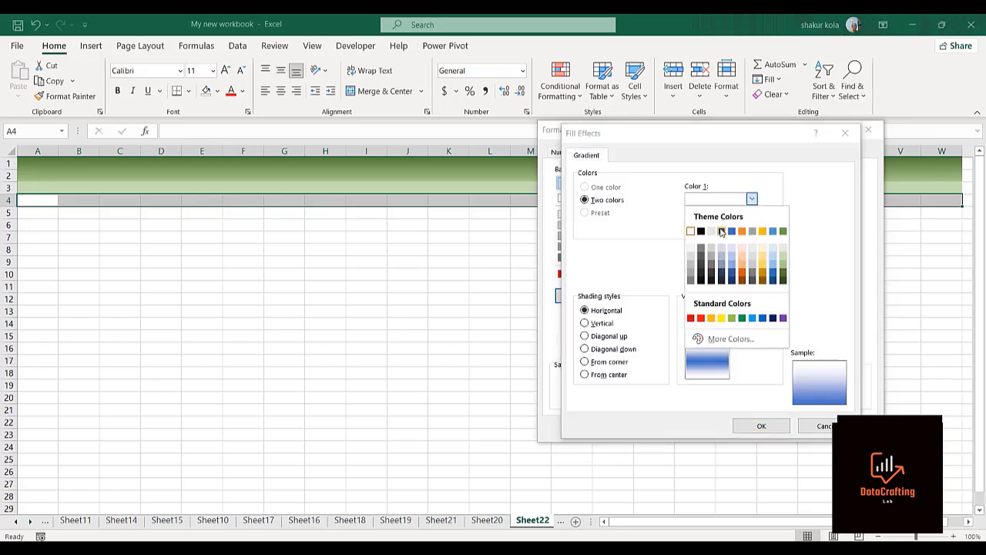
left_click(782, 261)
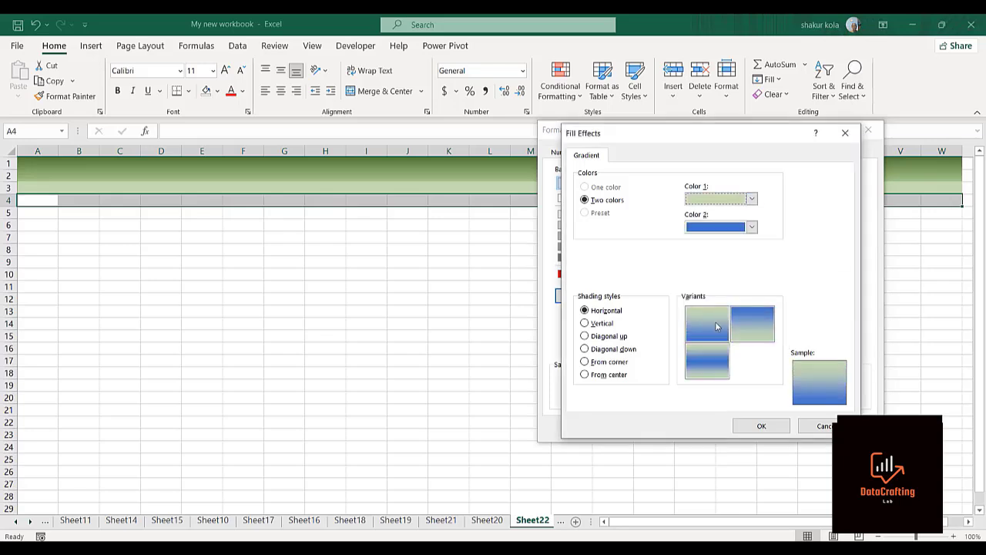
left_click(752, 228)
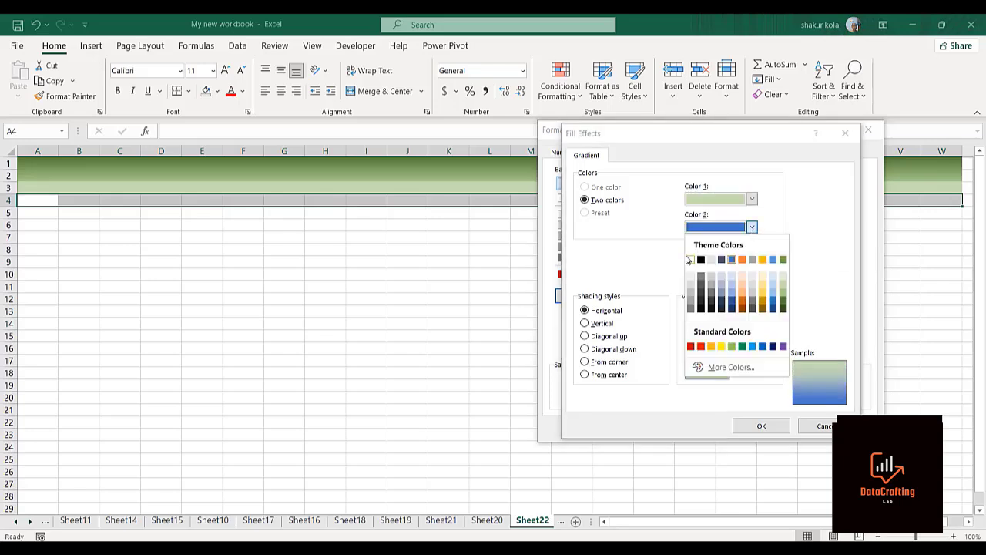
left_click(691, 261)
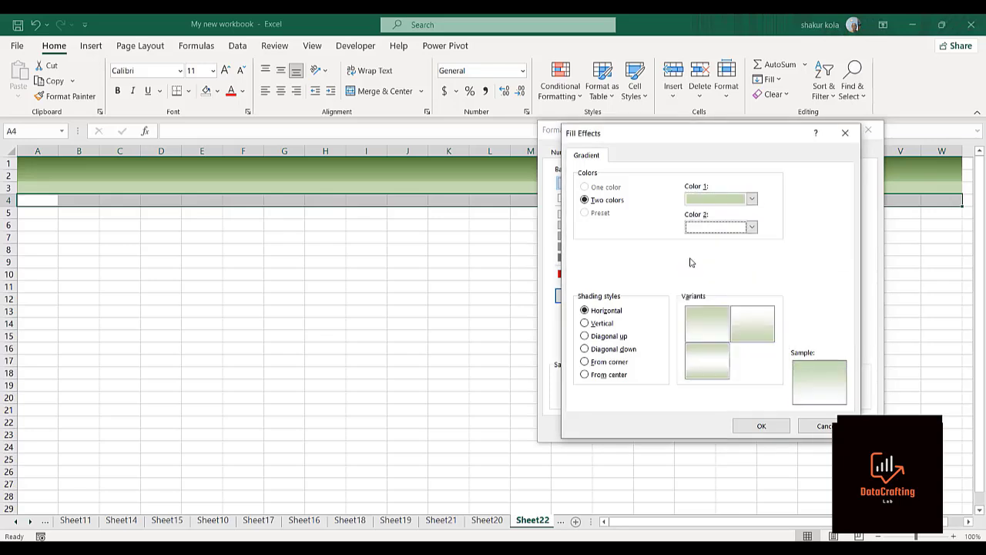
left_click(702, 329)
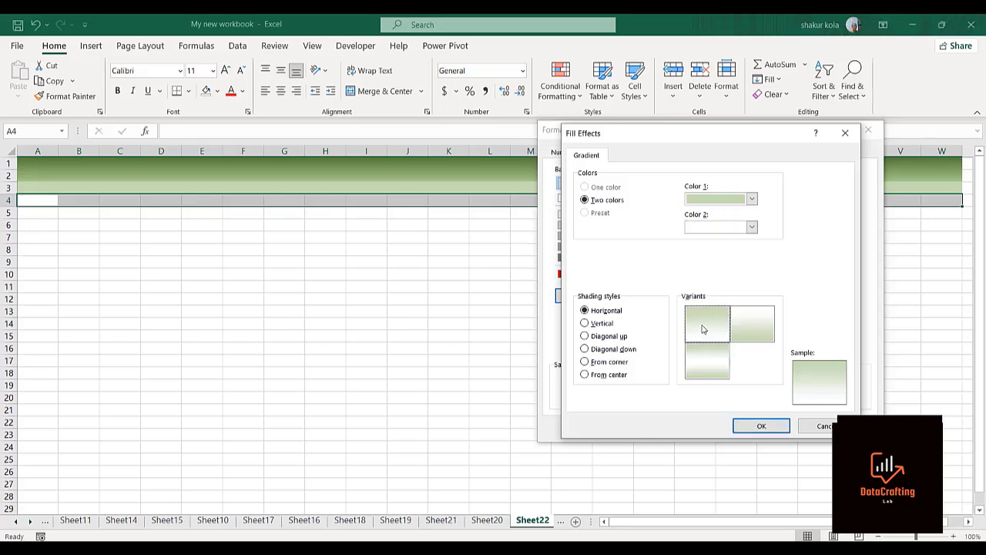
left_click(758, 429)
left_click(761, 431)
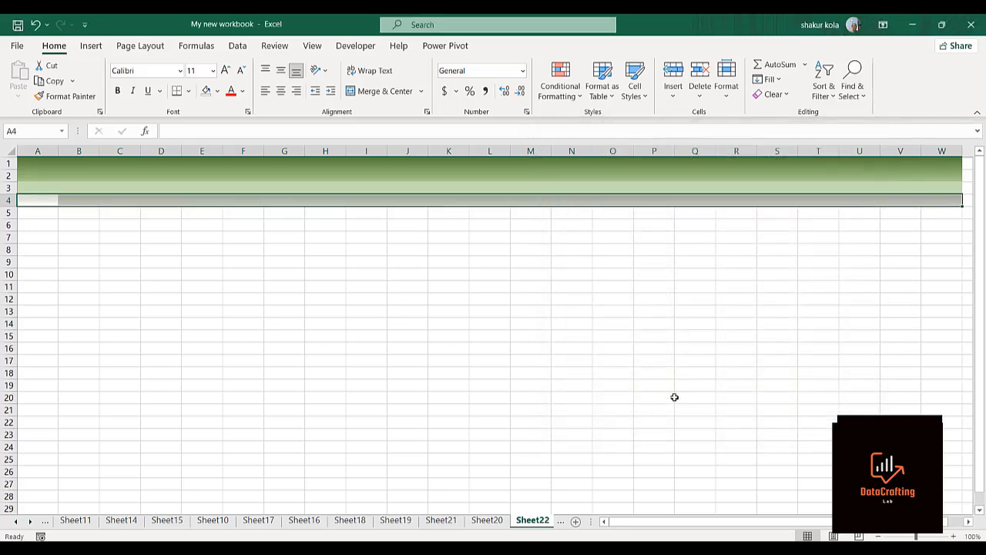
left_click(316, 304)
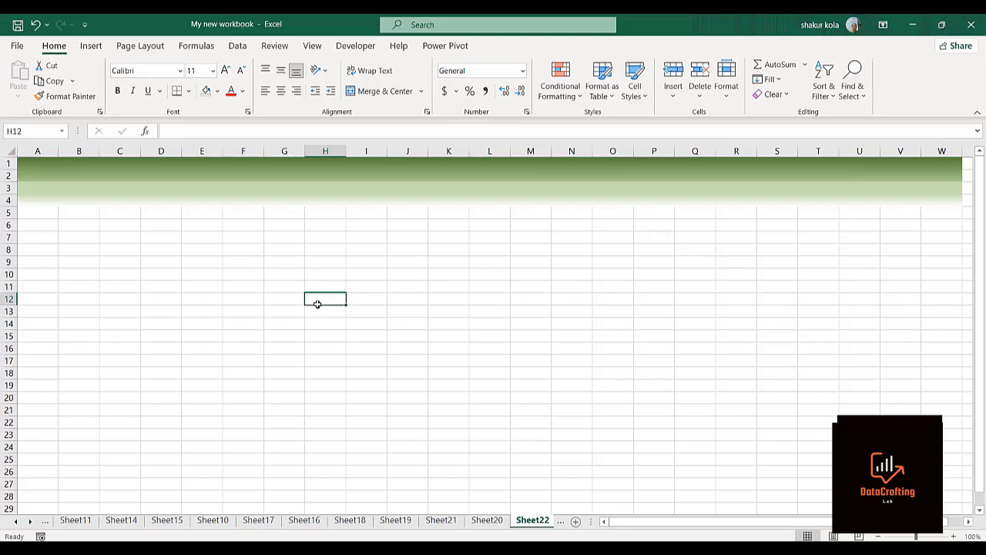
Step: Merge and center cells A5:W10 as one block beneath the green gradient rows
left_click(41, 215)
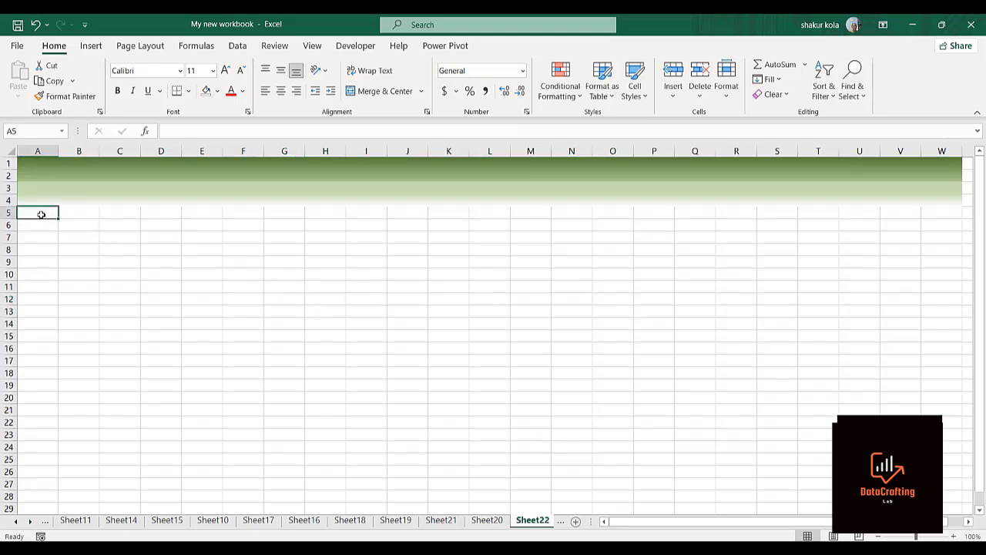
left_click_drag(41, 215, 42, 225)
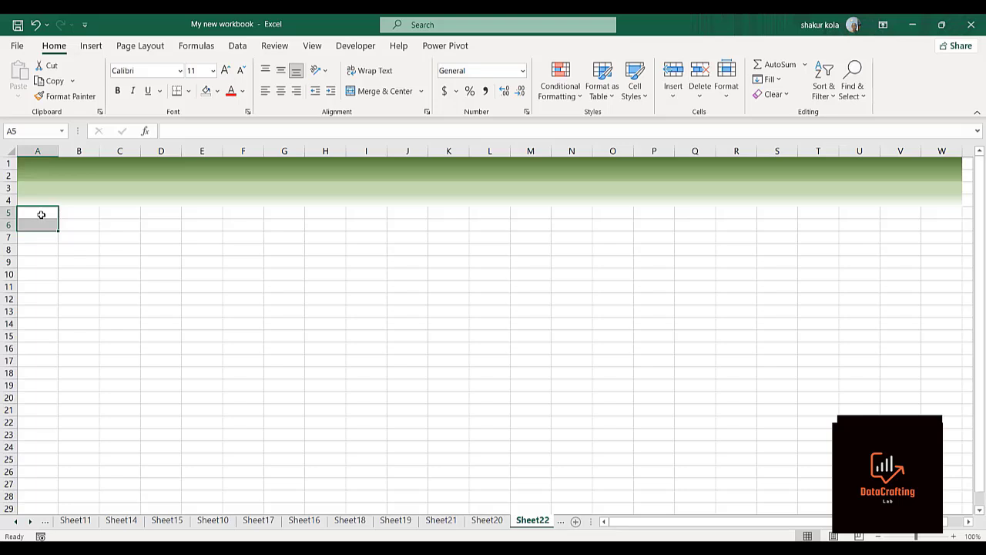
key("shift+Right")
key("shift+Right")
key("shift+Right")
key("shift+Right")
key("shift+Right")
key("shift+Right")
key("shift+Right")
key("shift+Right")
key("shift+Right")
key("shift+Right")
key("shift+Right")
key("shift+Right")
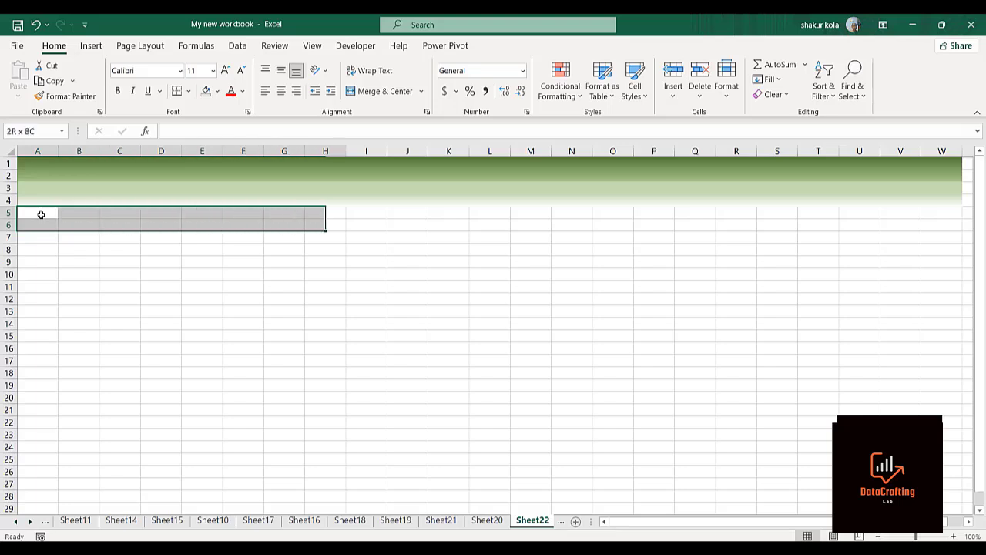
key("shift+Right")
key("shift+Right")
key("shift+Right")
key("shift+Right")
key("shift+Right")
key("shift+Right")
key("shift+Right")
key("shift+Right")
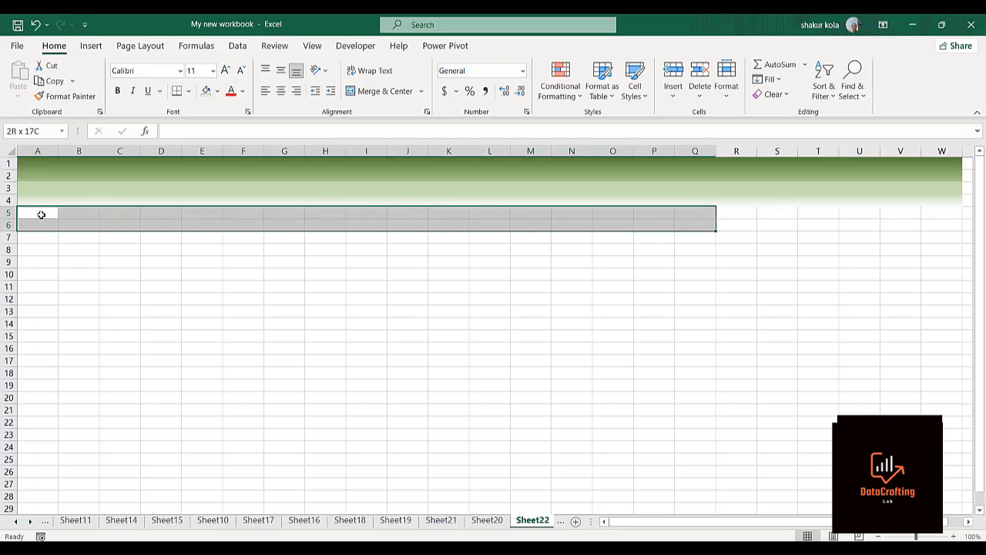
key("shift+Right")
key("shift+Right")
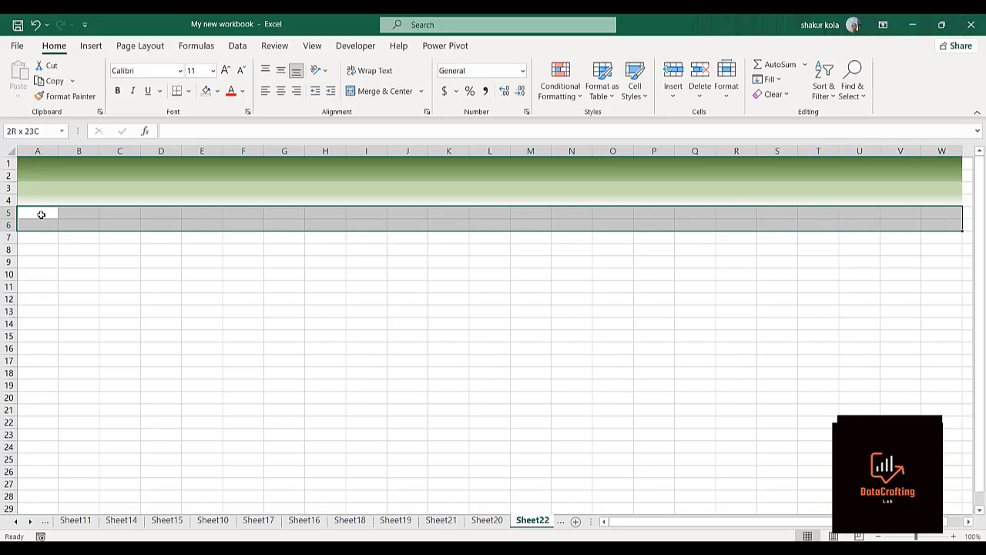
key("shift+Down")
key("shift+Down")
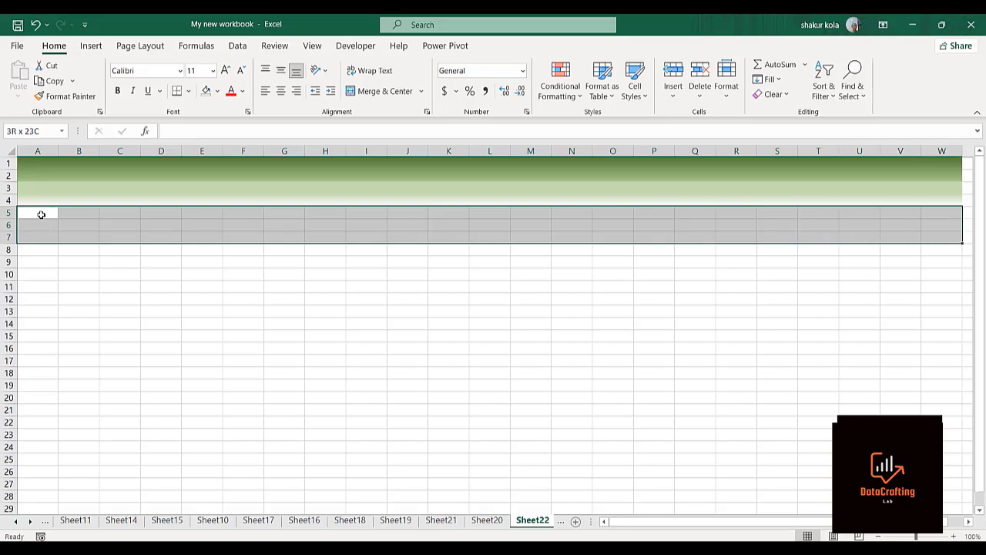
key("shift+Down")
key("shift+Down")
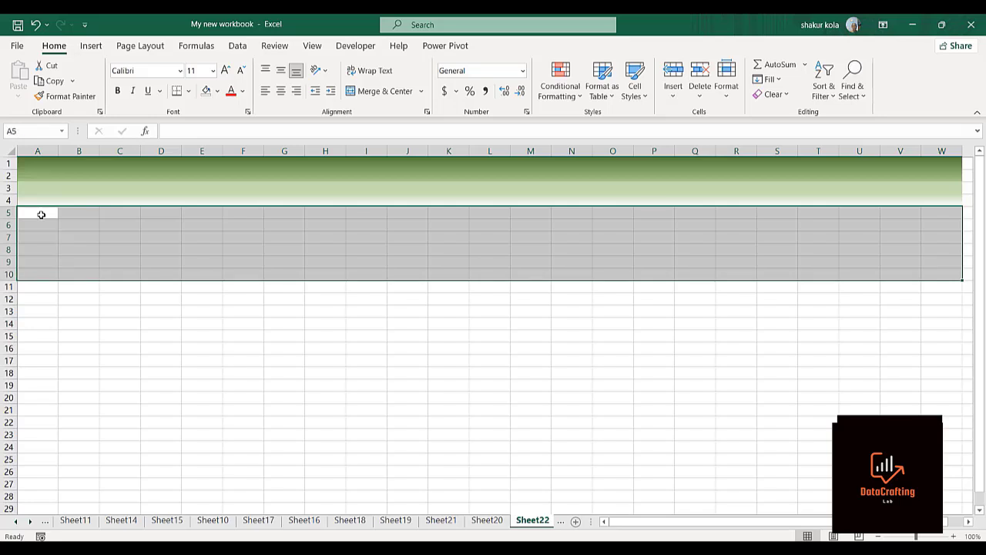
left_click(378, 92)
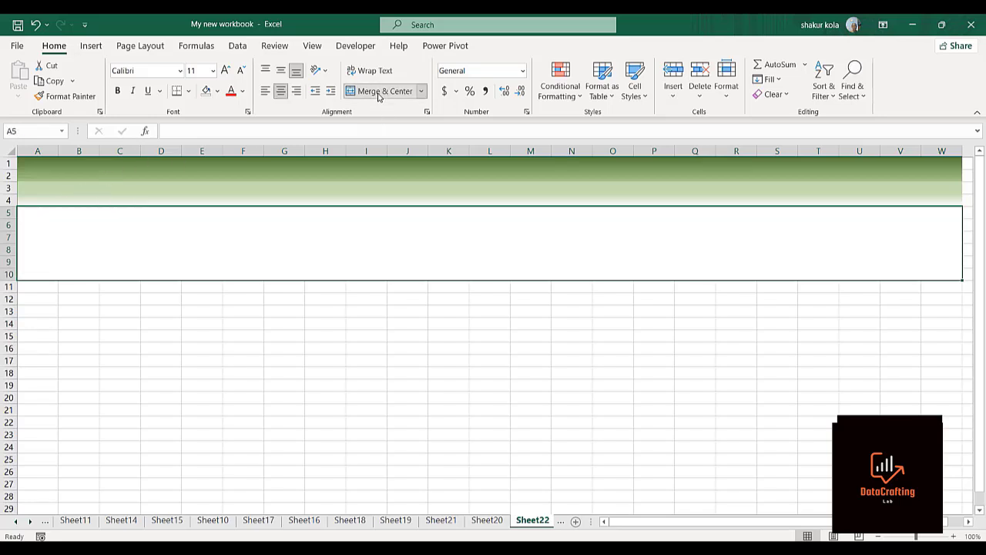
left_click(391, 319)
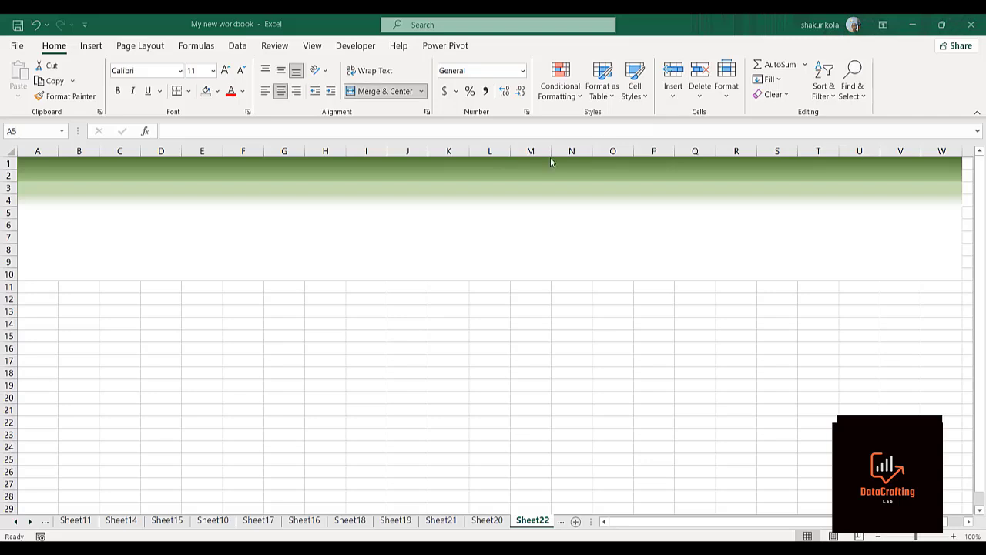
Step: Open the two-color gradient fill settings for the merged block A5:W10 and bring up the choices for Color 1
left_click(284, 249)
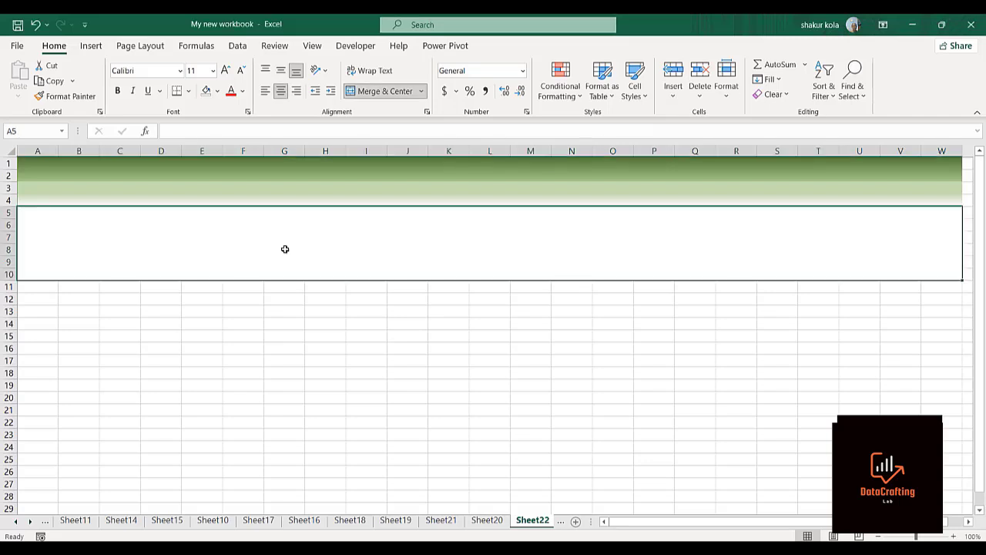
key("ctrl+1")
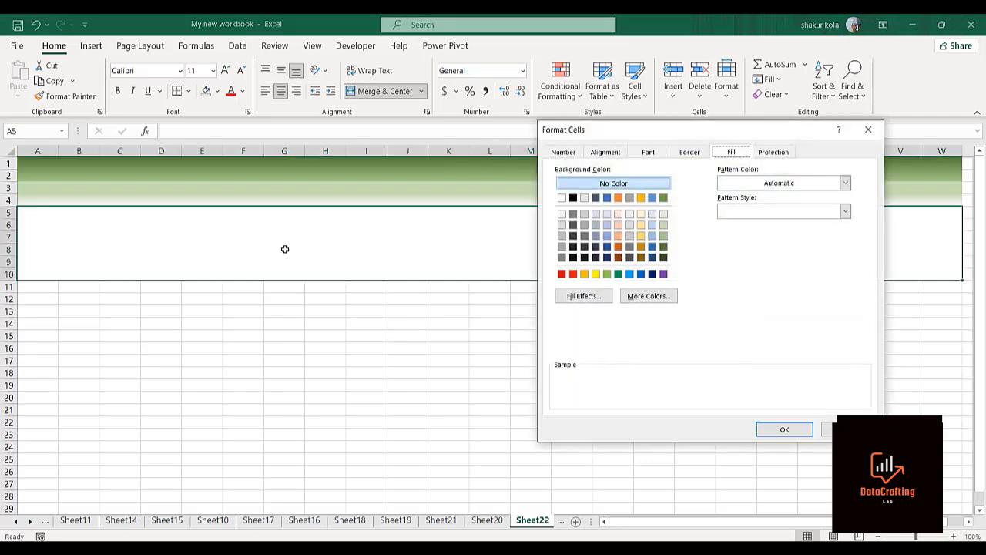
left_click(574, 295)
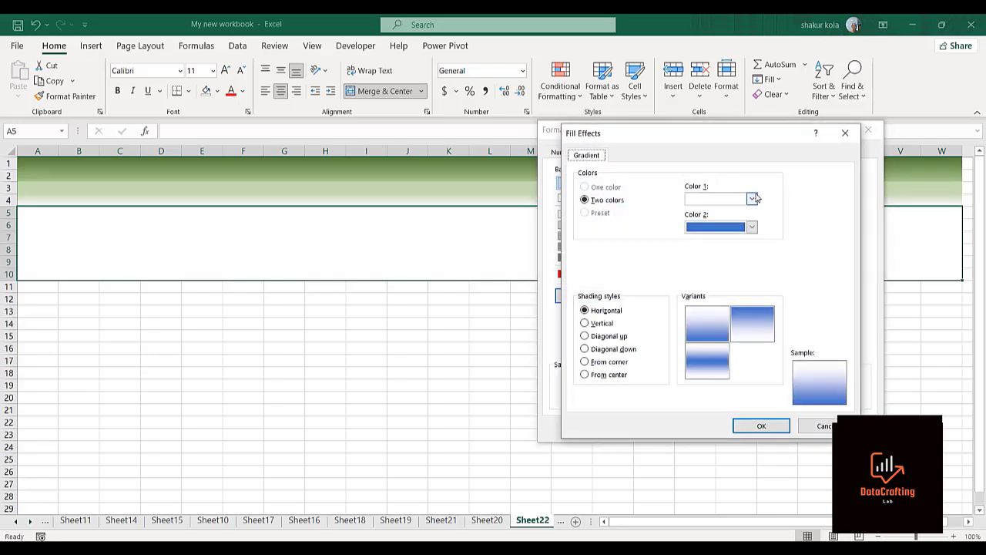
left_click(753, 199)
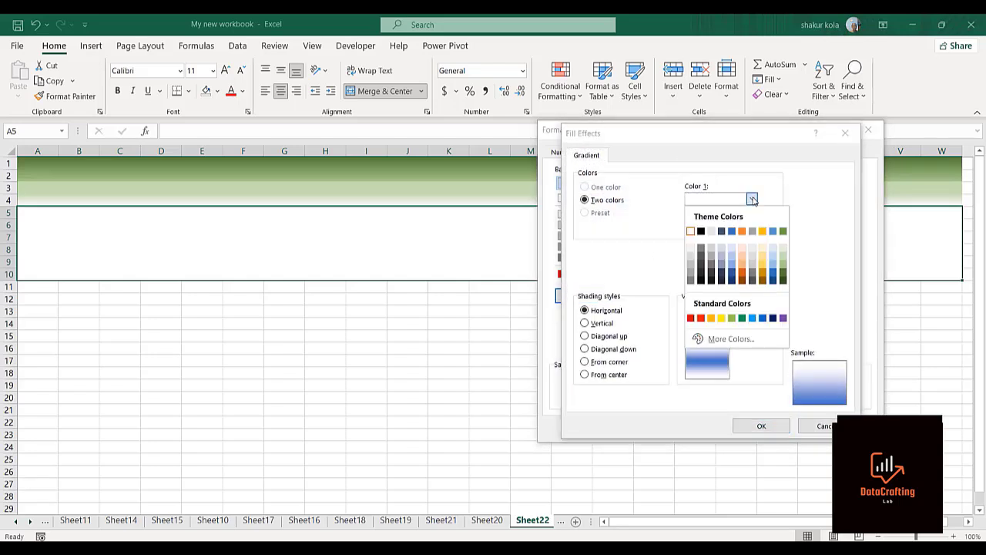
Step: Fill the merged block in rows 5 to 10 with a horizontal two-color gradient from dark gray to very light gray
left_click(712, 262)
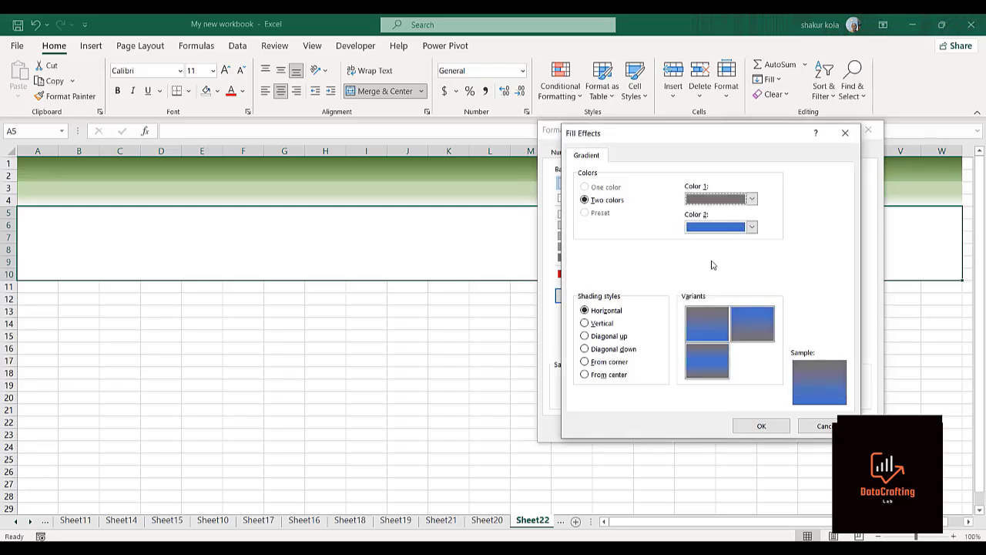
left_click(751, 227)
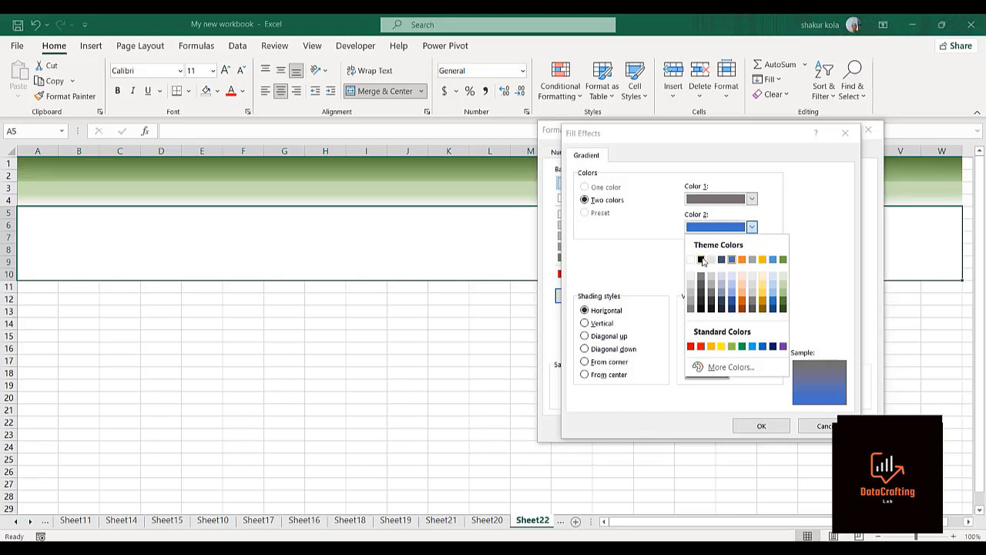
left_click(691, 277)
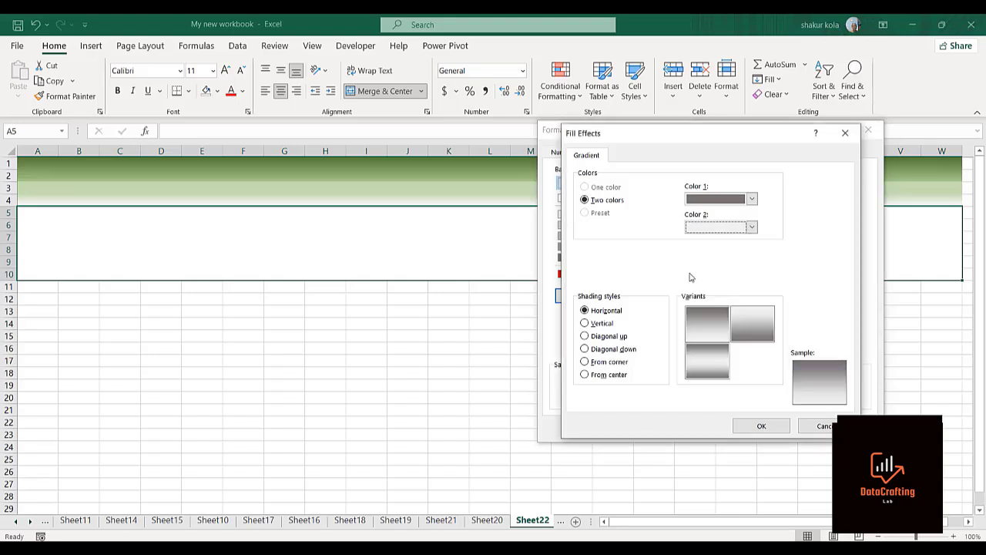
left_click(762, 428)
left_click(761, 428)
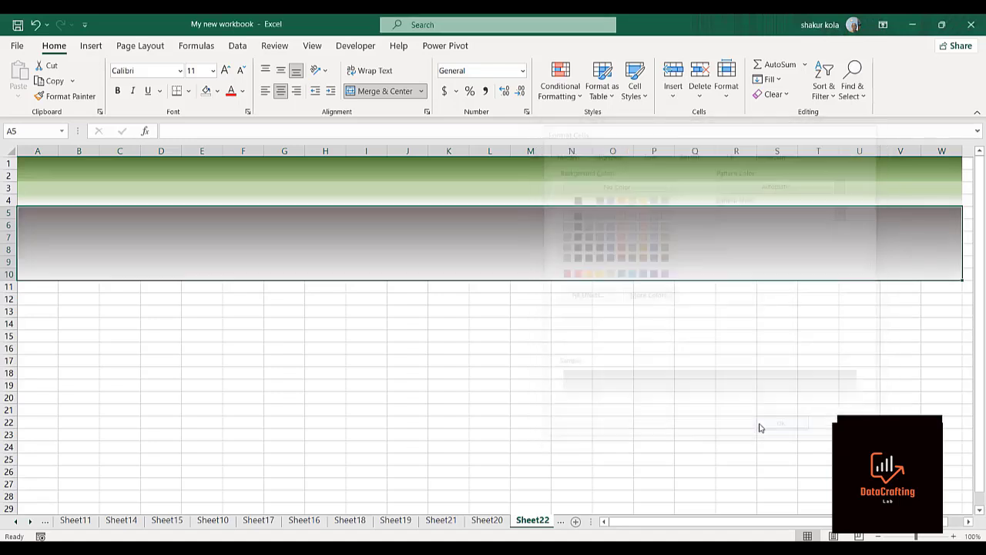
left_click(400, 297)
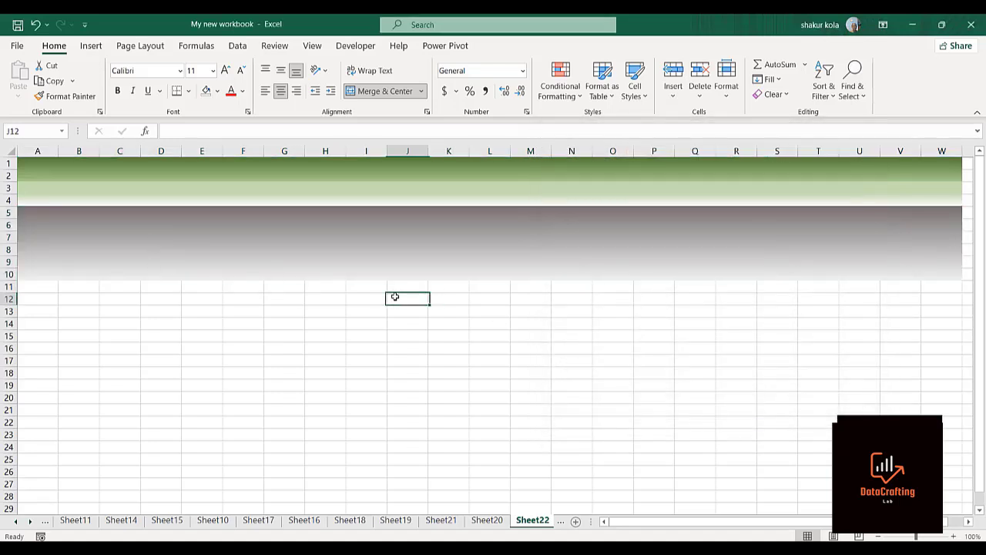
left_click(216, 222)
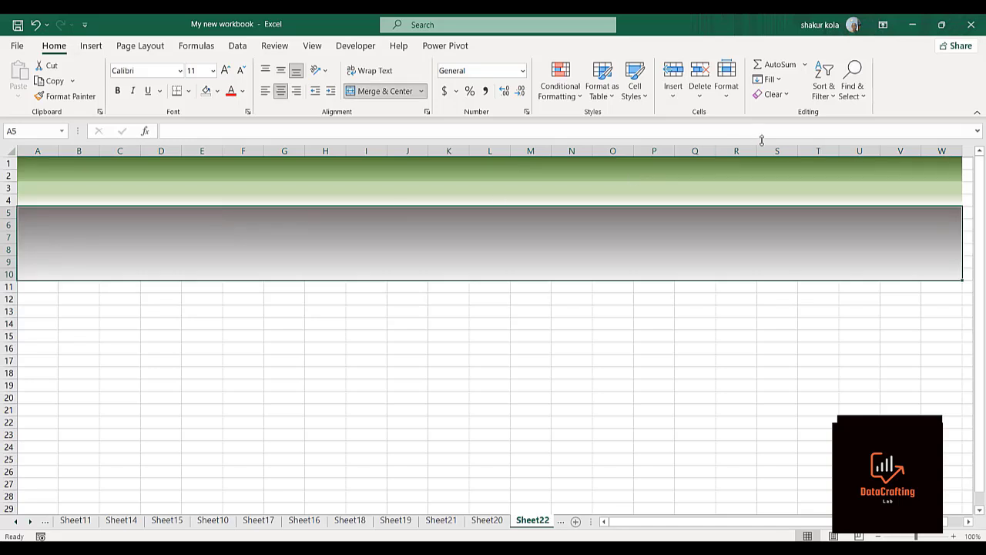
key("ctrl+1")
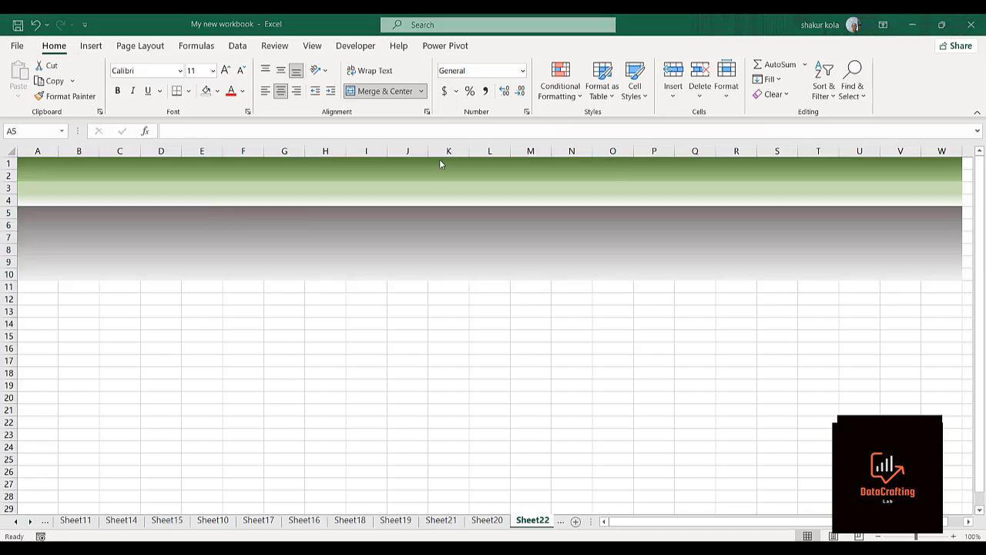
Step: Enter the title "BLUMOX RESOURCES INTERNATIONAL REPORT" in the merged green header in rows 1 and 2
left_click(266, 176)
left_click(162, 170)
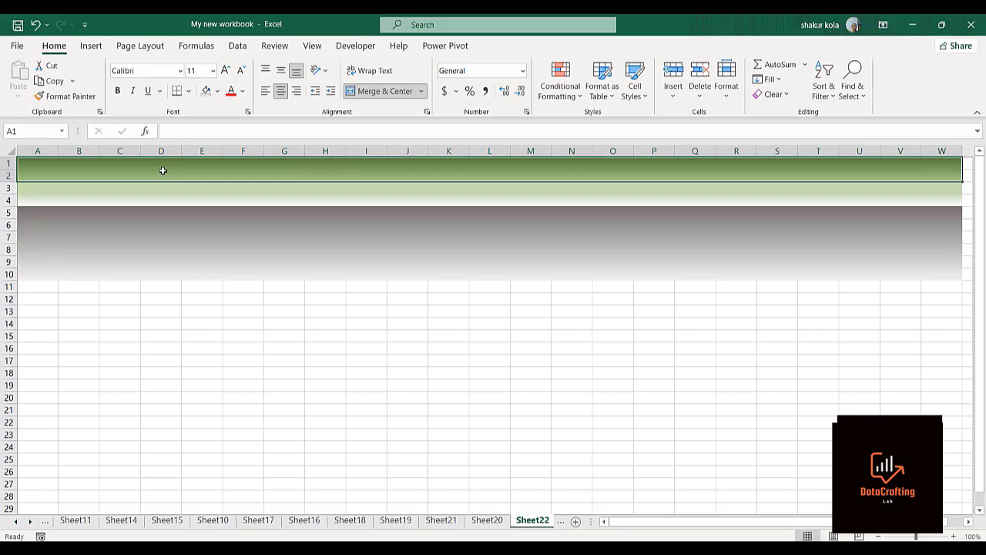
type("B")
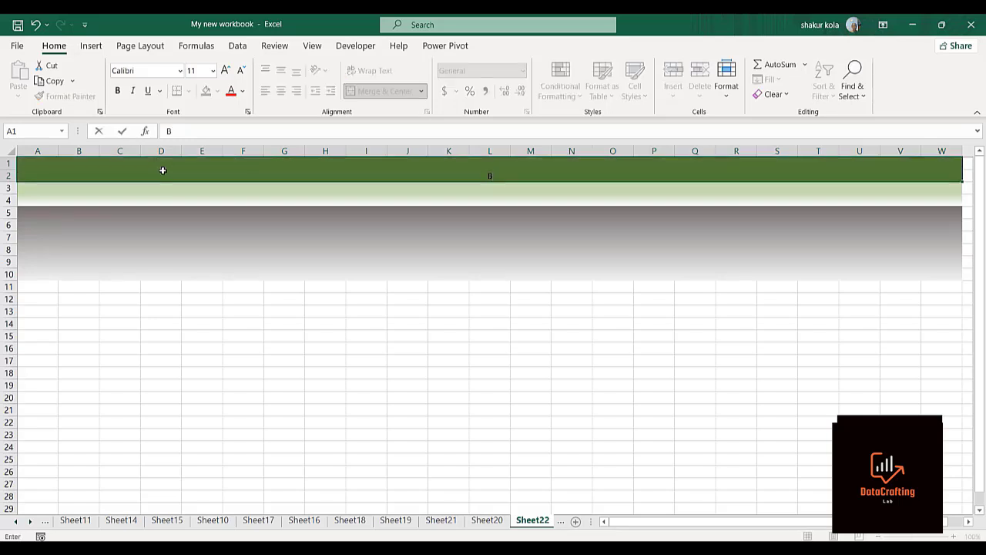
type("LUMOX")
type("r")
key("BackSpace")
type("RESOURCES")
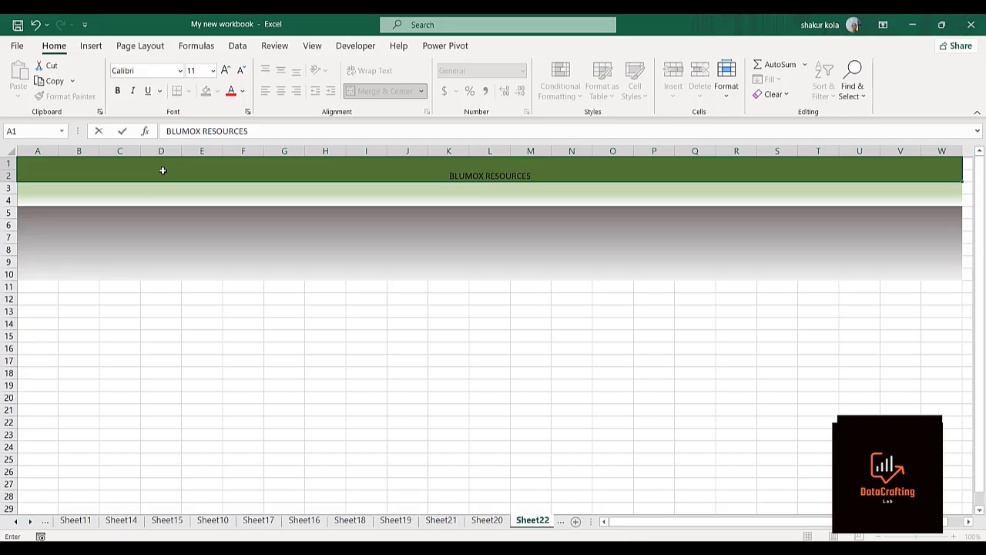
key("BackSpace")
key("BackSpace")
key("BackSpace")
key("BackSpace")
key("BackSpace")
key("BackSpace")
key("BackSpace")
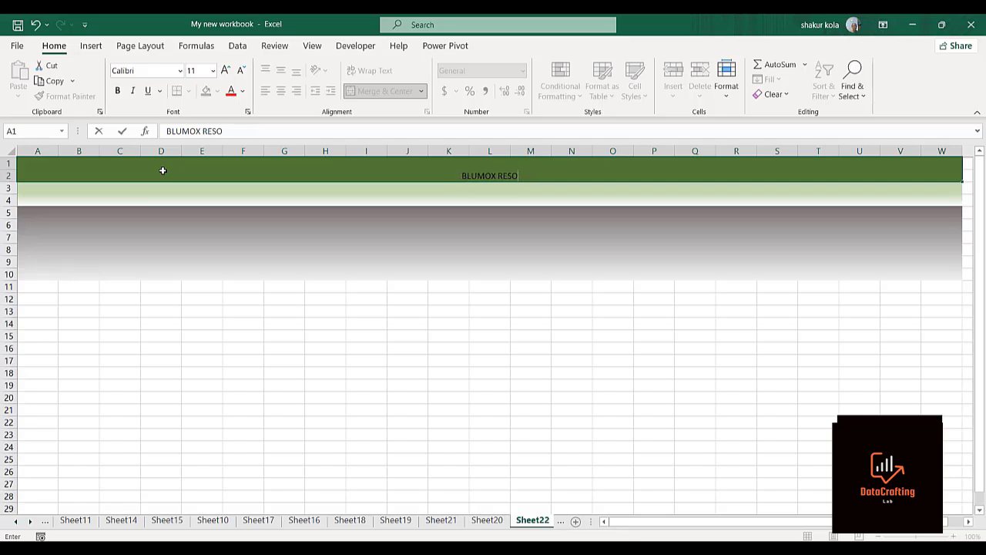
type("SOURCES &")
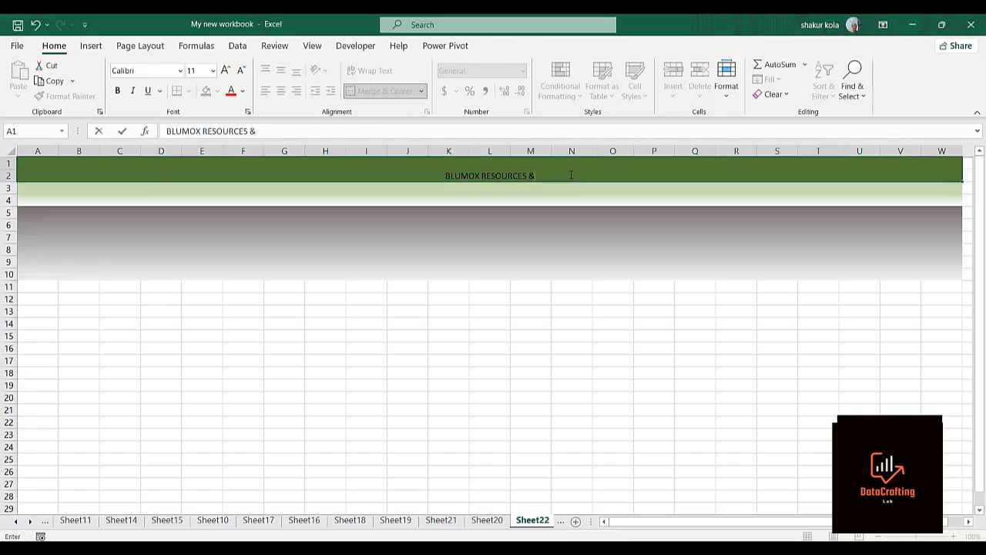
key("BackSpace")
key("BackSpace")
type("INTER")
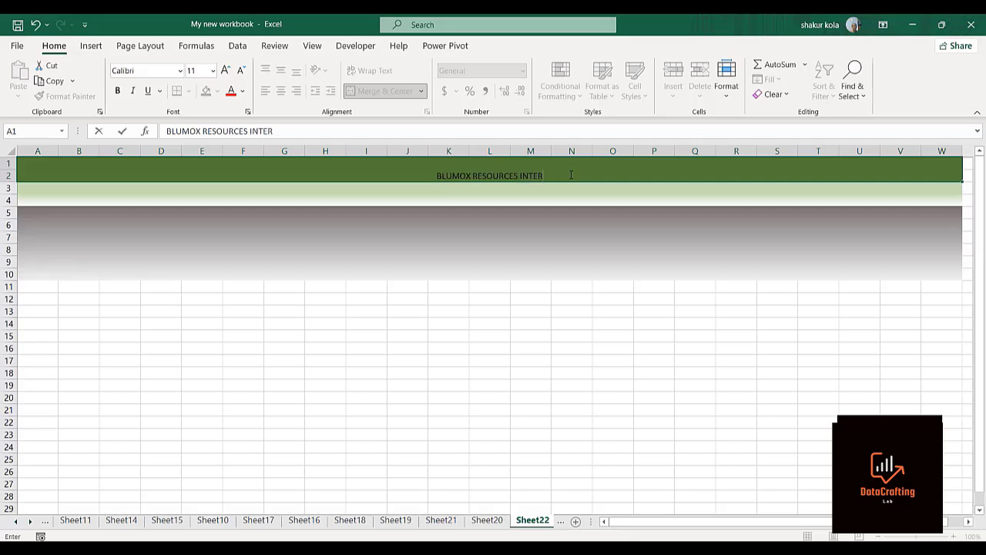
type("NATIONAL")
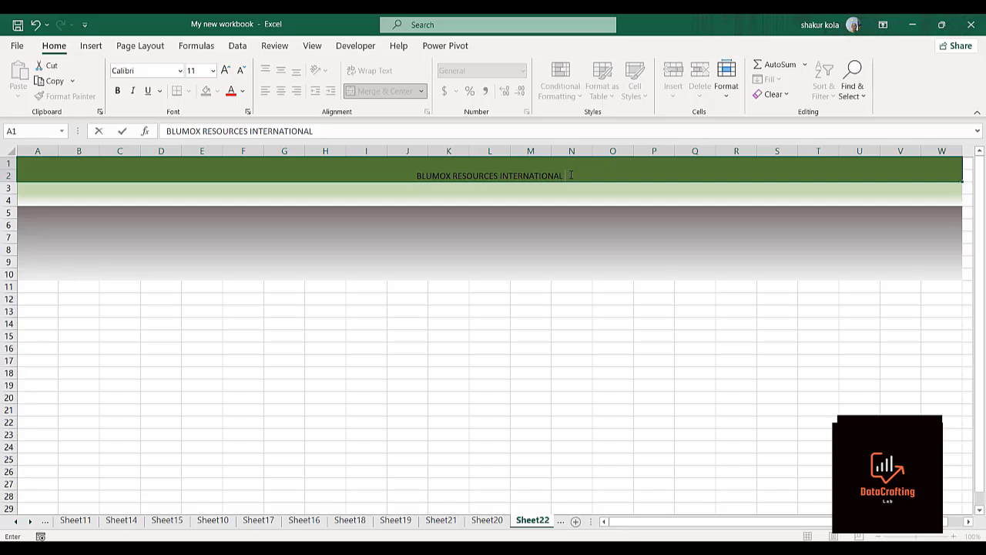
type(" REPORT")
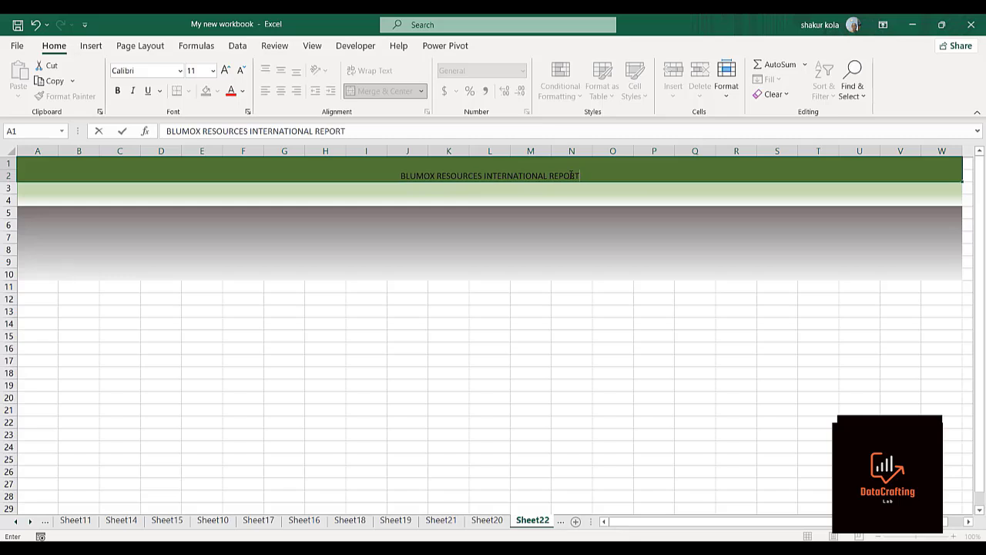
key("Return")
Step: Set the header title's font to Arial Black
left_click(531, 176)
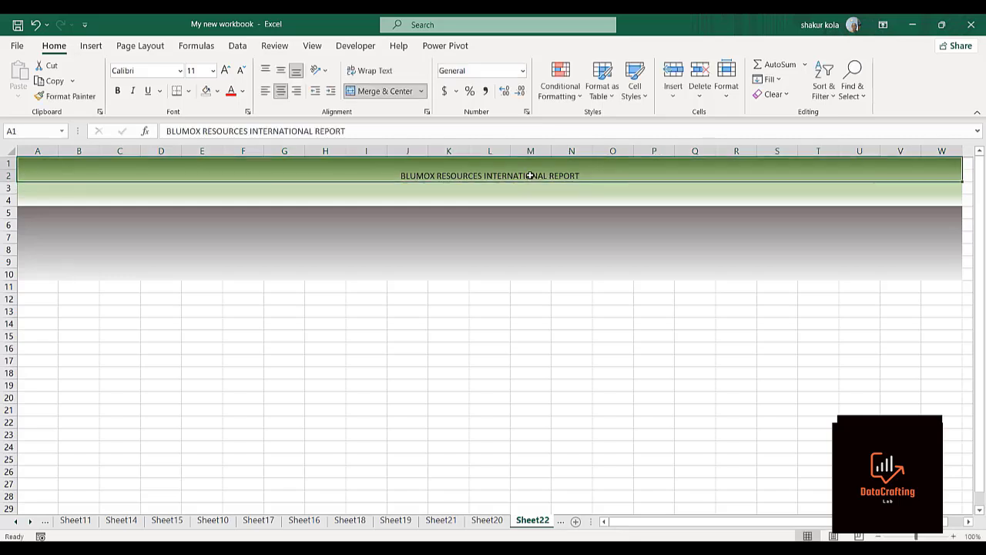
left_click(181, 71)
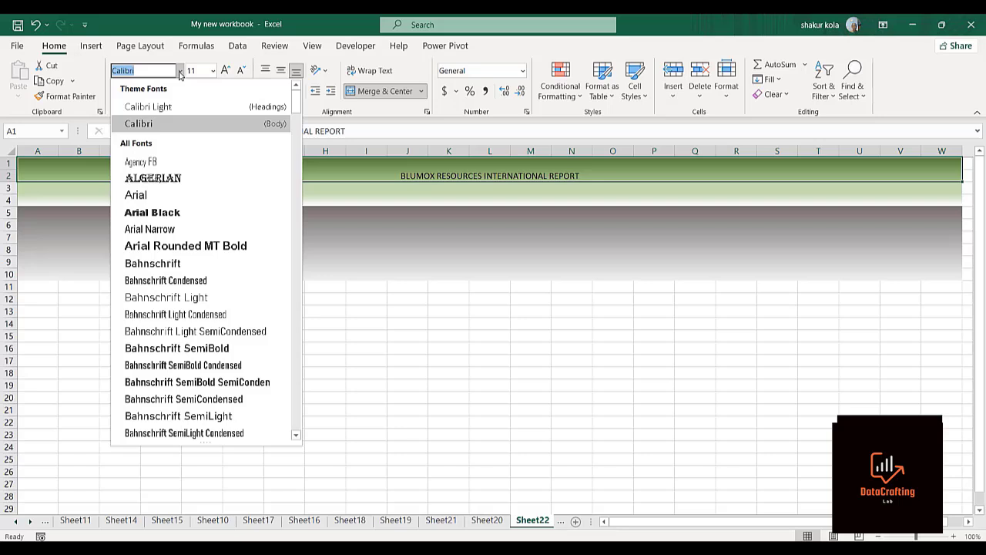
left_click(164, 213)
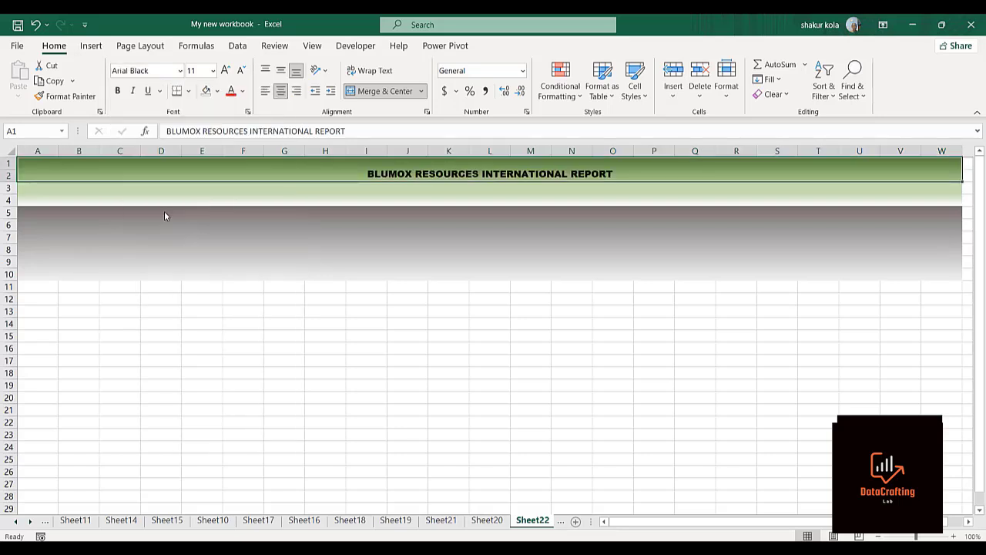
Step: Enlarge the header title's font size to 20
left_click(225, 71)
left_click(225, 70)
left_click(225, 70)
left_click(225, 71)
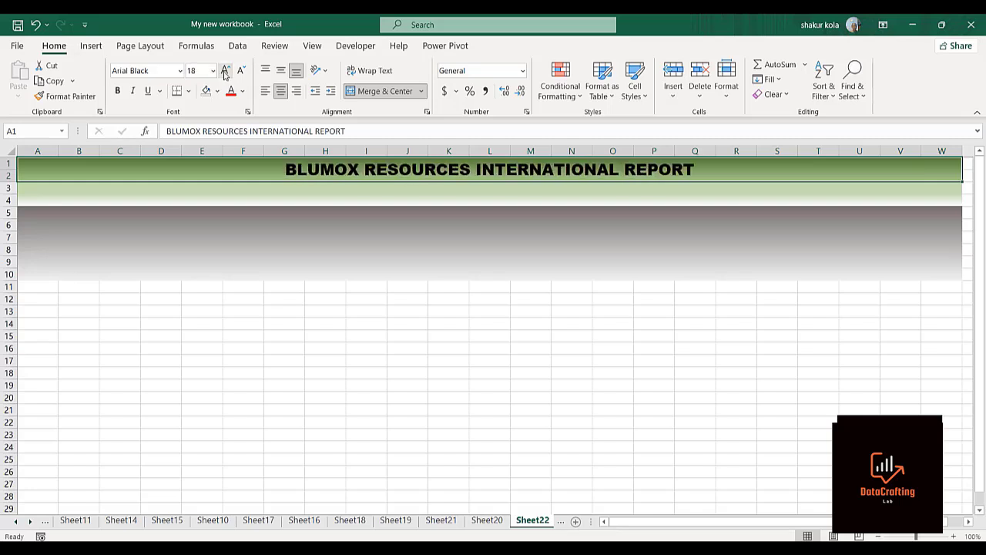
left_click(225, 71)
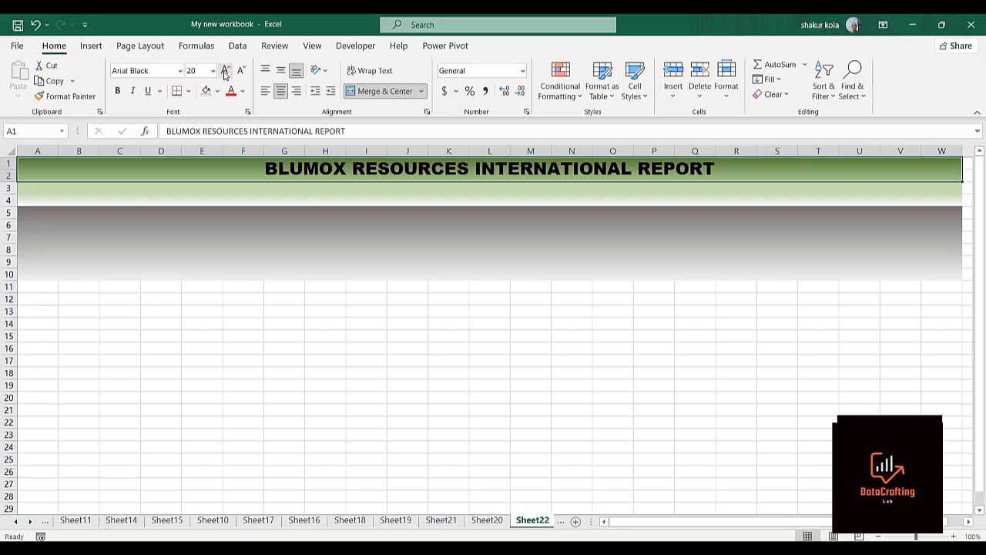
left_click(225, 71)
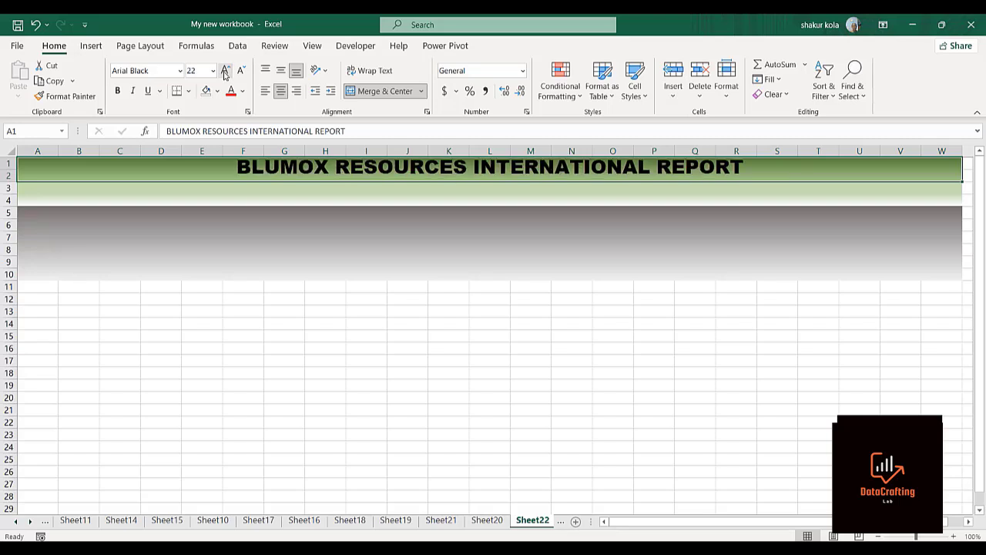
left_click(234, 235)
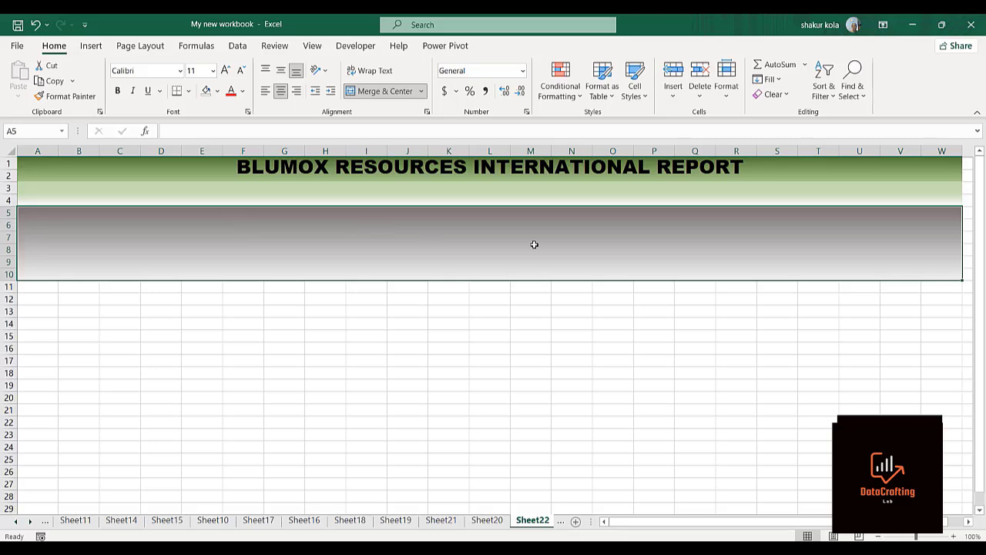
left_click(424, 169)
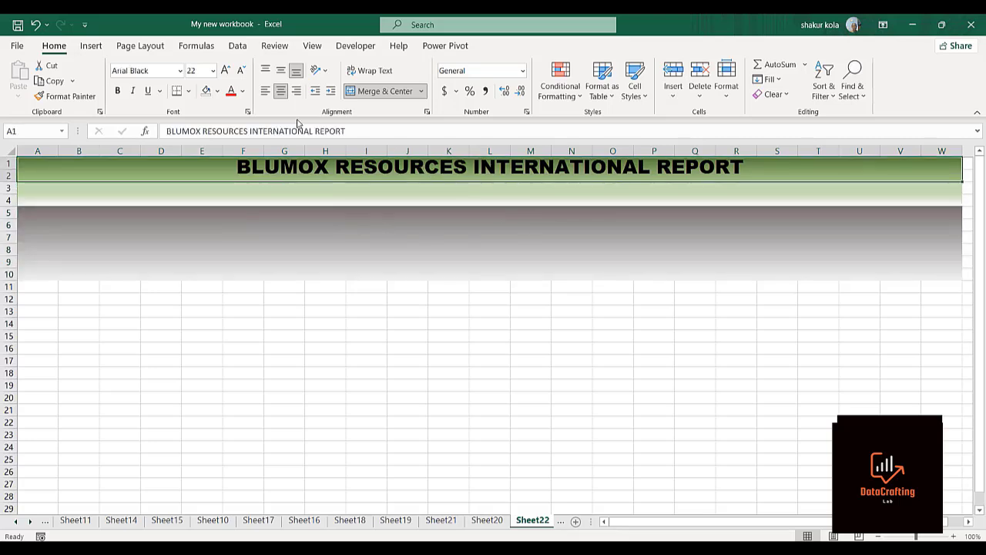
left_click(241, 70)
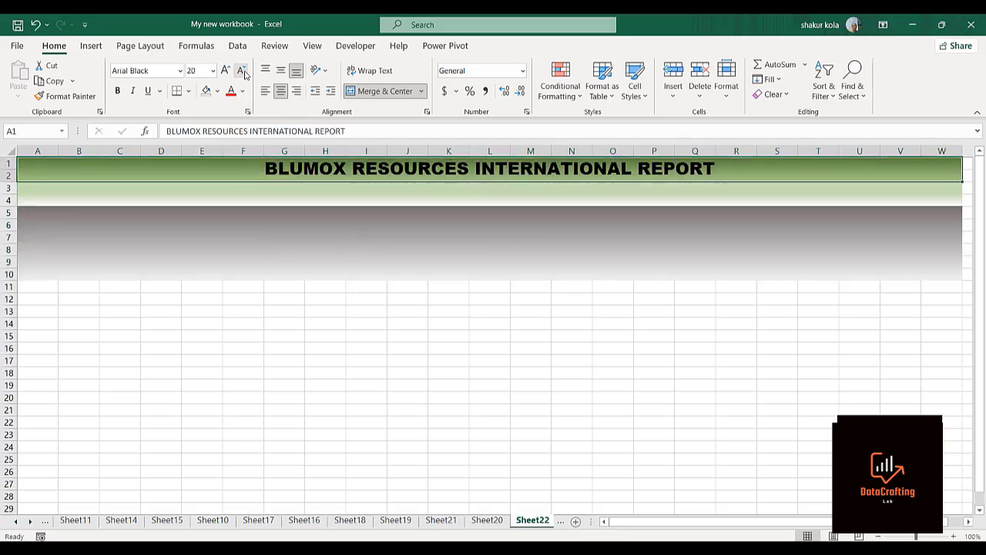
left_click(333, 253)
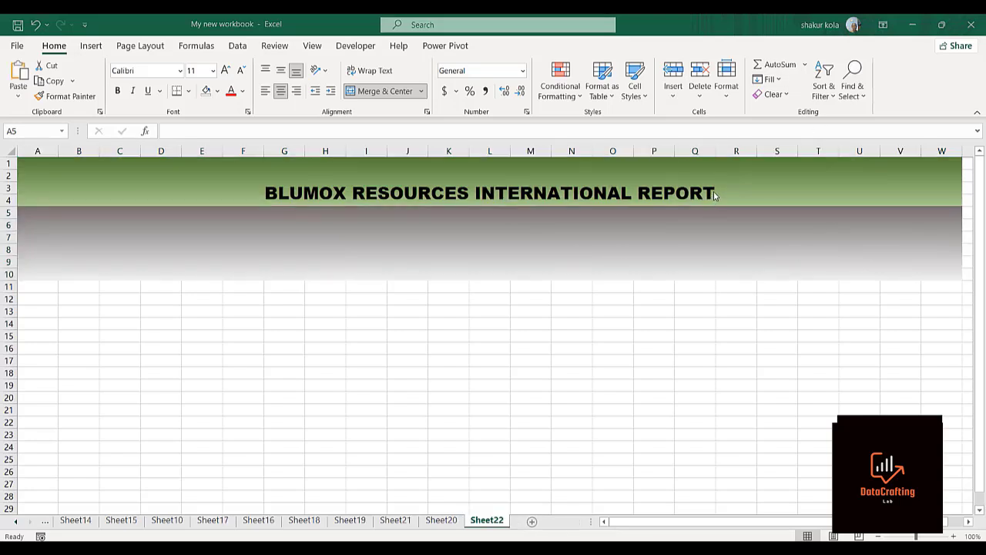
Step: Rewrite the title in the merged green header in mixed case as "Blumox Resources International Report"
left_click(715, 189)
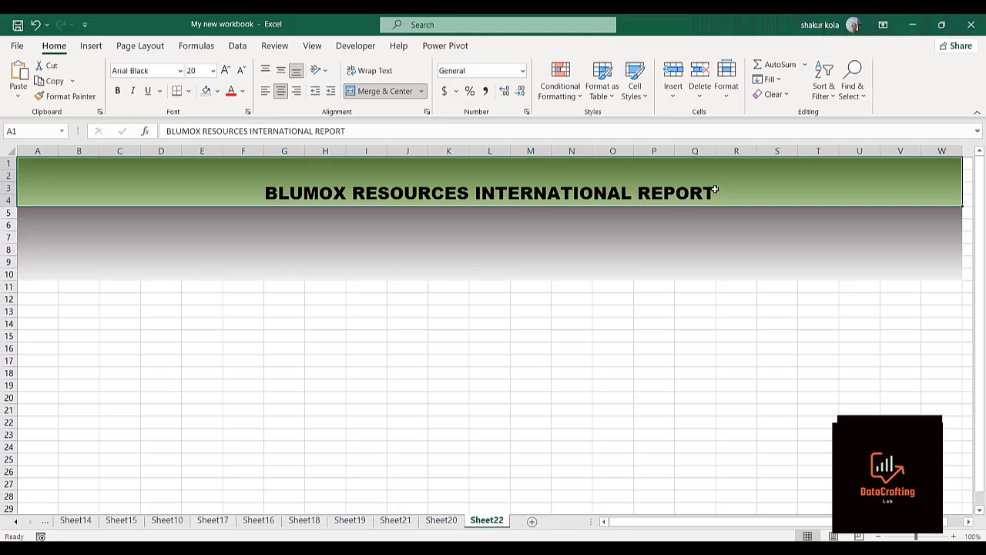
double_click(716, 189)
key("BackSpace")
key("BackSpace")
key("BackSpace")
key("BackSpace")
key("BackSpace")
key("BackSpace")
key("BackSpace")
key("BackSpace")
key("BackSpace")
key("BackSpace")
key("BackSpace")
key("BackSpace")
key("BackSpace")
key("BackSpace")
key("BackSpace")
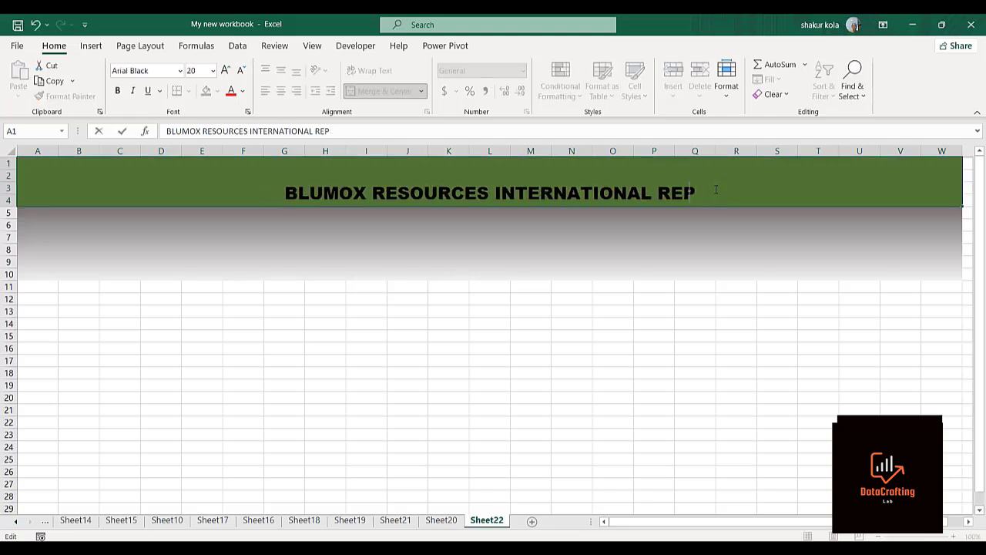
key("BackSpace")
key("BackSpace")
key("BackSpace")
key("BackSpace")
key("BackSpace")
key("BackSpace")
key("BackSpace")
key("BackSpace")
key("BackSpace")
key("BackSpace")
key("BackSpace")
key("BackSpace")
key("BackSpace")
key("BackSpace")
key("BackSpace")
key("BackSpace")
key("BackSpace")
key("BackSpace")
key("BackSpace")
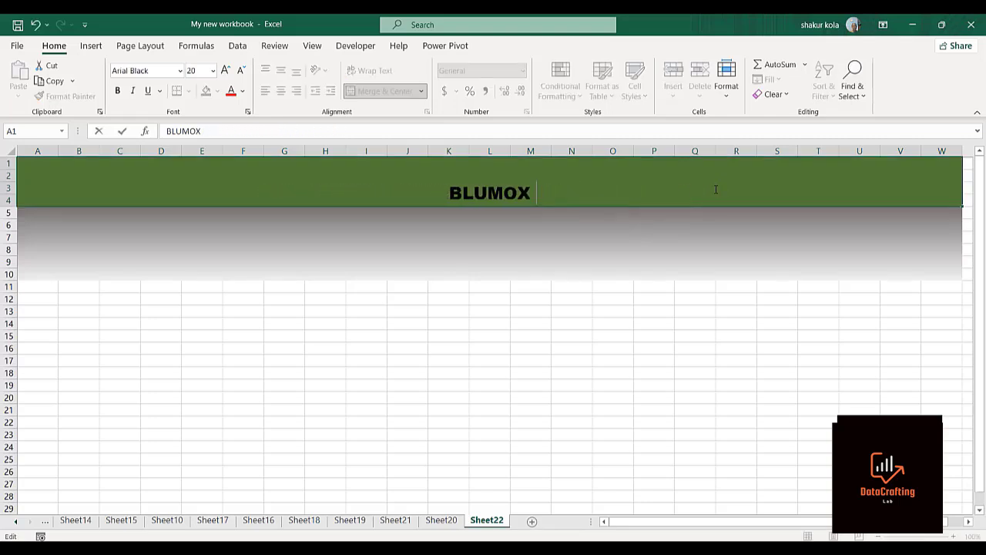
key("BackSpace")
key("BackSpace")
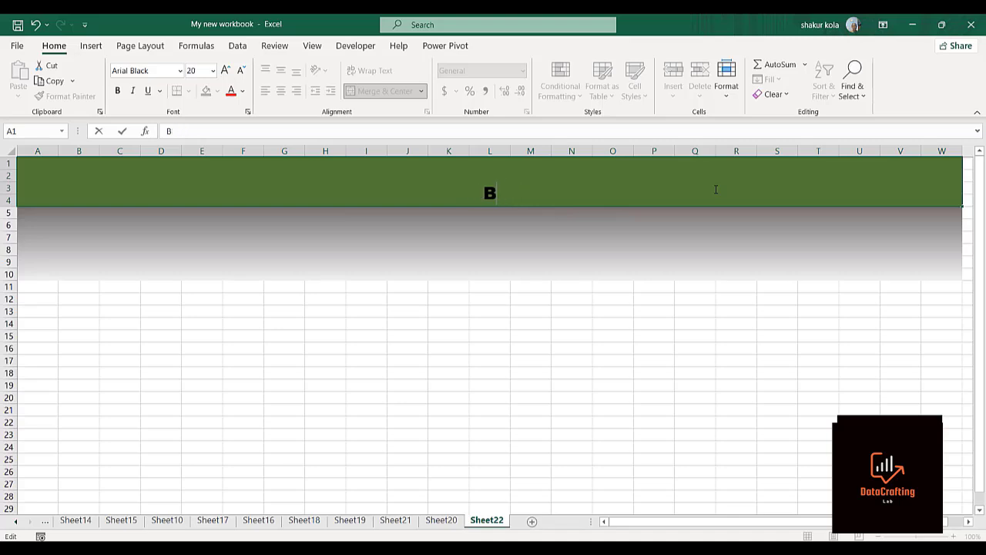
type("lumox")
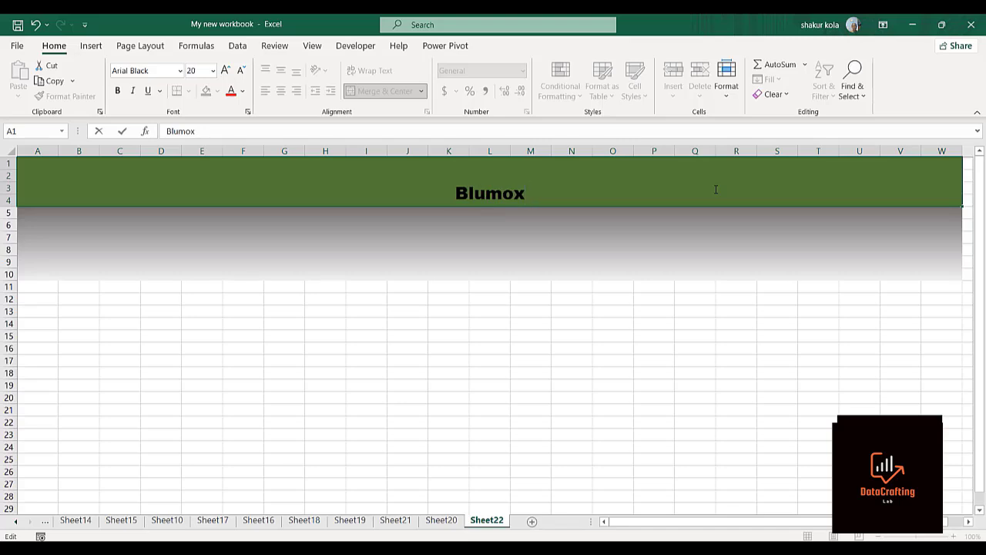
type(" Resou")
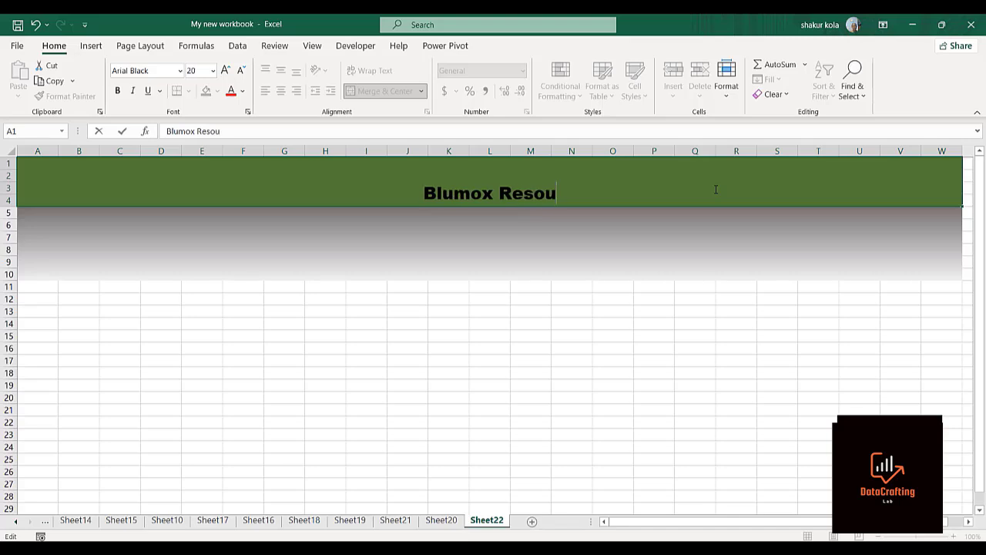
type("rces ")
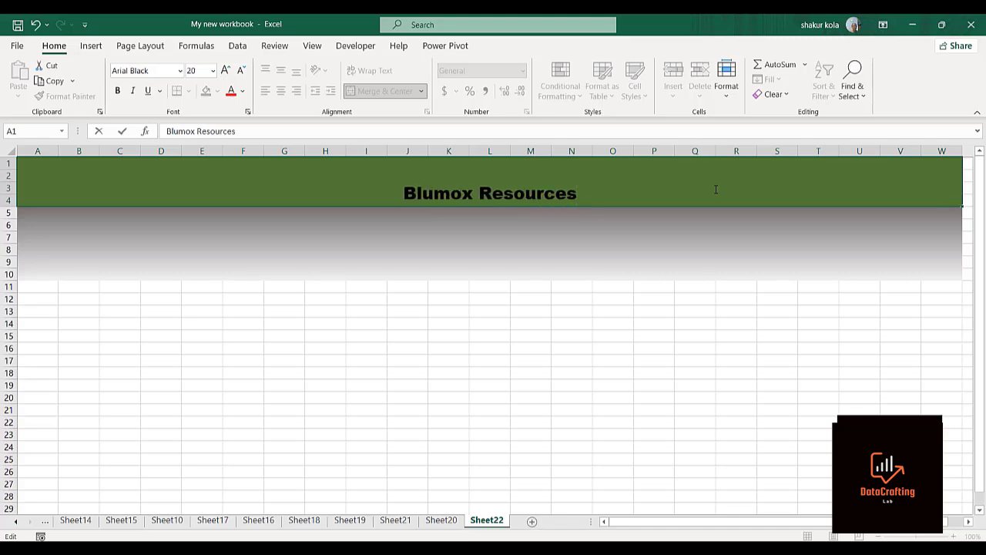
type("Int")
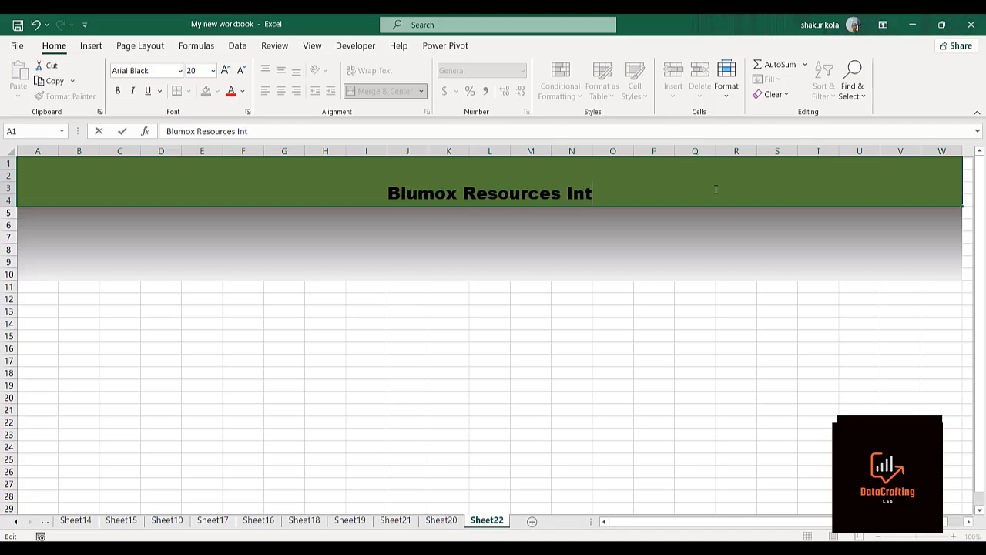
type("erna")
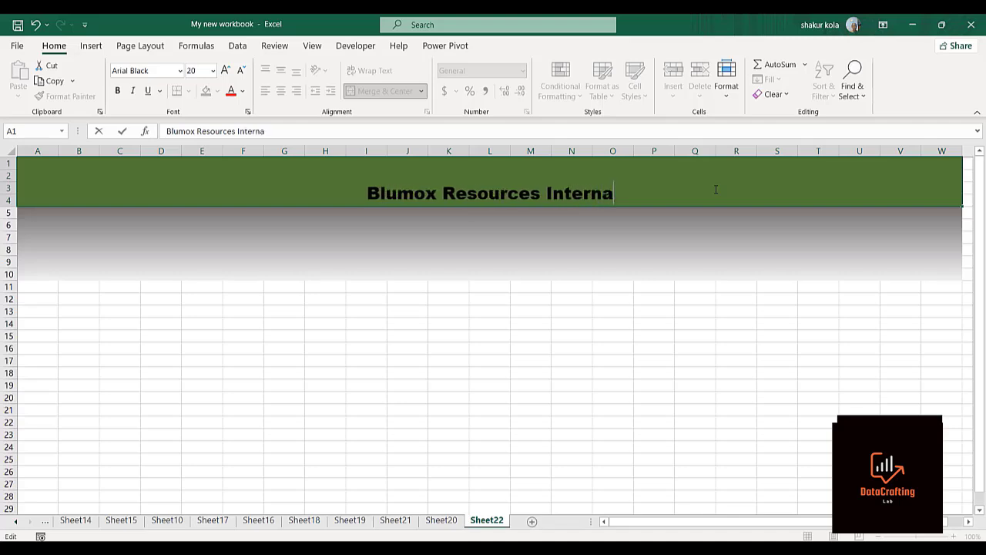
type("tional ")
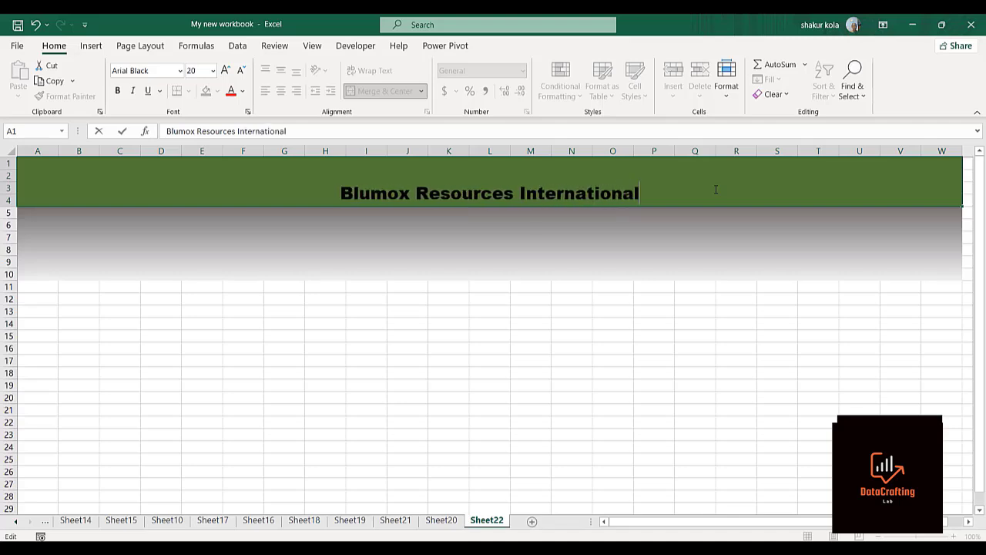
type("R")
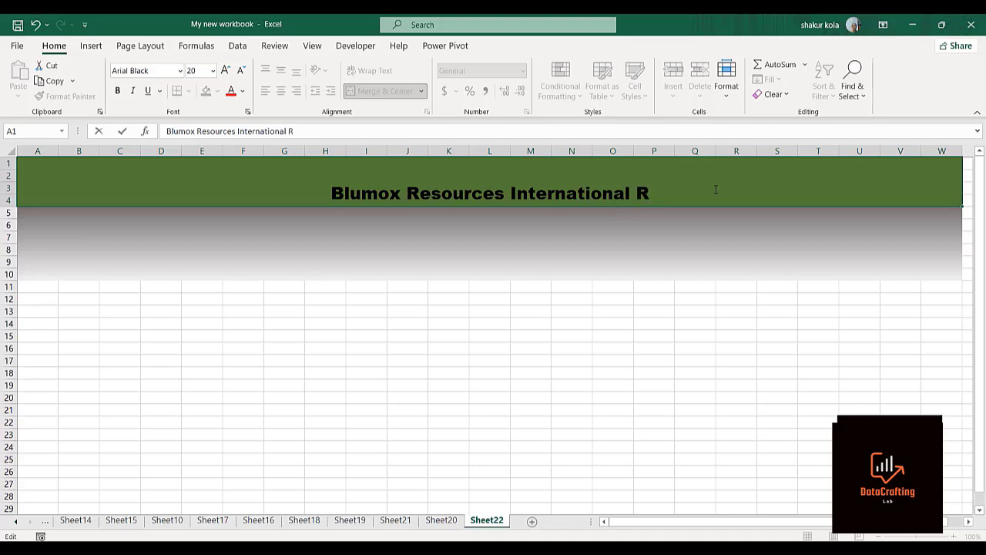
type("eport")
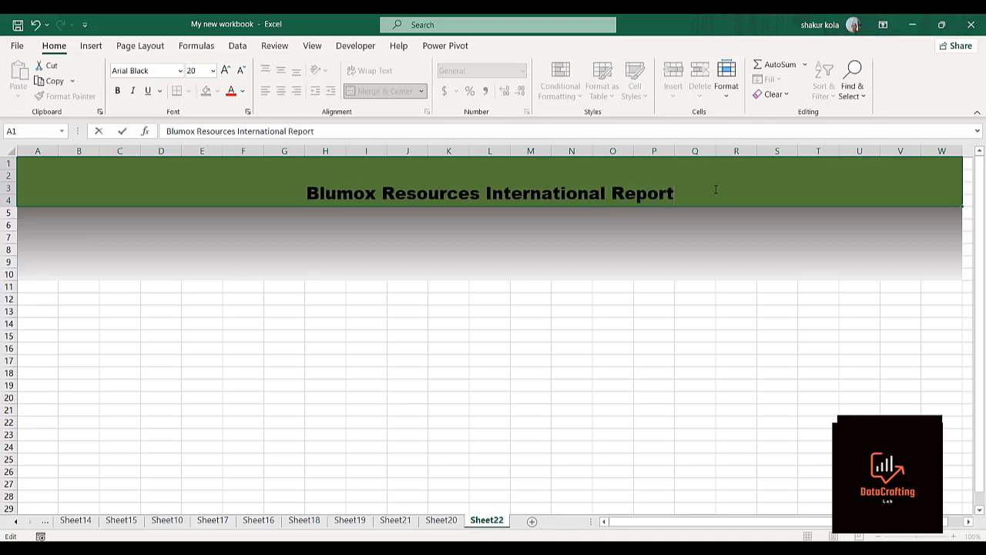
key("Return")
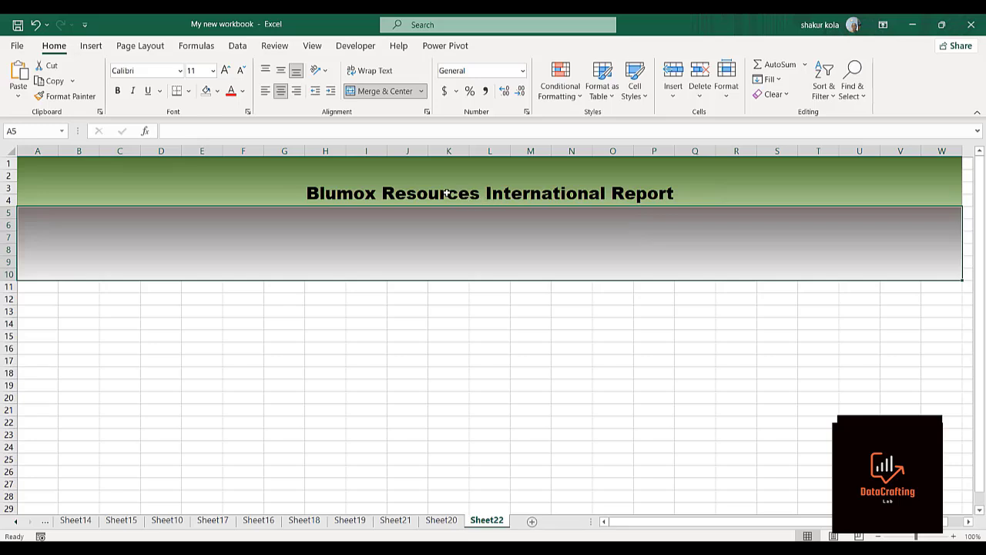
Step: Enlarge the header title's font size to 72 and reduce it to 48
left_click(446, 194)
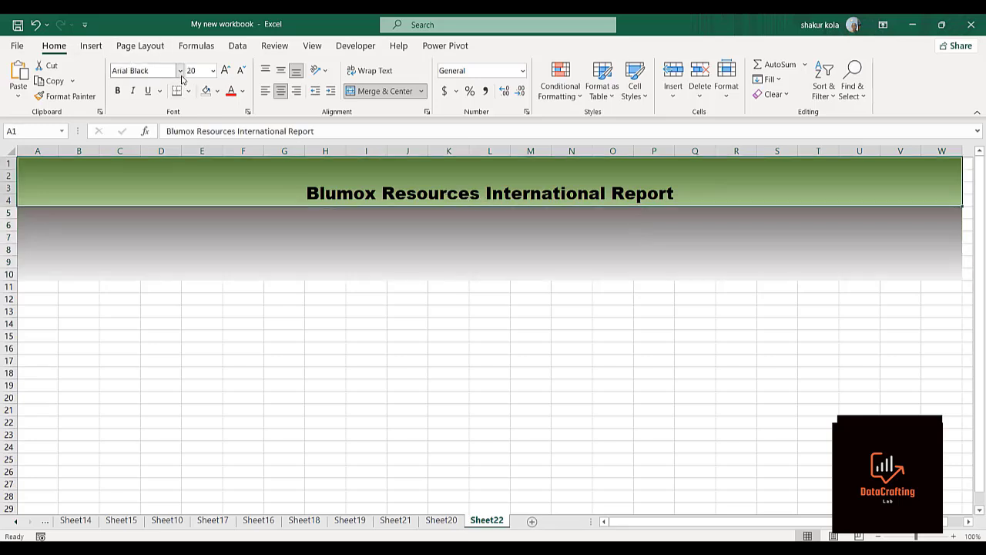
left_click(225, 70)
left_click(225, 70)
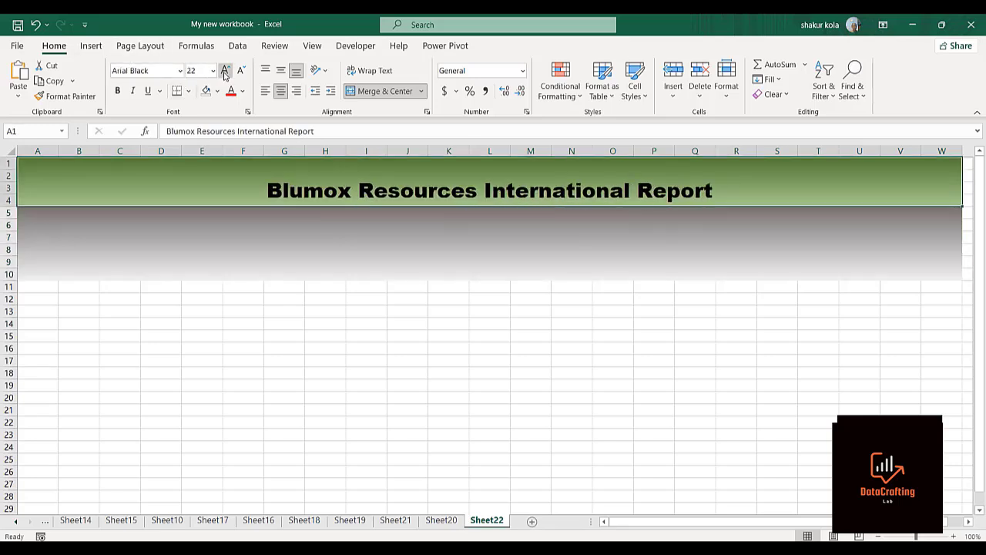
left_click(225, 70)
left_click(225, 70)
left_click(225, 70)
left_click(225, 70)
left_click(225, 70)
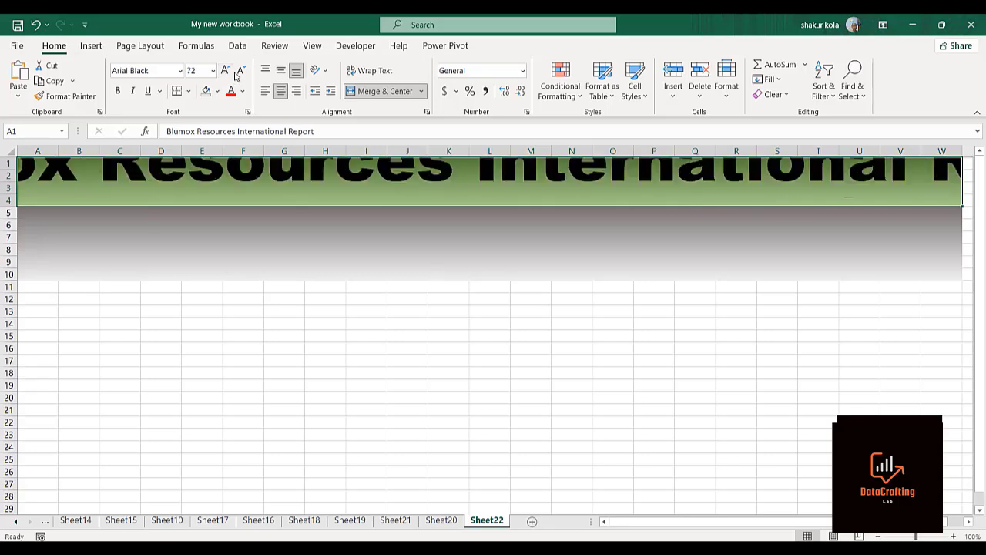
left_click(238, 71)
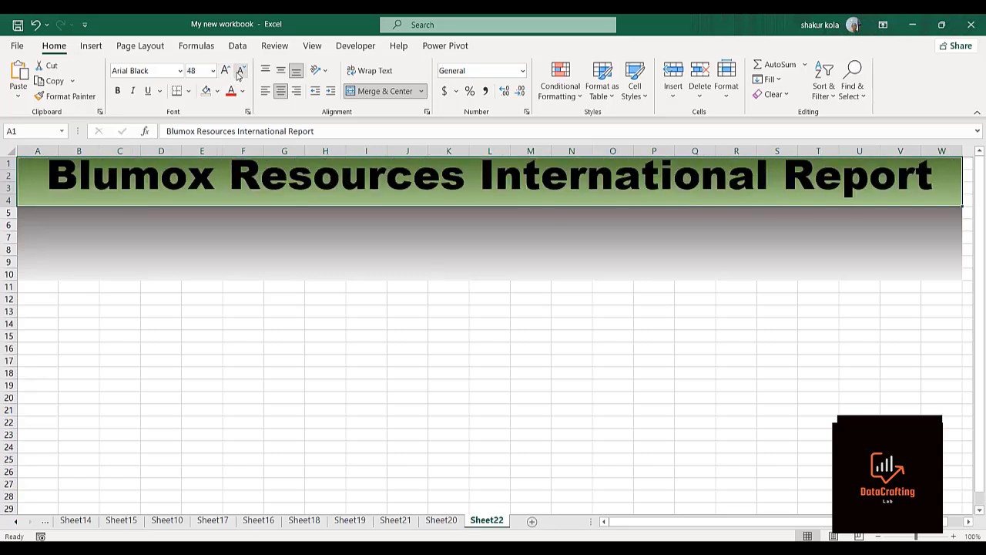
left_click(194, 255)
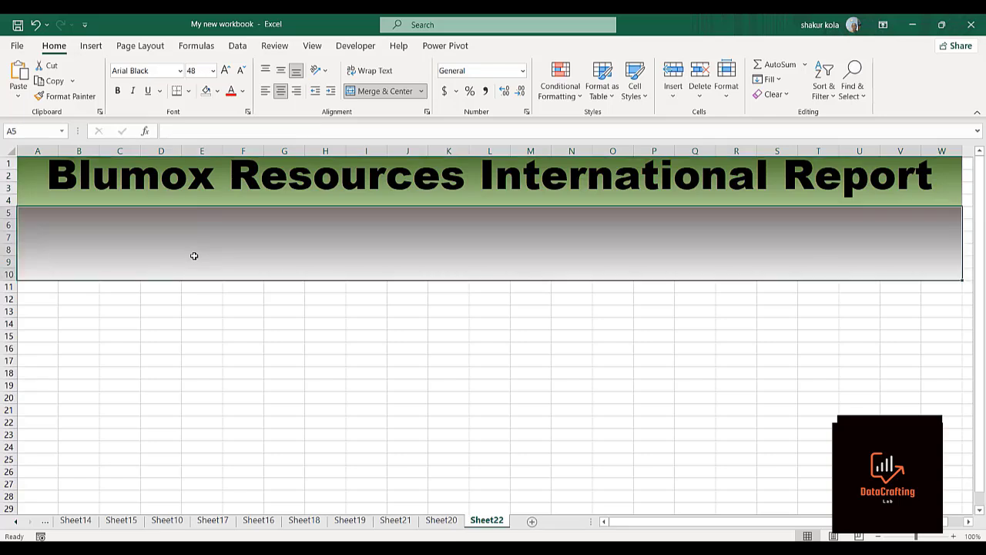
Step: Reduce the green header title's font size to 36
left_click(164, 193)
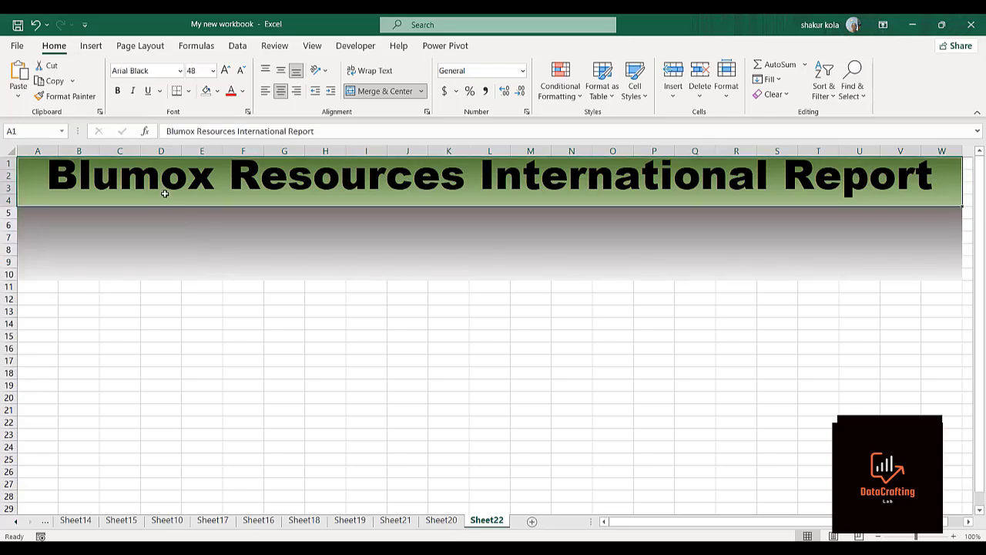
left_click(213, 71)
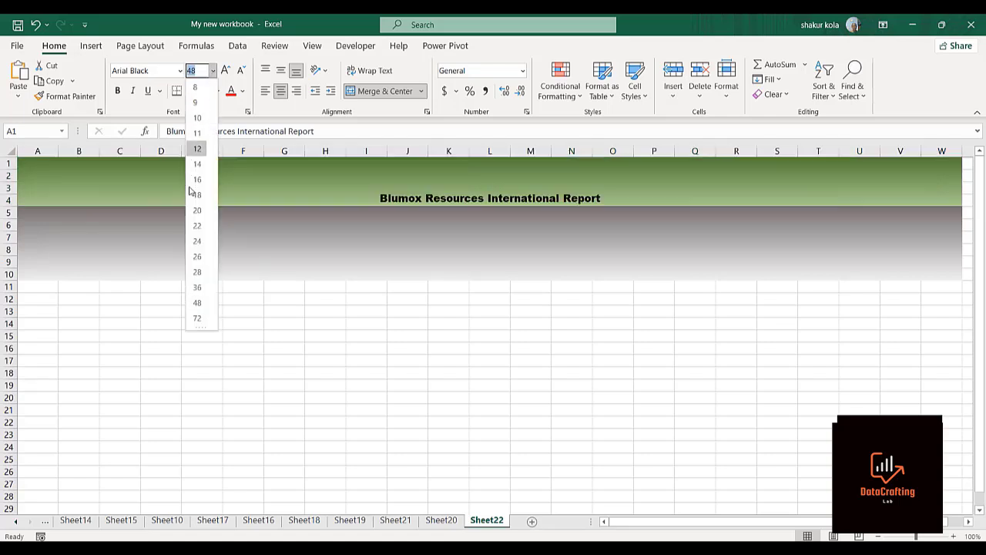
left_click(197, 287)
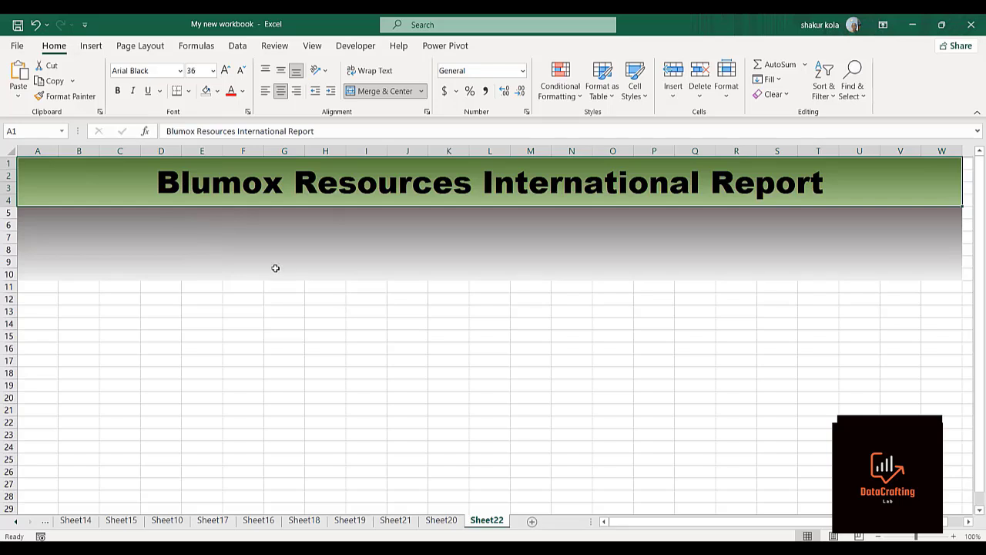
left_click(275, 266)
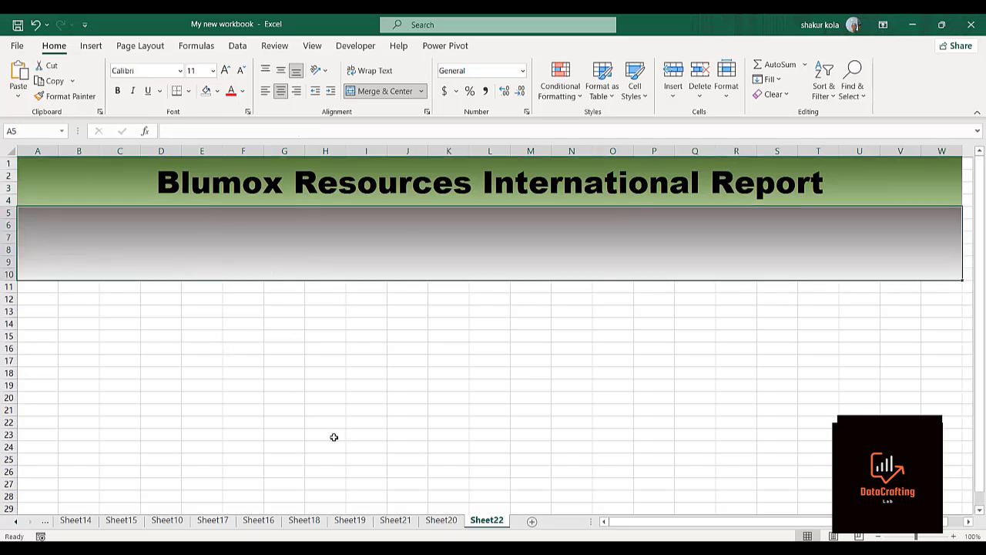
Step: View the icons on Sheet19 and the pivot tables on Sheet21, and return to Sheet22
left_click(358, 524)
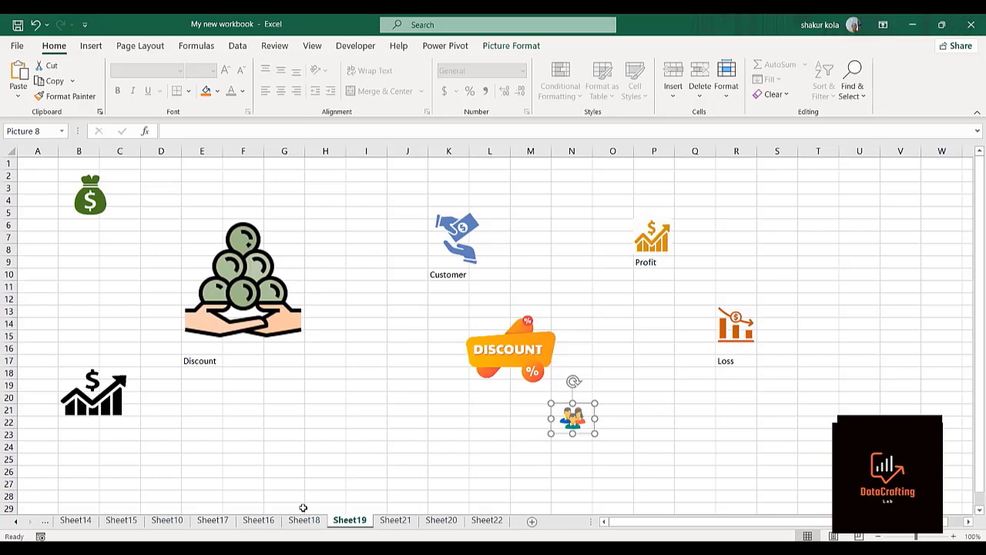
left_click(391, 522)
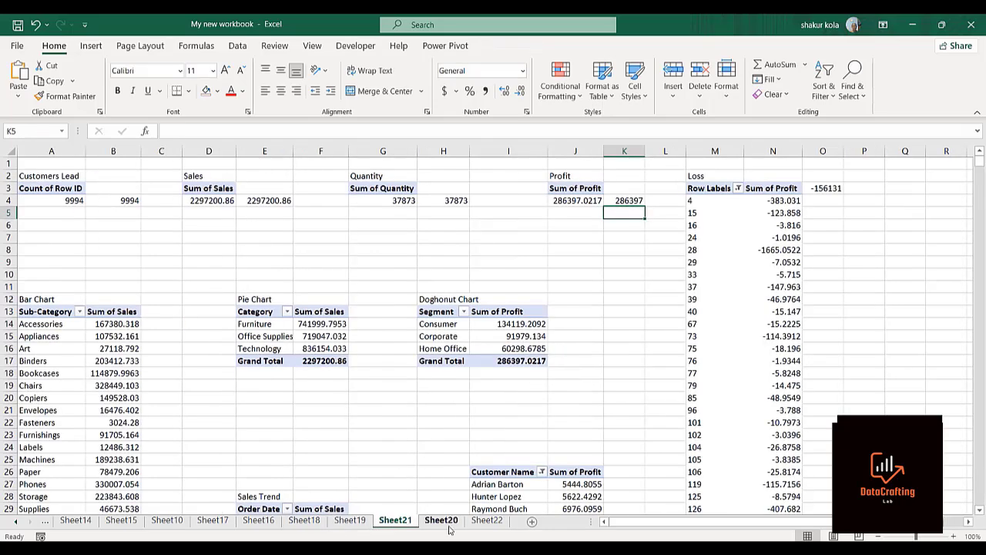
left_click(494, 523)
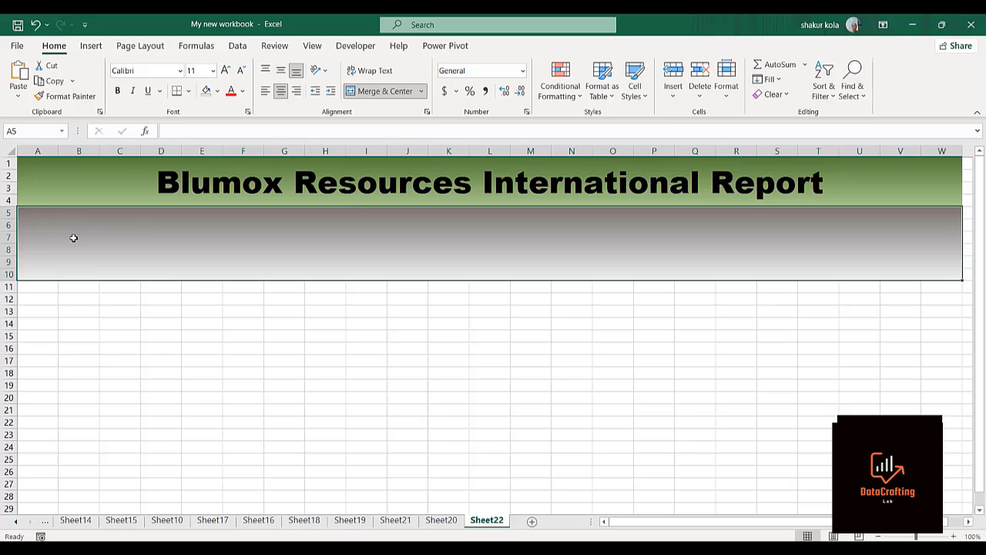
Step: Copy the merged gray banner and undo the title's last font size change
key("ctrl+c")
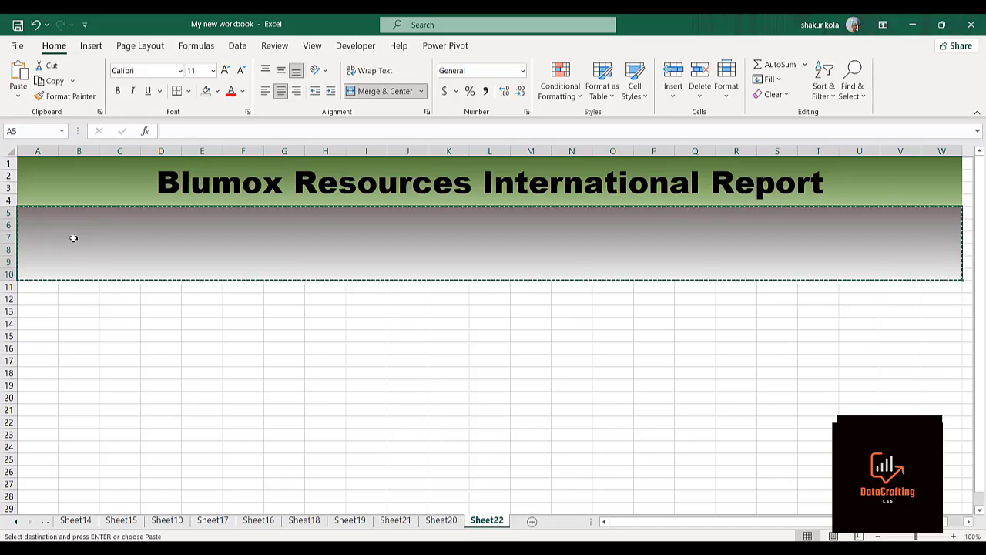
key("ctrl+z")
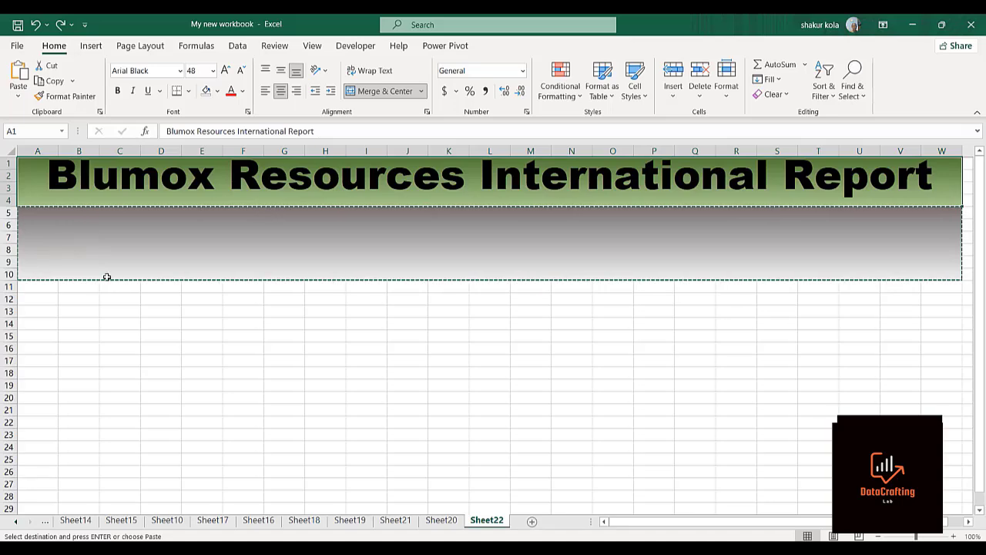
left_click(130, 293)
left_click(176, 259)
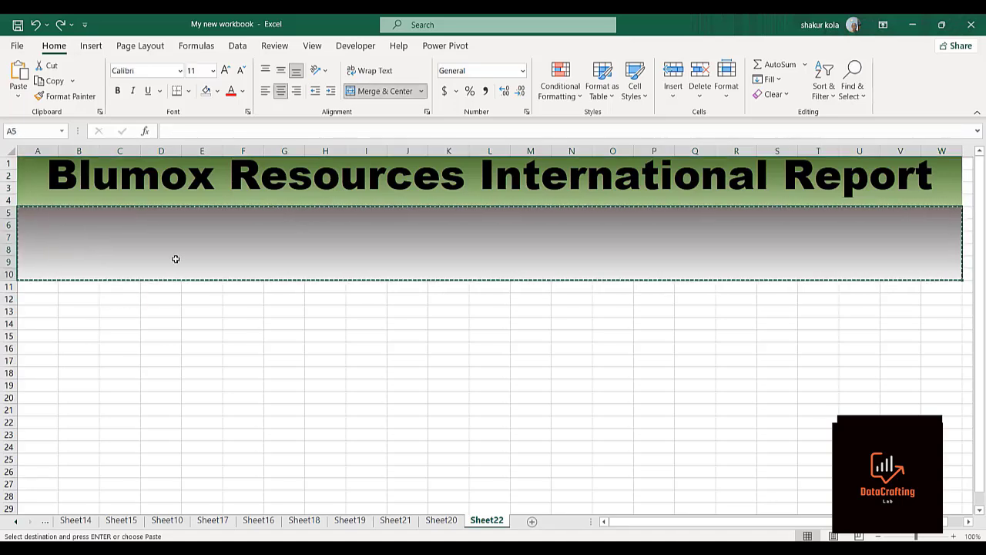
Step: Set the font size of the "Blumox Resources International Report" title to 36
left_click(170, 194)
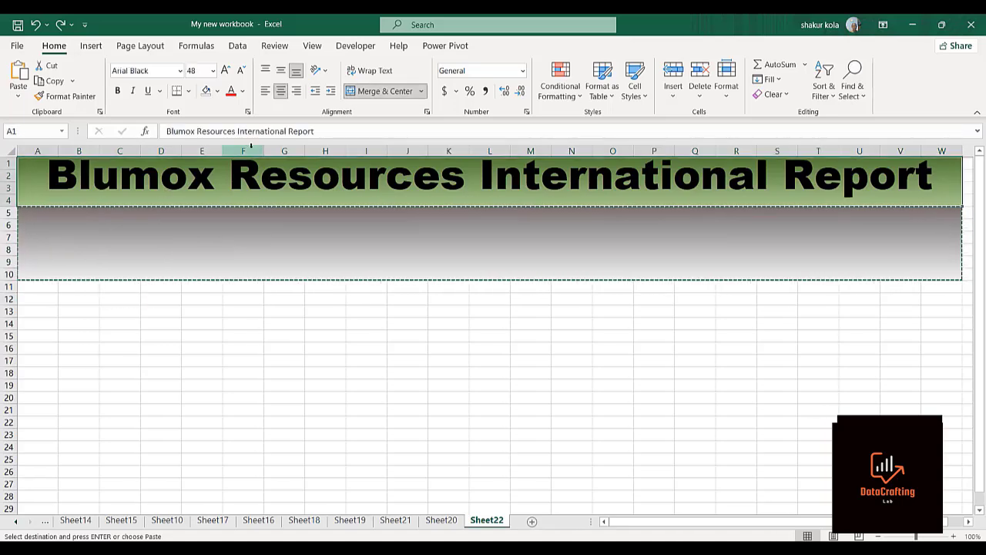
left_click(214, 71)
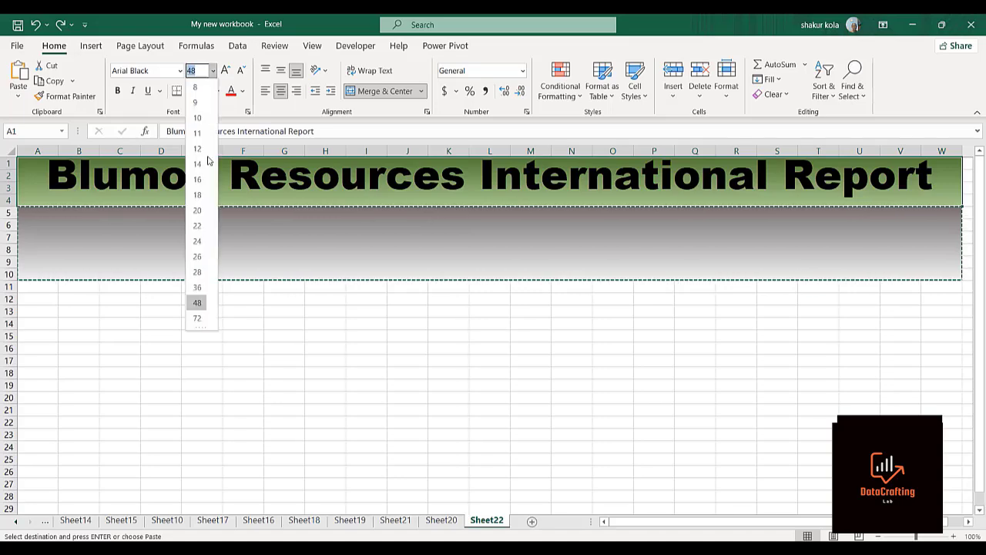
left_click(197, 287)
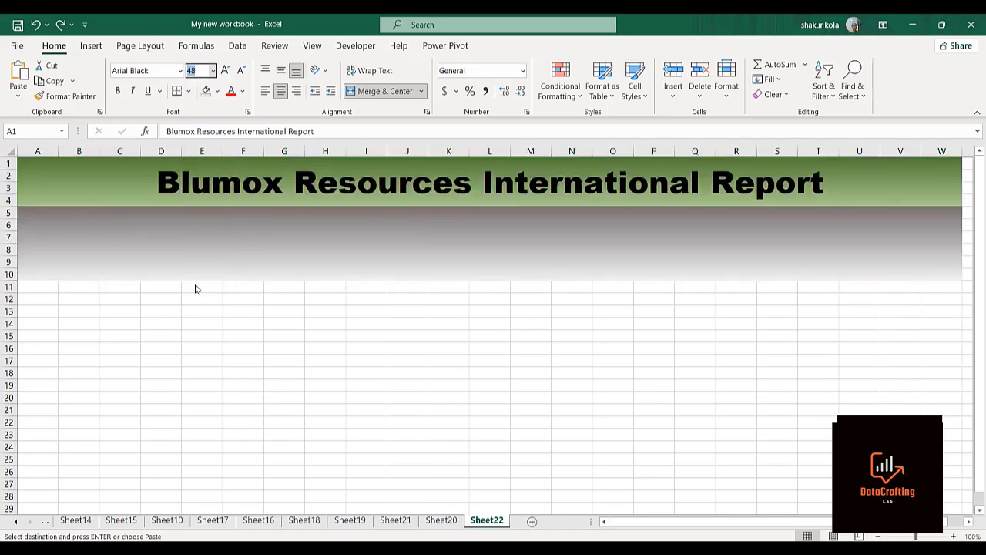
left_click(241, 218)
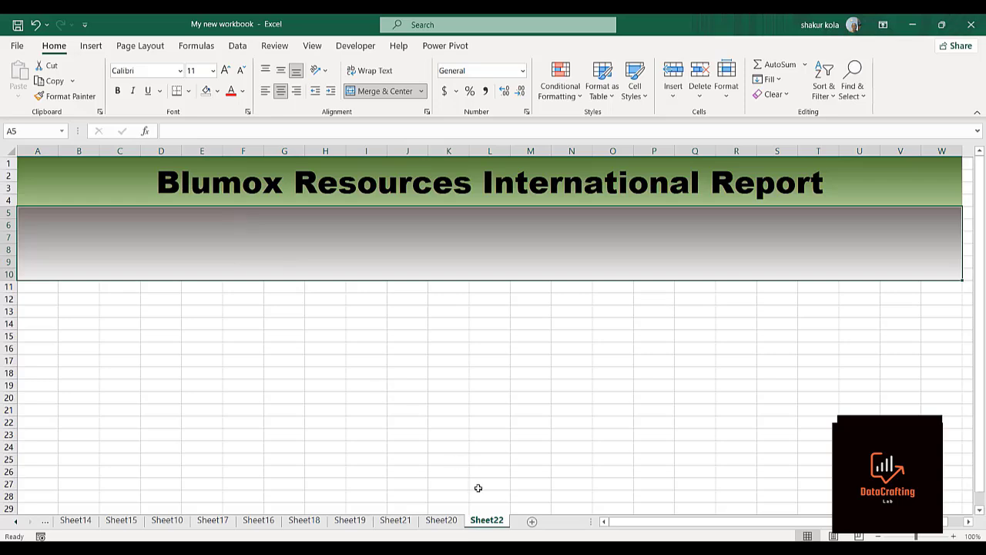
Step: Copy the people icon from Sheet19 and paste it at the start of the gray banner on Sheet22
left_click(349, 521)
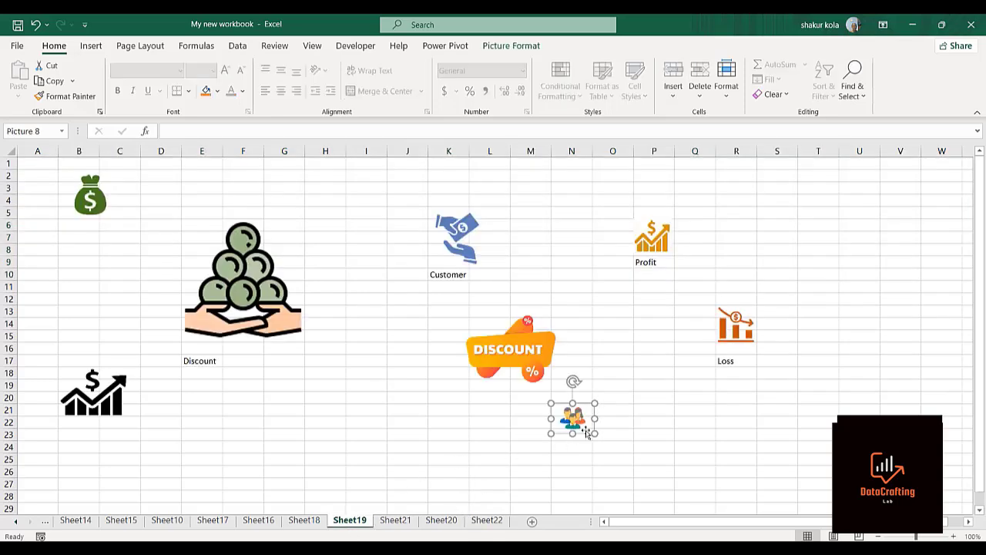
key("ctrl+c")
left_click(483, 523)
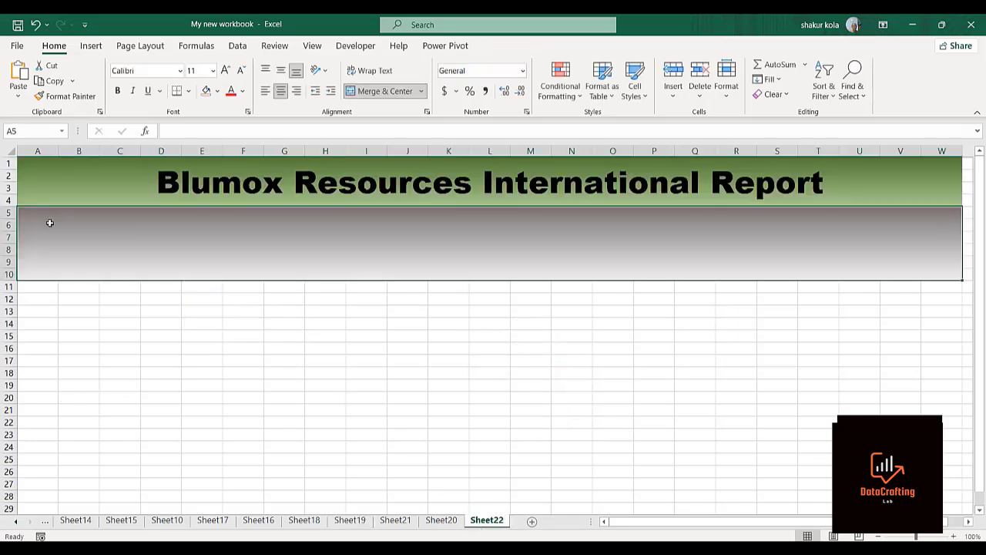
key("ctrl+v")
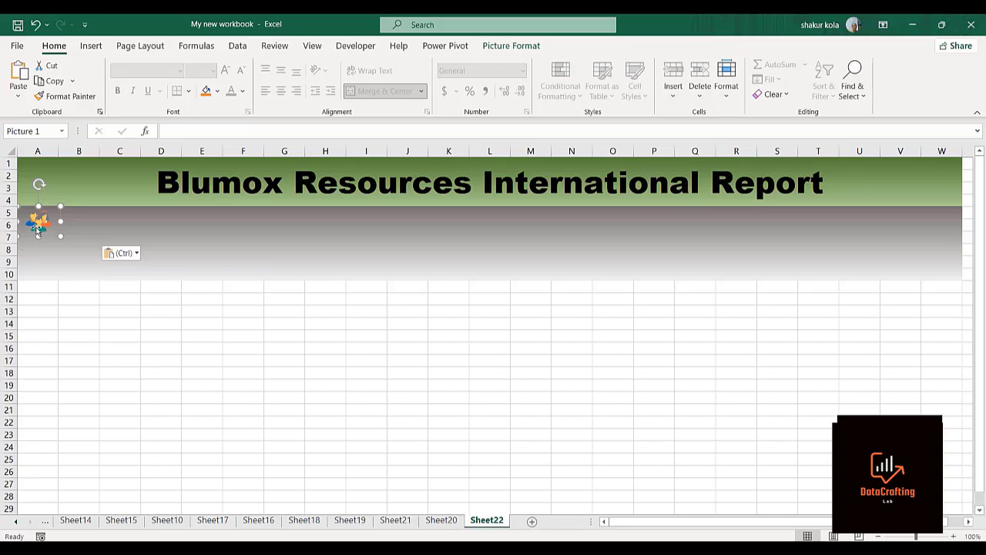
Step: Move the people icon to columns A–B in the gray banner and enlarge it to nearly the banner's height
left_click_drag(37, 231, 54, 250)
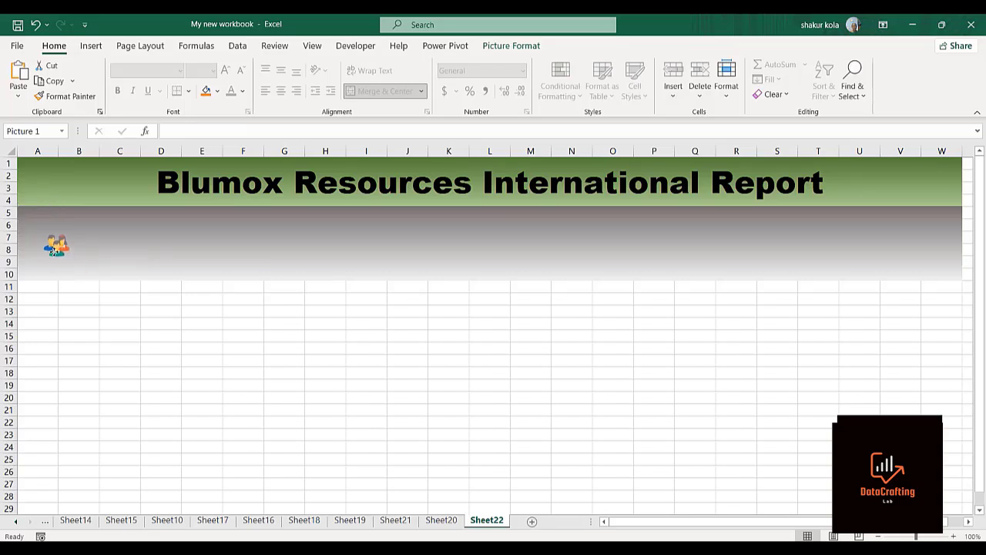
key("alt+Tab")
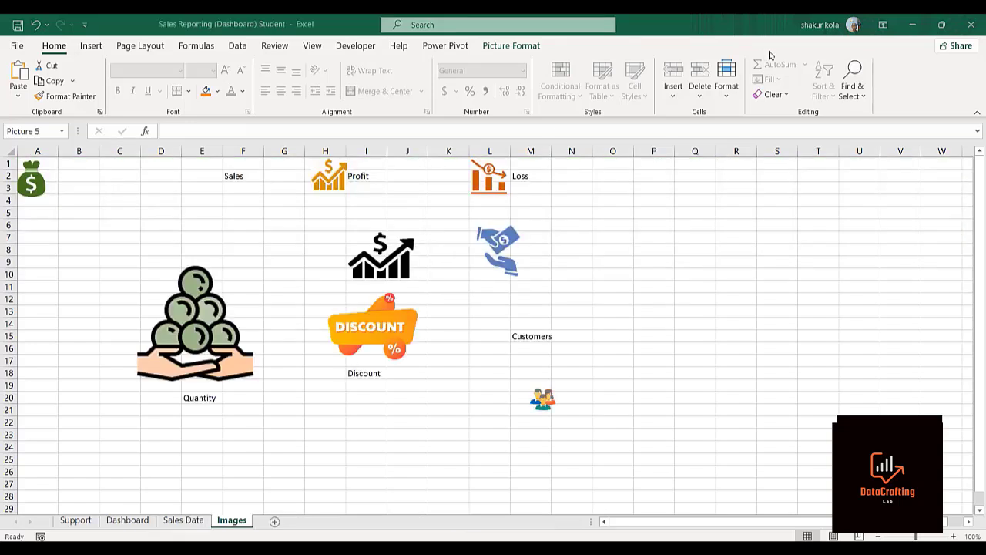
left_click(365, 328)
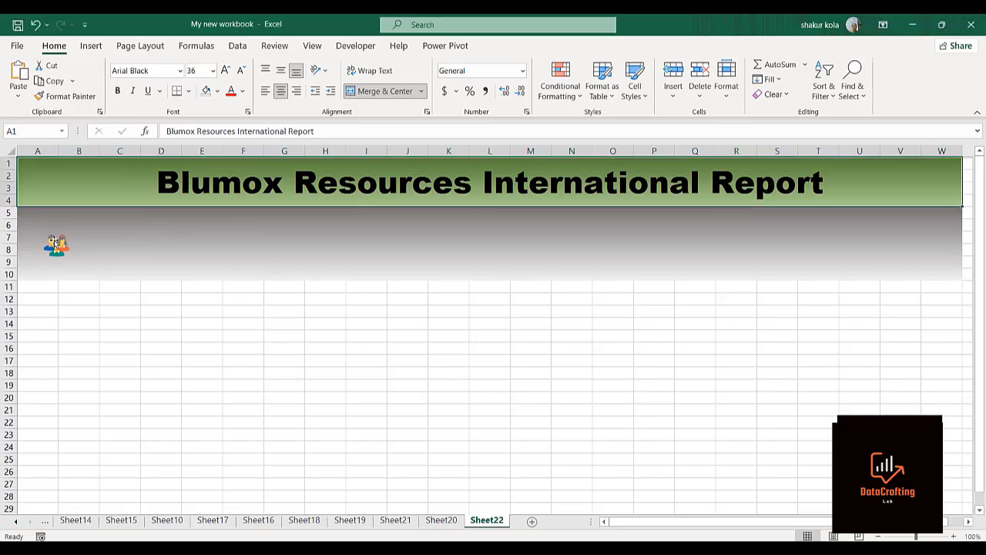
left_click(54, 244)
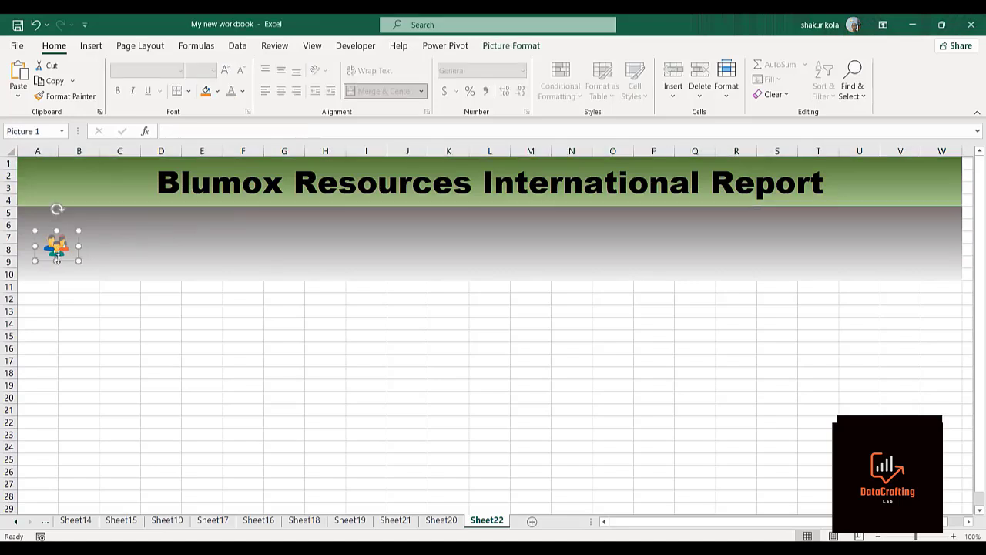
left_click_drag(56, 260, 107, 259)
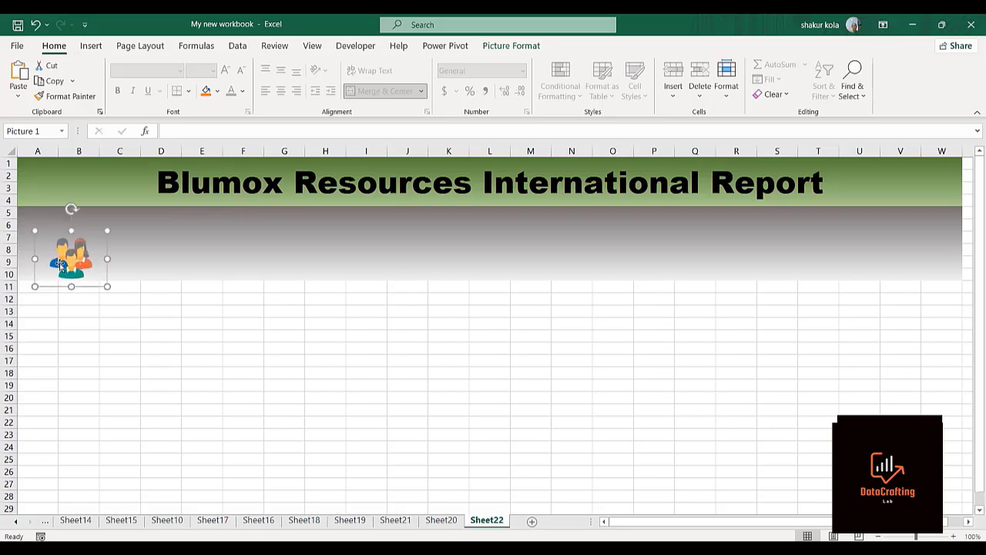
left_click_drag(71, 229, 71, 205)
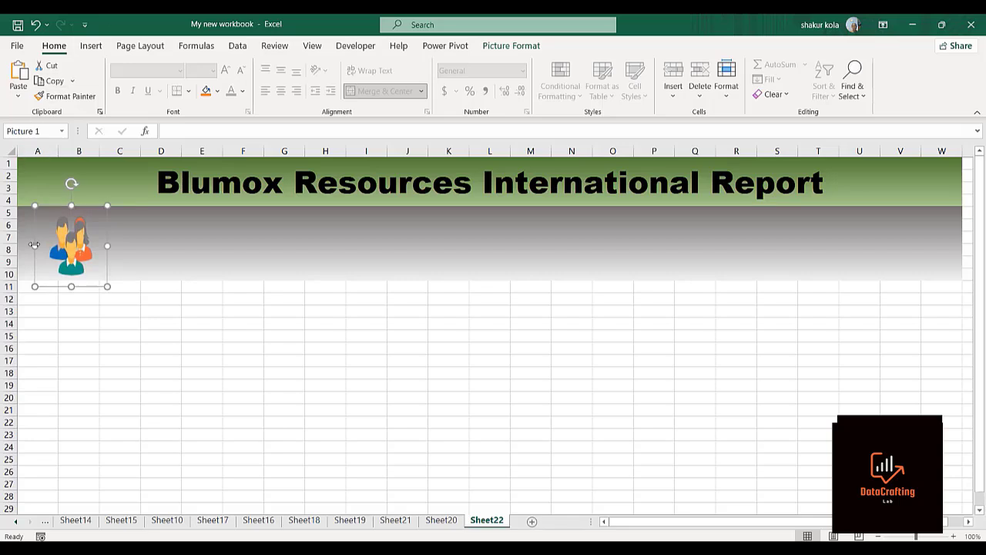
left_click_drag(34, 246, 59, 257)
left_click(339, 271)
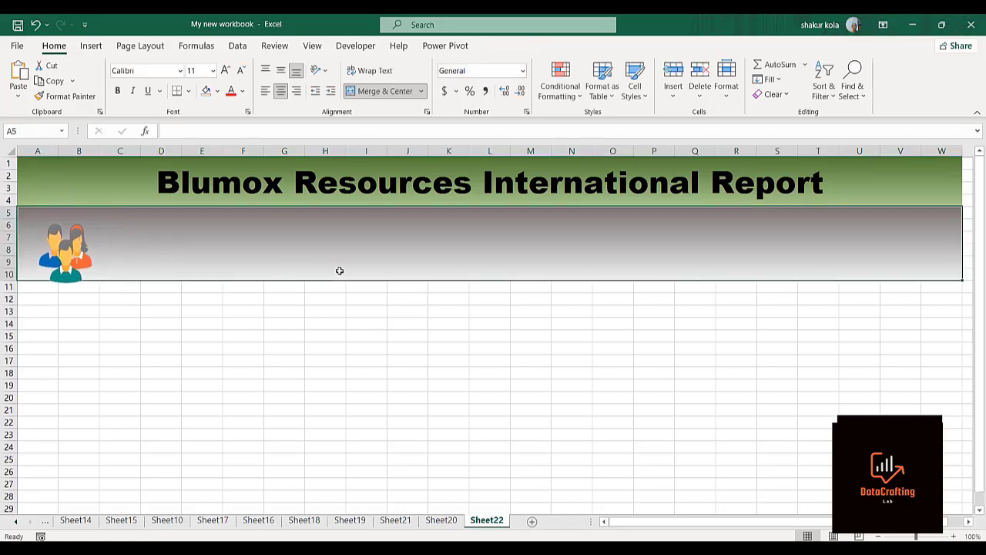
left_click(245, 361)
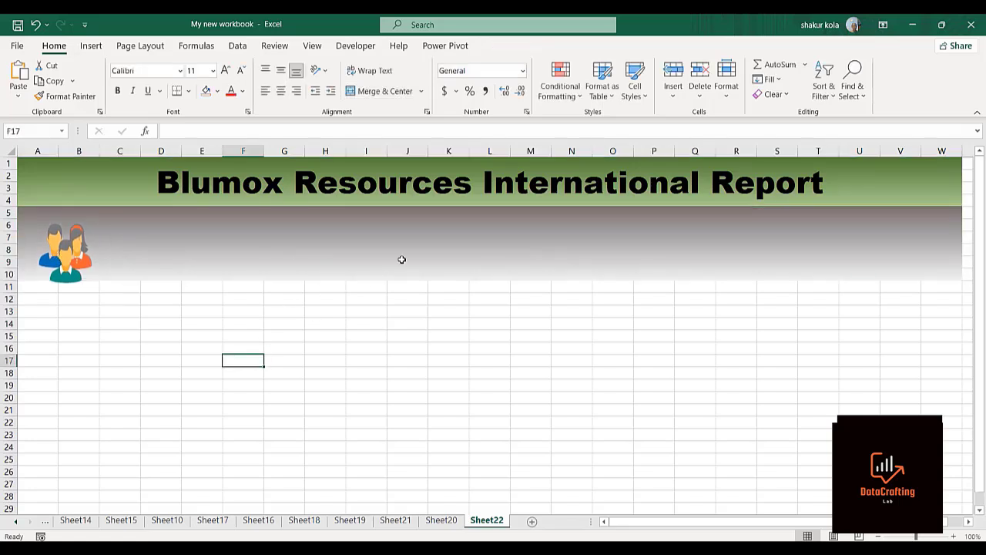
Step: Copy the green-balls-in-hands icon from Sheet19 and paste it below the gray banner on Sheet22, around G17
left_click(780, 60)
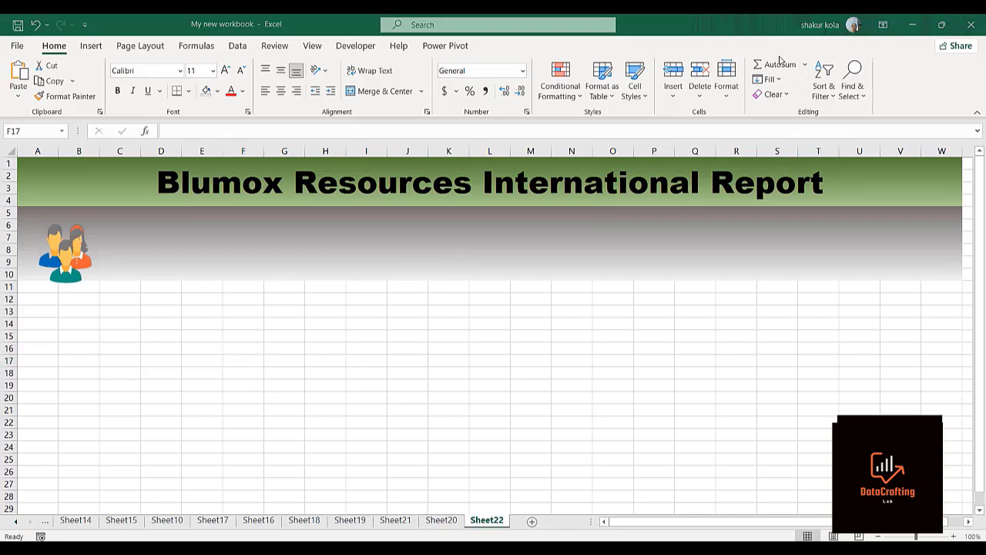
left_click(349, 522)
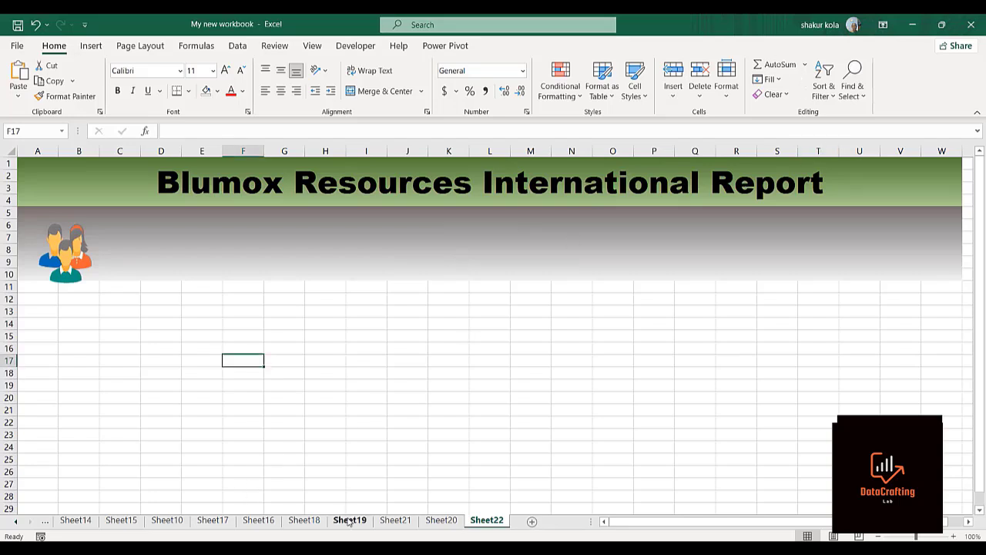
left_click(349, 522)
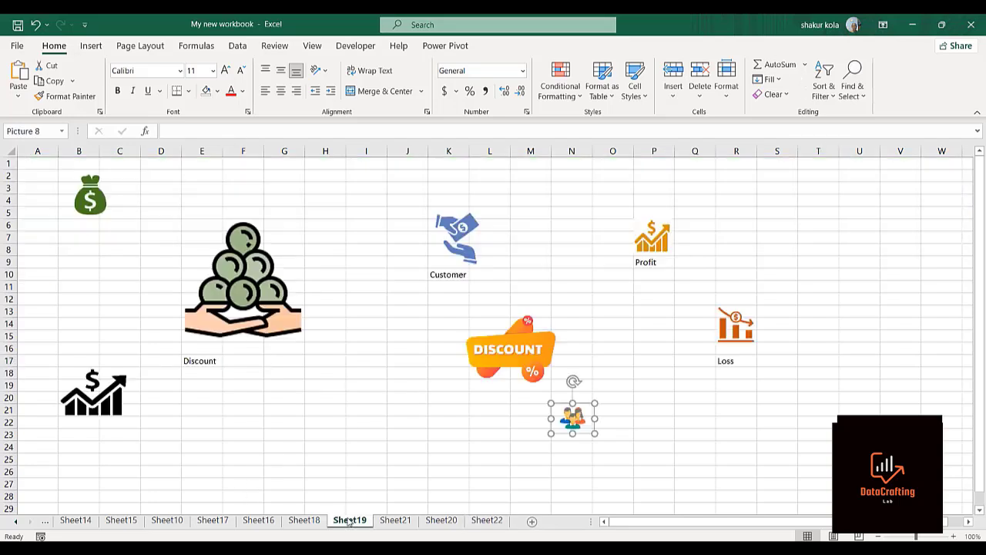
left_click(242, 291)
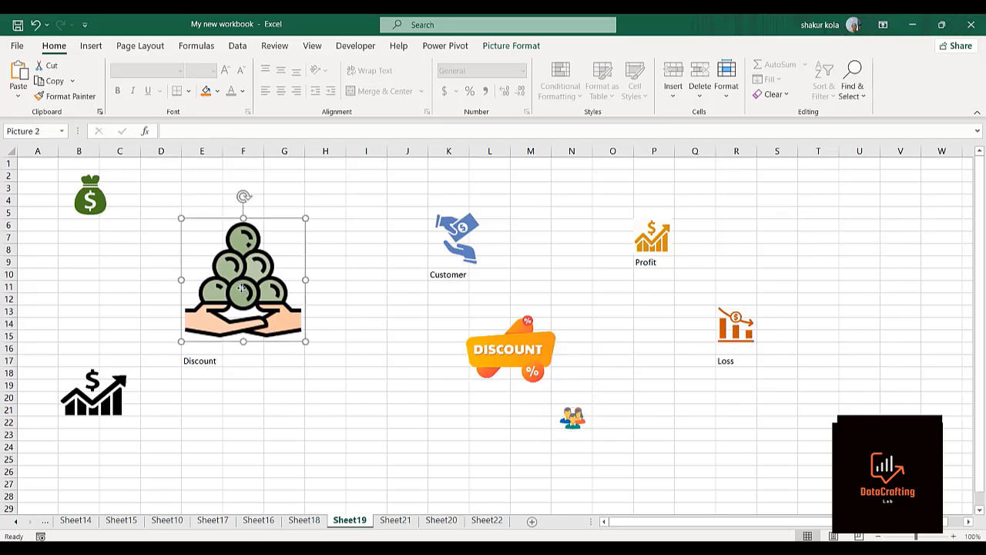
left_click(486, 521)
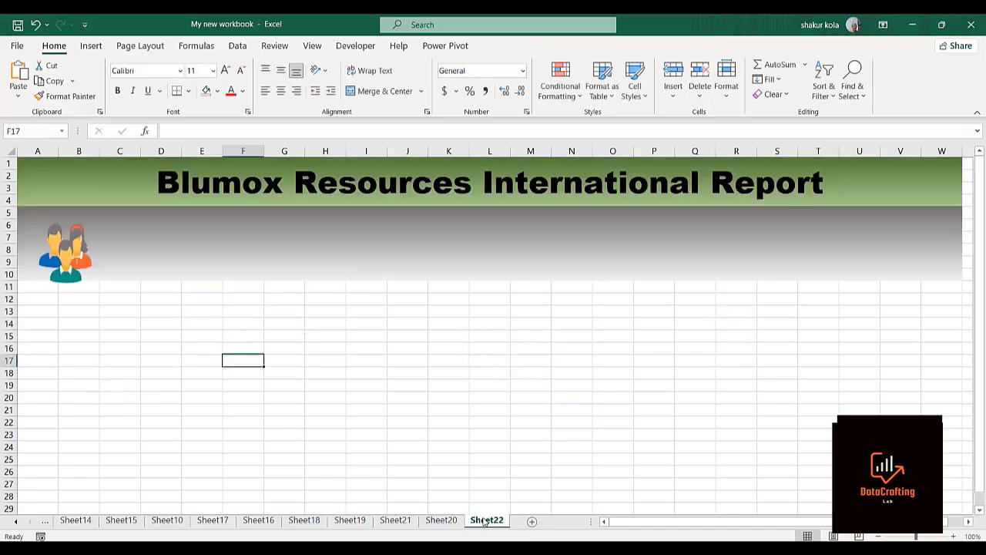
left_click(302, 363)
key("ctrl+v")
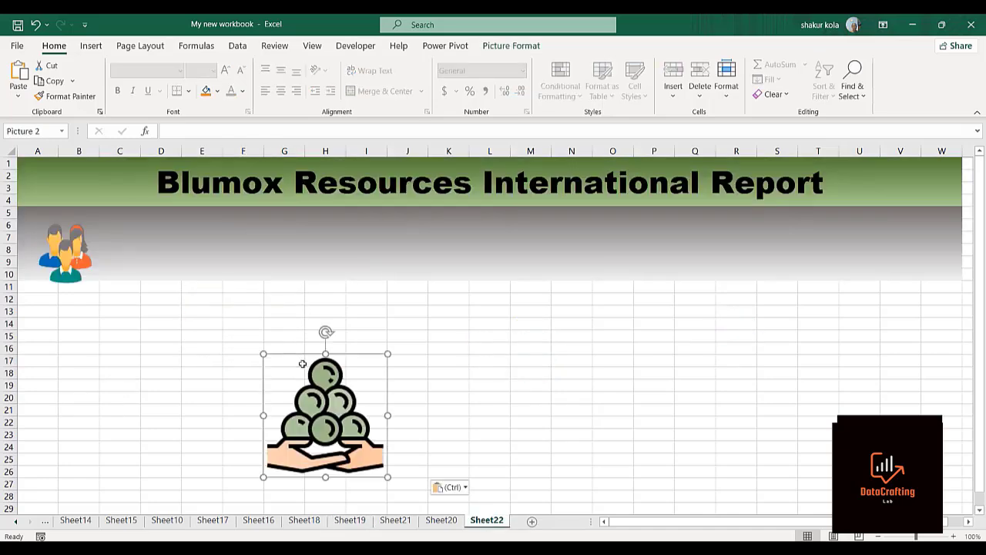
Step: Copy the Discount badge icon from Sheet19 and paste it at cell L22 on Sheet22
left_click(351, 521)
left_click(537, 354)
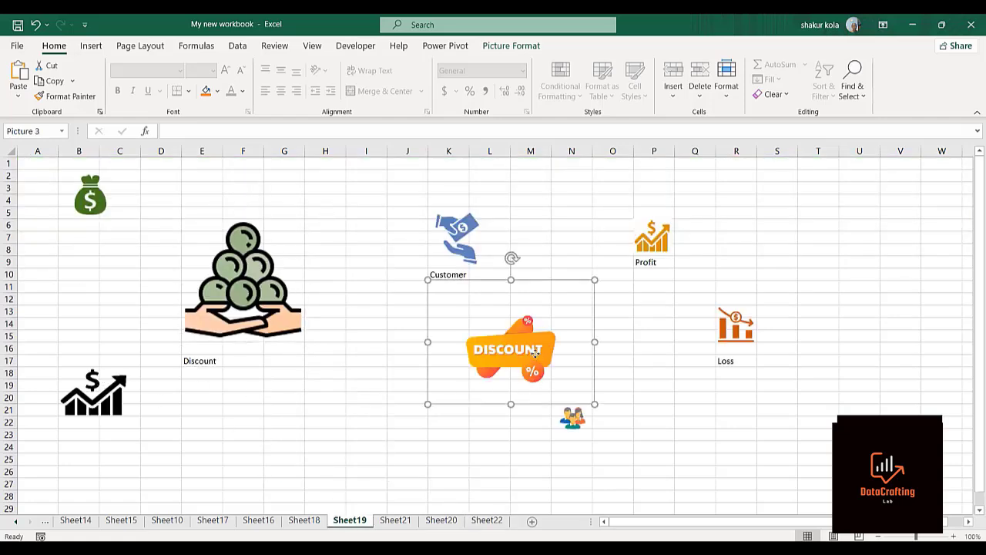
left_click(487, 521)
left_click(489, 426)
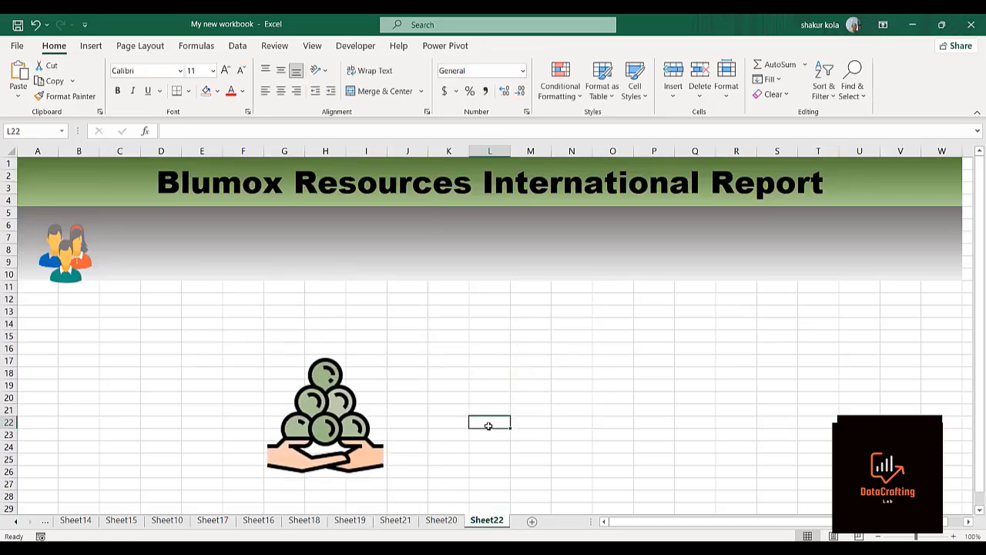
key("ctrl+v")
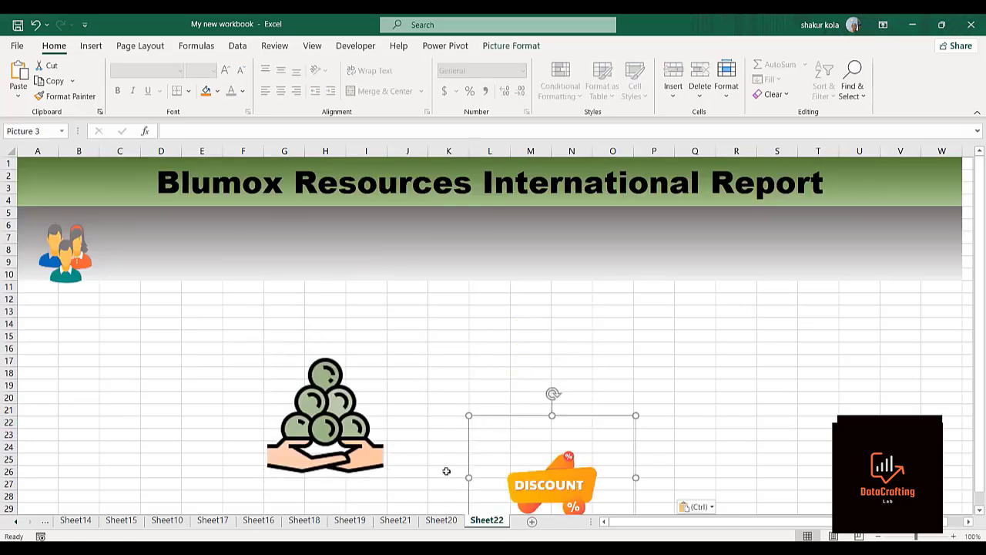
Step: Copy the orange Profit chart icon from Sheet19 and place it at cell E18 on Sheet22
left_click(346, 521)
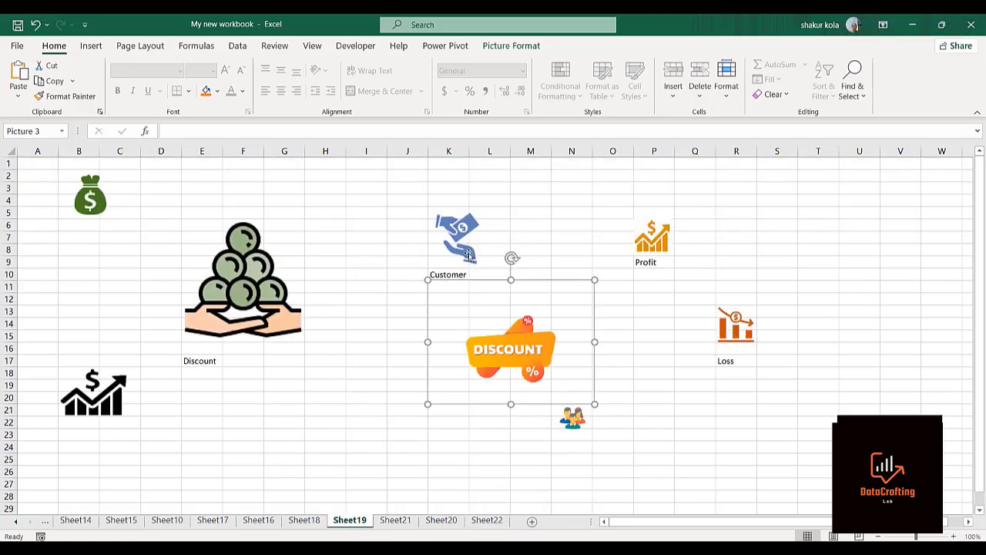
left_click(643, 246)
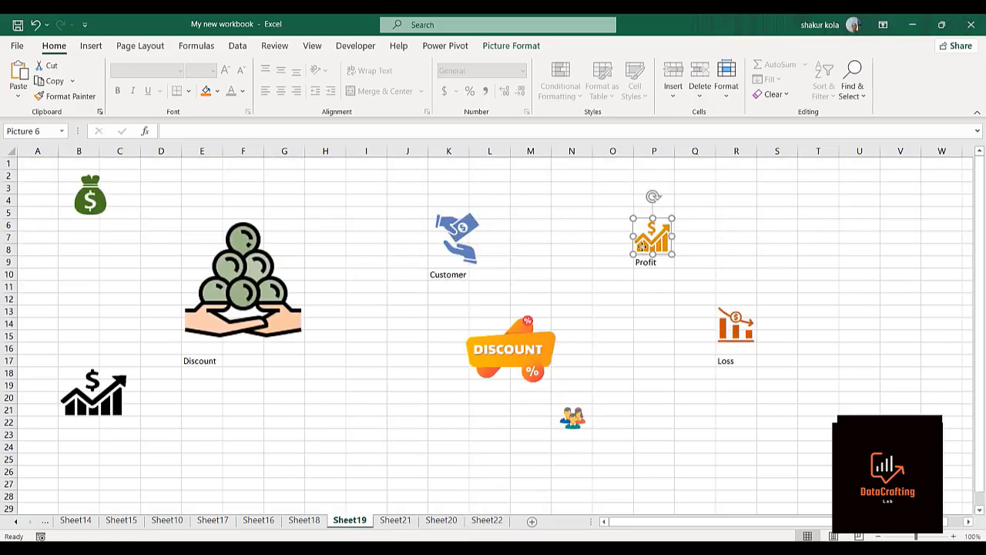
left_click(479, 521)
left_click(186, 376)
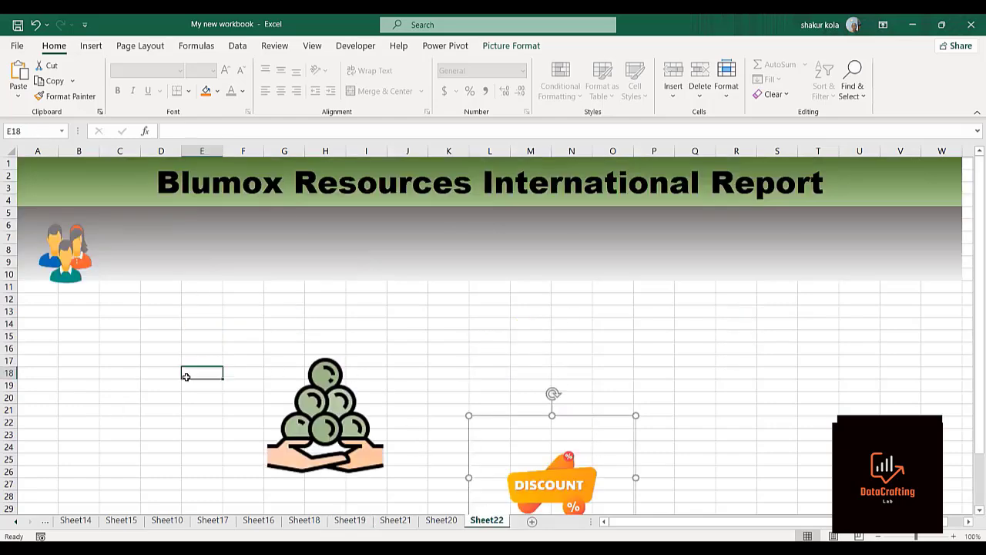
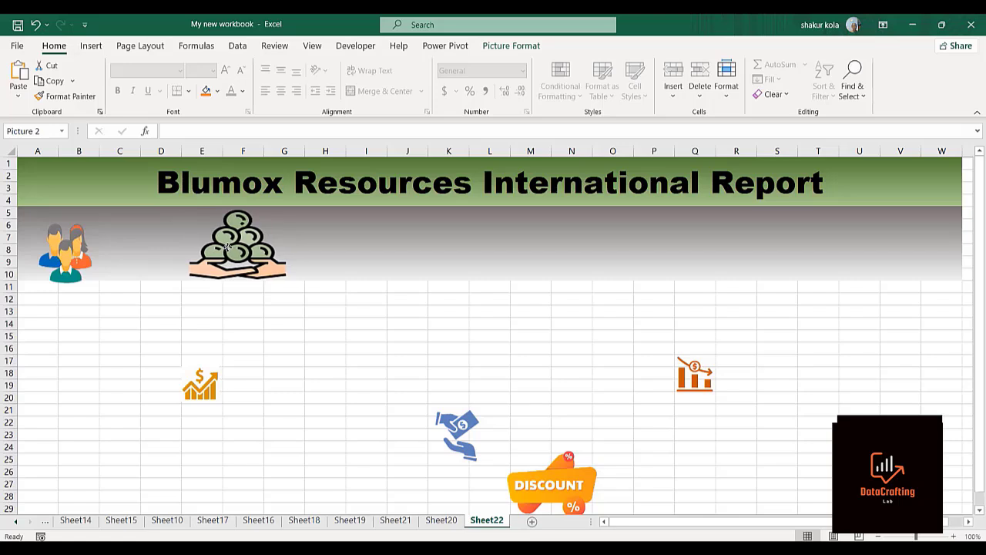
Step: Move the Discount badge into the gray banner around columns I–K and reduce its height and width slightly
left_click(228, 245)
left_click(543, 480)
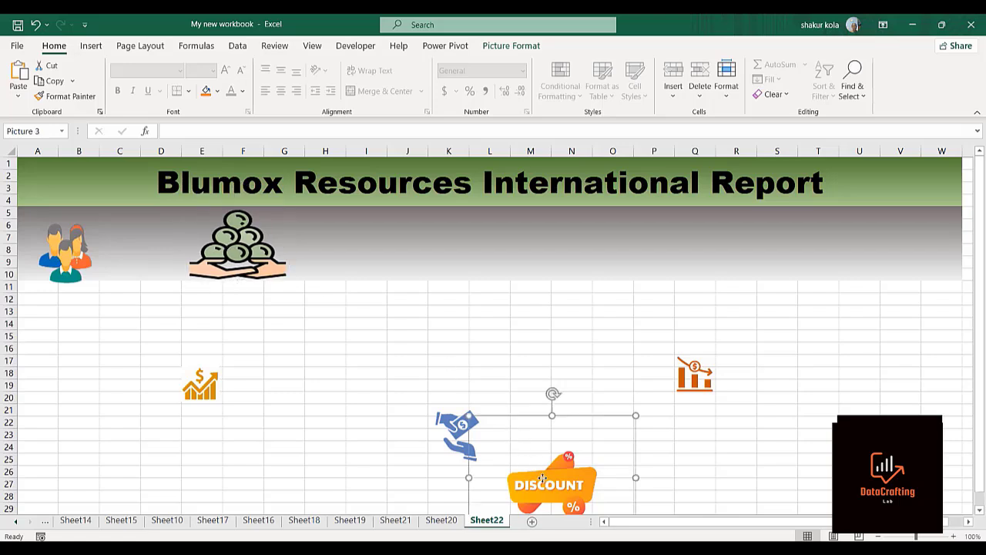
left_click_drag(542, 479, 387, 240)
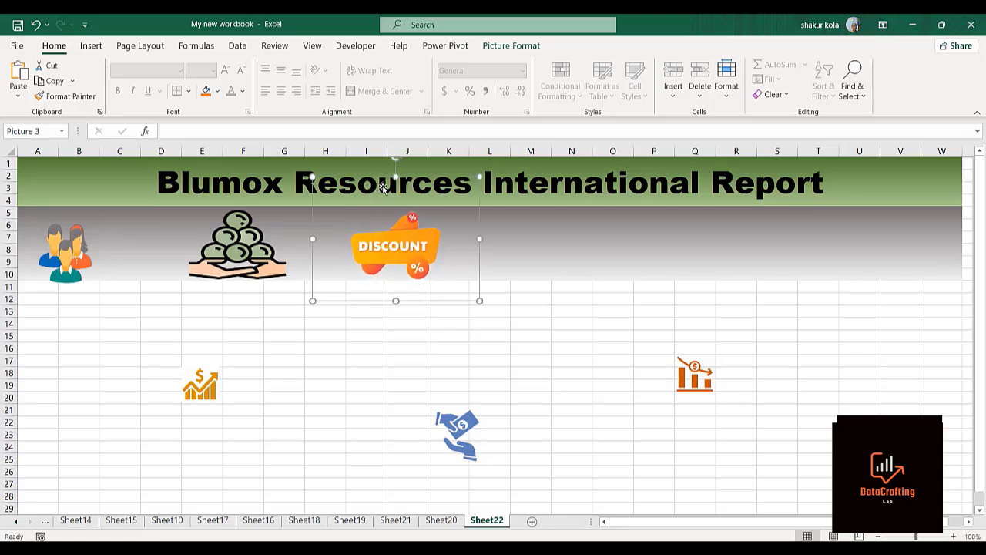
left_click_drag(396, 176, 396, 191)
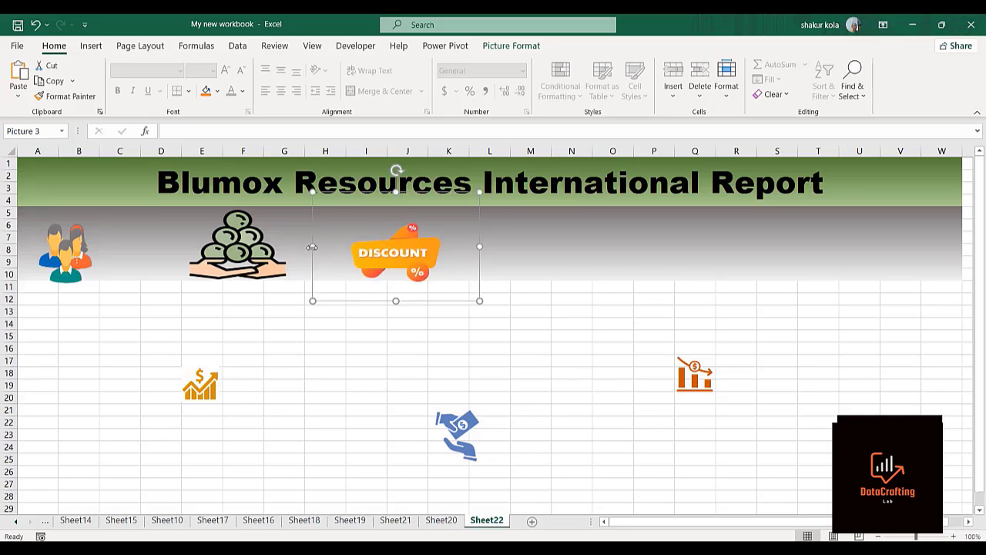
left_click_drag(312, 247, 338, 247)
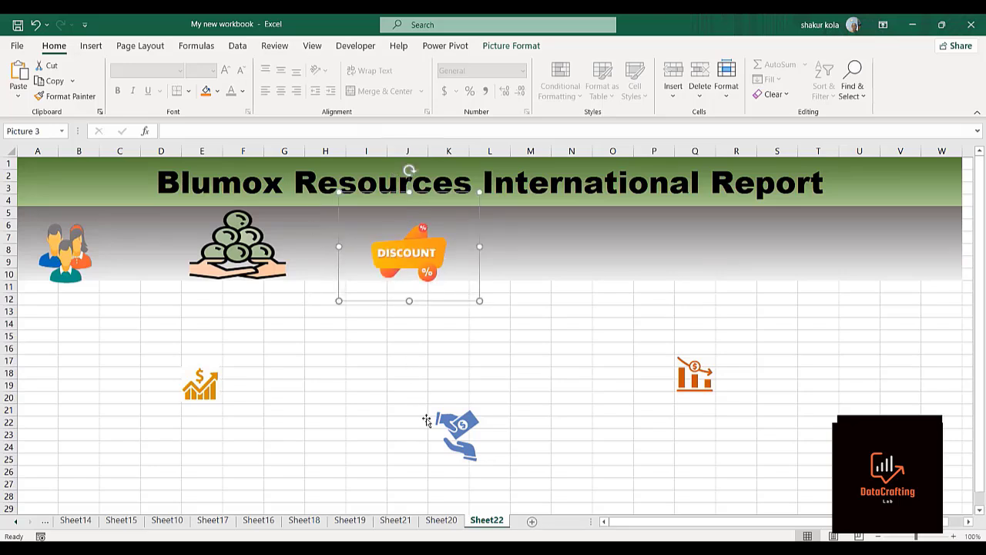
Step: Move the blue cash-in-hand icon and the orange profit chart icon into the gray banner, following the Discount badge
left_click(449, 430)
left_click(512, 46)
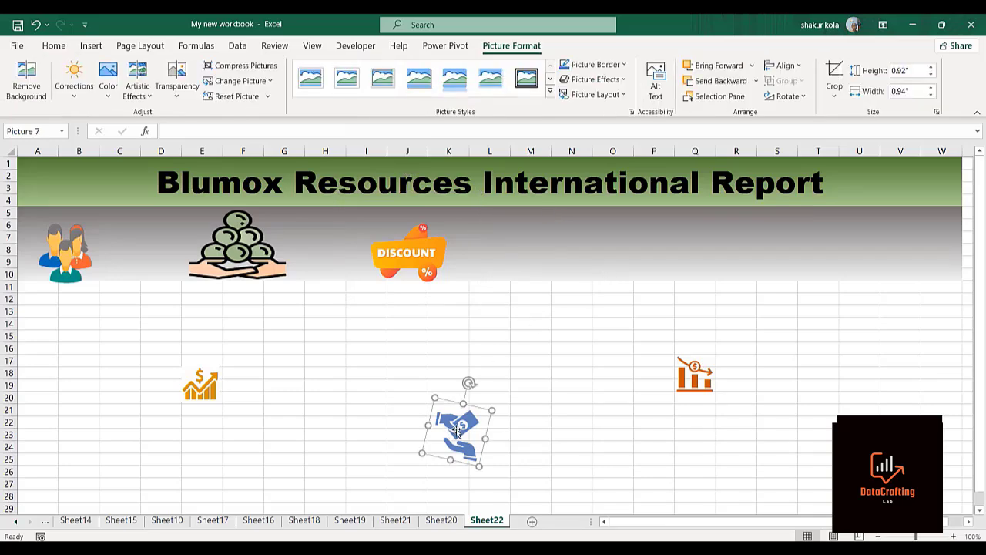
left_click_drag(455, 430, 547, 245)
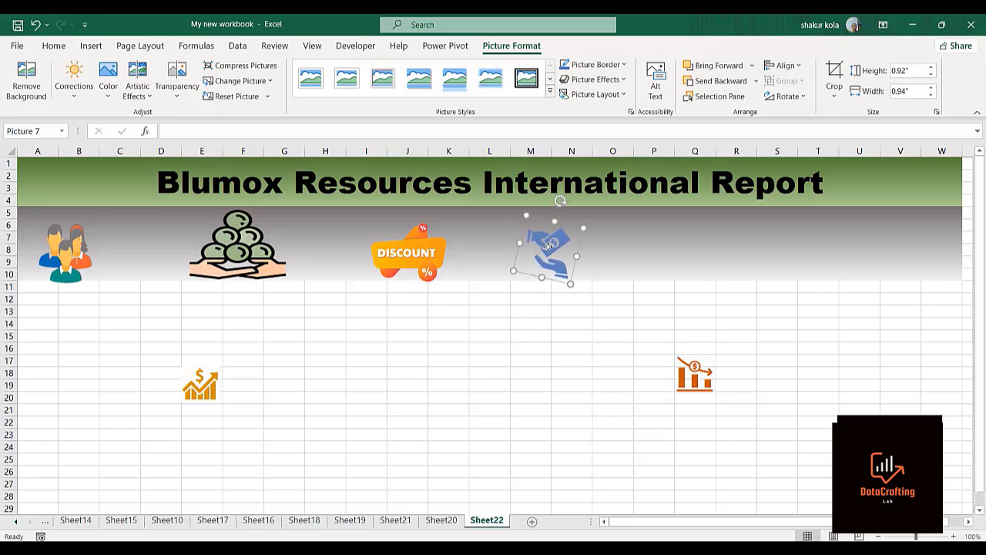
left_click(195, 393)
left_click_drag(195, 393, 683, 220)
Step: Place the loss chart icon near the banner's end, enlarged to about 0.91" by 1.11", and shift the profit chart icon to column Q
left_click(694, 377)
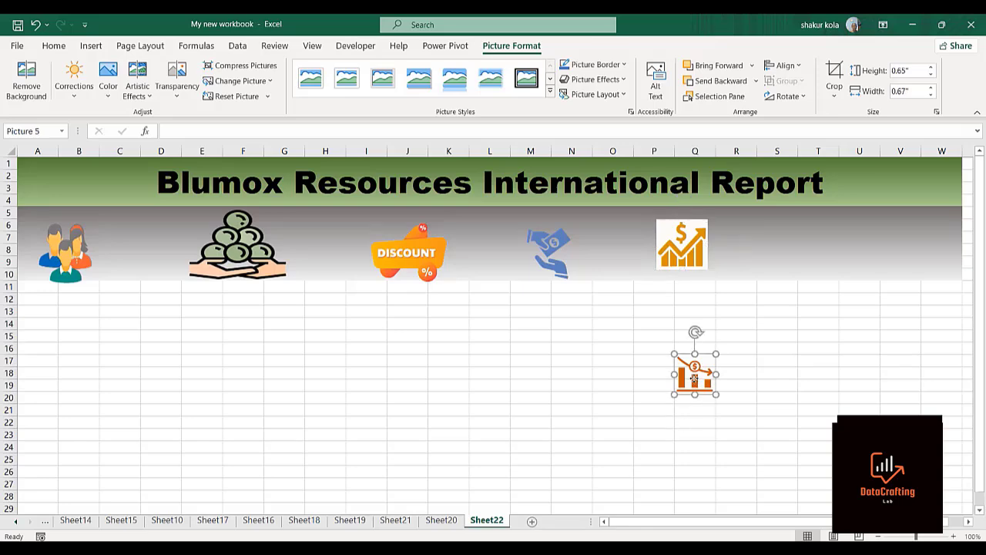
left_click_drag(694, 377, 850, 276)
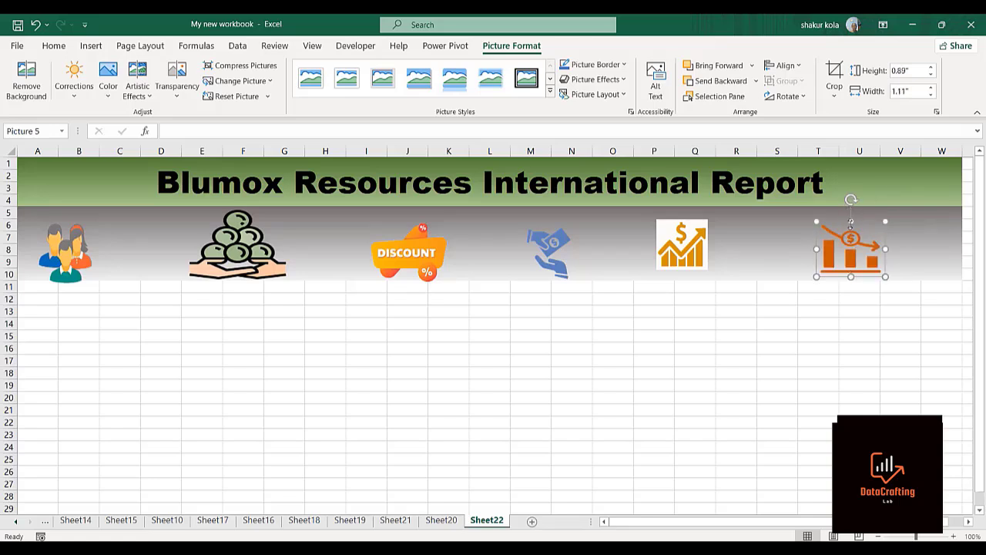
left_click_drag(851, 220, 888, 240)
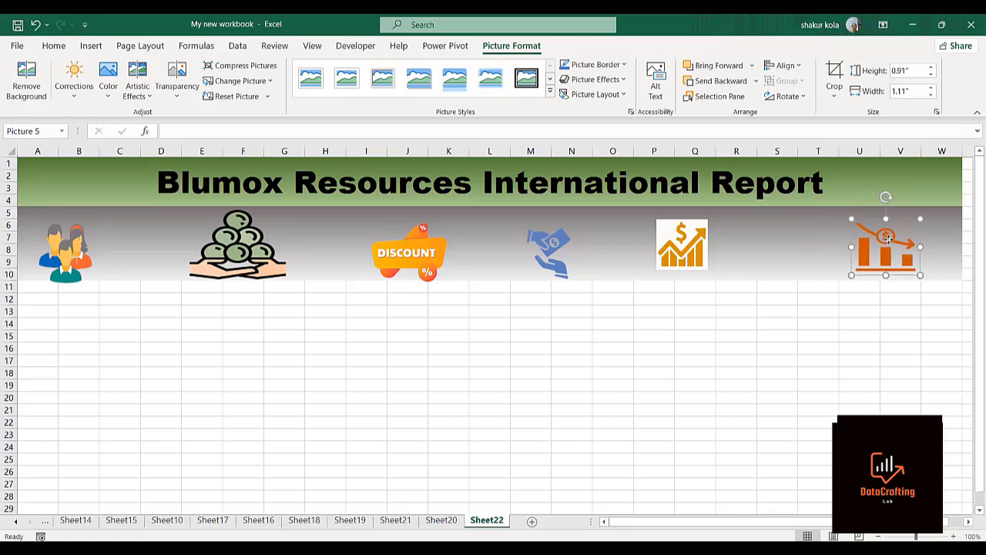
left_click(668, 246)
left_click_drag(669, 246, 689, 252)
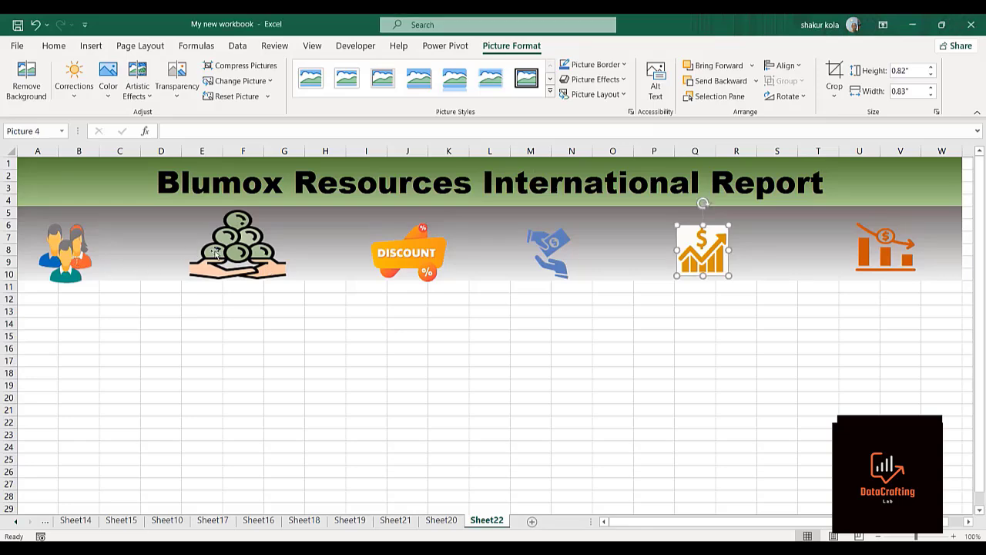
Step: Examine the picture color presets for the profit chart icon and the green-balls-in-hands icon
left_click(107, 84)
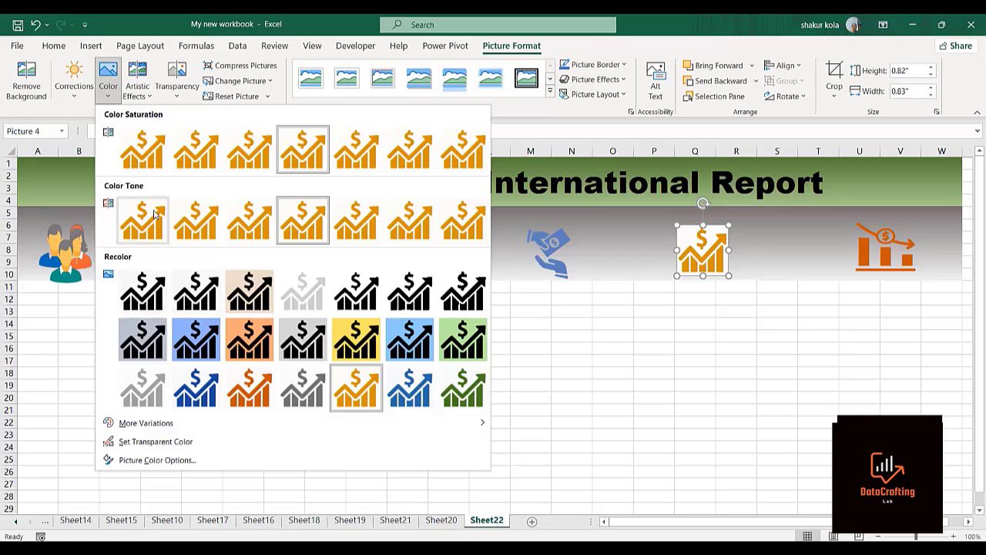
left_click(63, 393)
left_click(231, 261)
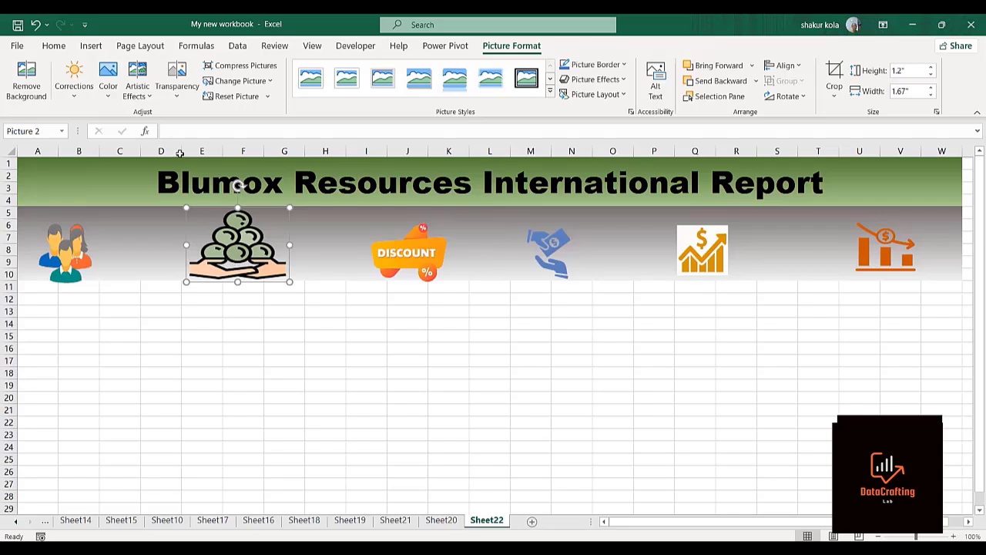
left_click(108, 88)
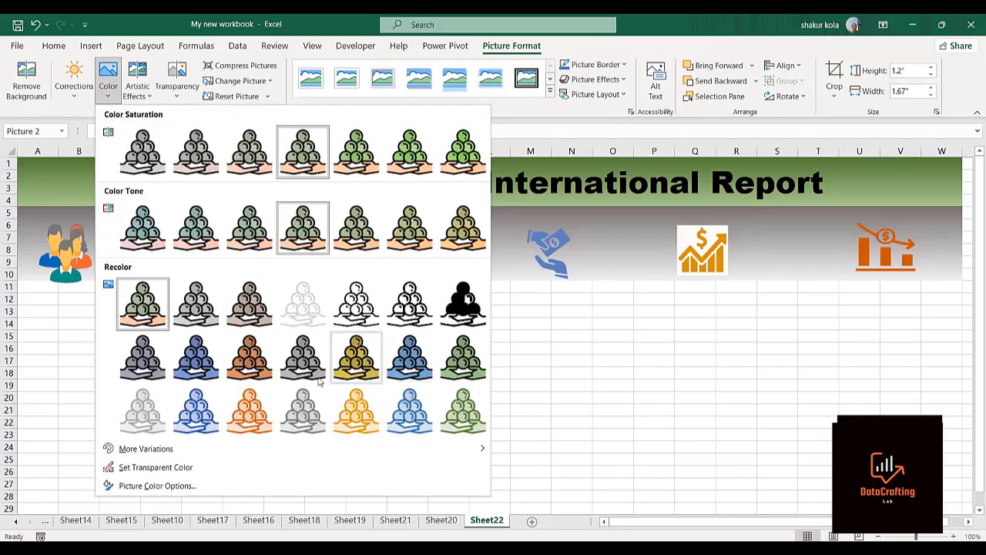
left_click(357, 158)
left_click(354, 395)
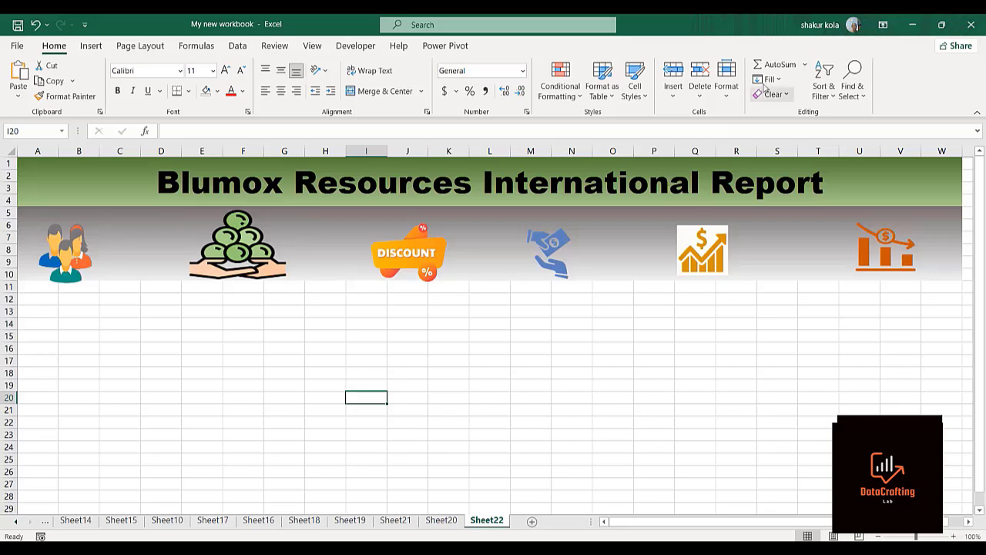
key("alt+Tab")
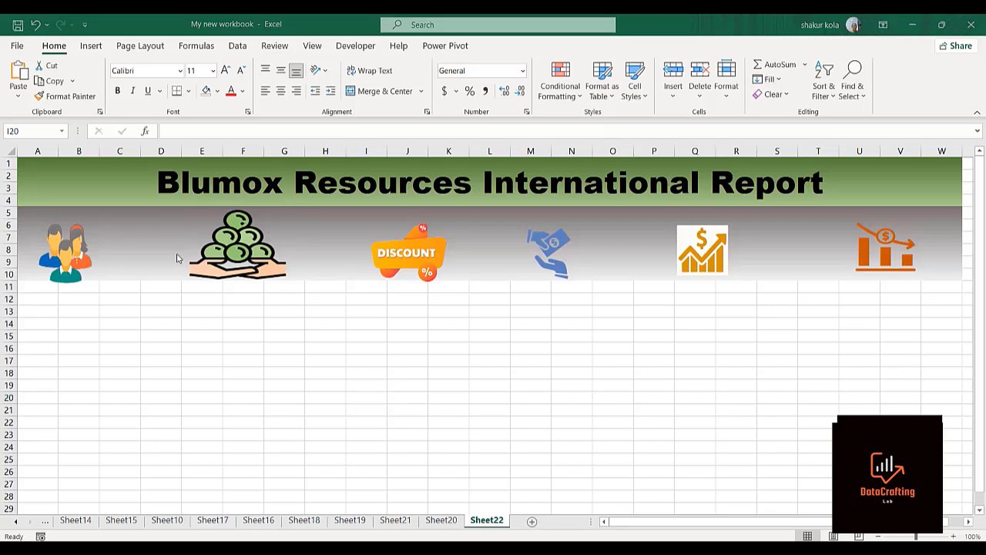
key("alt+Tab")
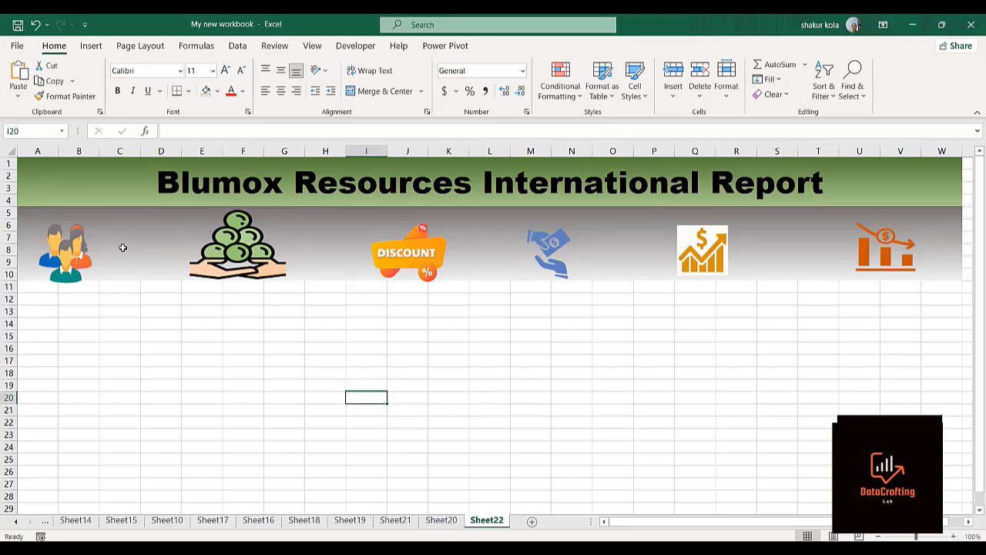
left_click(710, 245)
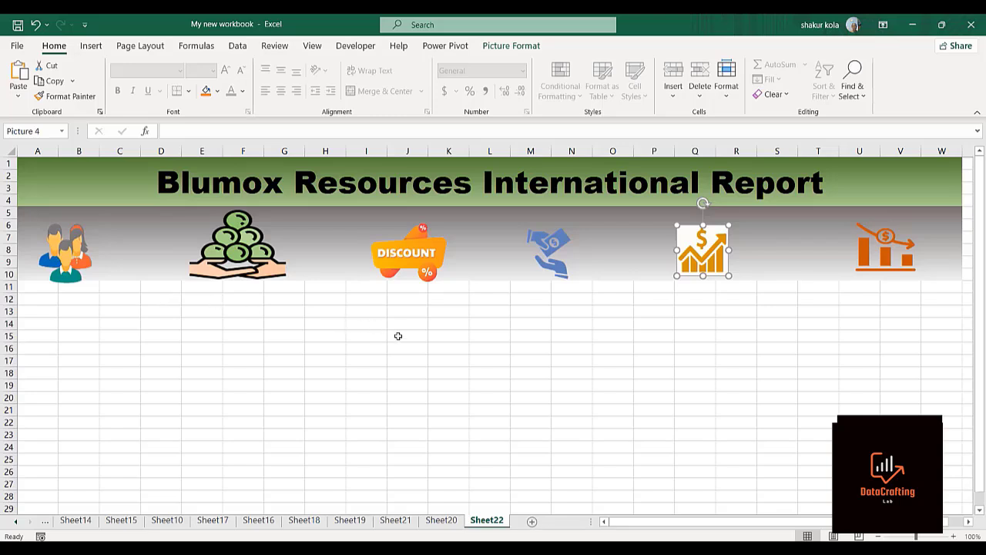
left_click(570, 383)
left_click(702, 250)
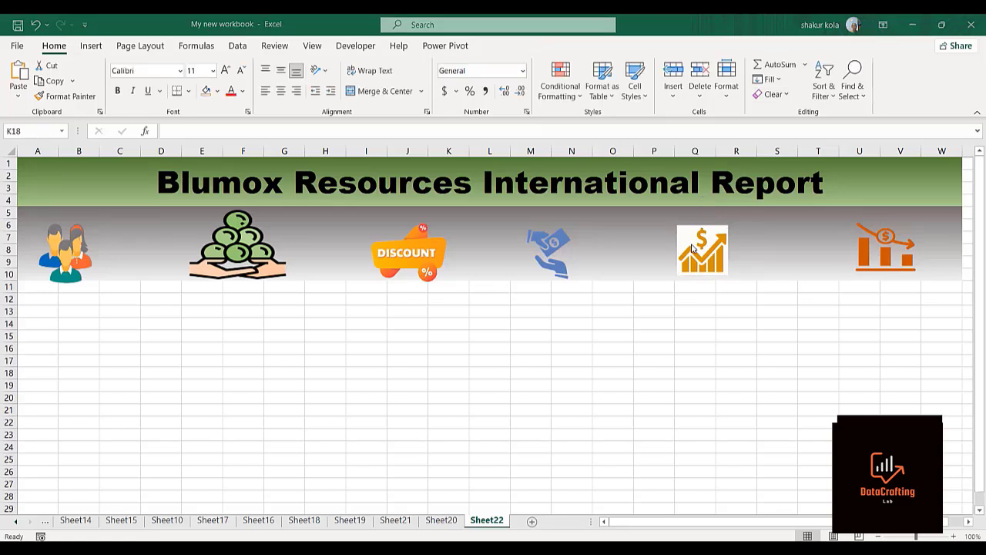
left_click(692, 246)
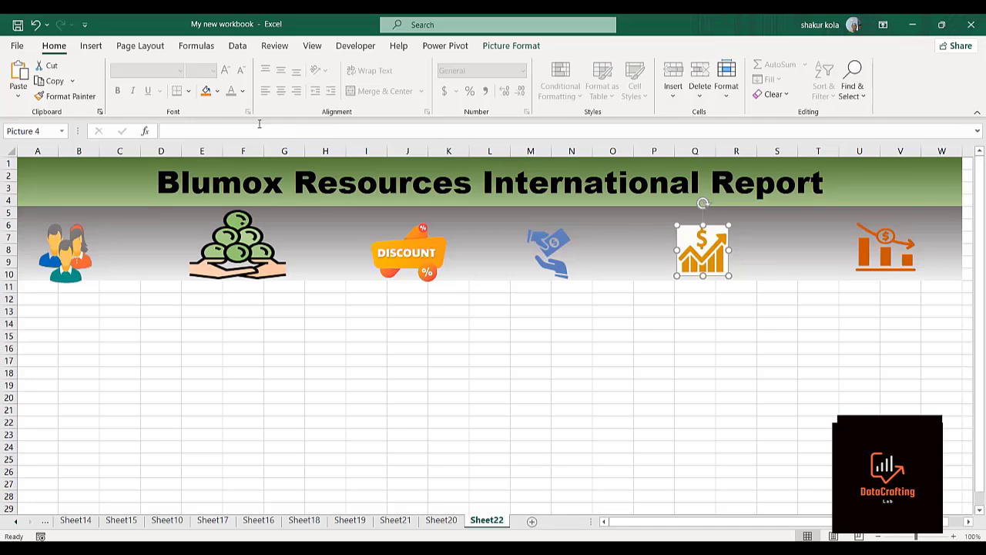
left_click(624, 325)
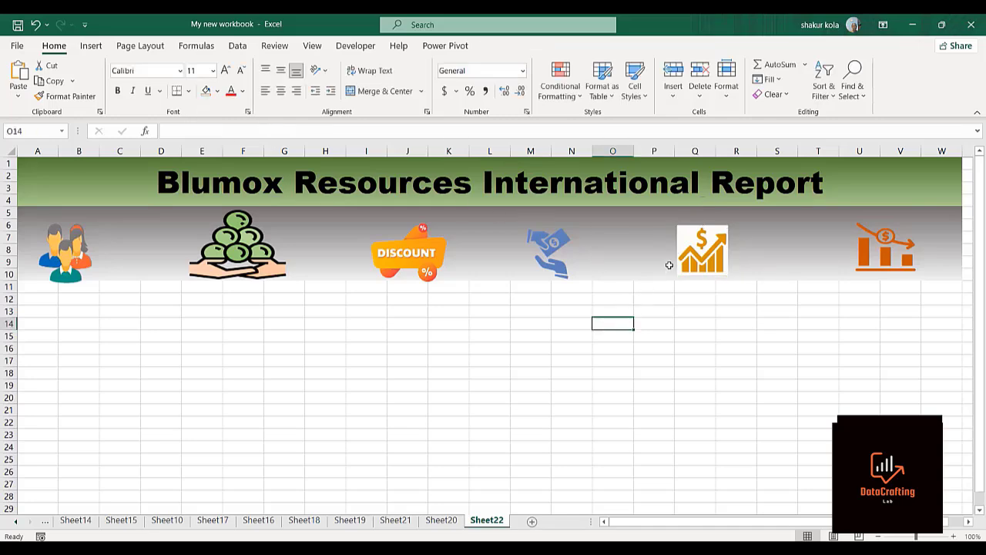
Step: Recolor the profit chart icon in the gray banner with the dark green preset
double_click(699, 258)
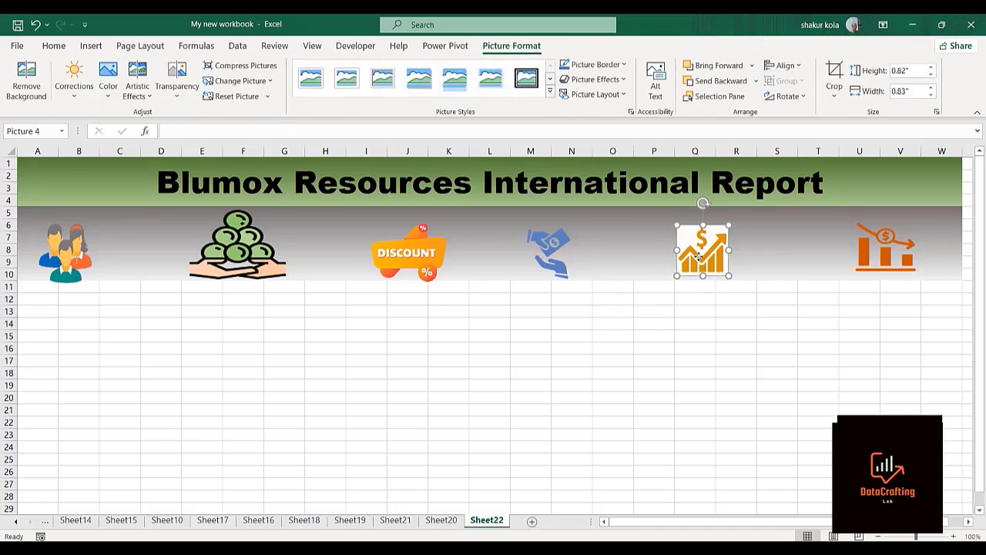
left_click(107, 87)
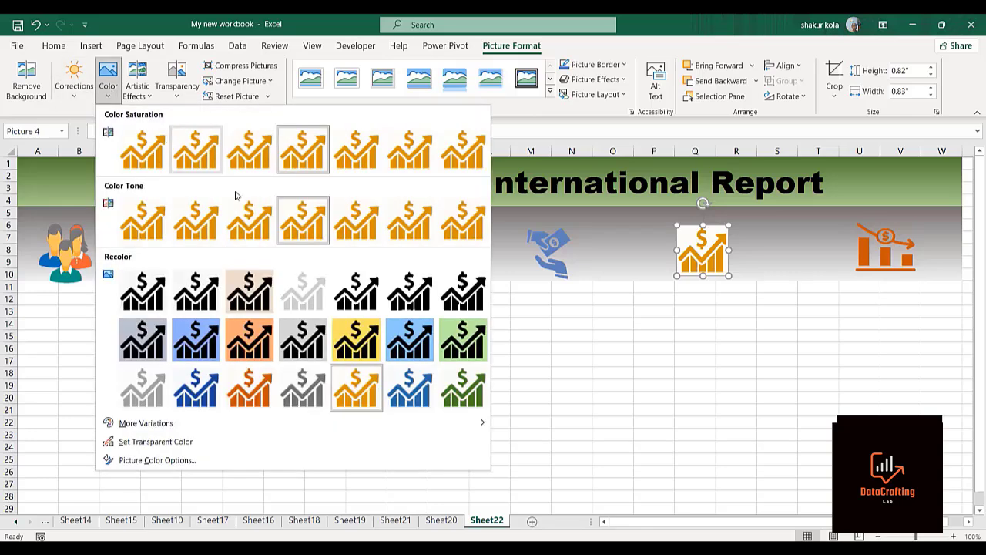
left_click(472, 397)
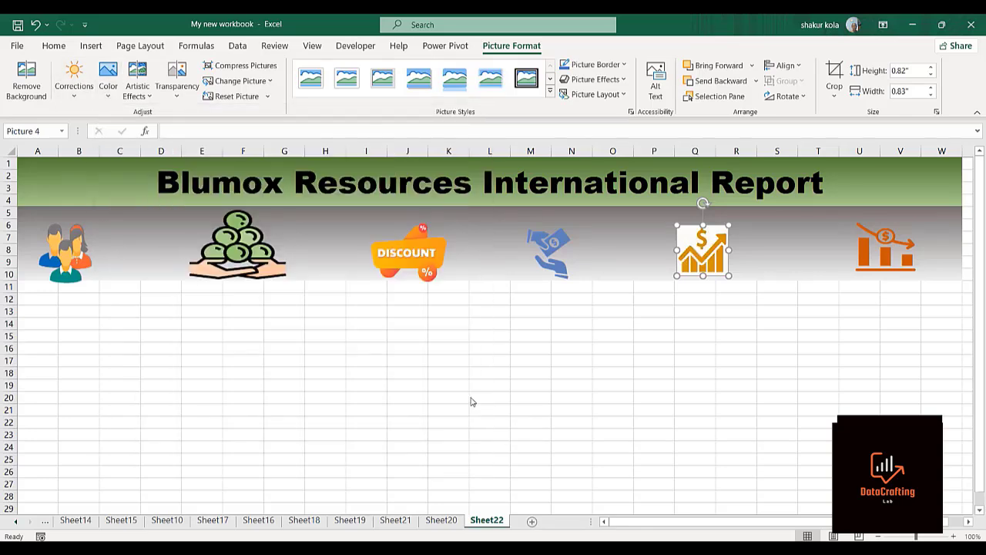
left_click(776, 405)
Step: Apply a lower color saturation preset to the orange loss chart icon near the banner's end
left_click(876, 257)
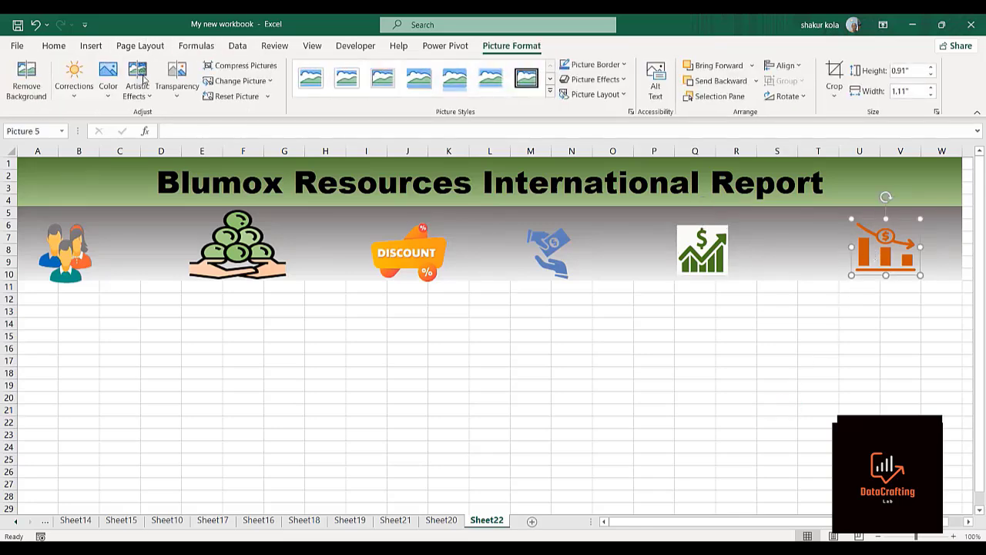
left_click(111, 84)
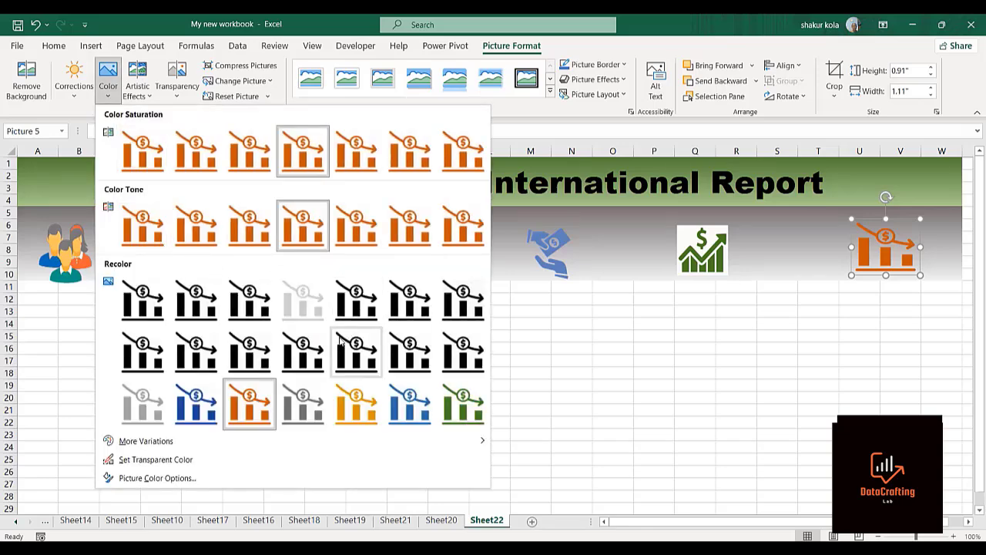
left_click(187, 151)
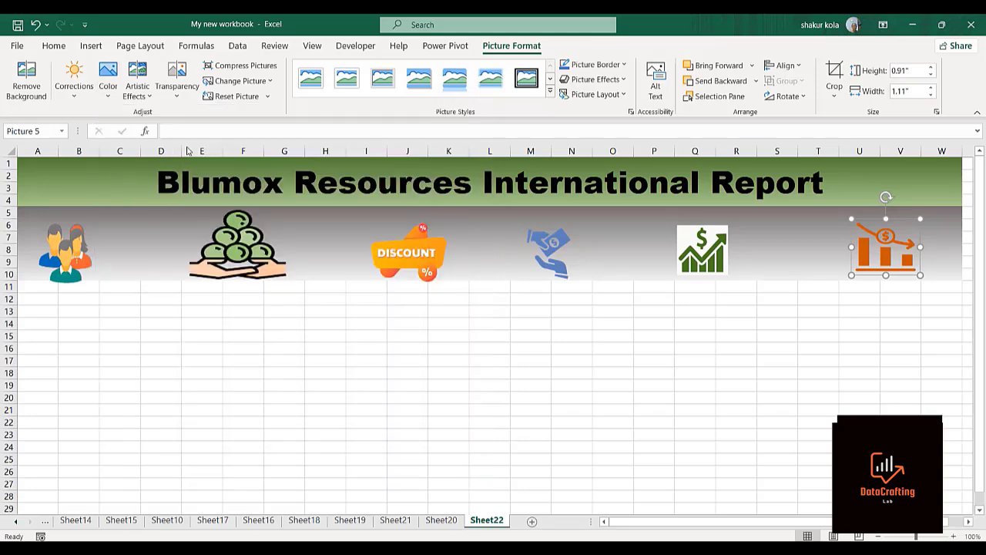
left_click(117, 248)
left_click(102, 239)
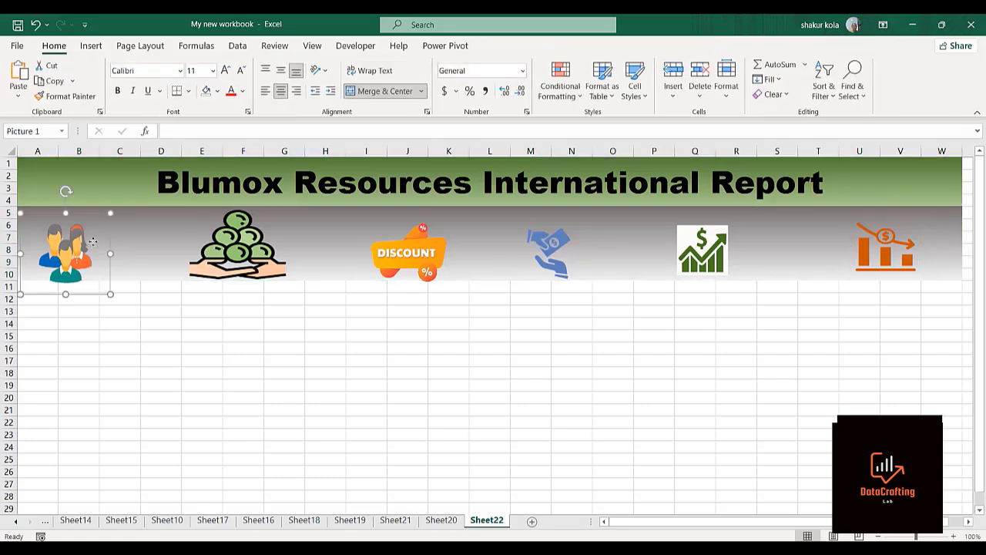
left_click(134, 233)
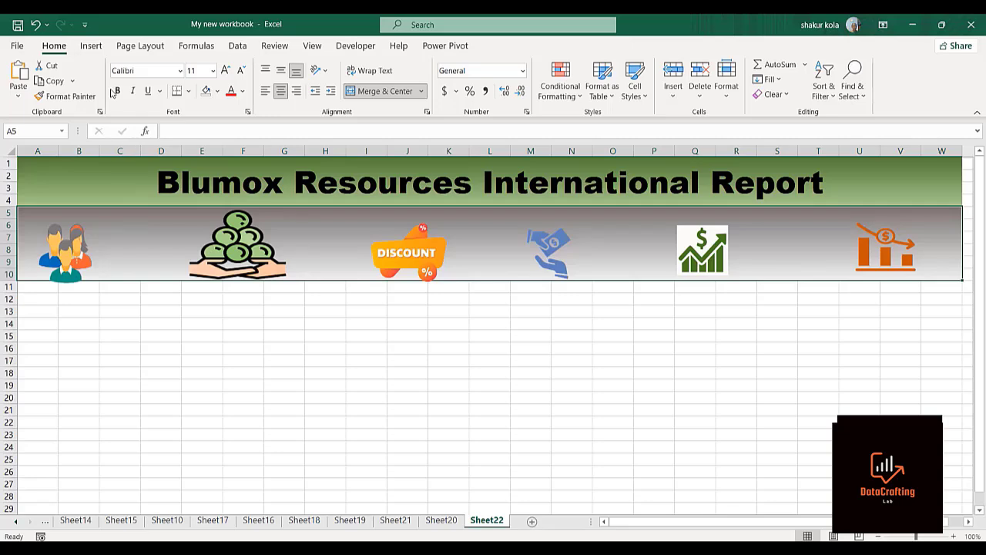
Step: Draw a rectangle about 1.13" high and 2.22" wide below the banner, covering roughly F17 to I22
left_click(93, 47)
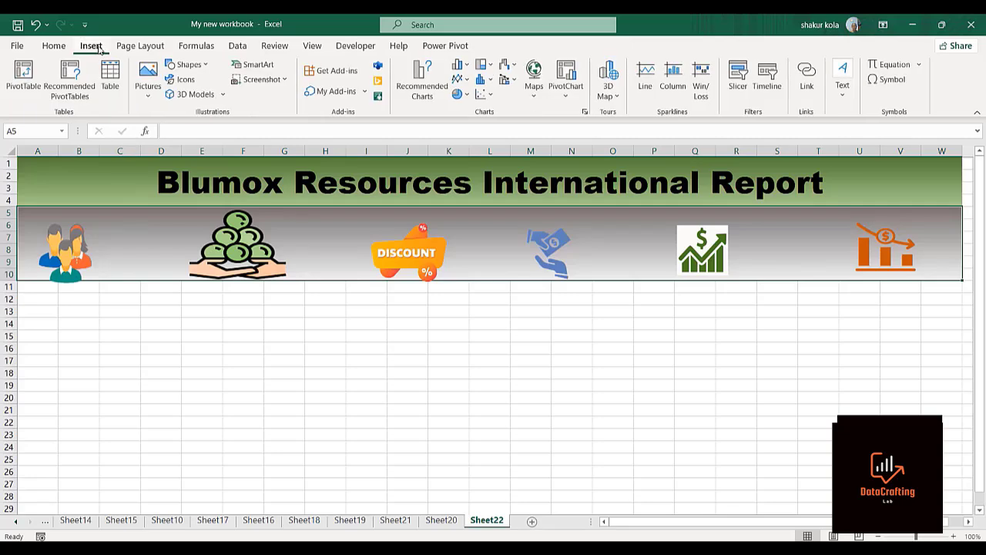
left_click(199, 67)
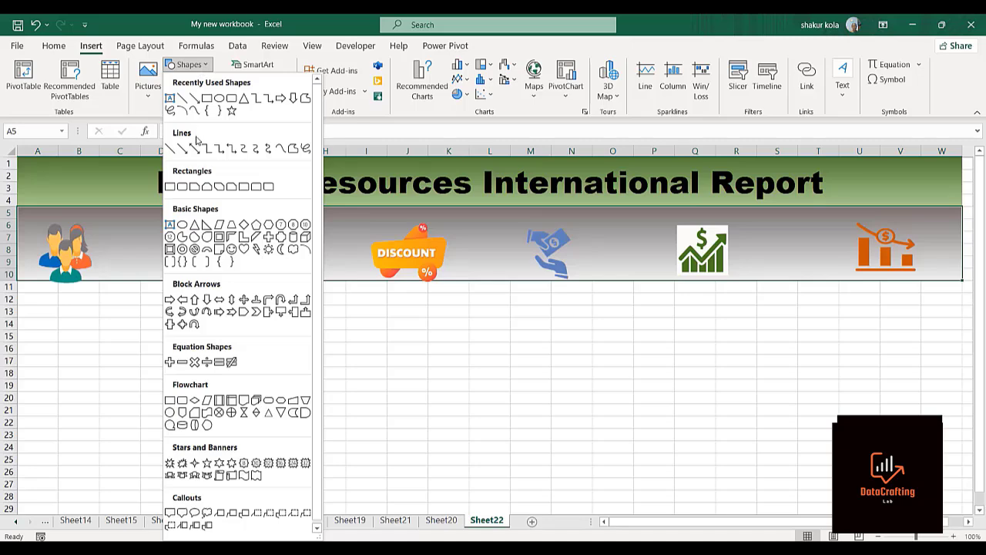
left_click(170, 187)
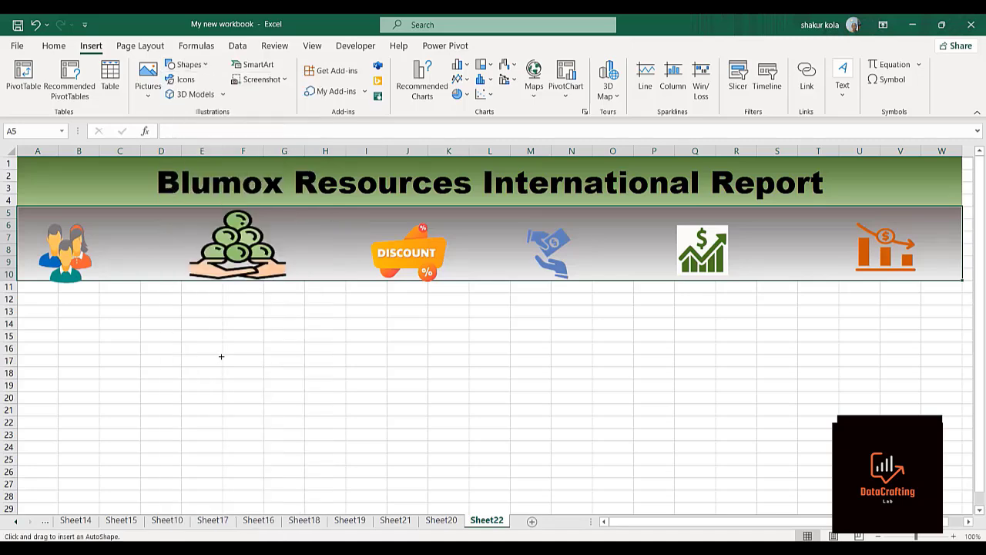
left_click_drag(225, 355, 360, 424)
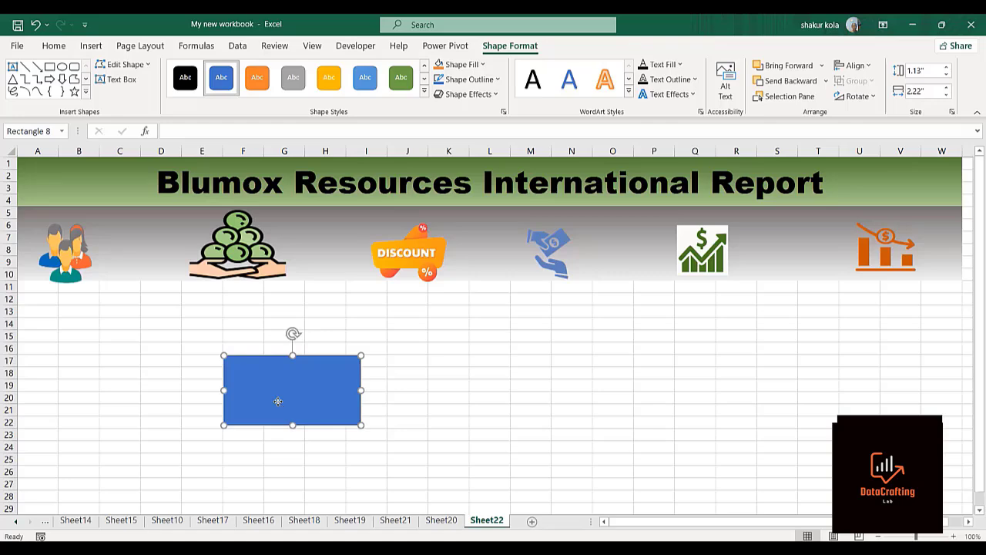
right_click(278, 401)
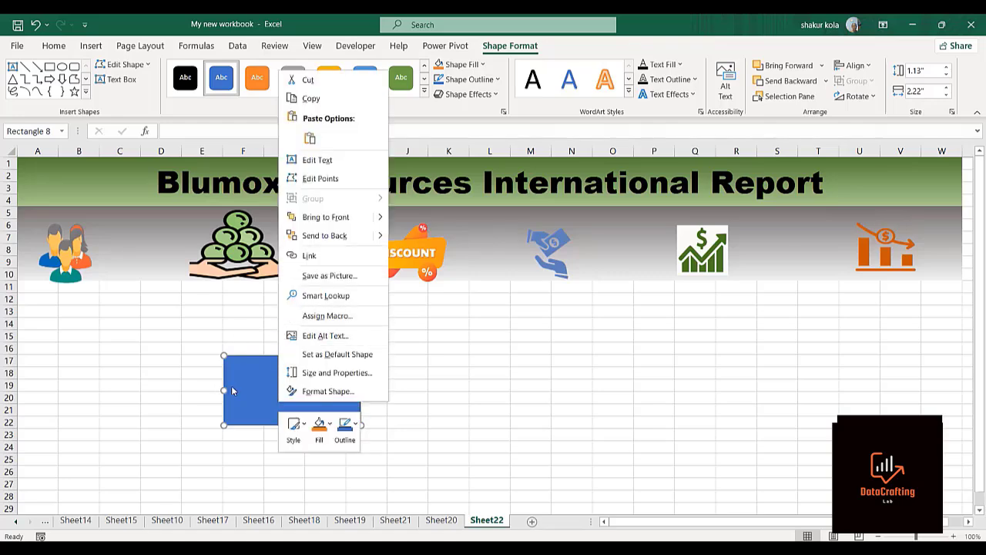
left_click(233, 385)
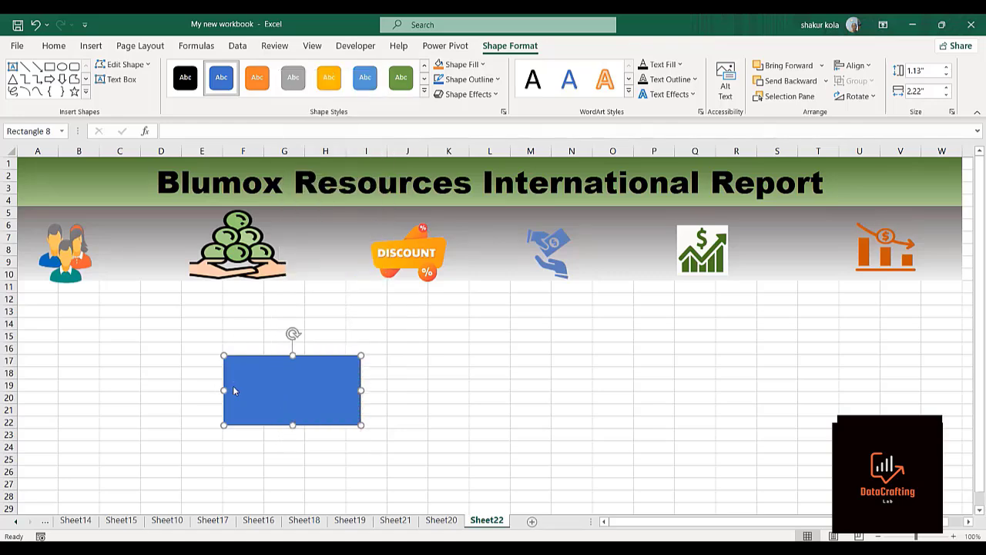
Step: Remove the outline from the blue rectangle below the banner
left_click(480, 80)
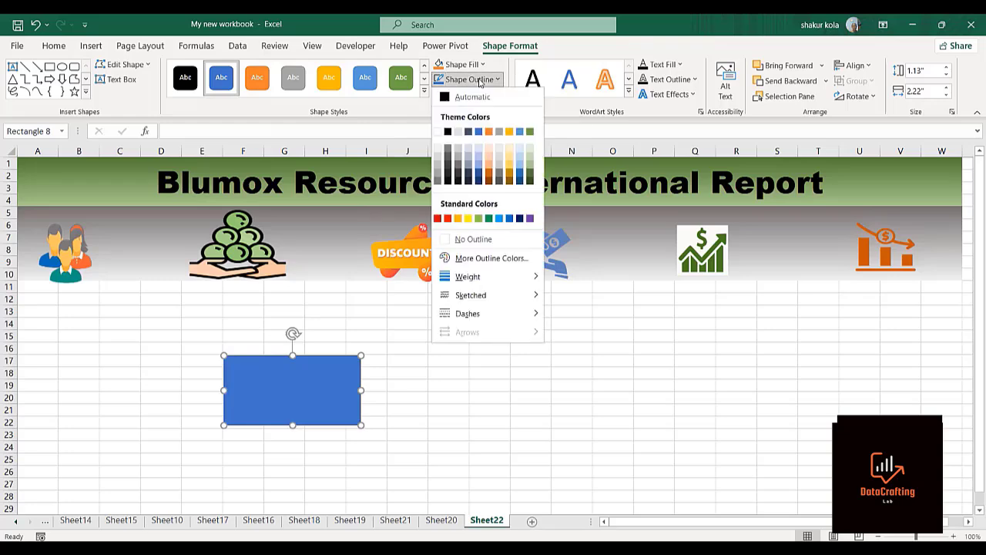
left_click(463, 240)
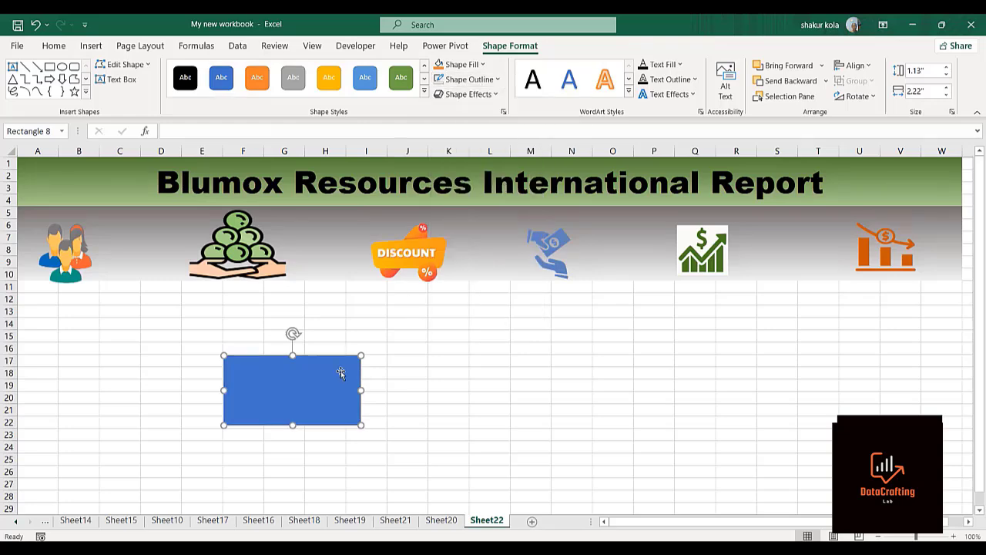
left_click(176, 407)
left_click(287, 385)
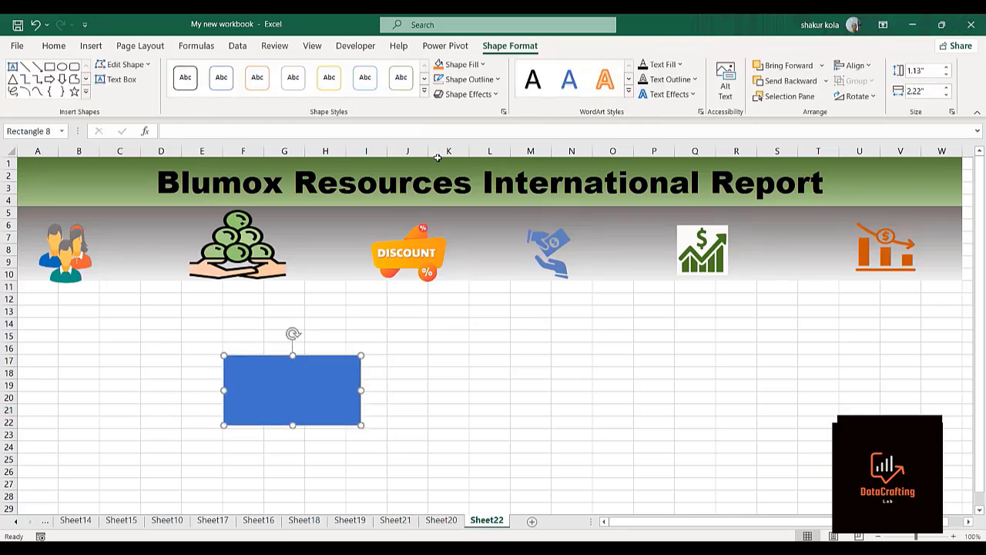
left_click(498, 80)
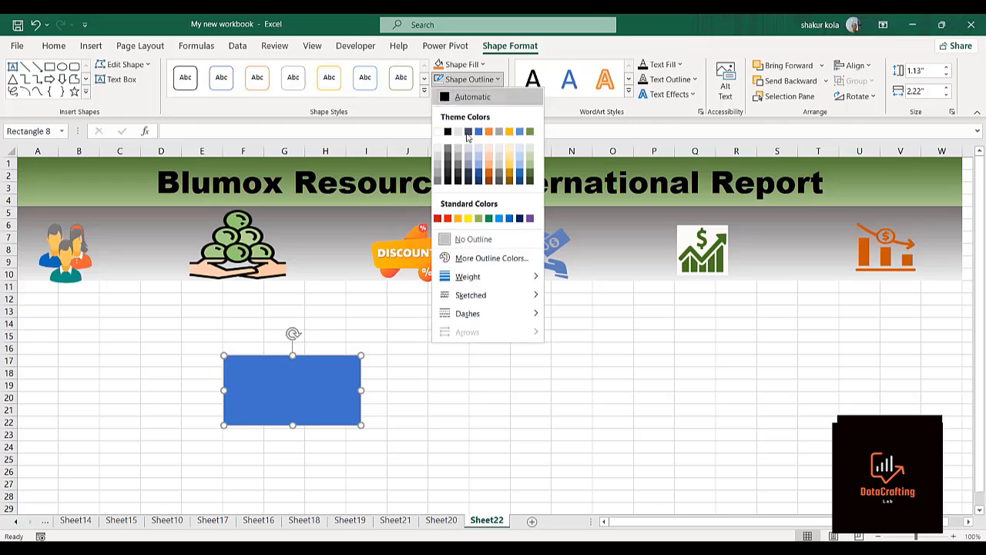
left_click(444, 241)
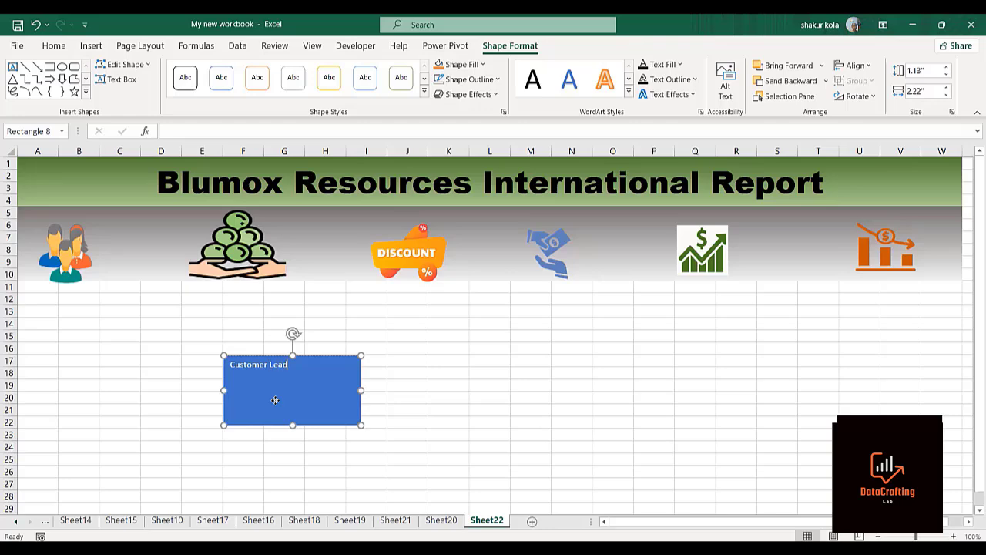
Step: Enter the text "Customer Lead" in the rectangle, with "Lead" on a second line
left_click(264, 381)
key("Return")
left_click(442, 386)
Step: Try the Customer Lead rectangle with no fill and undo the fill removal
left_click(279, 406)
left_click(482, 66)
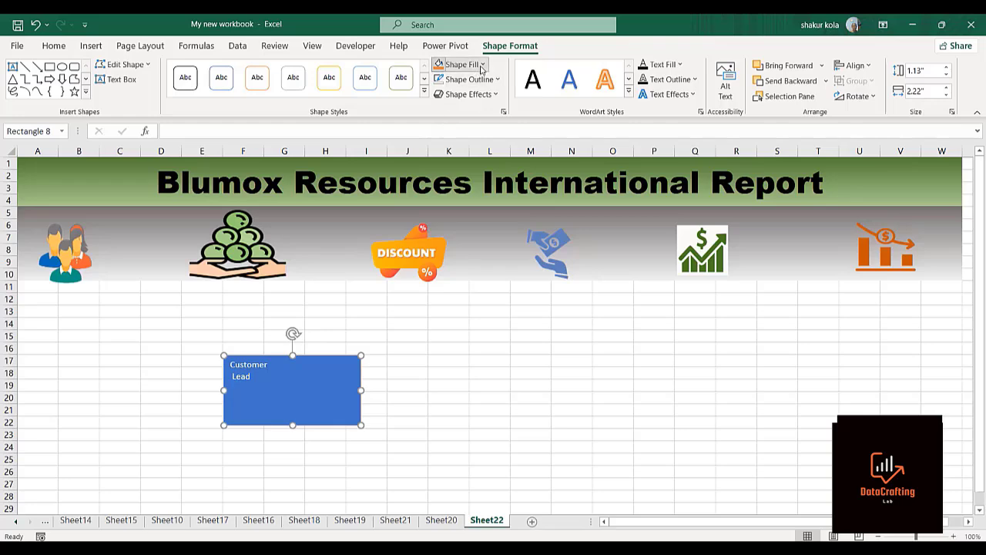
left_click(447, 224)
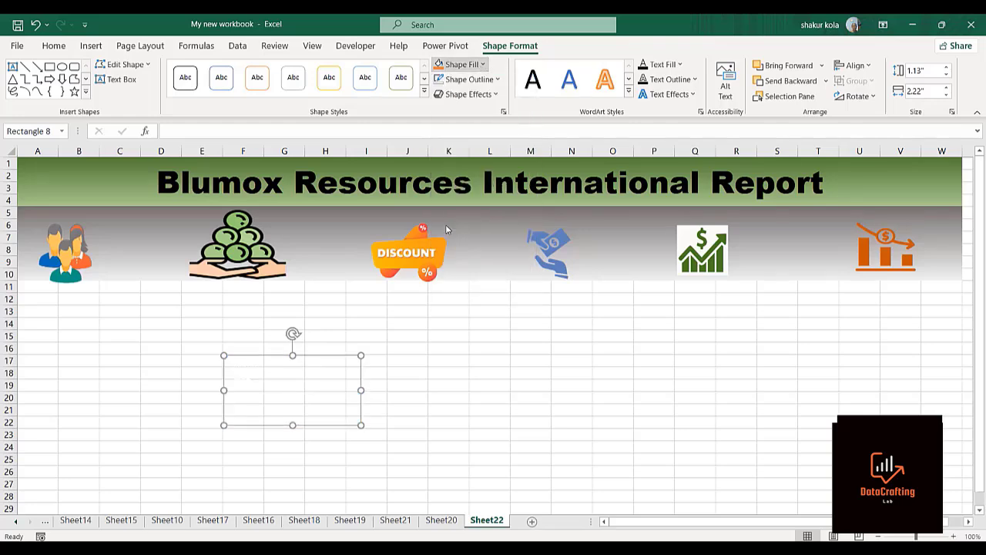
left_click(285, 370)
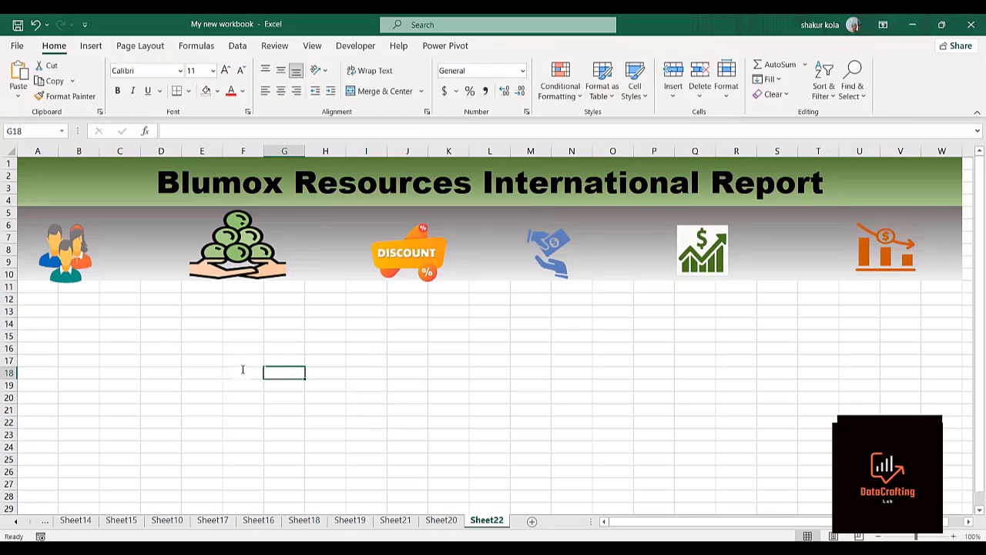
left_click(418, 366)
left_click(264, 389)
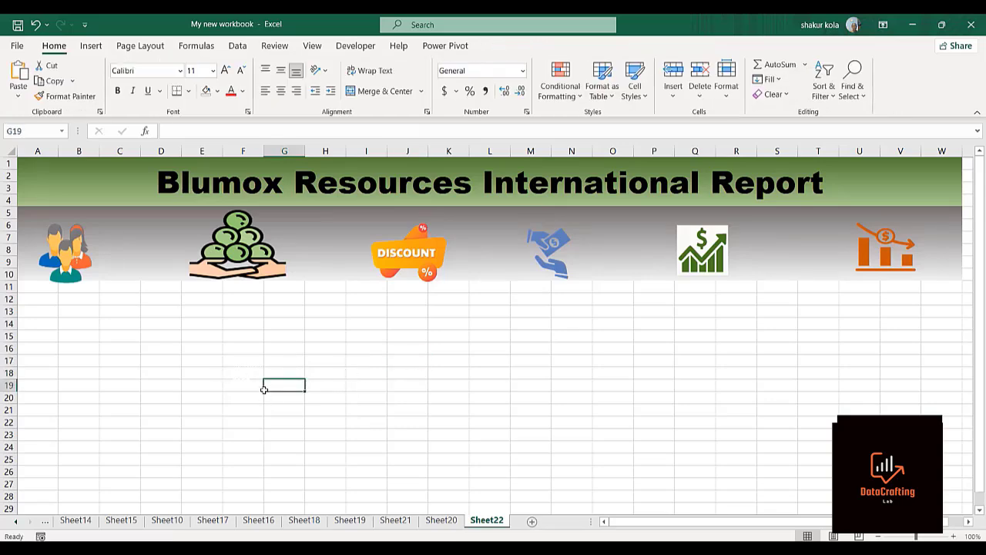
key("ctrl+z")
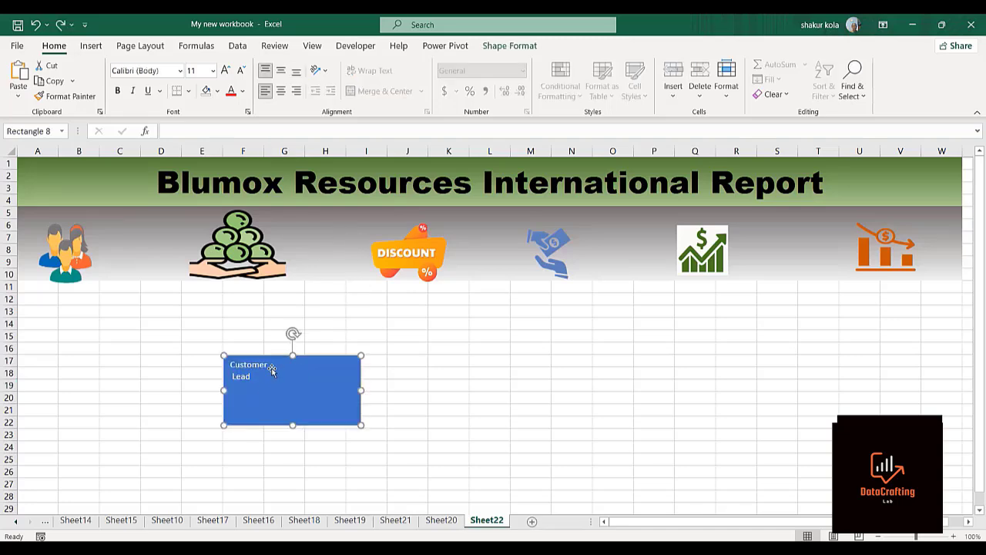
Step: Set the font color of the rectangle's Customer Lead text to black
left_click(243, 94)
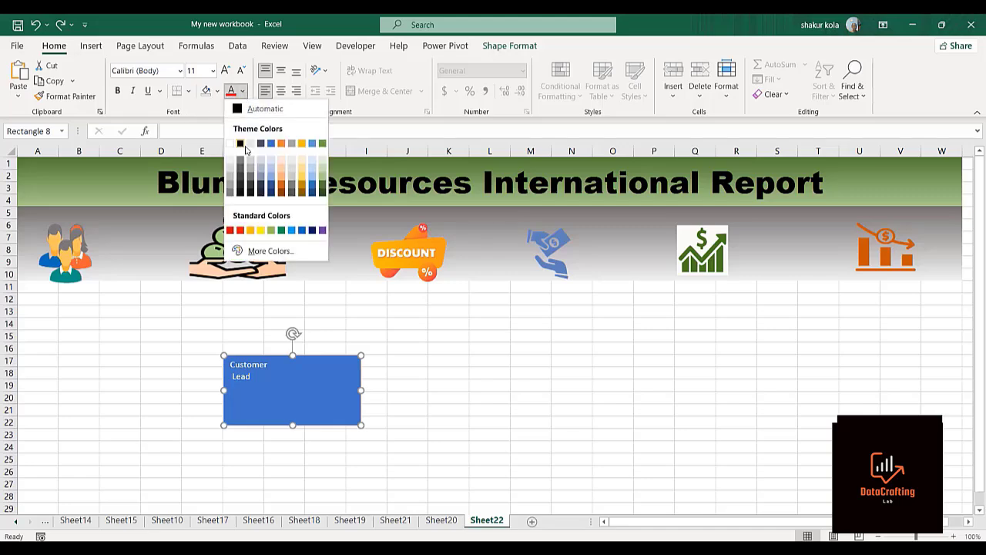
left_click(240, 145)
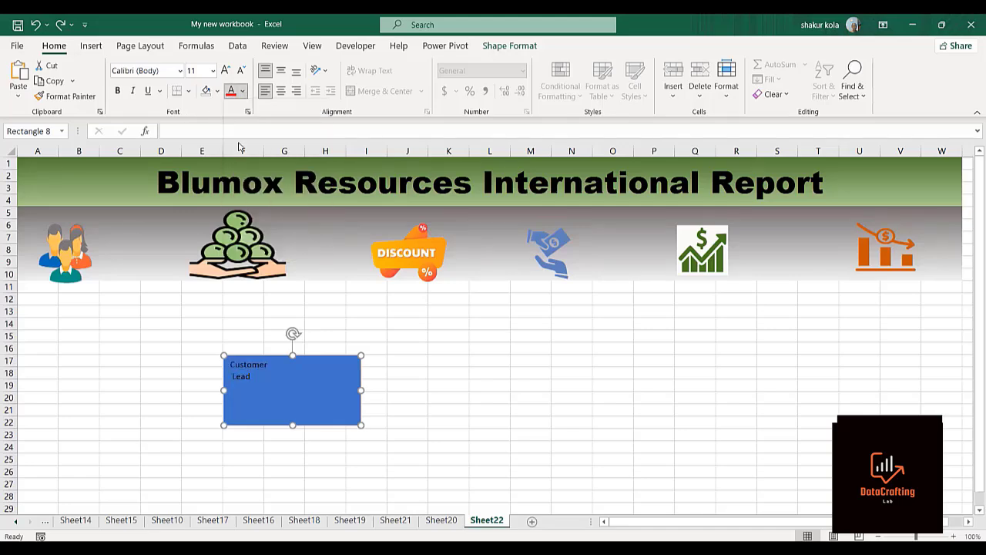
left_click(423, 409)
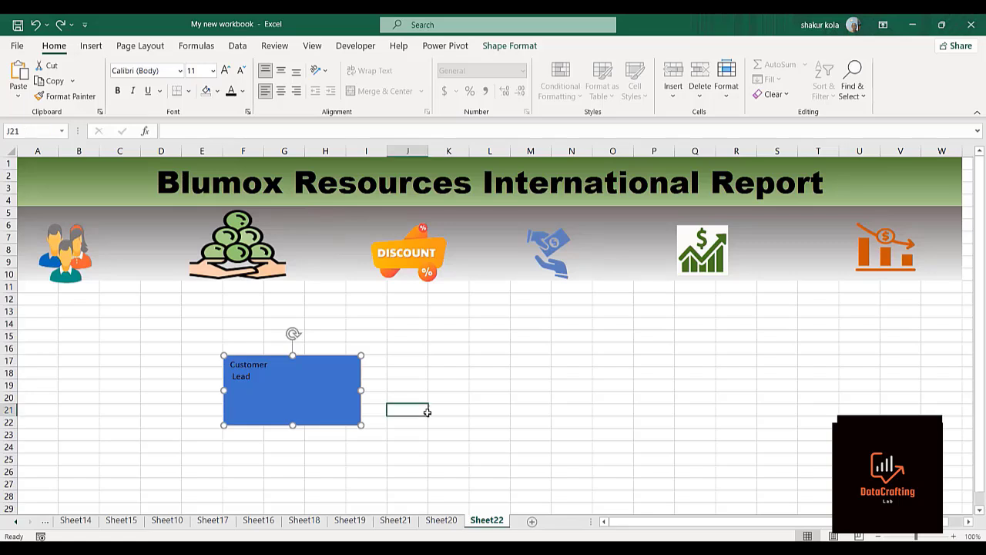
Step: Remove the fill from the Customer Lead rectangle
left_click(309, 386)
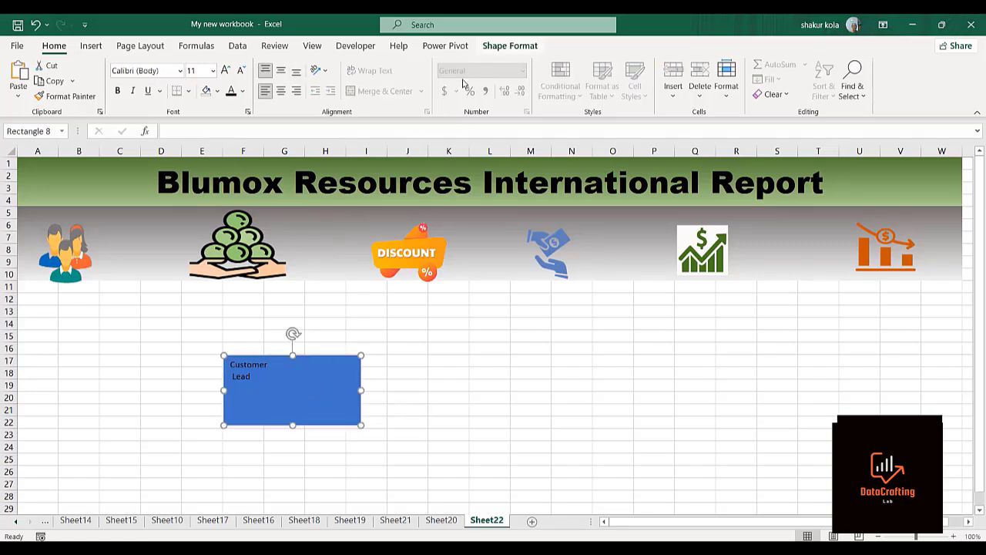
left_click(381, 432)
left_click(253, 412)
left_click(508, 45)
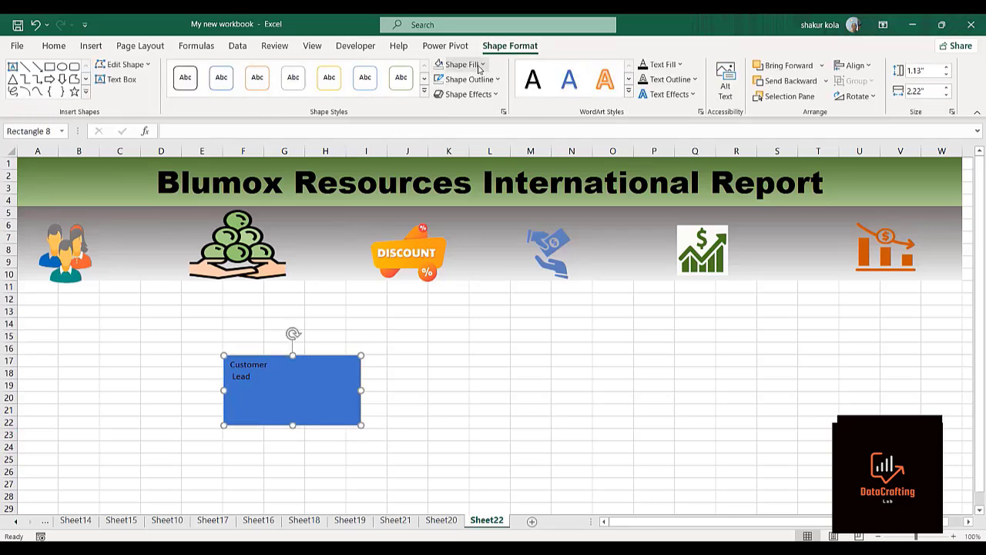
left_click(482, 67)
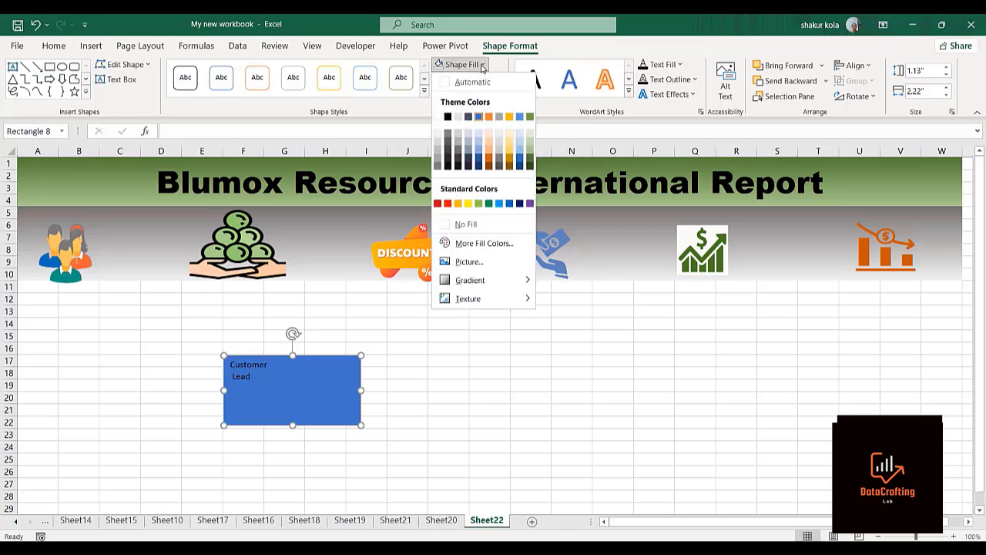
left_click(445, 229)
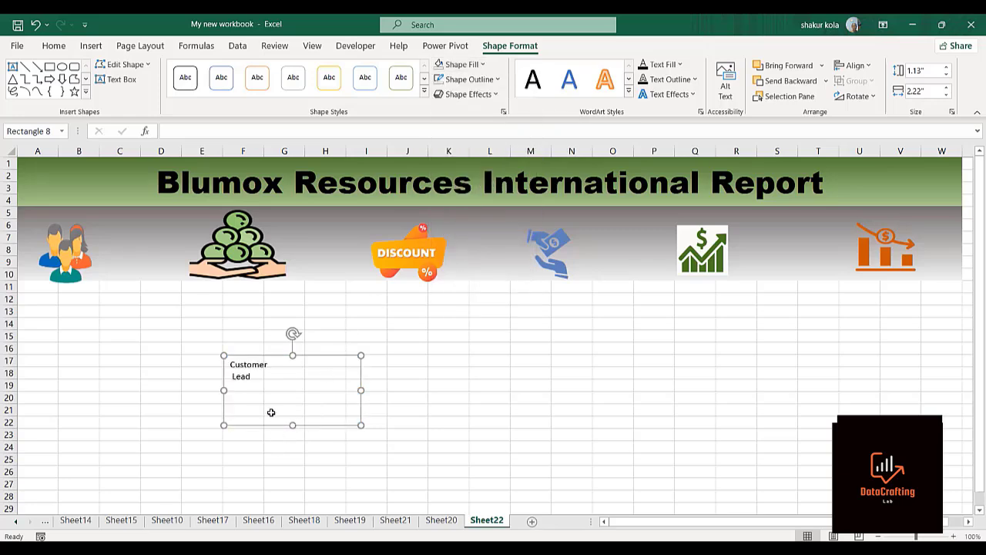
left_click(268, 409)
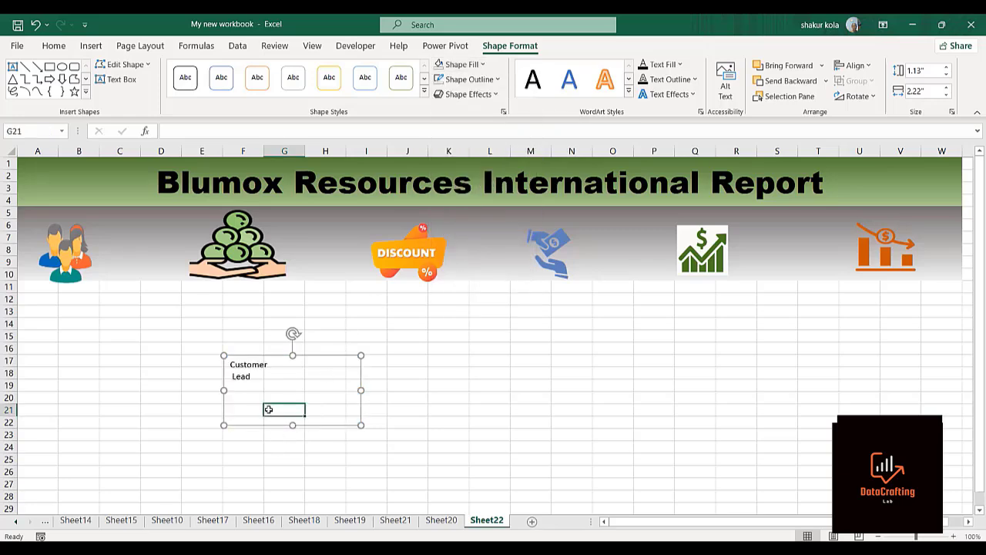
left_click(256, 369)
left_click(388, 363)
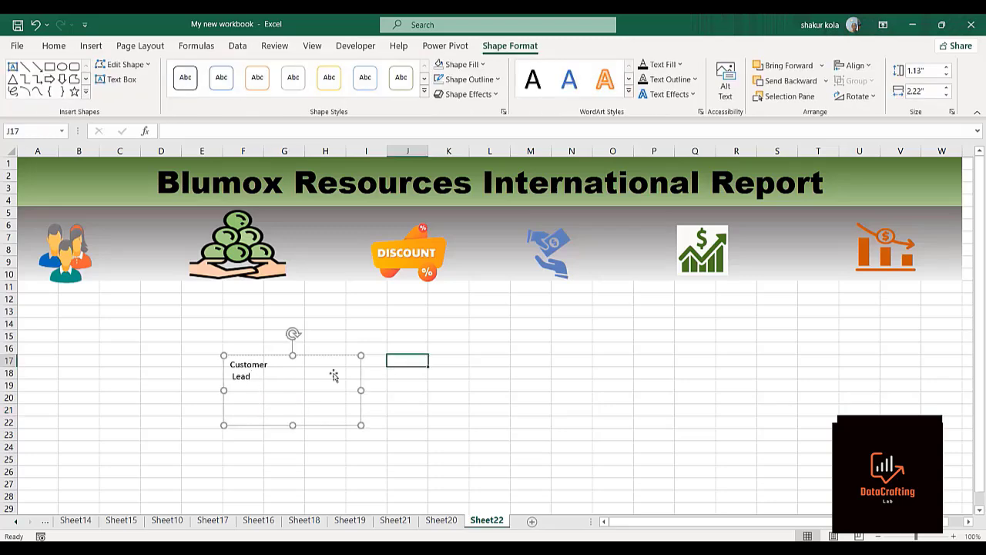
Step: Move the Customer Lead label up onto the gray banner, beside the people icon
left_click(244, 375)
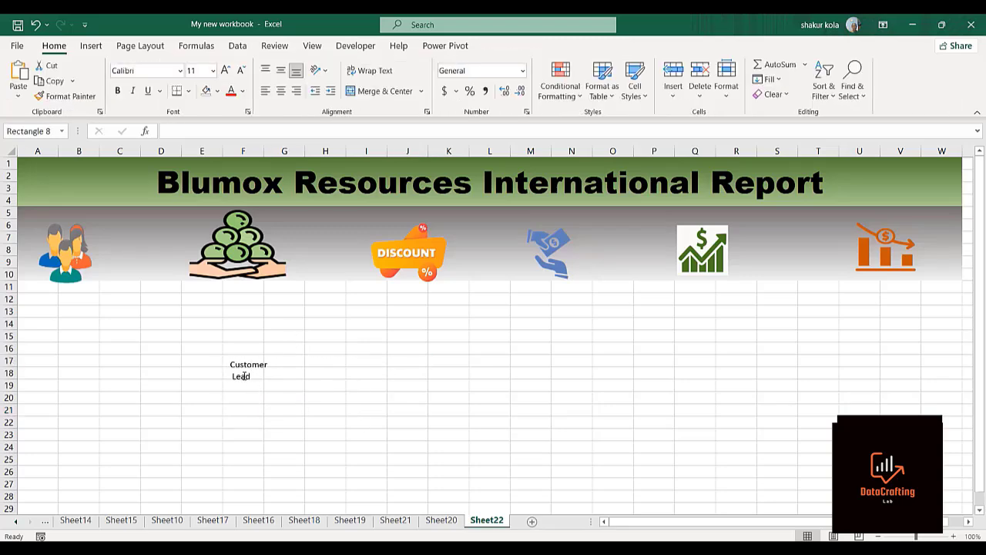
left_click(551, 398)
left_click(256, 374)
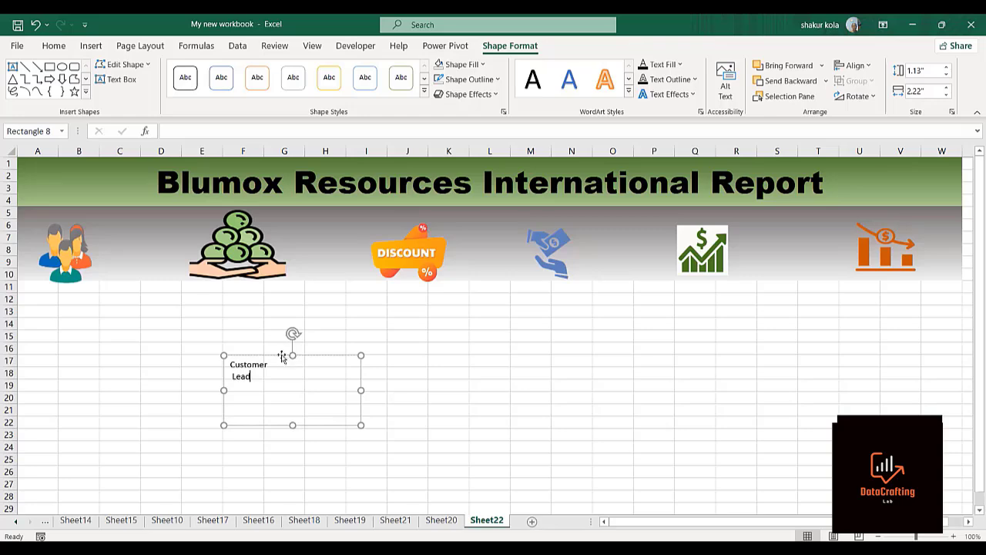
left_click_drag(273, 355, 160, 229)
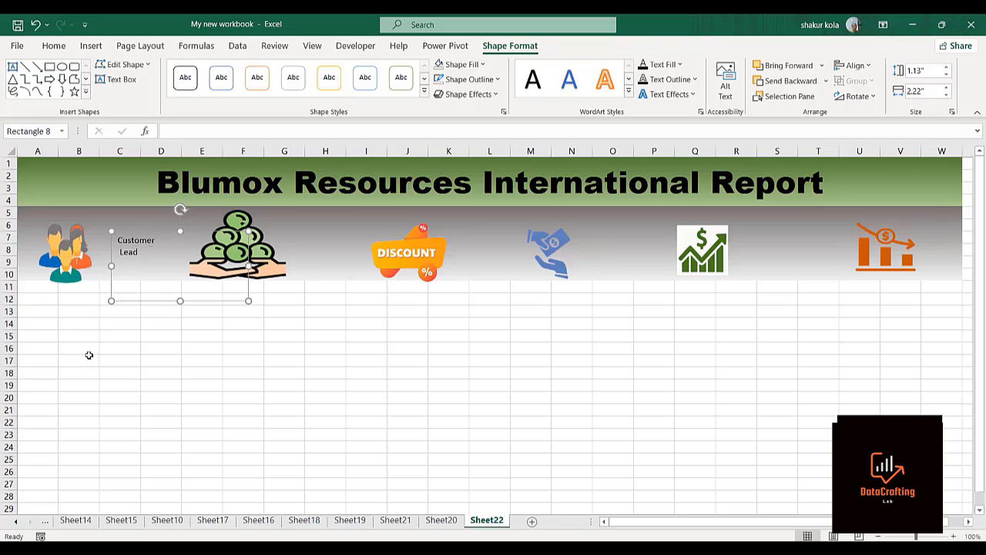
left_click(88, 357)
left_click(142, 245)
mouse_move(166, 232)
left_mouse_down()
mouse_move(128, 218)
mouse_move(164, 227)
left_mouse_up()
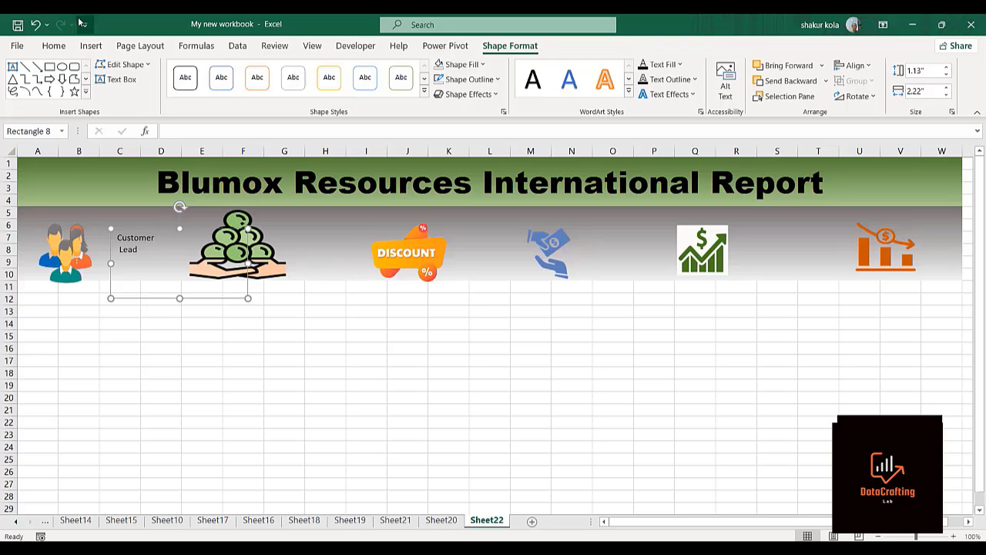
Step: Format the Customer Lead label in Arial Black at size 16 and center its text horizontally
left_click(53, 46)
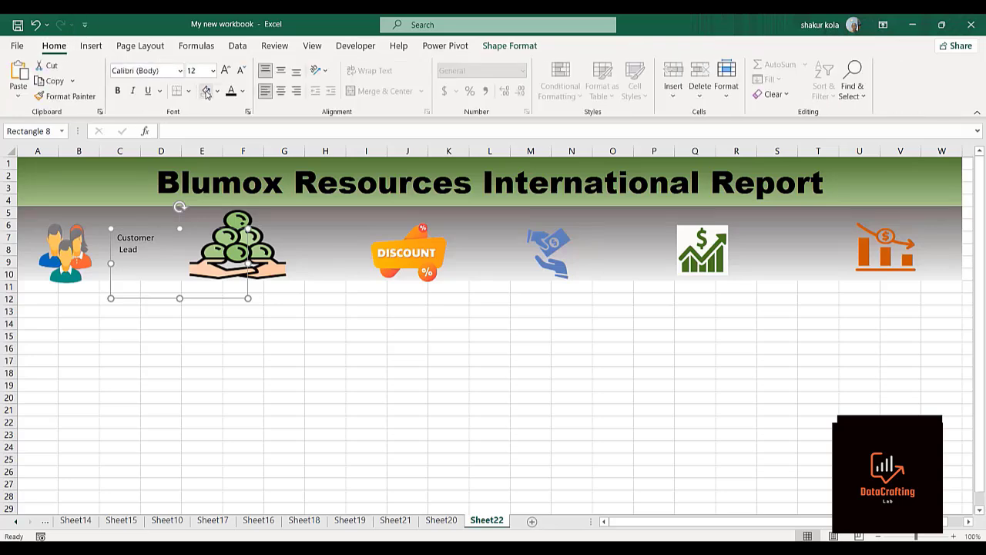
left_click(179, 71)
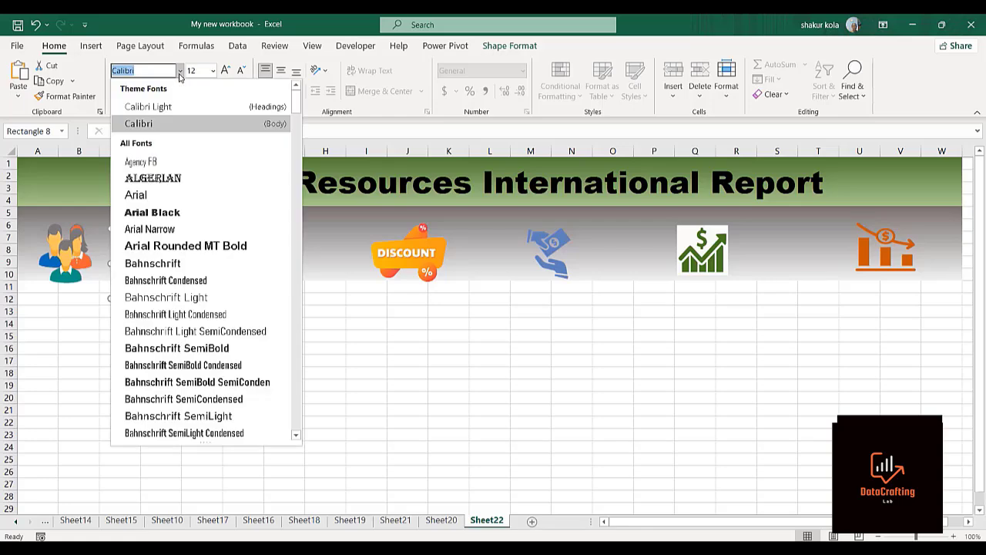
left_click(165, 212)
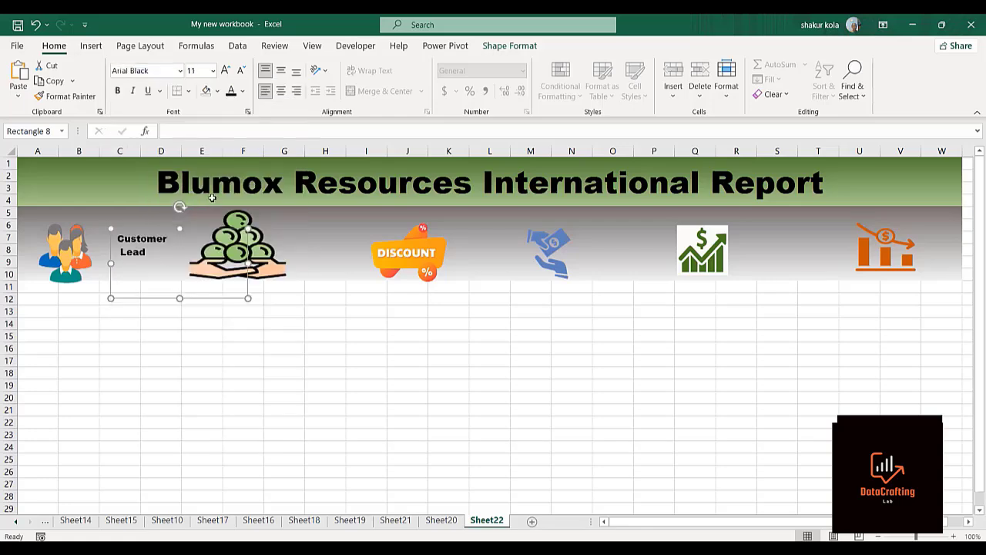
left_click(225, 71)
left_click(225, 71)
left_click(225, 71)
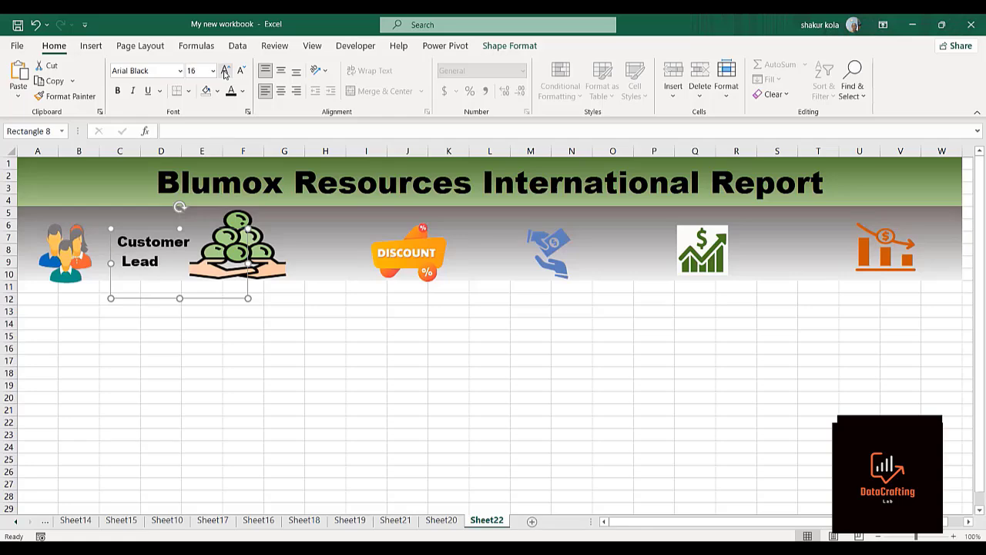
left_click(282, 91)
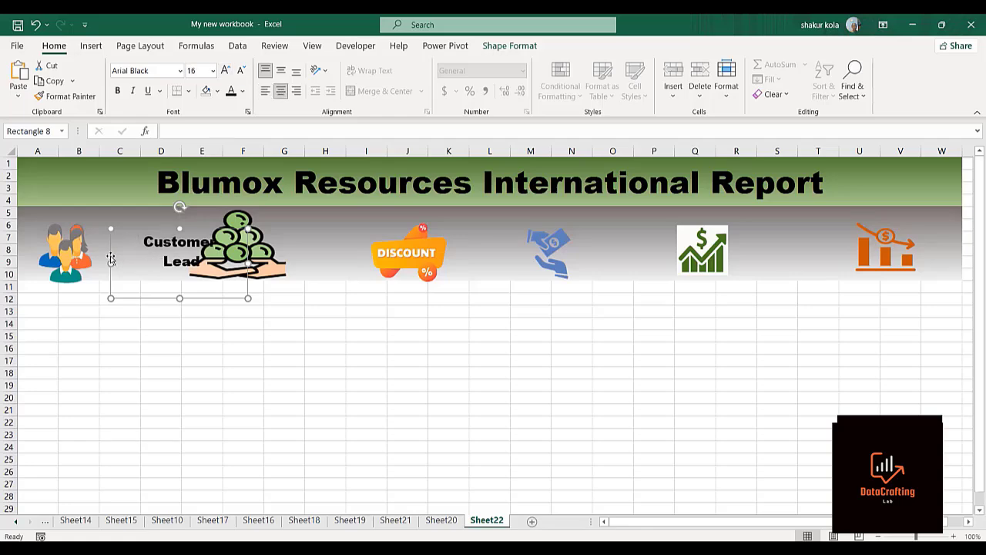
Step: Shrink the Customer Lead text box to the banner's height and fit its text between the people and money icons
left_click_drag(111, 262, 134, 262)
left_click_drag(191, 299, 191, 280)
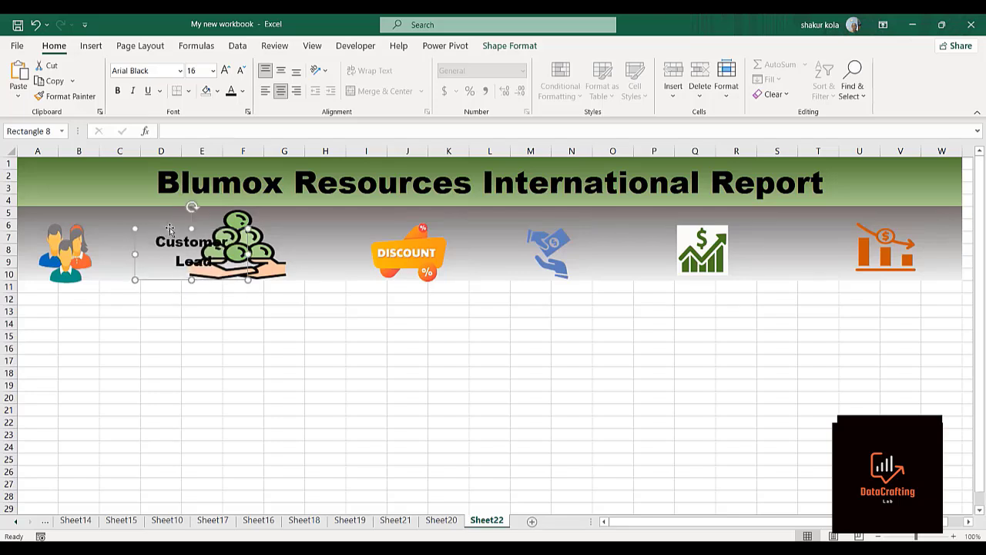
left_click_drag(171, 230, 112, 227)
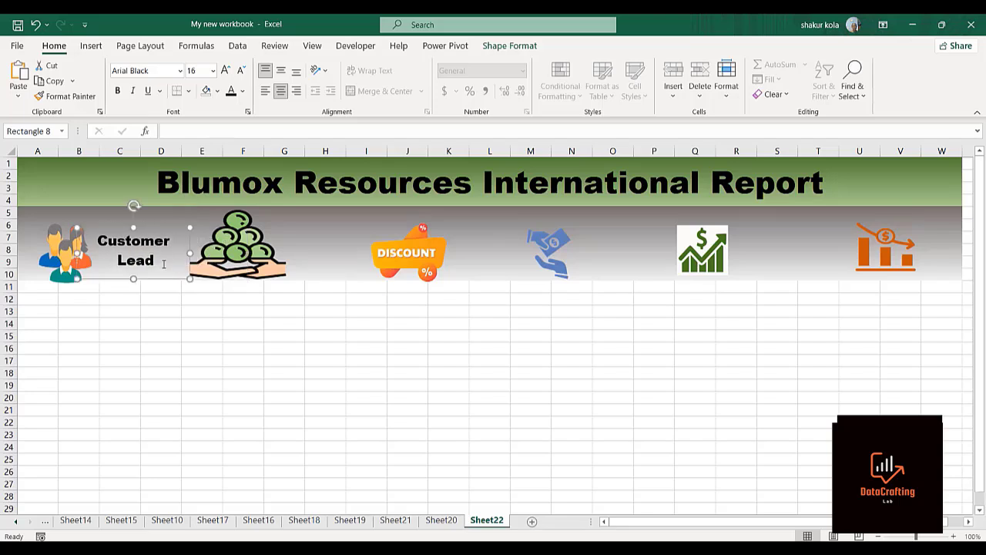
Step: Change the label's second line to "Leads" so that it reads "Customer Leads"
left_click(162, 262)
type("s")
left_click(173, 335)
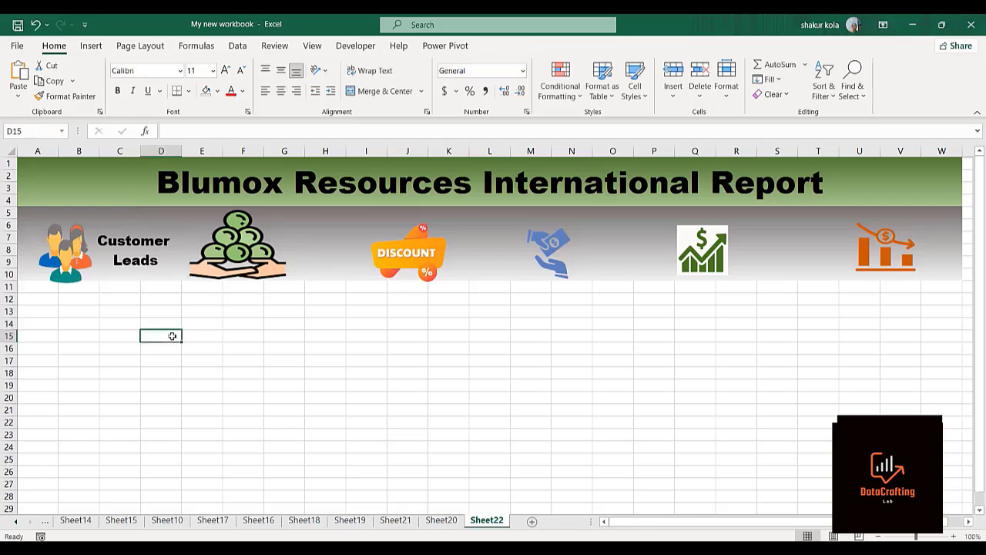
Step: Try to duplicate the Customer Leads label in the empty cells below the banner, undoing each paste
left_click(143, 256)
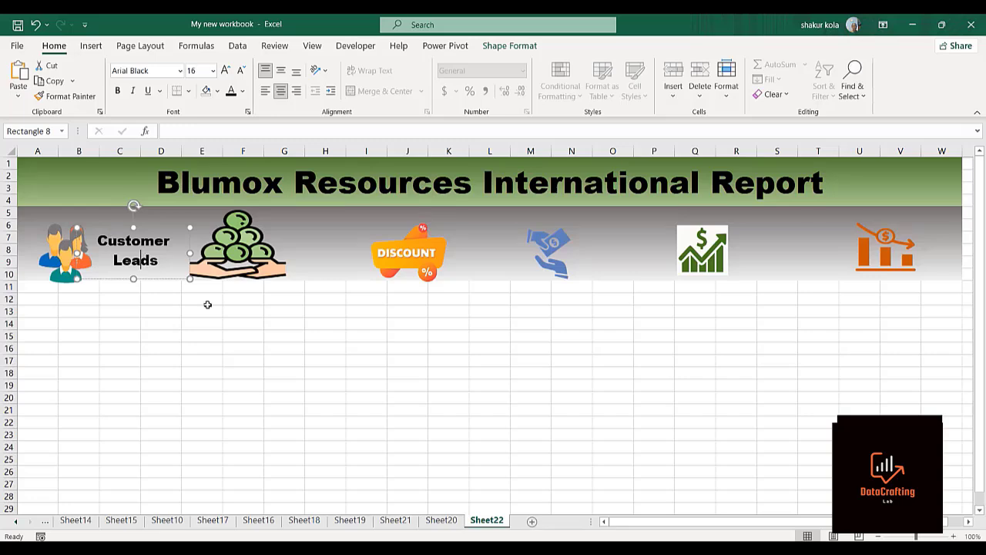
left_click(294, 340)
key("ctrl+v")
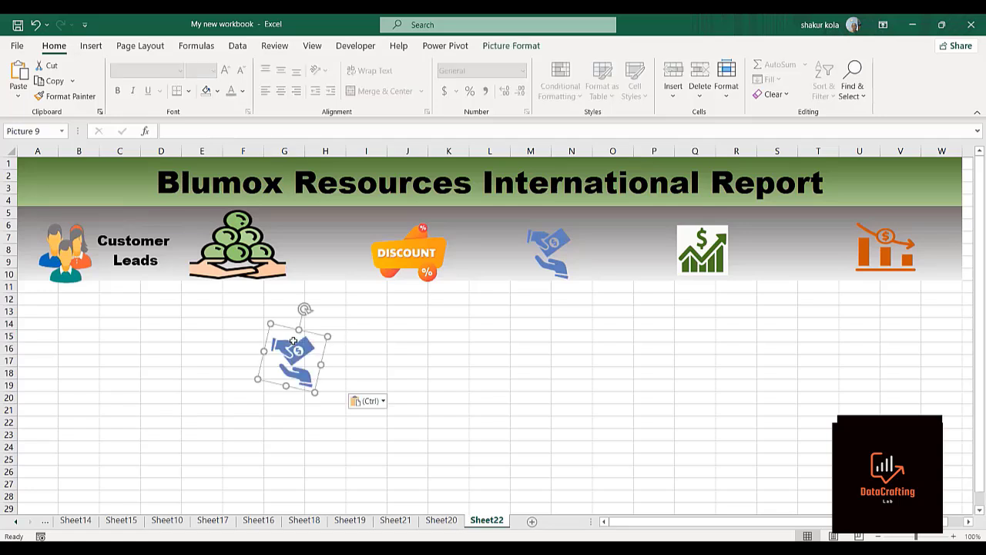
key("ctrl+z")
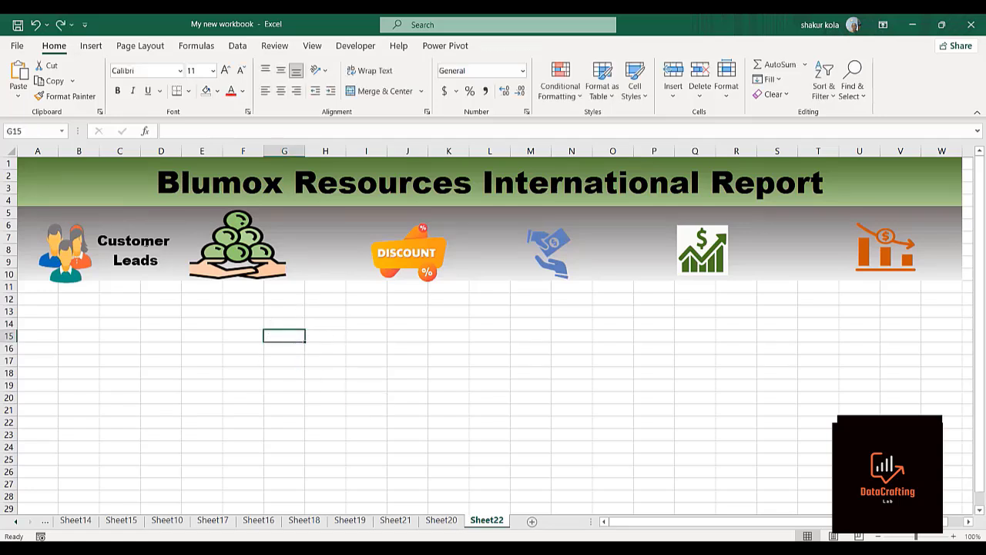
left_click(124, 285)
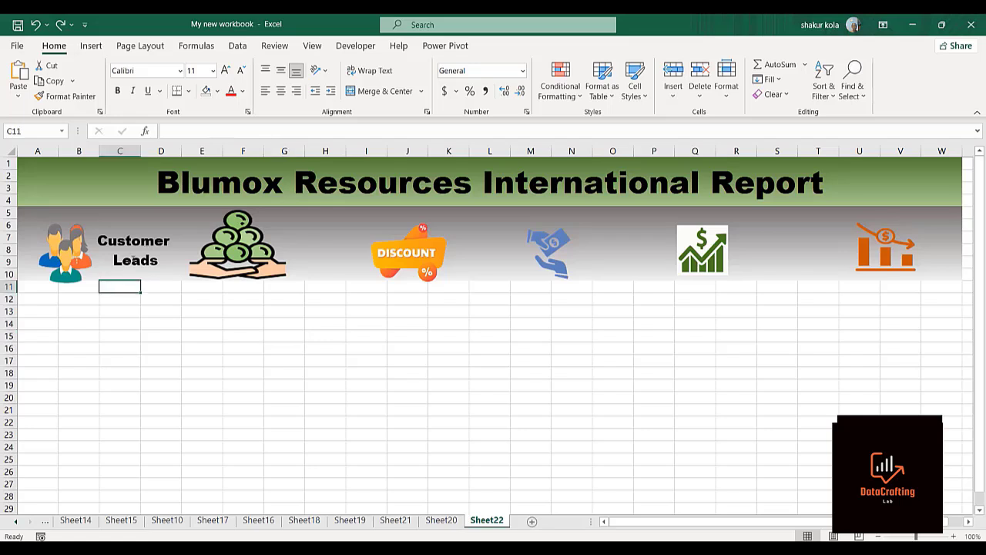
left_click(132, 260)
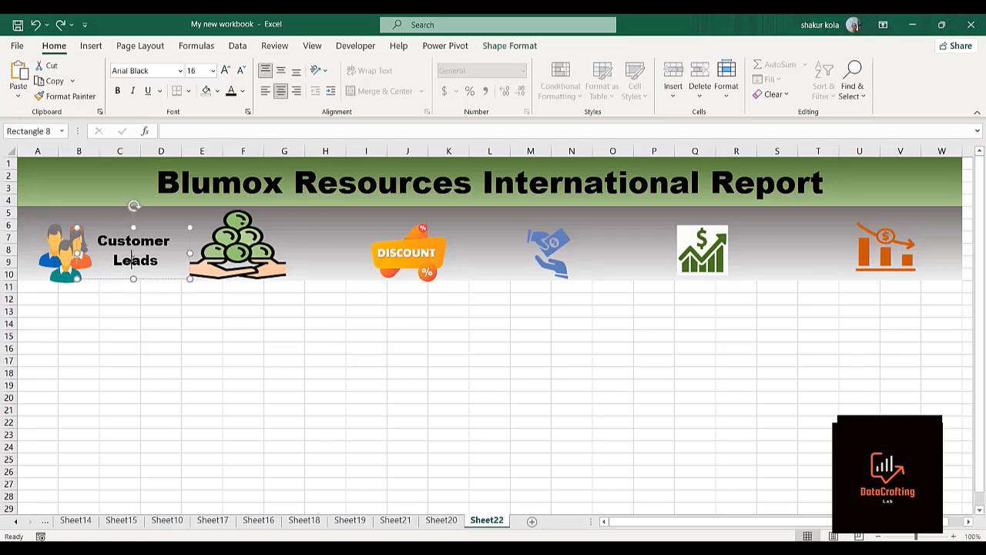
left_click(273, 351)
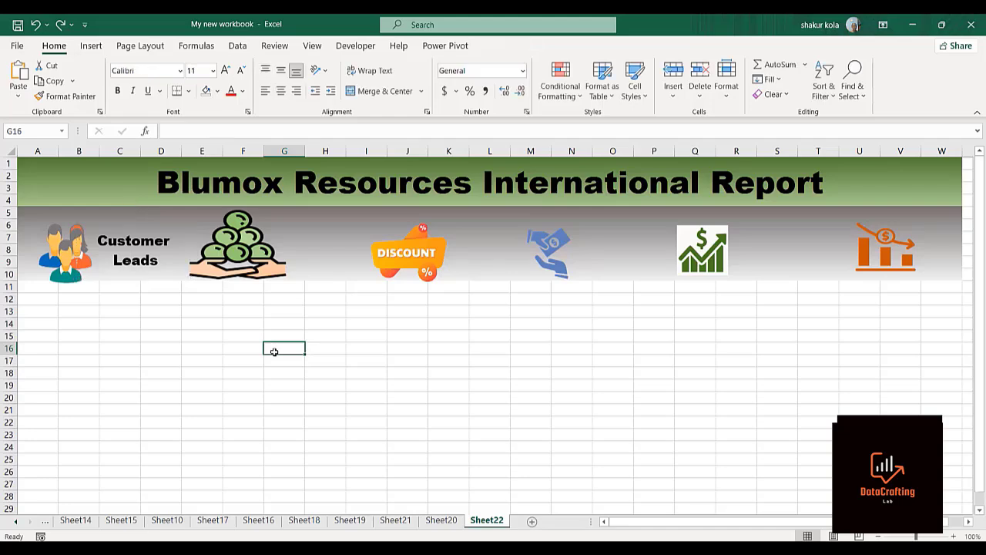
key("ctrl+v")
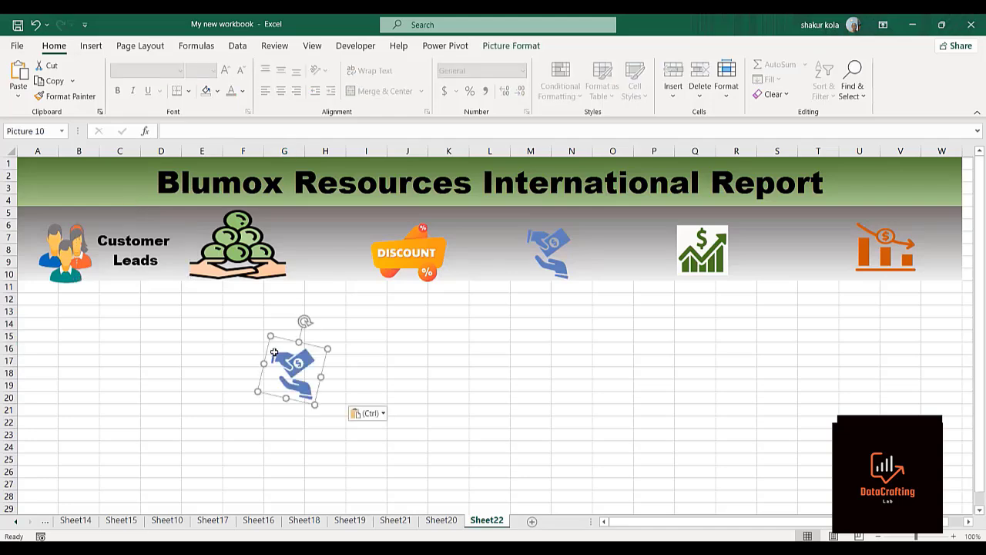
key("ctrl+z")
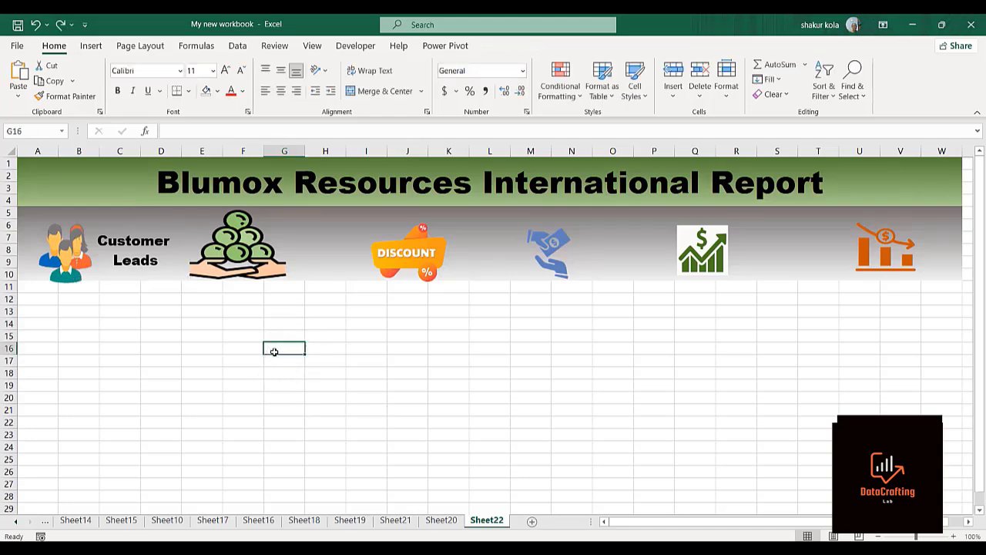
left_click(137, 257)
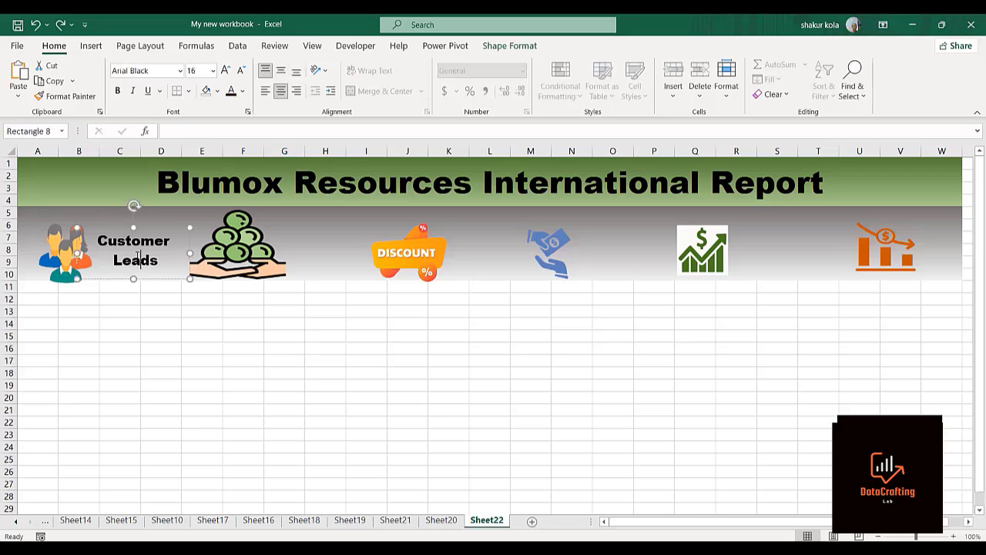
left_click(148, 442)
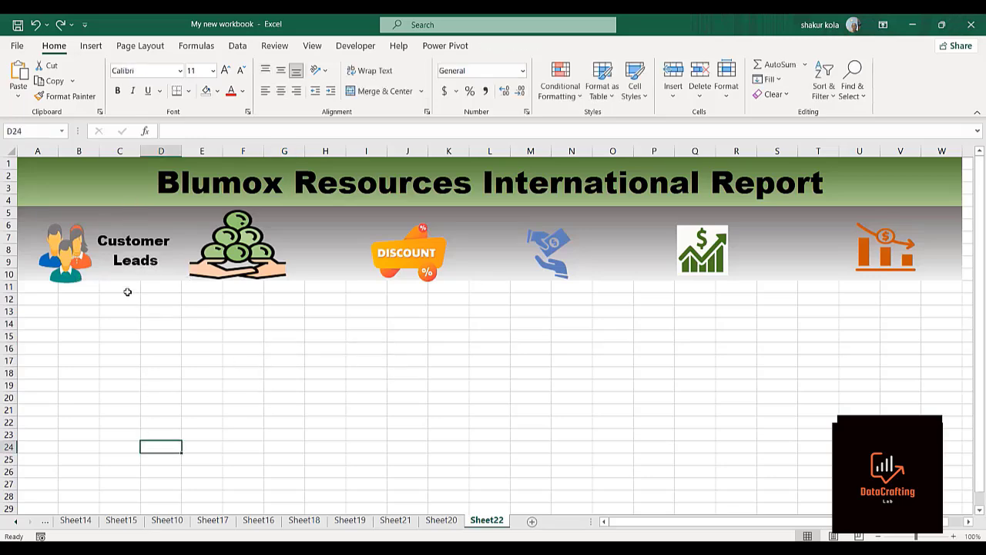
Step: Move the Customer Leads label into the empty area below the banner and paste four copies of it there
left_click(141, 245)
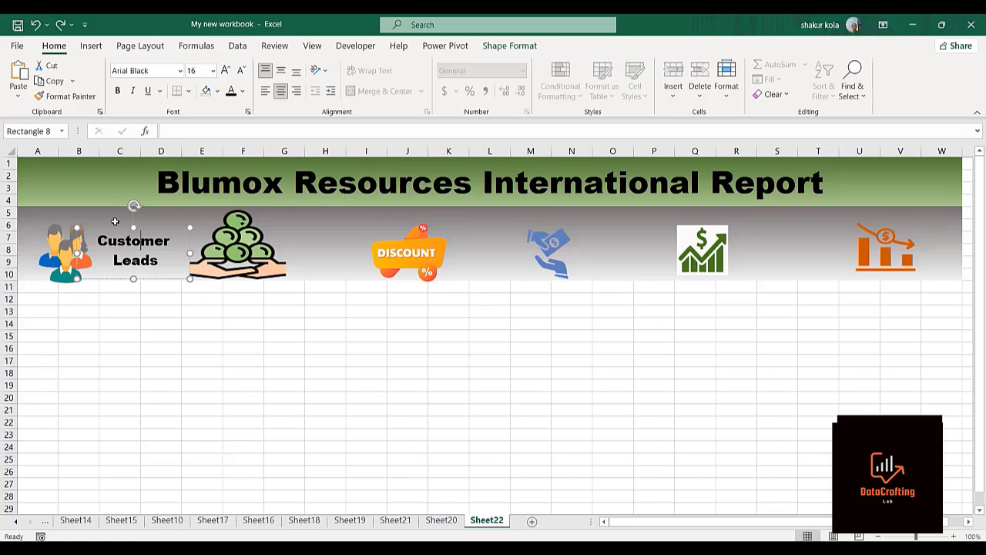
left_click_drag(122, 228, 261, 333)
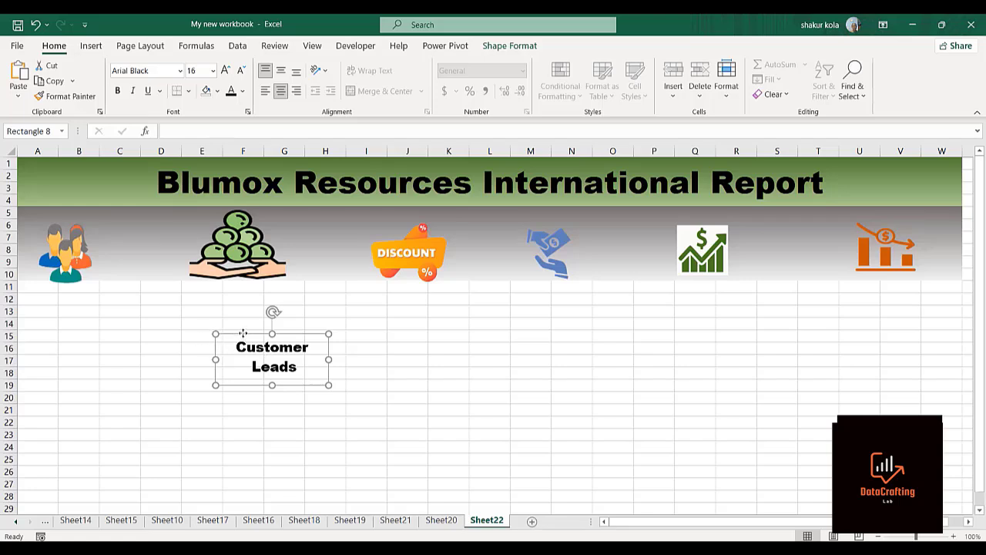
left_click(442, 348)
key("ctrl+v")
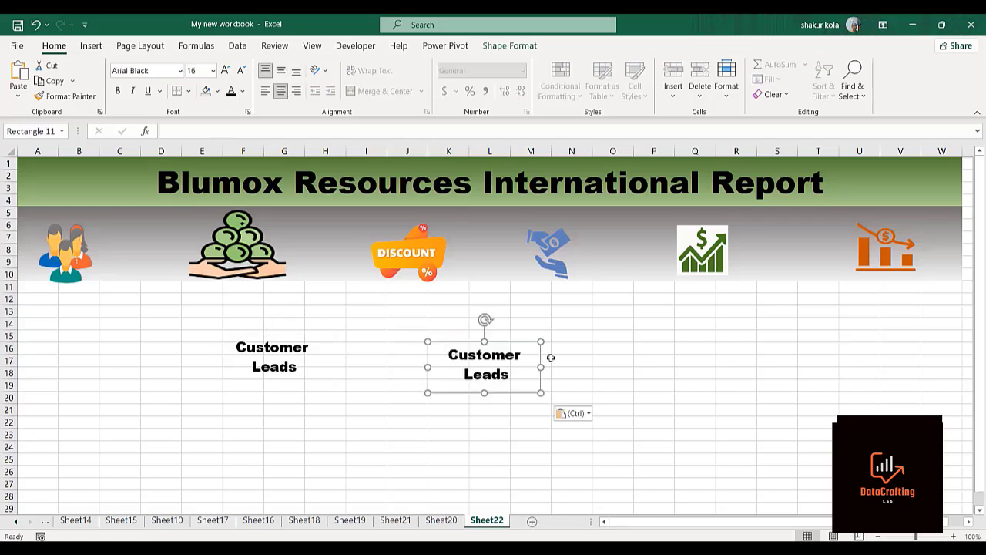
left_click(716, 372)
key("ctrl+v")
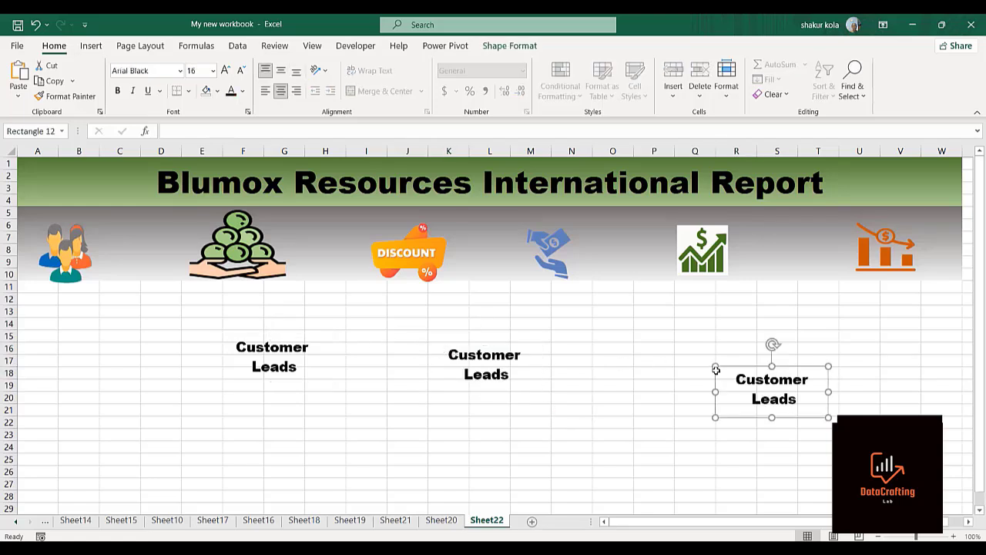
left_click(592, 357)
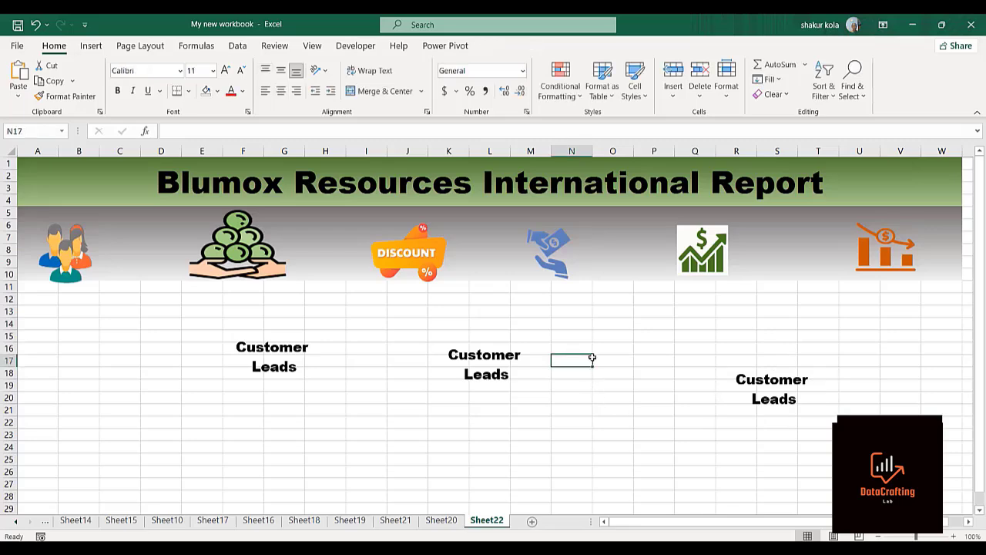
key("ctrl+v")
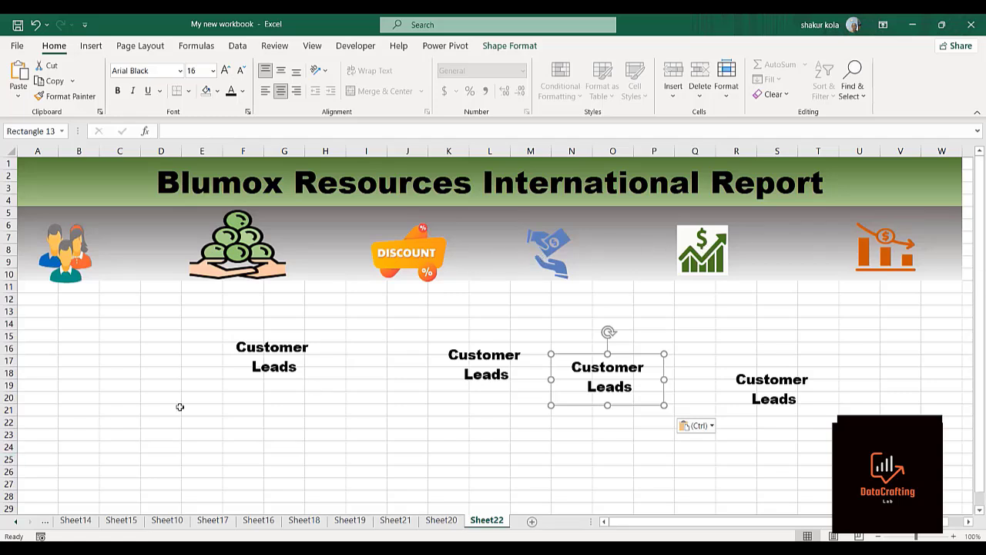
key("ctrl+v")
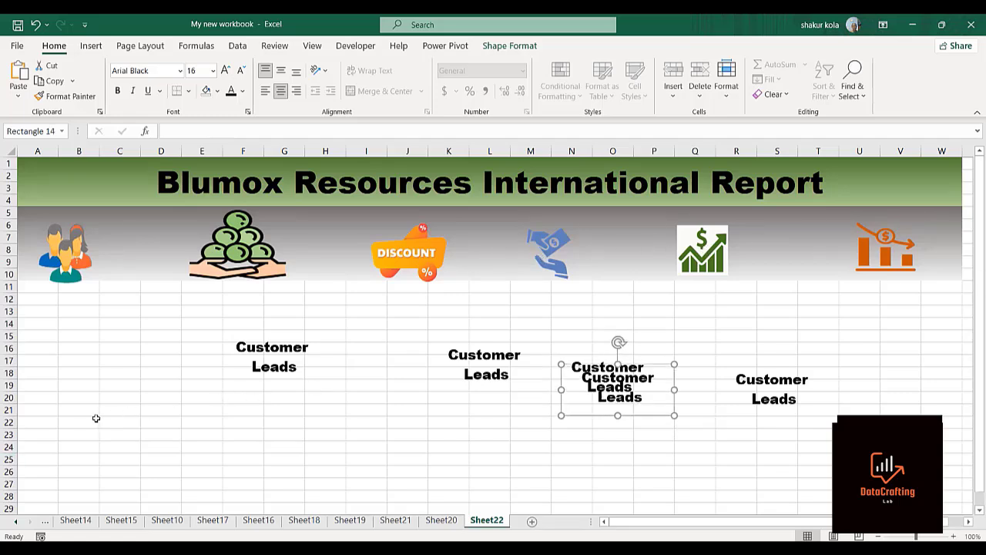
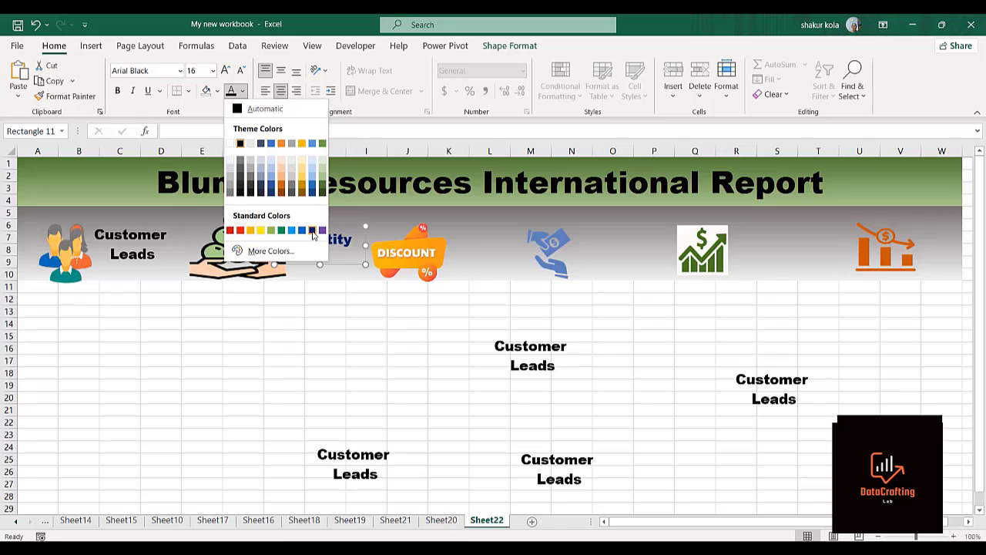
Step: Set the Quantity label's font color to dark blue
left_click(312, 230)
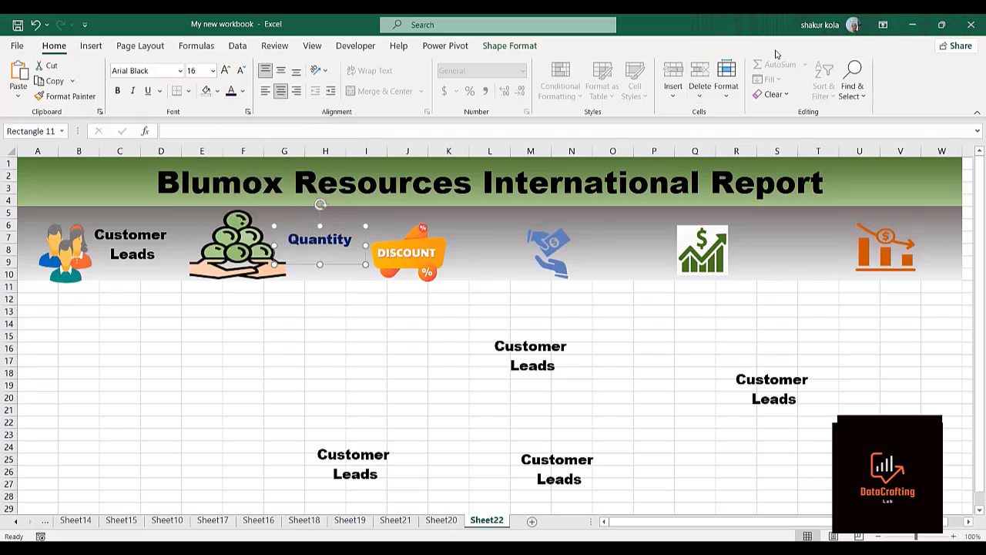
Step: Replace the text of the Customer Leads copy around cell M16 with "Sales"
left_click(546, 356)
left_click(558, 365)
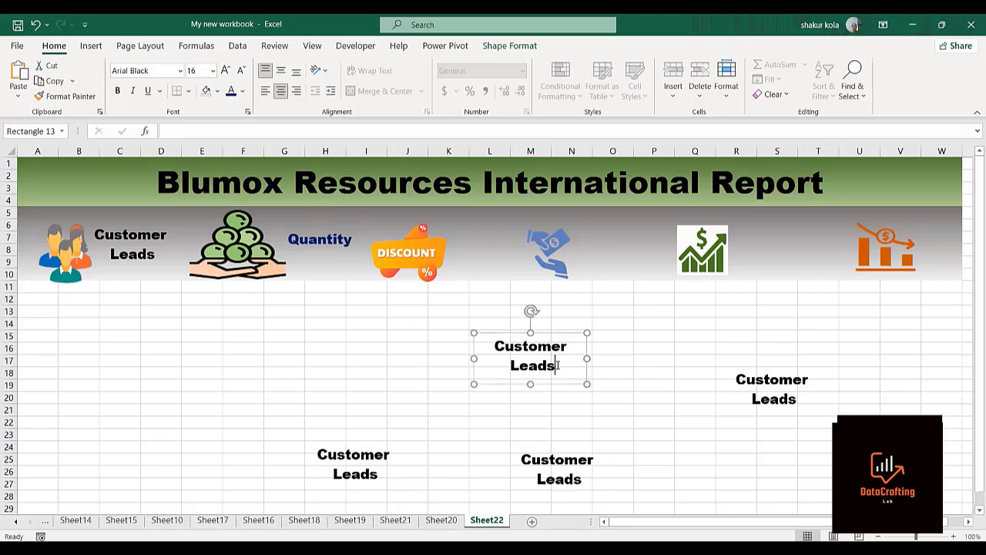
left_click_drag(556, 364, 489, 353)
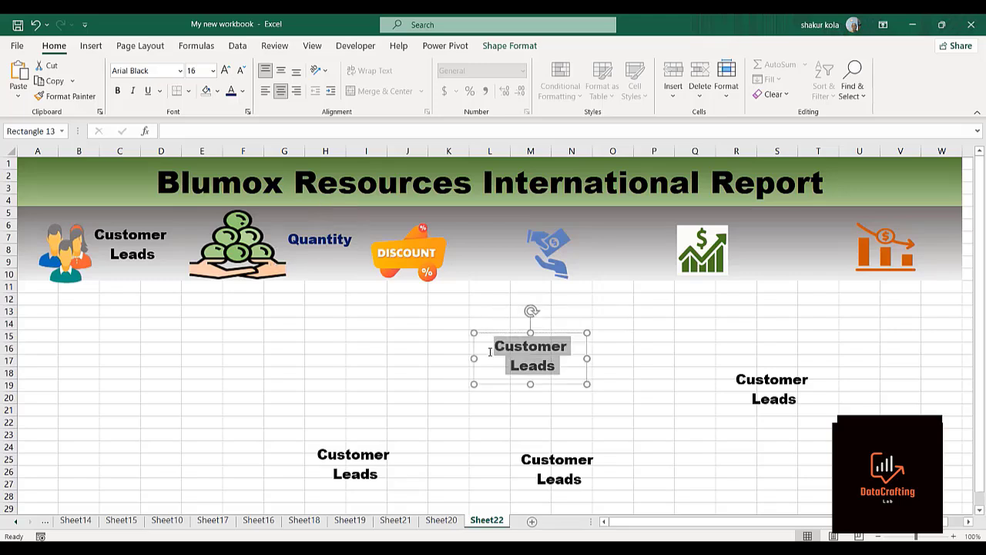
type("S")
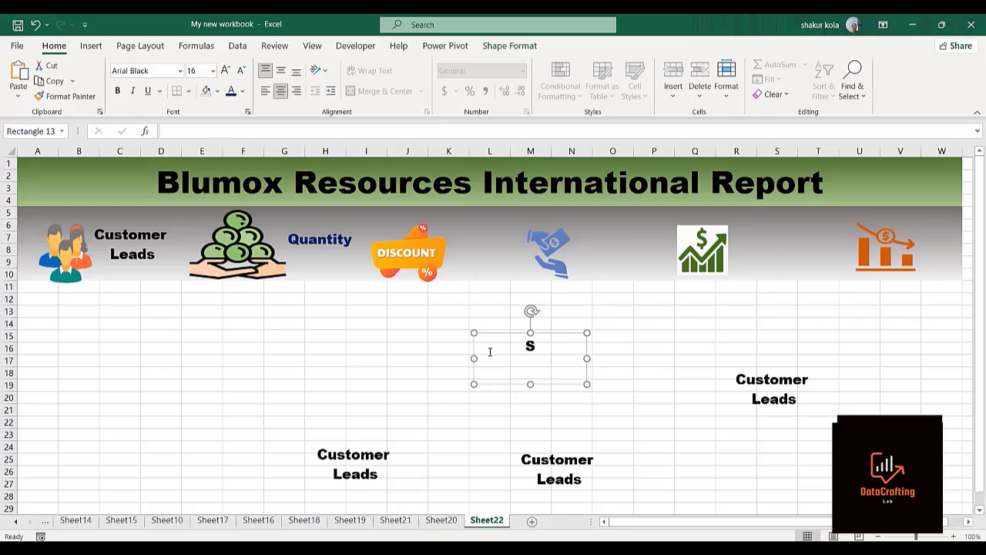
type("ales")
left_click(259, 337)
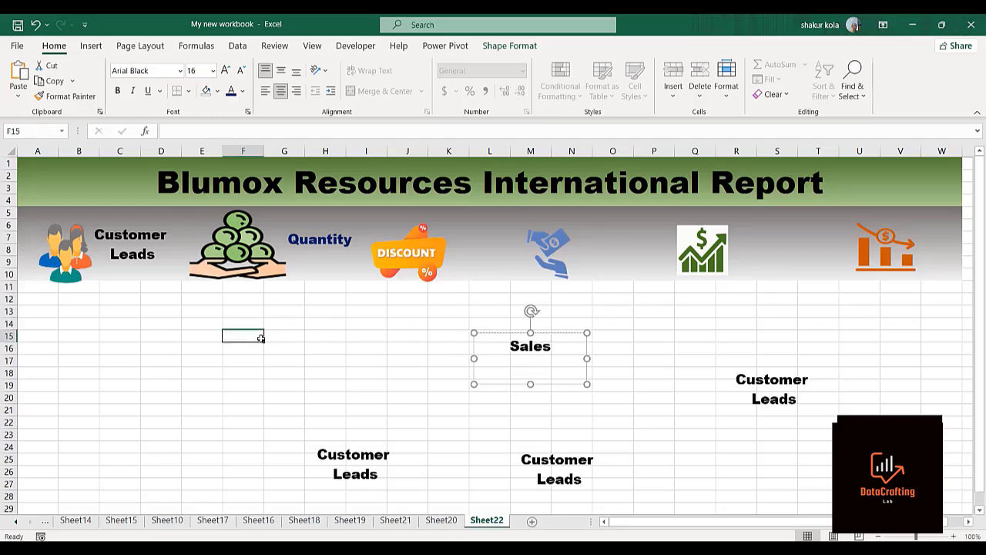
Step: Move the Sales label into the banner beside the hand-and-money icon and set its font color to dark blue
left_click(560, 348)
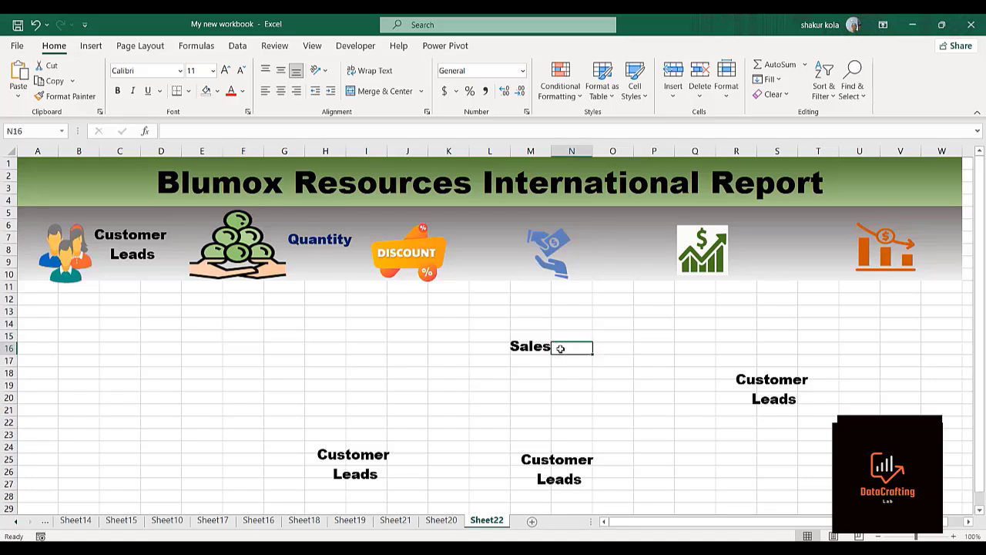
left_click(517, 348)
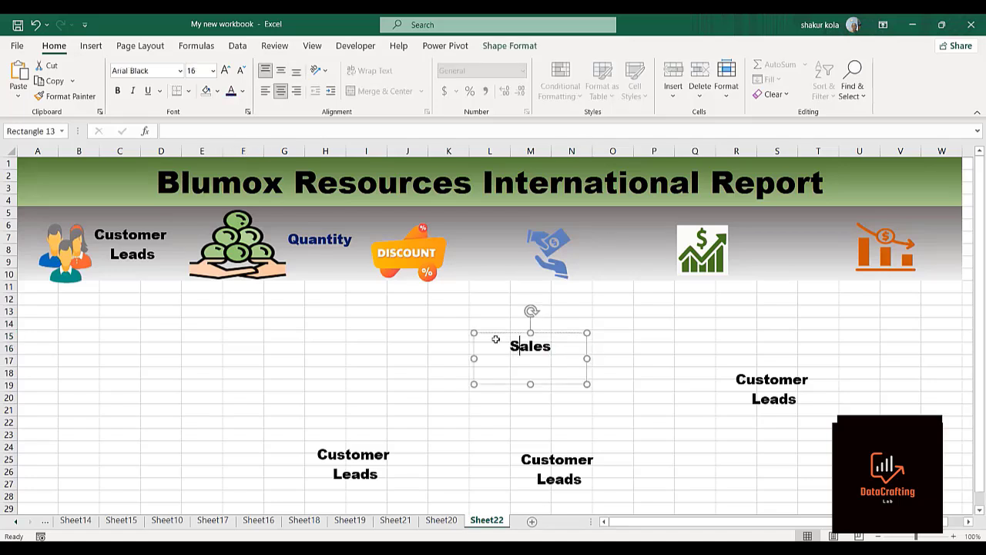
left_click_drag(499, 335, 587, 239)
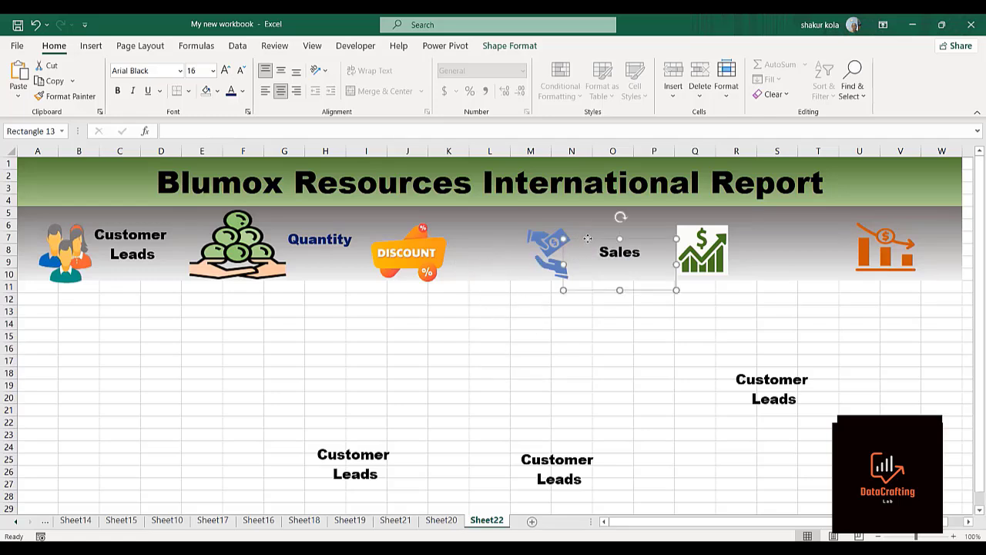
left_click(243, 91)
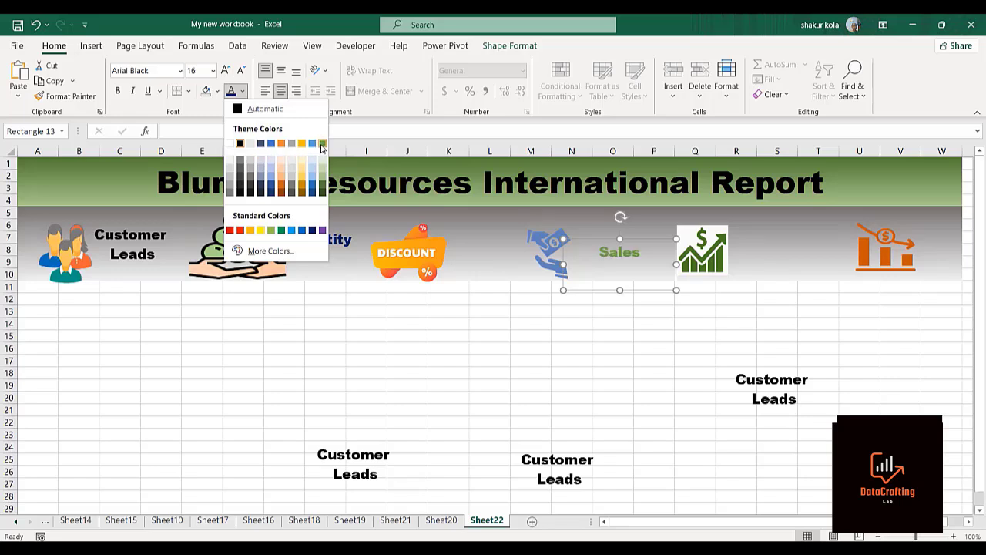
left_click(311, 231)
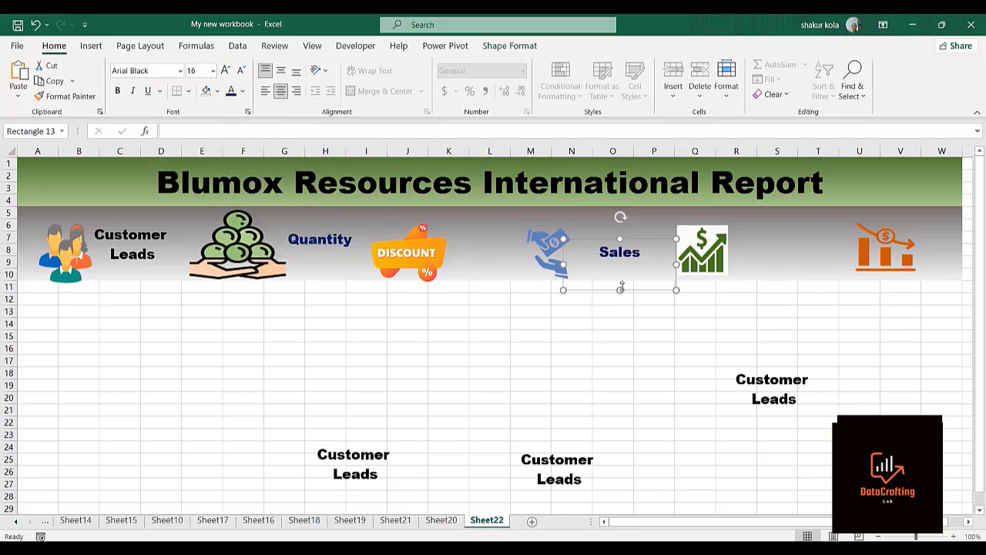
Step: Shrink the Sales text box to fit its text and place it directly beside the hand-and-money icon
left_click_drag(620, 289, 620, 264)
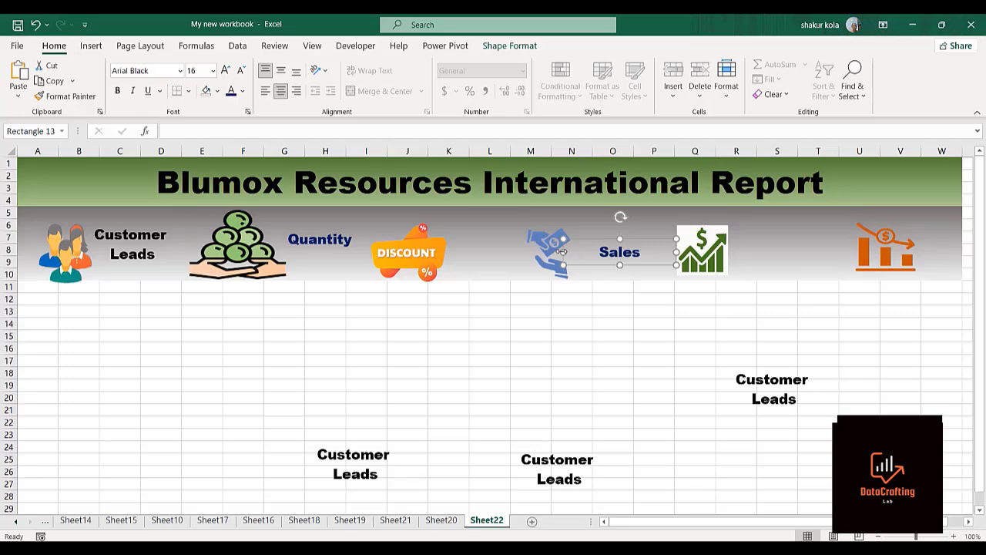
left_click_drag(563, 252, 635, 229)
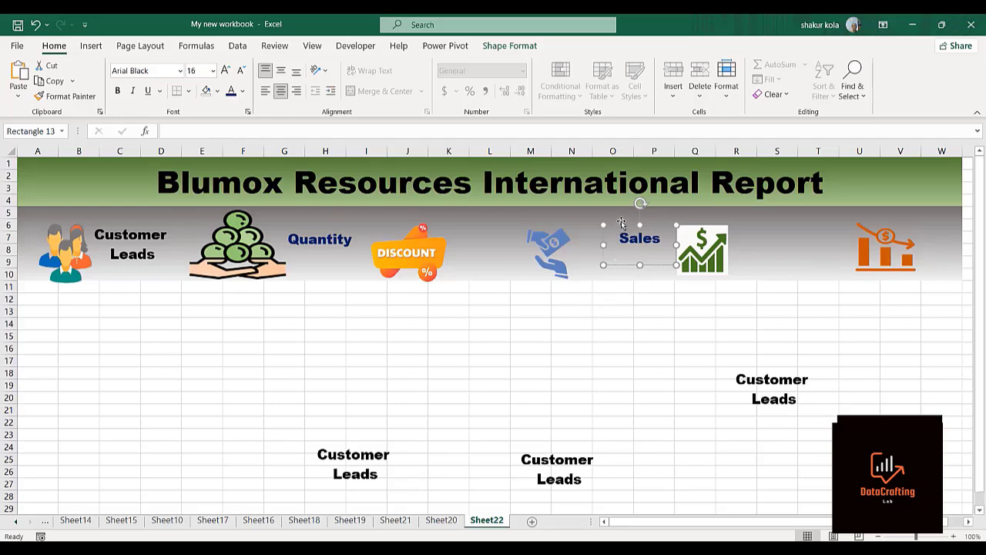
left_click_drag(621, 224, 583, 219)
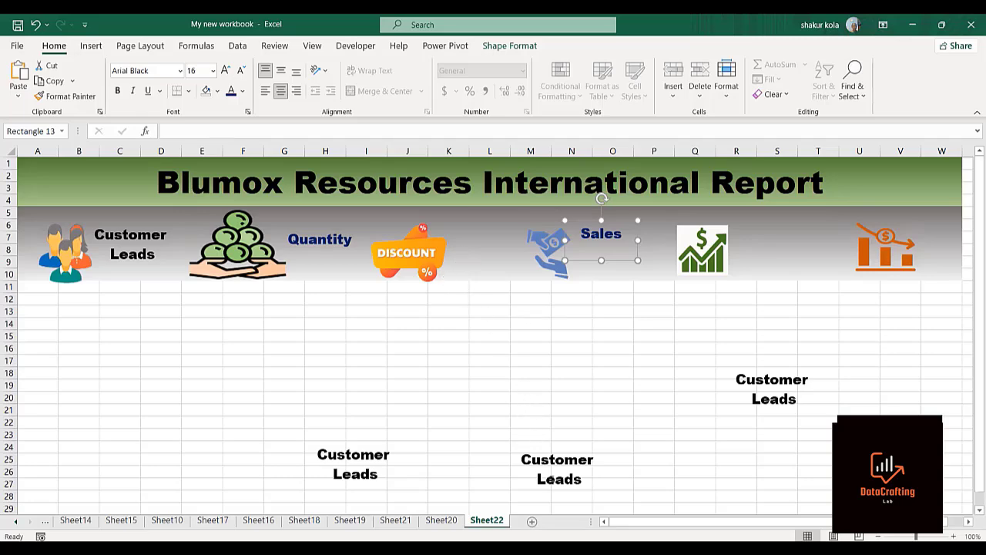
Step: Replace the text of the Customer Leads copy around cell M25 with "Discount"
left_click(552, 479)
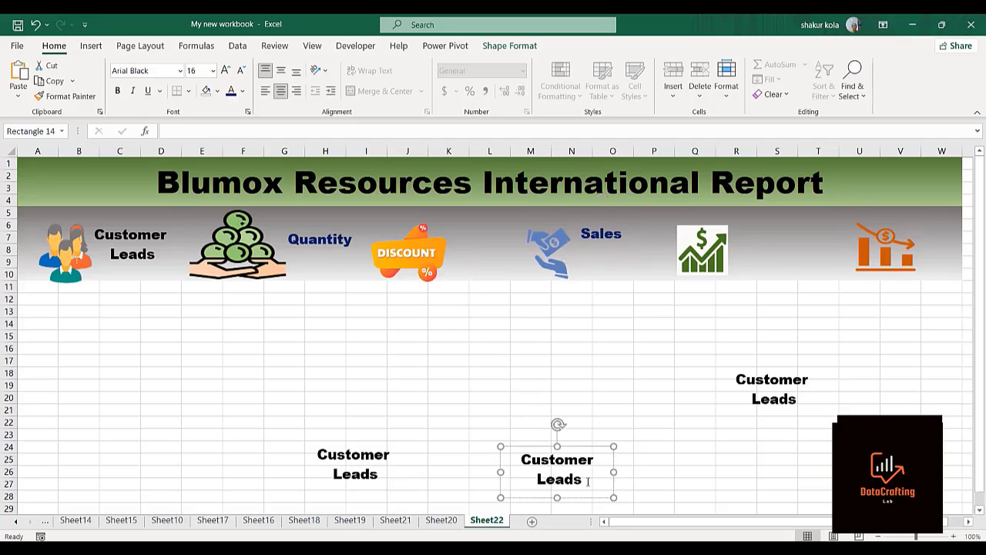
left_click_drag(588, 482, 521, 455)
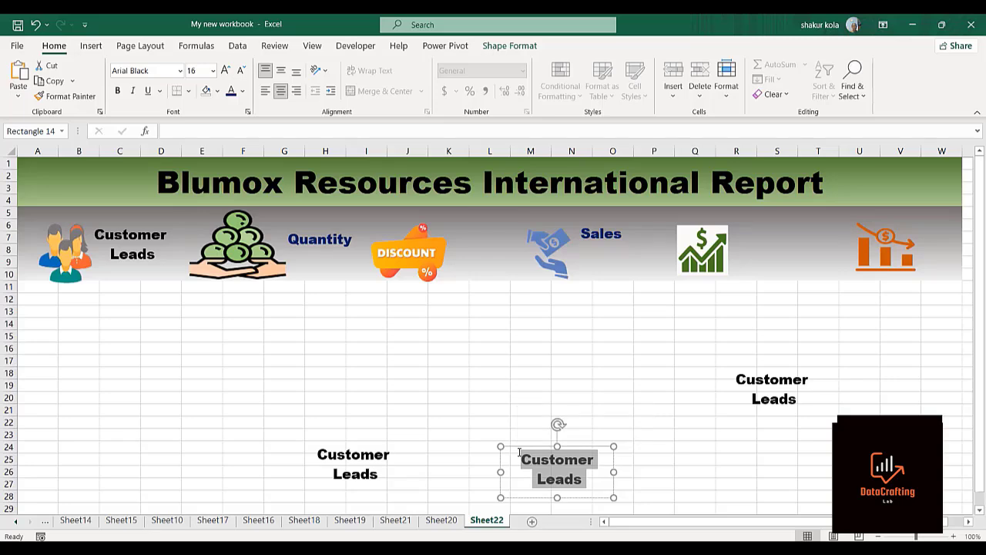
type("Di")
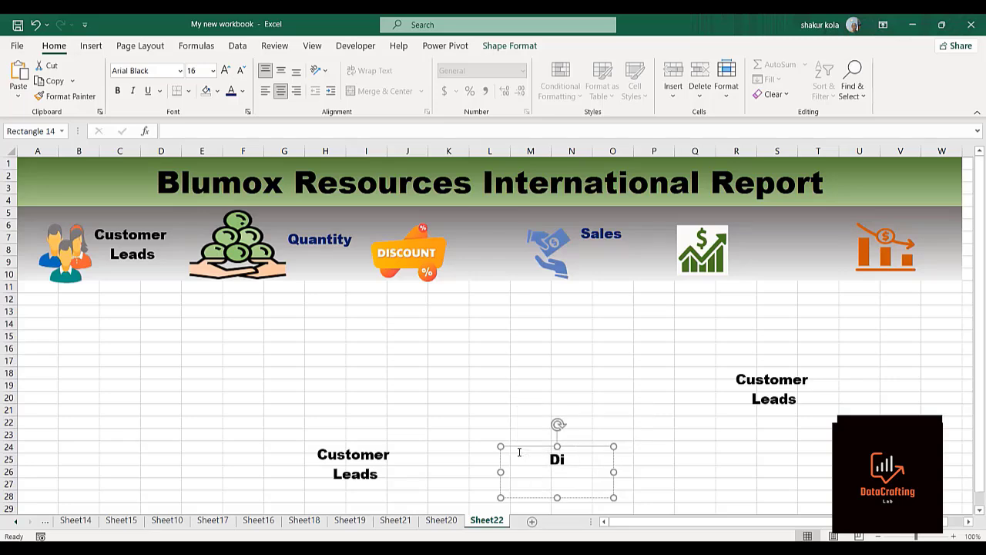
type("scount")
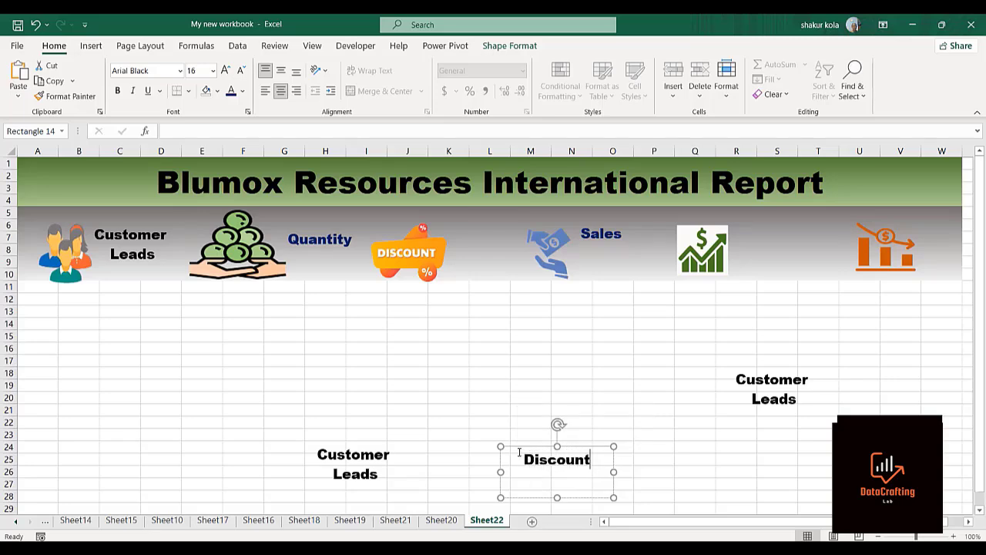
left_click(642, 481)
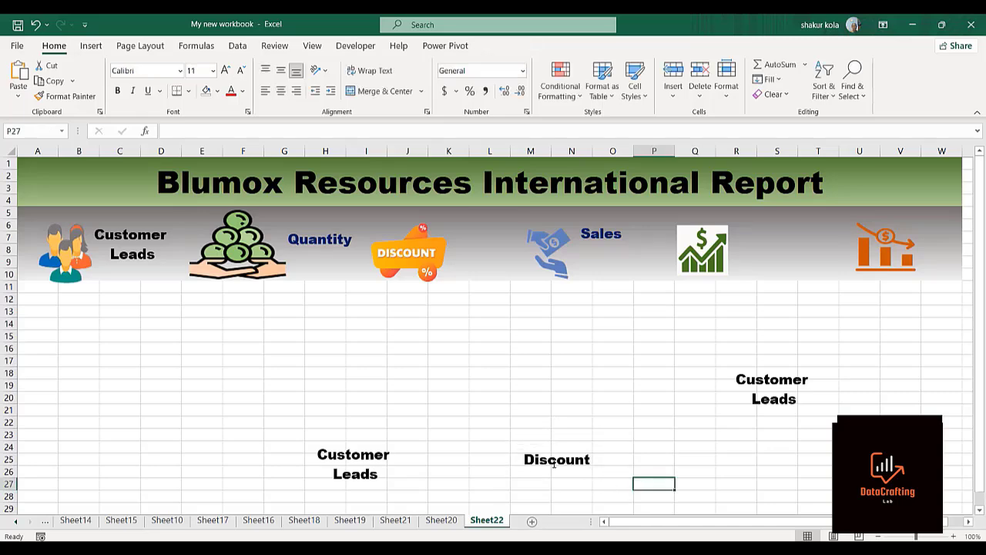
Step: Select the Discount label's text and set its font color to standard green
left_click(594, 460)
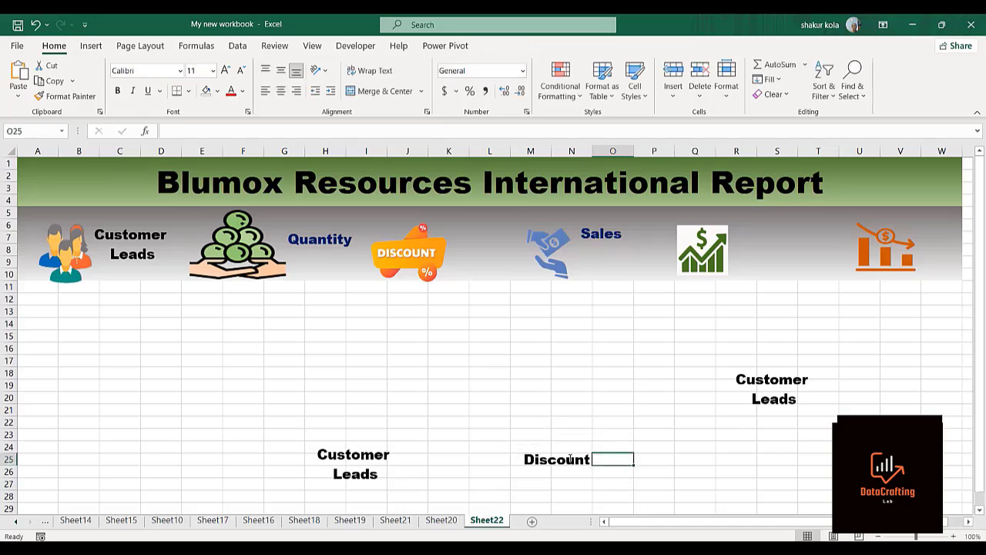
left_click(568, 459)
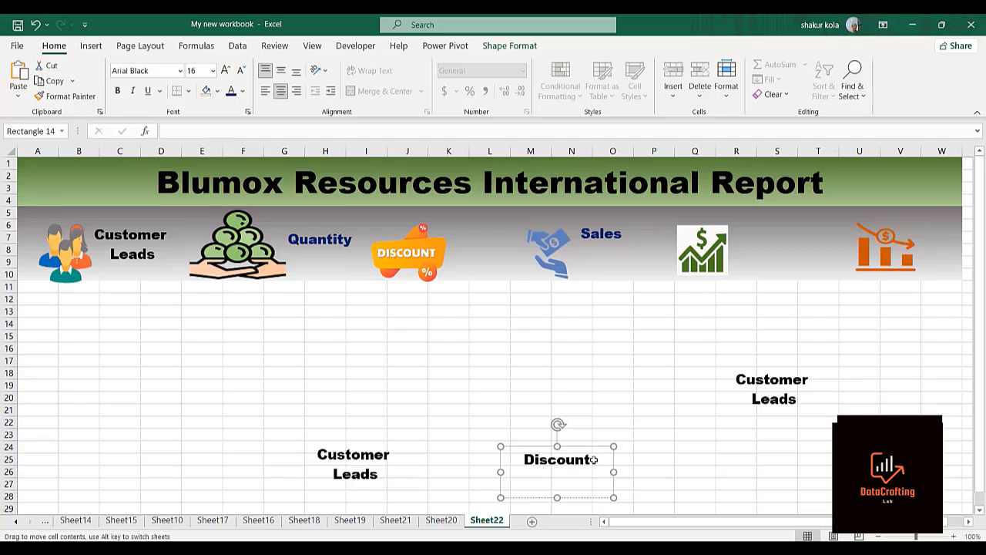
left_click(595, 462)
left_click(566, 459)
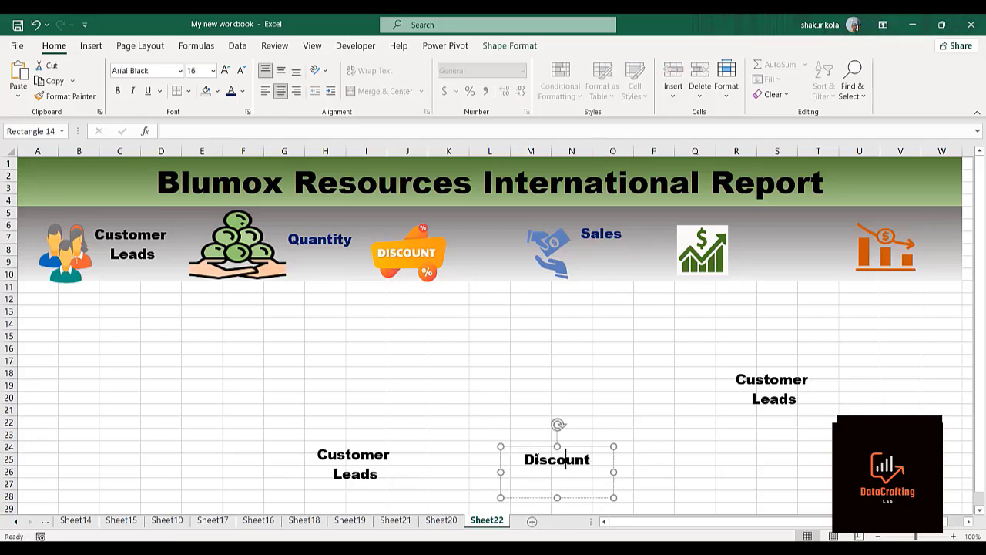
double_click(567, 459)
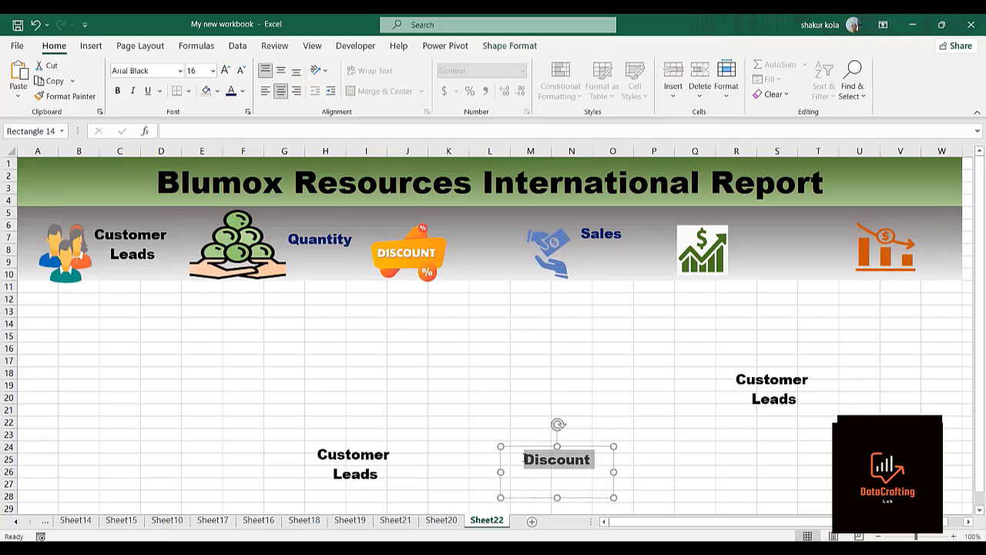
left_click(243, 91)
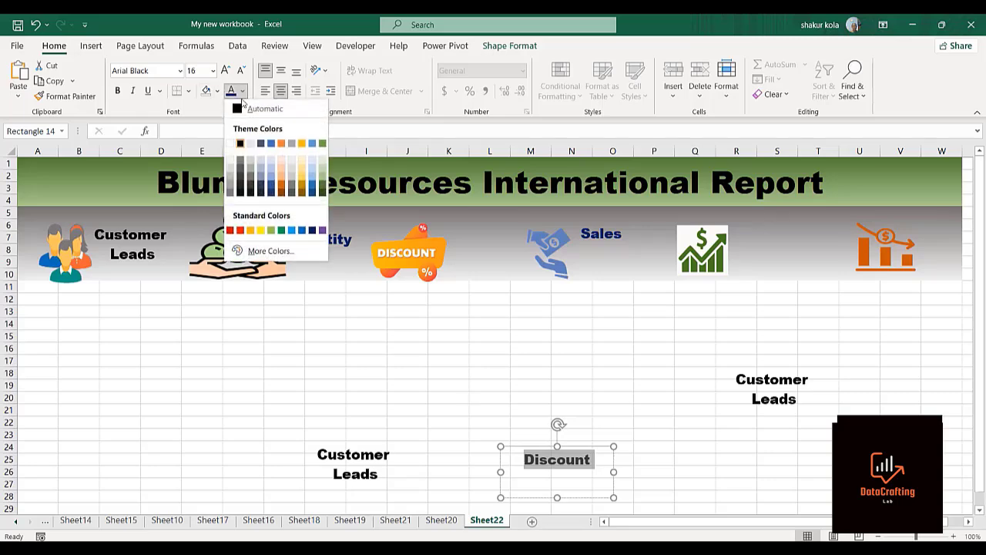
left_click(281, 230)
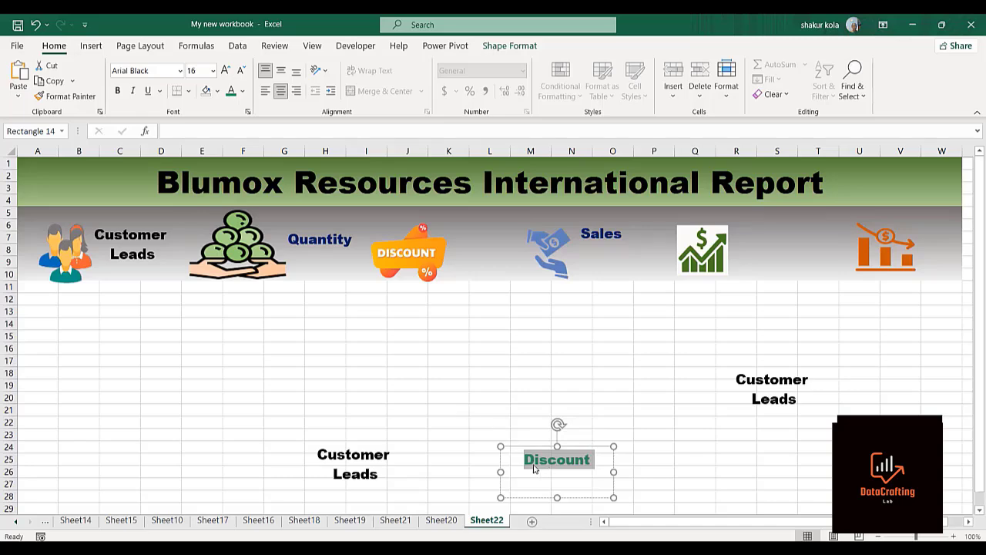
left_click(465, 408)
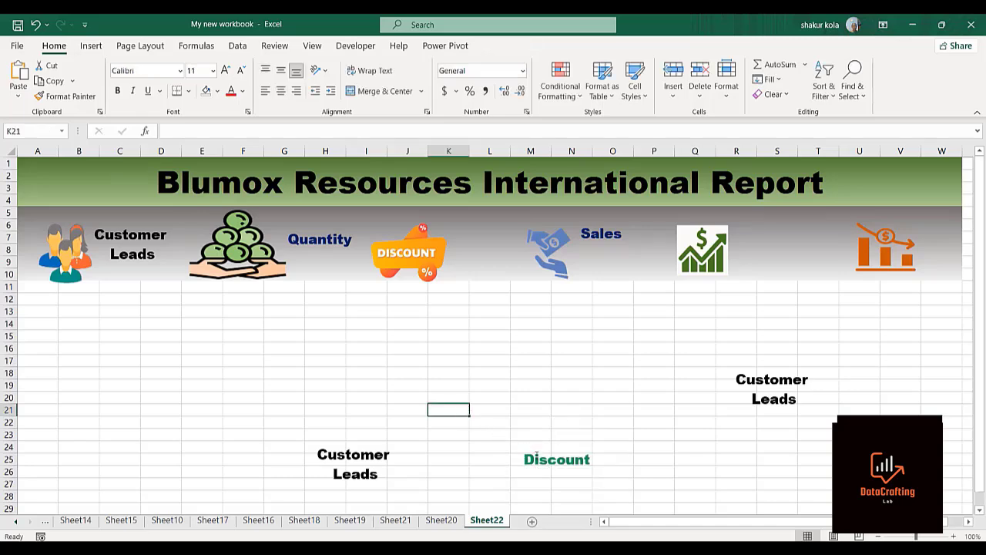
Step: Move the Discount label into the banner beside the discount tag icon and set its font color to black
left_click(537, 458)
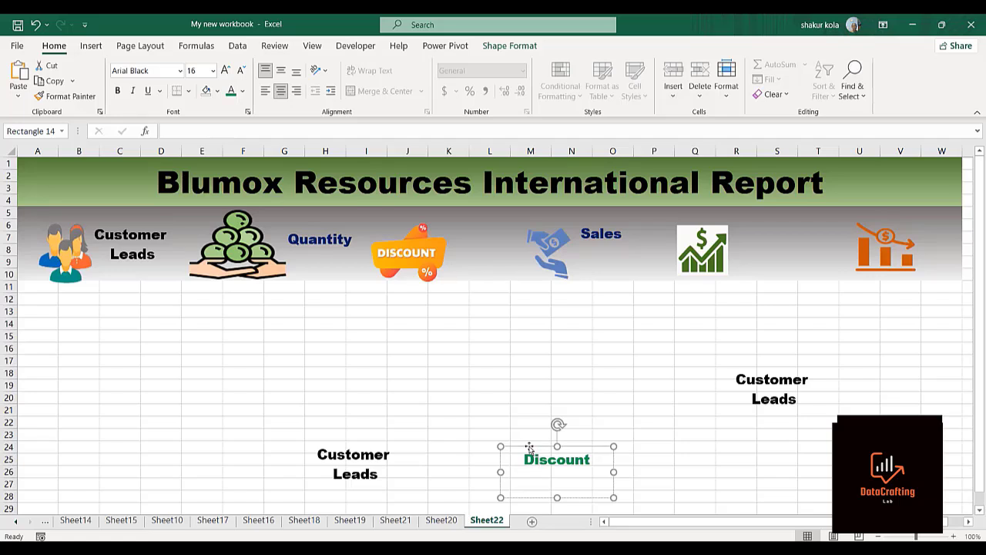
left_click_drag(529, 448, 455, 235)
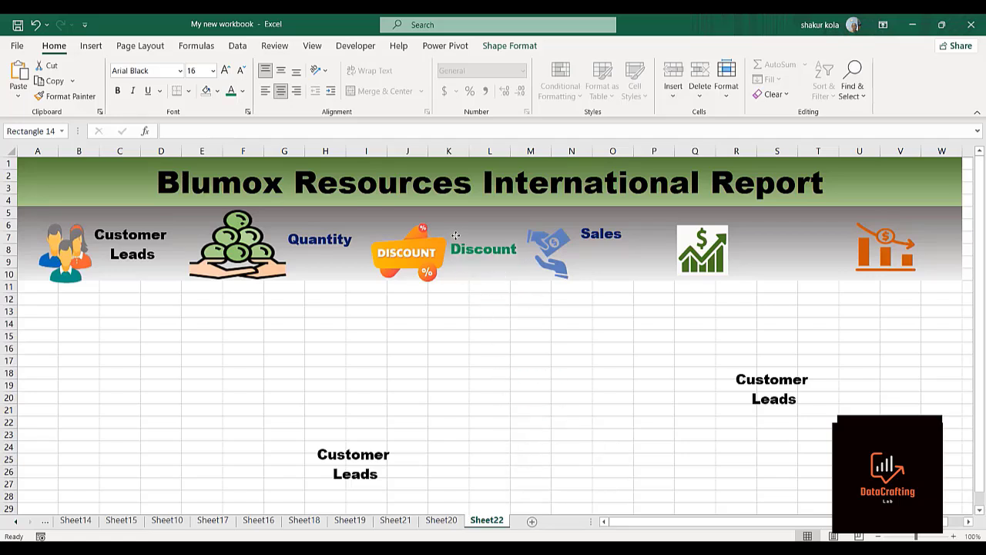
left_click(243, 91)
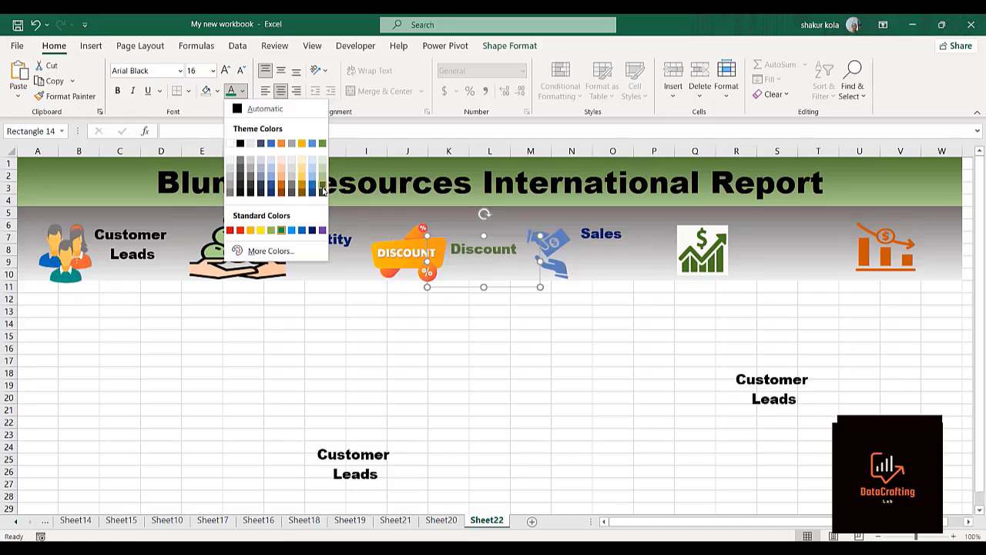
left_click(282, 231)
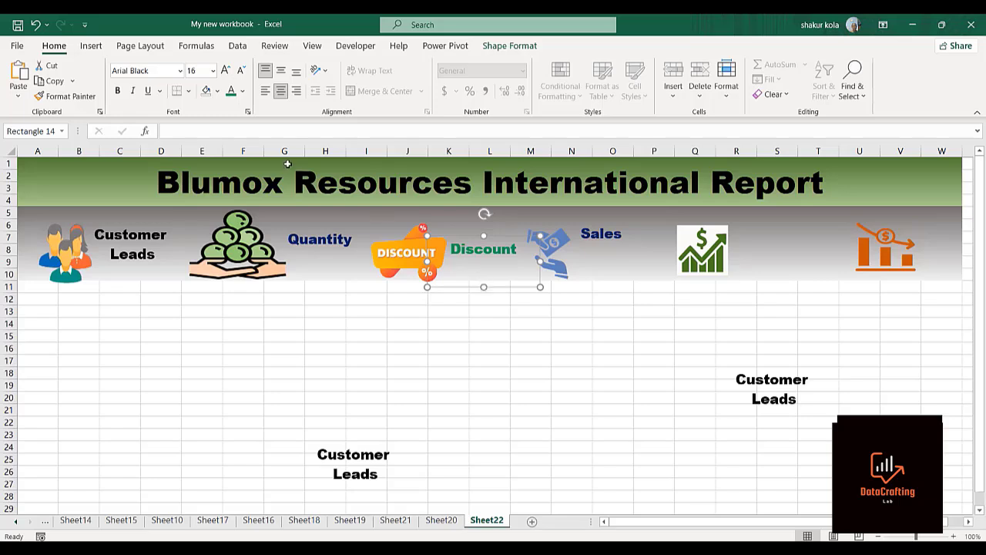
left_click(243, 92)
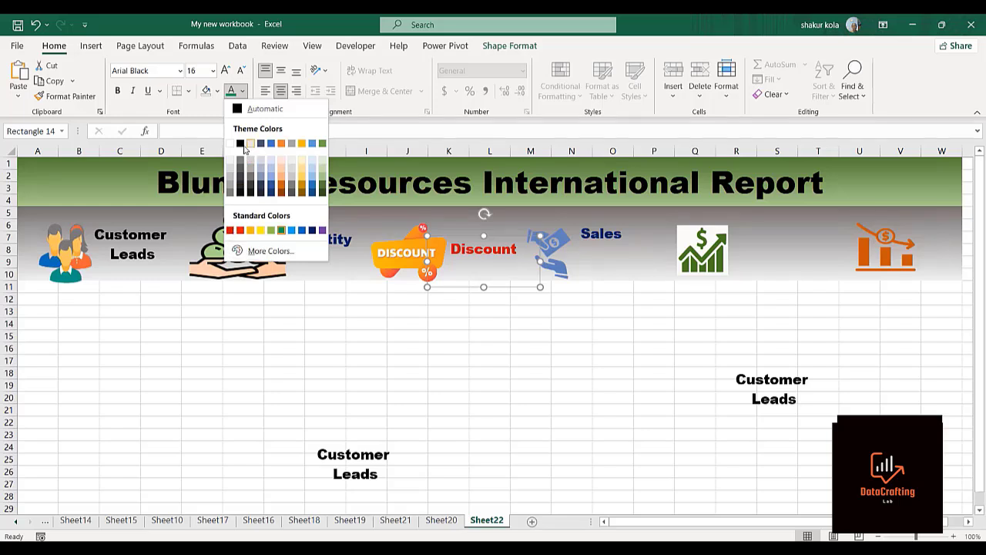
left_click(239, 145)
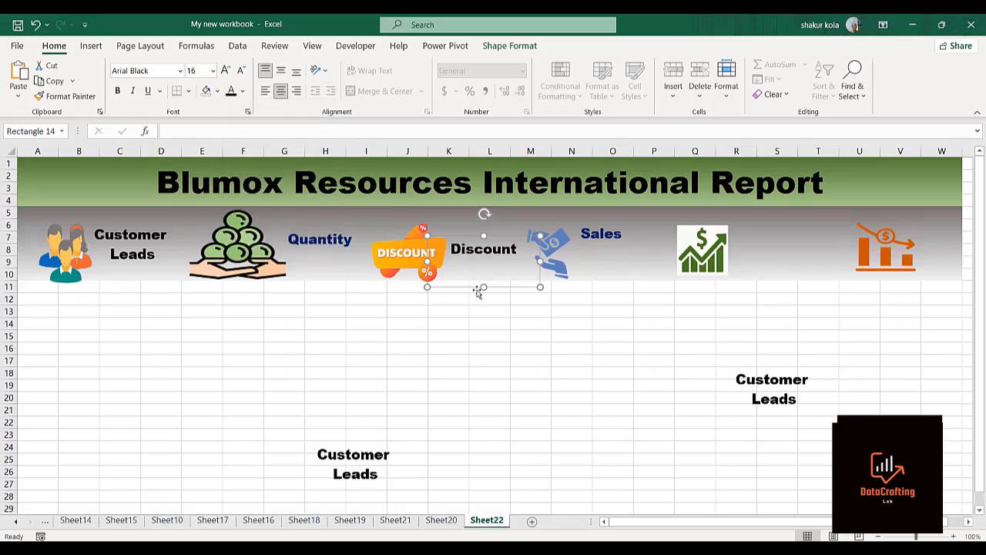
Step: Shrink the Discount text box and fit it between the discount tag and hand-and-money icons
left_click_drag(484, 285, 483, 270)
left_click_drag(428, 253, 461, 225)
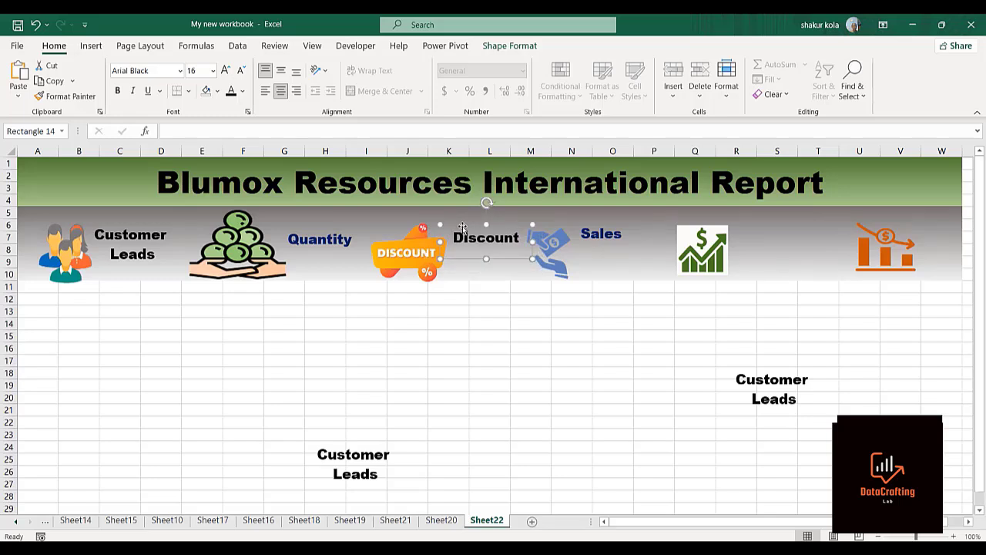
Step: Replace the text of the Customer Leads copy around cell S19 with "Profit"
left_click(754, 398)
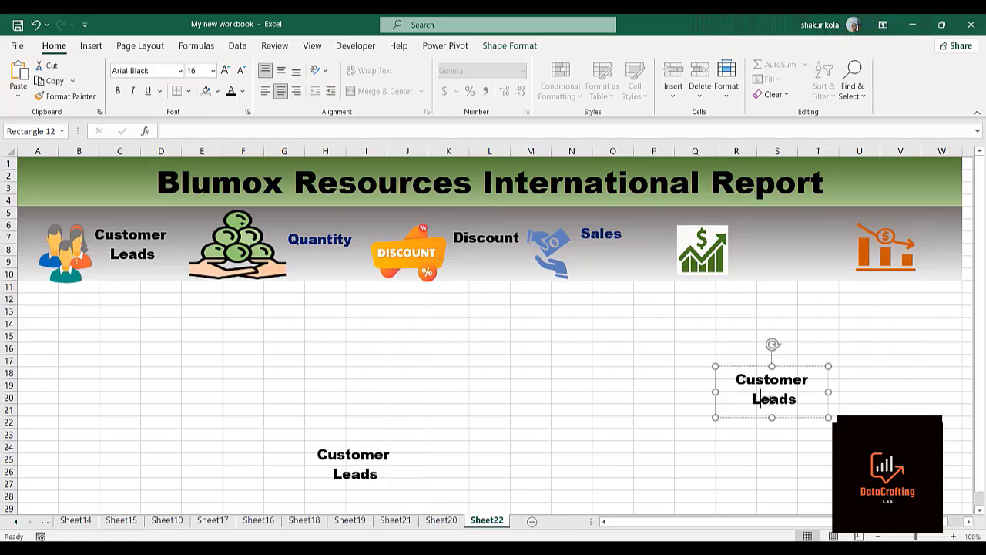
left_click_drag(804, 400, 736, 369)
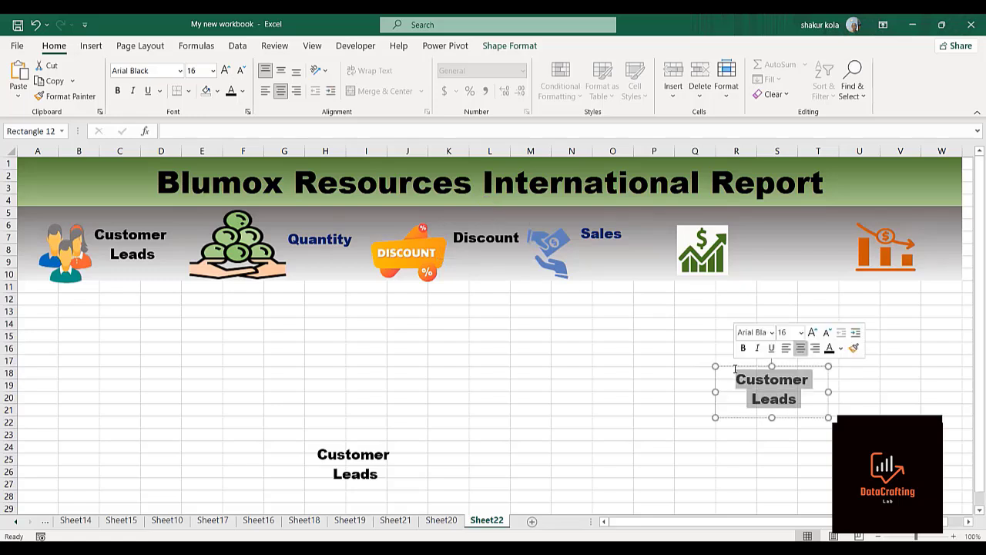
type("P")
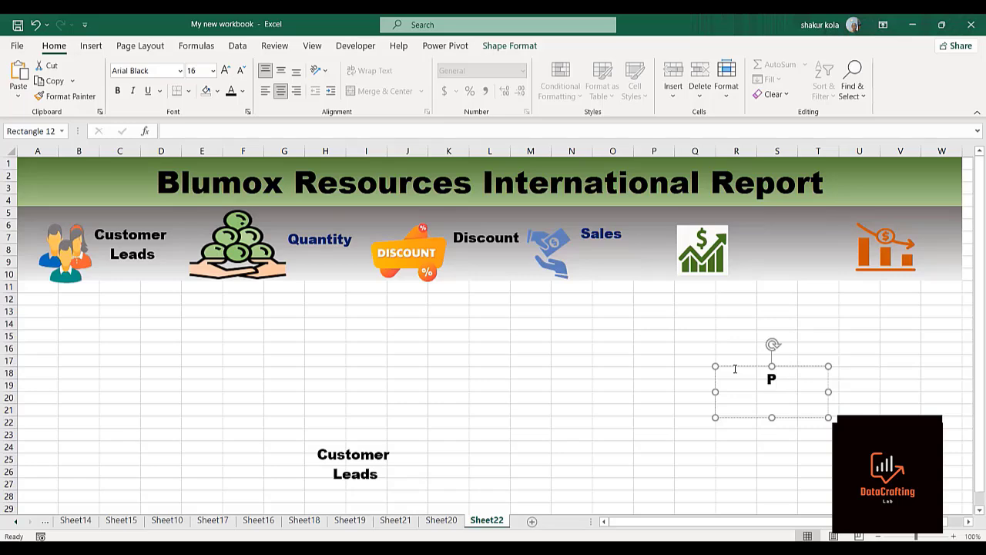
type("rofit")
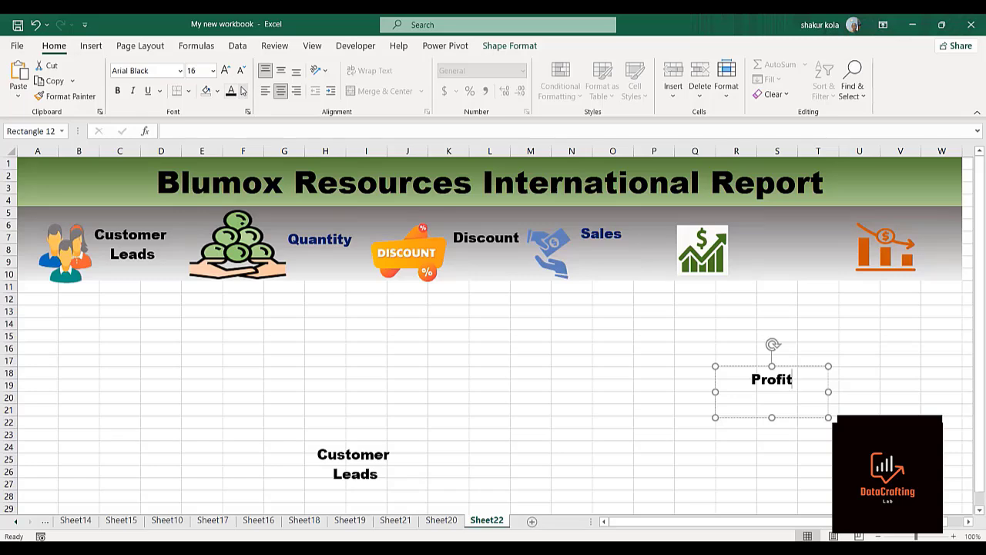
Step: Set the Profit label's font color to standard green
left_click(243, 91)
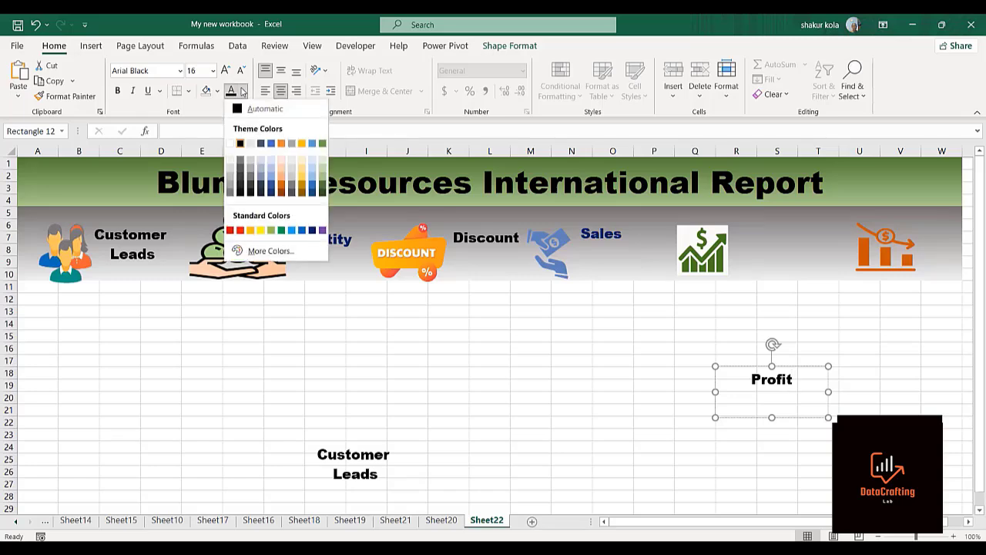
left_click(282, 231)
left_click(619, 396)
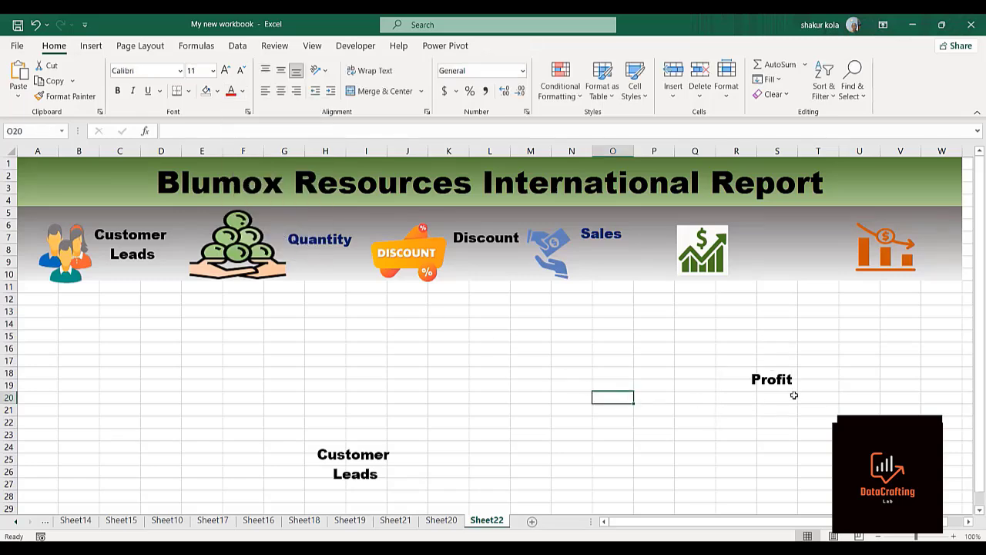
left_click(777, 379)
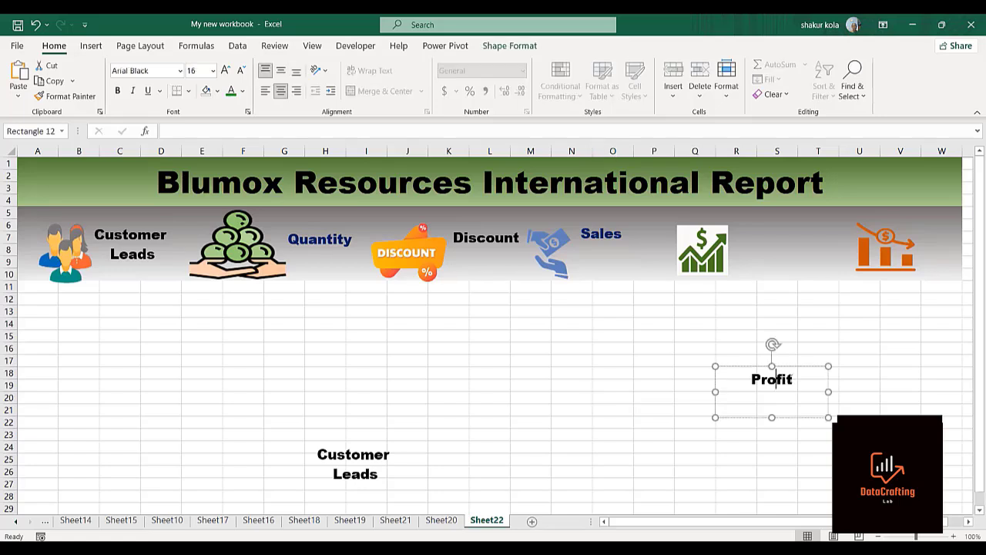
left_click(230, 90)
Step: Fit the Profit text box into the banner beside the green growth chart icon and set its font size to 20
left_click_drag(742, 369, 749, 229)
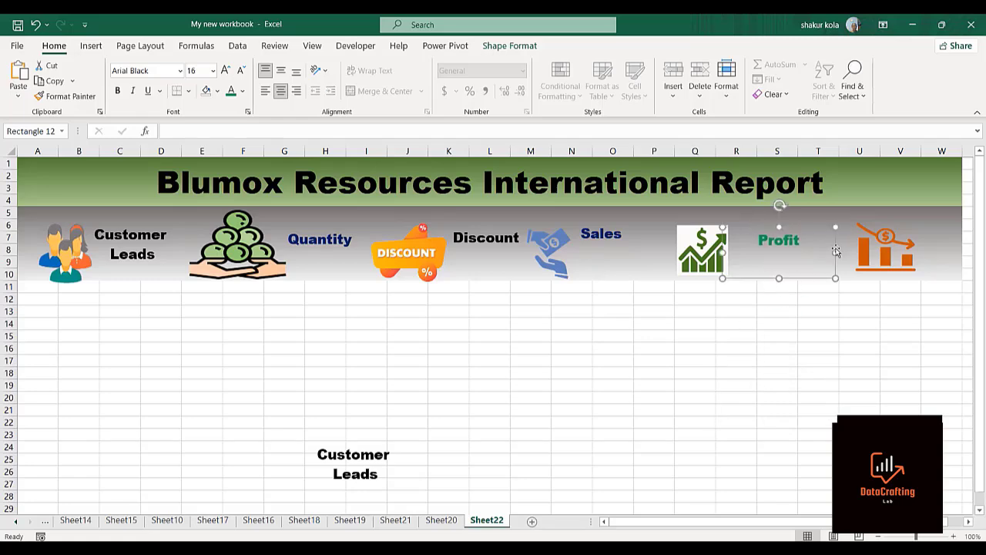
left_click_drag(836, 251, 792, 245)
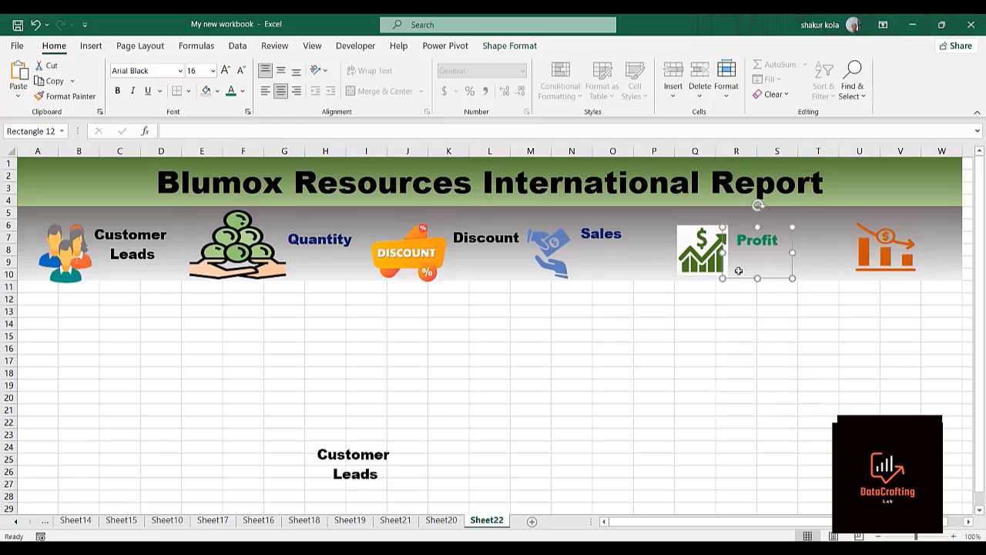
left_click_drag(756, 278, 756, 254)
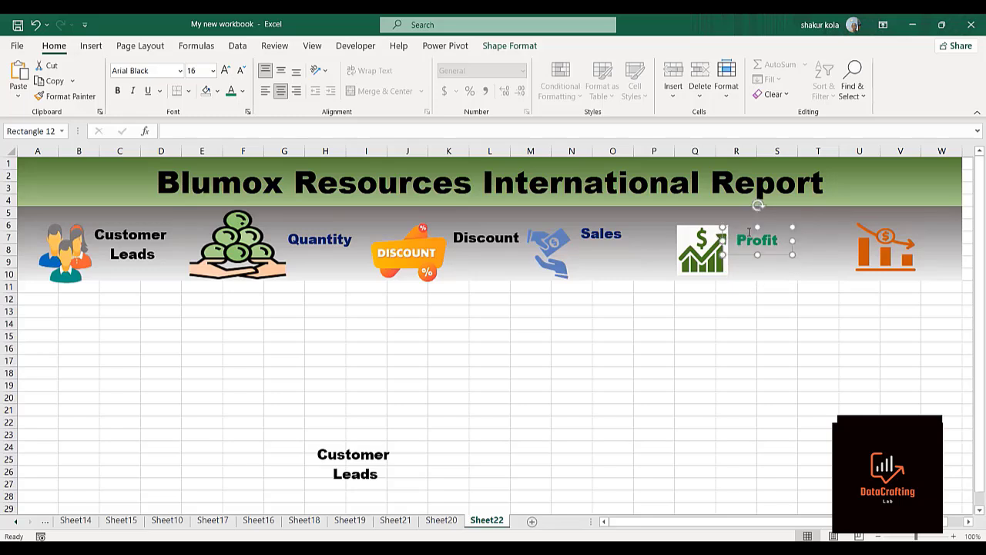
left_click_drag(745, 228, 752, 231)
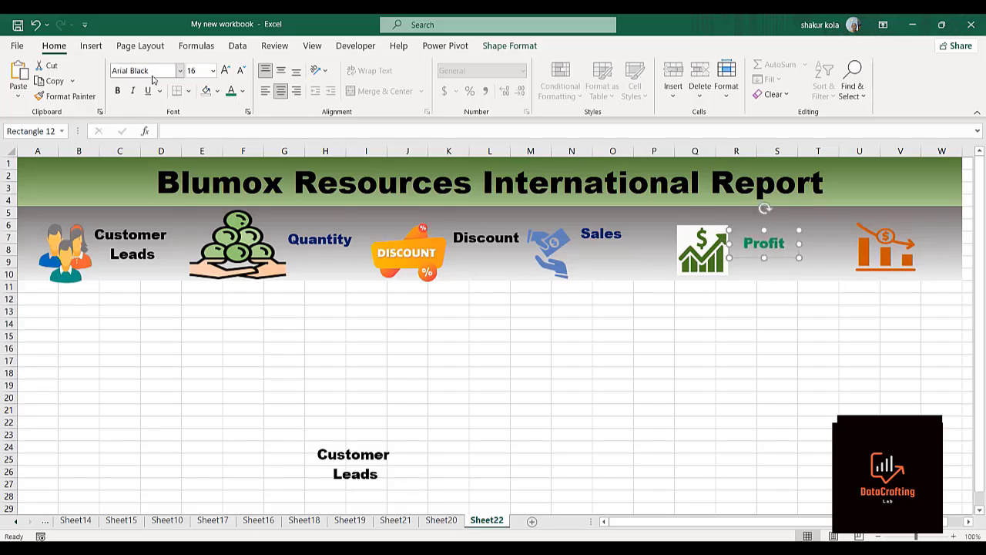
left_click(225, 70)
left_click(225, 70)
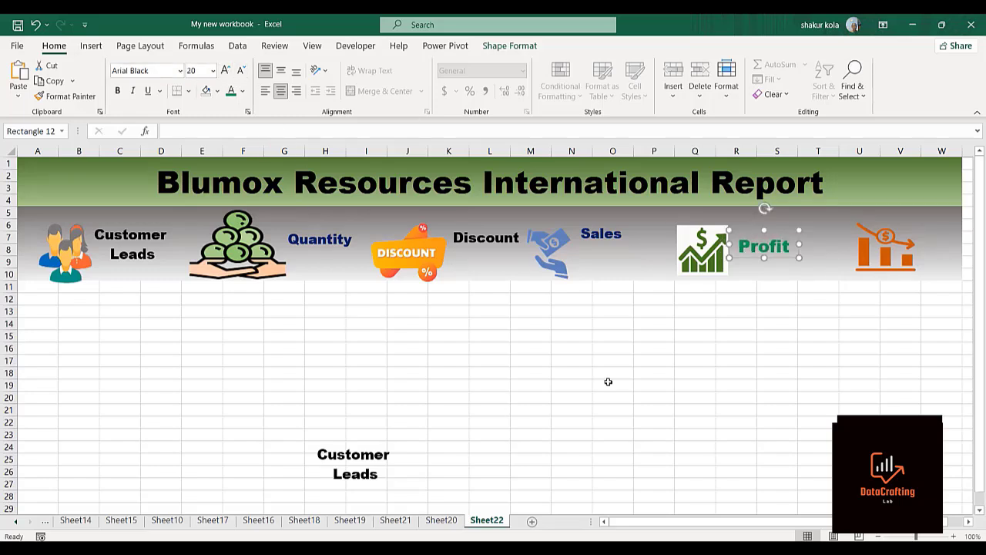
Step: Replace the text of the remaining Customer Leads copy around cell I25 with "Loss"
left_click(352, 462)
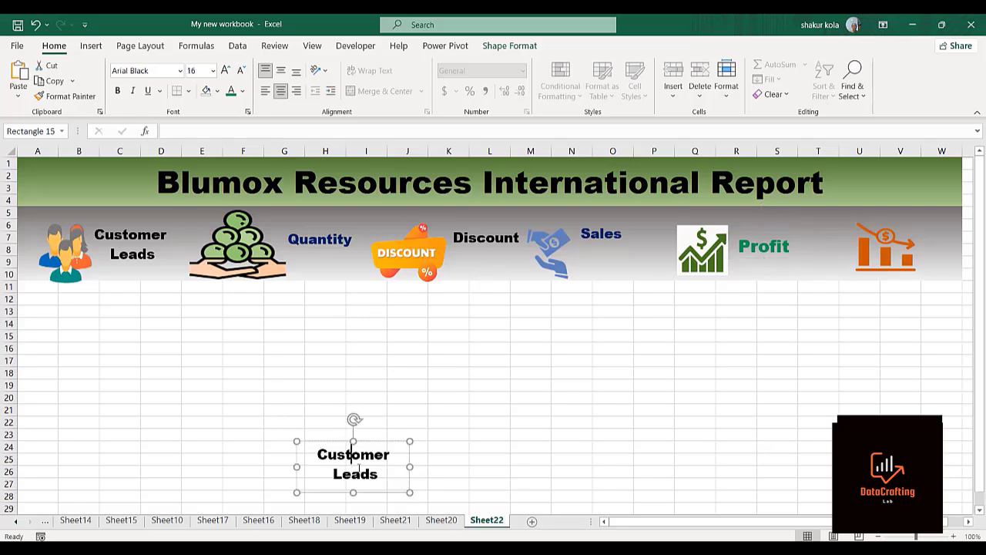
left_click_drag(379, 477, 341, 457)
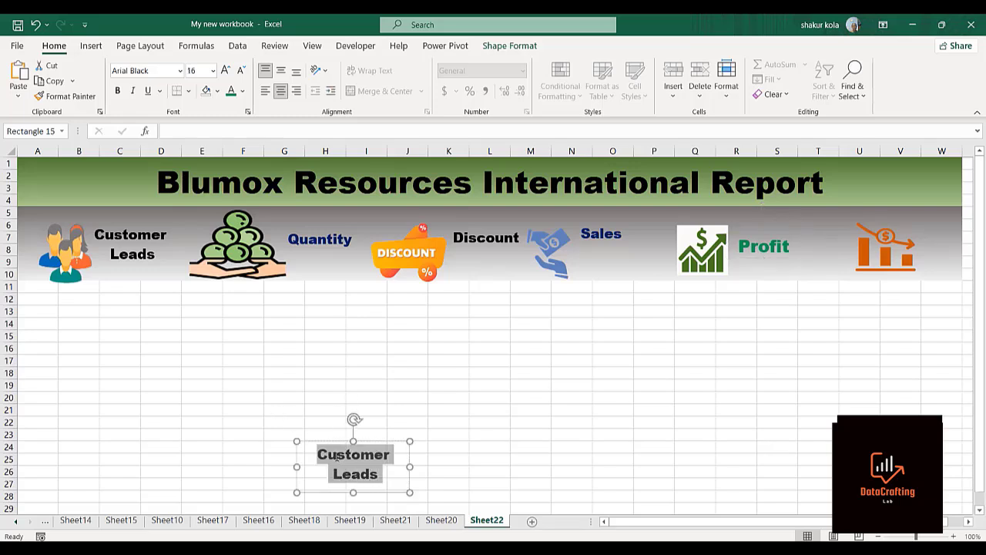
type("L")
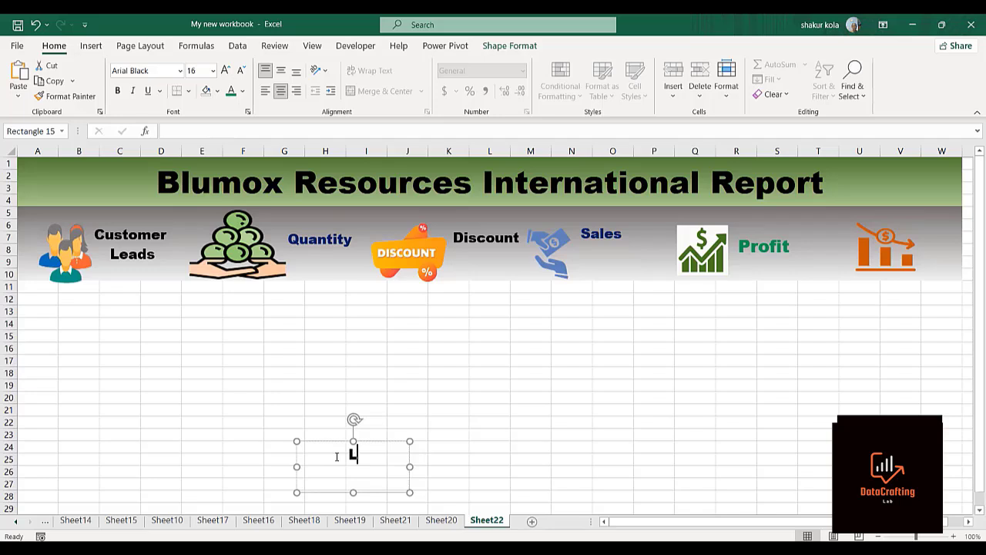
type("oss")
Step: Set the Loss label's font color to red and its font size to 18
left_click(242, 91)
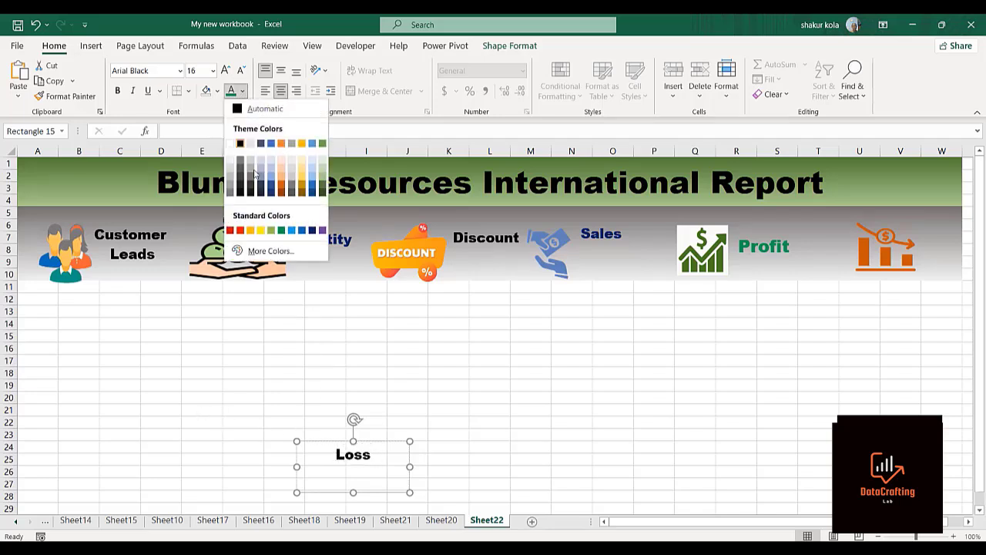
left_click(234, 230)
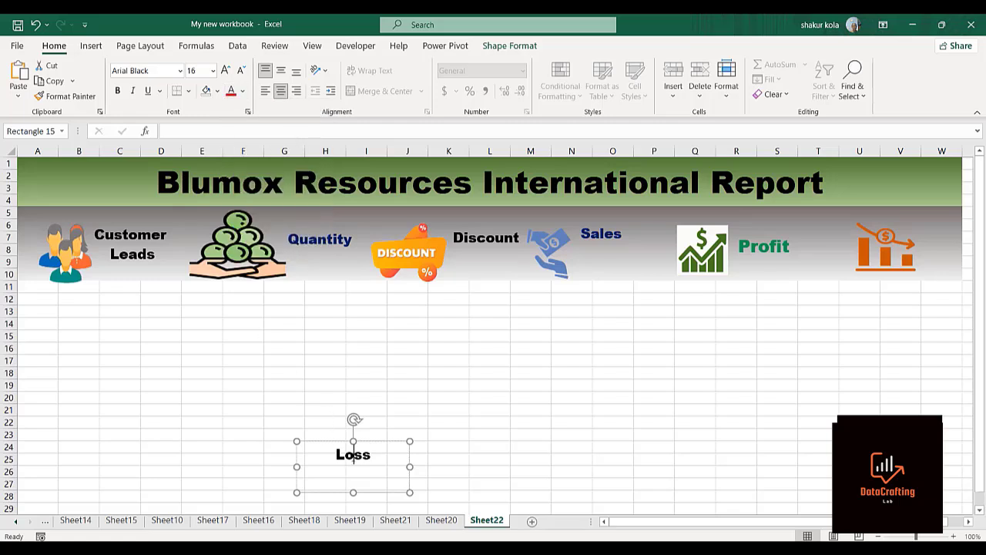
left_click(231, 90)
left_click(225, 71)
Step: Move the Loss label into the banner beside the orange declining chart icon
left_click_drag(252, 432, 319, 435)
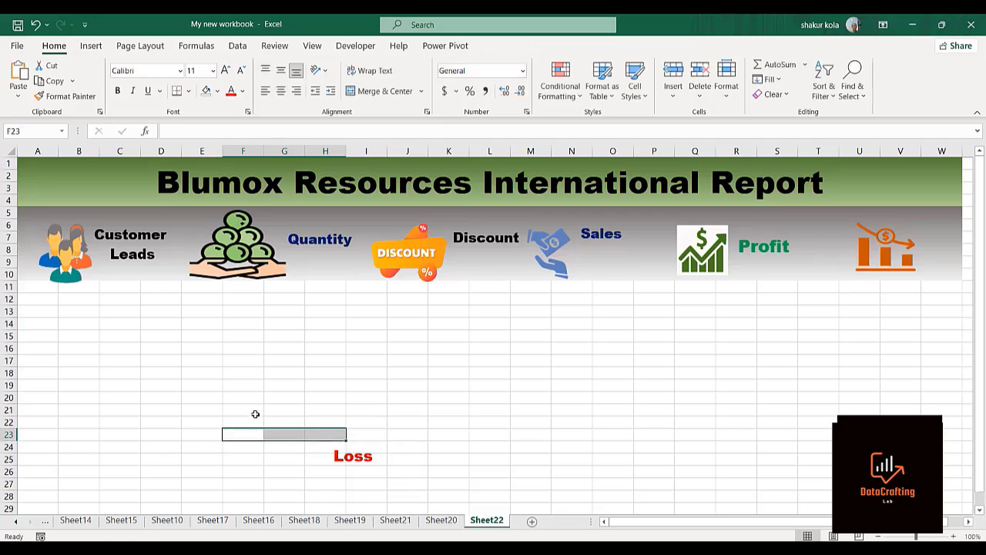
left_click(366, 481)
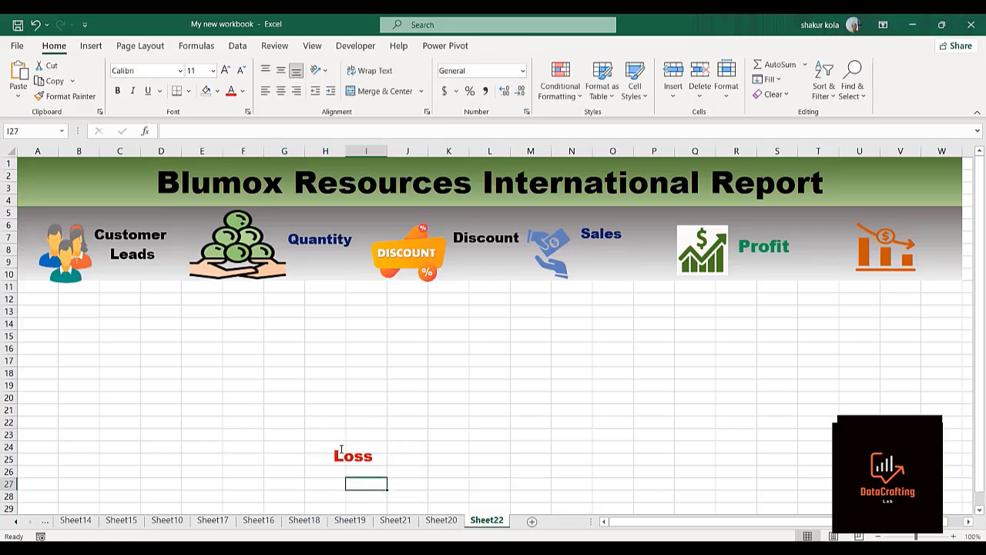
left_click(342, 453)
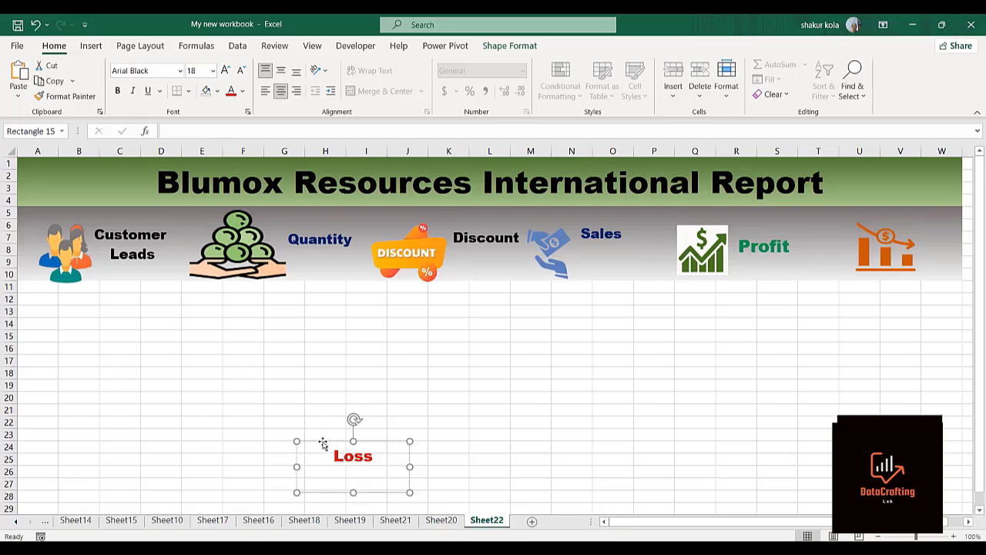
left_click_drag(323, 444, 902, 214)
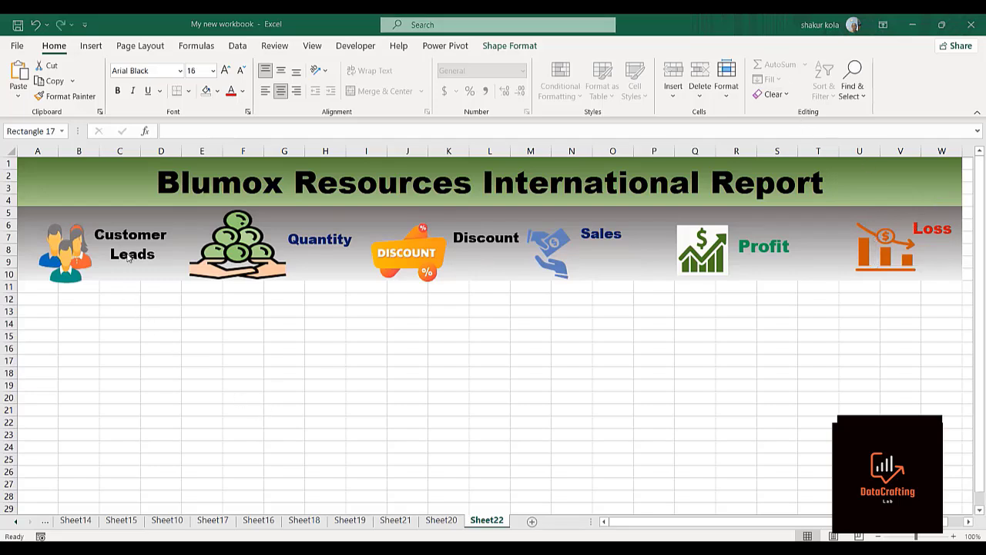
Step: Link the empty text box around cell G20 to the customer leads count with the formula =Sheet21!B4
left_click(226, 417)
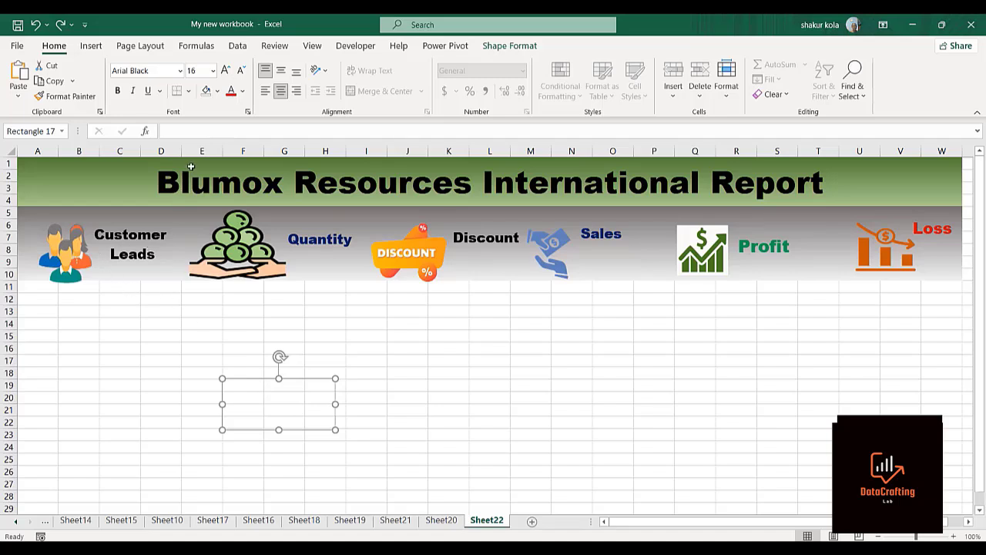
left_click(176, 132)
type("=")
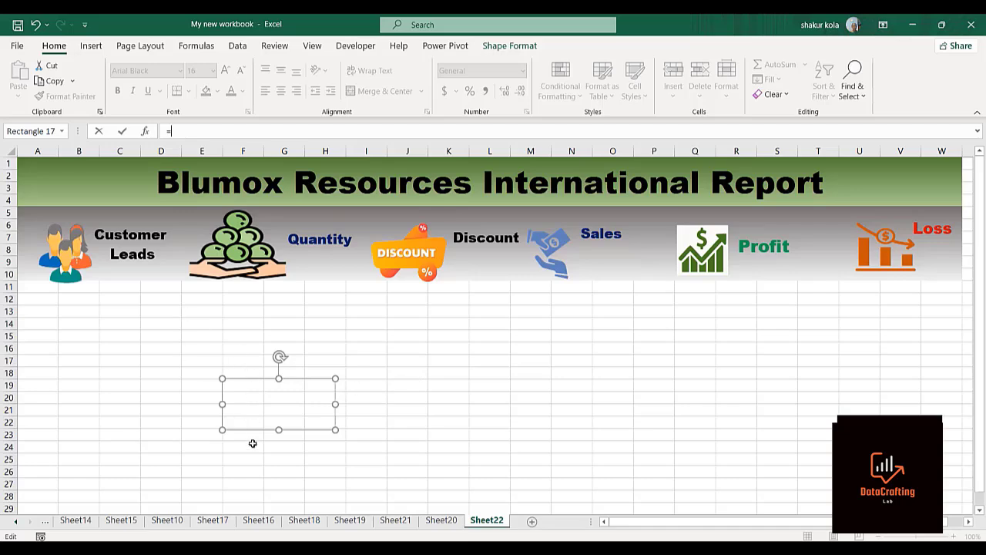
left_click(392, 523)
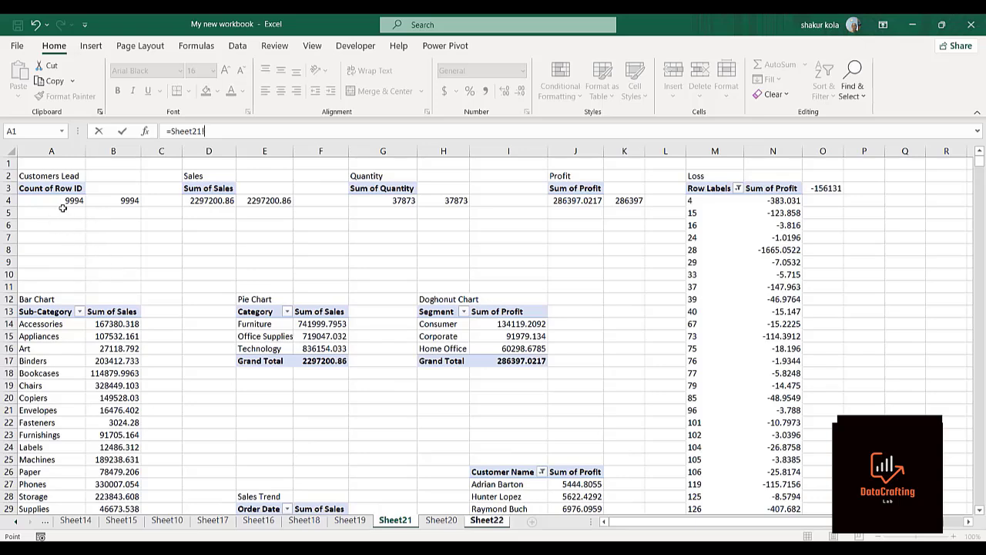
left_click(104, 202)
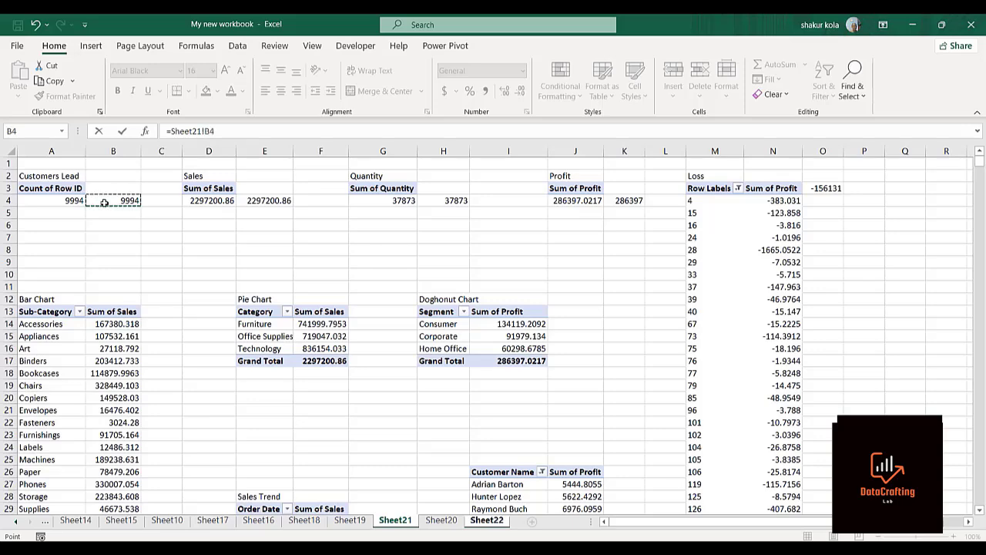
key("Return")
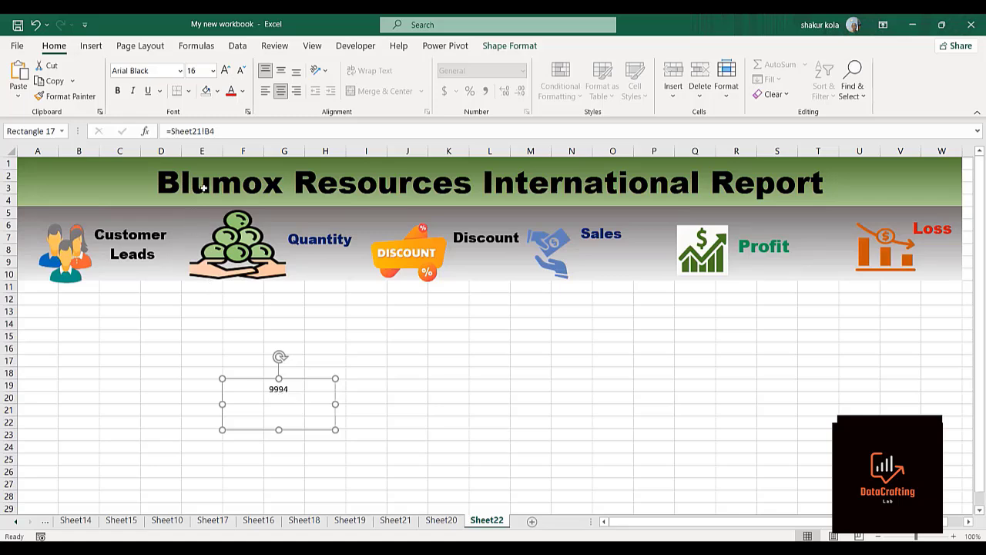
Step: Increase the font size of the linked customer leads number to 36
left_click(224, 72)
left_click(224, 71)
left_click(224, 72)
left_click(224, 72)
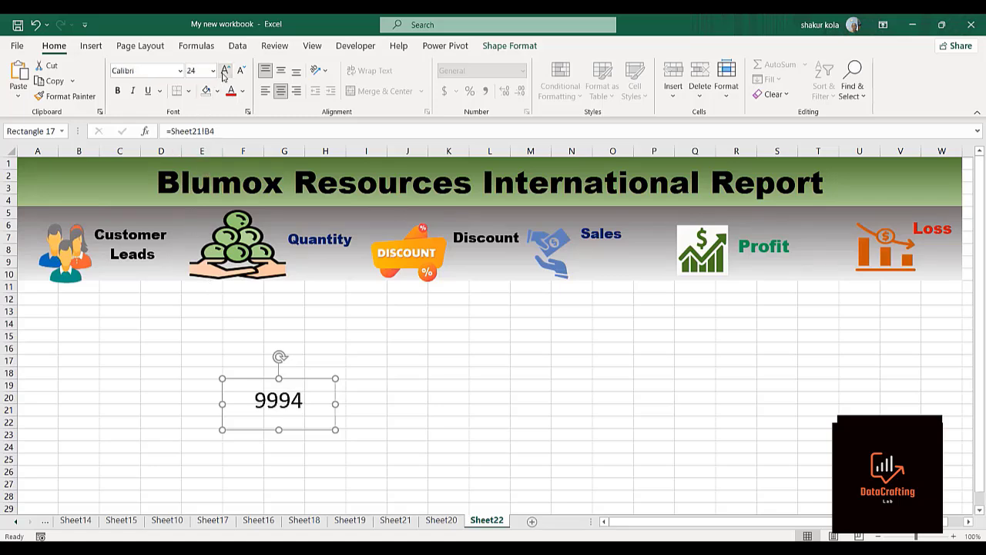
left_click(225, 71)
left_click(224, 72)
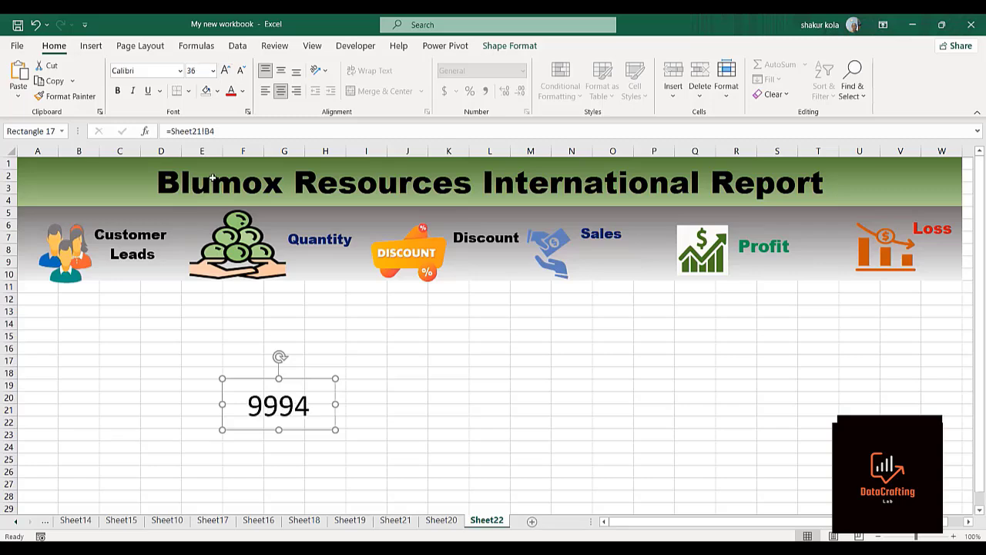
Step: Format the customer leads count in Sheet21 cell B4 with a thousands separator and no decimal places
left_click(393, 520)
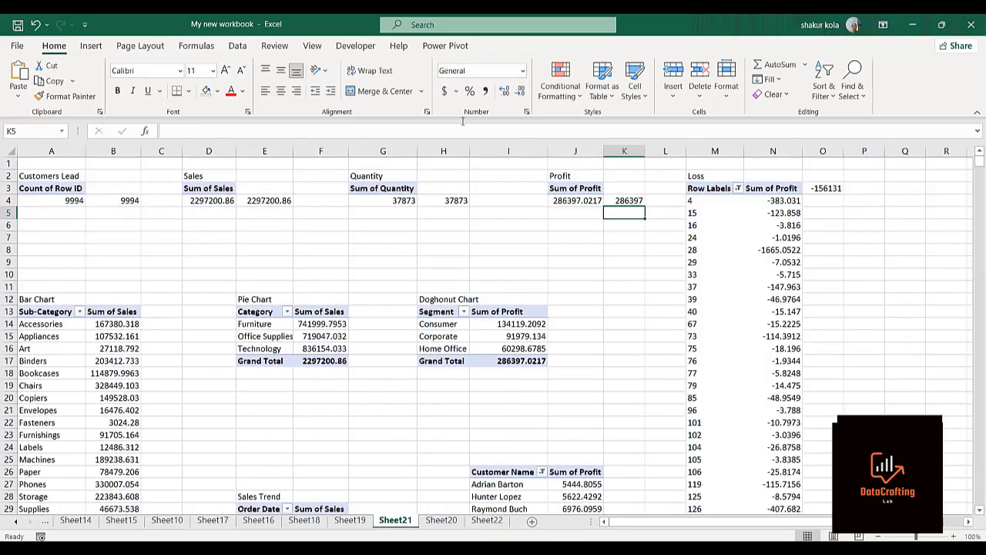
left_click(485, 92)
left_click(127, 202)
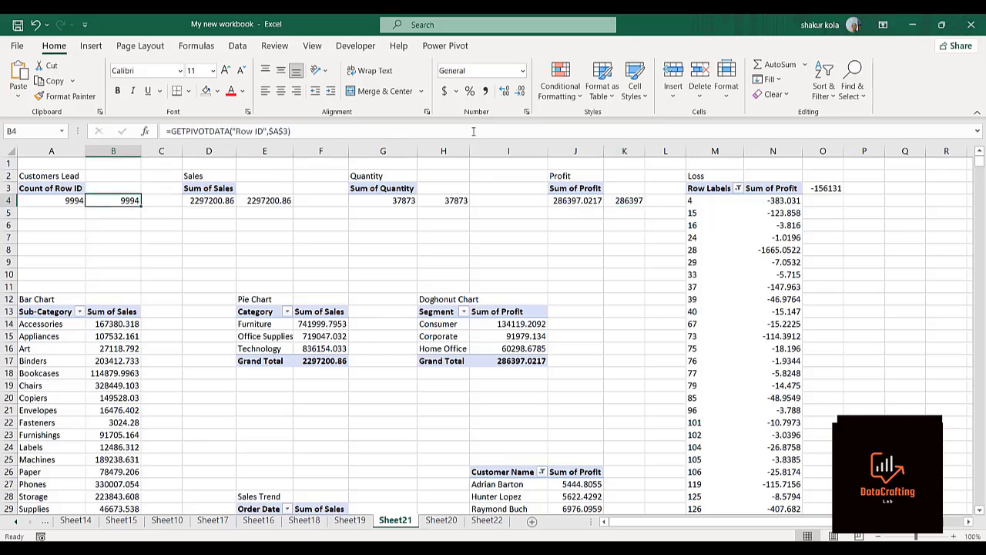
left_click(486, 91)
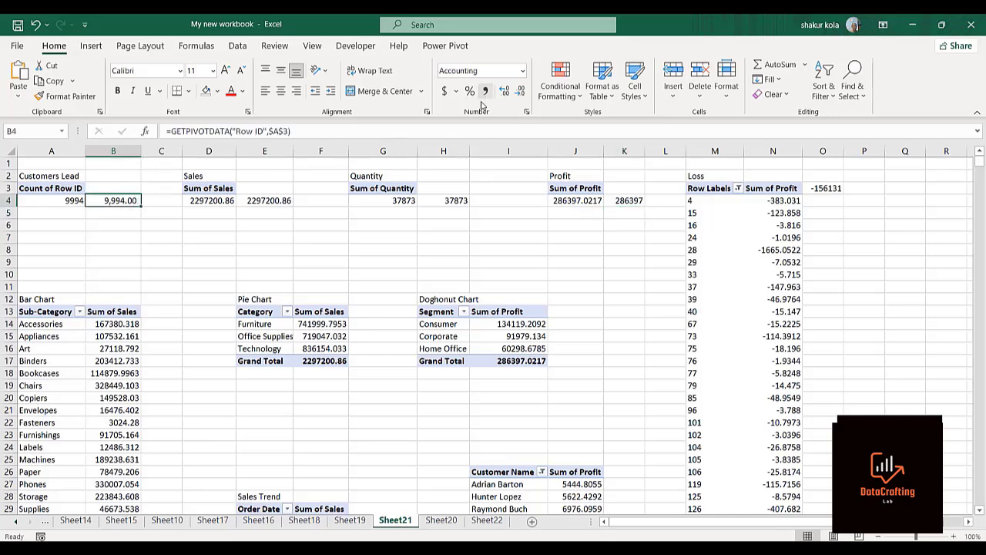
left_click(520, 92)
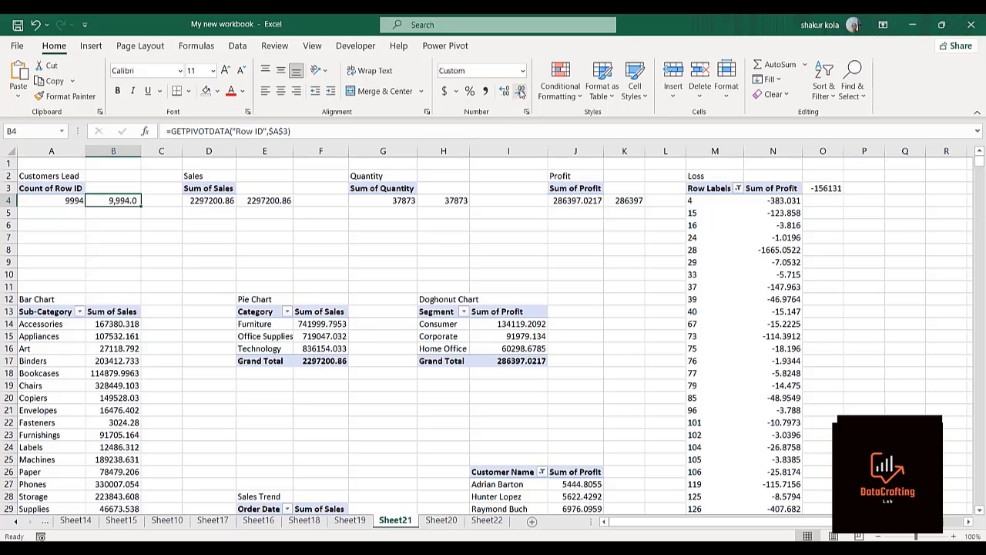
left_click(520, 91)
key("Return")
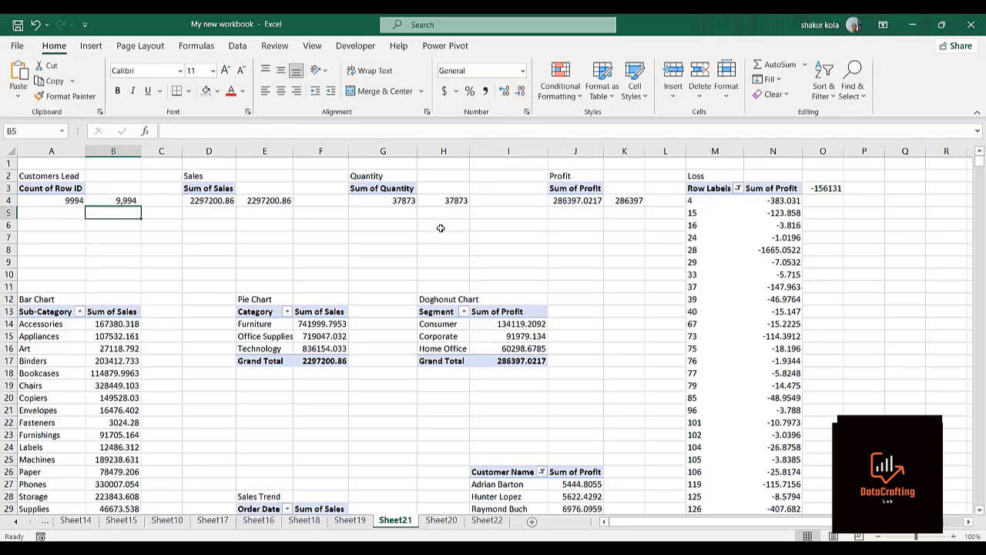
Step: Paste a copy of the linked customer leads number box around cell L20 on Sheet22
left_click(485, 521)
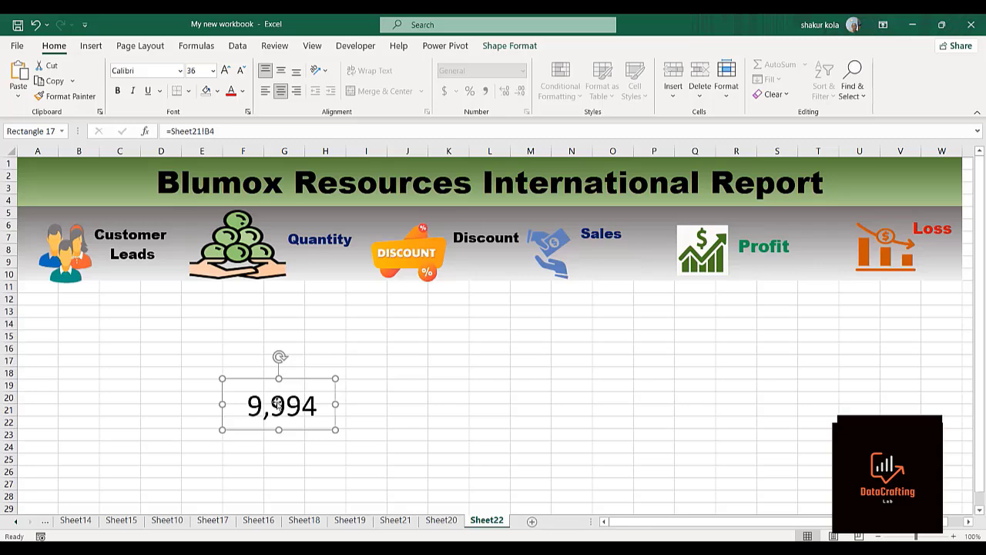
left_click(487, 398)
key("ctrl+v")
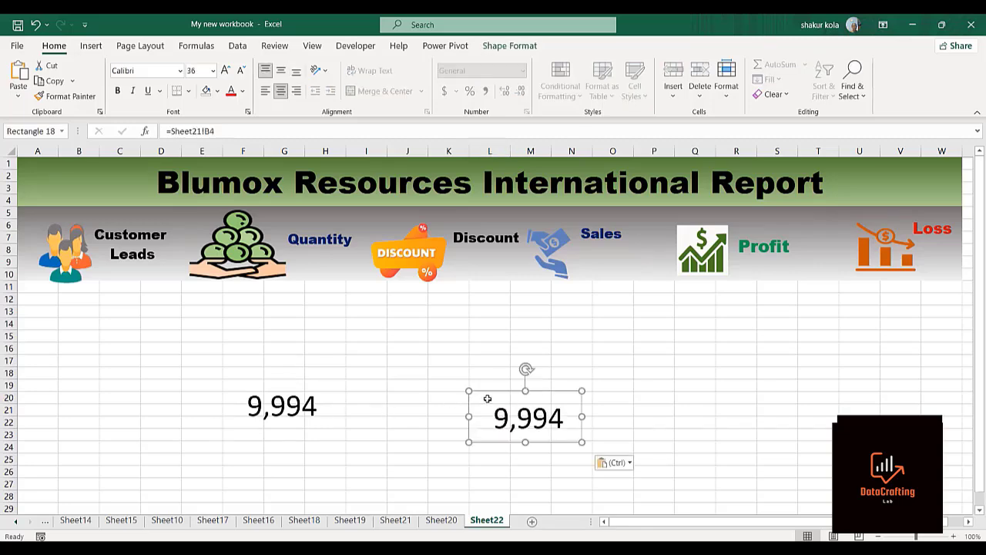
Step: Paste four more copies of the linked customer leads number box around cells J16, P18 and T19 on Sheet22, two of them overlapping near T19
left_click(375, 331)
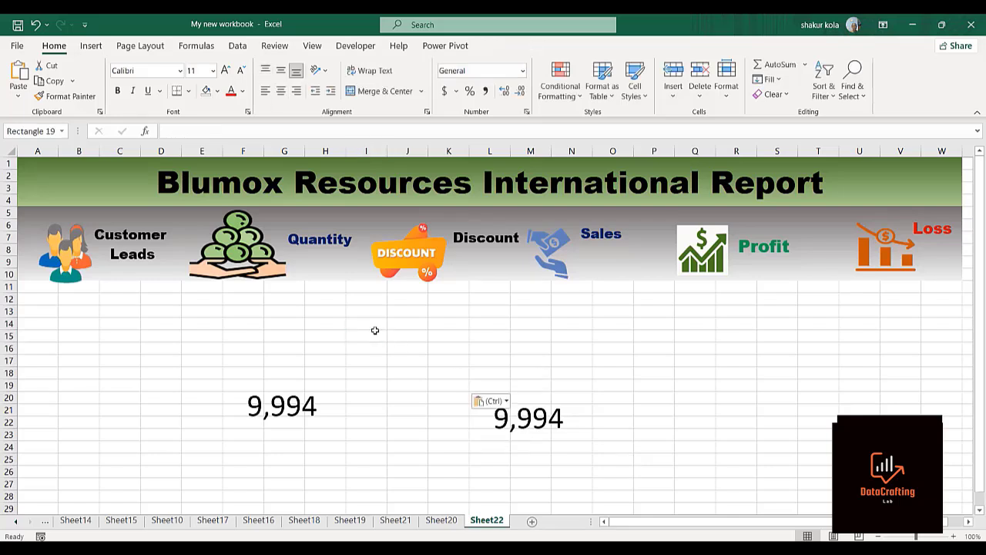
key("ctrl+v")
left_click(627, 362)
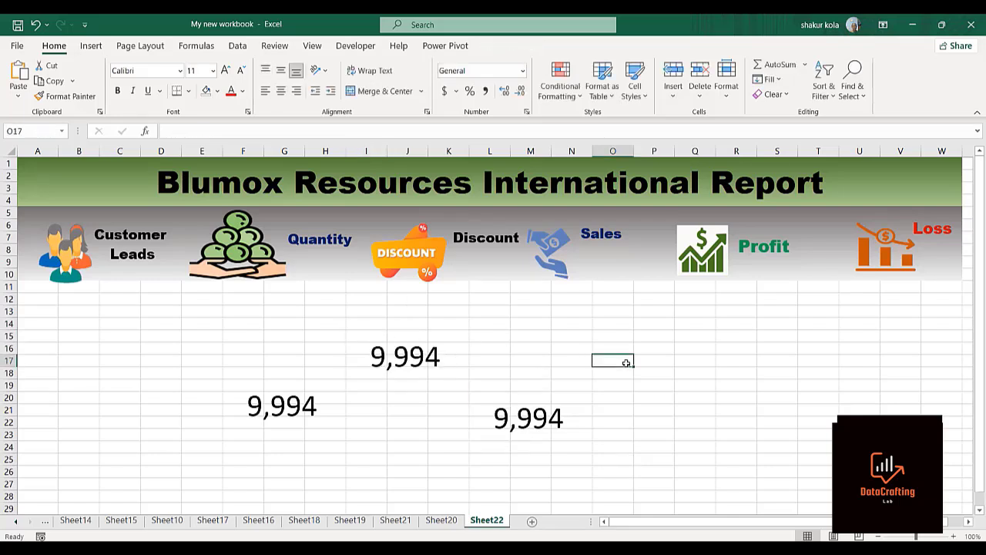
key("ctrl+v")
left_click(789, 371)
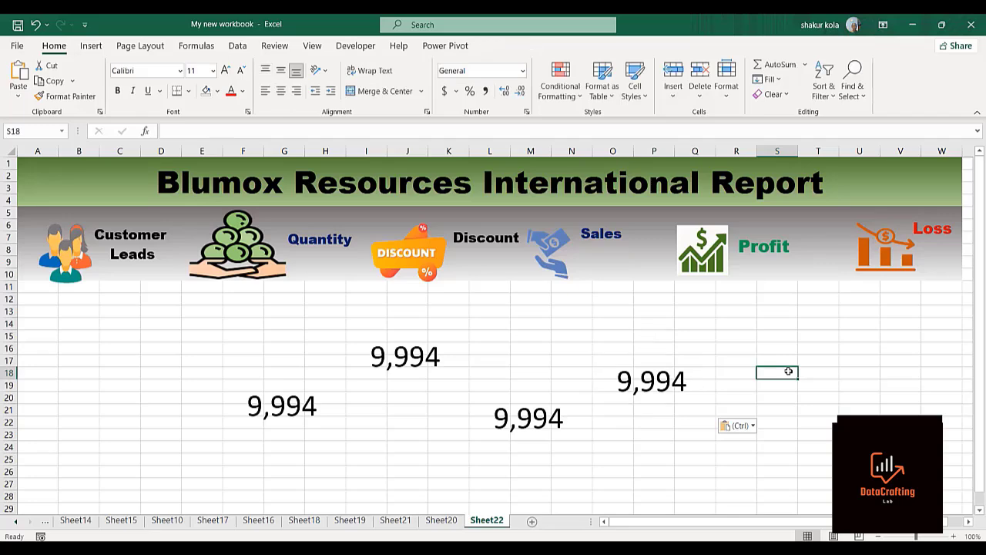
key("ctrl+v")
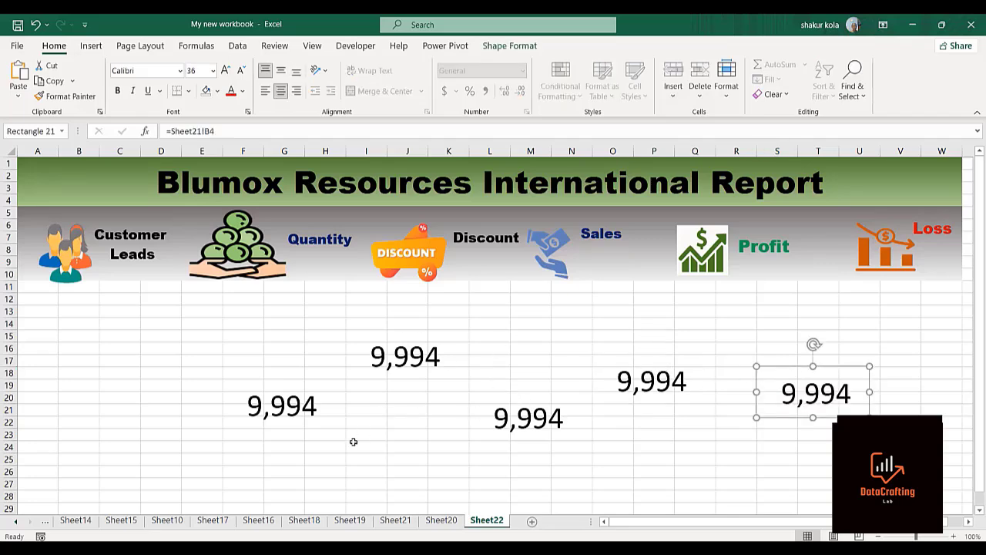
key("ctrl+v")
Step: Place the original linked number beneath the Customer Leads label in the banner, raising the label slightly to make room
left_click(264, 413)
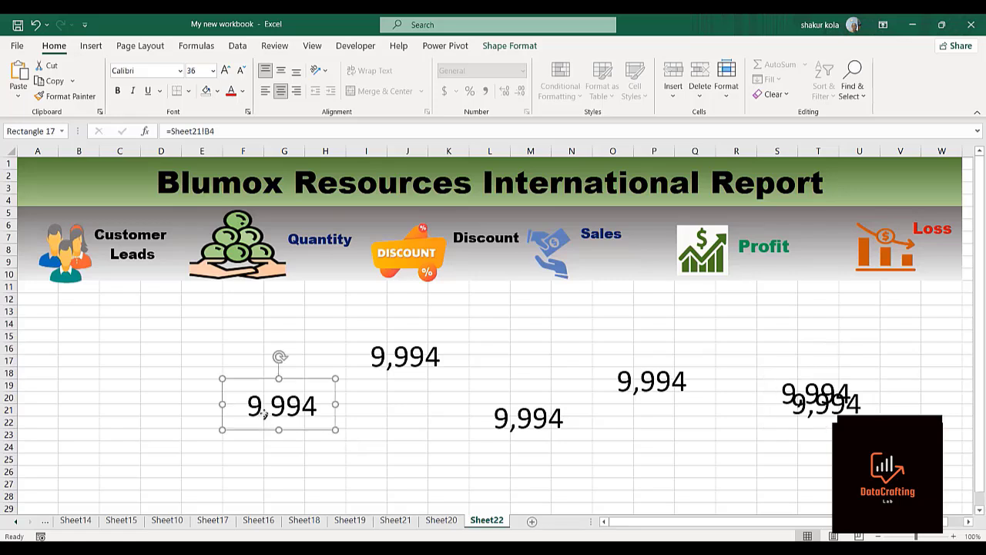
left_click_drag(264, 414, 122, 275)
left_click(125, 223)
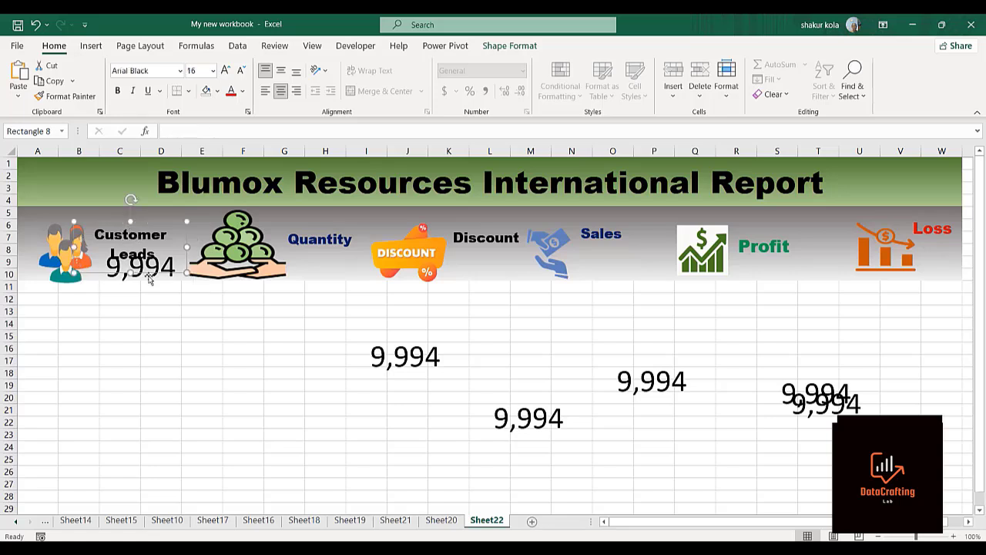
left_click_drag(122, 212, 126, 210)
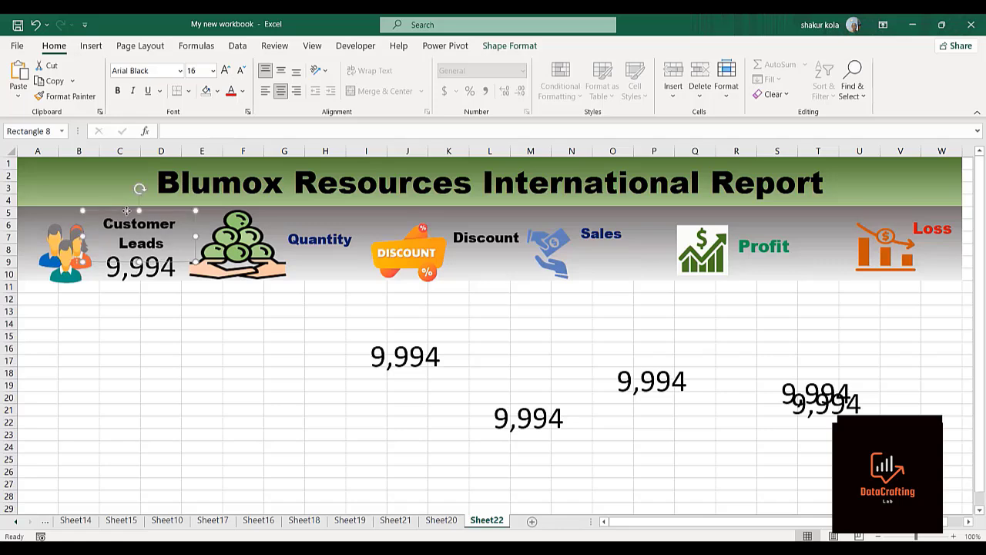
left_click(126, 274)
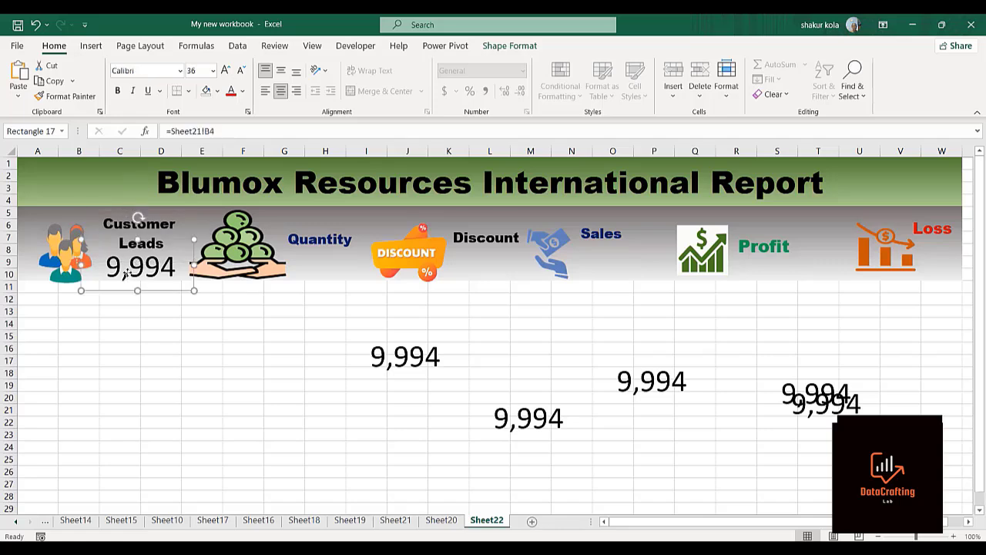
left_click_drag(124, 271, 112, 271)
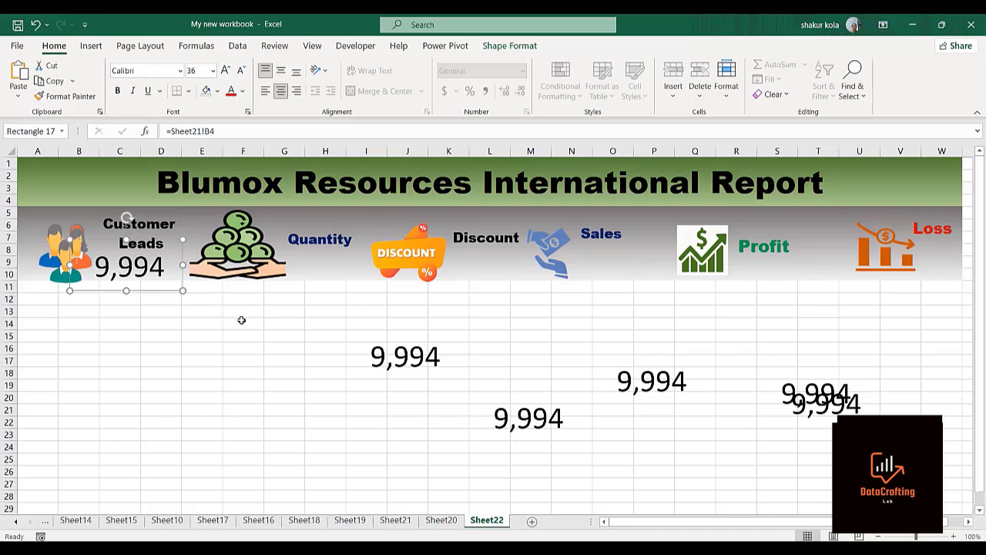
Step: Move the Quantity label up toward the top edge of the banner
left_click(260, 335)
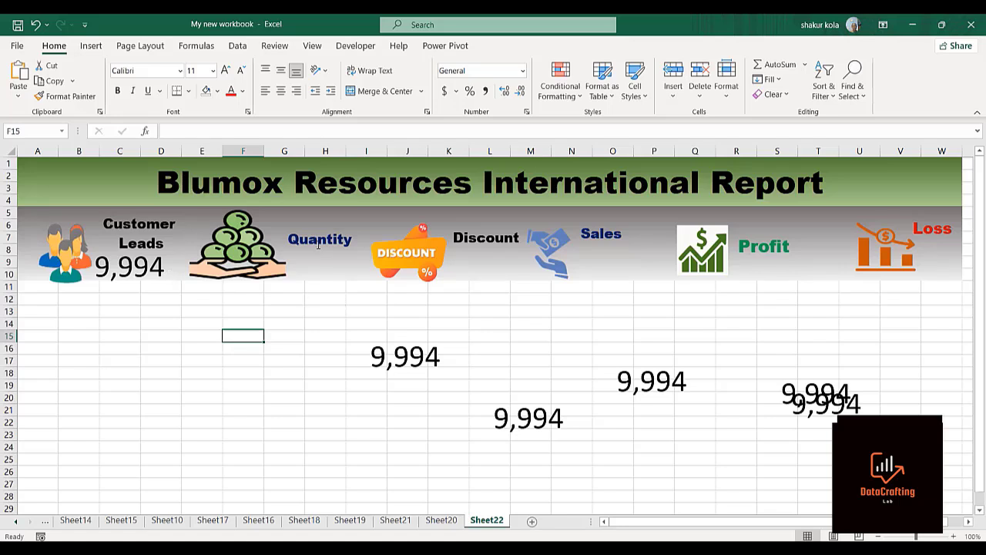
left_click(318, 242)
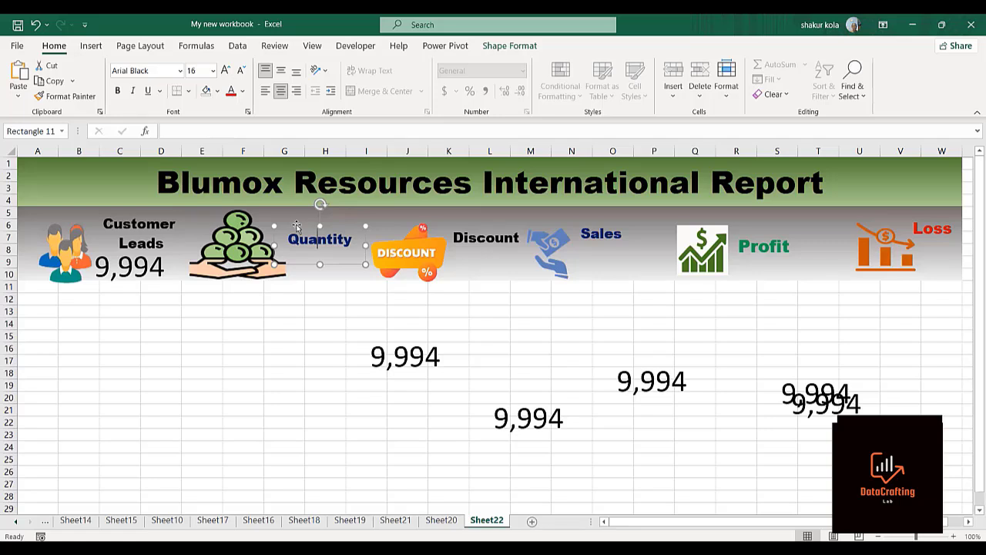
left_click_drag(295, 225, 293, 209)
Step: Clear the displayed number from the pasted box around cell J16
left_click(393, 356)
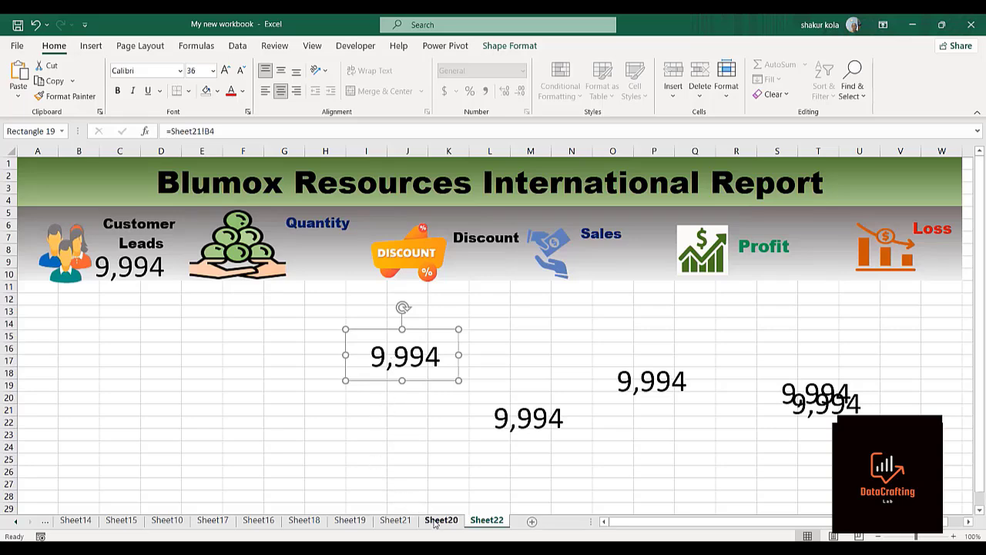
left_click(394, 521)
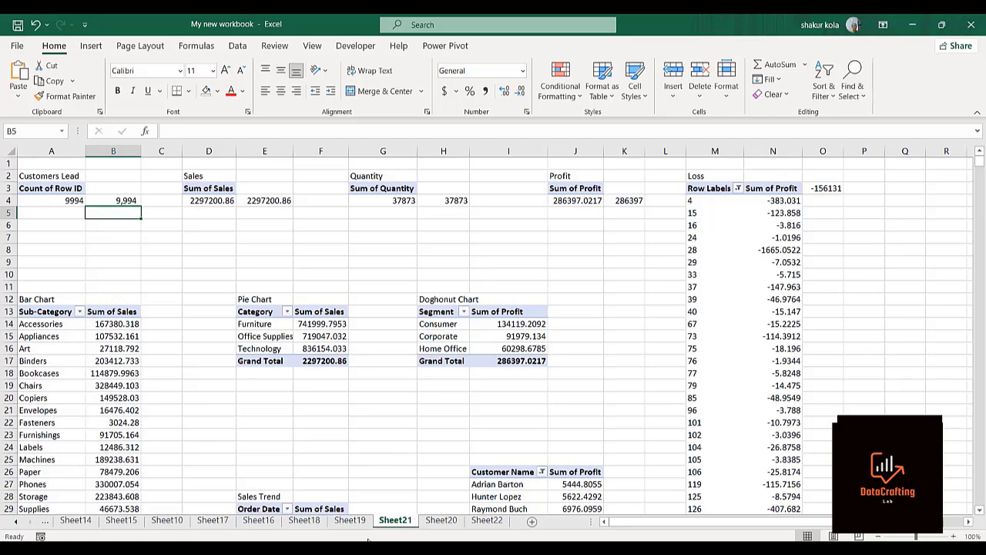
left_click(486, 520)
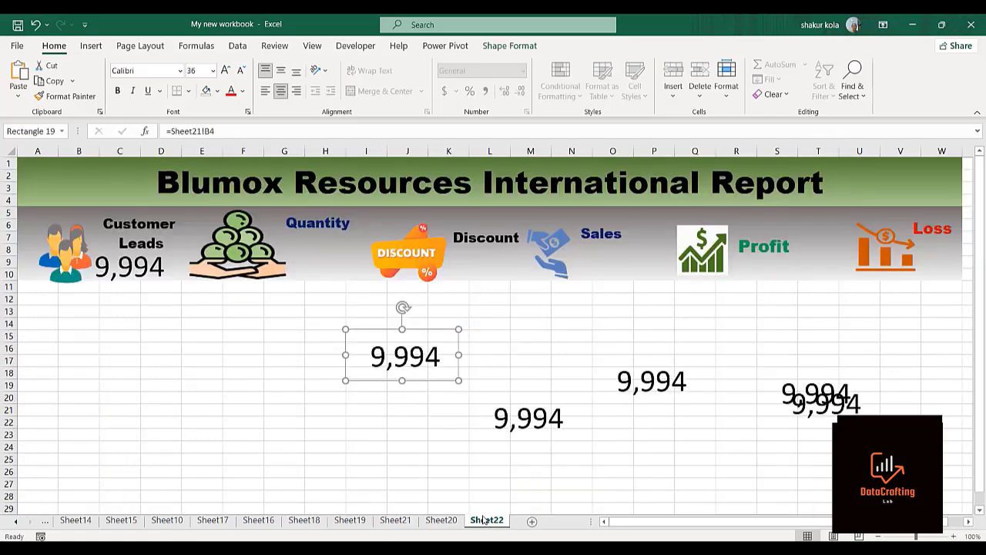
left_click(444, 358)
key("ctrl+a")
key("BackSpace")
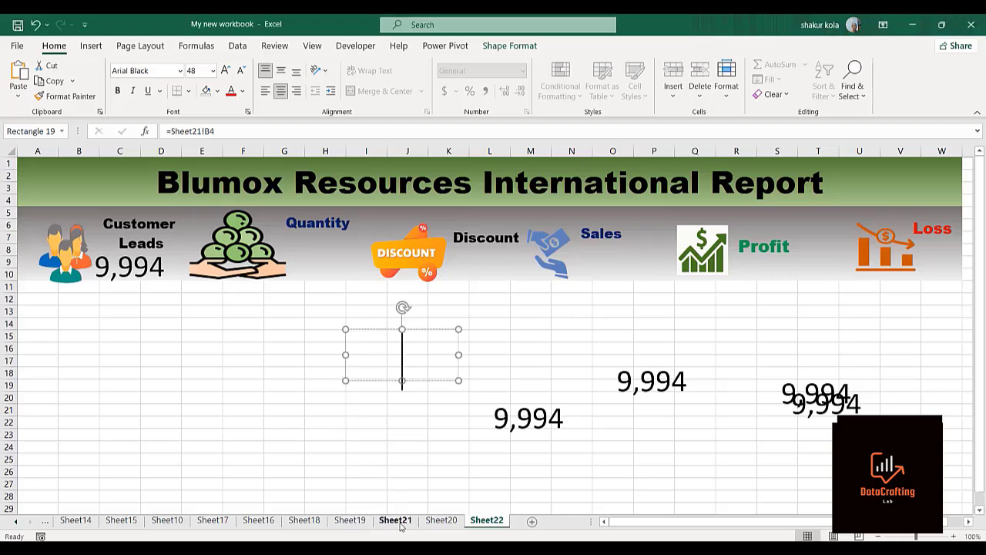
Step: Link the box around cell J16 to the quantity total on Sheet21 with the formula =Sheet21!H4
left_click(396, 521)
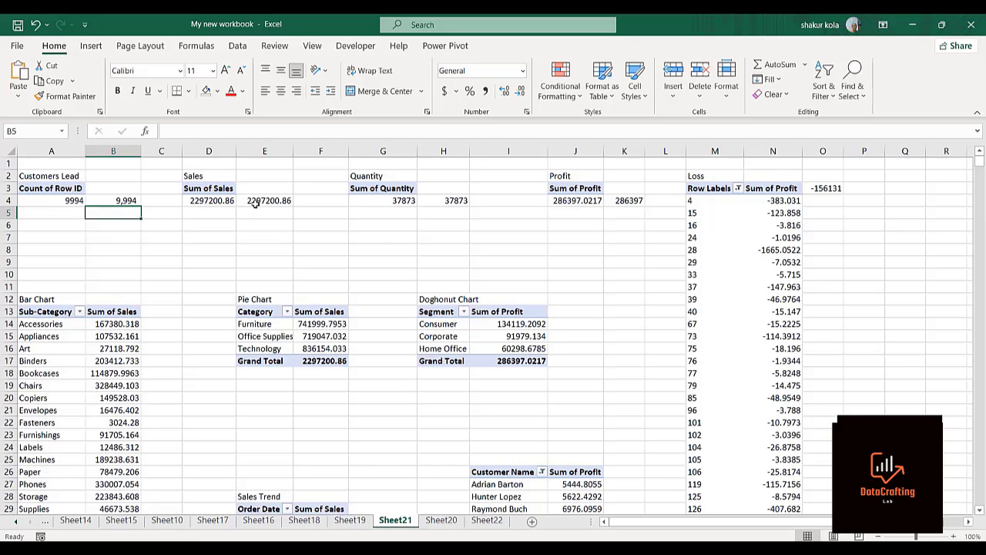
left_click(444, 202)
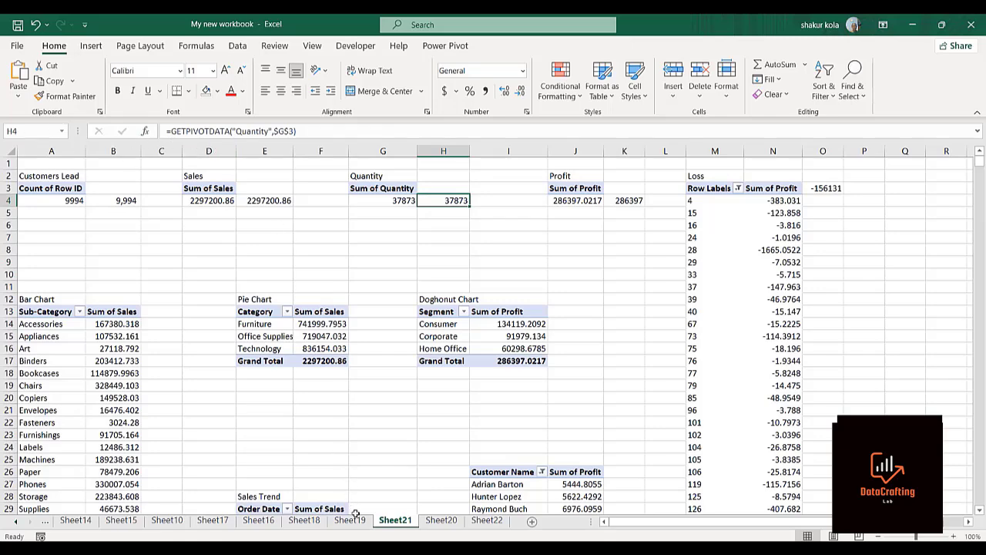
left_click(484, 521)
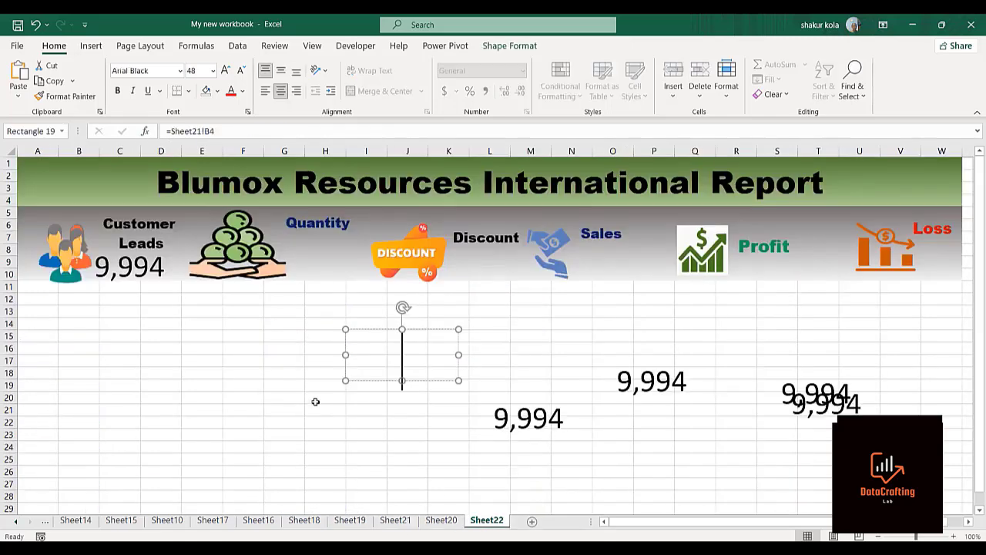
left_click(209, 131)
key("BackSpace")
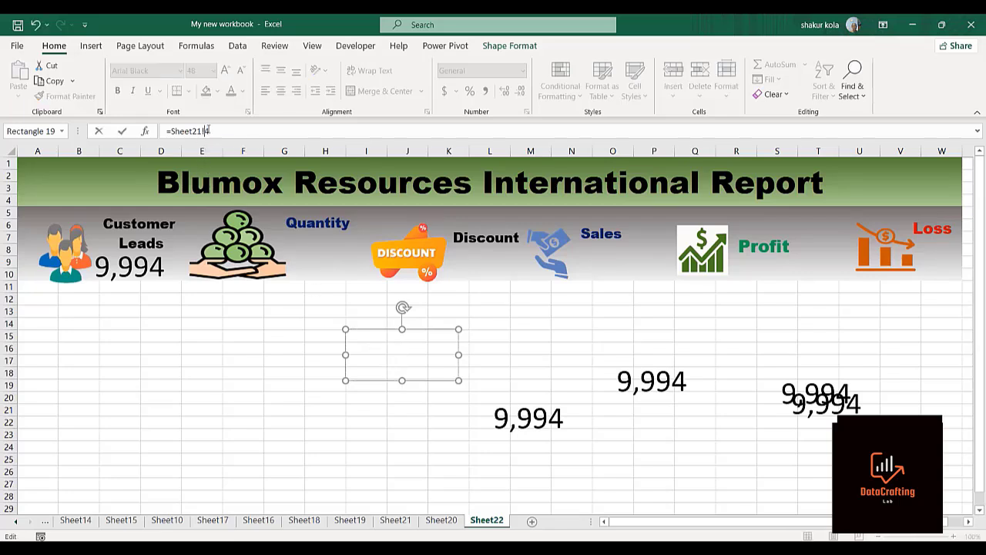
type("H")
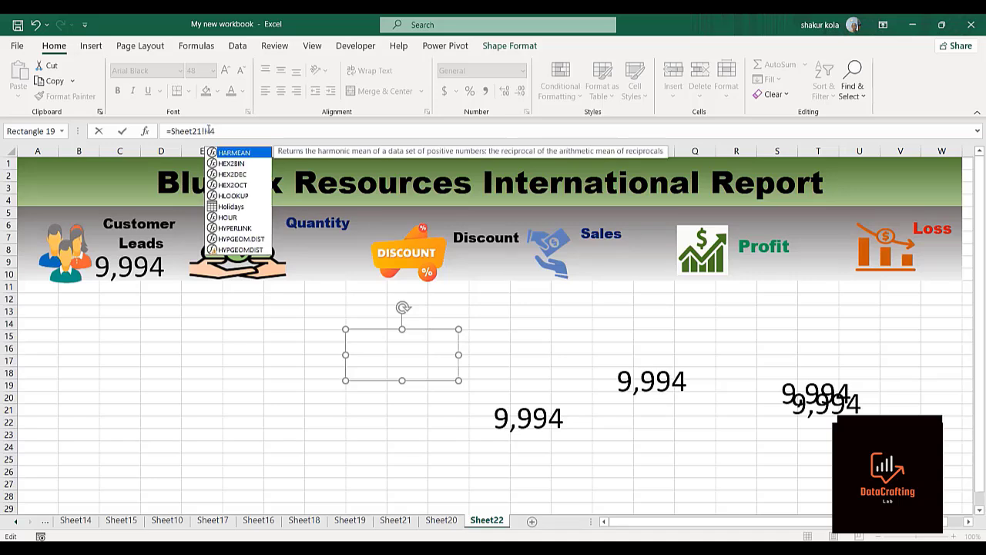
left_click(229, 131)
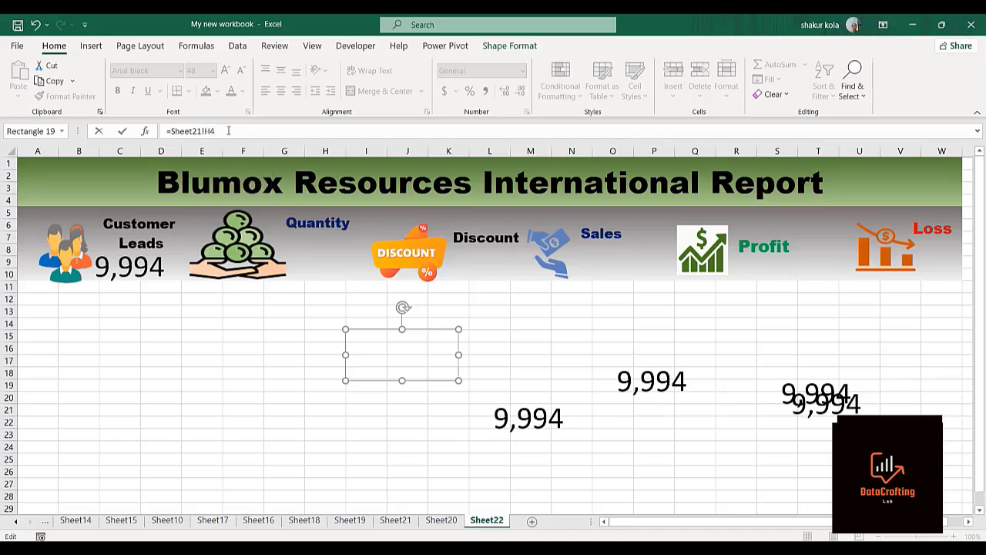
key("Return")
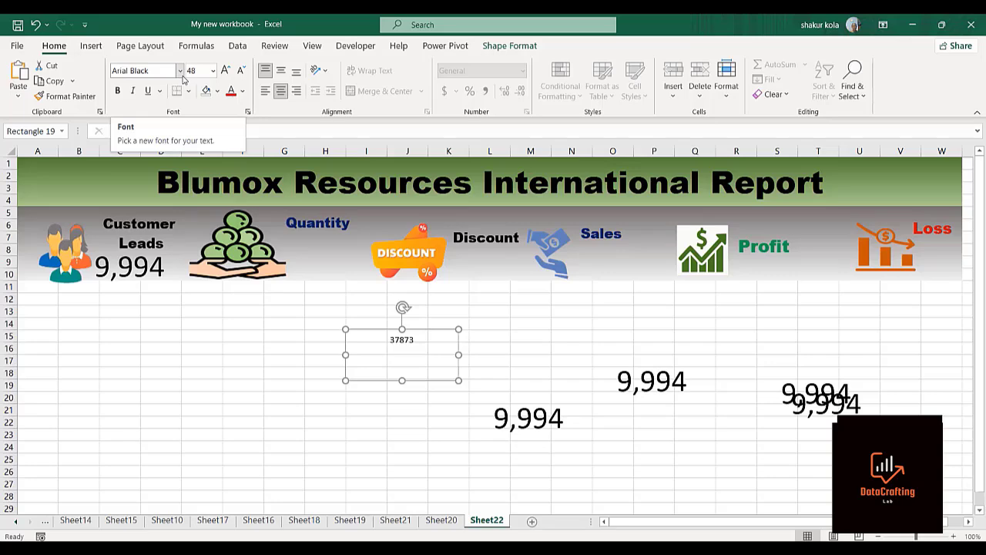
Step: Set the font of the linked quantity number to Arial Black
left_click(352, 336)
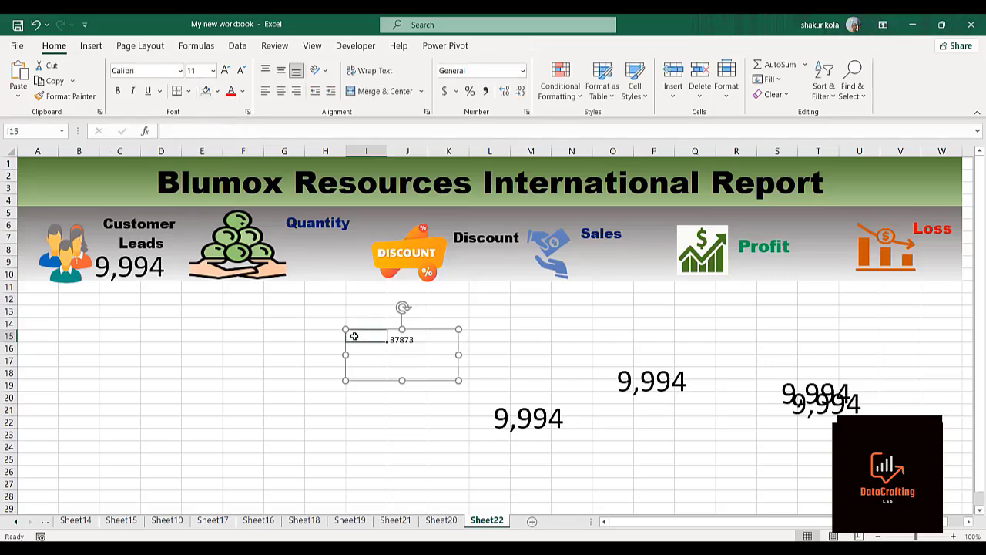
left_click_drag(281, 347, 372, 346)
left_click(397, 341)
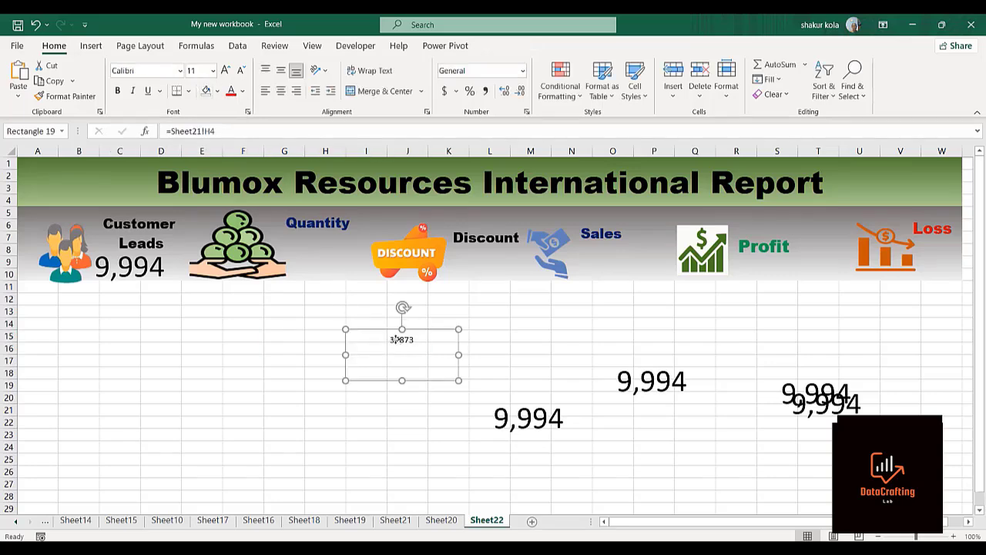
left_click(178, 72)
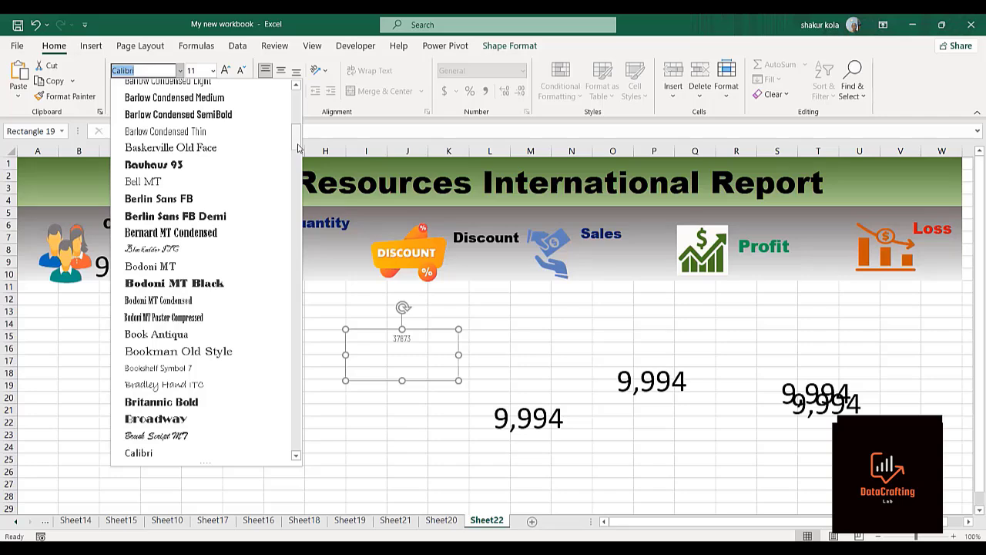
left_click_drag(299, 146, 298, 90)
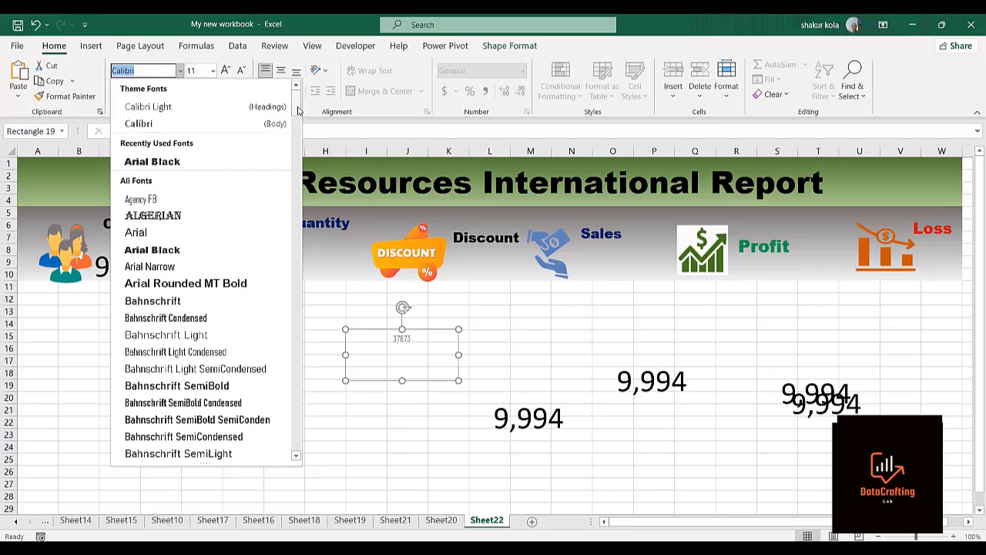
left_click(166, 251)
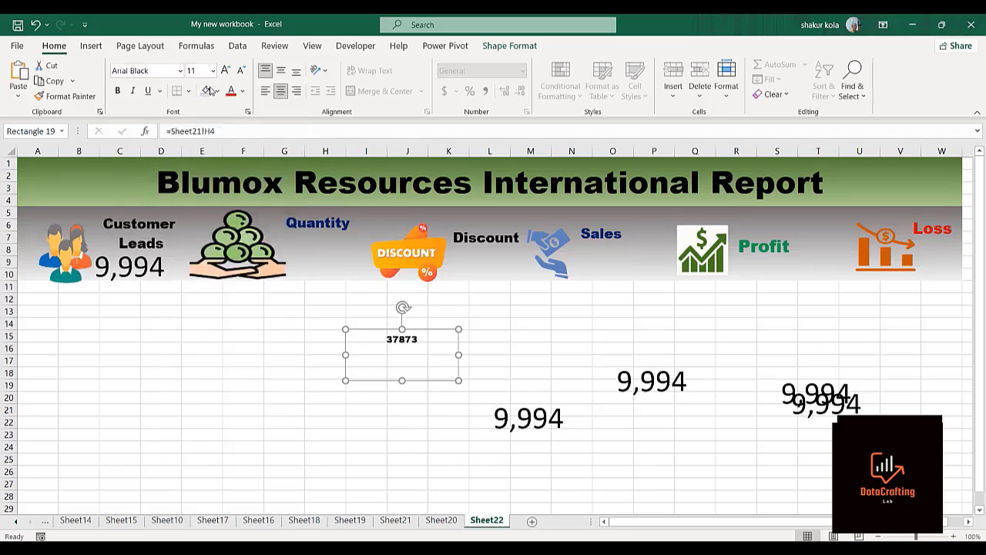
Step: Increase the font size of the linked quantity number to 32
left_click(226, 70)
left_click(226, 71)
left_click(225, 71)
left_click(226, 71)
left_click(226, 70)
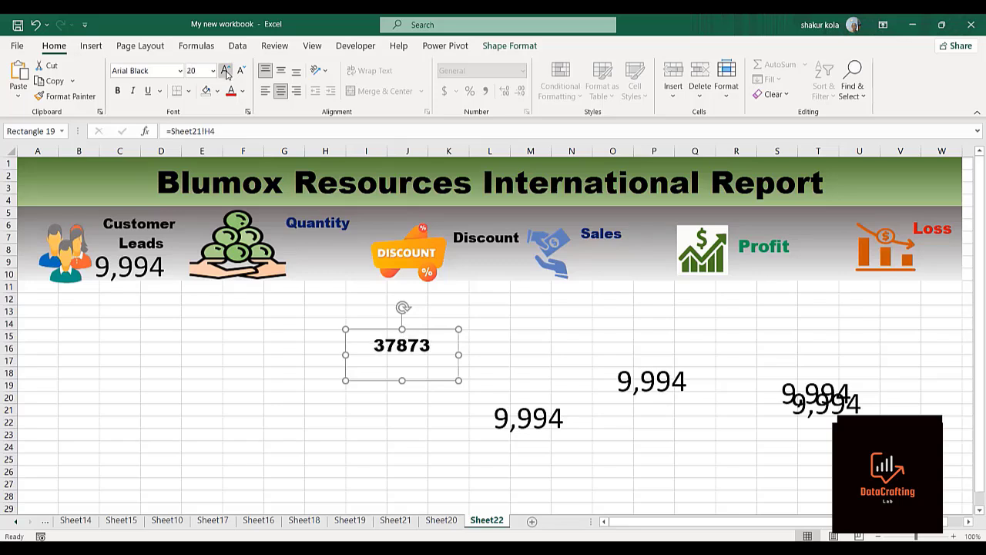
left_click(225, 70)
left_click(225, 71)
left_click(225, 71)
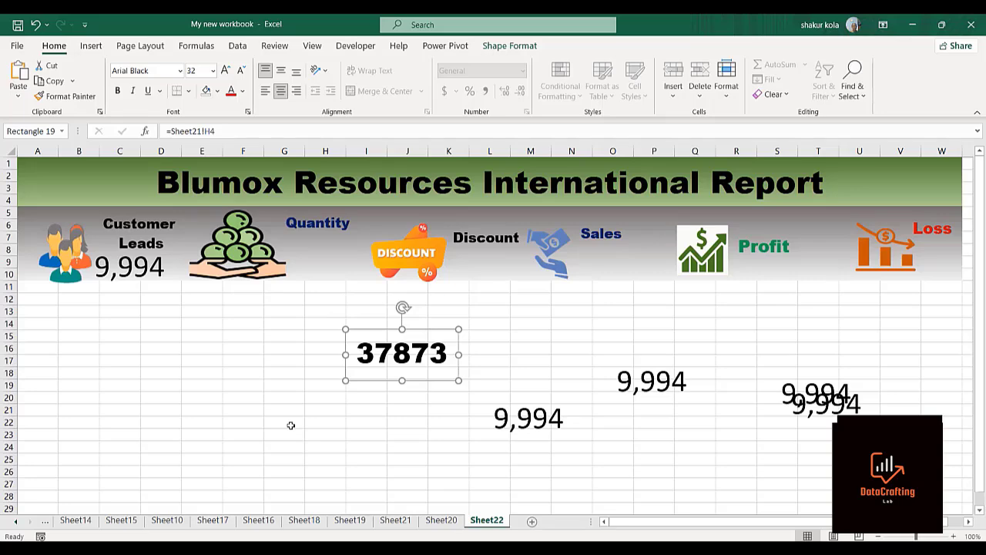
Step: Format the quantity total in Sheet21 cell H4 with a thousands separator and no decimal places
left_click(395, 520)
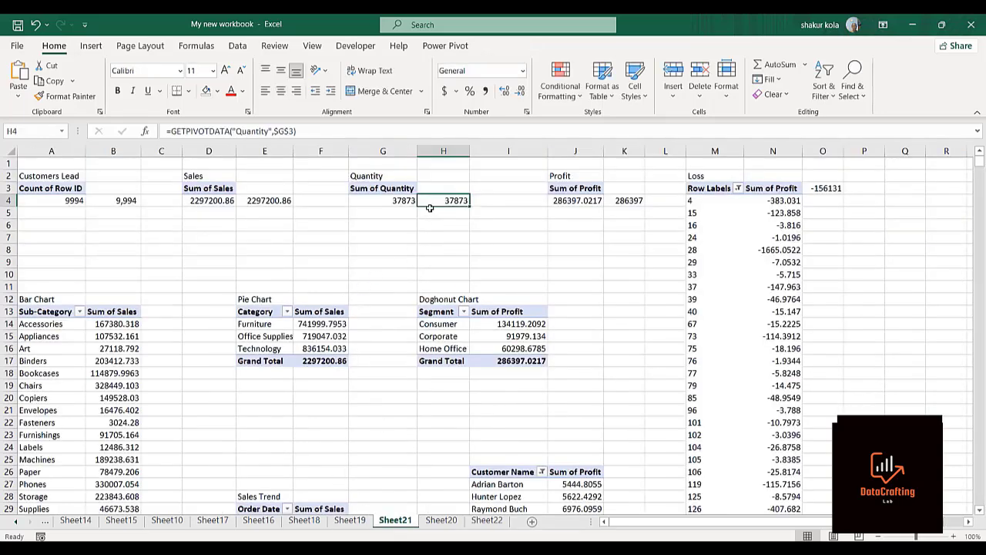
left_click(485, 92)
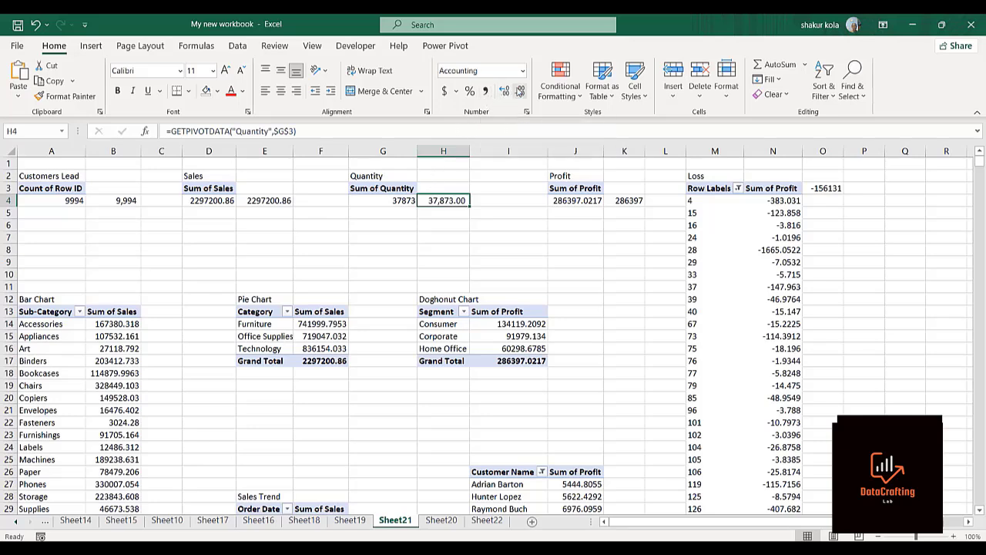
left_click(521, 91)
left_click(520, 91)
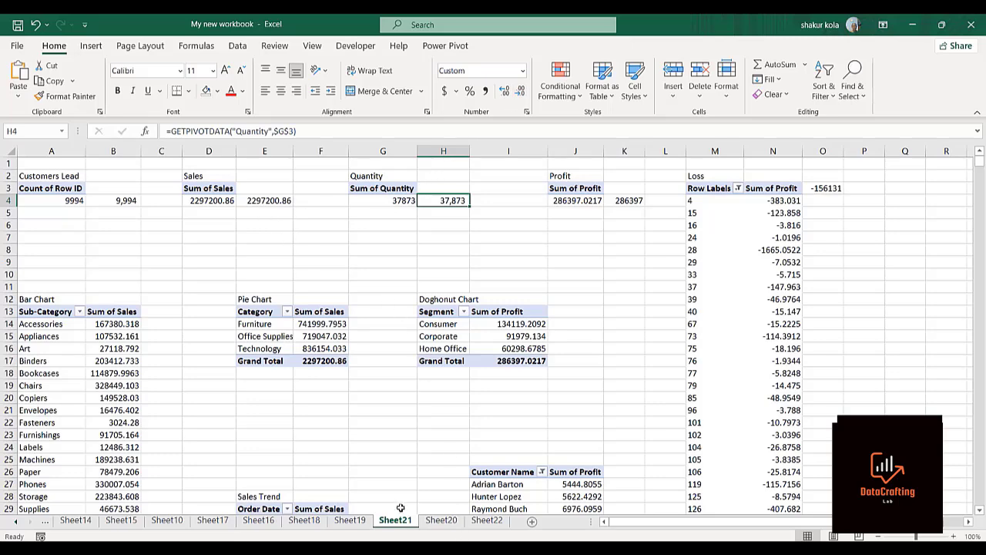
Step: Check the linked quantity box on Sheet22 against the formatted quantity total in Sheet21 cell H4
left_click(486, 524)
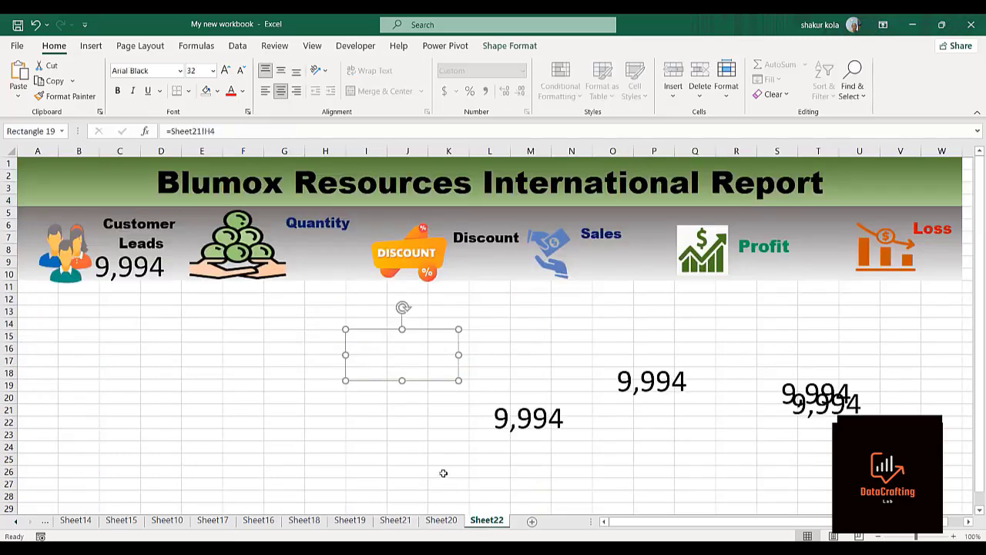
left_click(417, 364)
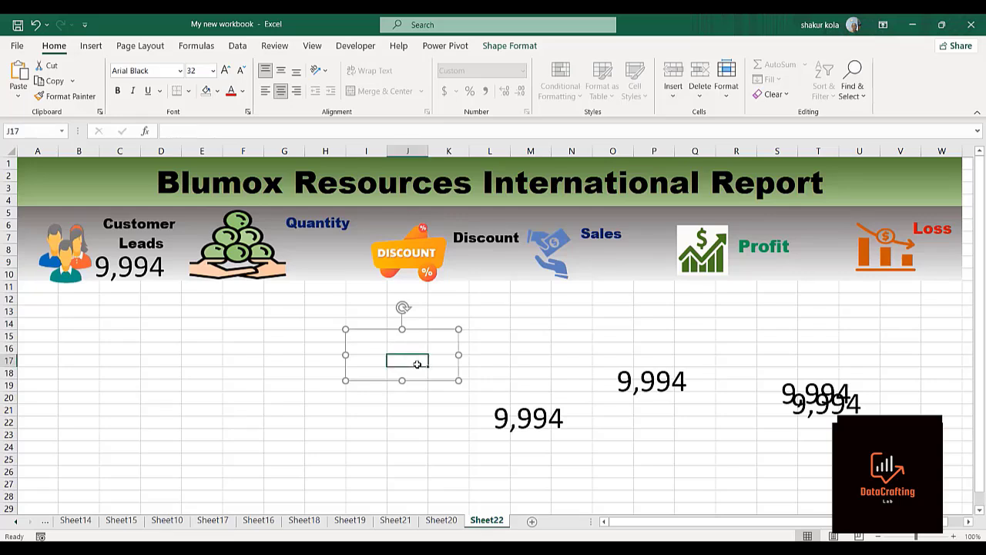
left_click(538, 368)
left_click(386, 359)
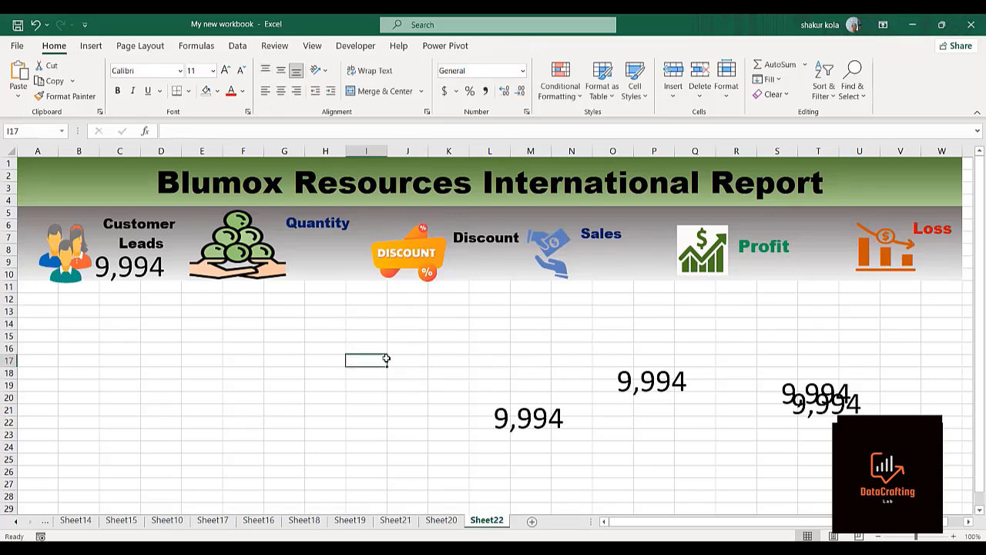
left_click(395, 521)
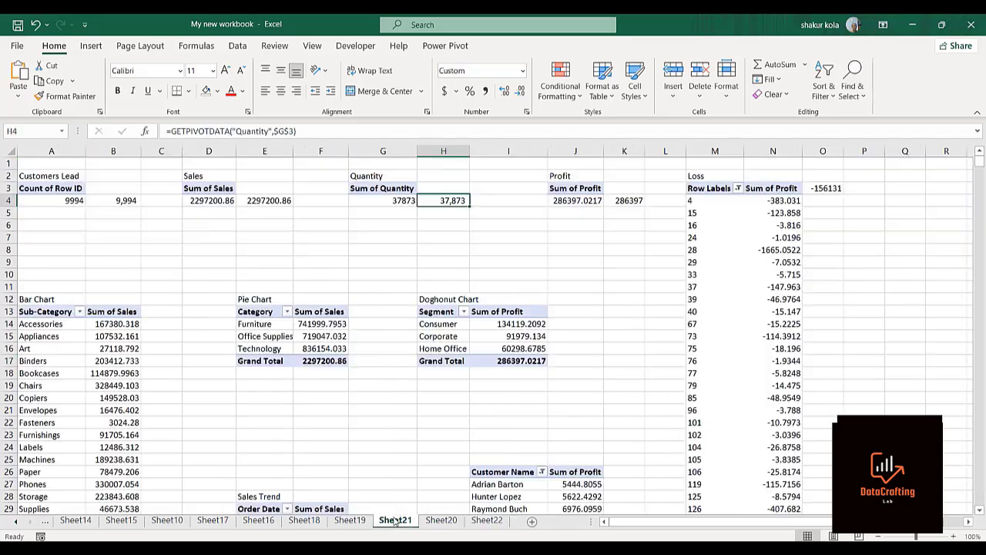
key("Down")
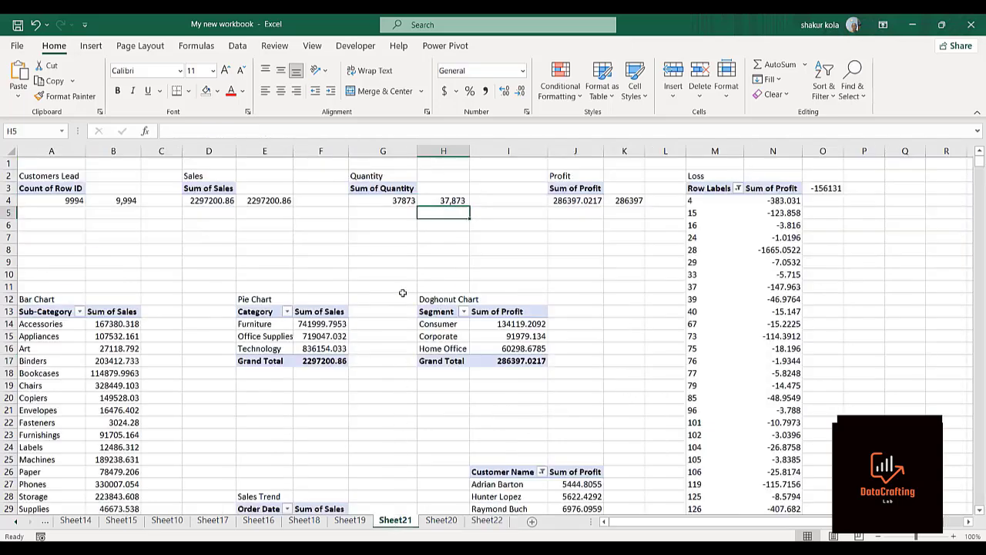
left_click(486, 521)
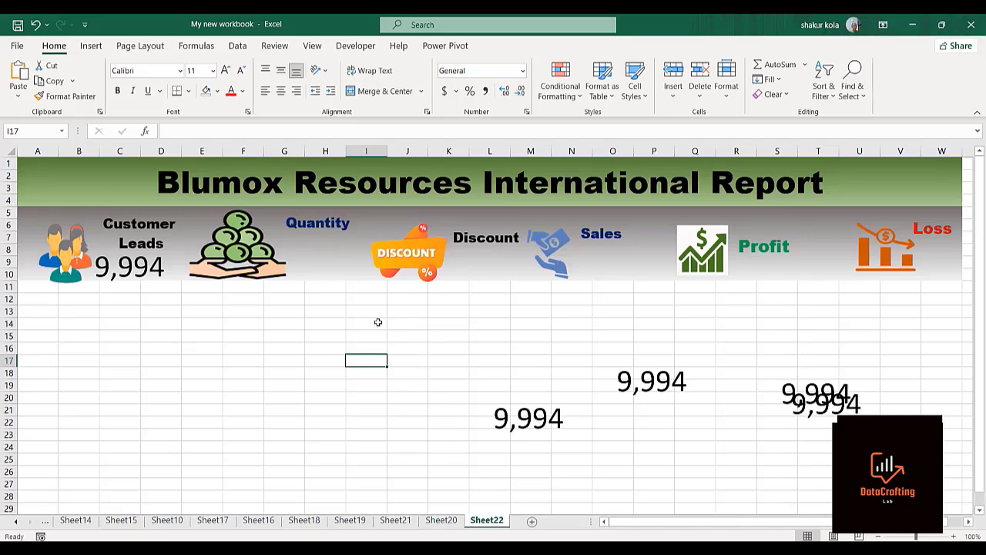
Step: Undo the thousands separator and decimal-place formatting of the quantity total in Sheet21 cell H4
key("ctrl+Page_Up")
key("ctrl+Page_Up")
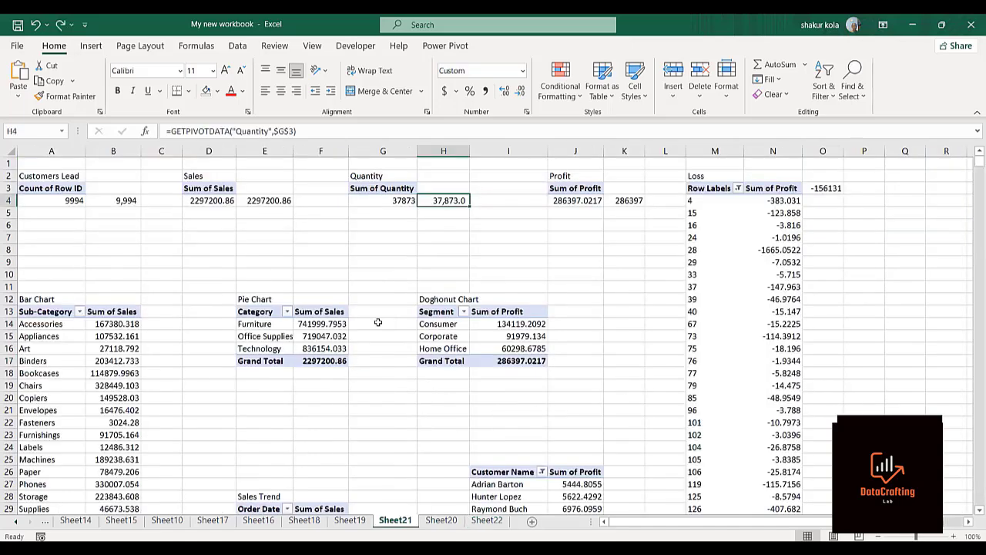
left_click(521, 94)
key("ctrl+z")
left_click(35, 26)
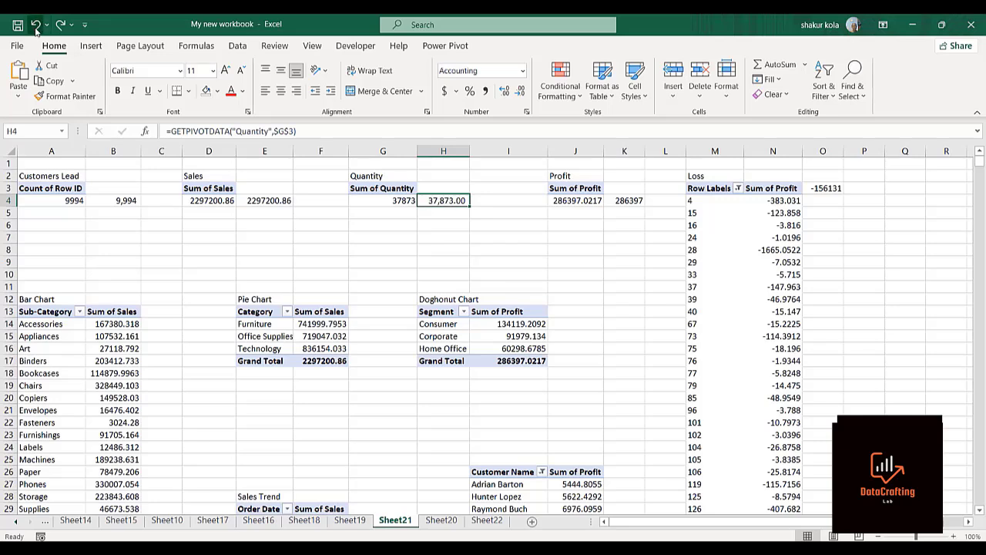
left_click(35, 25)
left_click(285, 259)
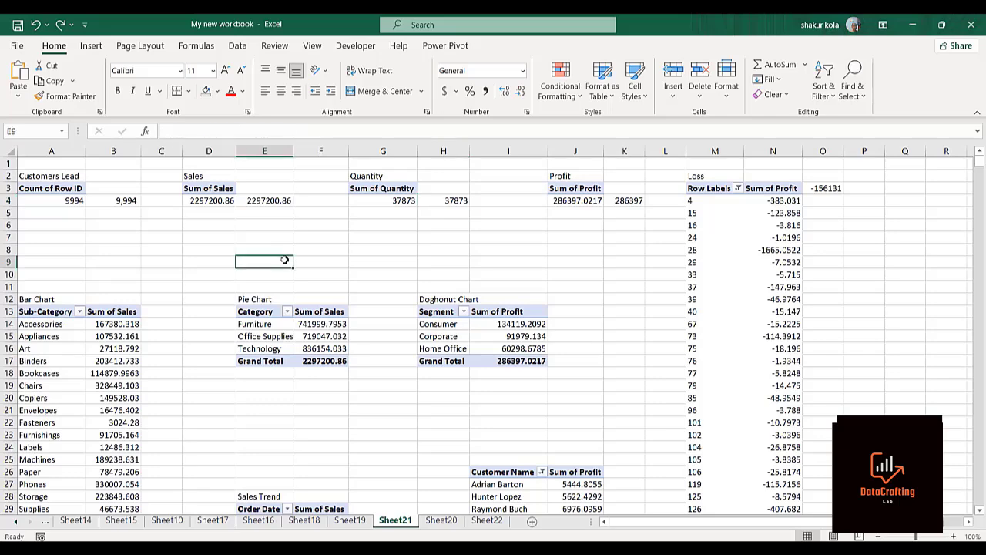
Step: Move the linked quantity number on Sheet22 into the banner beneath the Quantity label
left_click(486, 521)
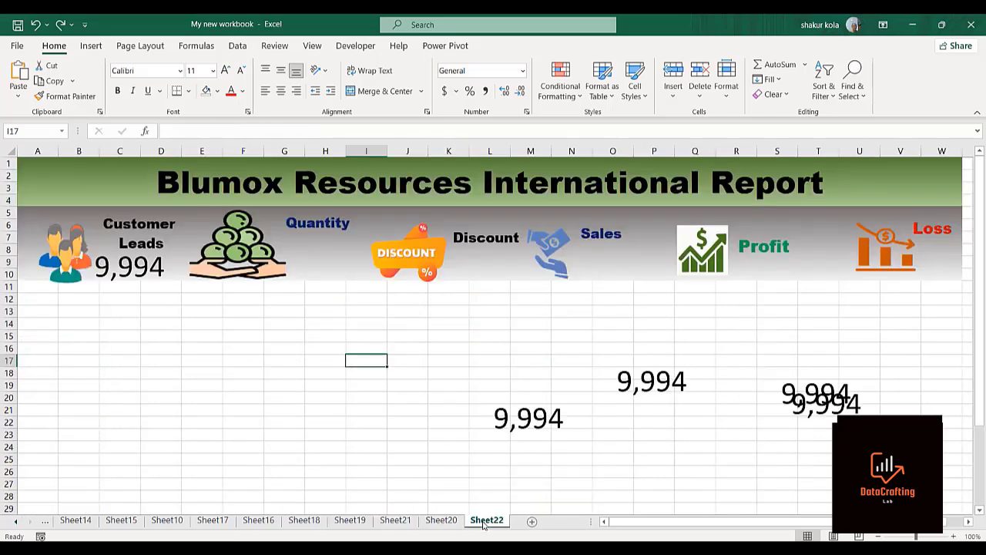
left_click(417, 367)
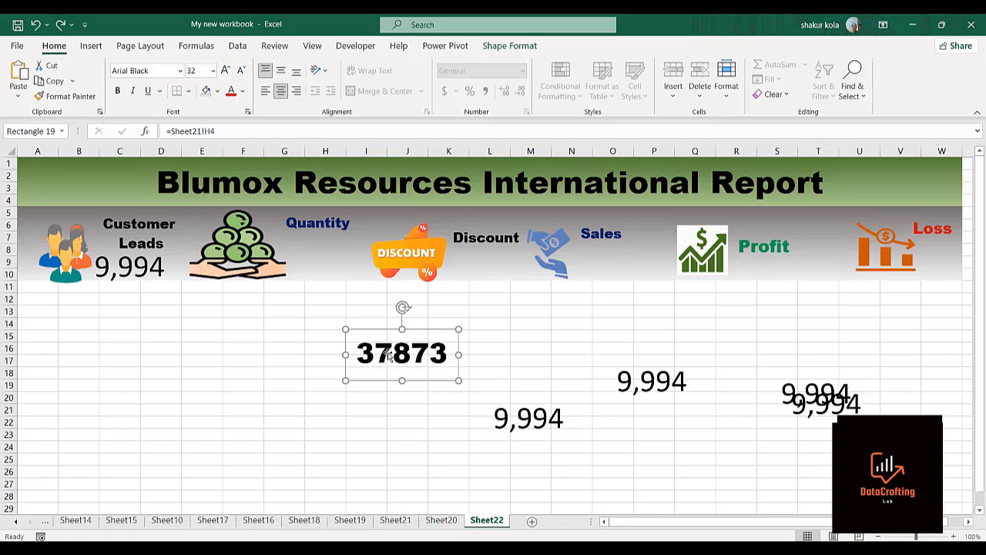
left_click_drag(376, 331, 305, 235)
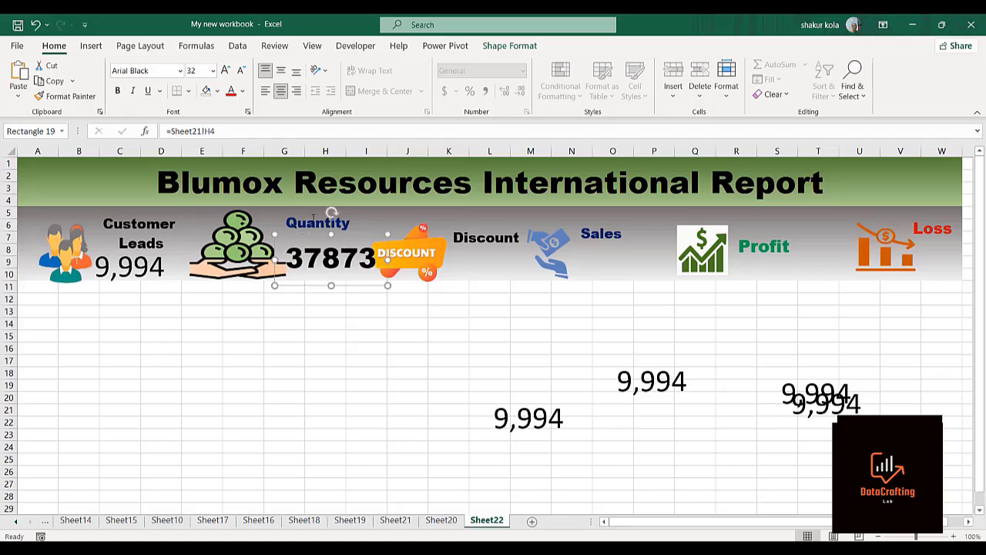
Step: Set the font size of the Quantity label in the banner to 18
left_click(314, 218)
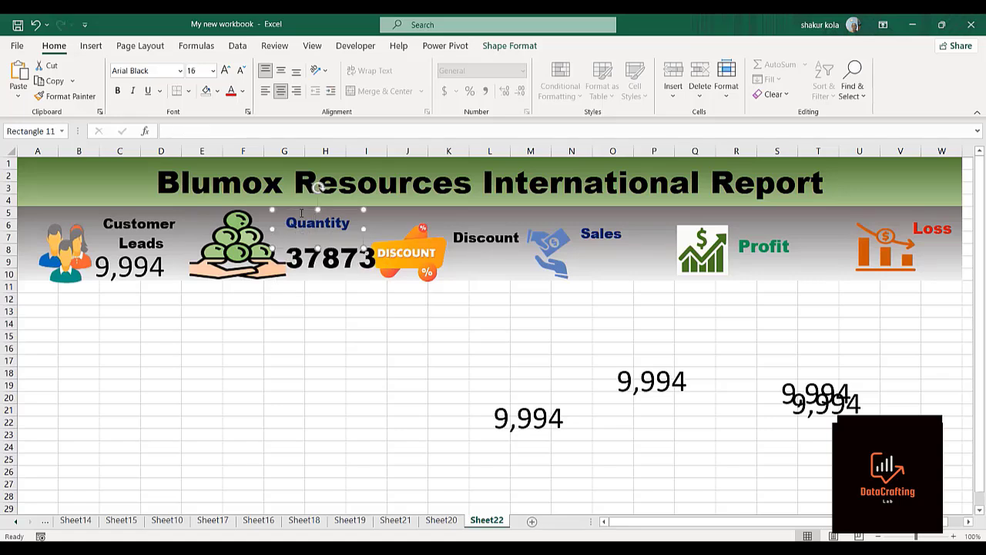
left_click(226, 71)
left_click(226, 71)
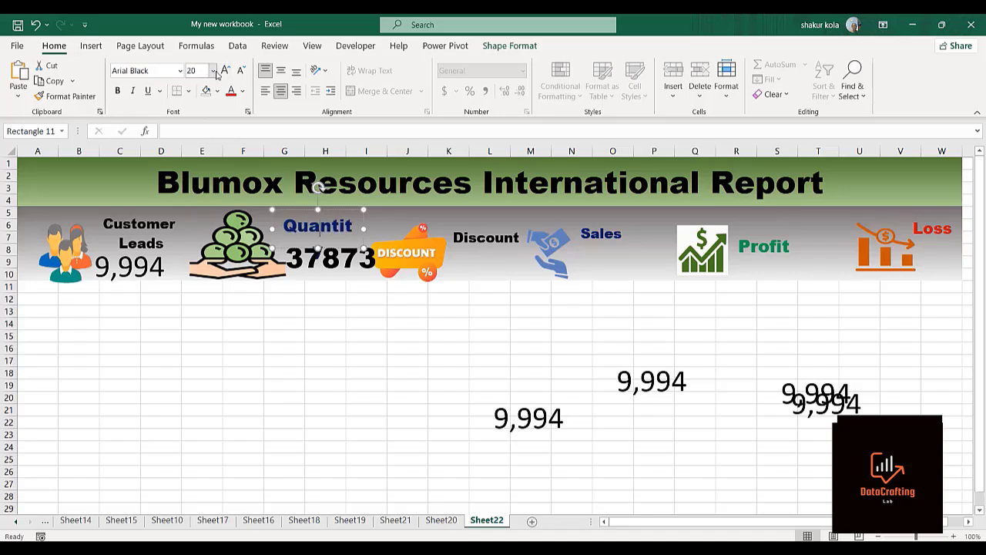
left_click(241, 71)
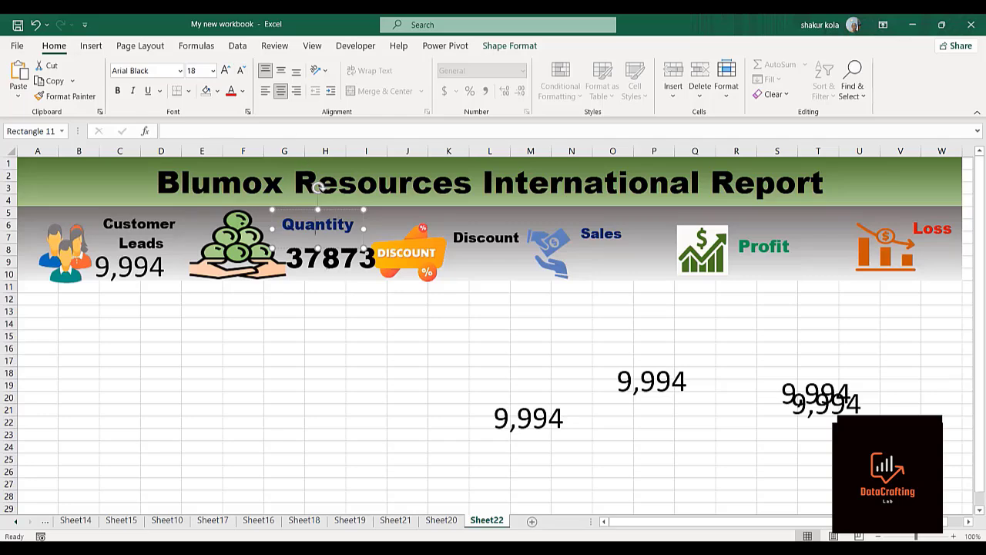
left_click(243, 346)
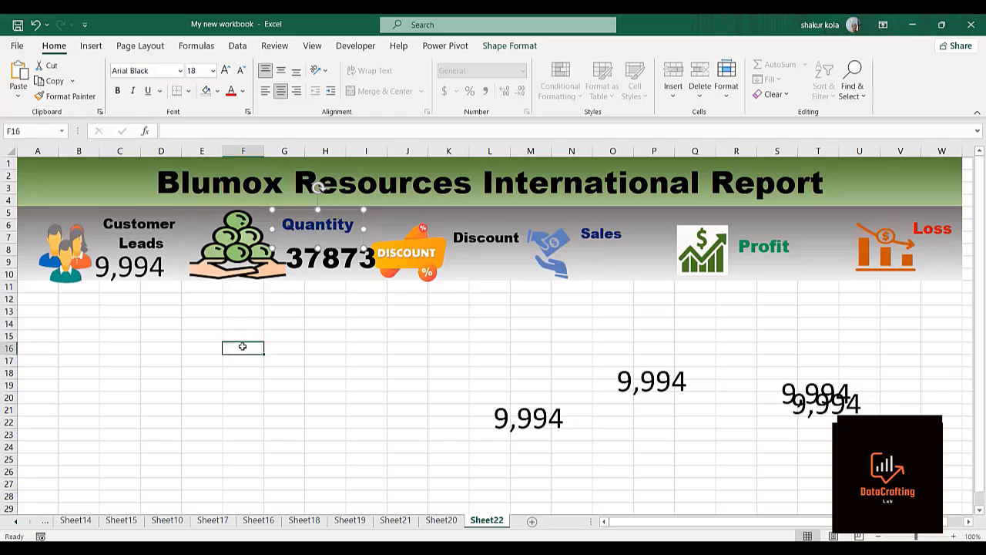
Step: Reduce the linked quantity number's font size to 24 and shift its box slightly down, clear of the Quantity label
left_click(313, 262)
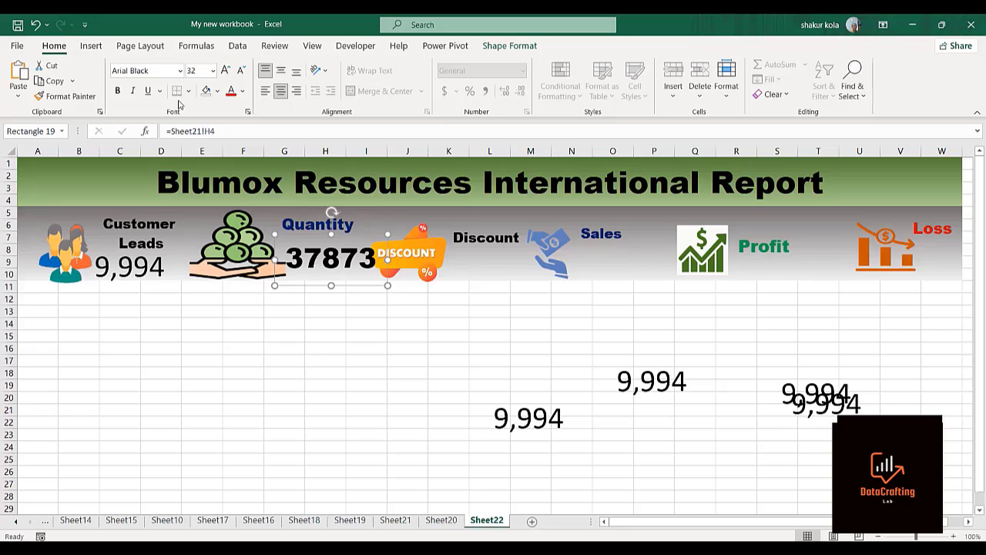
left_click(242, 70)
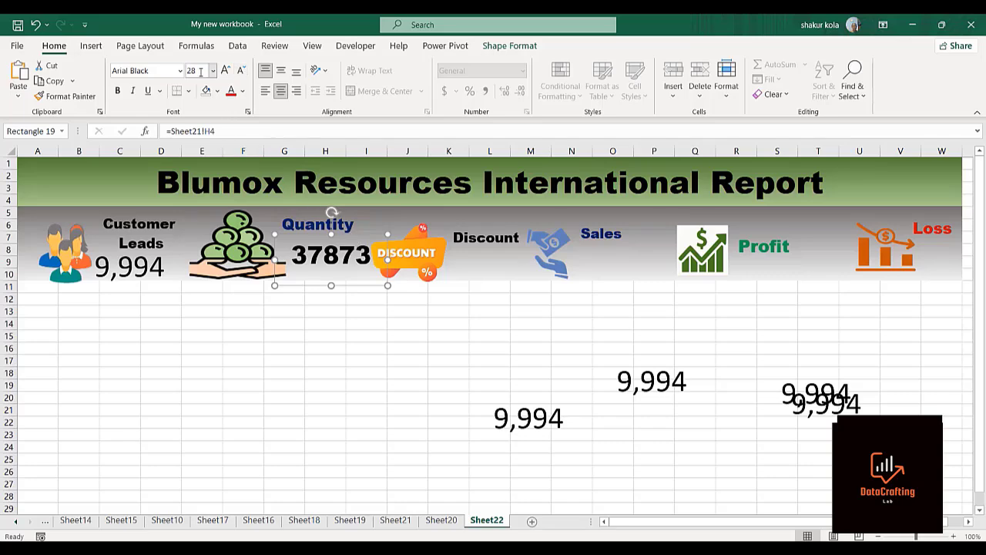
left_click(241, 71)
left_click(251, 314)
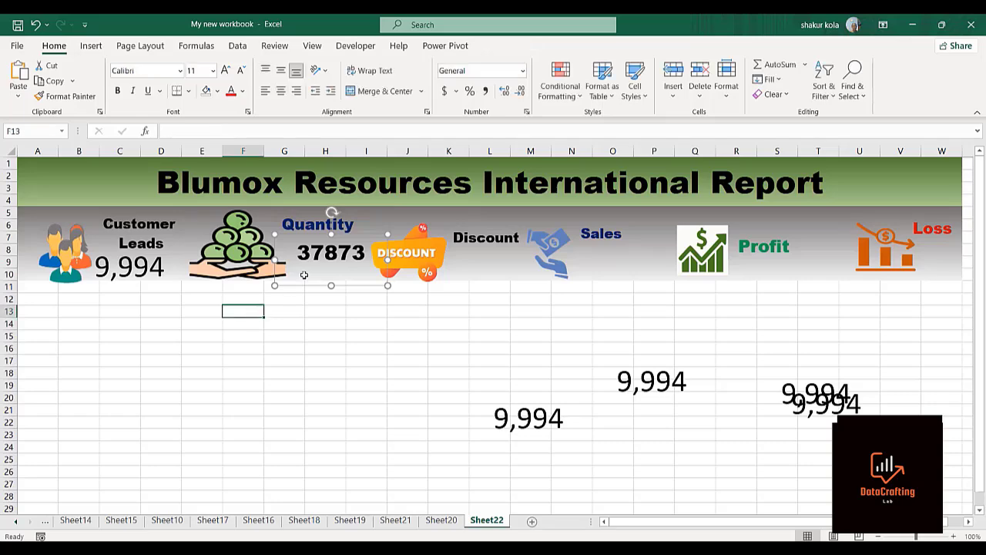
left_click(306, 239)
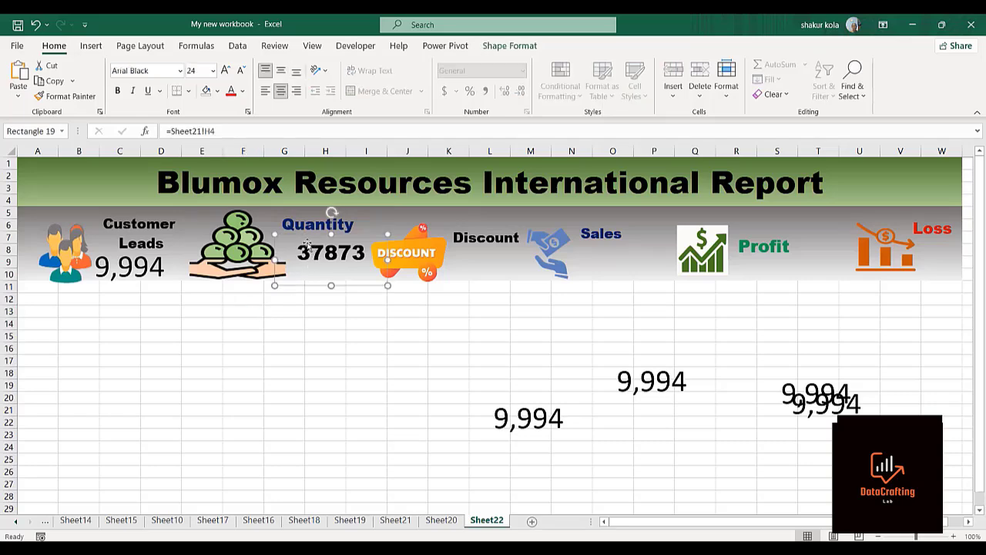
left_click_drag(303, 236, 296, 244)
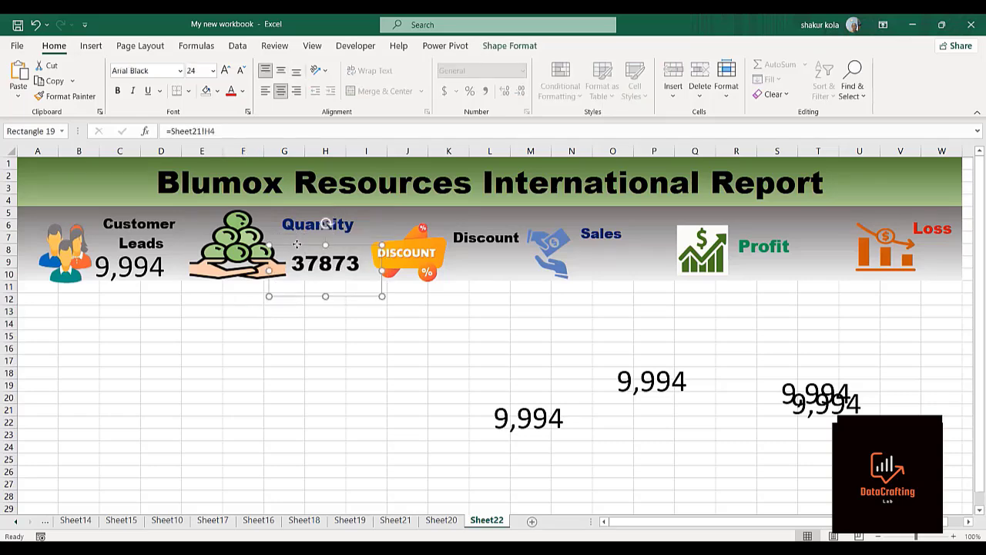
Step: Increase the Quantity label's font size to 20 and widen its box slightly to fit the text
left_click(325, 223)
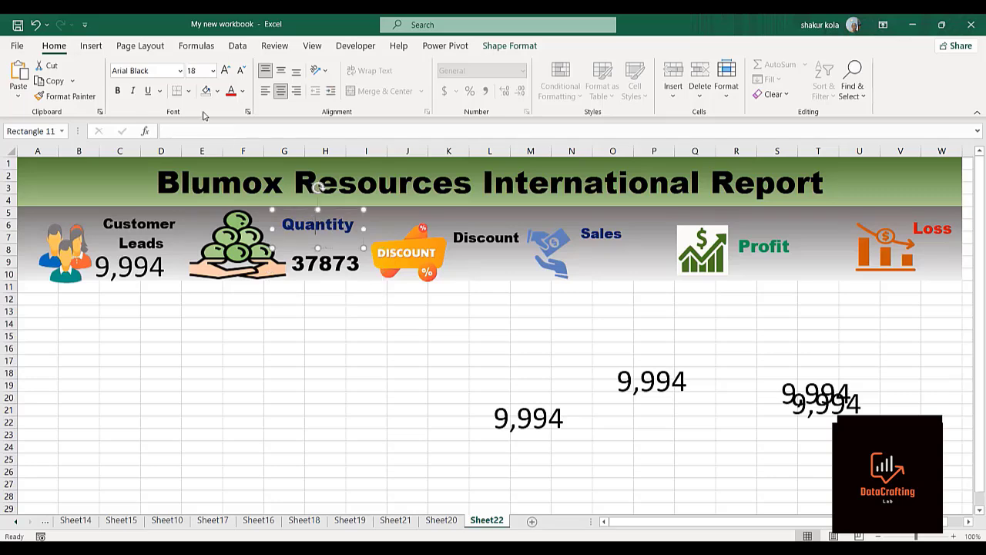
left_click(225, 70)
left_click_drag(364, 228, 375, 228)
left_click(334, 356)
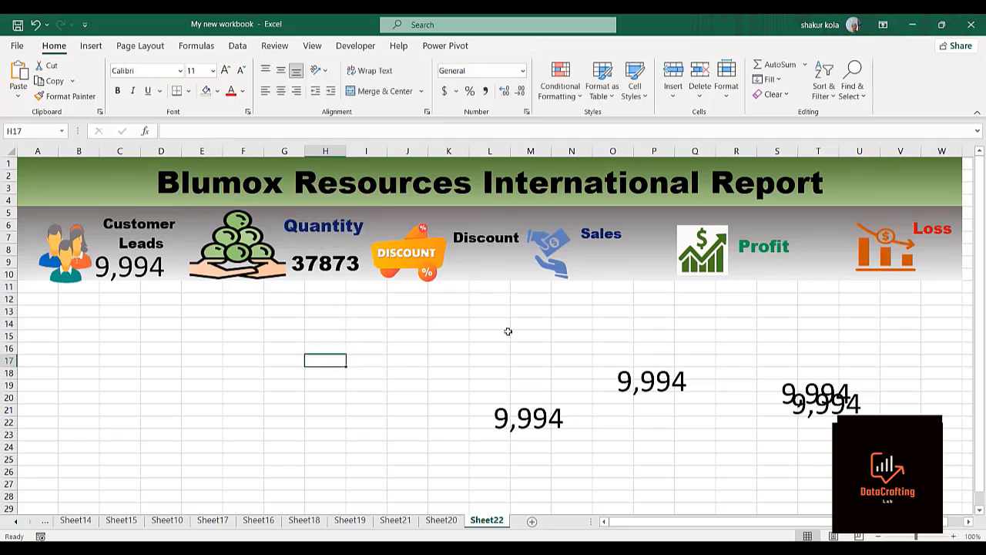
Step: Format the sales total in Sheet21 cell E4 as Accounting with a thousands separator and two decimal places
left_click(539, 422)
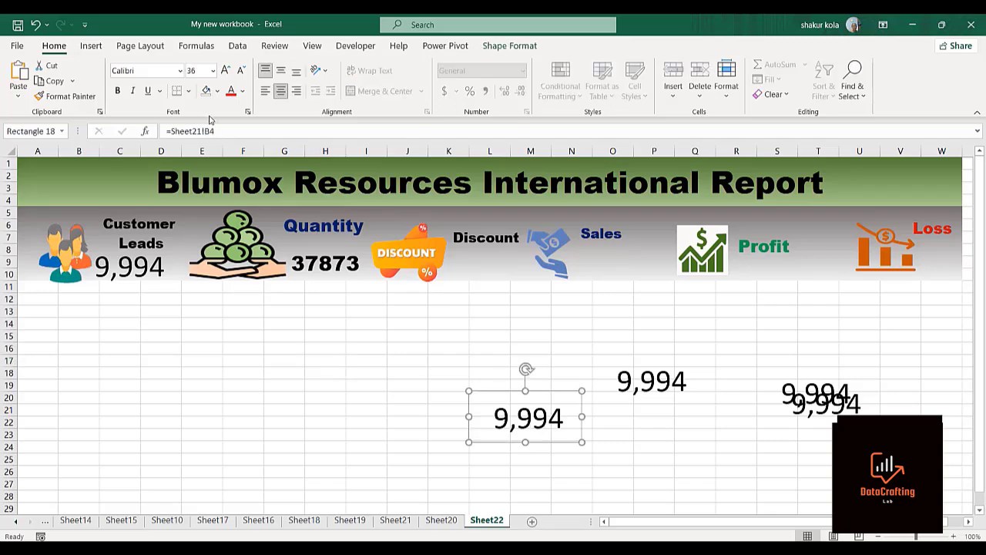
left_click(395, 521)
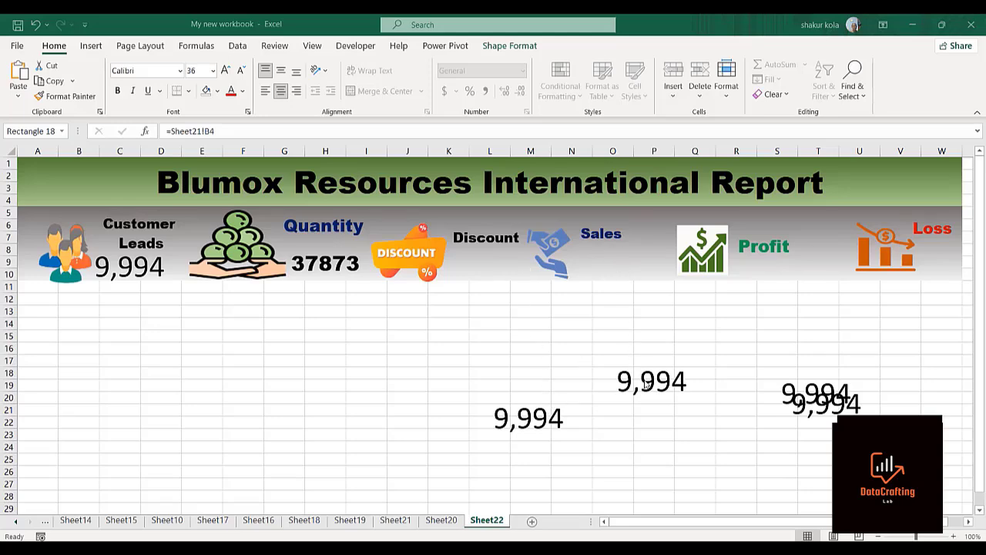
left_click(646, 384)
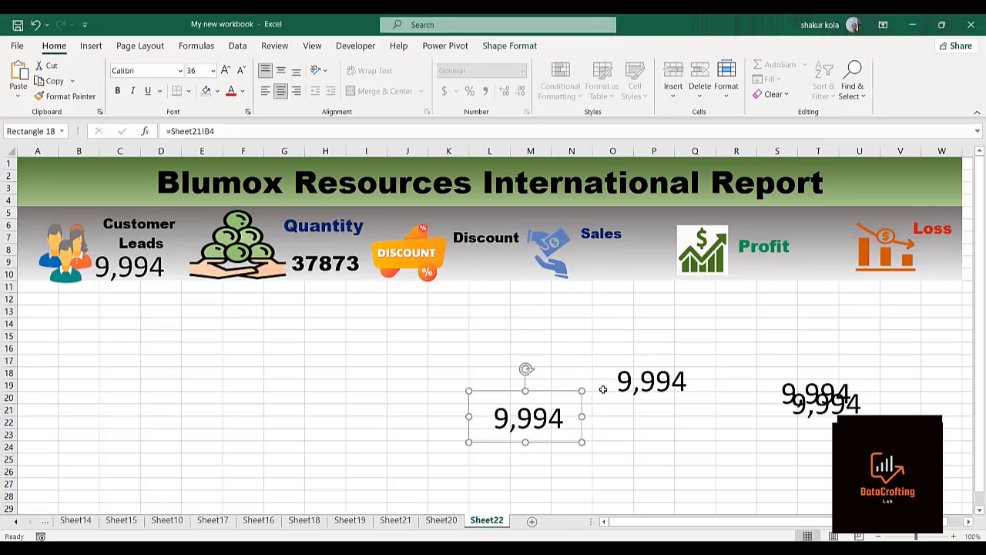
left_click(395, 521)
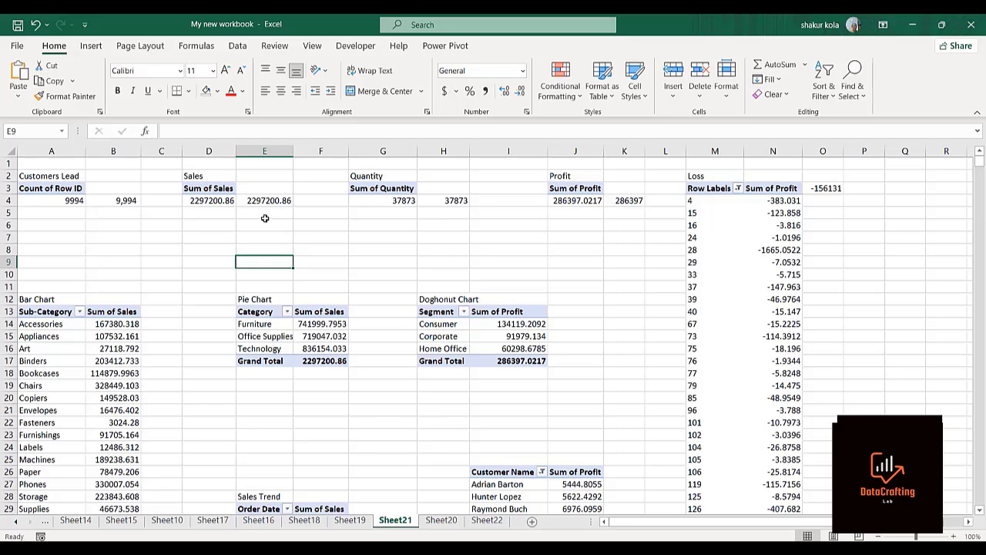
left_click(250, 200)
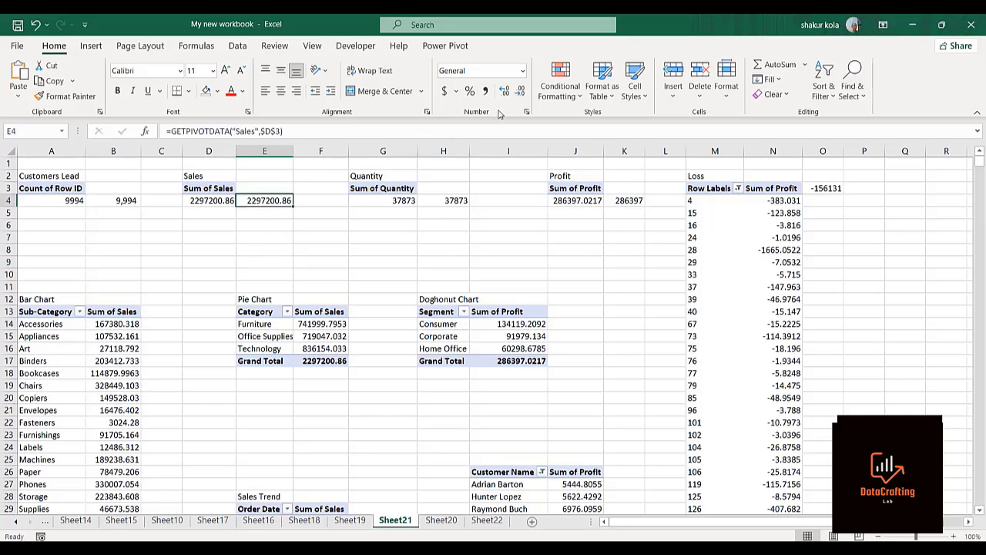
left_click(519, 91)
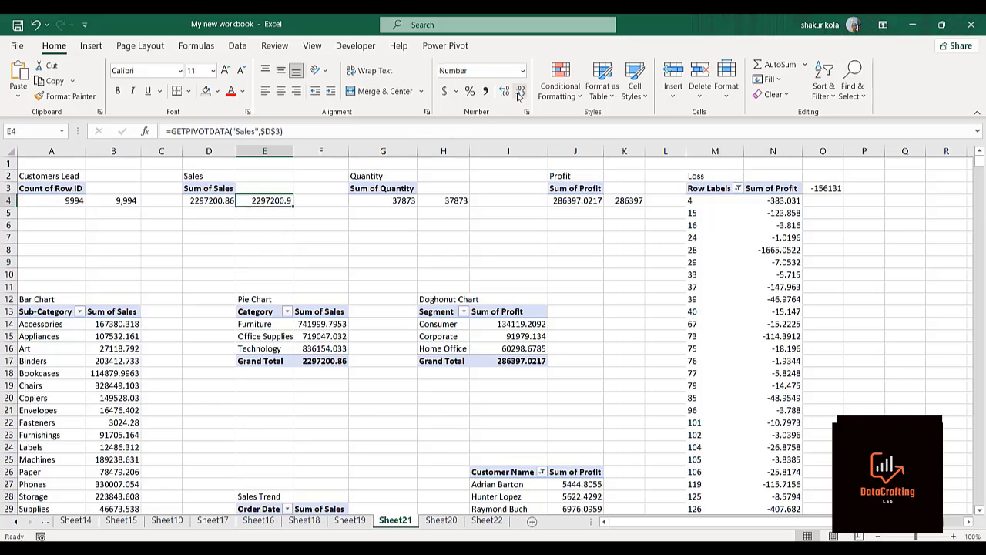
left_click(520, 92)
left_click(486, 91)
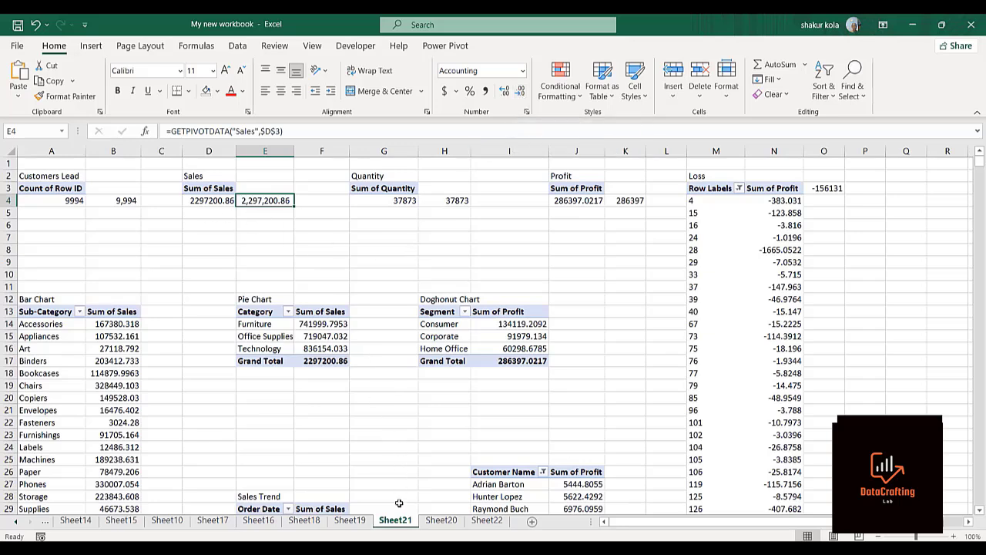
Step: Try to link the number box around cell M21 on Sheet22 with the formula =Sheet21!E9
left_click(484, 521)
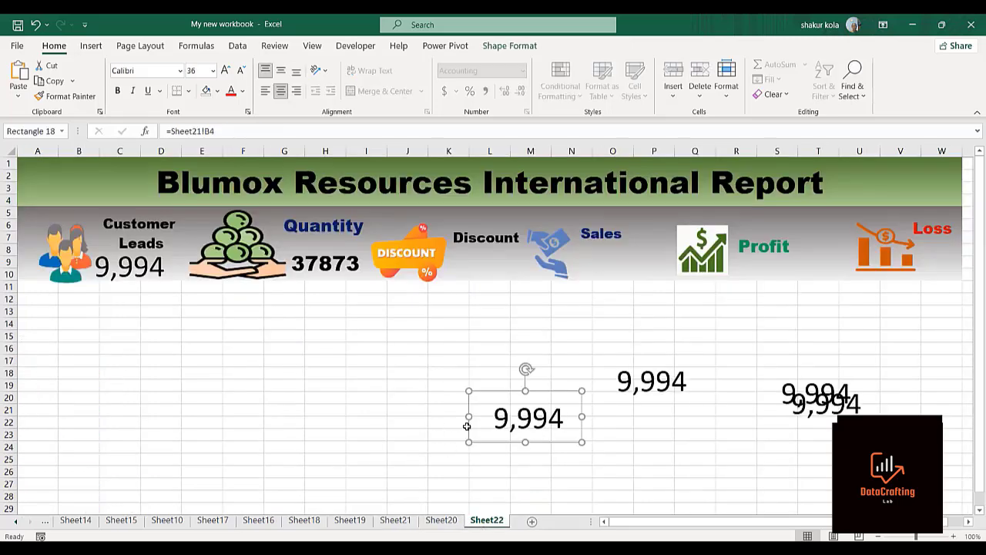
left_click(211, 131)
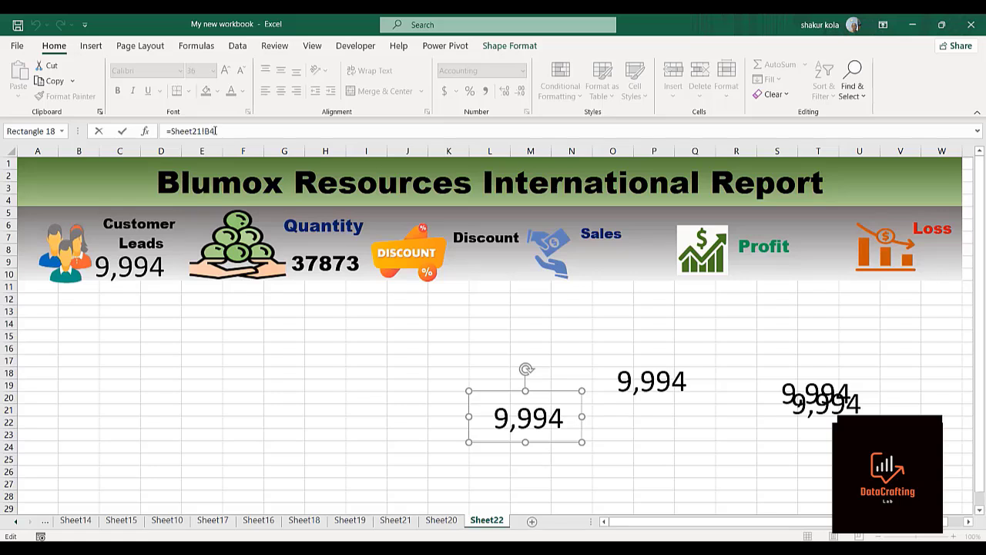
key("BackSpace")
key("Return")
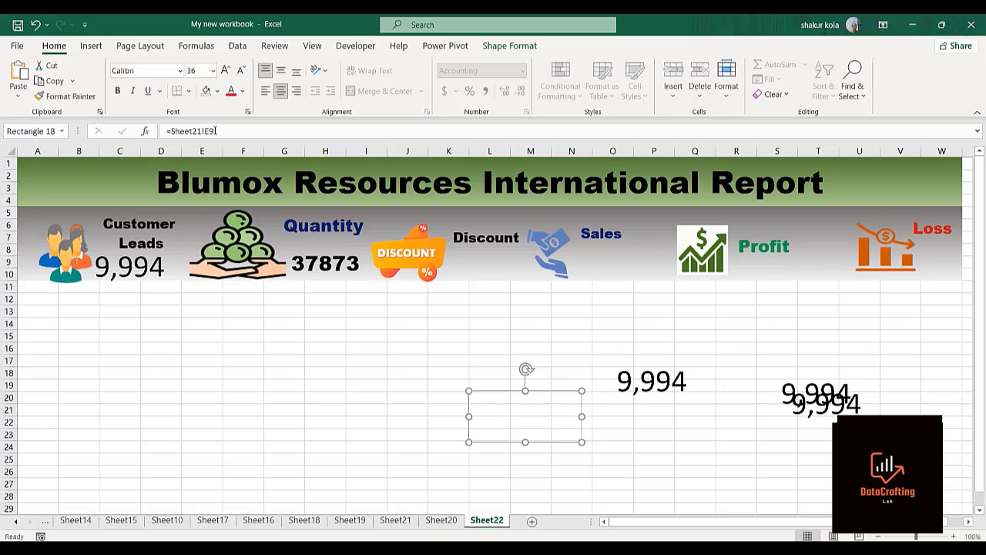
left_click(423, 406)
left_click(523, 410)
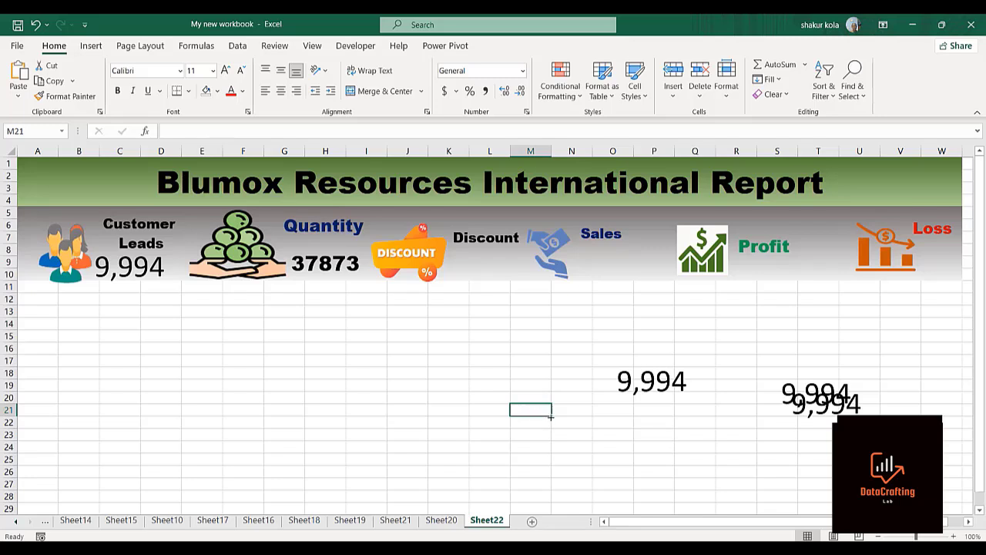
key("ctrl+z")
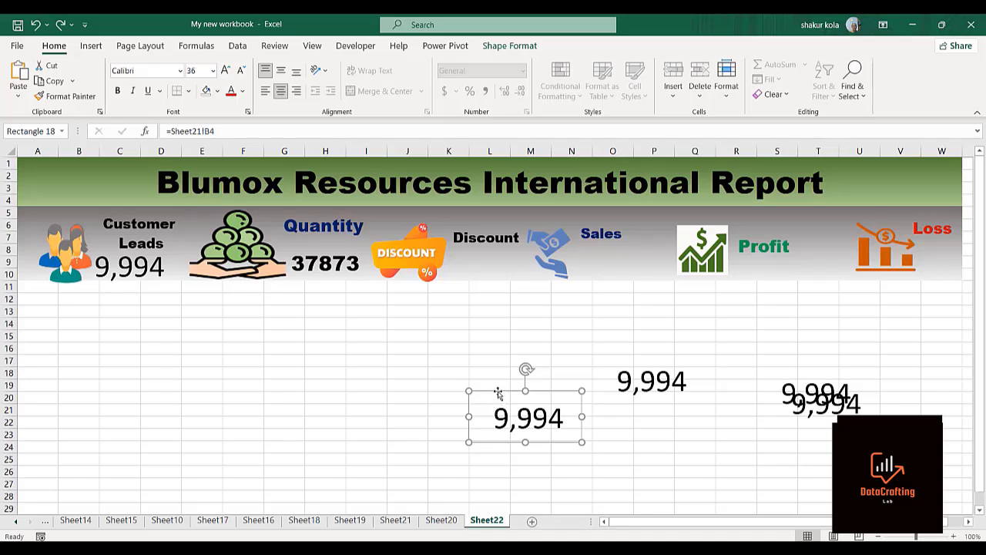
Step: Try to link the number box, placed beneath the Sales label, to =Sheet21!E9, undo it, and move the box back out of the banner
left_click_drag(498, 393, 594, 235)
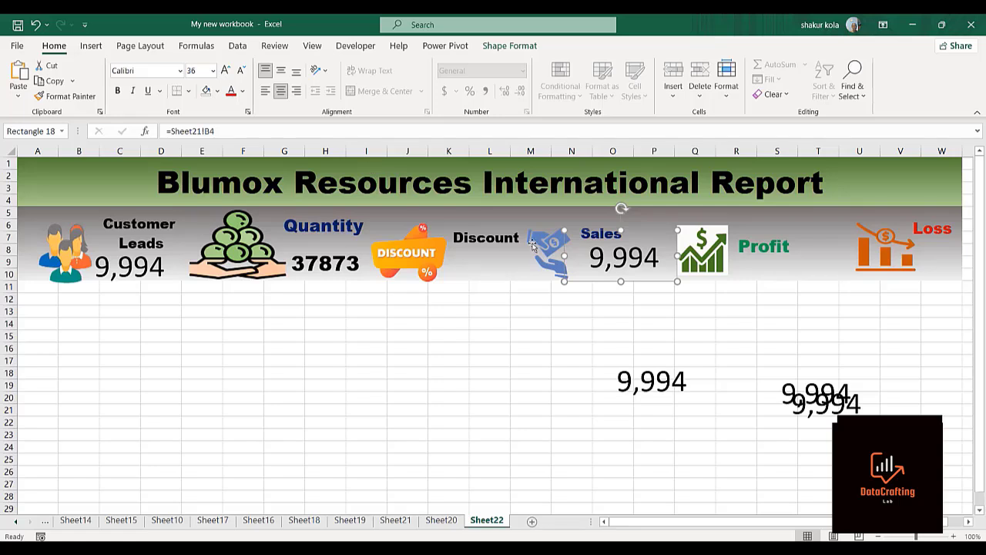
left_click(220, 131)
key("BackSpace")
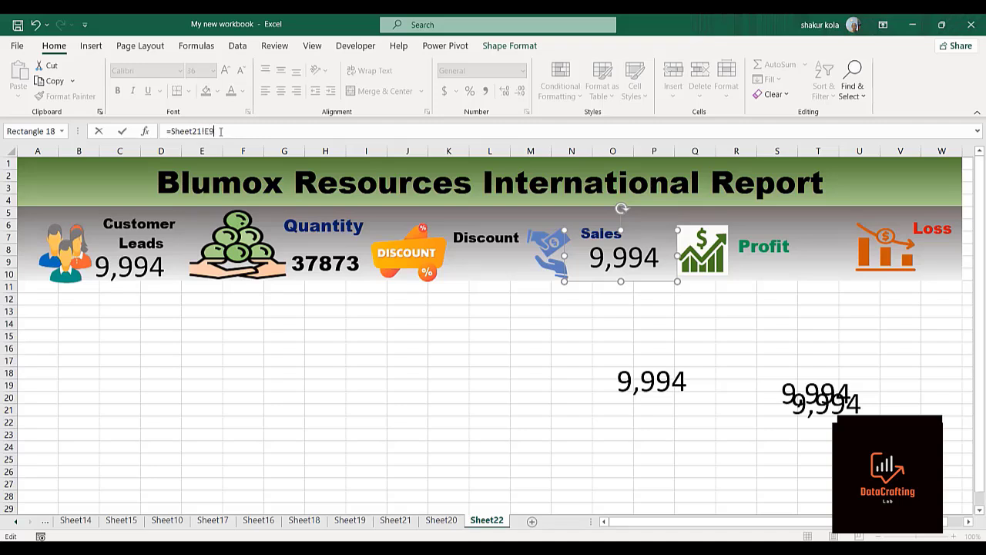
key("Return")
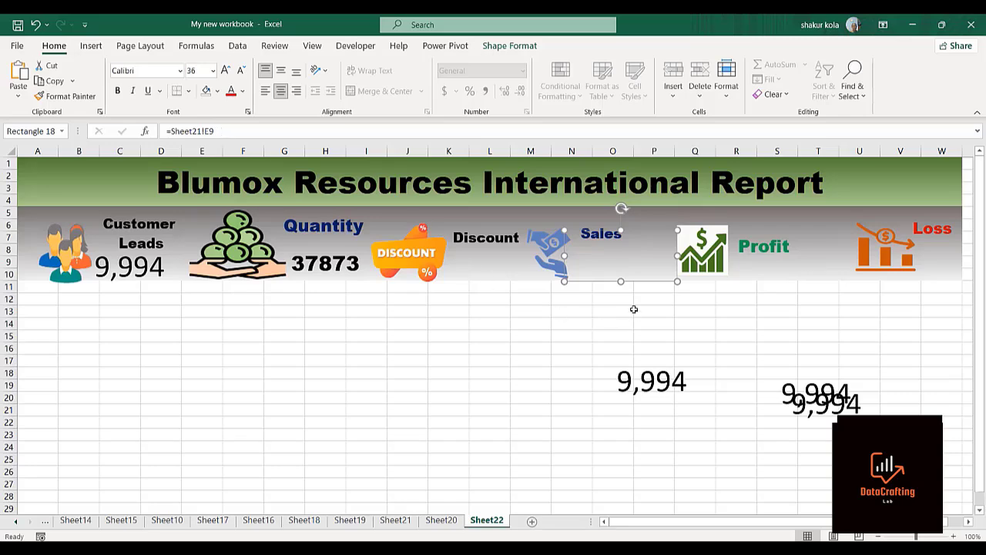
left_click(614, 262)
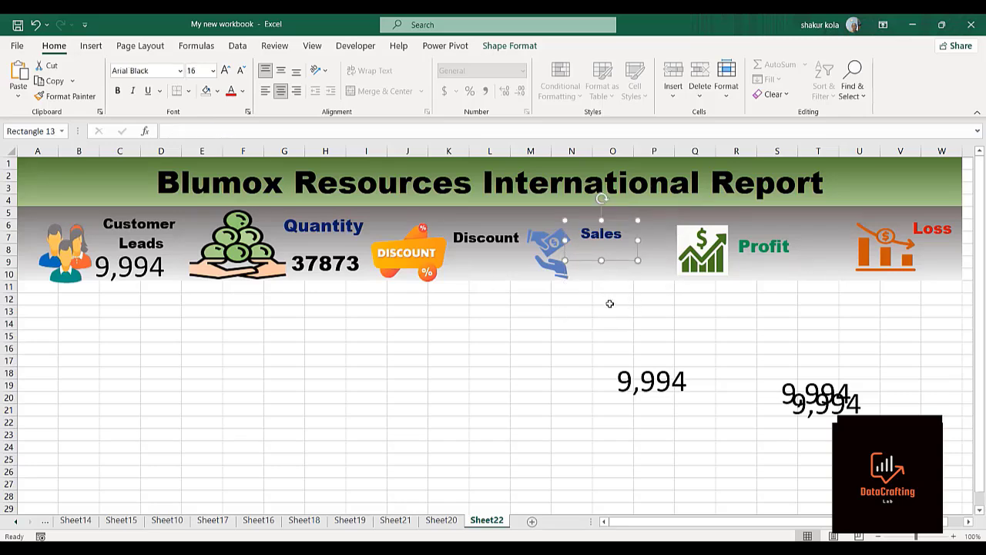
key("ctrl+z")
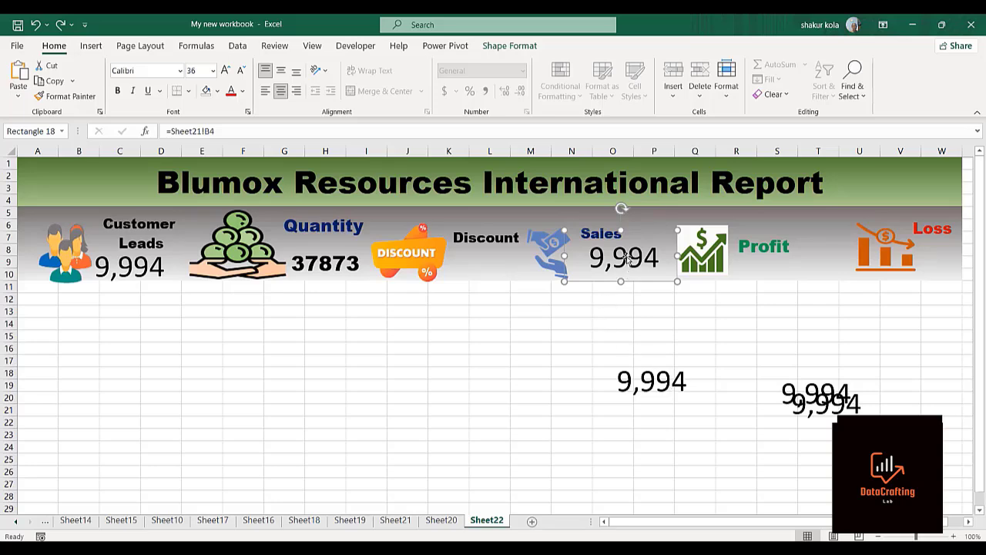
left_click_drag(627, 259, 434, 430)
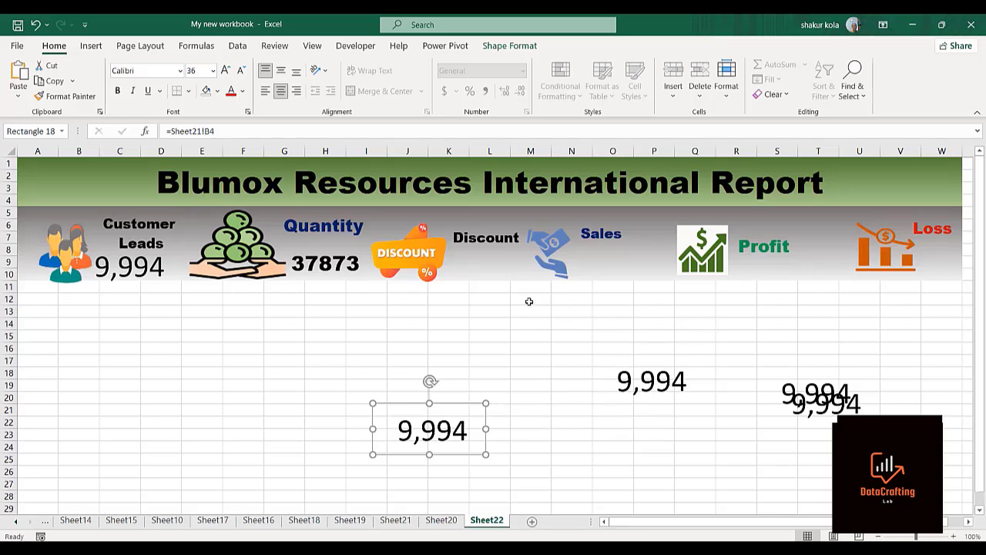
Step: Link the number box around cell J22 to the sales total with =Sheet21!E4 and place it beneath the Sales label
left_click(623, 388)
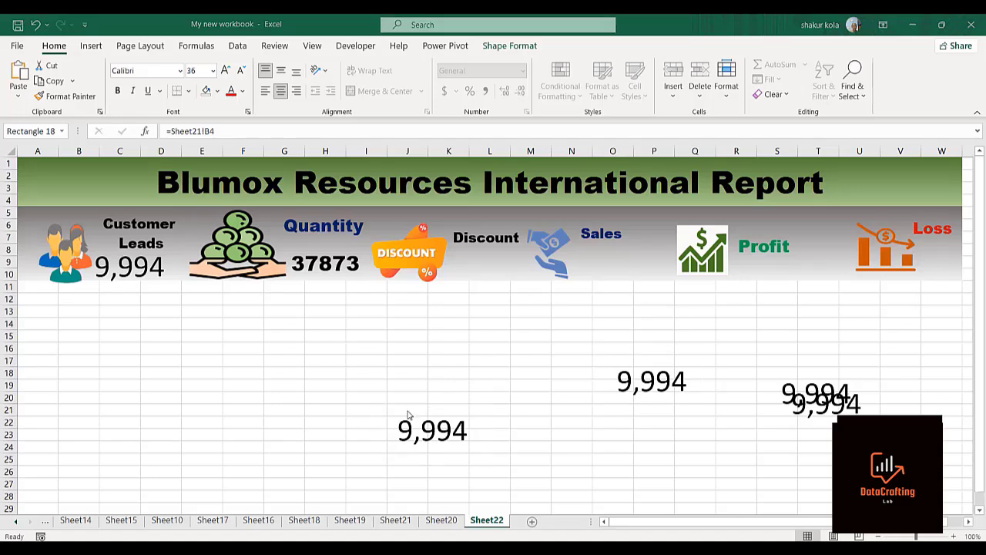
left_click(426, 435)
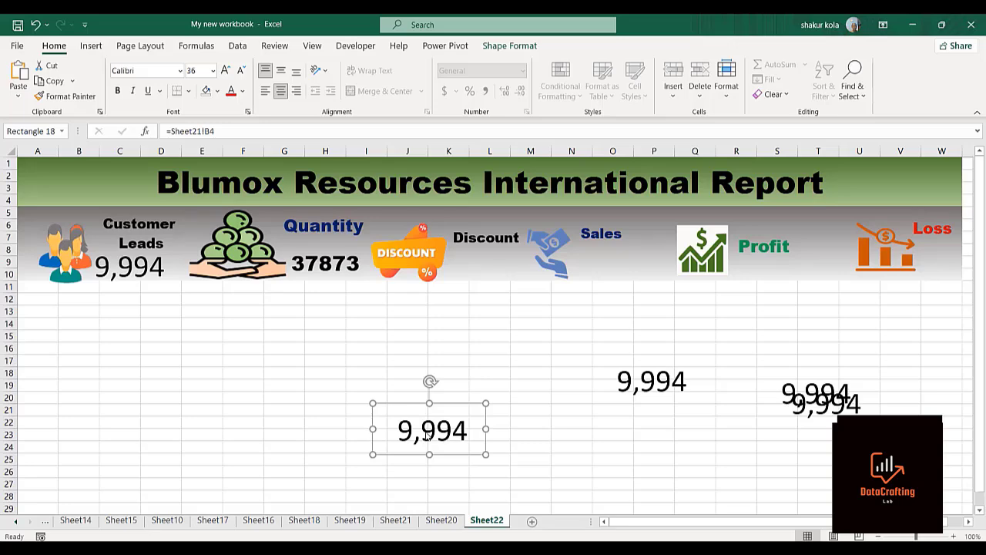
left_click(226, 130)
key("BackSpace")
key("BackSpace")
key("BackSpace")
key("BackSpace")
key("BackSpace")
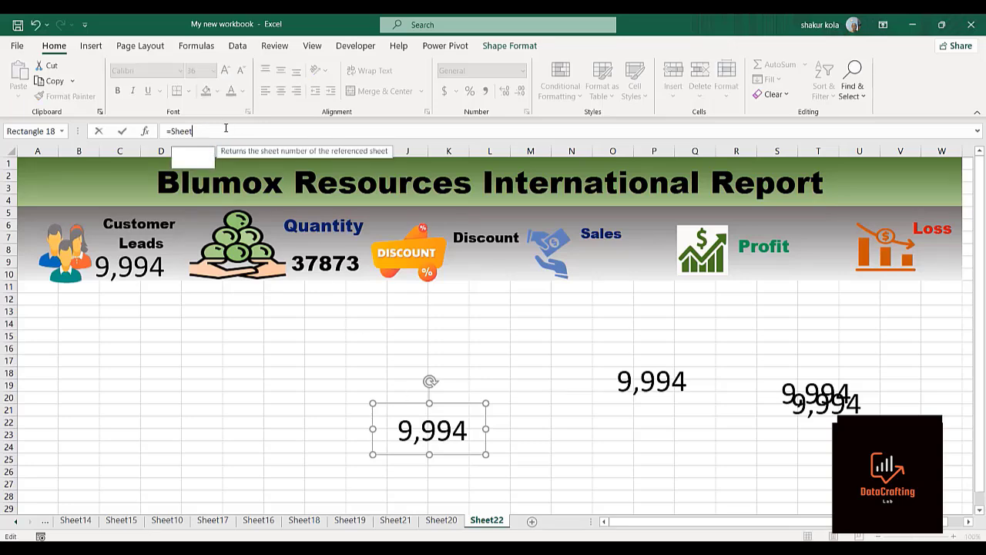
key("BackSpace")
key("BackSpace")
key("BackSpace")
key("BackSpace")
key("BackSpace")
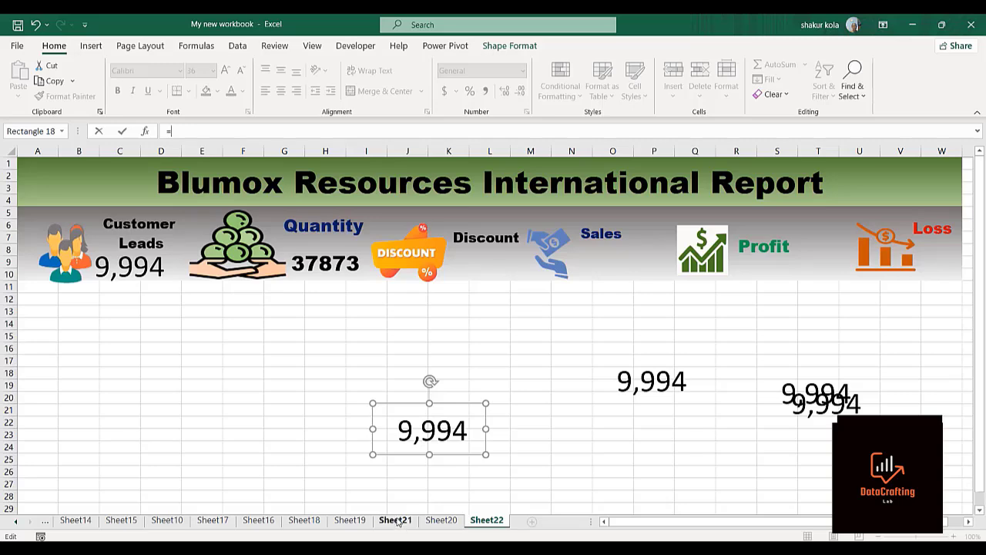
left_click(397, 521)
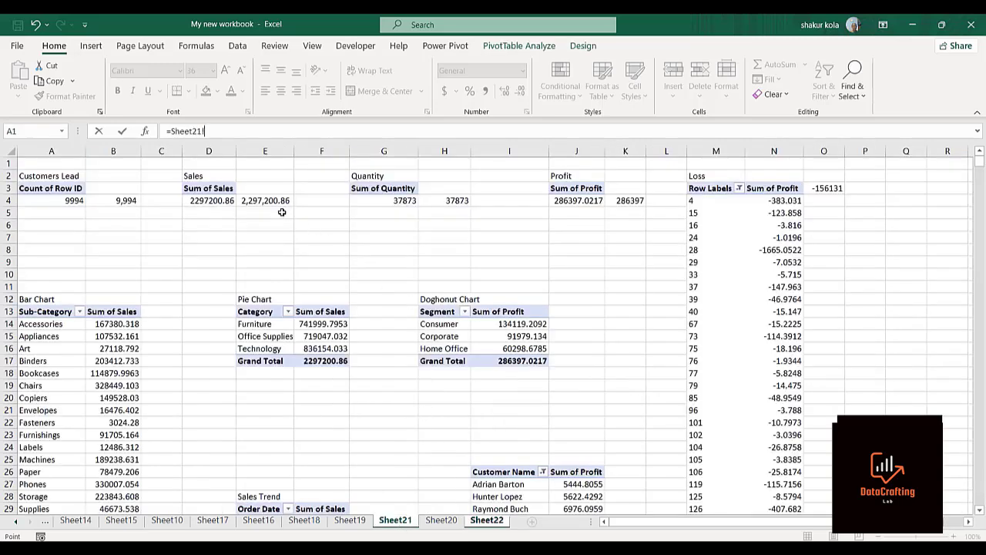
left_click(261, 199)
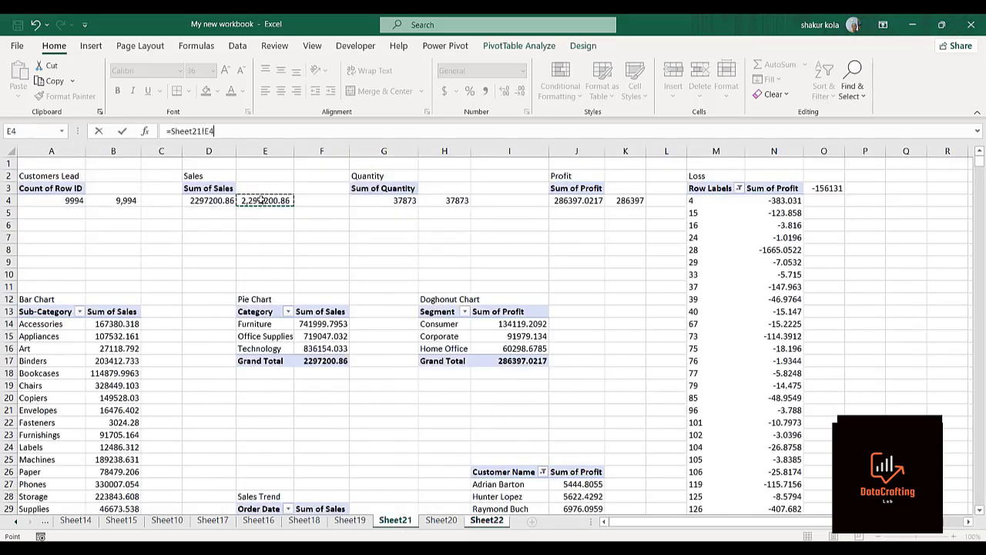
key("Return")
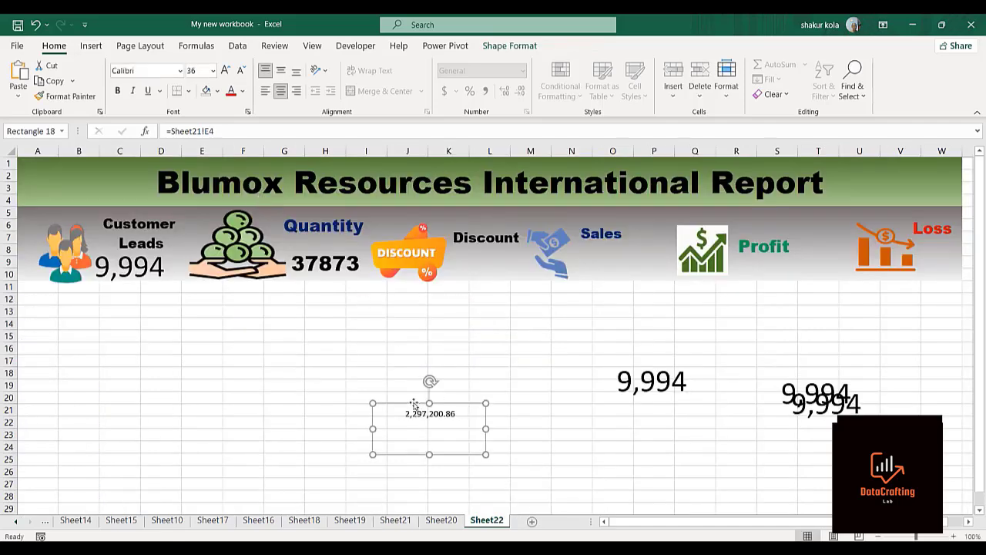
left_click_drag(414, 404, 608, 243)
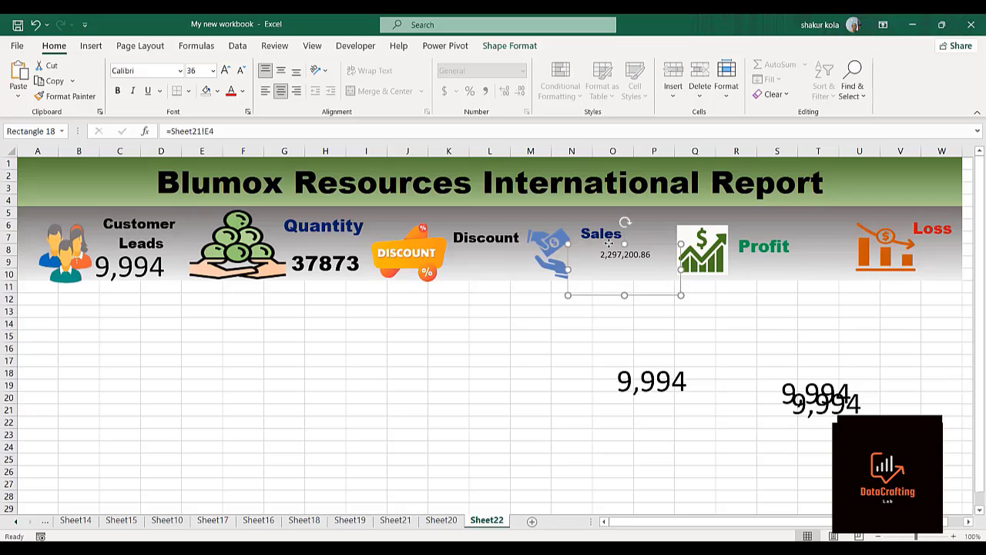
left_click(180, 70)
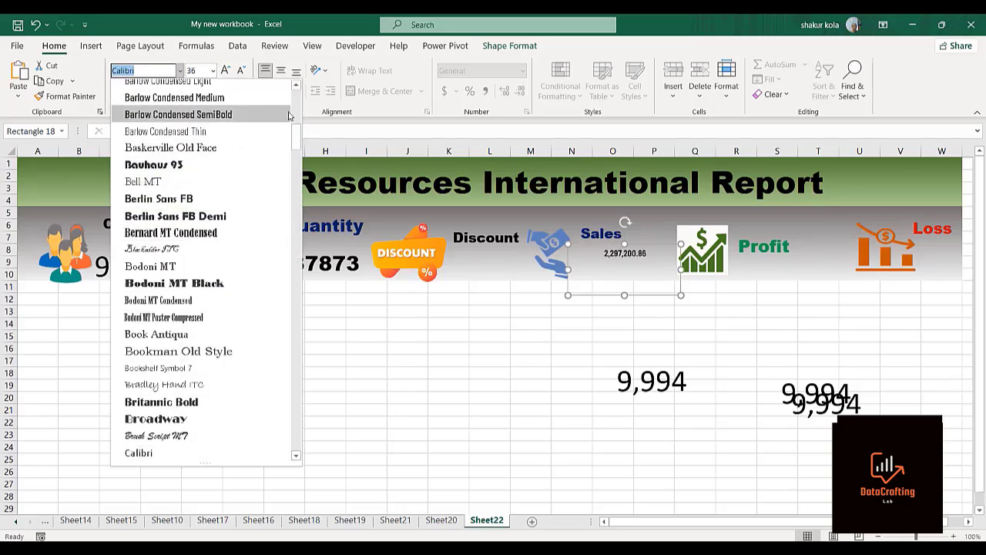
left_click(295, 105)
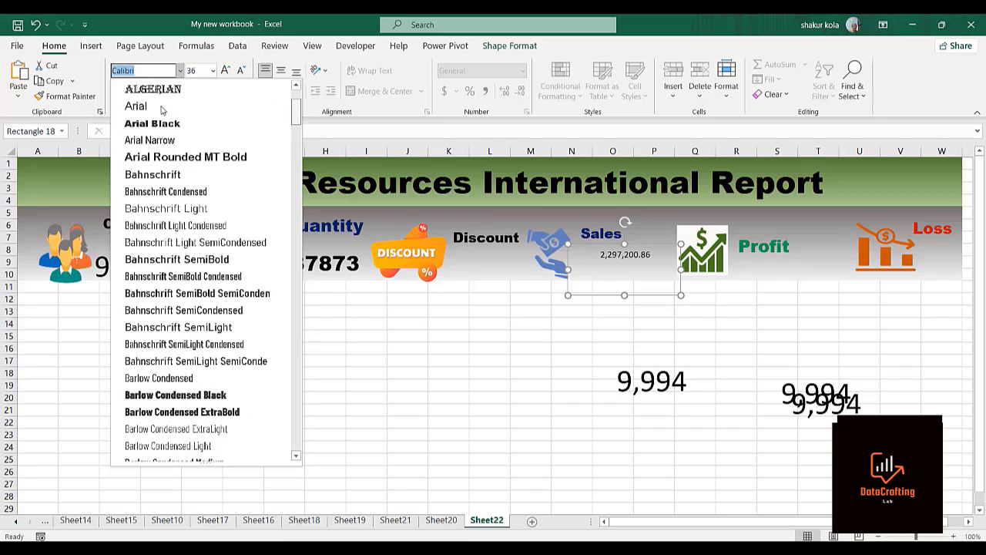
key("Escape")
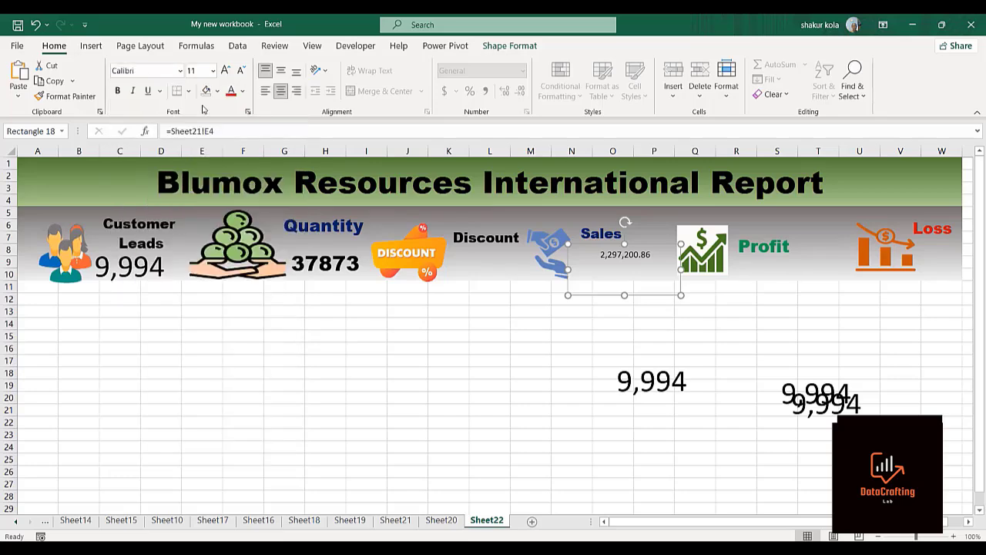
Step: Increase the linked sales number's font size to 20, undoing any larger size that no longer fits its box
left_click(225, 71)
left_click(225, 71)
left_click(225, 70)
left_click(225, 71)
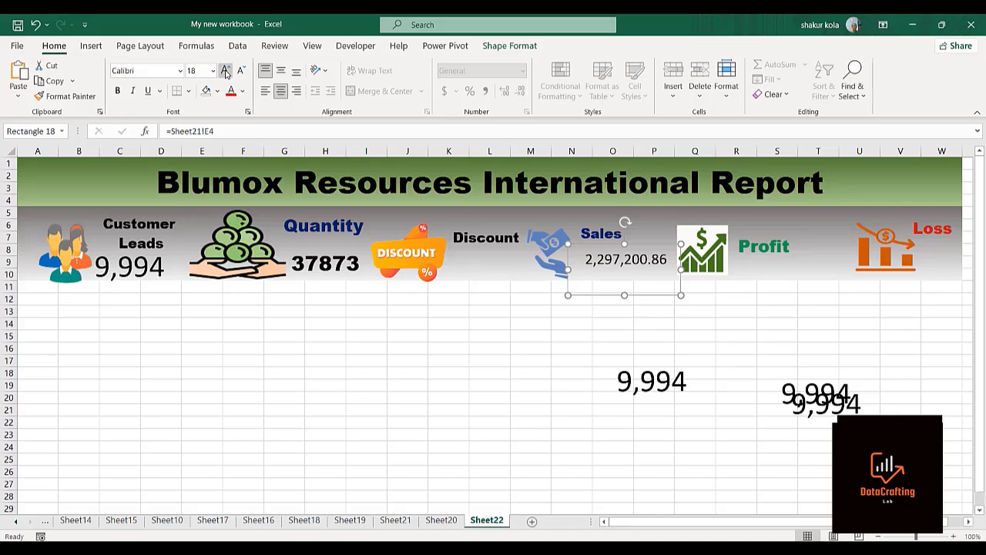
left_click(225, 71)
left_click(241, 72)
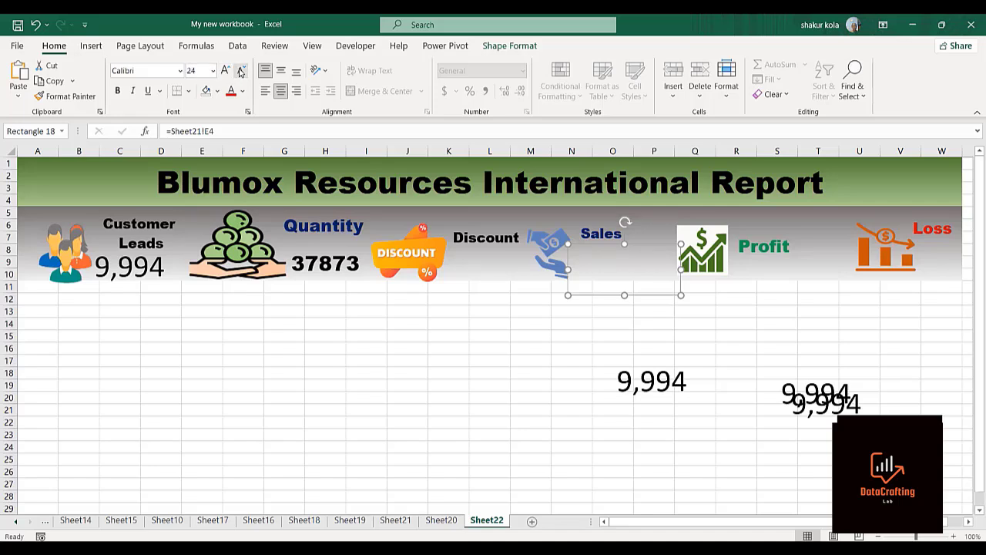
left_click(539, 326)
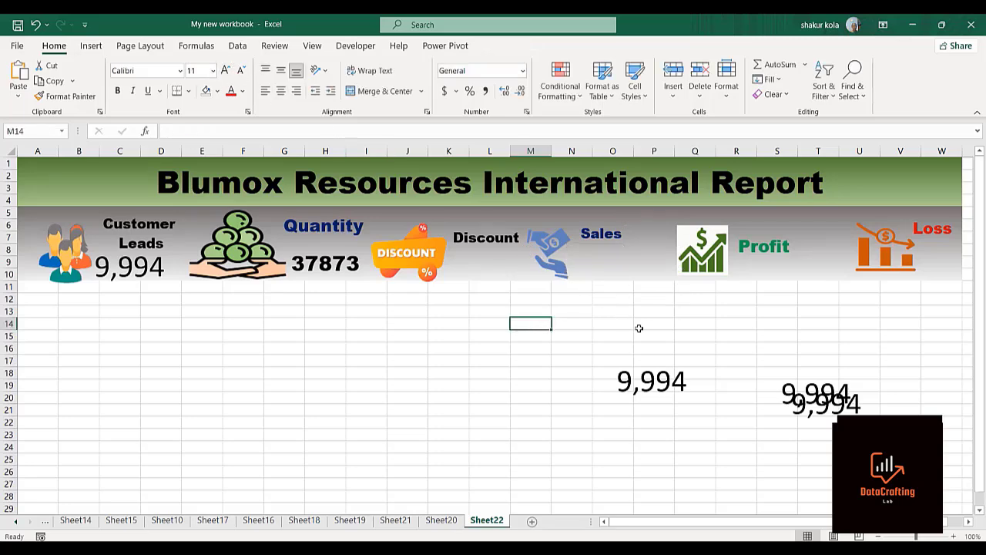
key("ctrl+z")
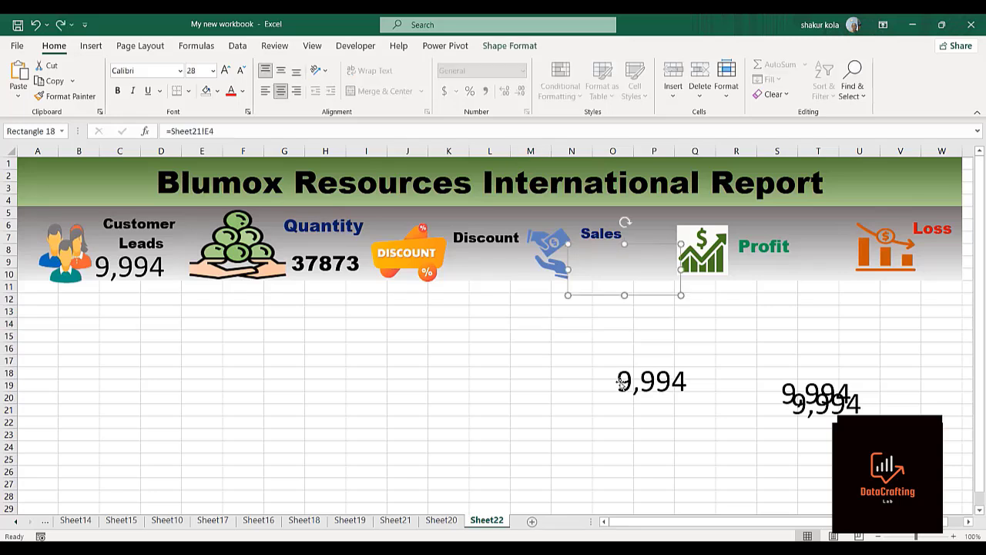
key("ctrl+z")
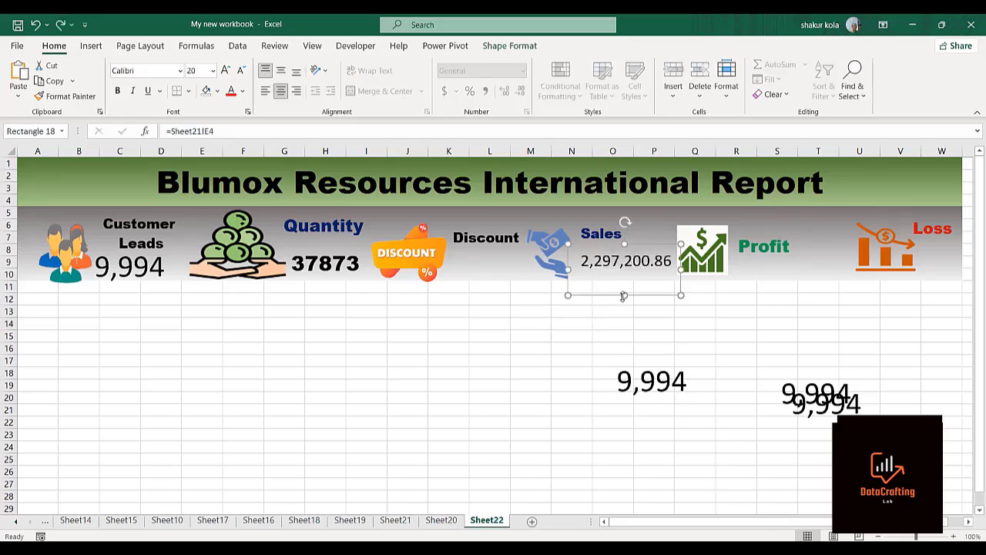
Step: Shorten the sales number box to the banner's lower edge and set its font to Arial Black
left_click_drag(624, 293, 623, 280)
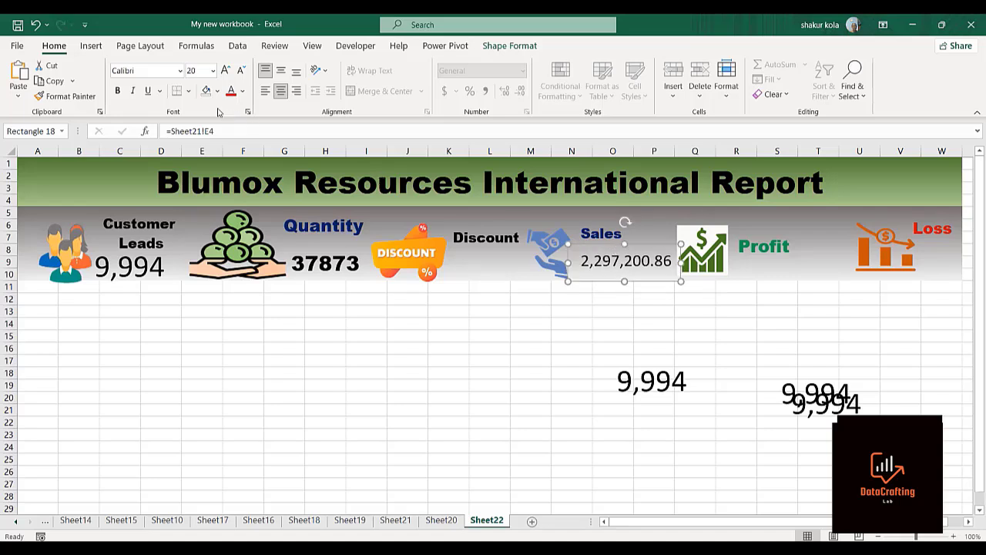
left_click(181, 71)
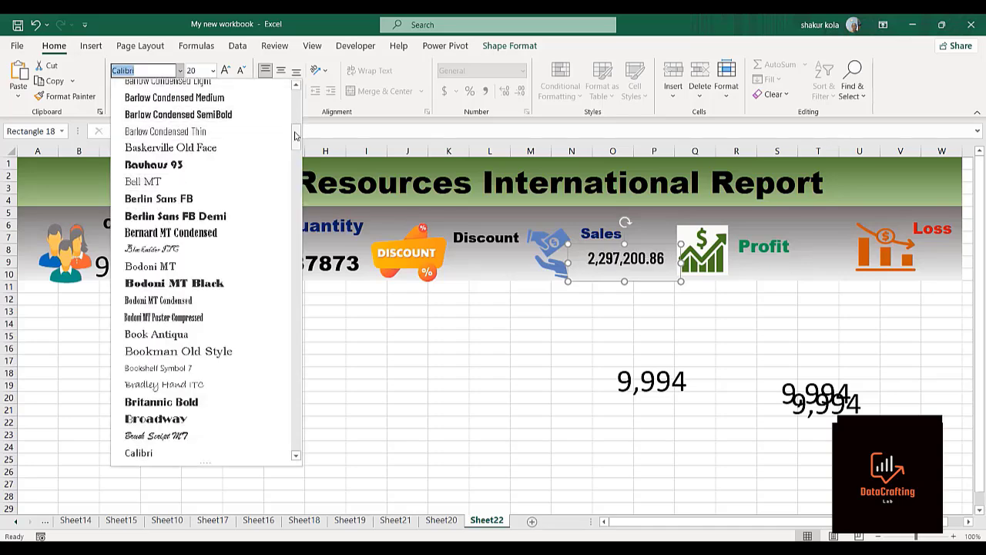
left_click_drag(296, 135, 296, 103)
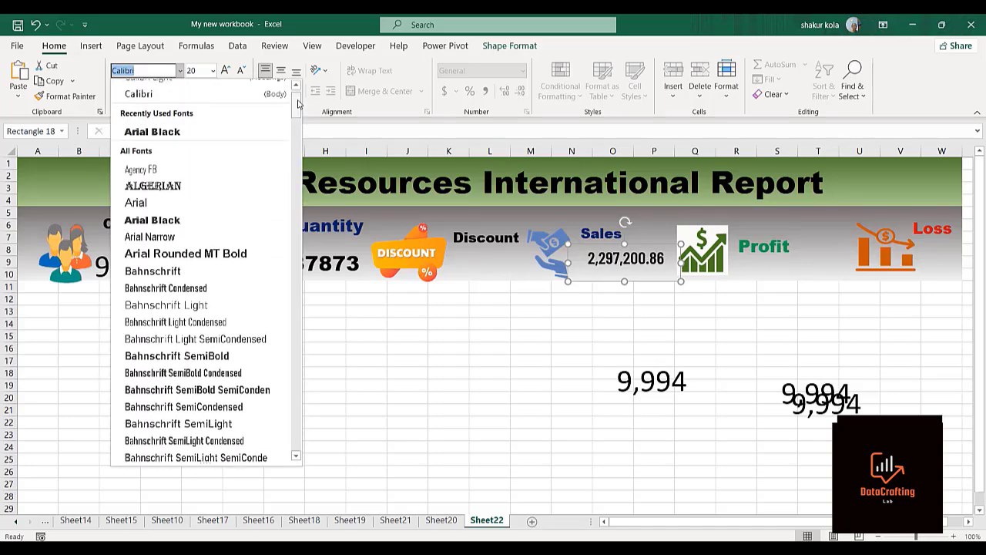
left_click(151, 221)
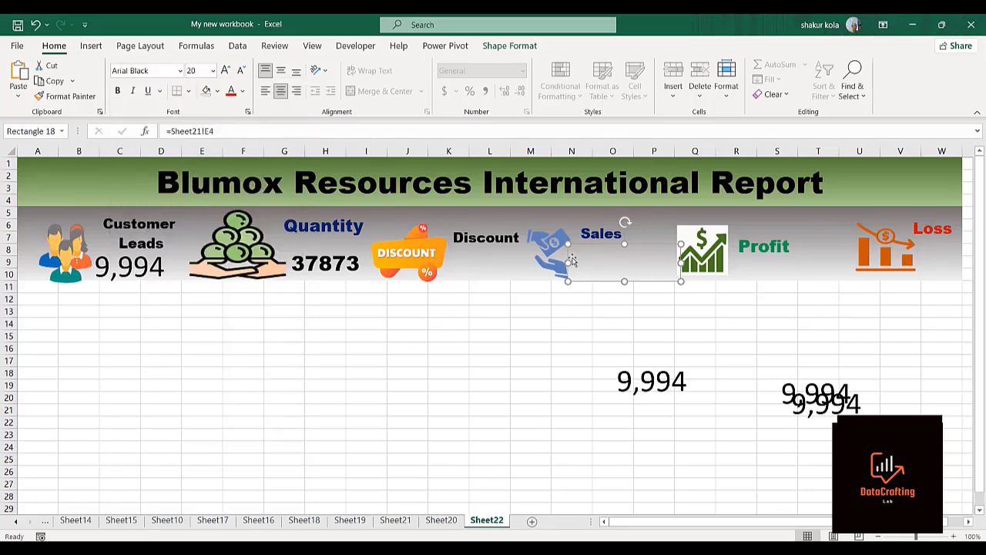
Step: Move the Sales label up near the banner's upper edge and extend the sales number box upward so its text fits
mouse_move(625, 245)
left_mouse_down()
mouse_move(623, 216)
mouse_move(620, 254)
left_mouse_up()
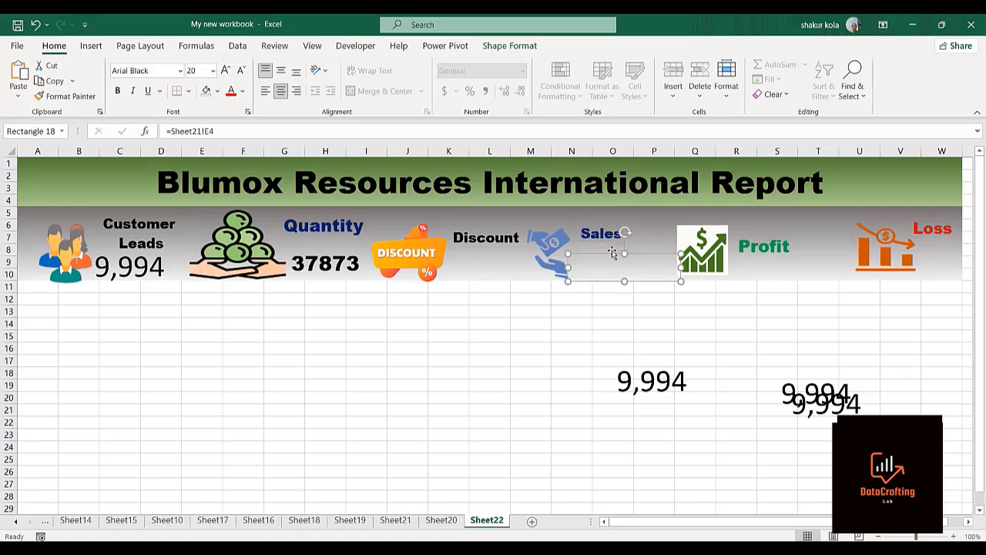
left_click(602, 234)
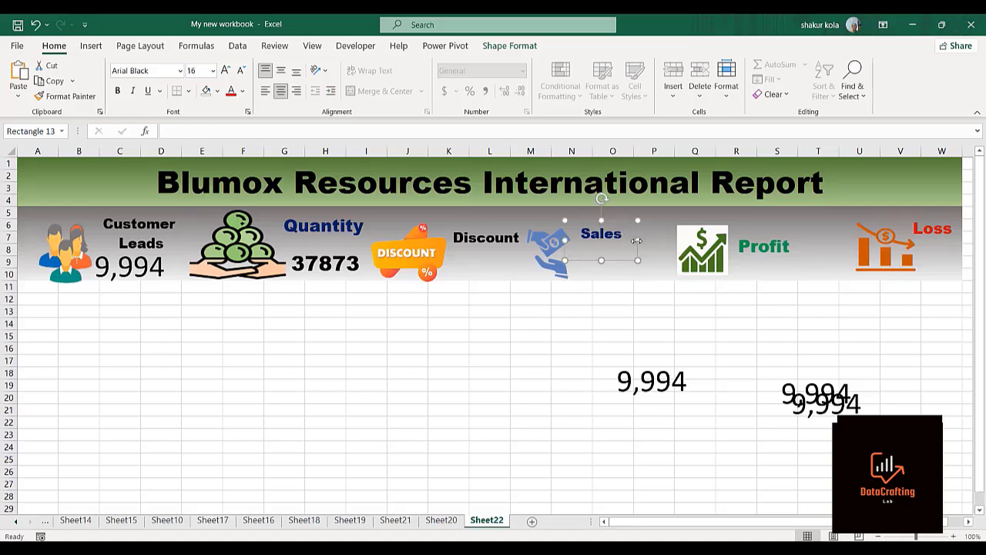
left_click_drag(638, 241, 608, 205)
left_click(609, 267)
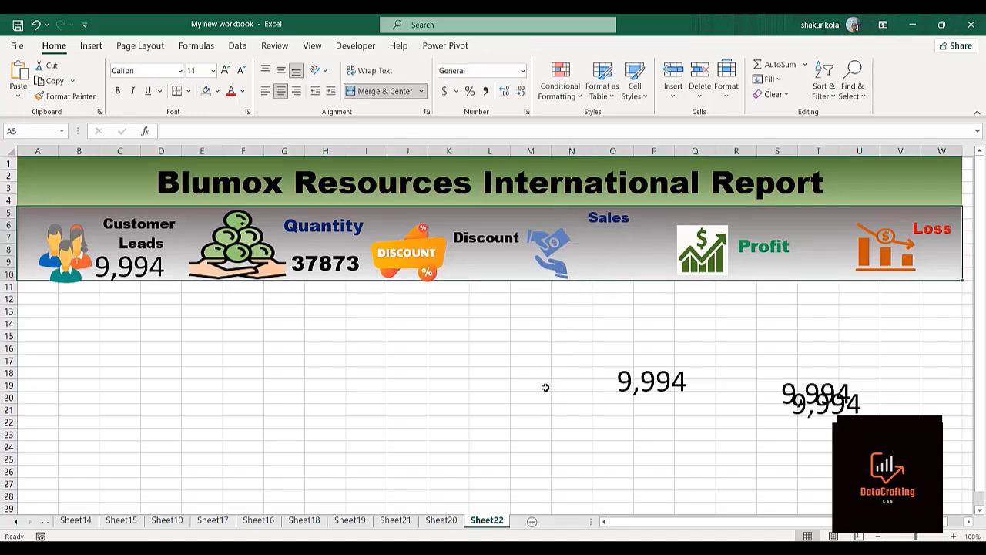
left_click(607, 260)
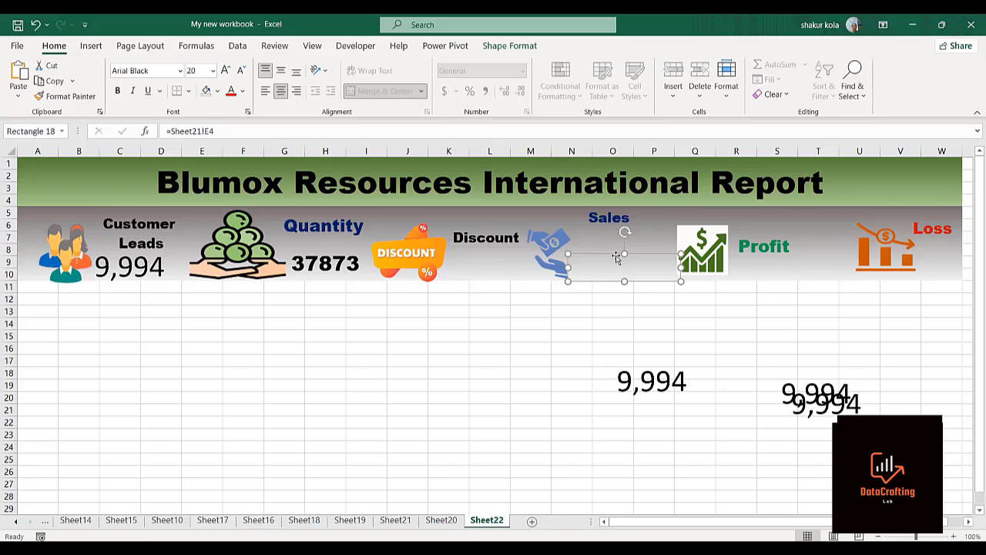
left_click_drag(624, 253, 625, 223)
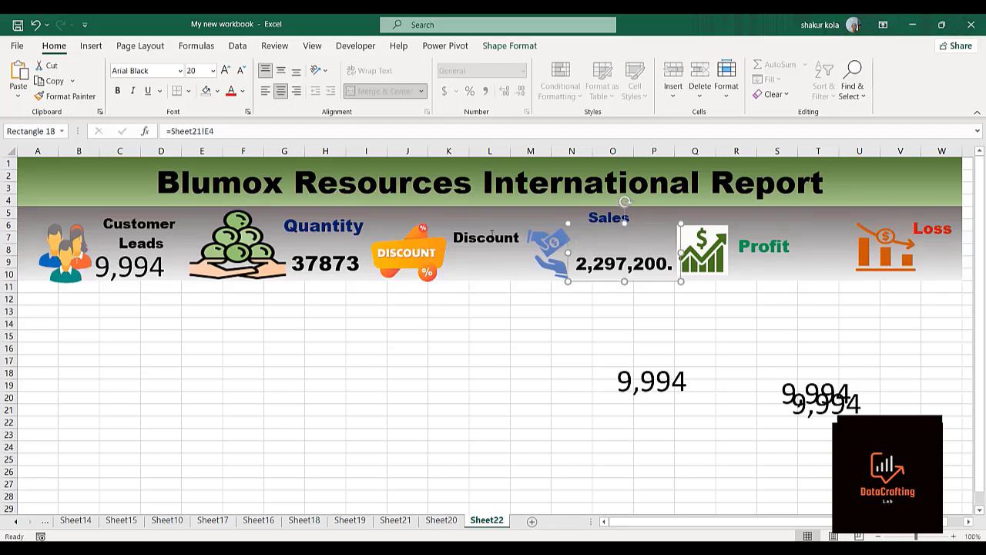
Step: Shift the Discount label slightly up and left, and move the sales icon left to free space beside the sales number
left_click(488, 236)
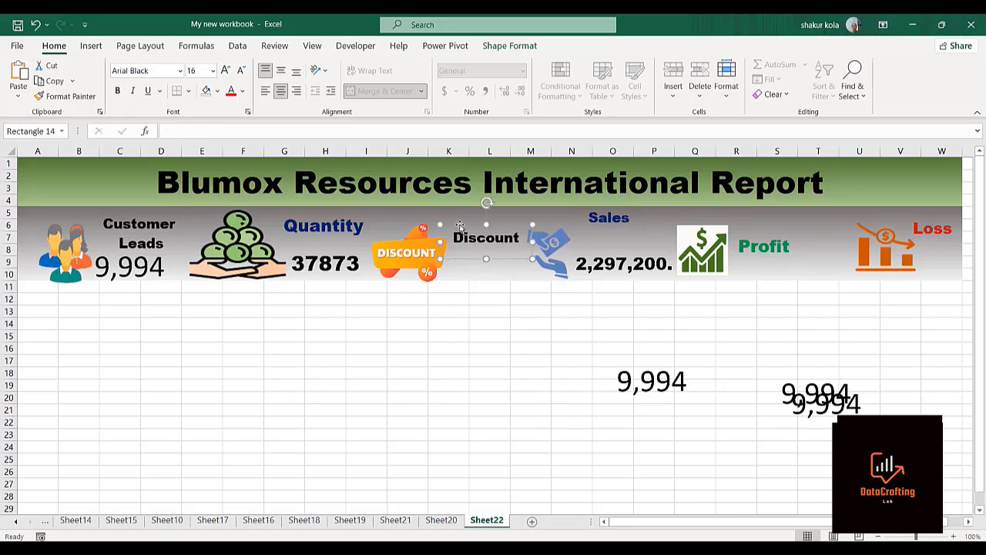
left_click_drag(460, 225, 443, 218)
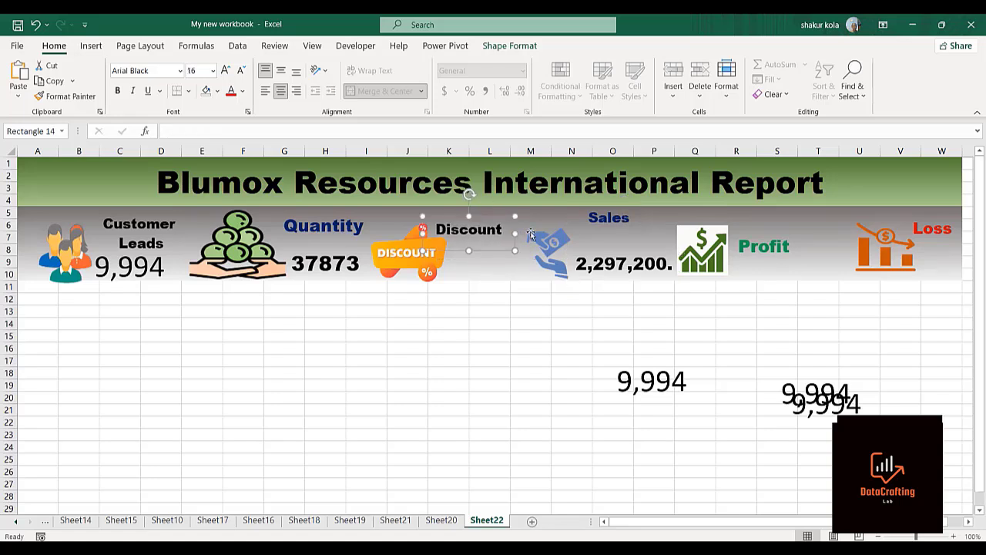
left_click(549, 241)
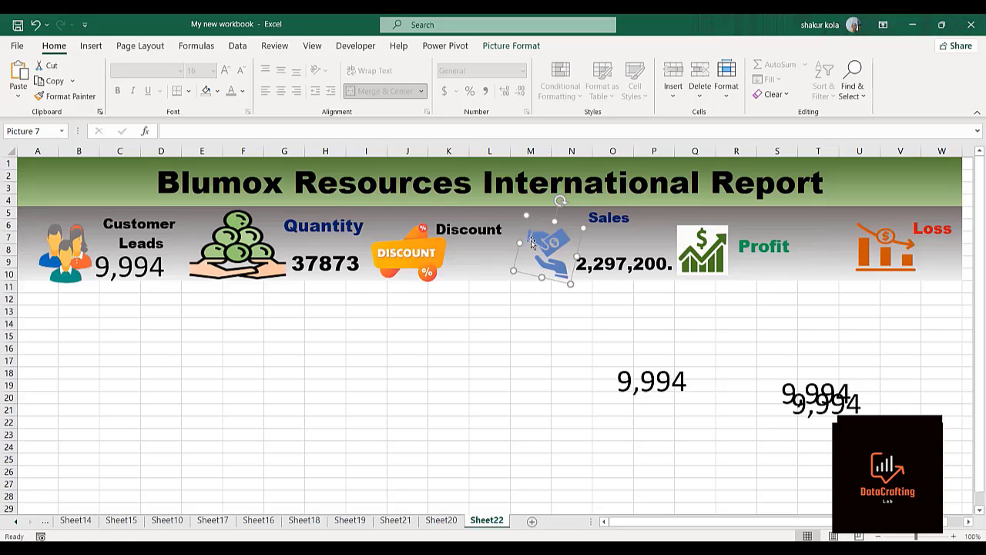
left_click_drag(549, 242, 528, 238)
left_click(616, 266)
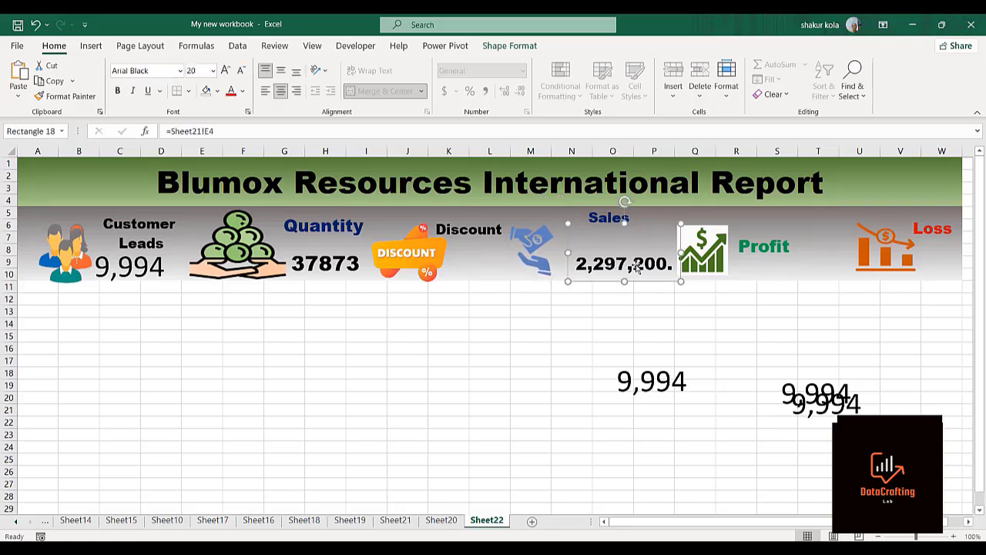
Step: Move the Profit label and its chart icon up and to the right within the banner, clearing space beside the sales number
left_click(759, 246)
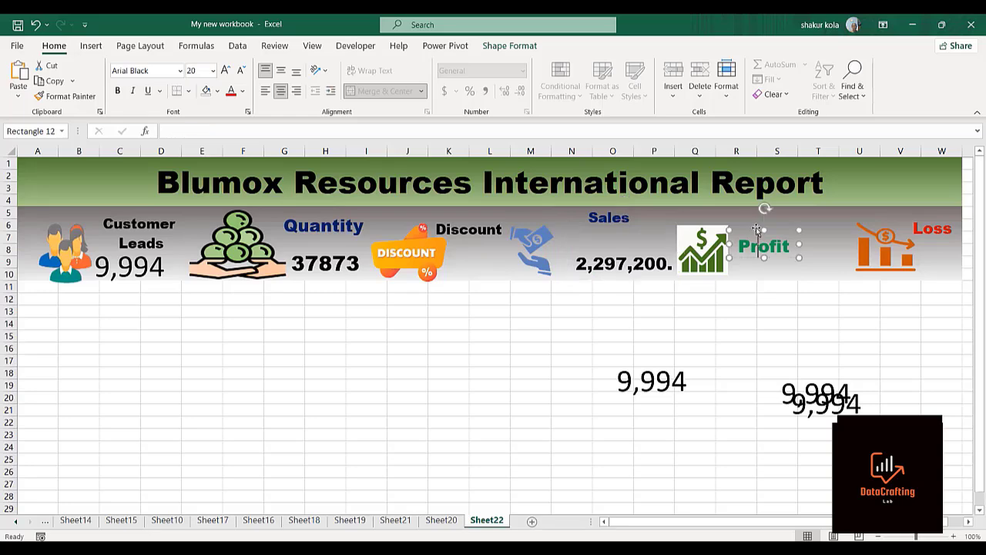
left_click_drag(753, 230, 778, 211)
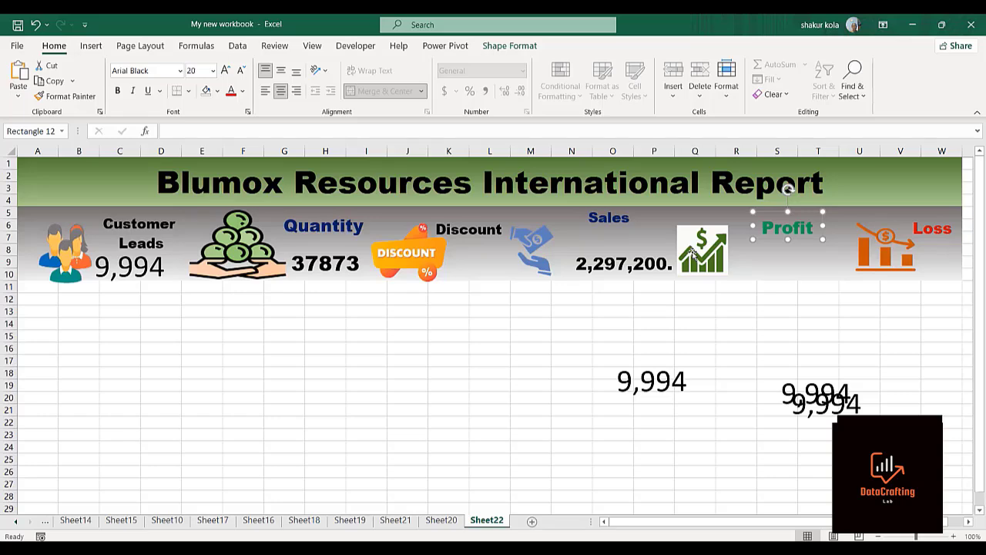
double_click(693, 252)
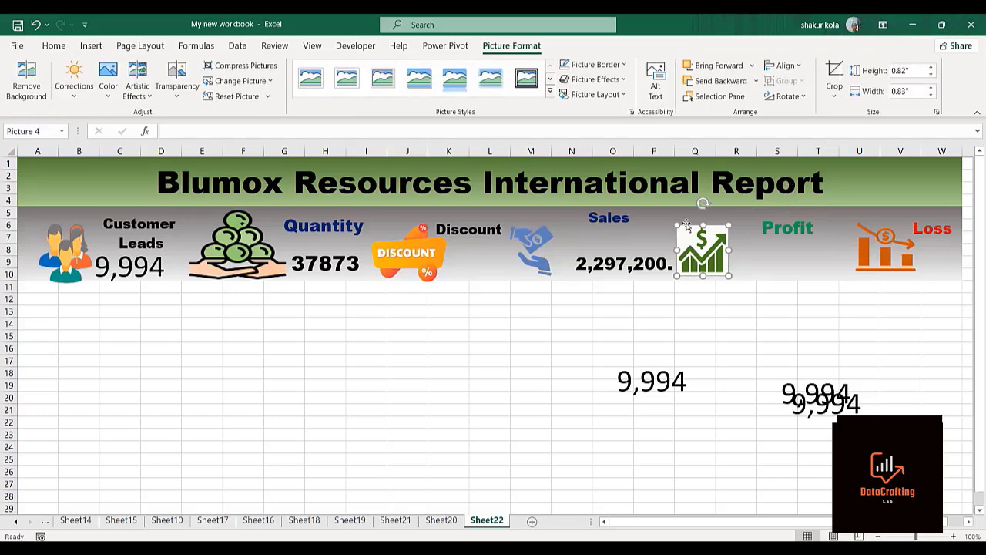
left_click_drag(691, 228, 709, 216)
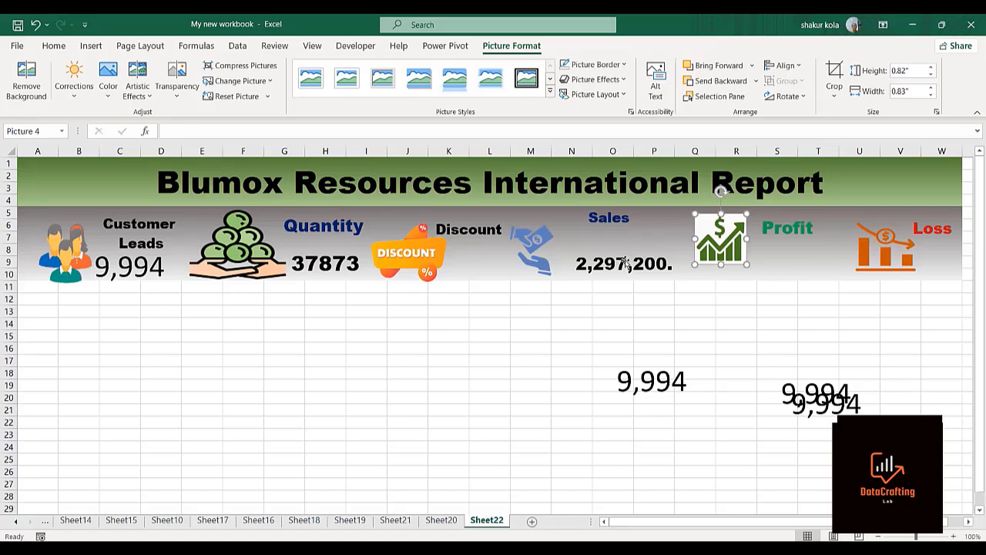
Step: Shift the sales number box slightly left, widen it to fit the full number, and place it below the Sales label near the banner's lower edge
left_click(594, 222)
left_click_drag(590, 224, 577, 204)
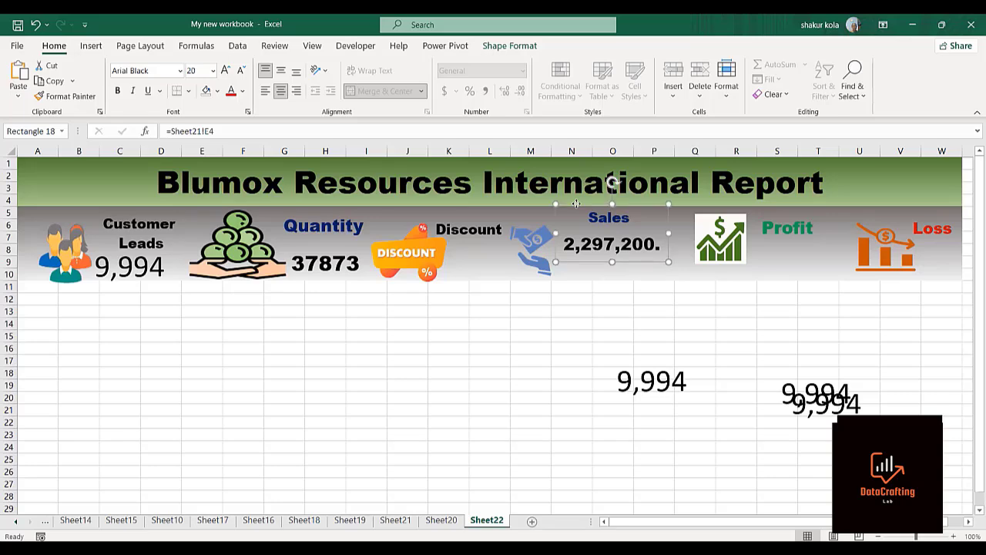
left_click_drag(668, 232, 686, 235)
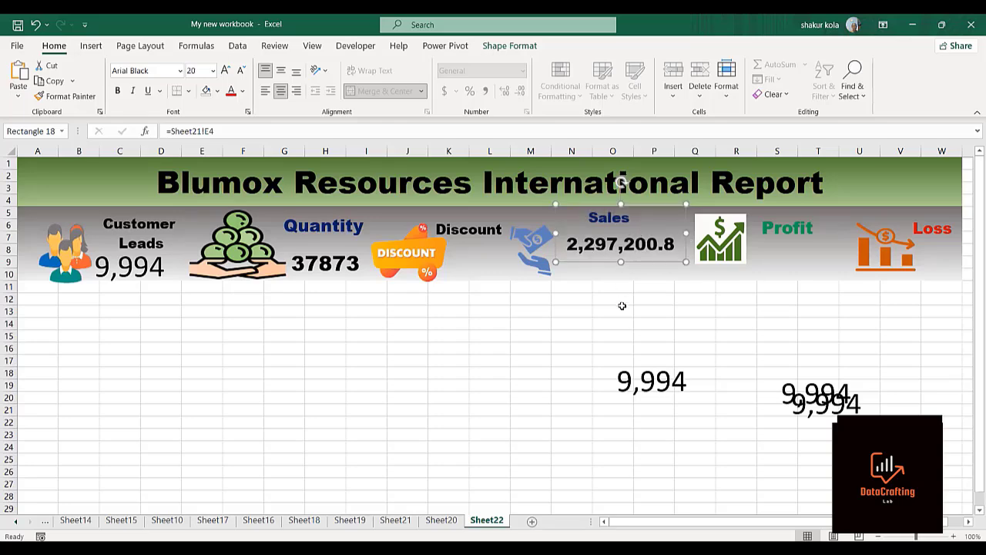
left_click(622, 305)
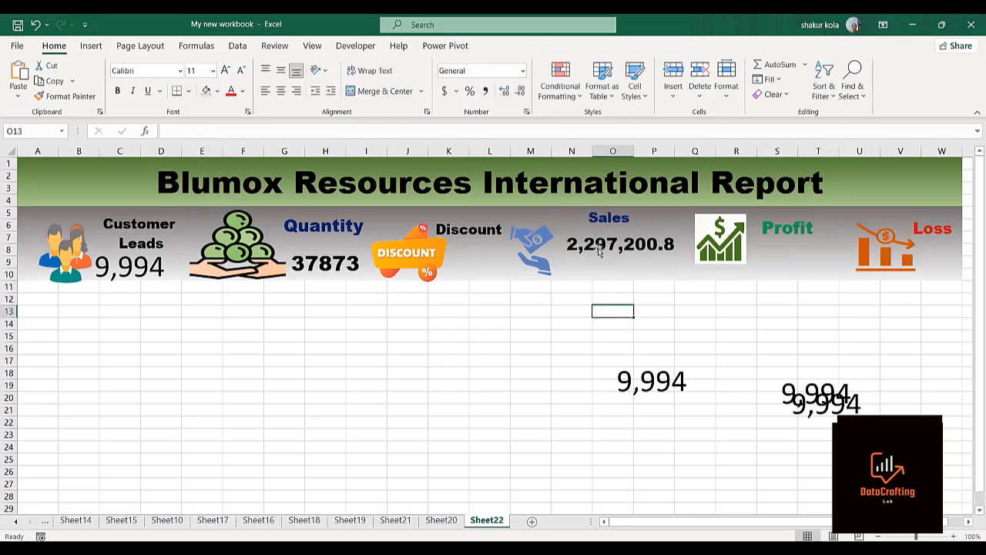
left_click(597, 213)
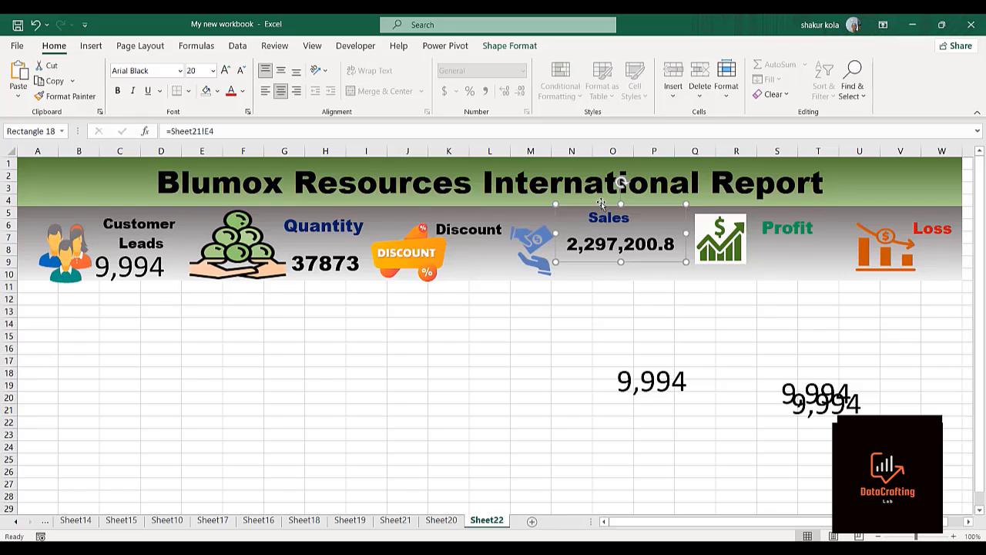
left_click_drag(601, 201, 601, 216)
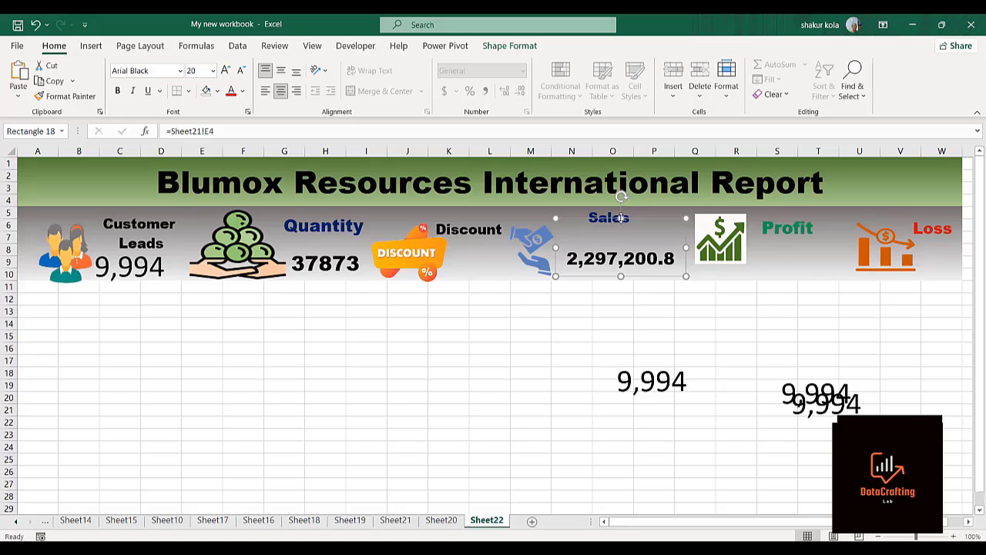
Step: Try to shorten the sales number box from its upper edge so it no longer overlaps the Sales label
left_click_drag(621, 218, 578, 221)
left_click(608, 241)
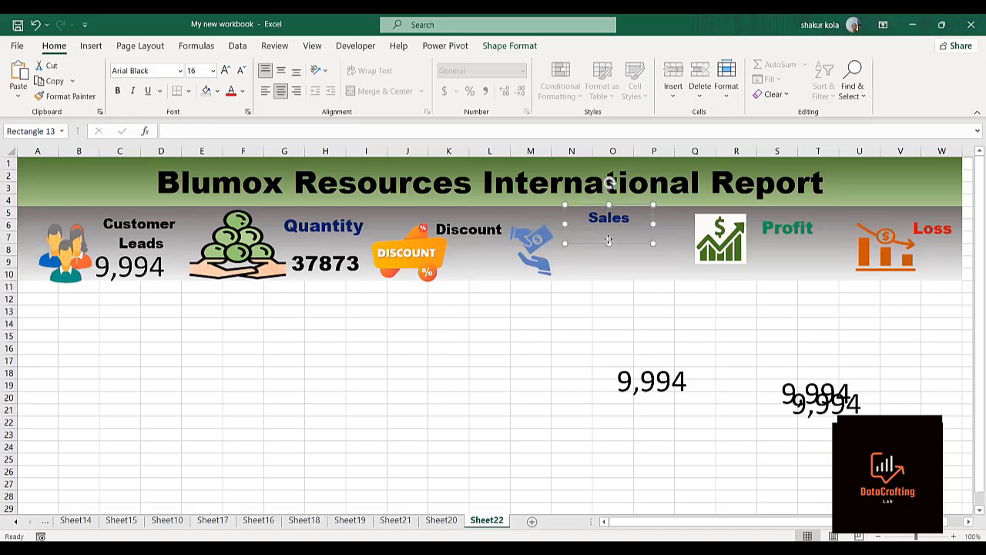
left_click(611, 264)
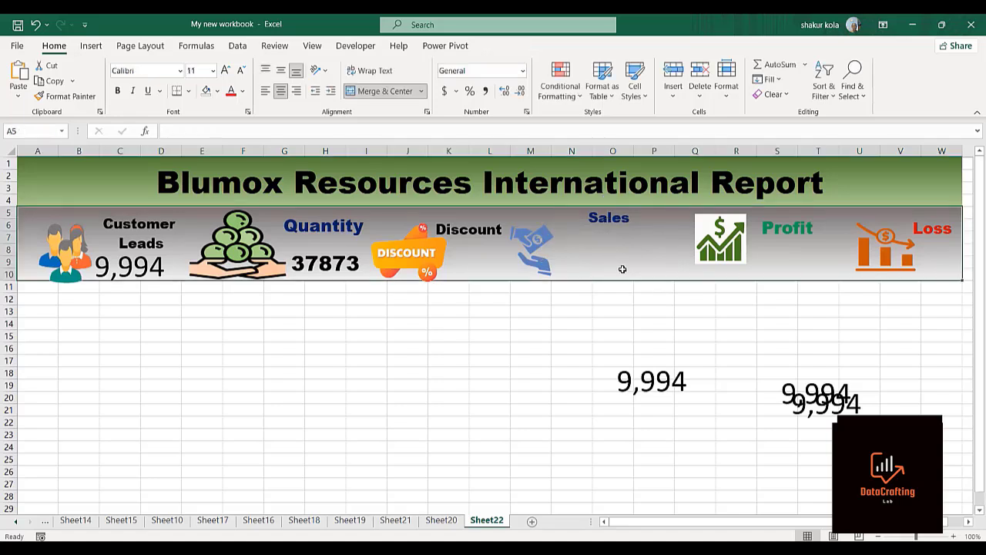
left_click(584, 230)
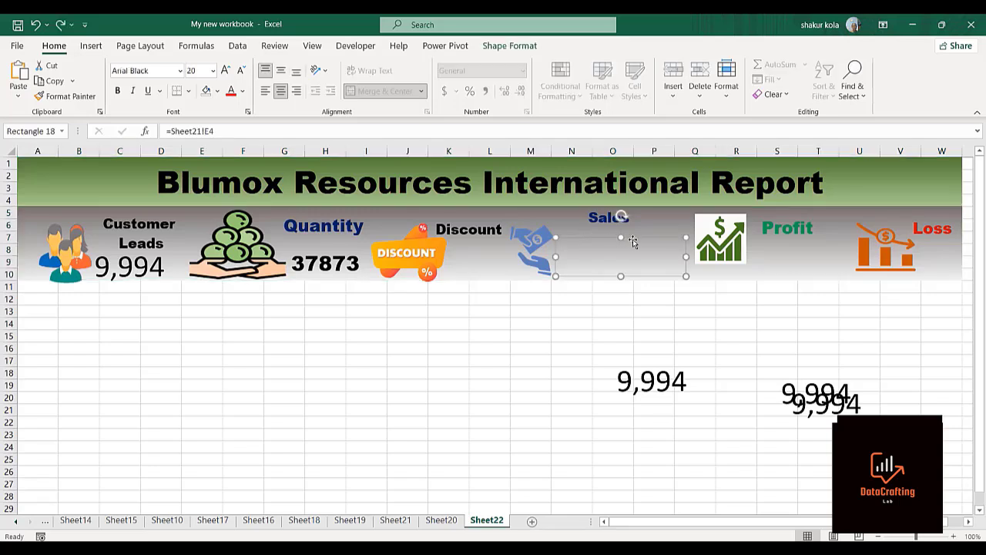
Step: Position the total sales figure beneath the Sales heading, between the handshake and profit icons
left_click_drag(642, 240, 679, 249)
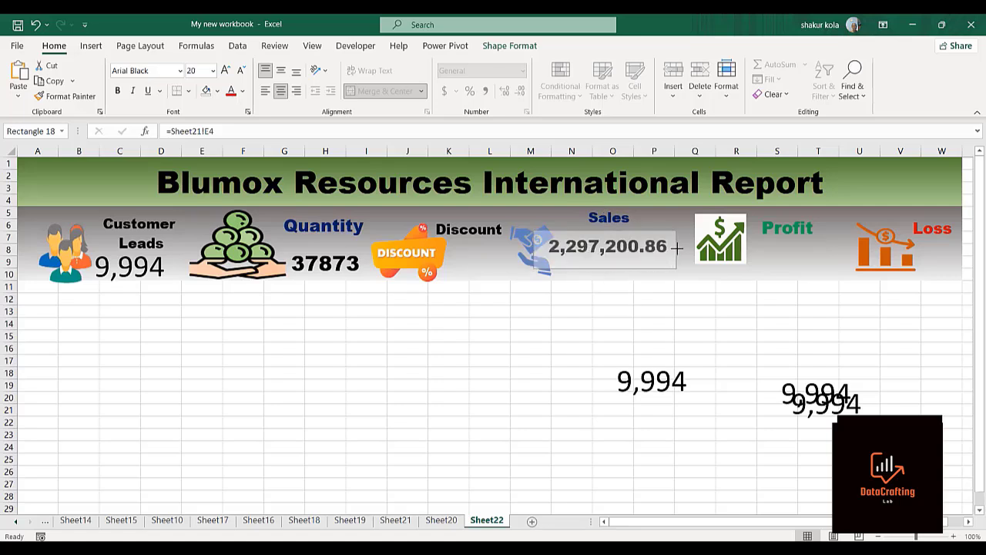
left_click(701, 90)
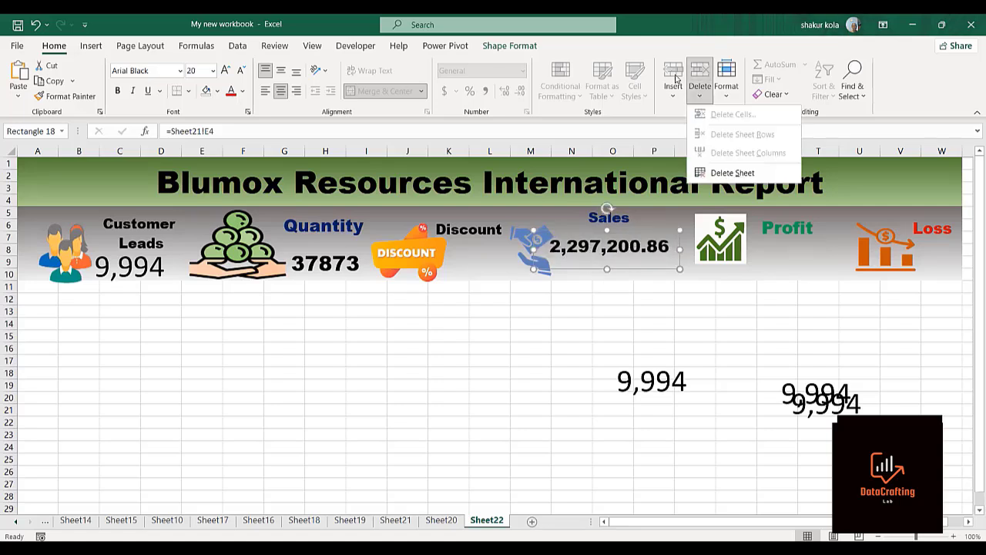
left_click(510, 344)
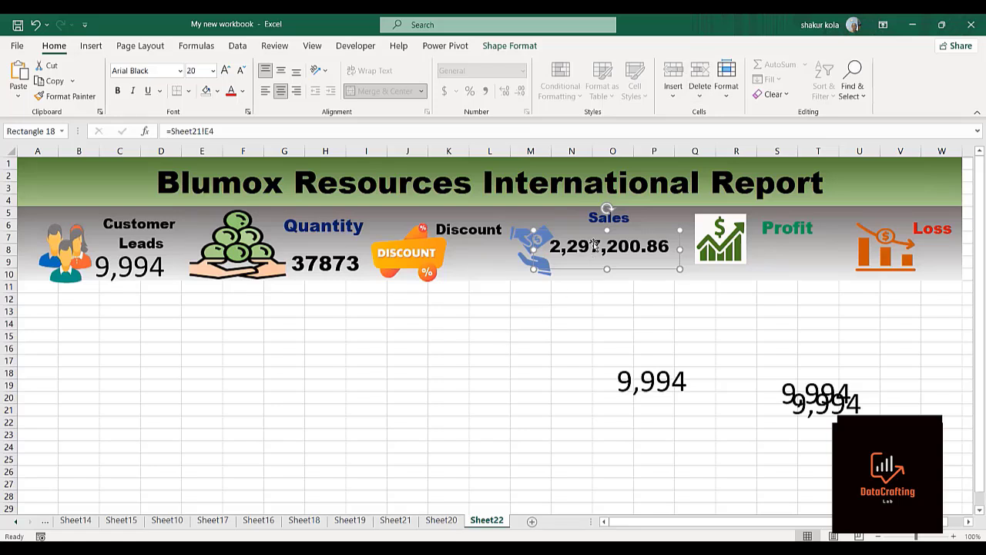
left_click_drag(594, 243, 609, 246)
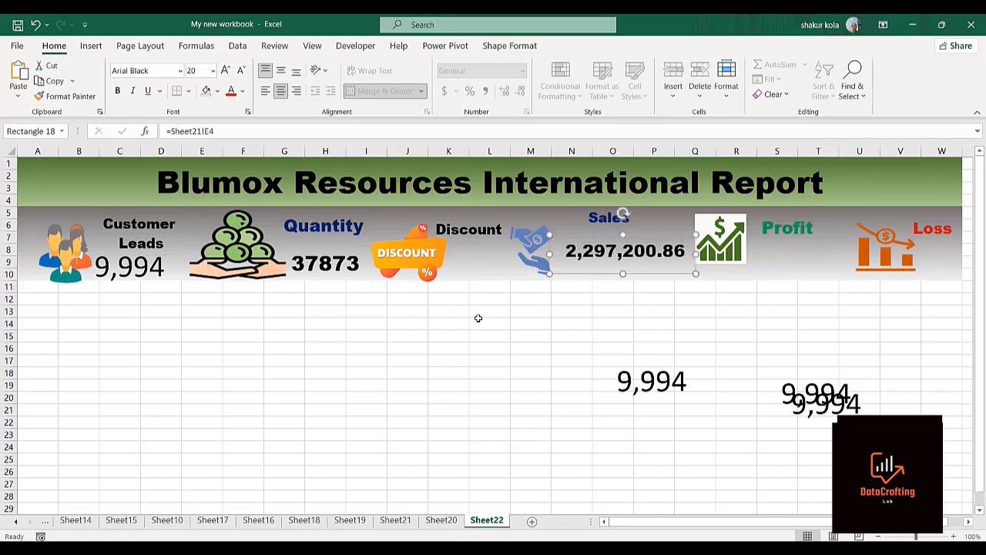
Step: Try to link the spare 9,994 text box near column P to the profit cell K4 on Sheet21, and undo the link
left_click(646, 378)
left_click(395, 521)
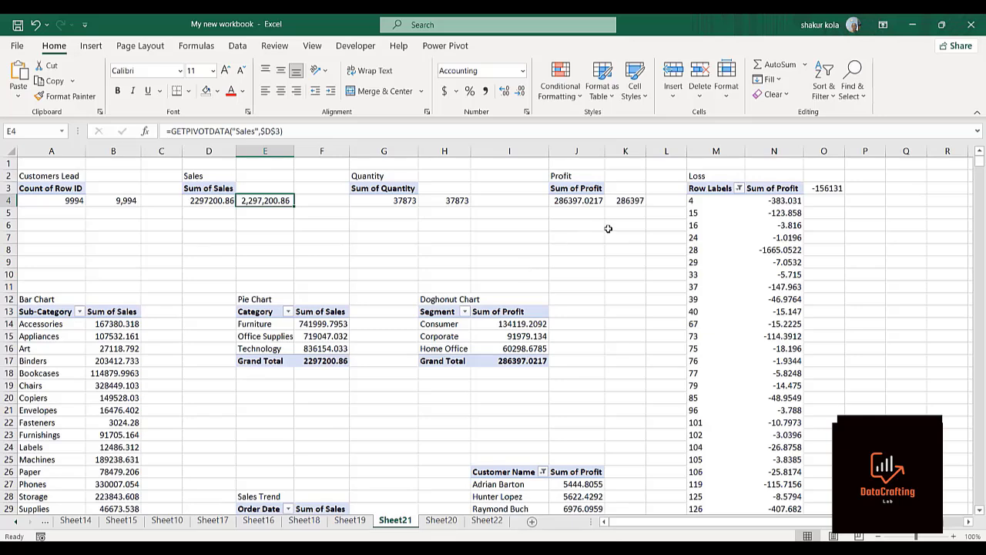
left_click(630, 201)
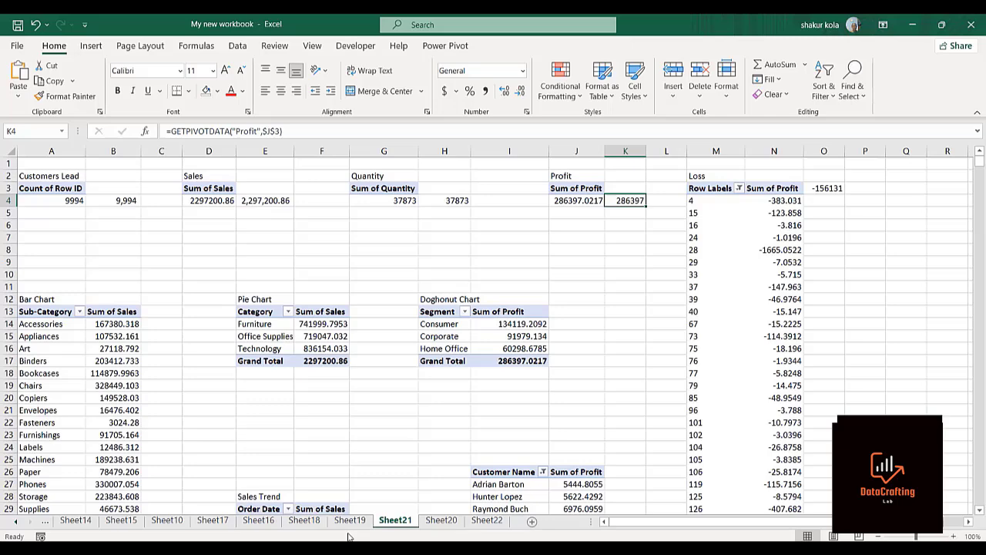
left_click(477, 522)
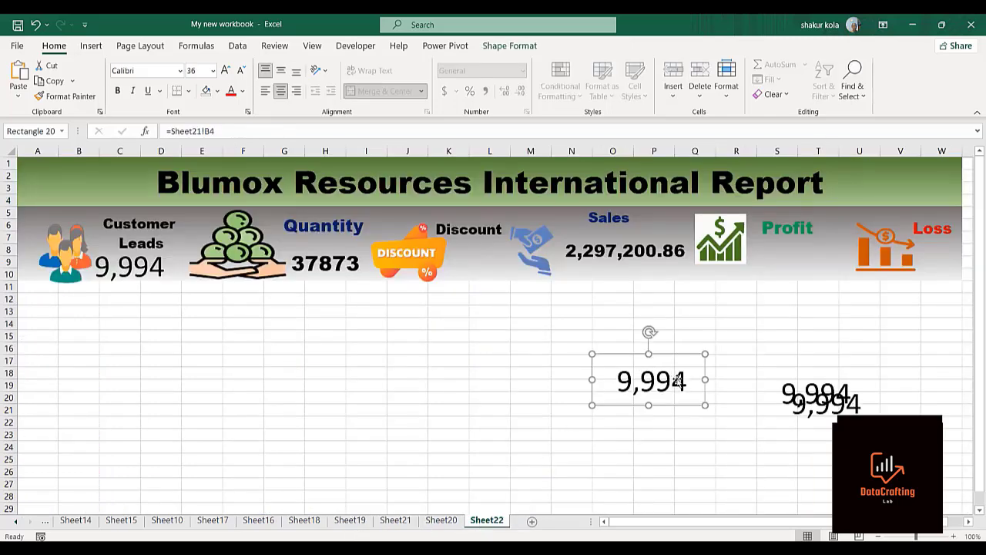
left_click(208, 131)
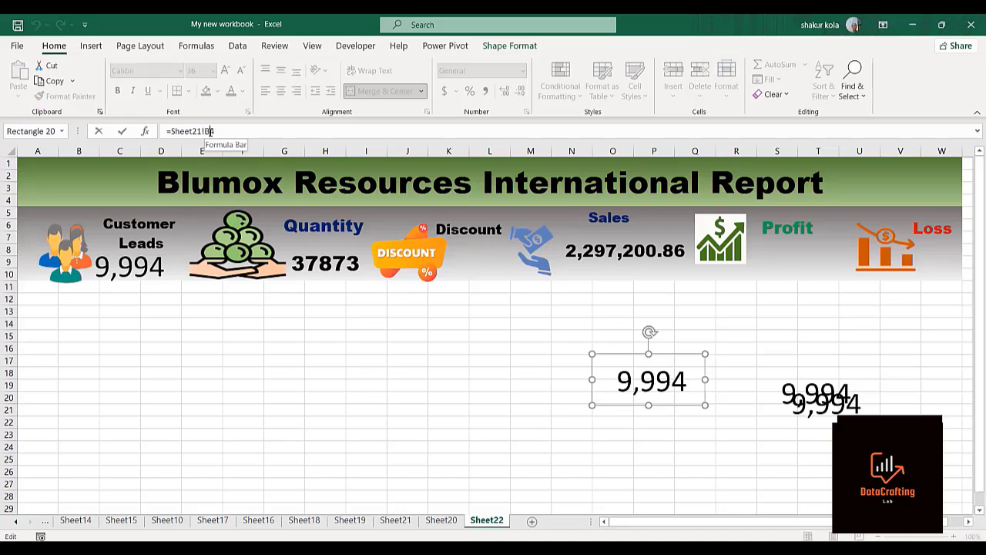
type("K4")
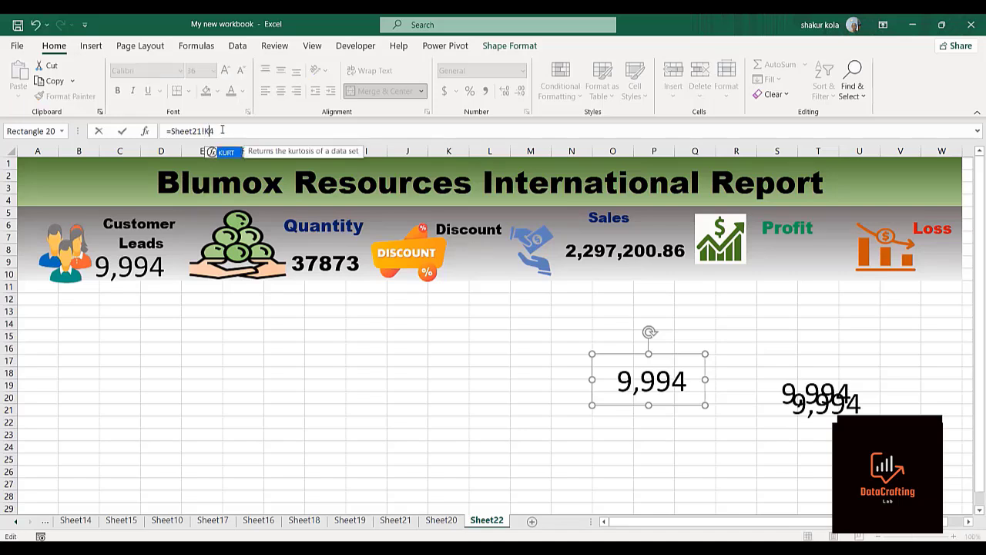
left_click(222, 130)
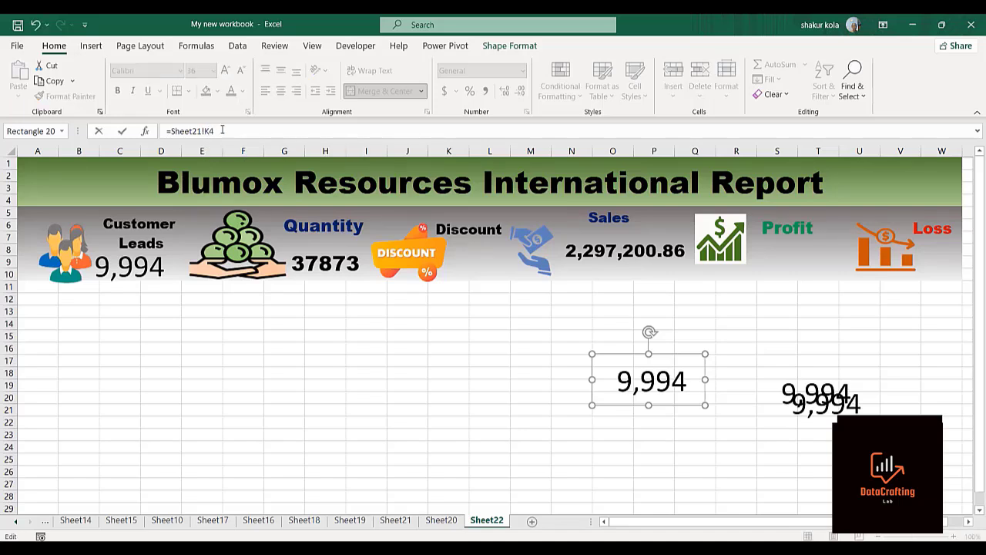
key("Return")
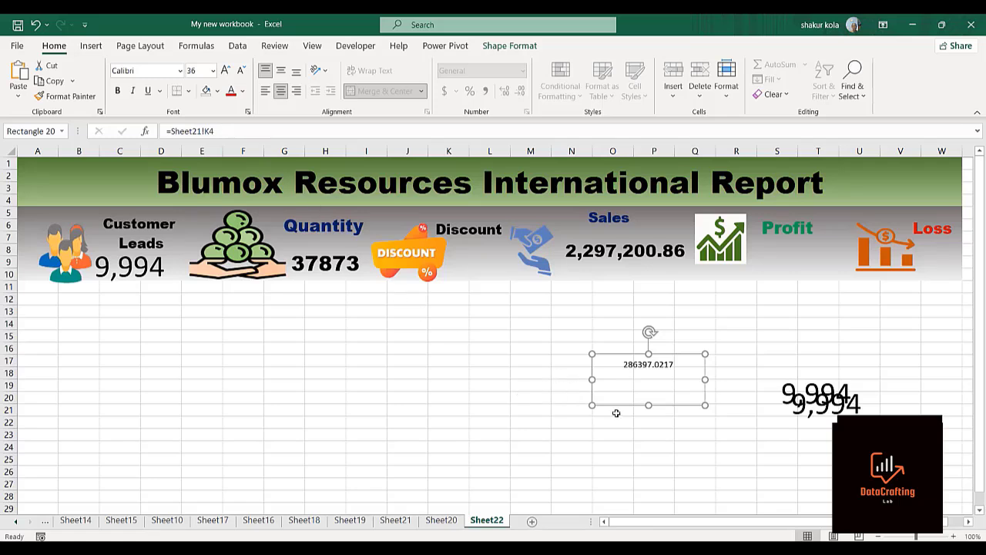
left_click(812, 415)
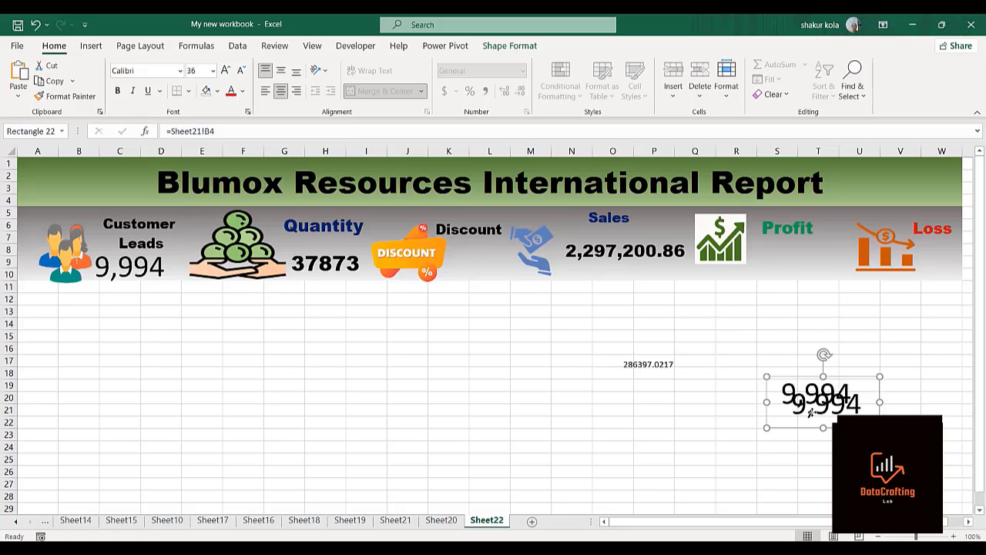
key("ctrl+z")
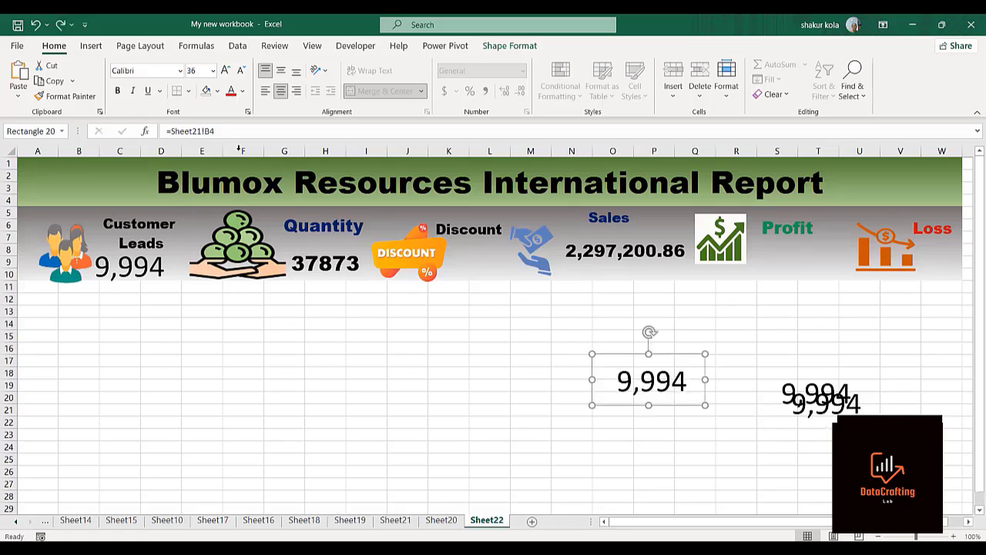
Step: Change the selected 9,994 text box's formula to =Sheet21!K4 so it shows the total profit
left_click(209, 131)
key("BackSpace")
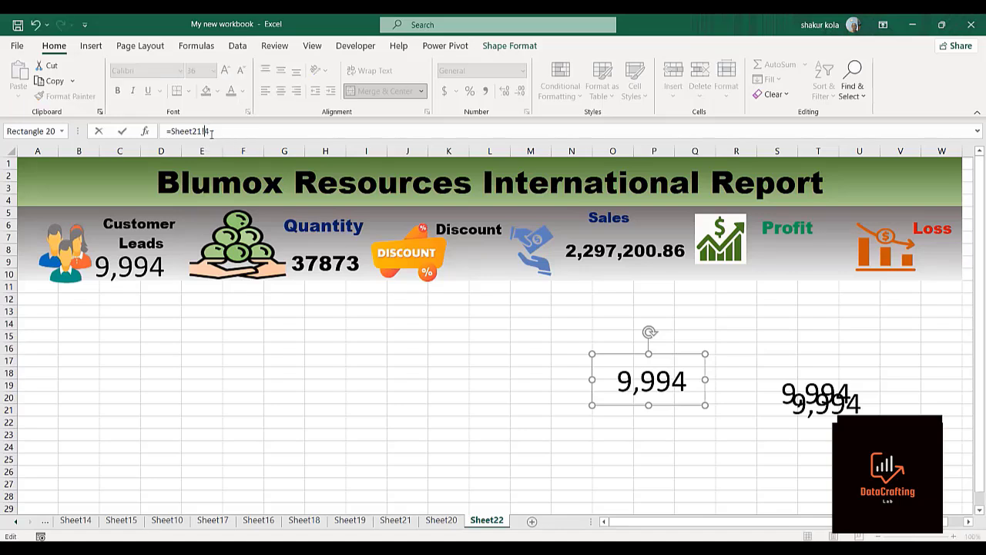
type("K")
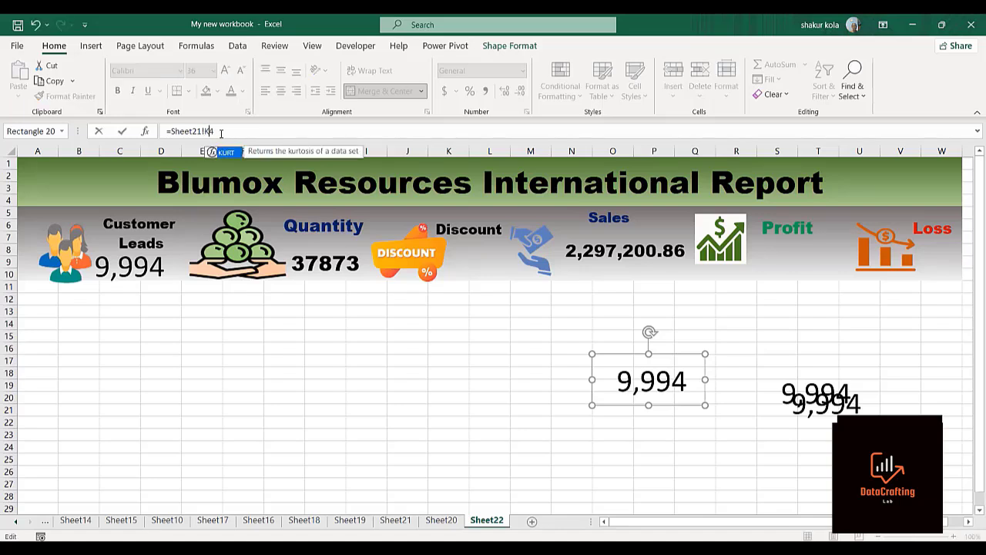
key("Return")
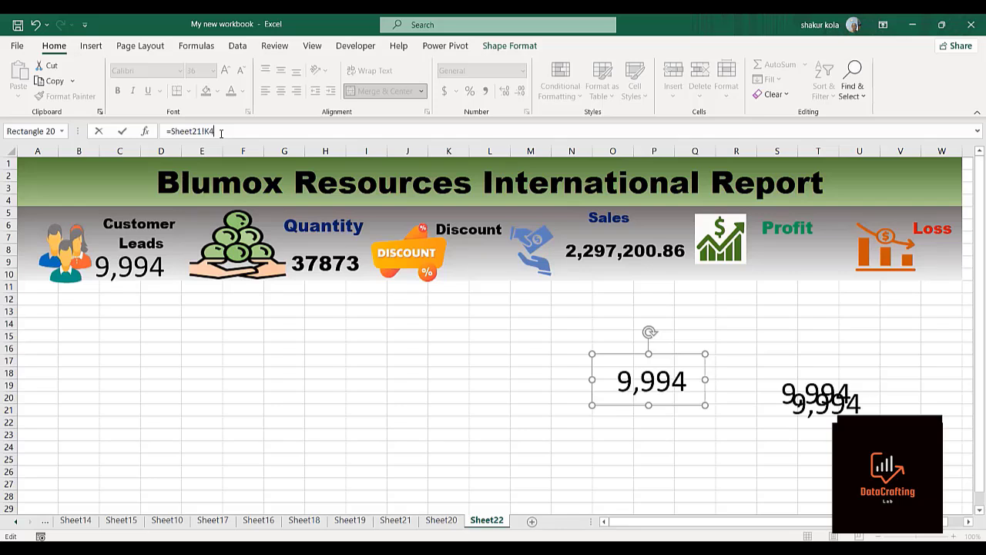
key("Return")
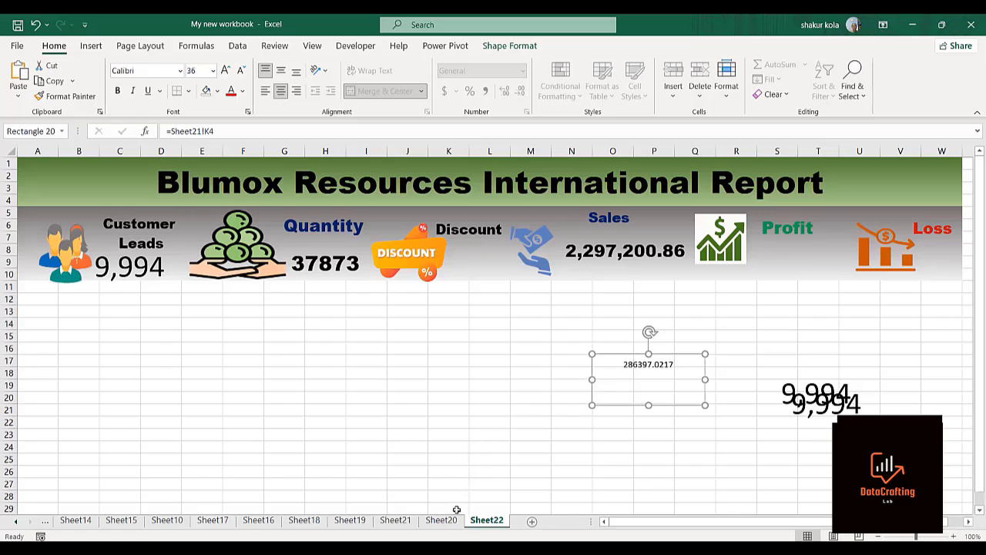
Step: Apply the comma number style to profit cell K4 on Sheet21 and return to the report on Sheet22
left_click(395, 520)
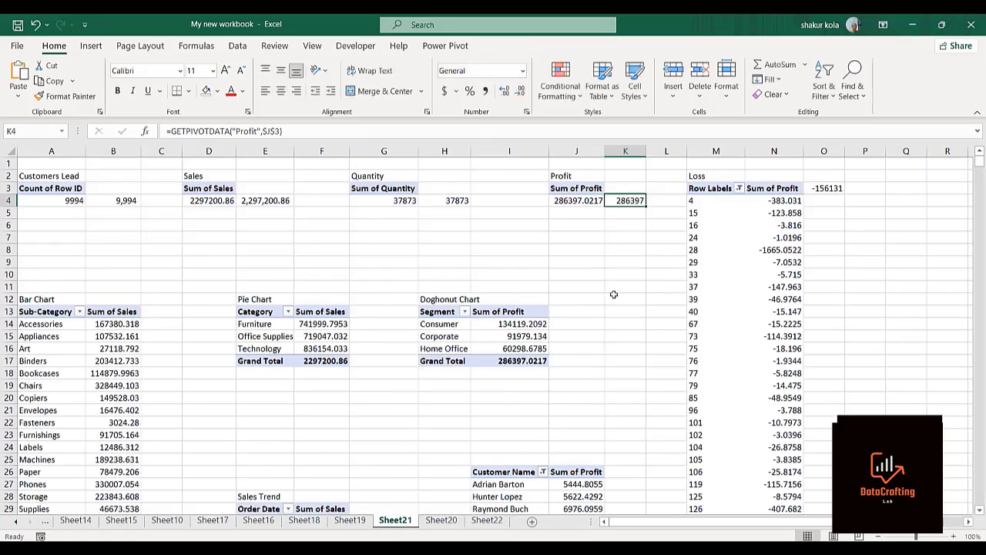
left_click(485, 91)
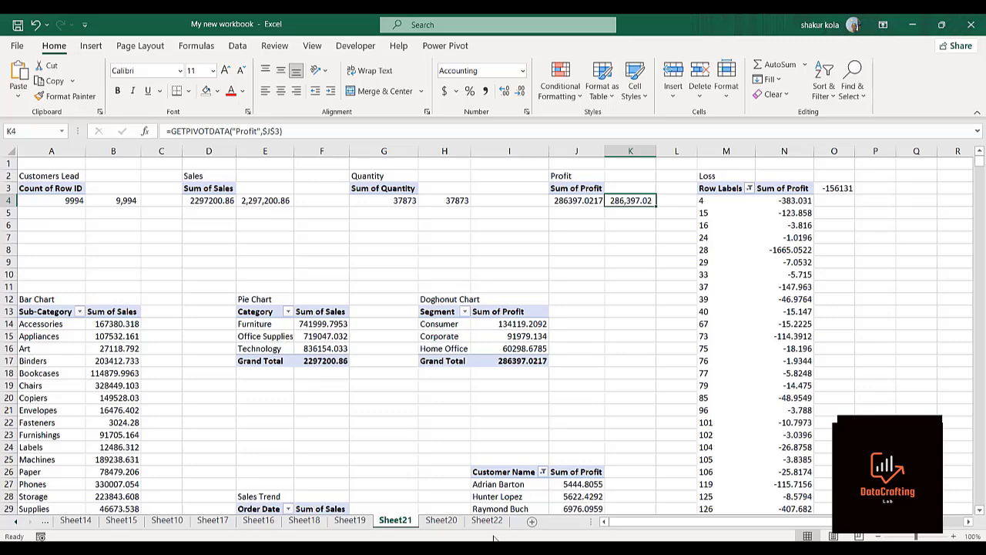
left_click(487, 521)
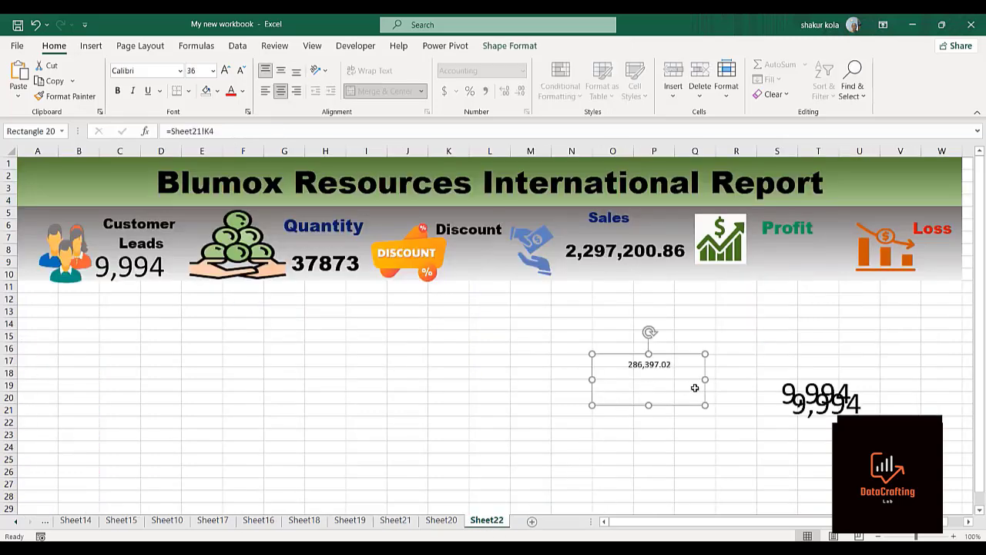
Step: Format the profit text box in Arial Black at size 18
left_click(180, 70)
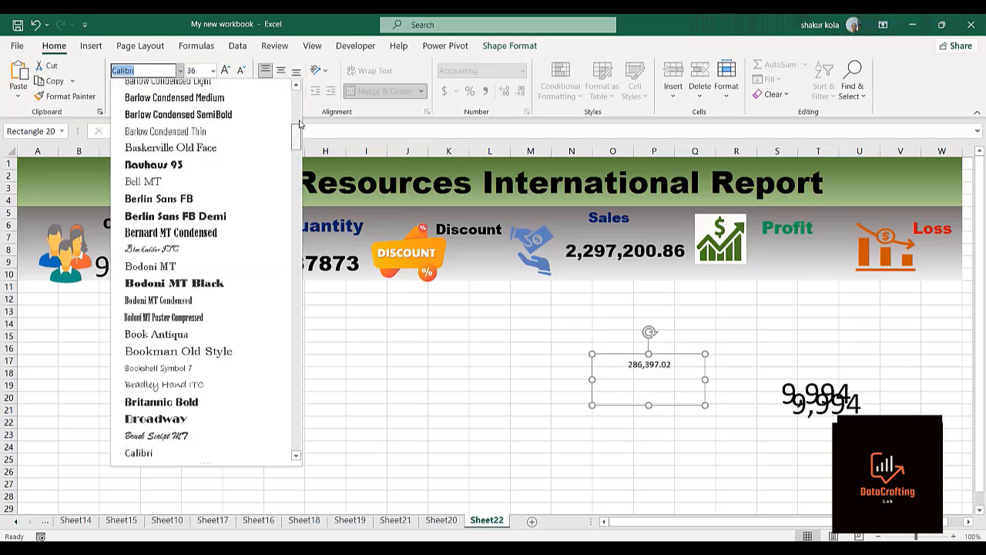
left_click_drag(299, 139, 299, 91)
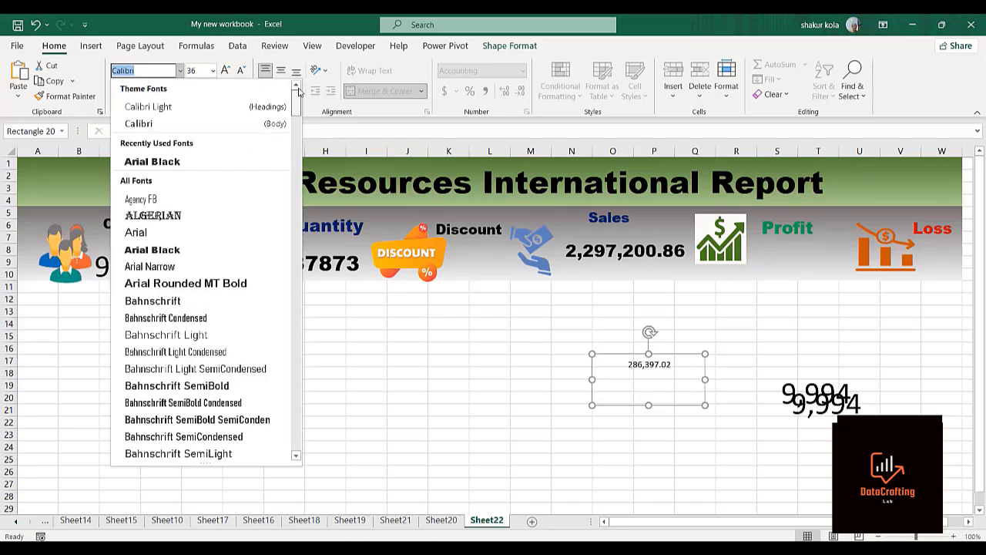
left_click(150, 250)
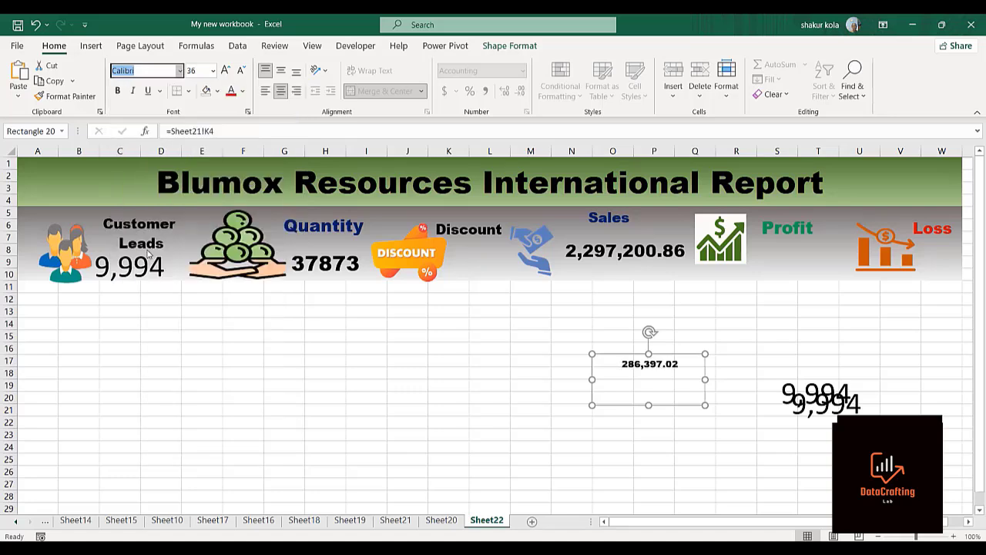
left_click(180, 71)
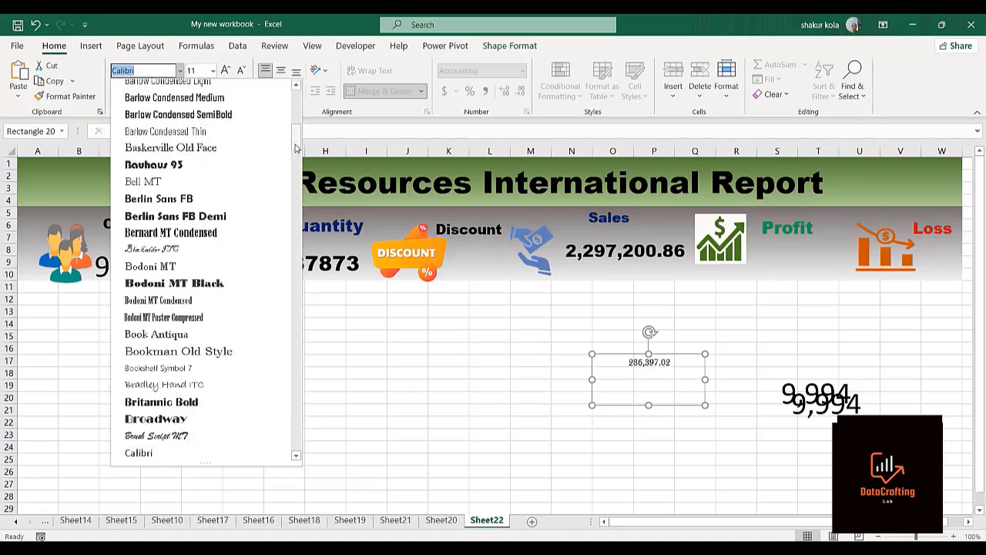
left_click_drag(296, 146, 299, 96)
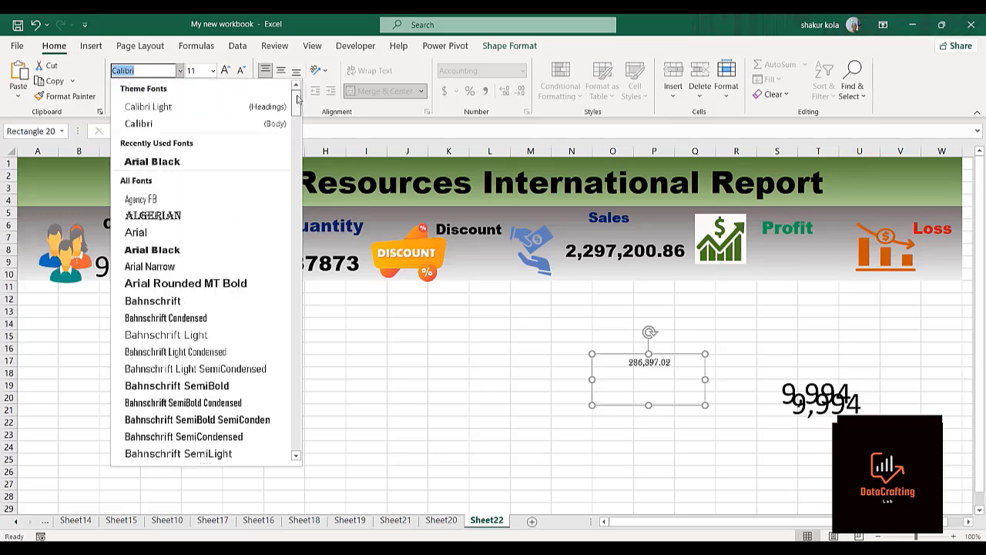
left_click(150, 161)
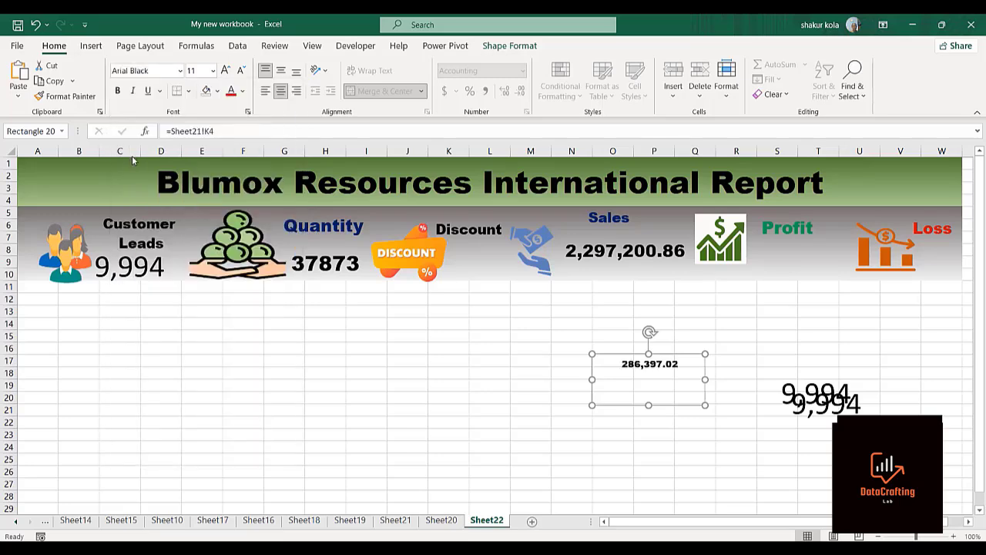
left_click(226, 71)
left_click(225, 71)
left_click(225, 71)
left_click(225, 71)
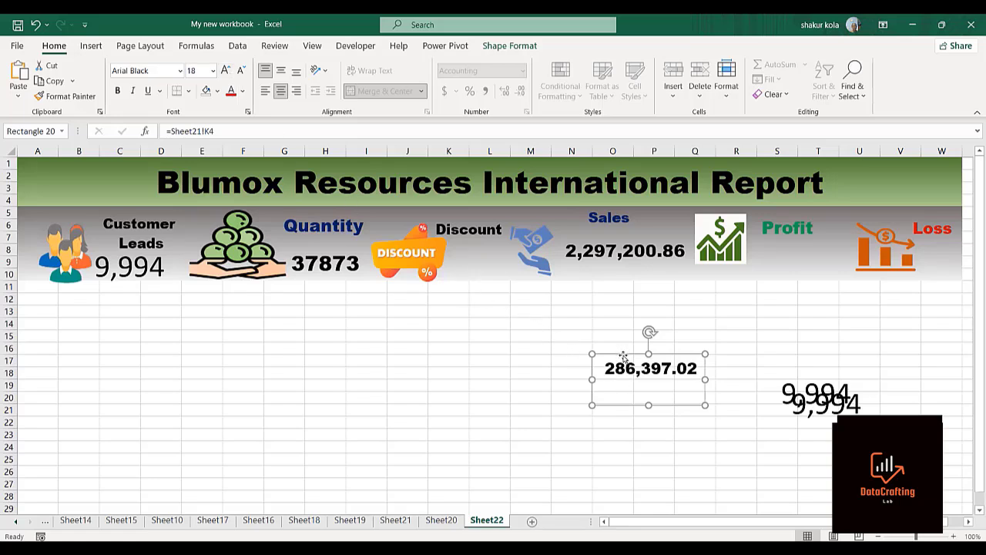
Step: Place the profit figure beneath the Profit heading and apply the standard green font color
left_click_drag(624, 355, 768, 239)
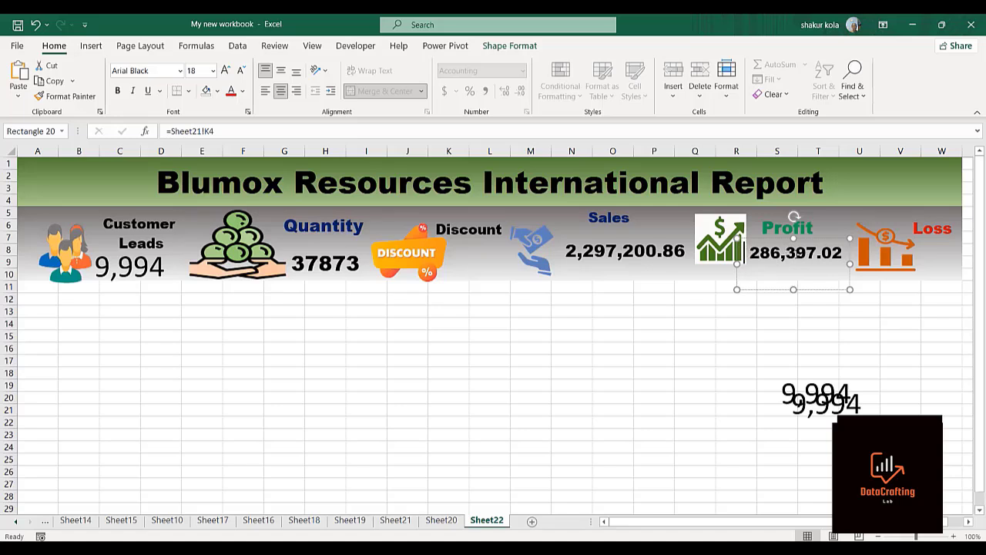
left_click(242, 91)
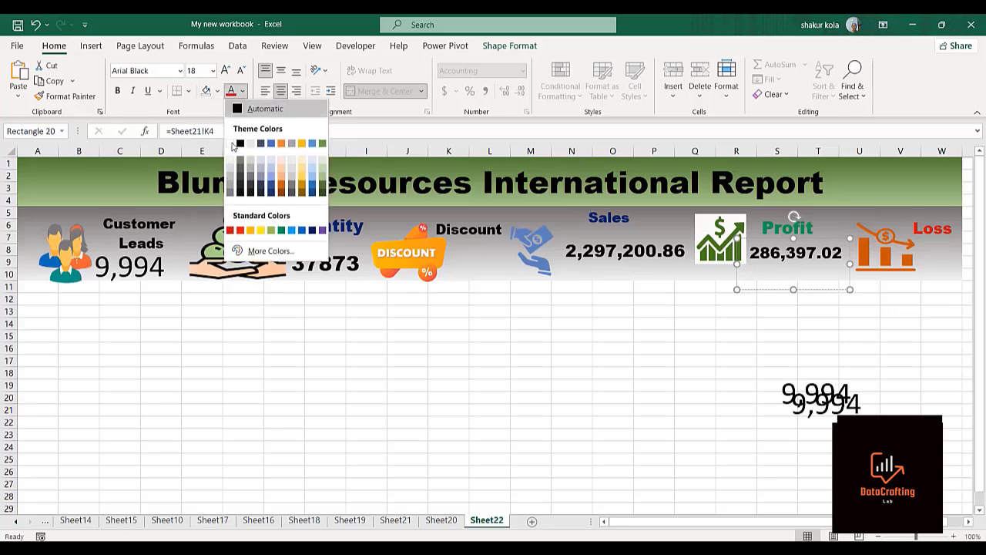
left_click(282, 230)
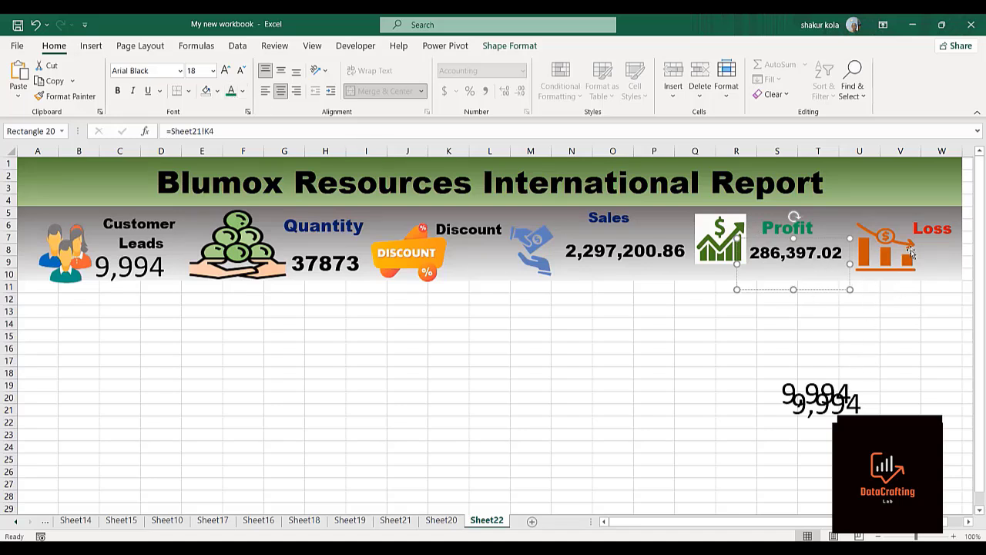
Step: Move the front one of the two overlapping 9,994 text boxes to the empty area around columns N and O, row 20
left_click(681, 407)
left_click(801, 405)
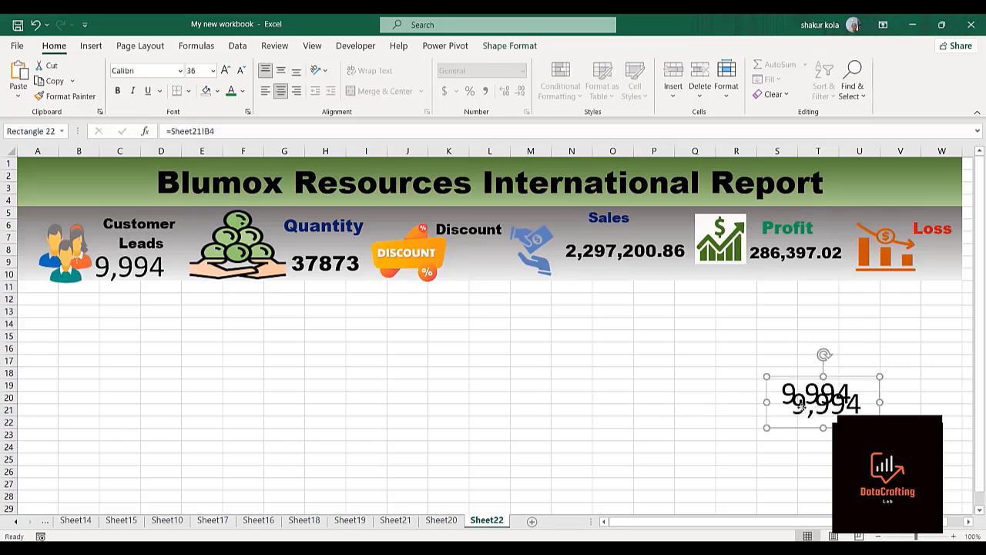
left_click_drag(801, 405, 586, 406)
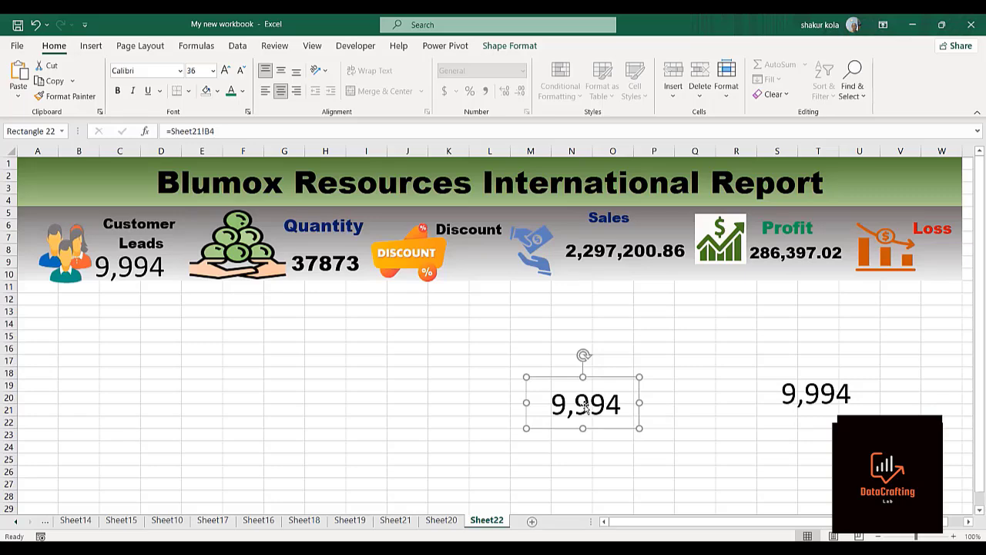
Step: Look up the loss total's source on Sheet21 and link the 9,994 text box near columns M to O on Sheet22 to =Sheet21!N1875
left_click(397, 521)
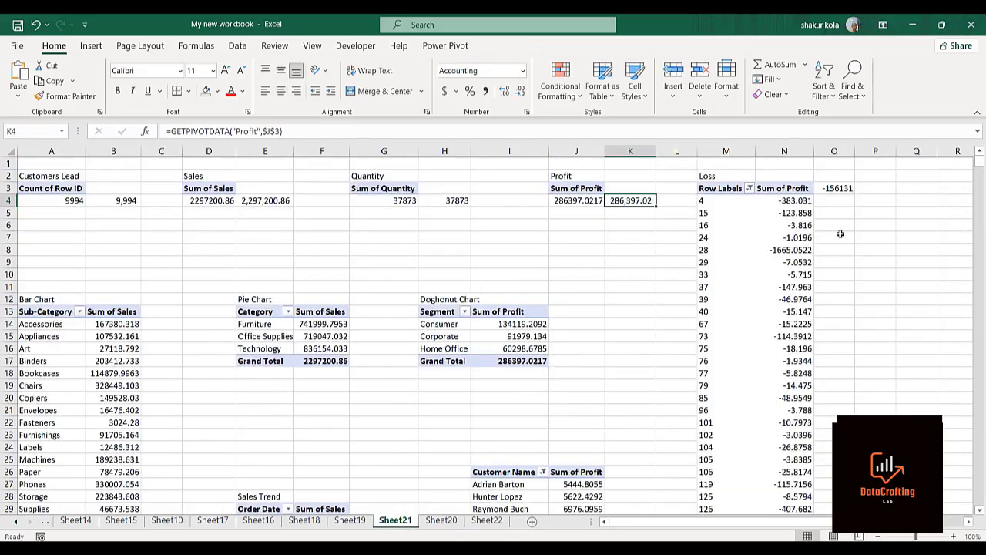
left_click(844, 192)
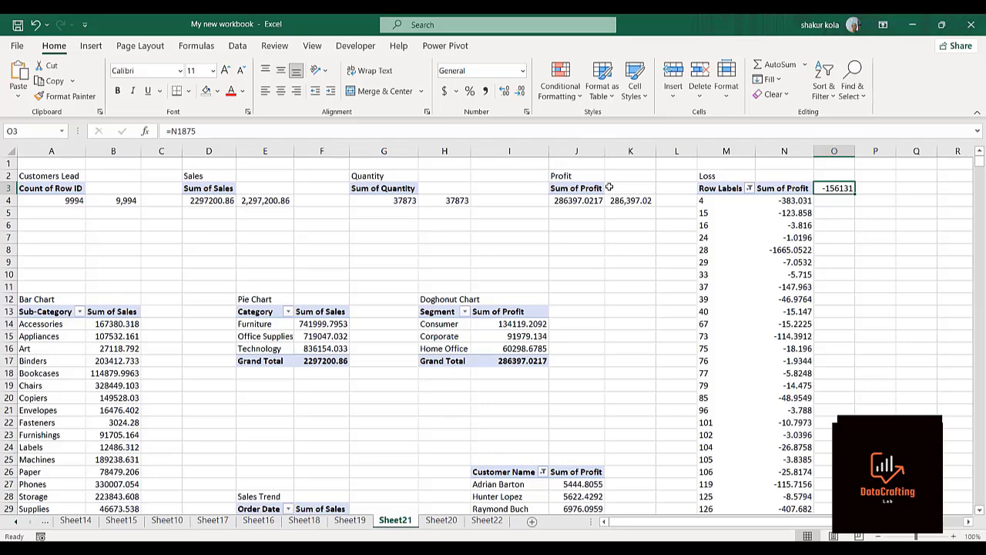
left_click(486, 521)
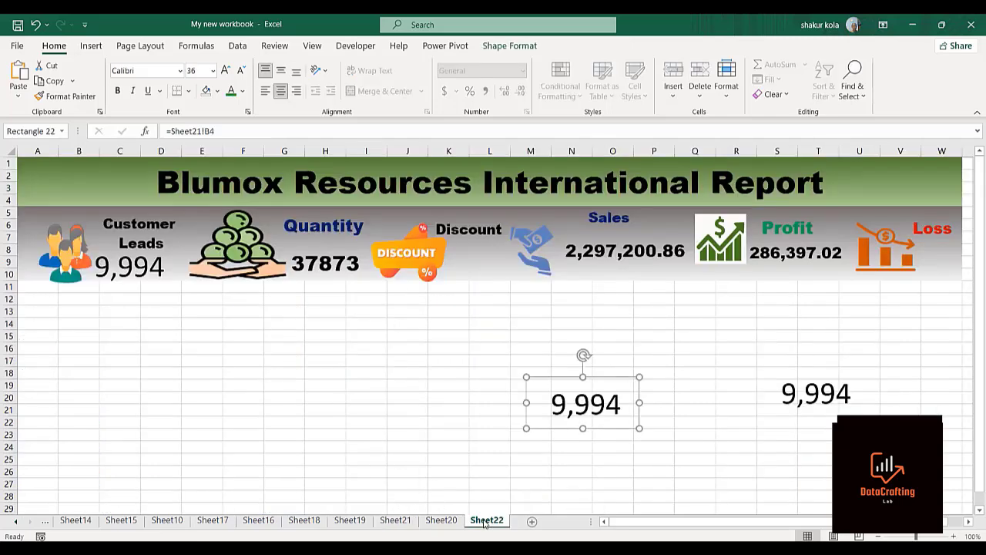
left_click(620, 403)
left_click(219, 131)
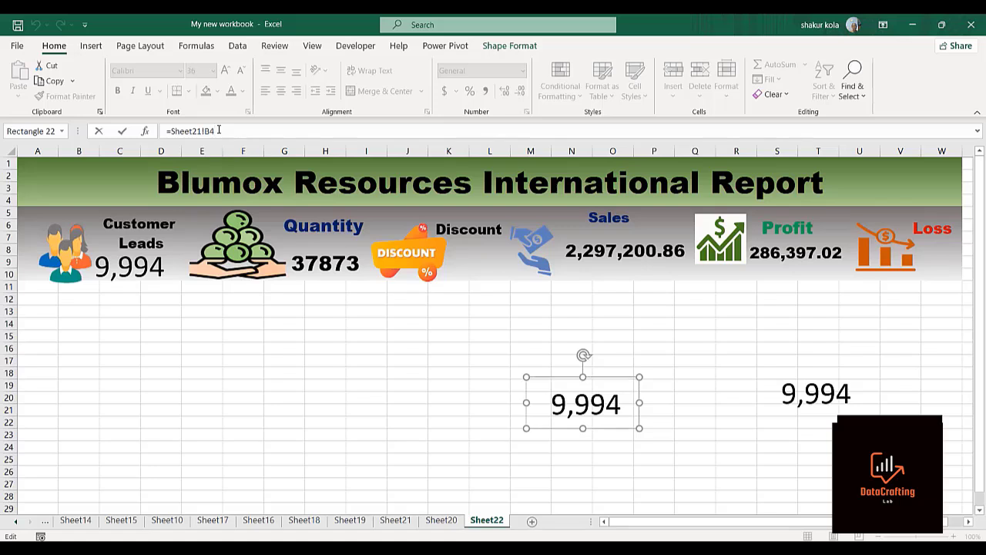
key("BackSpace")
key("BackSpace")
key("Return")
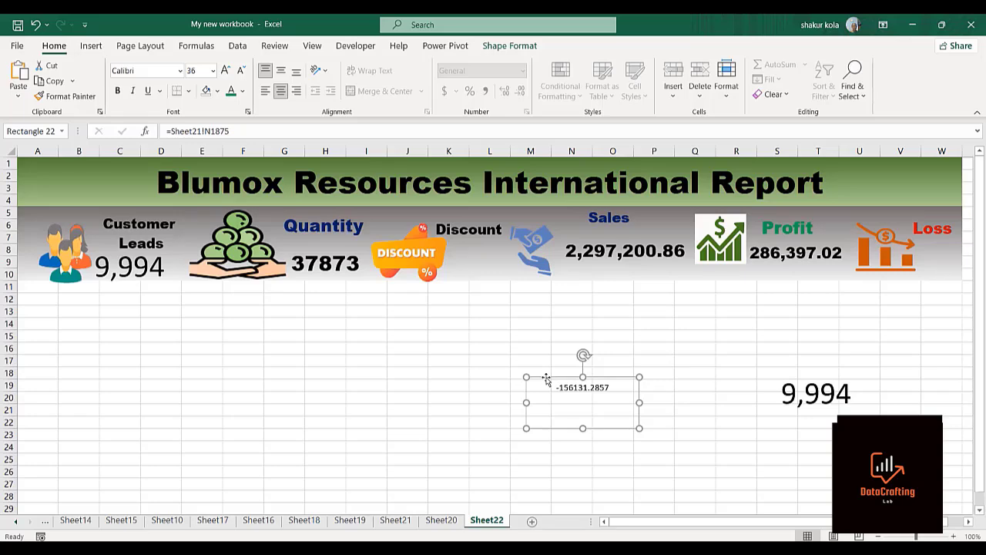
Step: Place the loss figure's text box beneath the Loss heading and shift the loss chart icon toward the profit figure
left_click_drag(546, 377, 946, 270)
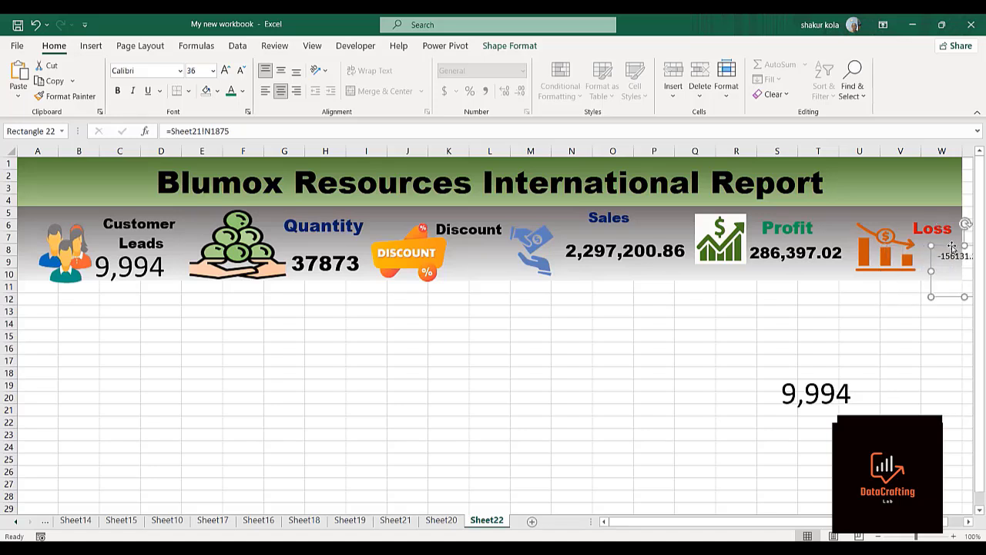
left_click_drag(891, 252, 862, 247)
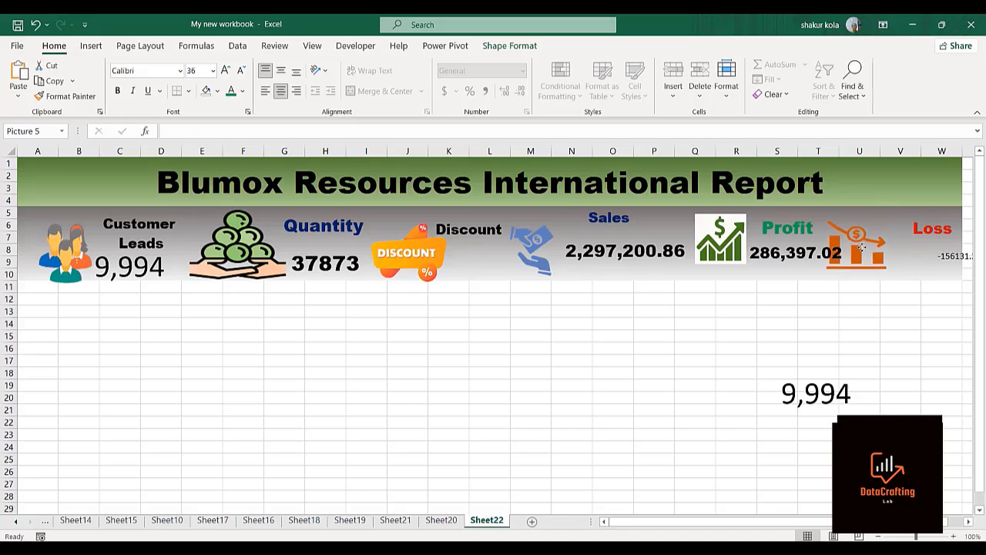
left_click(954, 257)
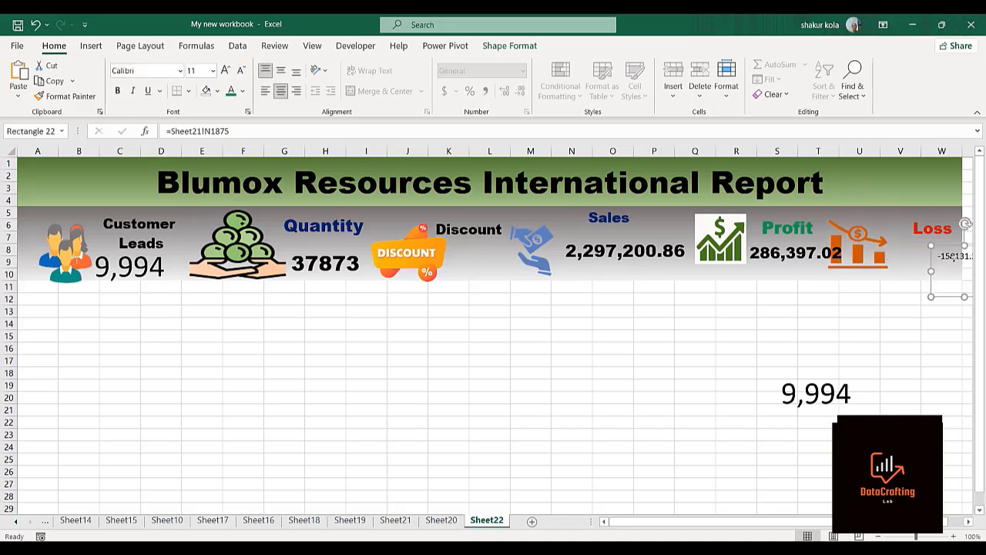
left_click_drag(954, 257, 913, 256)
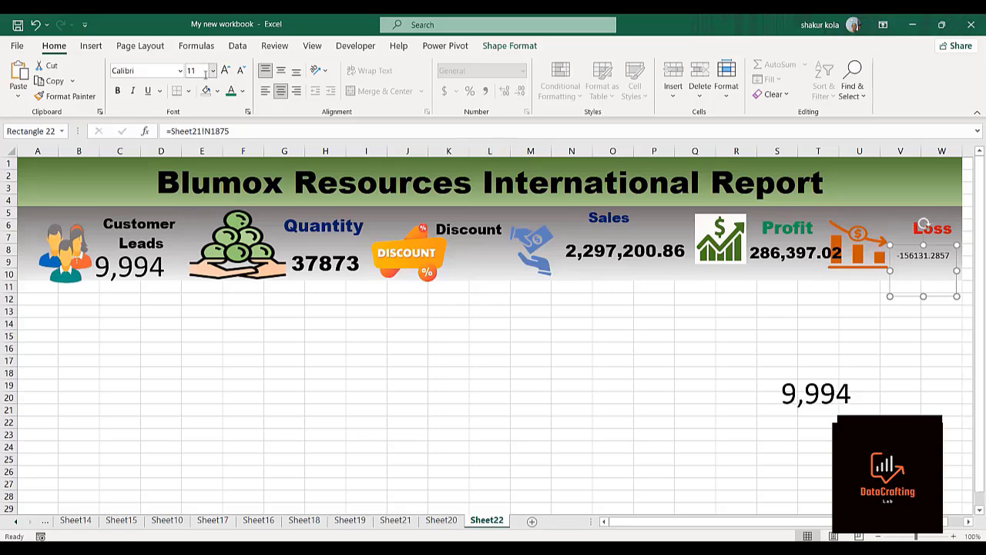
Step: Set the loss figure's font to Arial Black and shorten its text box to fit within the header band
left_click(180, 72)
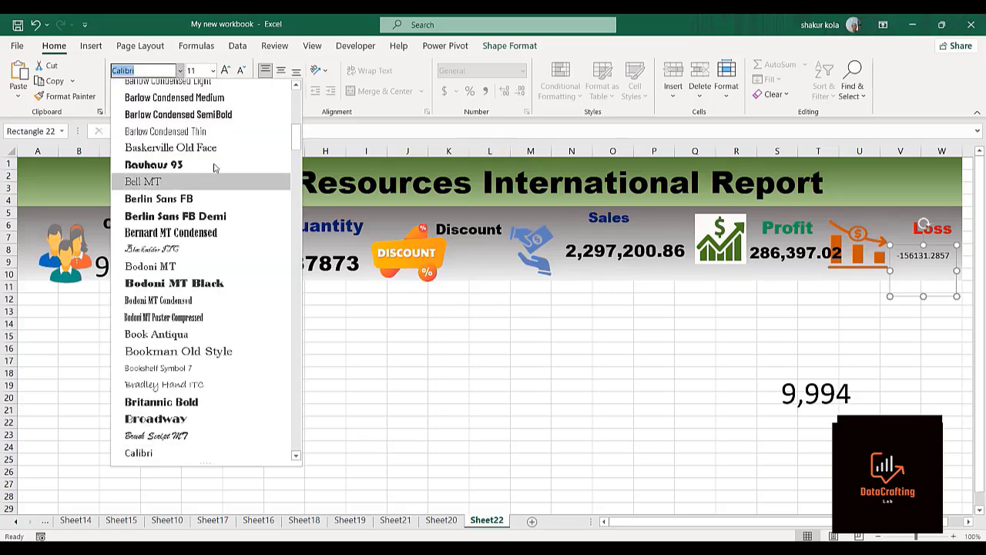
left_click_drag(296, 140, 300, 103)
left_click(175, 154)
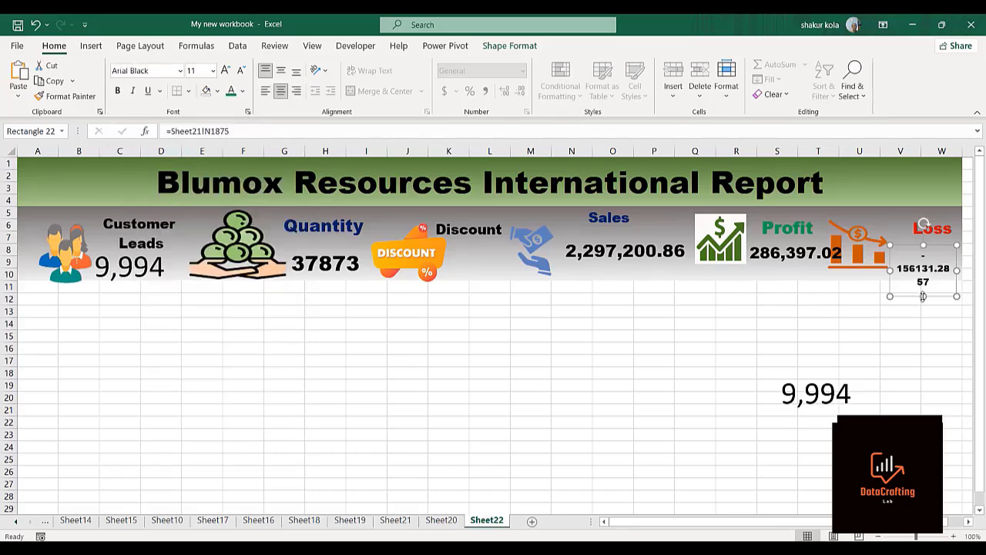
left_click_drag(923, 296, 923, 275)
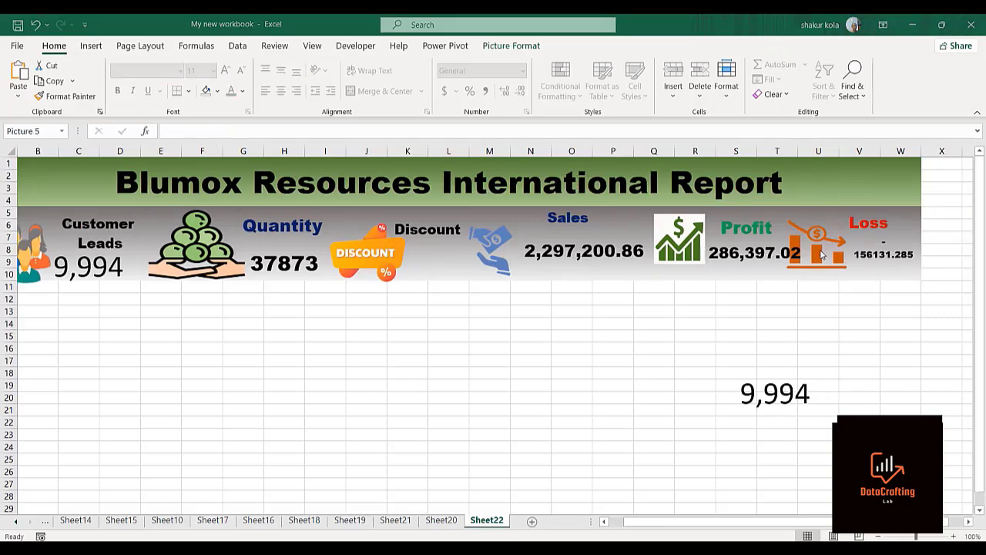
Step: Narrow the loss chart icon and resize the loss figure's text box so the number sits on one line beneath its heading
left_click(826, 255)
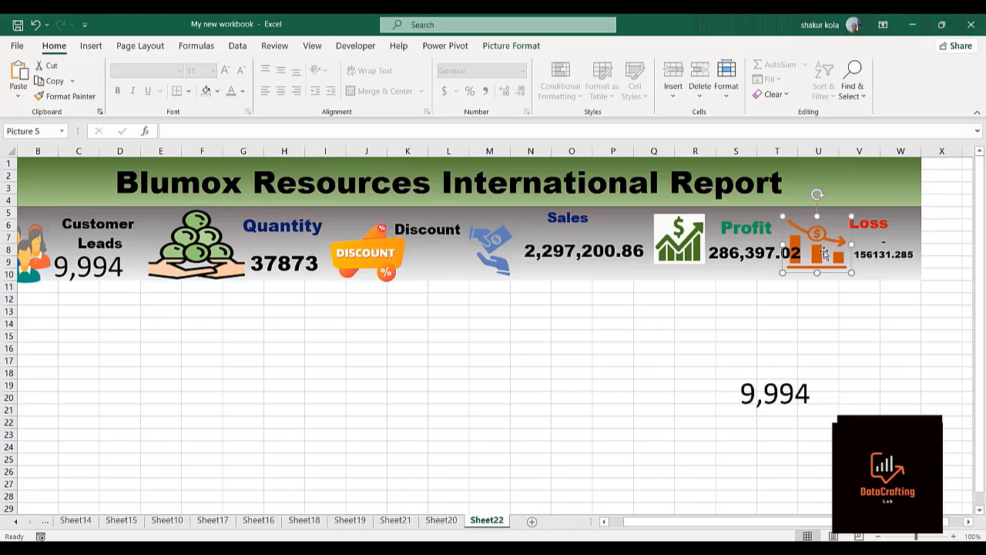
left_click_drag(851, 244, 835, 242)
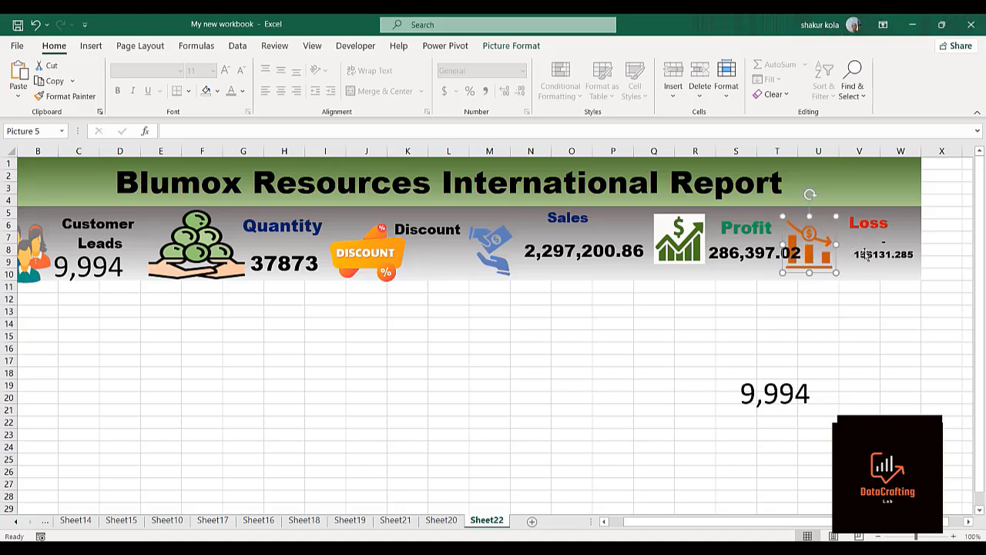
left_click(869, 254)
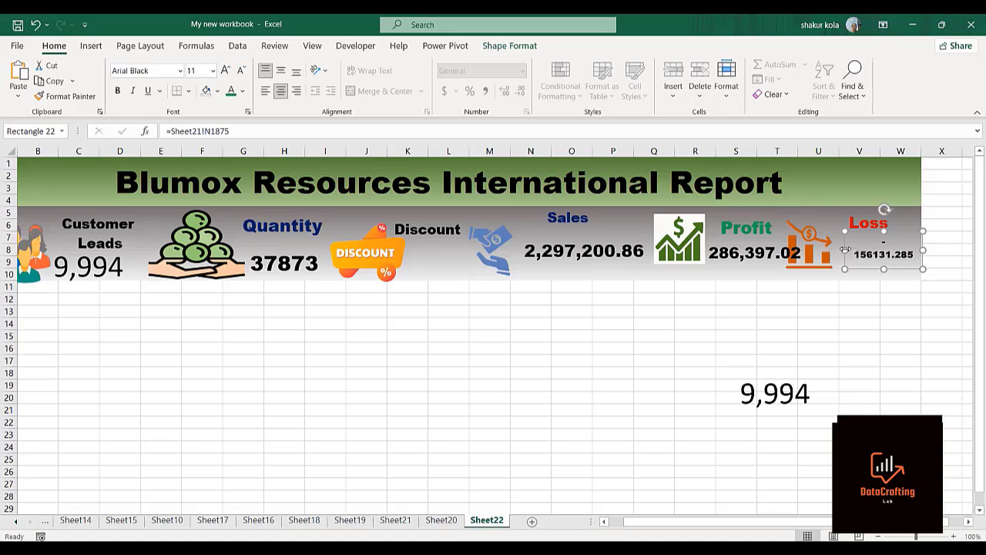
mouse_move(845, 248)
left_mouse_down()
mouse_move(821, 251)
mouse_move(834, 251)
left_mouse_up()
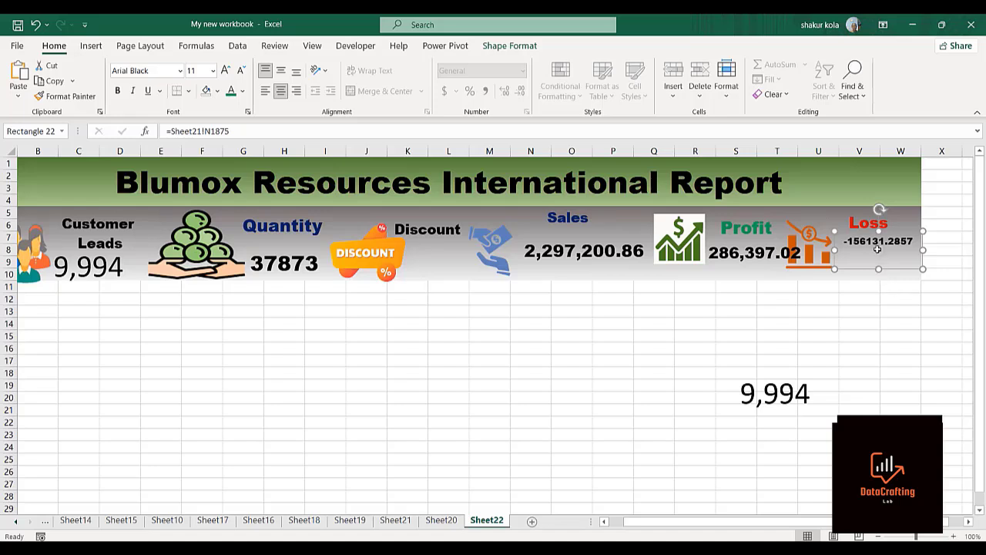
left_click_drag(879, 233, 879, 245)
left_click(810, 306)
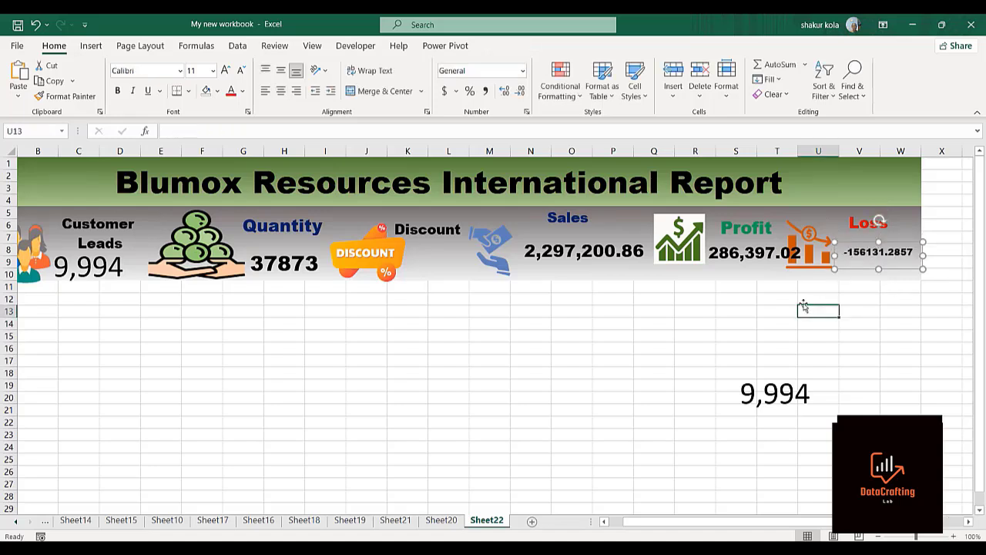
Step: Set the profit figure to font size 16, nudging it slightly lower, and the loss figure to font size 12
left_click(732, 254)
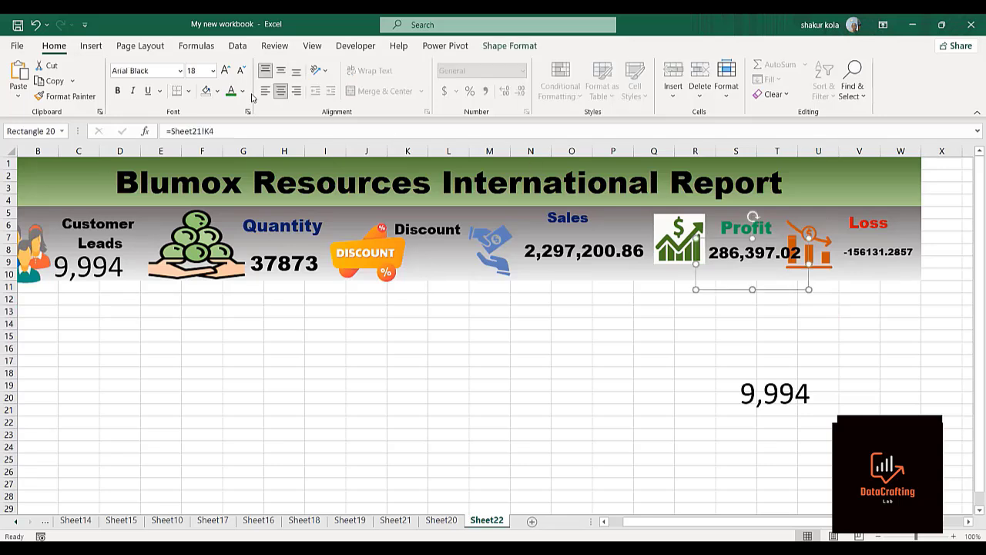
left_click(240, 70)
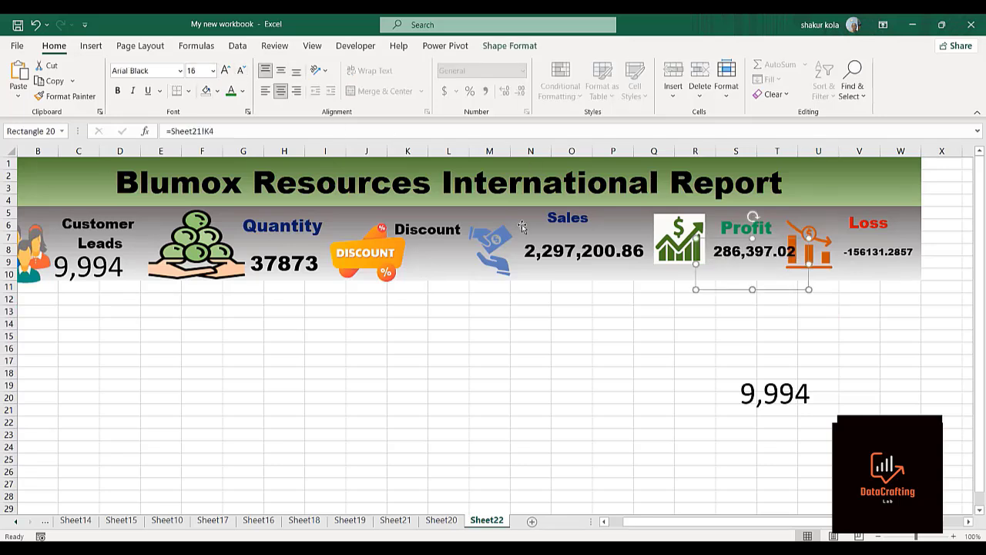
left_click_drag(753, 288, 725, 247)
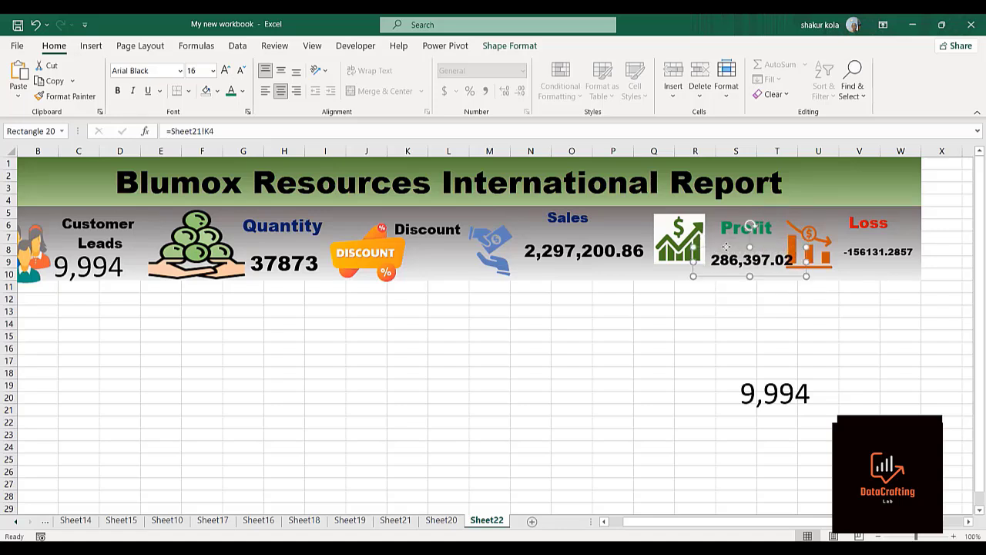
left_click(883, 253)
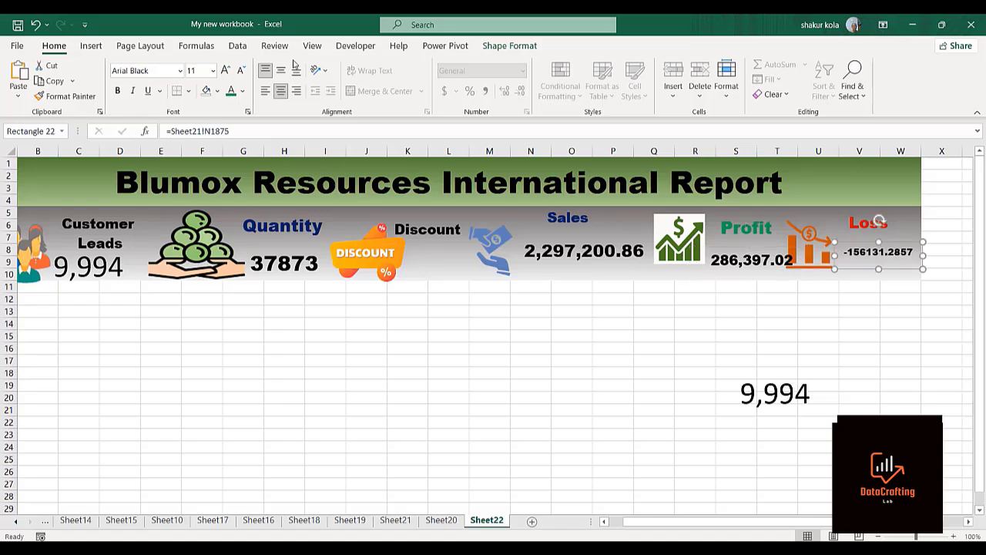
left_click(227, 71)
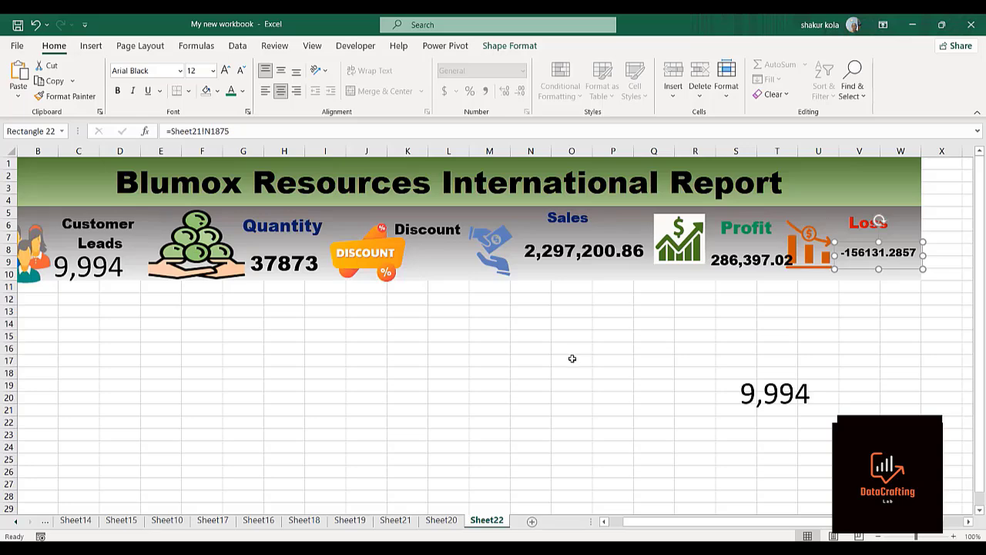
Step: Copy the Count of Row ID pivot table in A3:A4 on Sheet21 and paste it at cell E22
left_click(390, 521)
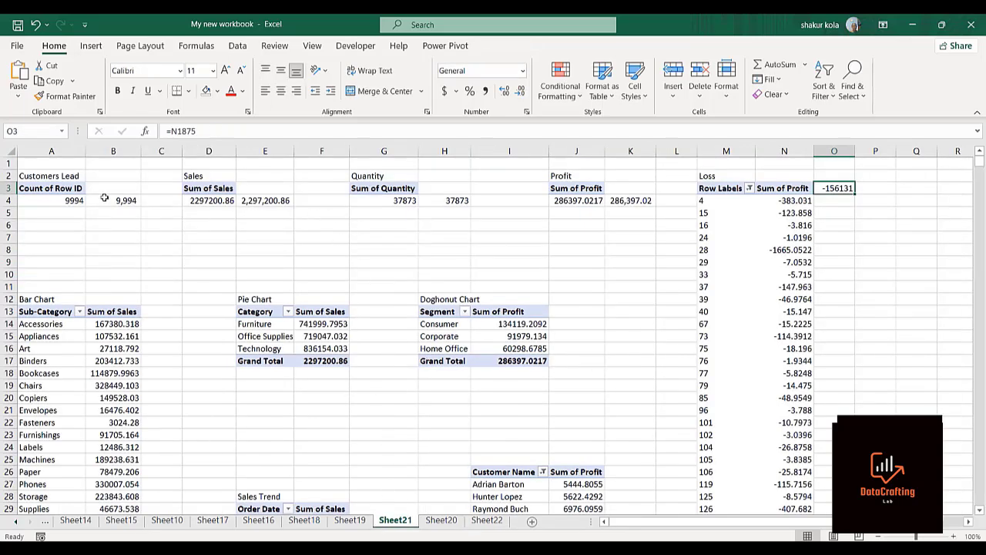
left_click(36, 191)
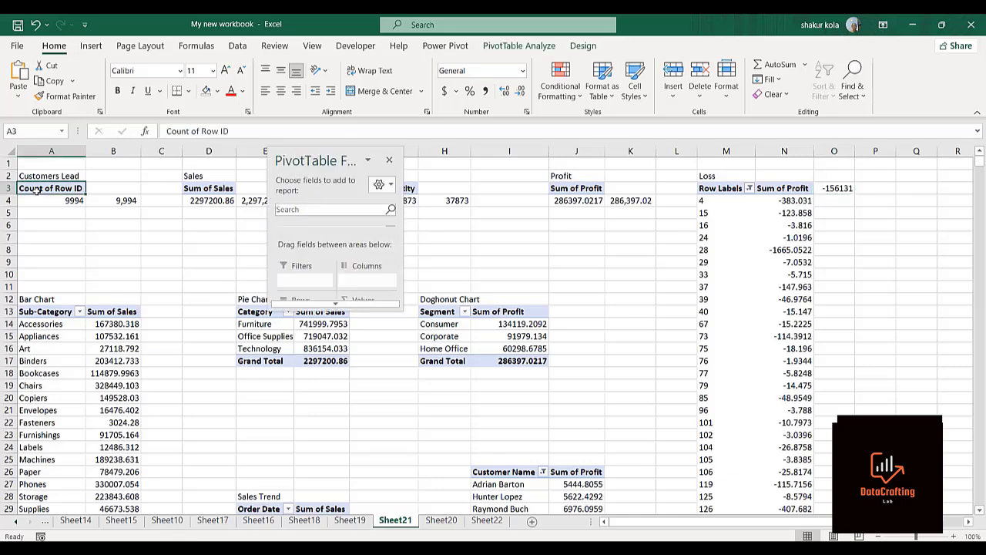
key("ctrl+a")
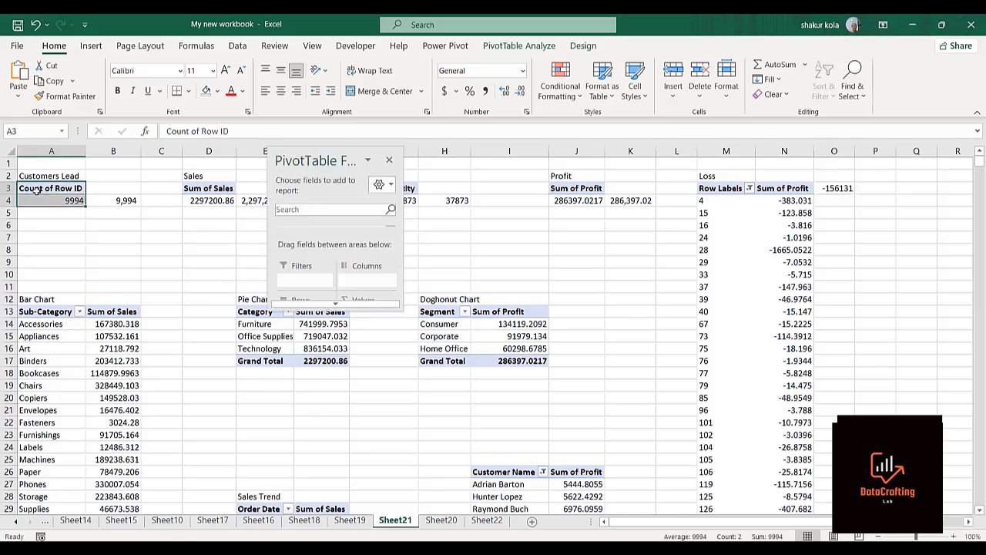
key("ctrl+c")
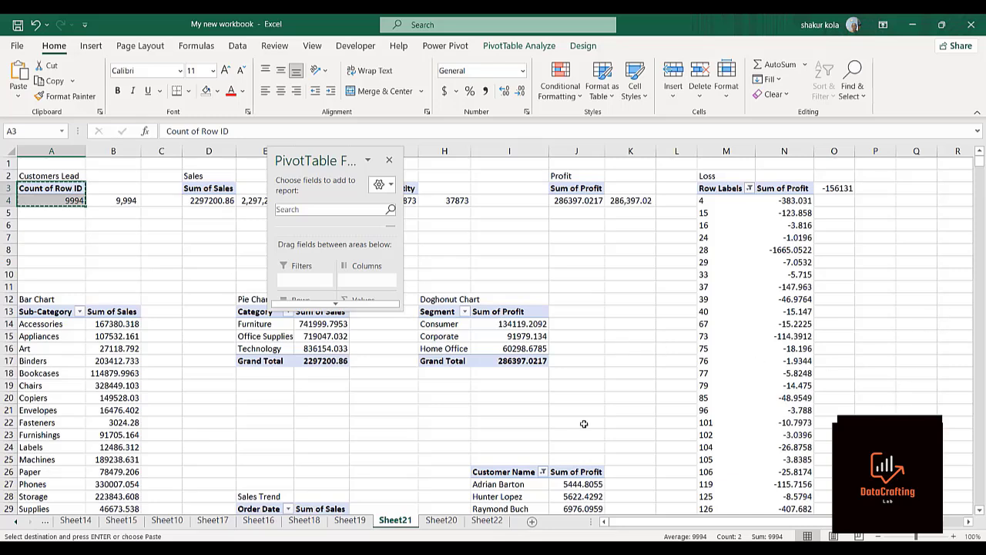
left_click(292, 421)
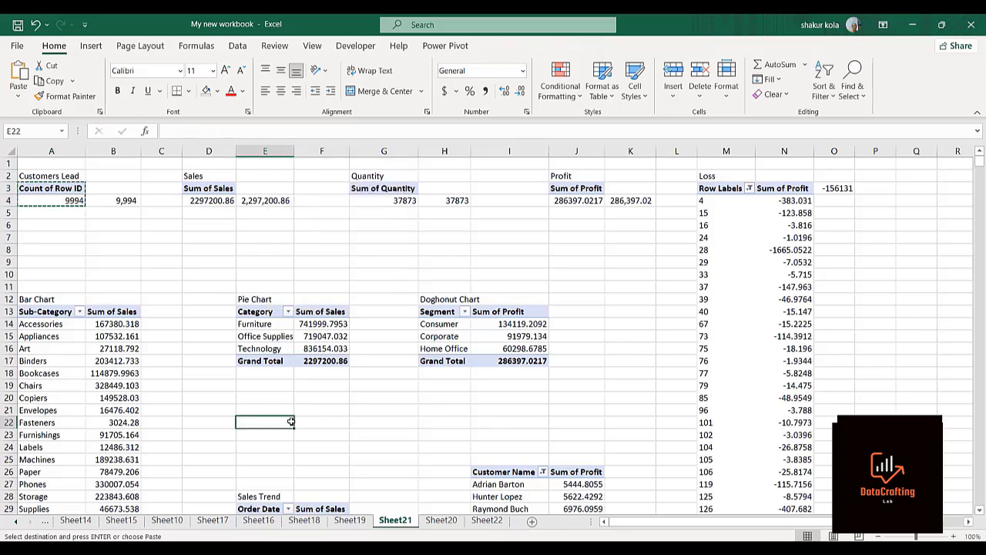
key("ctrl+v")
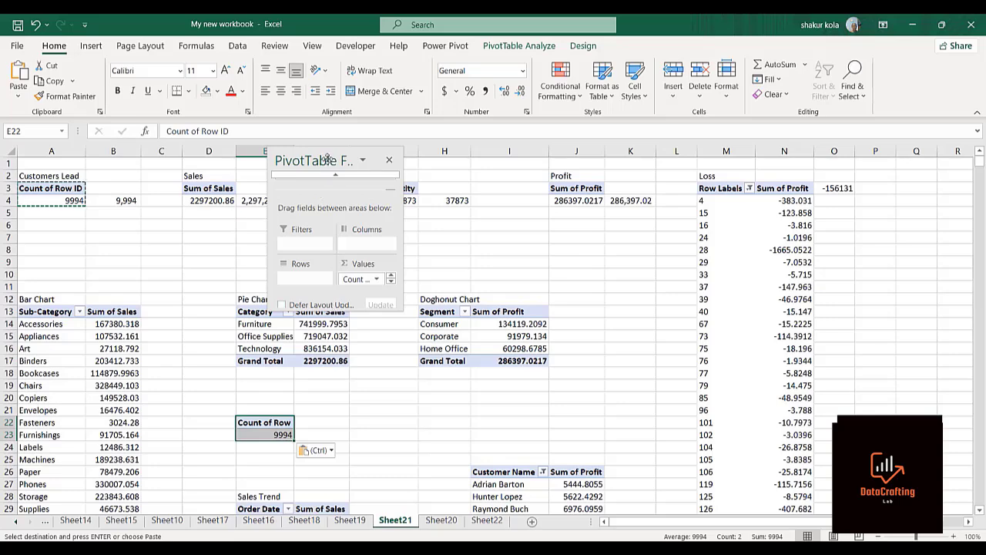
Step: Move the PivotTable field list clear of the copied table and enlarge it to show the fields and all areas
left_click_drag(327, 160, 786, 174)
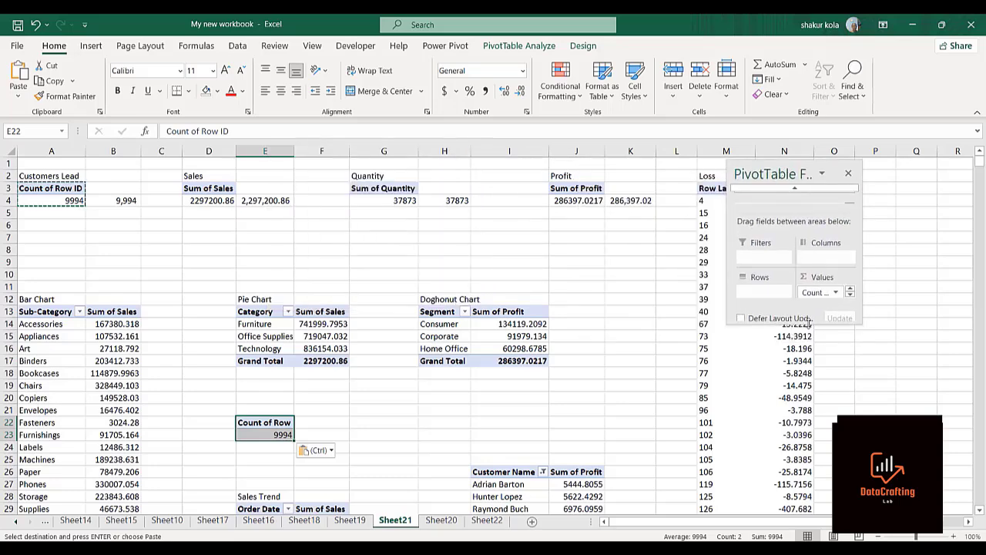
left_click_drag(809, 324, 816, 474)
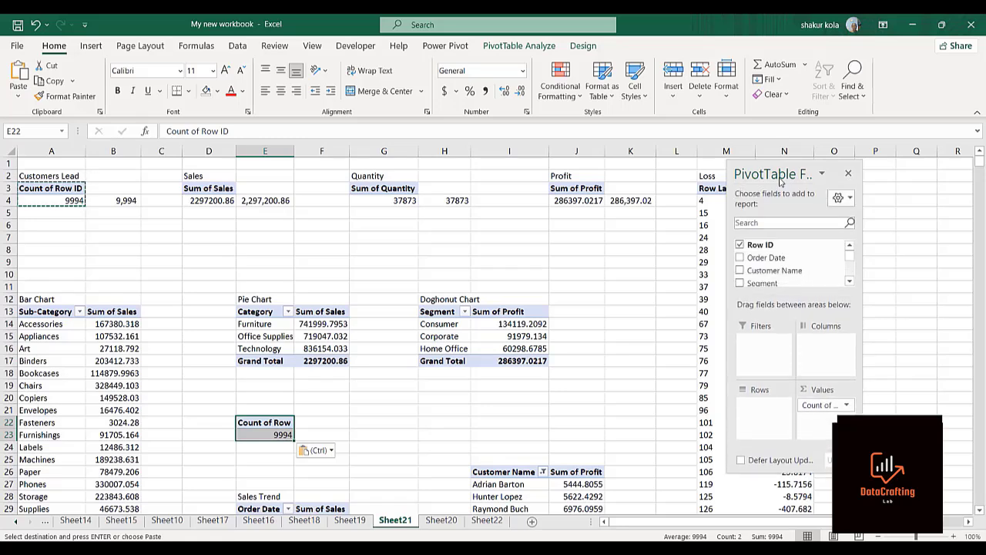
key("alt+Tab")
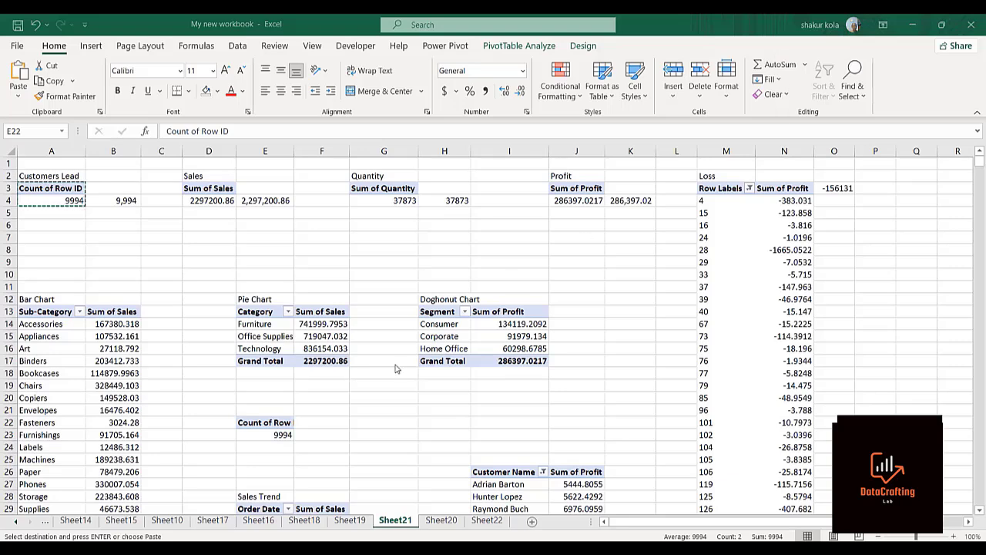
key("alt+Tab")
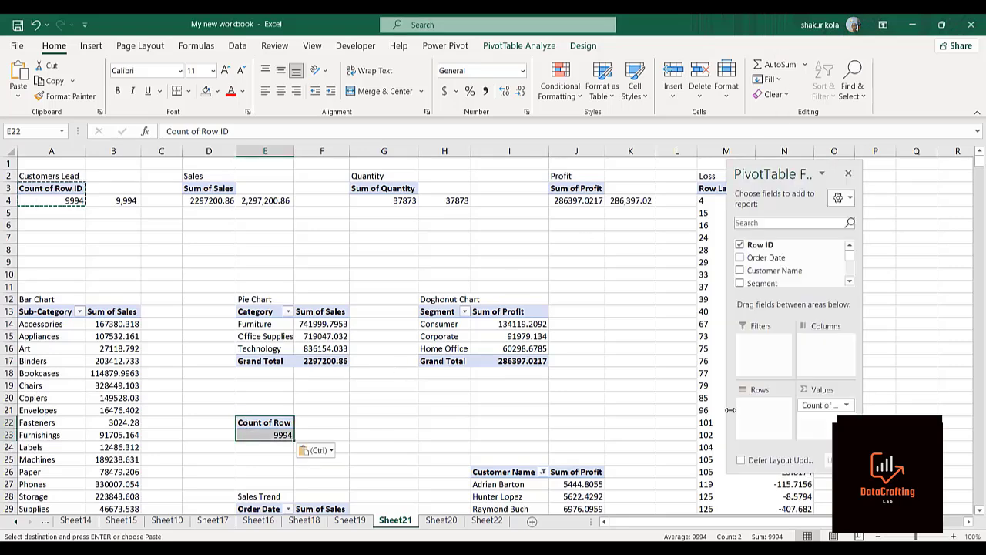
Step: Try to remove the Row ID count from the values of the pivot table copied to E22
left_click_drag(816, 411, 801, 266)
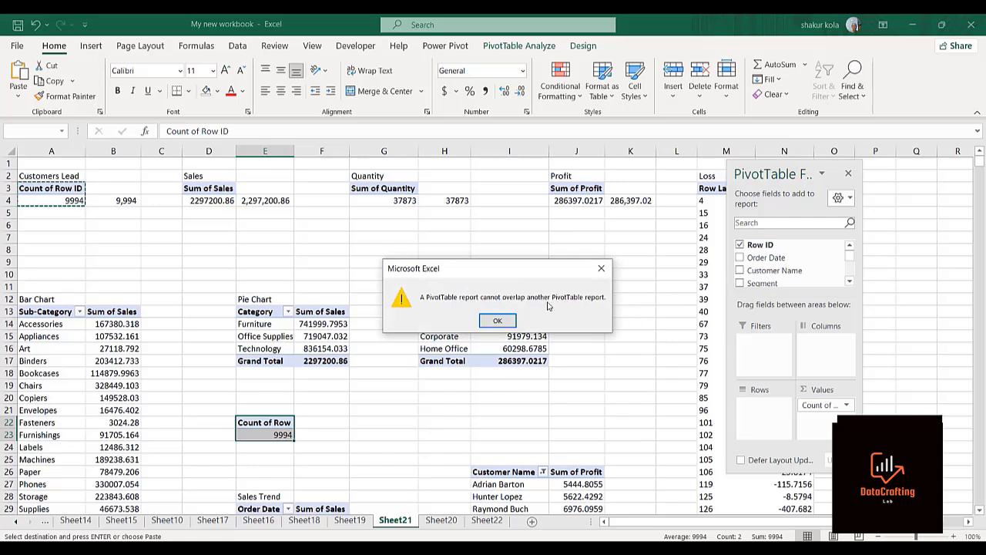
left_click(498, 322)
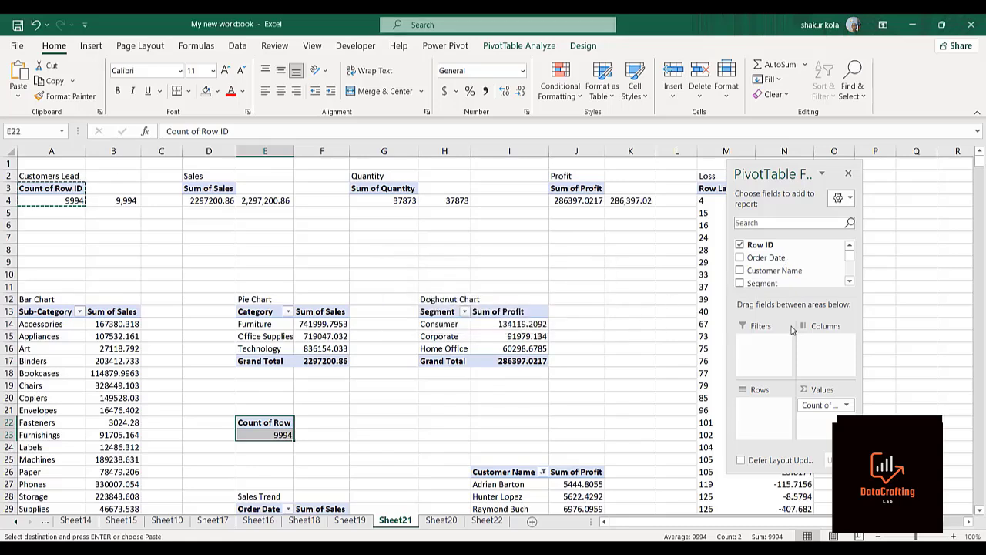
left_click_drag(827, 407, 778, 261)
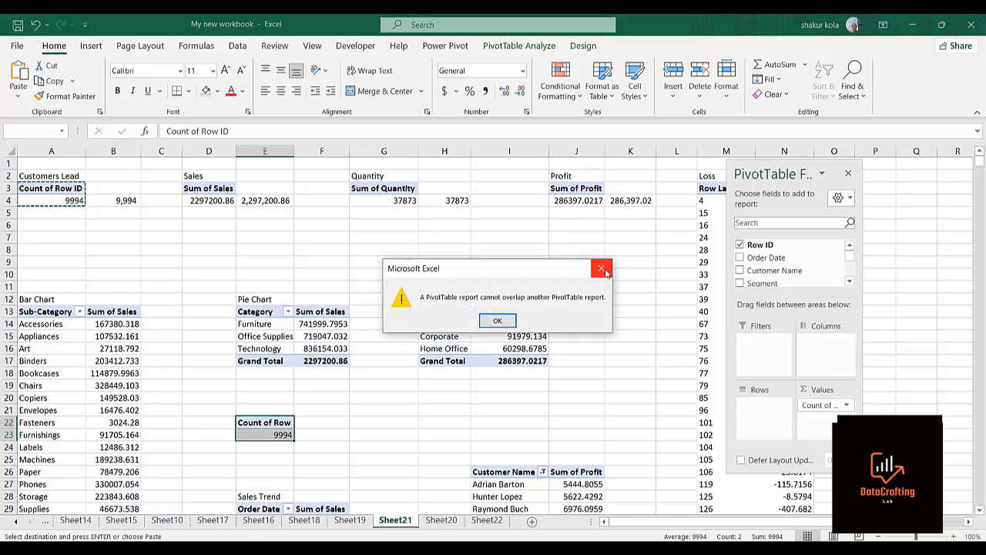
left_click(498, 321)
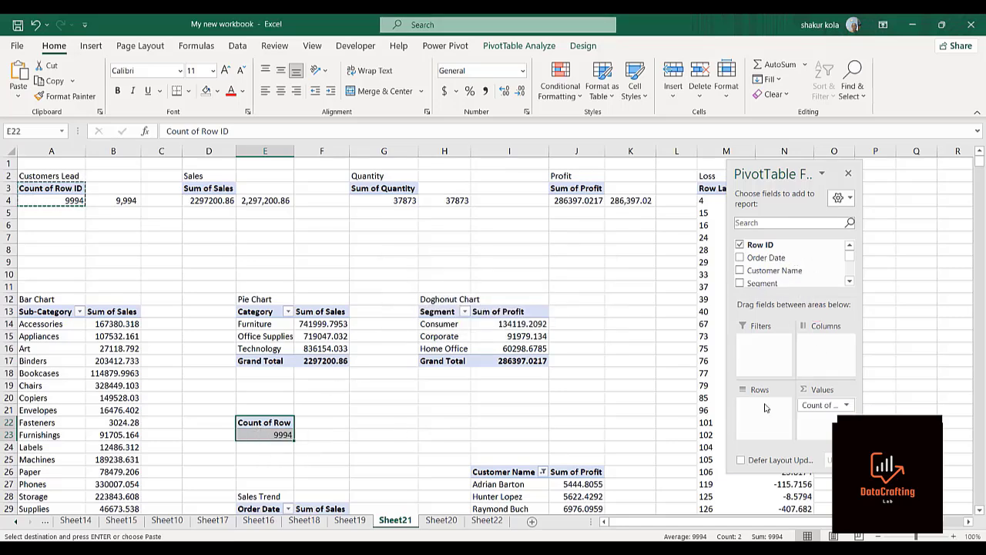
Step: Paste the copied pivot table at R19 and replace its Row ID count with the sum of Discount
left_click(937, 383)
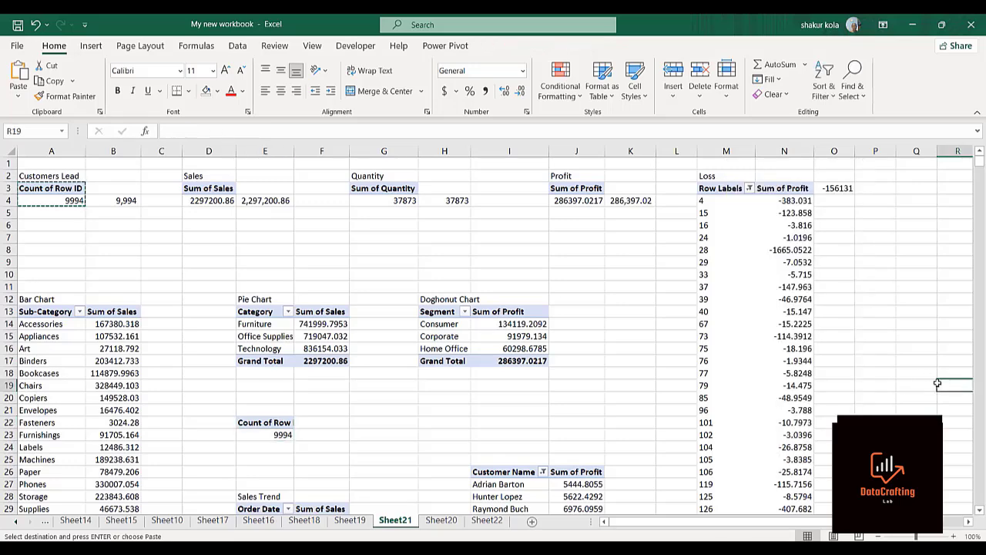
type("Count of Row ID 9994")
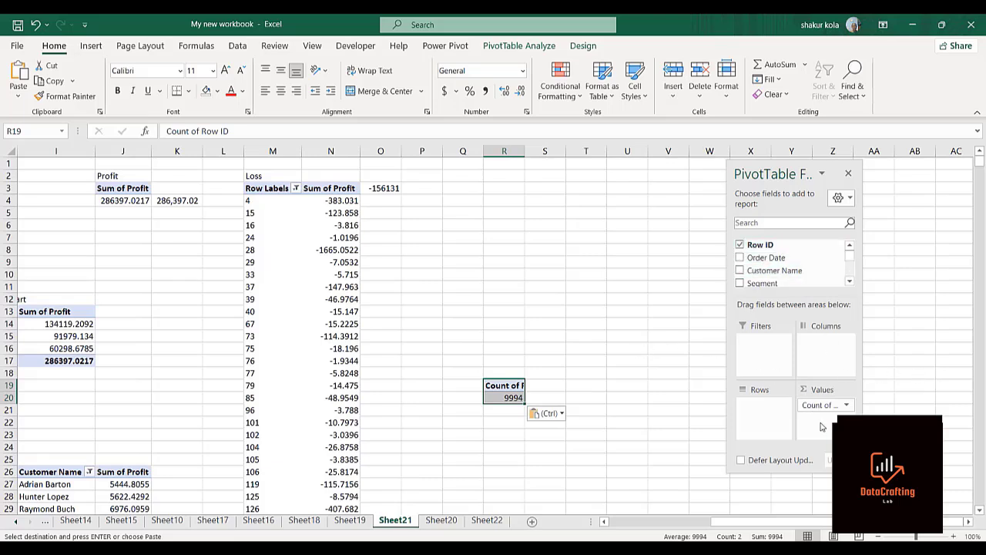
left_click_drag(819, 405, 794, 277)
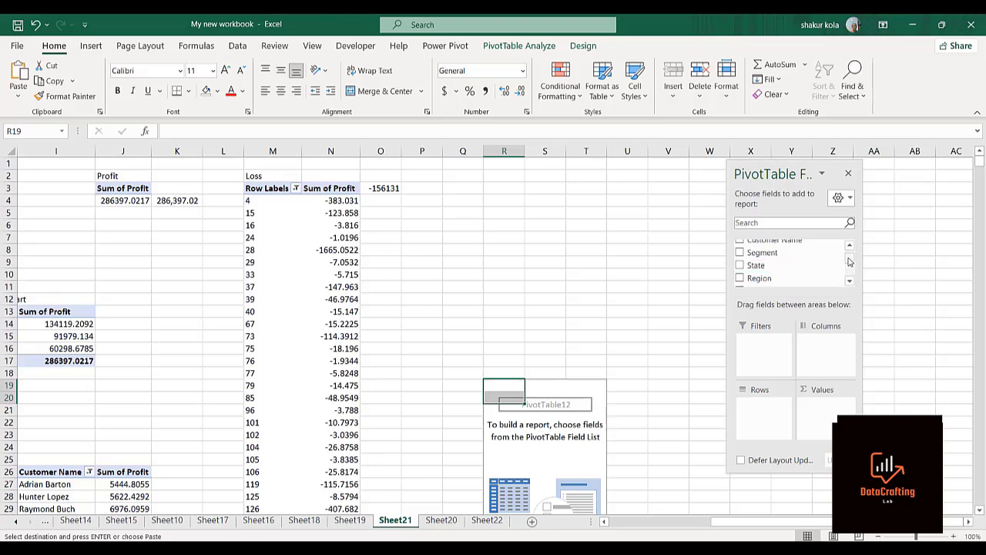
mouse_move(849, 262)
left_mouse_down()
mouse_move(848, 278)
mouse_move(842, 256)
mouse_move(841, 266)
left_mouse_up()
scroll(841, 266, "down", 3)
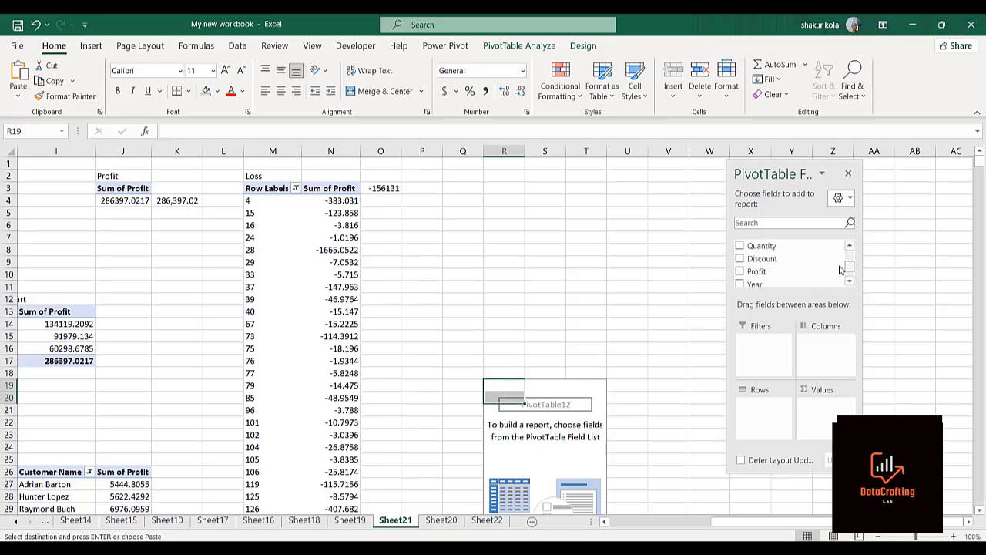
left_click_drag(761, 262, 829, 420)
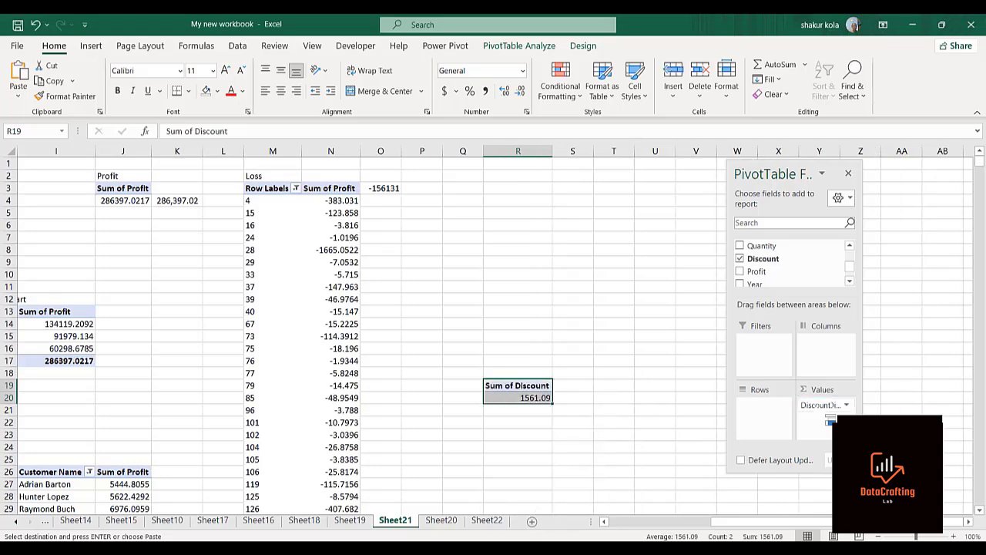
left_click(655, 334)
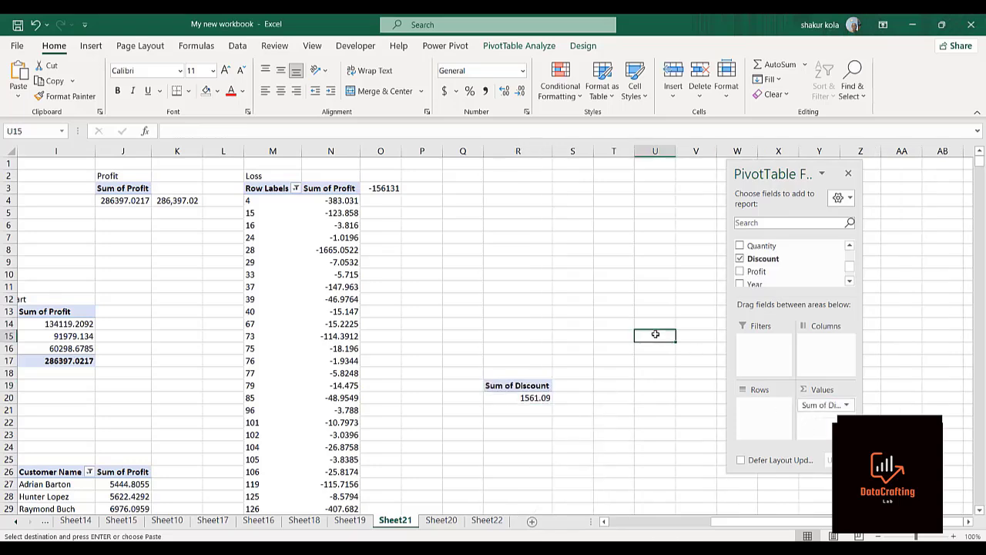
Step: Enter a formula in S20 that retrieves the discount total from the pivot table in R19:R20
left_click(570, 396)
type("=")
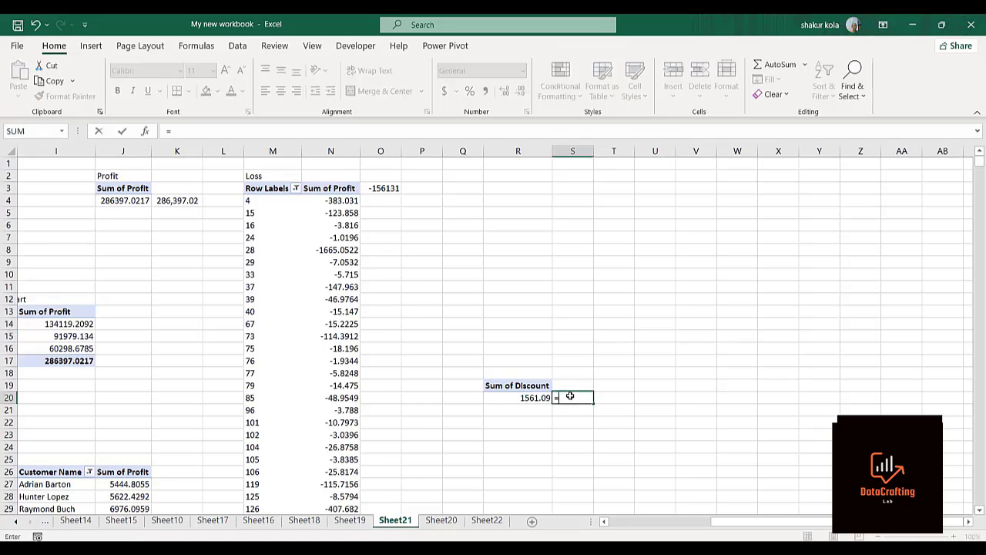
left_click(509, 398)
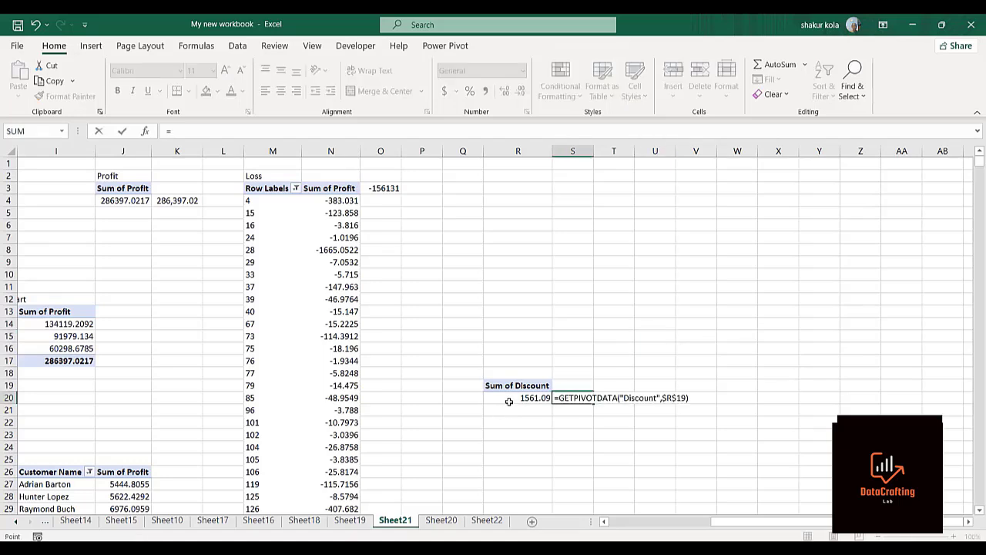
key("Return")
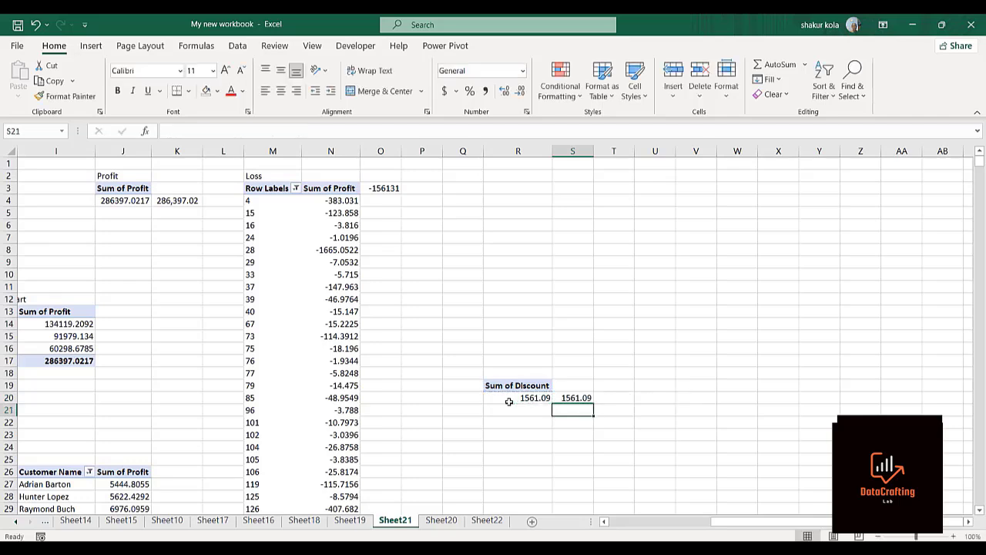
left_click(562, 398)
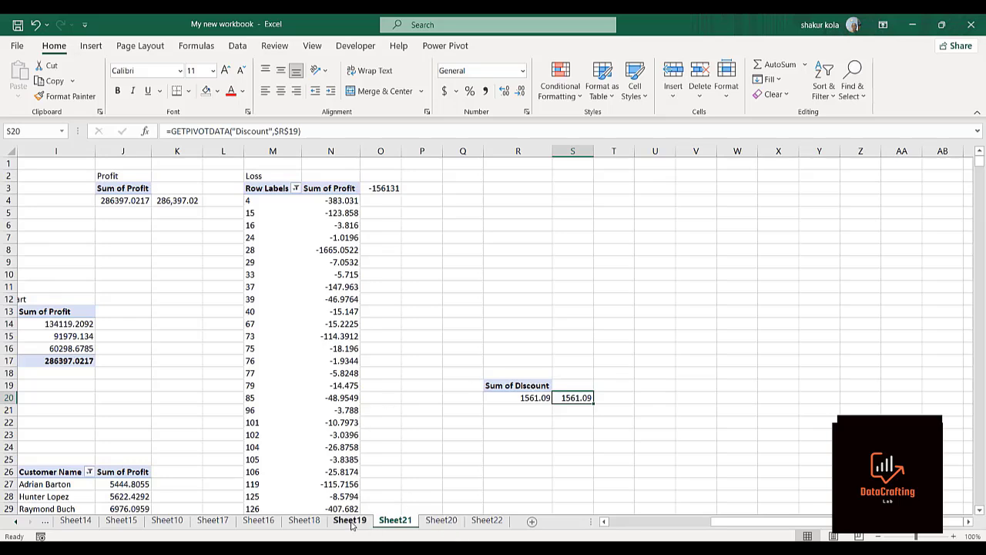
Step: Link the spare 9,994 text box below the header on Sheet22 to =Sheet21!S20
left_click(486, 521)
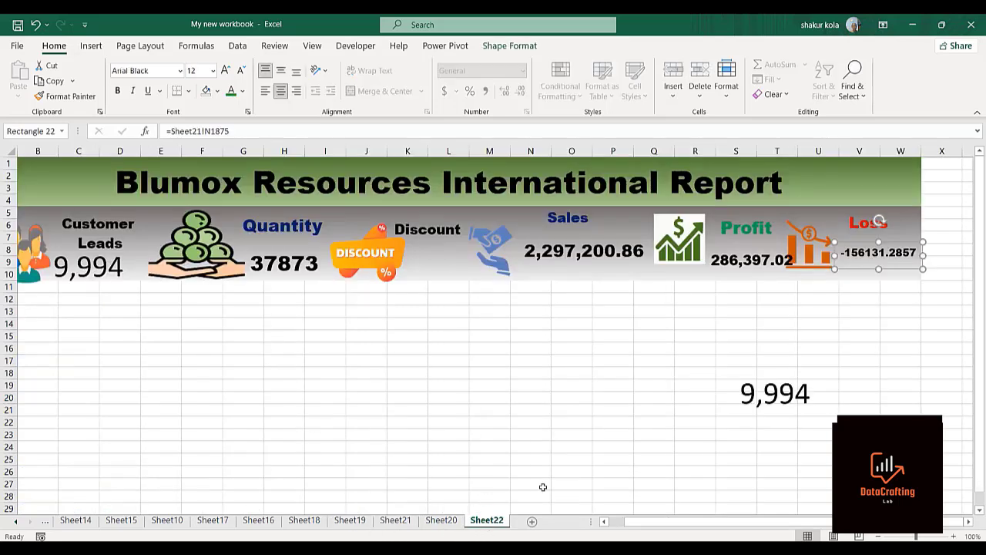
left_click(780, 393)
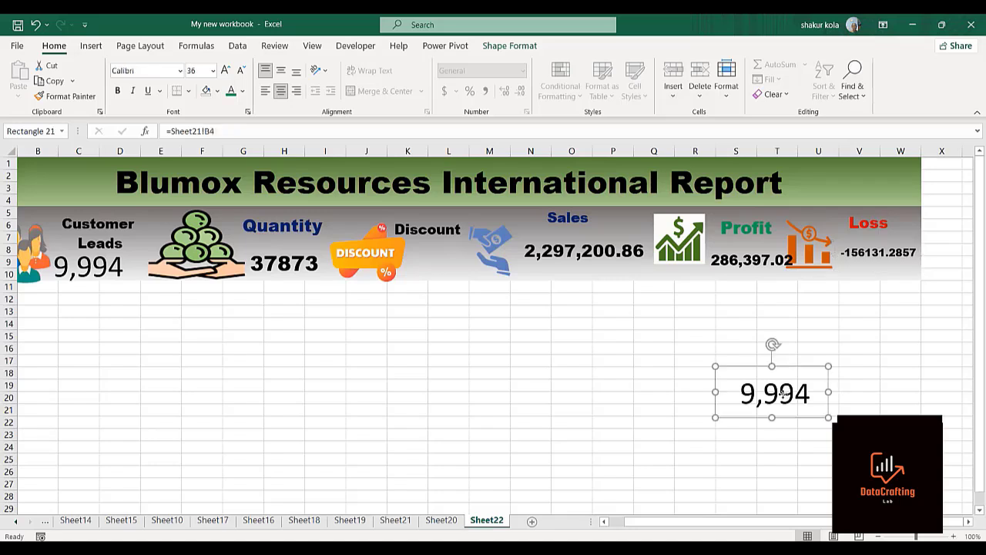
left_click(222, 133)
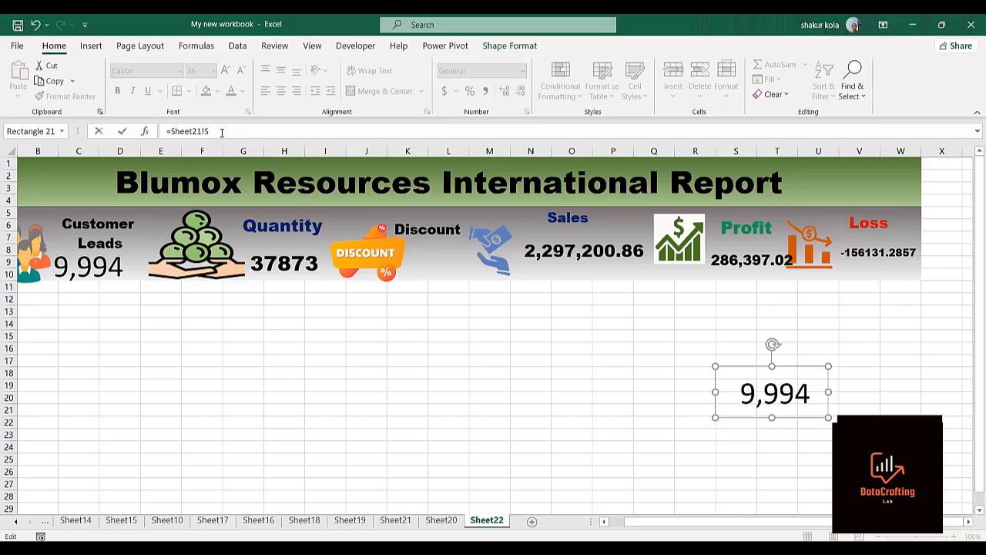
key("Return")
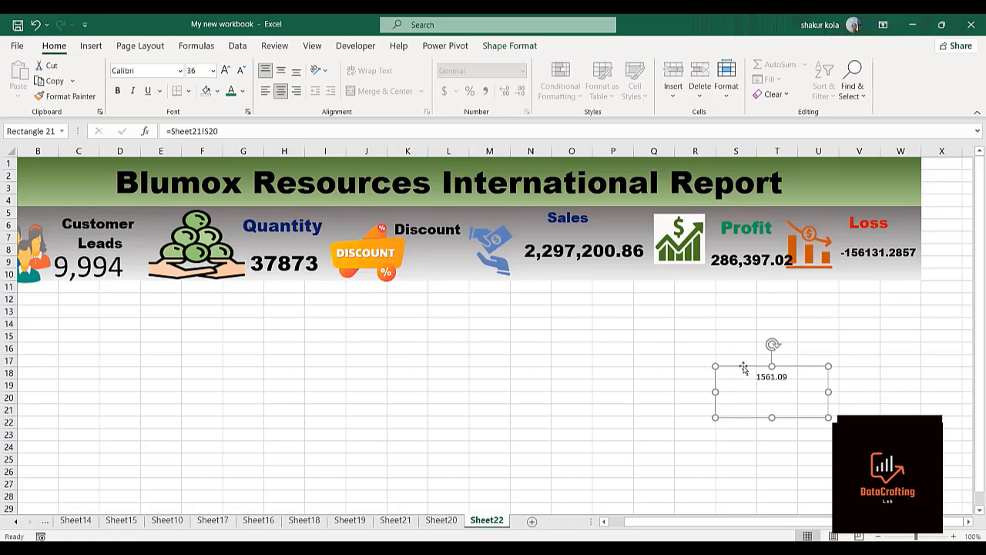
Step: Move the discount figure's text box beneath the Discount heading and shrink it to fit within the header band
left_click_drag(743, 369, 416, 244)
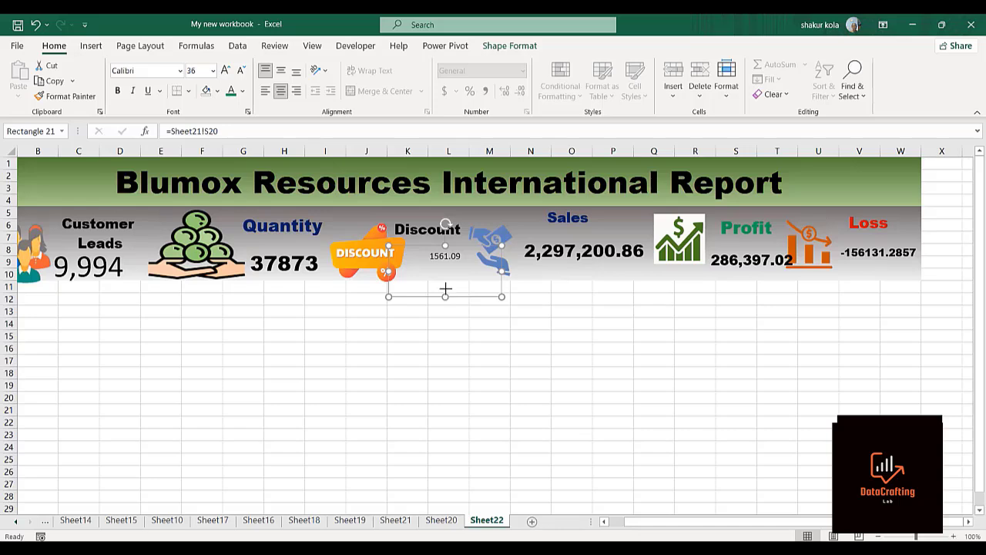
mouse_move(445, 291)
left_mouse_down()
mouse_move(442, 259)
mouse_move(444, 279)
left_mouse_up()
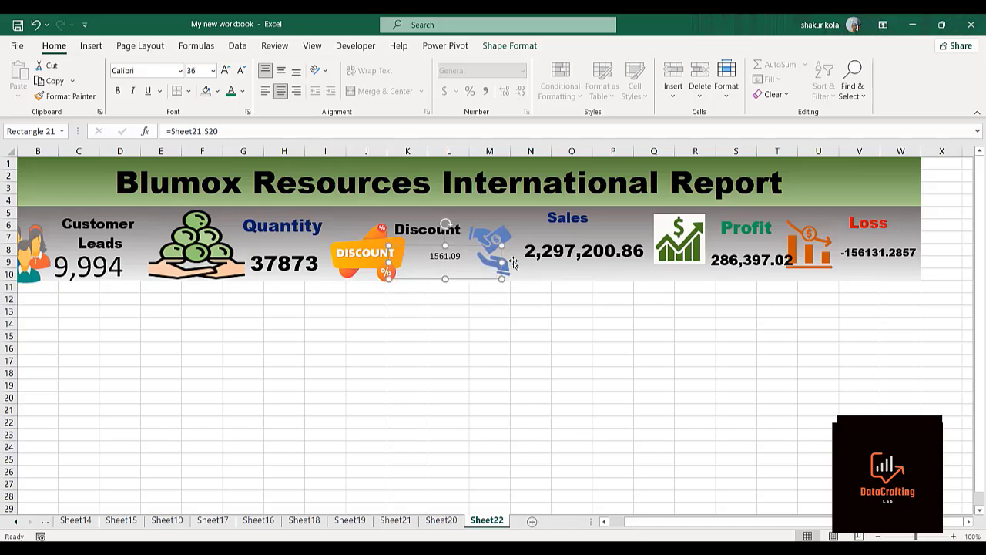
left_click_drag(501, 263, 434, 235)
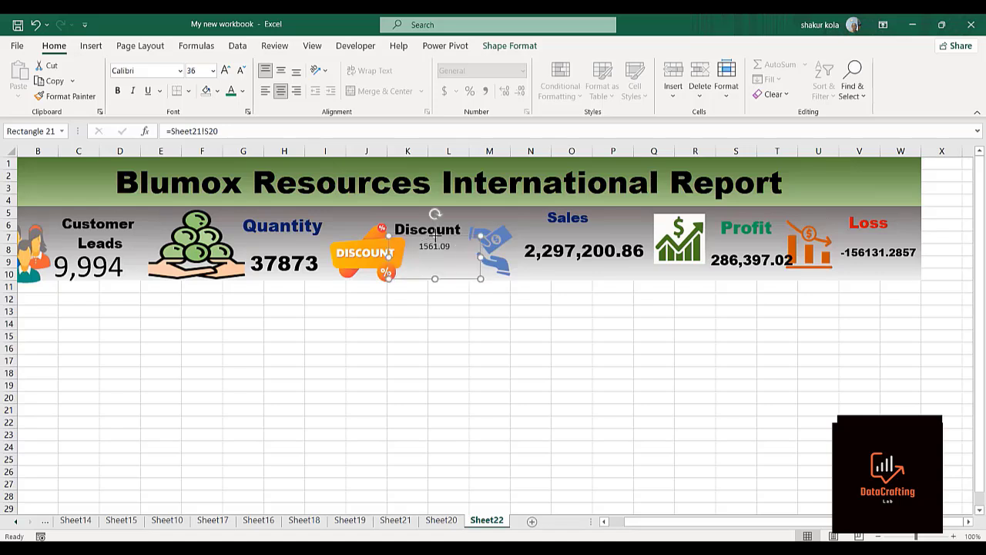
Step: Set the discount figure's font to Arial Black
left_click(179, 70)
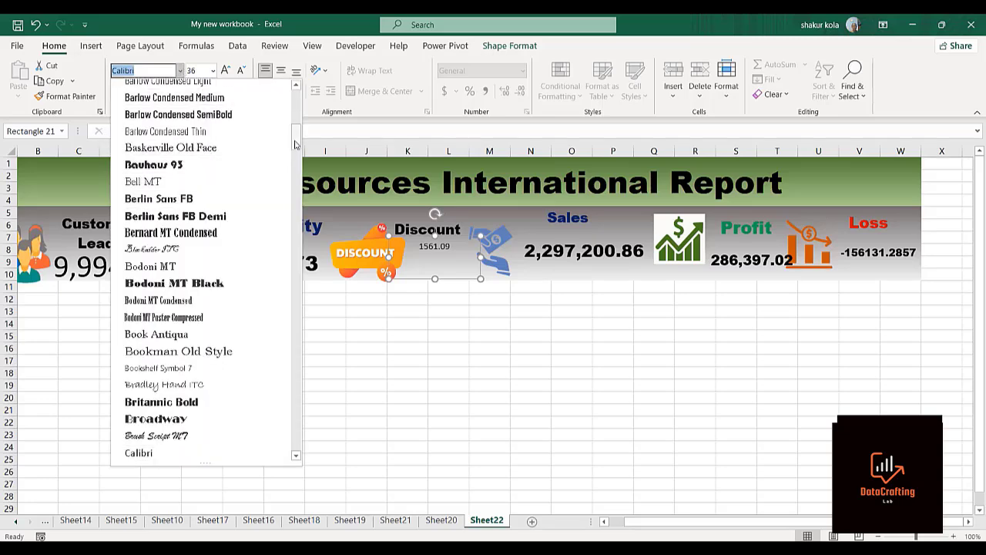
left_click_drag(295, 144, 296, 113)
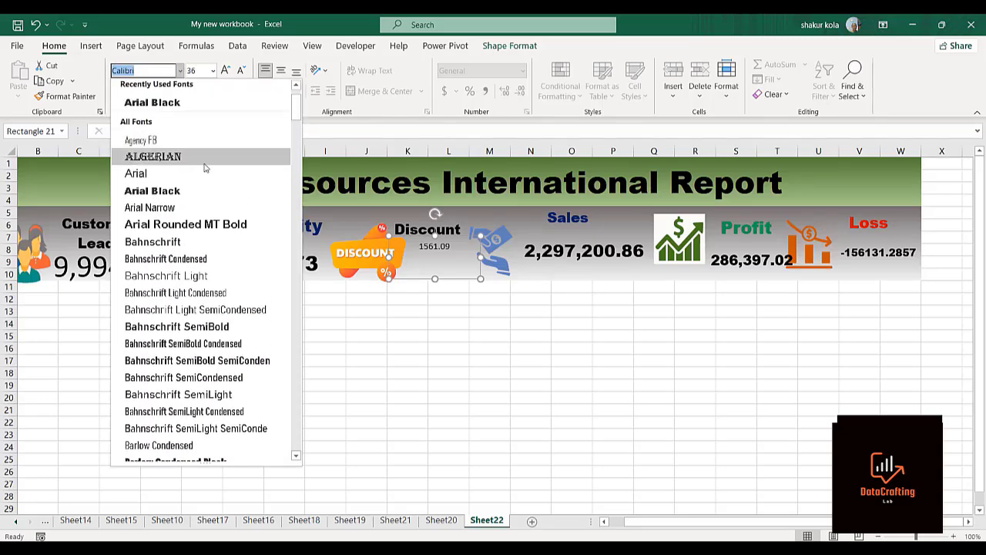
left_click(171, 189)
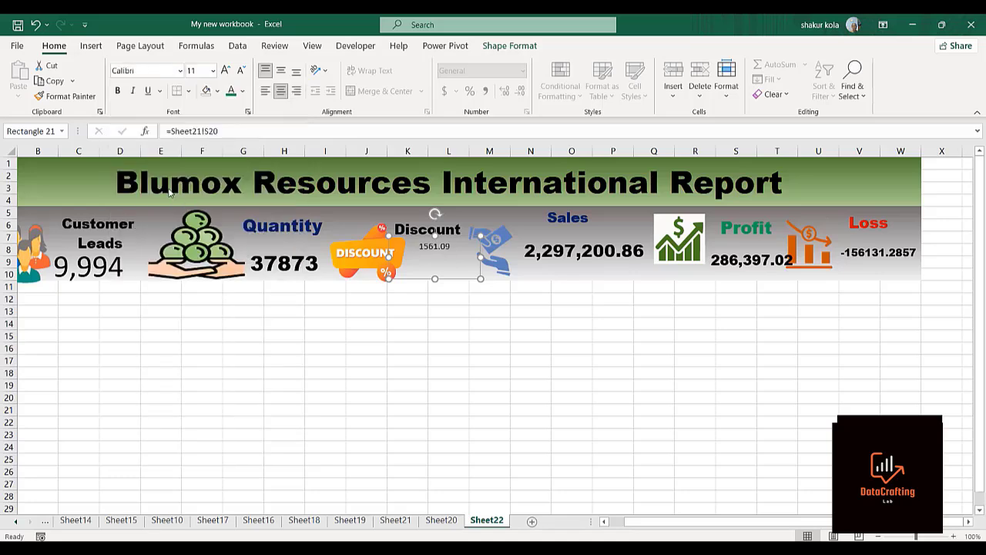
left_click(180, 70)
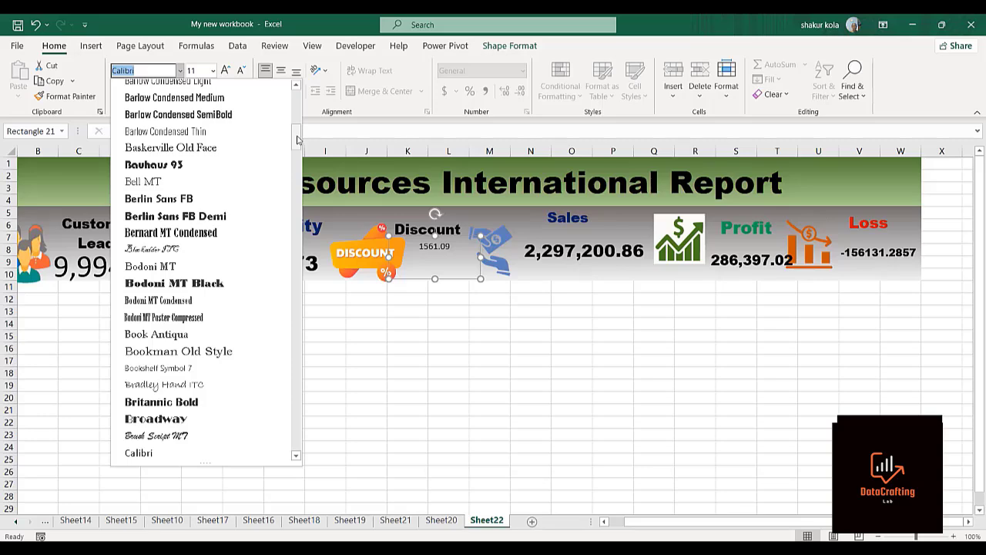
left_click_drag(297, 139, 297, 106)
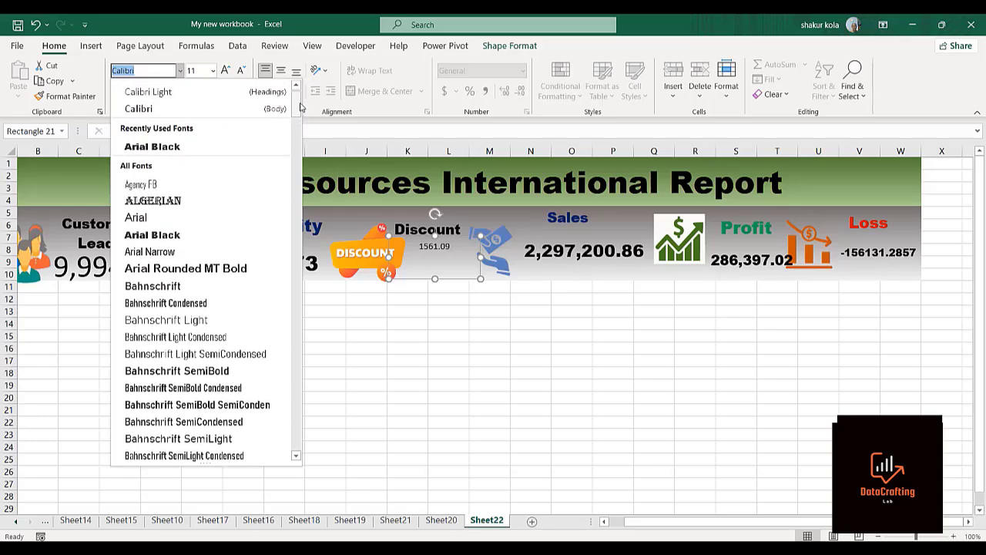
left_click(162, 235)
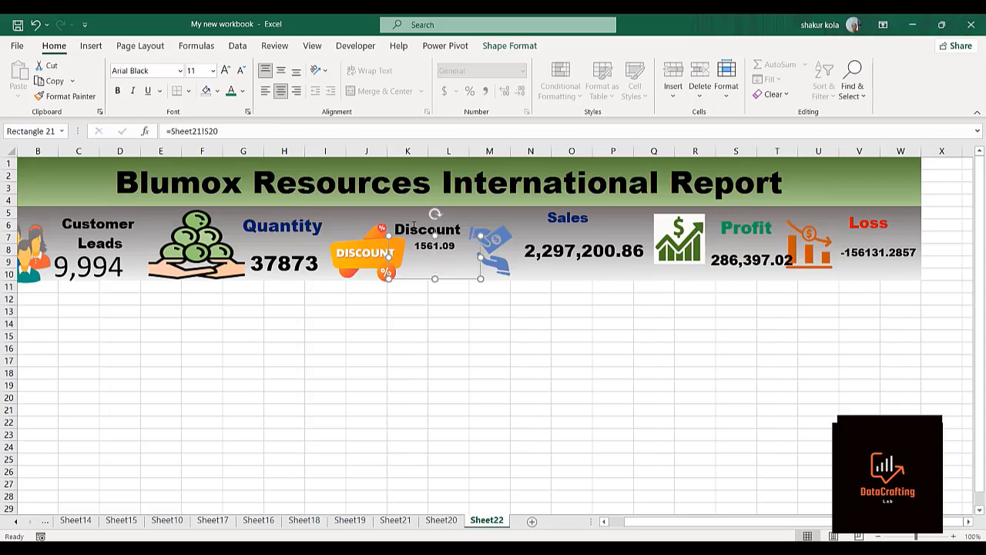
Step: Raise the Discount heading by extending its text box upward, and pull the box's lower edge up from the figure
left_click(413, 224)
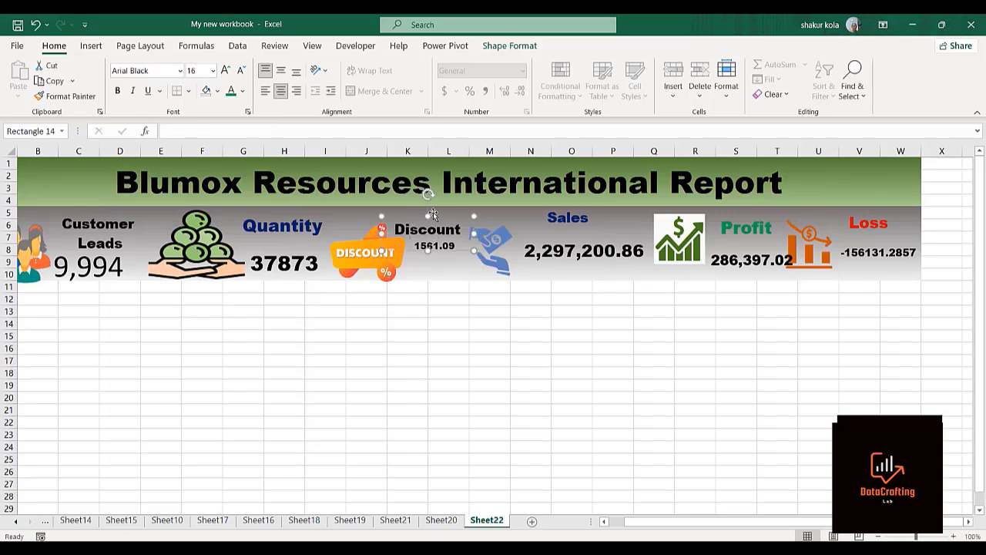
left_click_drag(428, 216, 429, 201)
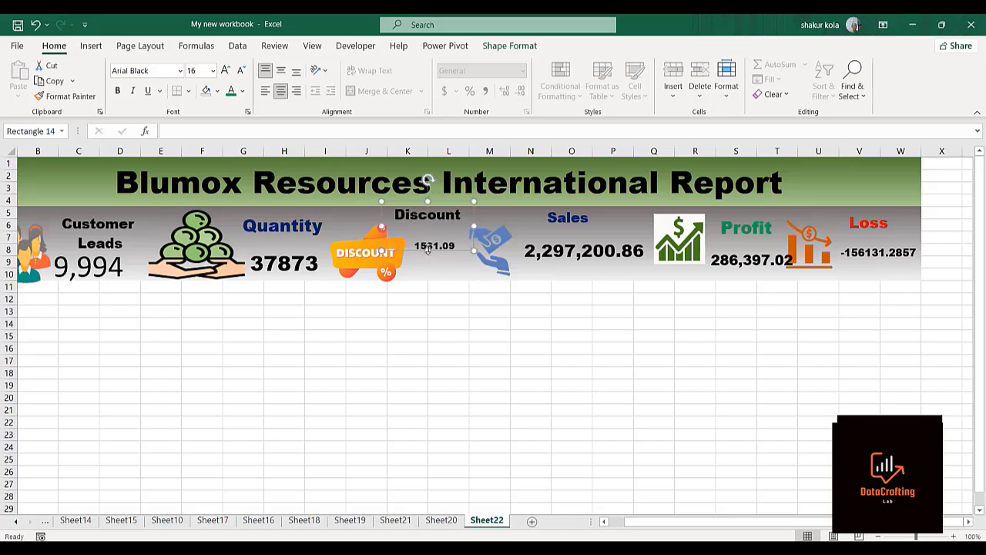
left_click_drag(427, 250, 428, 238)
Step: Lower the upper edge of the discount figure's text box and align the figure vertically to the middle
left_click(438, 249)
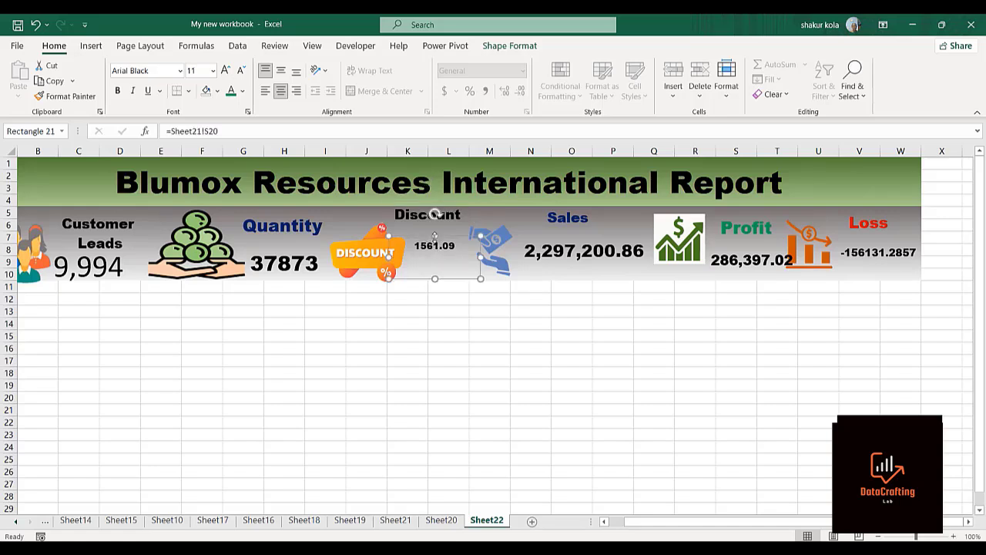
mouse_move(435, 236)
left_mouse_down()
mouse_move(434, 223)
mouse_move(433, 245)
left_mouse_up()
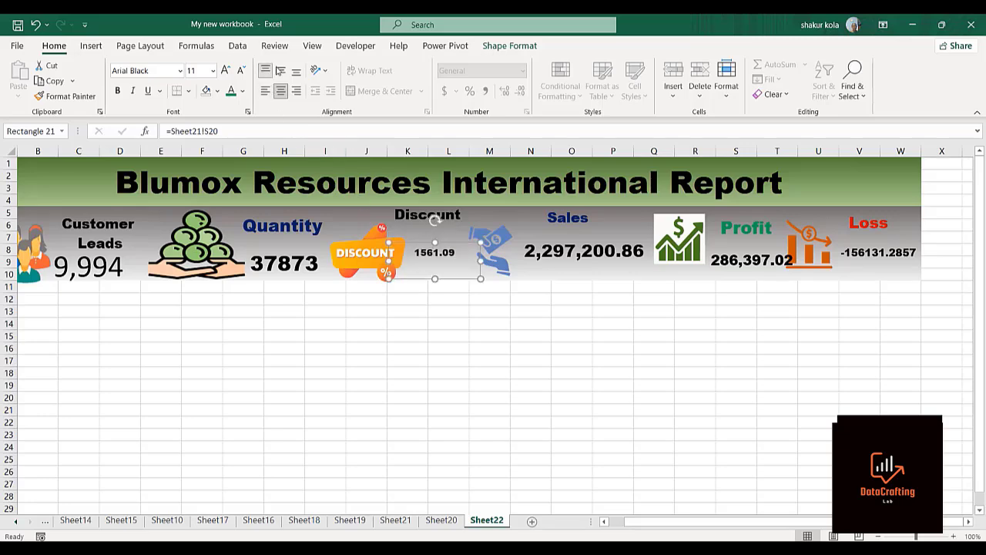
left_click(281, 70)
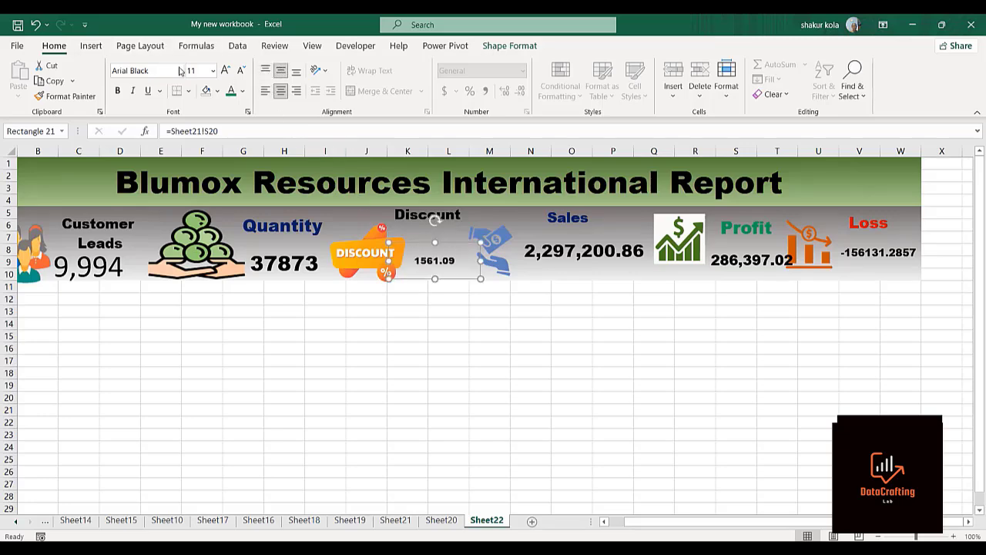
Step: Enlarge the discount figure's font by three size increments and deselect its text box
left_click(225, 71)
left_click(225, 70)
left_click(225, 70)
left_click(361, 358)
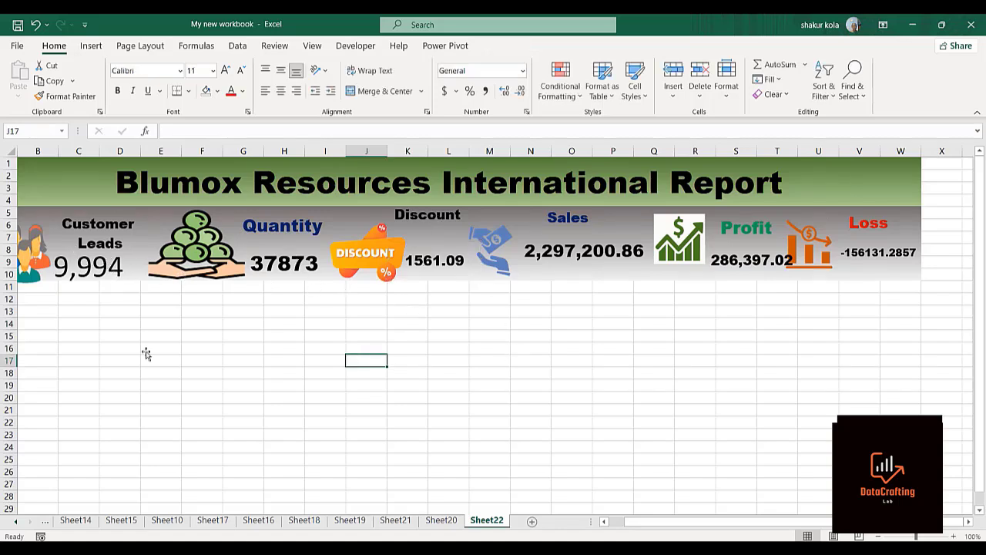
Step: Review the complete report header on Sheet22, starting from column A
key("Left")
key("Left")
key("Left")
key("Left")
key("Left")
key("Left")
key("Left")
key("Left")
key("Left")
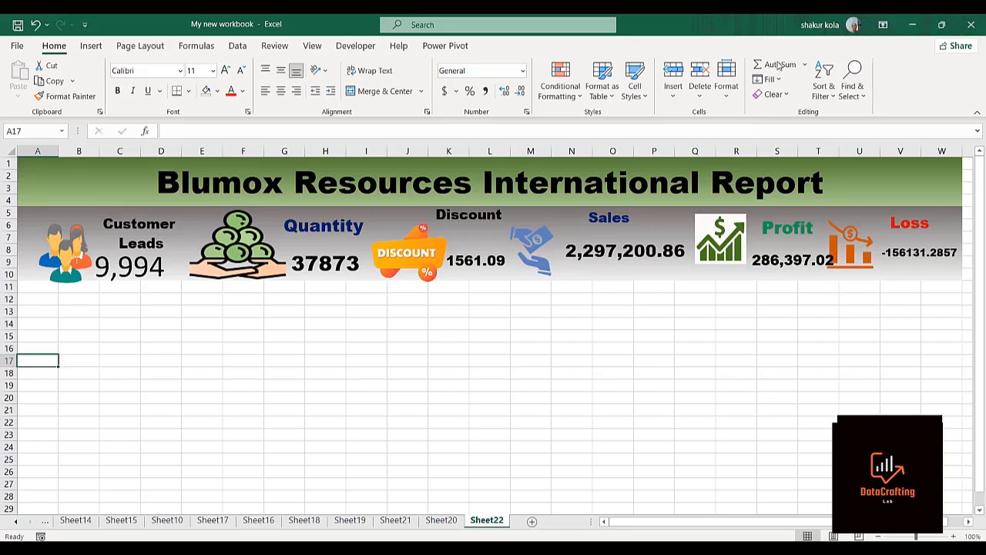
key("alt+Tab")
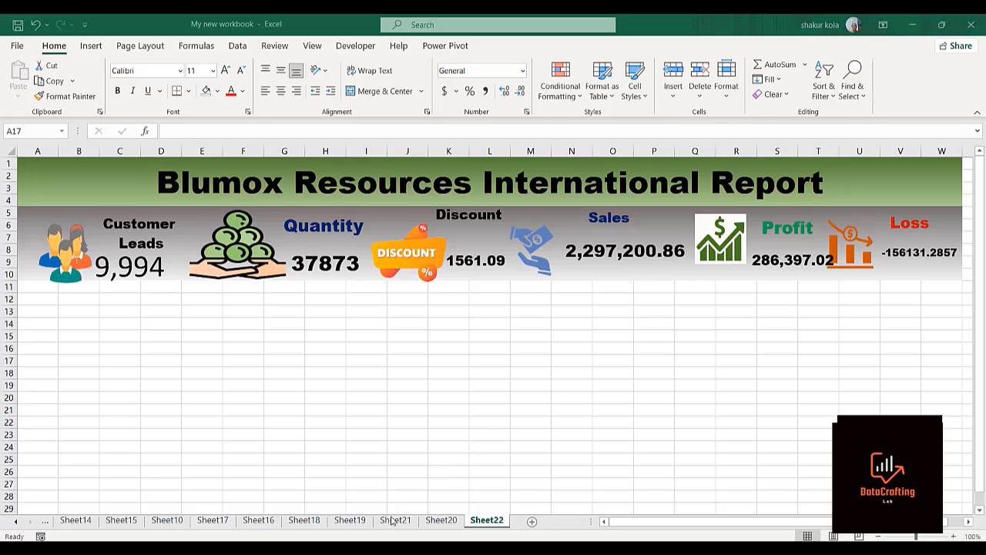
Step: Apply the Accounting number format to the loss total in cell O3 on Sheet21
key("alt+Tab")
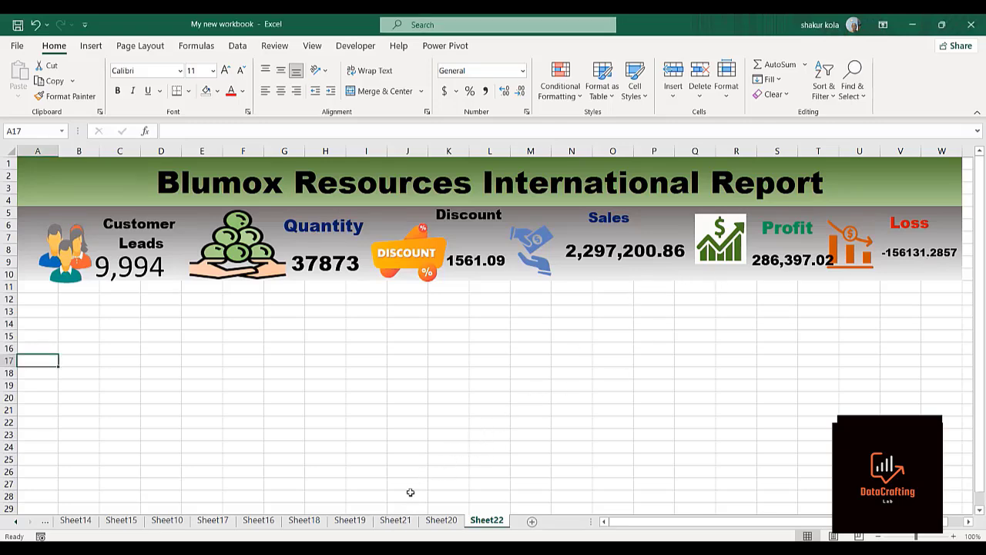
left_click(395, 520)
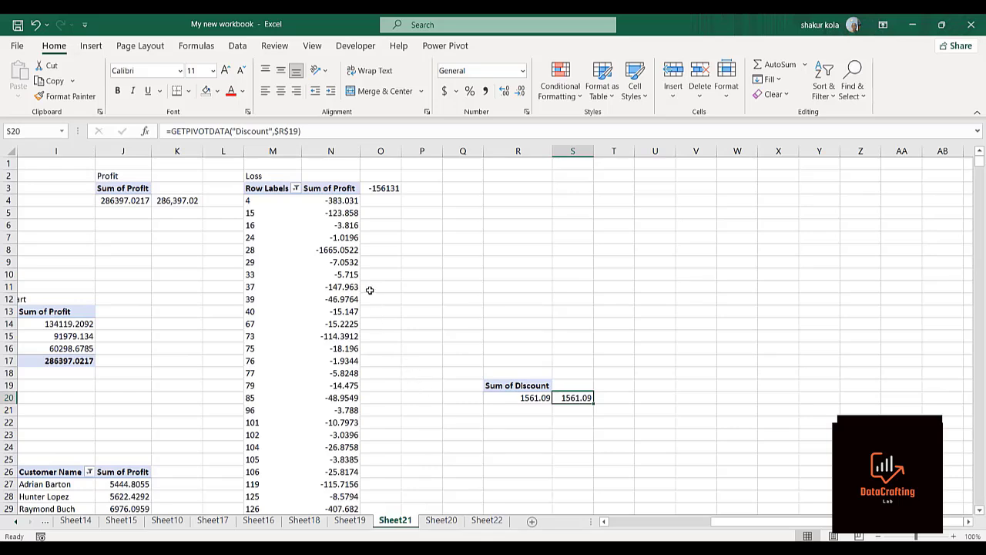
left_click(379, 187)
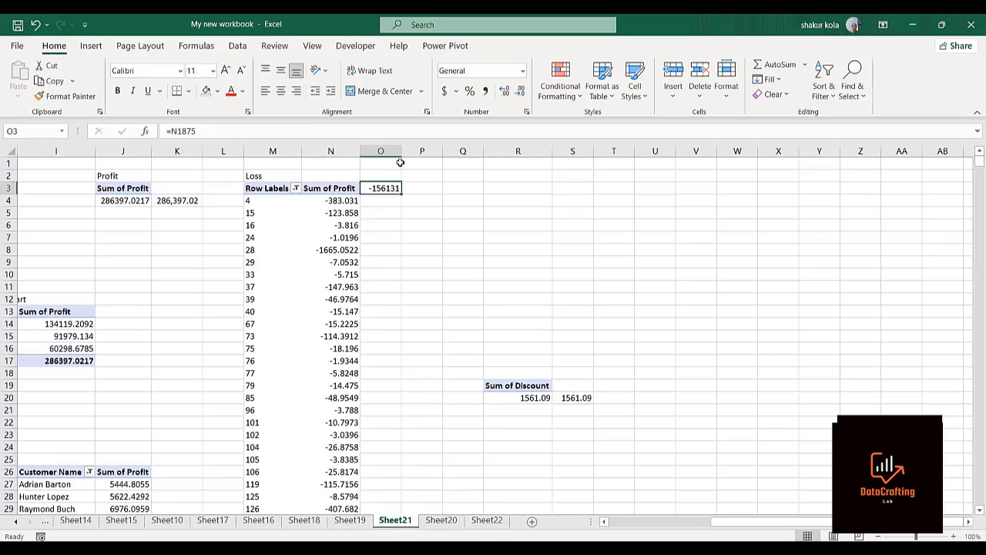
left_click(523, 75)
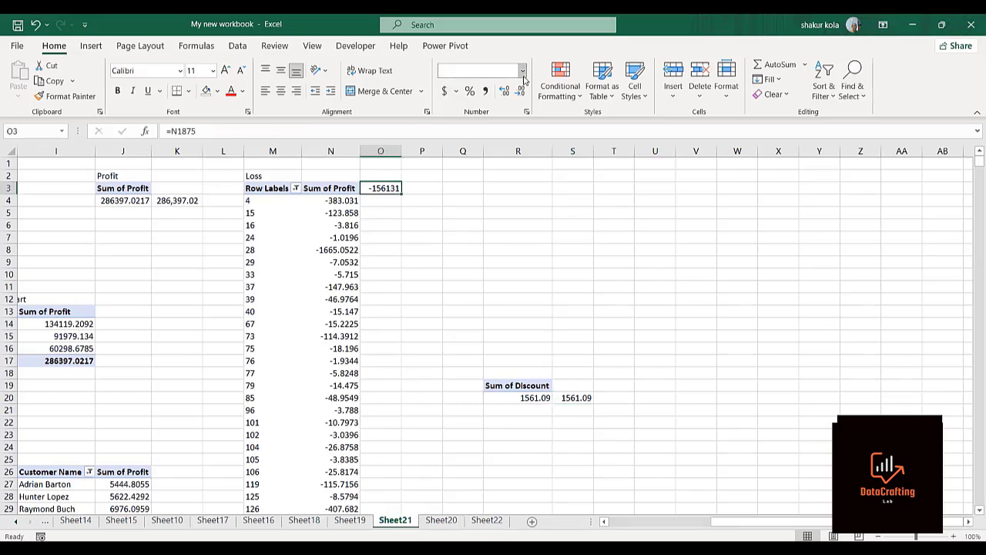
left_click(491, 199)
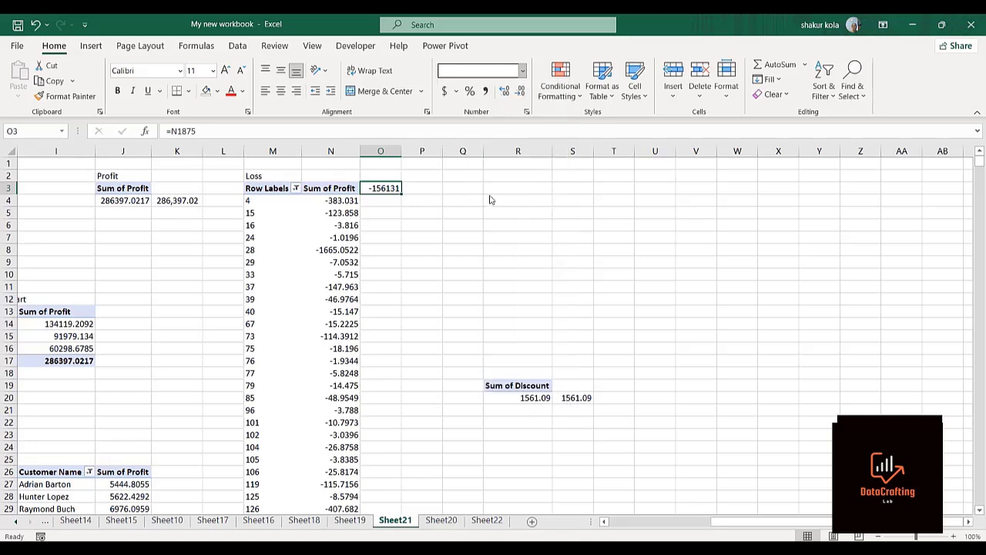
Step: Compare the loss figure's source reference on Sheet22 with the formatted loss total in O3 on Sheet21
left_click(486, 521)
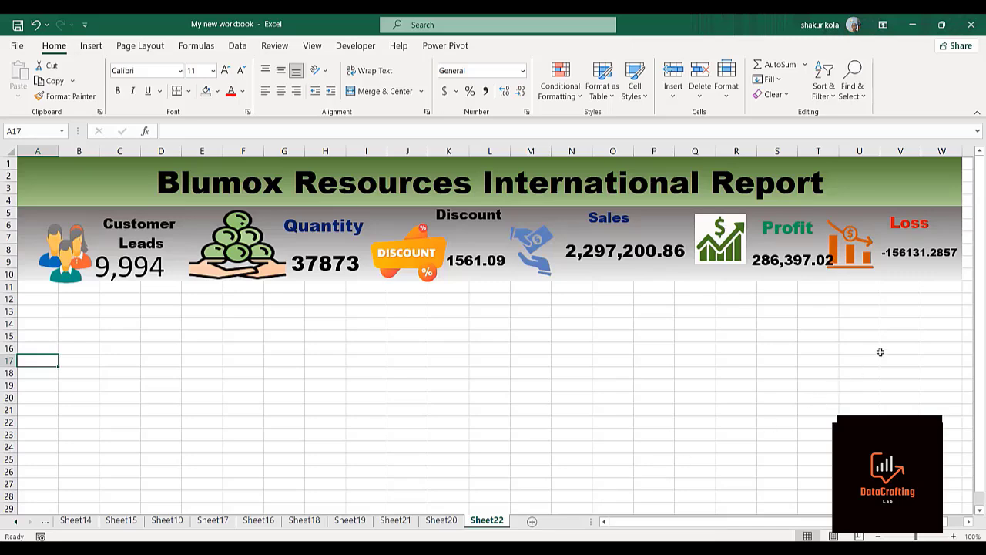
left_click(397, 522)
key("Return")
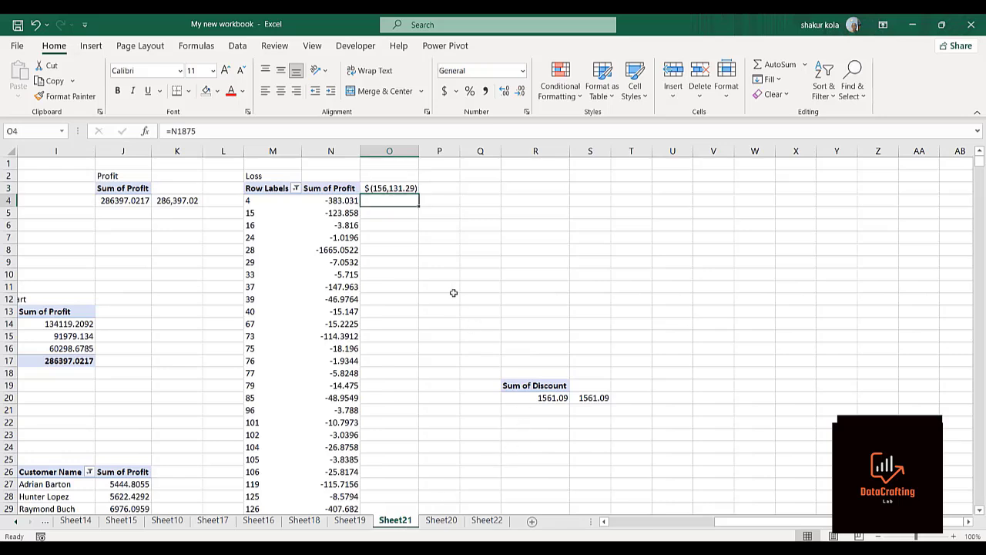
left_click(483, 522)
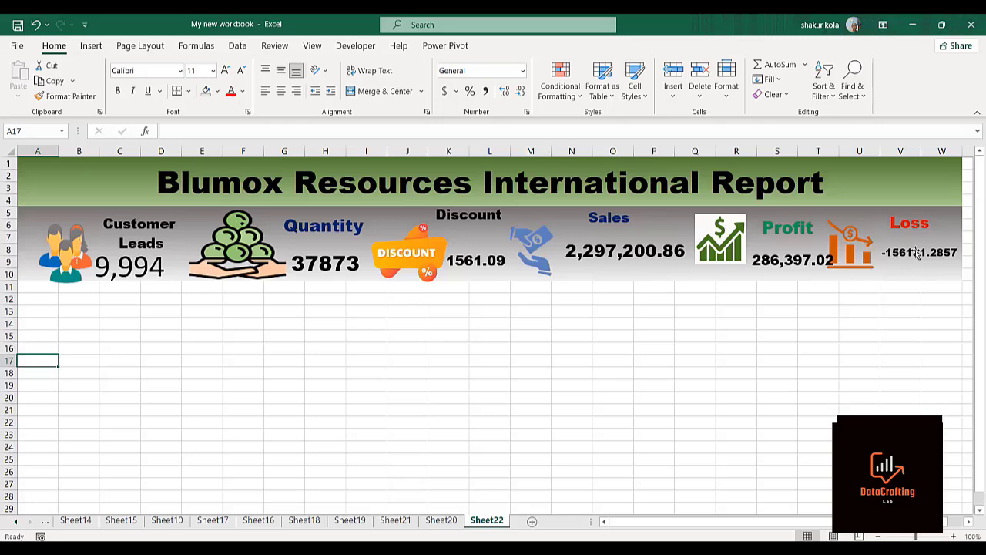
left_click(916, 251)
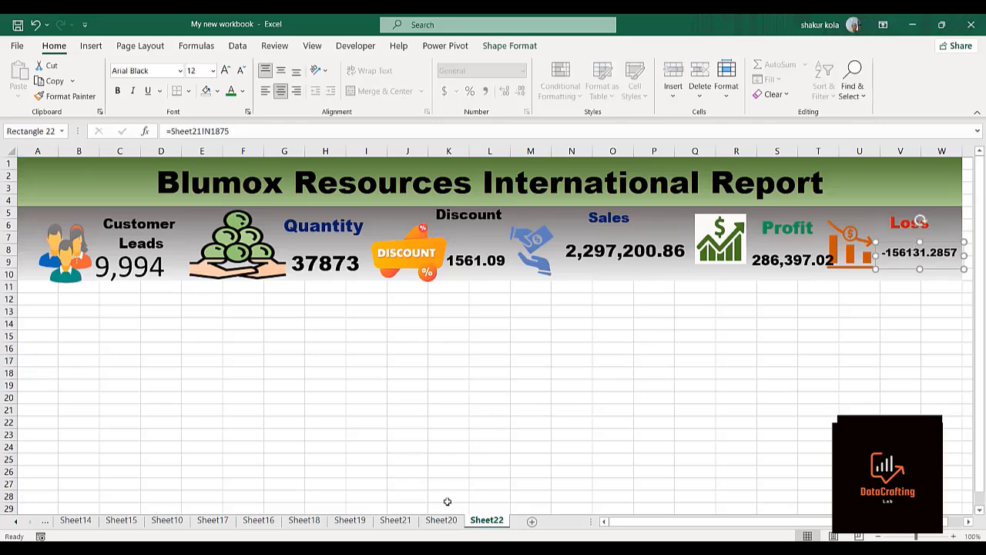
left_click(394, 521)
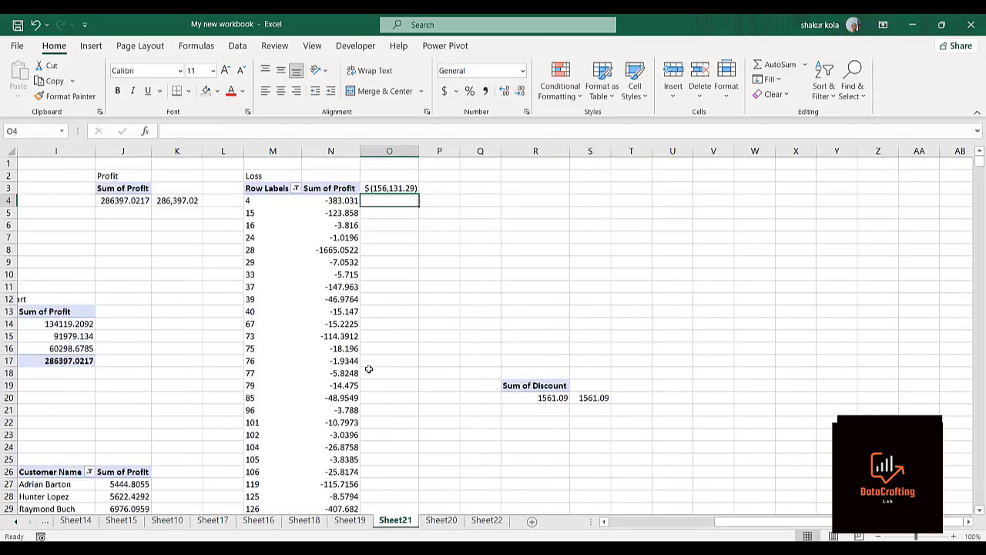
left_click(372, 190)
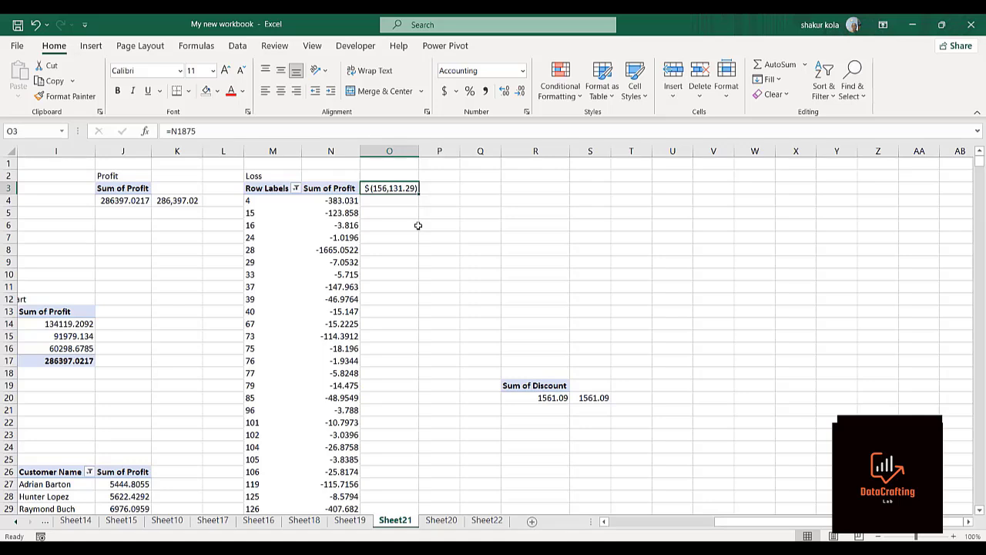
Step: Undo the Accounting format on the loss total in O3 and redo it
key("ctrl+z")
key("ctrl+z")
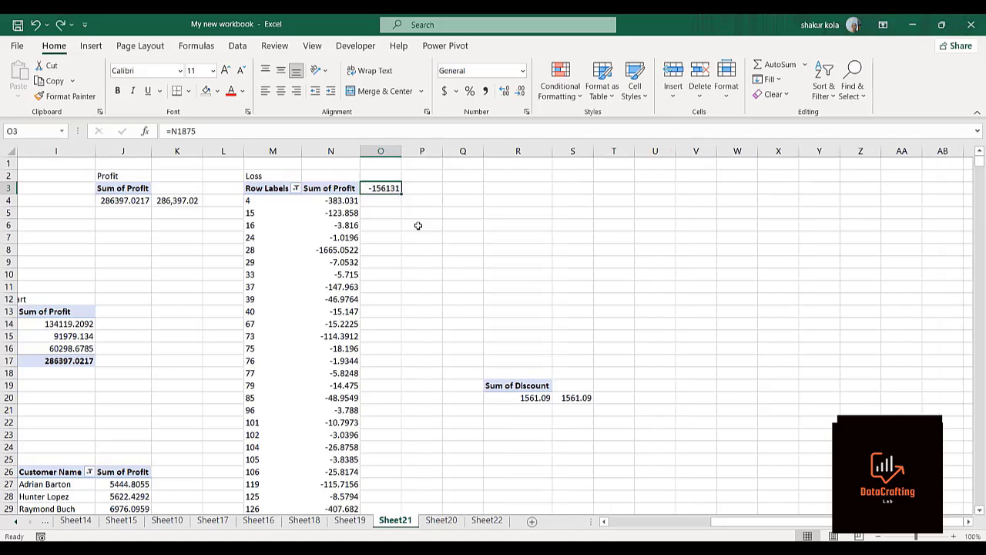
left_click(61, 26)
left_click(63, 26)
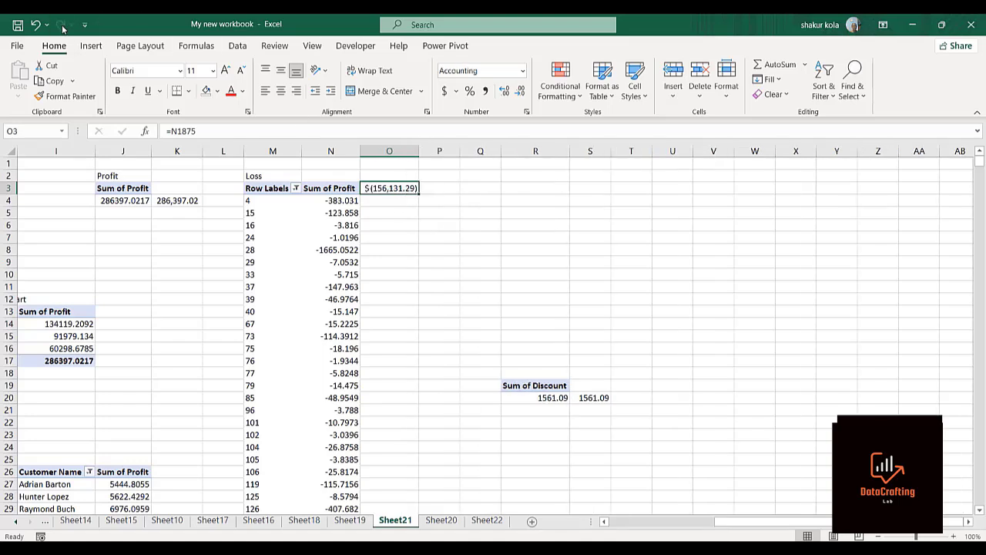
Step: Relink the loss figure's text box on Sheet22 to =Sheet21!O3
left_click(487, 521)
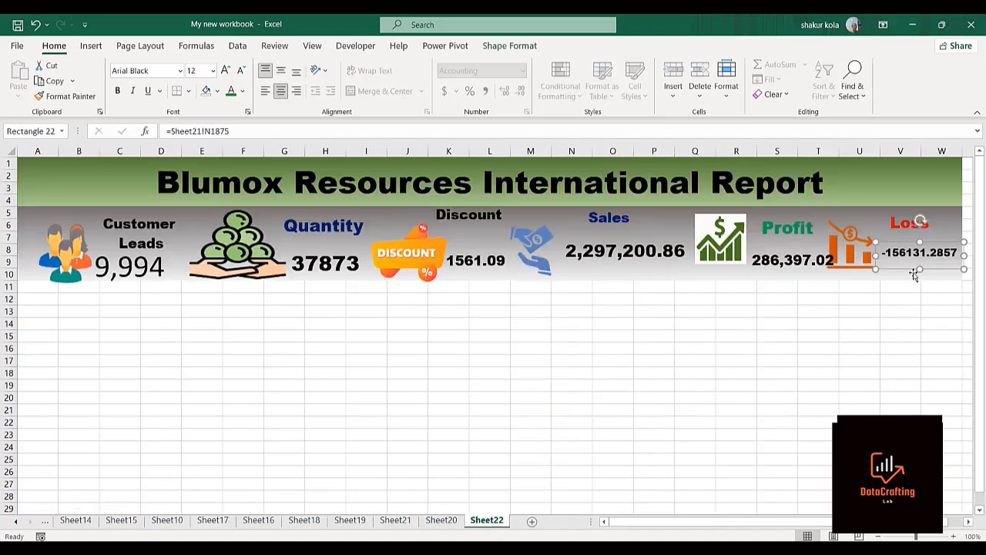
left_click(236, 130)
key("BackSpace")
key("BackSpace")
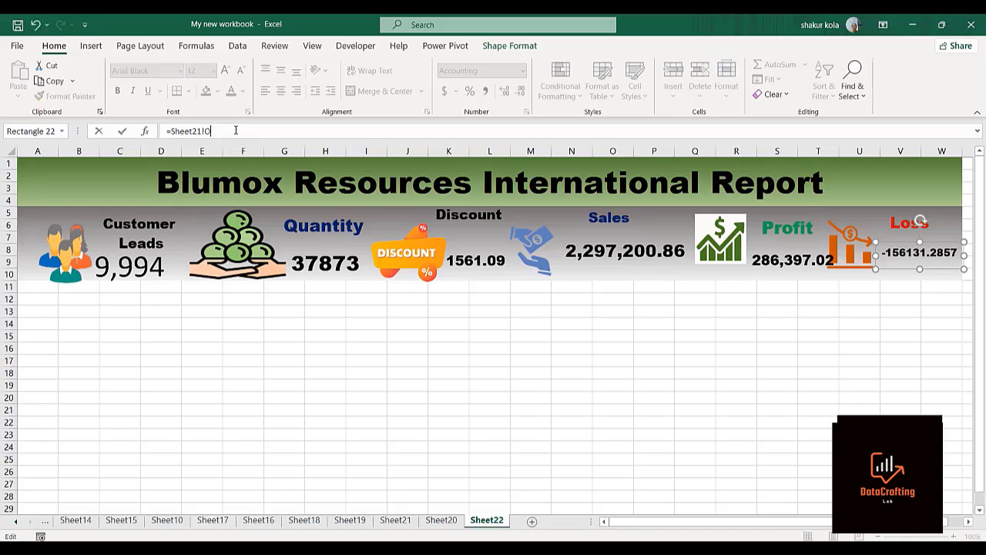
key("Return")
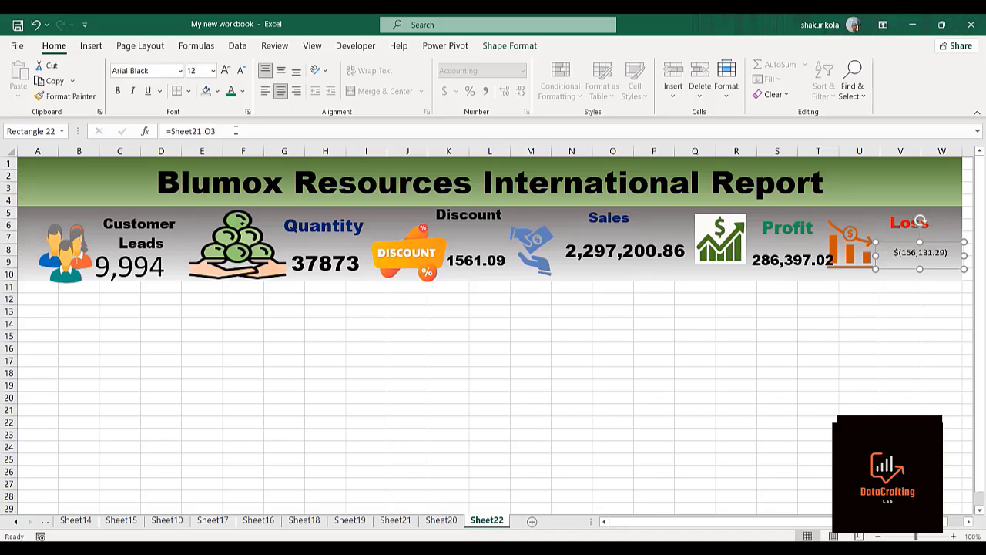
Step: Enlarge the loss figure's text to size 16 and set its font to Arial Black
left_click(226, 71)
left_click(226, 71)
left_click(226, 71)
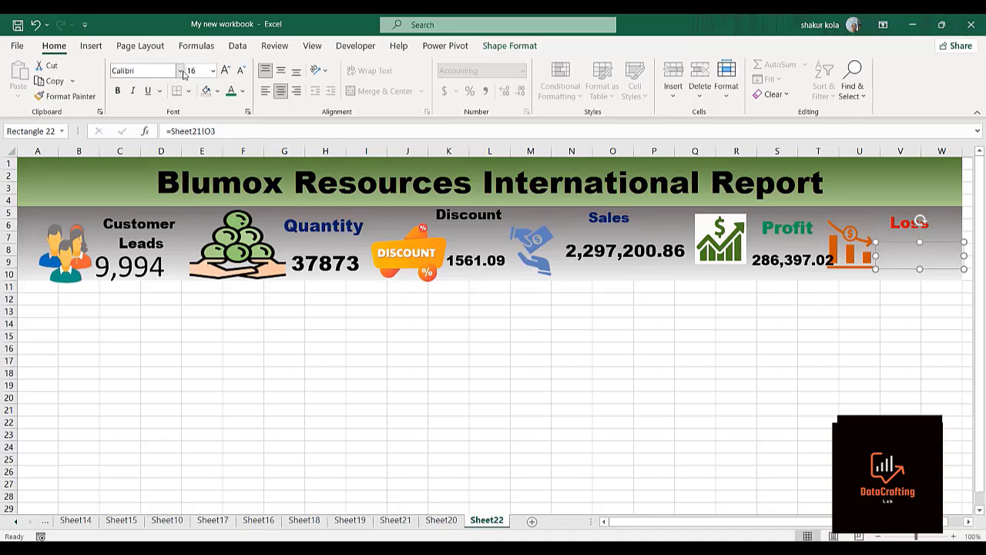
left_click(181, 71)
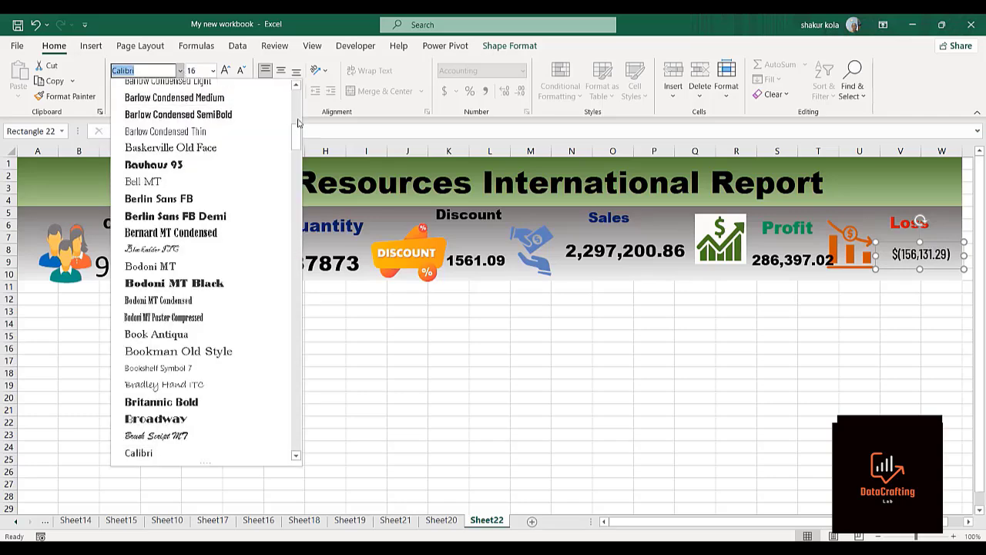
left_click_drag(299, 135, 299, 99)
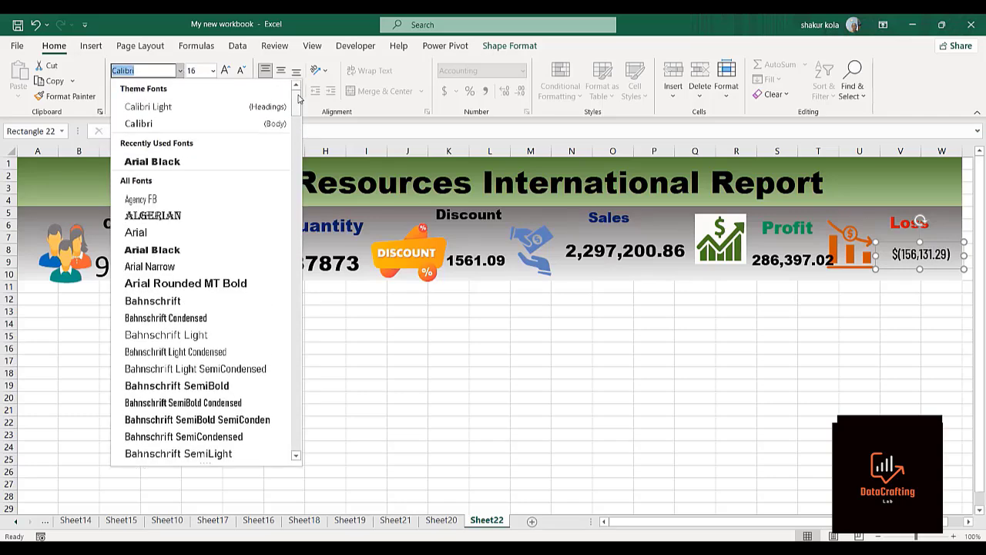
left_click(152, 161)
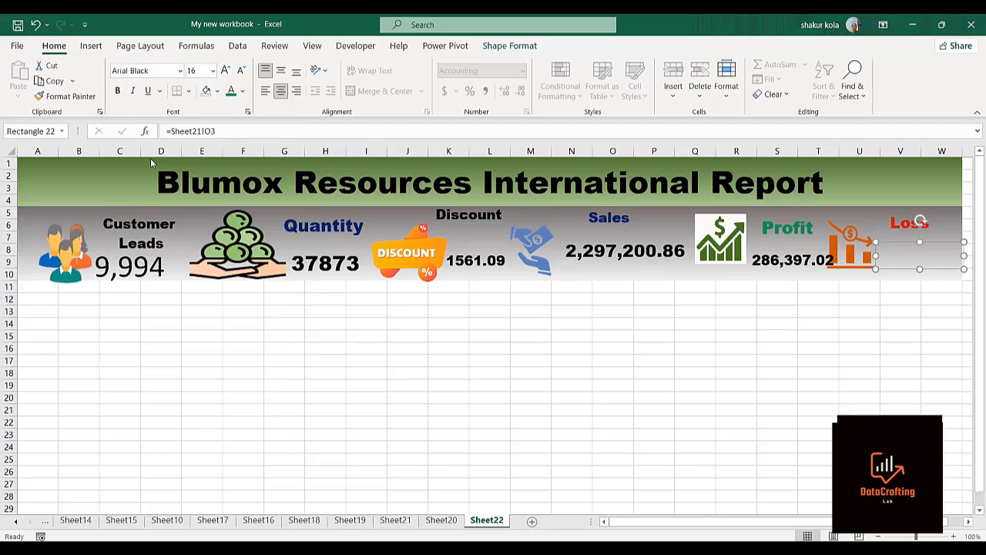
Step: Reselect the loss figure's text box and enlarge it upward and toward the loss icon
left_click(892, 339)
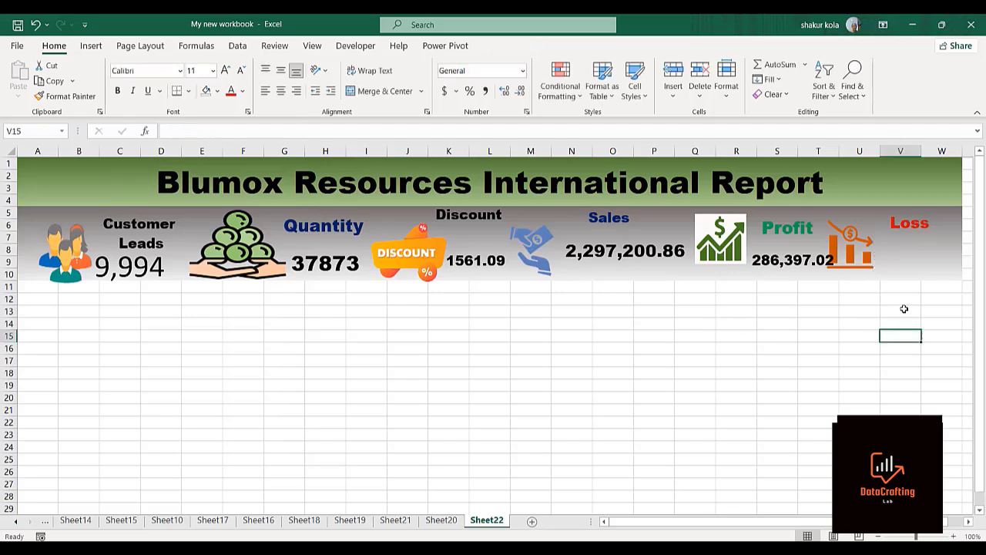
left_click(905, 265)
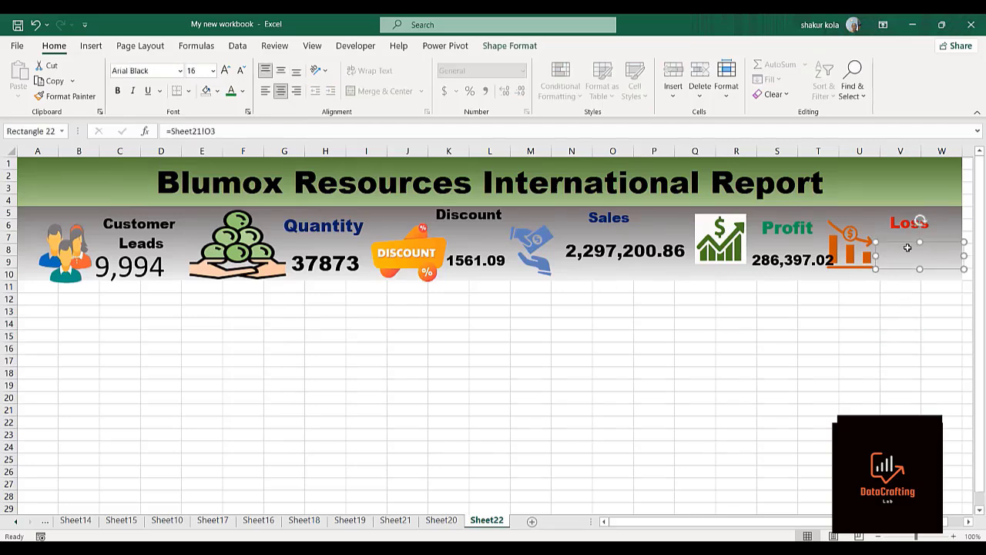
left_click_drag(920, 242, 850, 240)
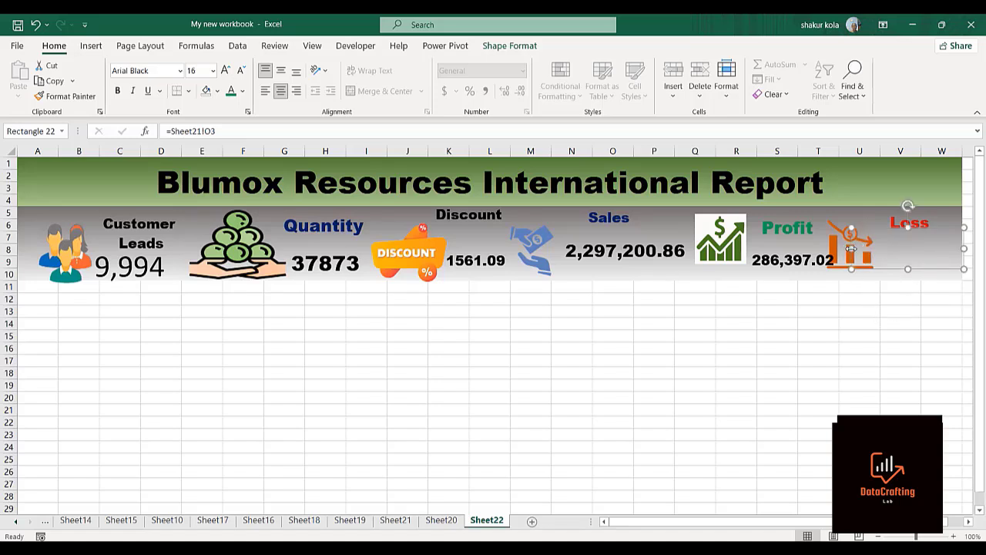
left_click_drag(850, 248, 845, 245)
left_click_drag(819, 346, 845, 254)
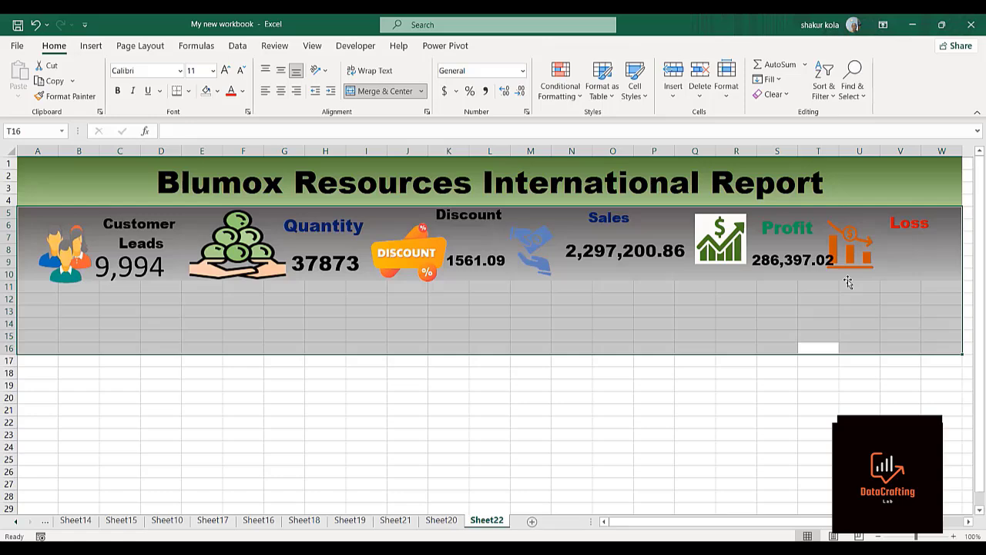
left_click(849, 406)
left_click(892, 248)
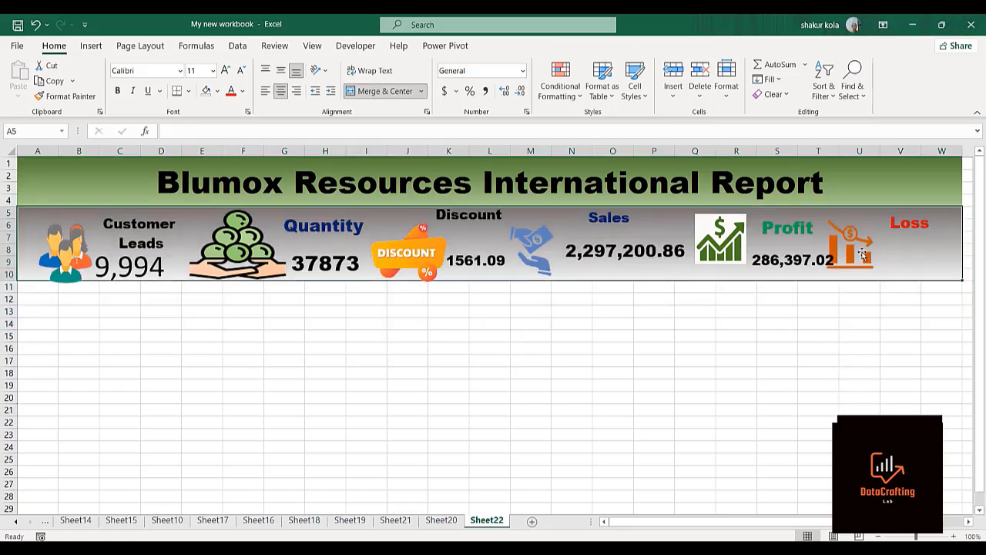
left_click(865, 250)
left_click(896, 248)
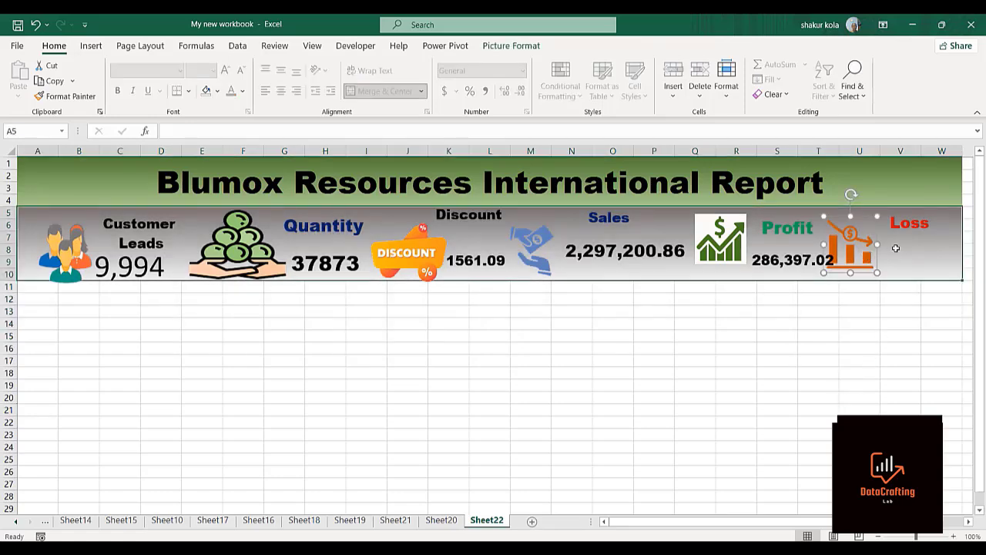
left_click(910, 245)
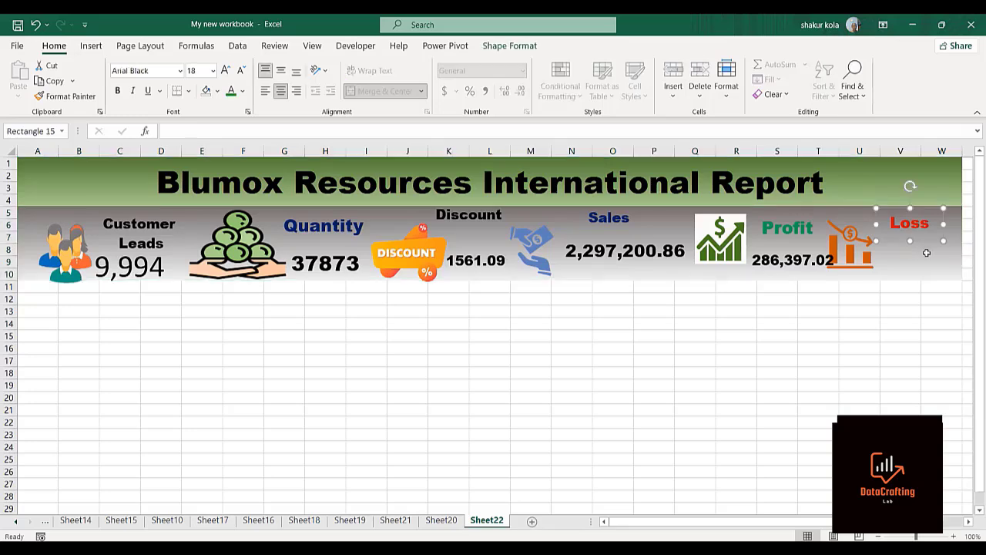
left_click(926, 253)
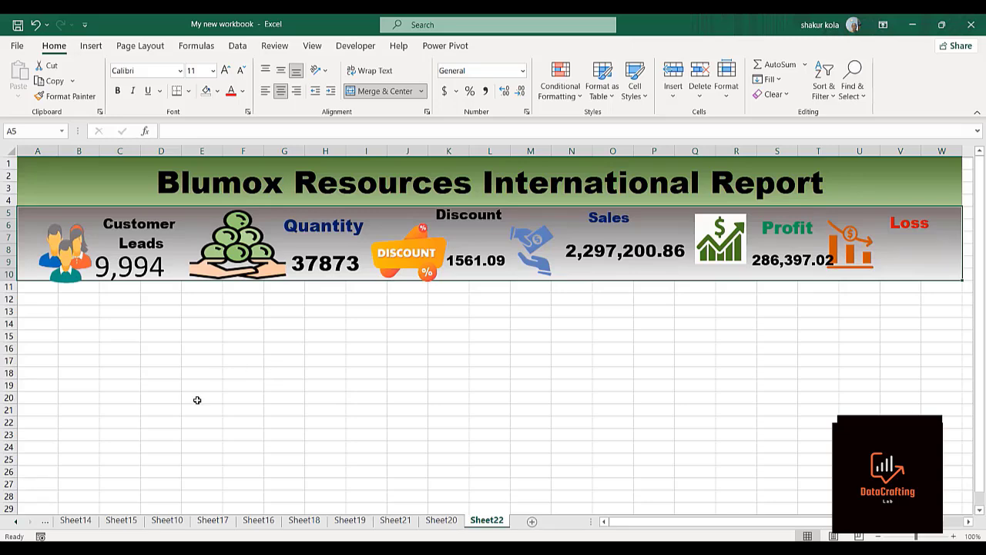
key("ctrl+z")
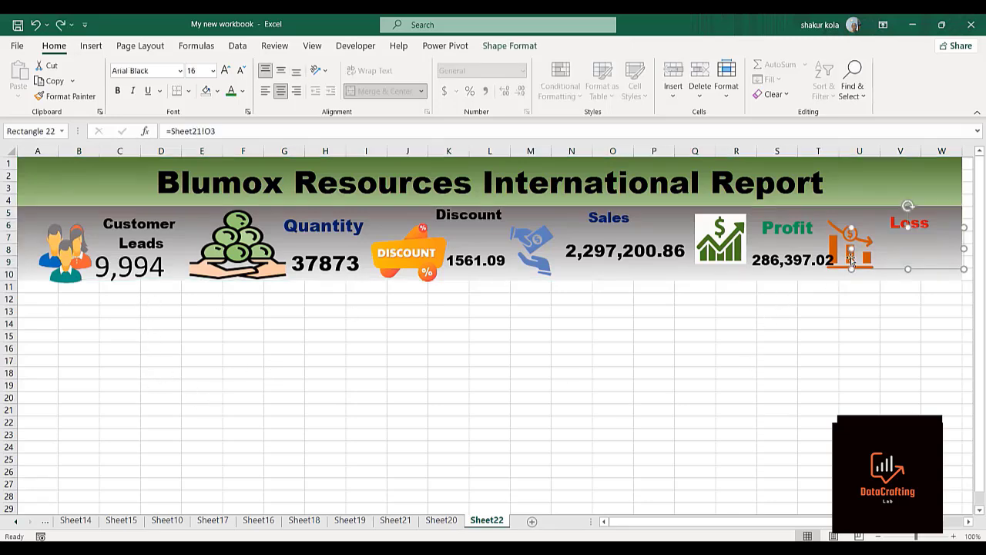
Step: Widen the loss figure's text box further over the loss icon and reduce its font size to 12
left_click_drag(850, 247, 840, 247)
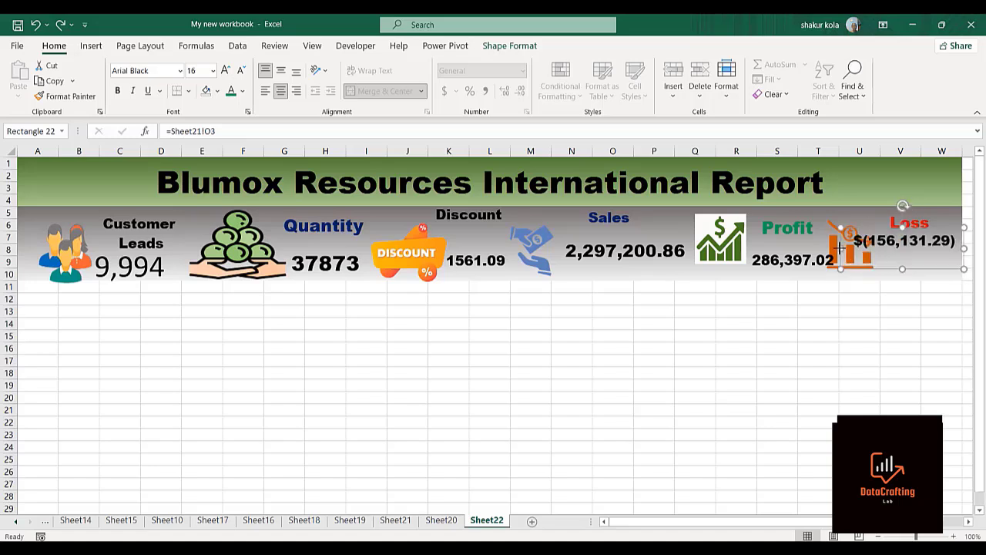
left_click(240, 71)
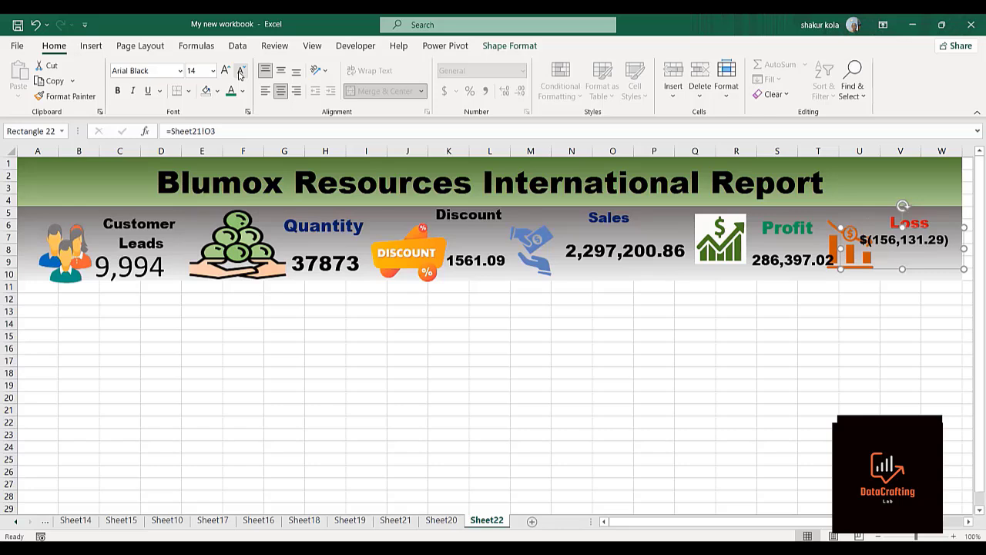
left_click(241, 72)
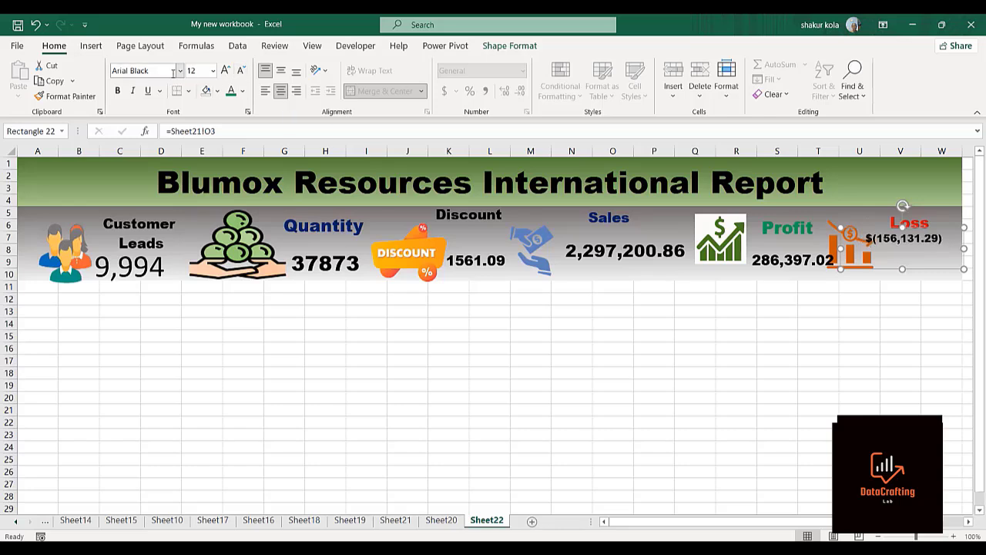
left_click(716, 336)
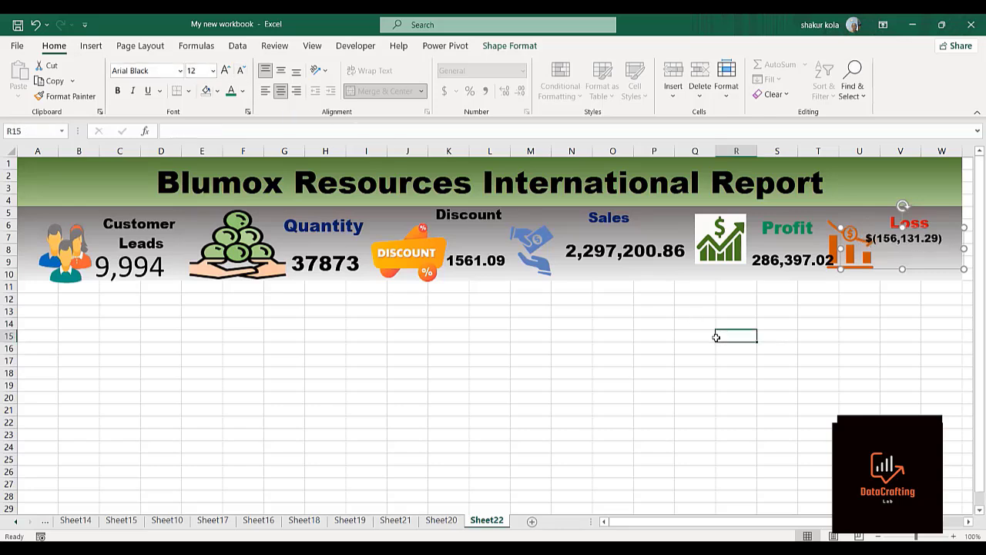
Step: Narrow the loss figure's text box so the figure clears the loss icon and sits beneath its heading, and deselect it
left_click(894, 255)
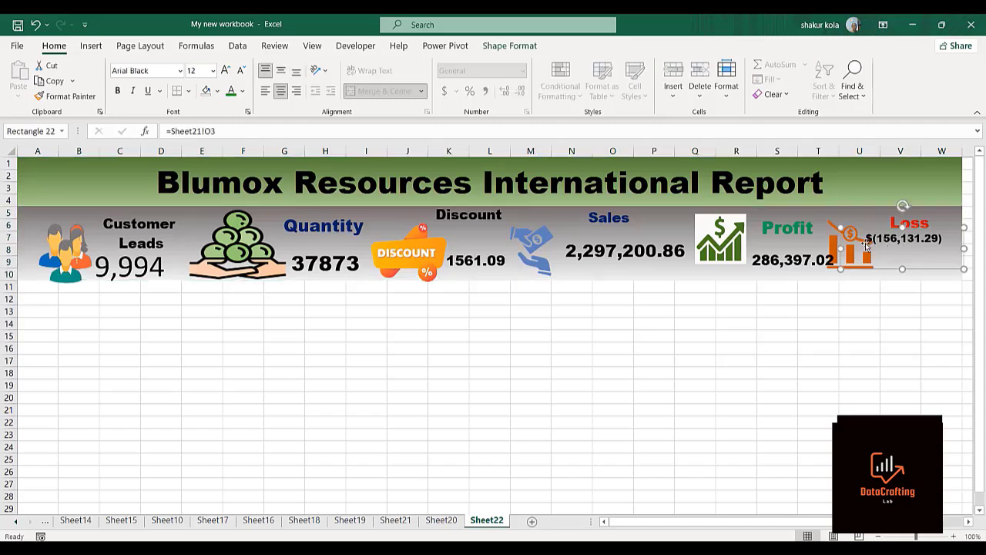
left_click_drag(841, 248, 869, 248)
left_click_drag(877, 252, 873, 252)
left_click(896, 375)
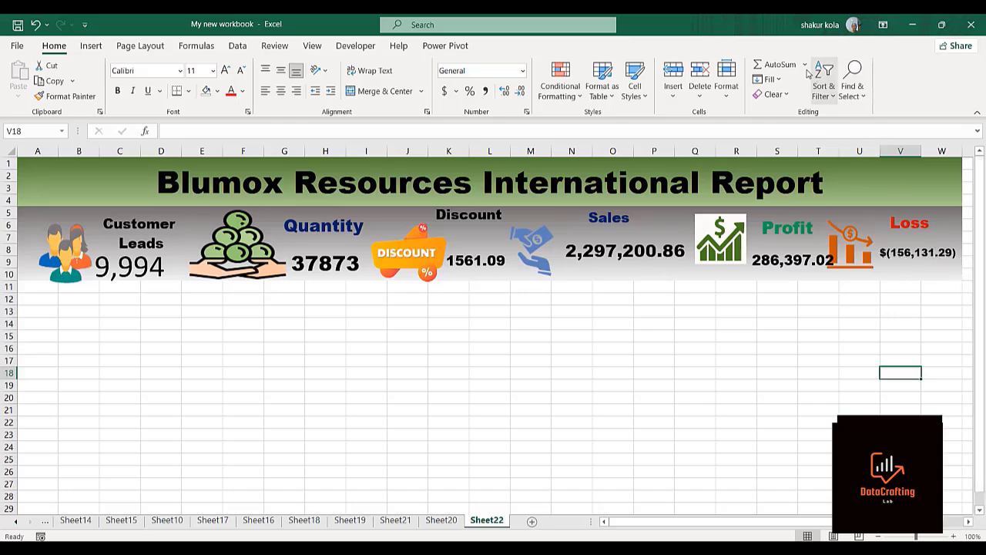
Step: Insert a clustered bar chart from the Sub-Category sales pivot table on Sheet21
key("ctrl+Page_Up")
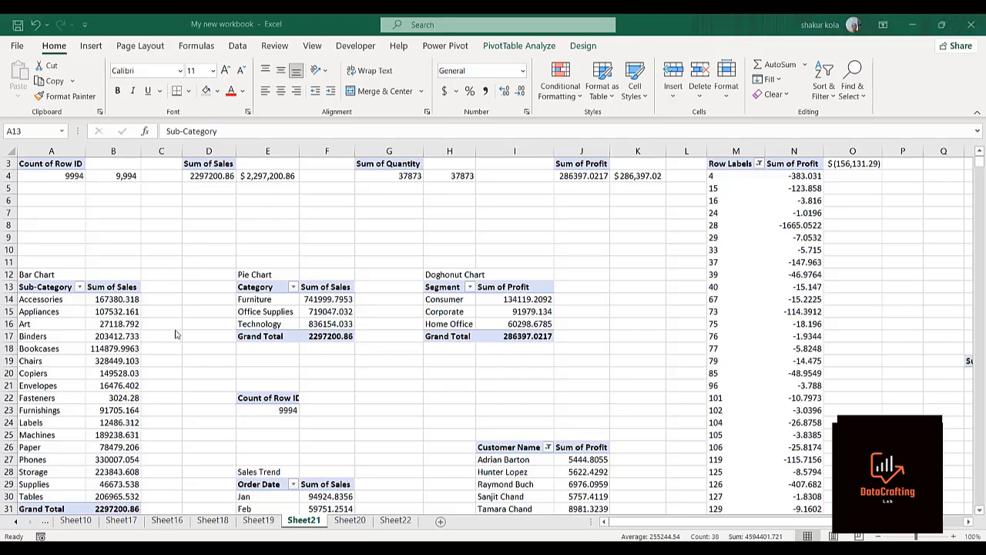
left_click(23, 287)
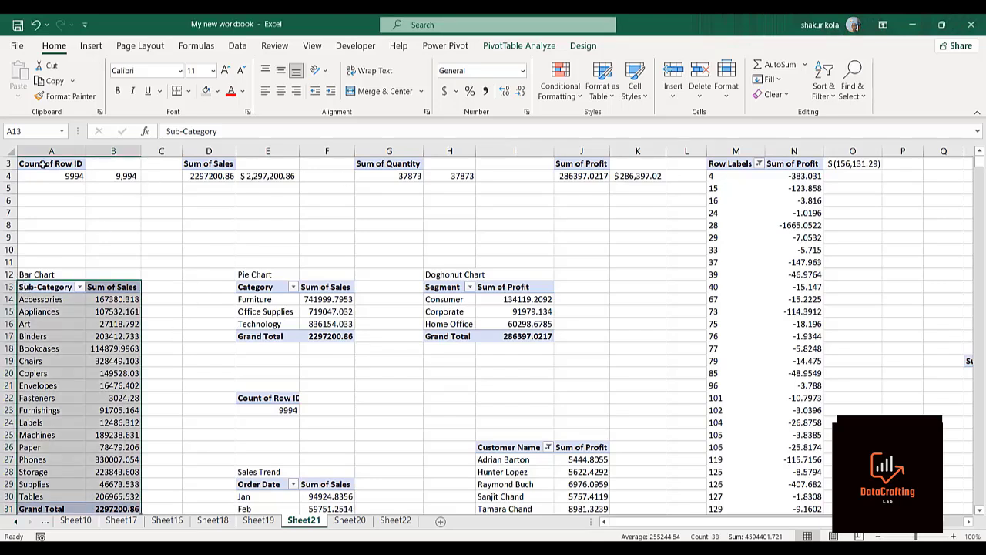
left_click(83, 82)
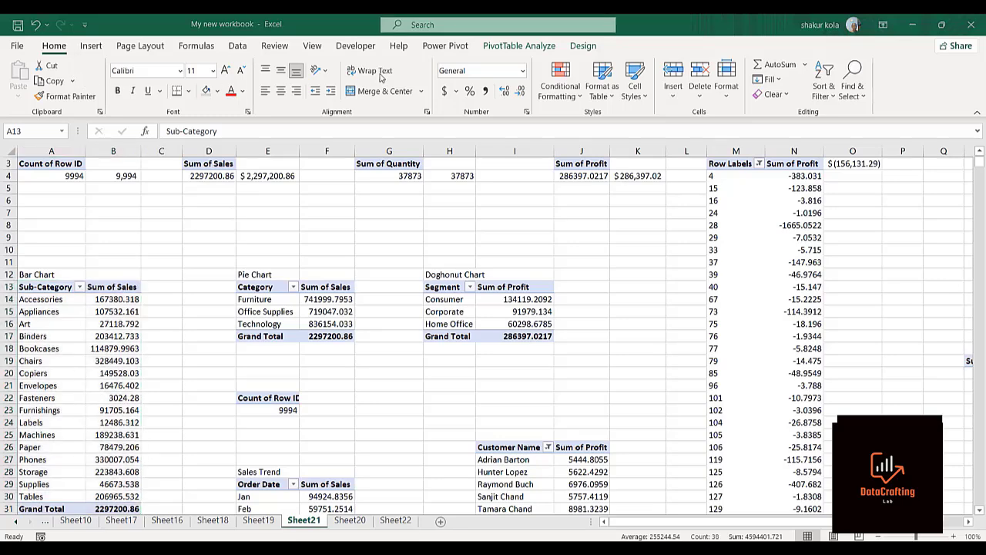
left_click(91, 46)
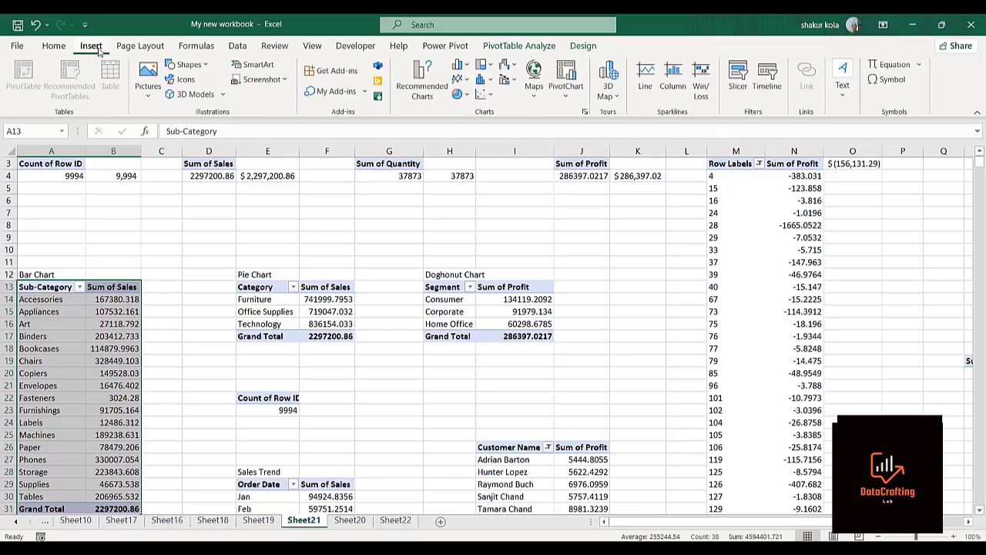
left_click(433, 91)
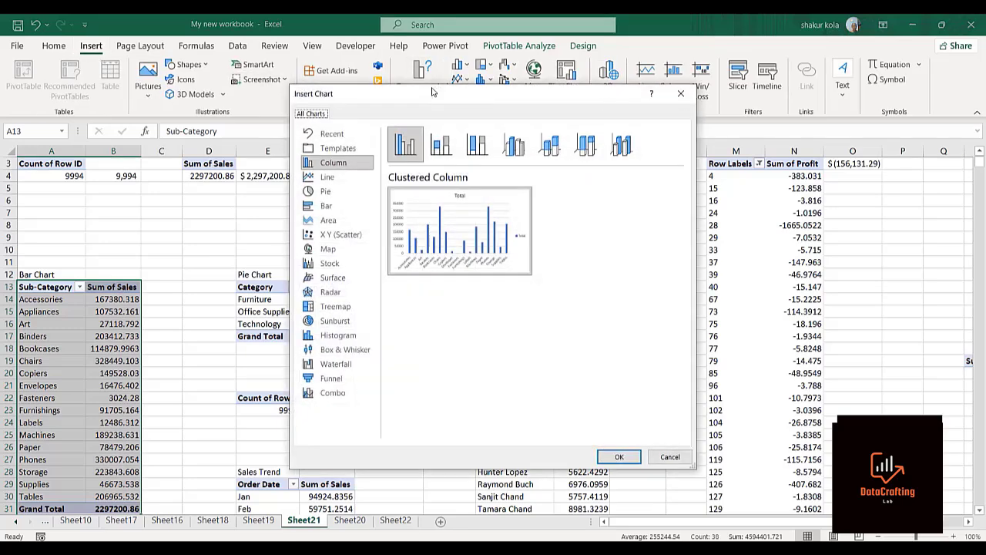
left_click(322, 208)
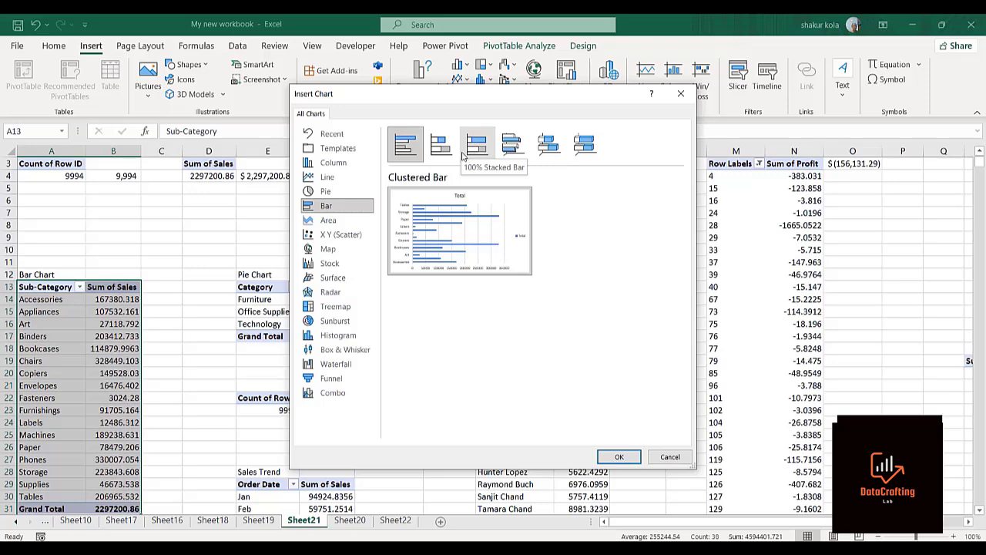
mouse_move(455, 252)
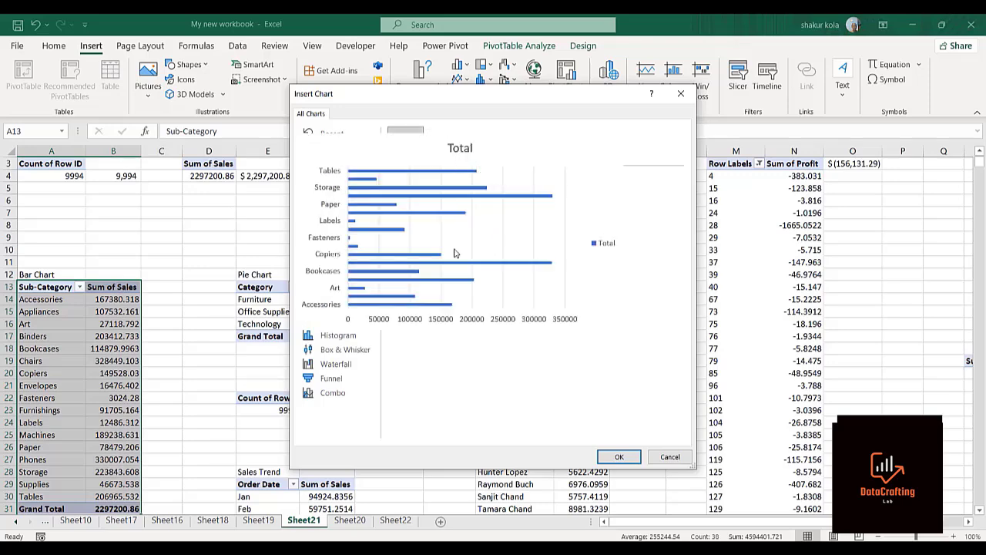
left_click(606, 457)
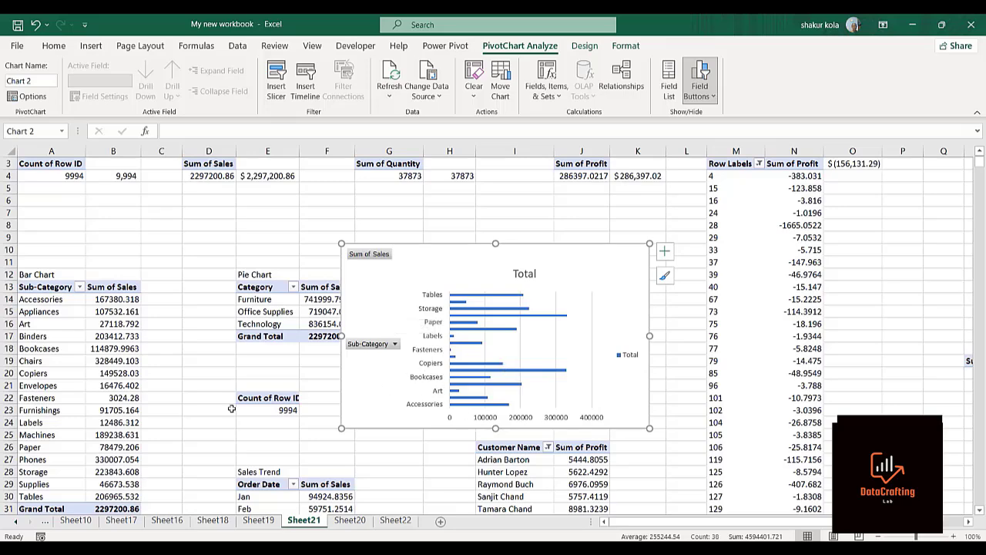
Step: Sort the Sub-Category pivot table's Sum of Sales values from smallest to largest
left_click(113, 351)
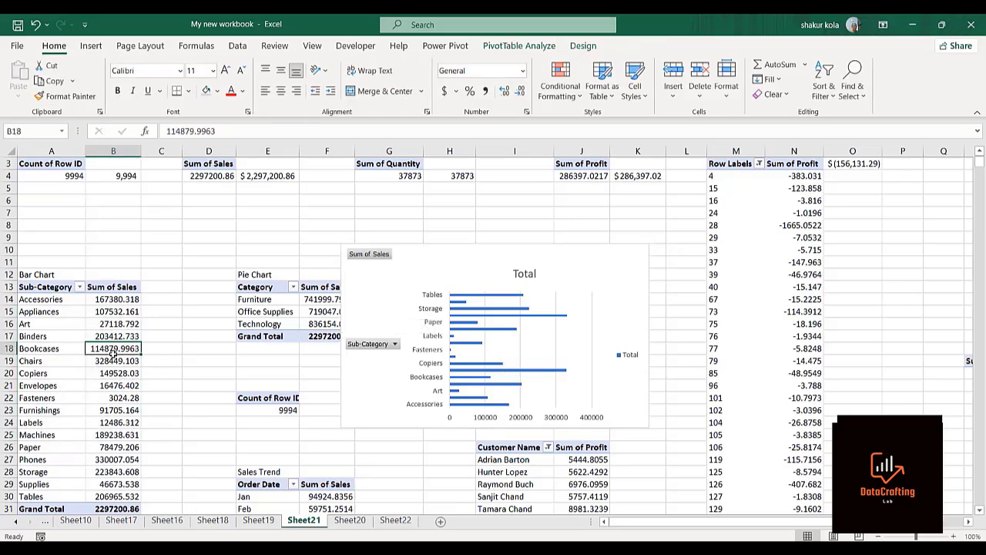
right_click(106, 326)
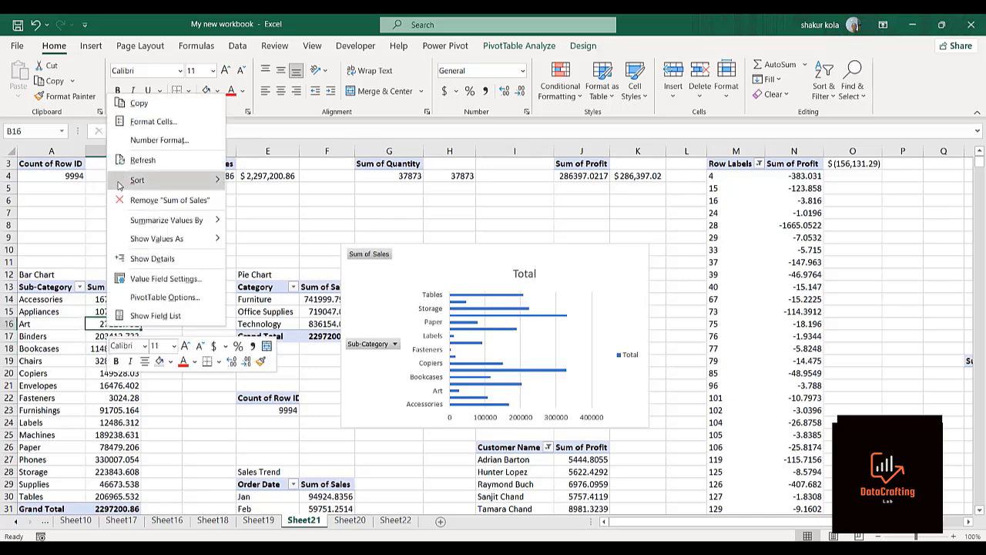
mouse_move(156, 181)
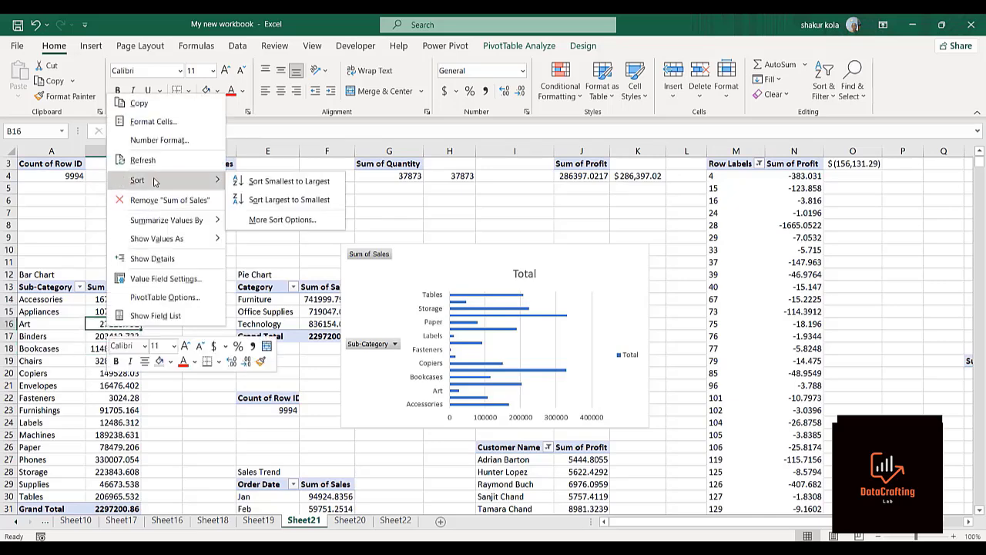
left_click(258, 182)
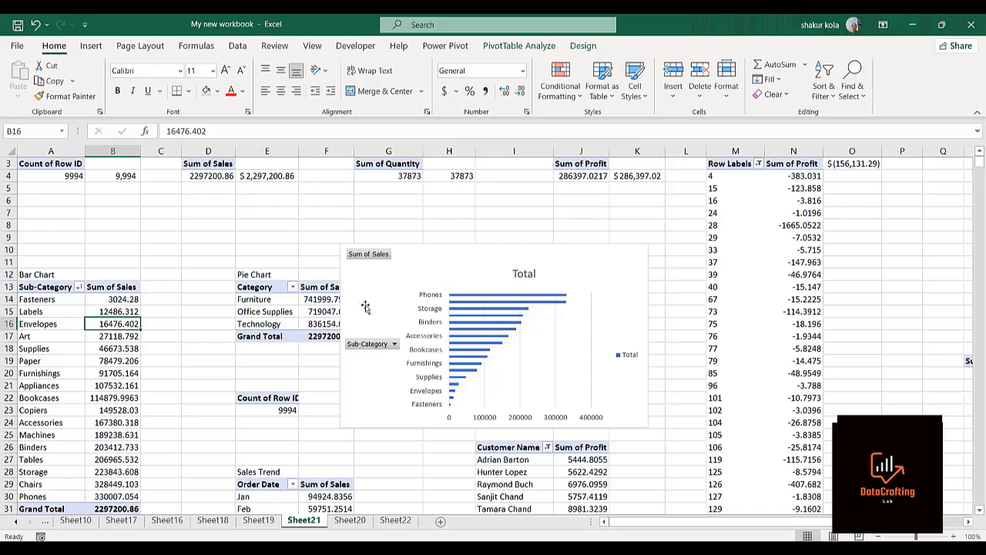
Step: Move the sub-category bar chart up beside its pivot table and hide all of its field buttons
left_click_drag(375, 284, 336, 214)
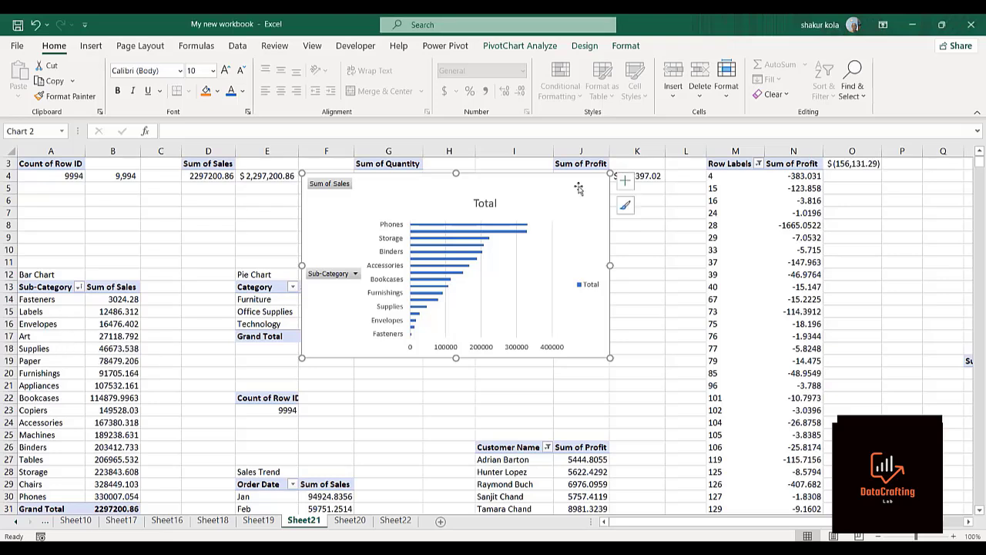
left_click(520, 46)
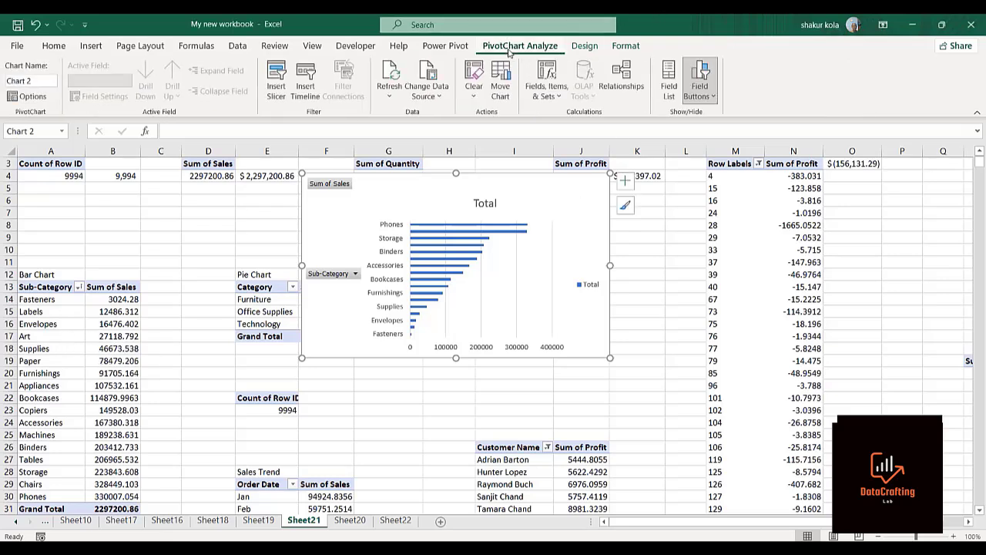
left_click(700, 94)
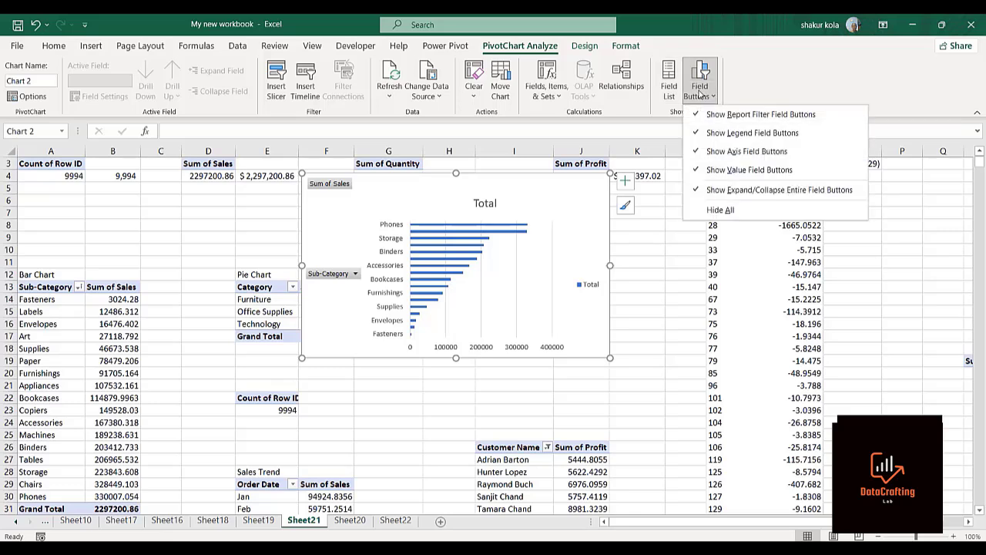
left_click(722, 211)
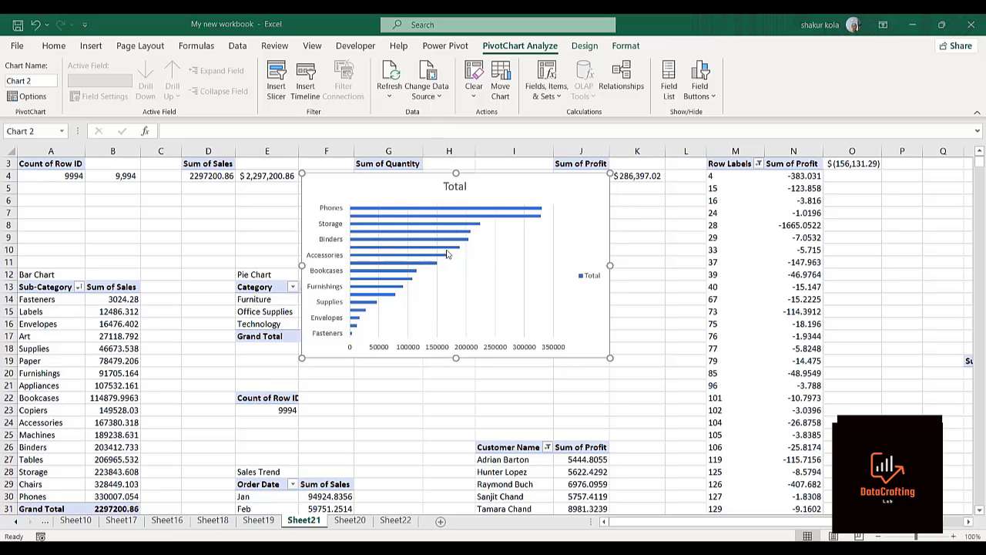
Step: Add data labels to the bars of the sub-category sales chart
mouse_move(424, 262)
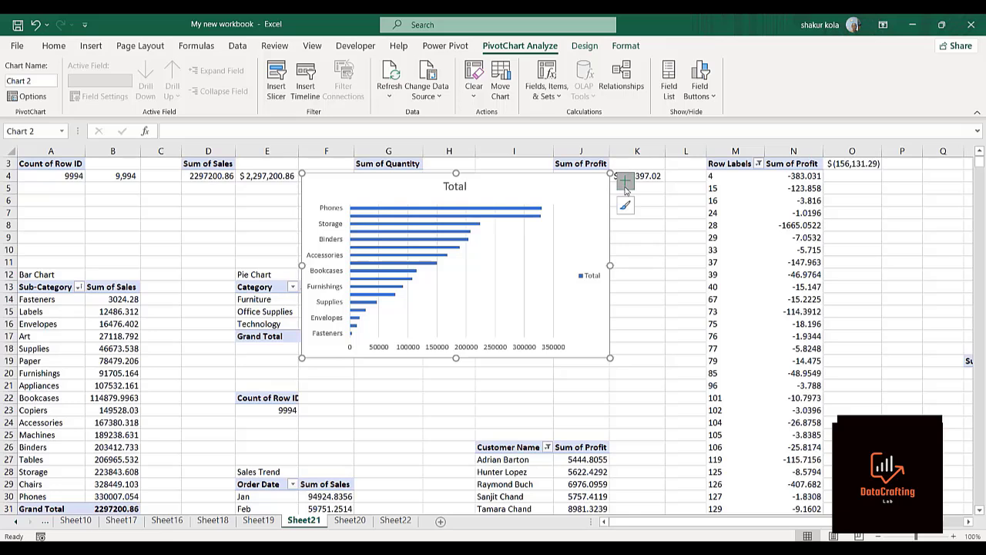
left_click(625, 184)
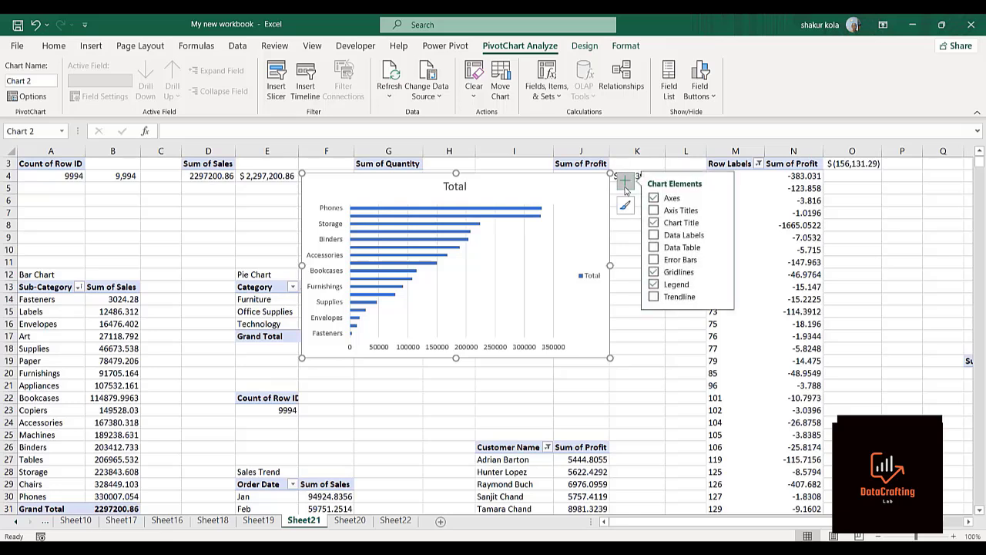
left_click(653, 235)
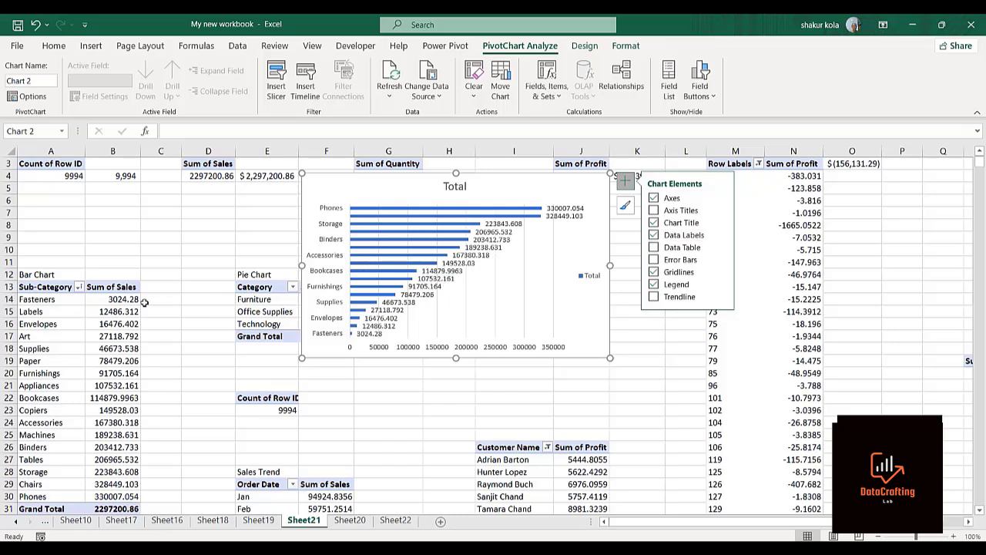
Step: Format the Sub-Category pivot table's sales values in B14:B31, including the grand total, with the custom number format 0.00, "K"
left_click(107, 298)
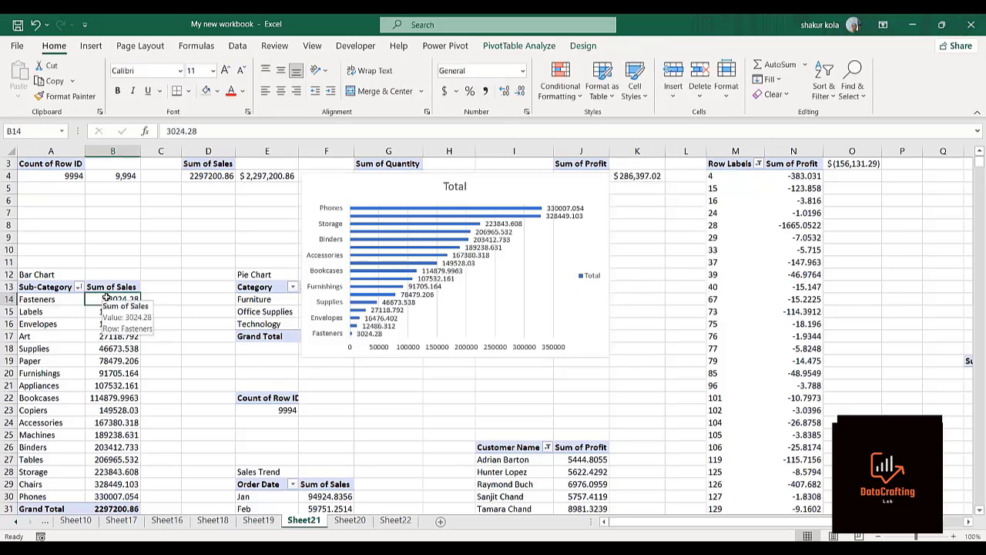
key("shift+Down")
key("shift+Down")
key("shift+Down")
key("shift+Down")
key("shift+Down")
key("shift+Down")
key("shift+Down")
key("shift+Down")
key("shift+Down")
key("shift+Down")
key("shift+Down")
key("shift+Down")
key("shift+Down")
key("shift+Down")
key("shift+Down")
key("shift+Down")
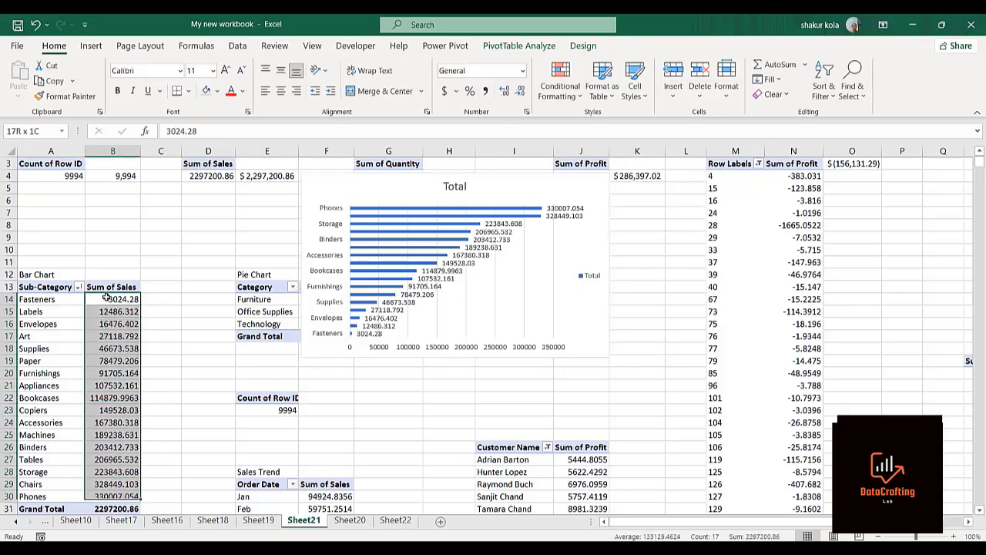
key("shift+Down")
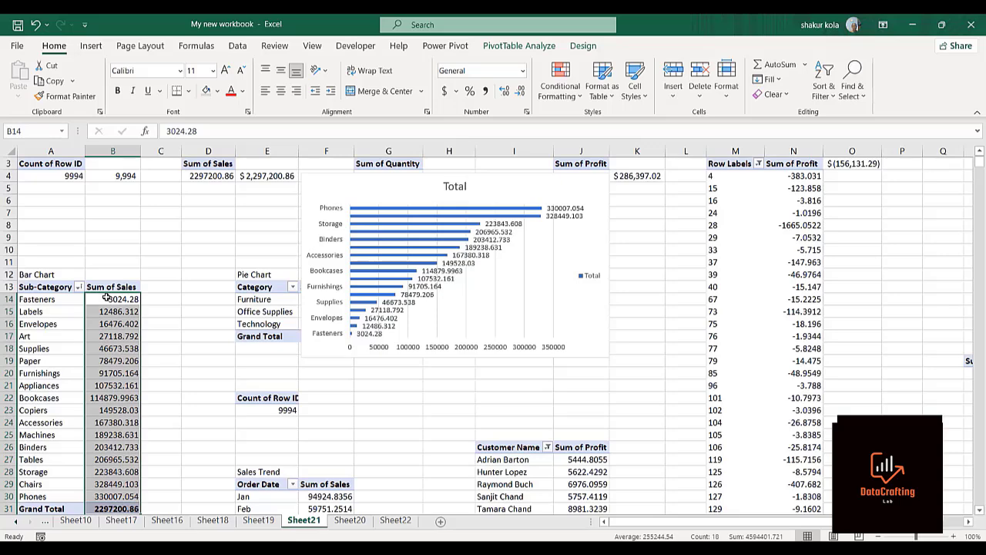
key("ctrl+1")
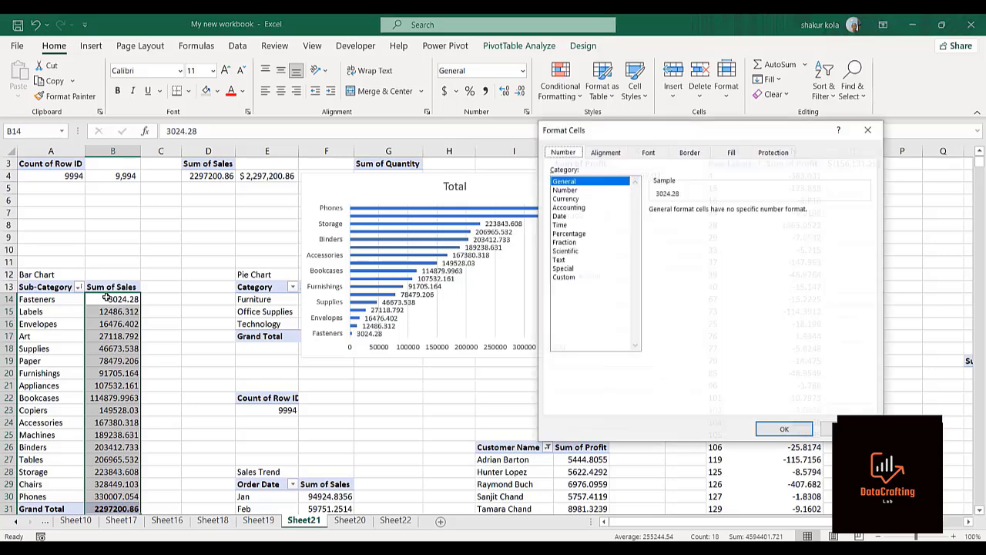
left_click(563, 277)
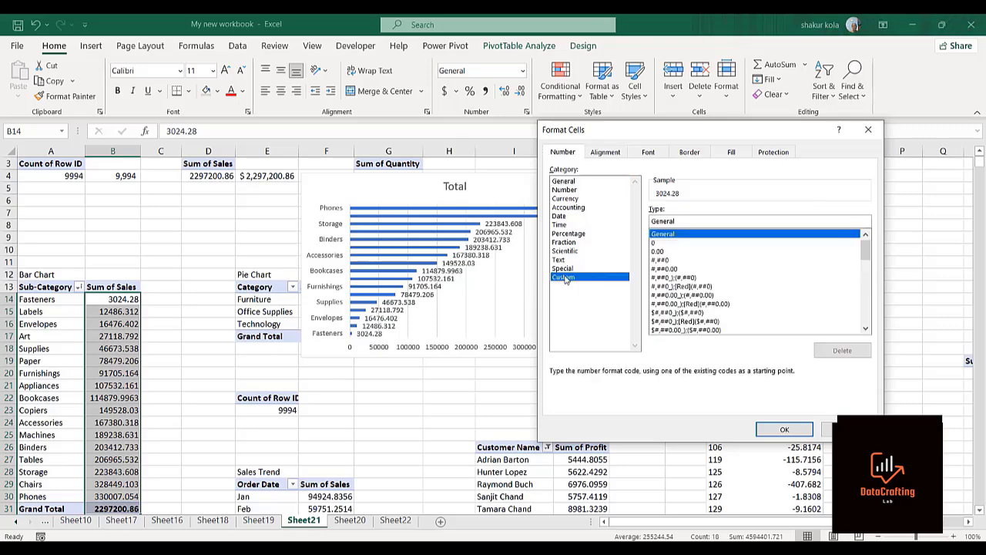
left_click(655, 243)
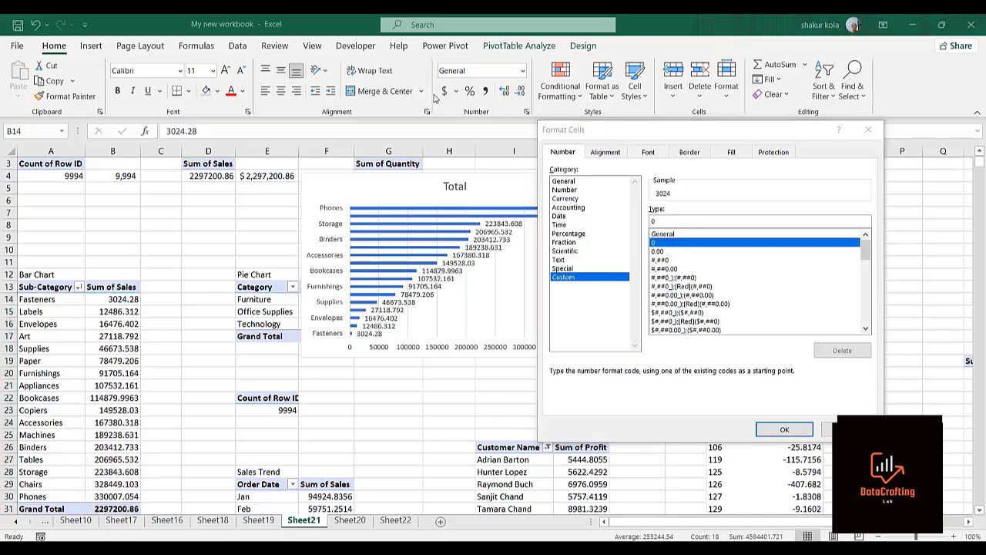
left_click(660, 220)
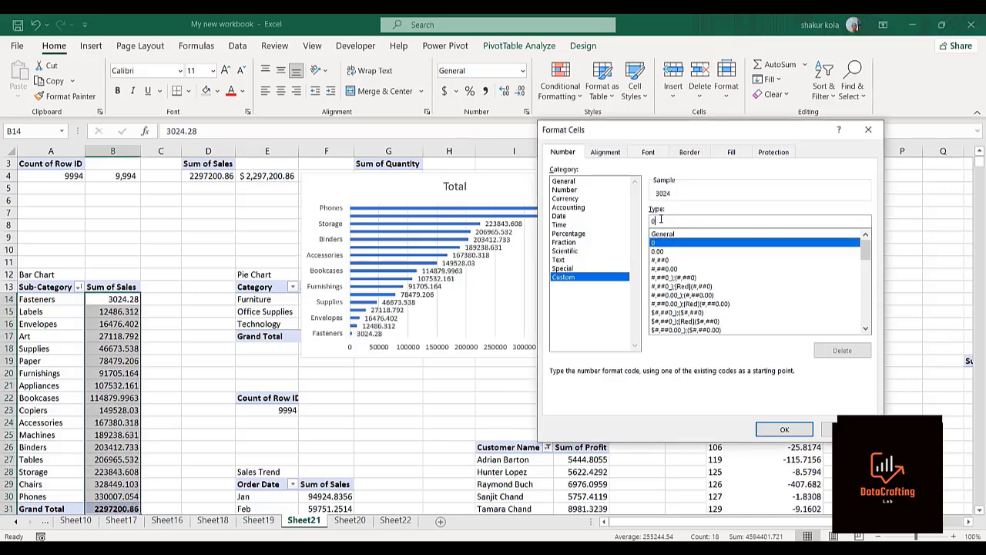
type(".")
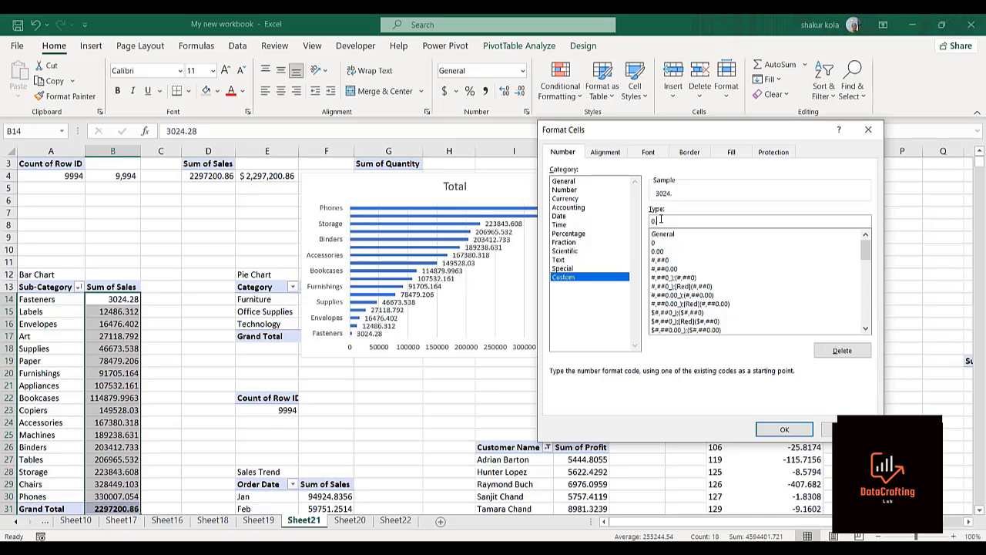
left_click(437, 91)
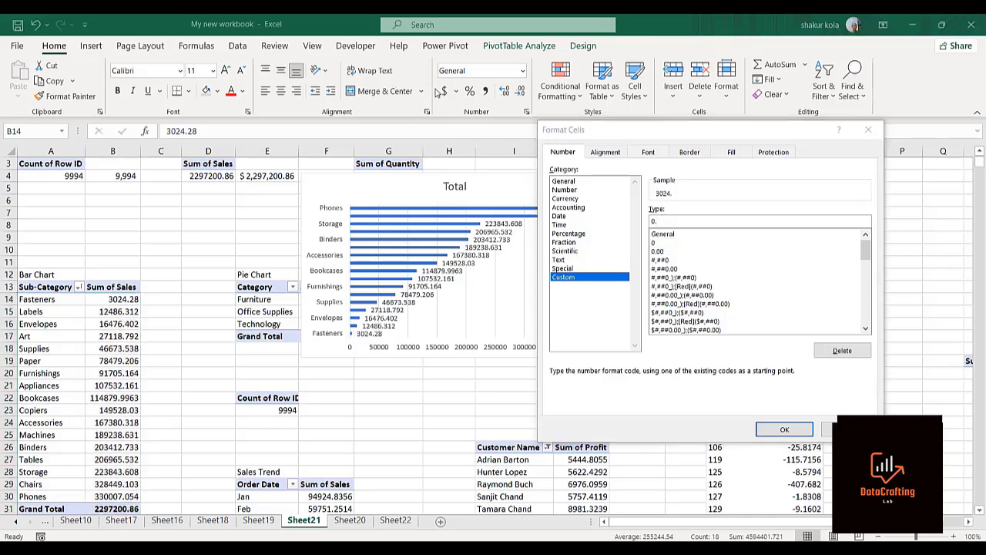
left_click(671, 220)
type("00")
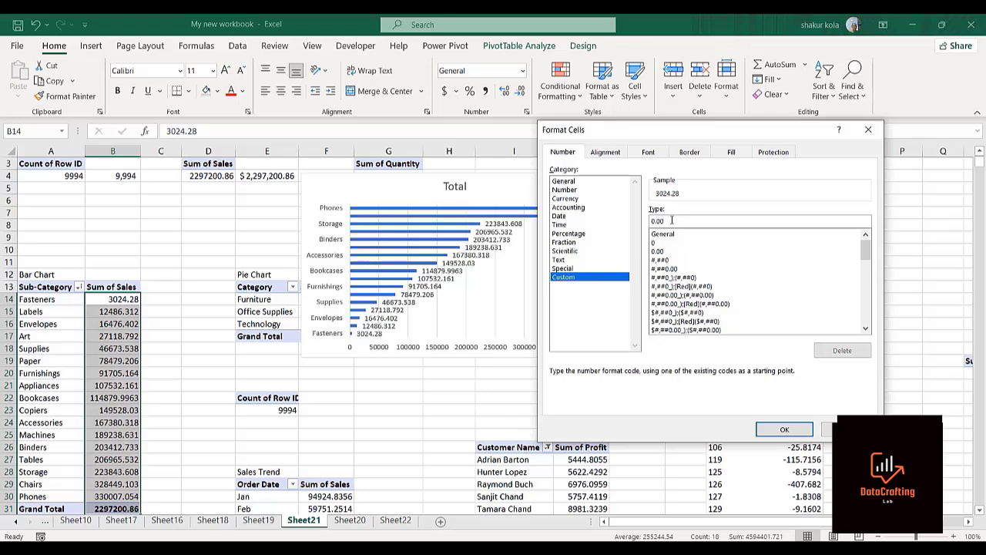
type(", \"K")
left_click(774, 433)
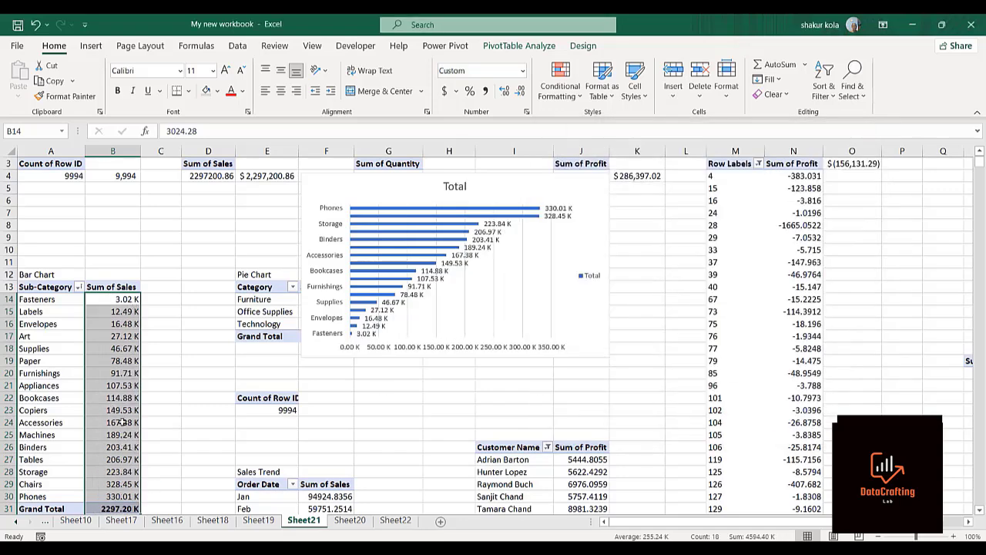
left_click(433, 96)
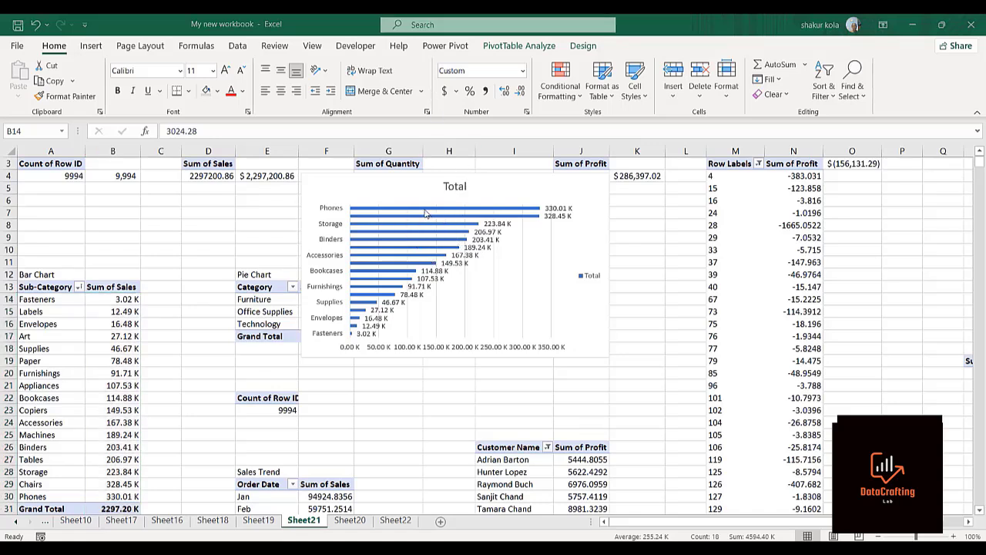
Step: Thicken the bars of the sub-category sales chart by reducing the series gap width to 91%
mouse_move(425, 214)
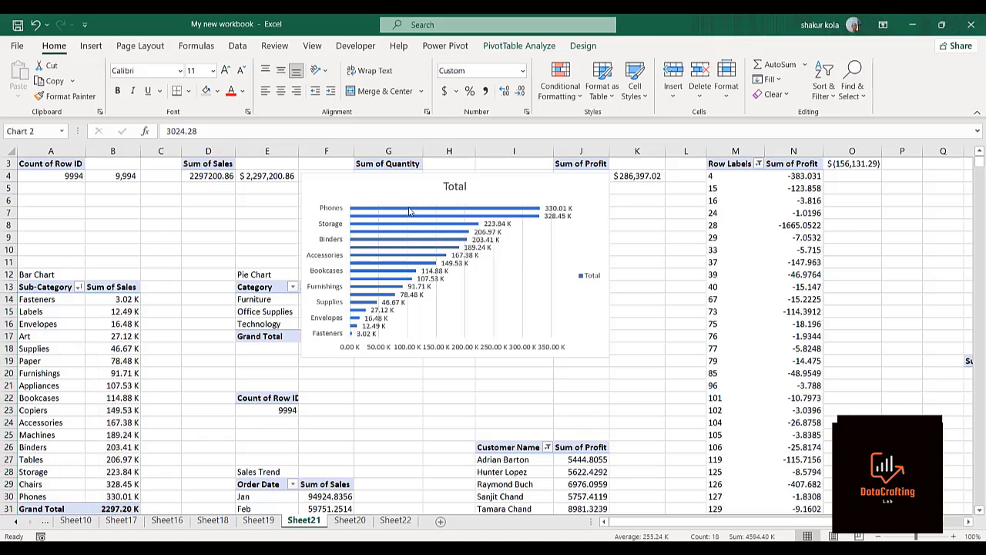
left_click(410, 211)
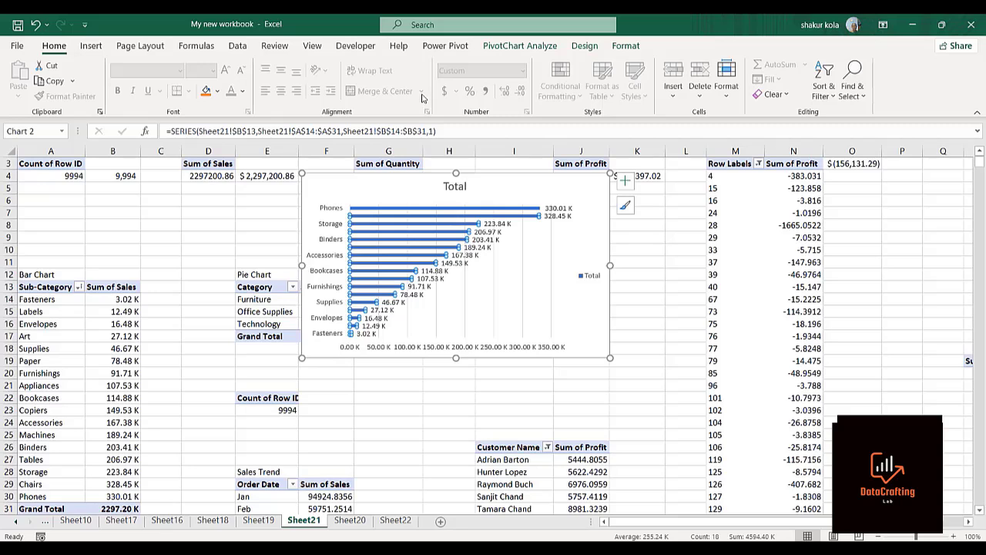
key("Escape")
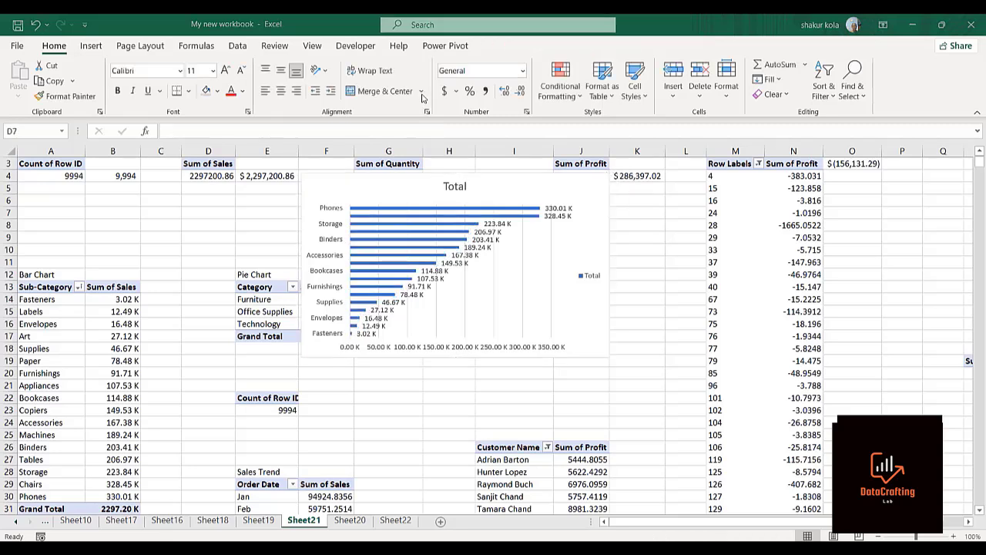
left_click(421, 213)
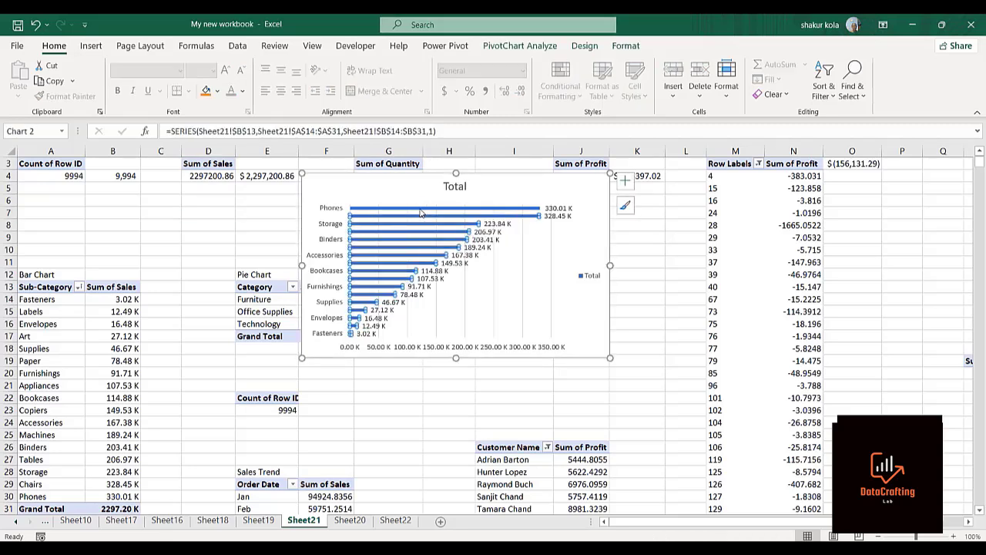
right_click(420, 213)
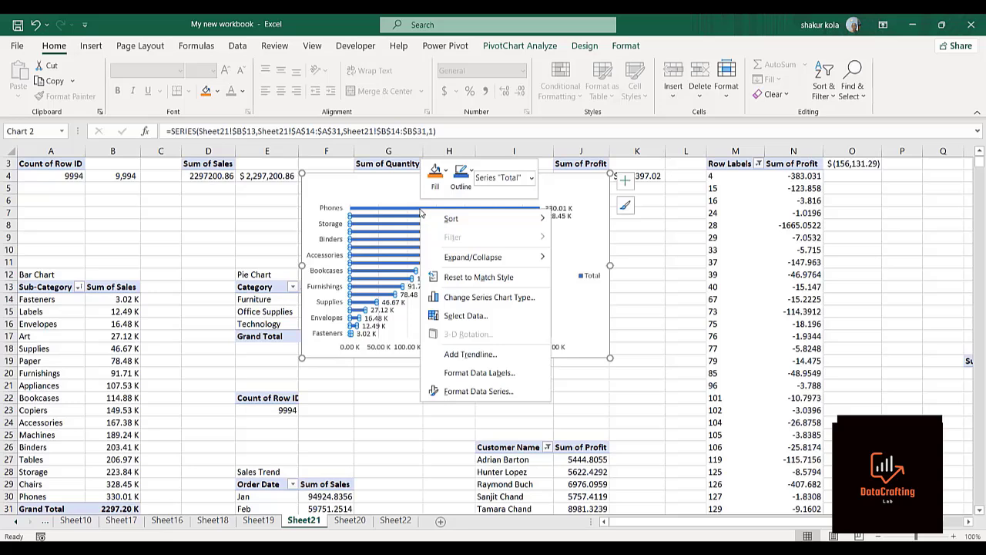
left_click(453, 393)
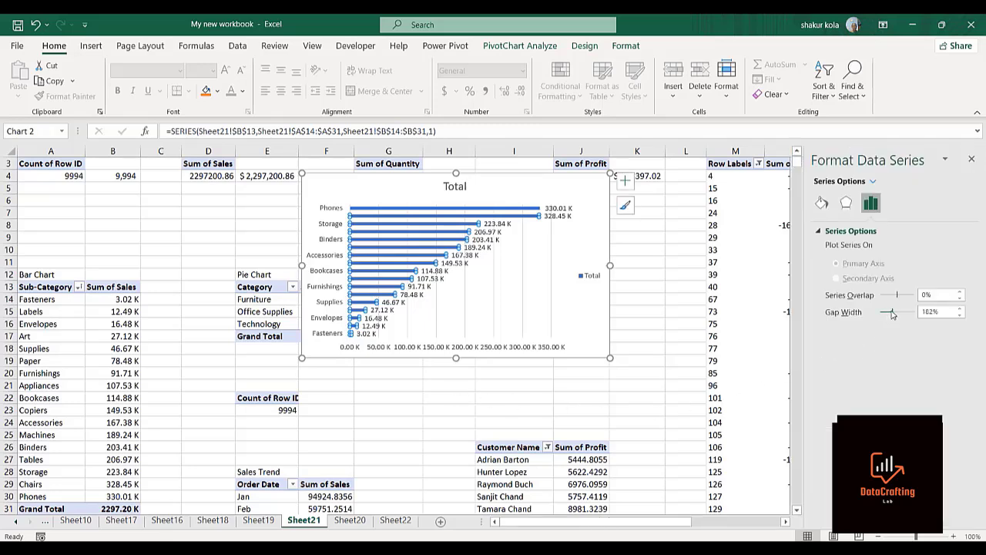
left_click_drag(892, 314, 887, 317)
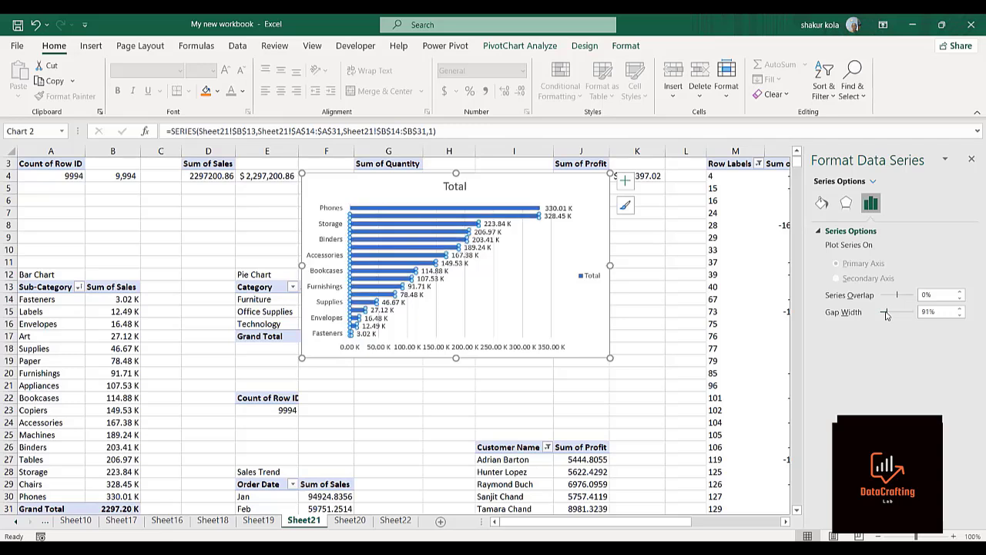
left_click(648, 285)
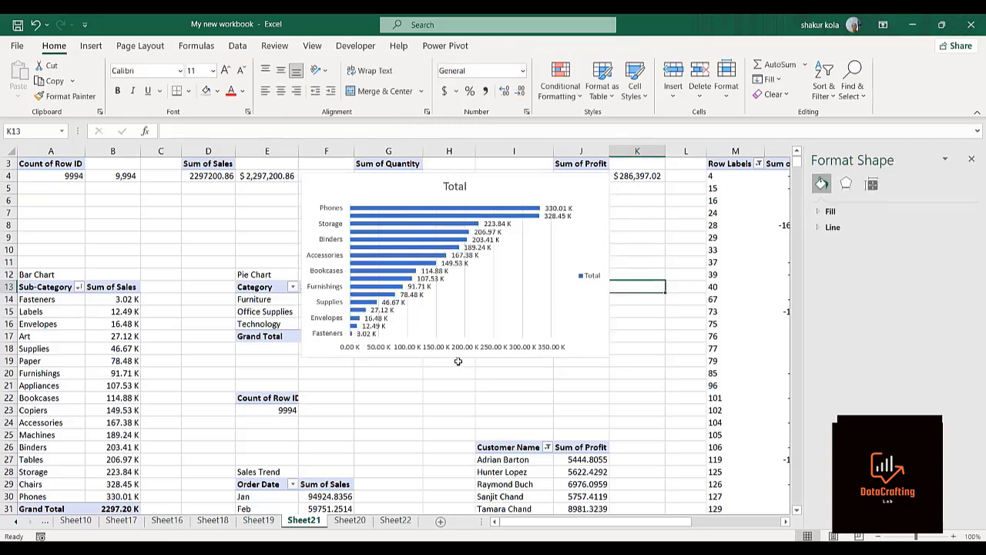
Step: Enlarge the sub-category sales chart to about 4.33" high and 5.93" wide so every category has its own label
left_click(544, 304)
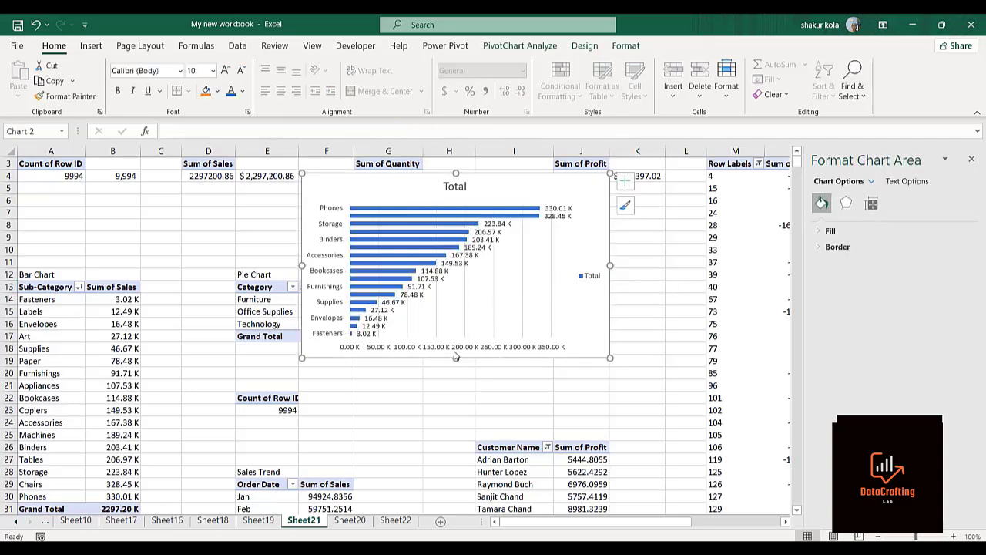
left_click_drag(455, 359, 450, 440)
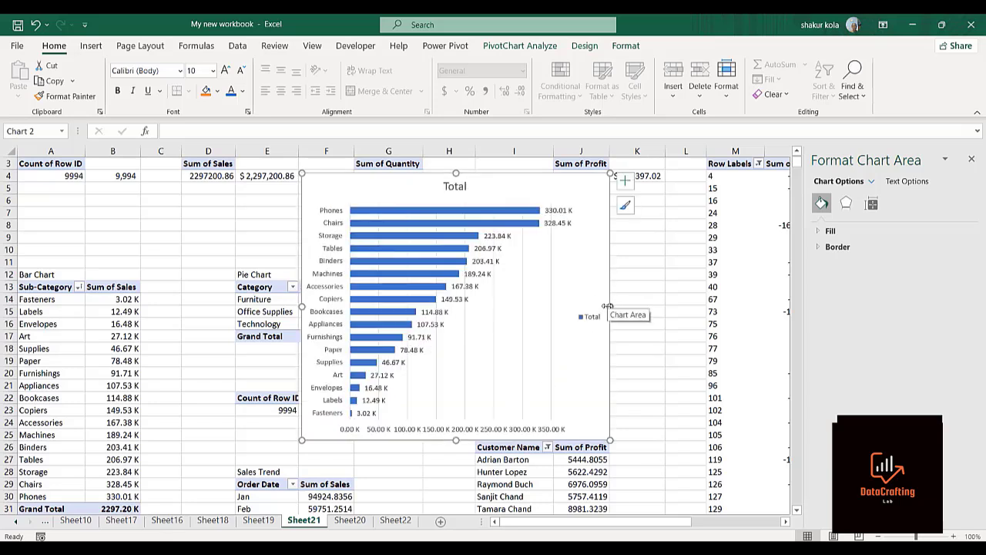
left_click_drag(610, 306, 667, 311)
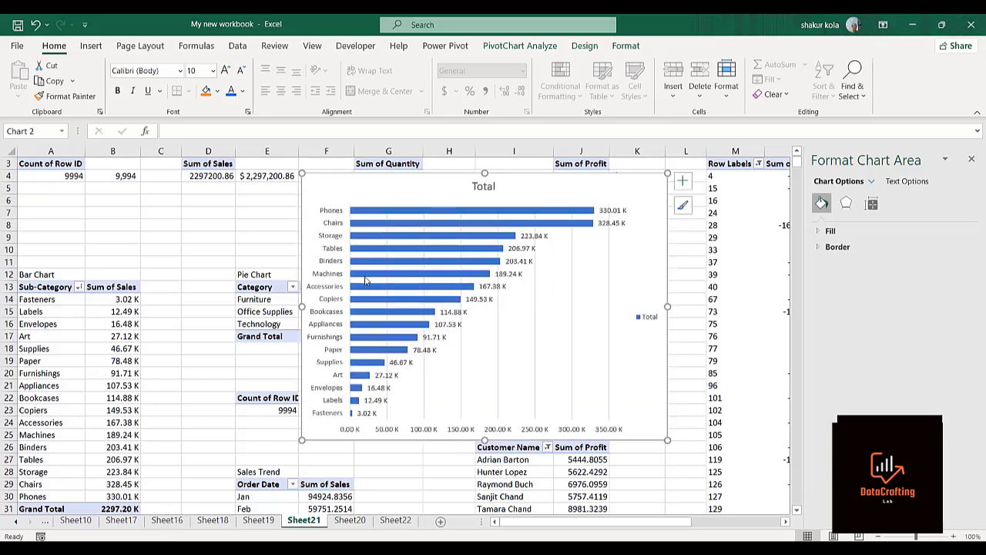
Step: Position the sub-category chart's data labels inside the end of each bar
left_click(516, 257)
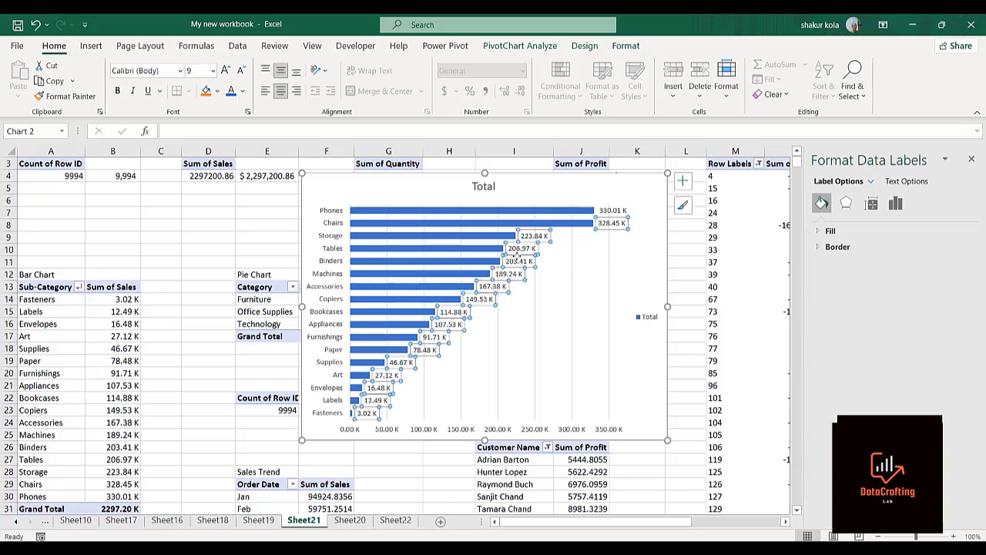
right_click(518, 260)
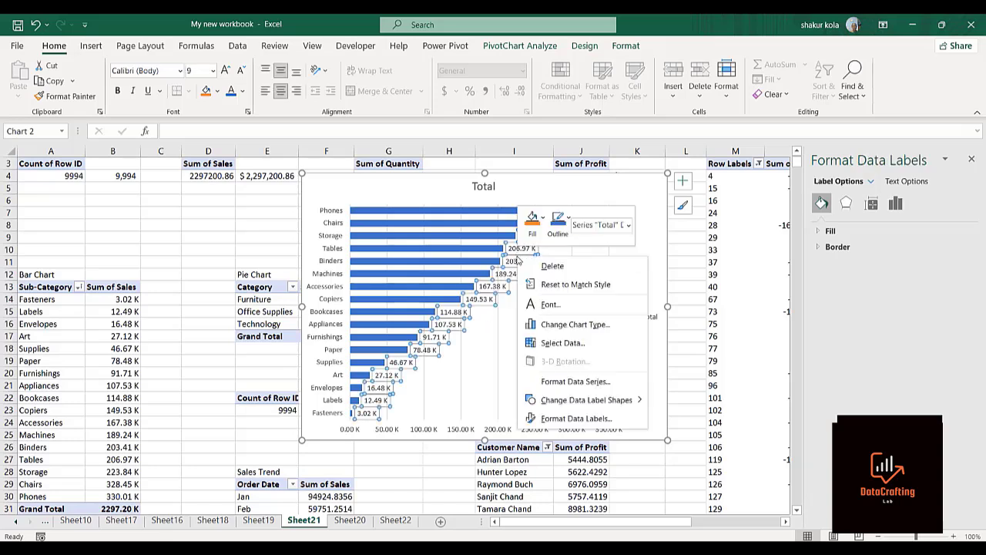
left_click(574, 419)
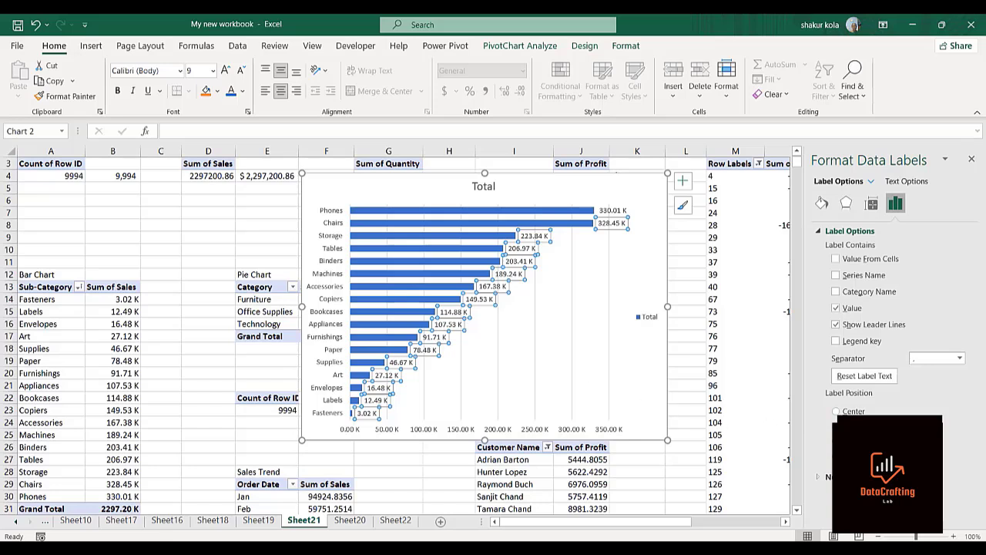
left_click(836, 412)
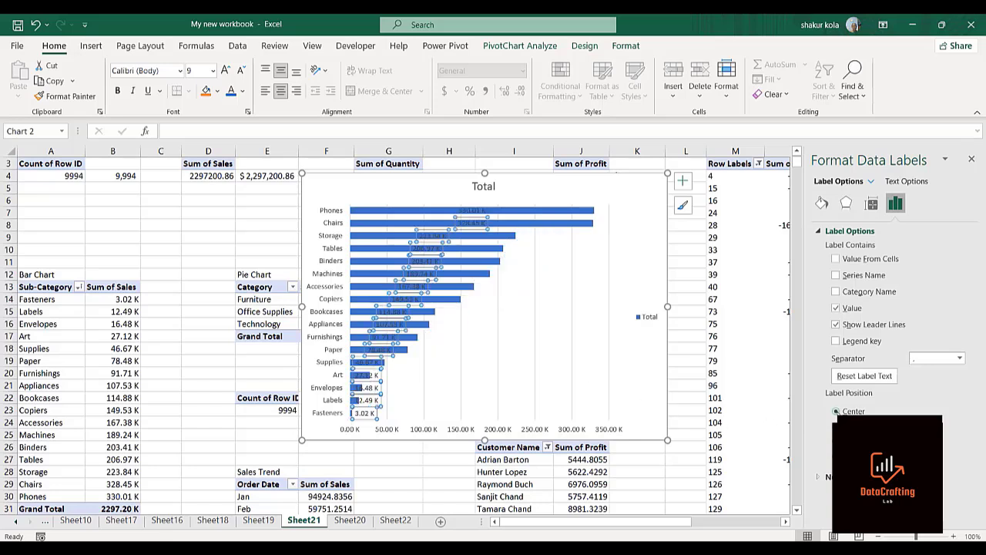
left_click(836, 428)
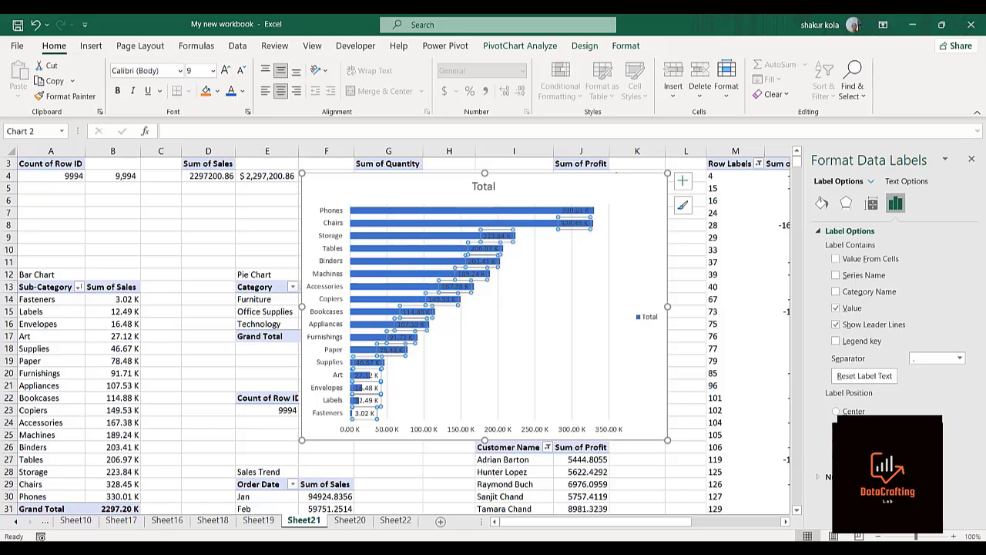
left_click(836, 444)
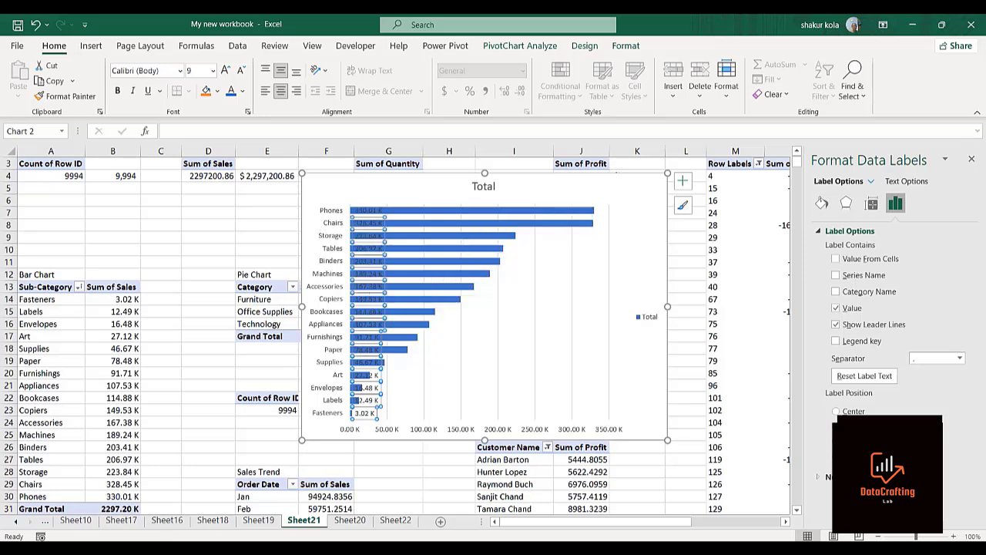
left_click(836, 428)
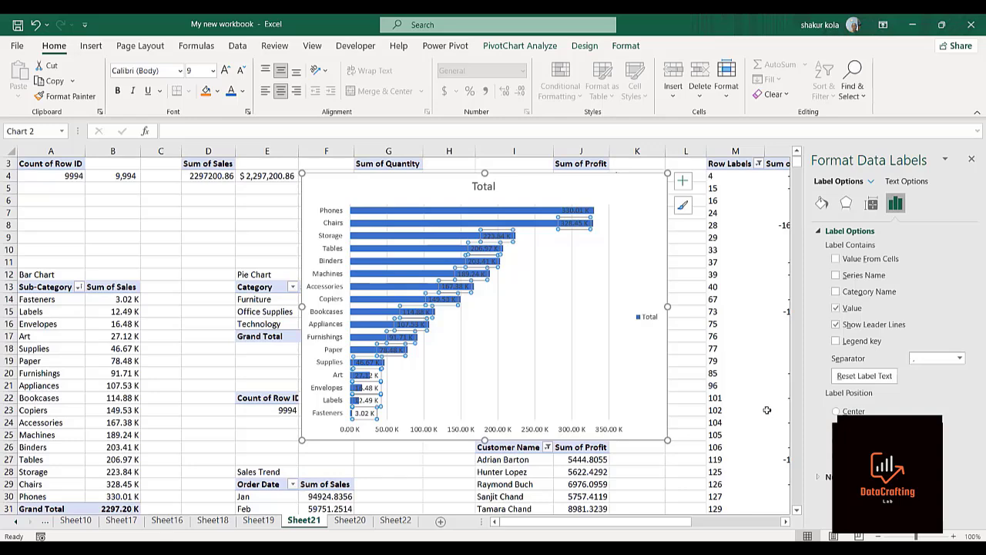
left_click(692, 425)
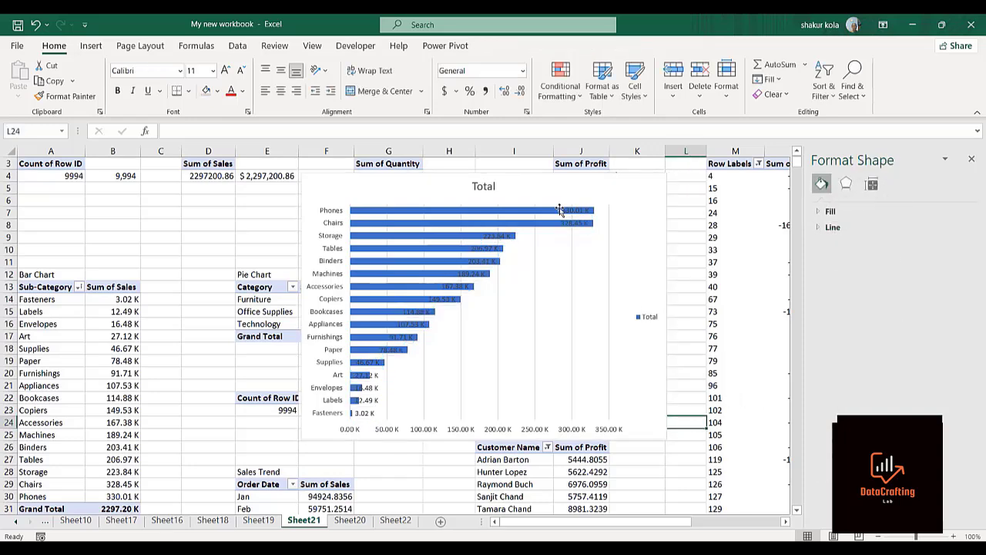
Step: Remove the gridlines from the sub-category sales chart
left_click(482, 178)
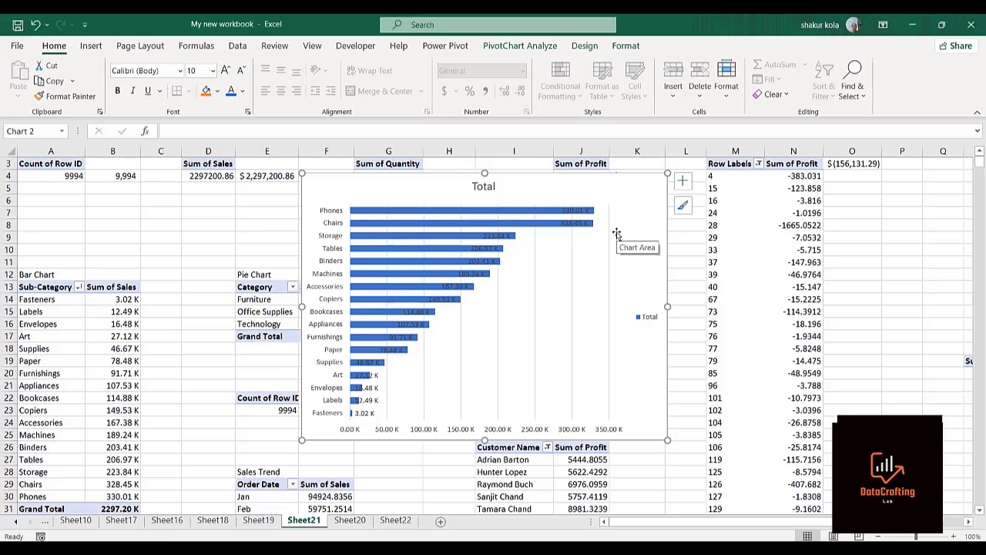
left_click(686, 182)
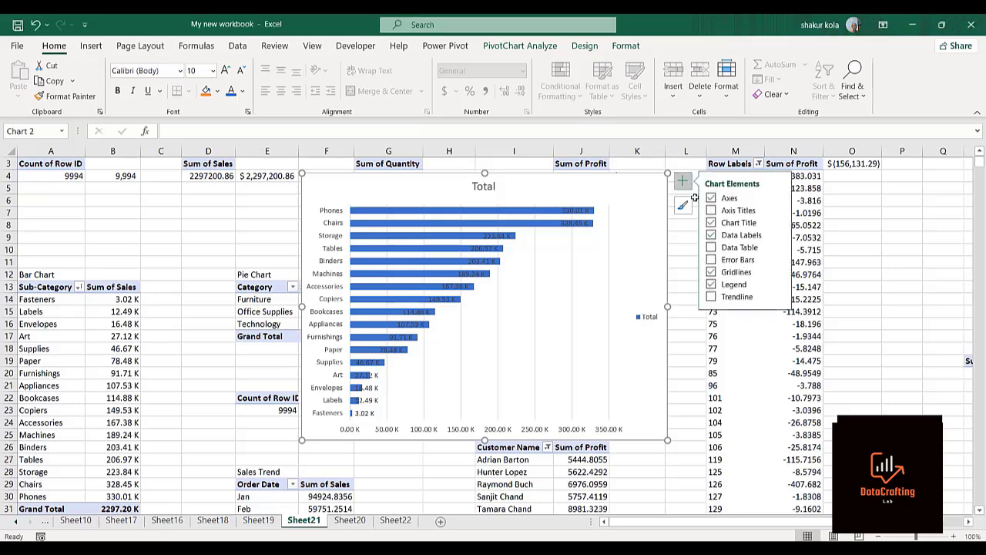
left_click(711, 274)
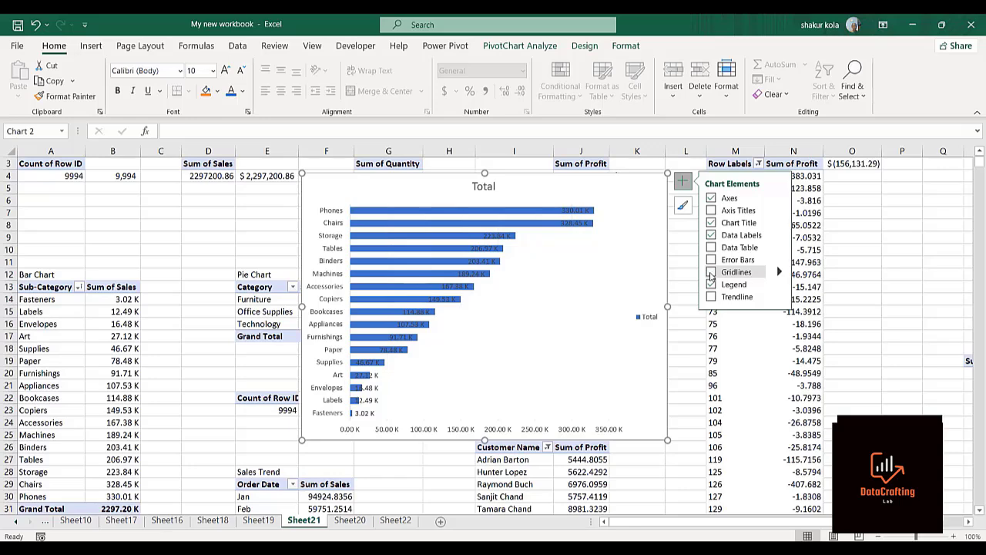
left_click(681, 397)
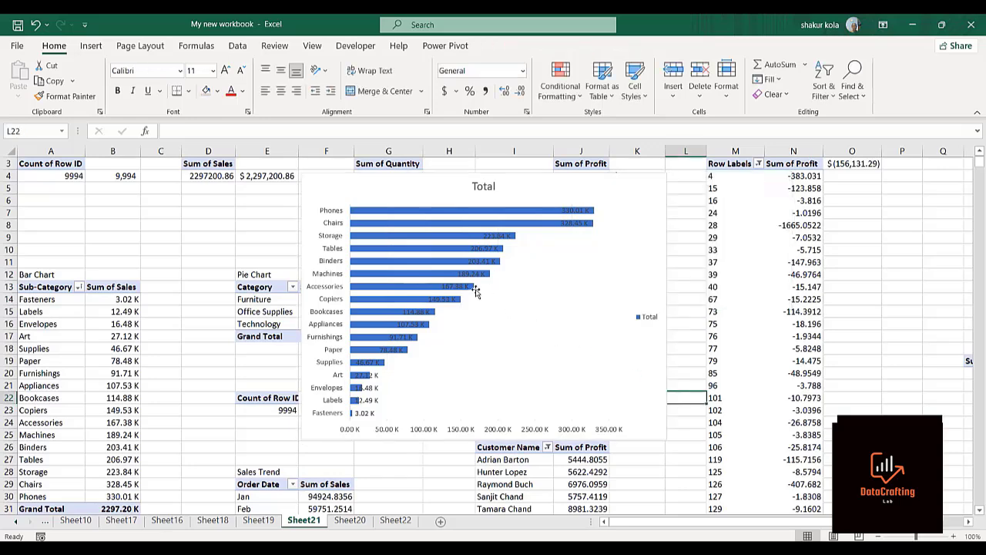
Step: Move the sub-category sales chart from Sheet21 to Sheet22, placing it at column A directly beneath the dashboard header
left_click(502, 321)
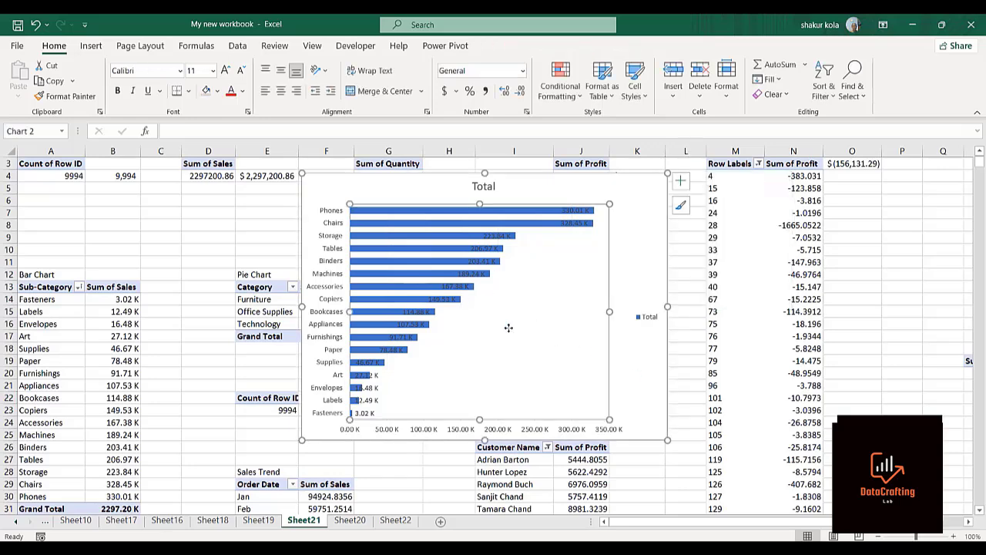
left_click(318, 197)
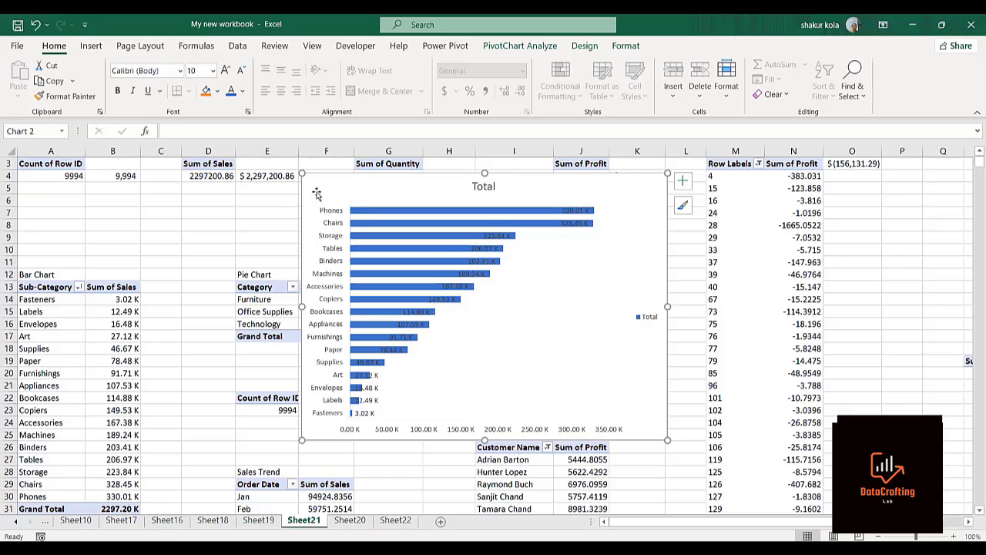
key("Delete")
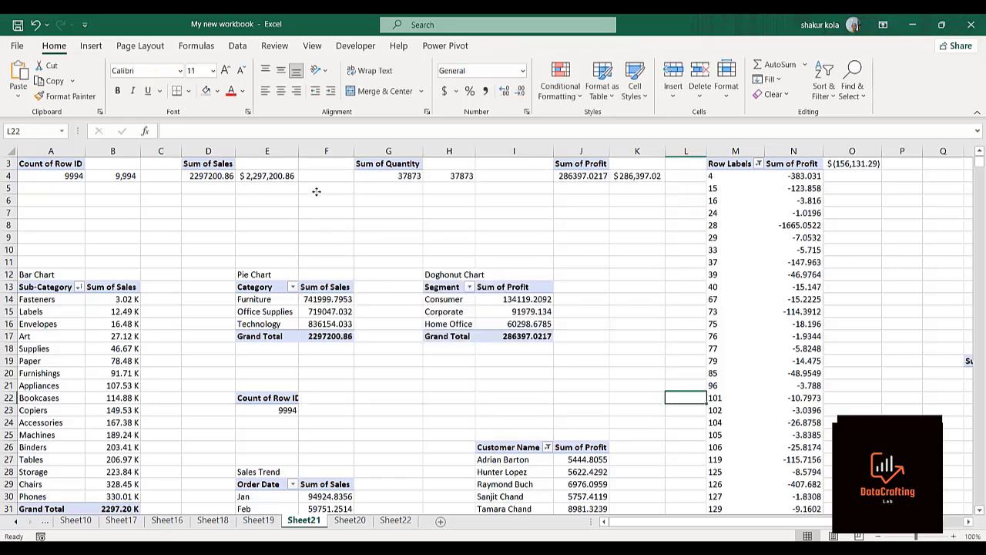
left_click(392, 521)
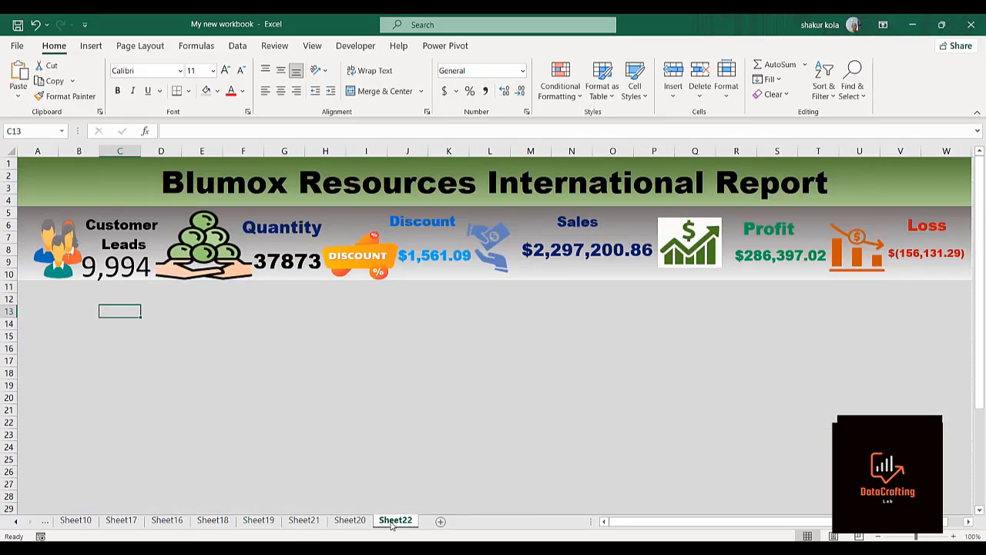
left_click(57, 311)
left_click(35, 285)
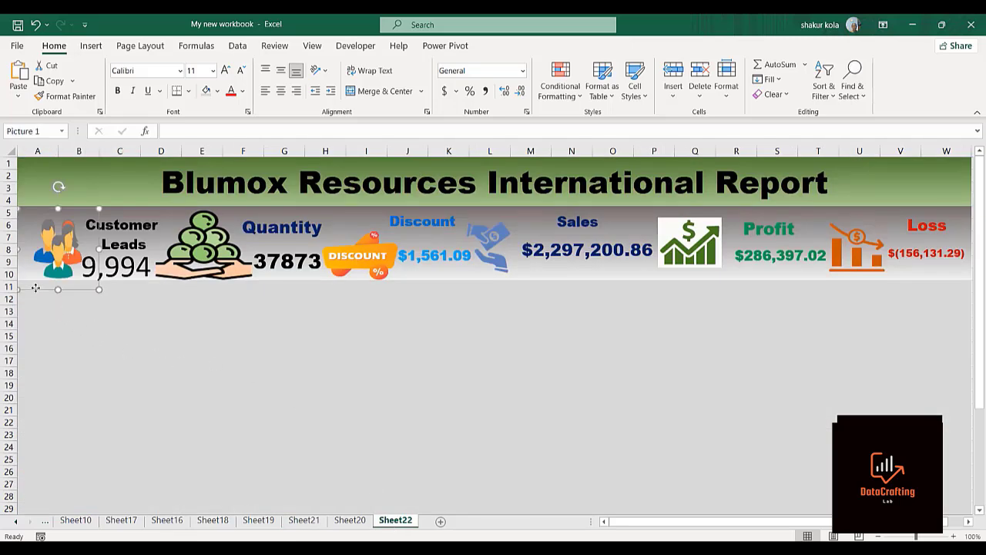
left_click(45, 296)
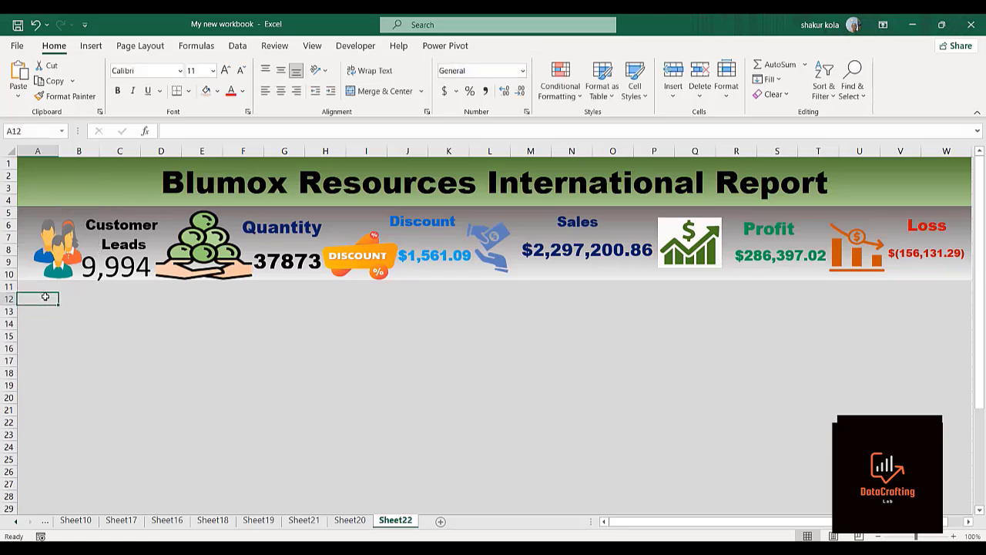
key("ctrl+v")
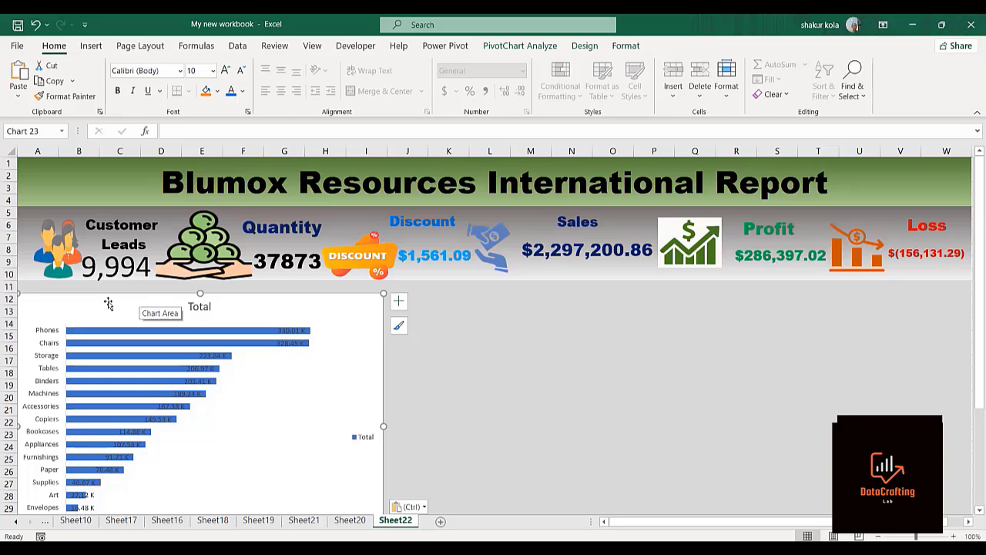
left_click_drag(107, 304, 107, 290)
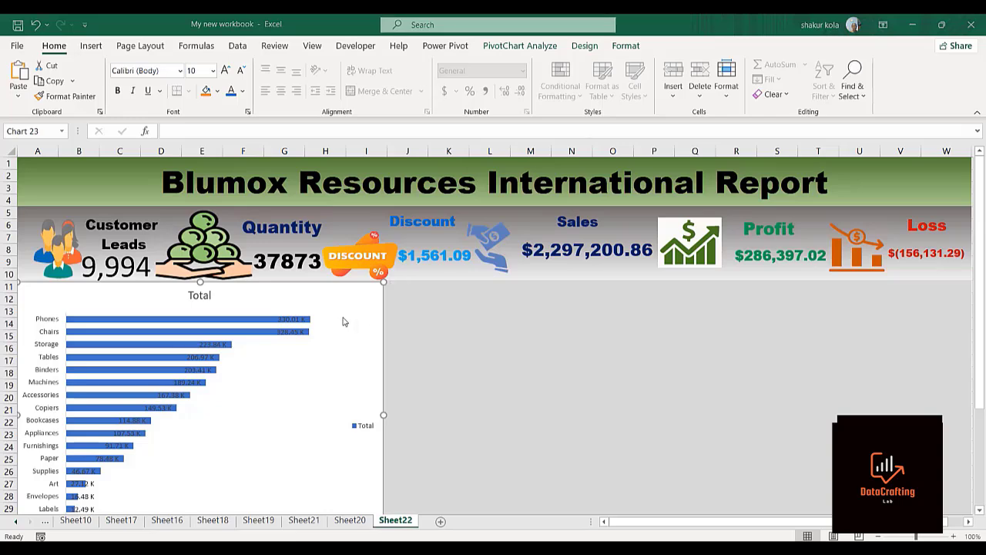
Step: Set the dashboard's sub-category chart area to No Fill so the grey sheet background shows through
mouse_move(343, 319)
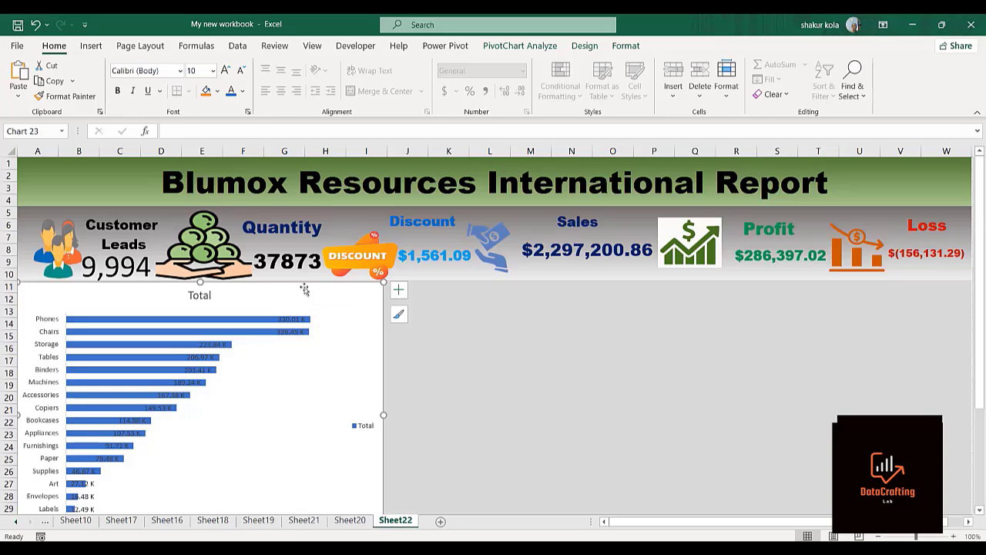
left_click(627, 46)
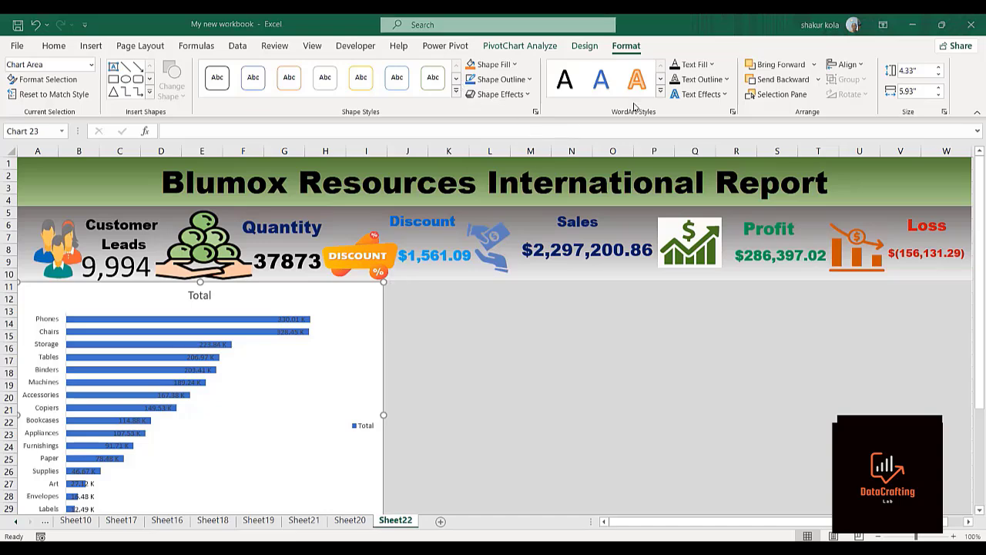
left_click(516, 67)
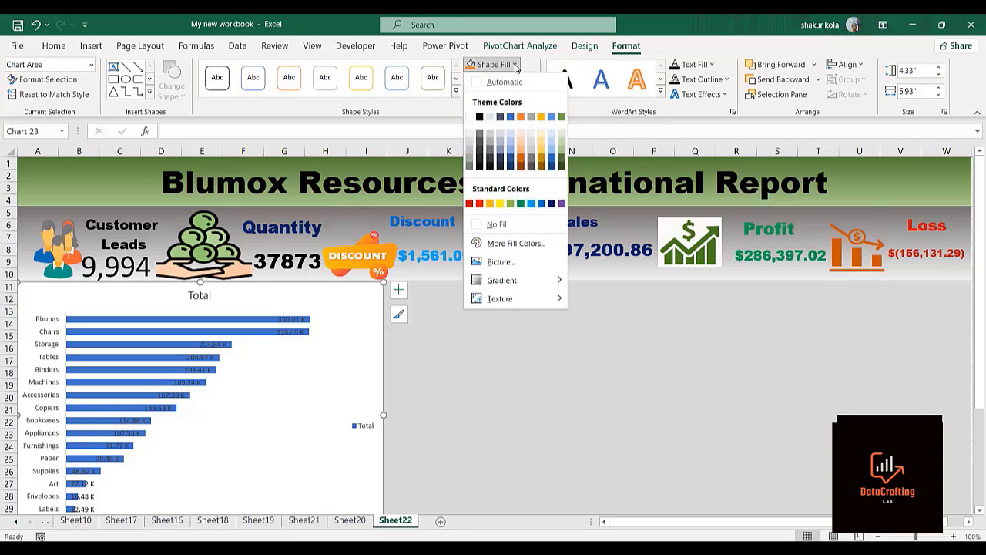
left_click(480, 225)
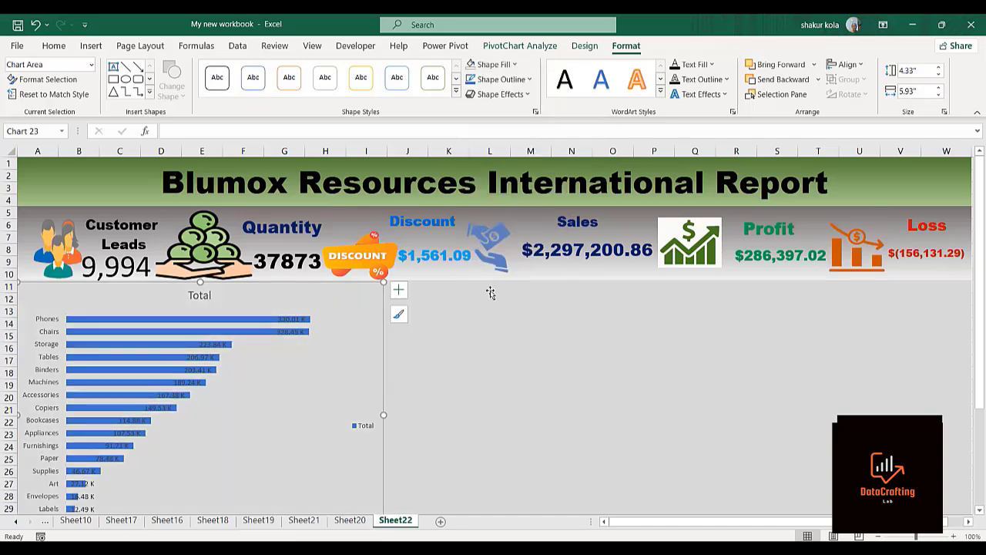
Step: Give the plot area of the dashboard's sub-category chart a black outline with a 1½ pt weight
left_click(449, 461)
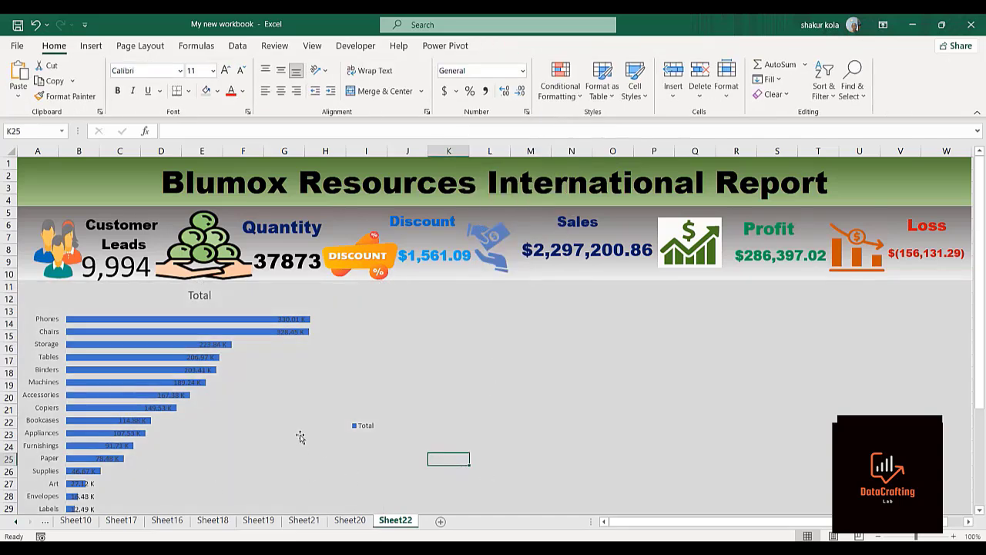
left_click(245, 430)
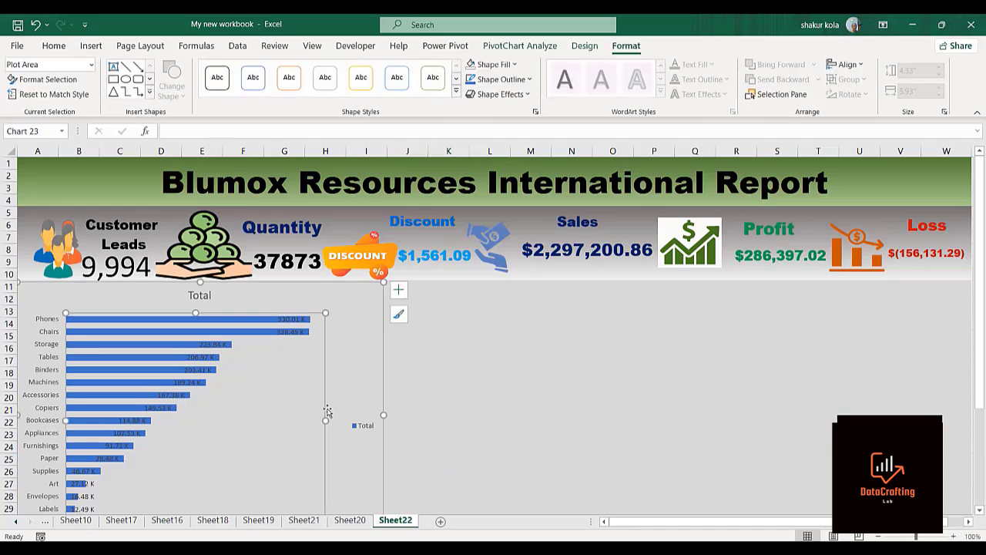
left_click(852, 119)
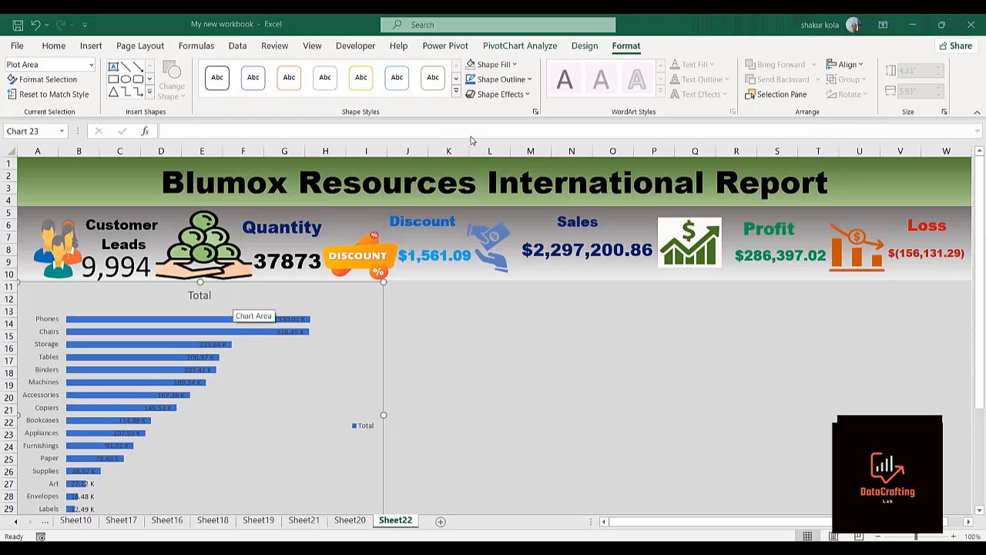
left_click(528, 81)
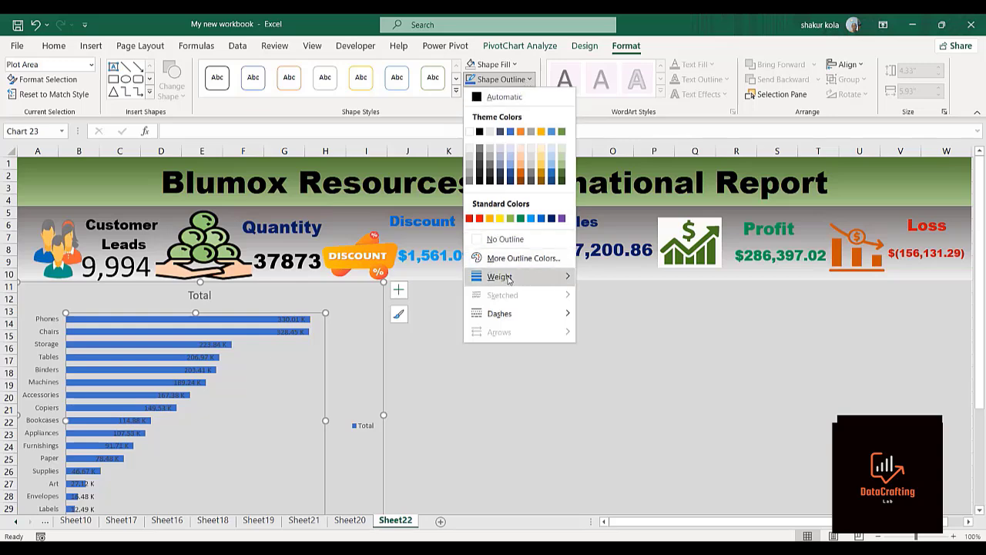
mouse_move(518, 281)
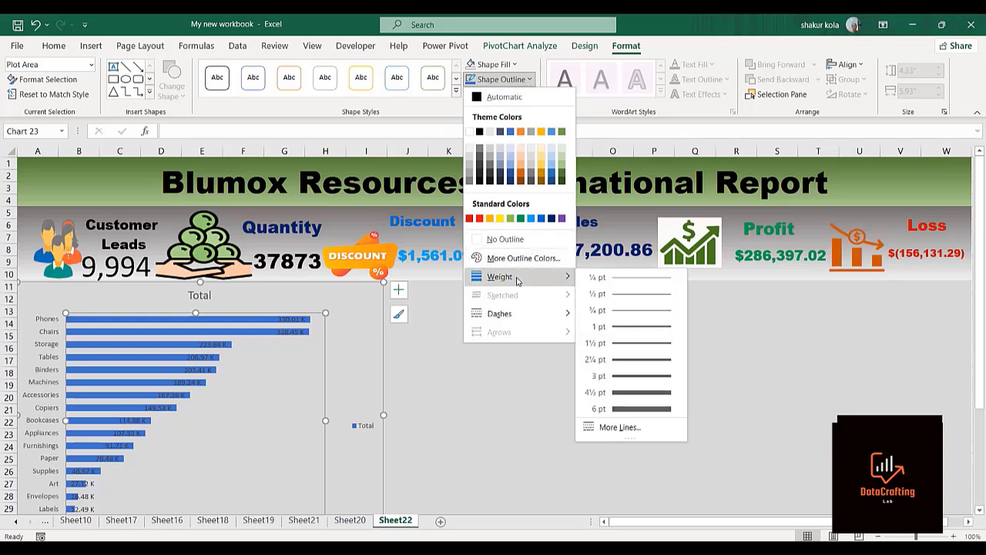
left_click(629, 349)
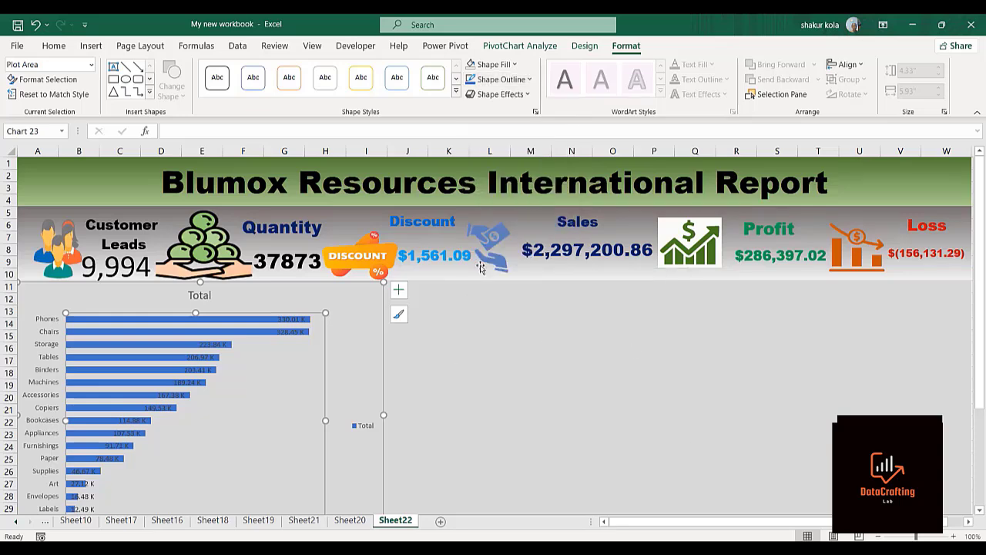
left_click(529, 79)
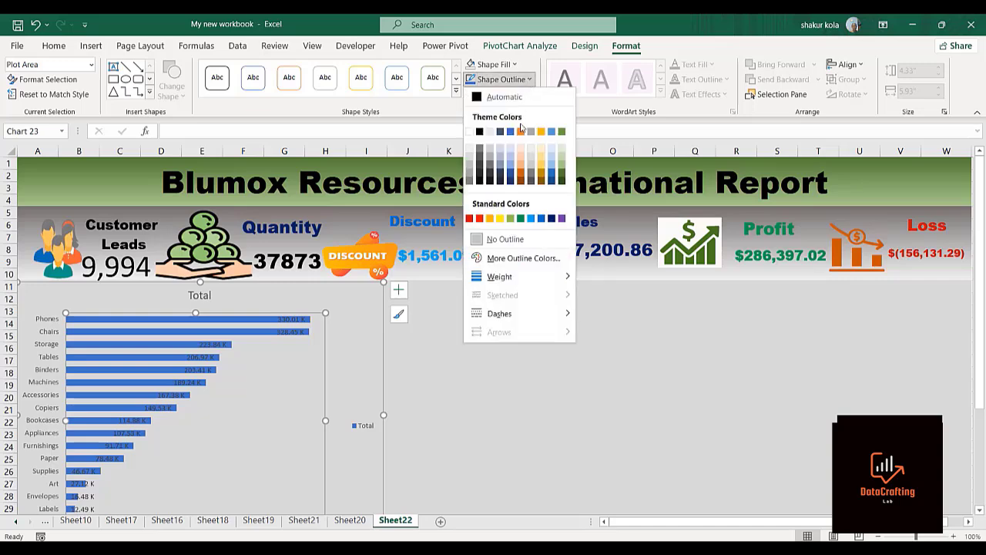
mouse_move(562, 277)
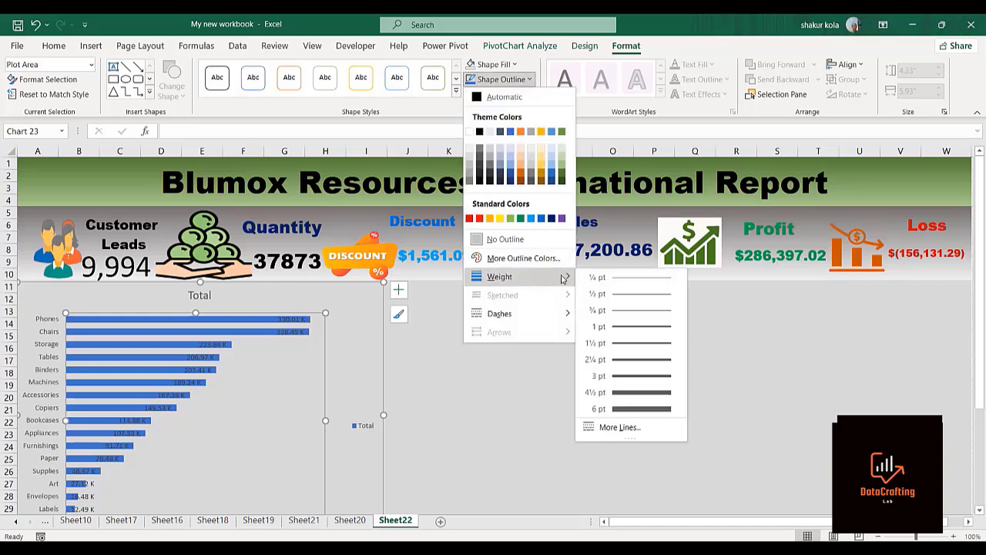
left_click(624, 349)
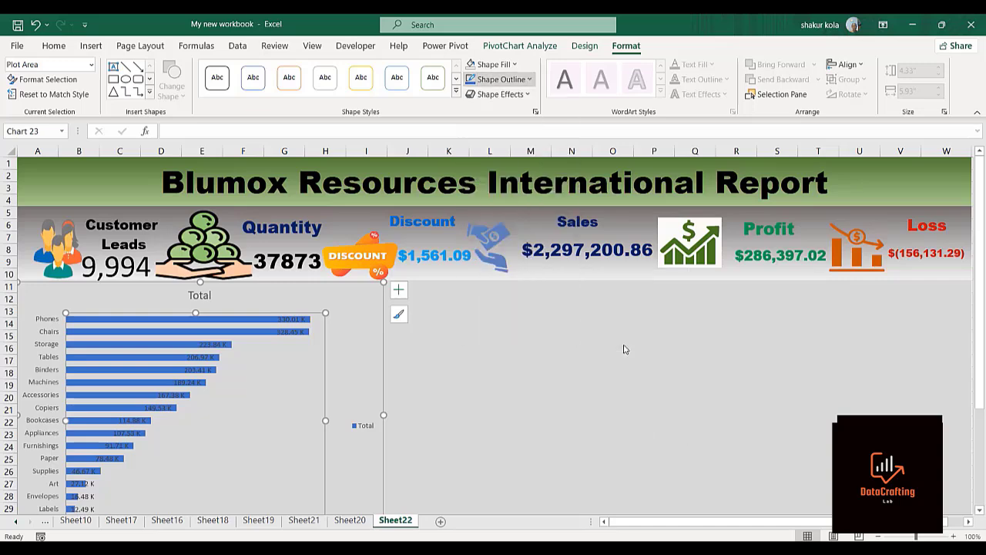
left_click(522, 85)
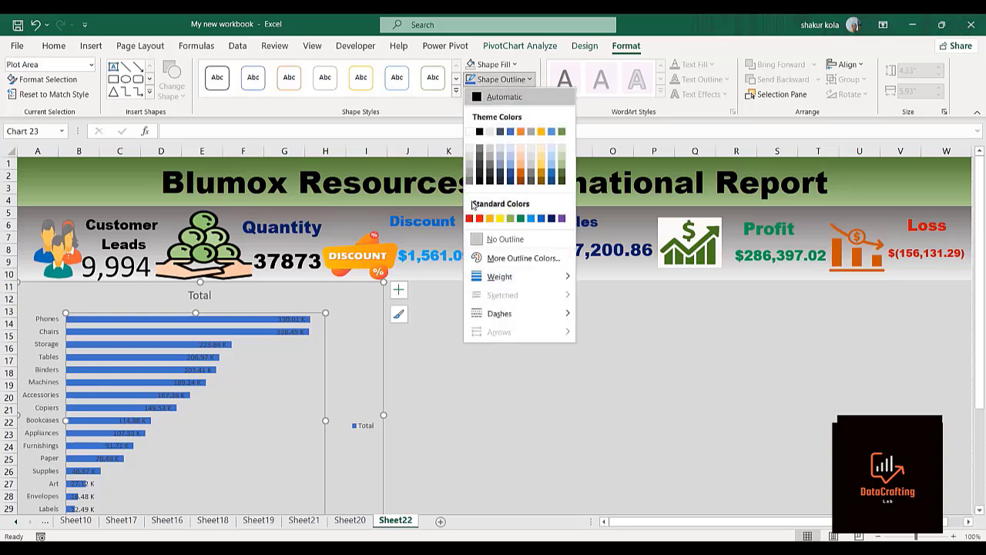
left_click(478, 132)
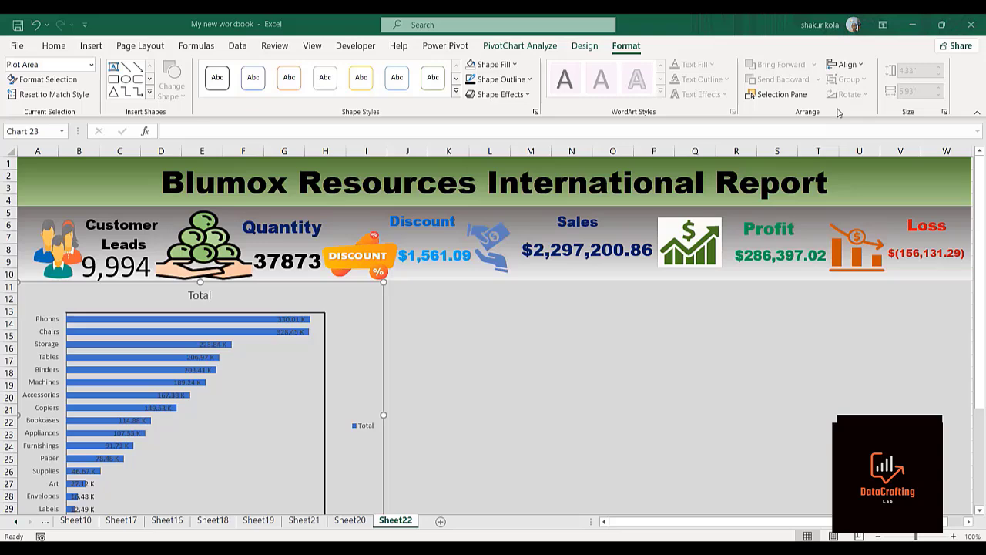
Step: Replace the sub-category chart's title with "Sales vs Sub-Category"
left_click(192, 300)
left_click(195, 296)
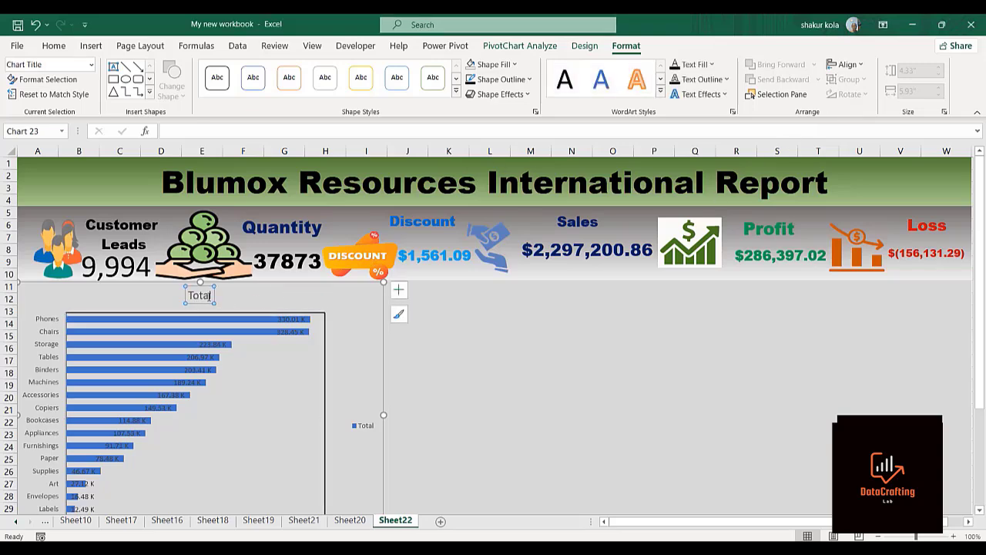
left_click(209, 296)
key("BackSpace")
key("BackSpace")
key("BackSpace")
left_click(208, 295)
left_click(207, 295)
key("BackSpace")
key("BackSpace")
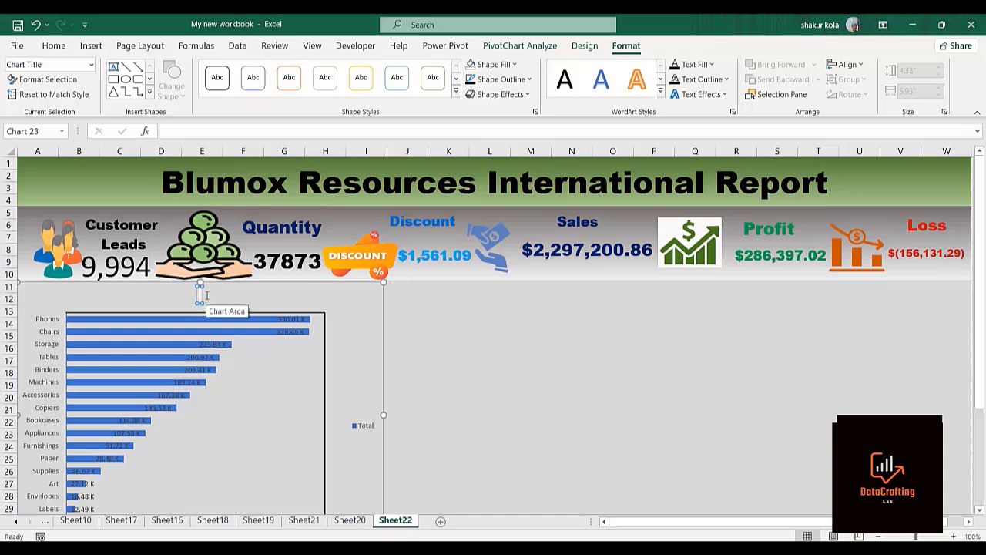
type("Sales")
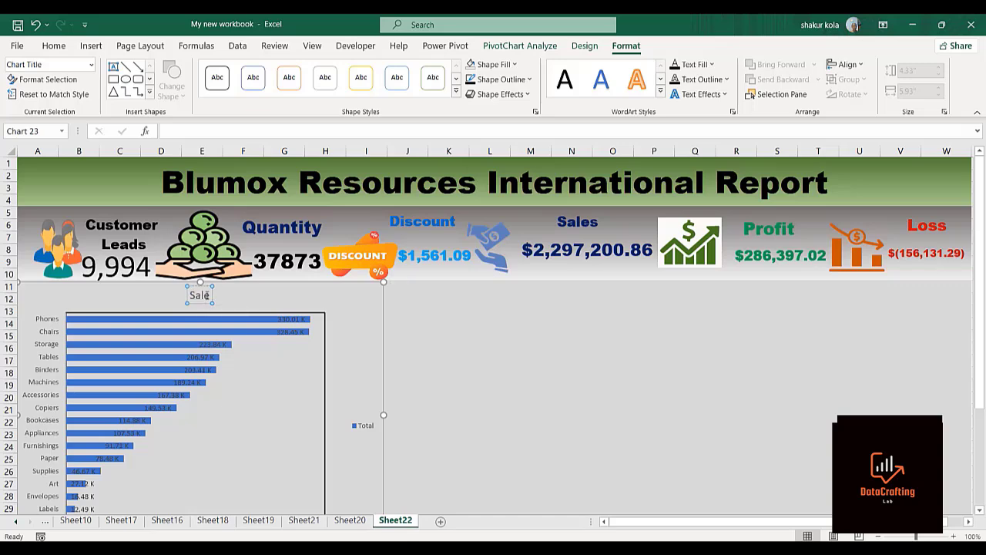
type(" v")
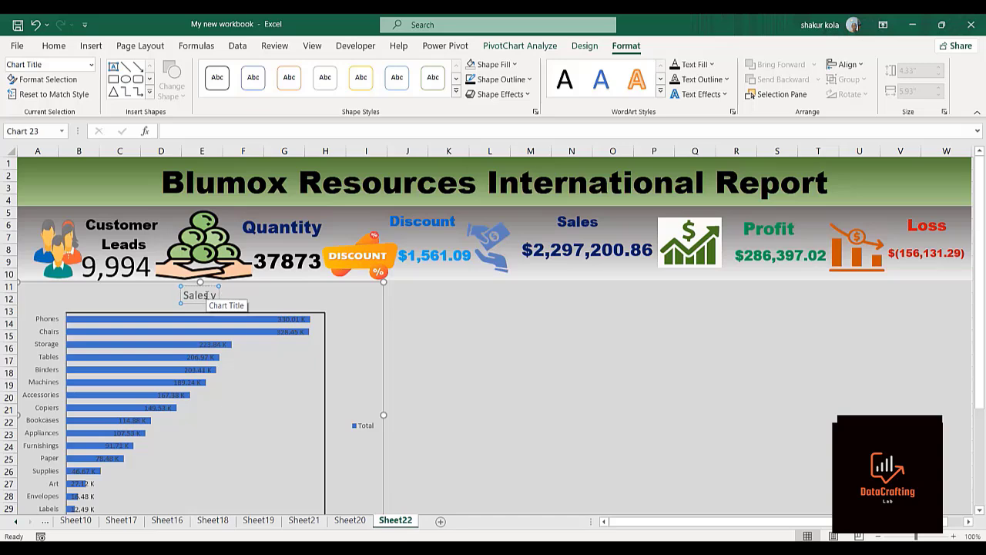
type("s Sub-Category")
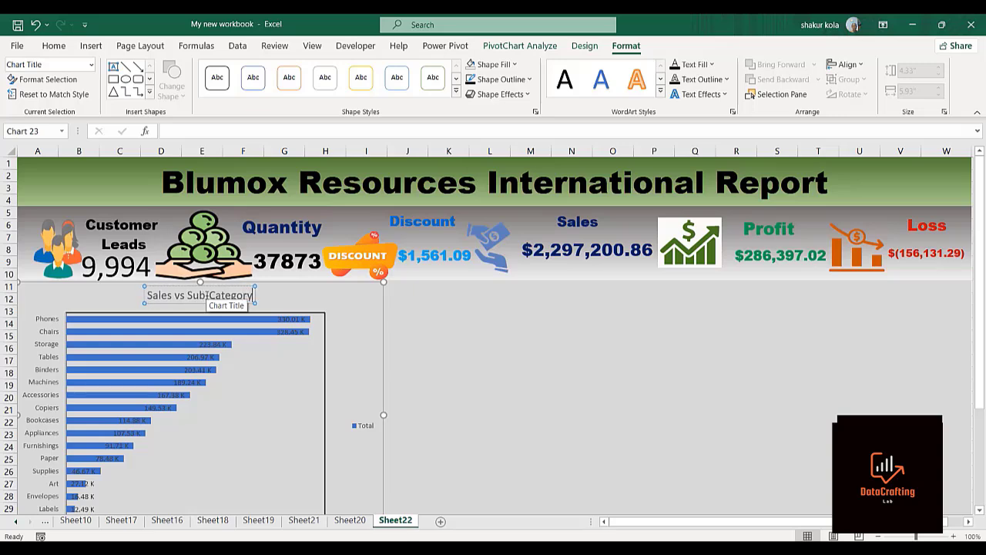
key("Return")
key("BackSpace")
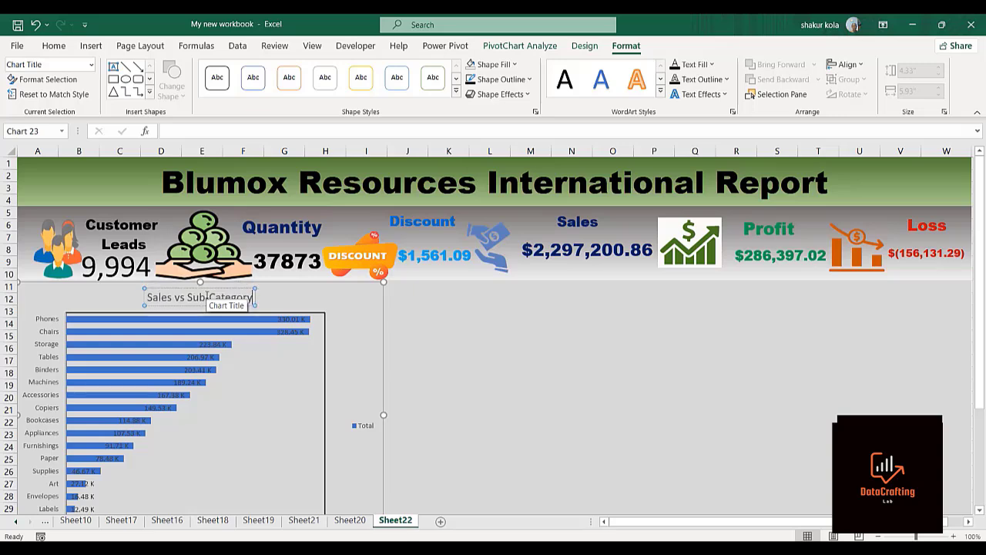
left_click(272, 300)
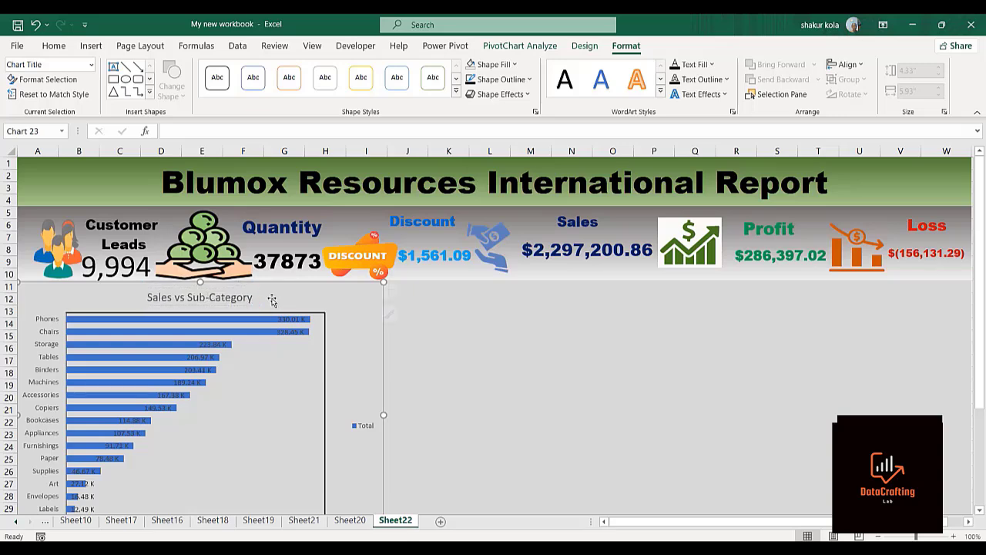
Step: Set the font of the Sales vs Sub-Category chart title to Arial Black
left_click(210, 294)
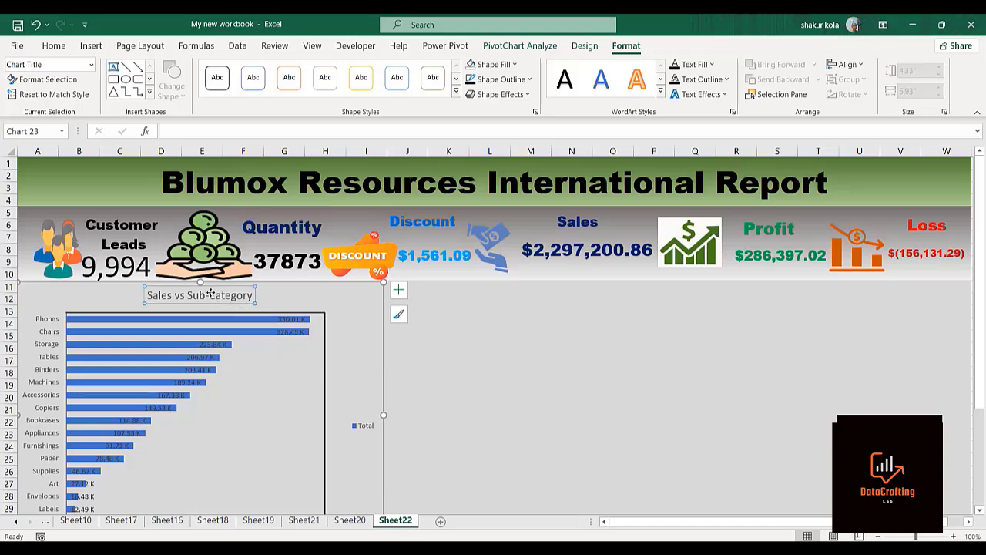
left_click(54, 46)
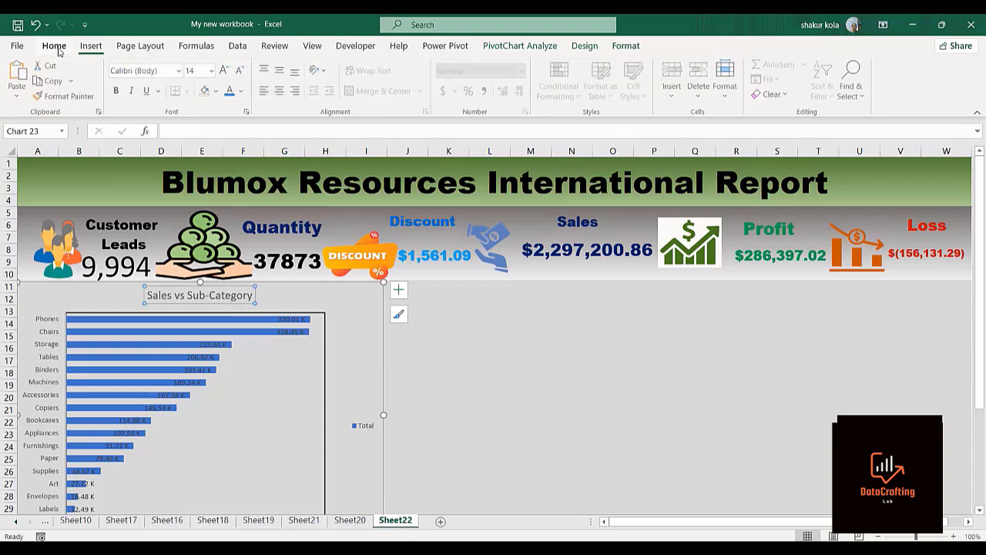
left_click(180, 70)
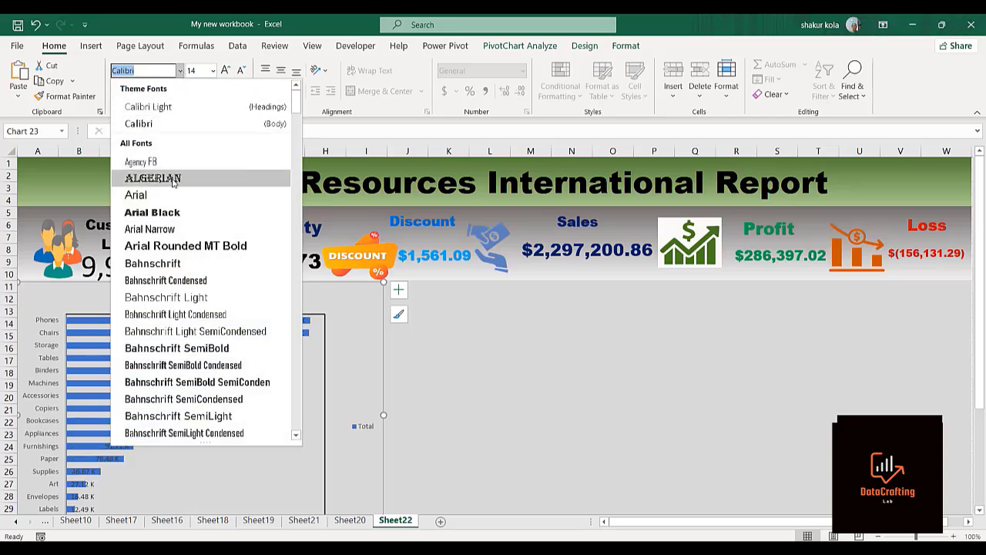
left_click(155, 212)
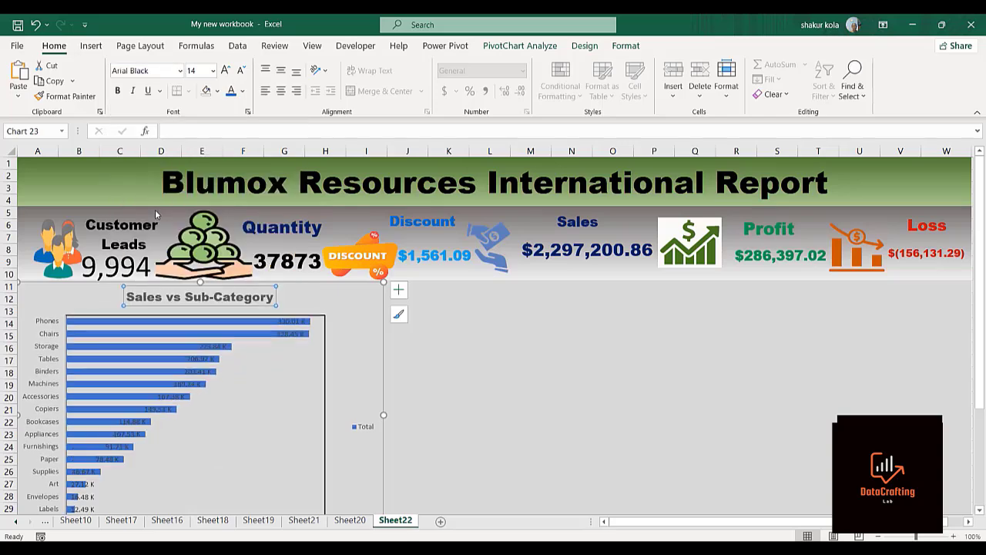
left_click(400, 371)
Step: Set the sub-category names on the chart's vertical axis to the Arial Black font
left_click(46, 376)
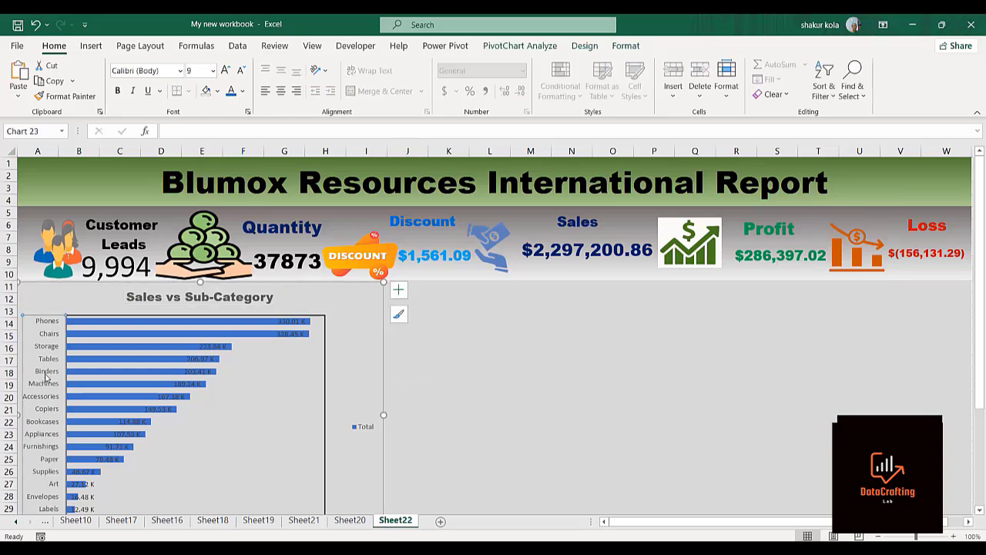
left_click(180, 70)
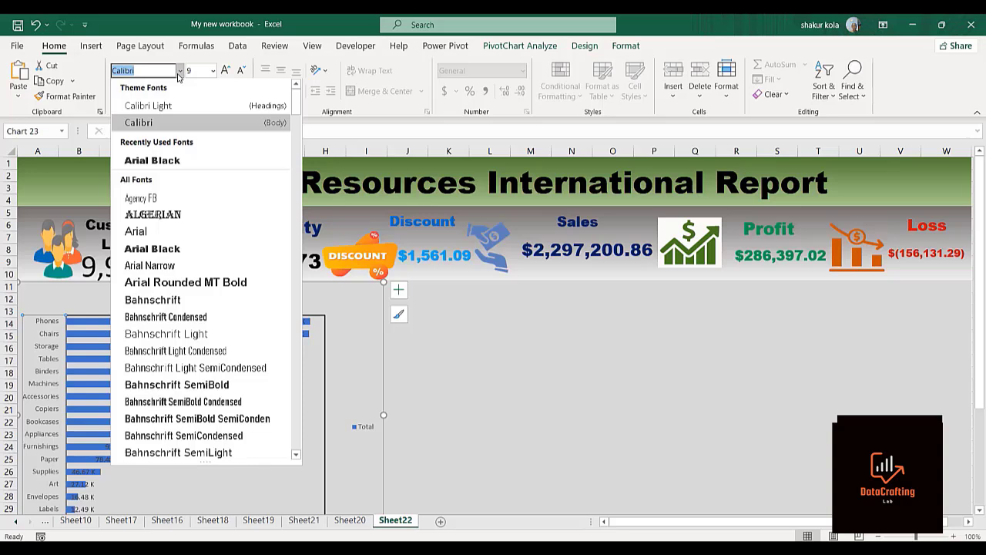
left_click(163, 161)
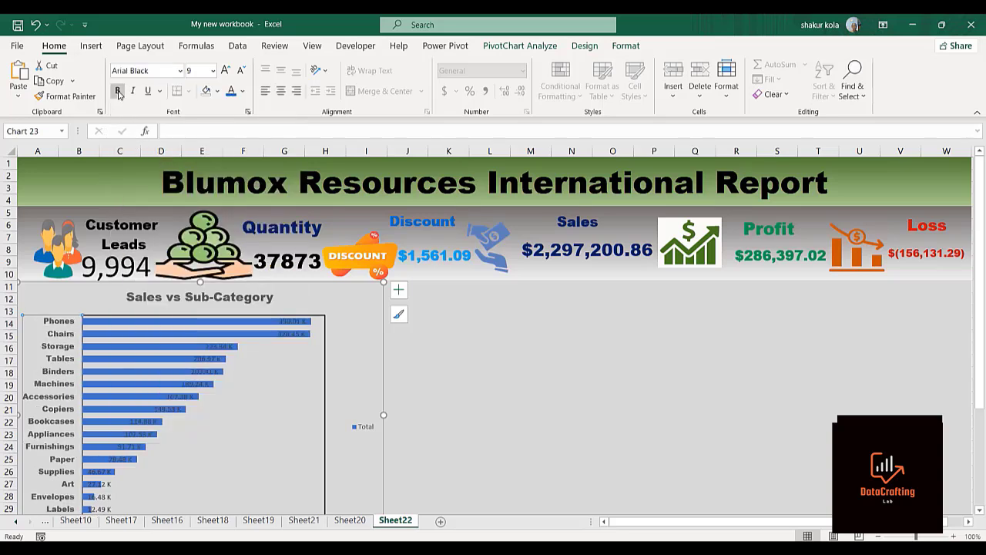
left_click(474, 351)
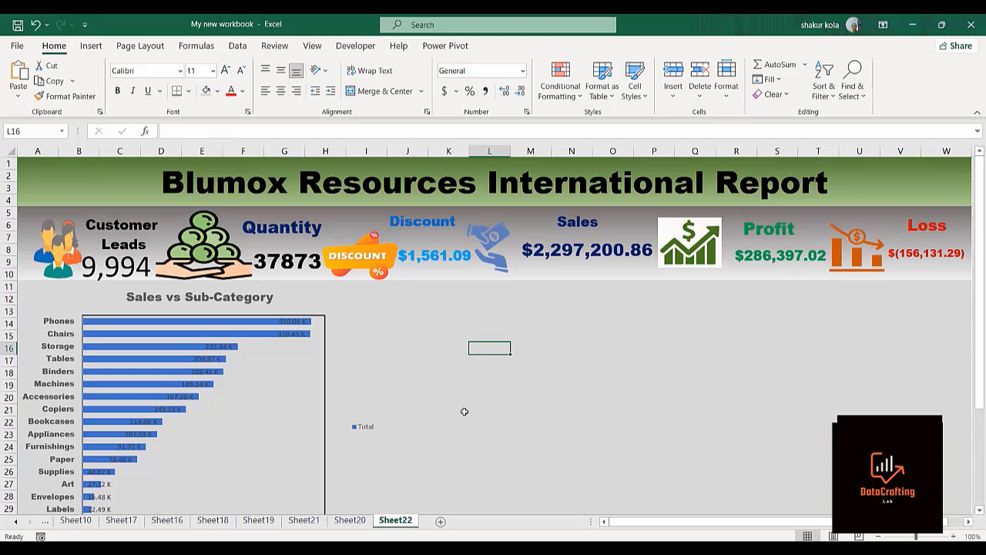
Step: Format the sub-category chart's data labels as bold Arial Black and reduce their font size to 7
left_click(214, 348)
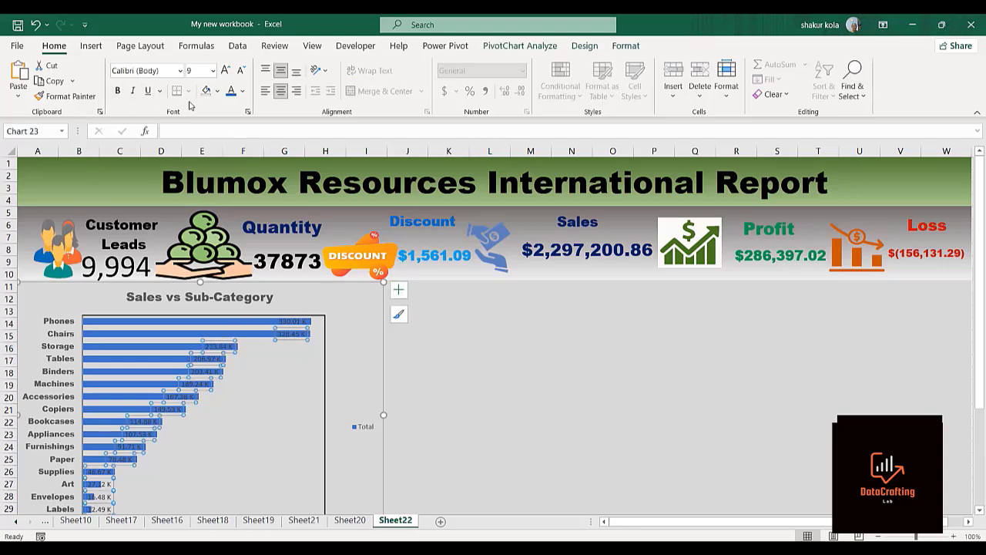
left_click(117, 90)
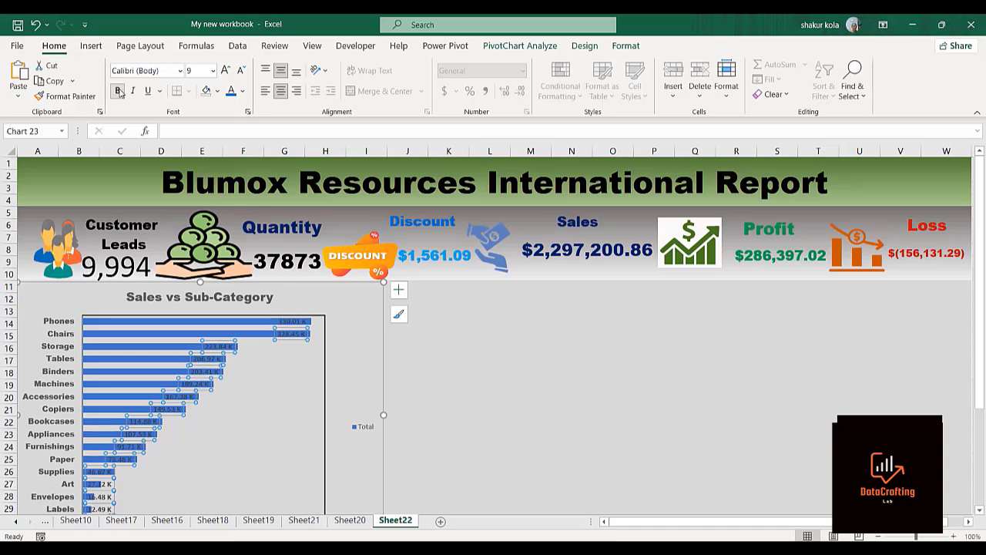
left_click(182, 71)
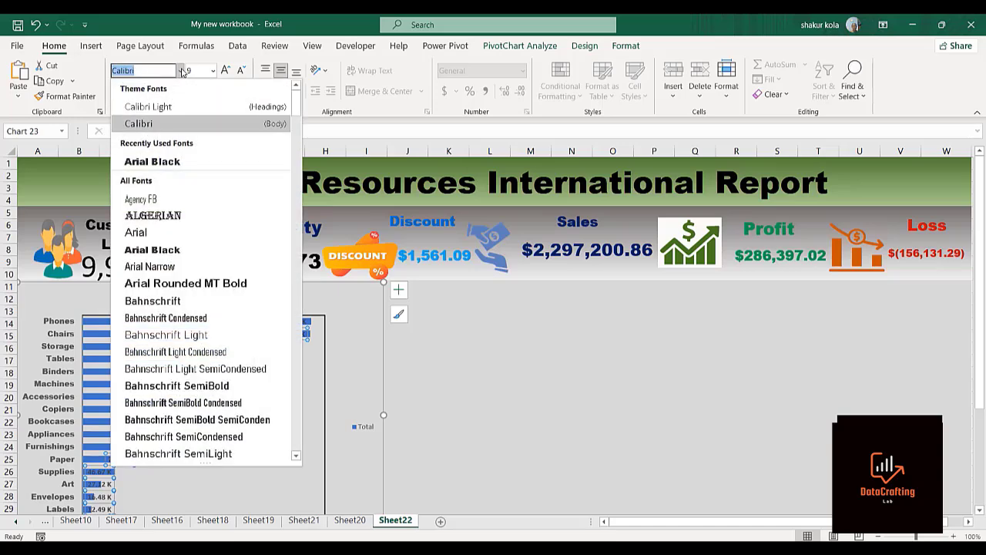
left_click(136, 167)
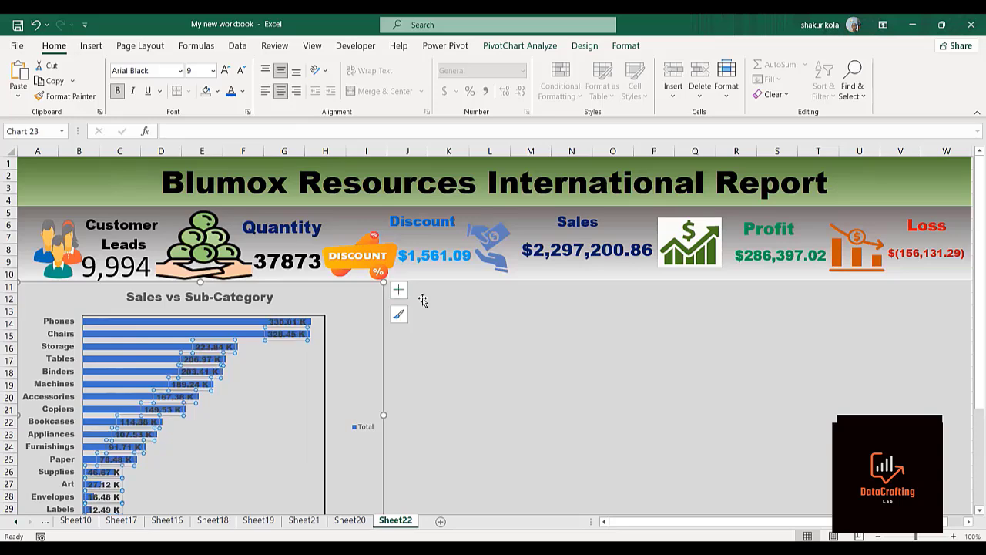
left_click(239, 72)
left_click(239, 72)
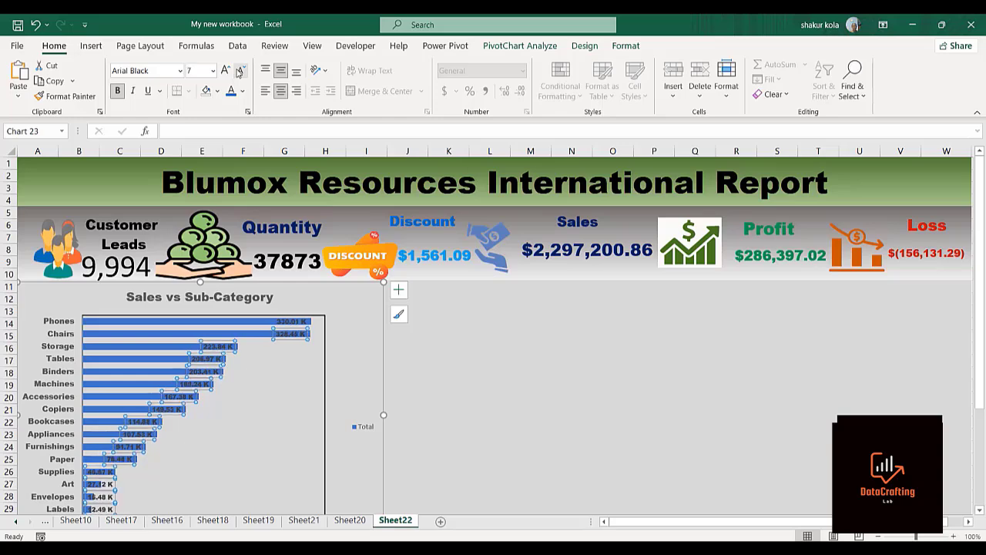
left_click(465, 307)
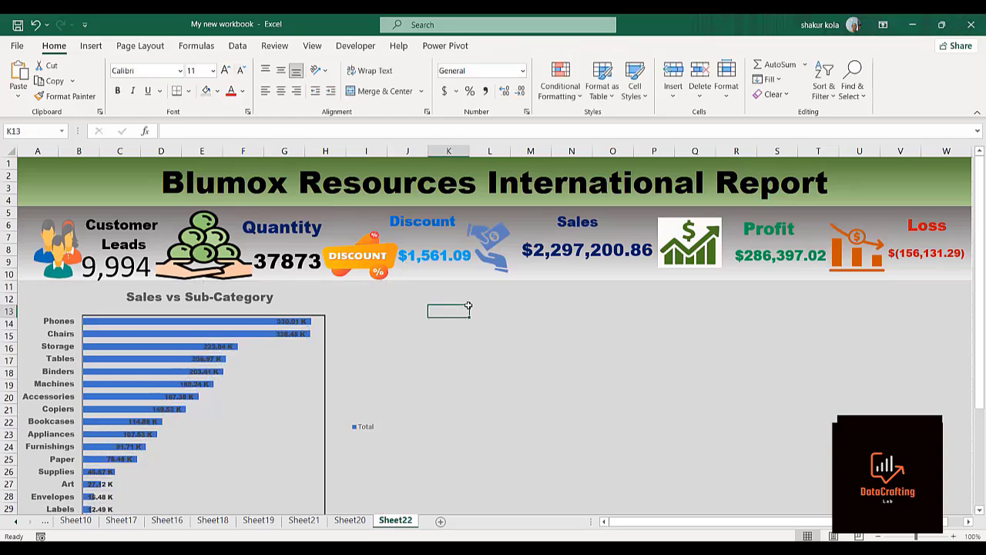
Step: Try white as the font color of the Sales vs Sub-Category chart's data labels
left_click(383, 450)
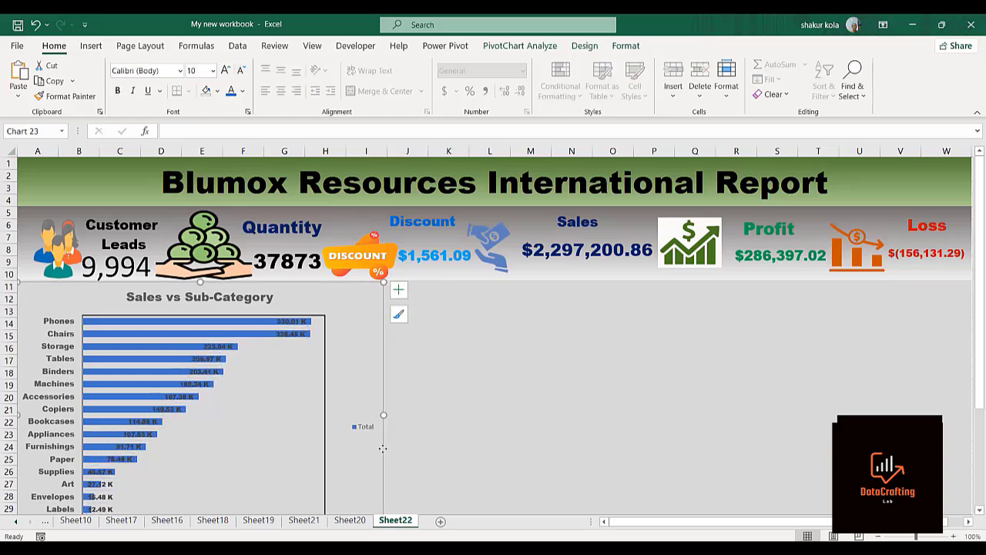
left_click(219, 347)
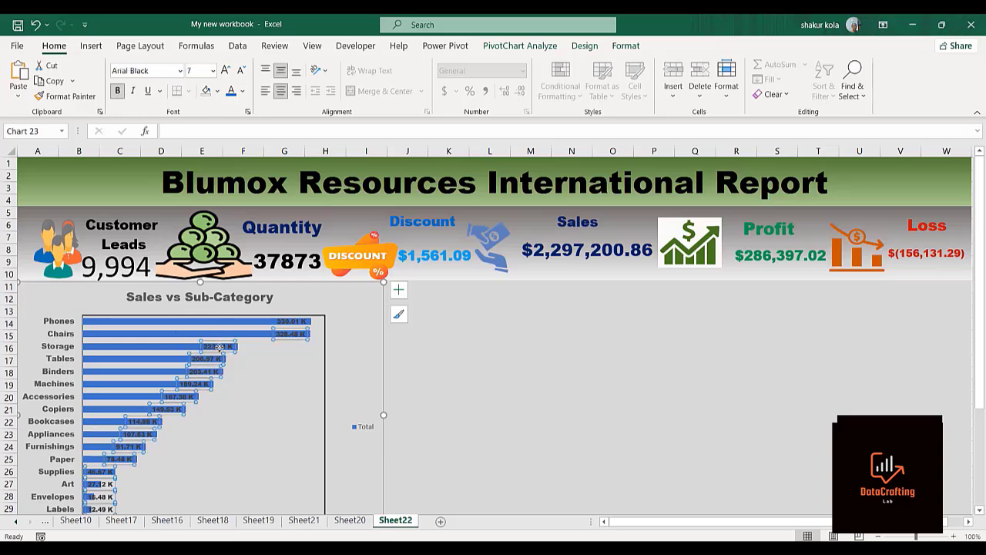
left_click(242, 91)
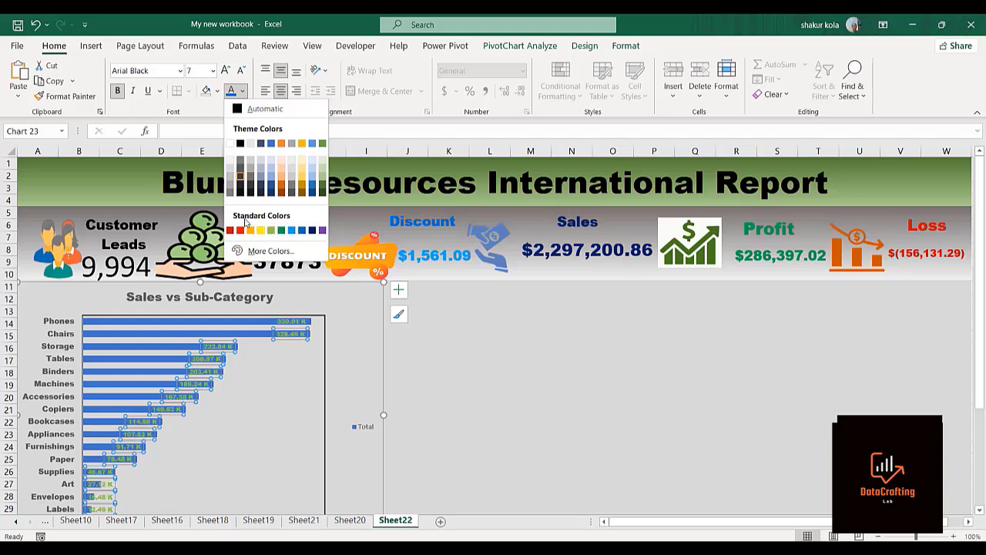
left_click(230, 149)
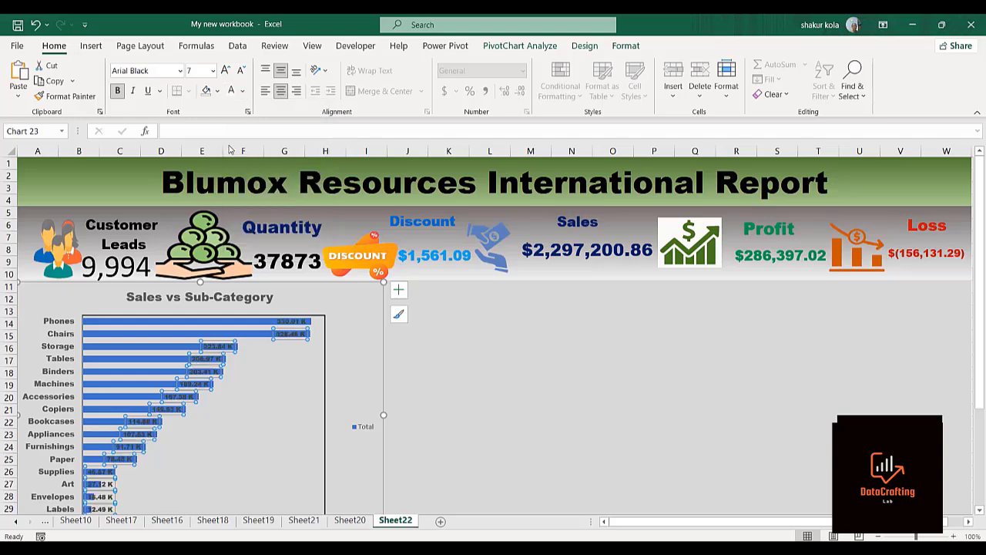
left_click(517, 422)
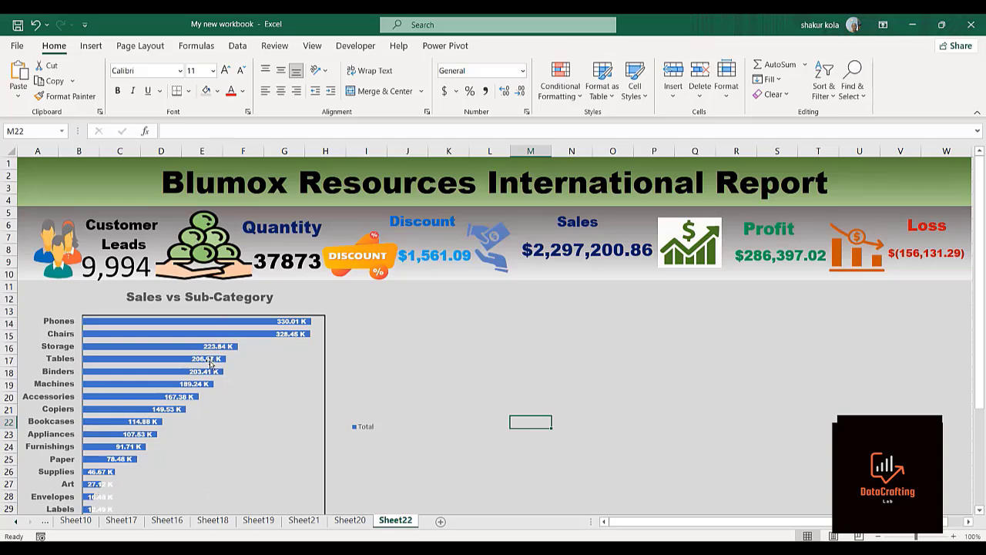
Step: Set the font color of the sub-category chart's data labels and vertical axis names to black
left_click(222, 380)
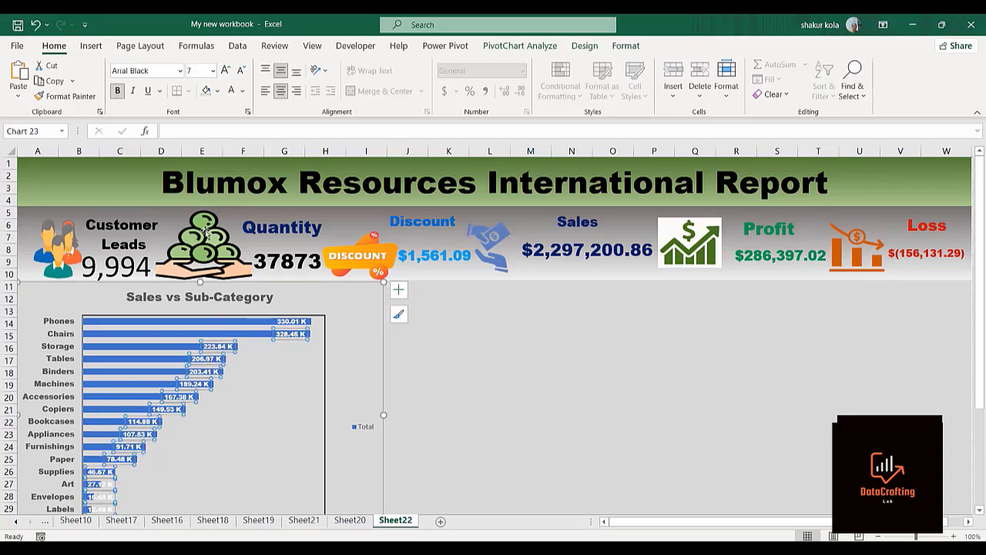
left_click(241, 91)
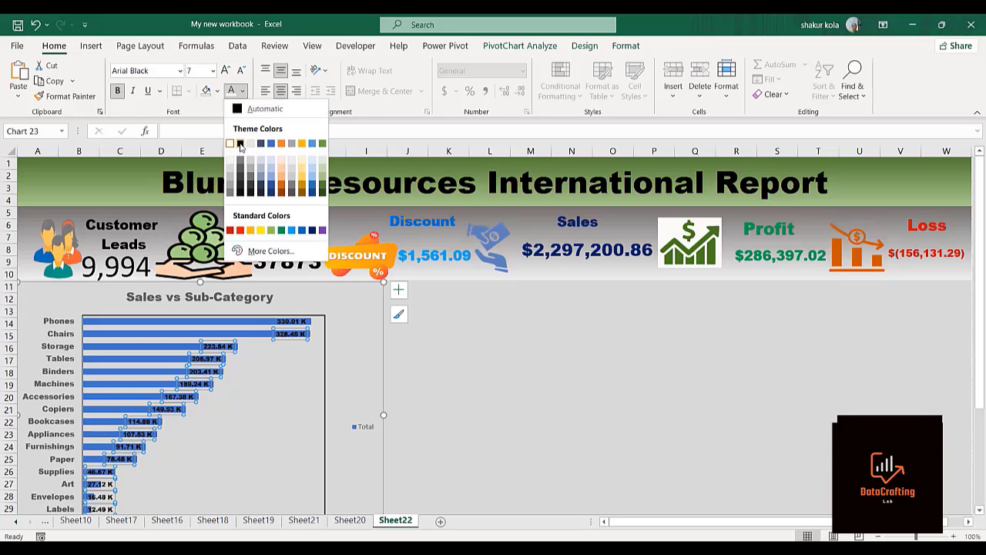
left_click(240, 144)
left_click(473, 401)
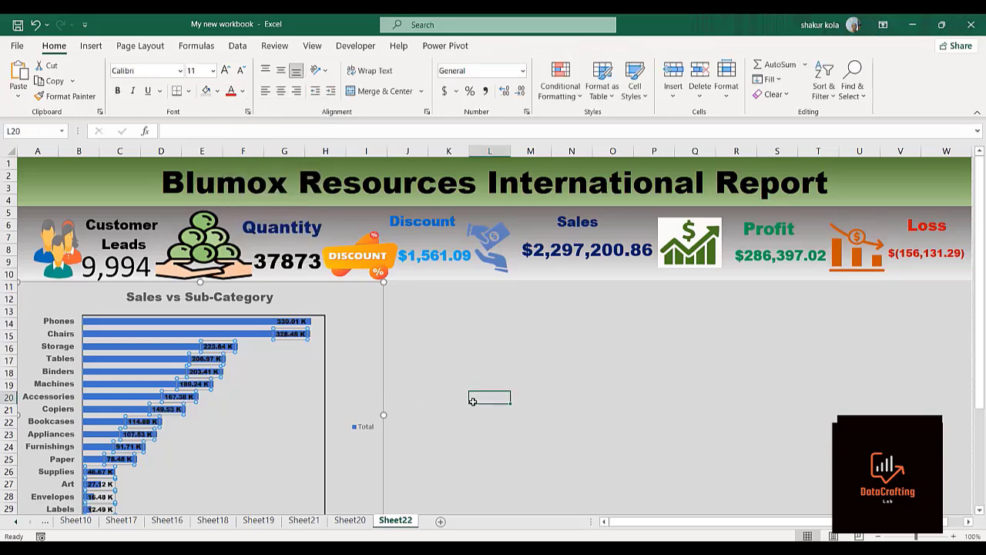
left_click(43, 399)
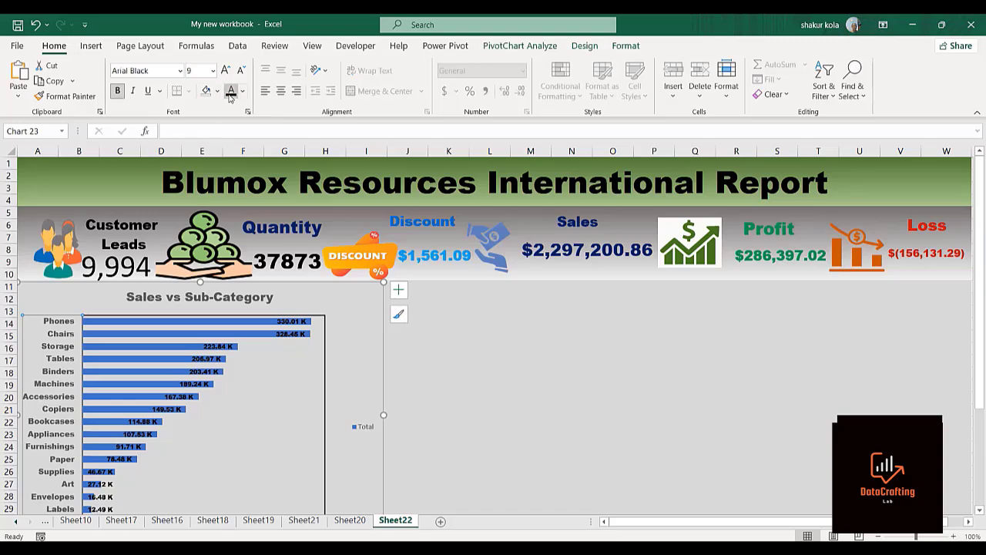
left_click(571, 422)
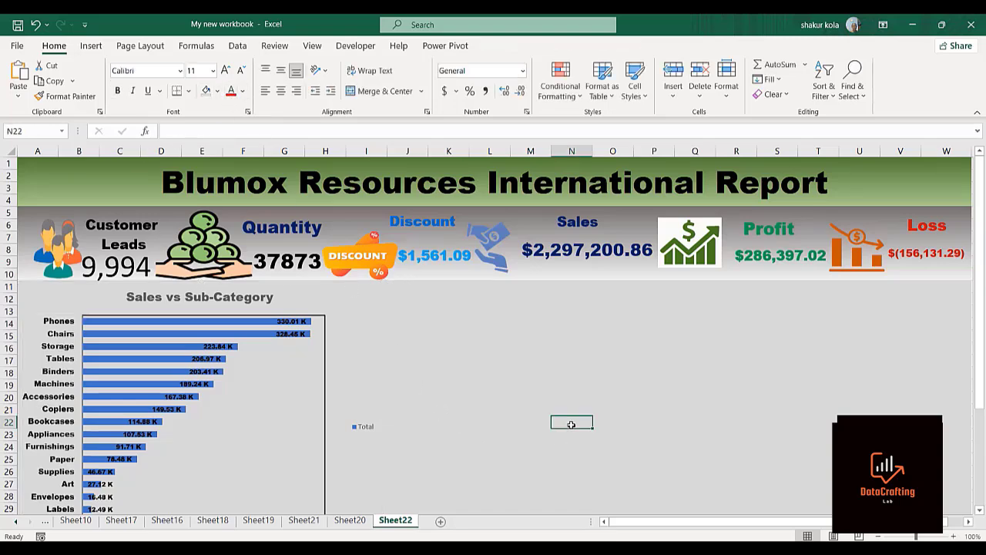
Step: Remove the outline around the plot area of the Sales vs Sub-Category chart
left_click(353, 306)
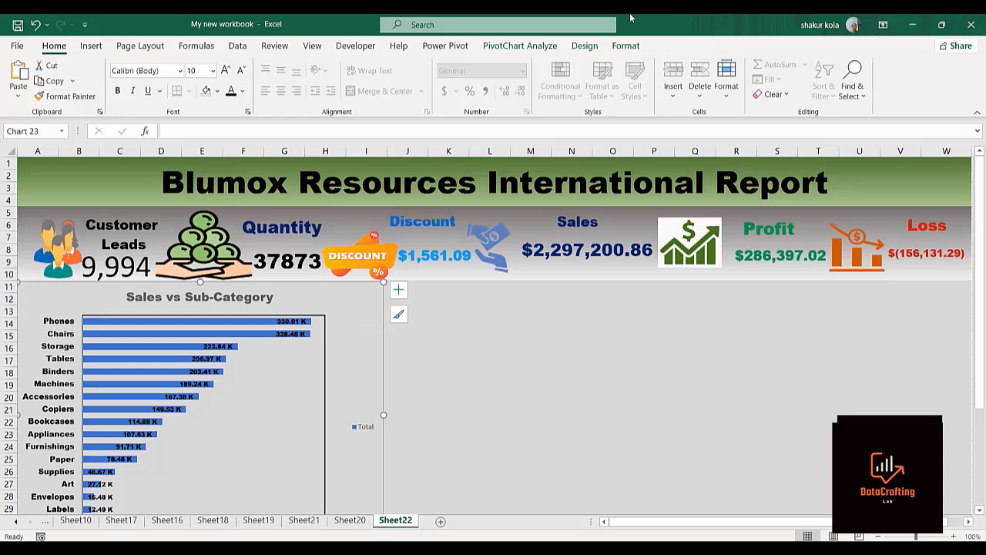
left_click(626, 45)
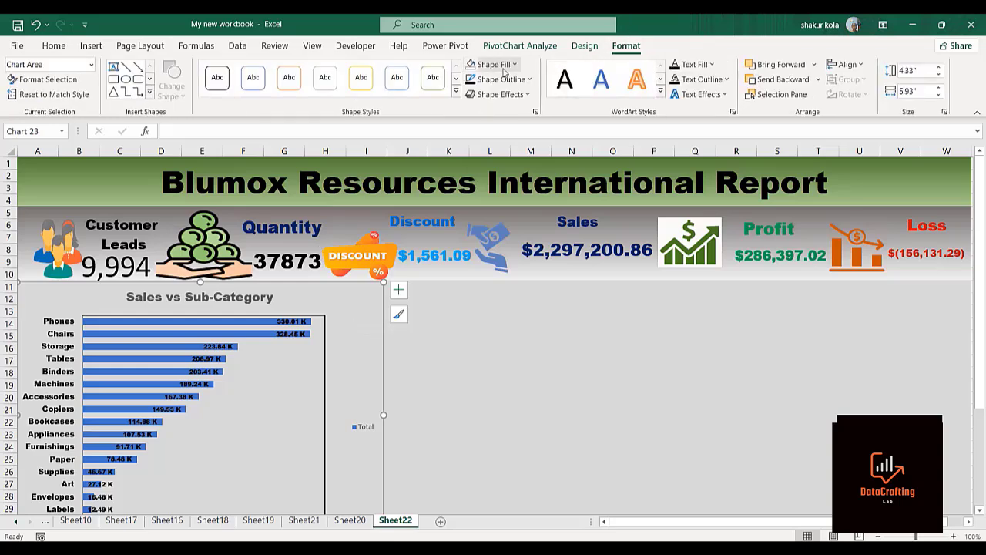
left_click(524, 80)
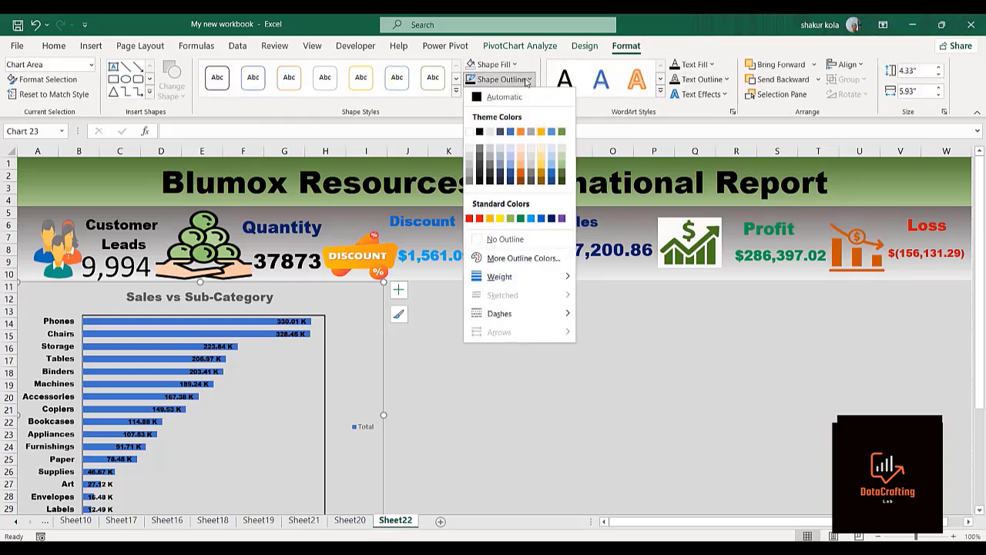
left_click(306, 349)
left_click(306, 346)
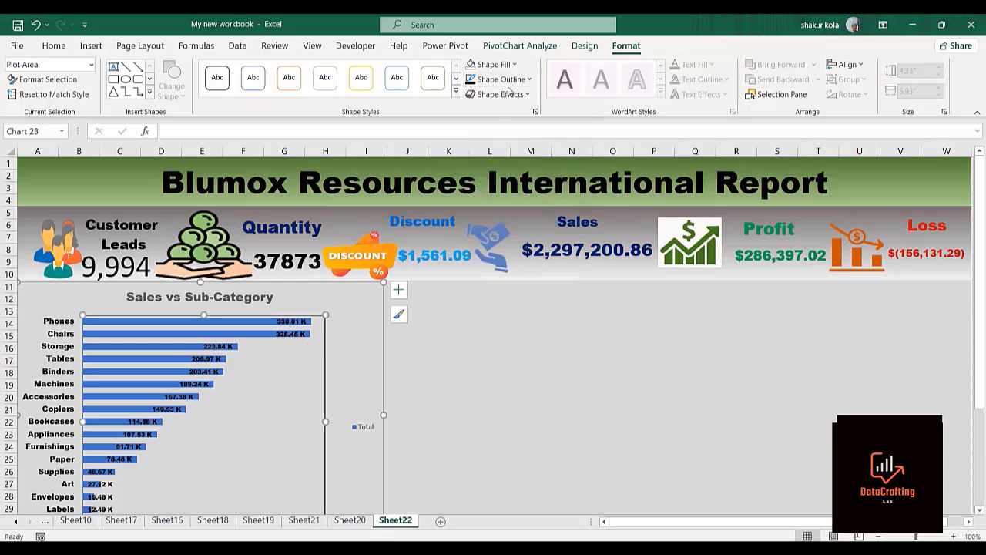
left_click(530, 80)
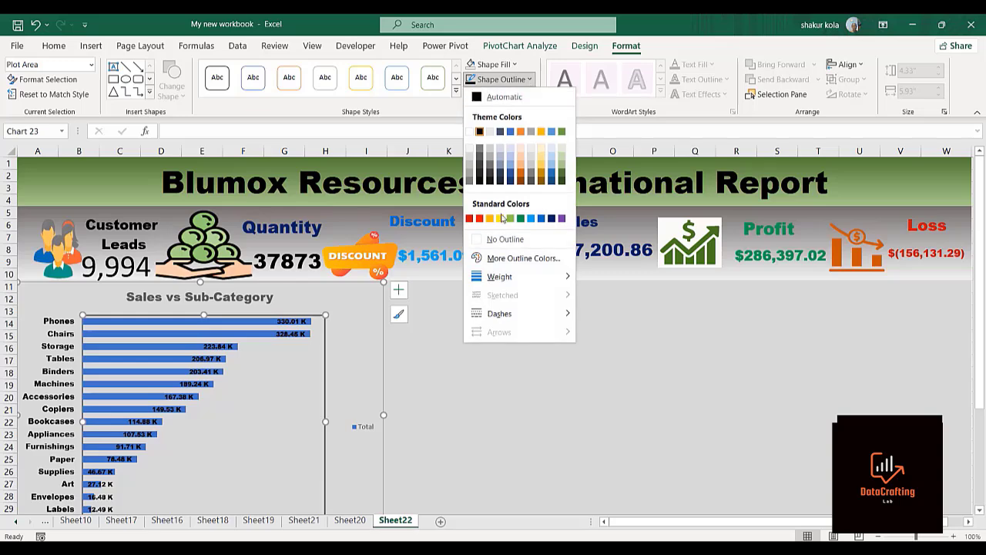
left_click(499, 244)
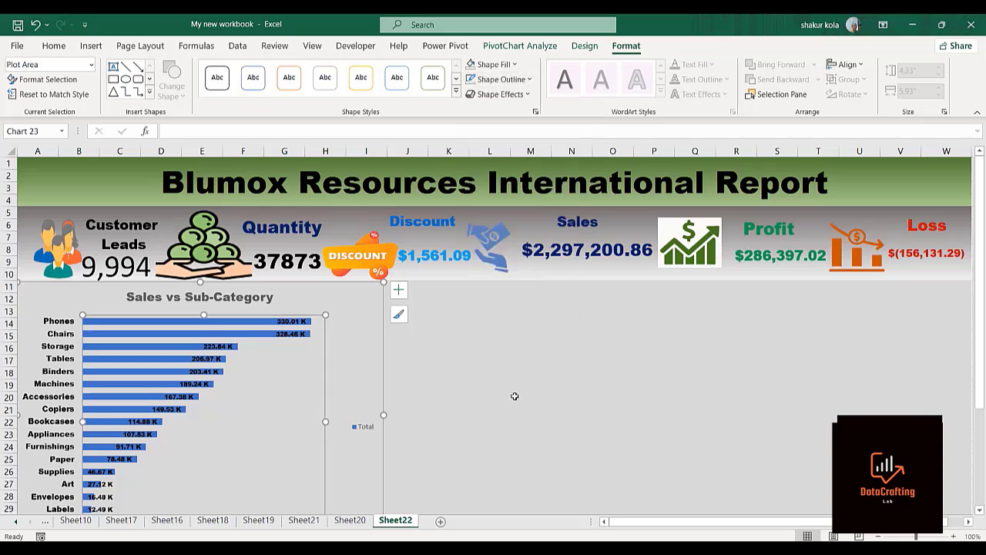
left_click_drag(516, 396, 495, 363)
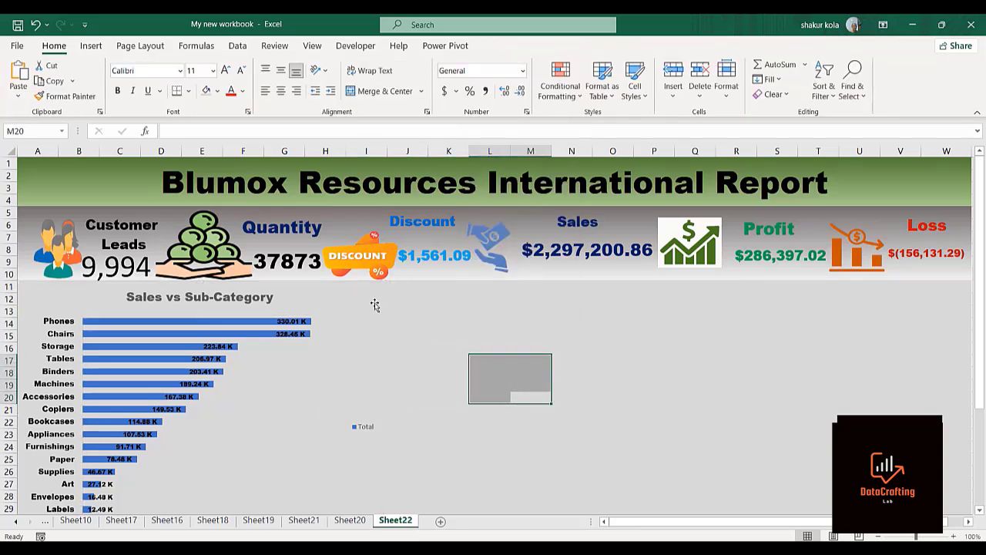
Step: Give the whole Sales vs Sub-Category chart area a black outline with a weight of 1½ pt
left_click(294, 302)
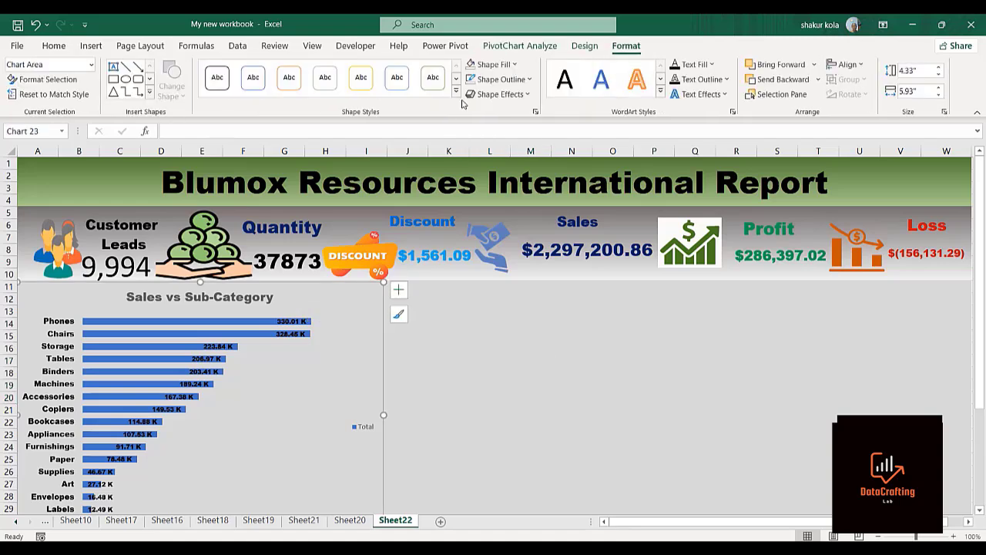
left_click(528, 81)
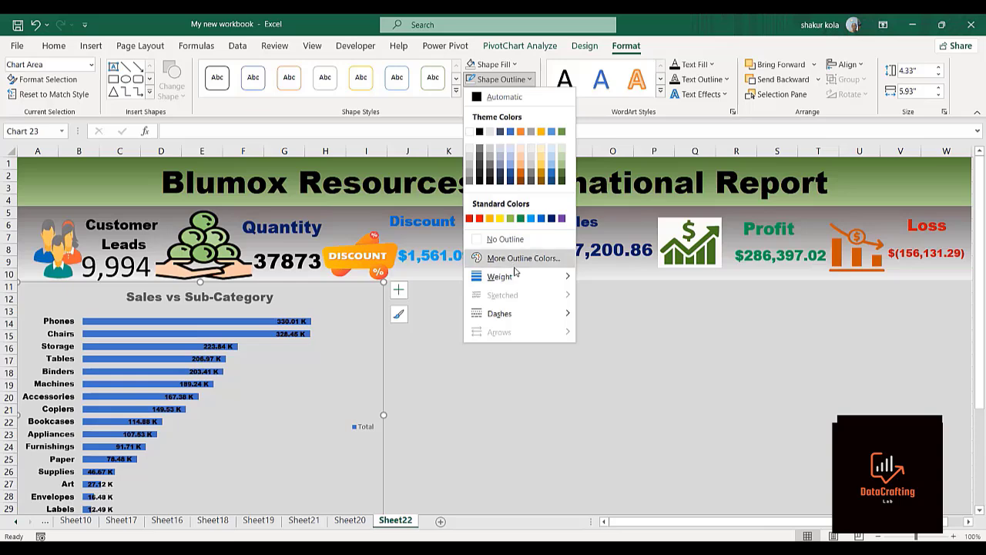
mouse_move(536, 279)
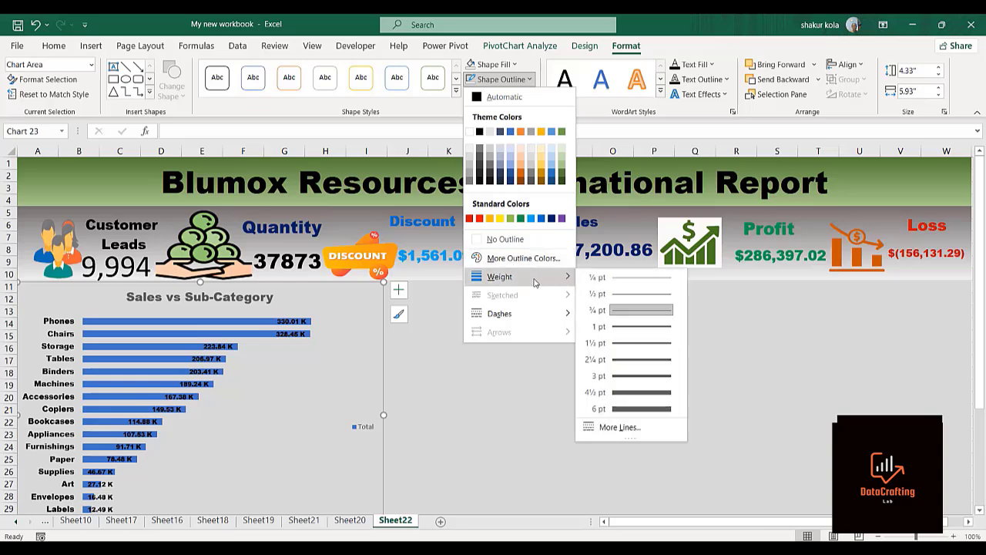
left_click(613, 344)
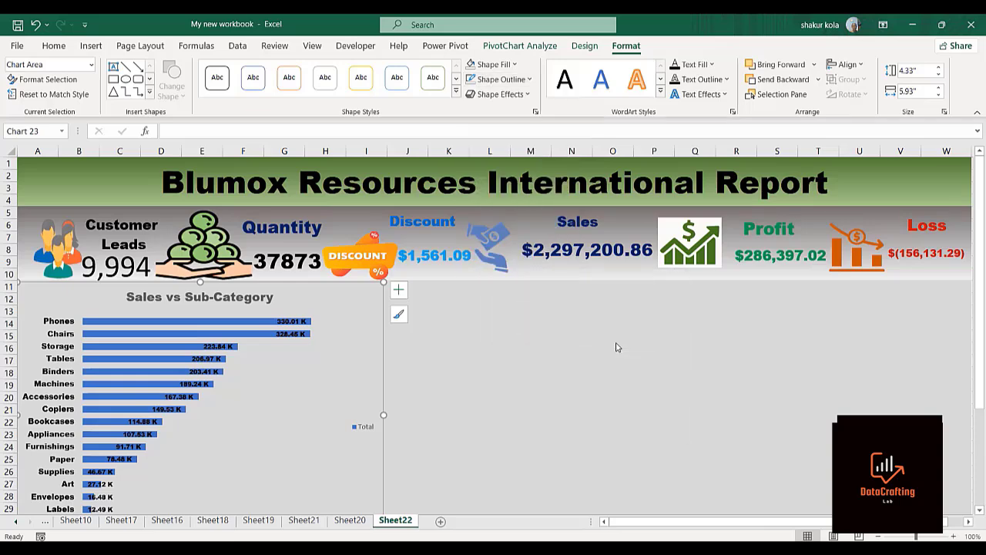
left_click(527, 81)
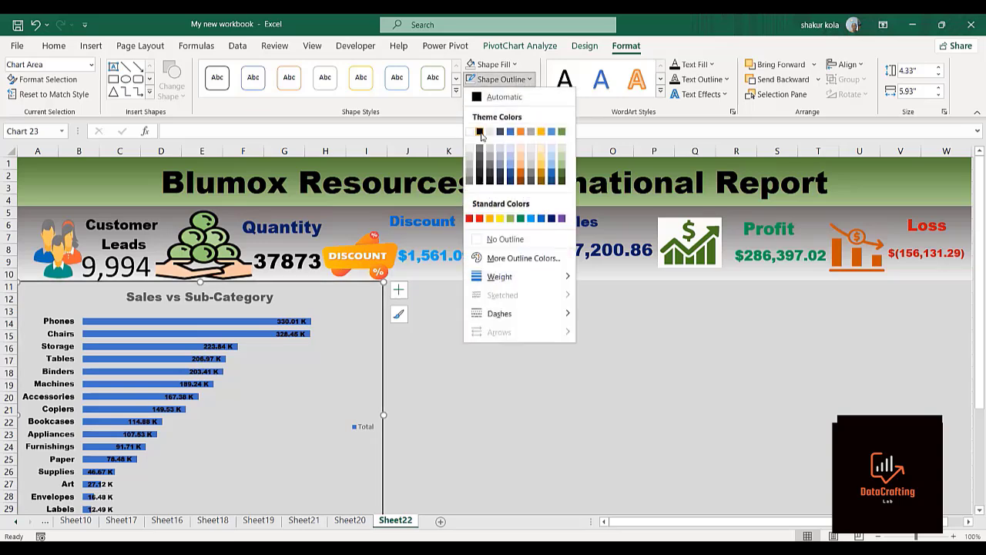
left_click(480, 132)
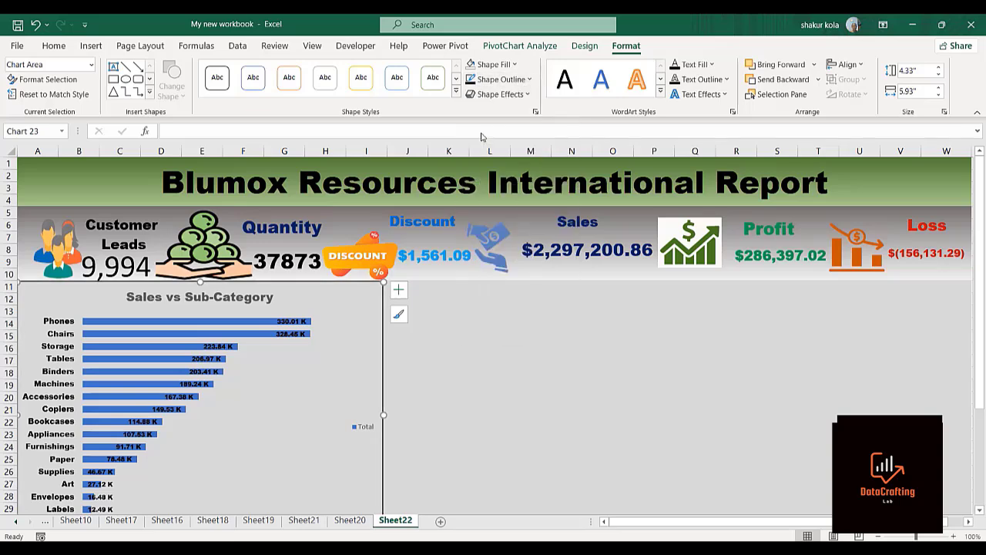
left_click(491, 372)
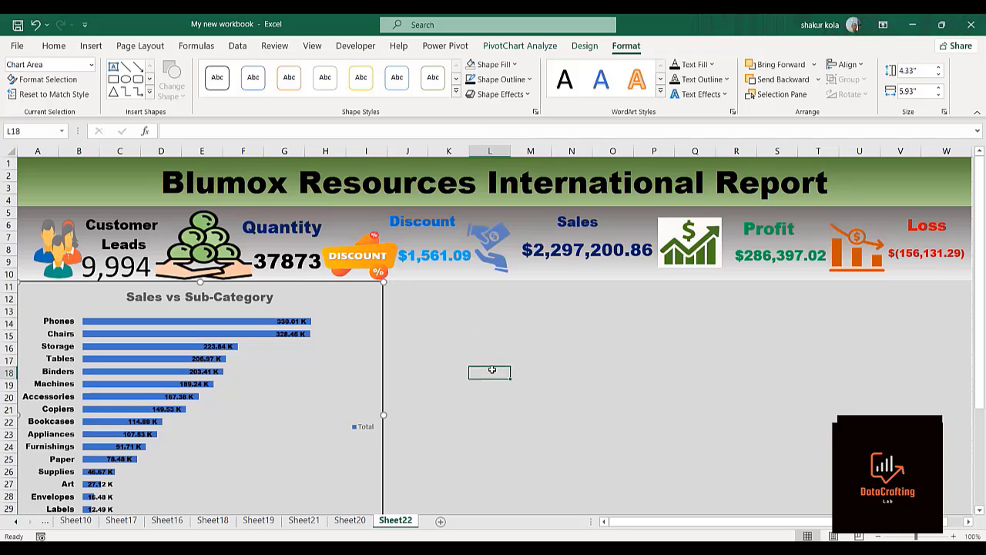
Step: Narrow the Sales vs Sub-Category chart to a width of about 4.43 inches, keeping its left edge in place
left_click(383, 412)
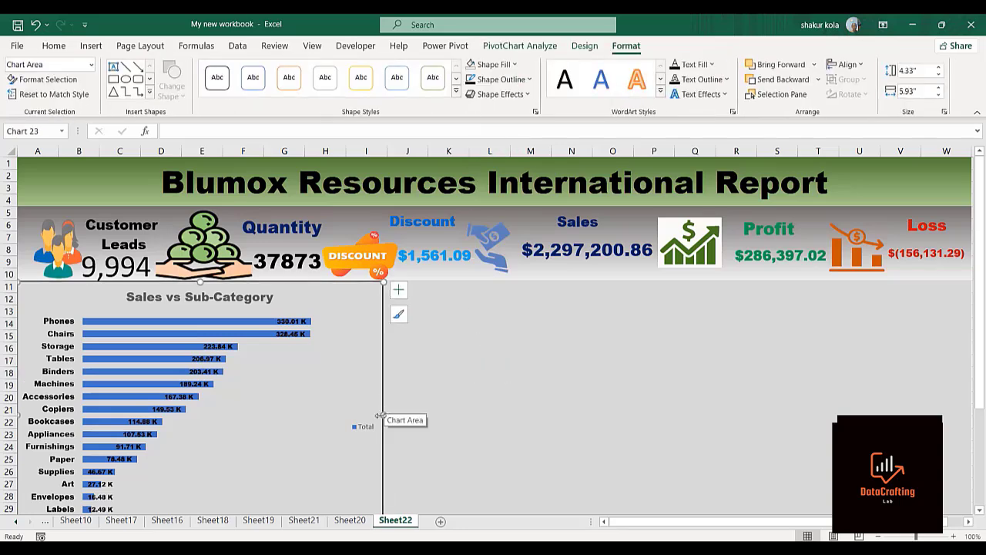
left_click_drag(381, 415, 322, 418)
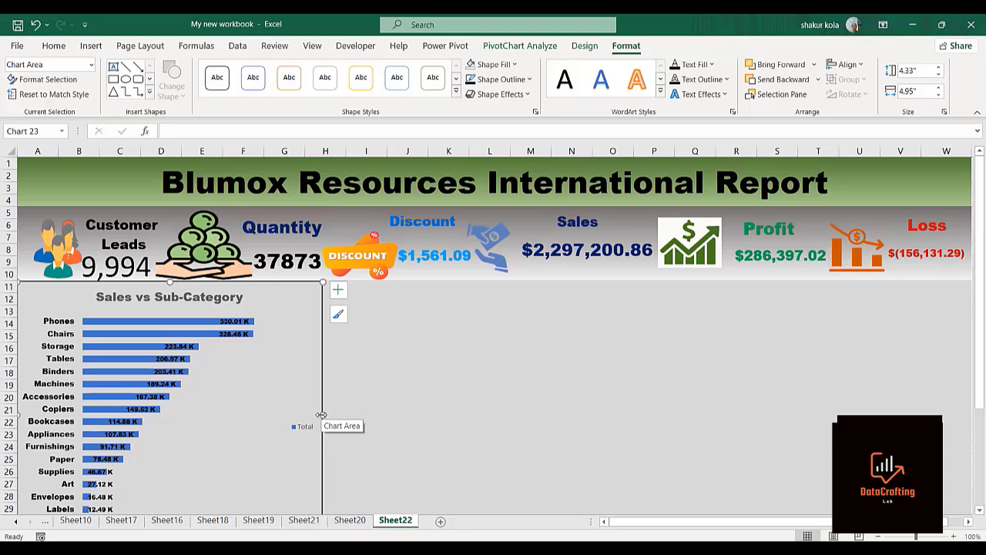
left_click_drag(319, 415, 290, 416)
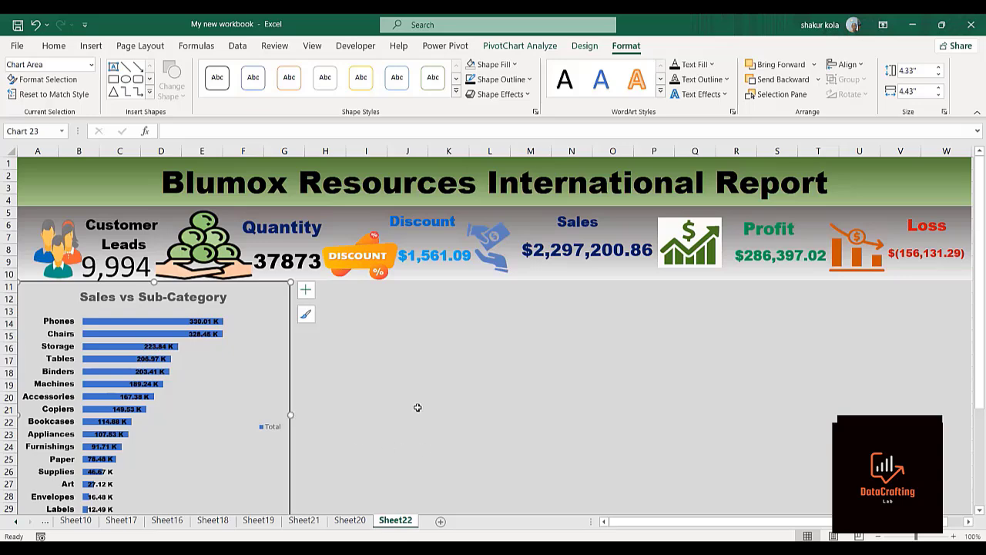
left_click(300, 510)
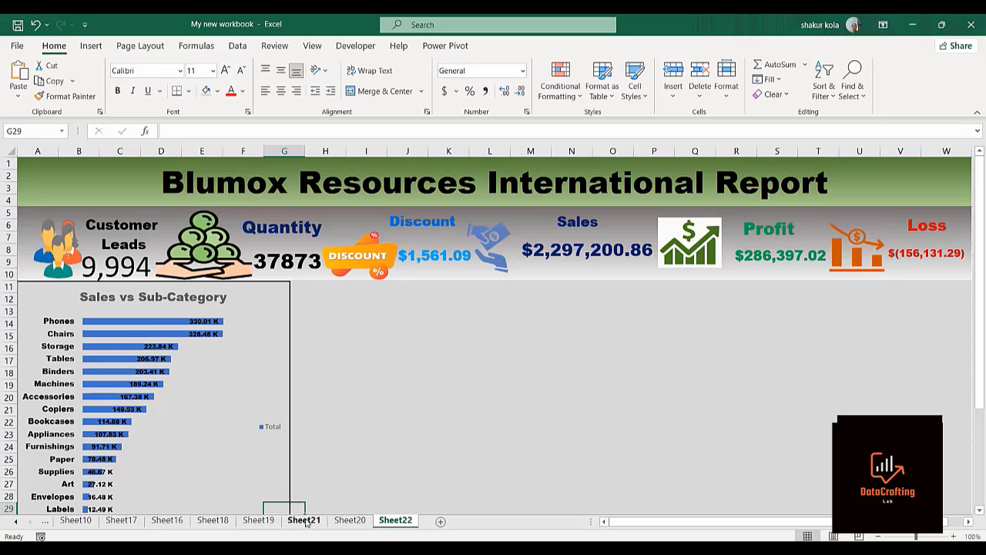
Step: Insert a pie PivotChart from the Category and Sum of Sales table on Sheet21 and move it clear of that table
left_click(304, 520)
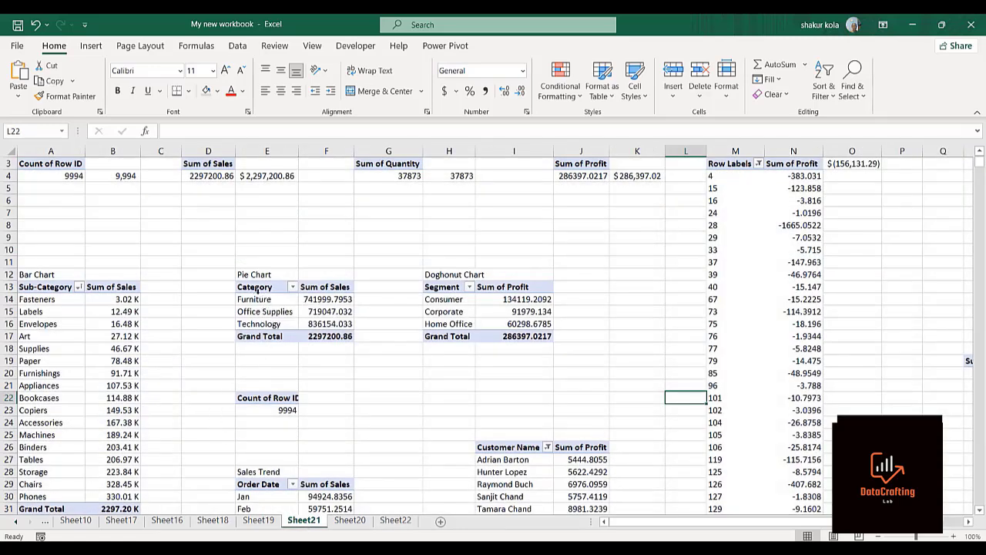
left_click(257, 288)
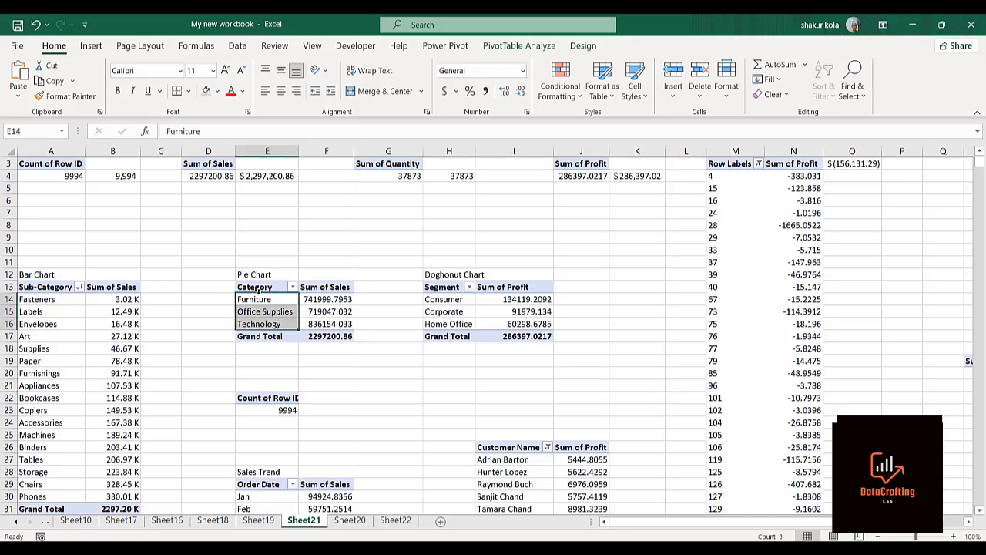
left_click(257, 287)
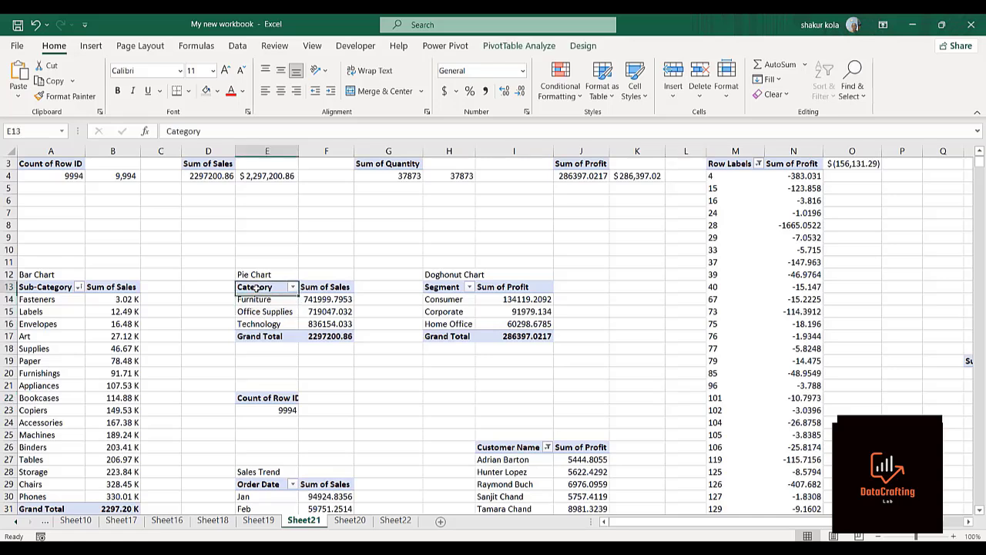
key("ctrl+shift+Down")
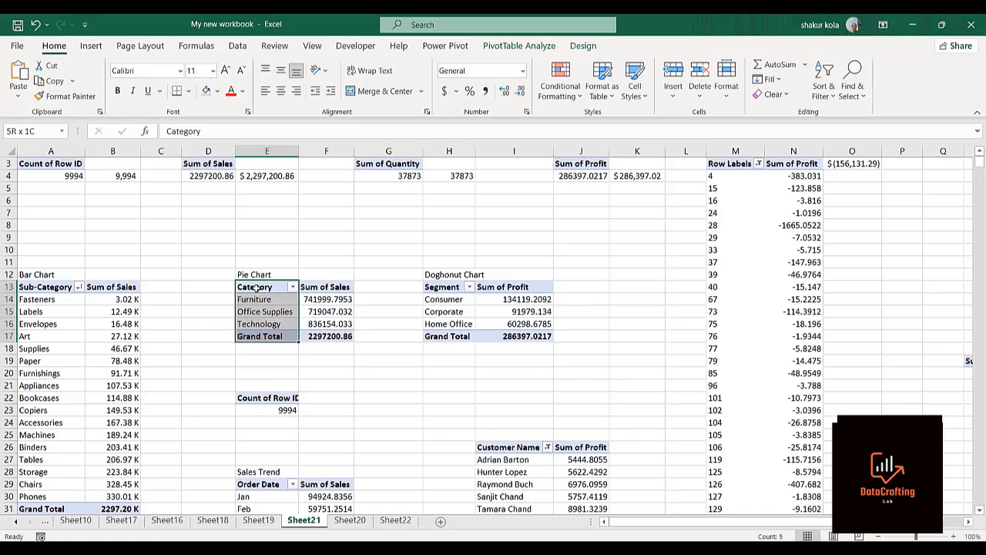
key("shift+Up")
key("shift+Right")
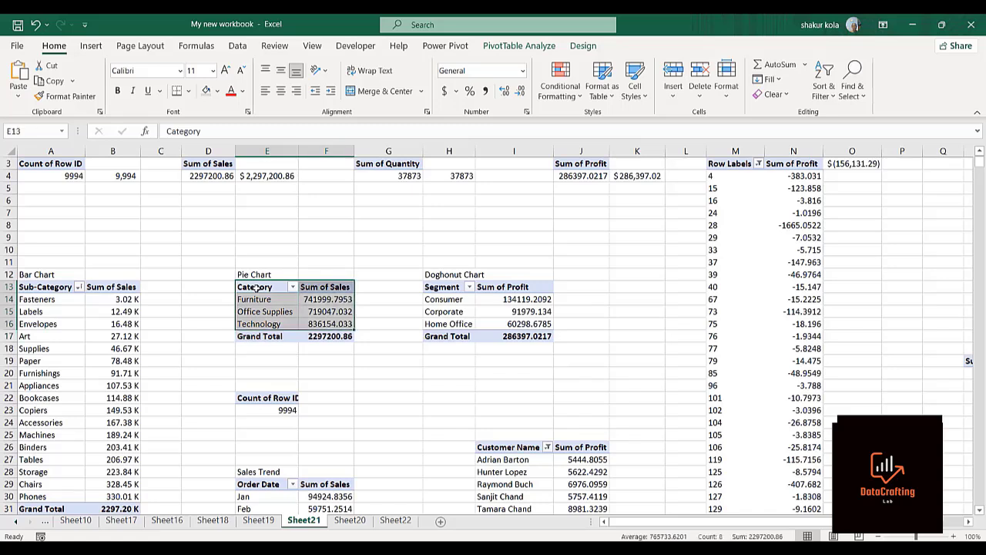
left_click(91, 45)
left_click(409, 91)
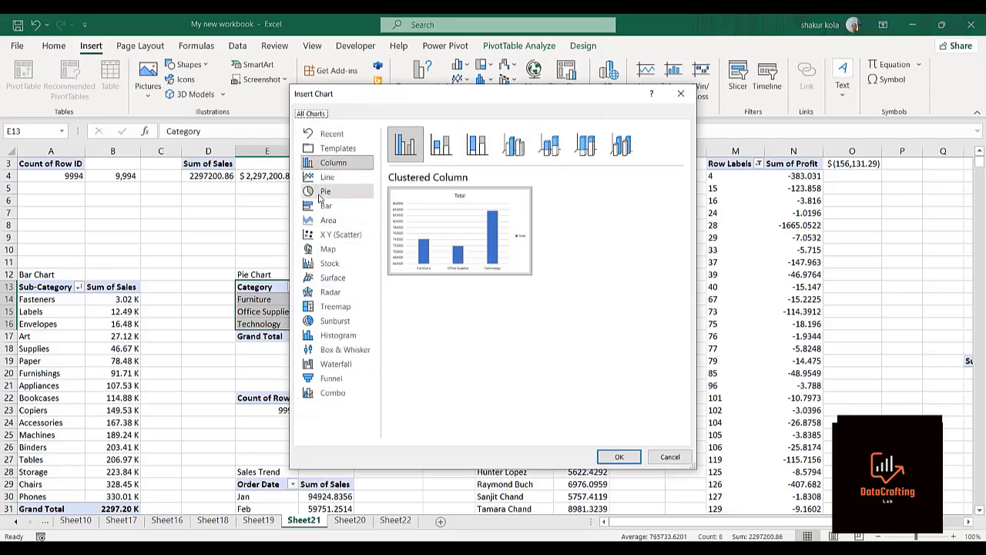
left_click(322, 194)
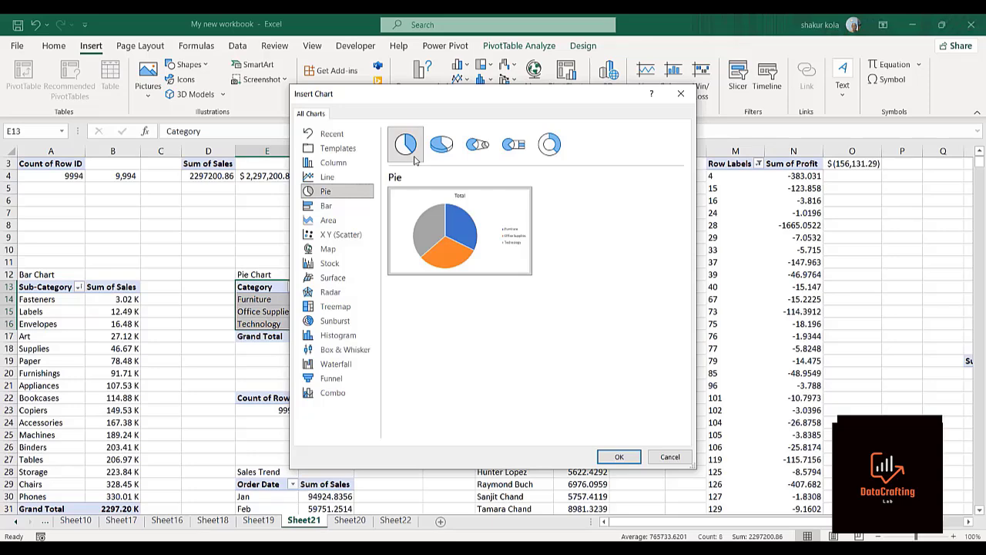
mouse_move(441, 239)
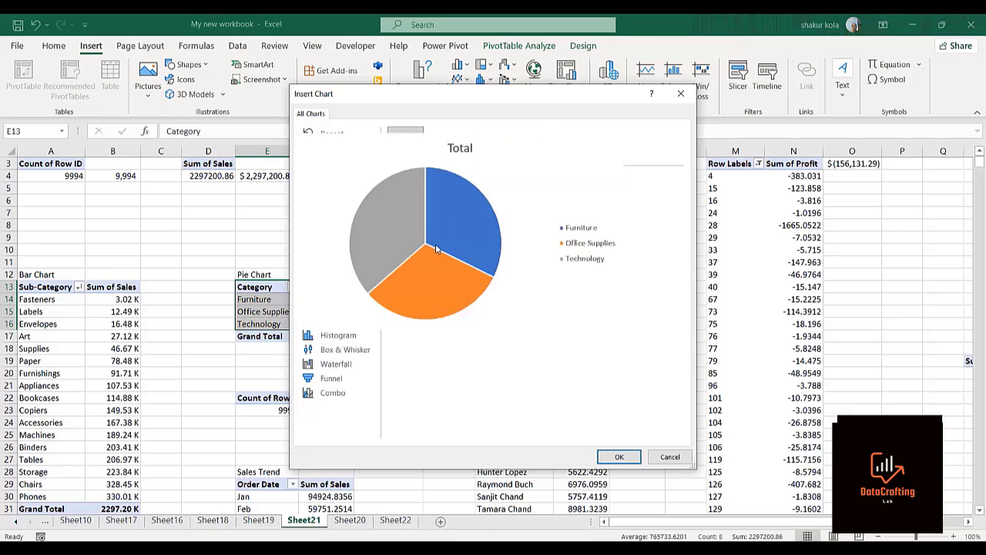
left_click(618, 458)
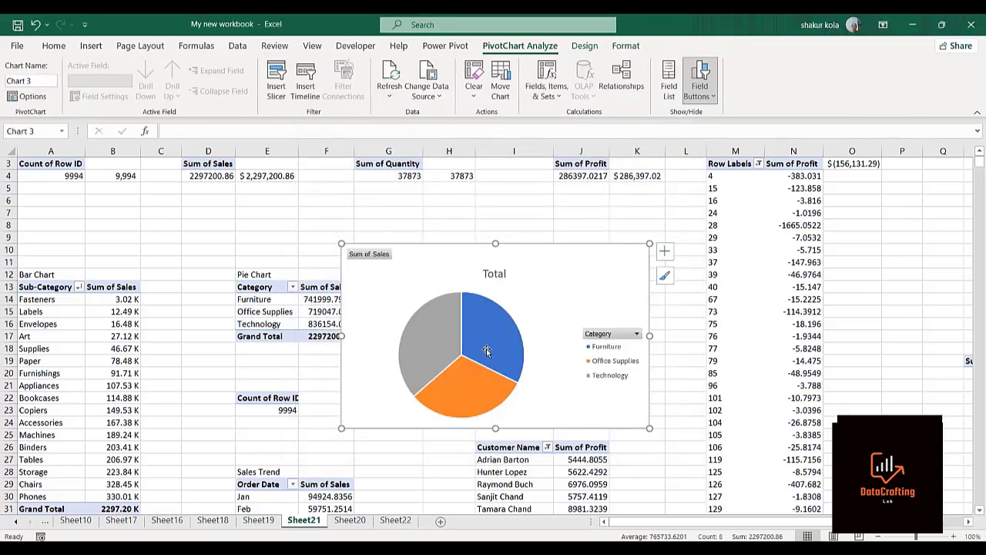
left_click_drag(419, 270, 544, 241)
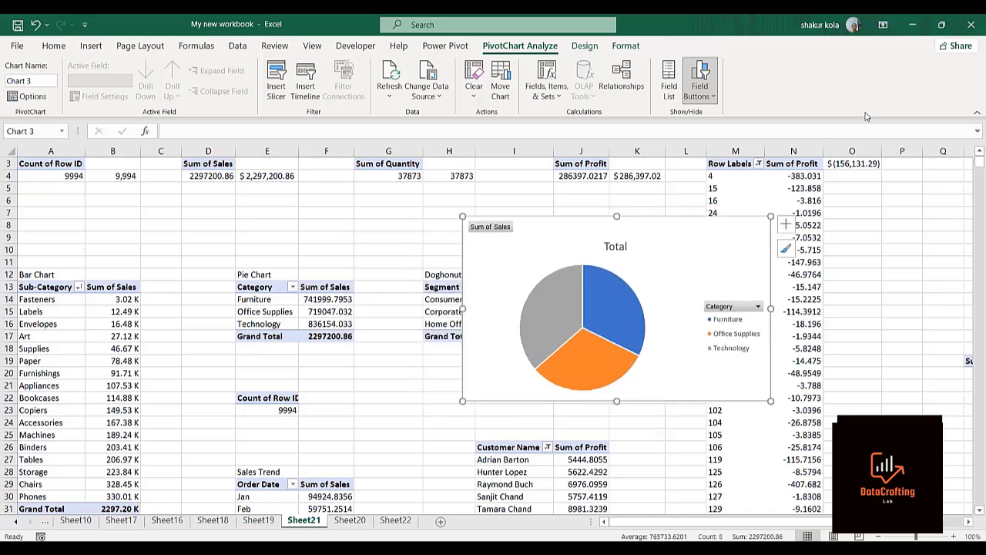
left_click(852, 212)
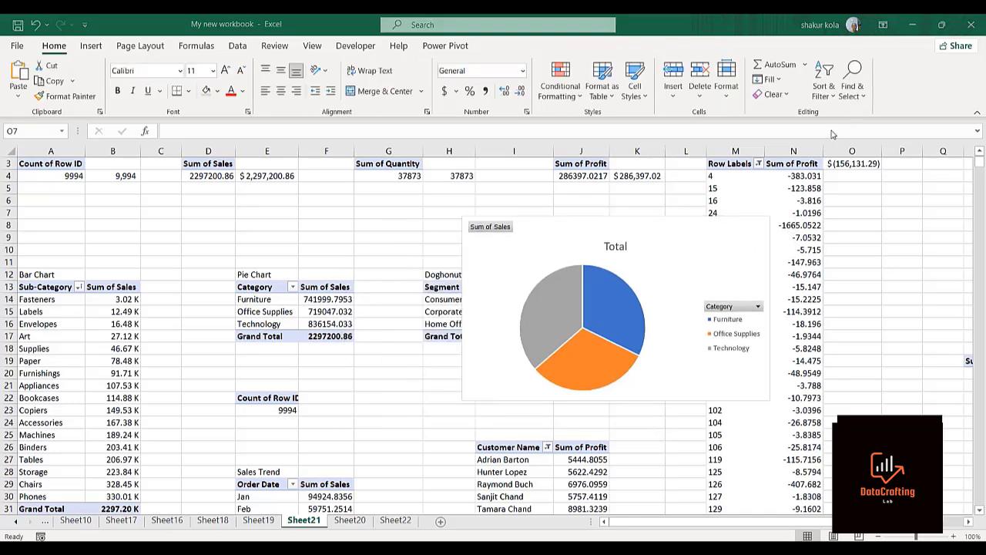
Step: Add data labels to the slices of the category pie chart
left_click(612, 302)
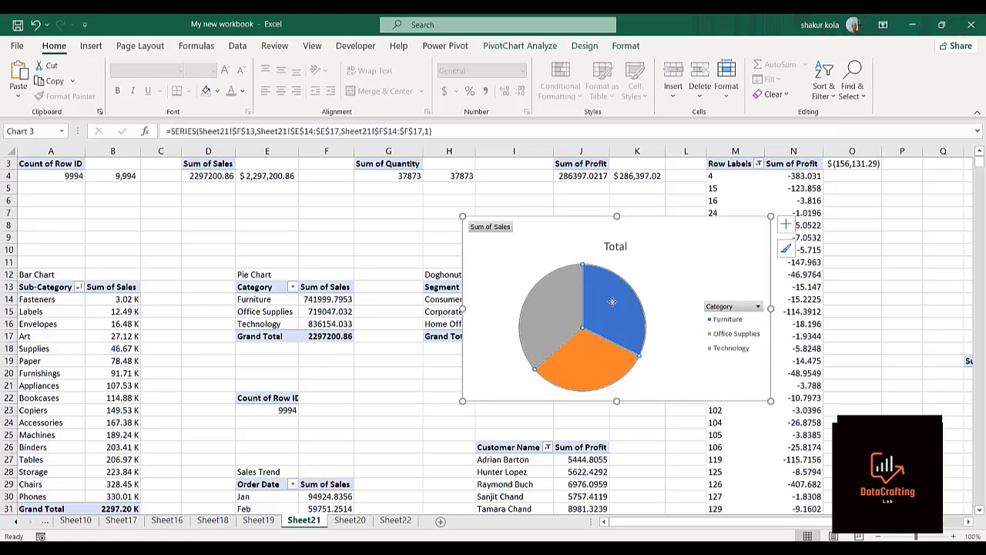
left_click(786, 225)
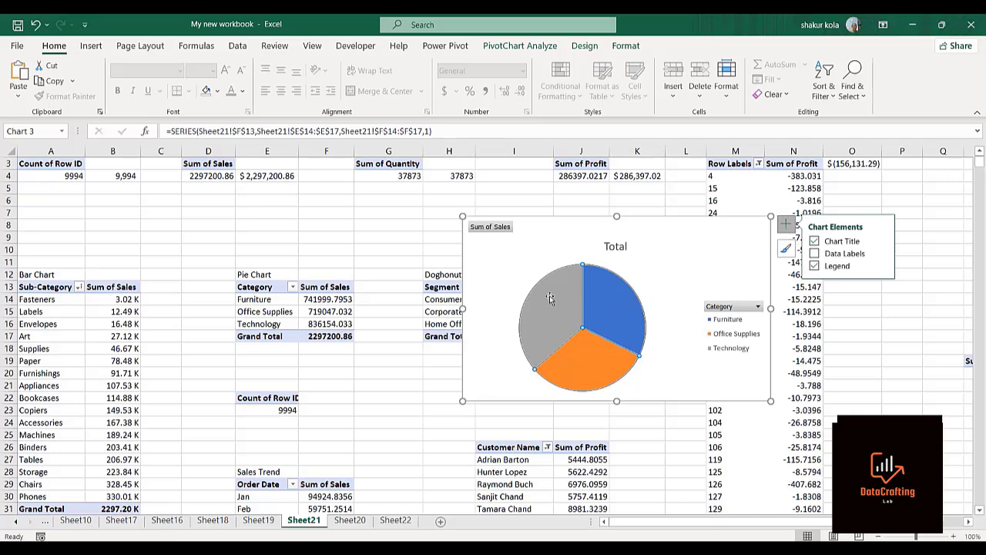
left_click(813, 256)
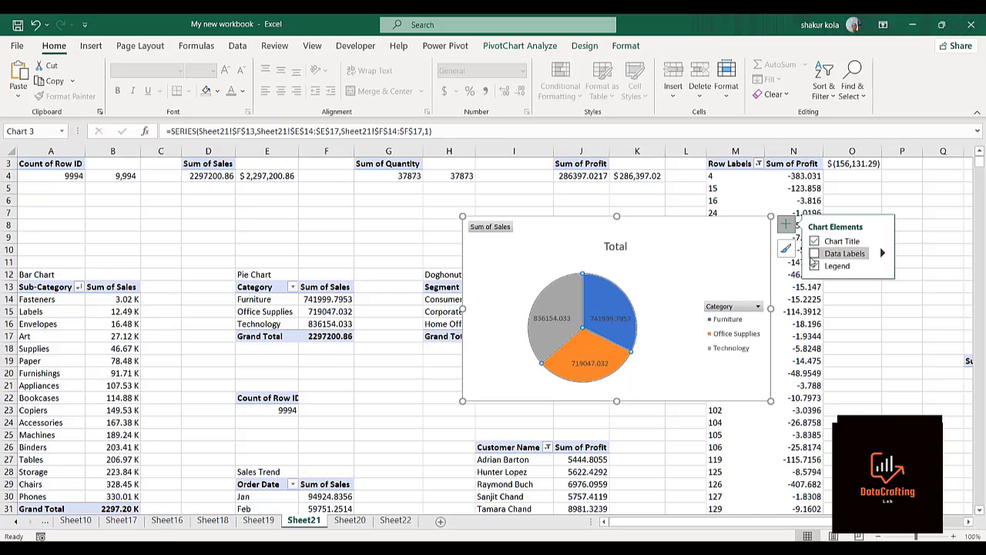
left_click(842, 389)
Step: Include the category name and percentage alongside the value in the pie chart's data labels
left_click(619, 320)
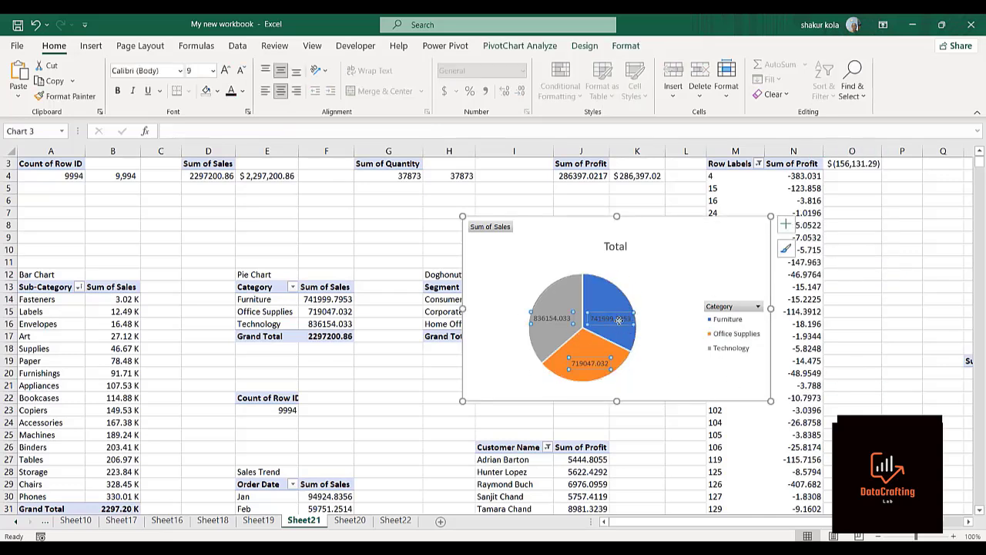
right_click(619, 320)
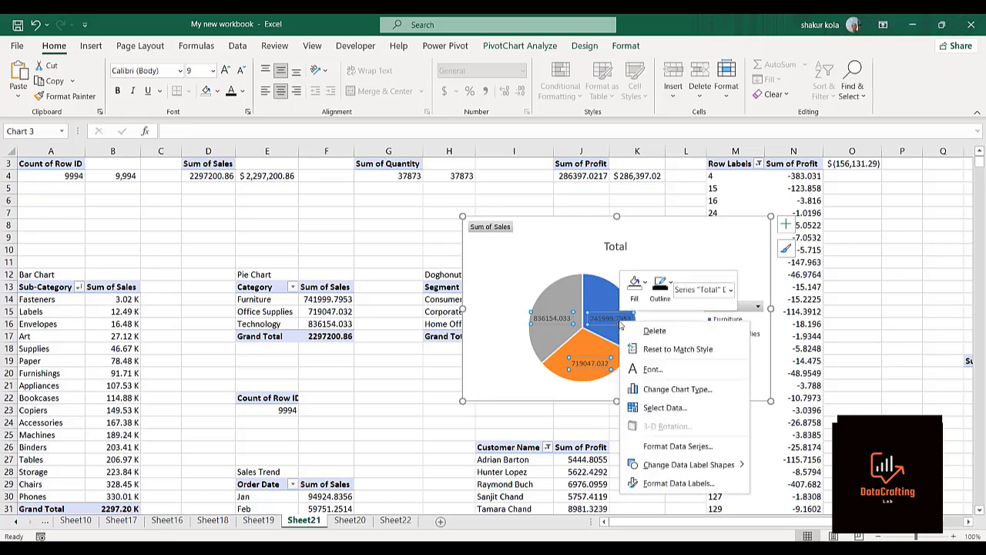
left_click(665, 484)
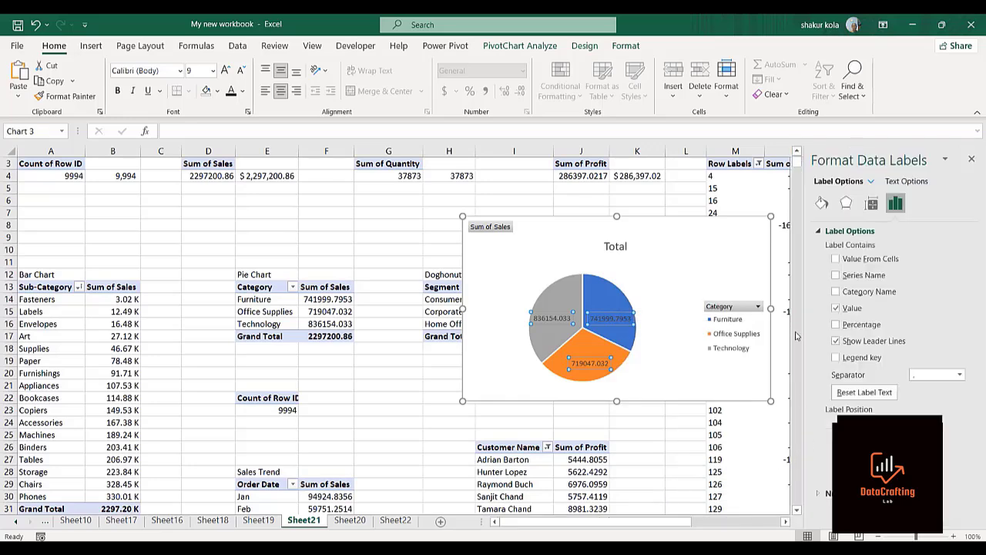
left_click(836, 292)
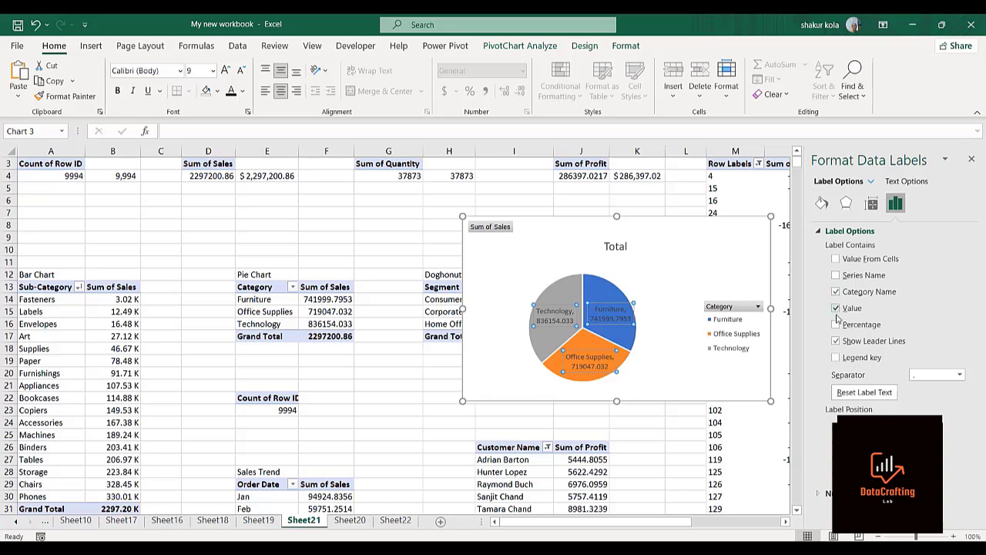
left_click(837, 325)
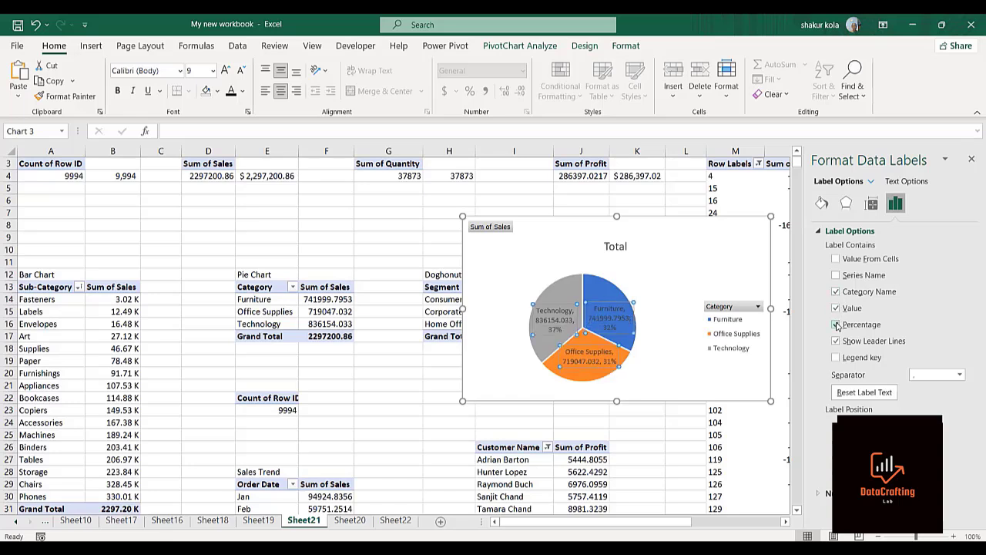
Step: Delete the category legend from the pie chart
left_click(429, 371)
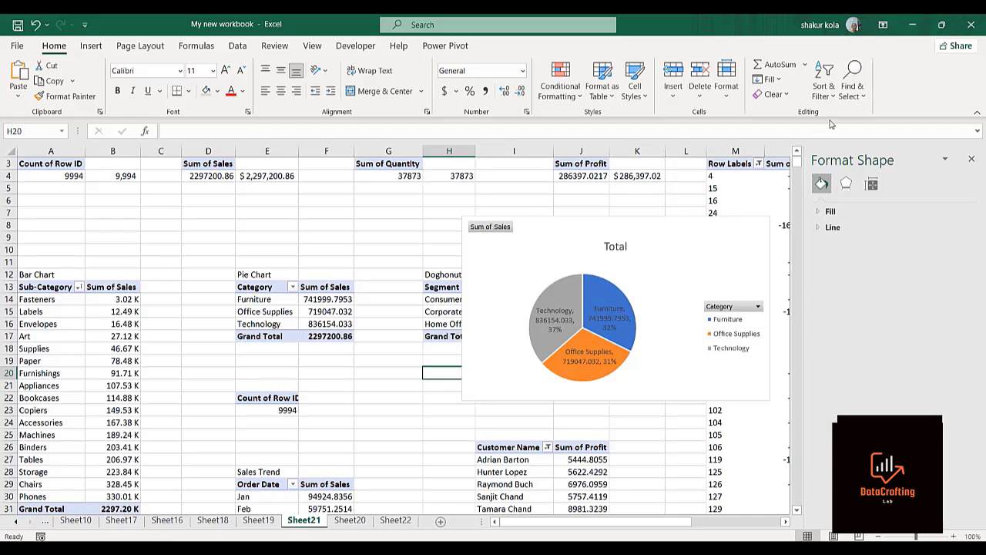
key("Left")
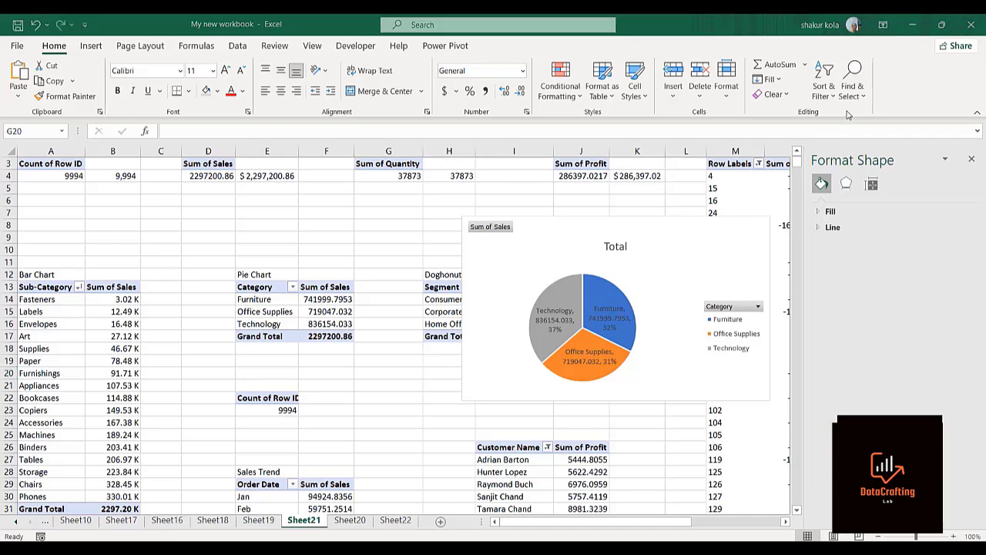
left_click(723, 324)
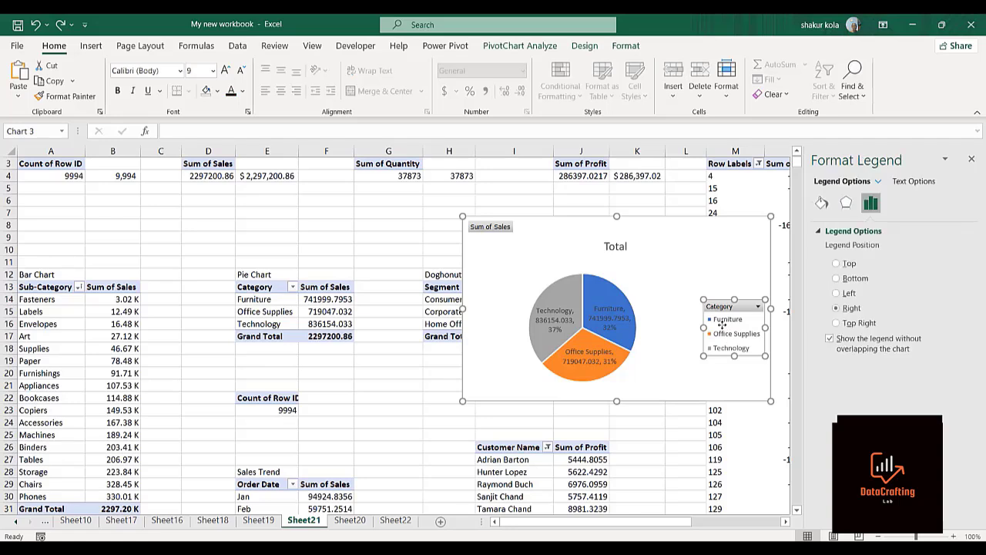
key("Delete")
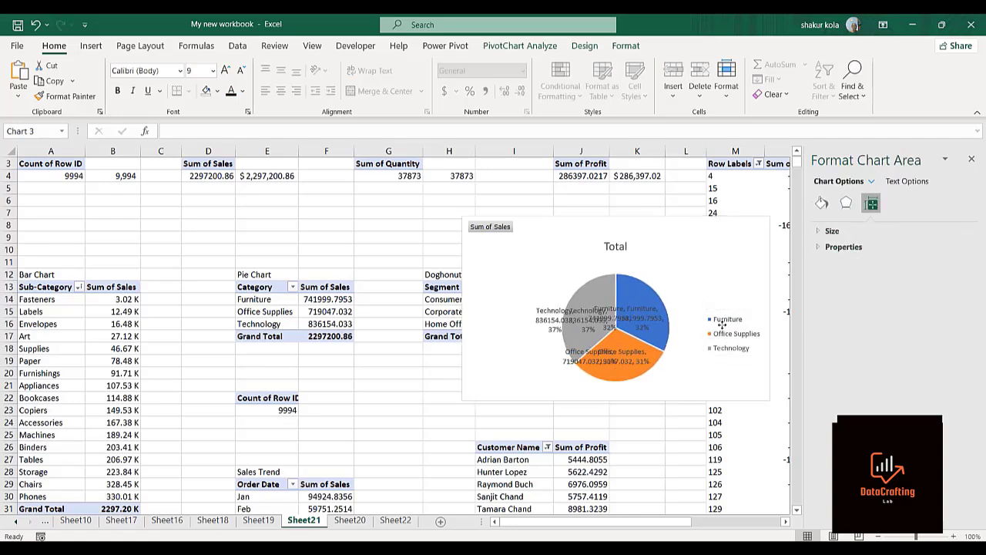
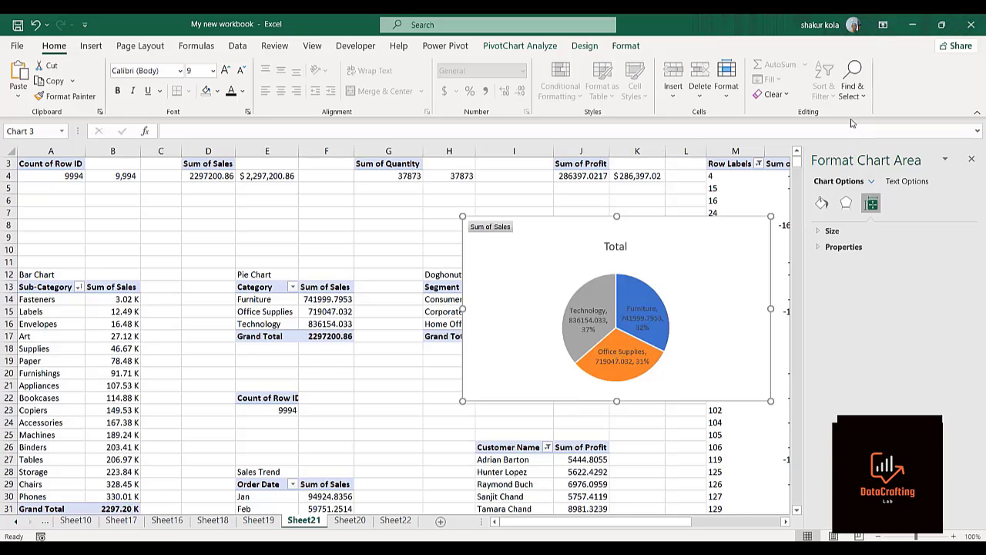
Step: Change the pie chart's title to "Sales vs Category" and close the formatting pane
left_click(611, 245)
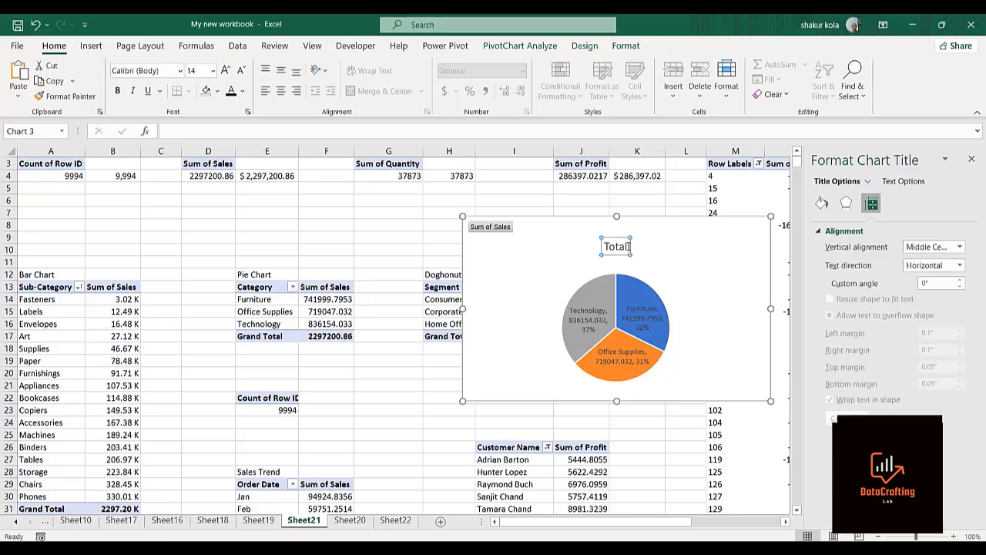
left_click(625, 247)
key("BackSpace")
key("BackSpace")
key("BackSpace")
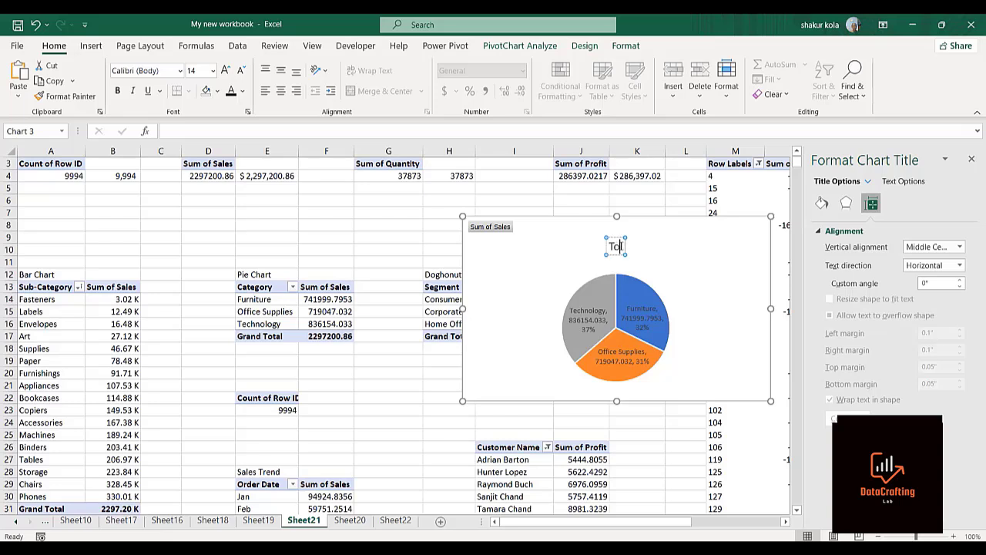
key("BackSpace")
key("BackSpace")
type("S")
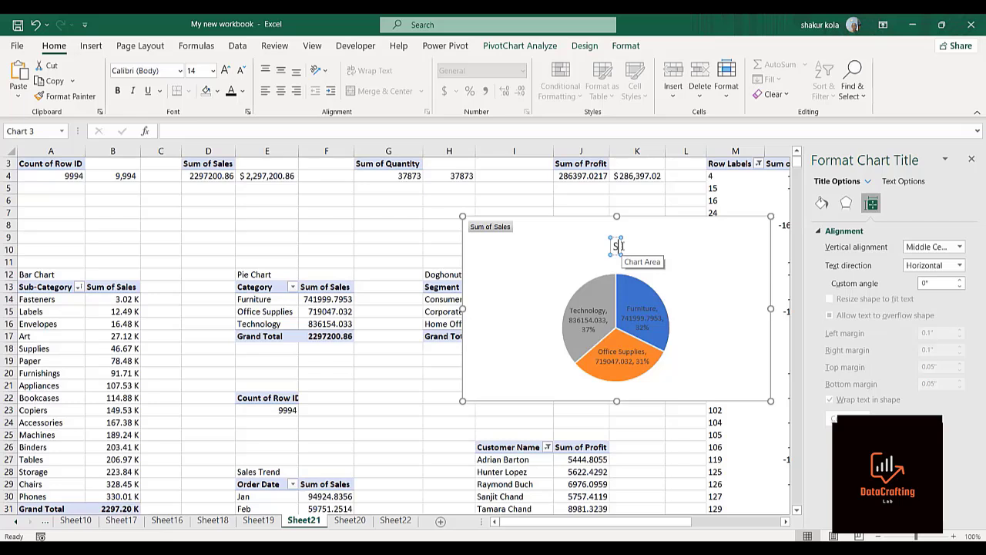
type("al")
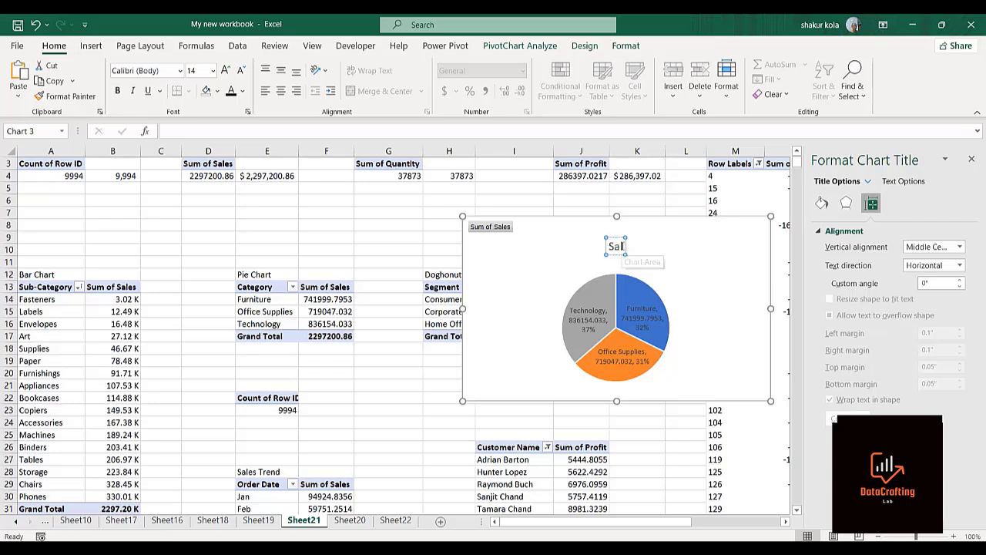
type("es v")
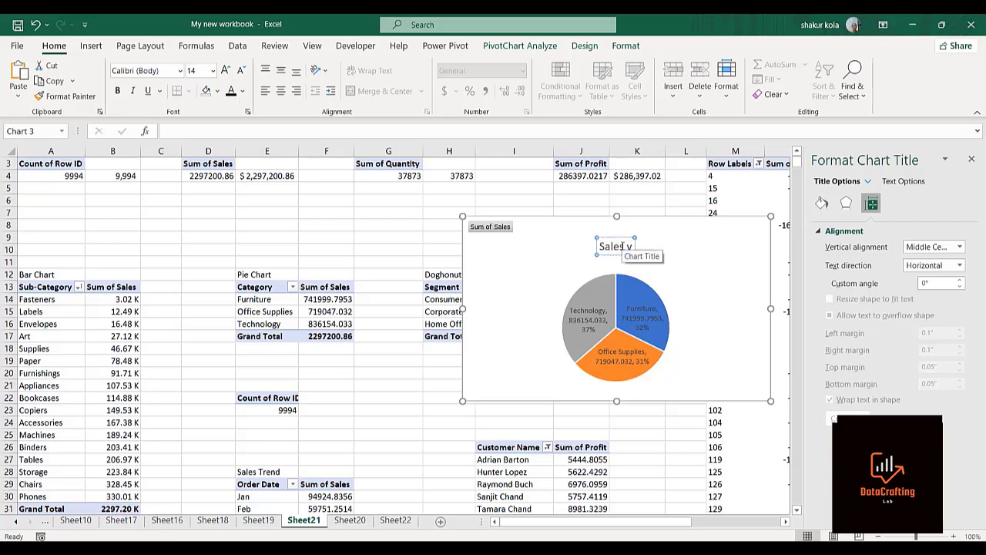
type("s Cate")
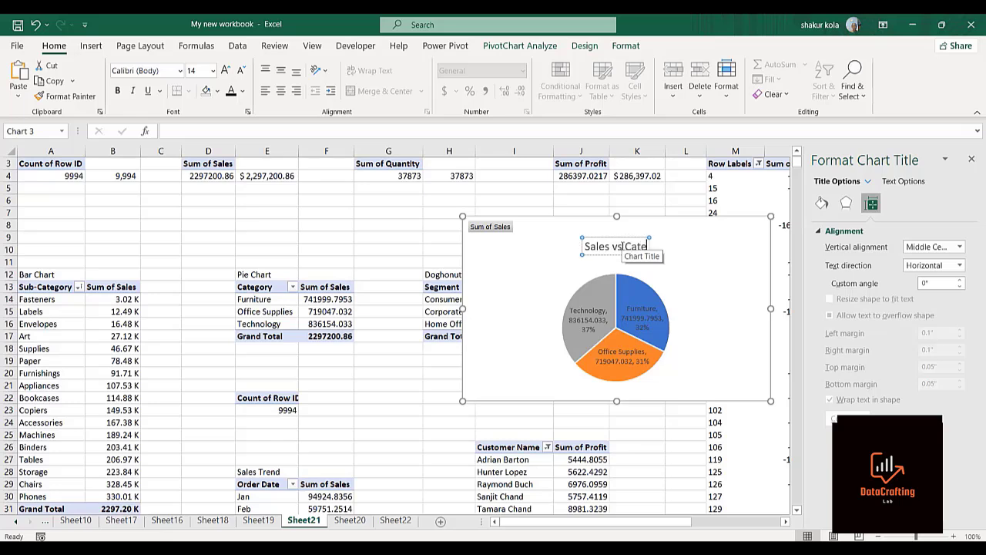
type("gory")
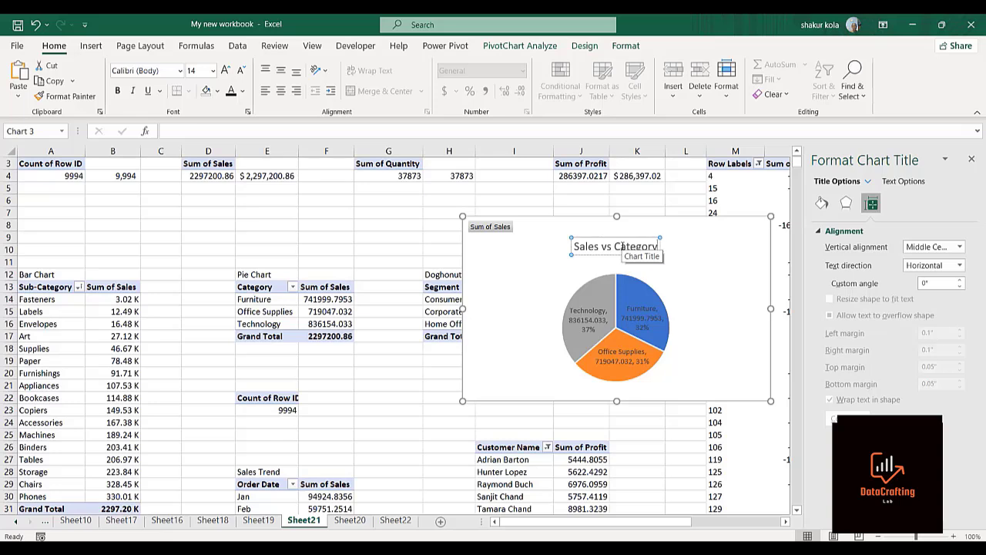
left_click(711, 253)
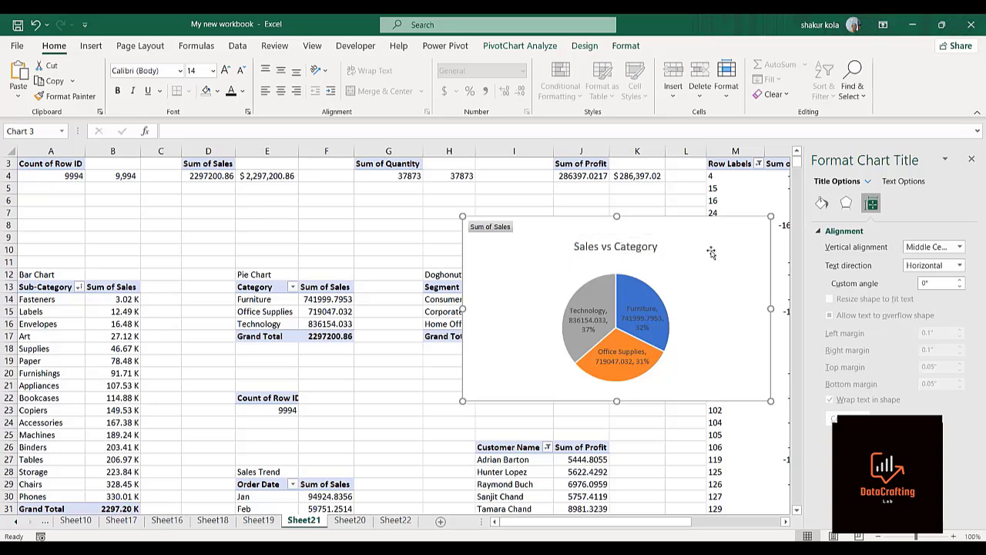
left_click(609, 245)
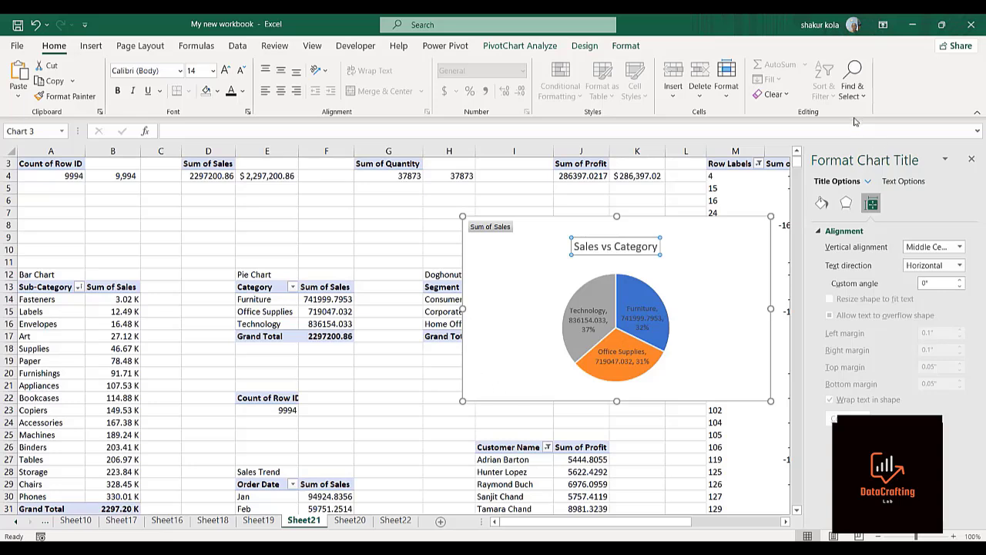
key("Escape")
key("Escape")
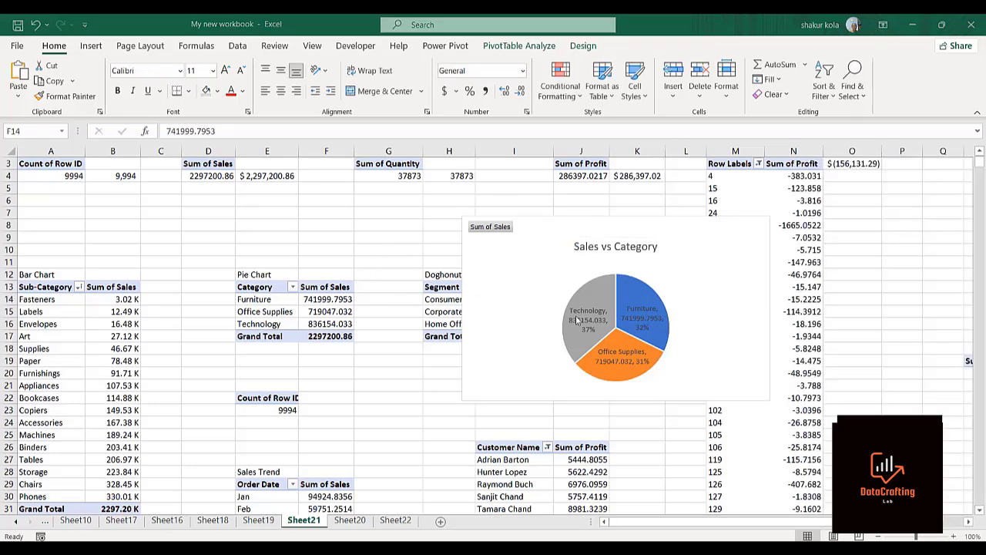
Step: Apply the custom number format 0.00, "K" to the Sum of Sales values F14:F17 in the Category pivot table
left_click(317, 304)
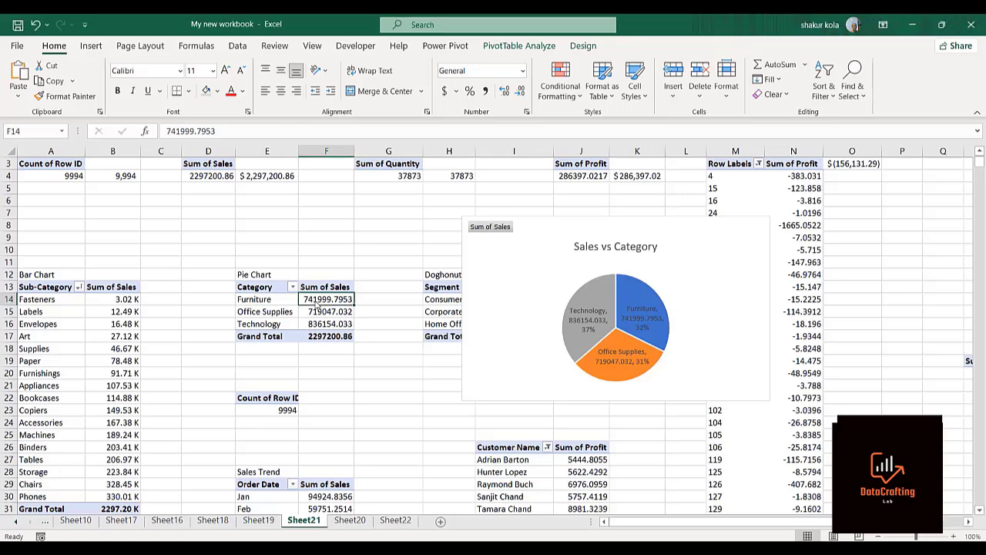
key("shift+Down")
key("shift+Down")
key("shift+Down")
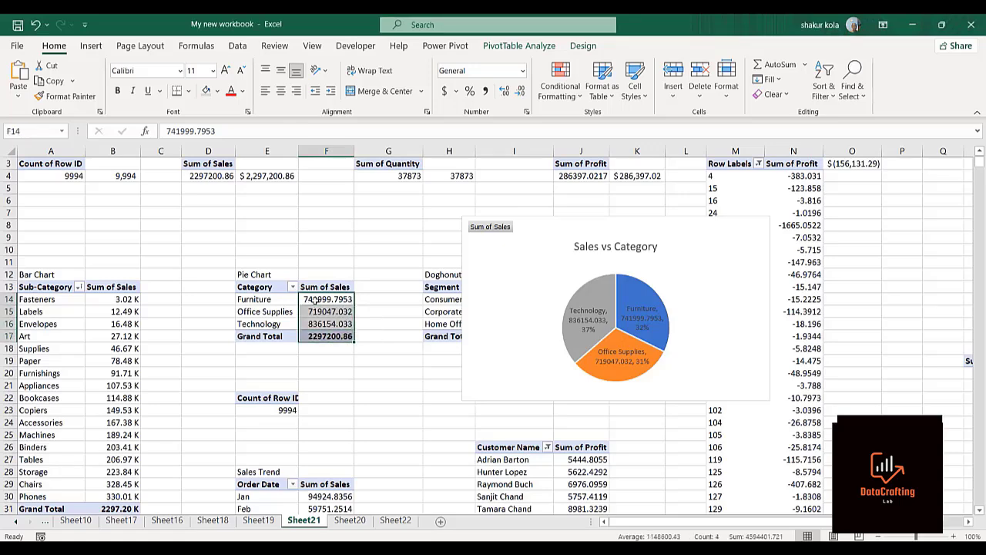
key("ctrl+1")
left_click(557, 279)
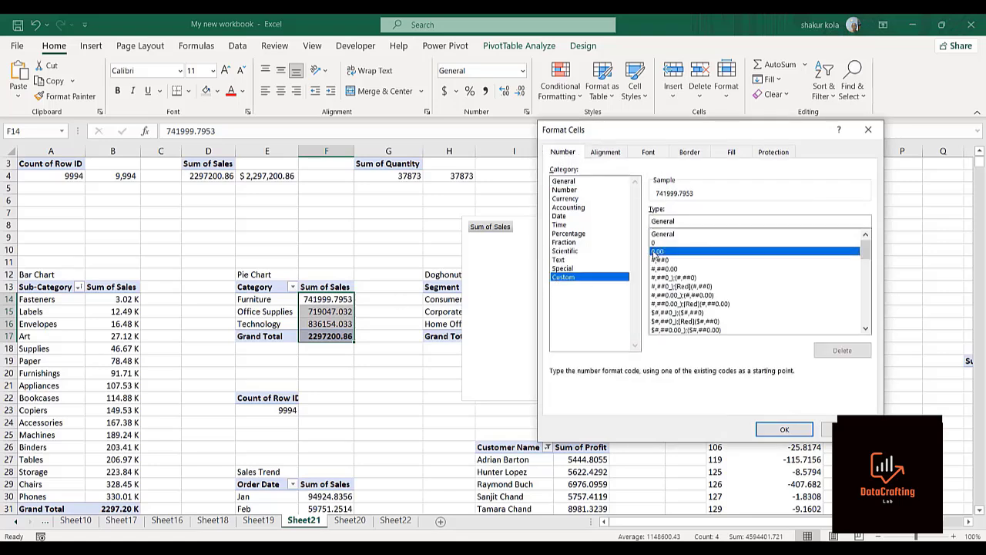
left_click(655, 252)
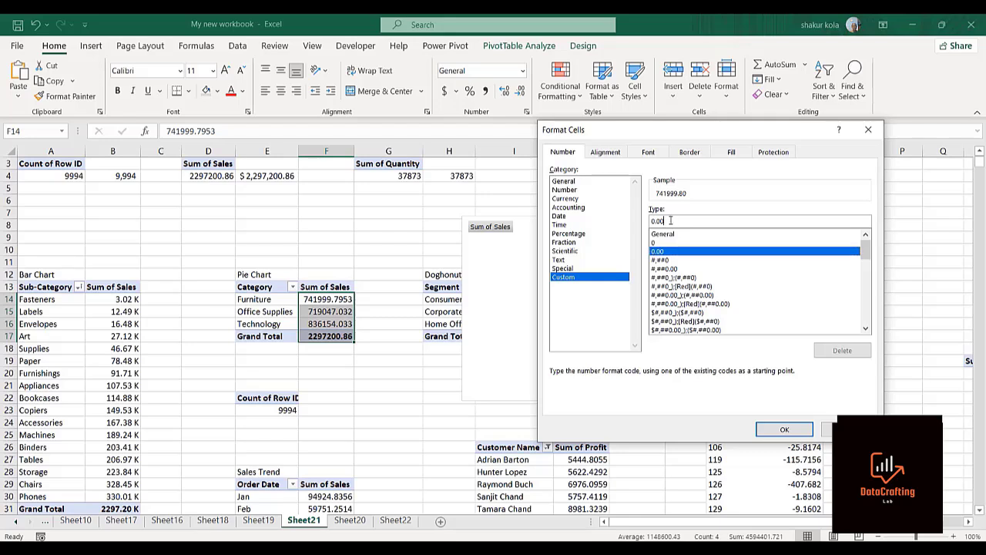
left_click(671, 221)
type(", \"K")
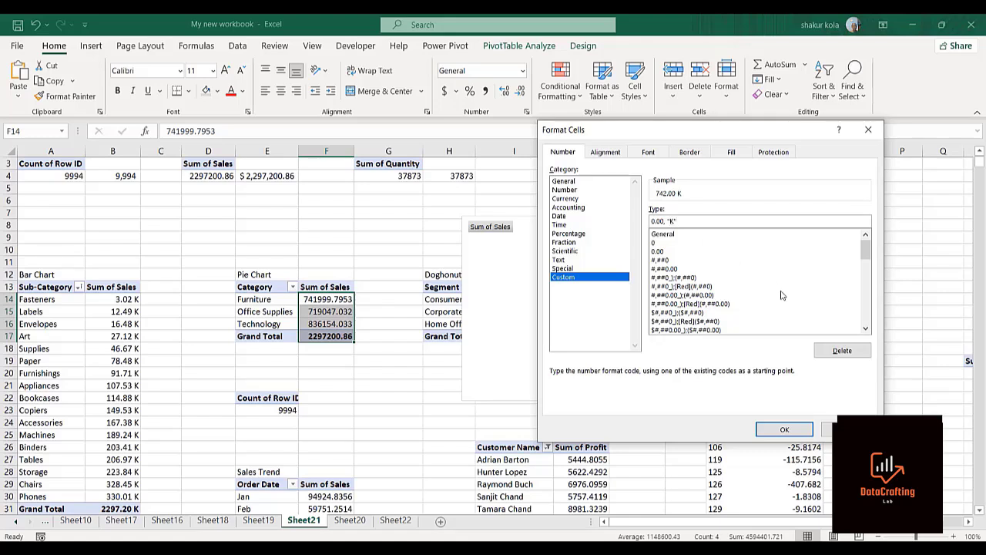
left_click(785, 431)
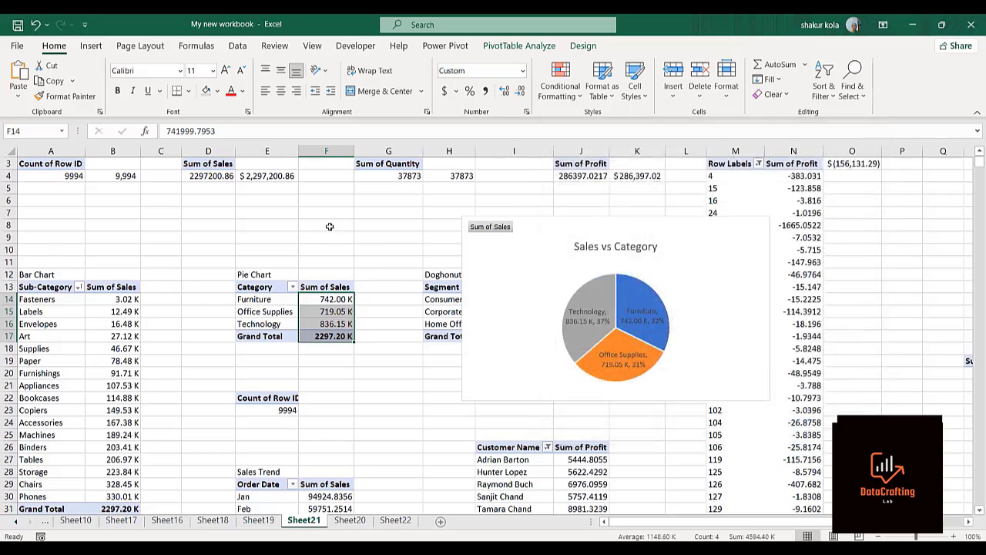
Step: Apply the dollar Accounting format to the Category pivot table's Sum of Sales values in F14:F17
left_click(444, 90)
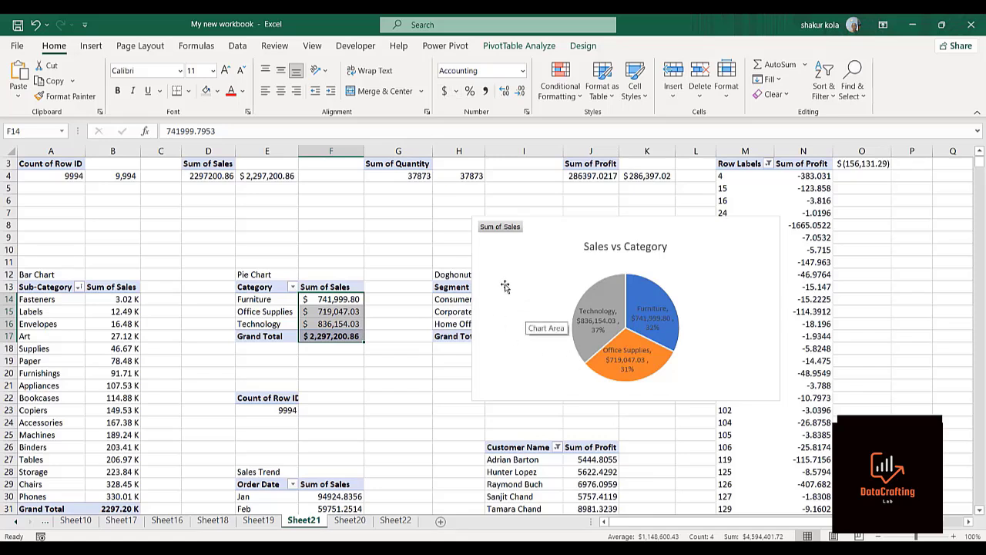
Step: Hide all field buttons on the Sales vs Category pie chart
left_click(499, 236)
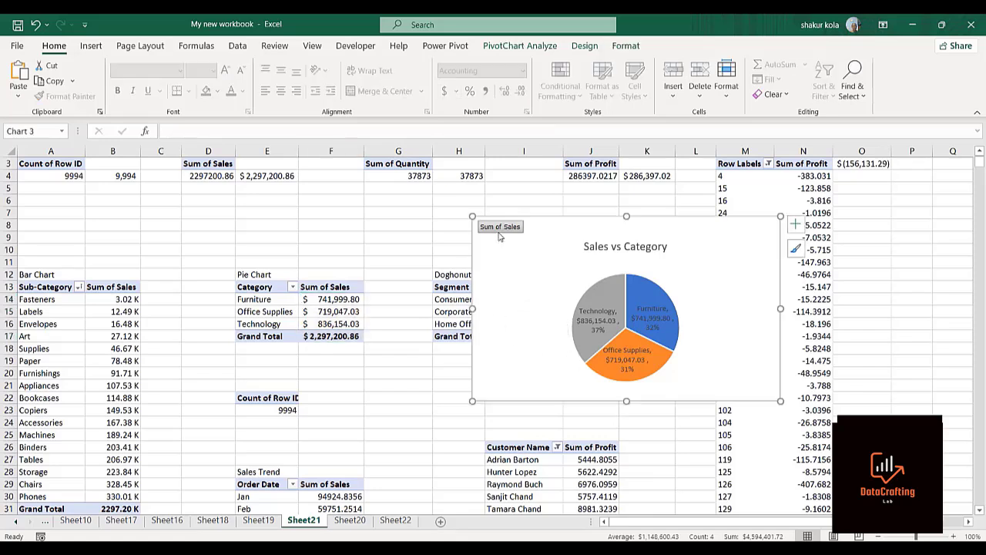
left_click(521, 46)
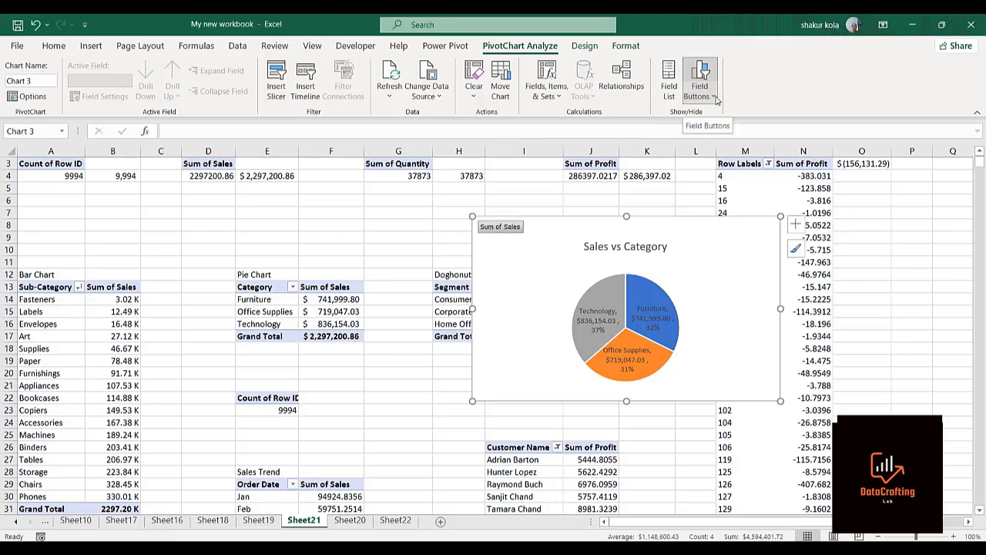
left_click(716, 97)
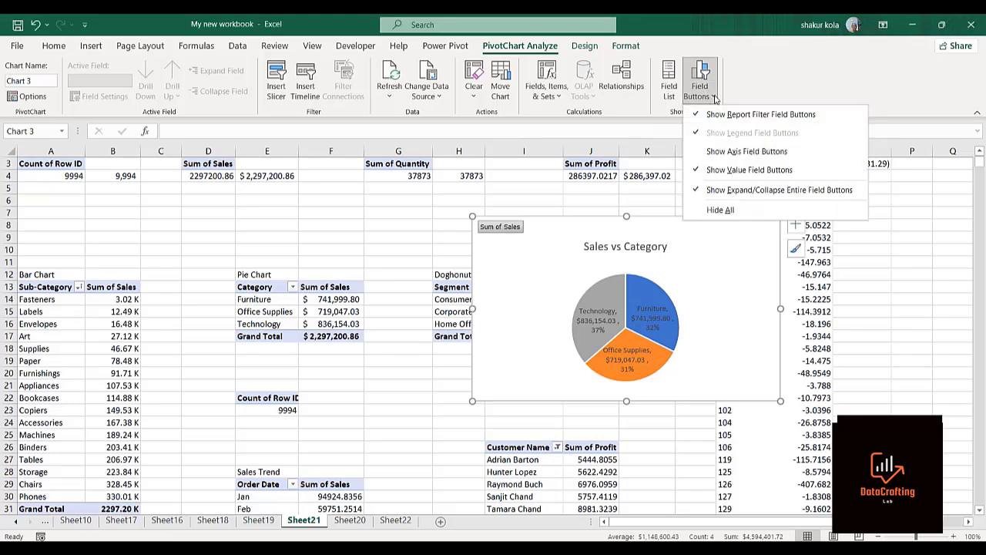
left_click(721, 211)
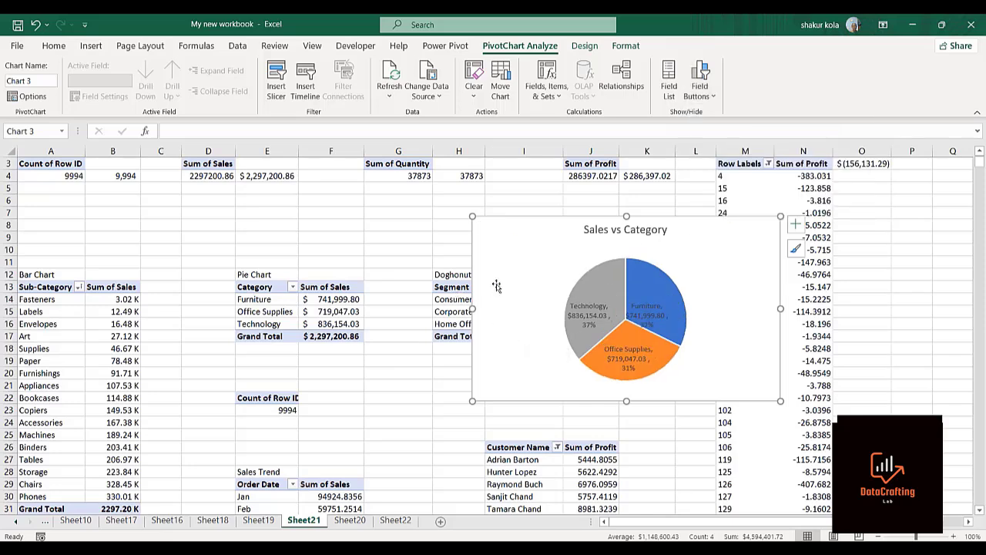
Step: Cut the Sales vs Category pie chart from Sheet21, paste it into Sheet22, and place it beside the Sales vs Sub-Category chart
left_click(387, 243)
left_click(501, 246)
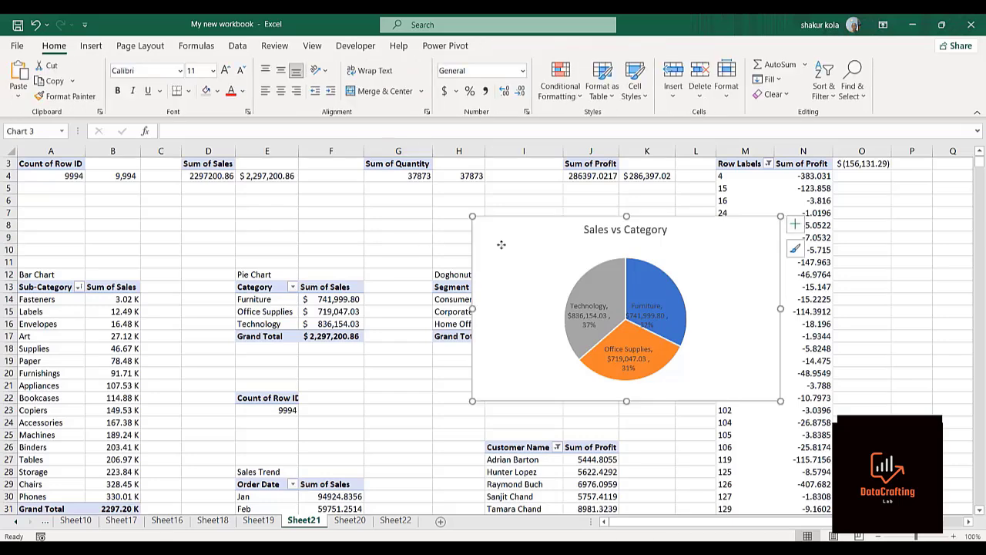
key("Delete")
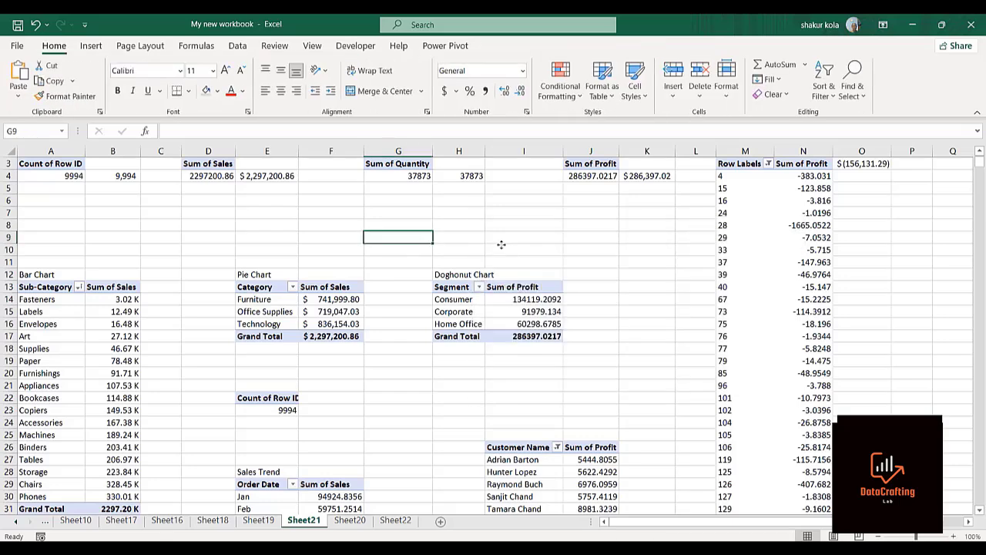
left_click(395, 521)
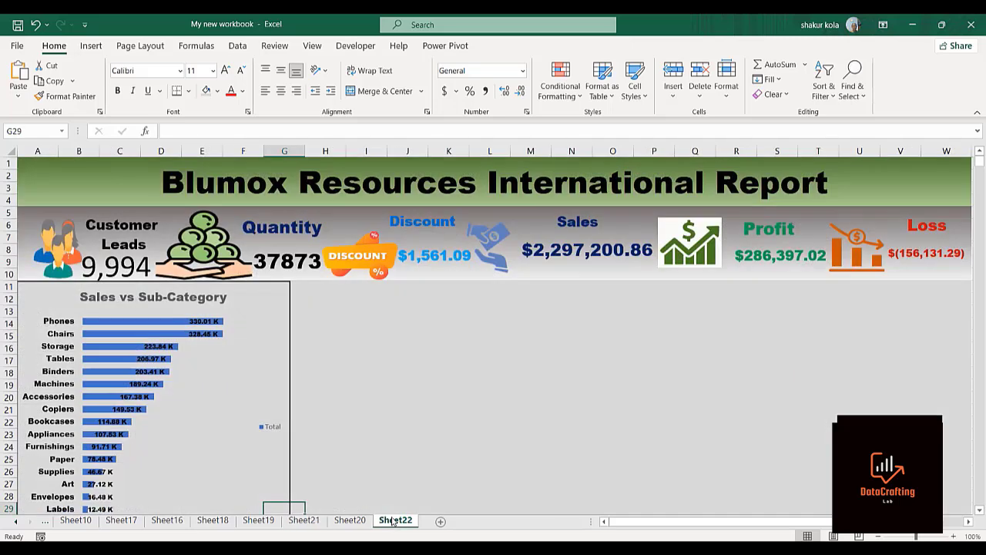
left_click(348, 346)
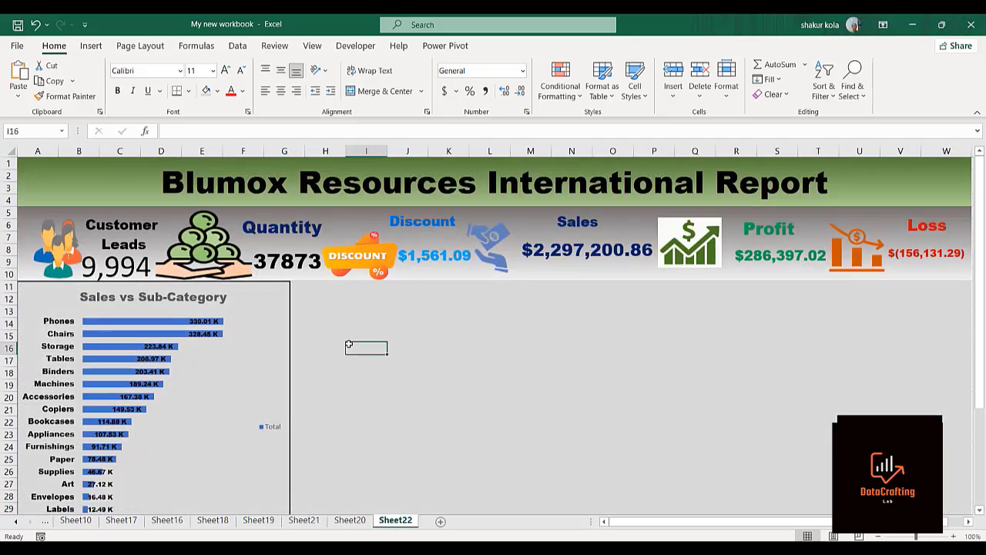
key("ctrl+v")
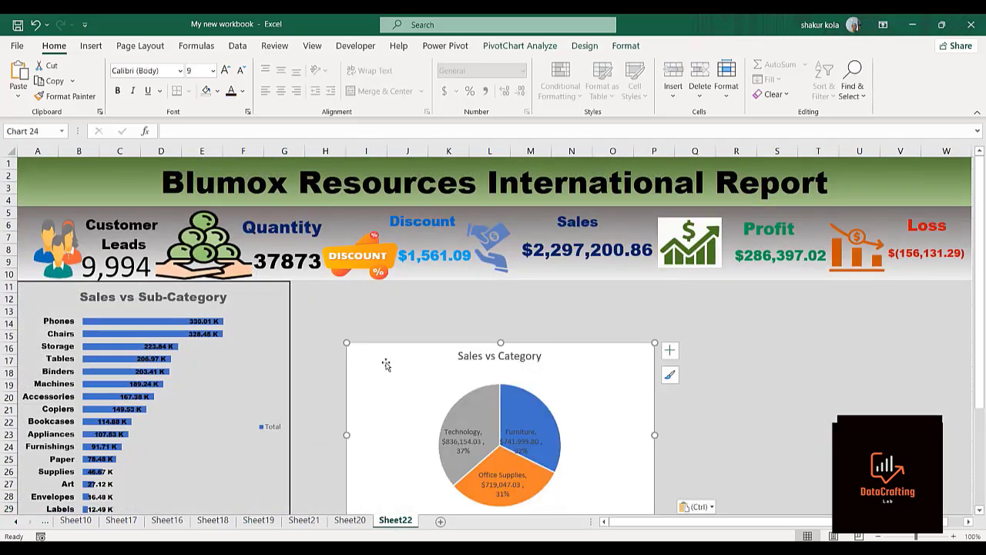
left_click_drag(387, 362, 340, 308)
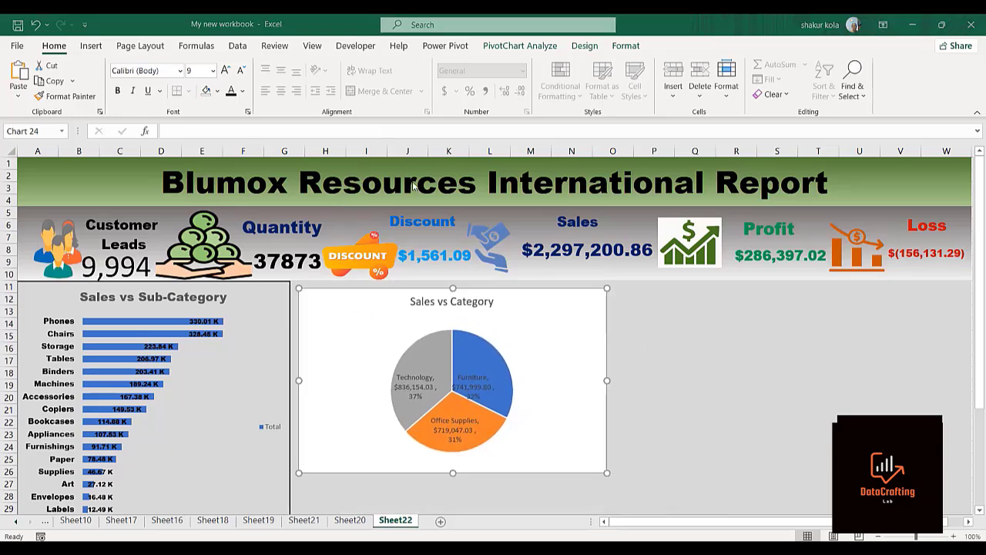
Step: Set the Sales vs Category chart area's shape fill to No Fill
left_click(336, 359)
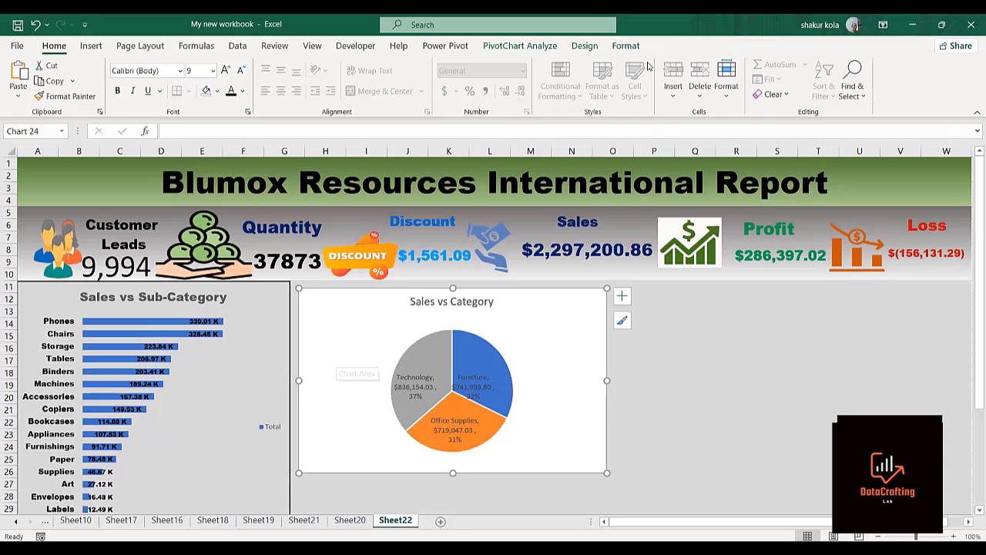
left_click(627, 47)
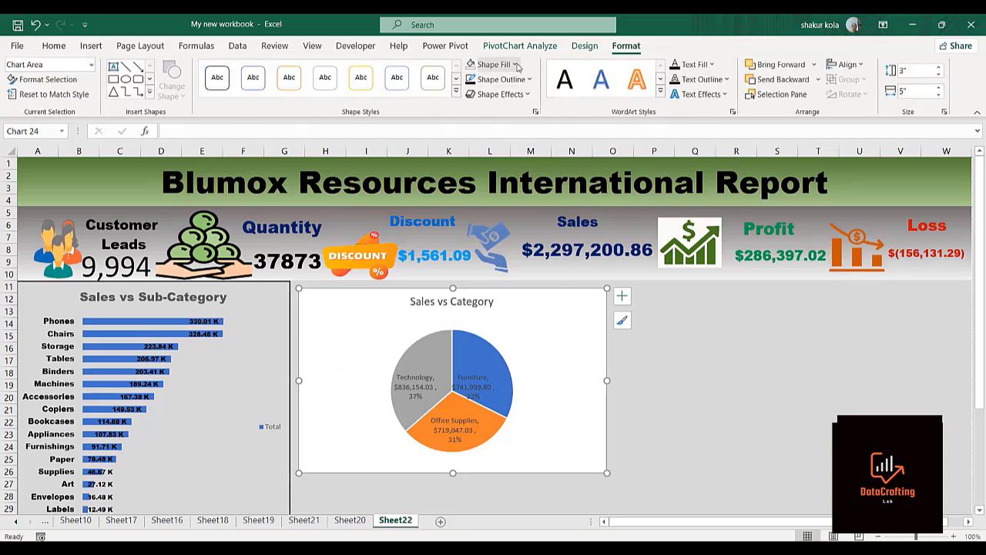
left_click(515, 65)
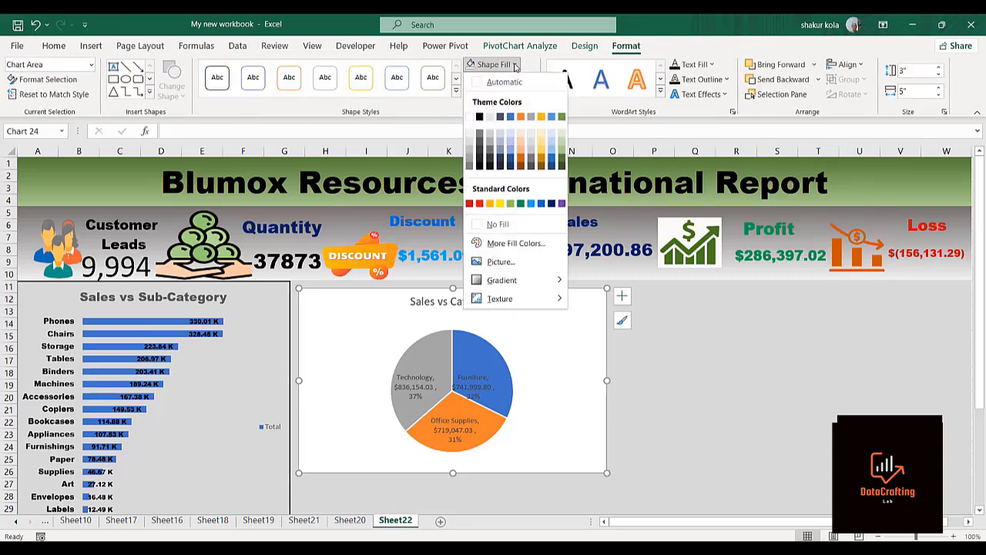
left_click(489, 224)
left_click(651, 347)
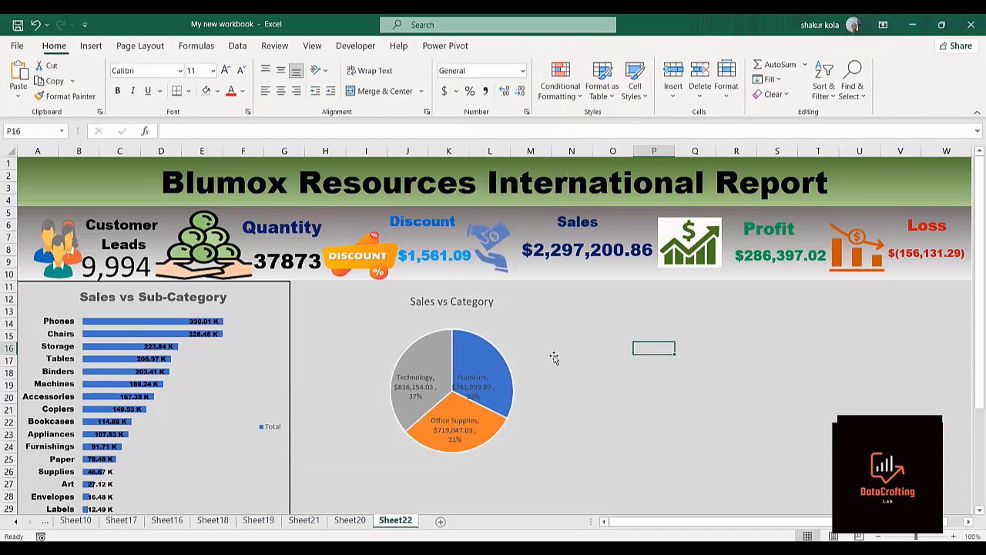
Step: Give the Sales vs Category chart area a black outline with a weight of 1½ pt
left_click(528, 342)
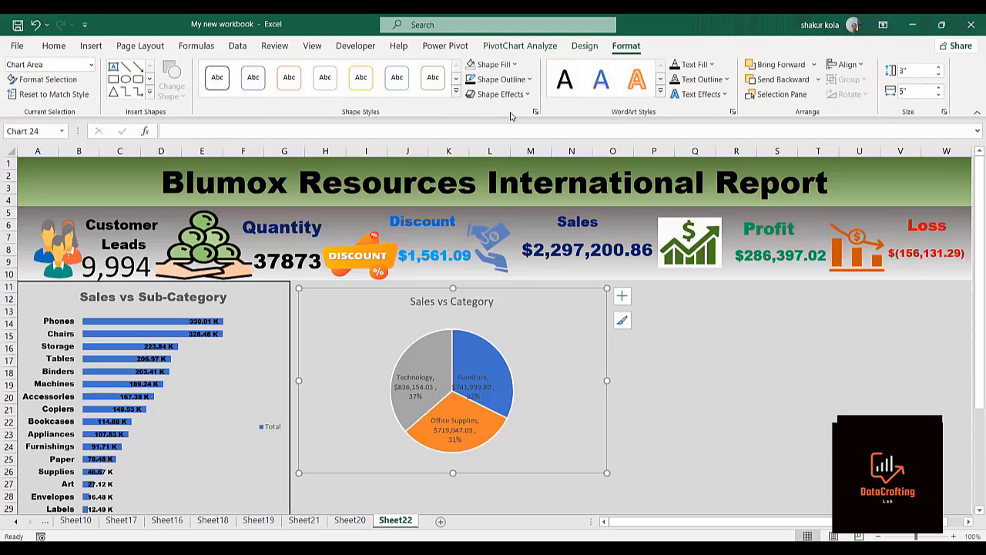
left_click(530, 80)
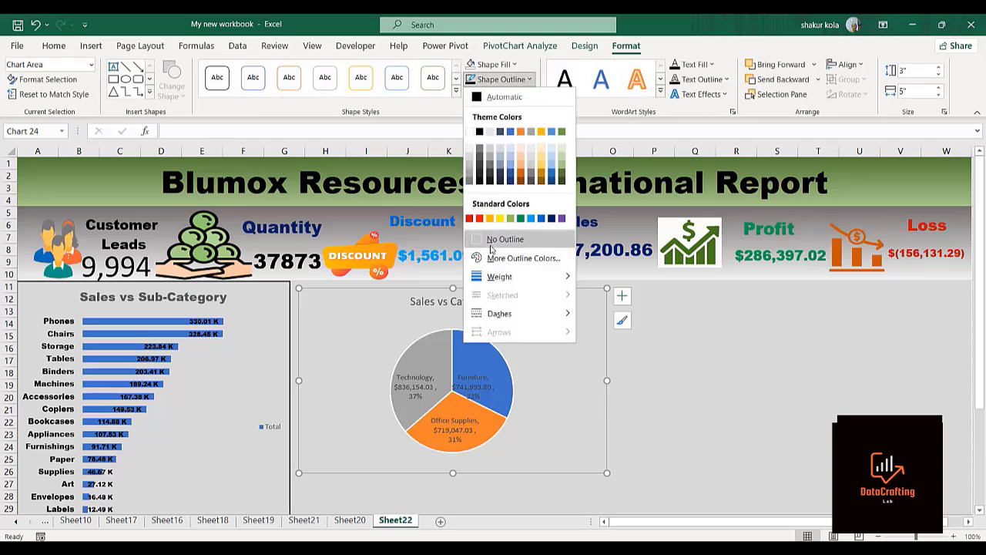
mouse_move(564, 277)
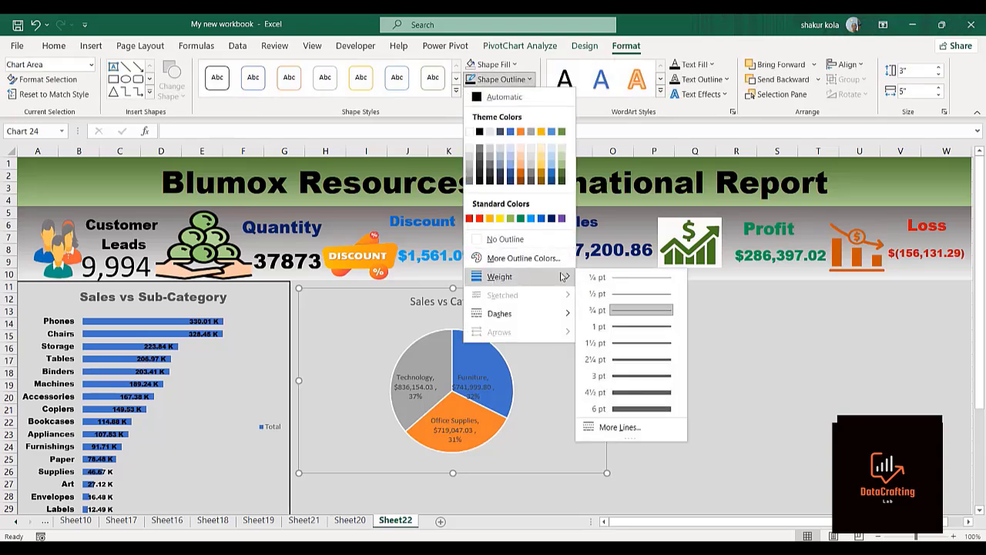
left_click(621, 343)
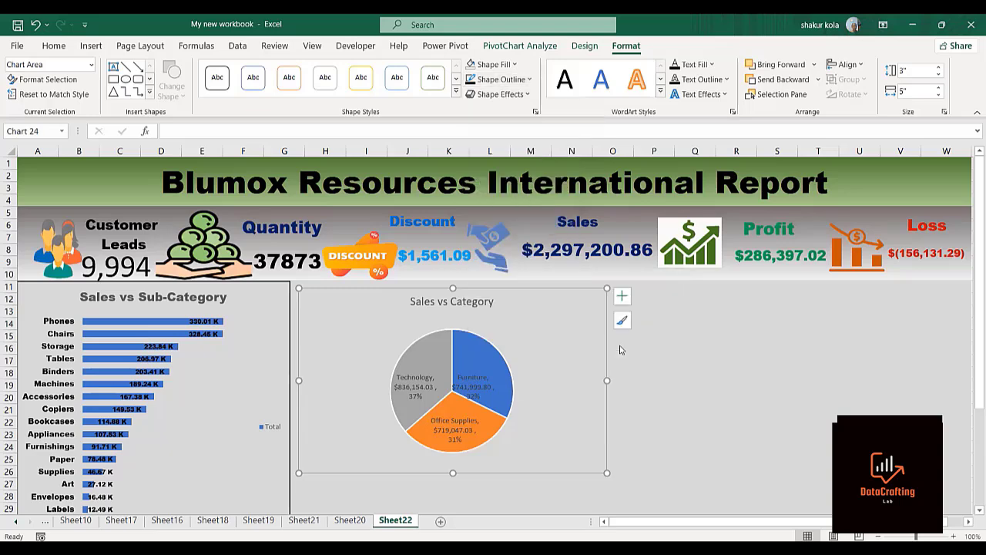
left_click(529, 80)
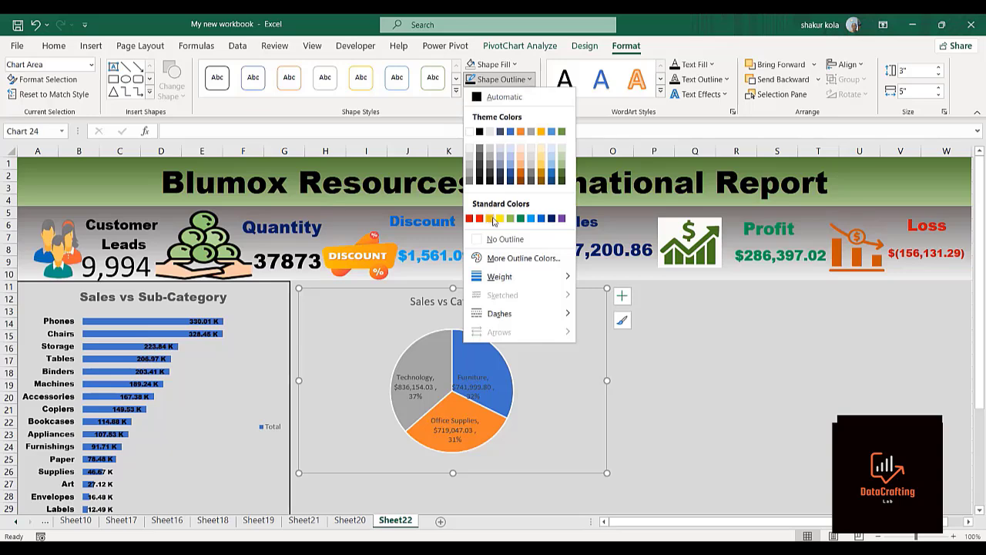
left_click(481, 134)
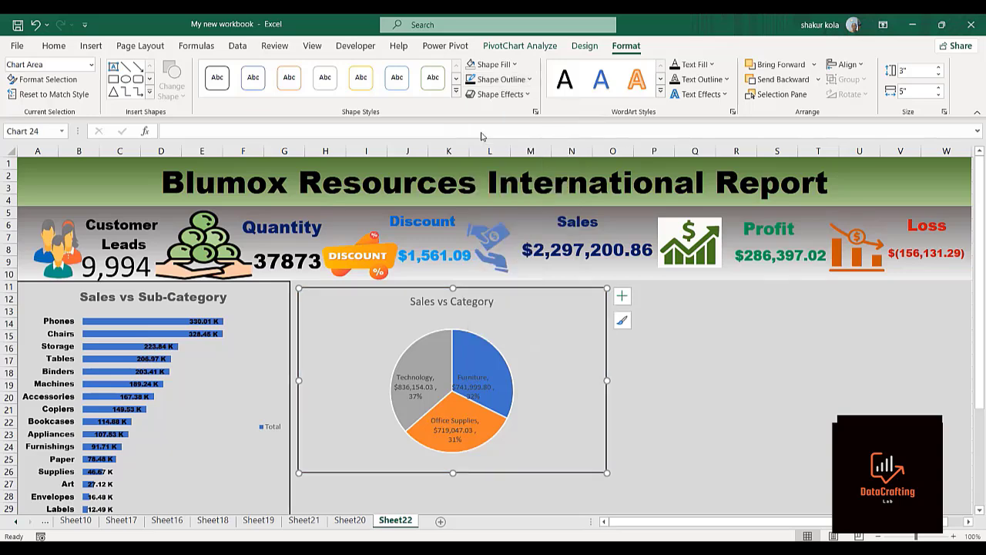
left_click(724, 372)
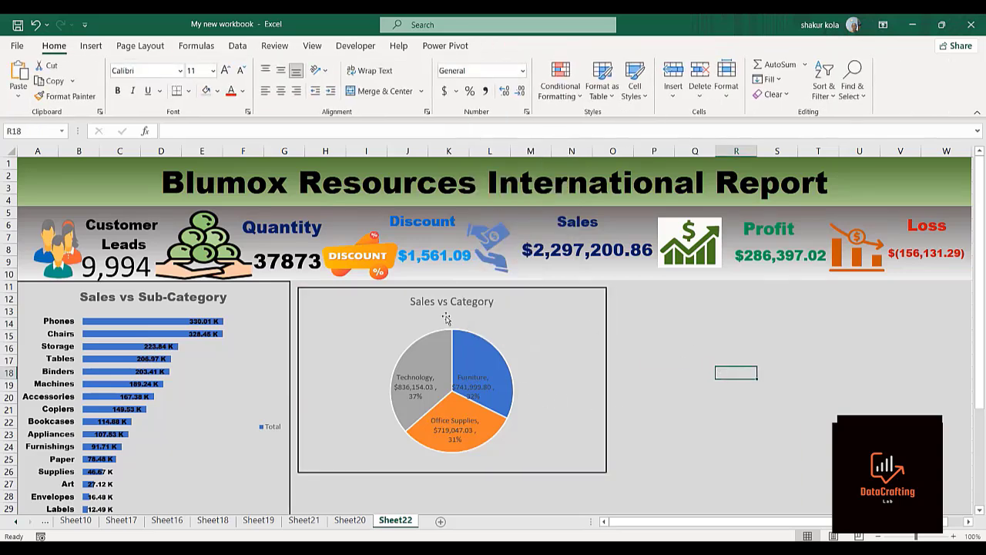
Step: Make all text in the Sales vs Category chart black and bold
left_click(436, 367)
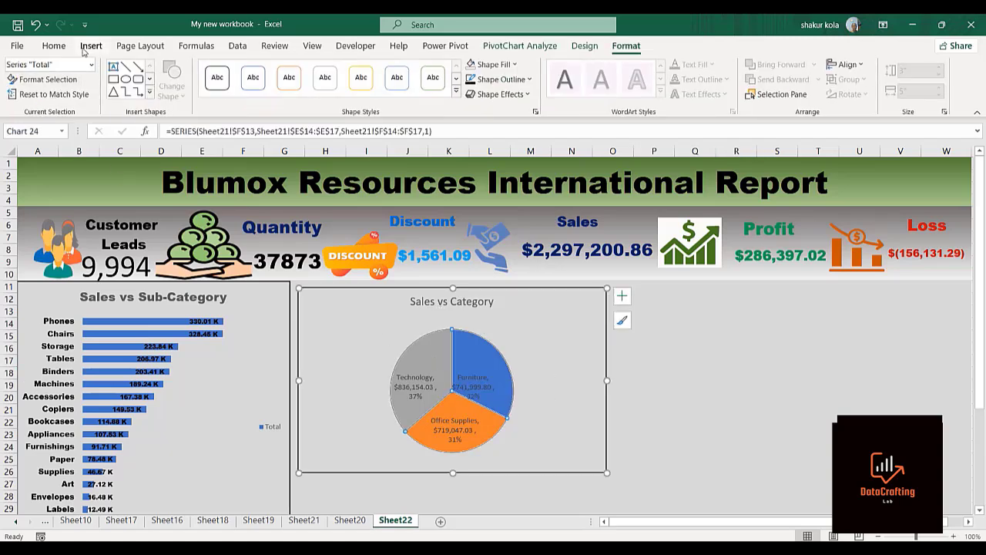
left_click(54, 46)
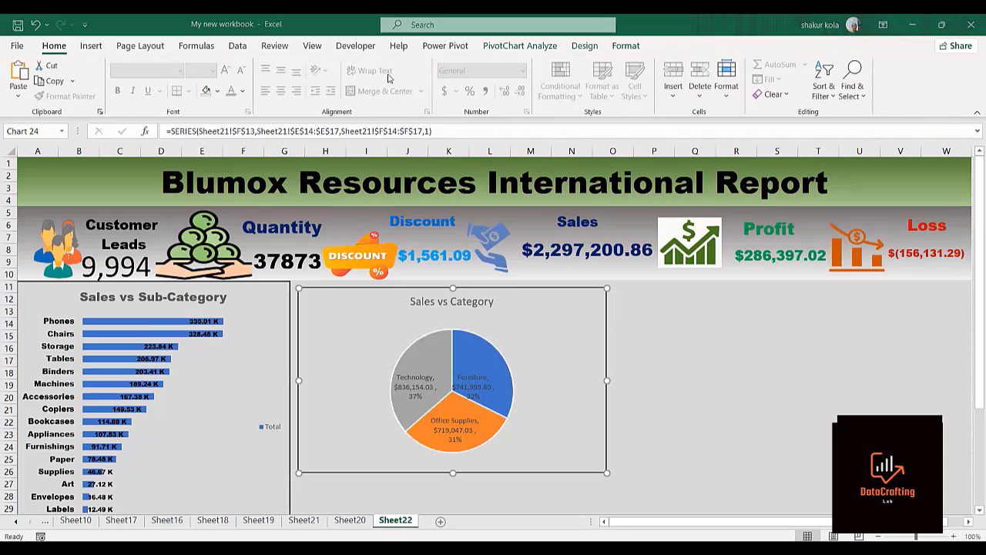
left_click(583, 349)
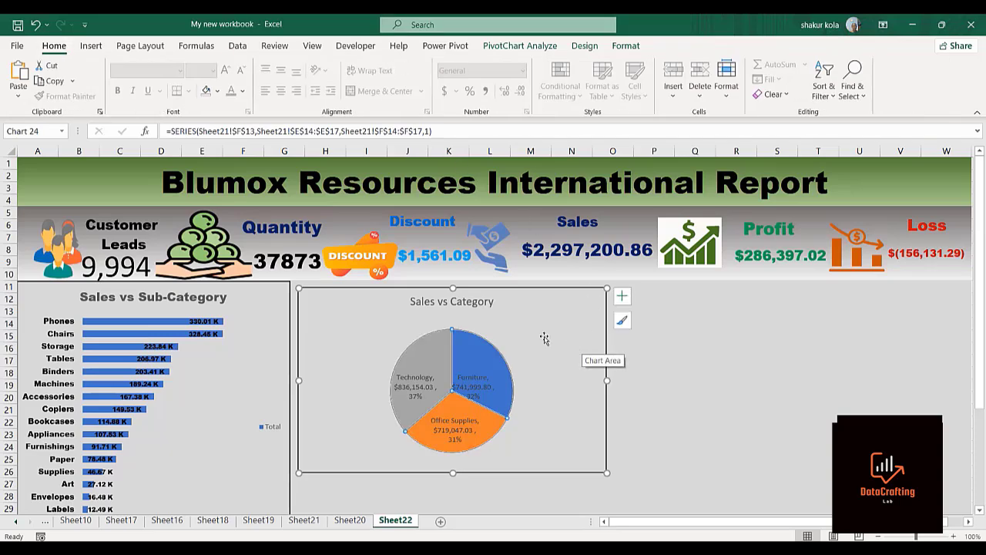
left_click(466, 352)
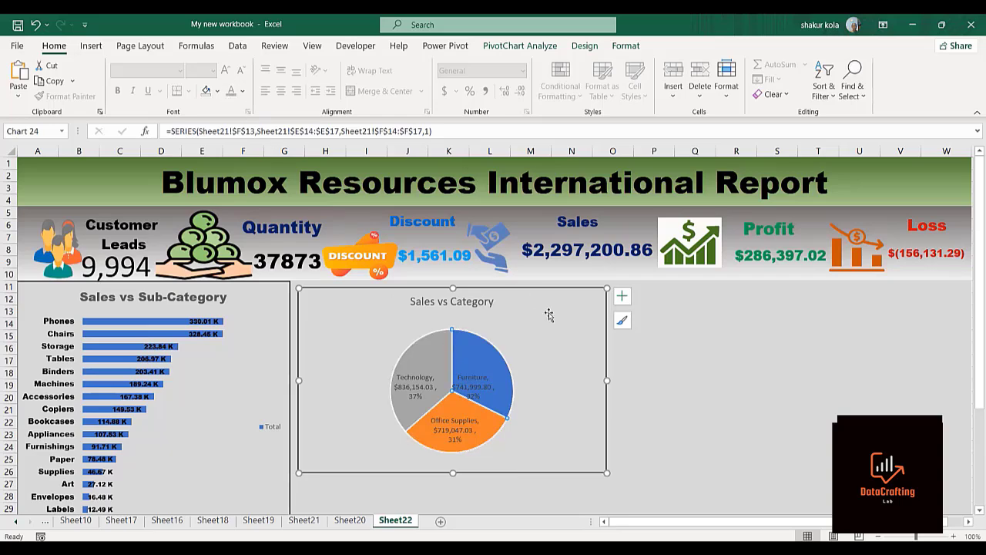
left_click(583, 336)
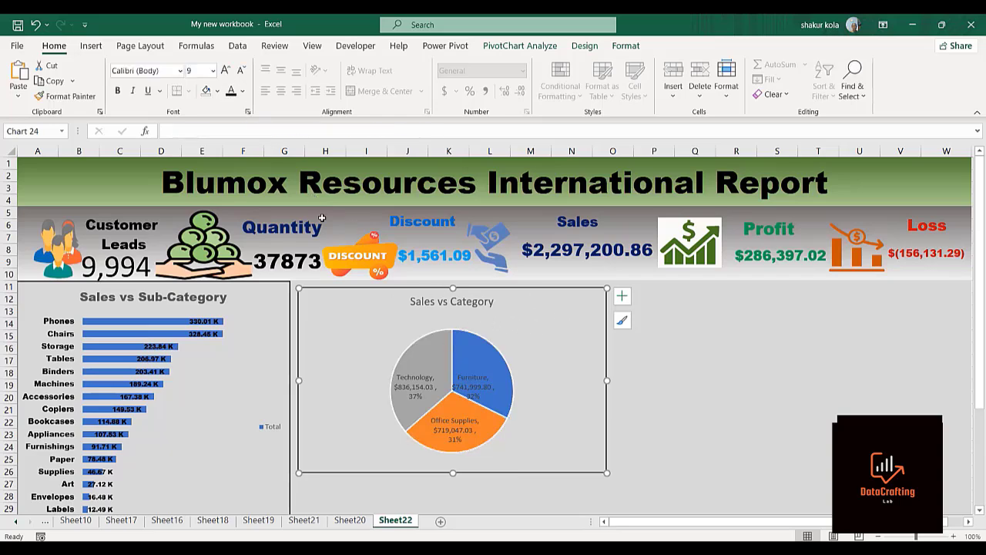
left_click(233, 95)
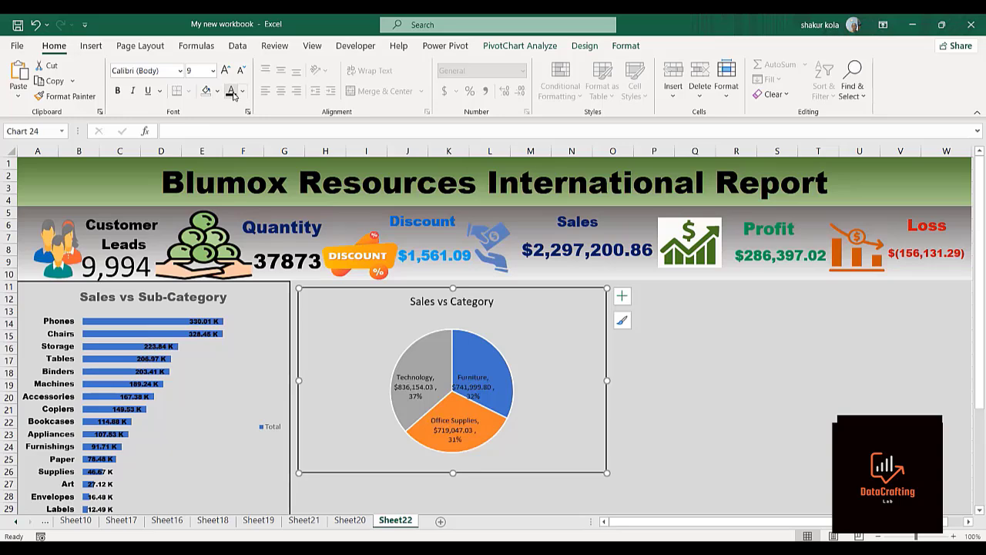
left_click(117, 90)
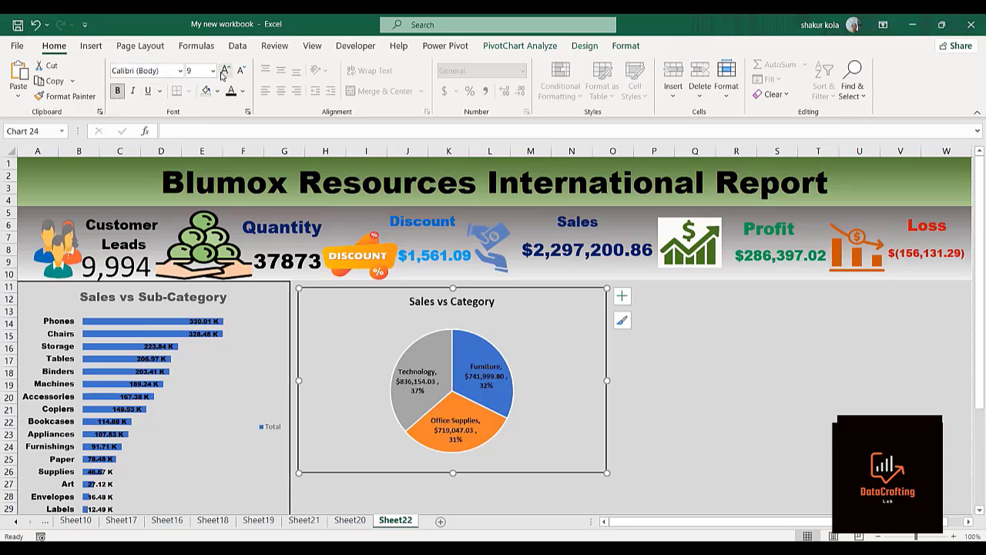
Step: Set the Sales vs Category chart's overall text size to 10
left_click(224, 71)
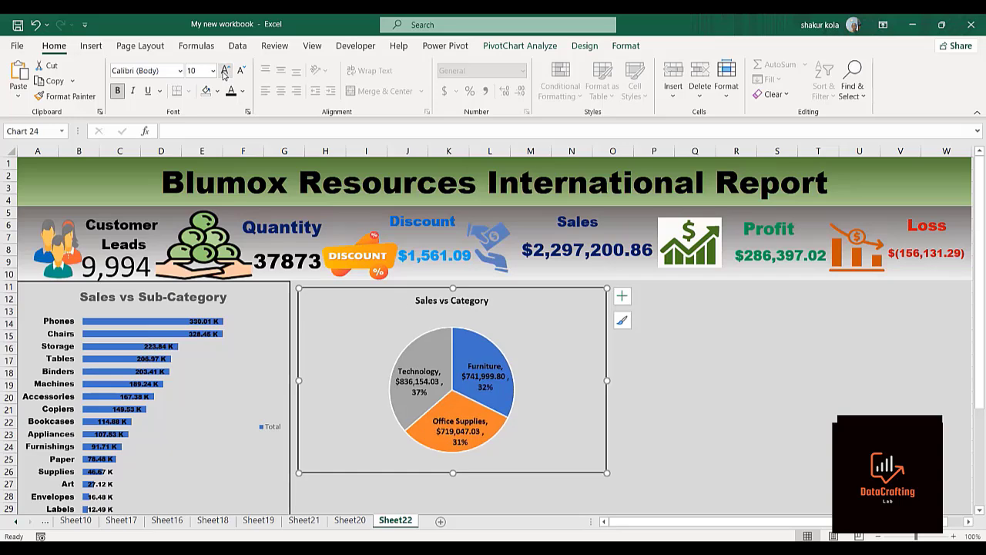
left_click(225, 71)
left_click(241, 71)
Step: Format the Sales vs Category title as Arial Black, size 16, and move the chart flush against the Sales vs Sub-Category chart
left_click(428, 304)
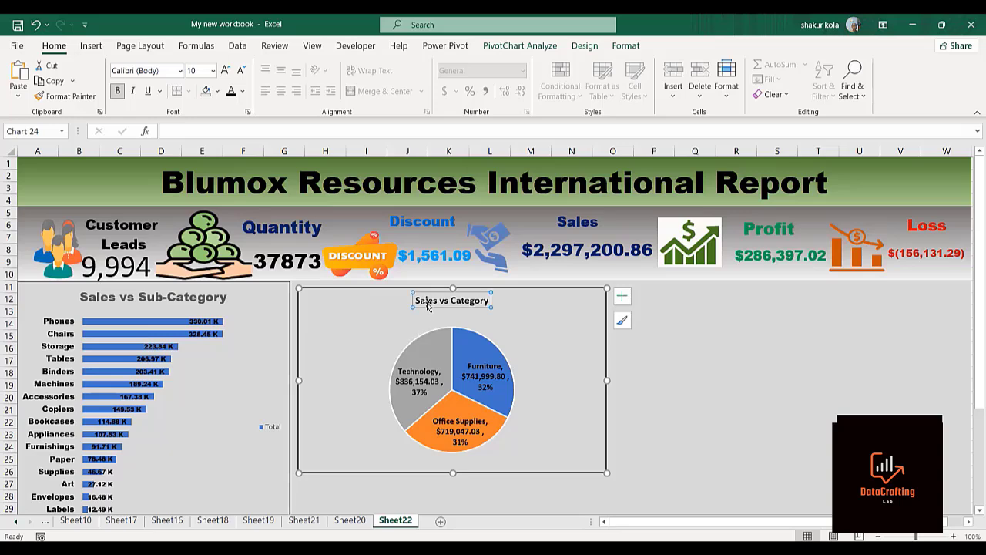
left_click(181, 71)
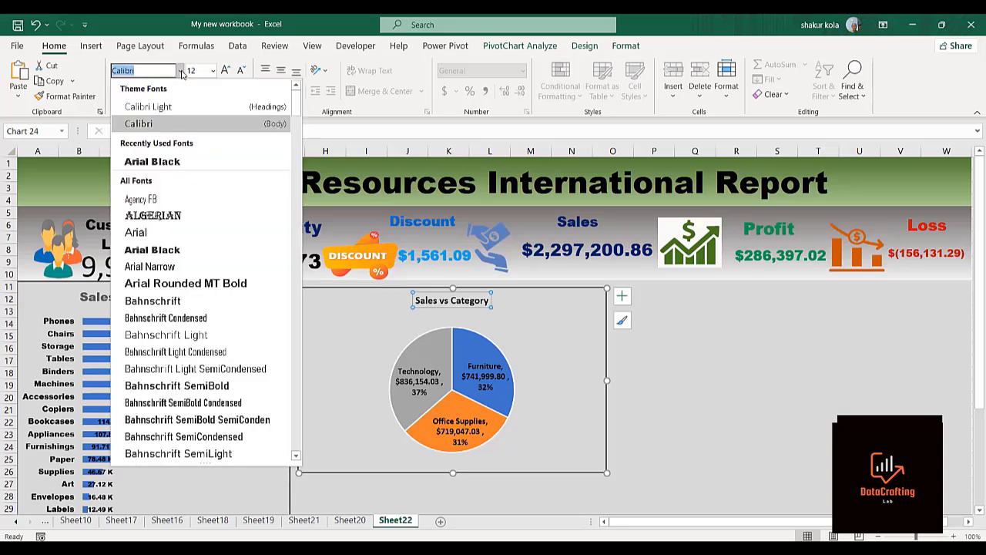
left_click(157, 163)
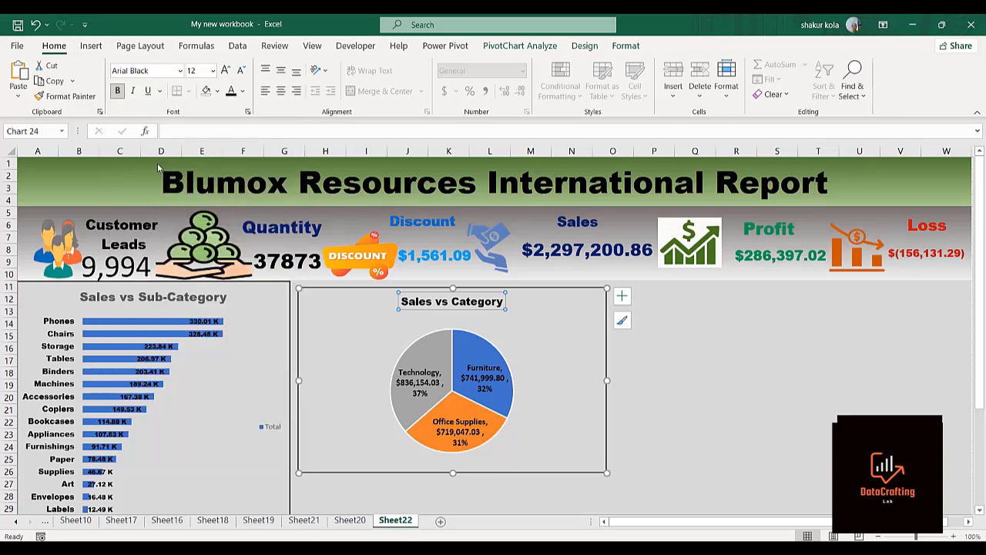
left_click(226, 71)
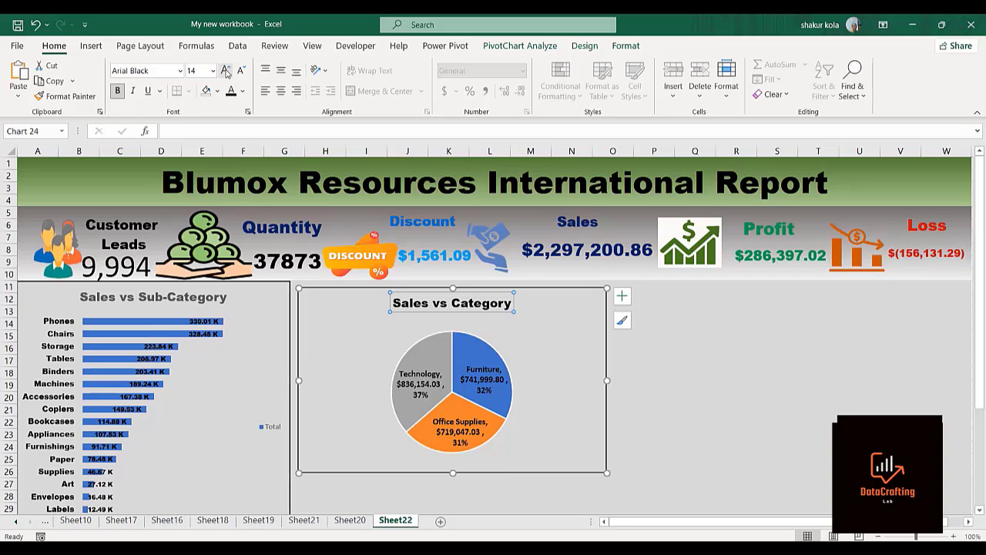
left_click(226, 71)
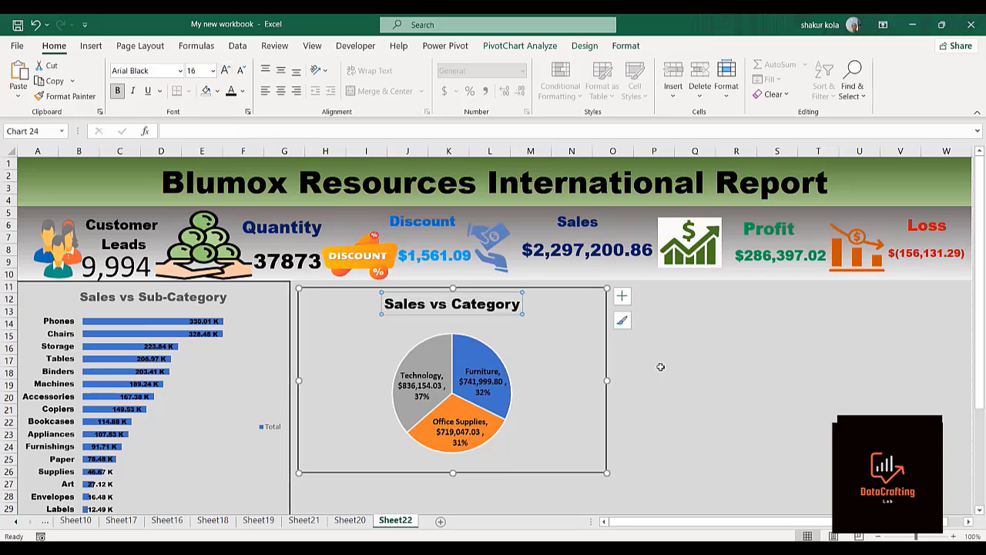
left_click(722, 402)
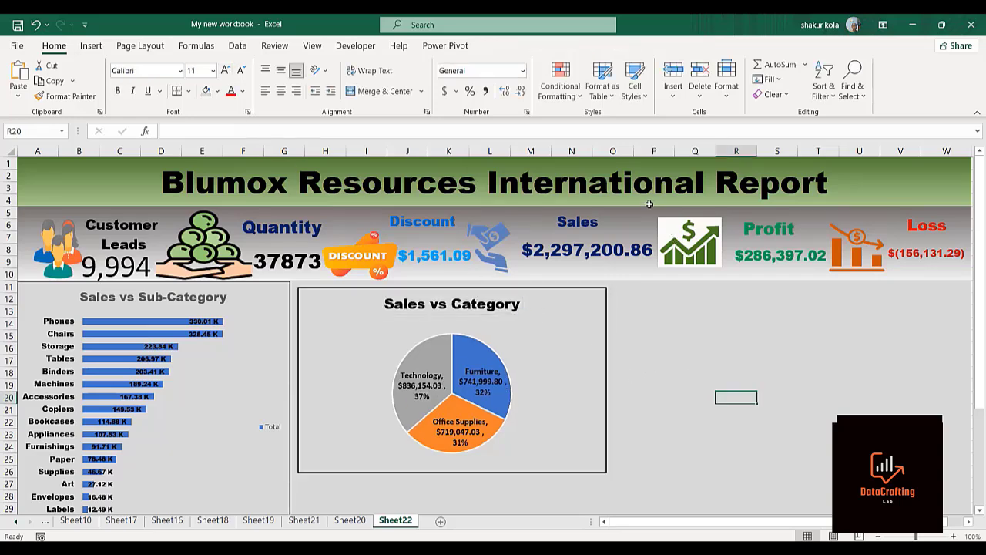
left_click_drag(361, 300, 352, 290)
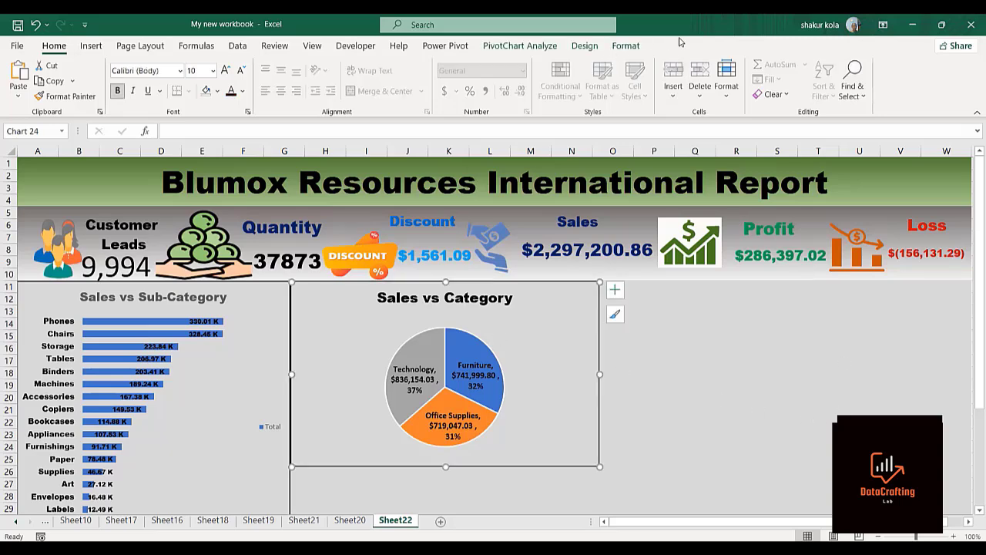
Step: Insert a doughnut chart on Sheet21 from the Segment and Sum of Profit pivot table, using range H13:I16
key("ctrl+Page_Up")
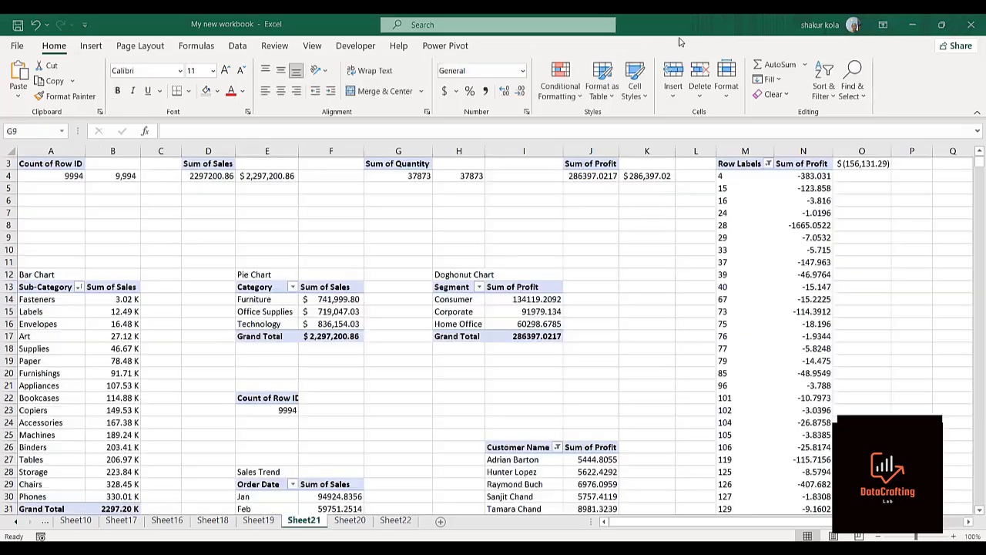
left_click(456, 287)
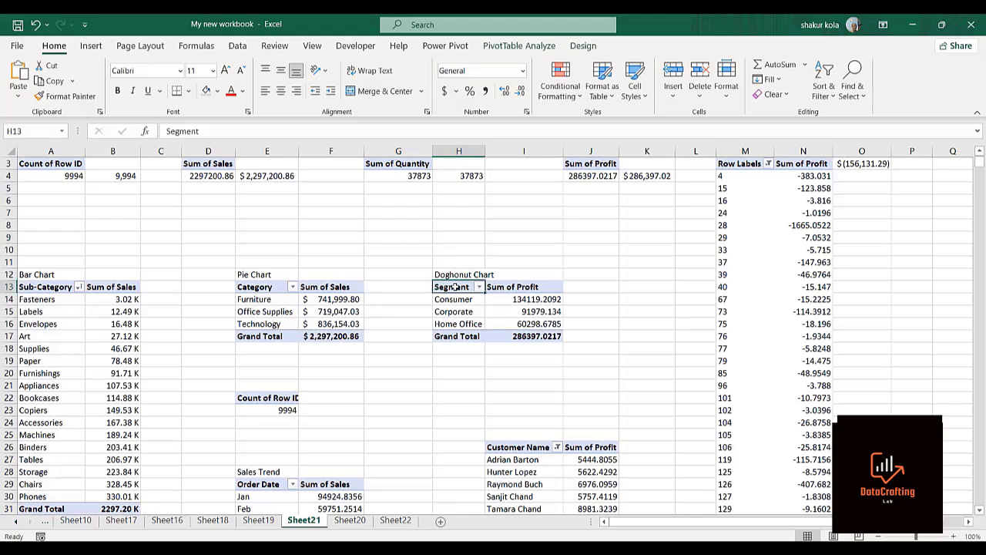
key("shift+Right")
key("shift+Down")
key("shift+Down")
key("shift+Down")
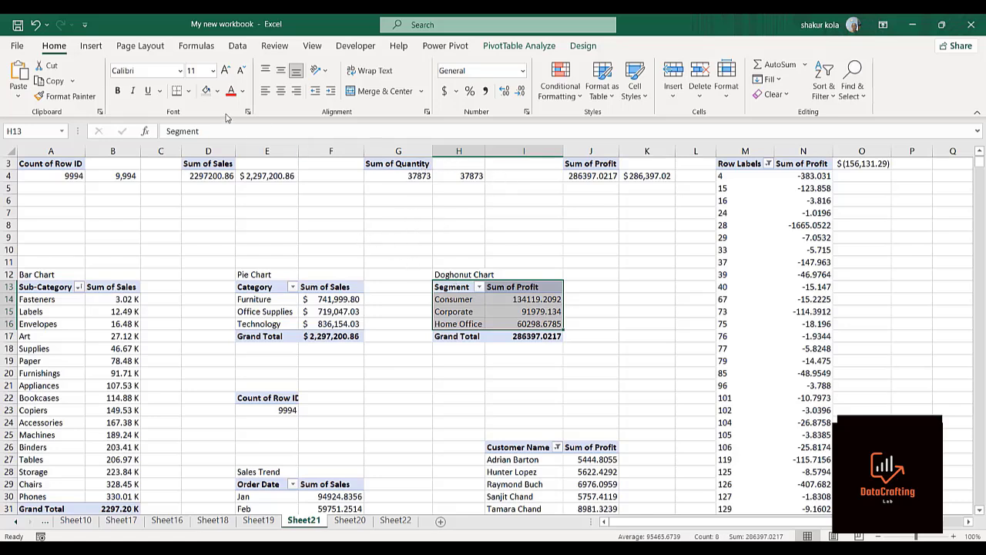
left_click(91, 46)
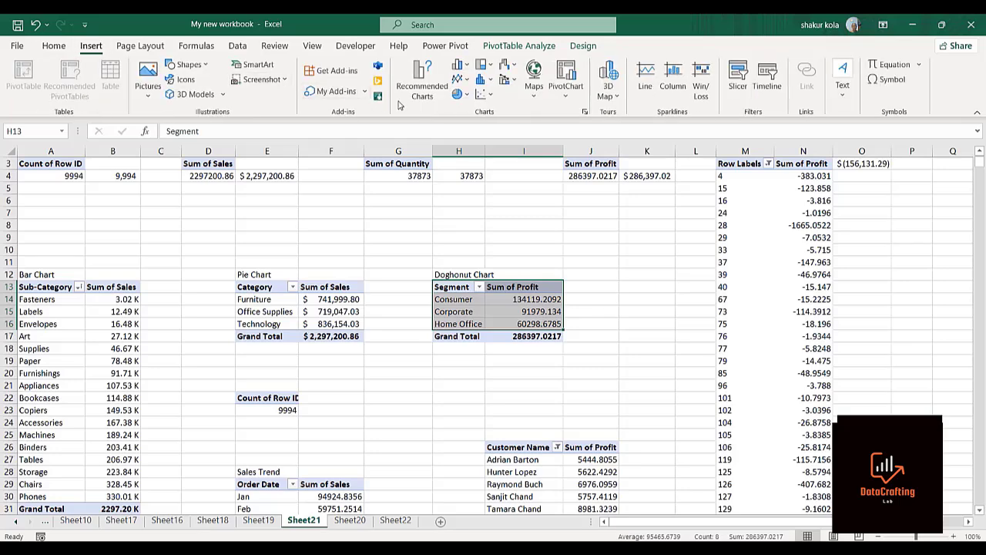
left_click(423, 89)
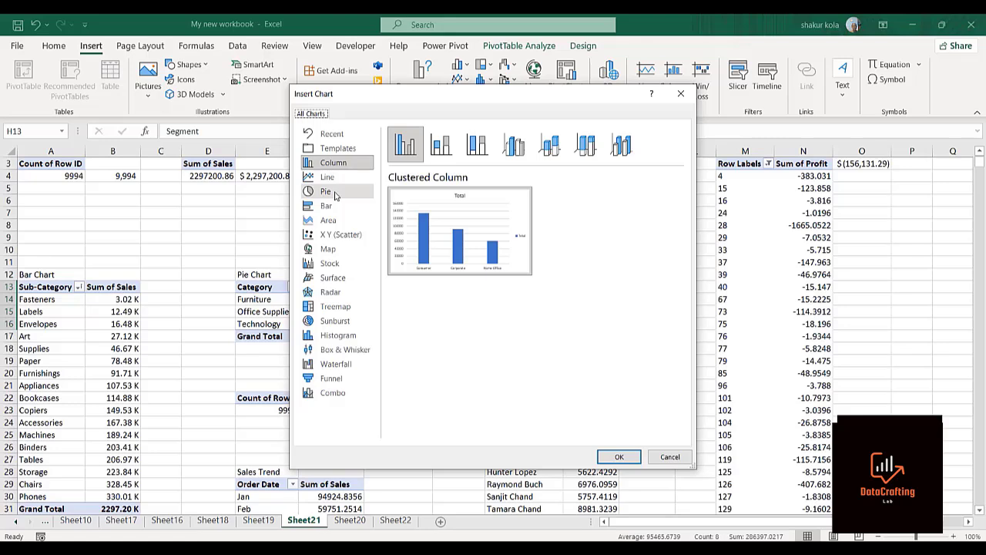
left_click(336, 194)
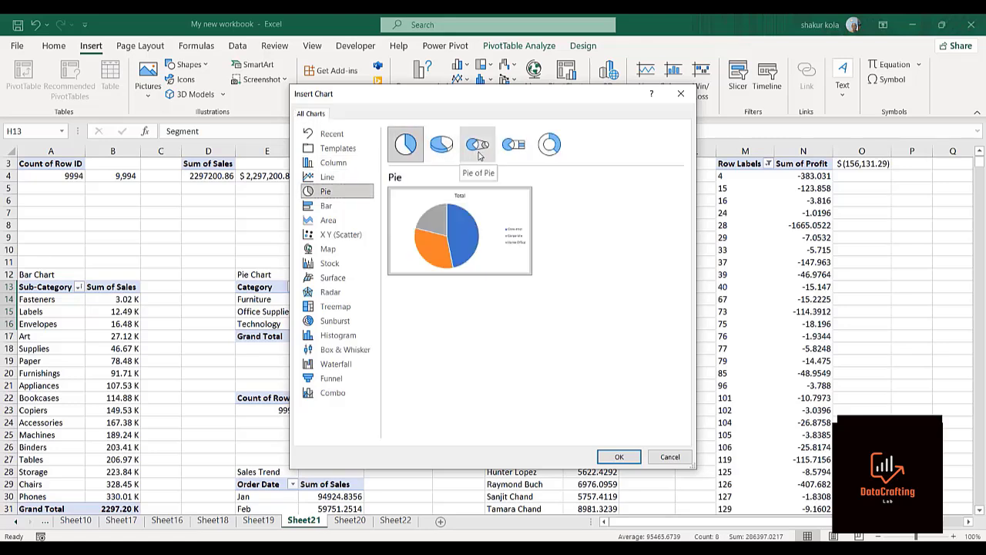
left_click(550, 145)
left_click(619, 457)
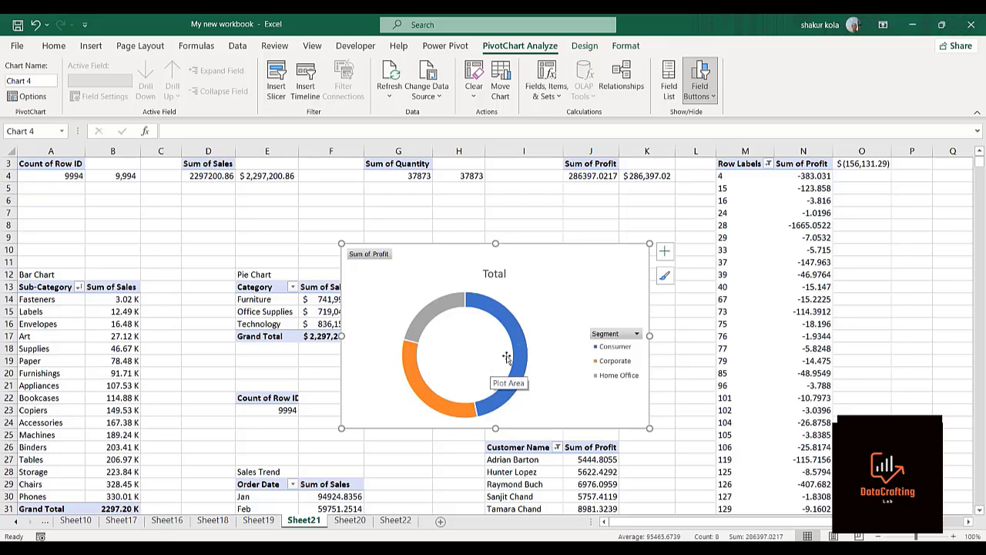
Step: Select the Sum of Profit ring in the new Segment doughnut chart
left_click(520, 348)
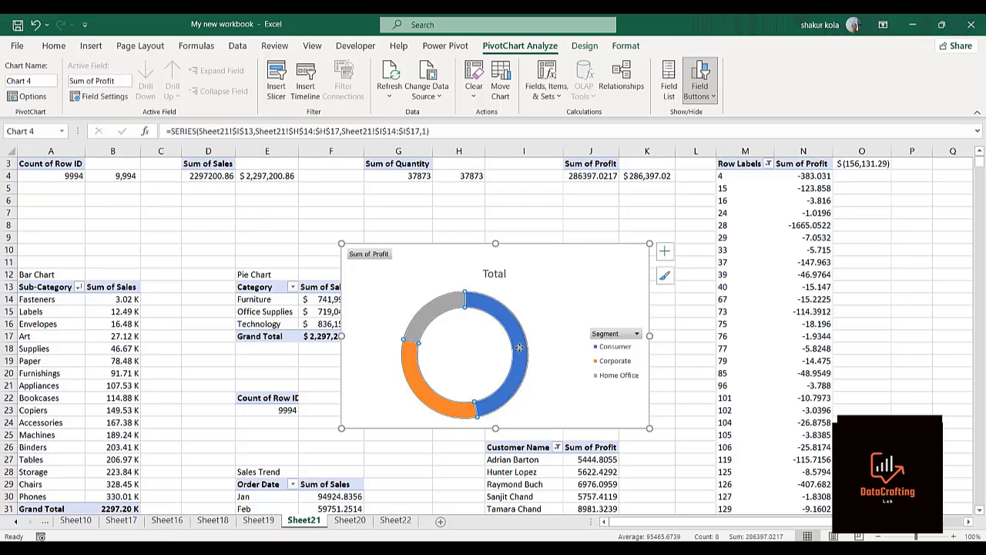
Step: Show data labels on the doughnut chart of profit by segment
mouse_move(505, 311)
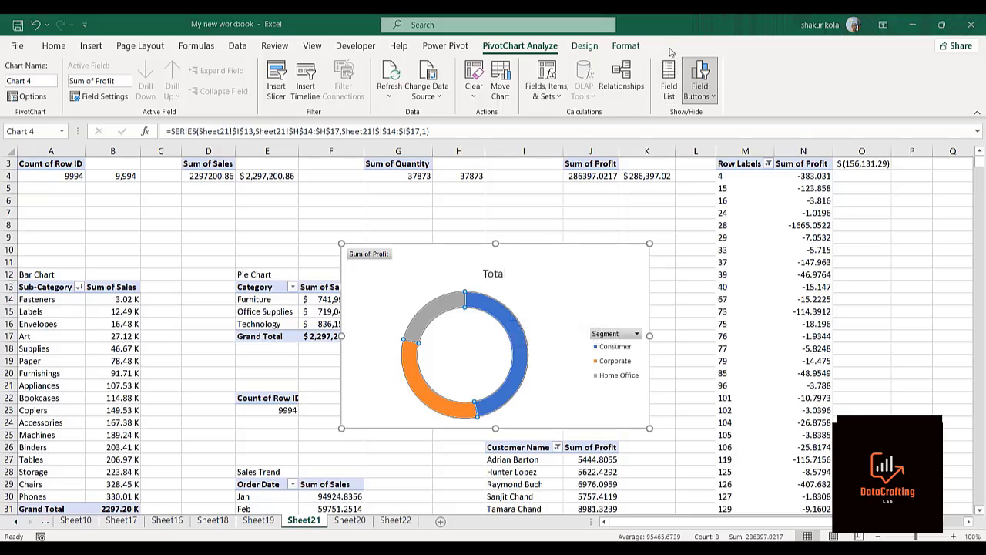
left_click(531, 252)
left_click(518, 333)
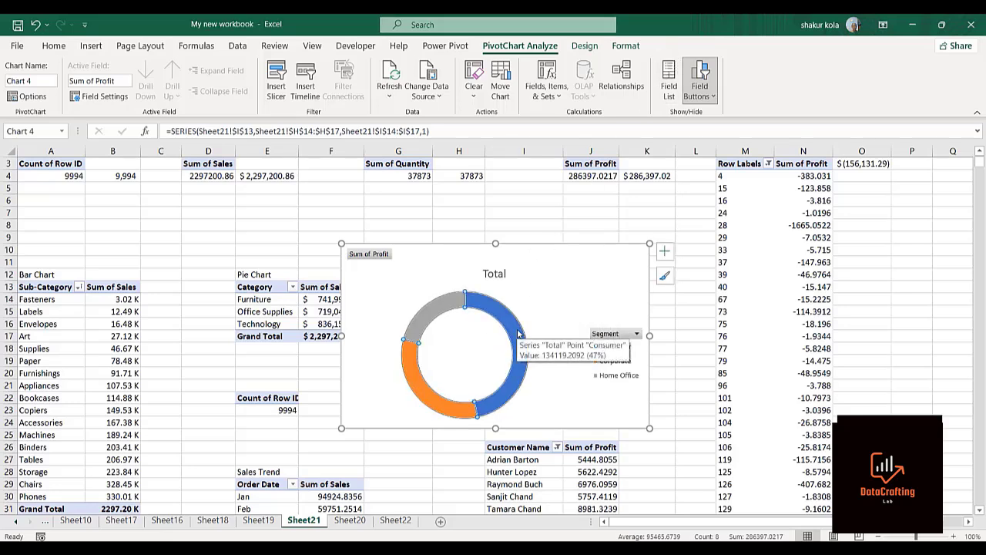
left_click(665, 252)
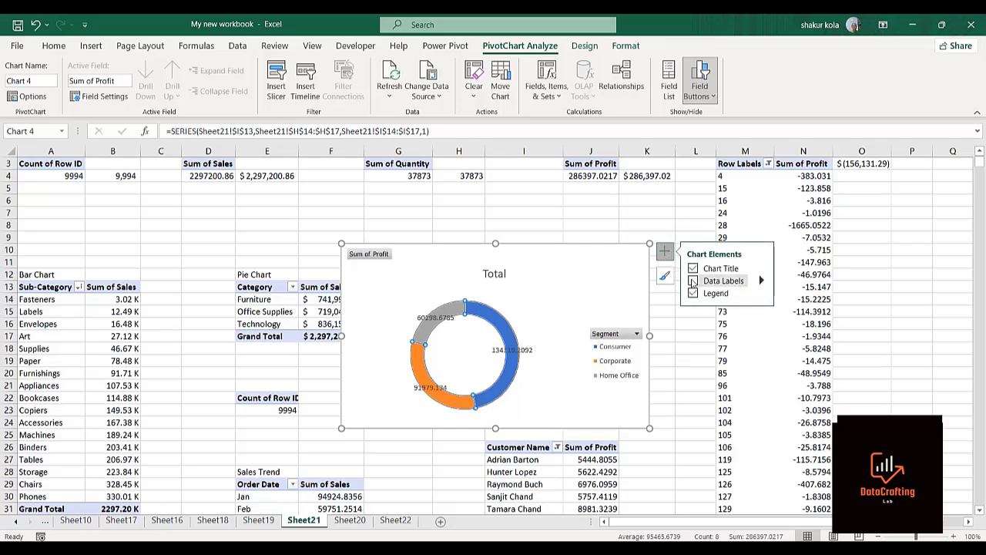
left_click(693, 281)
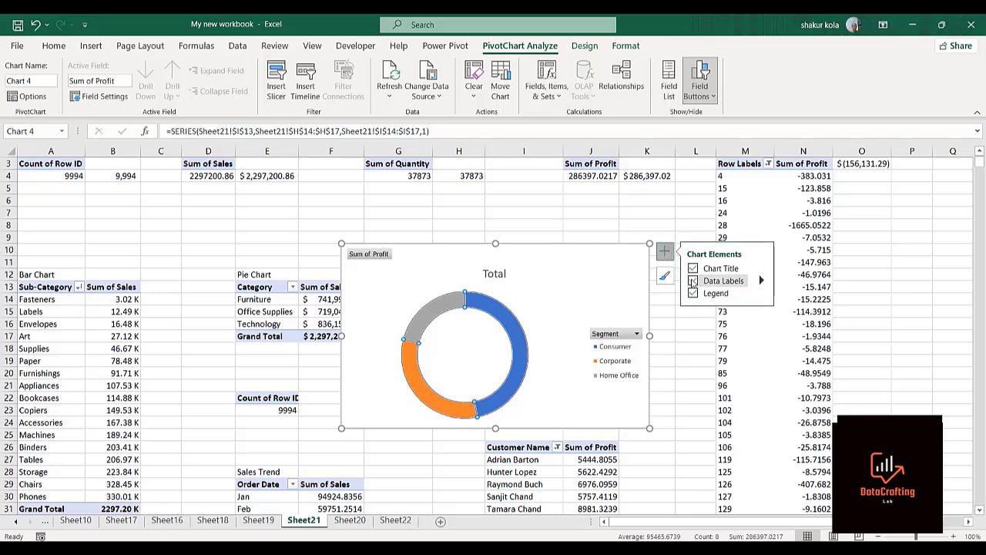
Step: Set the doughnut series' hole size to 32%
right_click(496, 325)
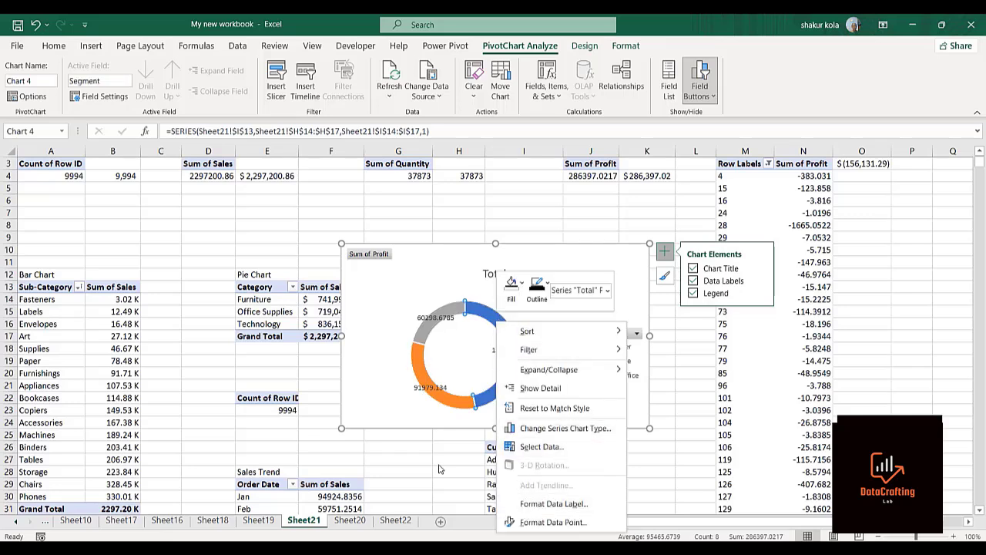
key("Escape")
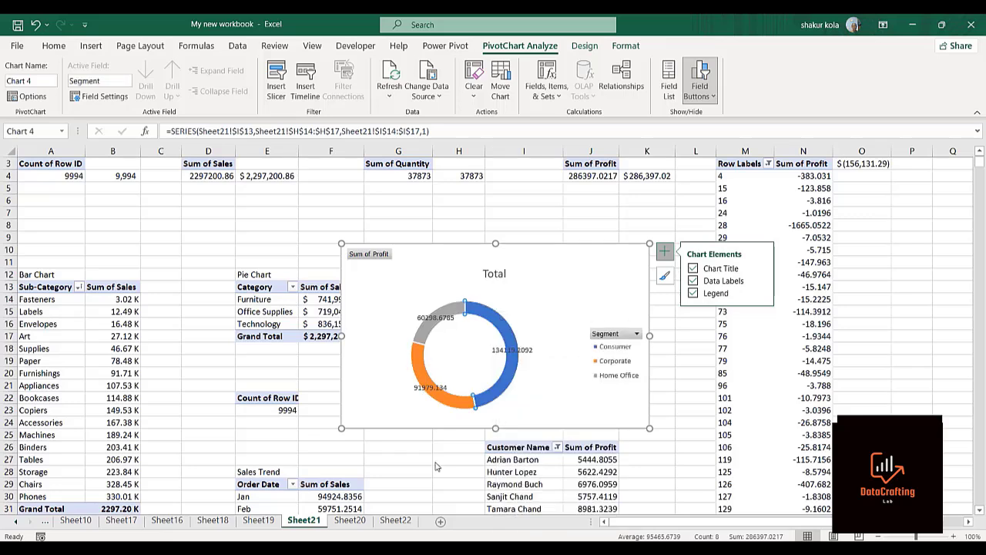
right_click(505, 327)
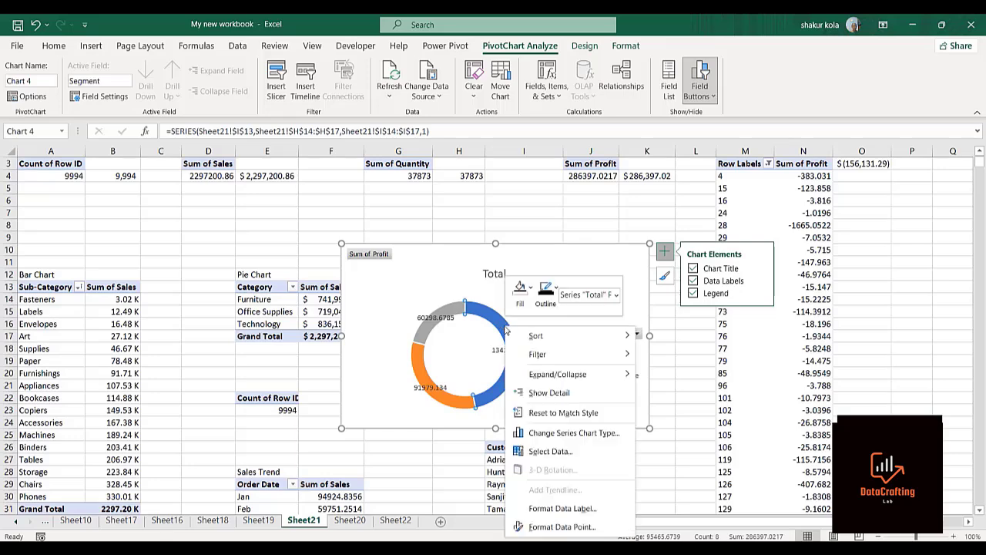
left_click(562, 509)
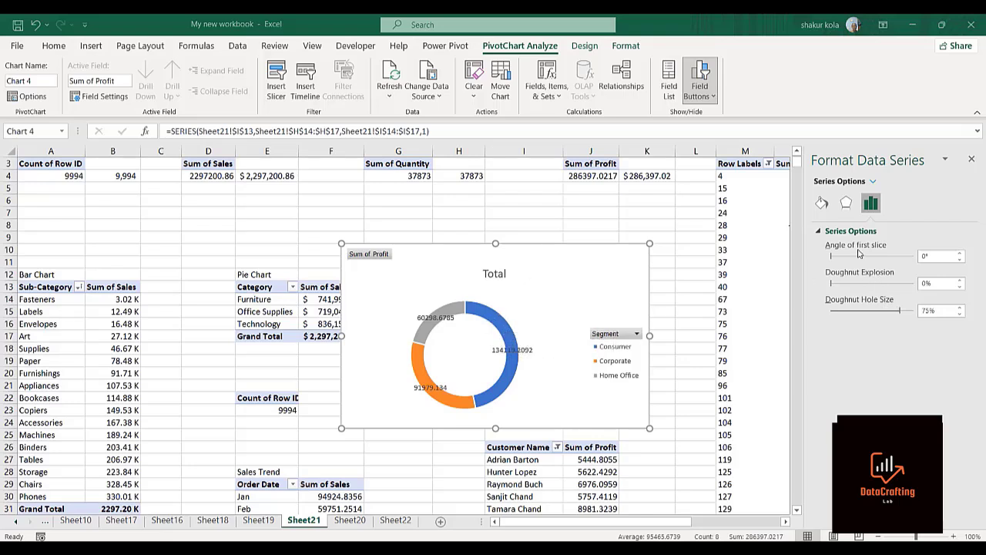
left_click(902, 311)
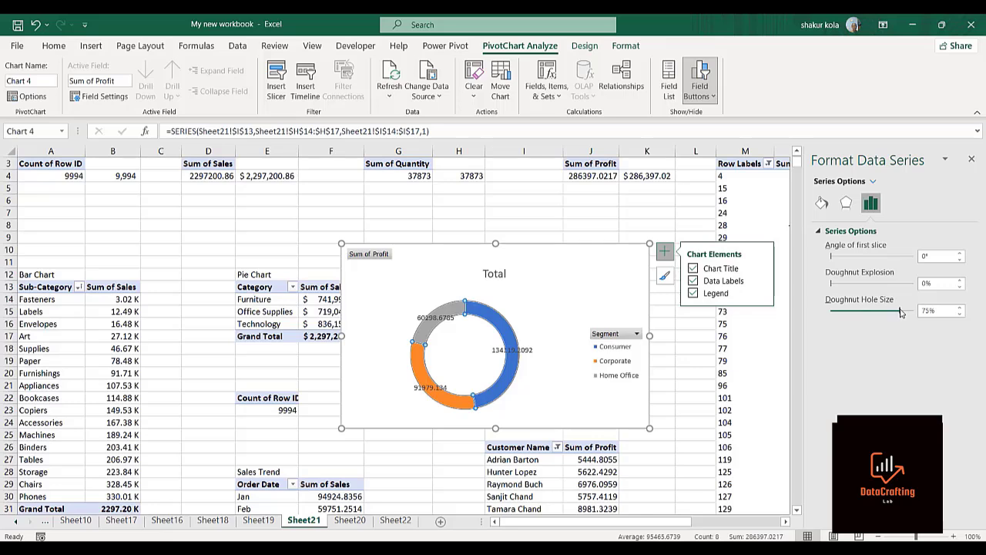
left_click_drag(899, 312, 856, 315)
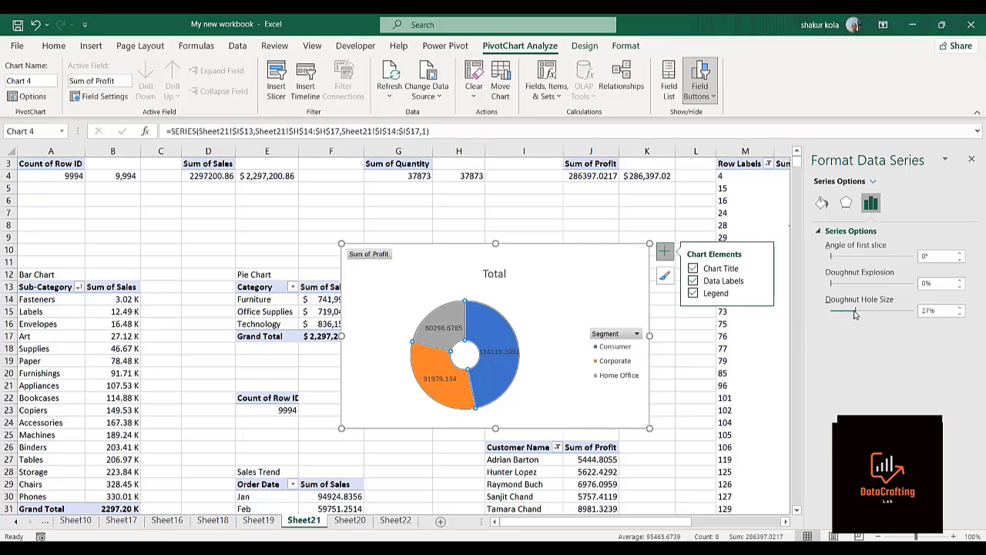
left_click_drag(855, 314, 859, 314)
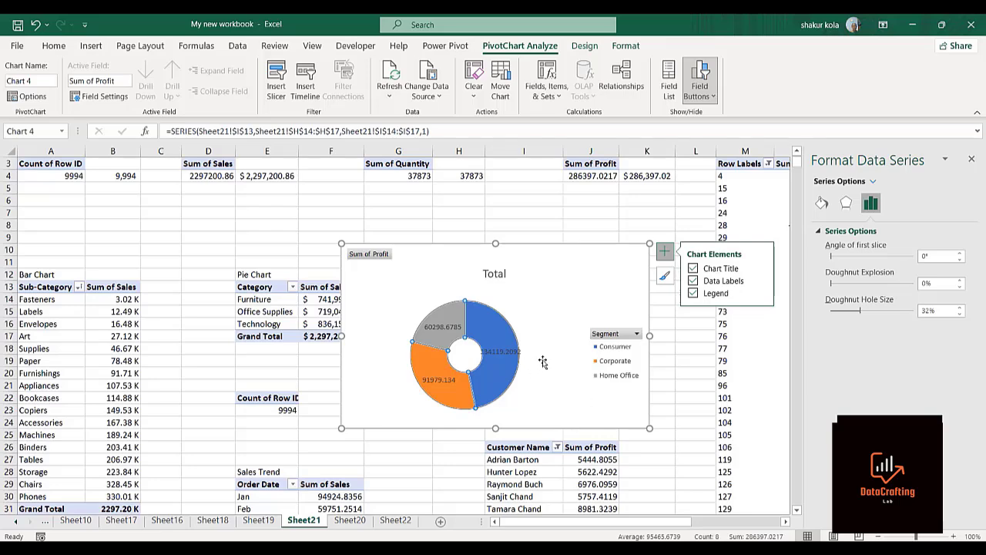
left_click(599, 203)
left_click(598, 203)
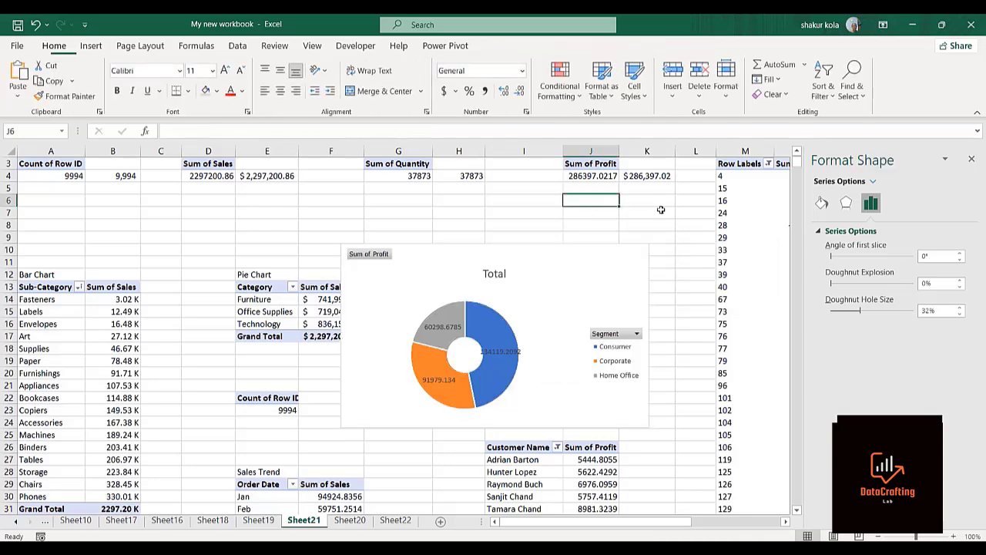
key("alt+Tab")
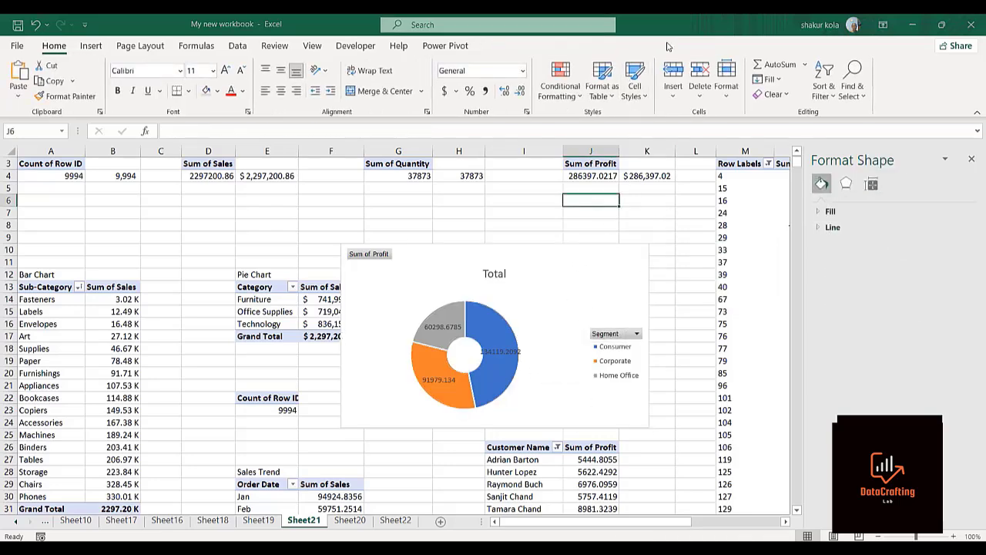
Step: Change the doughnut chart's title to "Profit vs Segment"
left_click(493, 271)
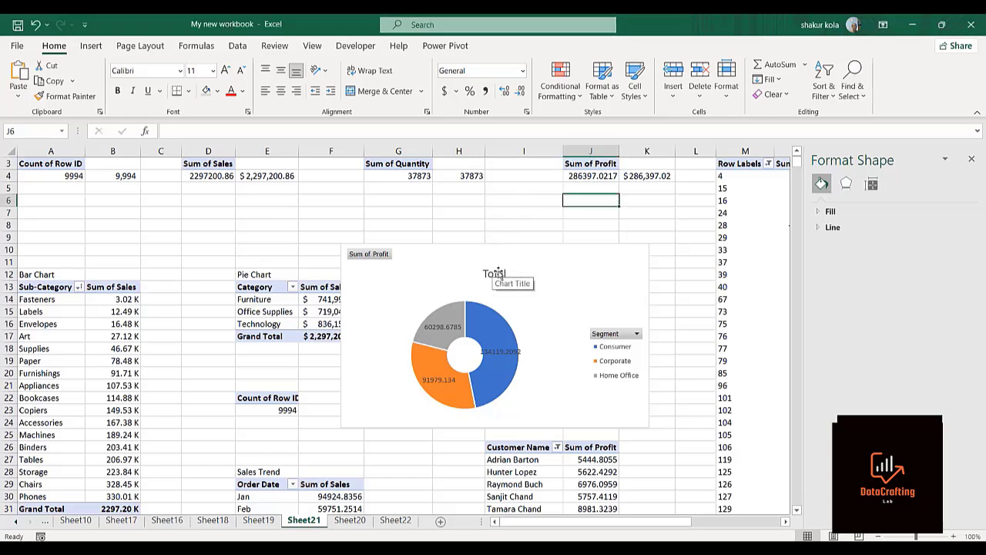
left_click(496, 272)
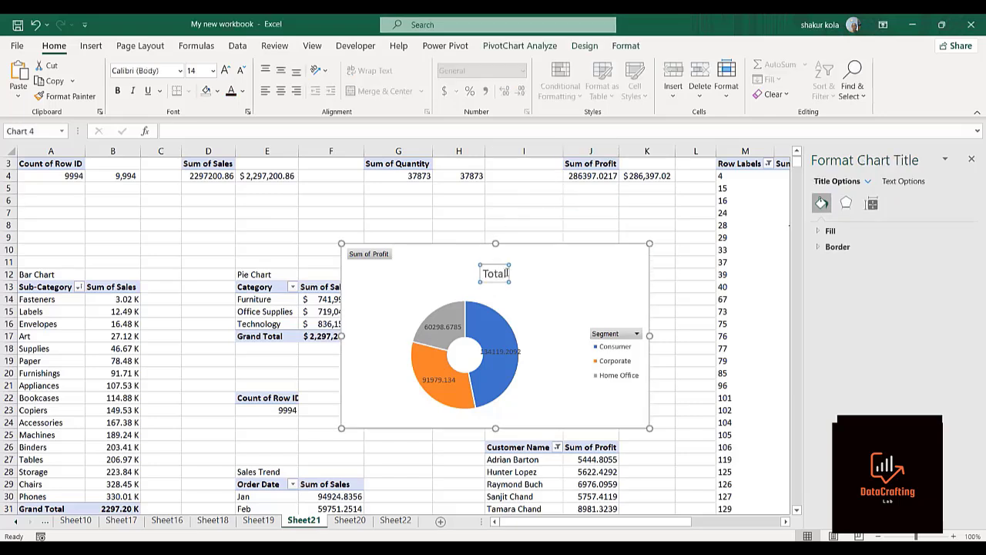
key("BackSpace")
key("BackSpace")
key("BackSpace")
type("Profit")
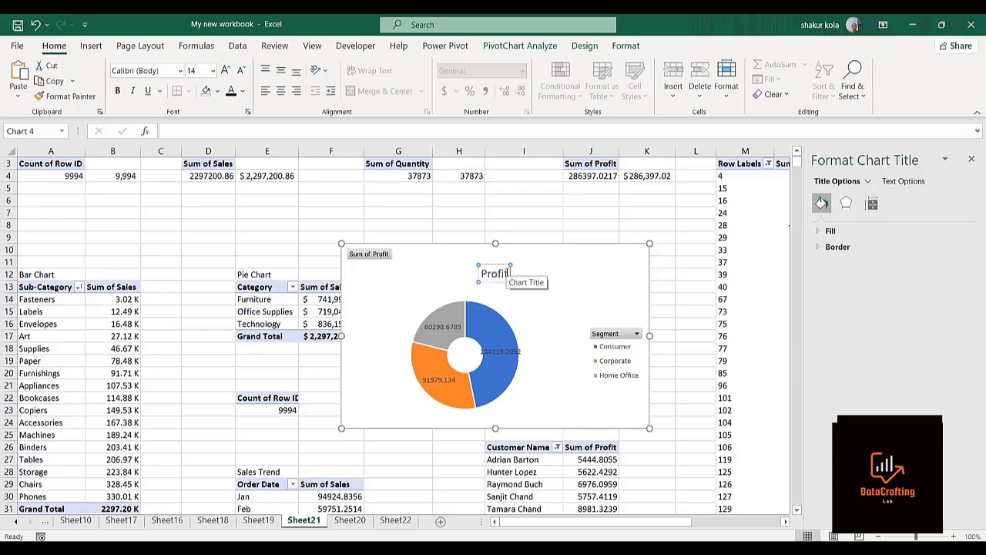
type(" b")
type("vs Seg")
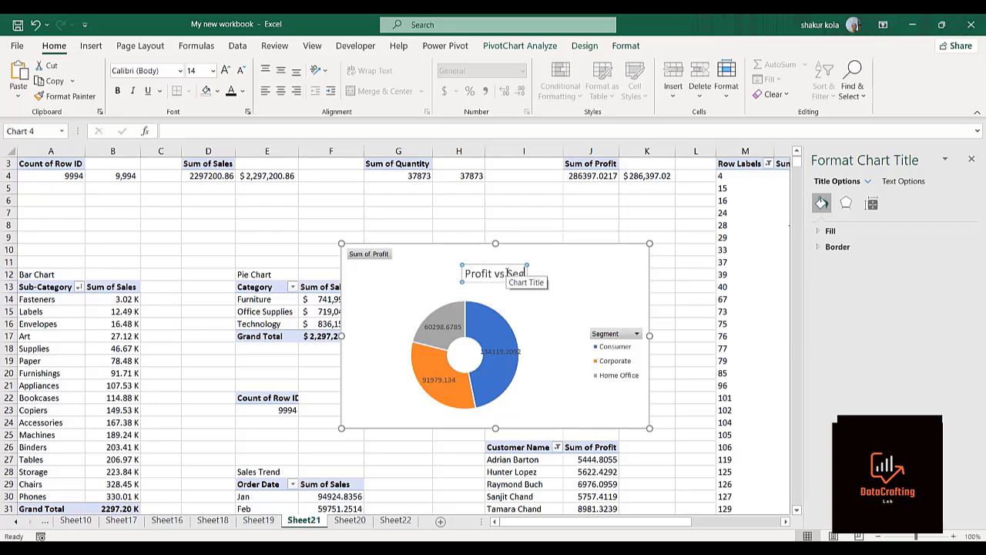
type("ment")
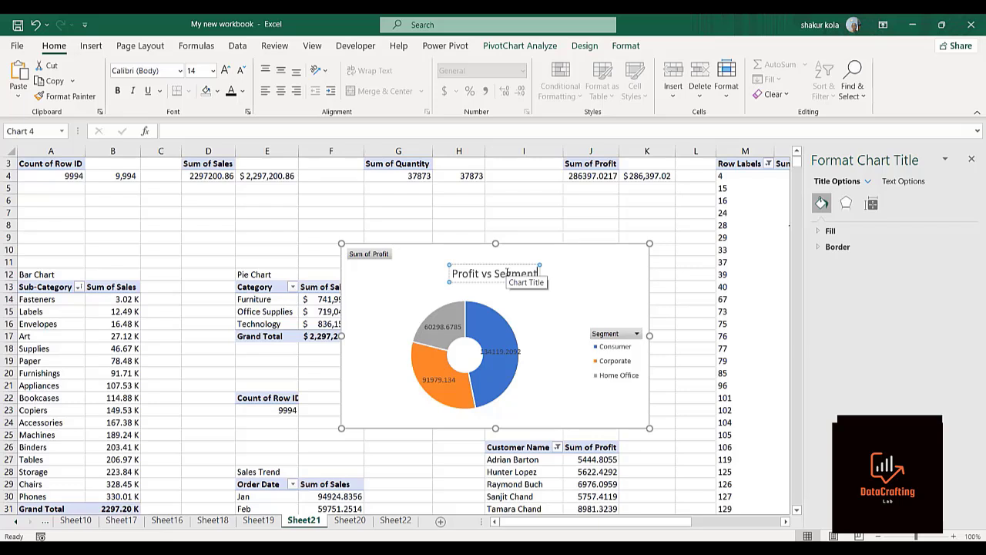
left_click(581, 286)
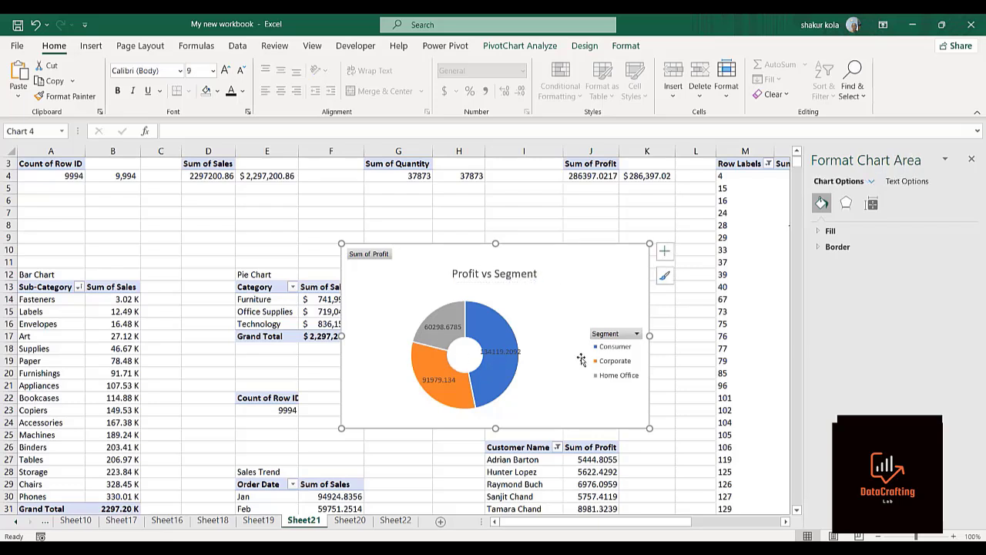
Step: Set the doughnut chart's legend position to Bottom after trying Top, Left and Right
left_click(615, 336)
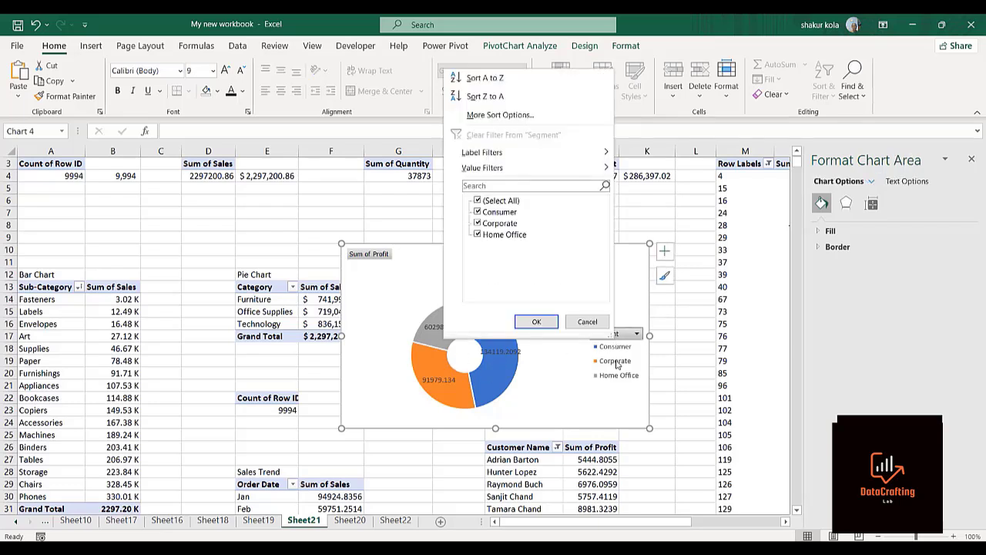
left_click(617, 364)
left_click(610, 362)
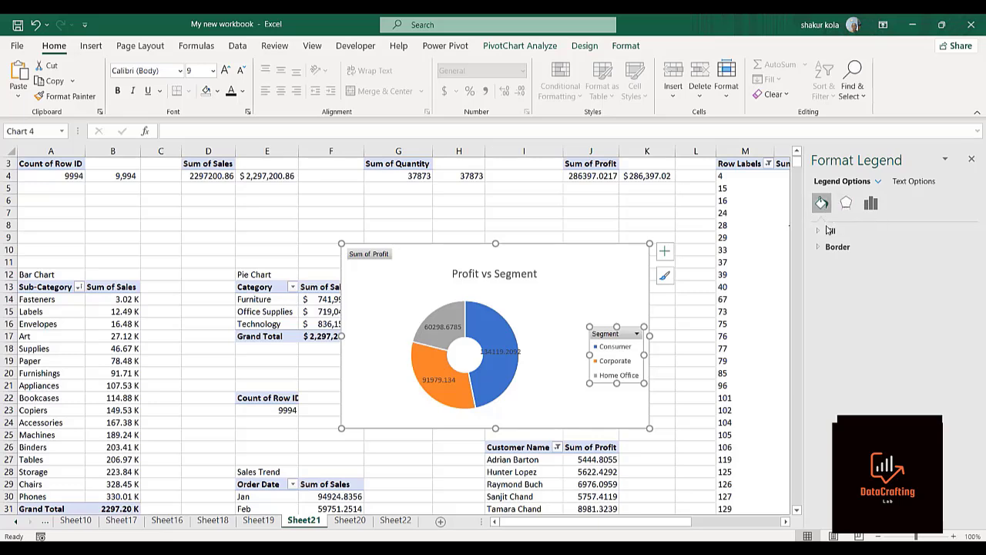
left_click(848, 204)
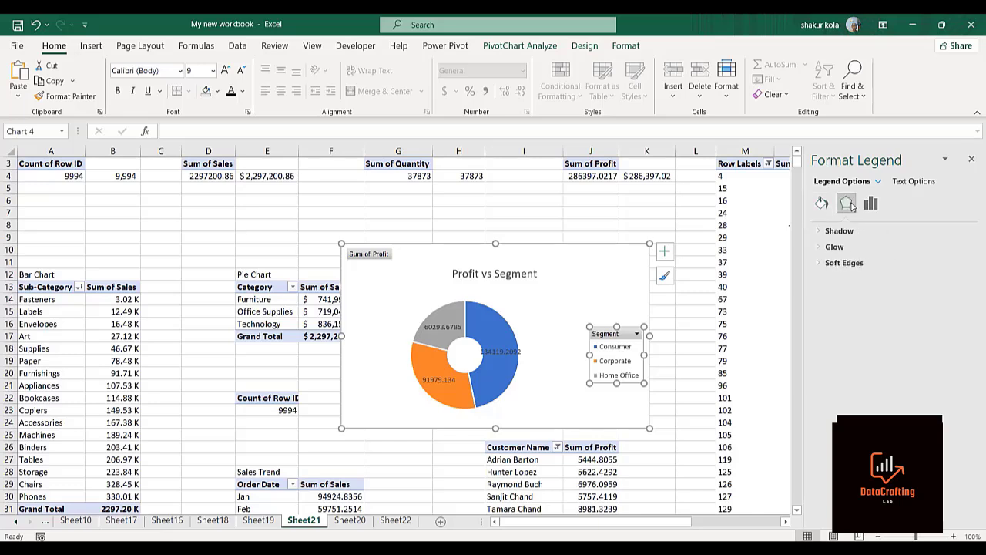
left_click(870, 203)
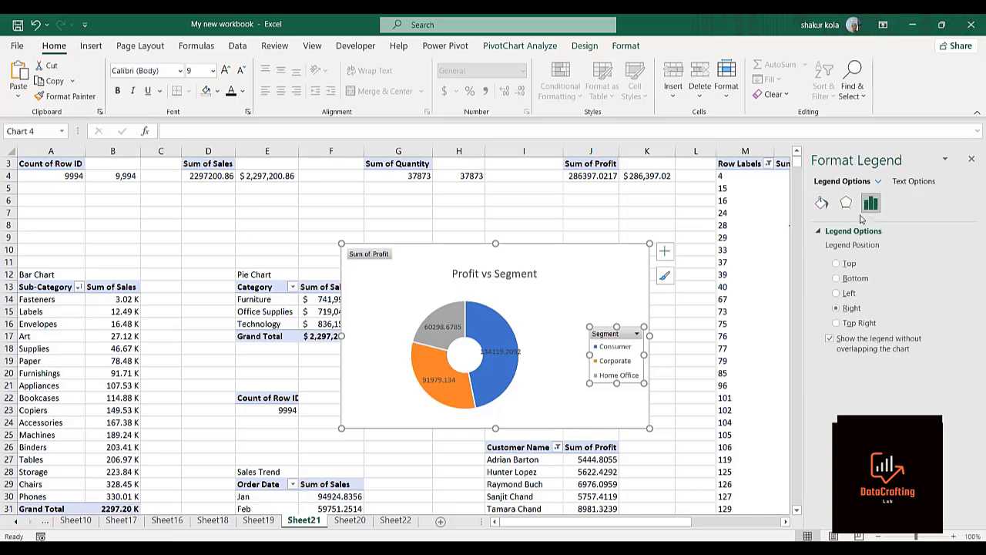
left_click(837, 279)
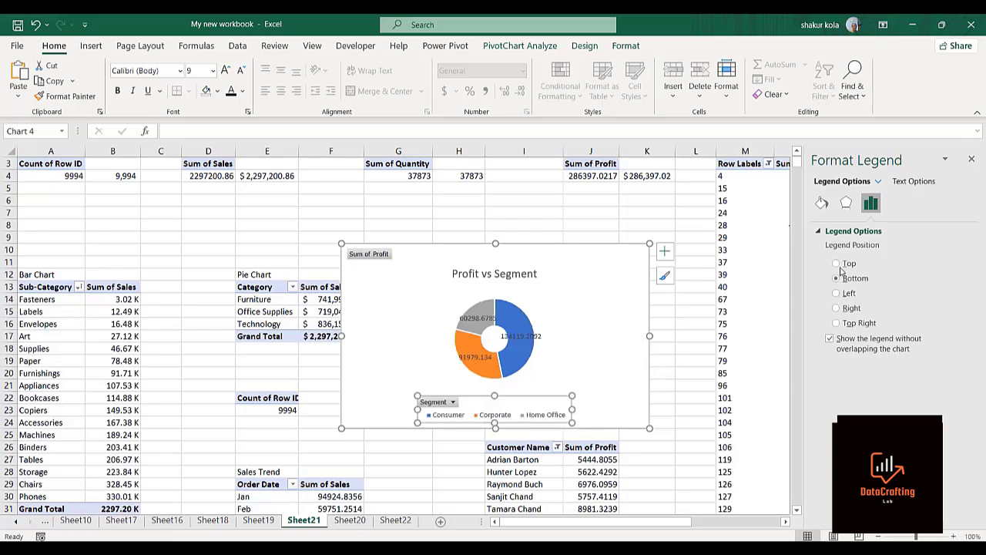
left_click(837, 264)
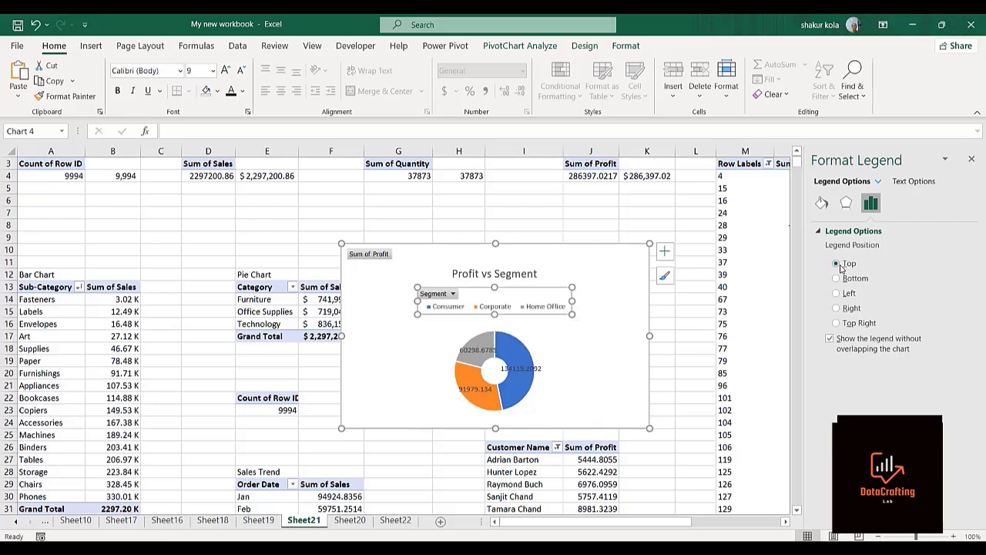
left_click(836, 294)
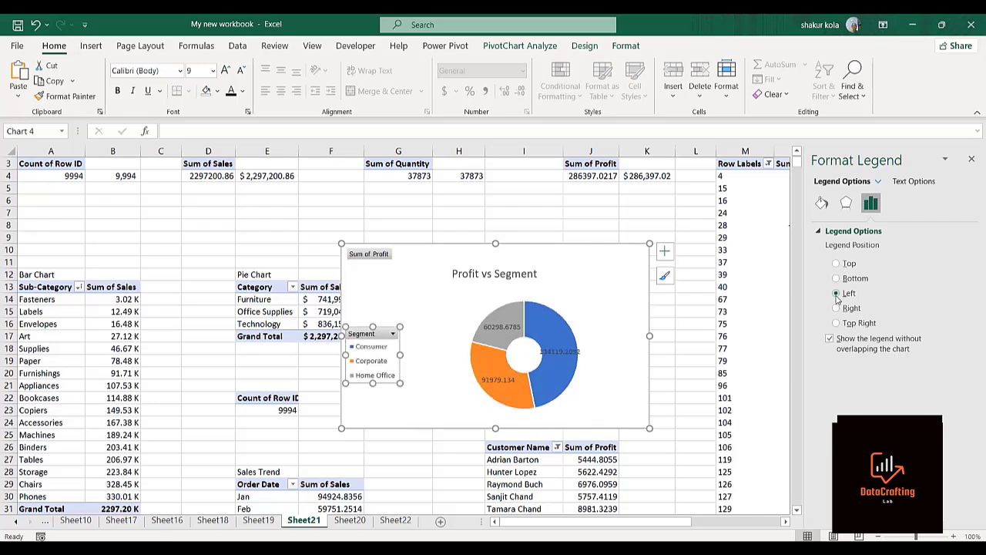
left_click(840, 308)
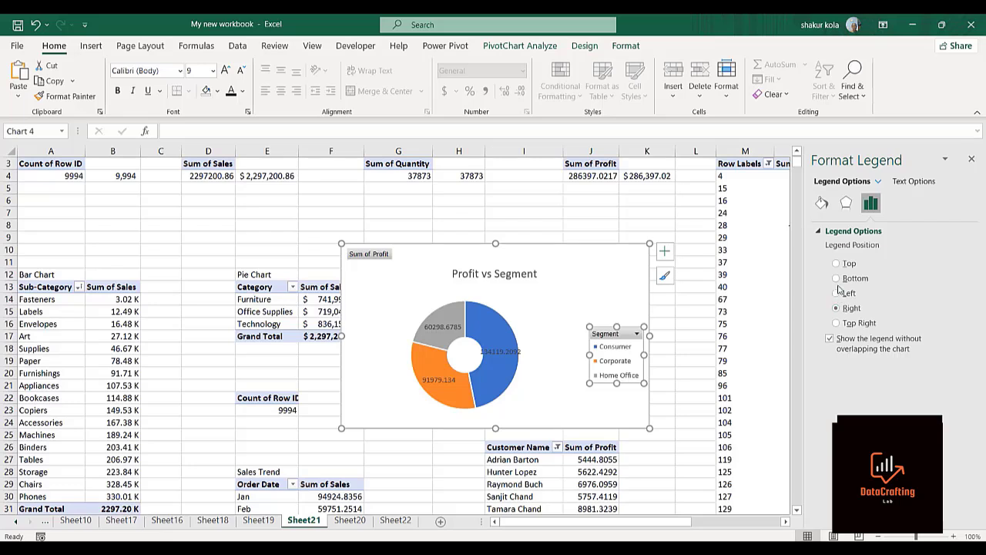
left_click(838, 279)
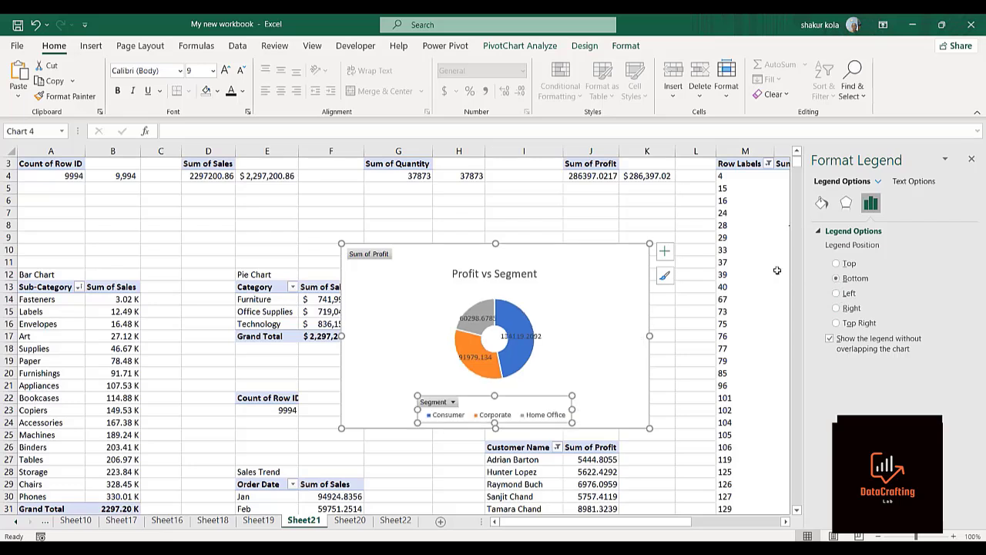
left_click(683, 210)
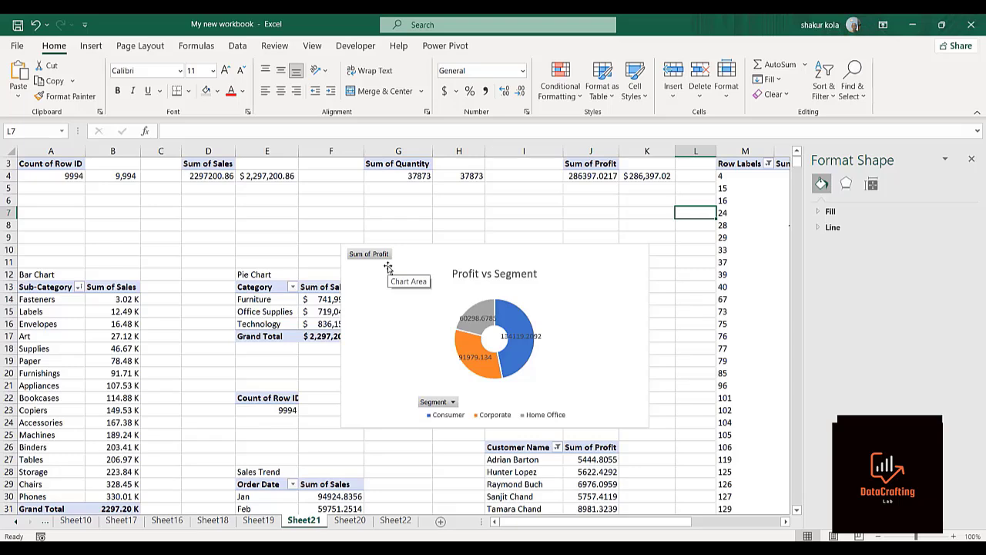
Step: Hide all field buttons on the Profit vs Segment chart
left_click(368, 291)
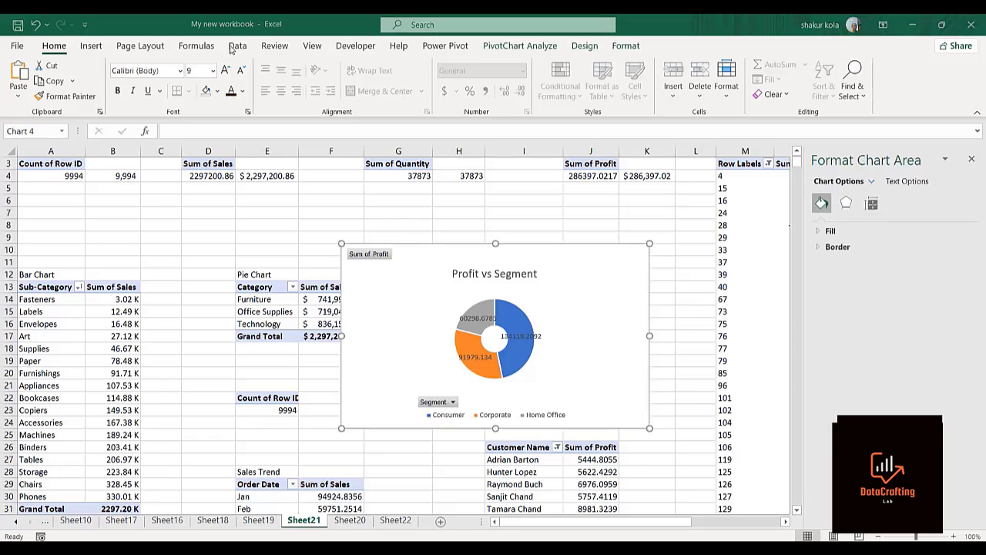
left_click(549, 46)
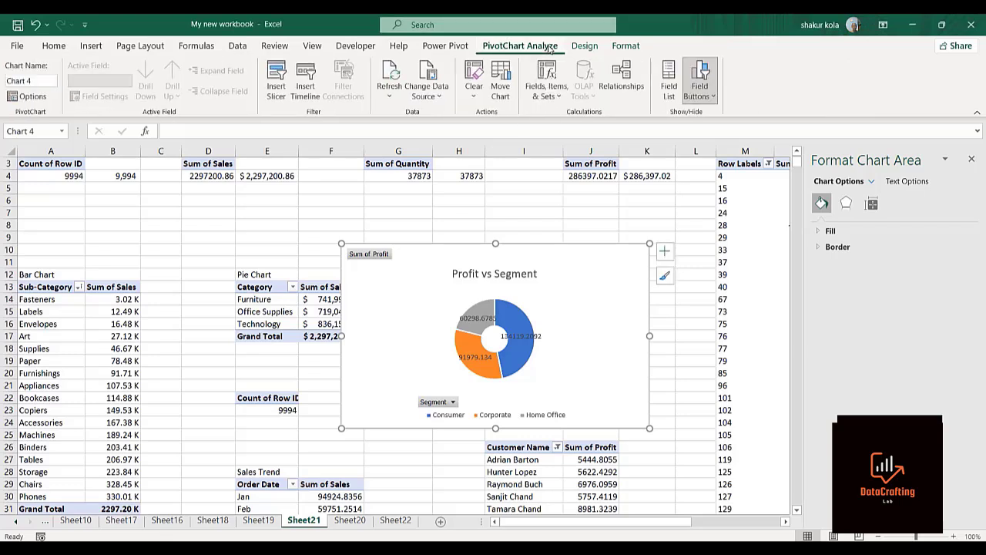
left_click(715, 99)
left_click(729, 215)
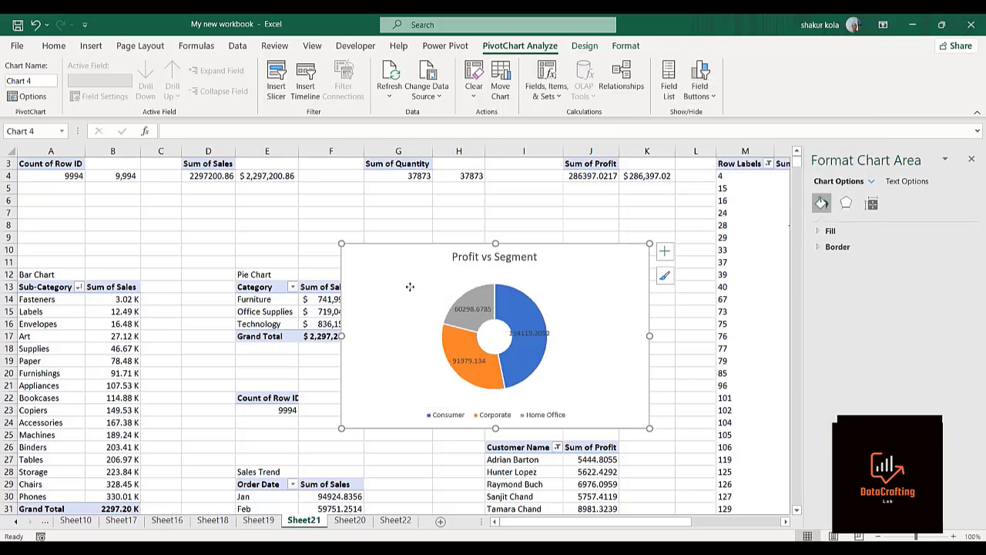
Step: Move the Profit vs Segment chart from Sheet21 to the Sheet22 dashboard, placing it beside the Sales vs Category chart
key("Delete")
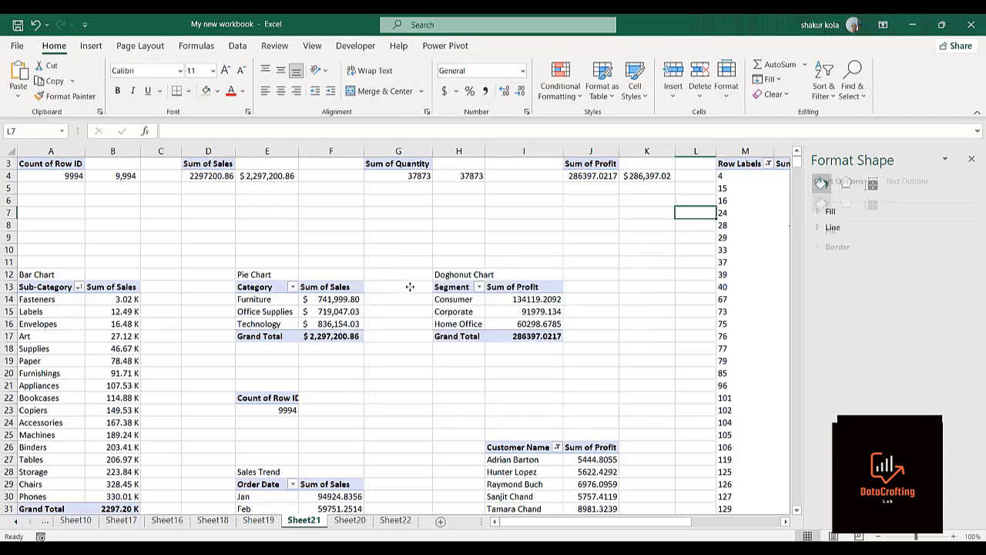
left_click(396, 522)
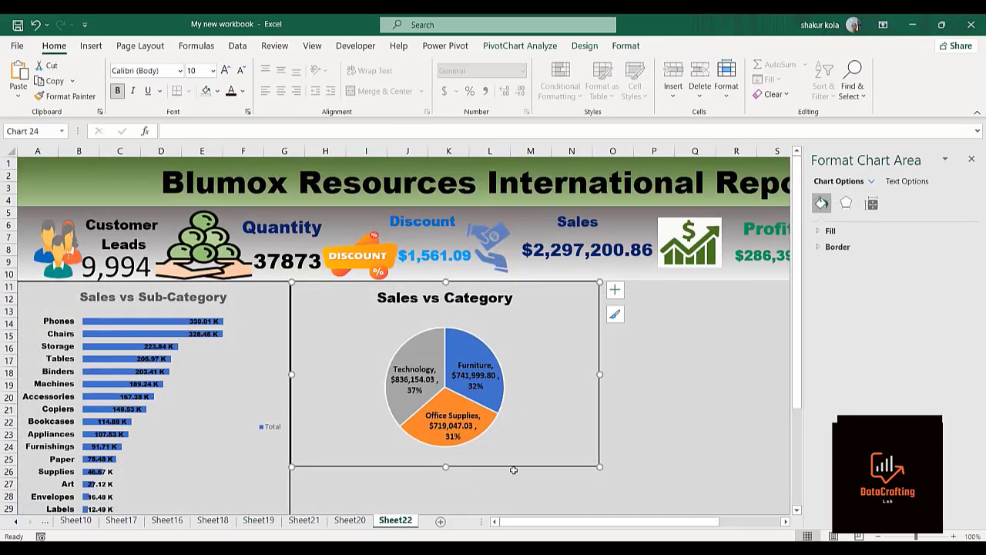
left_click(654, 345)
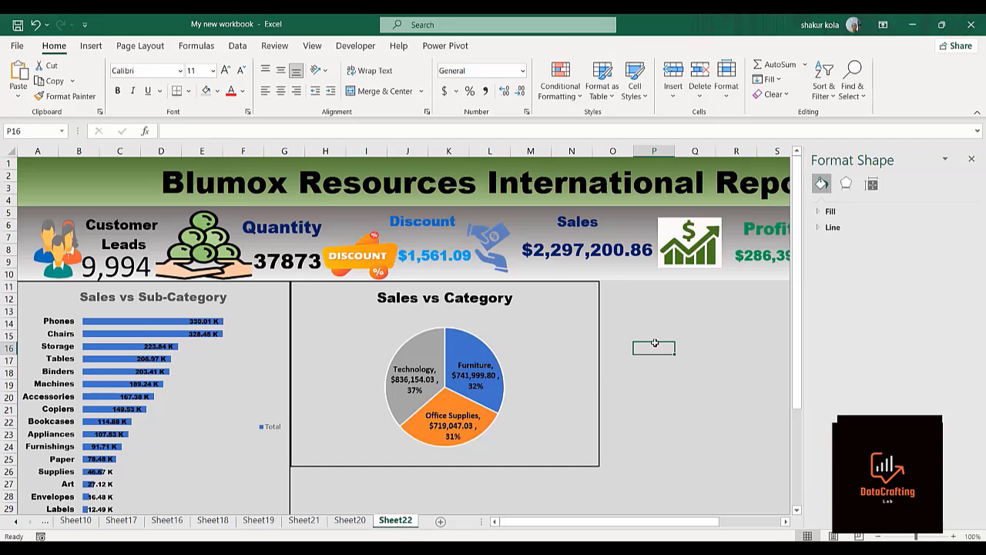
left_click(972, 161)
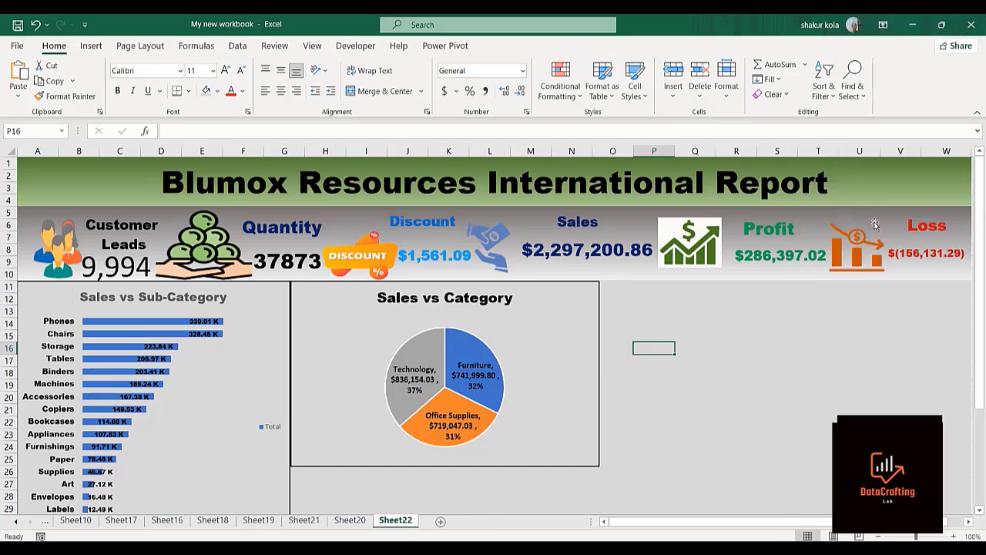
left_click(659, 308)
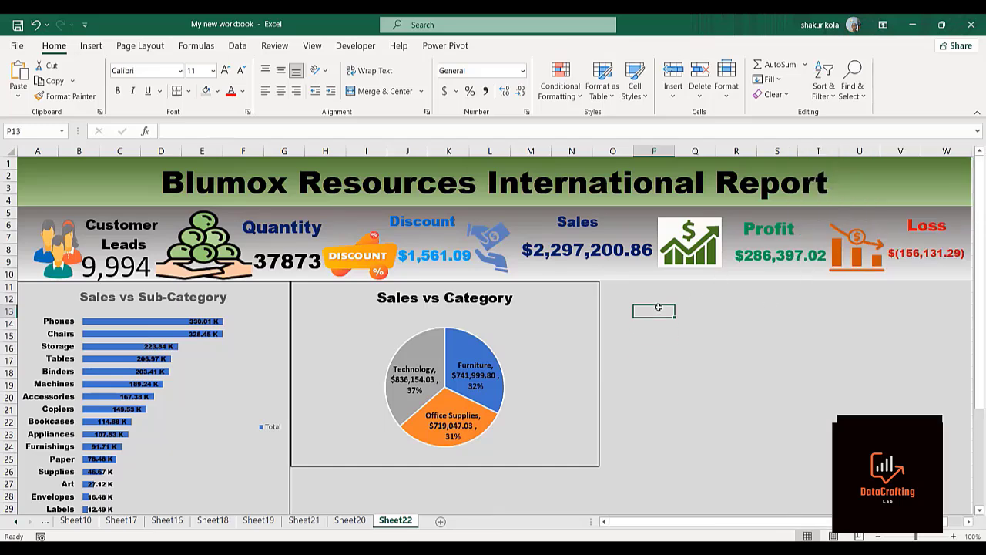
key("ctrl+v")
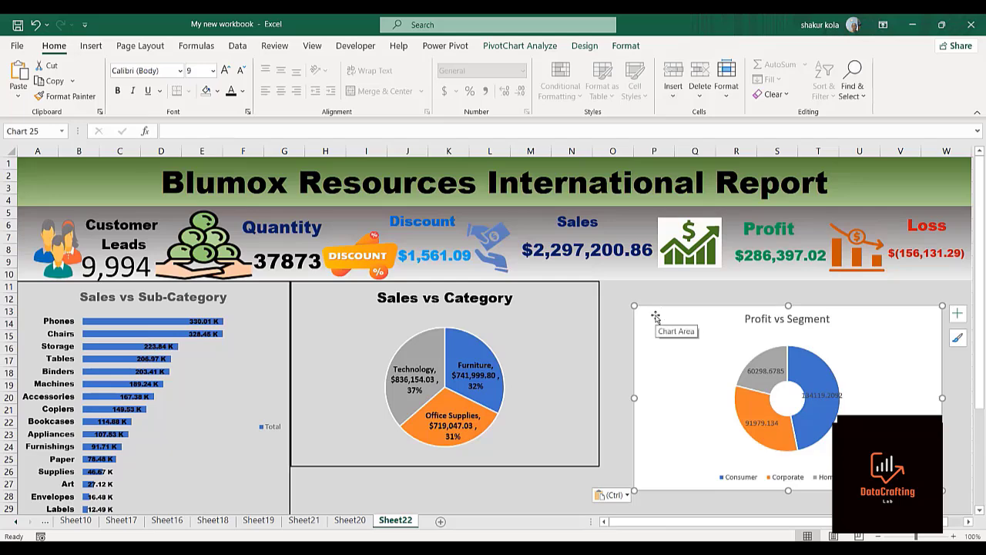
left_click_drag(655, 316, 625, 292)
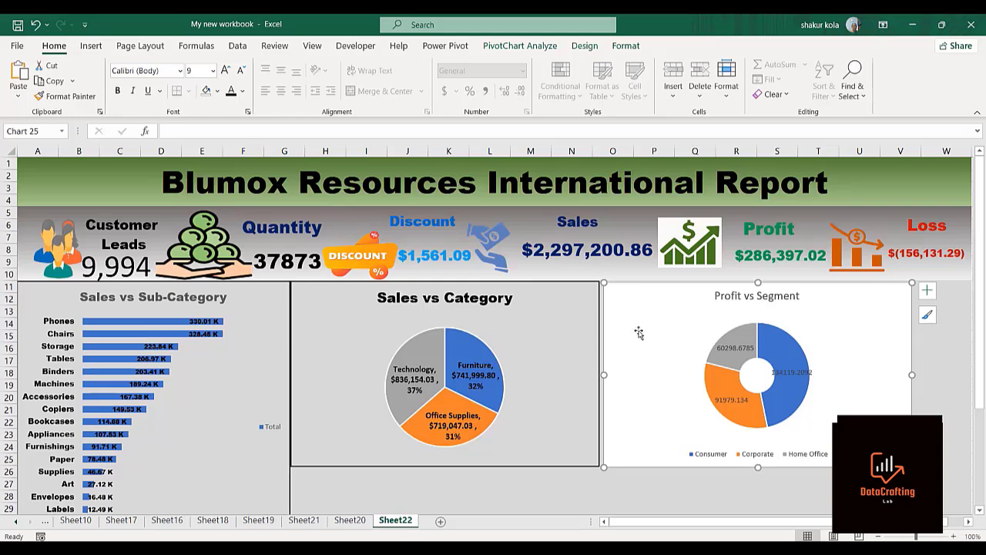
Step: Remove the Profit vs Segment chart area's fill and give it a black 1½ pt outline
left_click(625, 46)
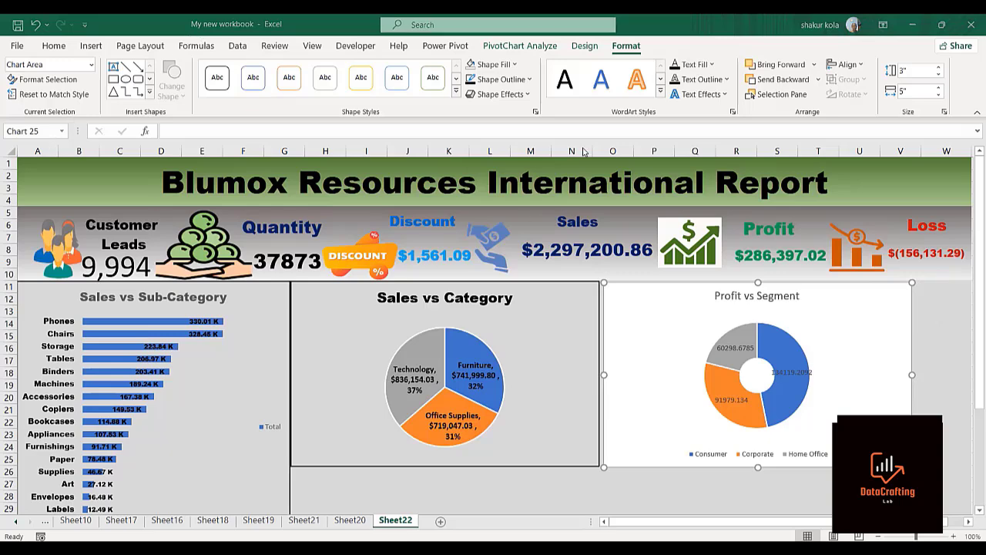
left_click(515, 64)
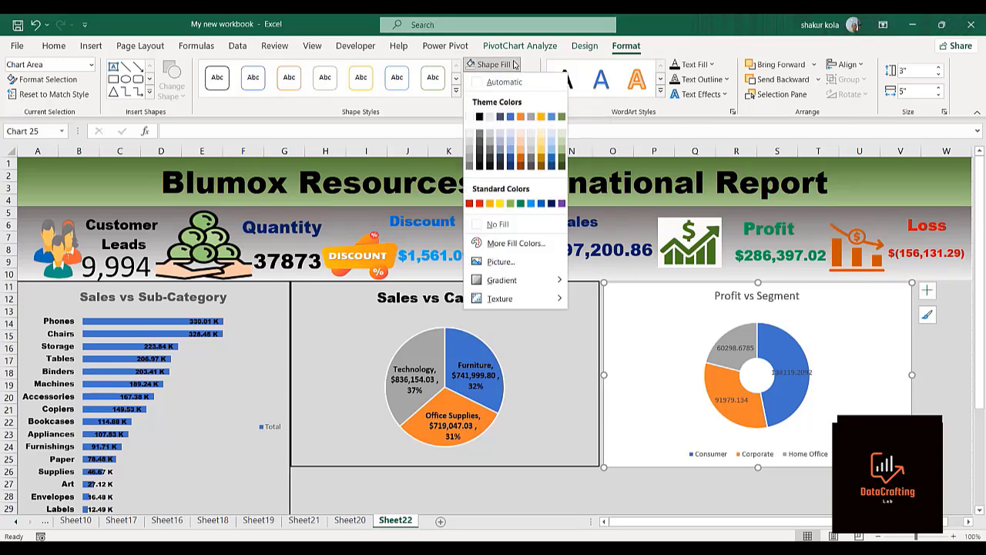
left_click(478, 227)
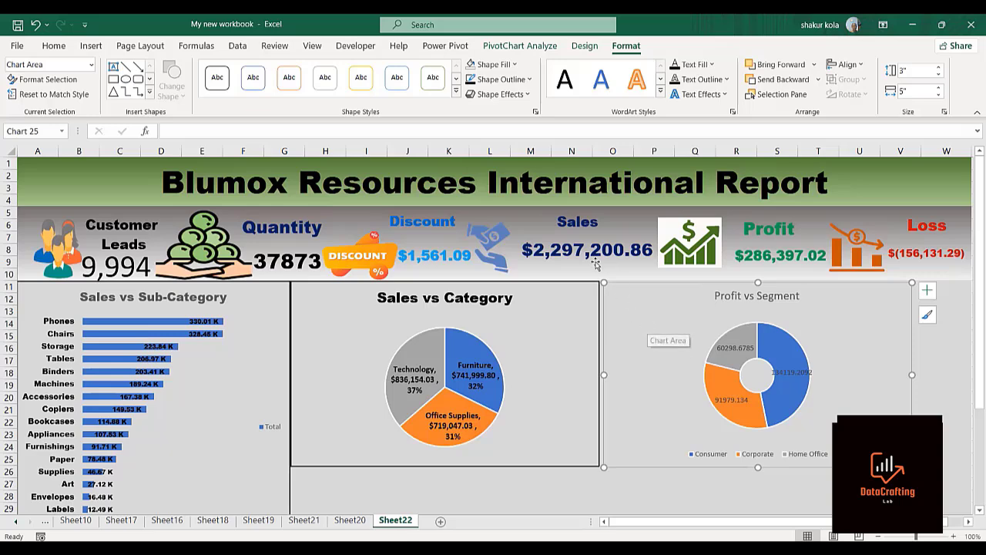
left_click(530, 80)
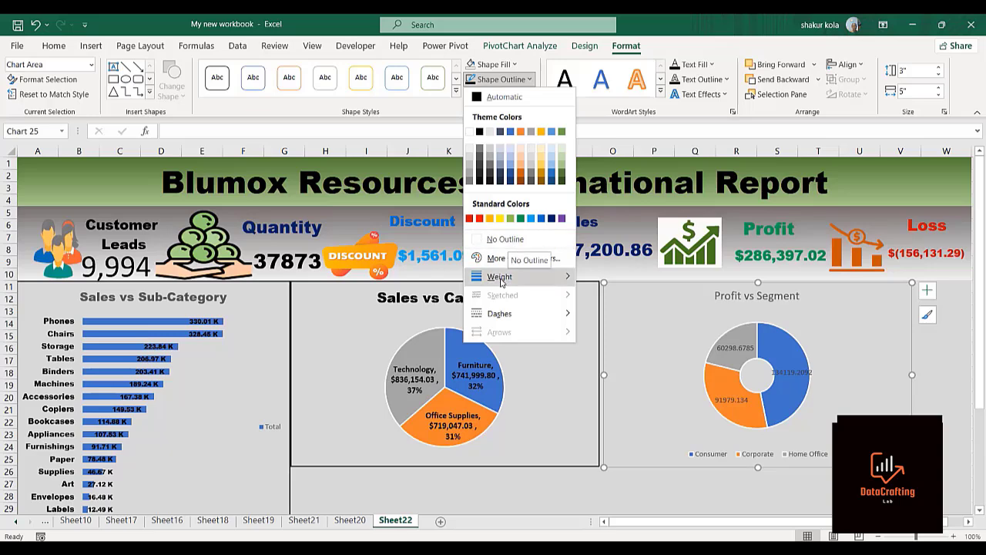
mouse_move(516, 277)
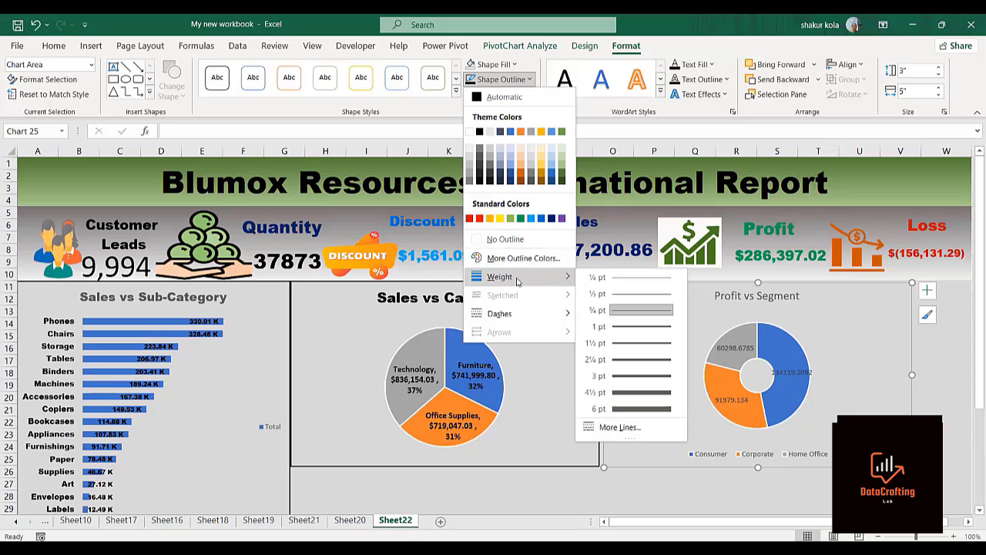
left_click(619, 346)
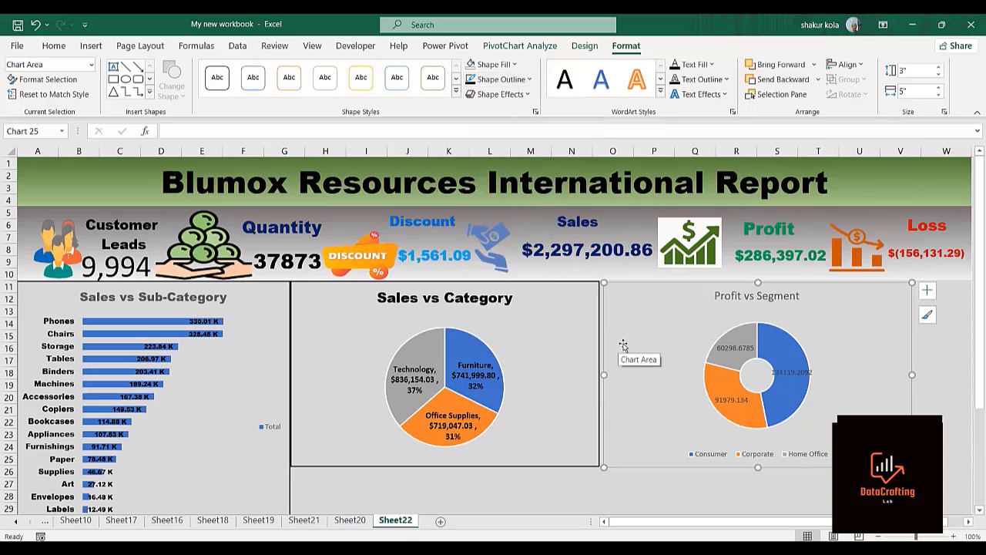
left_click(505, 79)
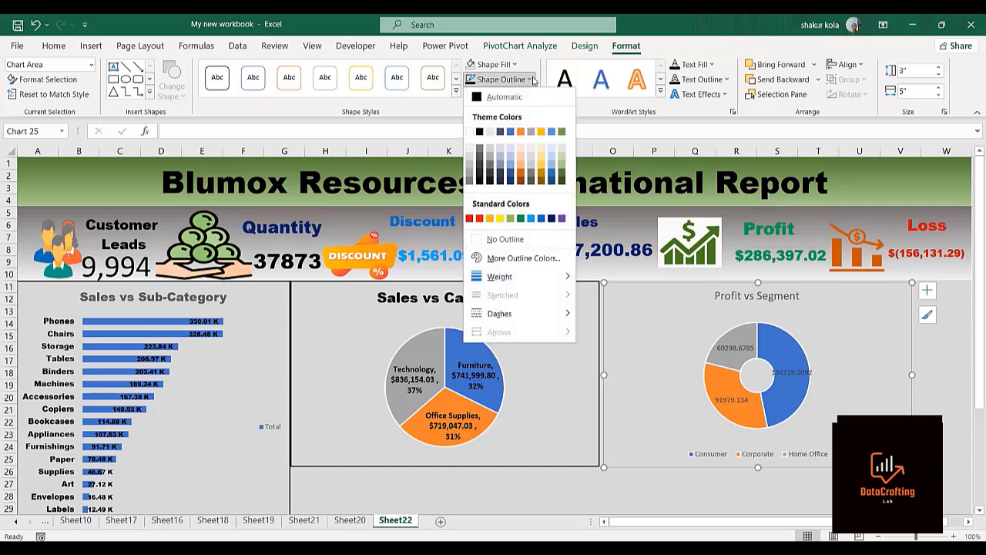
left_click(478, 132)
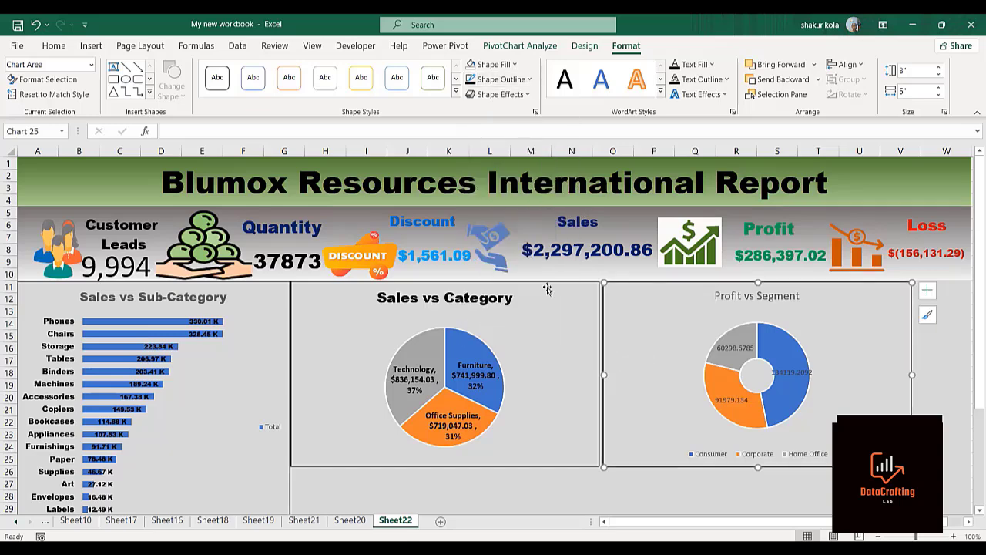
Step: Set the font of the Profit vs Segment chart title to Arial Black
left_click(725, 298)
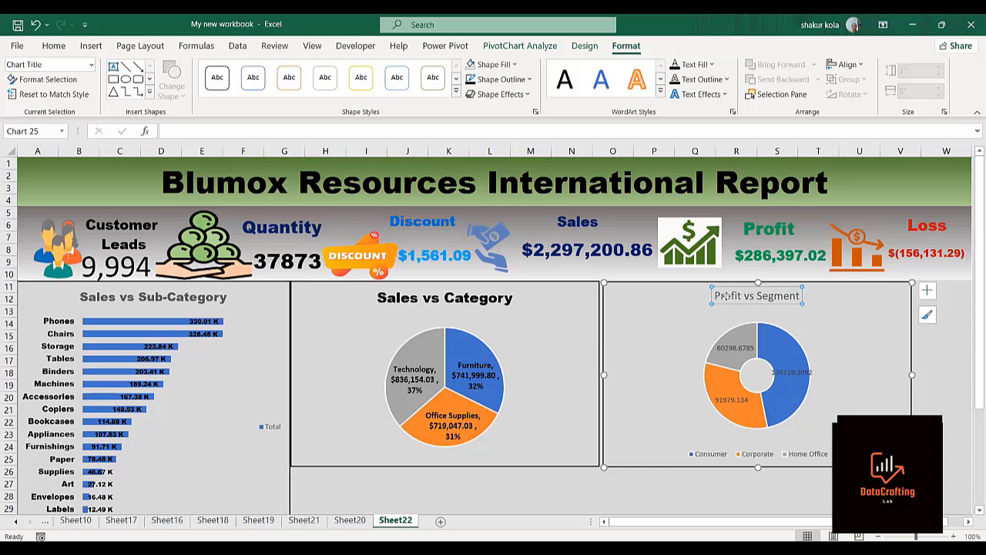
left_click(51, 46)
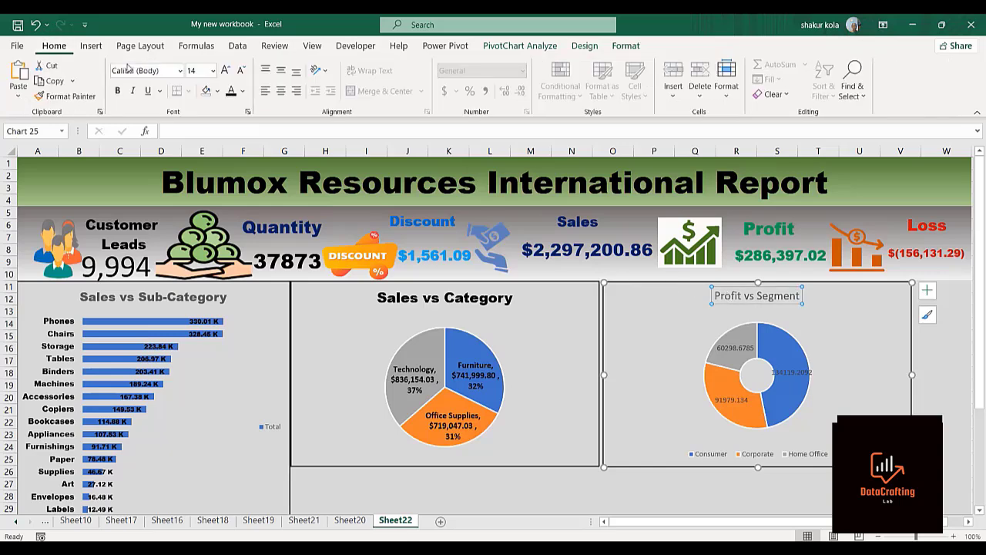
left_click(179, 70)
left_click(133, 251)
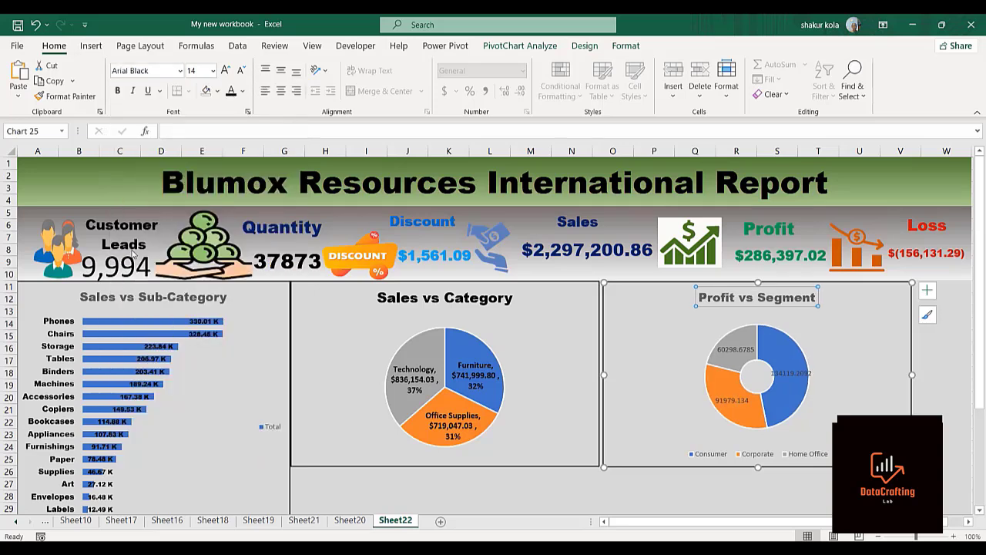
left_click(621, 311)
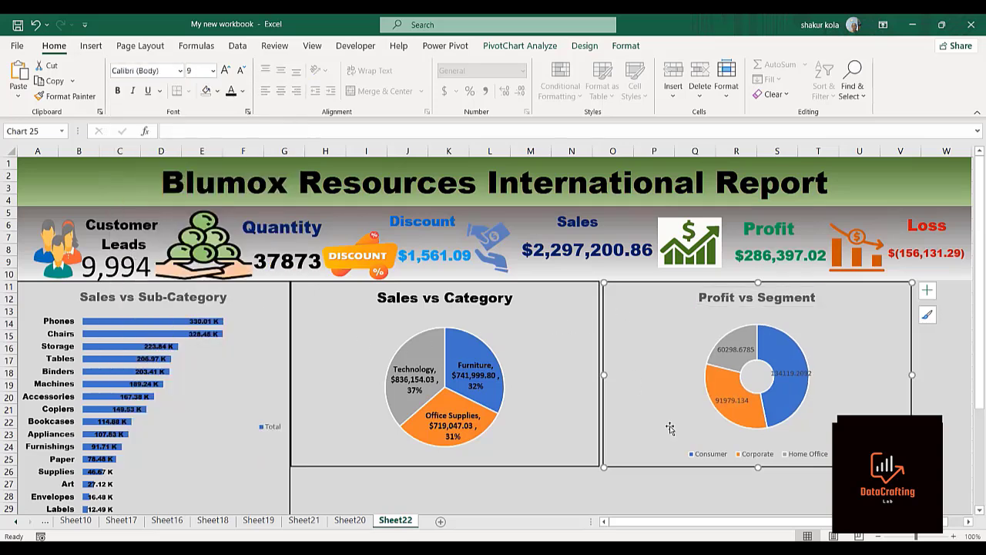
Step: Format the Profit vs Segment chart's legend text as black, bold and size 10.5
left_click(707, 454)
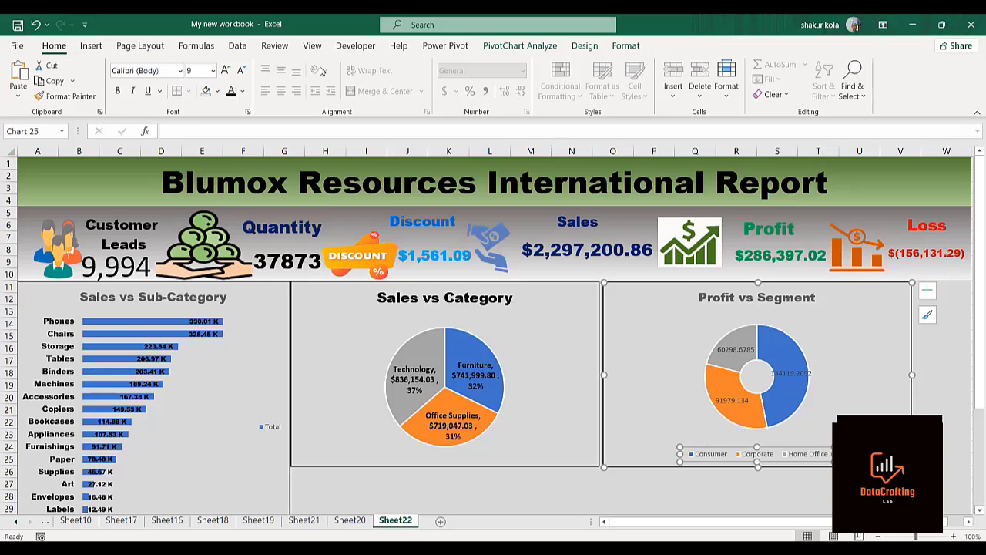
left_click(232, 94)
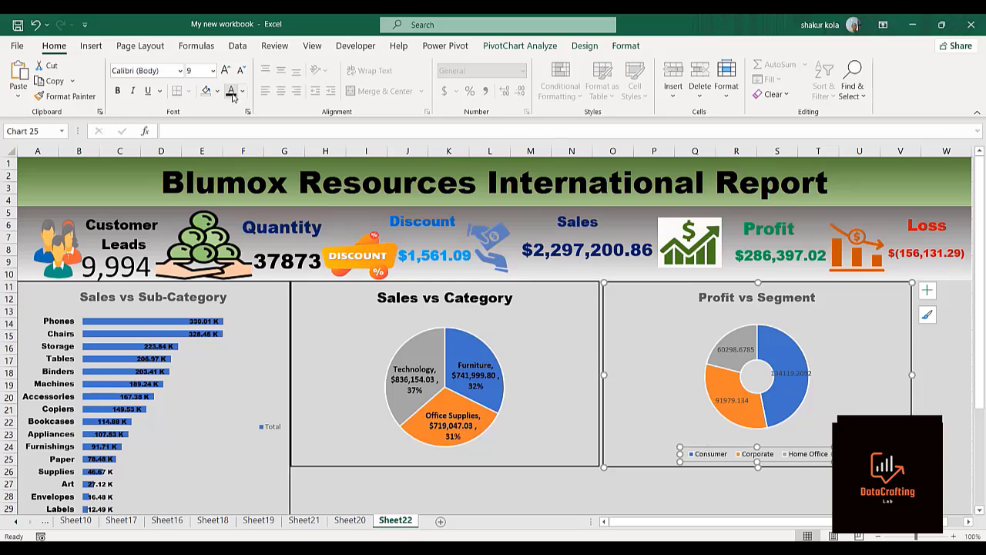
key("Escape")
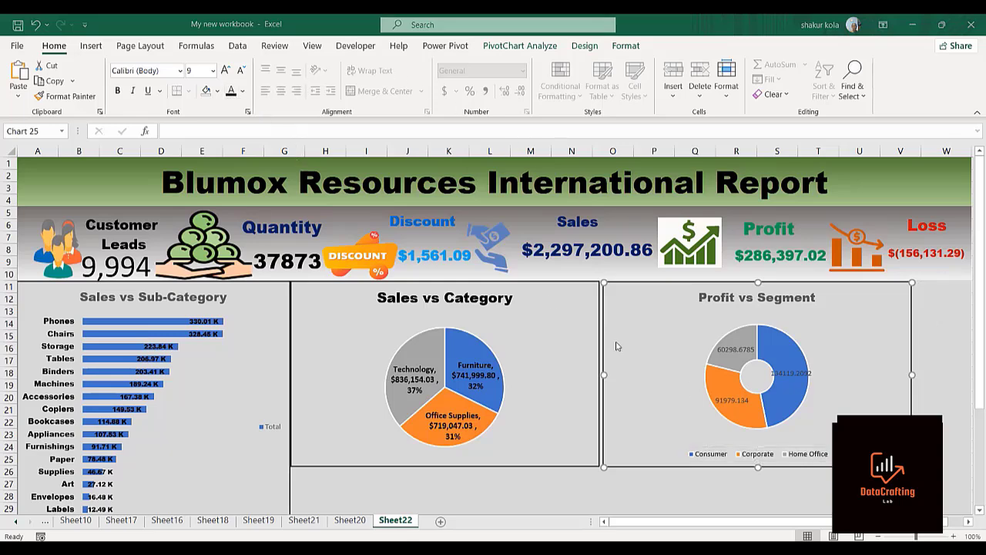
left_click(716, 455)
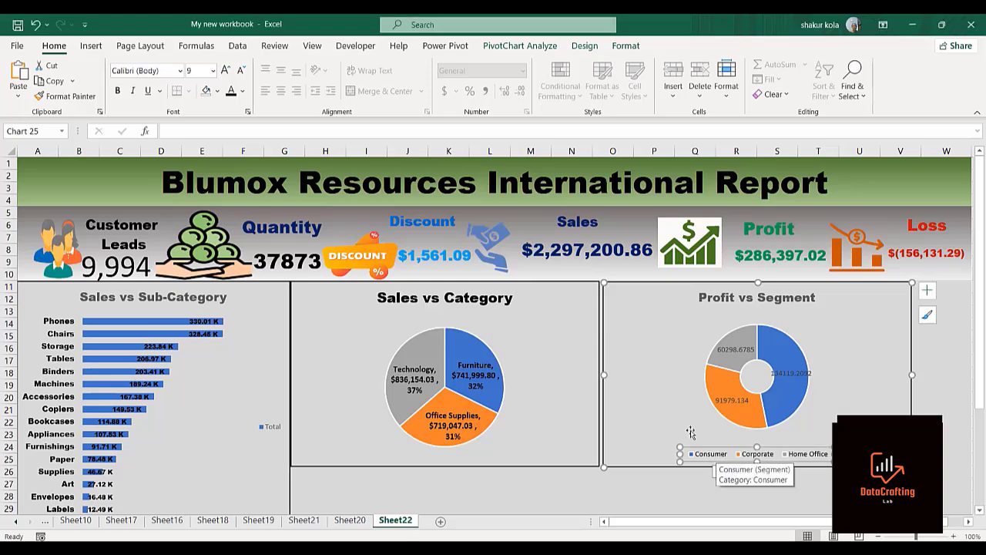
left_click(226, 71)
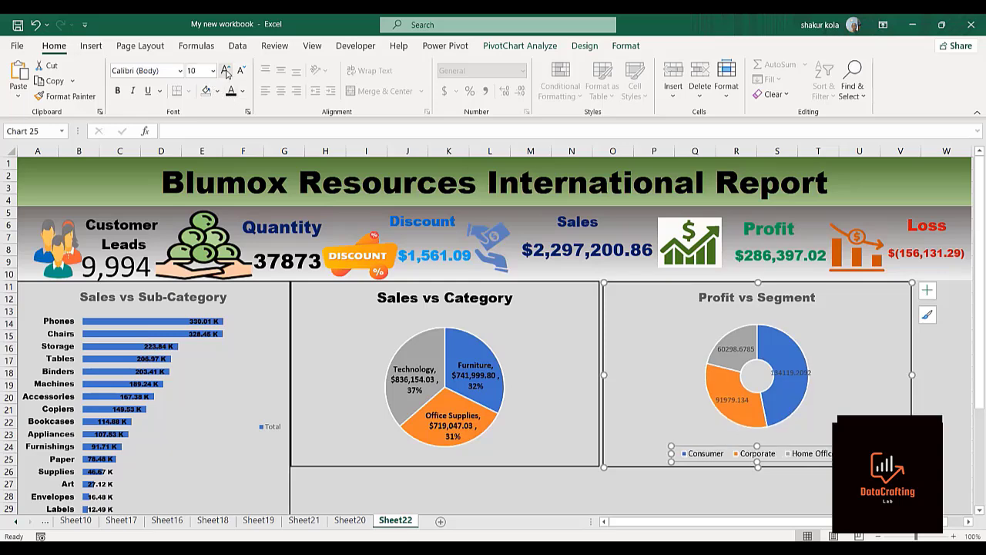
left_click(225, 71)
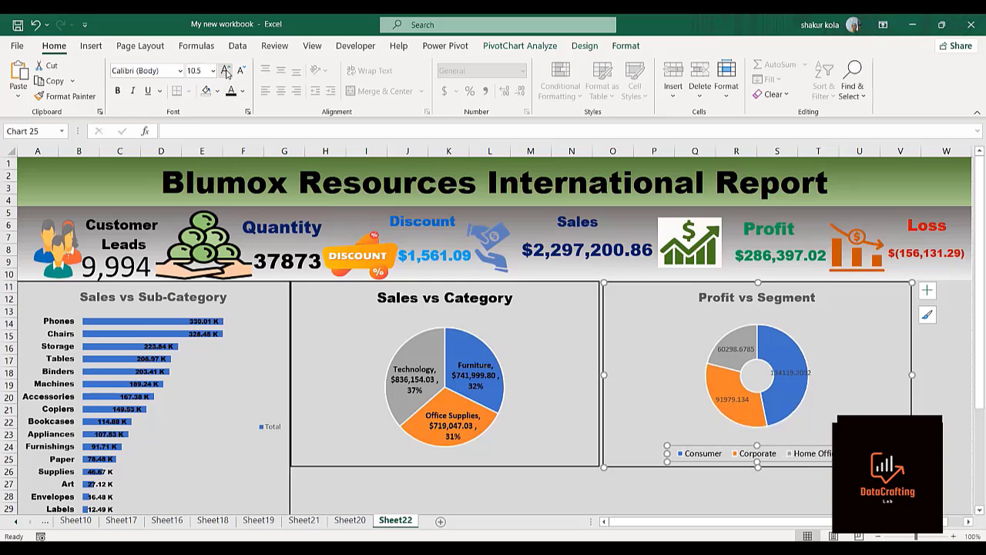
left_click(118, 92)
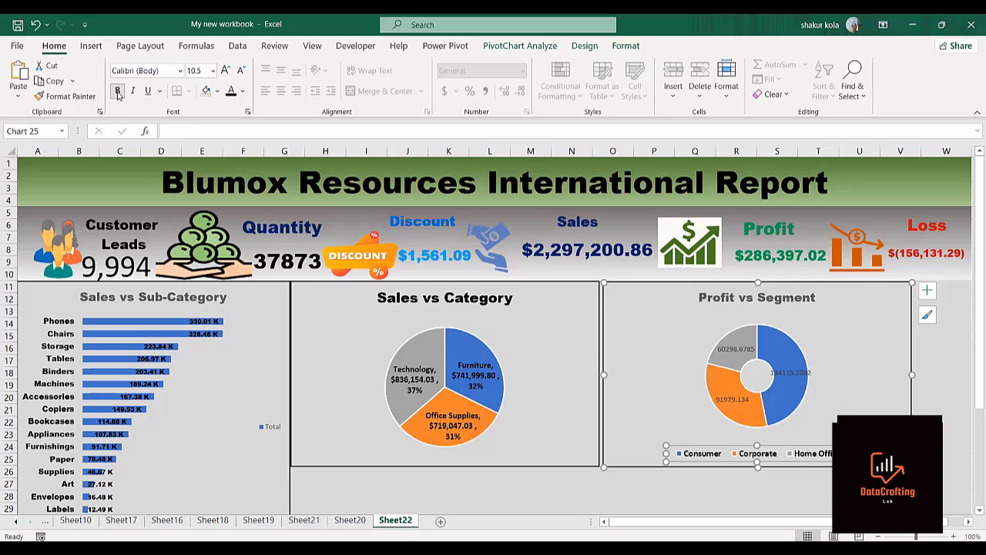
Step: Make the doughnut chart's data labels bold at font size 10
left_click(740, 337)
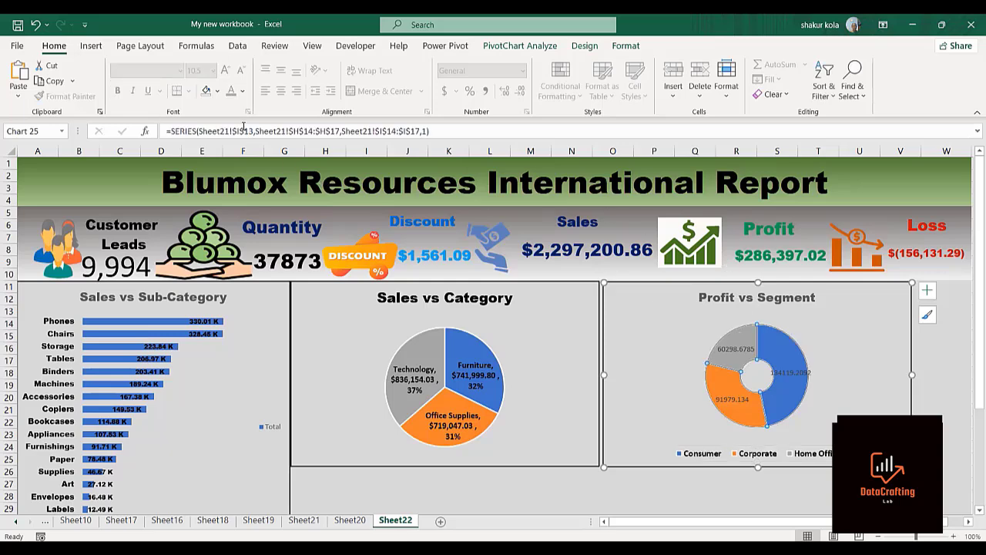
left_click(734, 399)
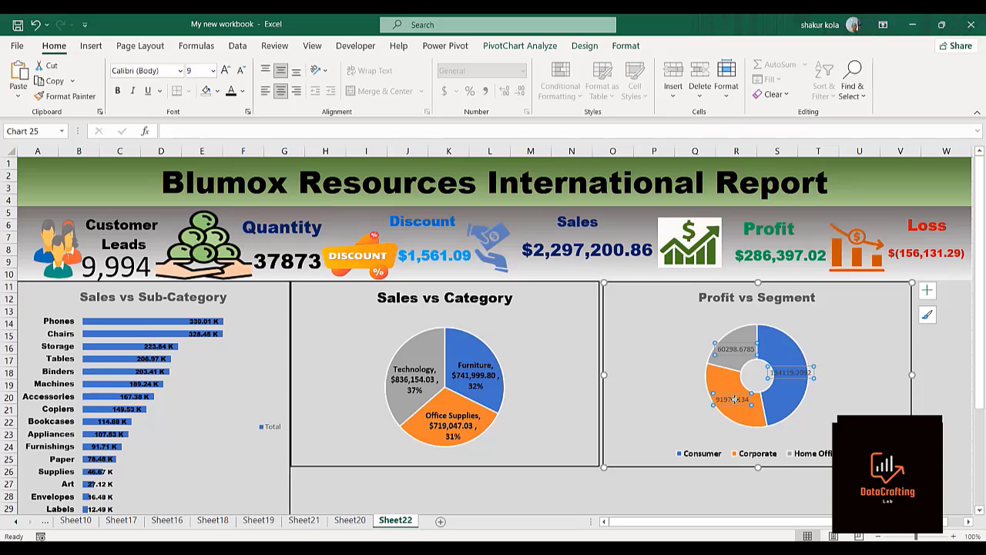
left_click(224, 71)
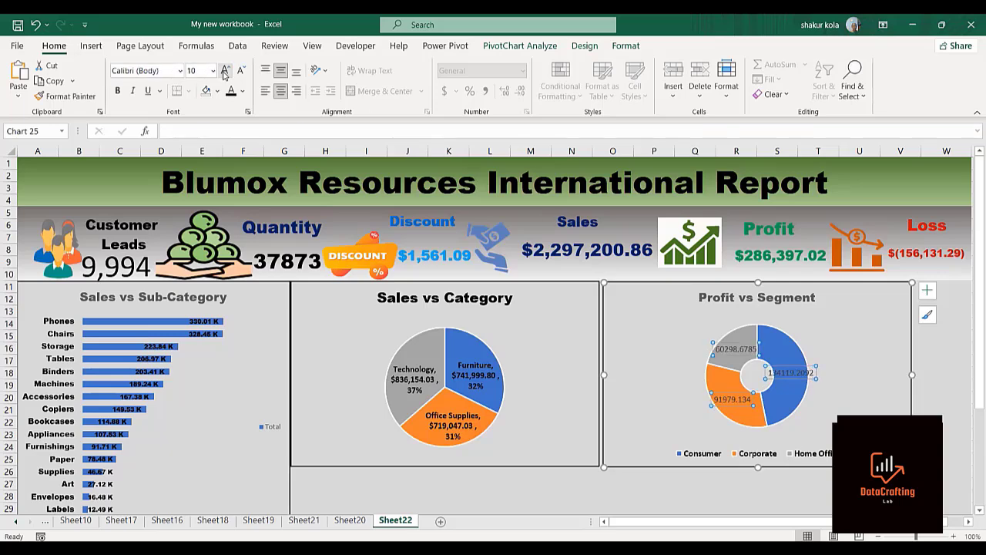
left_click(117, 93)
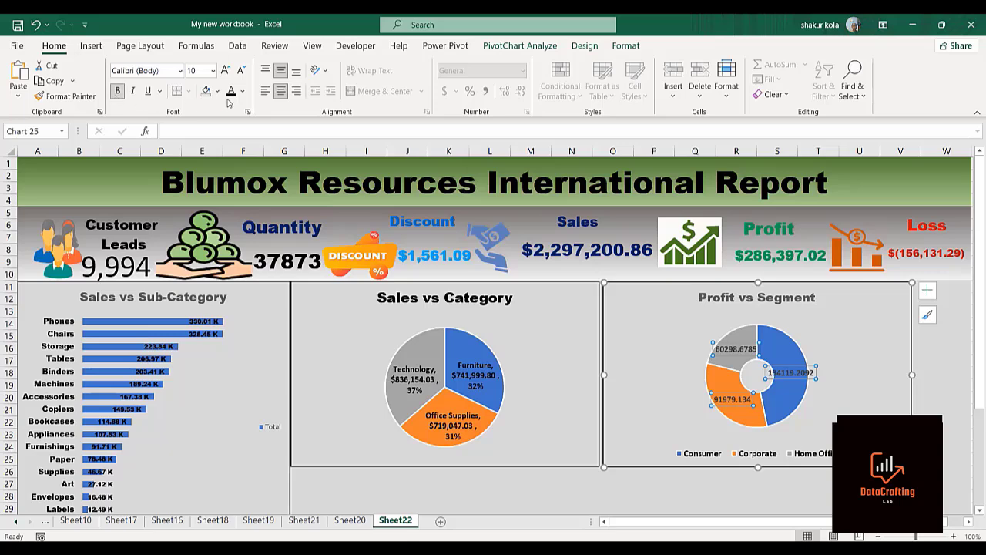
left_click(616, 308)
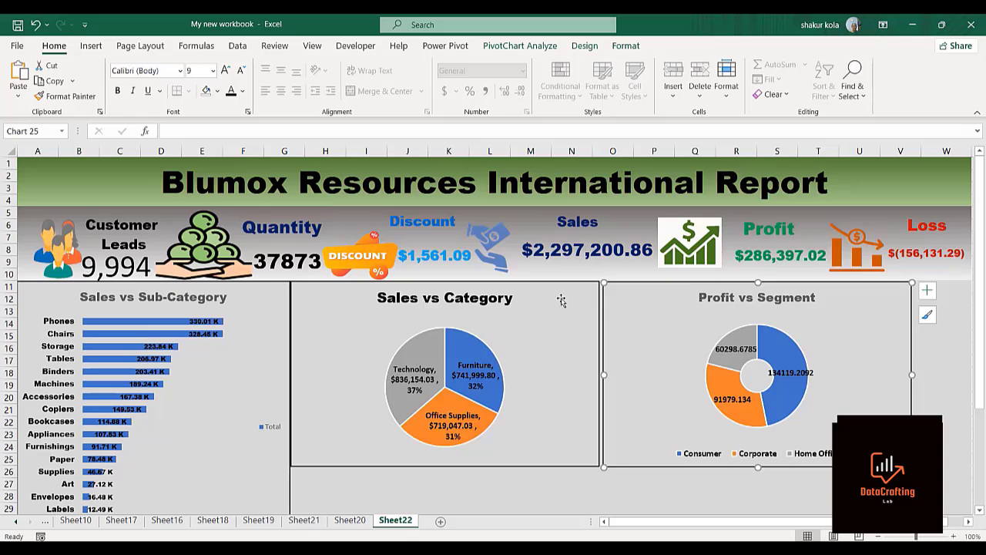
Step: Look over the source pivot tables on Sheet21, including the monthly Sales Trend table and the customer profit table
key("ctrl+Page_Up")
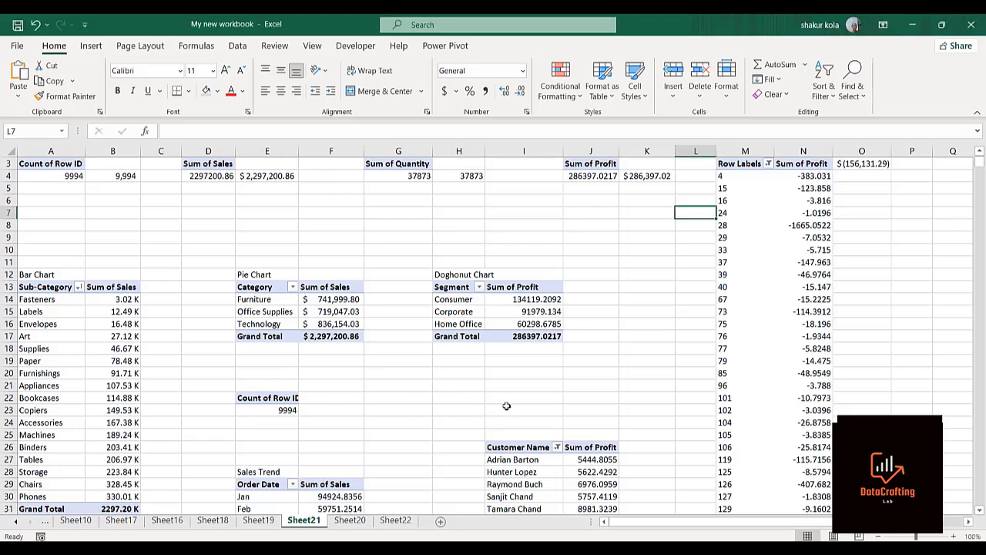
key("Down")
key("Down")
key("Down")
key("Down")
key("Down")
key("Down")
key("Down")
key("Down")
key("Down")
key("Down")
key("Down")
key("Down")
key("Down")
key("Down")
key("Down")
key("Down")
key("Down")
key("Down")
key("Down")
key("Down")
key("Down")
key("Down")
key("Down")
key("Down")
key("Down")
key("Down")
key("Down")
key("Down")
key("Down")
key("Down")
key("Down")
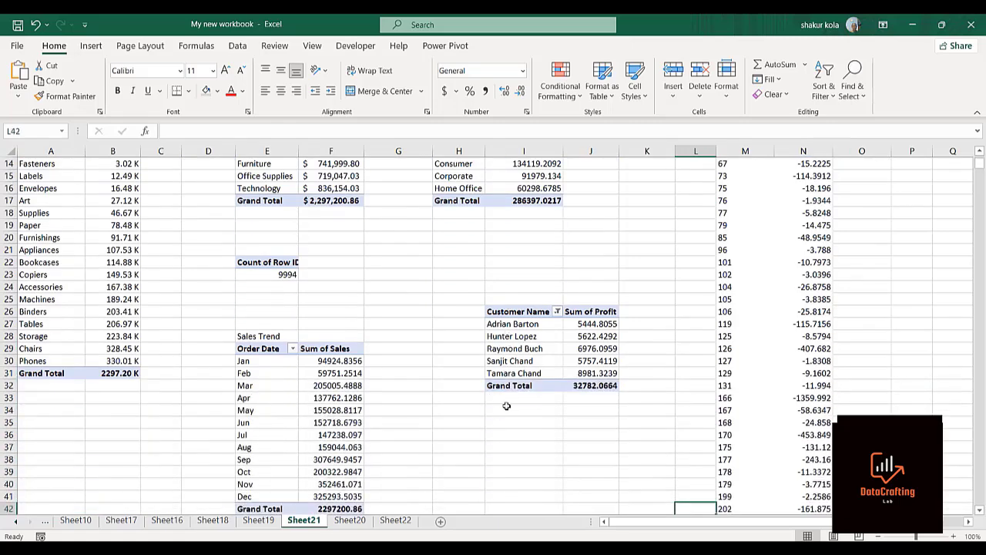
key("Left")
key("Left")
key("Left")
key("Left")
key("Left")
key("Left")
key("Left")
key("Left")
key("Left")
key("Left")
key("Left")
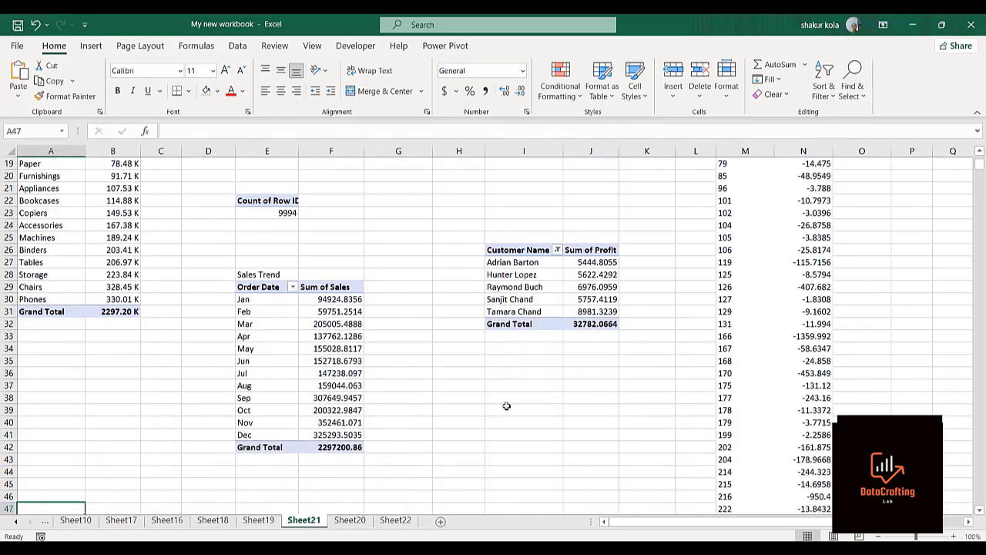
key("Up")
key("Up")
key("Up")
key("Up")
key("Up")
key("Up")
key("Up")
key("Up")
key("Up")
key("Up")
key("Up")
key("Up")
key("Up")
key("Up")
key("Up")
key("Up")
key("Up")
key("Up")
key("Up")
key("Up")
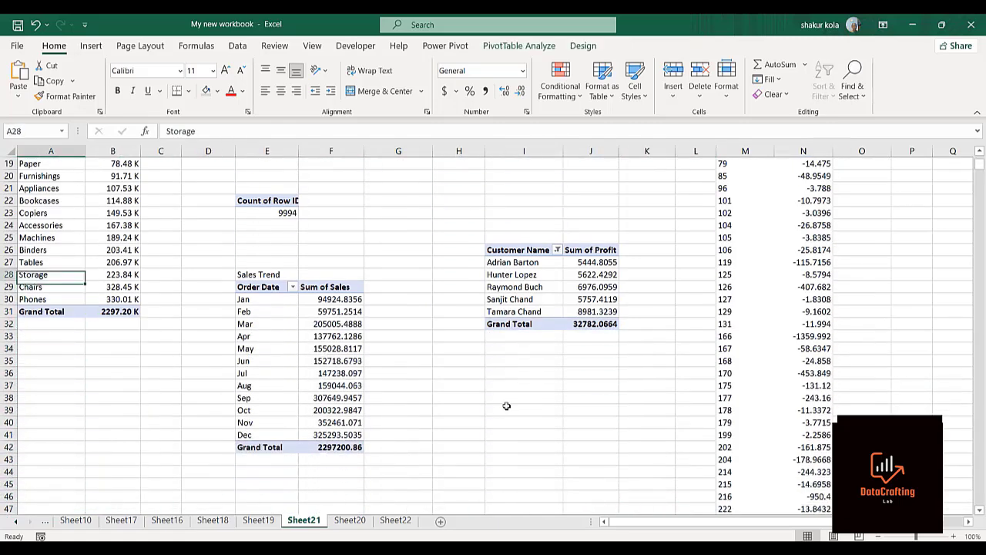
Step: Examine the remaining pivot tables on Sheet21, across to the Sum of Discount table and back down to the Sales Trend table
key("Up")
key("Up")
key("Up")
key("Up")
key("Up")
key("Up")
key("Up")
key("Up")
key("Up")
key("Up")
key("Up")
key("Up")
key("Up")
key("Up")
key("Up")
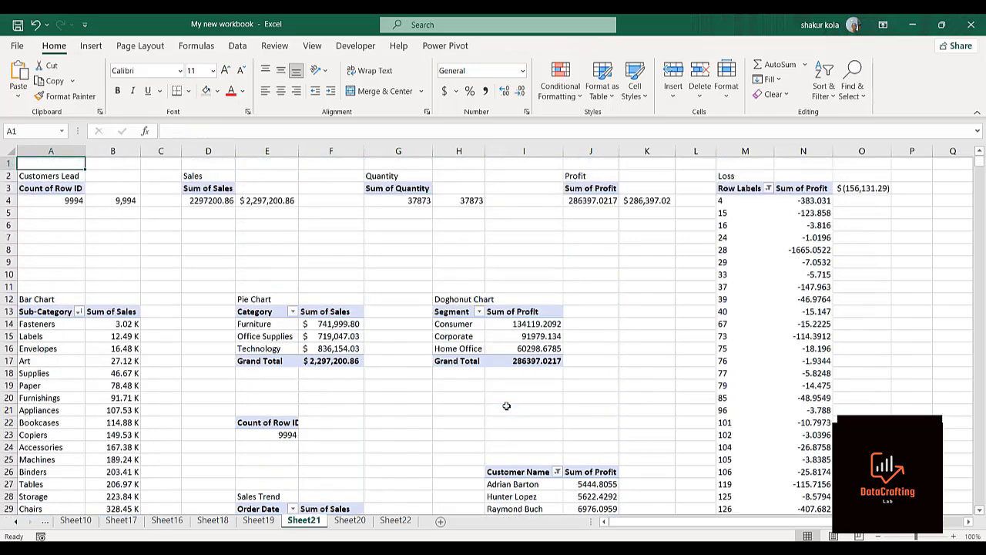
key("Right")
key("Right")
key("Right")
key("Right")
key("Right")
key("Right")
key("Right")
key("Right")
key("Right")
key("Right")
key("Right")
key("Right")
key("Right")
key("Right")
key("Right")
key("Right")
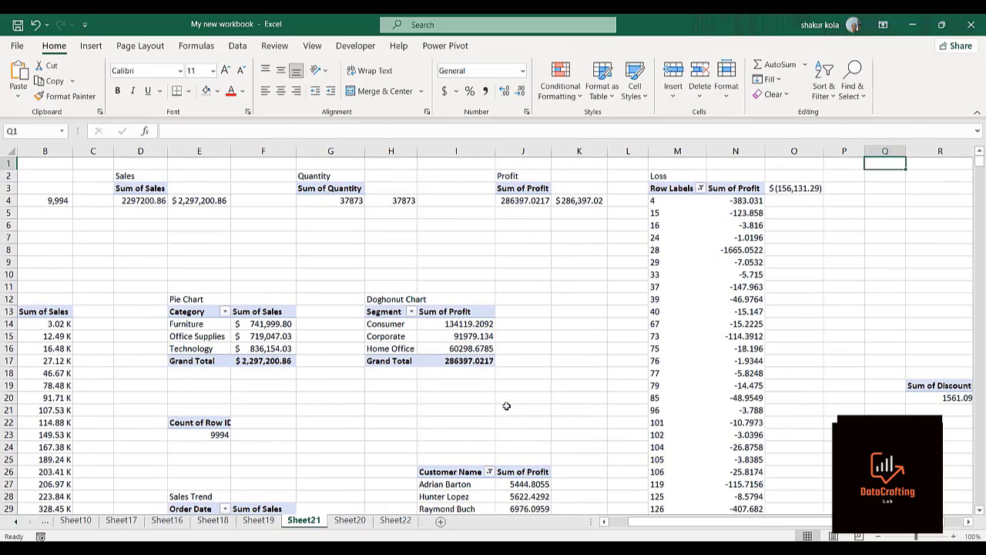
key("Right")
key("Right")
key("Right")
key("Right")
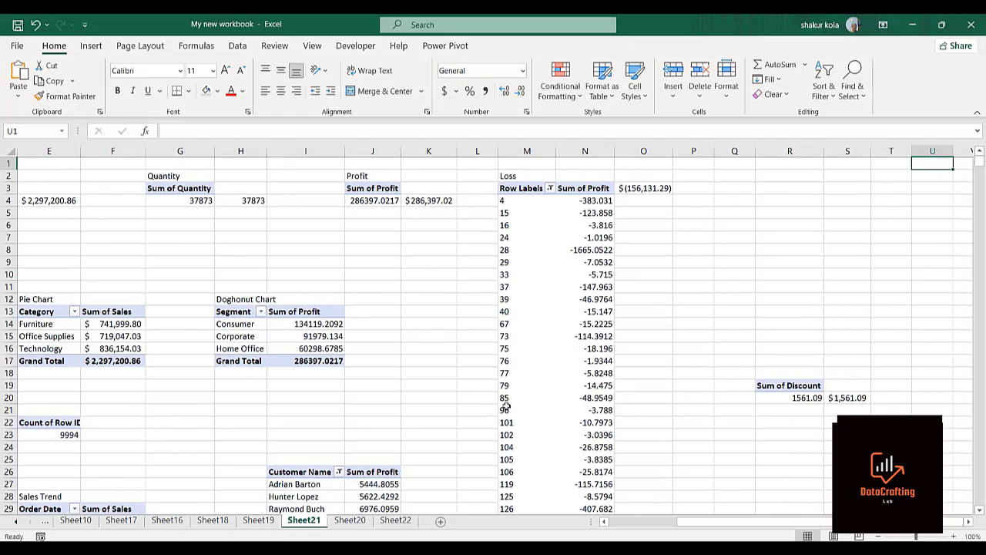
key("Down")
key("Down")
key("Down")
key("Down")
key("Down")
key("Down")
key("Down")
key("Down")
key("Down")
key("Down")
key("Down")
key("Down")
key("Down")
key("Down")
key("Down")
key("Down")
key("Down")
key("Left")
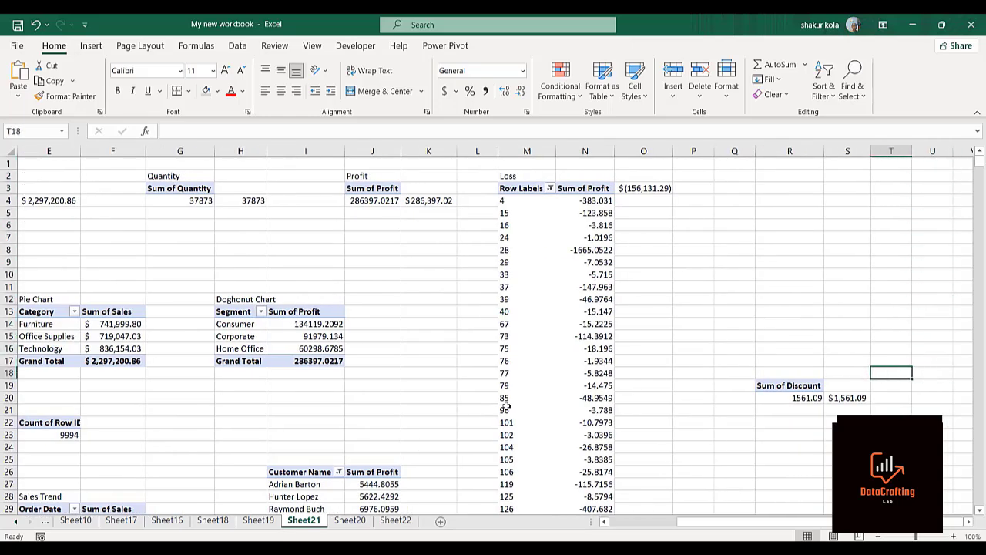
key("Left")
key("Left")
key("Left")
key("Left")
key("Left")
key("Left")
key("Left")
key("Left")
key("Left")
key("Left")
key("Left")
key("Left")
key("Left")
key("Left")
key("Left")
key("Left")
key("Left")
key("Left")
key("Left")
key("Down")
key("Down")
key("Down")
key("Down")
key("Down")
key("Down")
key("Down")
key("Down")
key("Down")
key("Down")
key("Down")
key("Down")
key("Down")
key("Down")
key("Down")
key("Down")
key("Down")
key("Down")
key("Down")
key("Down")
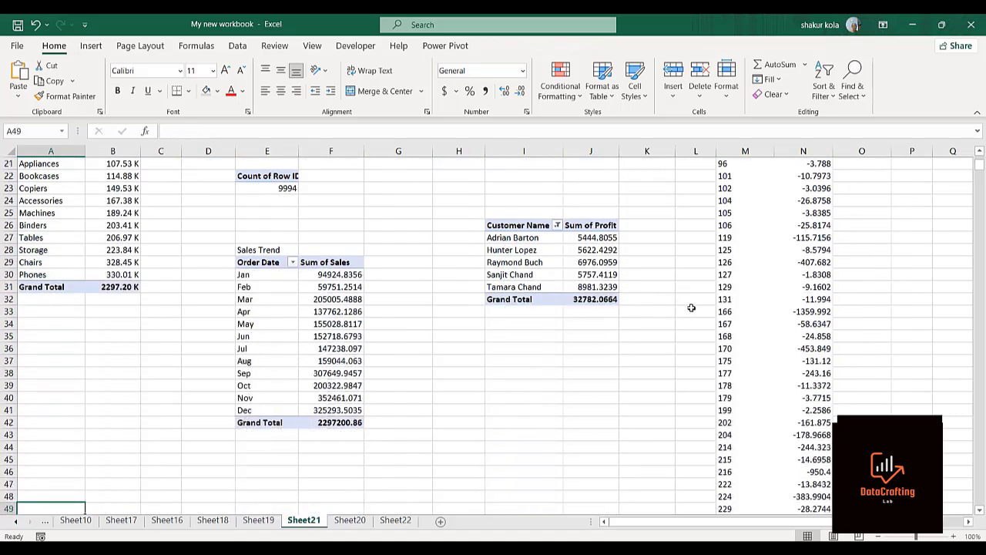
Step: Insert a Line with Markers pivot chart from the Sales Trend table's range E29:F41 and move it clear of the table
left_click(252, 262)
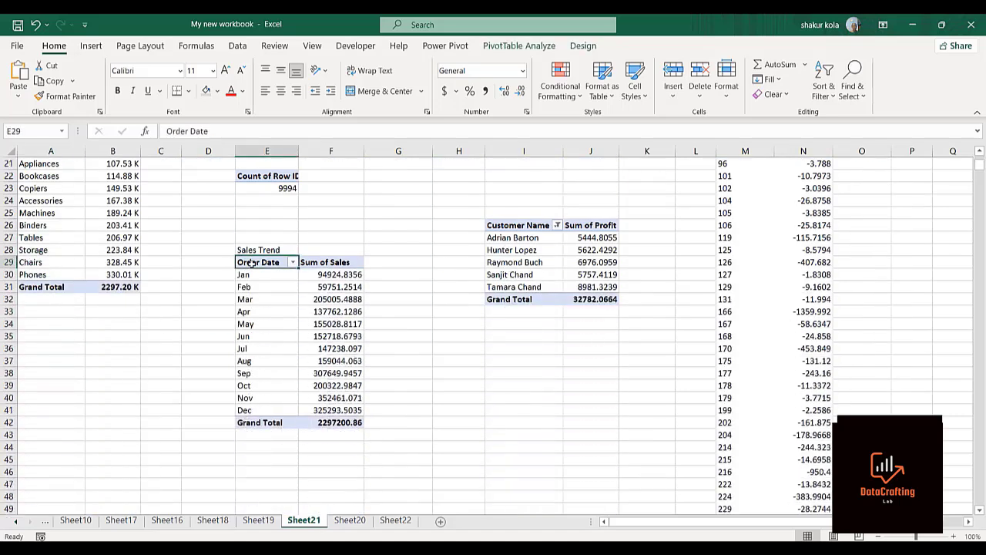
key("shift+Right")
key("shift+Down")
key("shift+Down")
key("shift+Down")
key("shift+Down")
key("shift+Down")
key("shift+Down")
key("shift+Down")
key("shift+Down")
key("shift+Down")
key("shift+Down")
key("shift+Down")
key("shift+Down")
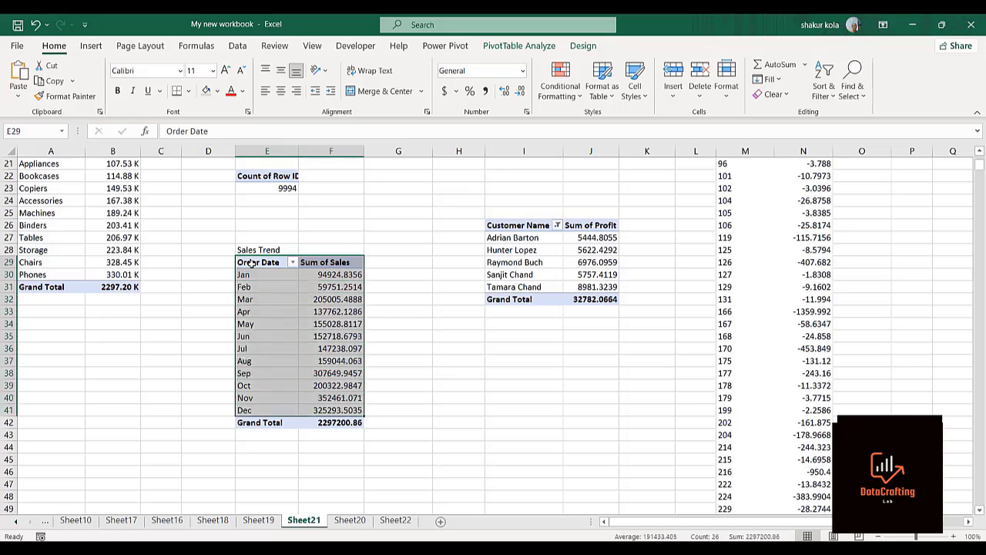
left_click(91, 45)
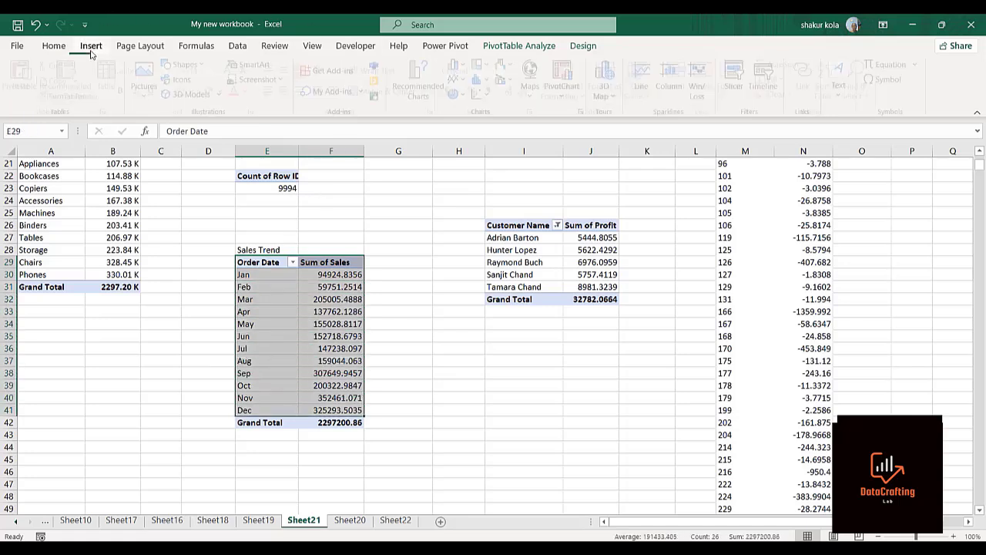
left_click(412, 77)
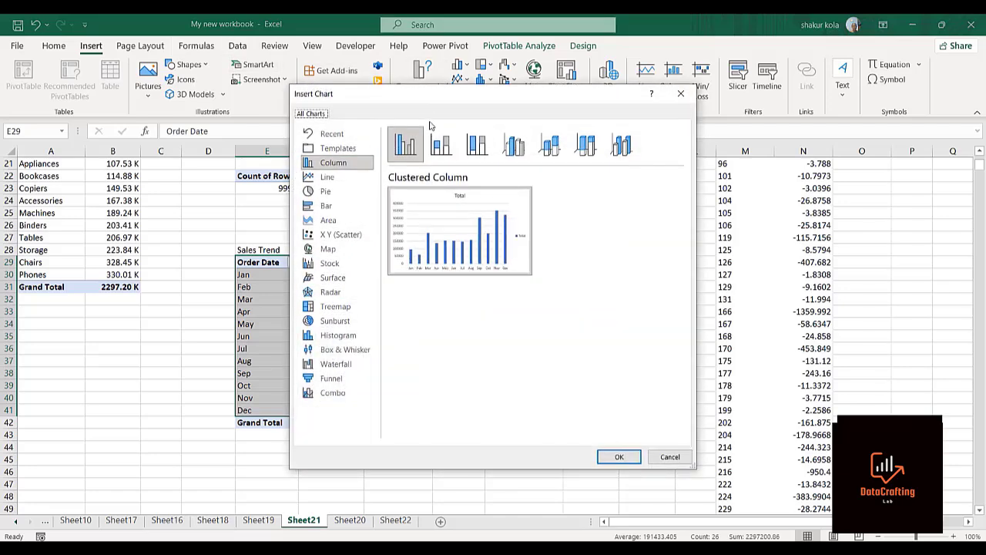
left_click_drag(486, 98, 618, 100)
left_click(460, 180)
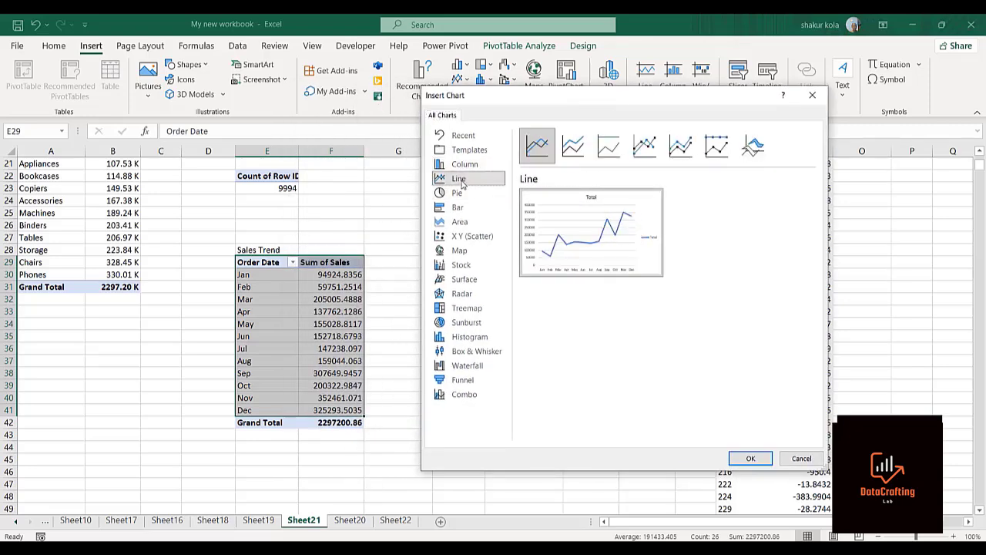
left_click(645, 150)
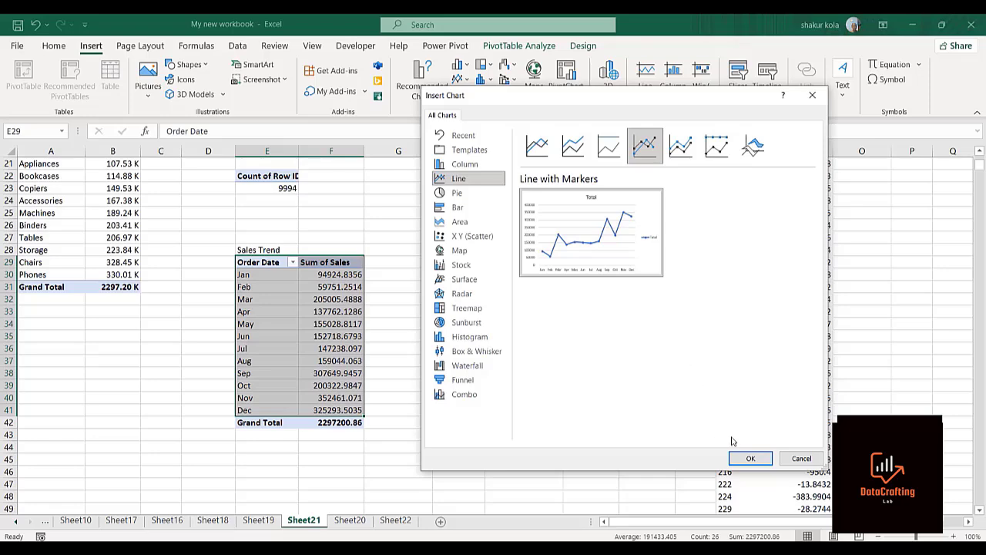
left_click(746, 459)
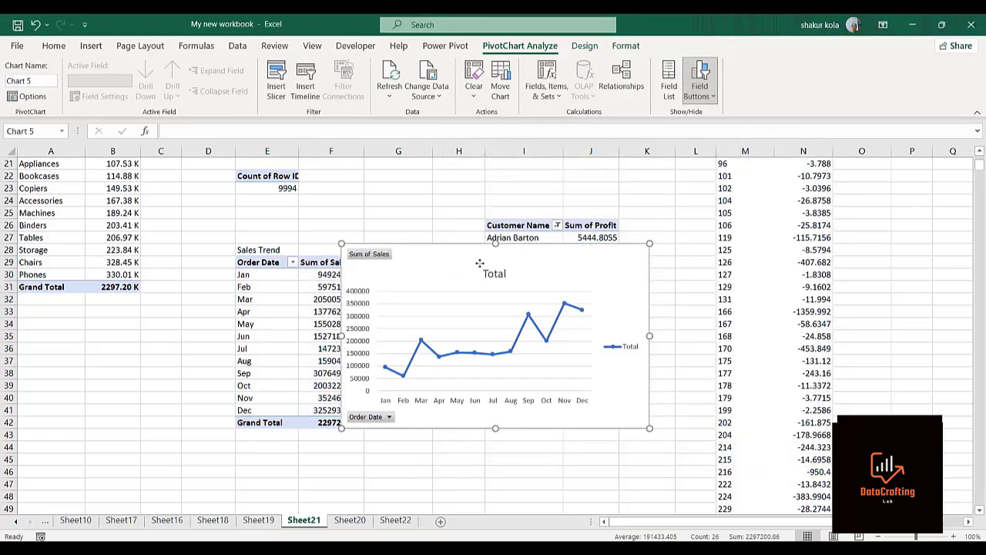
left_click_drag(457, 258, 584, 256)
Step: Apply the custom number format 0.00, "K" to the monthly sales values in F30:F41
left_click(339, 275)
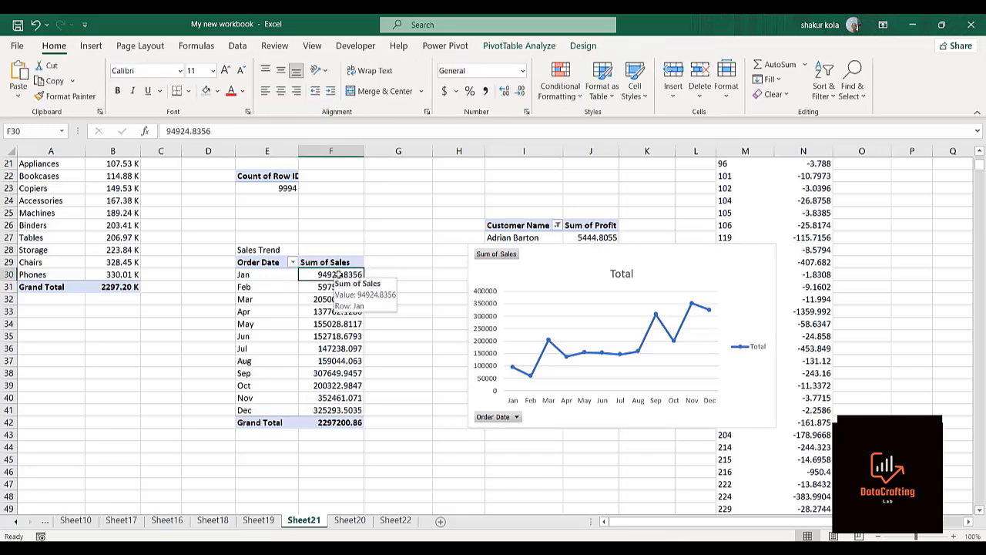
key("shift+Down")
key("shift+Down")
key("shift+Down")
key("shift+Down")
key("shift+Down")
key("shift+Down")
key("shift+Down")
key("shift+Down")
key("shift+Down")
key("shift+Down")
key("shift+Down")
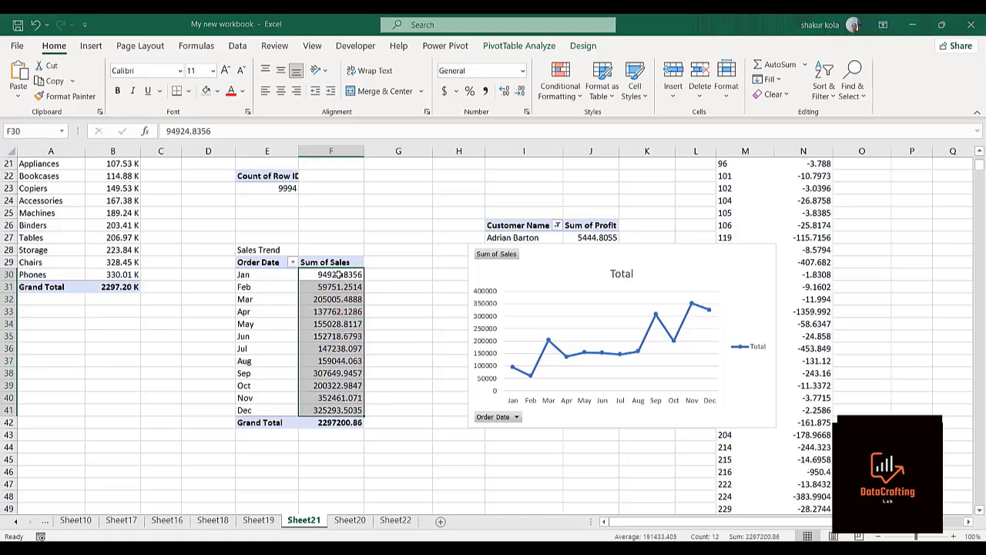
key("ctrl+1")
left_click(569, 279)
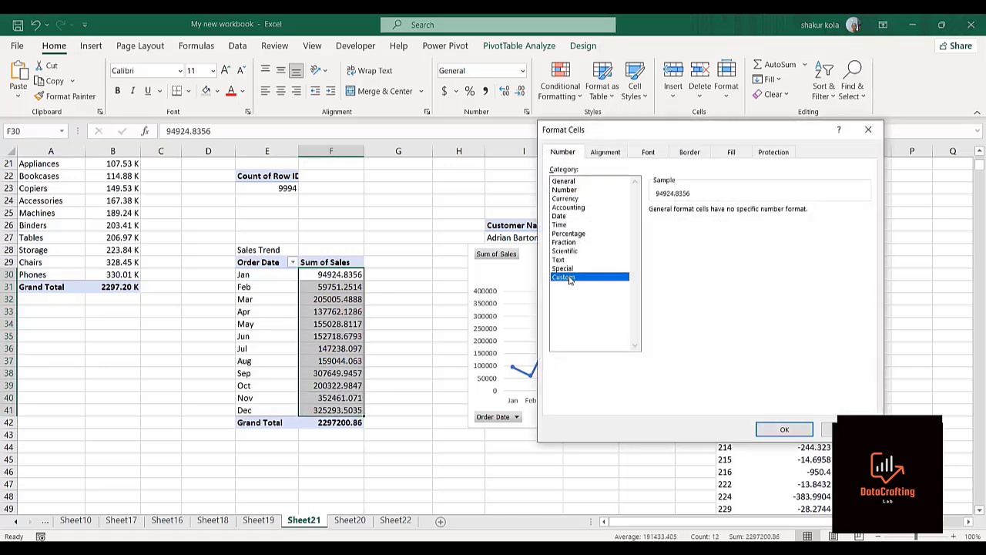
left_click(663, 252)
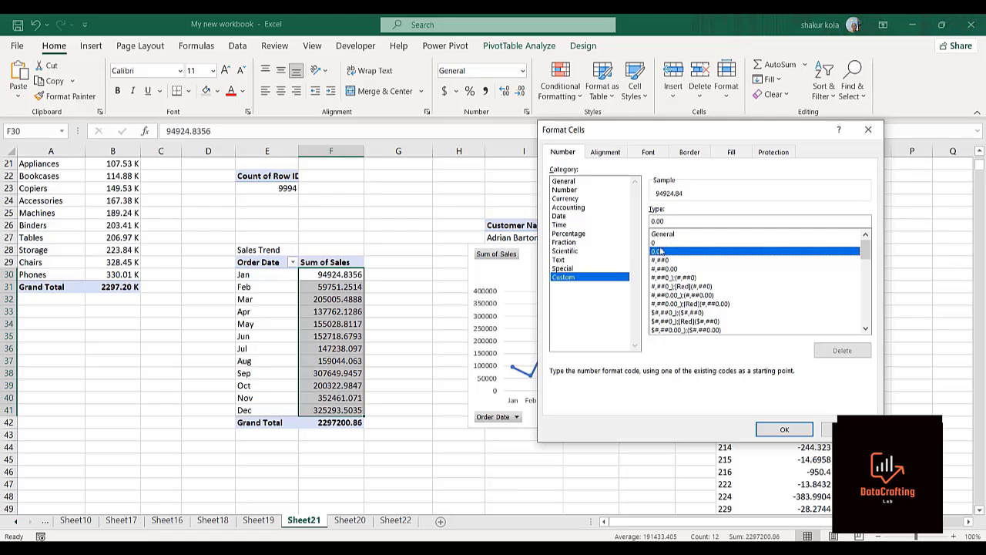
type("0,")
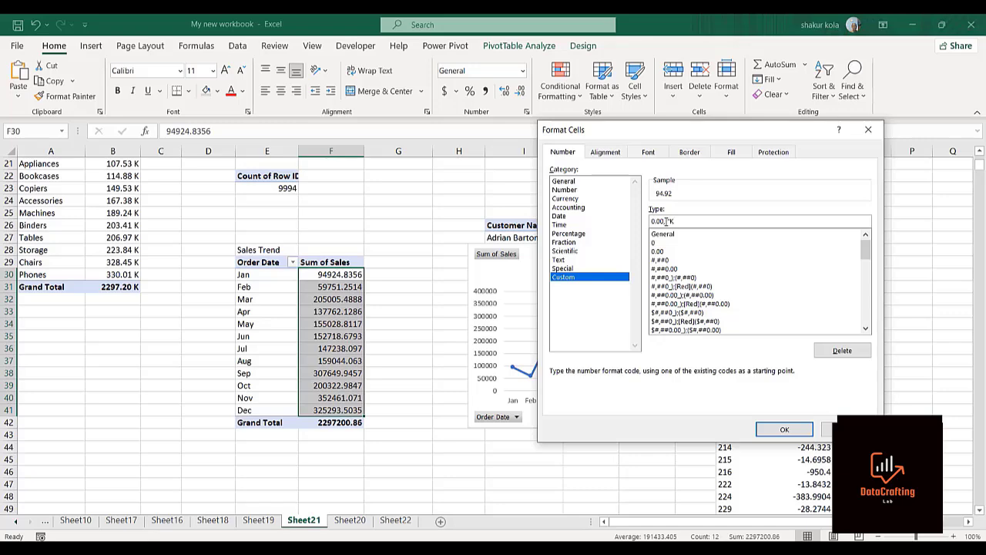
type("\"K\"")
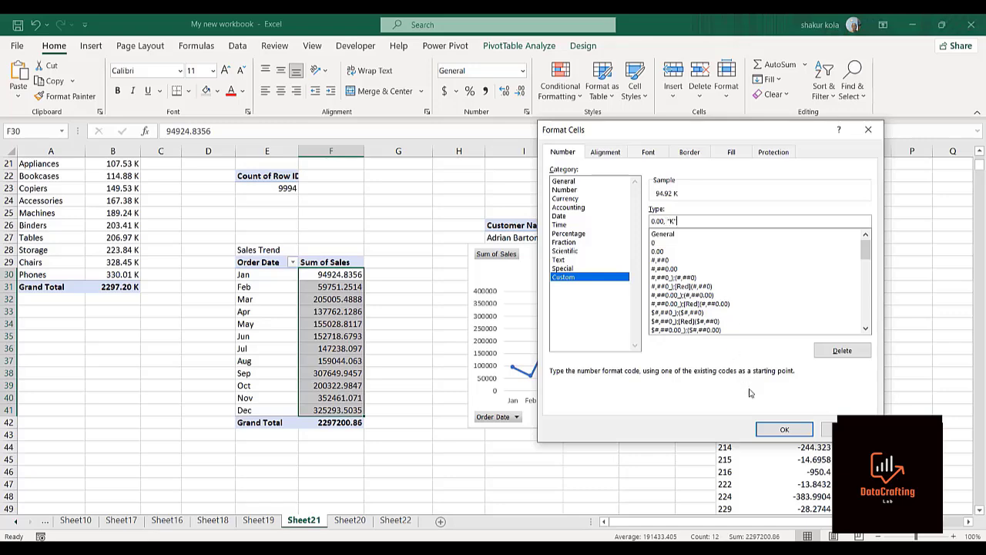
left_click(779, 432)
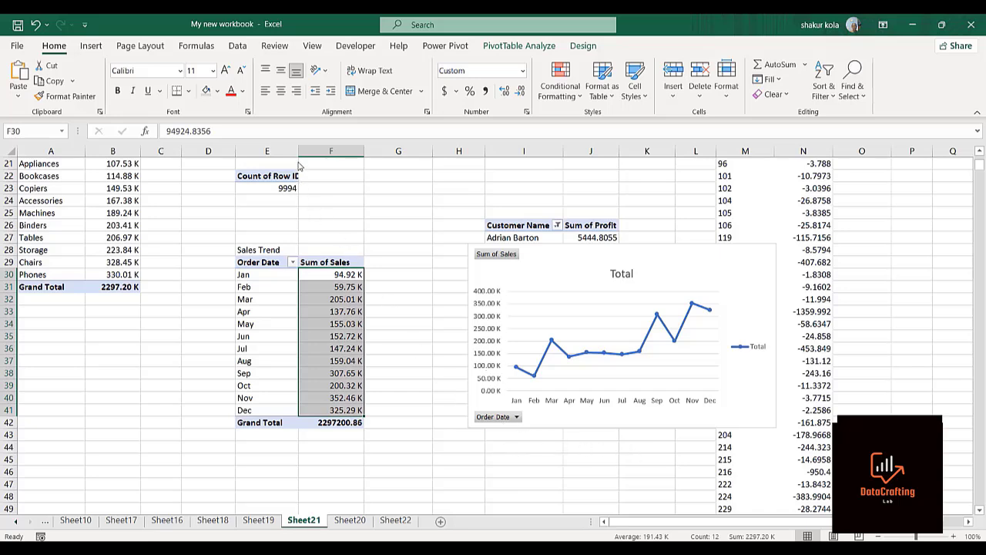
Step: Add data labels to the monthly sales line chart and remove its gridlines
key("alt+Tab")
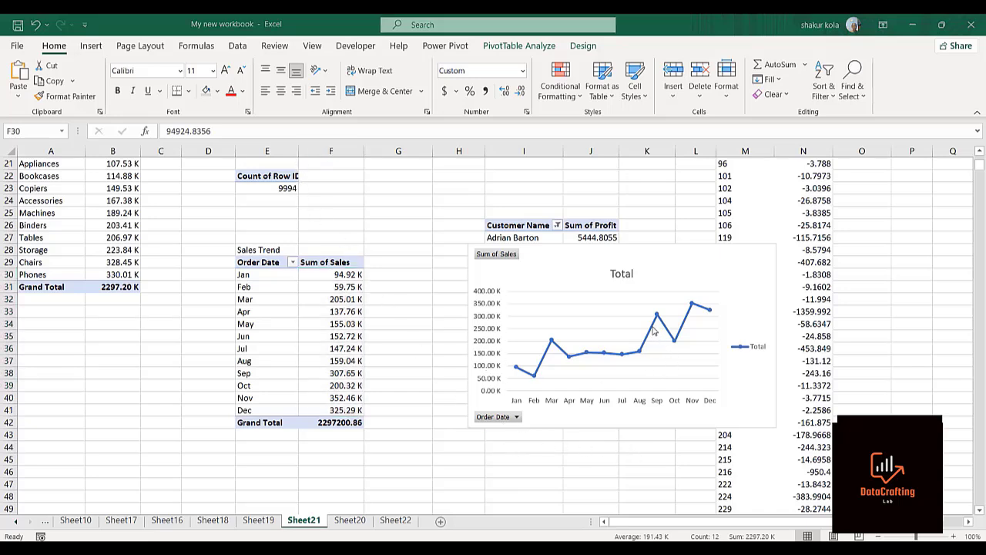
key("alt+Tab")
left_click(653, 331)
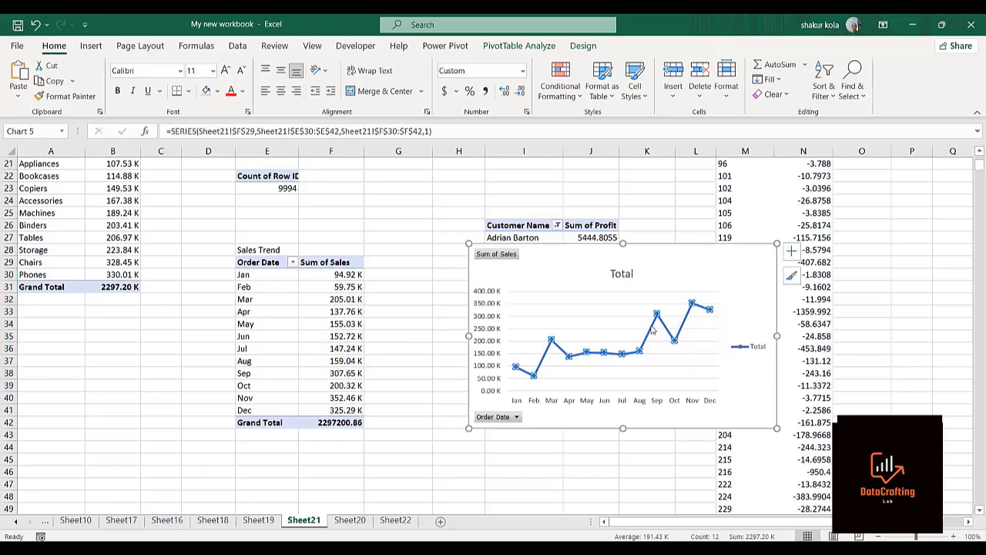
right_click(654, 329)
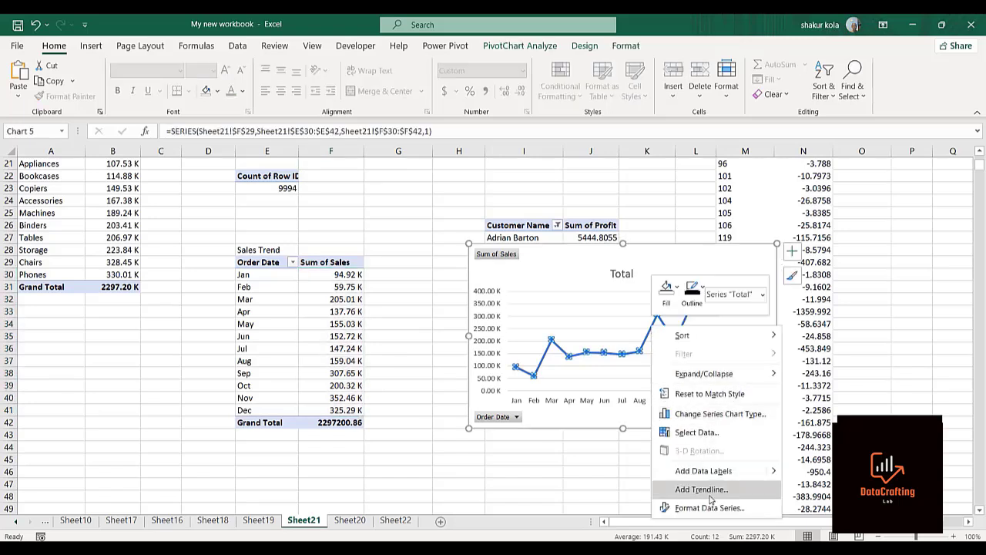
key("Escape")
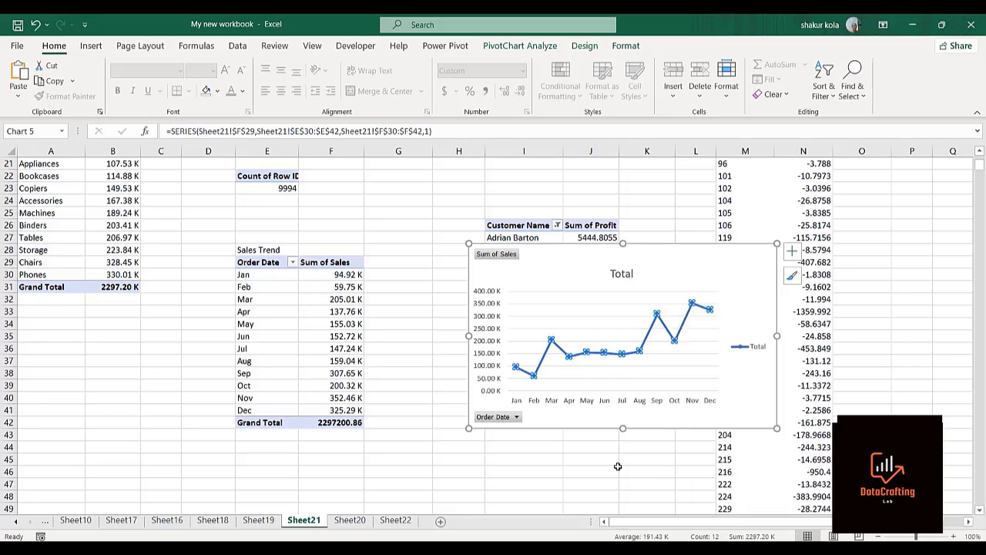
left_click(791, 250)
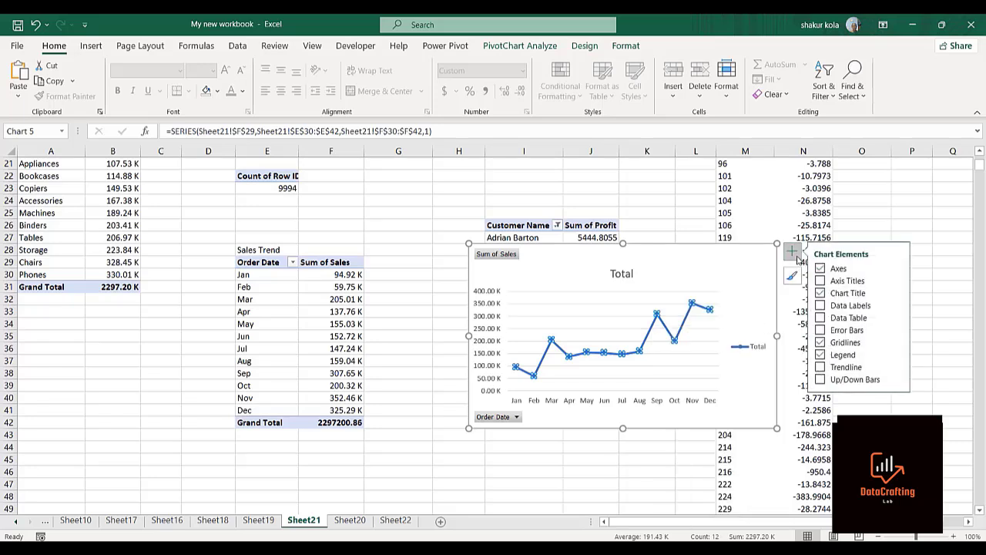
left_click(821, 305)
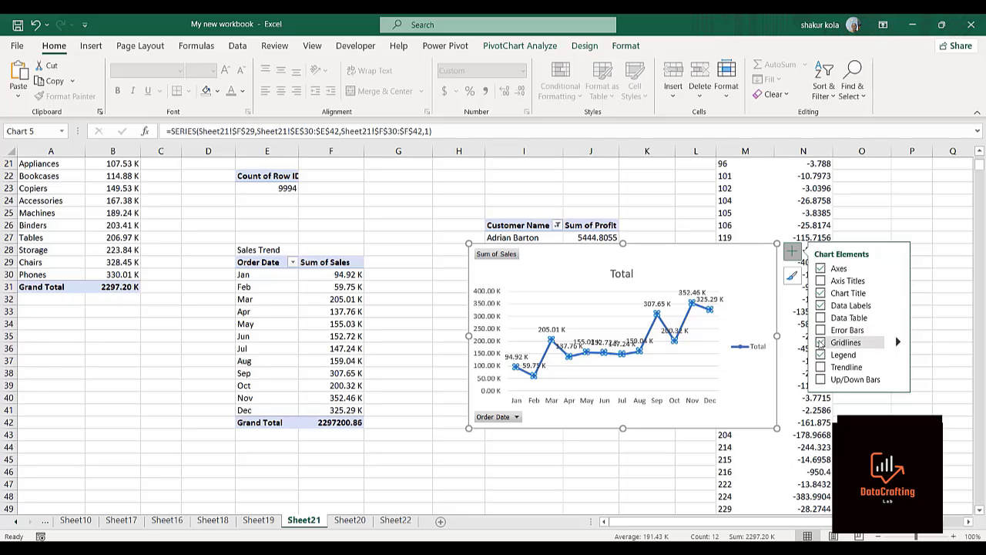
Step: Select the line chart's data labels and open their formatting options
left_click(450, 467)
left_click(302, 181)
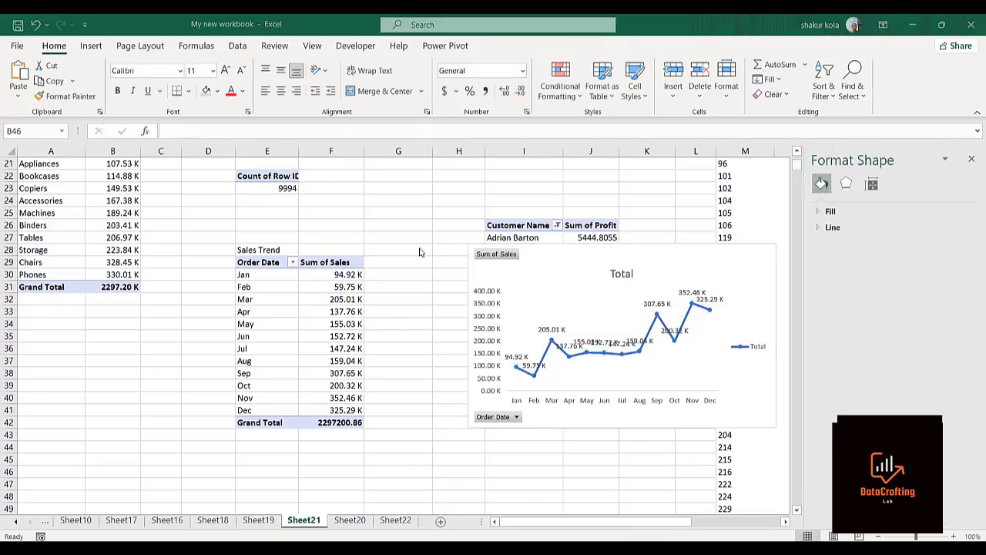
left_click(553, 333)
right_click(554, 333)
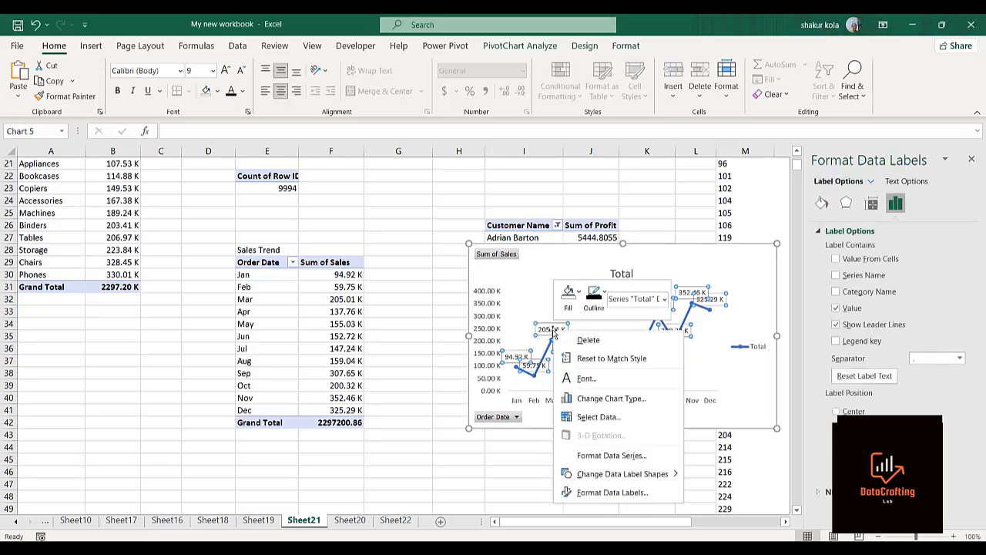
left_click(600, 494)
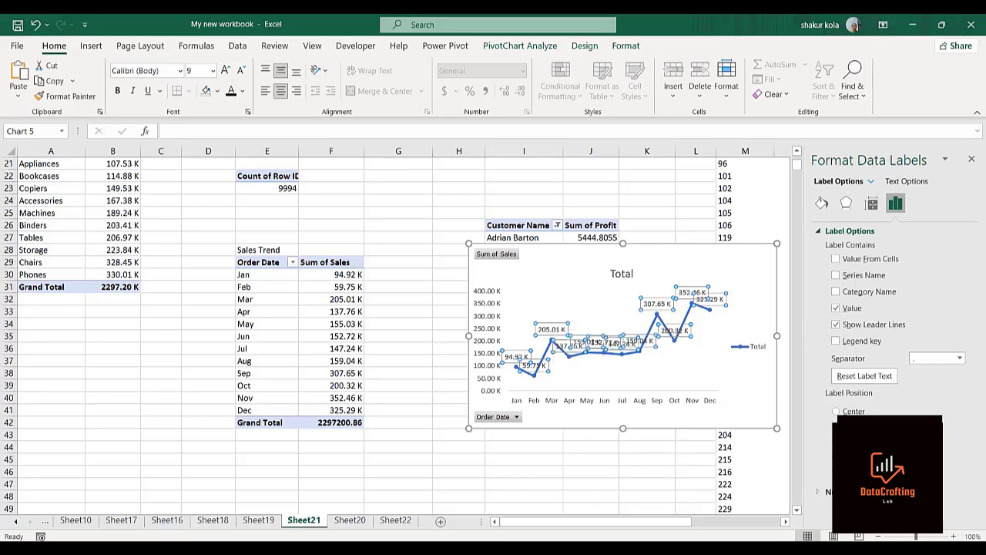
Step: Try the Left, Right, Above and Center positions for the line chart's data labels
left_click(837, 428)
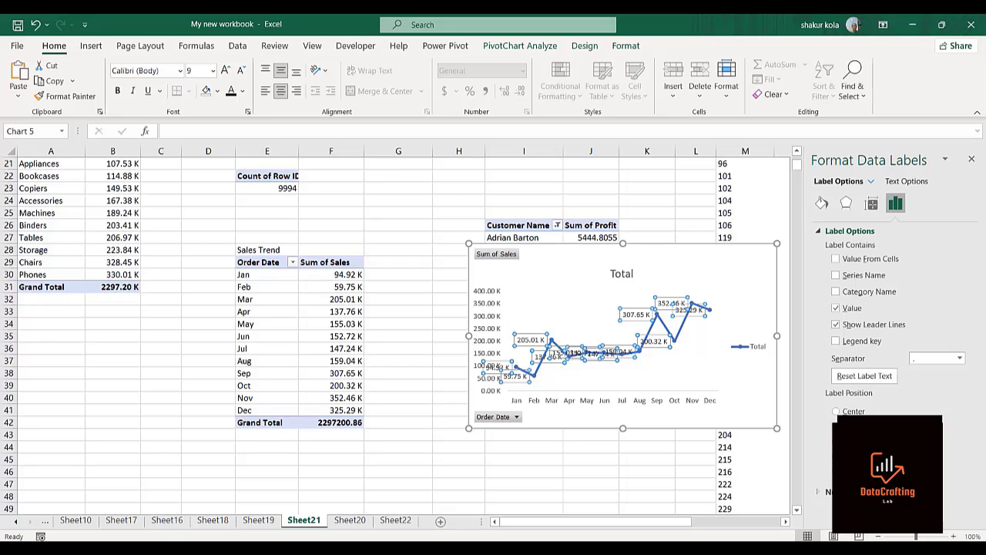
left_click(837, 444)
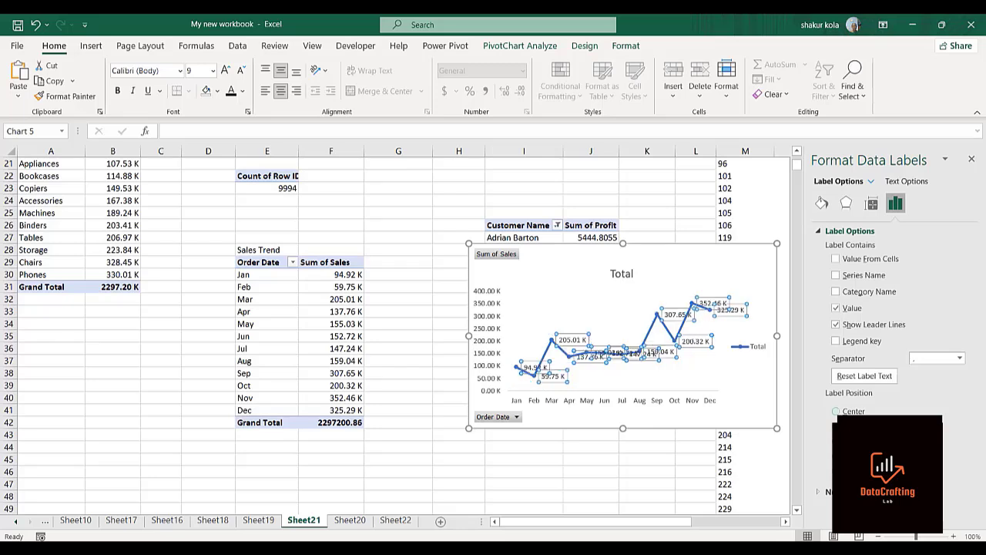
left_click(837, 460)
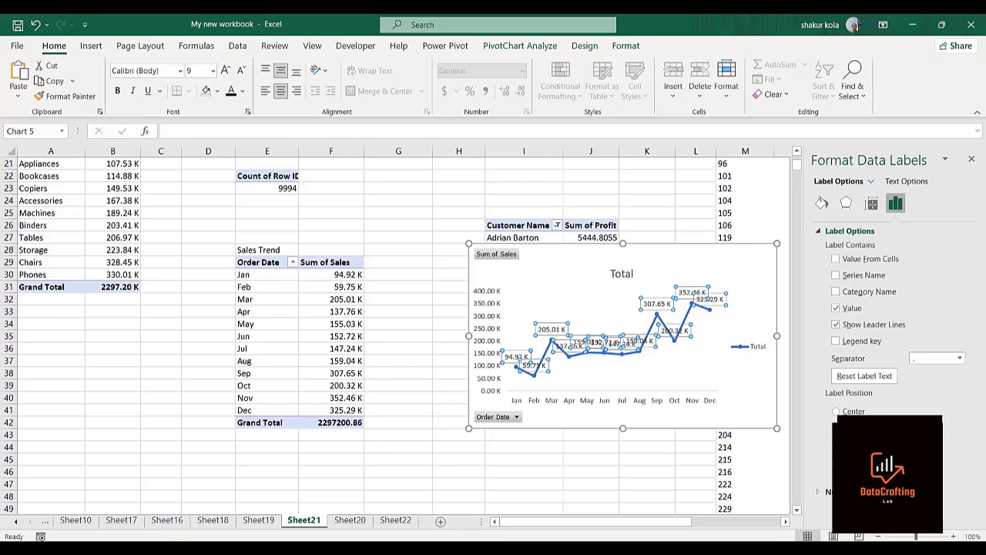
left_click(837, 411)
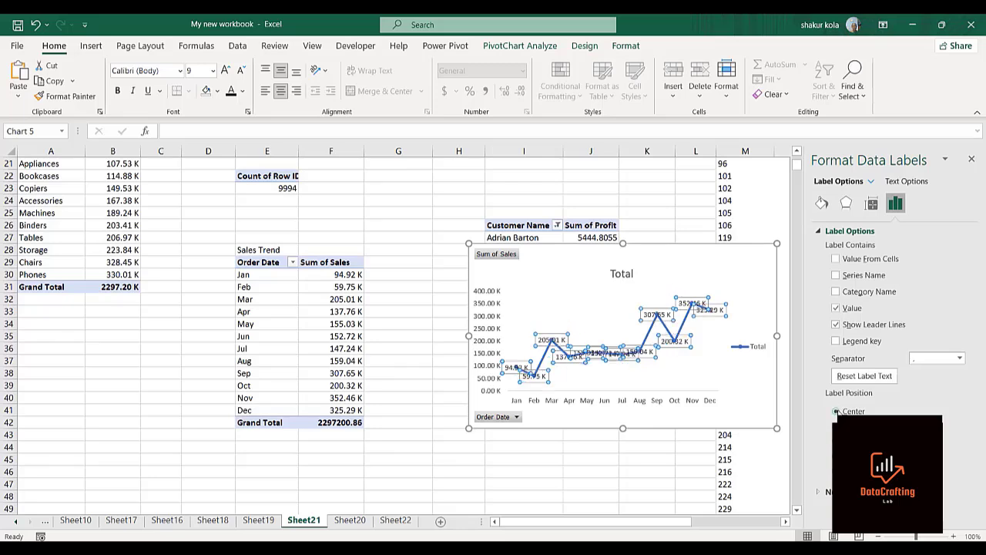
Step: Widen the line chart and set its data label position to Above
left_click(836, 476)
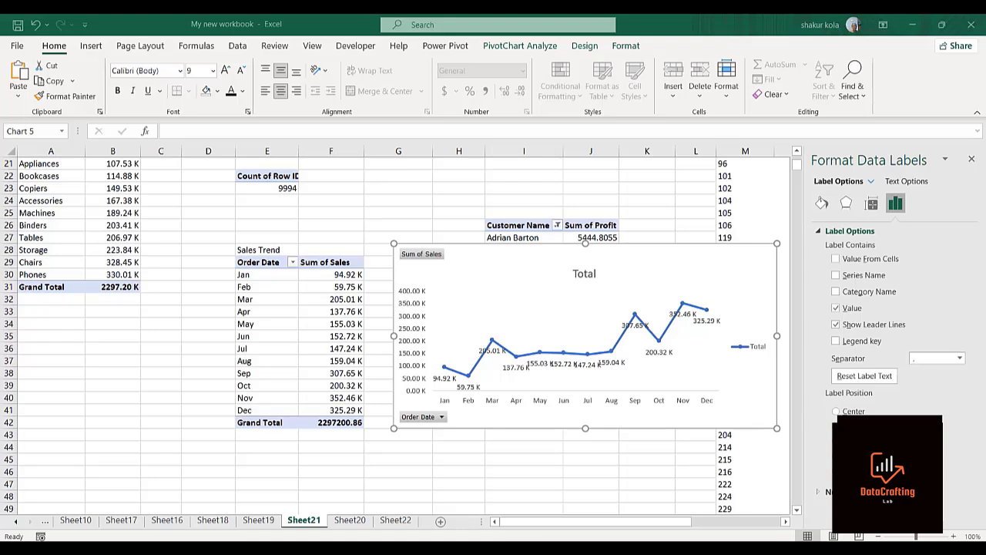
left_click(837, 460)
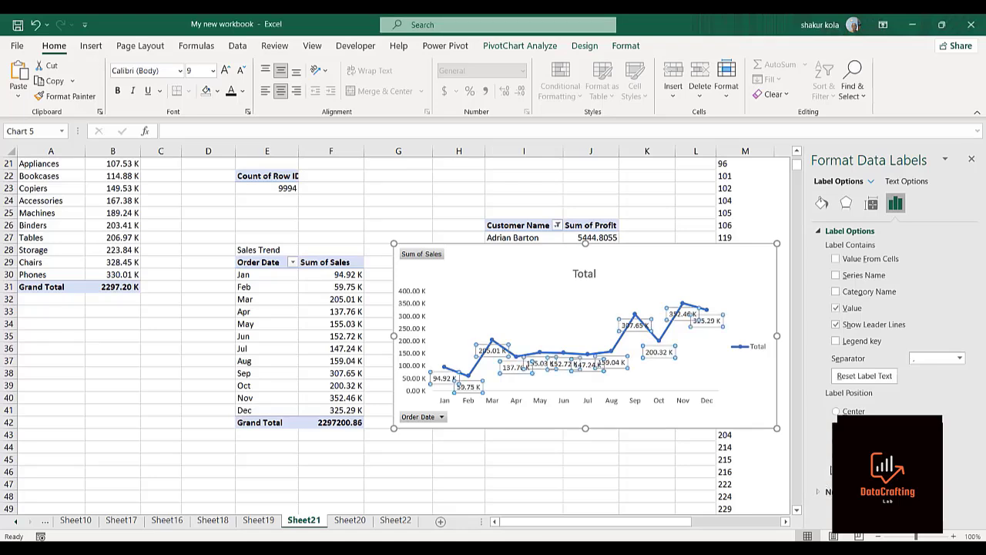
left_click(617, 482)
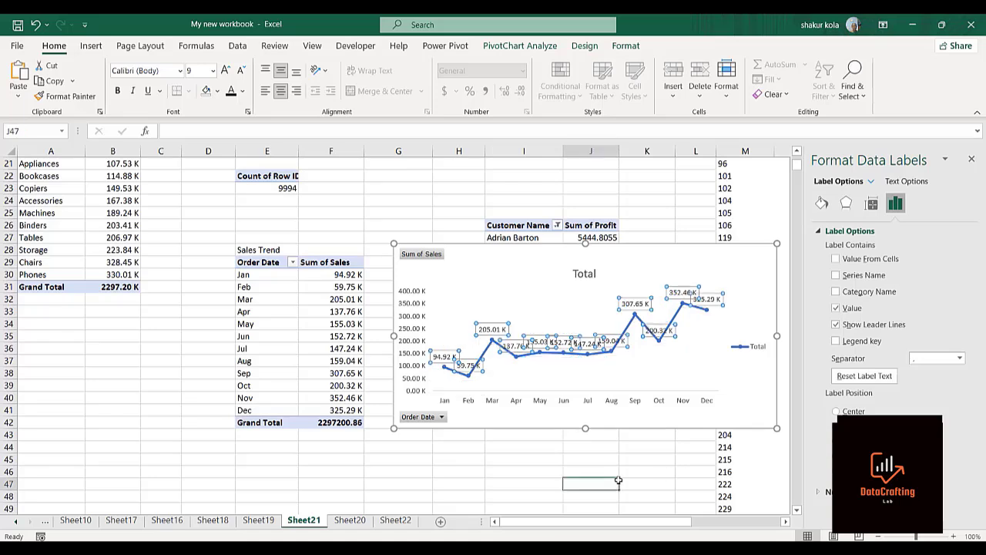
Step: Delete the monthly sales line chart's legend and widen the chart toward the Sales Trend pivot table
left_click(462, 296)
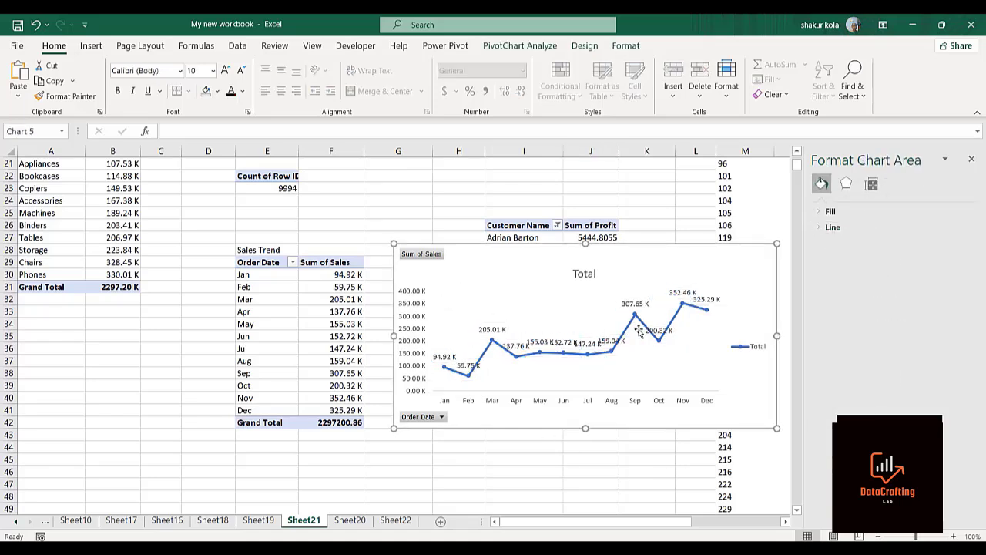
left_click(757, 353)
key("Delete")
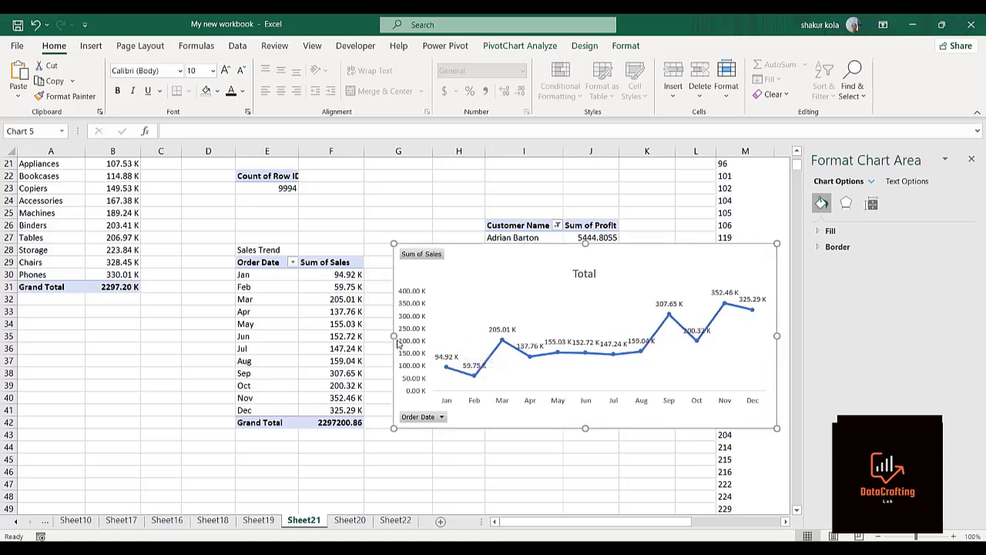
left_click_drag(393, 336, 367, 336)
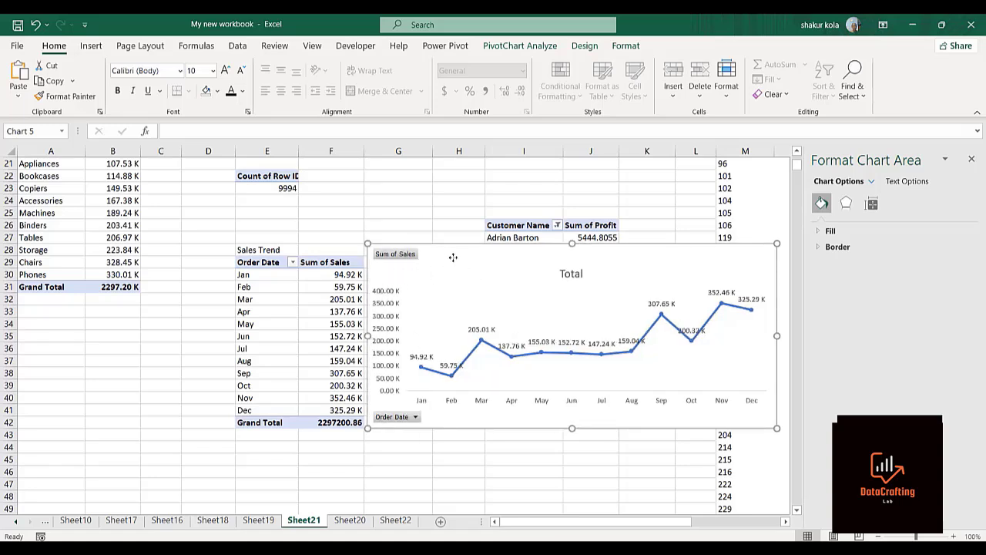
Step: Change the line chart's title to "Sales Trend"
left_click(568, 277)
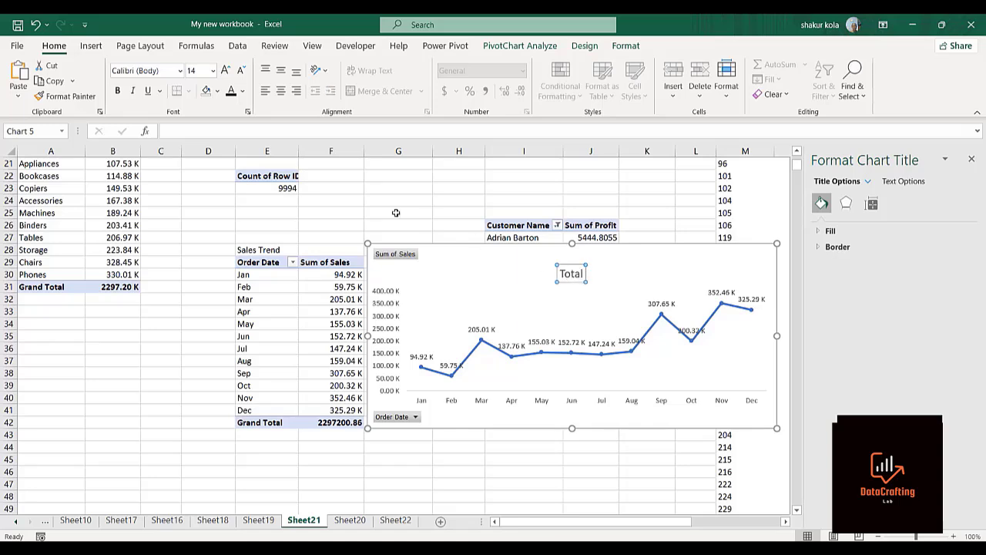
left_click(580, 276)
double_click(584, 273)
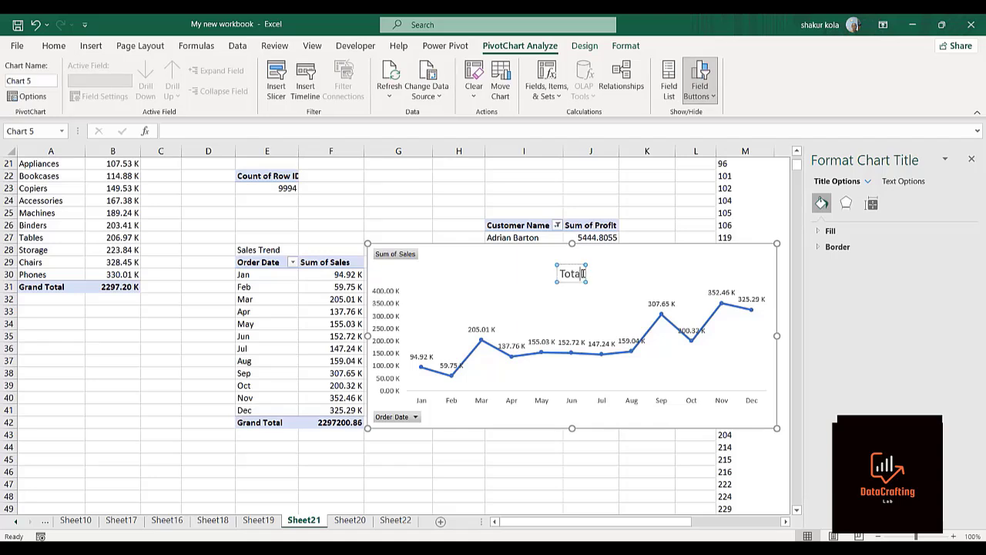
key("BackSpace")
key("BackSpace")
key("BackSpace")
key("BackSpace")
key("BackSpace")
type("Sales")
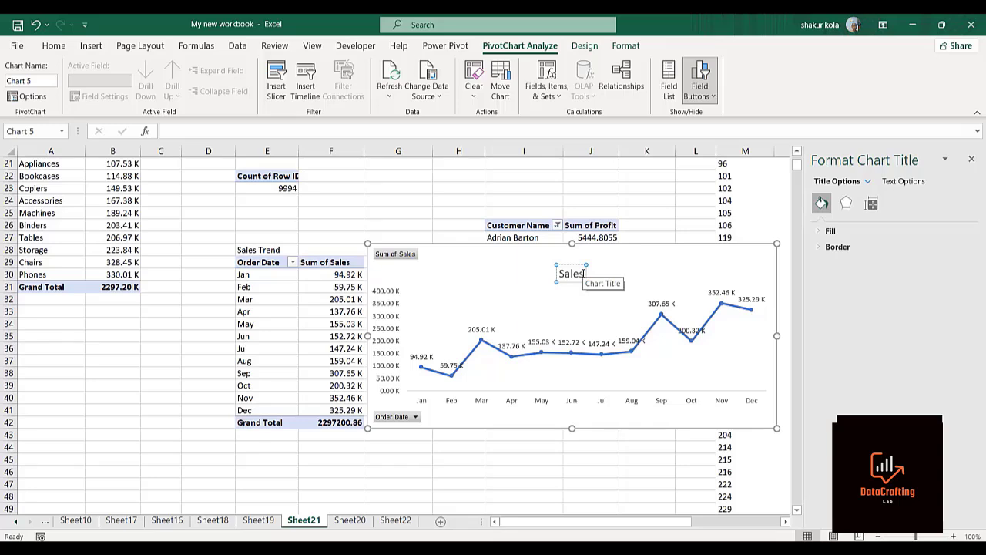
type(" Trend")
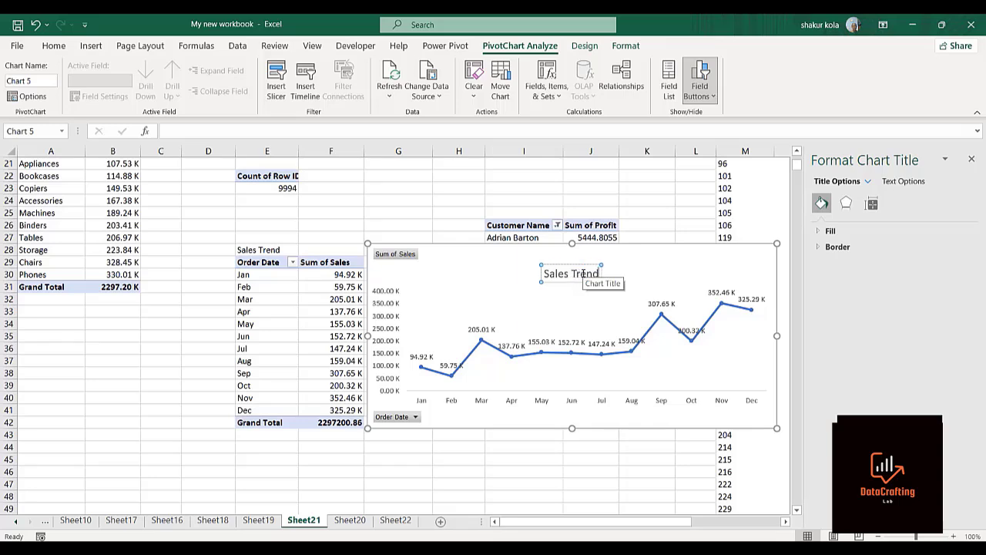
key("Return")
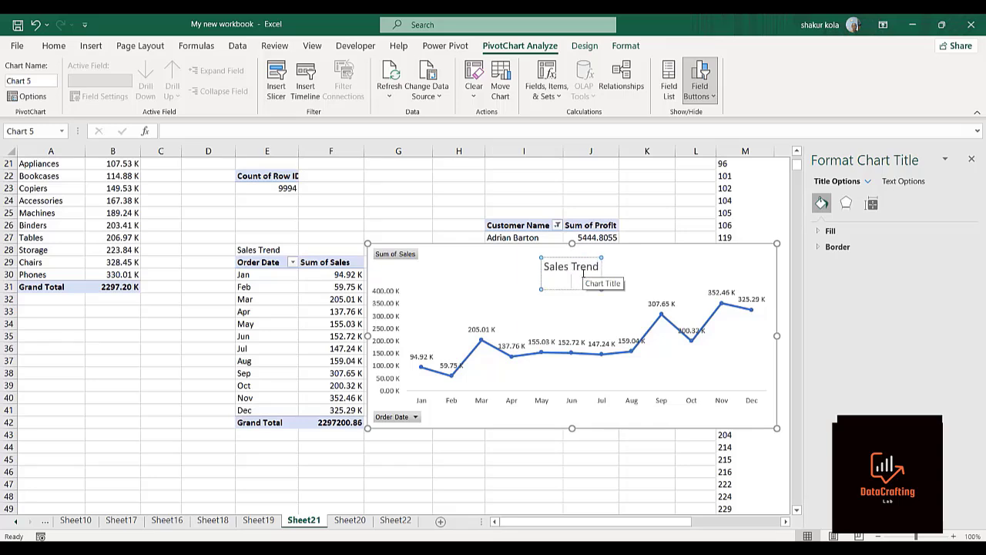
key("BackSpace")
Step: Hide all field buttons on the Sales Trend chart
left_click(538, 316)
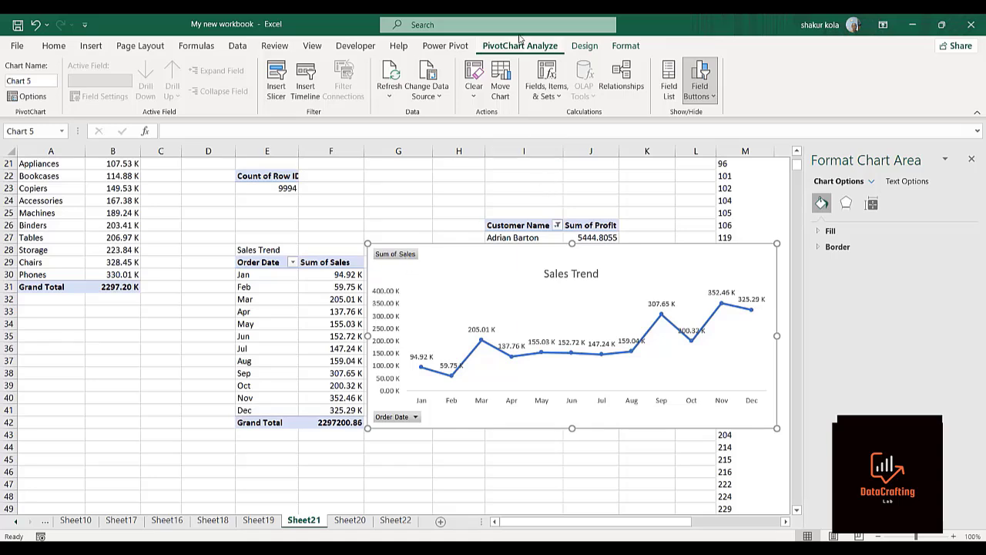
left_click(712, 98)
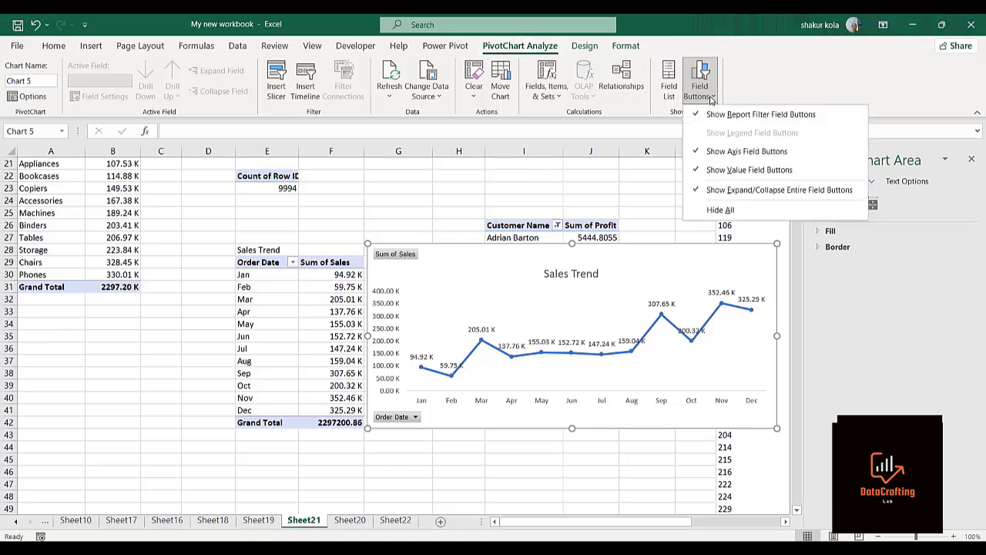
left_click(719, 210)
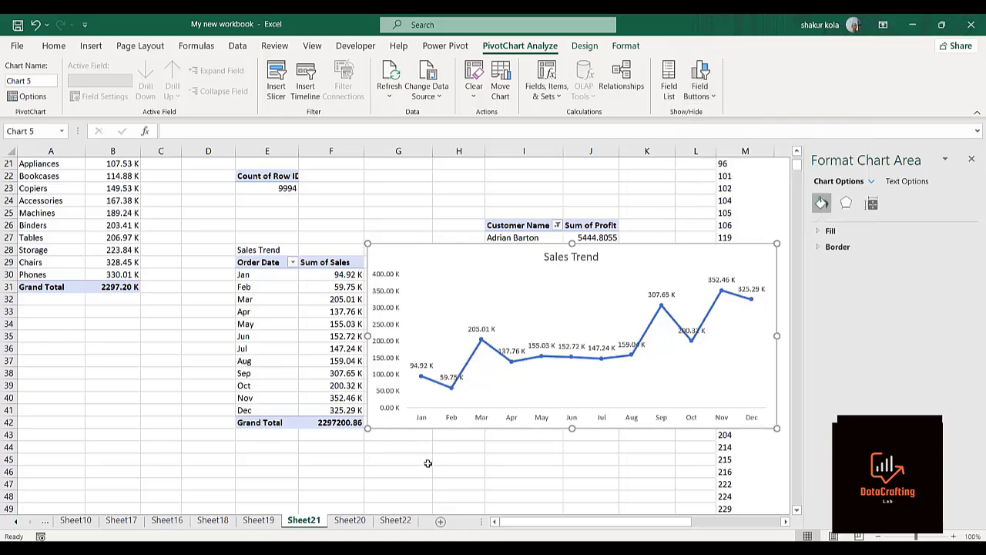
Step: Move the Sales Trend chart from Sheet21 to the Sheet22 dashboard and position it just below the Sales vs Category pie chart
left_click(477, 284)
left_click(416, 258)
key("Delete")
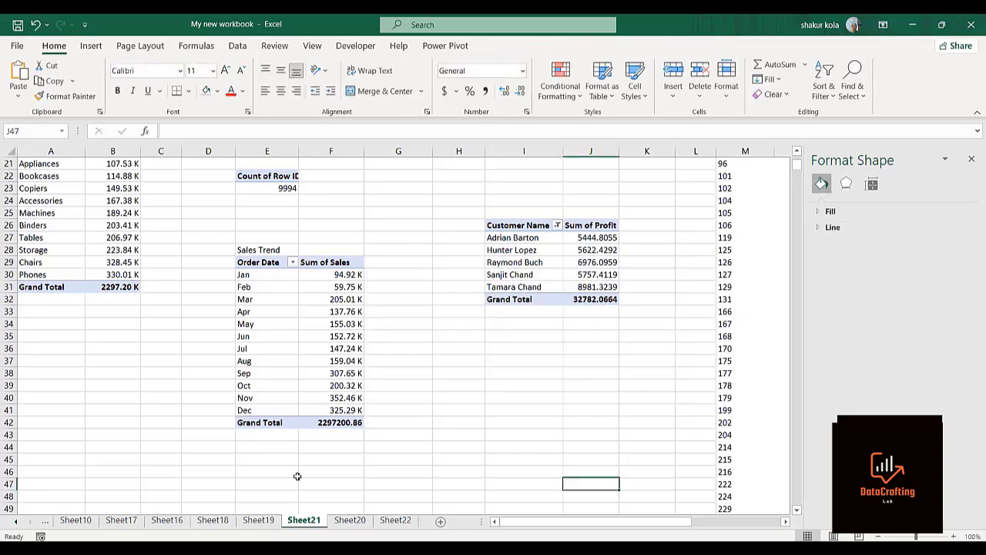
left_click(395, 521)
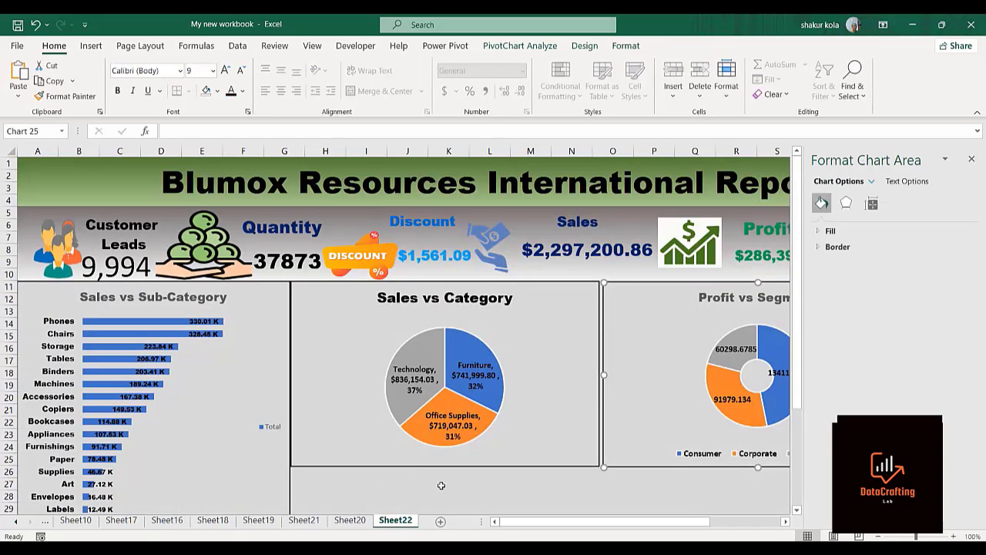
left_click(970, 159)
left_click(525, 492)
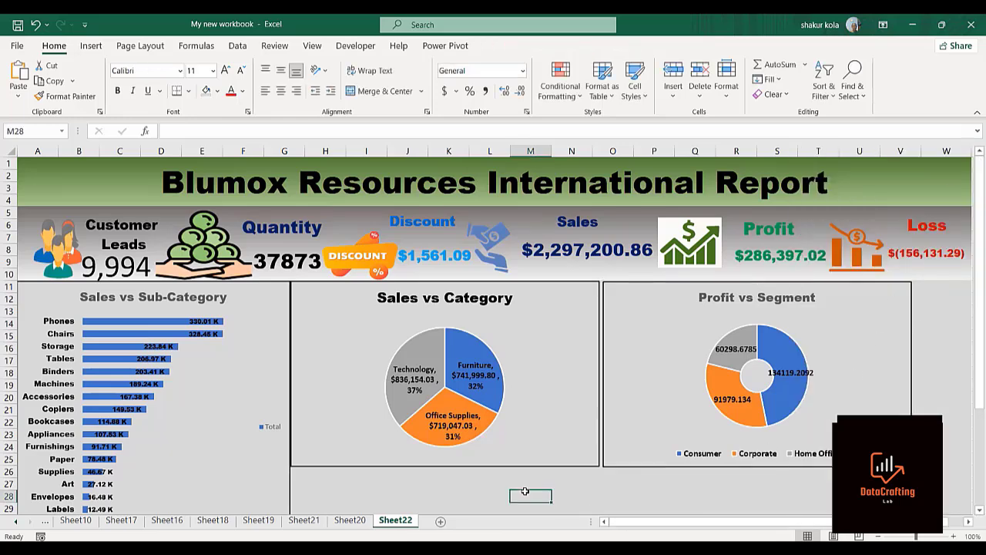
key("ctrl+v")
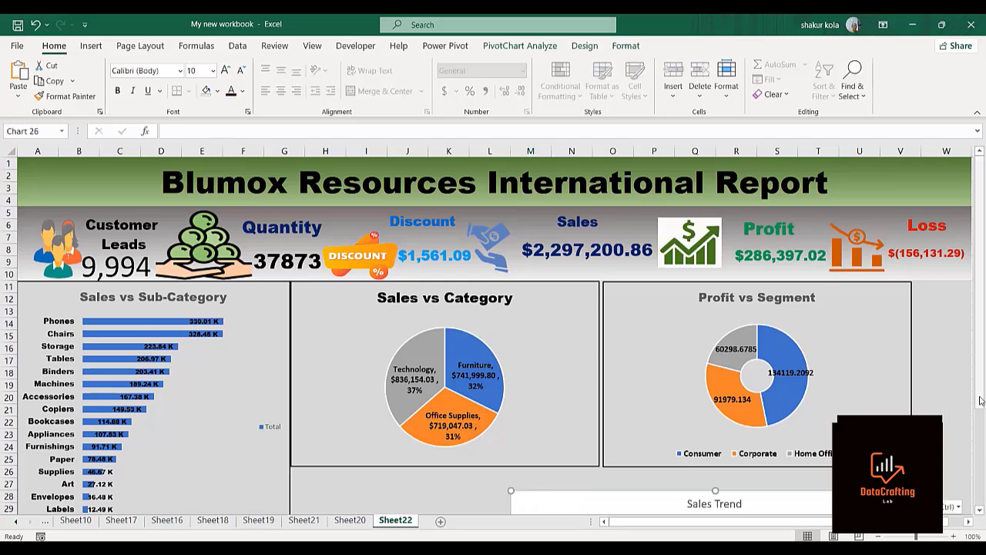
left_click_drag(980, 399, 977, 487)
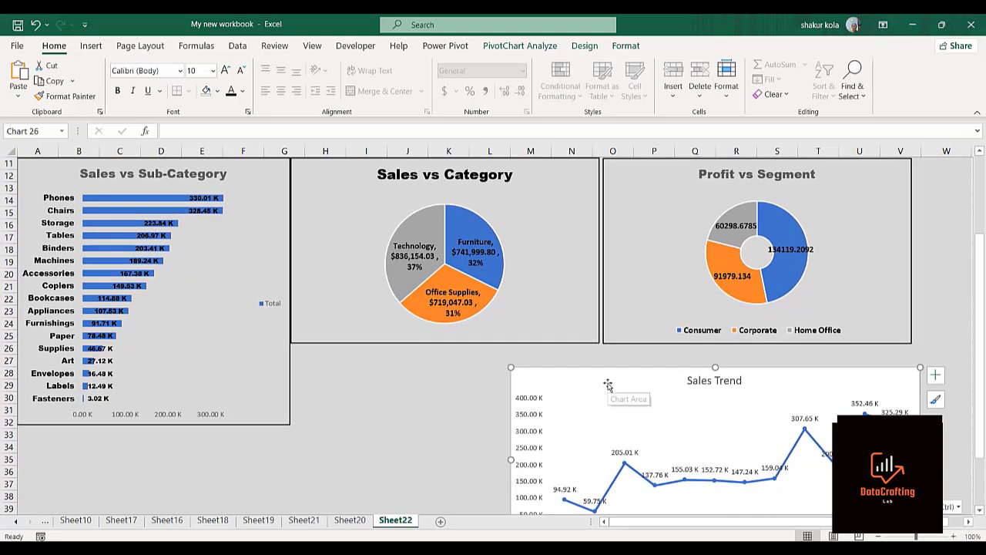
mouse_move(608, 383)
left_mouse_down()
mouse_move(462, 350)
mouse_move(417, 358)
left_mouse_up()
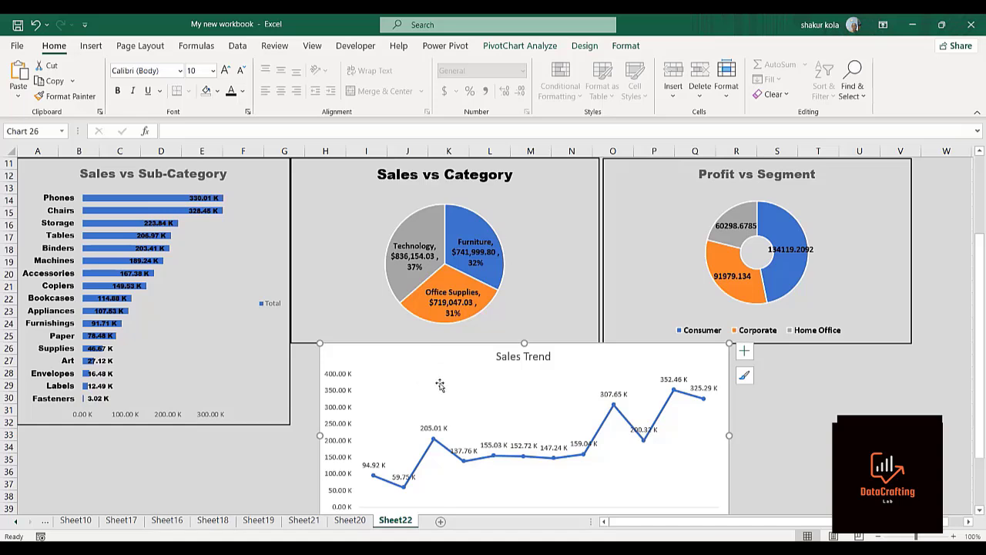
Step: Set both the plot area and the chart area of the Sales Trend chart to No Fill
left_click(440, 385)
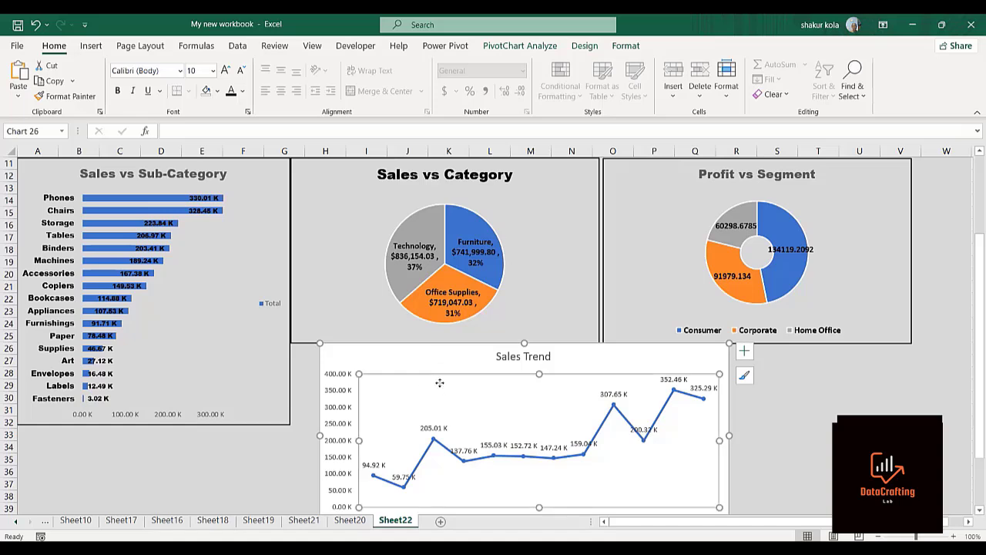
left_click(626, 45)
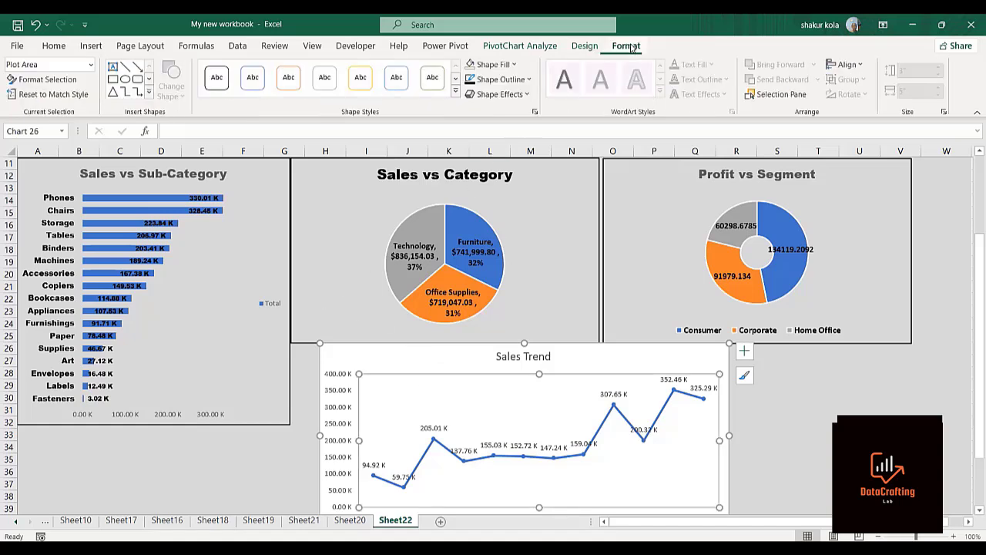
left_click(513, 66)
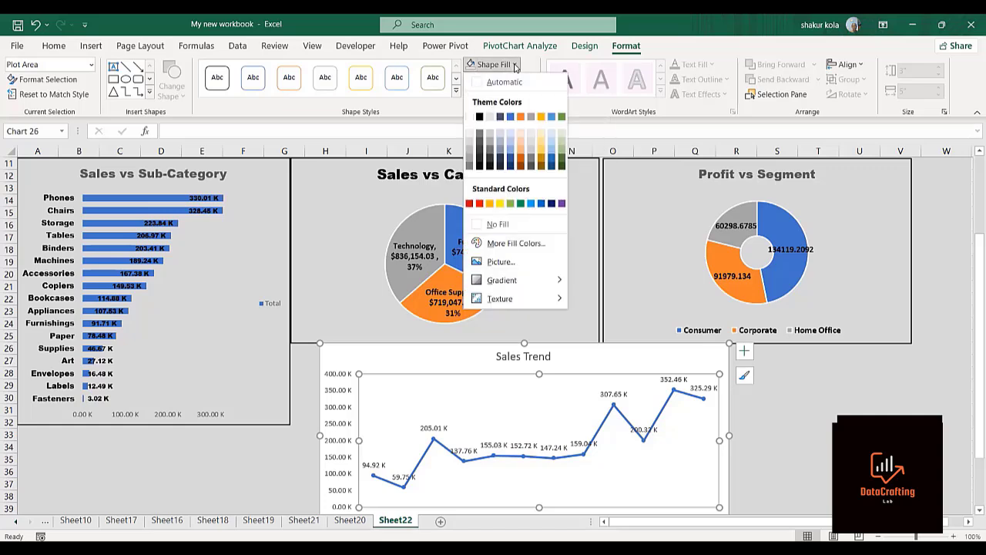
left_click(474, 225)
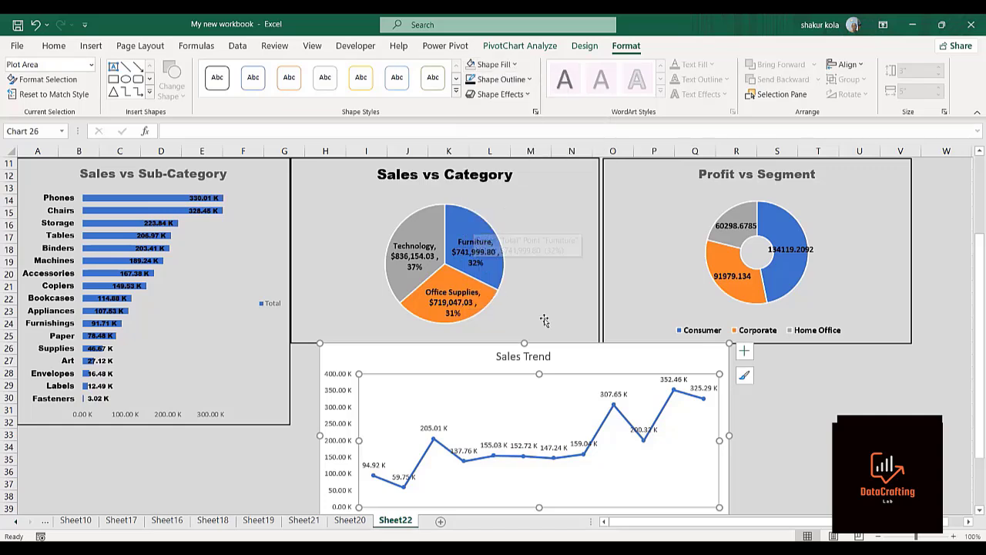
left_click(417, 361)
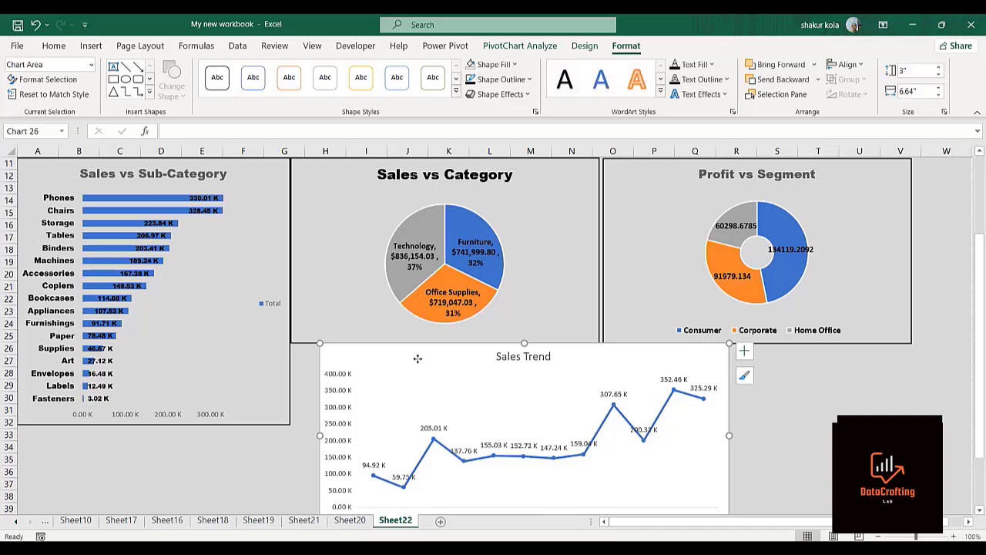
left_click(518, 64)
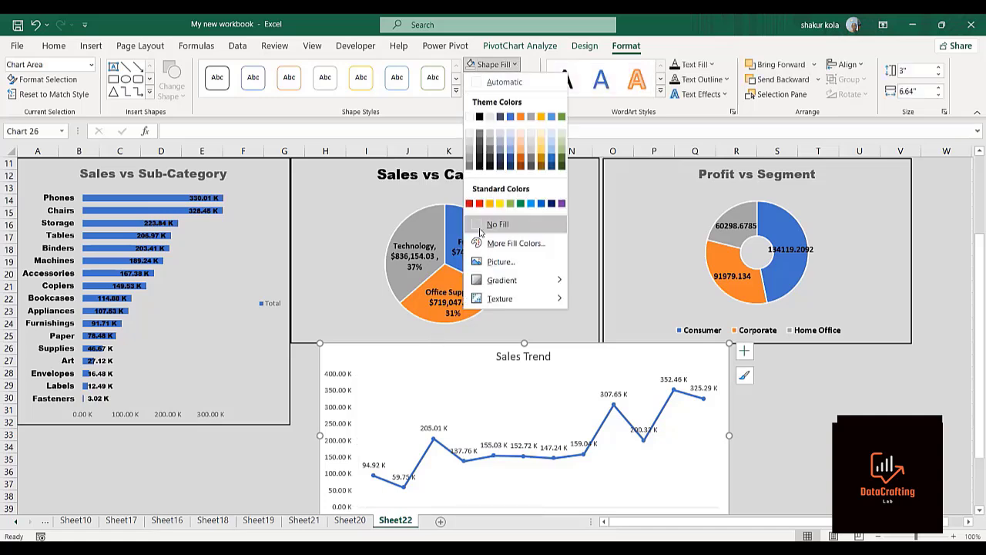
left_click(480, 229)
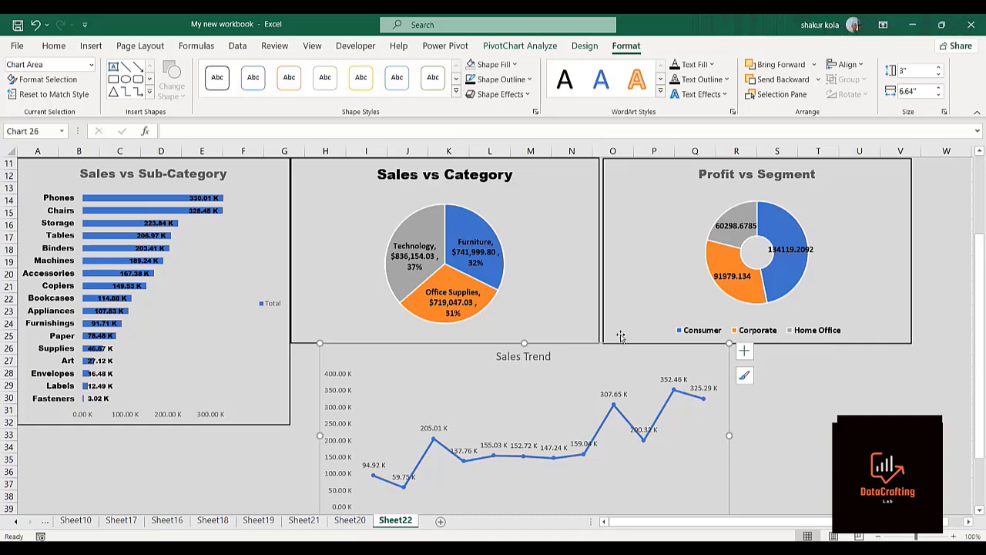
Step: Give the Sales Trend chart area a black outline with a weight of 1½ pt
left_click(530, 80)
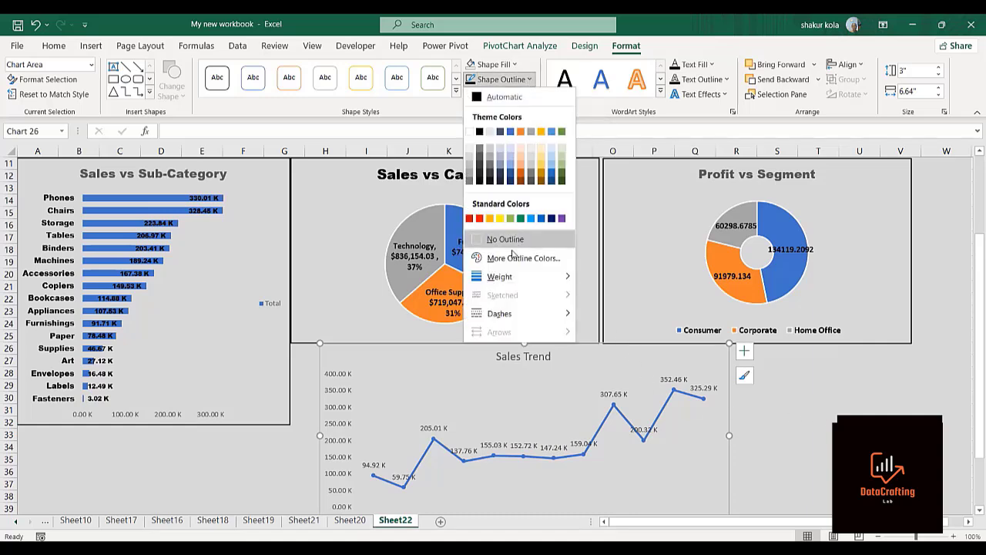
mouse_move(513, 279)
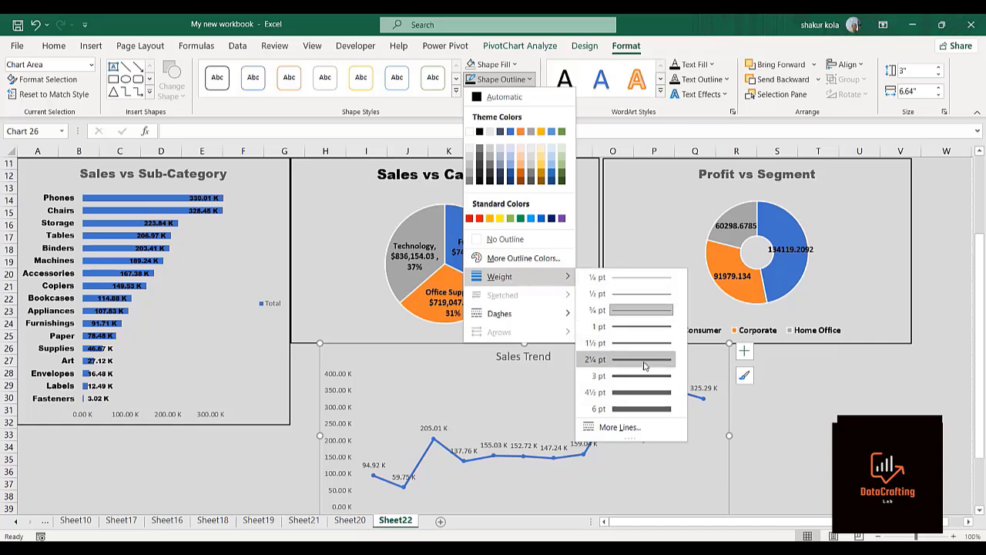
left_click(623, 344)
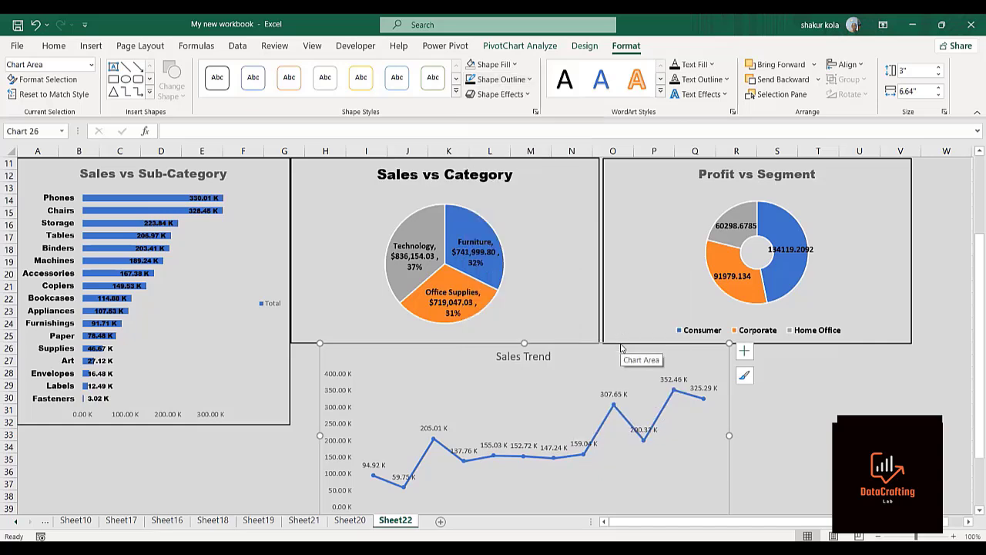
left_click(527, 79)
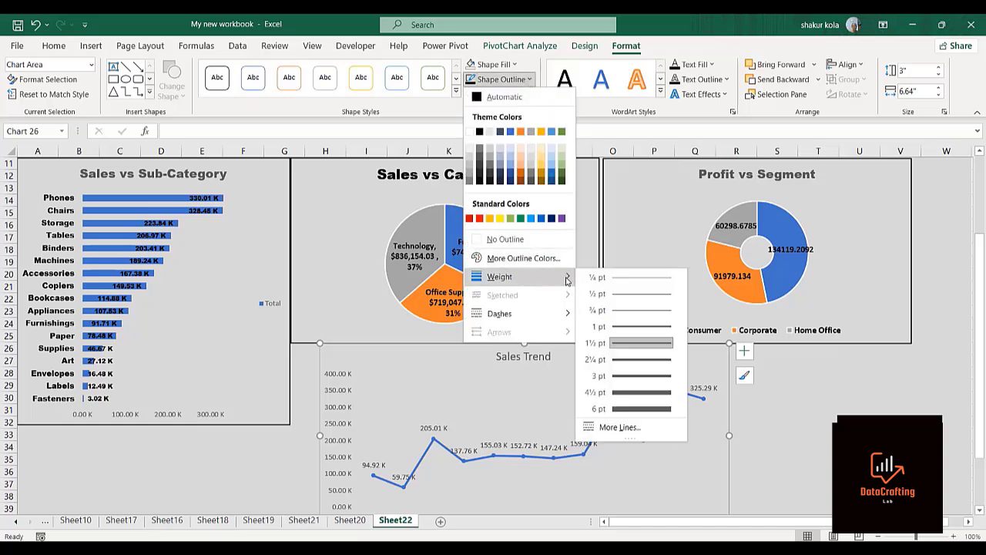
left_click(479, 132)
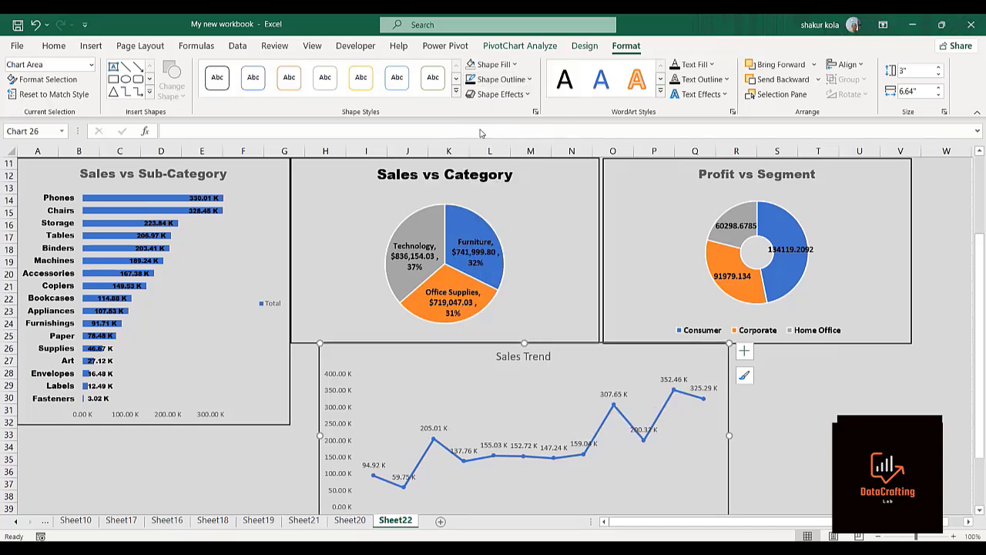
left_click(786, 485)
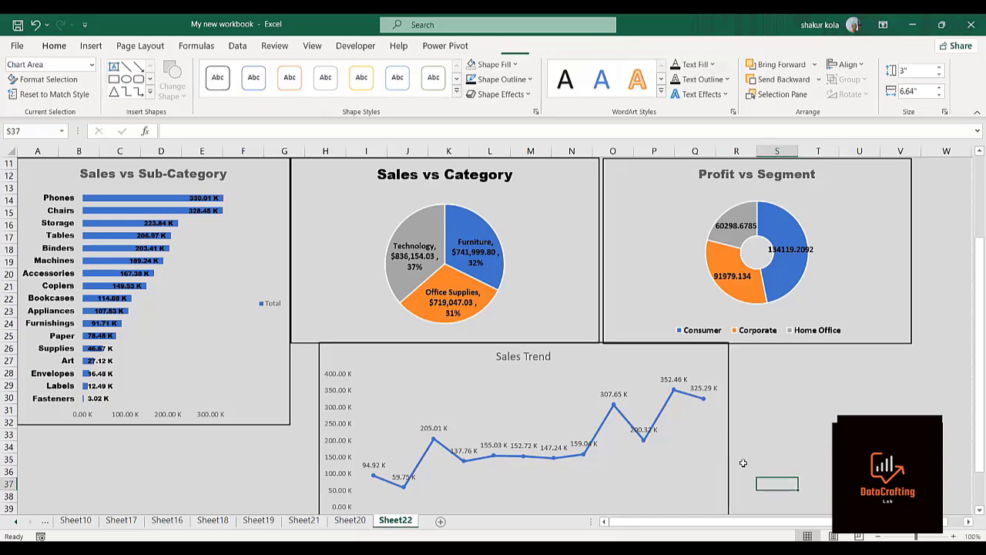
Step: Format the Sales Trend chart title in black Arial Black at size 16
left_click(523, 357)
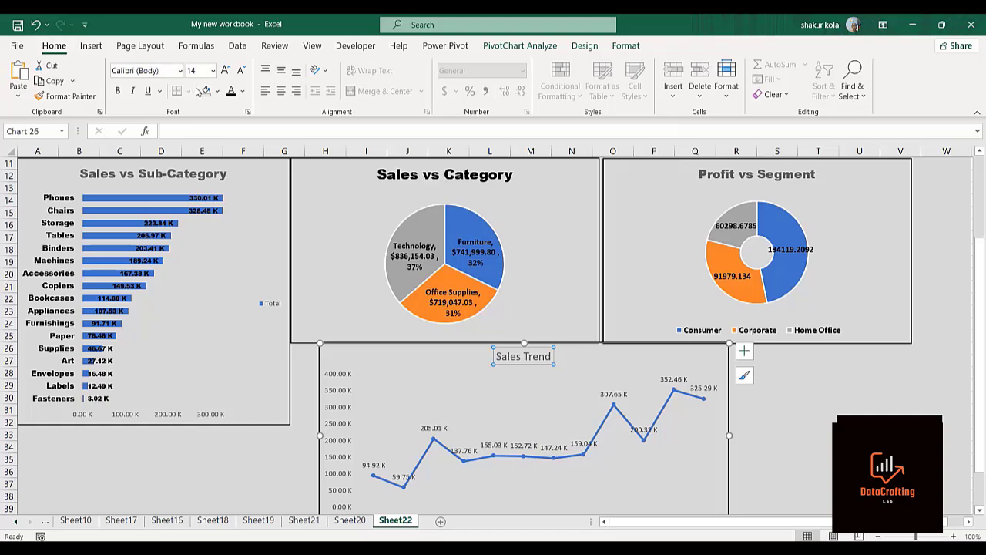
left_click(181, 71)
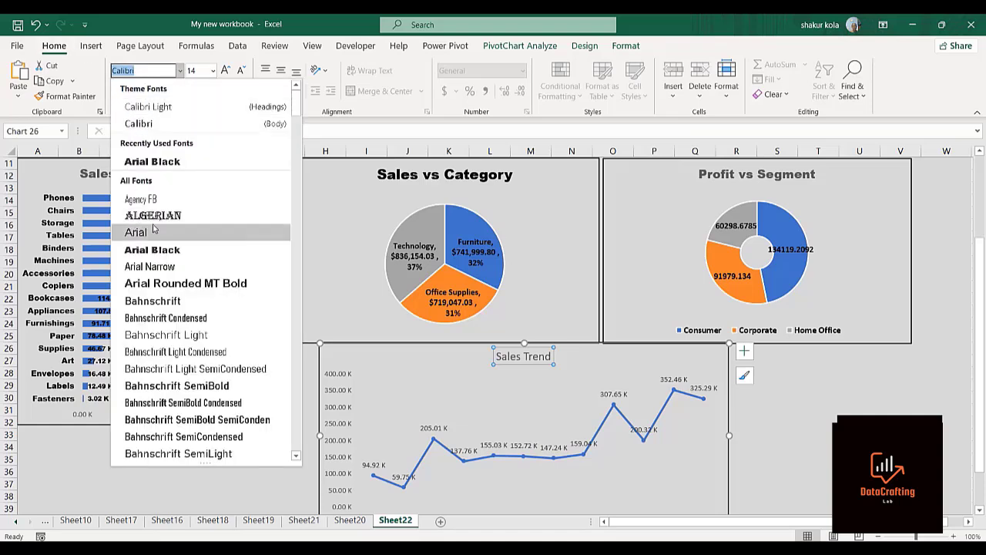
left_click(151, 250)
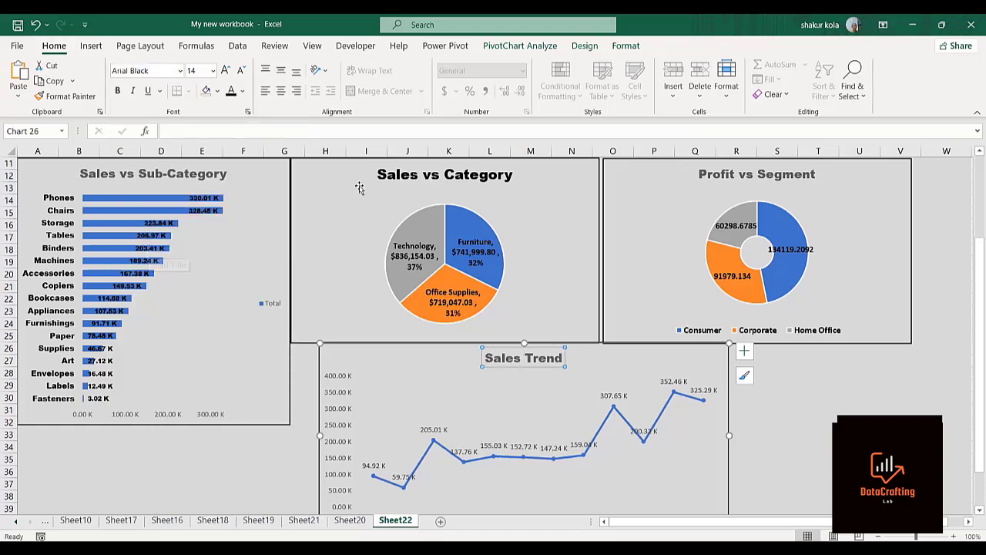
left_click(232, 94)
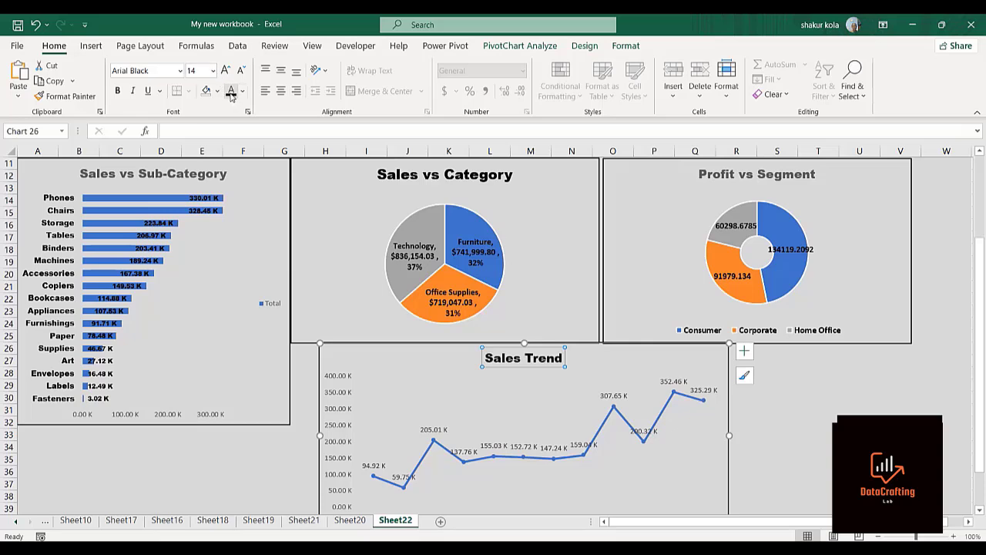
left_click(225, 71)
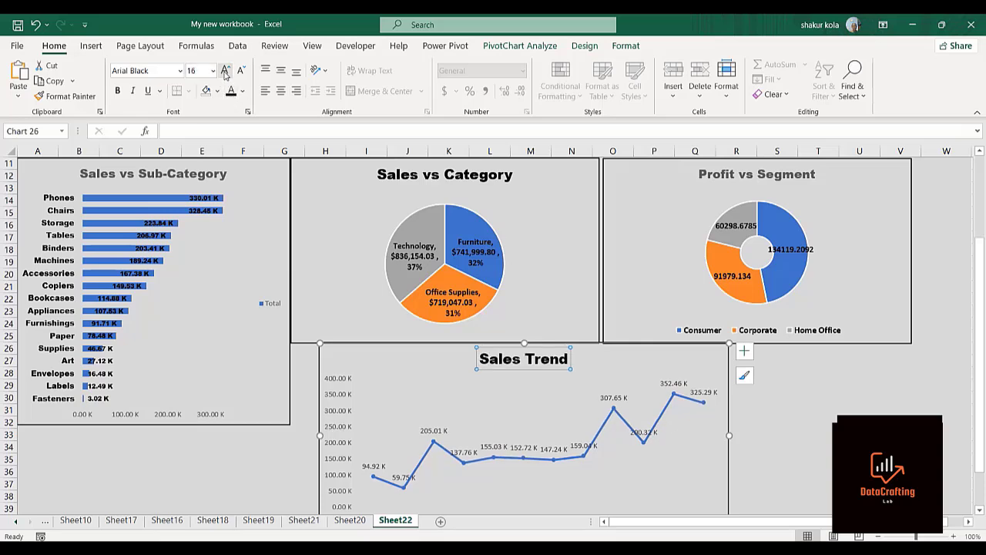
Step: Increase the Sales Trend chart title's font size to 18
left_click(225, 71)
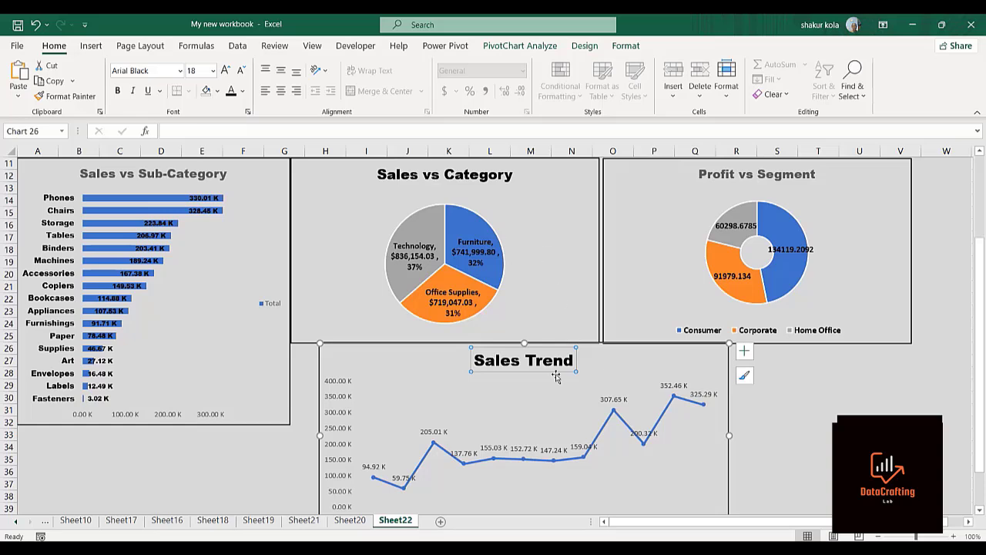
left_click(830, 463)
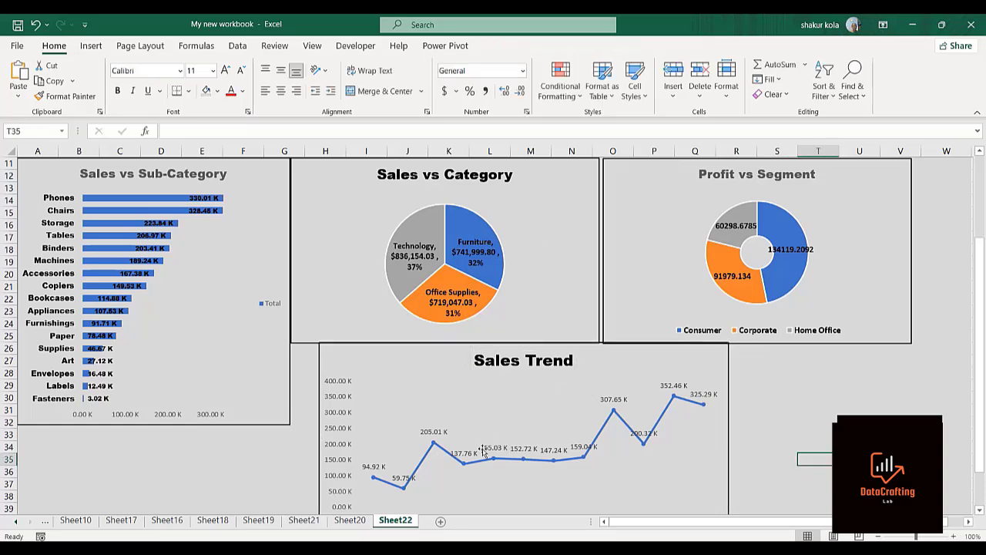
left_click(301, 171)
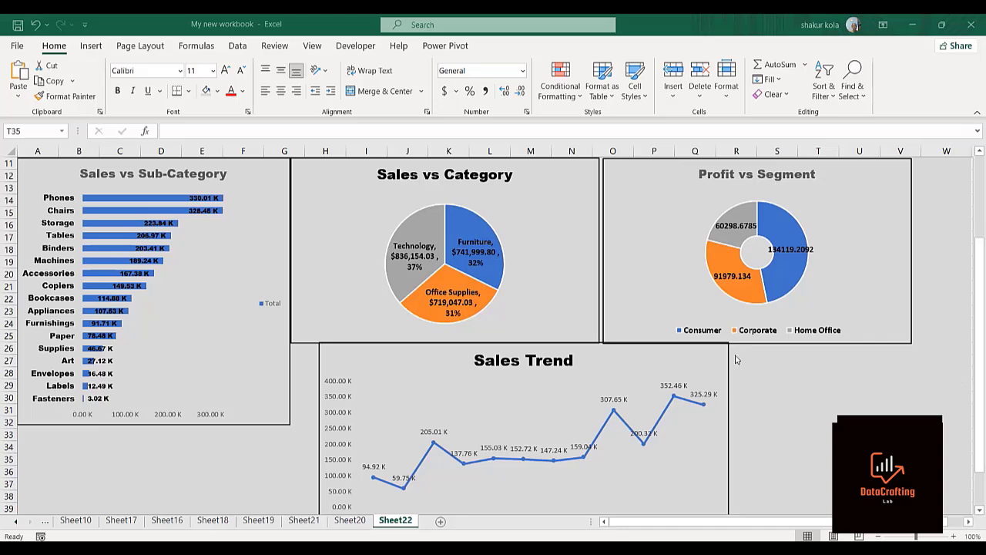
Step: Shorten the Sales vs Category and Profit vs Segment charts from their lower edges so both end in row 23
left_click(519, 293)
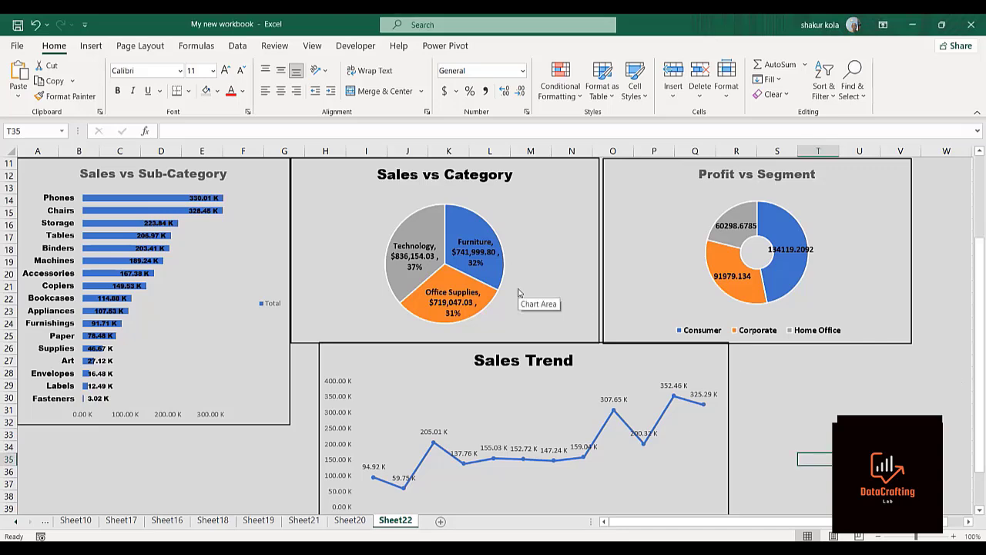
left_click(351, 281)
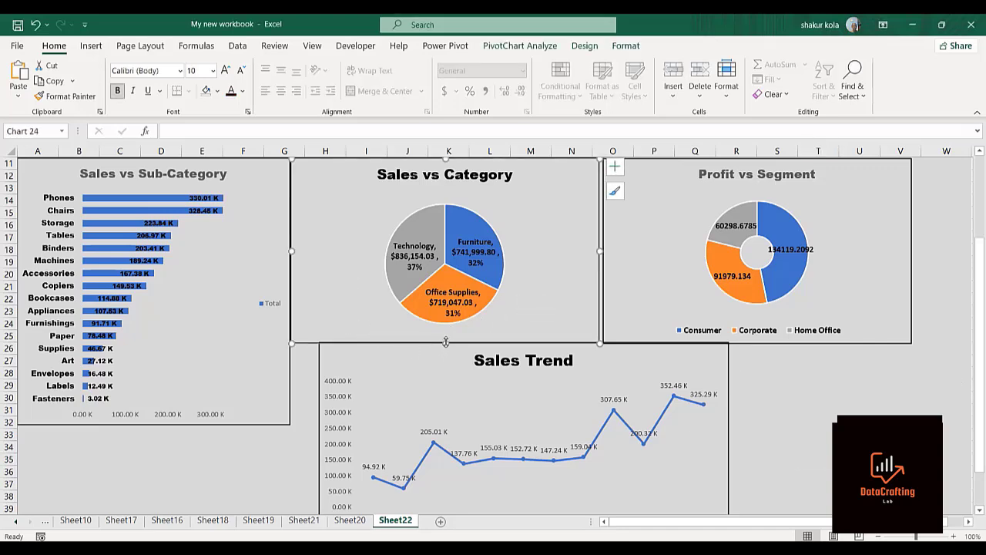
left_click_drag(446, 341, 445, 310)
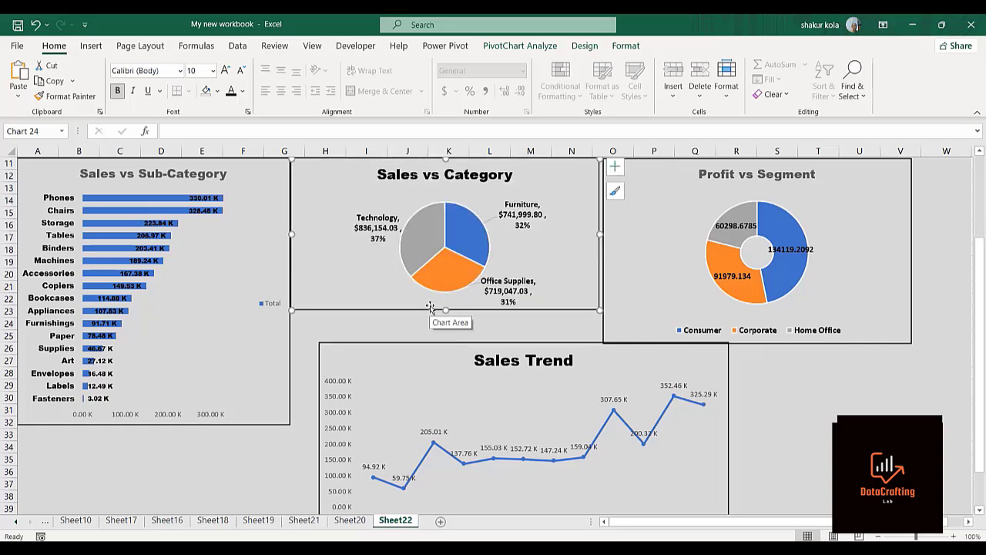
left_click(436, 203)
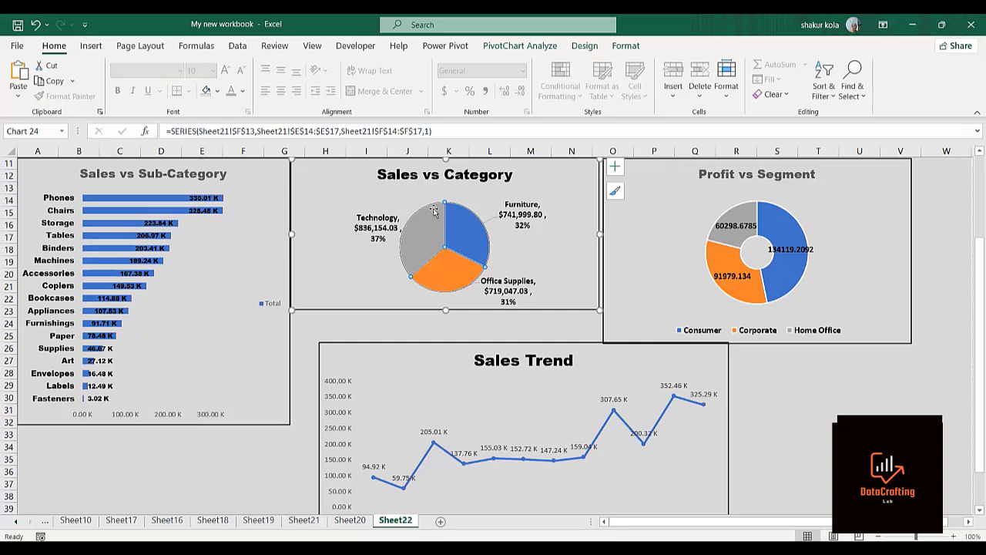
left_click(422, 194)
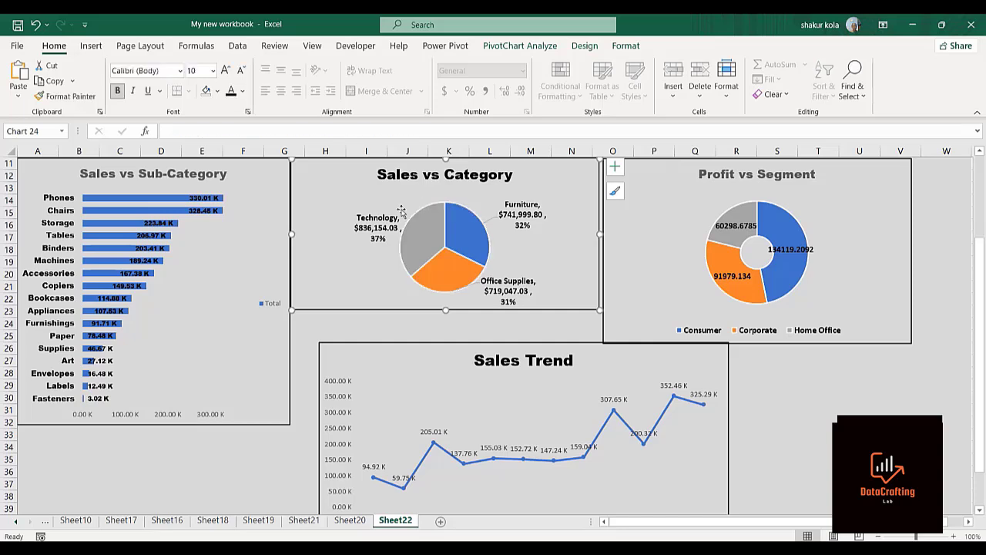
left_click(395, 216)
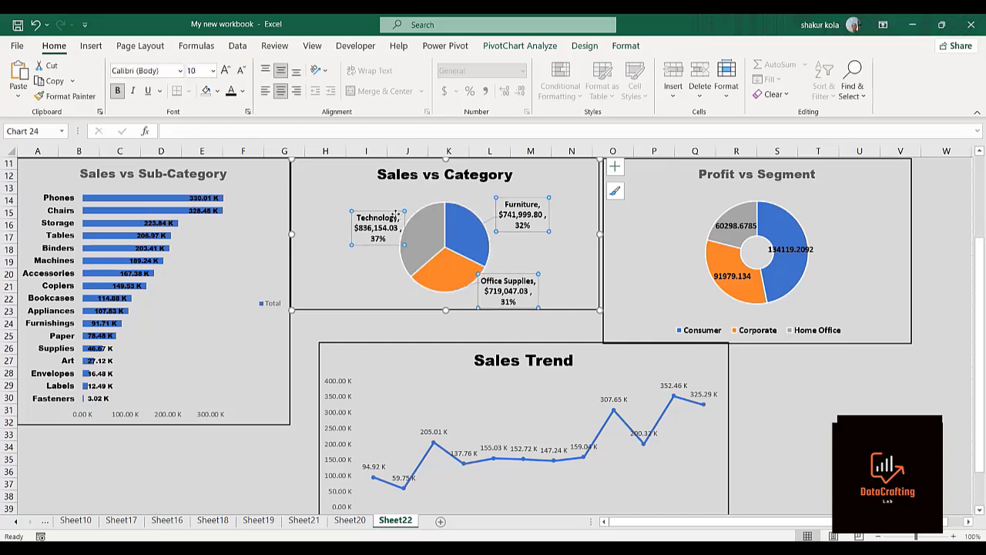
left_click(436, 203)
left_click(520, 240)
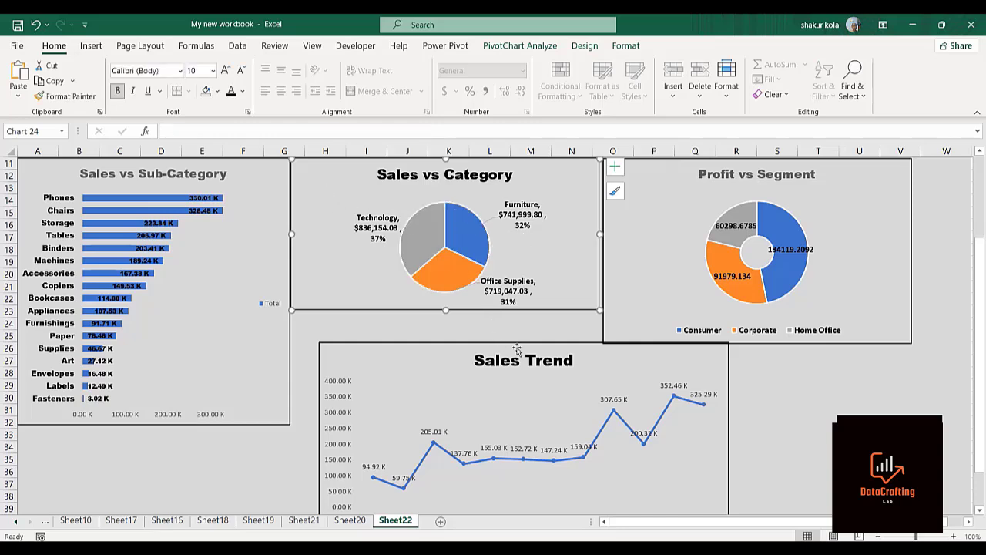
left_click(721, 316)
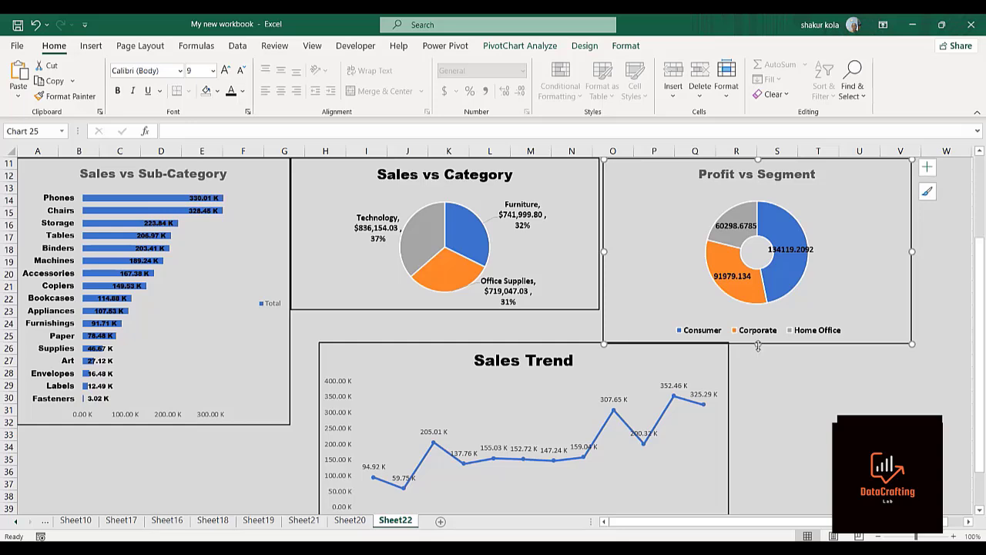
left_click_drag(758, 347, 746, 308)
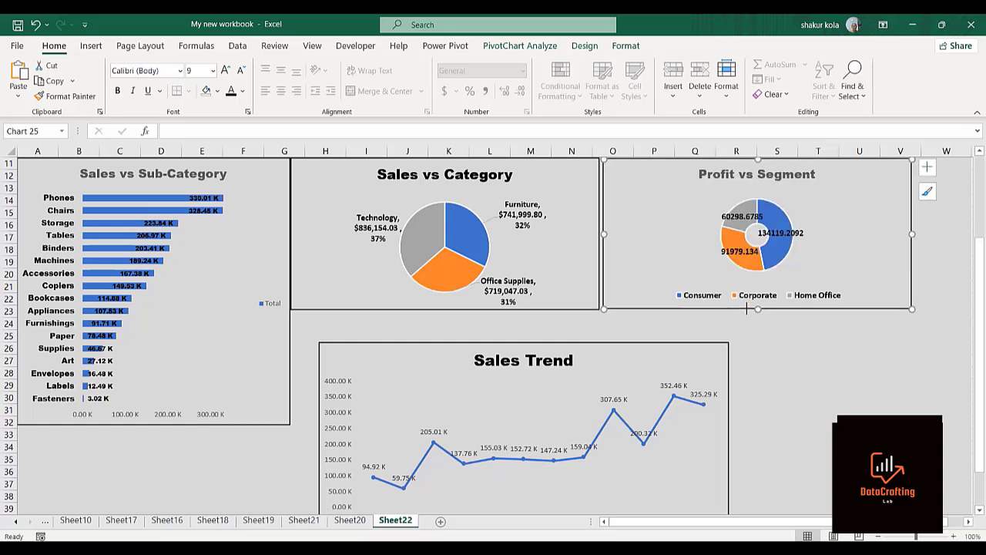
Step: Move the Sales Trend chart up against the lower edge of the Sales vs Category chart, beside the Sub-Category chart
left_click(542, 357)
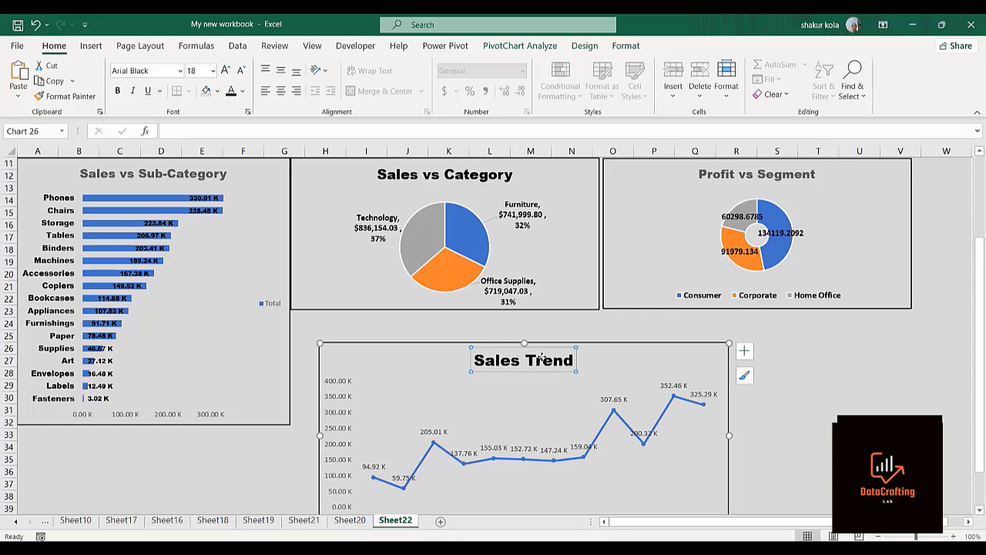
left_click(426, 346)
left_click_drag(427, 346, 396, 311)
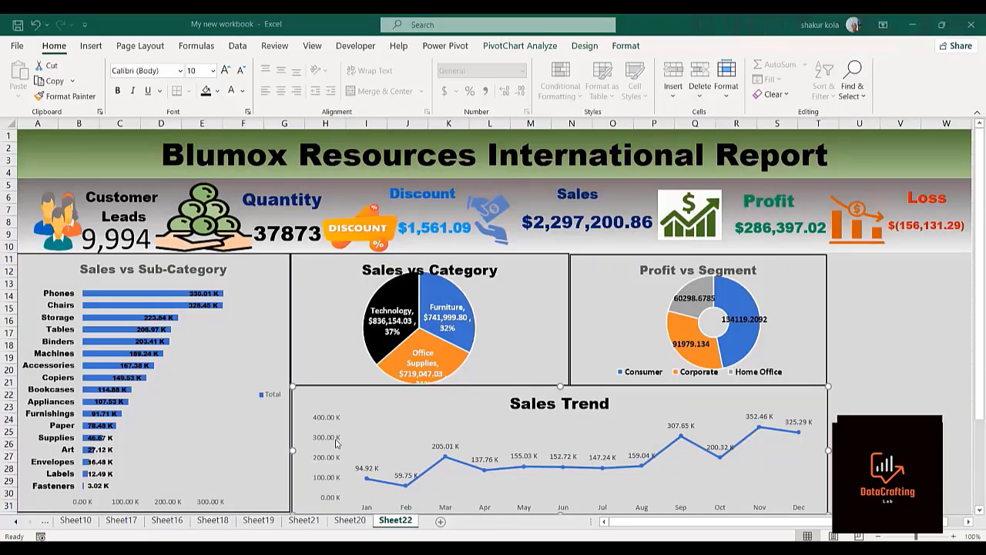
Step: Number cells T11 to T15 from 1 to 5 beside the Profit vs Segment chart
left_click(851, 261)
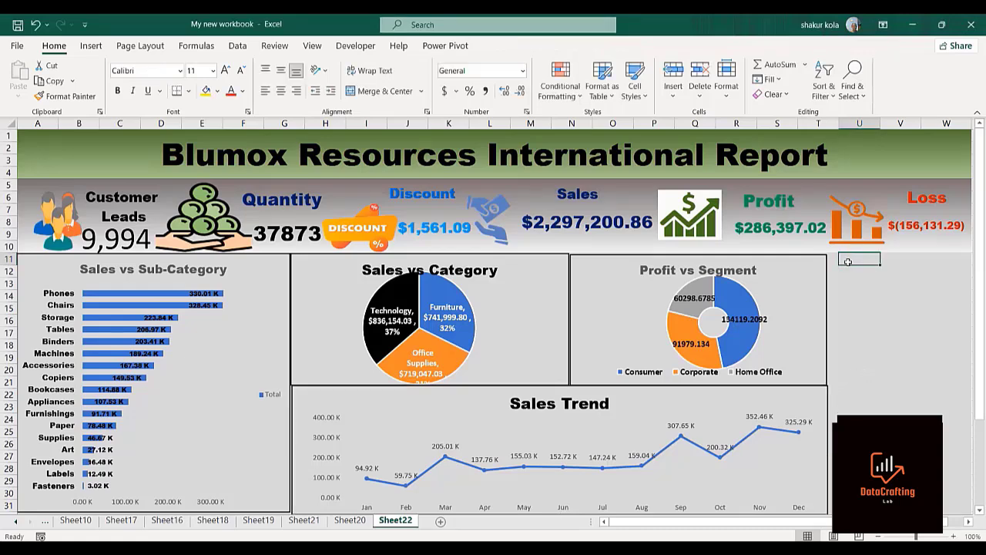
left_click(835, 260)
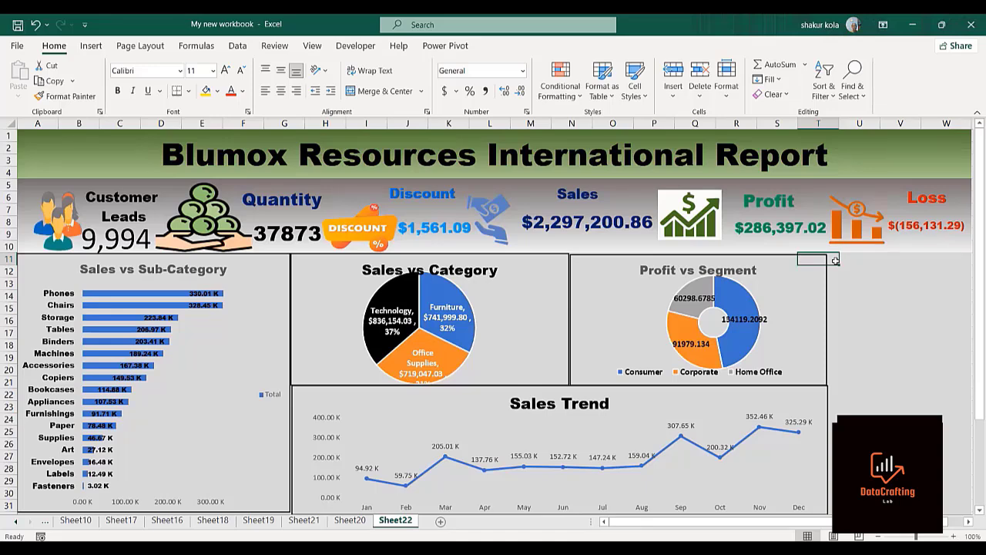
type("1")
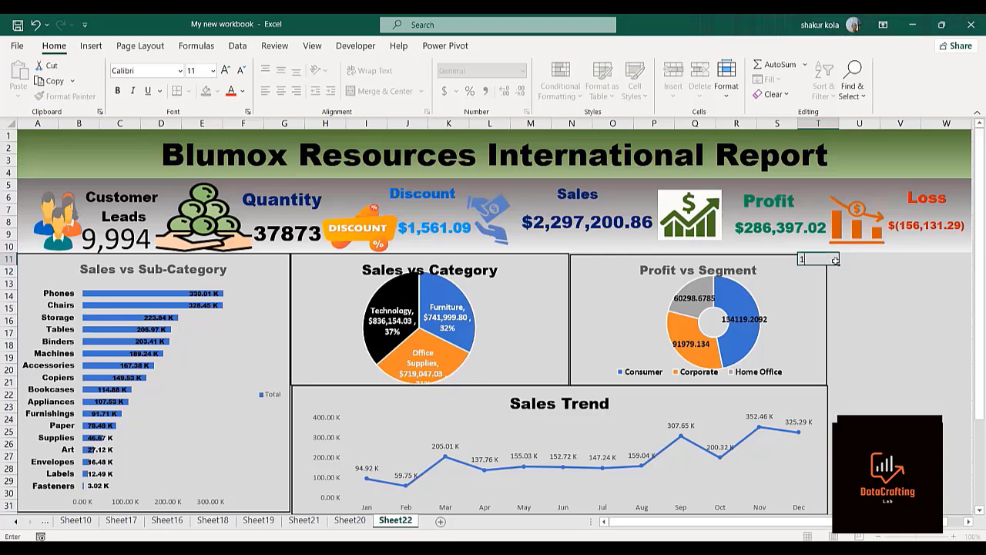
key("Return")
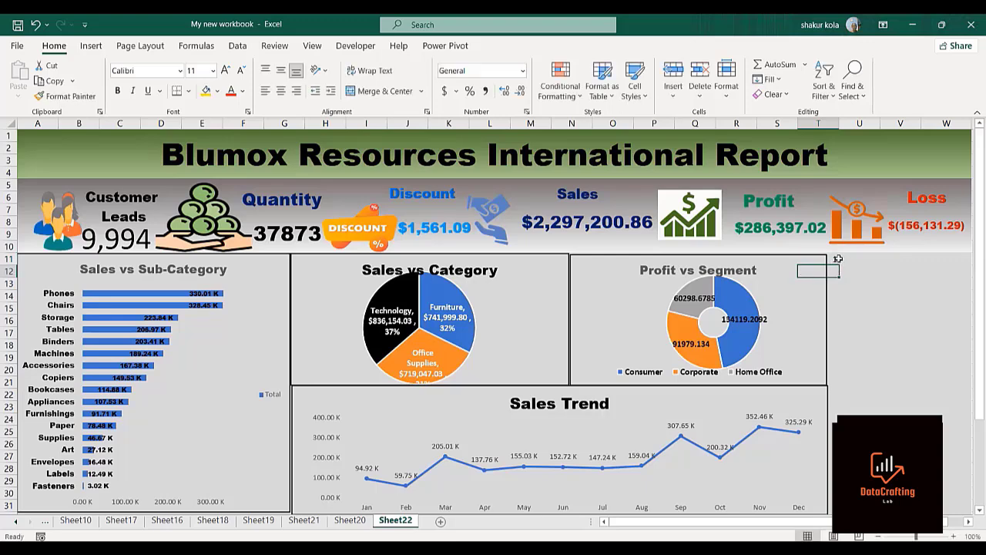
left_click(837, 259)
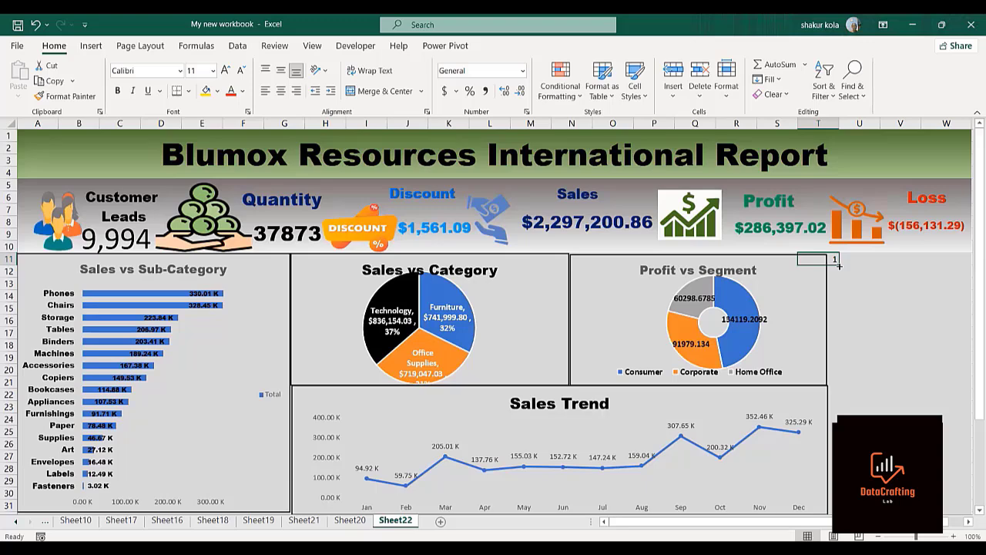
type("2")
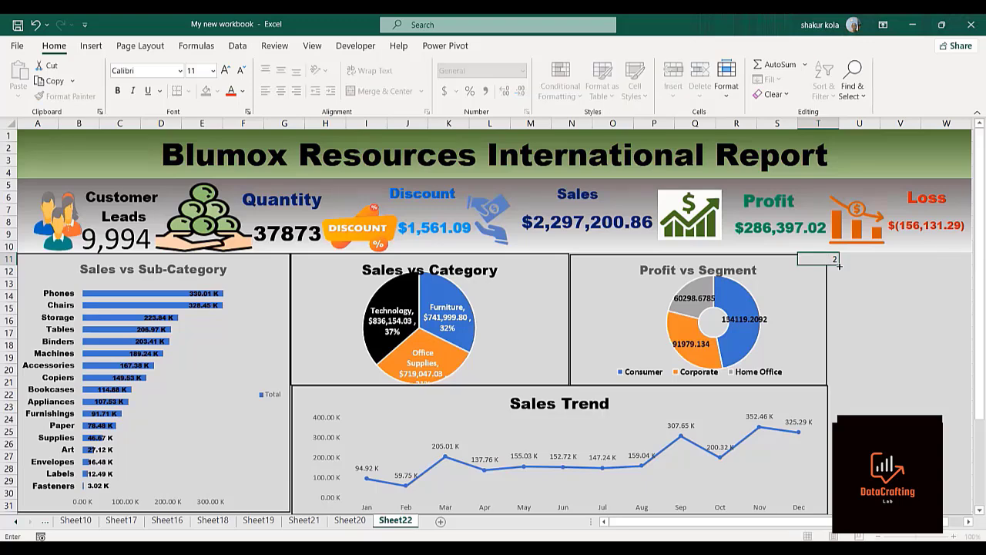
key("Return")
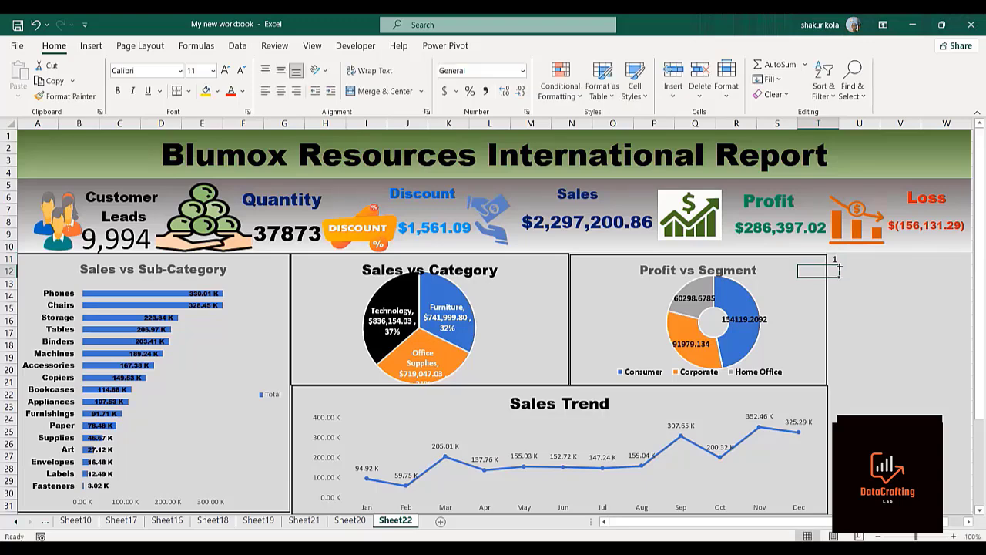
type("2")
key("Return")
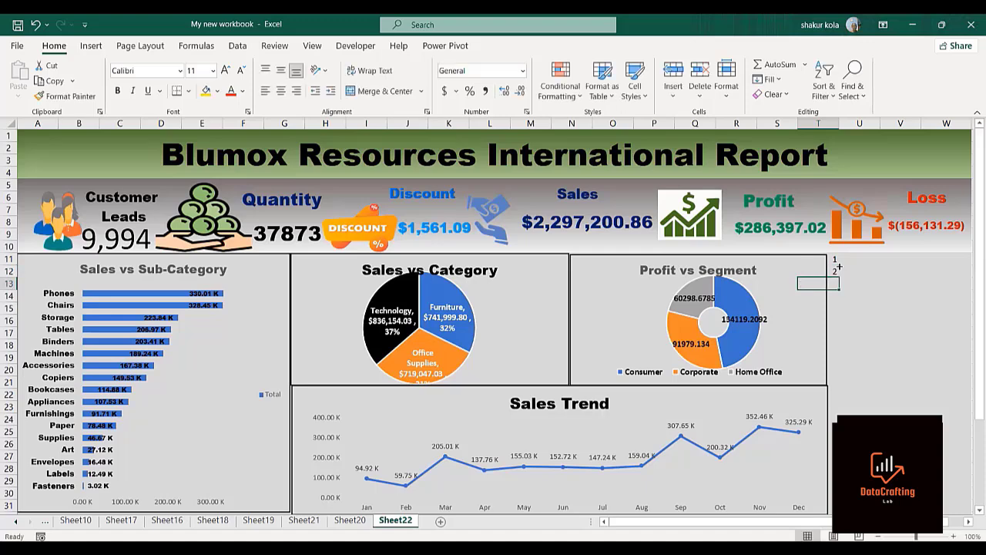
type("2")
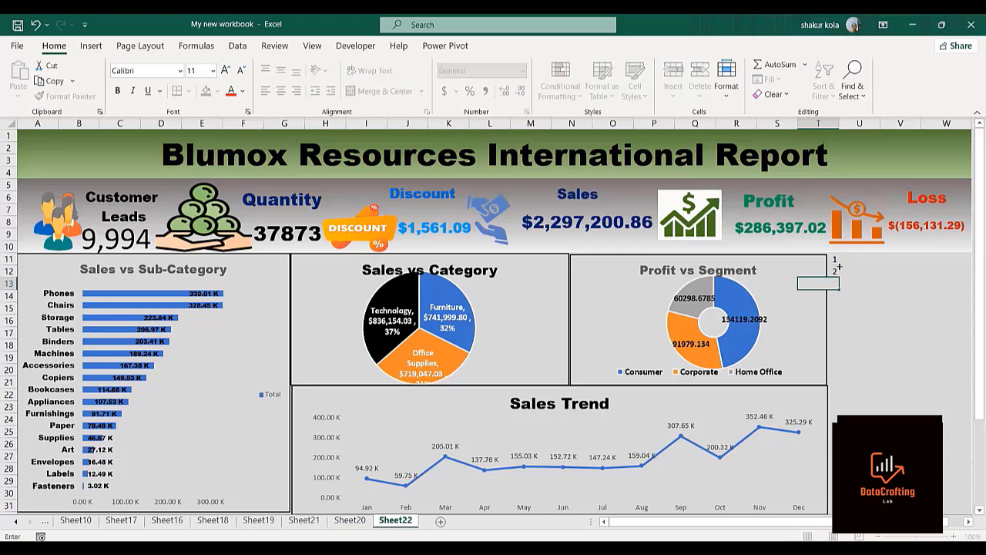
key("Return")
type("4")
key("Return")
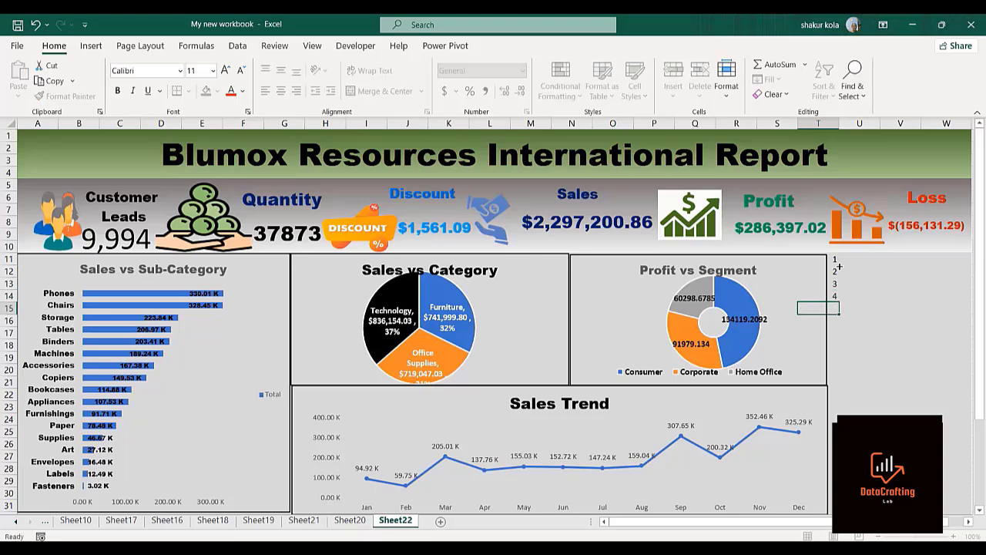
type("5")
key("Return")
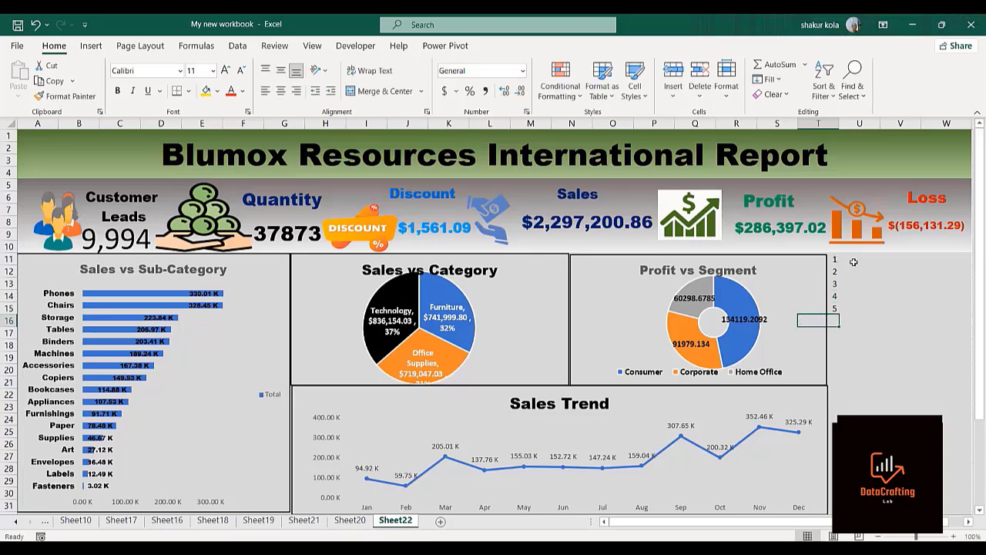
Step: Merge and center cells U11:W11 next to the number 1
left_click(855, 261)
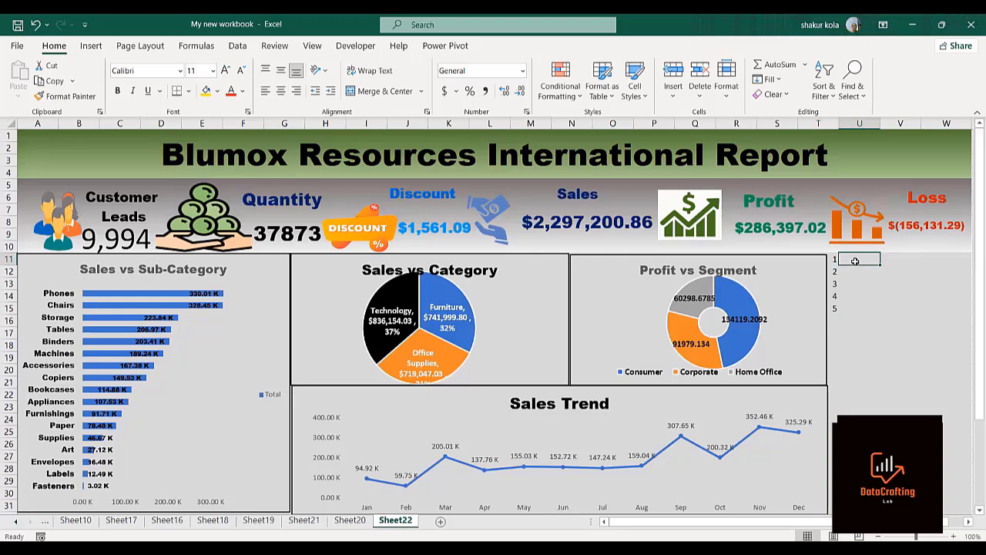
key("shift+Right")
key("shift+Right")
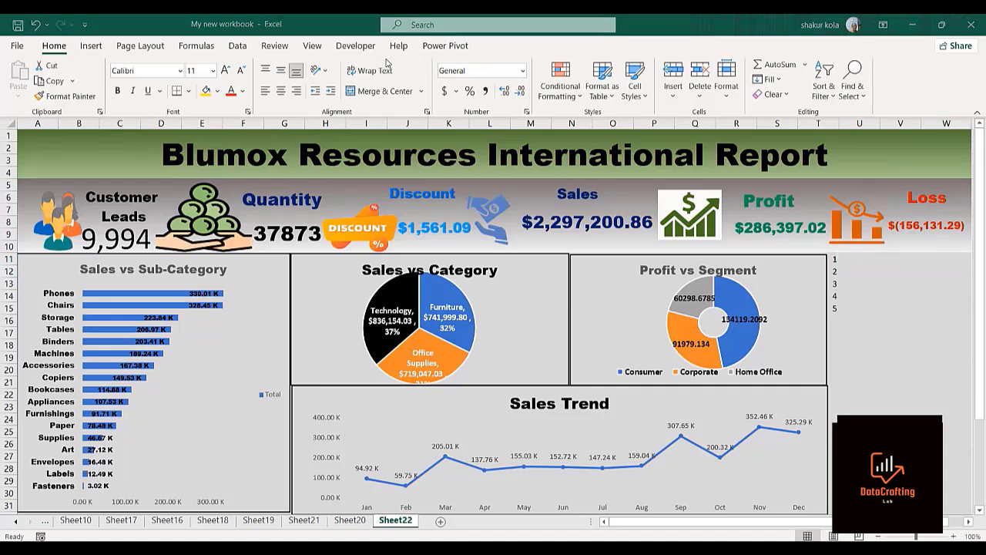
left_click(856, 258)
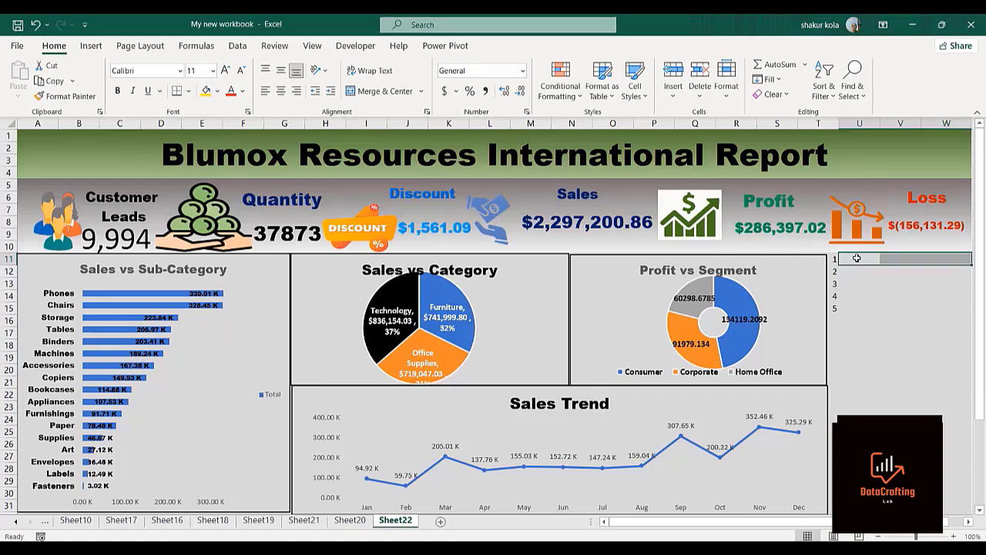
left_click(381, 91)
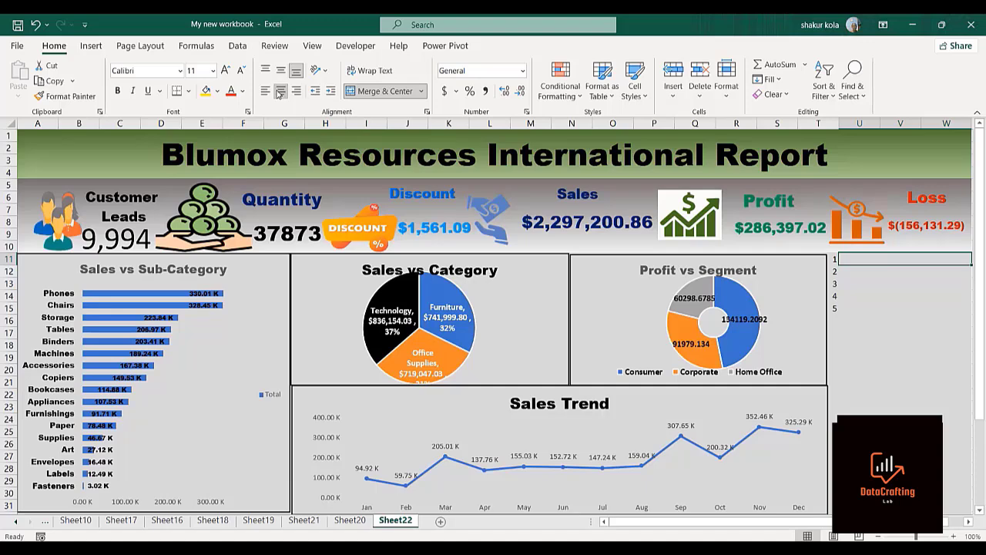
Step: Copy the merged cell U11:W11 and paste its formatting into rows 12 to 15 beside the numbers
left_click(902, 258)
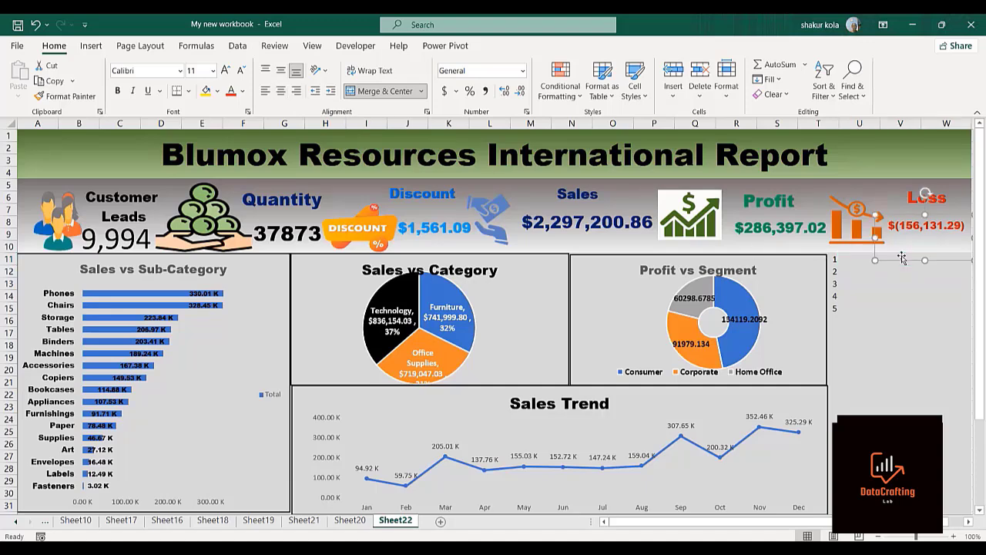
key("ctrl+c")
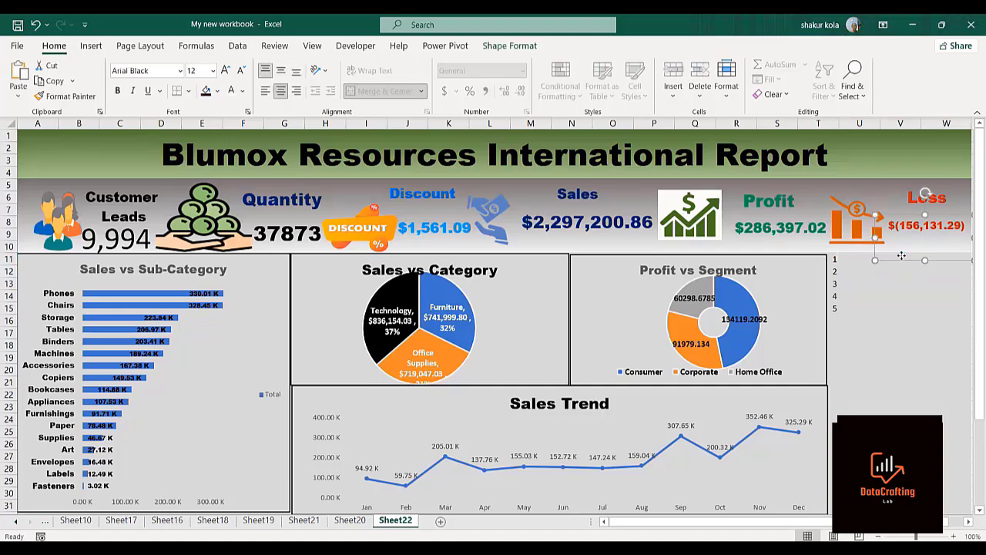
left_click(855, 264)
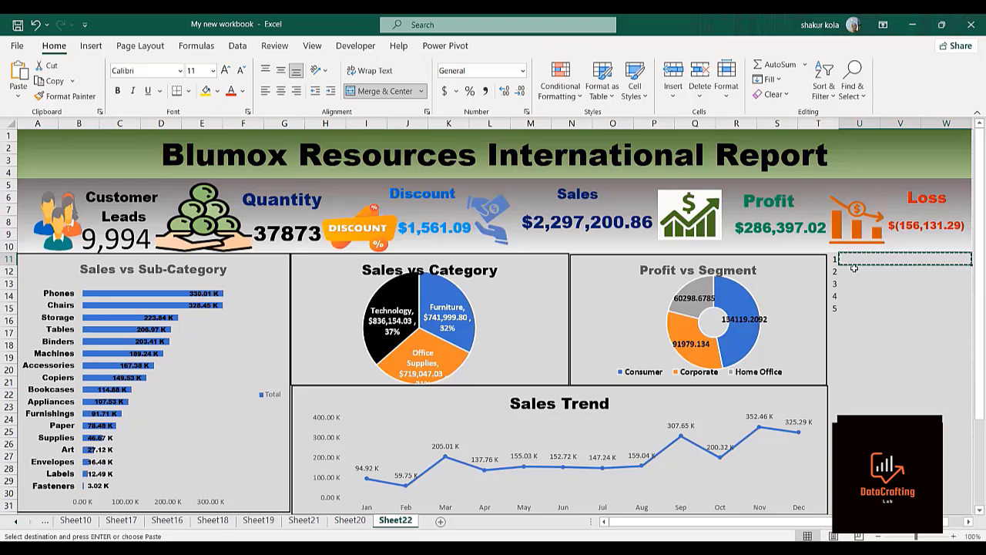
left_click(855, 271)
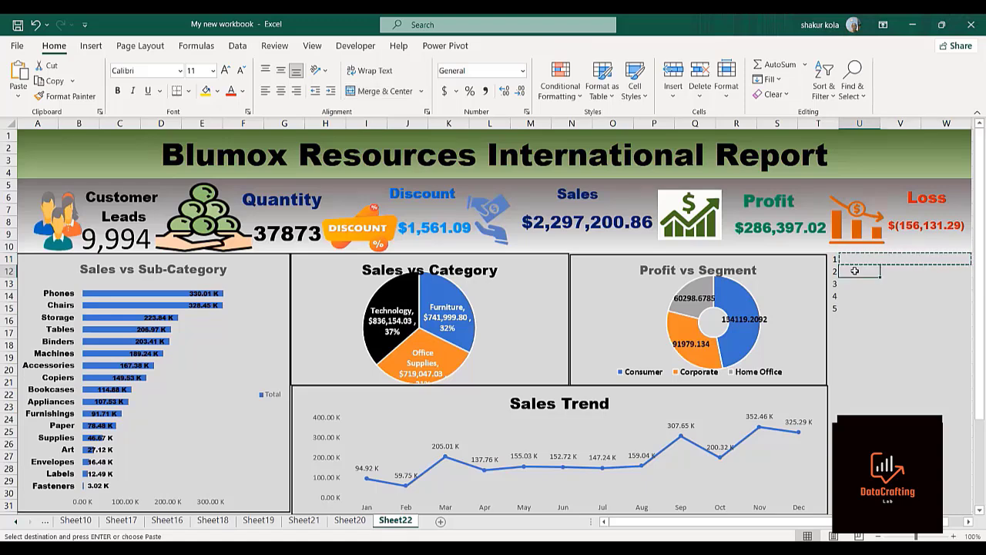
key("ctrl+v")
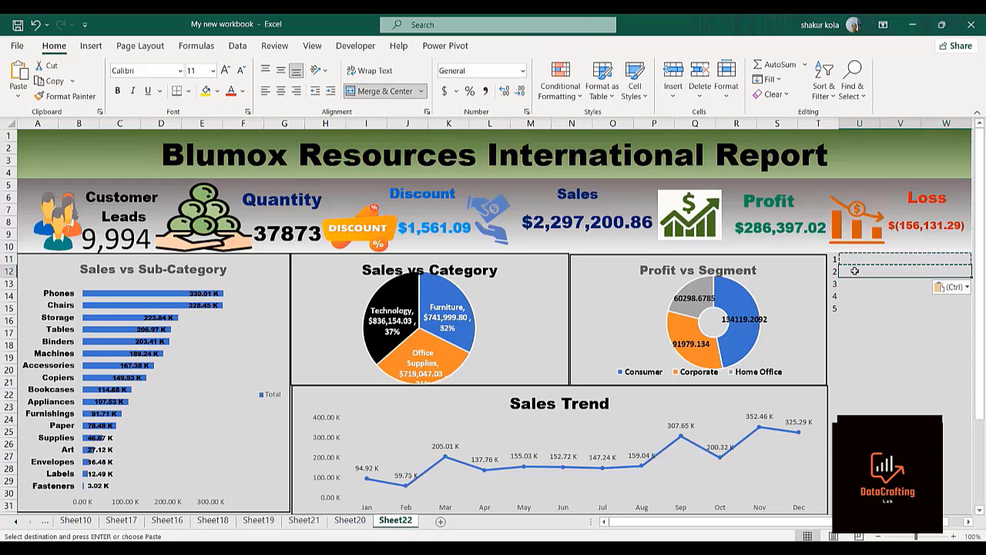
left_click(851, 286)
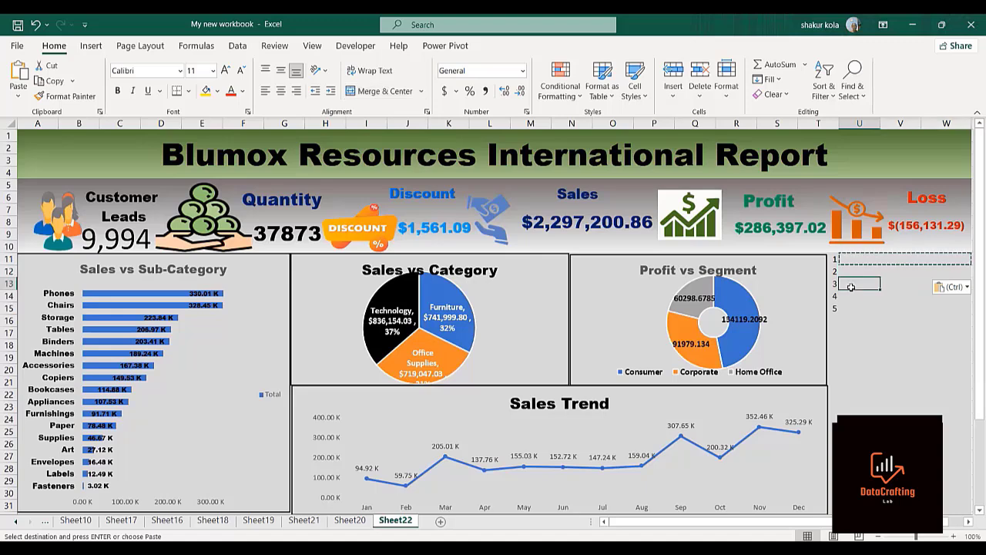
key("ctrl+v")
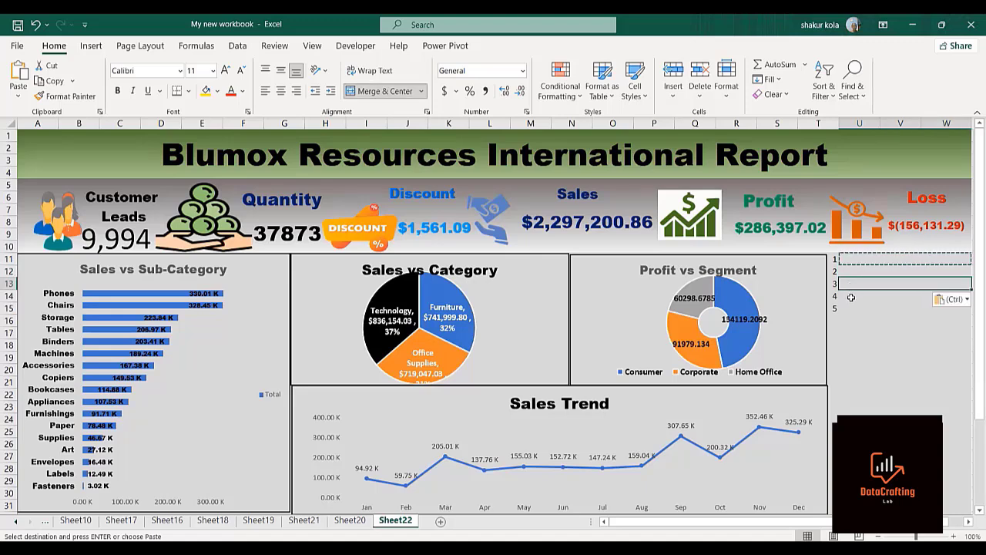
left_click(851, 297)
key("ctrl+v")
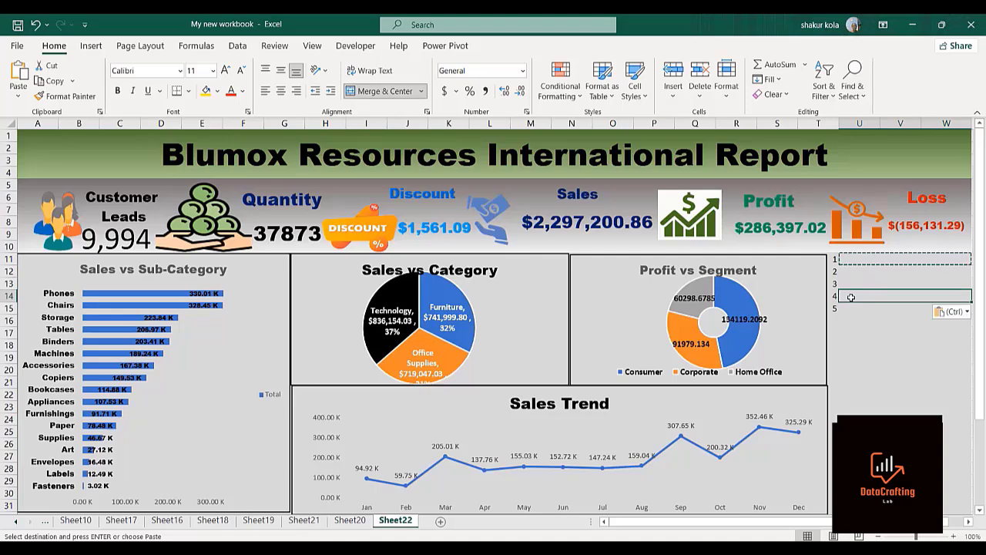
left_click(846, 306)
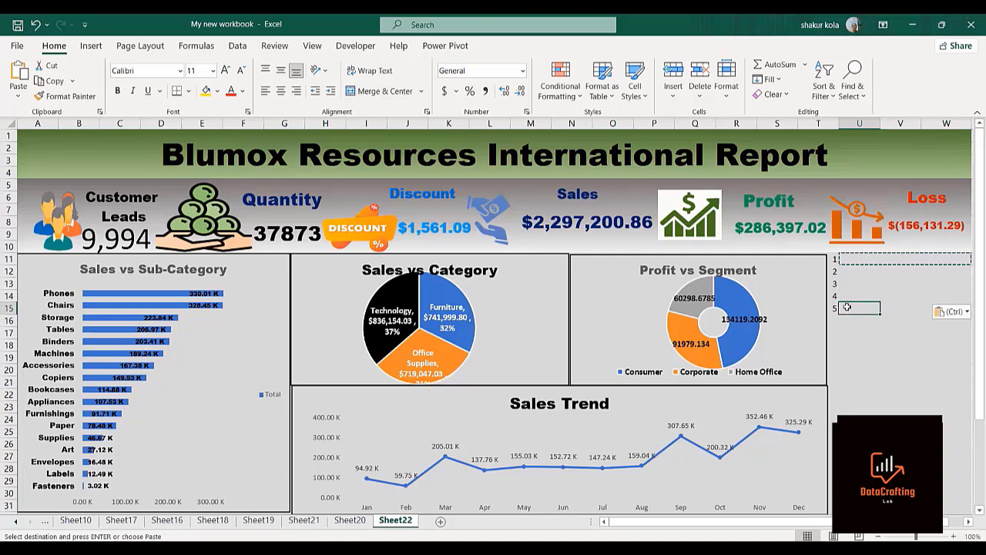
key("ctrl+v")
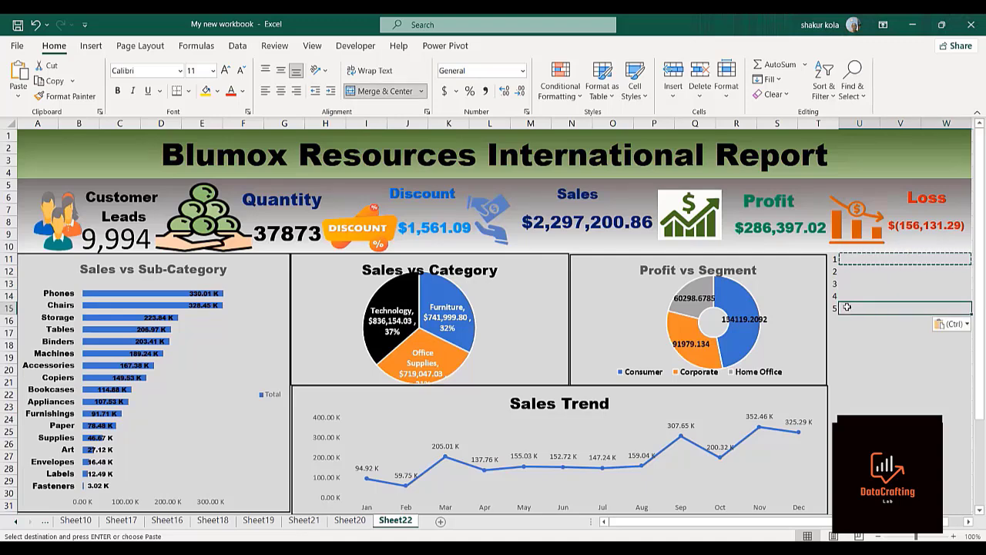
key("Escape")
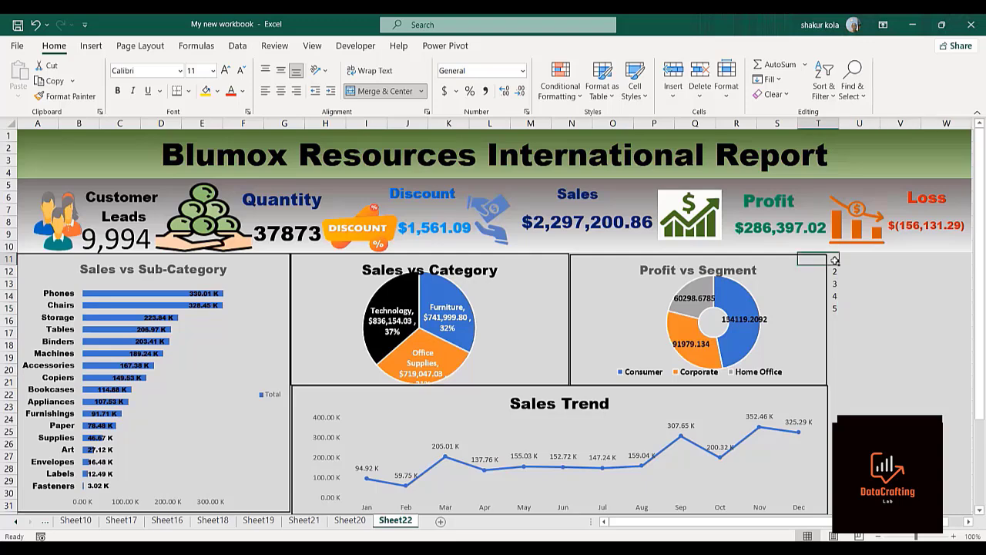
Step: Move the numbering down one row by clearing T11 and entering 1 to 5 in cells T12 to T16
left_click(834, 260)
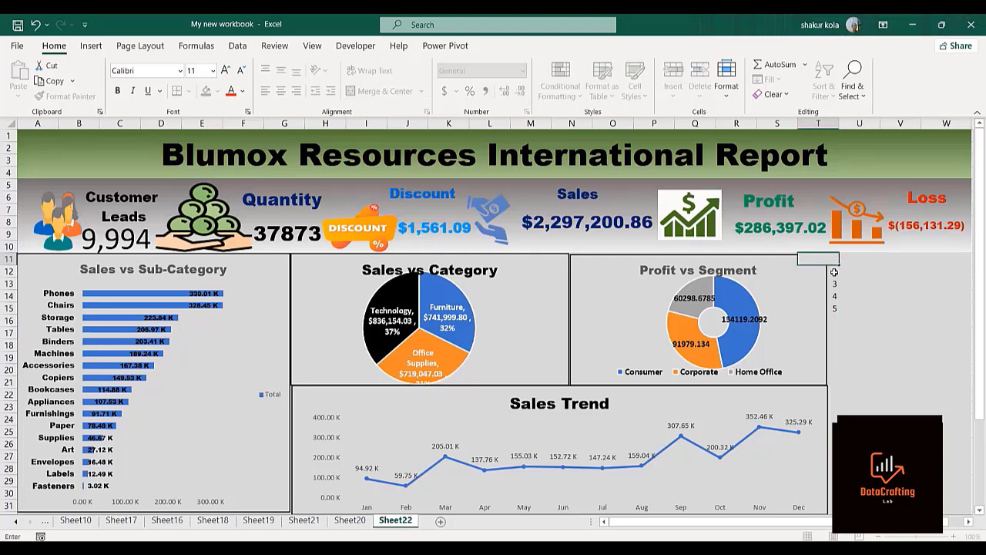
left_click(835, 272)
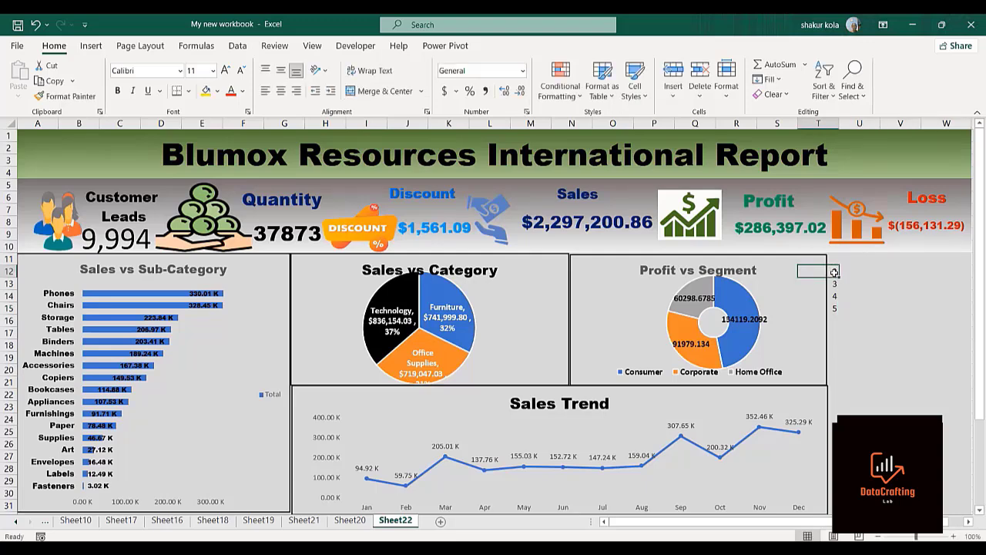
key("BackSpace")
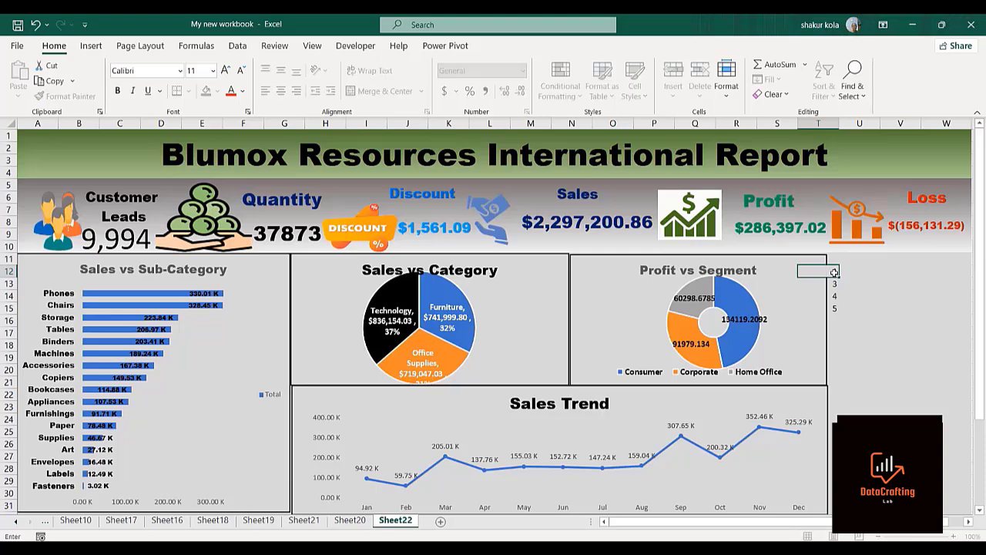
key("Return")
type("2")
key("Return")
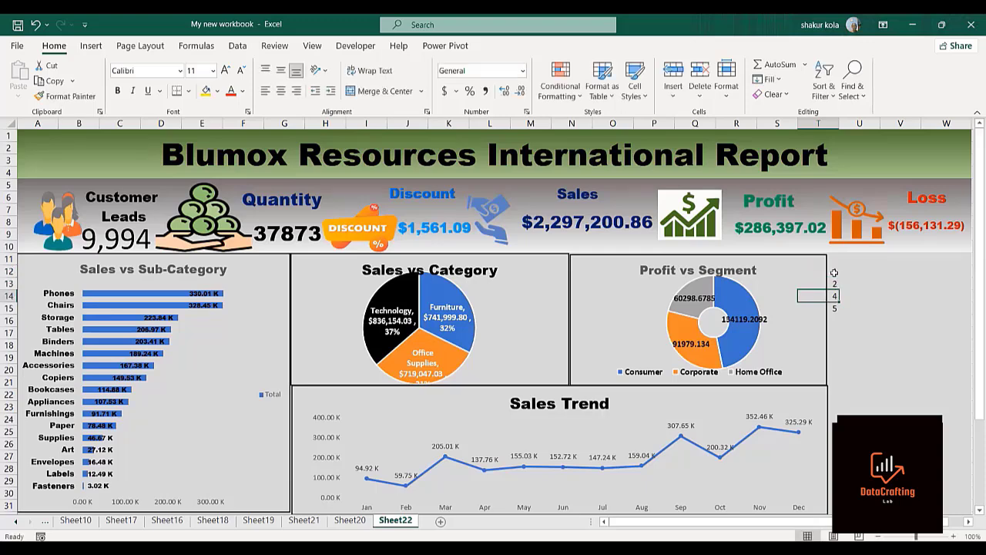
type("3")
key("Return")
type("4")
key("Return")
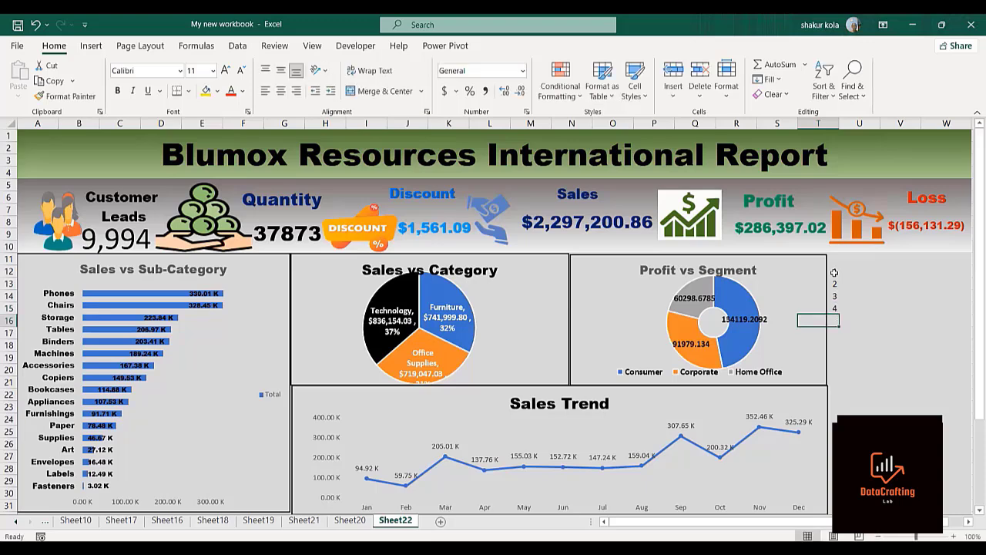
type("5")
key("Return")
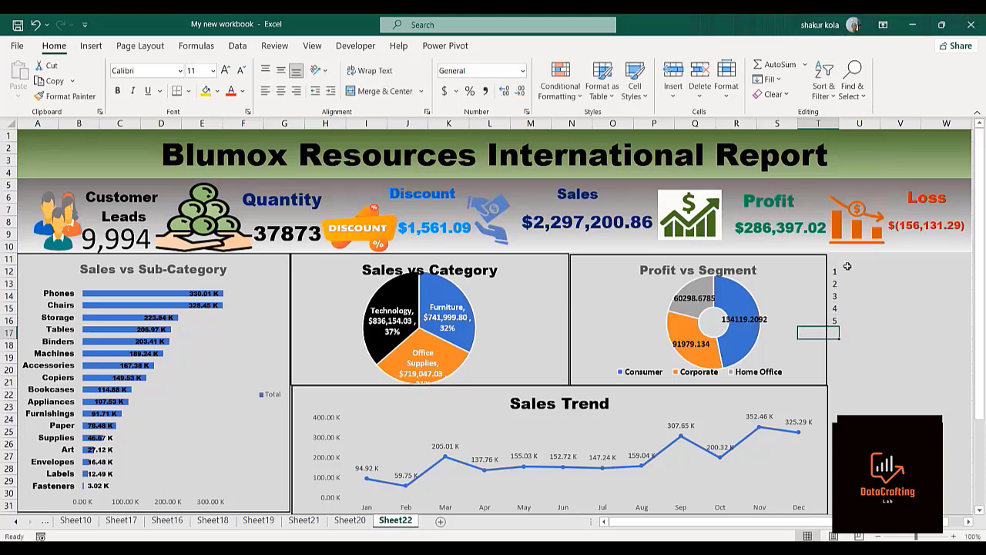
Step: Enter the heading "Top 5 Favorite Customer" in the merged cell U11
left_click(847, 259)
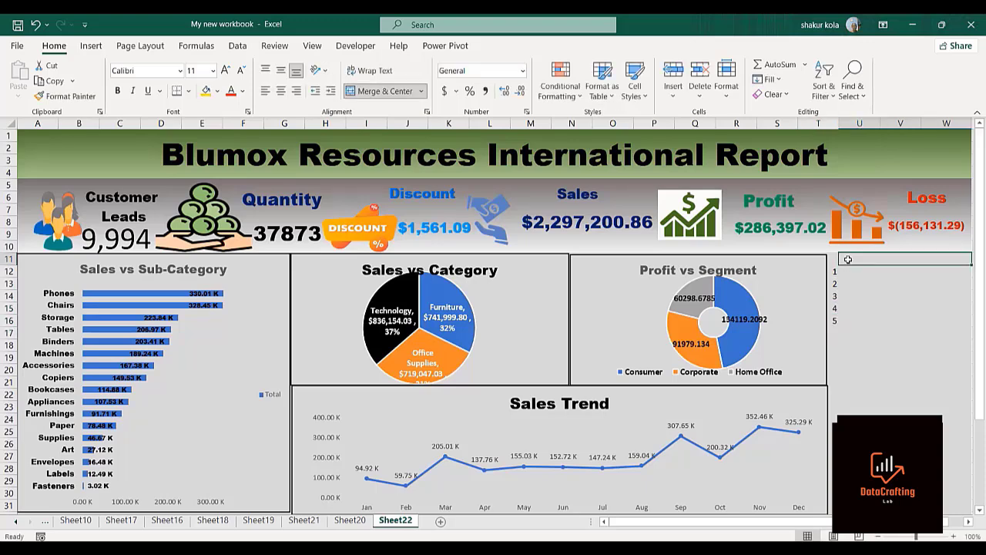
type("Top 5 Favorite Customer")
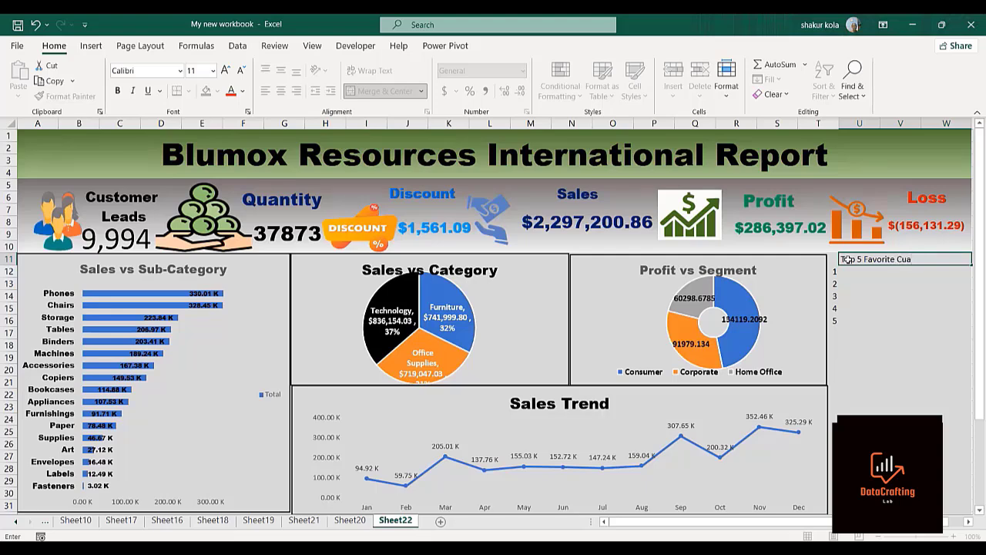
type("mwe")
left_click(866, 293)
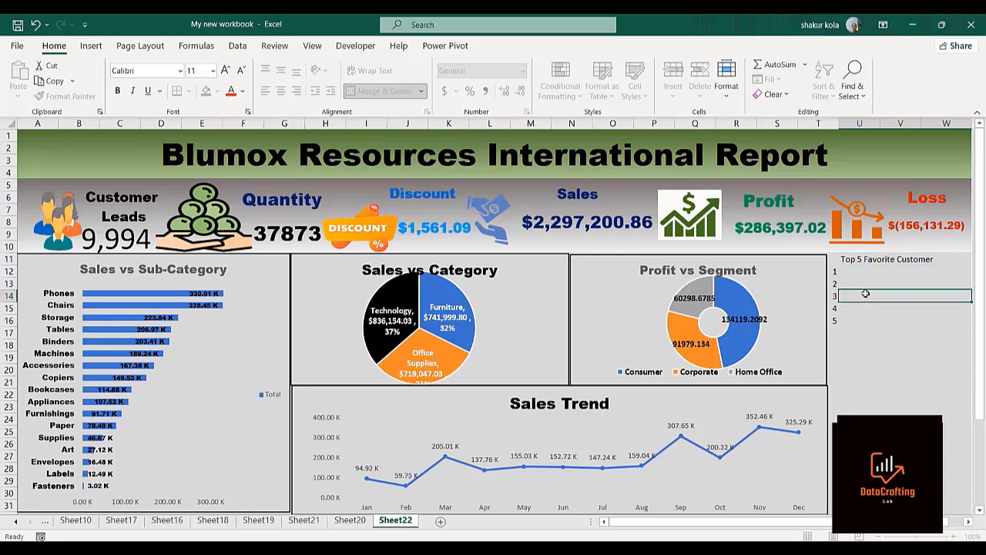
Step: Format the "Top 5 Favorite Customer" heading as centered, bold, size 12, with a standard green fill
left_click(855, 259)
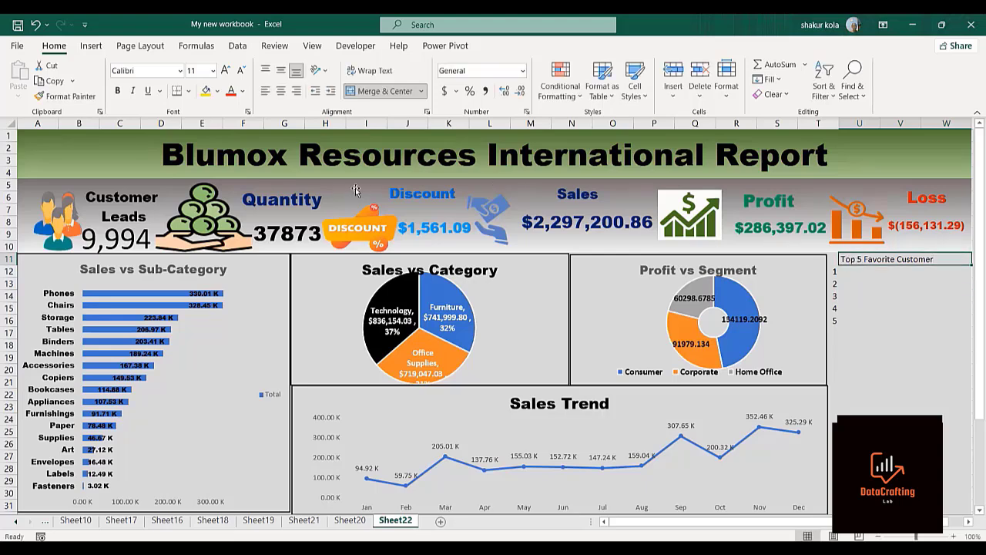
left_click(281, 91)
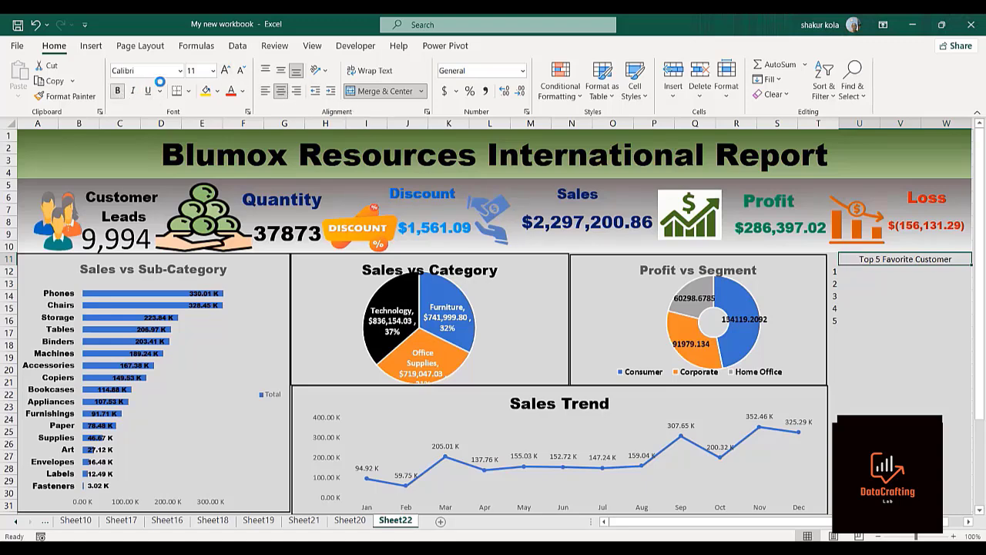
key("ctrl+b")
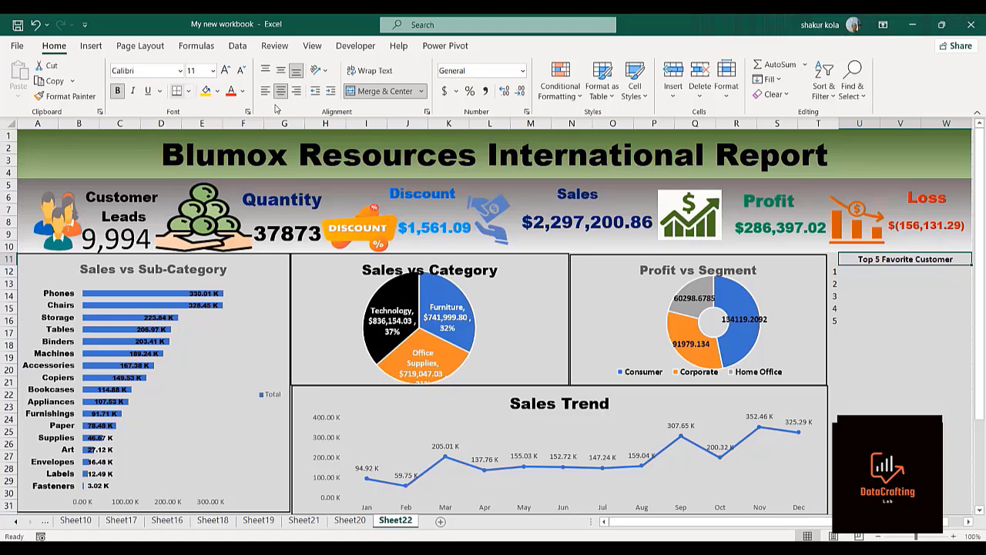
left_click(223, 71)
left_click(224, 71)
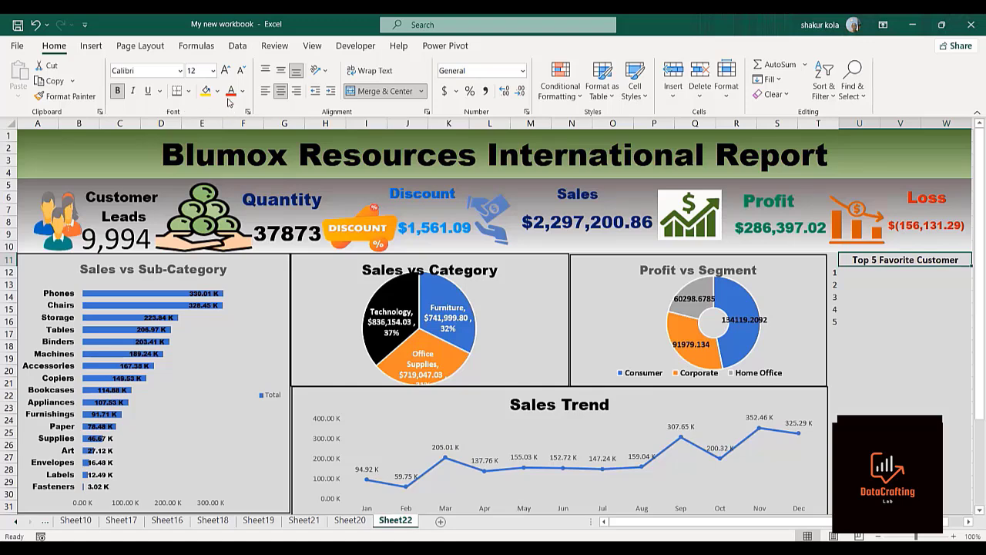
left_click(219, 91)
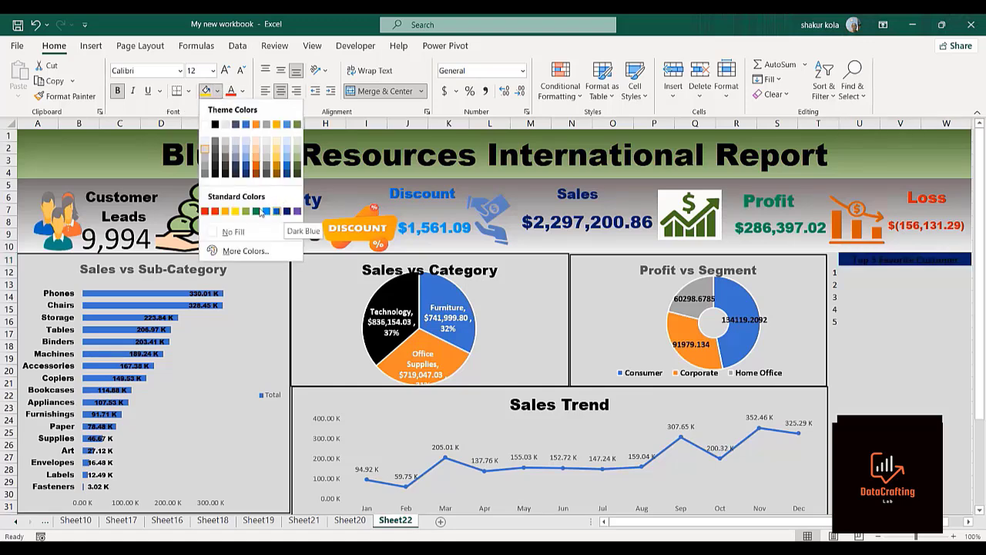
left_click(256, 212)
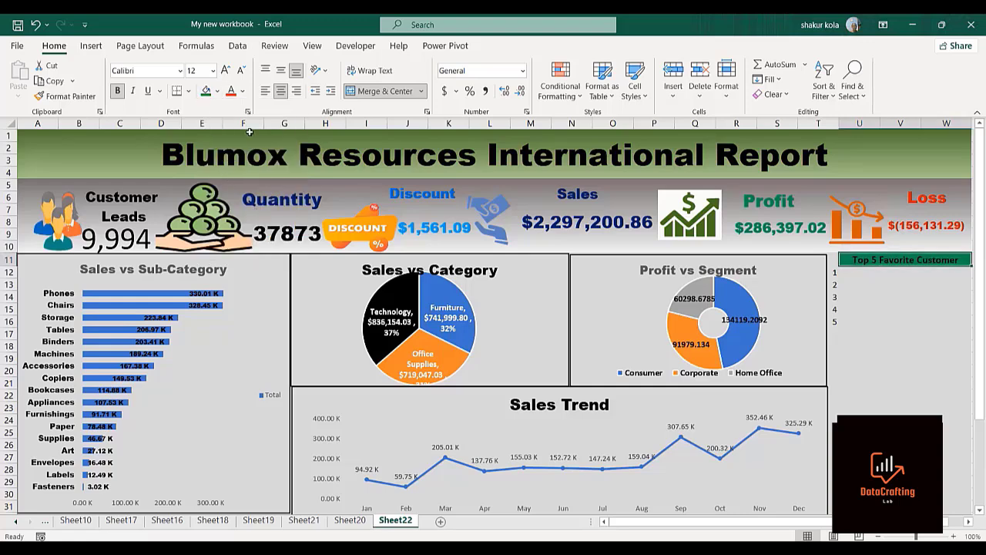
Step: Link cell U12 to the first customer name with =Sheet21!I27 and try to fill the formula down through row 16
left_click(864, 274)
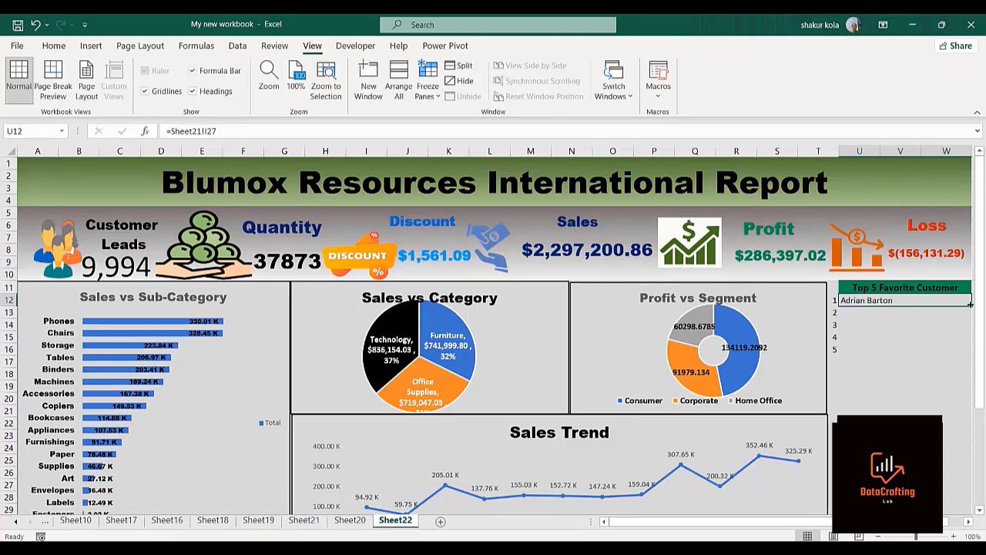
left_click_drag(972, 306, 972, 355)
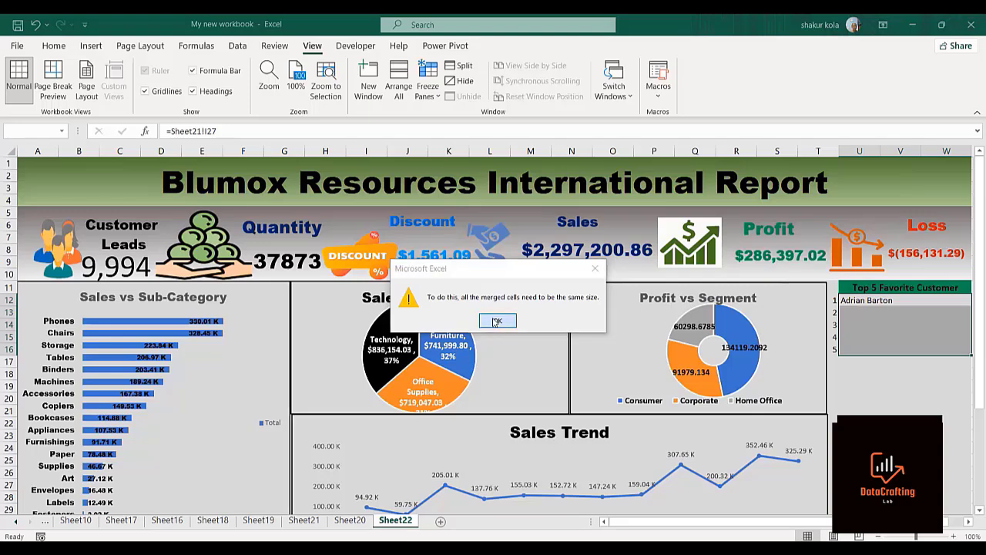
left_click(497, 322)
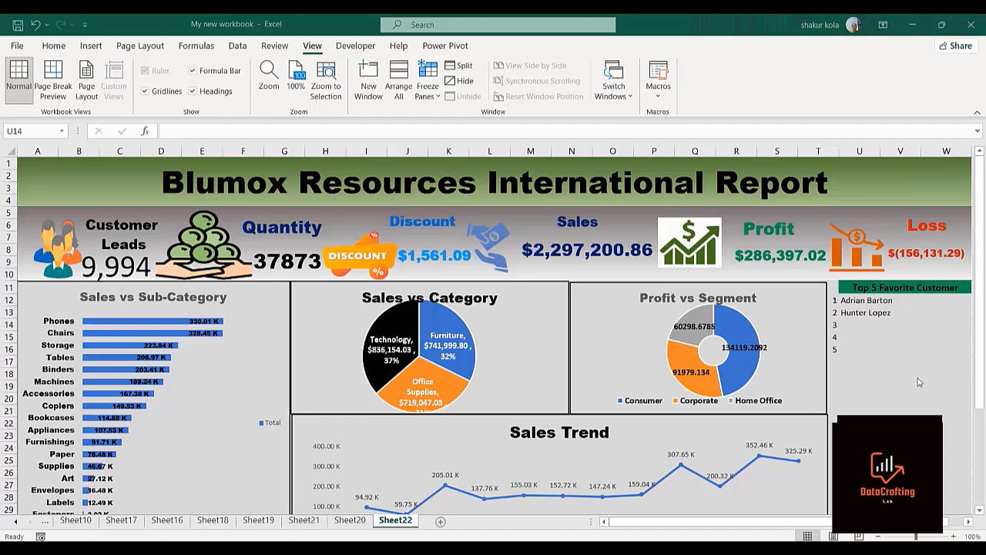
Step: Link cell U14, beside number 3, to the third customer name in cell I29 of Sheet21
left_click(852, 332)
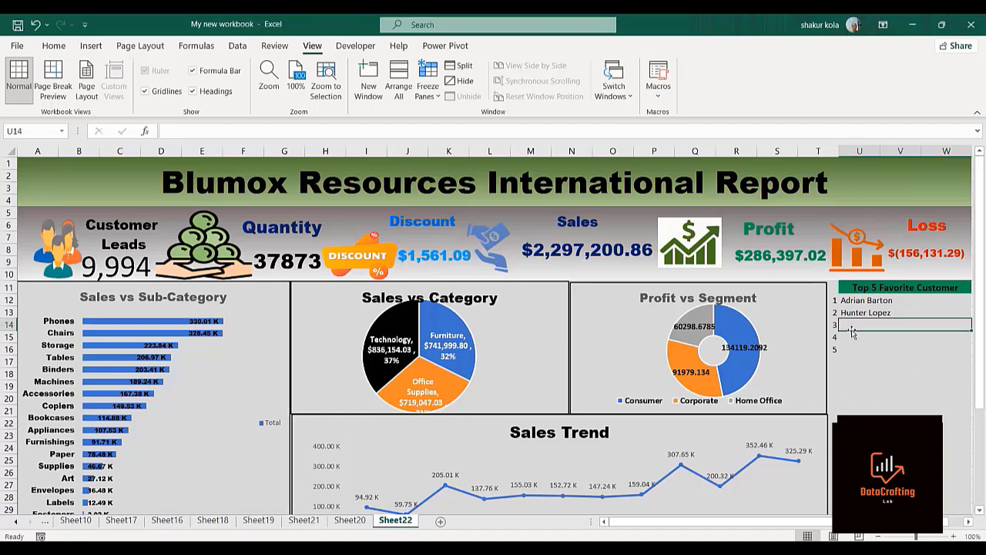
type("=")
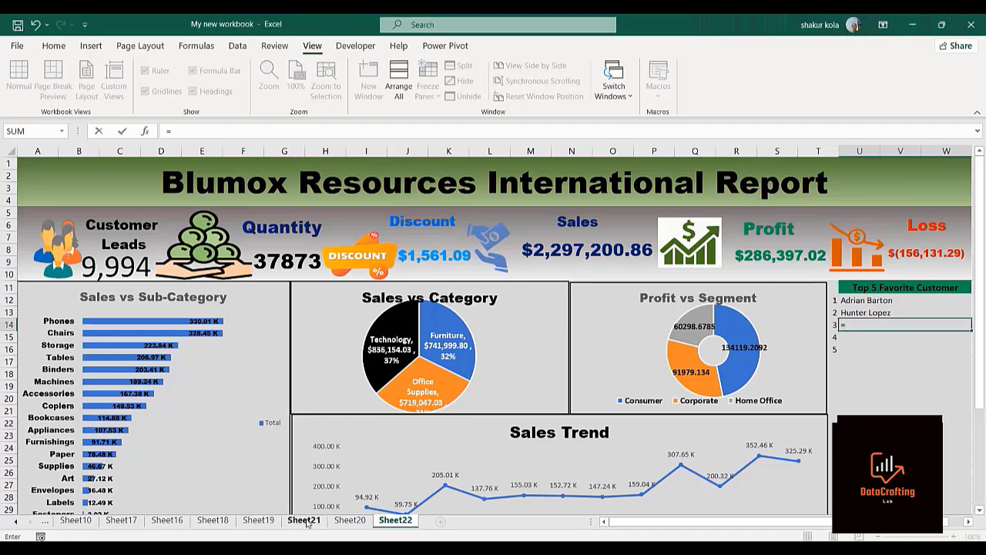
left_click(307, 520)
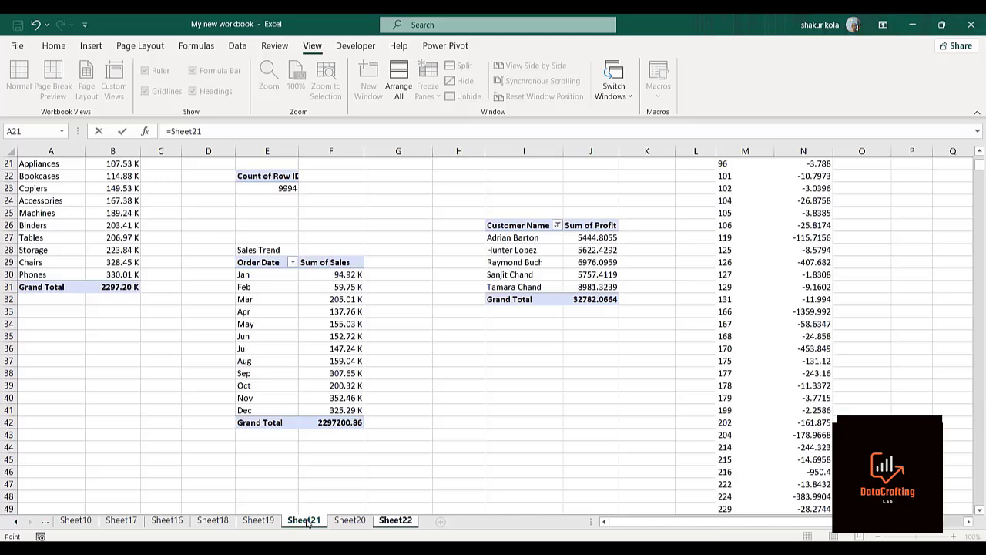
left_click(502, 262)
key("Return")
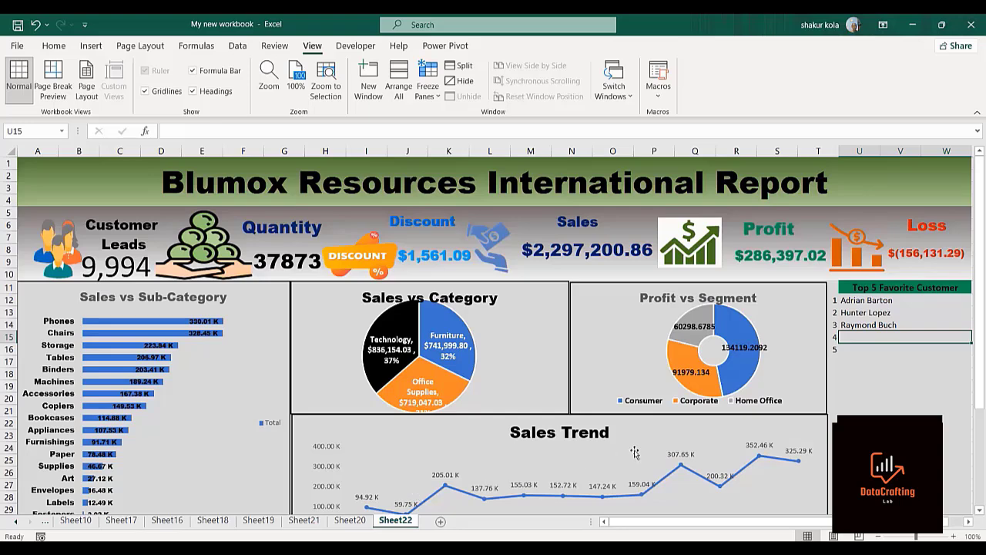
Step: Link cell U15, beside number 4, to the fourth customer name in cell I30 of Sheet21
type("=")
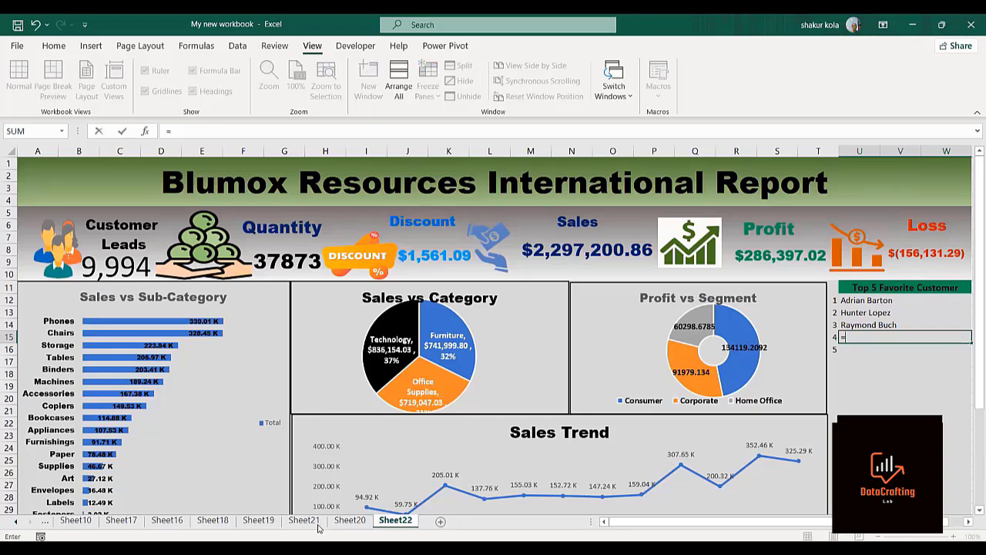
left_click(304, 521)
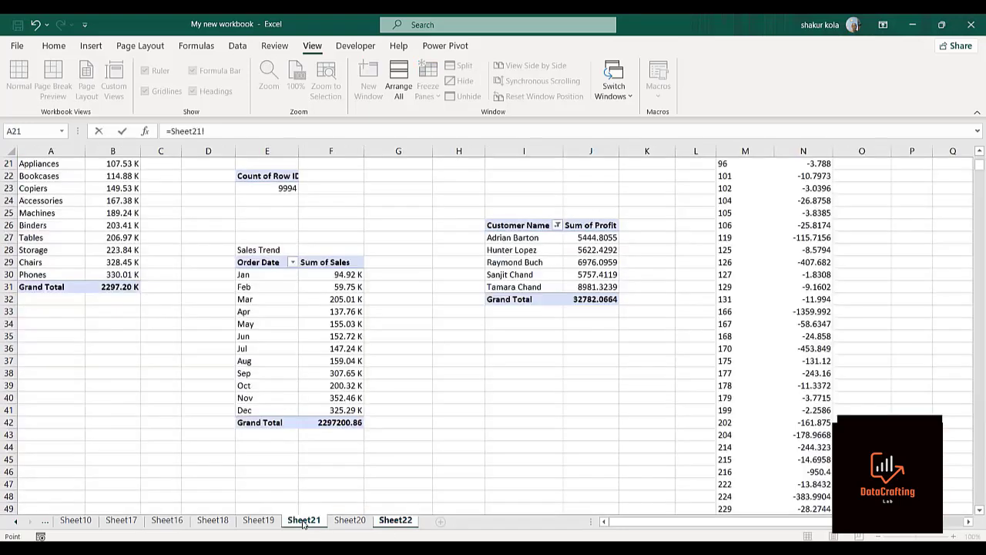
left_click(497, 274)
key("Return")
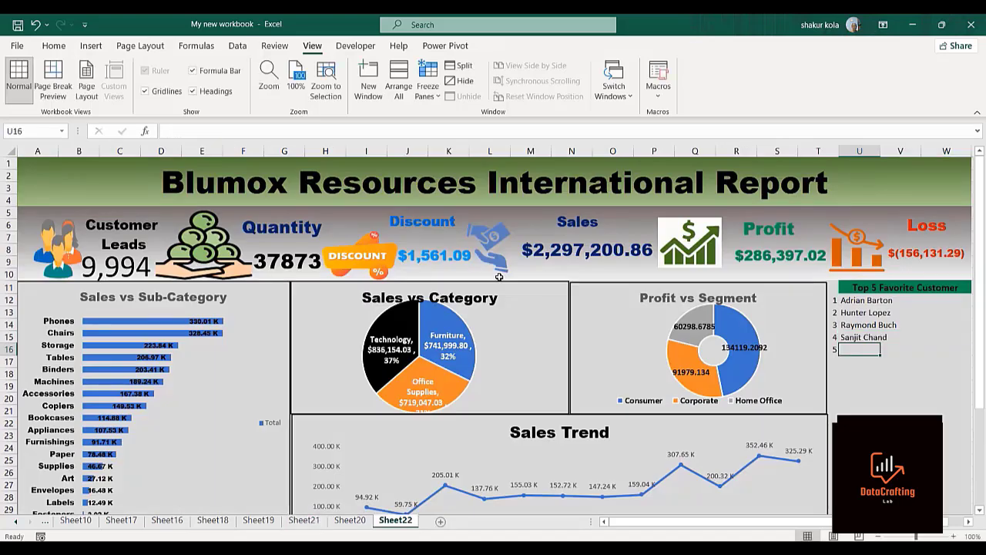
left_click(852, 337)
Step: Merge and center cells U16 to W16 beside number 5 in the Top 5 Favorite Customer list
left_click(857, 349)
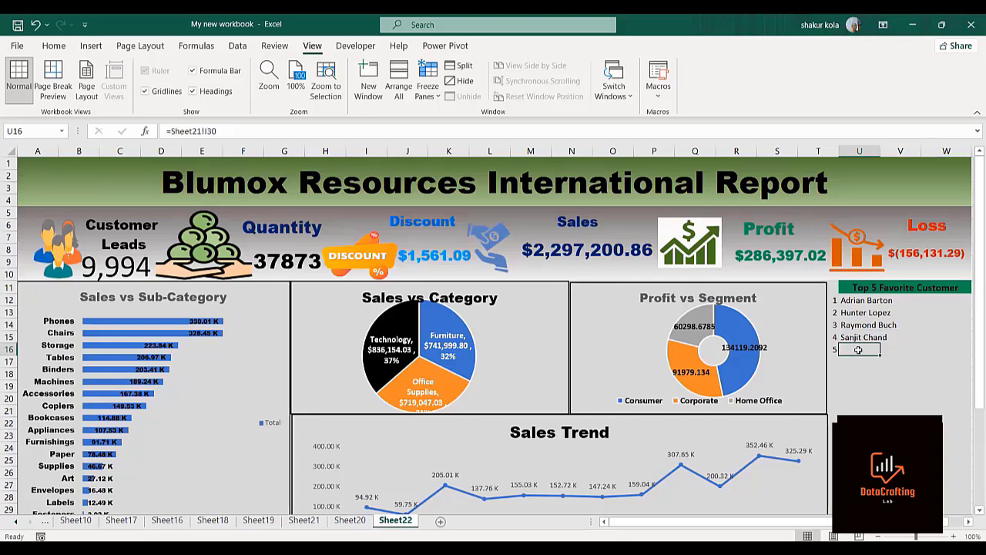
key("shift+Right")
key("shift+Right")
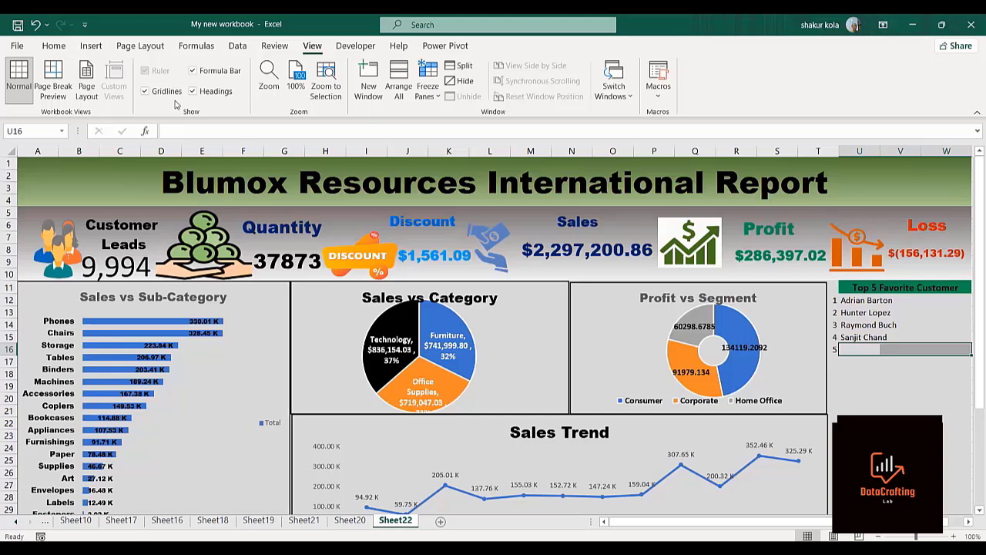
left_click(54, 46)
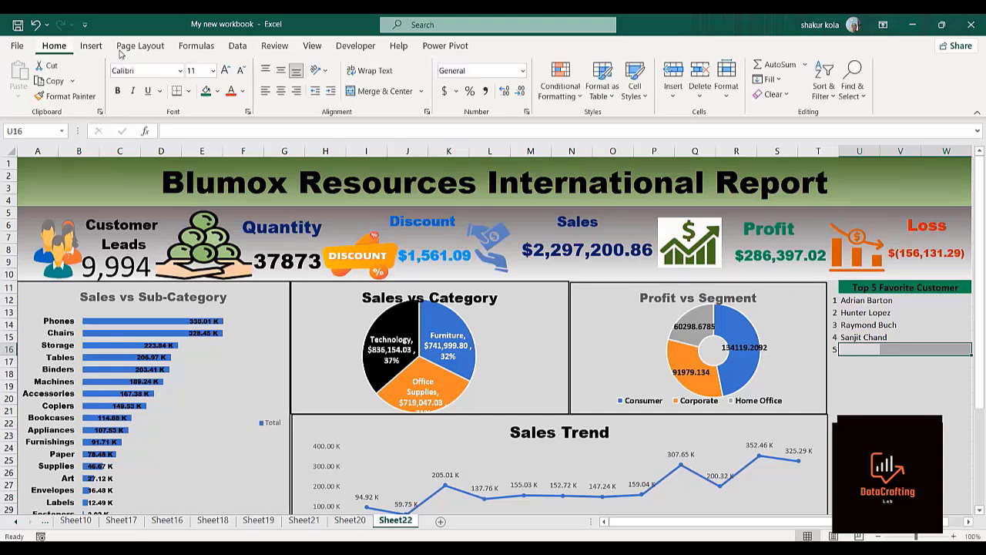
left_click(378, 91)
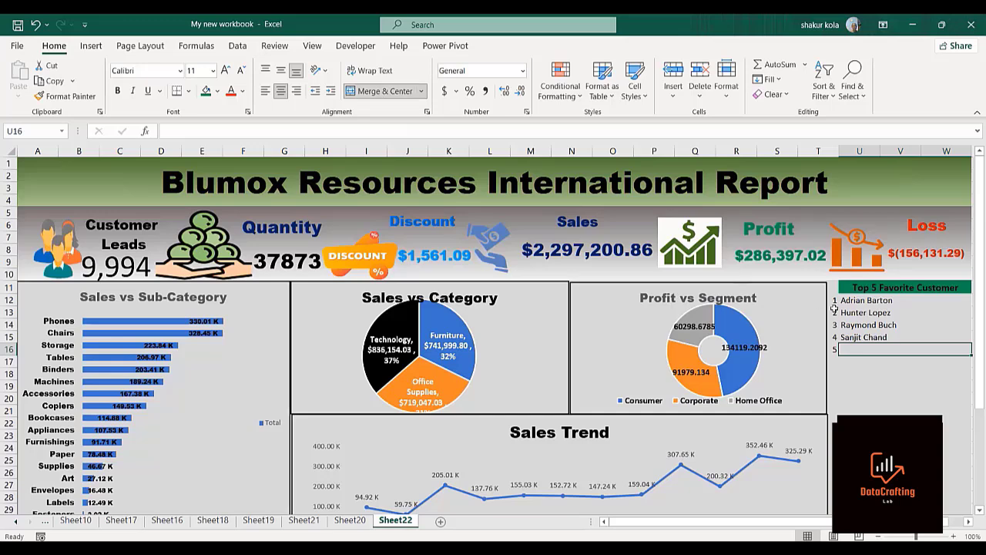
Step: Try linking the merged cell U16 to Sheet21 cell I31, and clear that entry while leaving the cell merged
type("=")
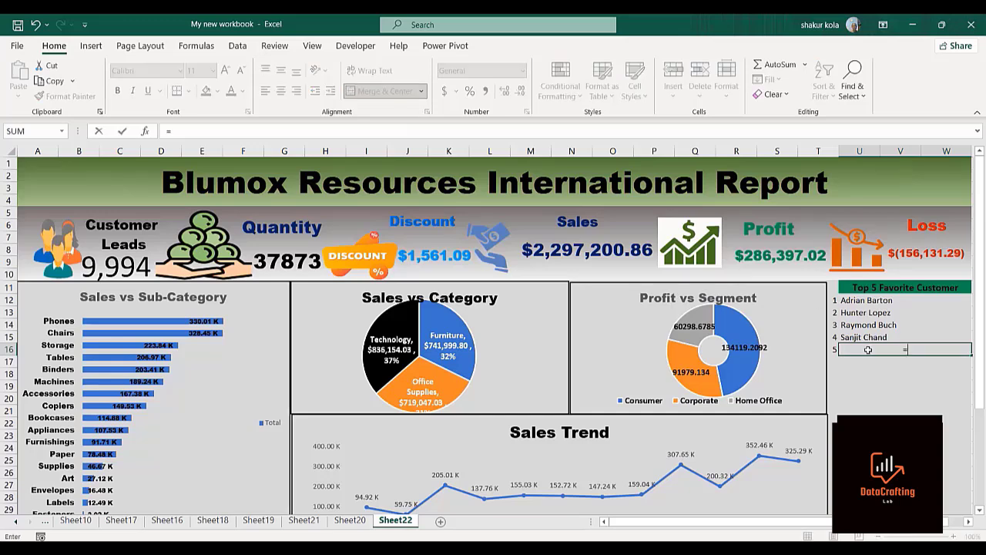
left_click(310, 521)
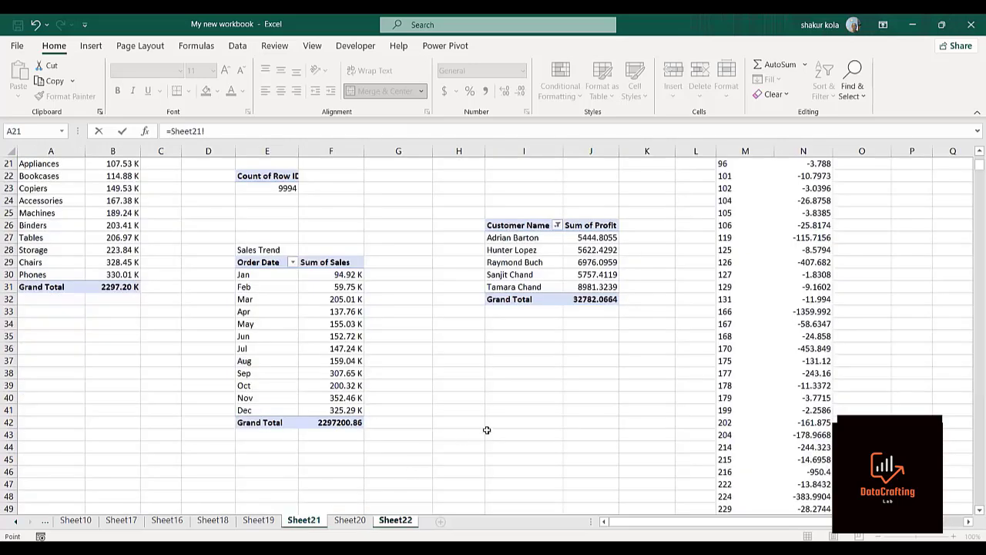
left_click(499, 287)
key("Return")
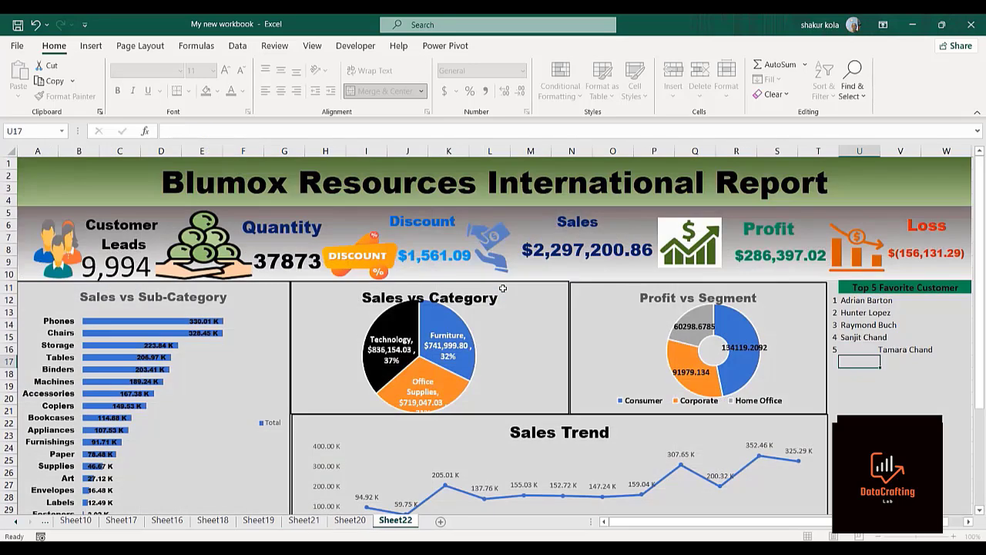
left_click(860, 349)
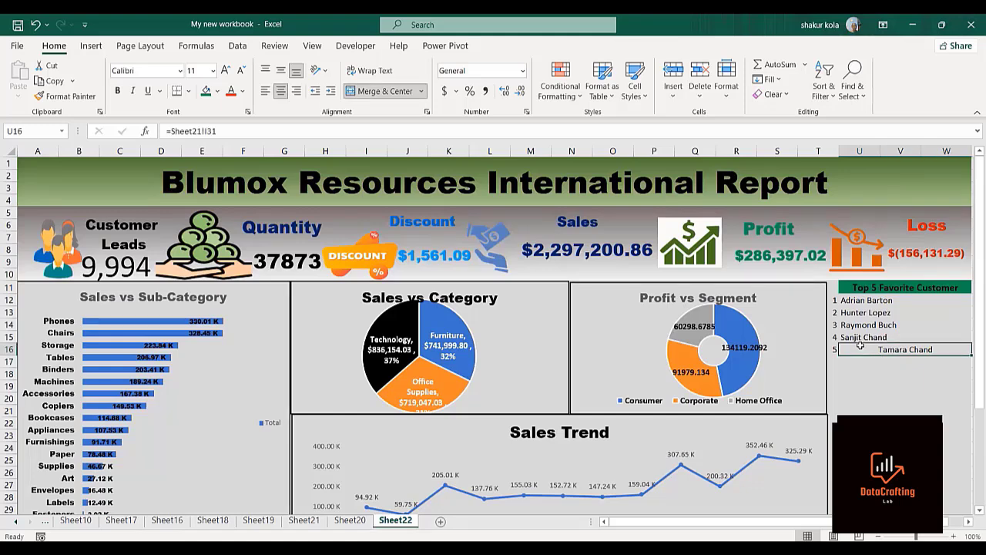
key("Delete")
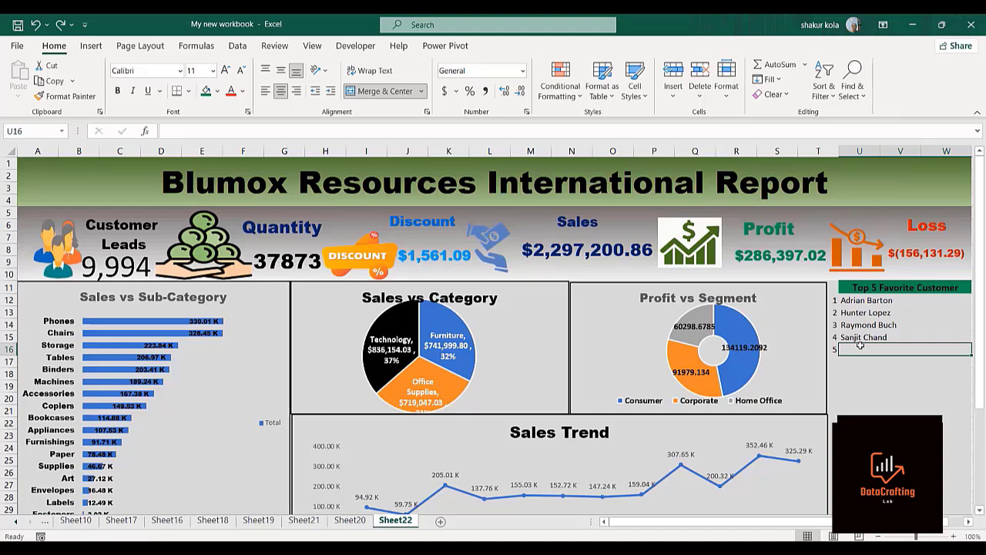
key("ctrl+z")
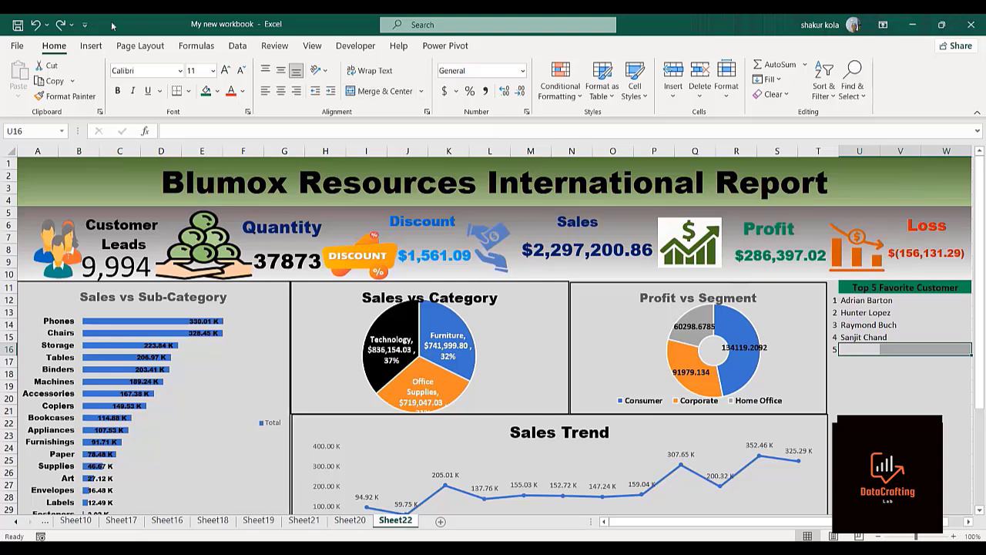
left_click(60, 25)
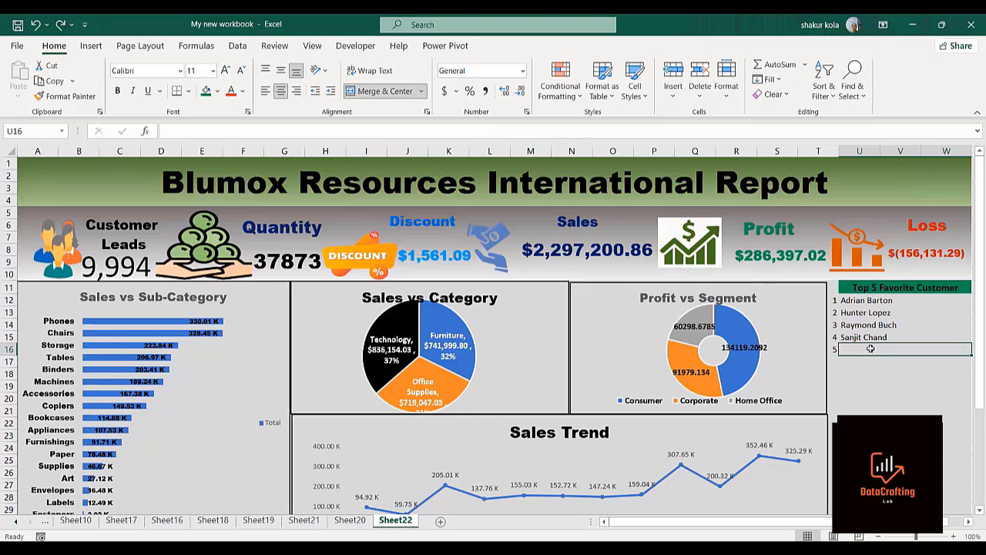
Step: Link merged cell U16, beside number 5, to the fifth customer name with =Sheet21!I31
type("=")
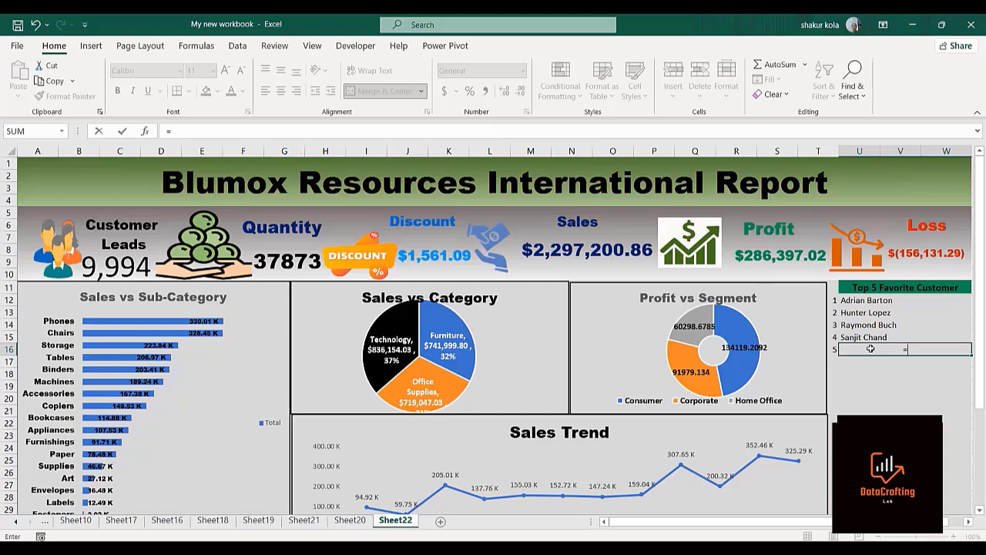
left_click(304, 521)
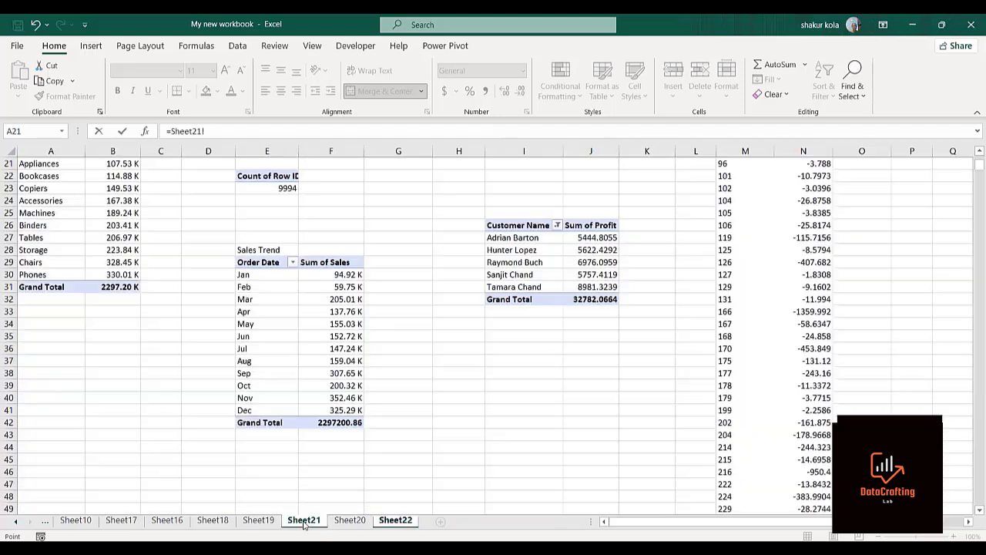
left_click(499, 286)
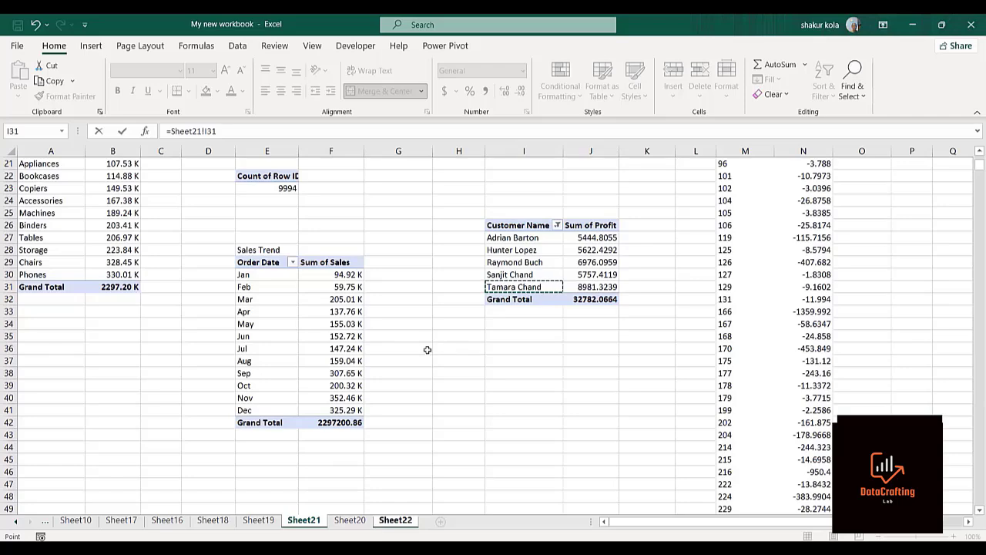
key("Return")
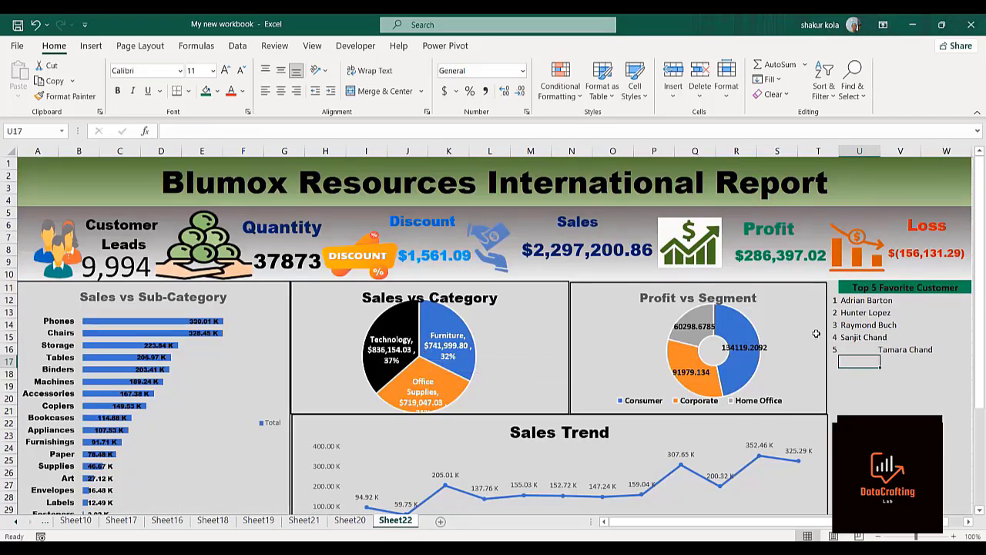
Step: Format the five customer names in rows 12 to 16 as centered and bold at font size 11
left_click(861, 301)
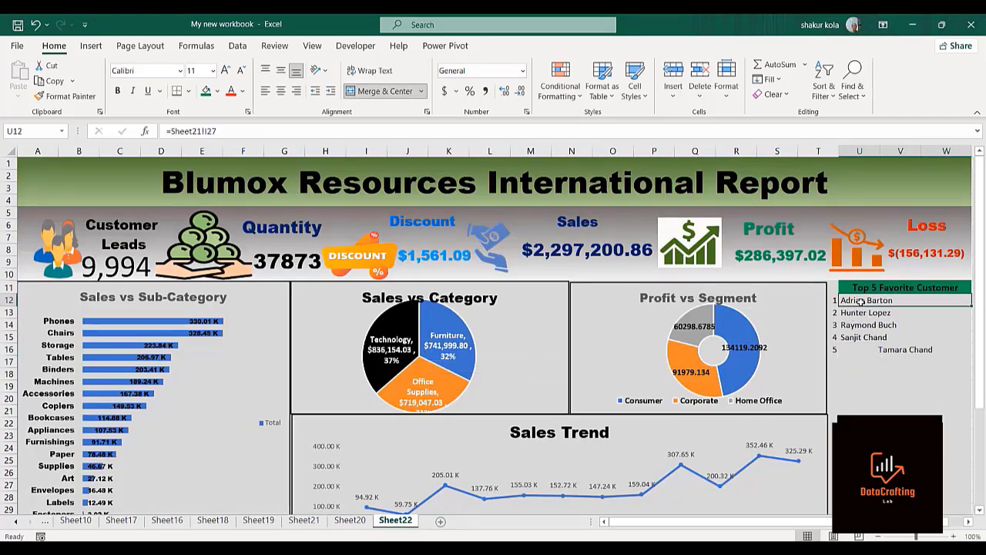
left_click_drag(861, 301, 860, 350)
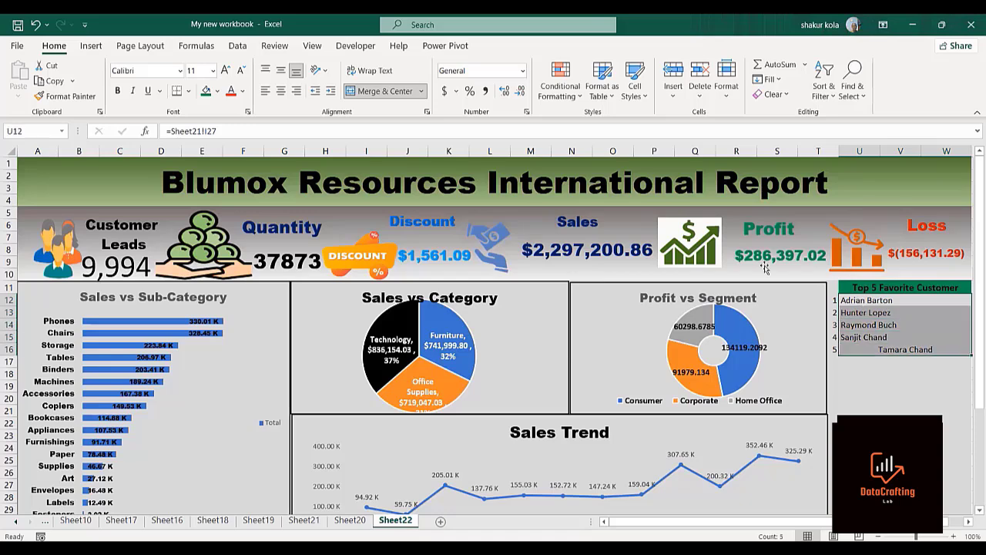
left_click(280, 91)
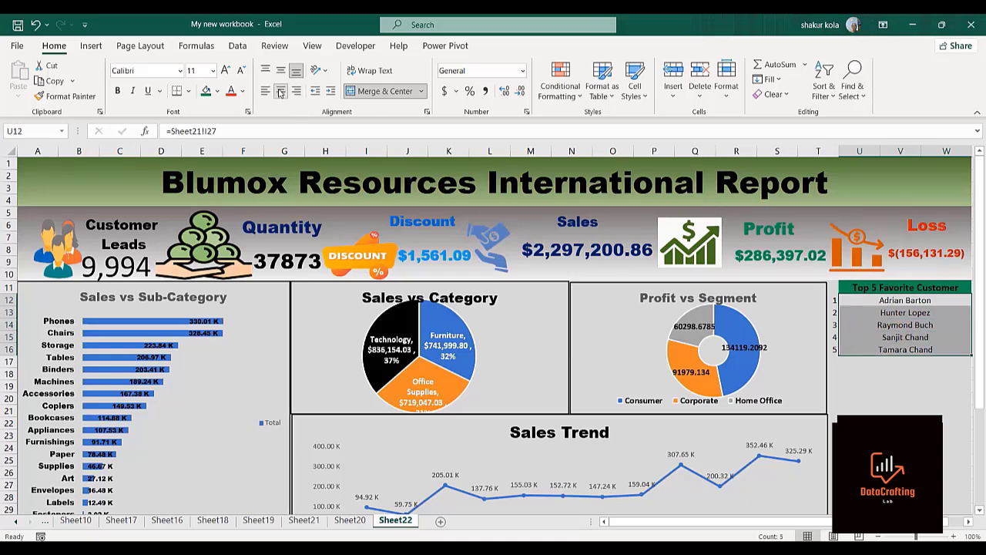
left_click(118, 91)
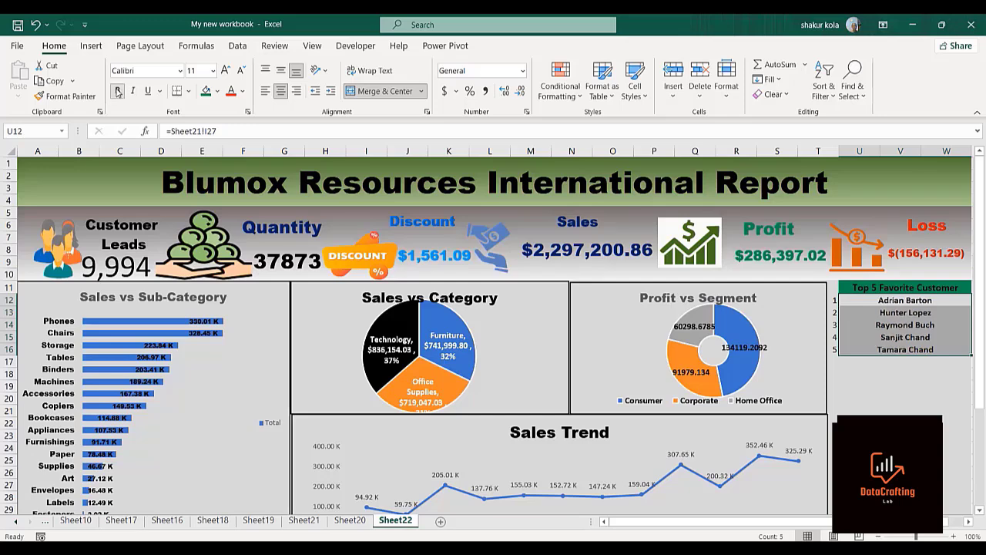
left_click(223, 77)
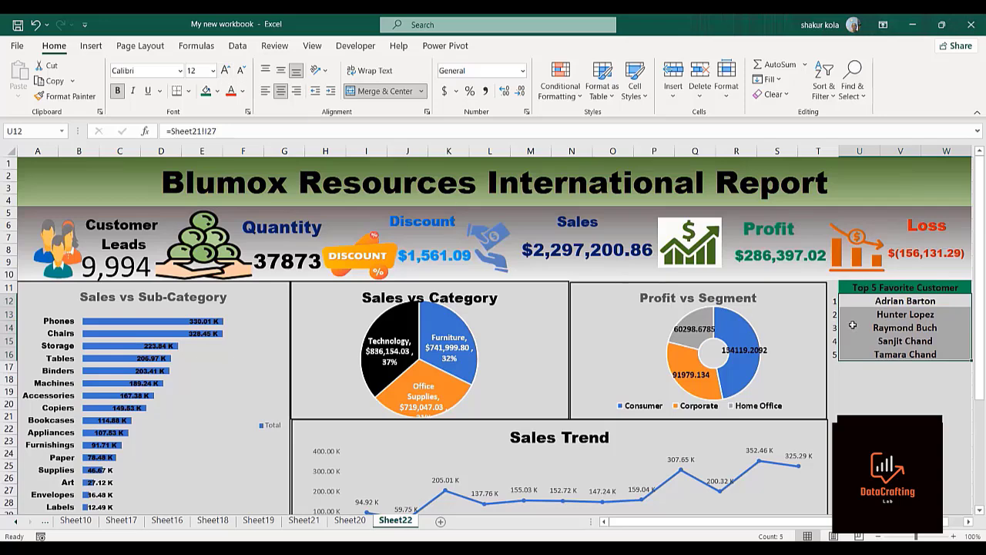
left_click(240, 71)
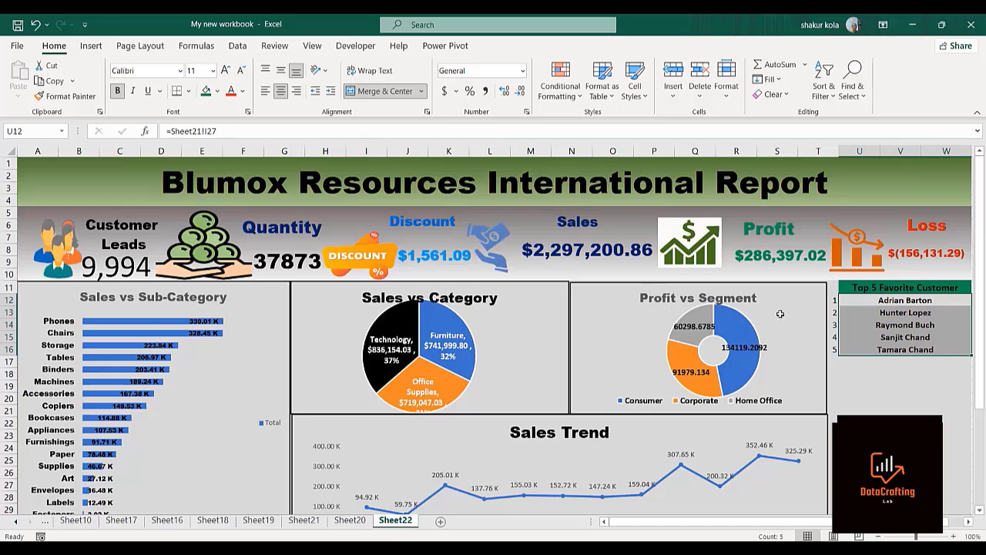
Step: Make the rank numbers 1 to 5 in cells T12 to T16 bold
left_click(835, 301)
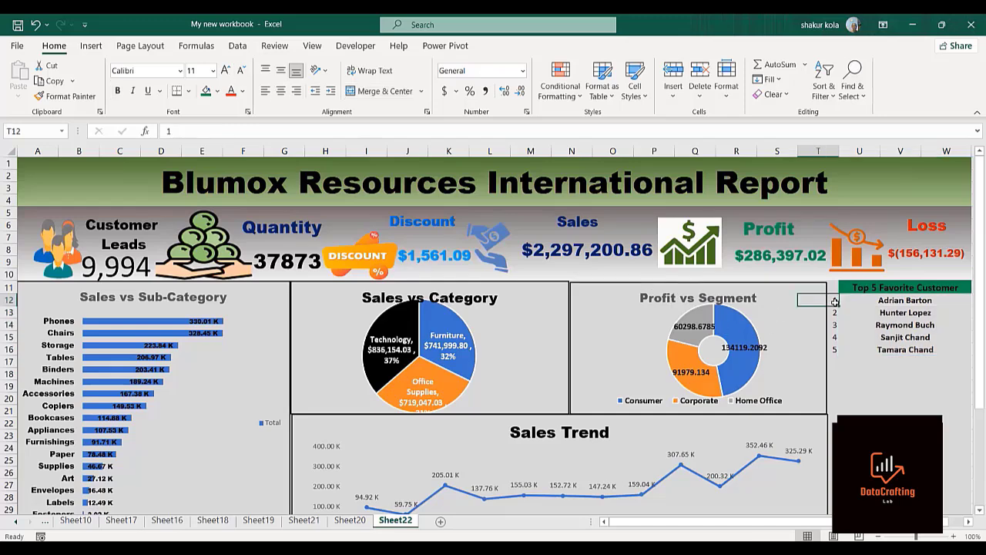
left_click_drag(834, 301, 844, 353)
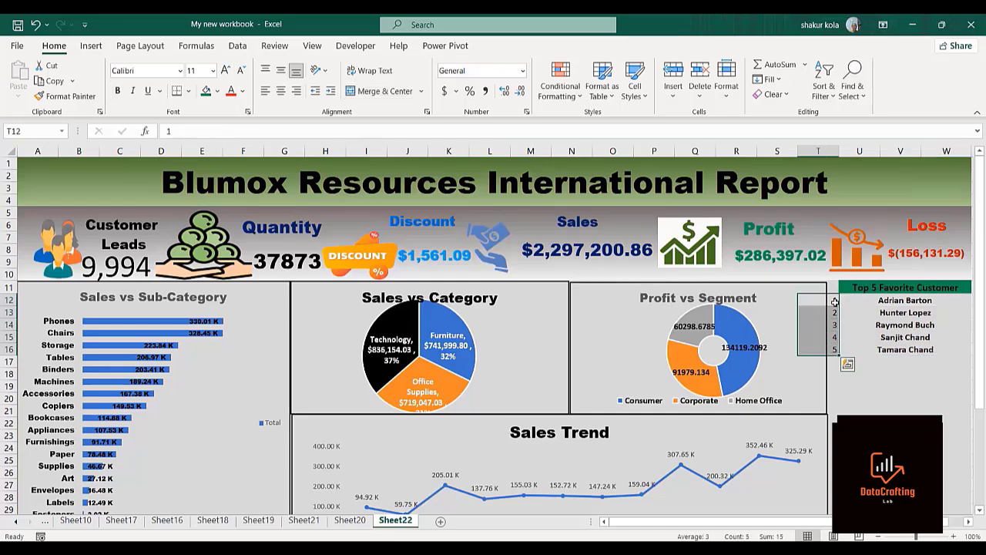
left_click(119, 91)
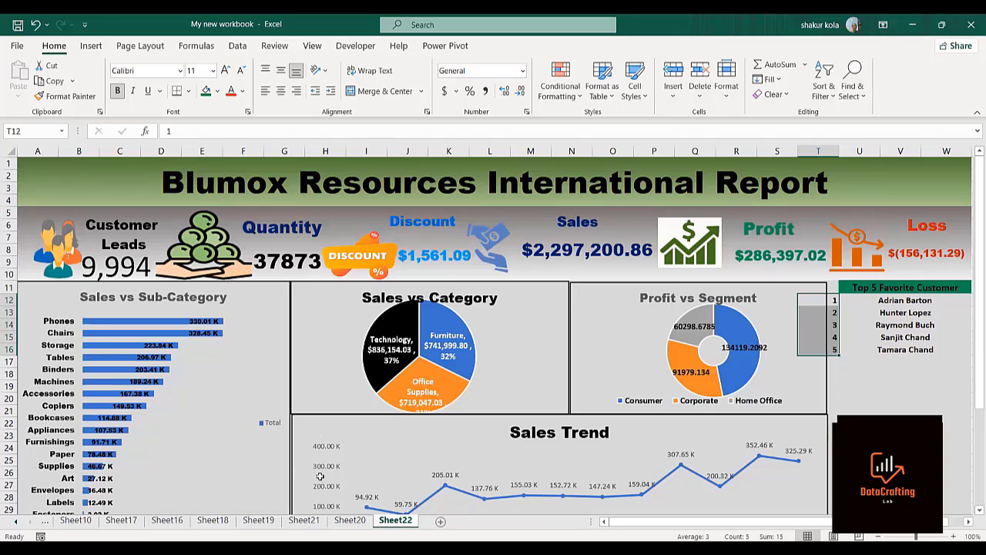
Step: Hide the formula bar and deselect the rank numbers
left_click(312, 47)
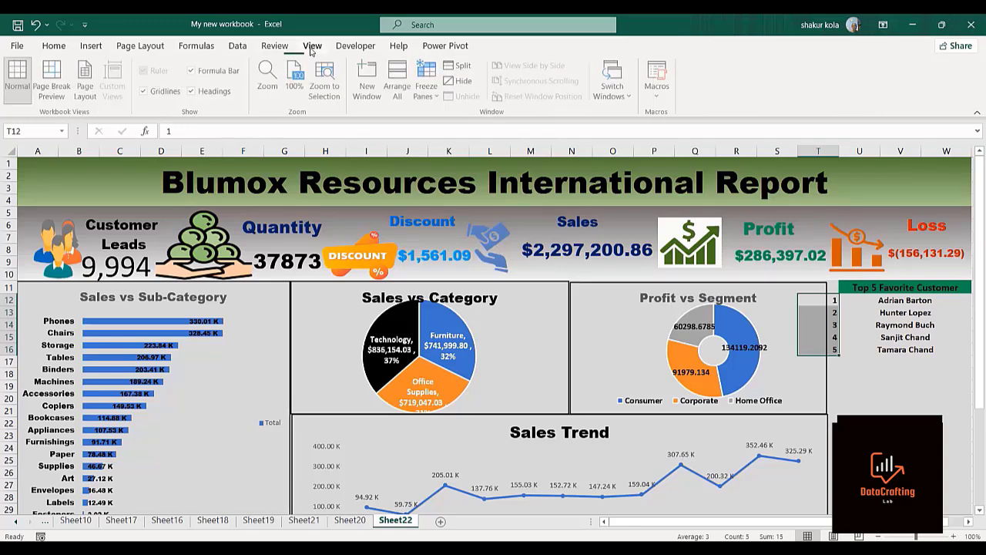
left_click(193, 71)
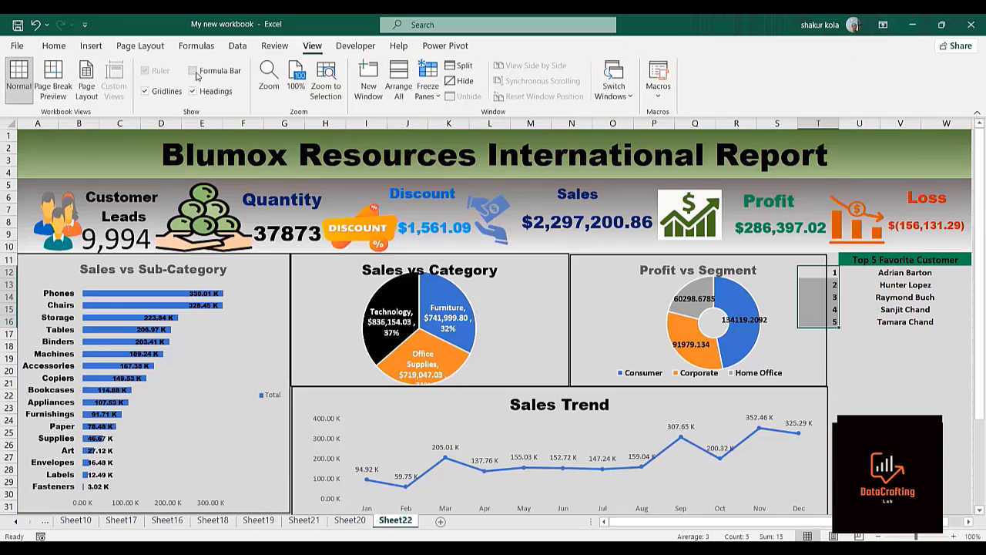
left_click(957, 469)
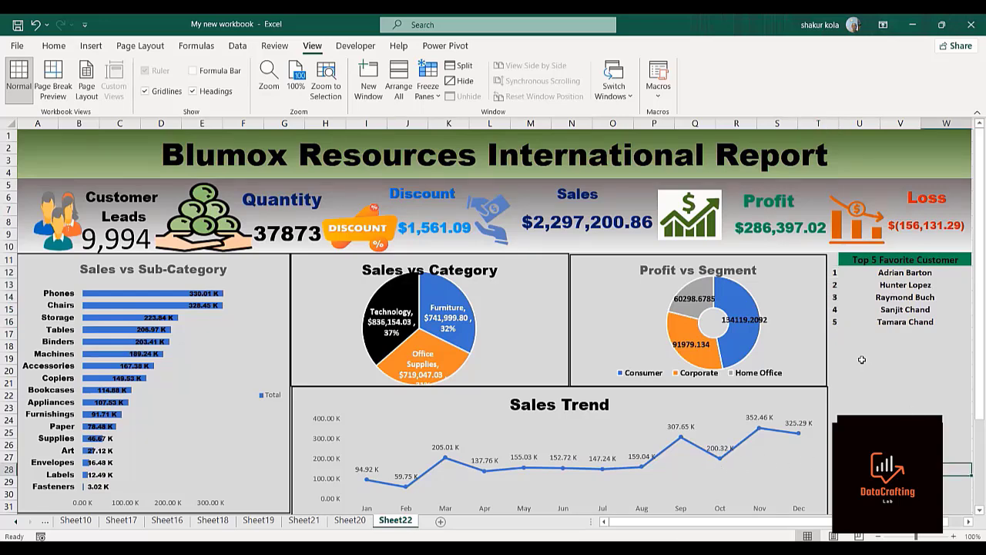
left_click(90, 46)
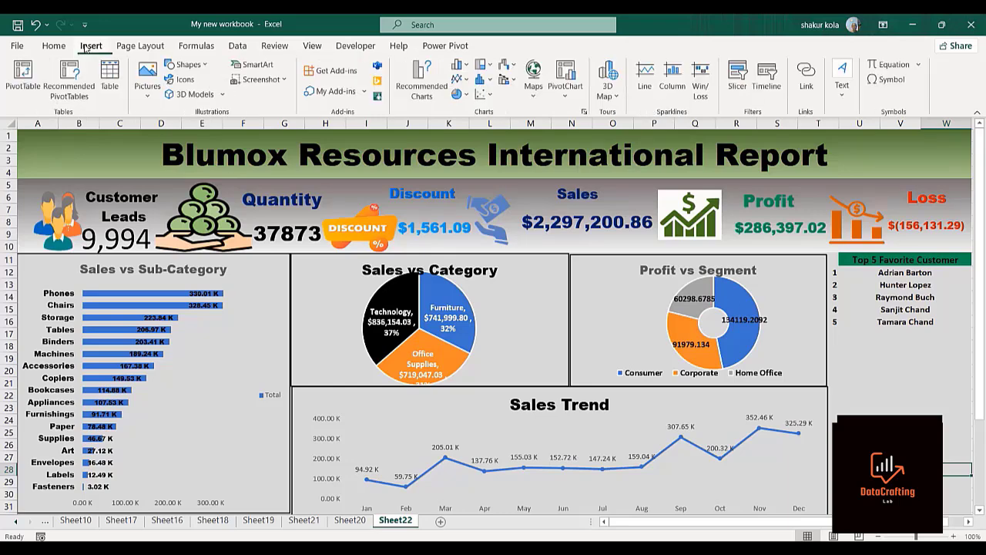
left_click(735, 86)
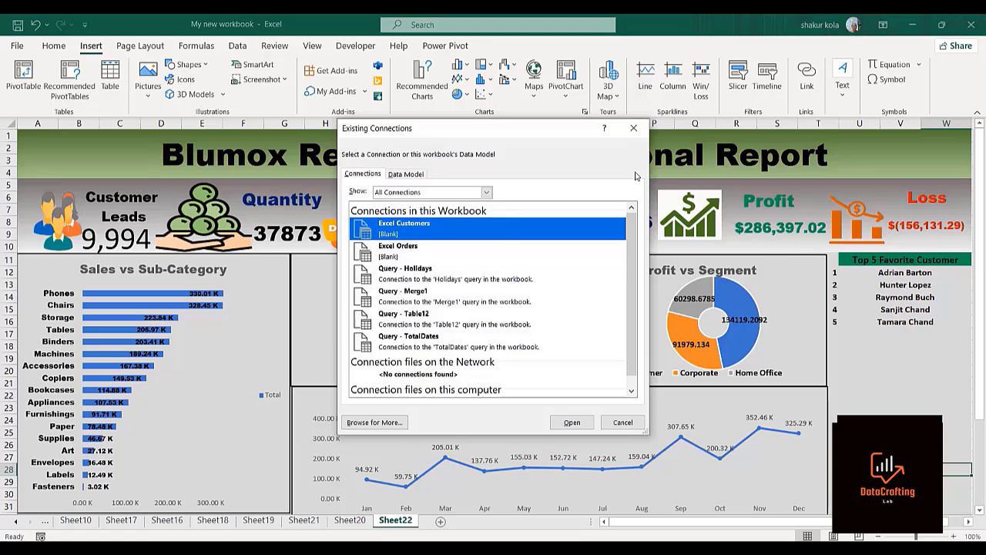
left_click(634, 128)
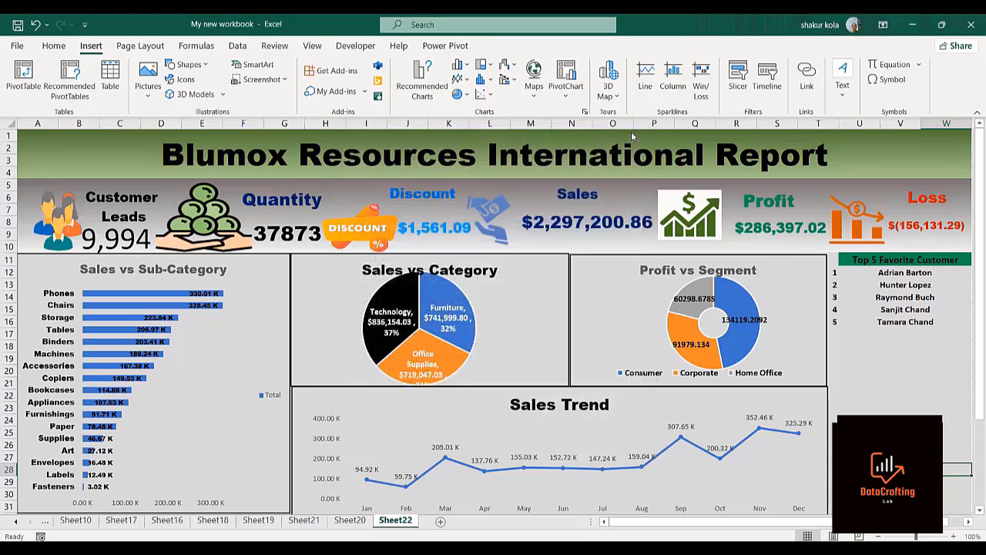
Step: Insert Region and Year slicers for the Sales vs Sub-Category chart
left_click(120, 301)
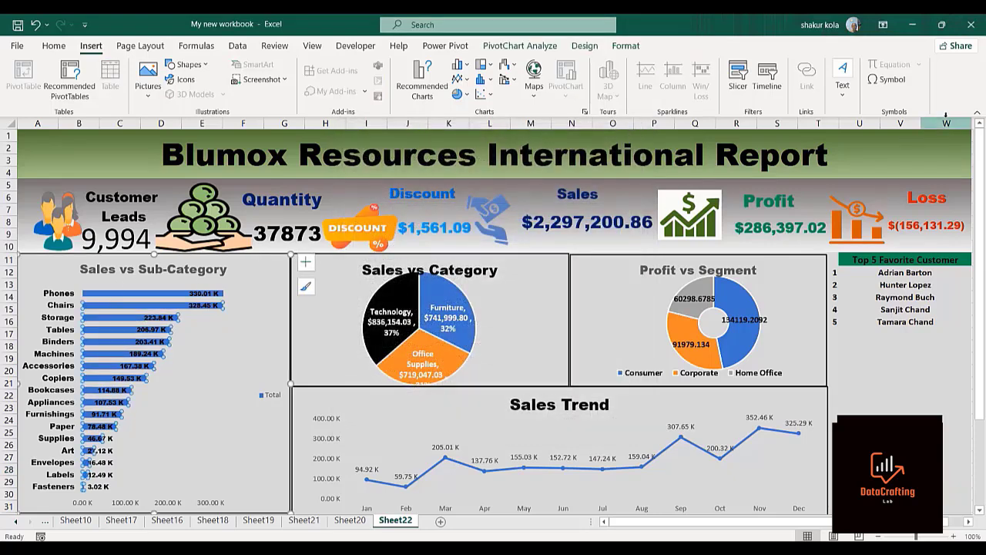
left_click(737, 72)
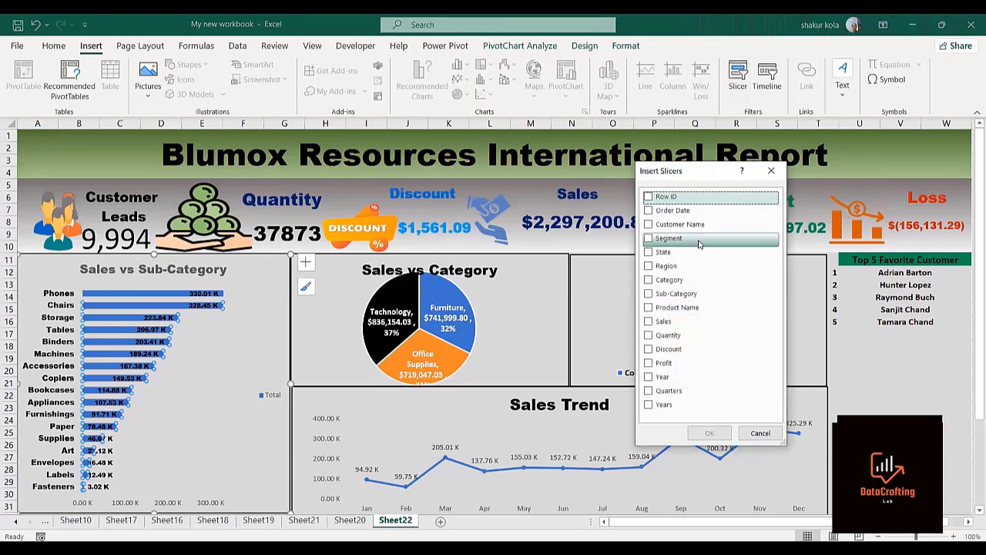
left_click(649, 267)
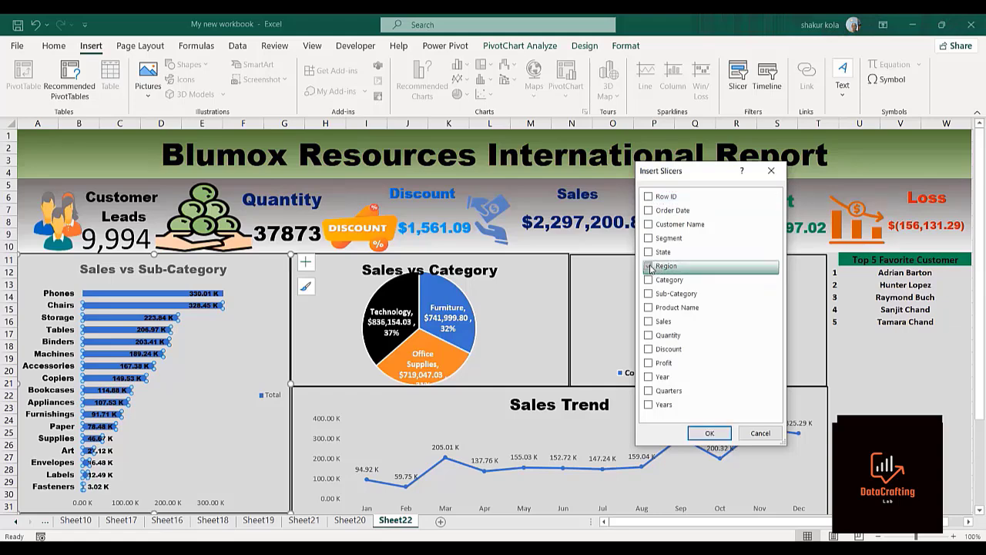
left_click(653, 377)
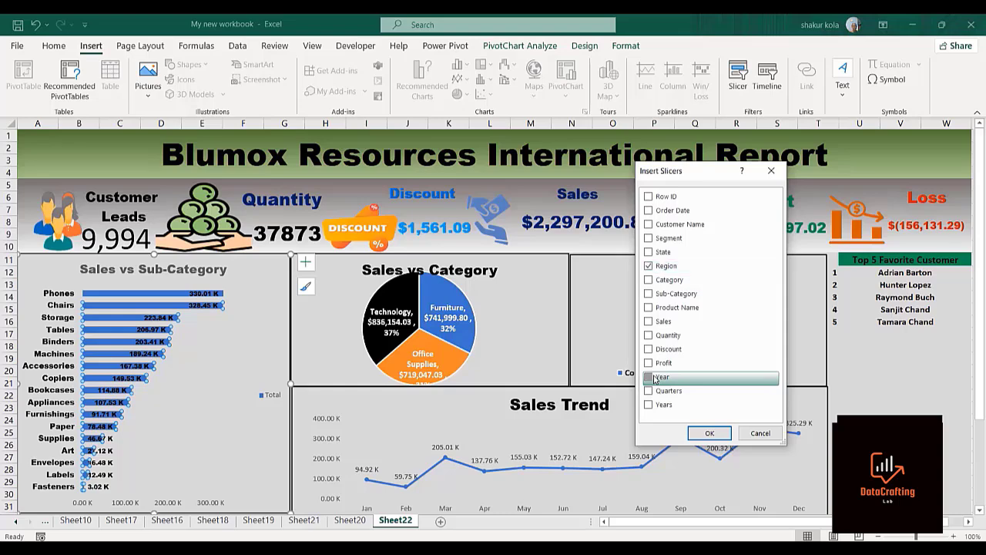
left_click(708, 433)
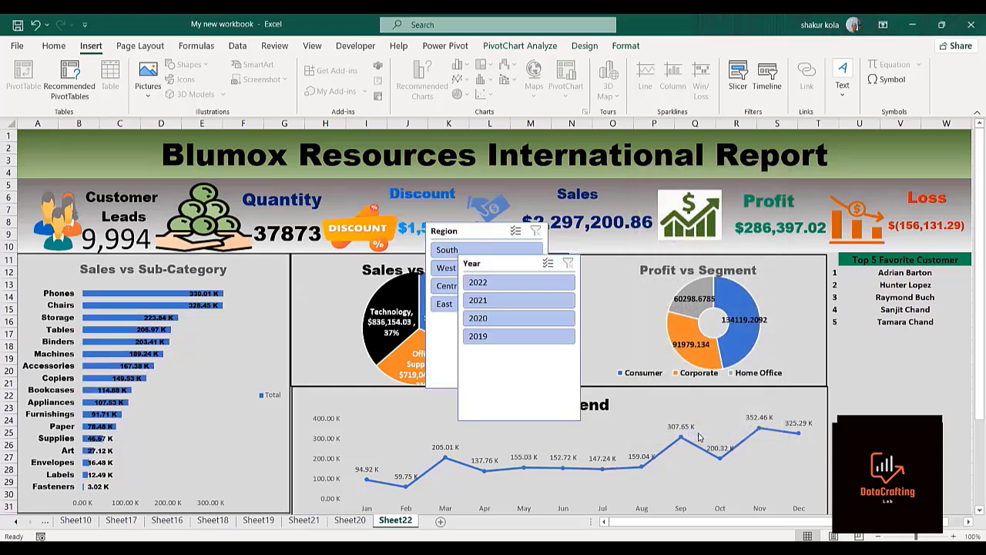
Step: Move the Year slicer off the Region slicer and arrange its buttons in 2 columns
left_click(502, 265)
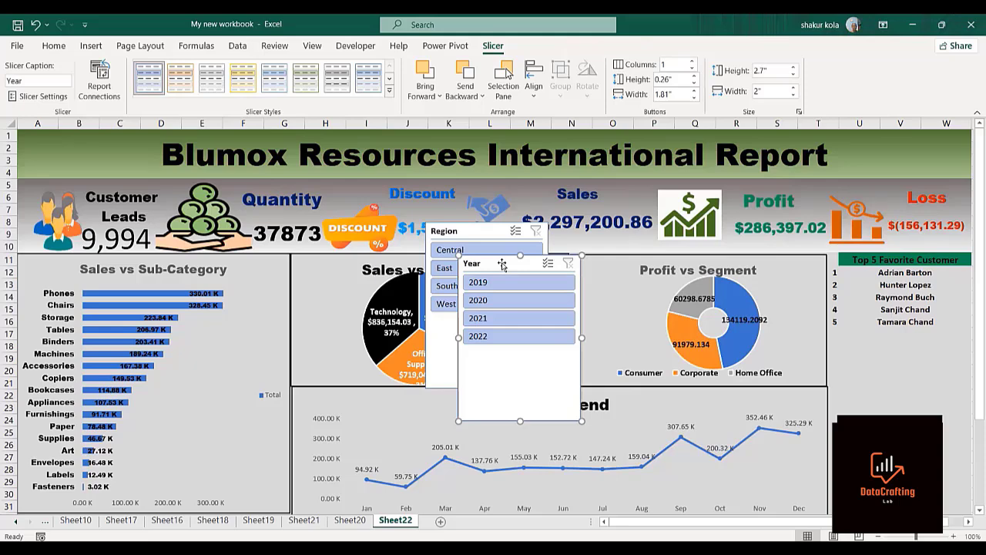
left_click_drag(502, 265, 758, 341)
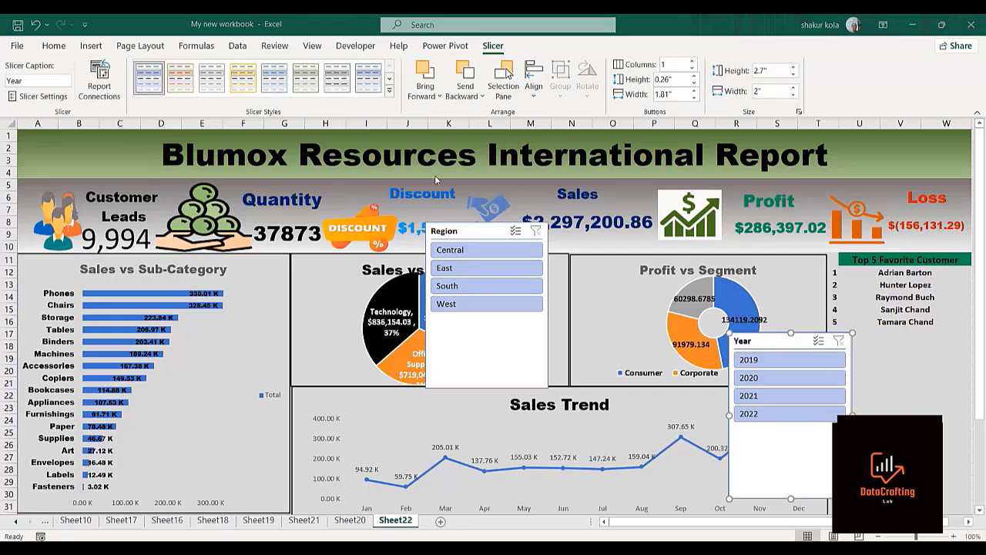
left_click(692, 61)
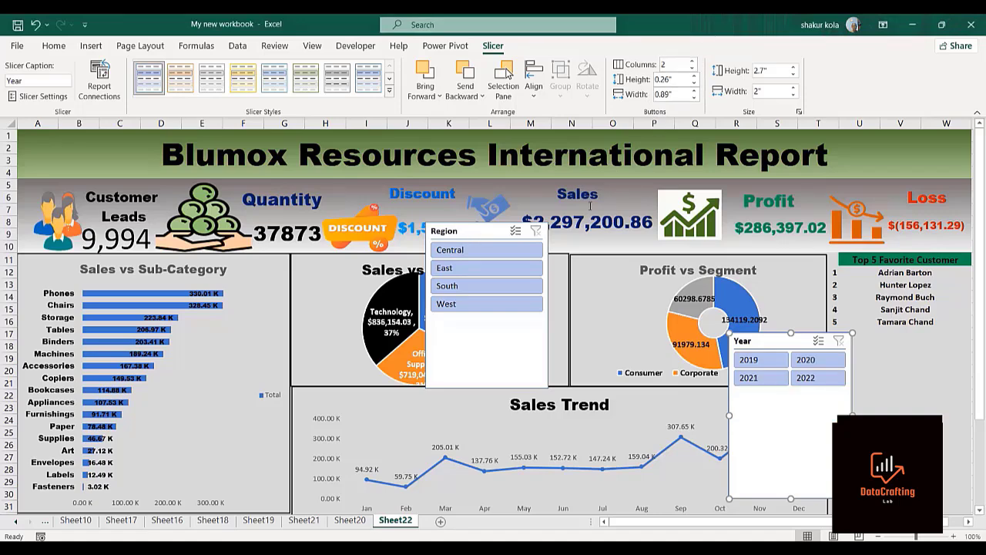
Step: Arrange the Region slicer in 2 columns, shorten it to about 1.48", and place it beneath the Top 5 Favorite Customer list
left_click(477, 233)
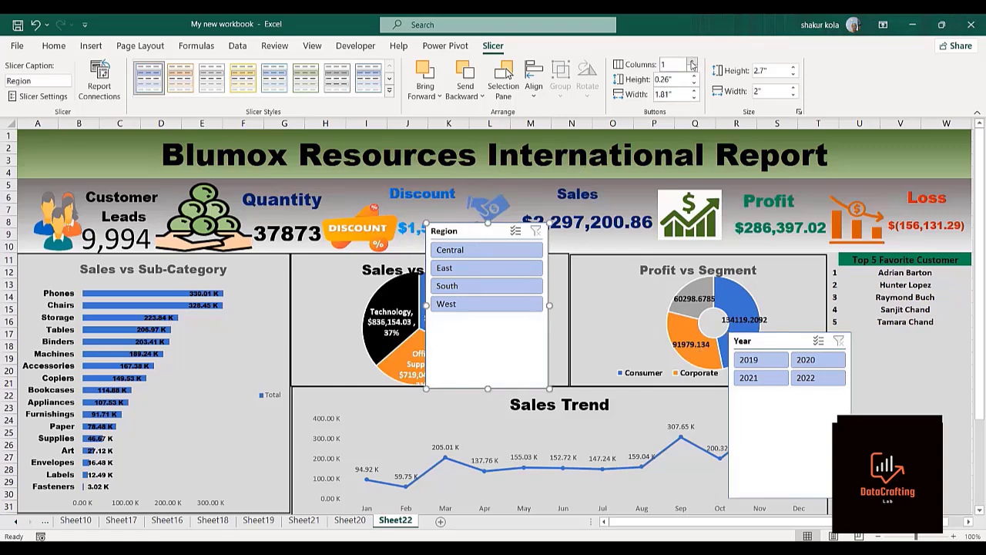
left_click(692, 61)
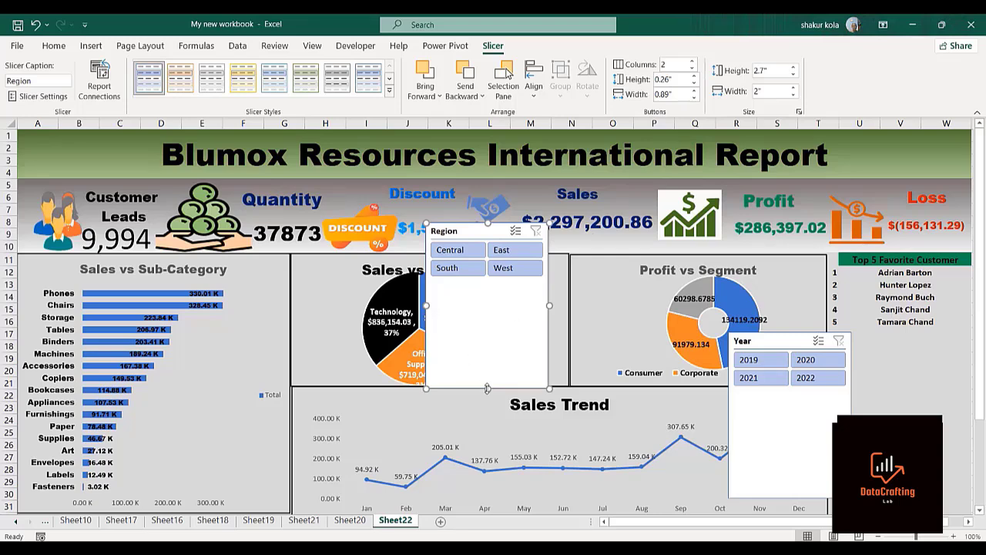
left_click_drag(487, 387, 480, 314)
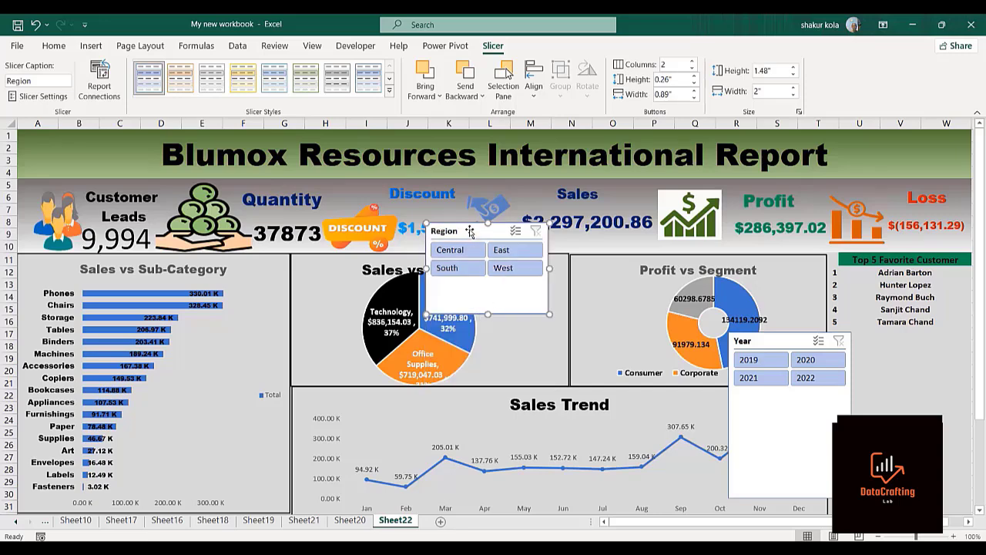
left_click_drag(469, 233, 882, 345)
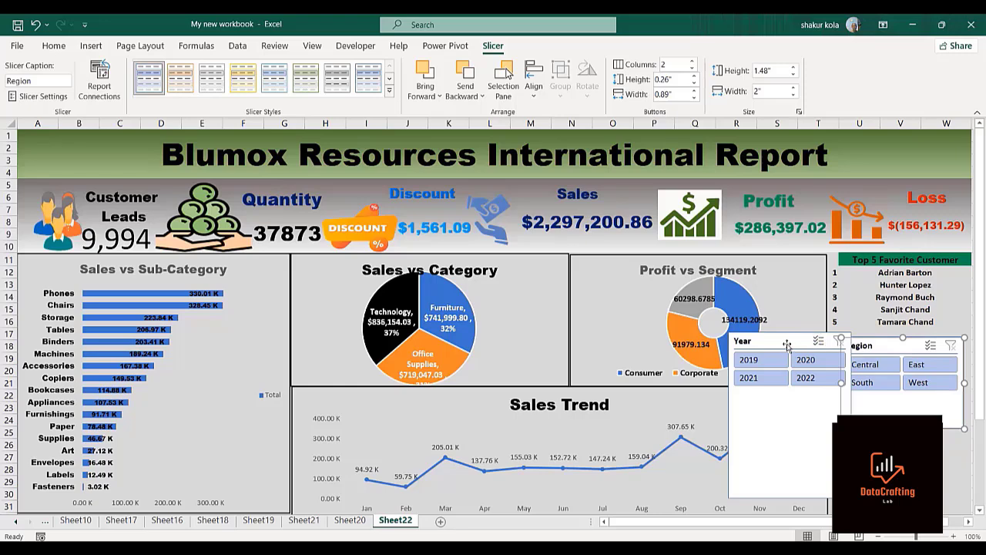
Step: Place the Year slicer directly beneath the Region slicer and resize it to about 1.29" high
left_click_drag(786, 345, 772, 299)
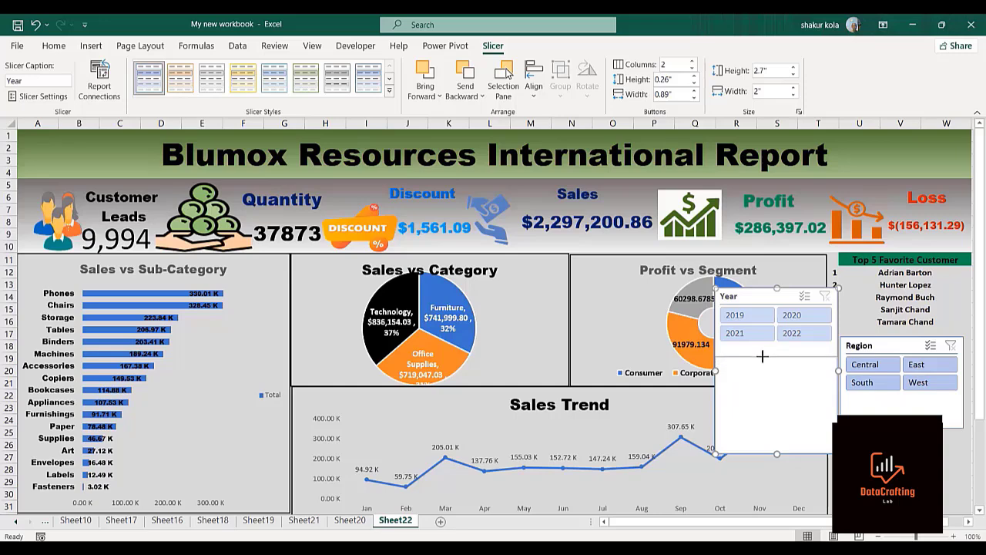
left_click_drag(762, 356, 762, 357)
left_click_drag(762, 297, 890, 447)
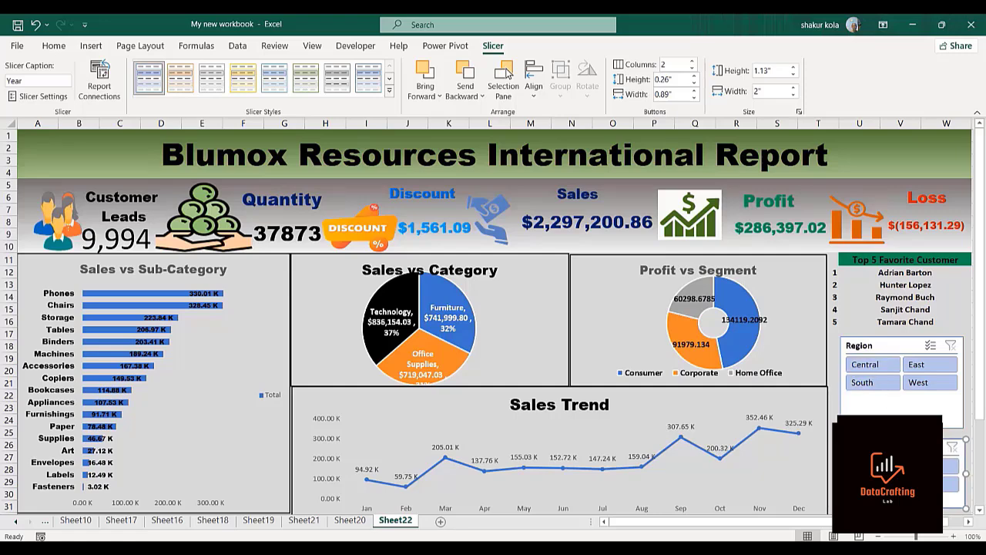
left_click_drag(892, 439, 892, 428)
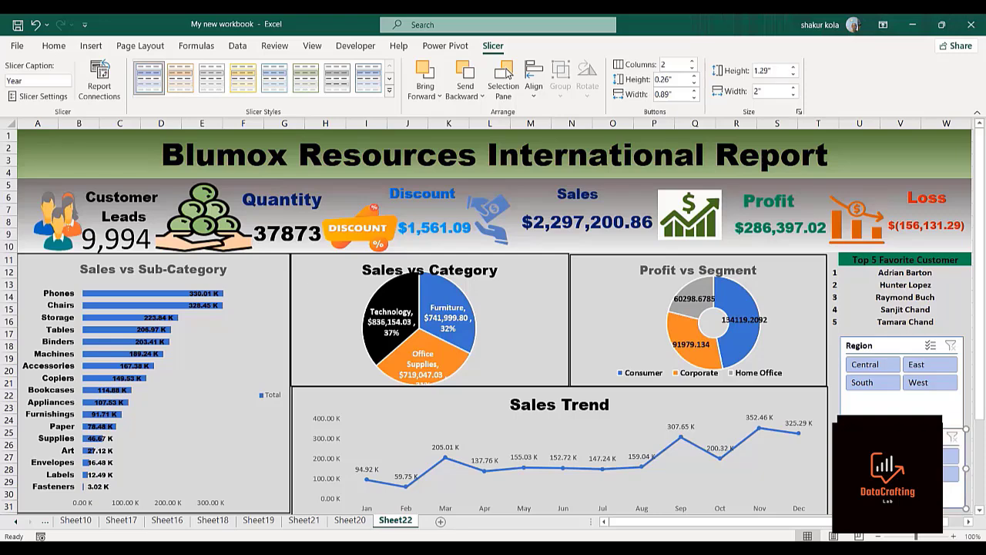
Step: Widen the Region slicer to fill the space beneath the customer list and the Year slicer to about 2.24"
left_click(840, 381)
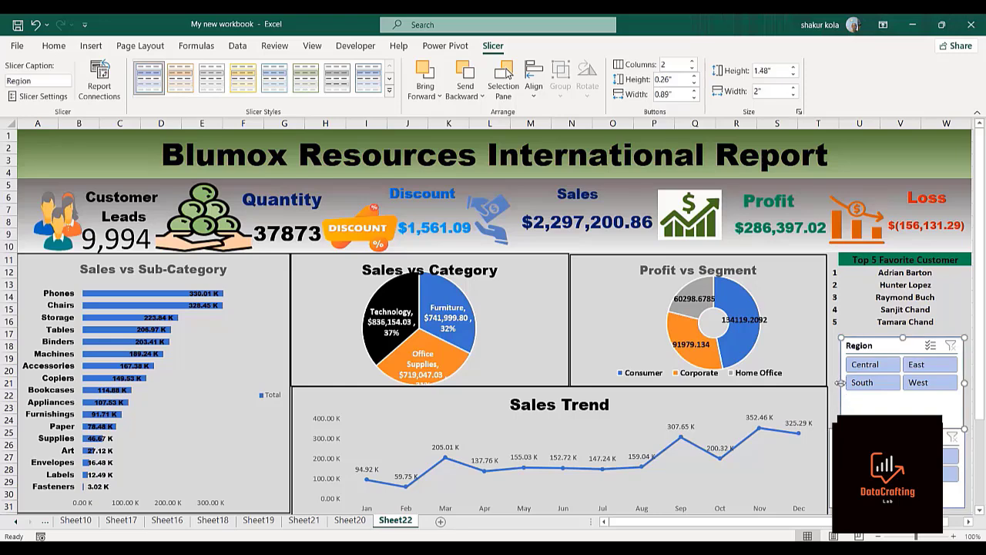
left_click_drag(840, 382, 829, 383)
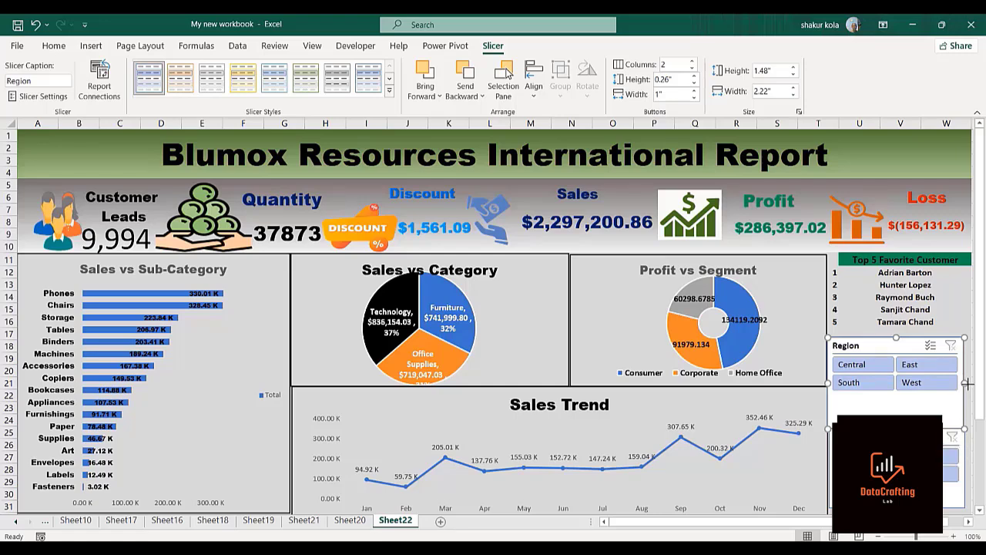
scroll(968, 383, "right", 3)
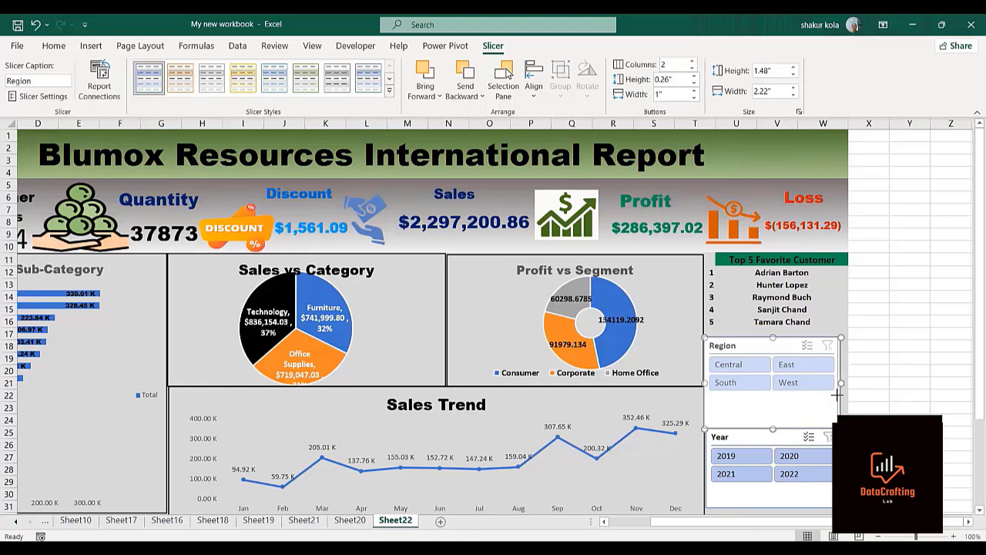
left_click_drag(848, 393, 847, 394)
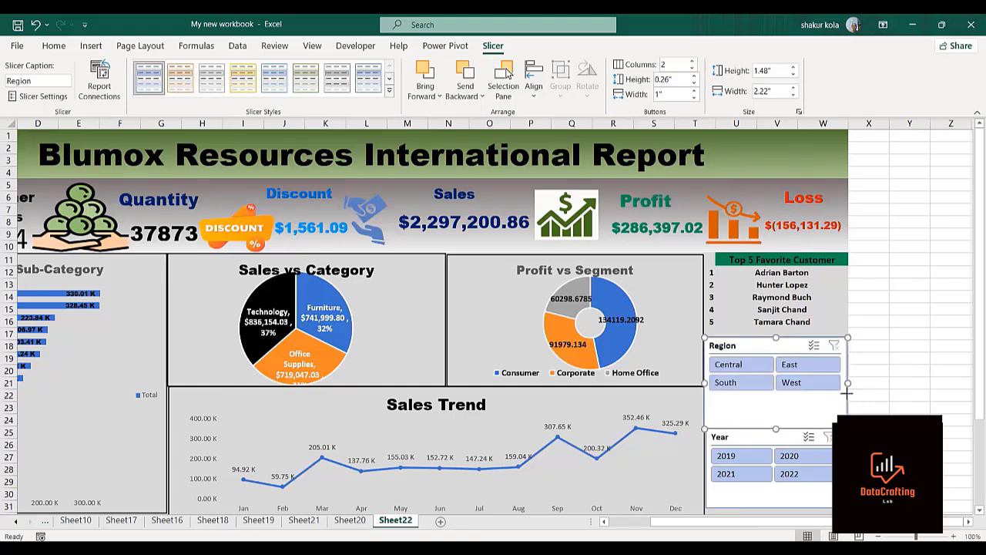
left_click(840, 471)
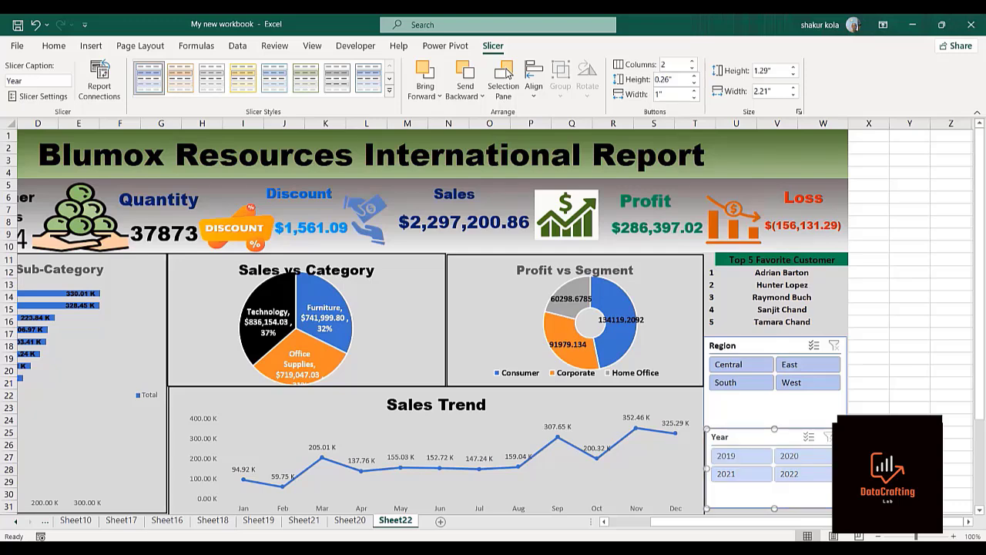
left_click_drag(843, 469, 846, 468)
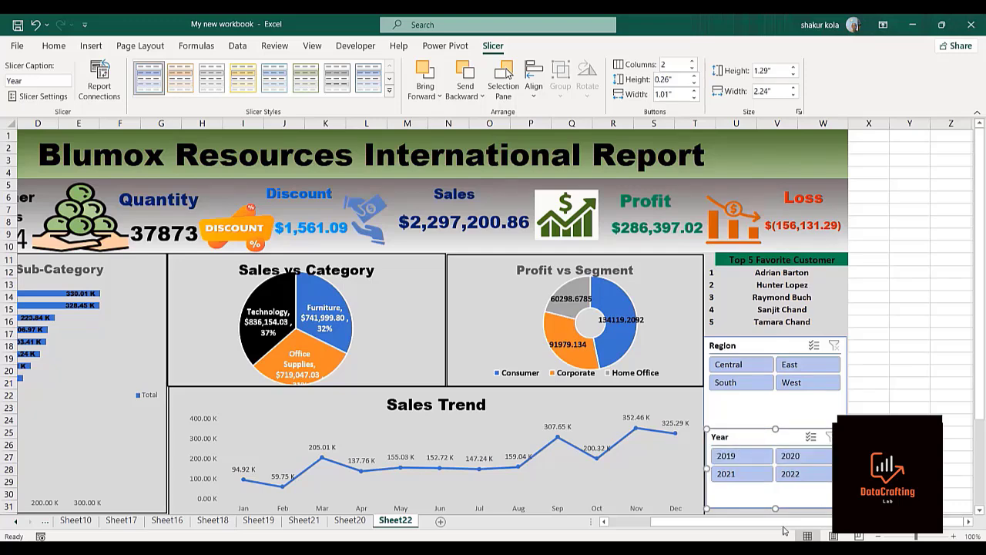
Step: Reduce the Sales Trend chart's height slightly by raising its lower edge to row 31
scroll(543, 455, "down", 1)
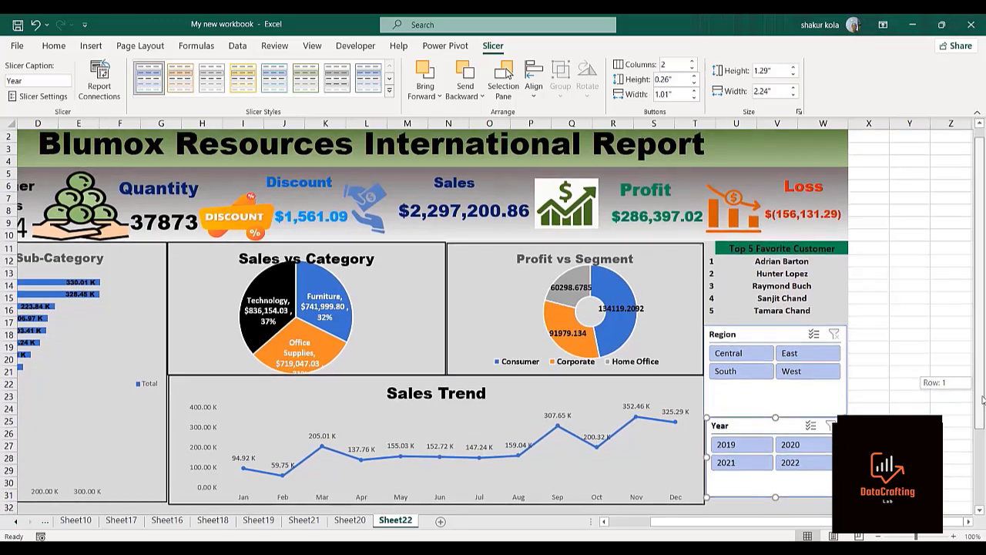
left_click(424, 471)
left_click(453, 459)
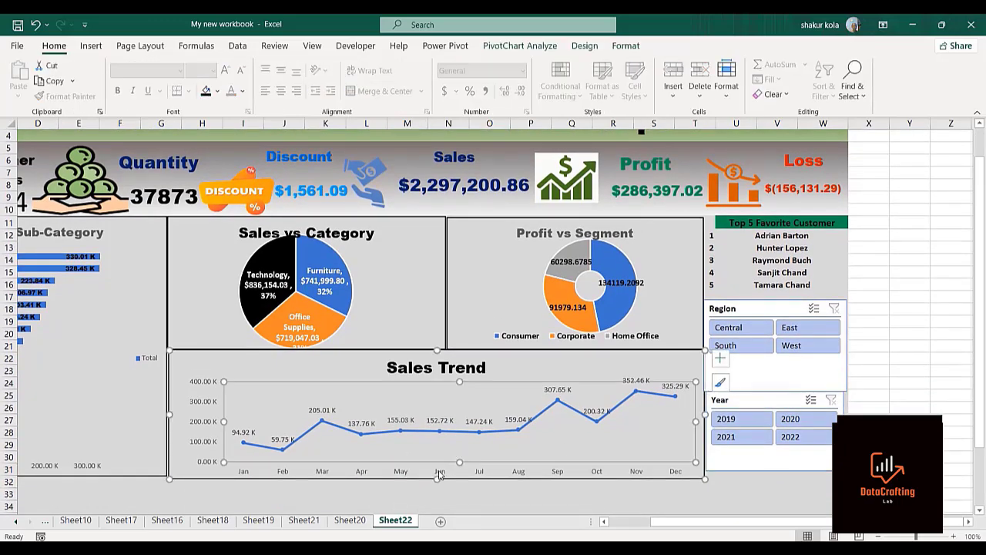
left_click_drag(436, 478, 435, 472)
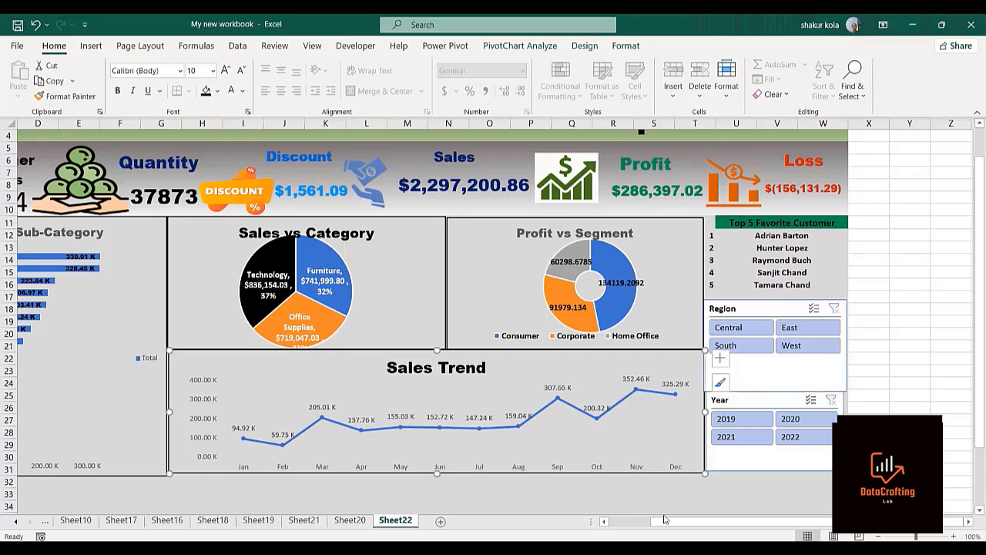
left_click_drag(664, 520, 650, 526)
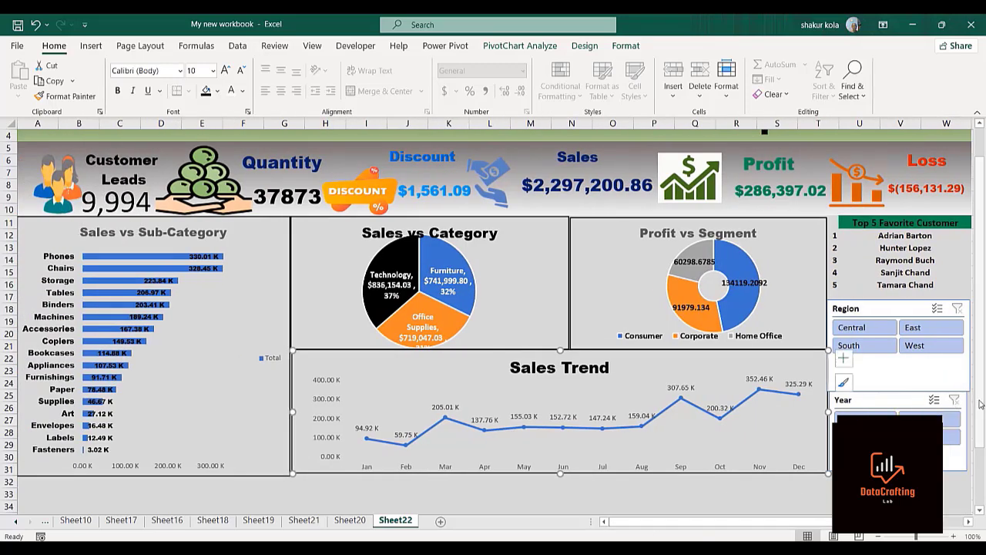
left_click_drag(981, 403, 972, 371)
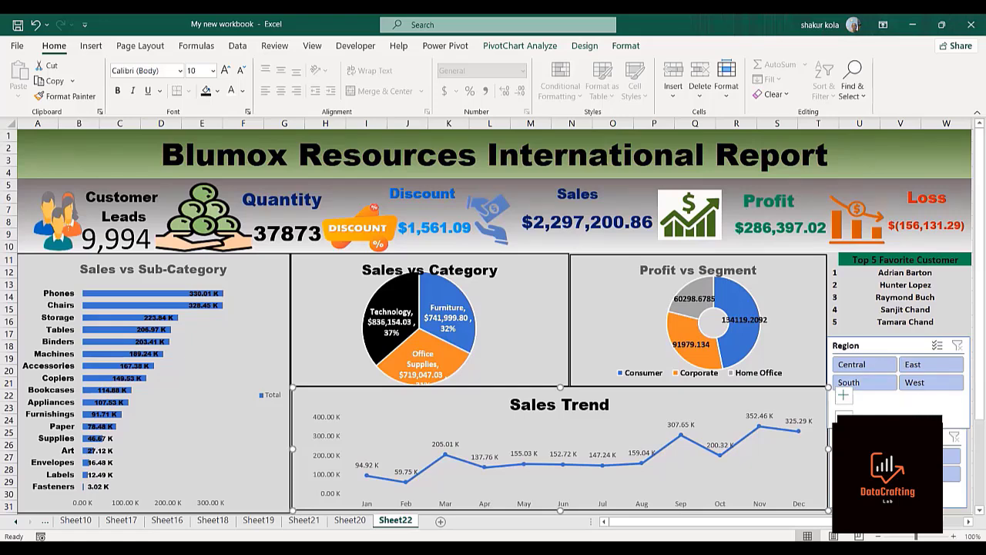
Step: Nudge the Year and Region slicers slightly down and widen the Year slicer to the dashboard's outer edge at column W
left_click(886, 441)
left_click_drag(886, 439, 886, 442)
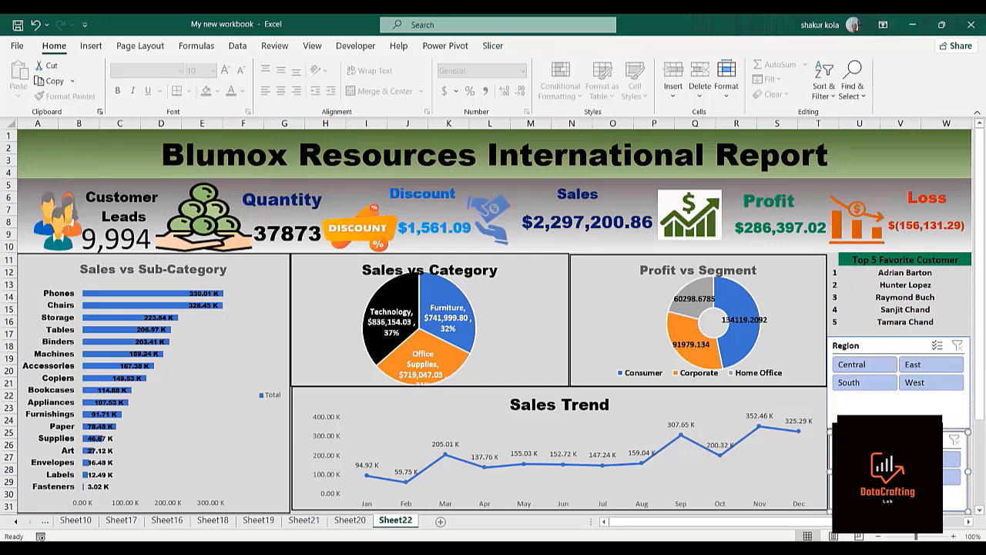
left_click(888, 413)
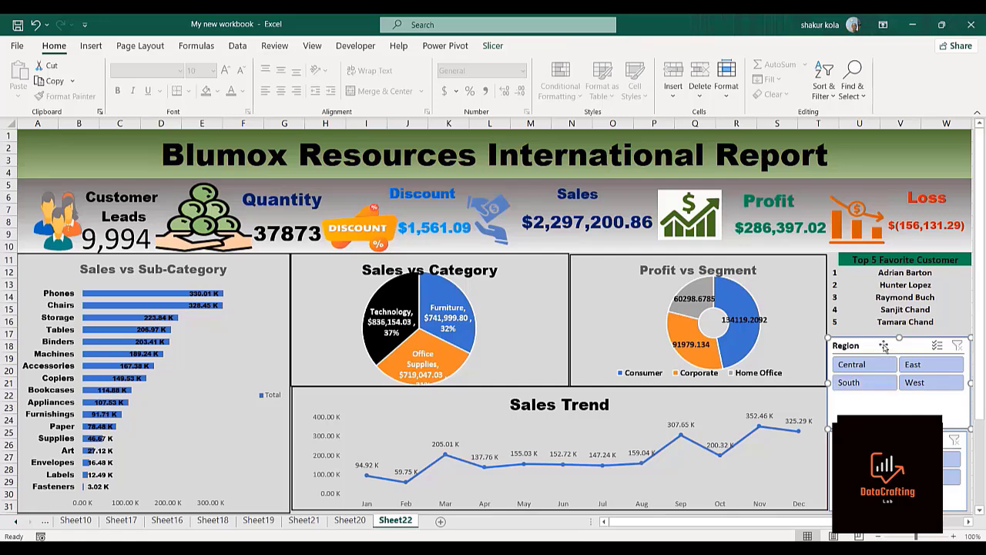
left_click_drag(883, 346, 884, 345)
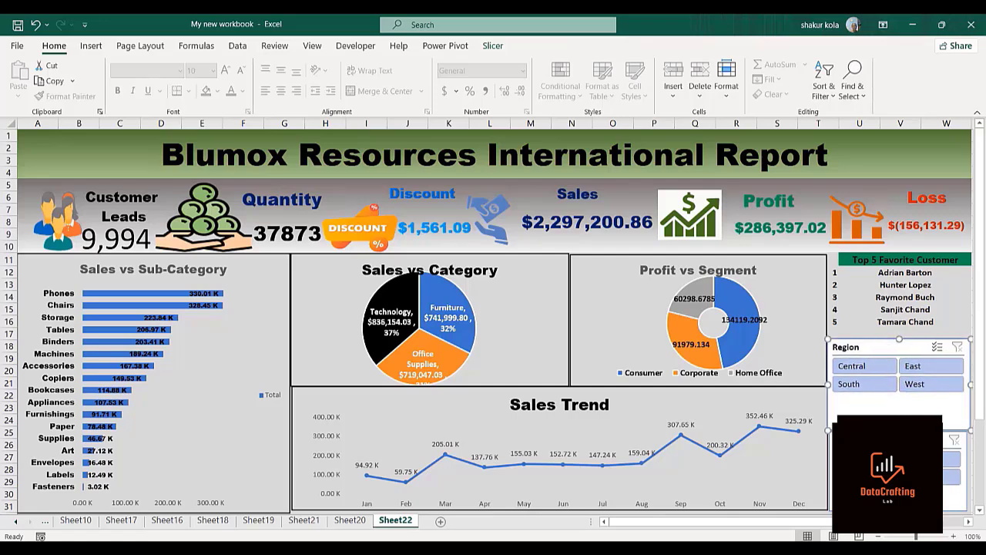
left_click(960, 474)
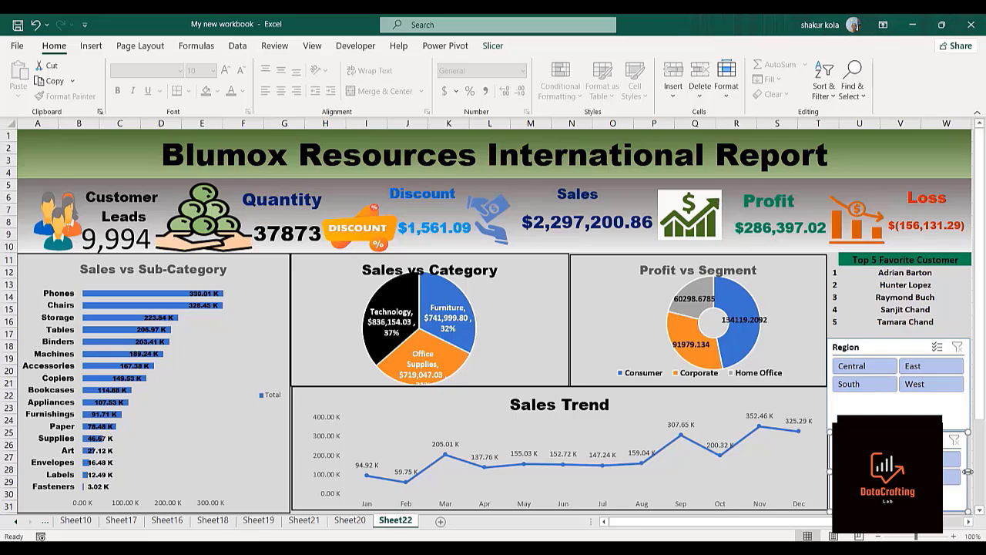
left_click_drag(967, 472, 601, 467)
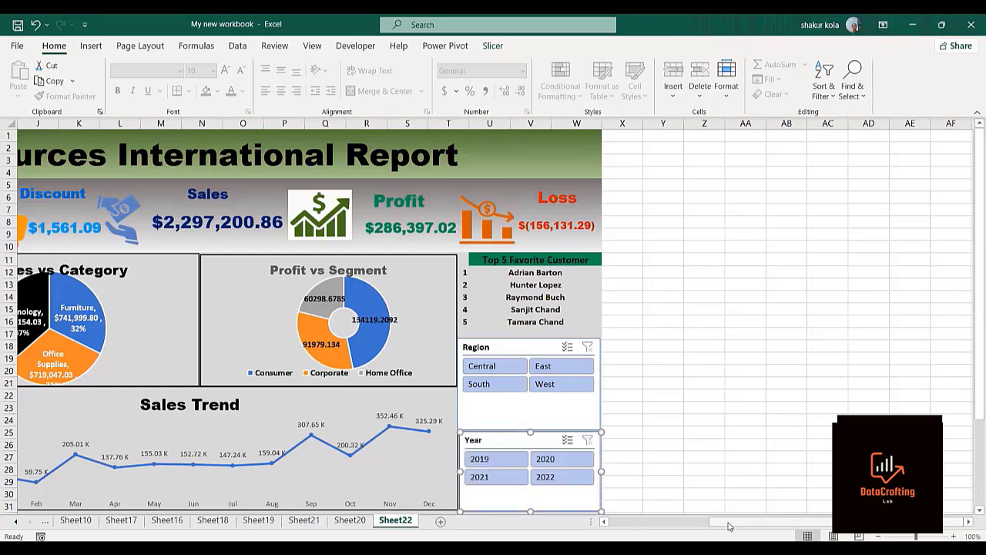
left_click_drag(728, 524, 621, 527)
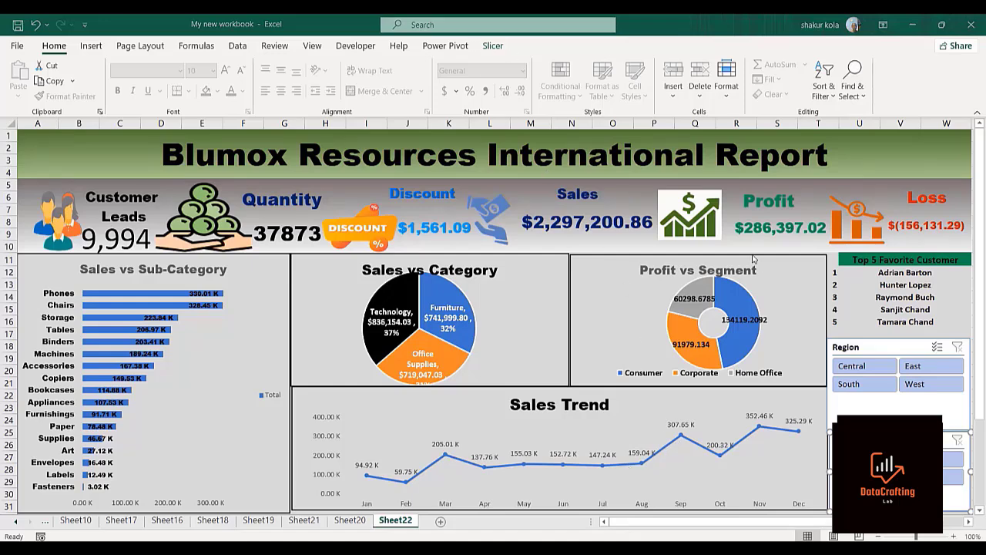
Step: Connect the Region slicer to PivotTable1, PivotTable10, PivotTable11 and PivotTable12 in its report connections
left_click(864, 408)
right_click(864, 409)
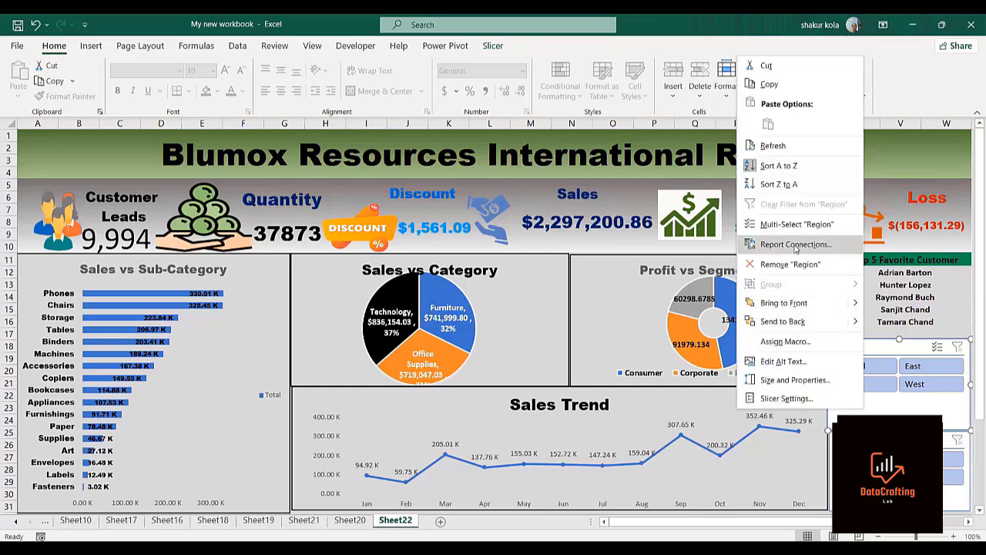
left_click(796, 244)
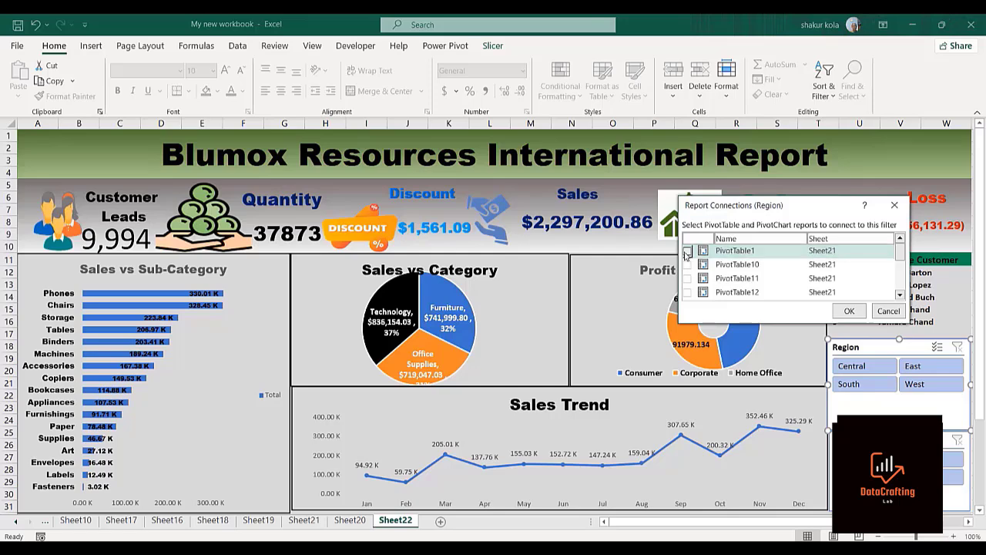
left_click(686, 252)
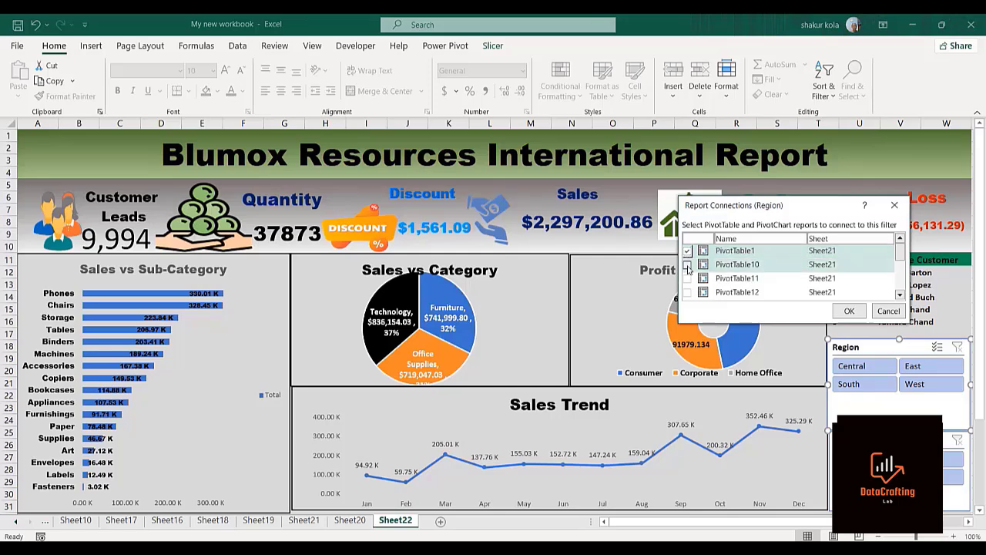
left_click(687, 264)
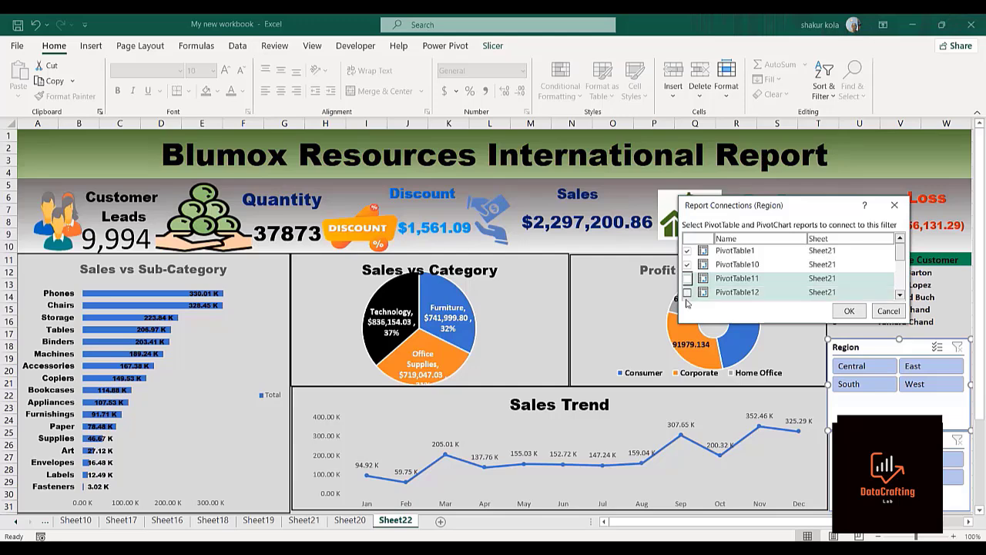
left_click(686, 293)
left_click(686, 279)
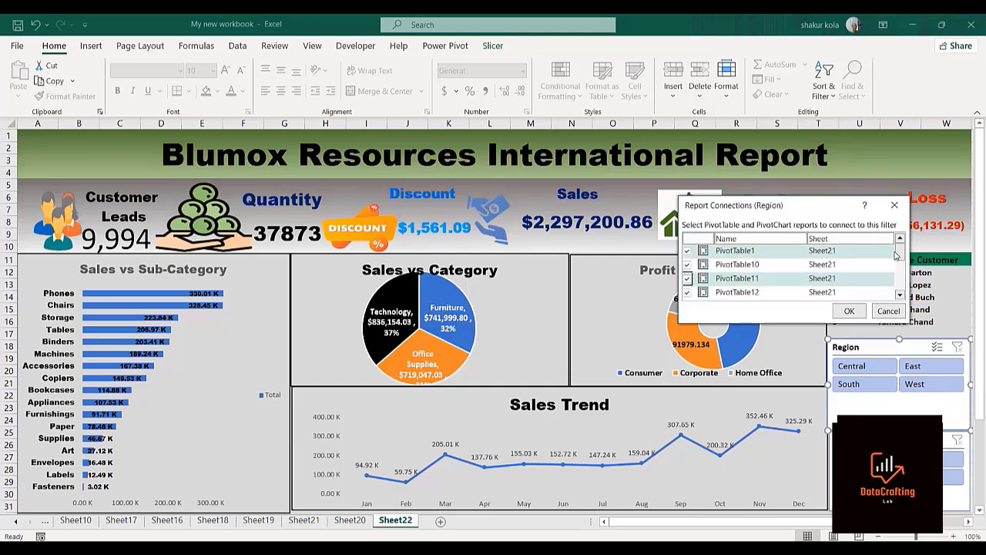
Step: Add PivotTable2, PivotTable3, PivotTable7, PivotTable8 and PivotTable9 to the Region slicer's report connections and apply them
left_click_drag(903, 256, 903, 261)
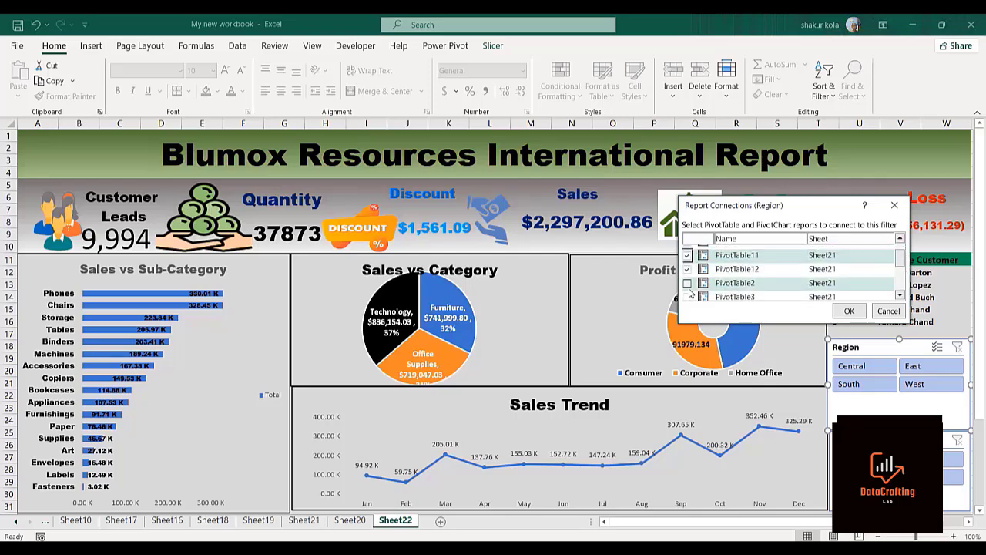
left_click(687, 287)
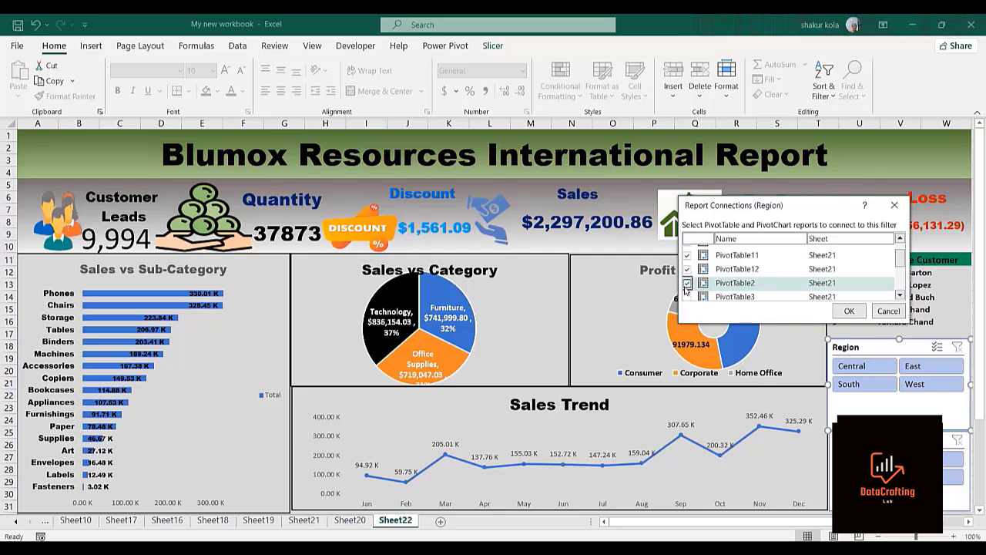
left_click(687, 297)
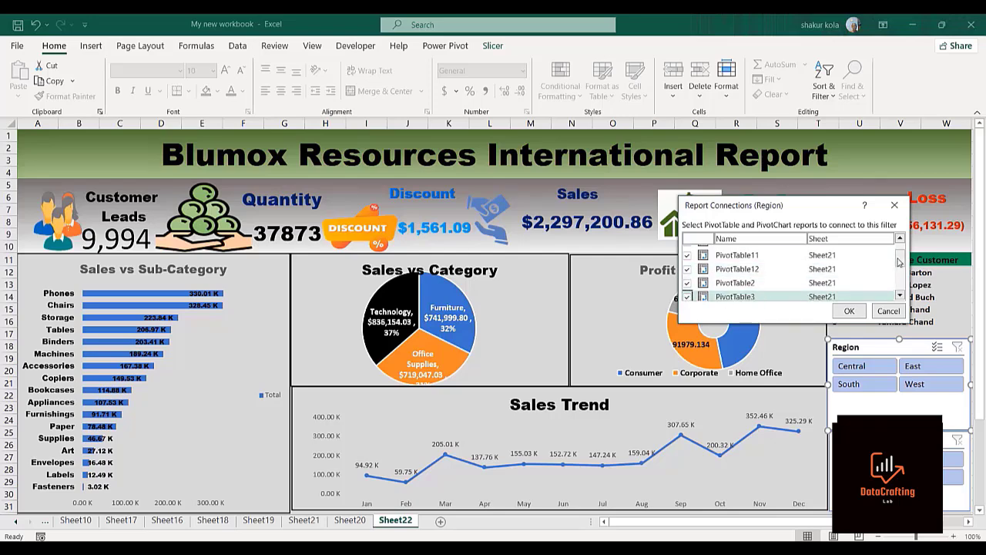
left_click_drag(899, 262, 900, 287)
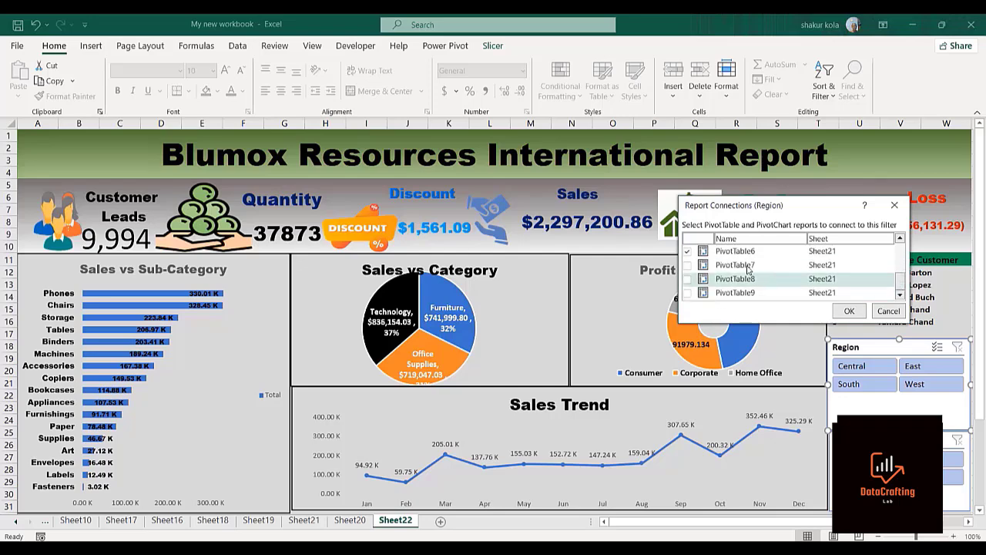
left_click(687, 266)
left_click(685, 282)
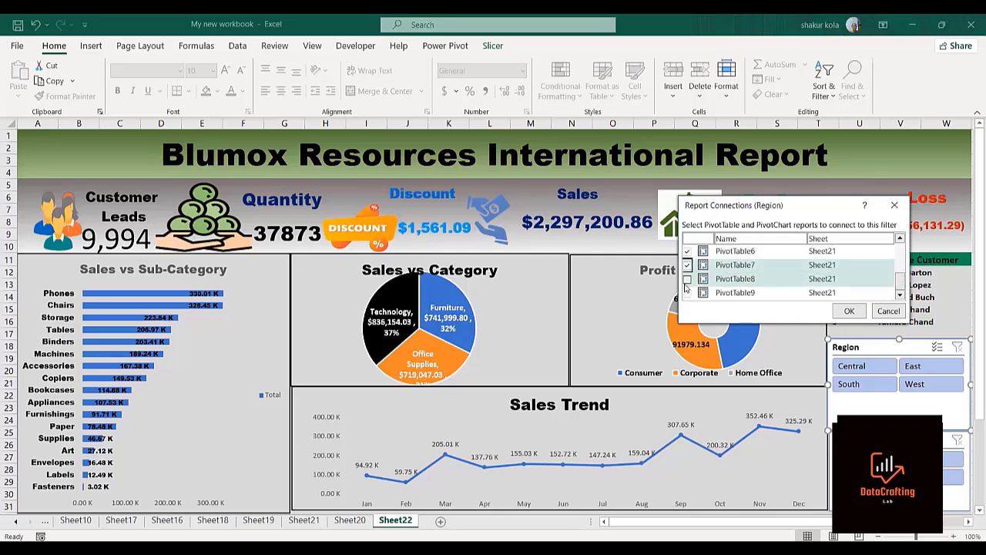
left_click(686, 293)
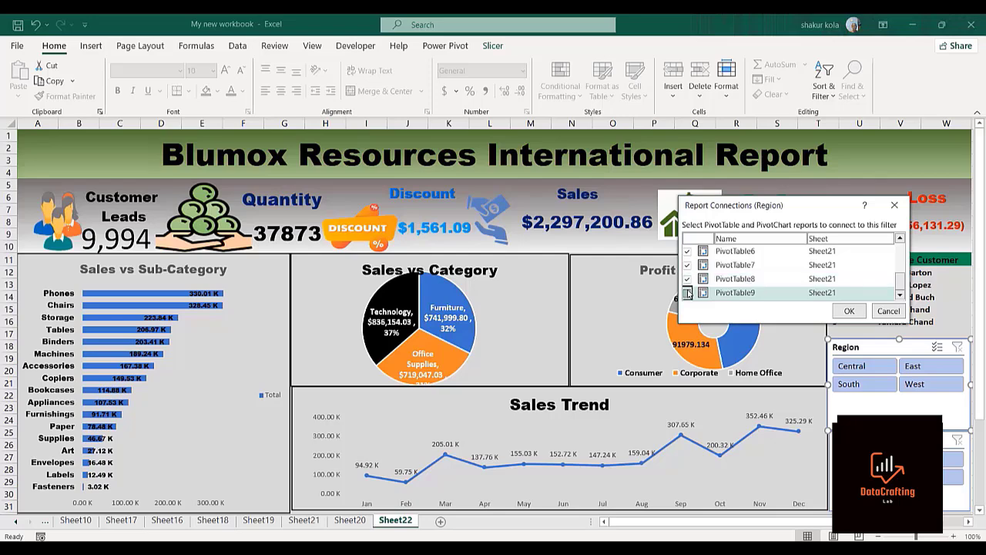
left_click(850, 314)
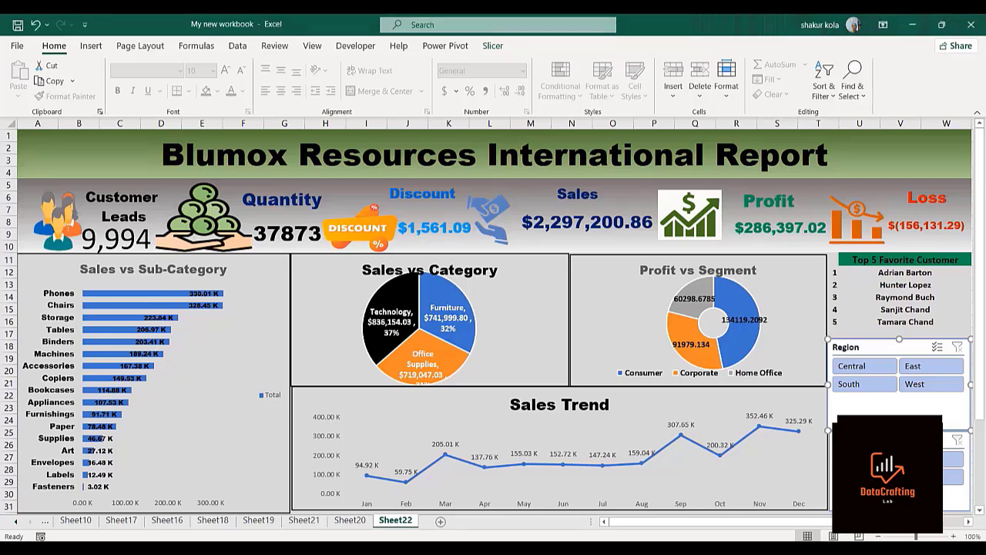
Step: Connect the Year slicer to PivotTable1, PivotTable10, PivotTable11 and PivotTable12 in its report connections
right_click(869, 441)
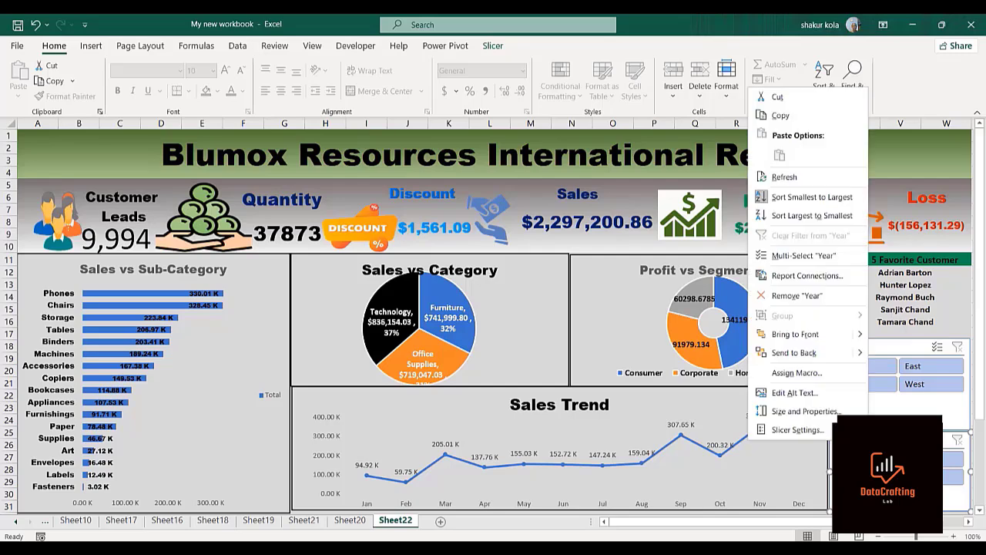
left_click(776, 284)
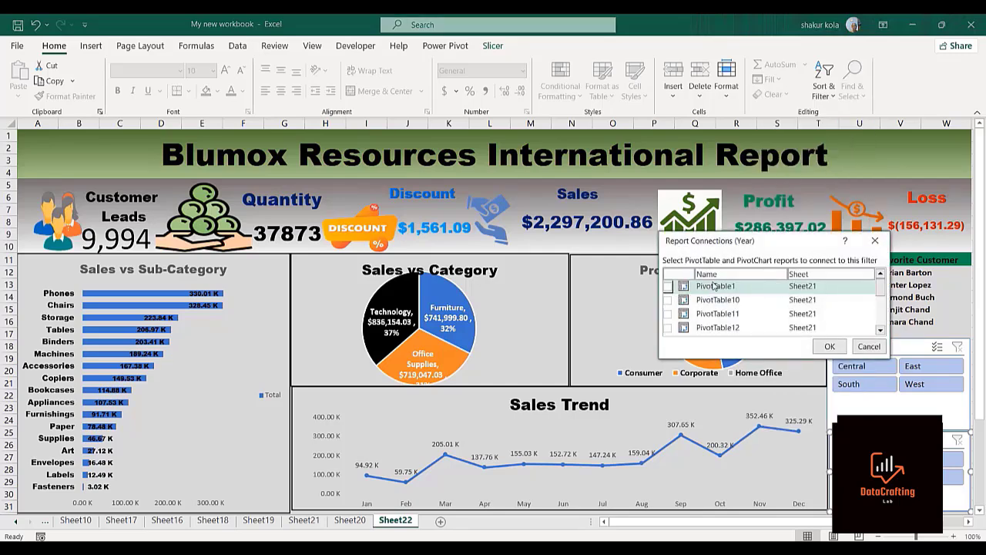
left_click(667, 286)
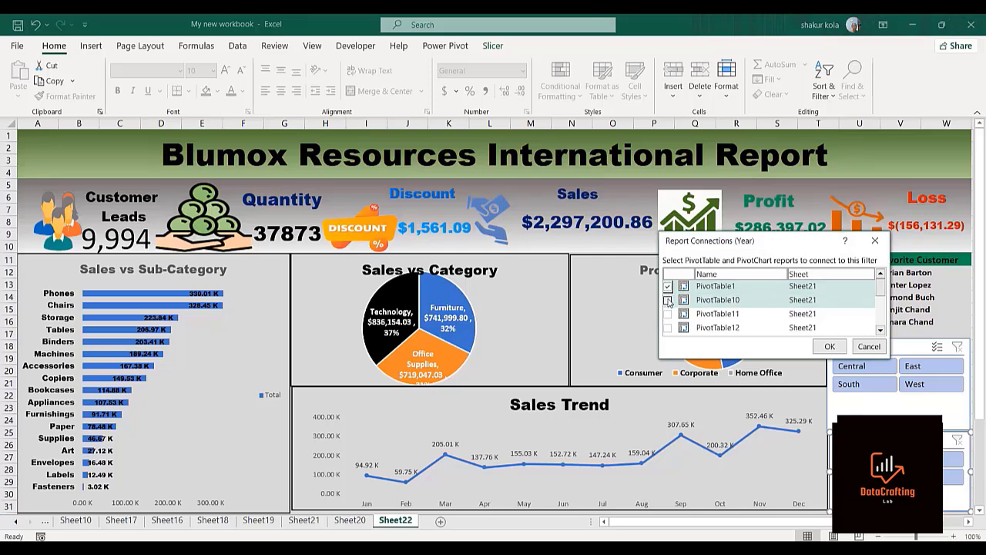
left_click(668, 301)
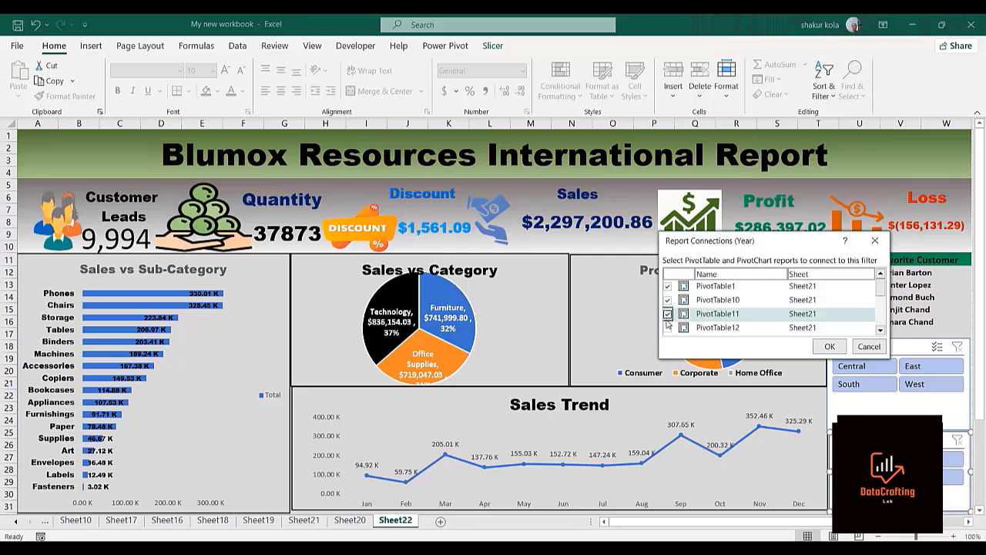
left_click(667, 328)
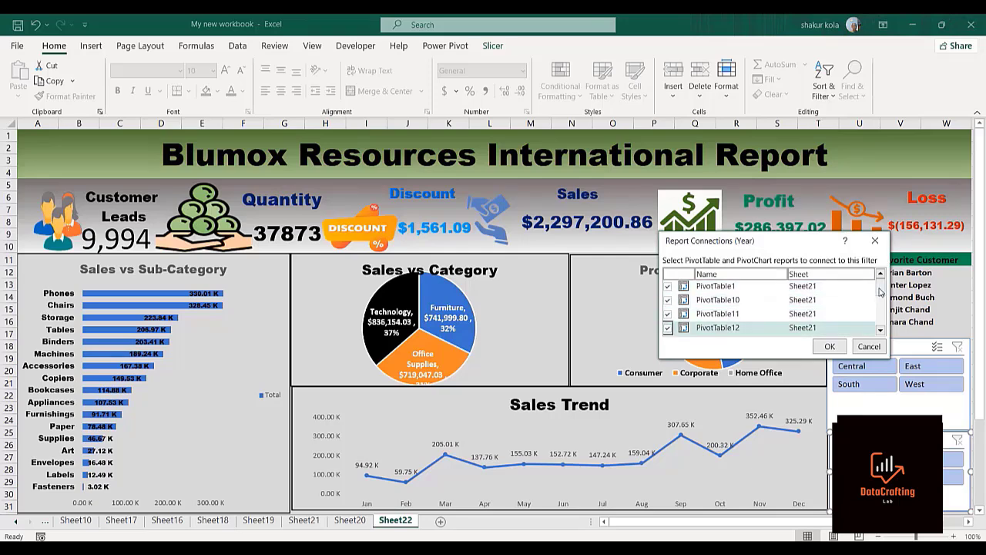
Step: Add PivotTable2, PivotTable3, PivotTable4, PivotTable5, PivotTable7, PivotTable8 and PivotTable9 to the Year slicer's report connections and apply them
left_click_drag(881, 291, 881, 308)
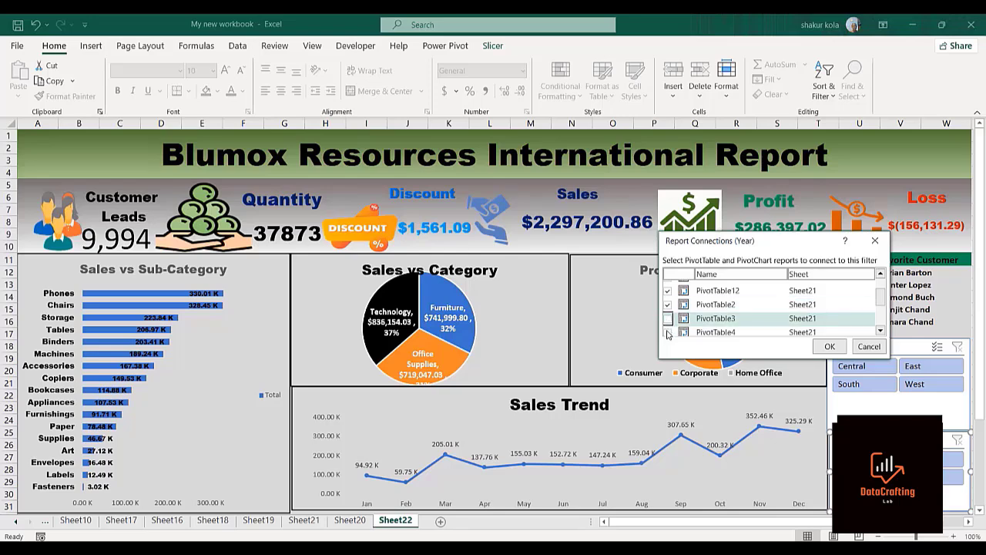
left_click(667, 332)
left_click(667, 319)
scroll(881, 305, "down", 3)
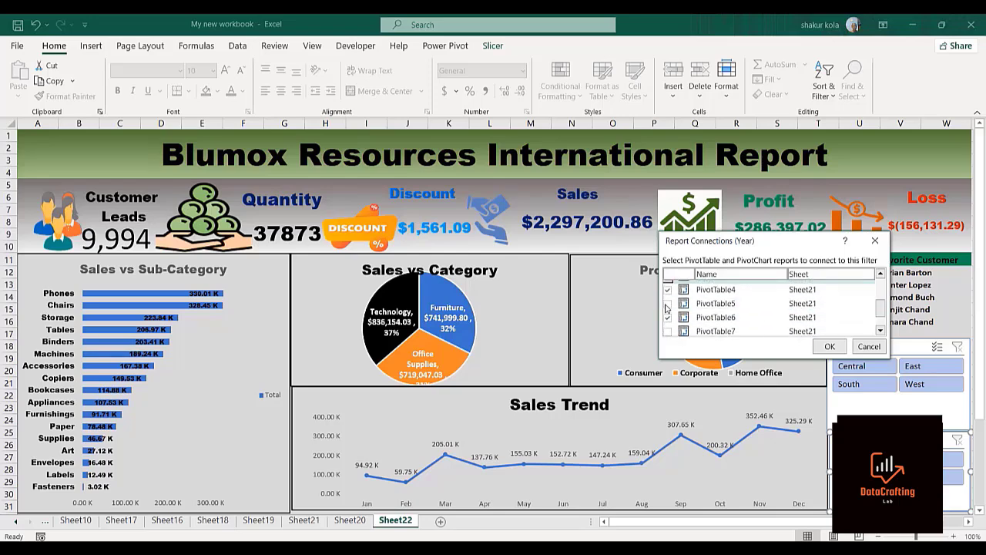
left_click(667, 304)
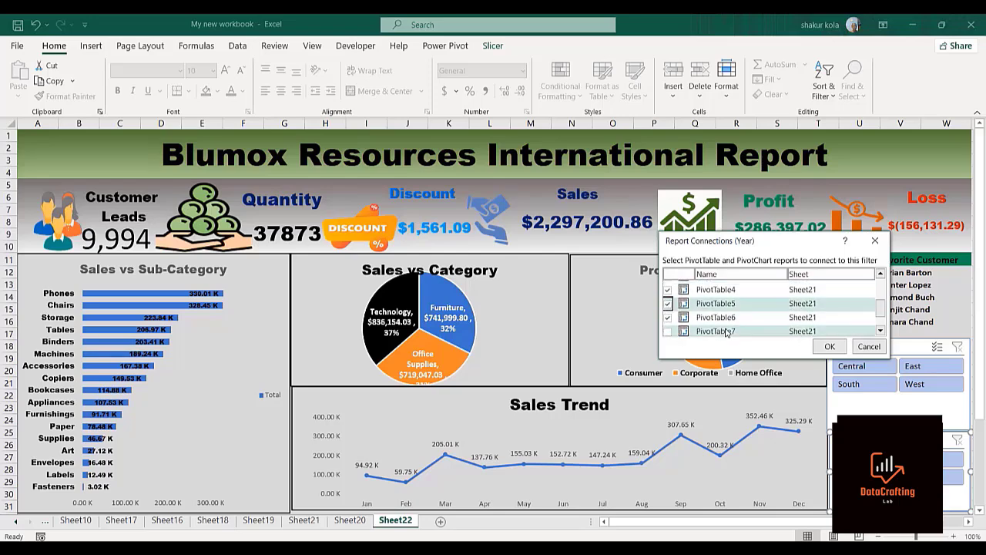
left_click(667, 331)
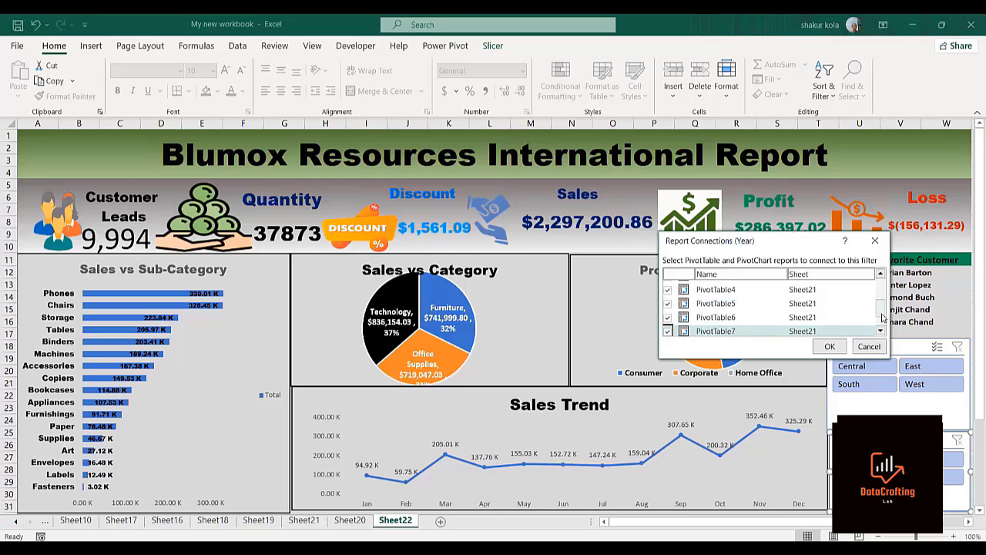
left_click_drag(883, 316, 884, 325)
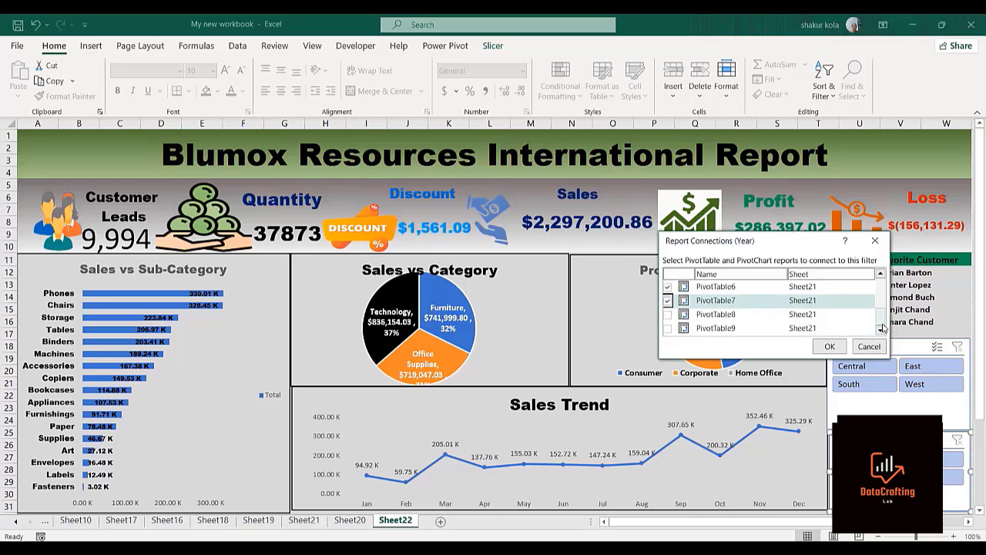
left_click(667, 314)
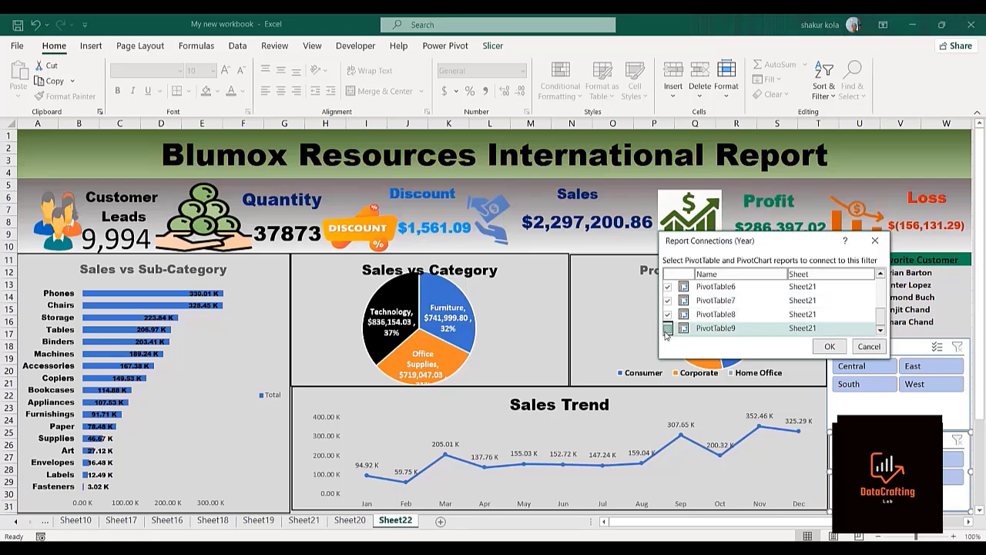
left_click(667, 328)
left_click(827, 351)
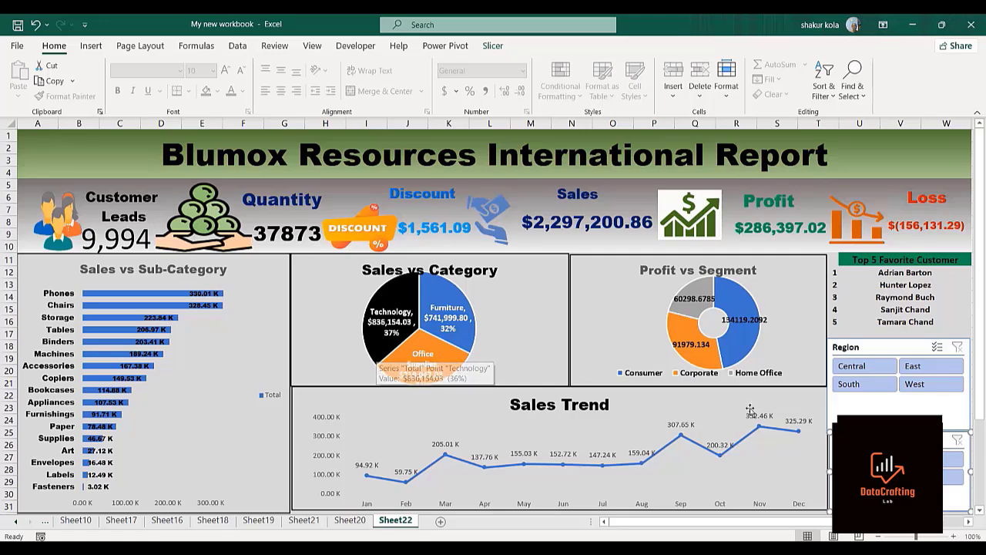
Step: Test the slicers by filtering the dashboard to the Central region, the South region and several individual years
left_click(855, 366)
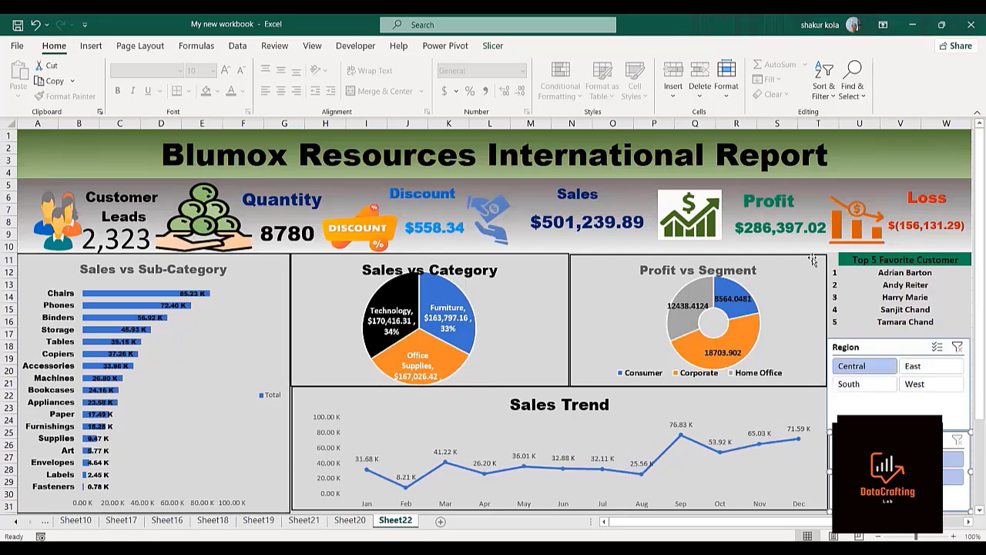
left_click(848, 390)
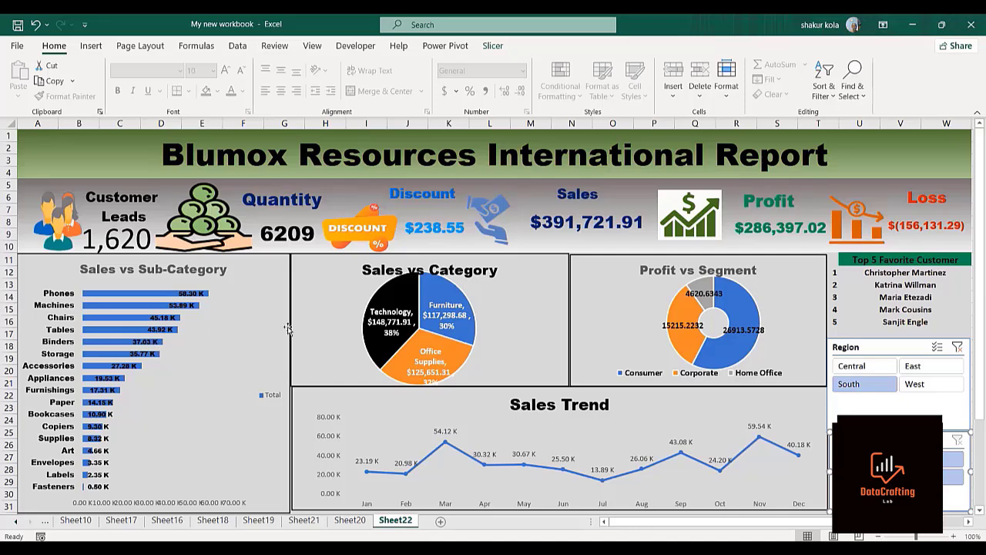
left_click(859, 476)
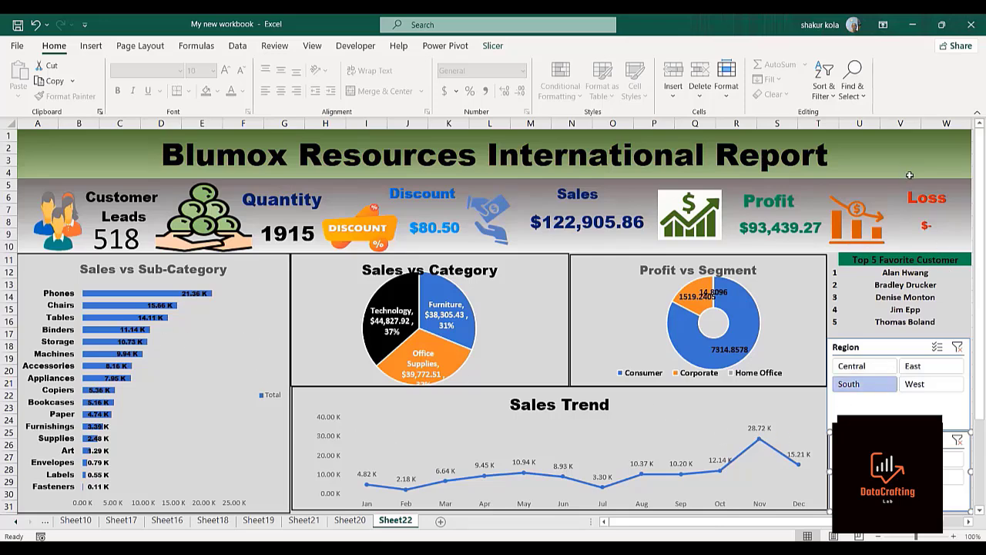
left_click(954, 459)
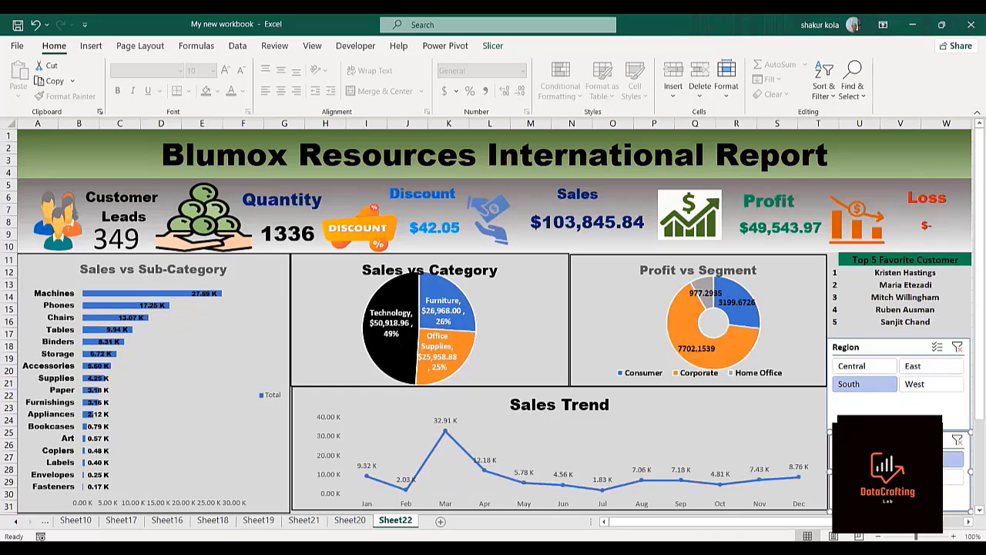
left_click(953, 476)
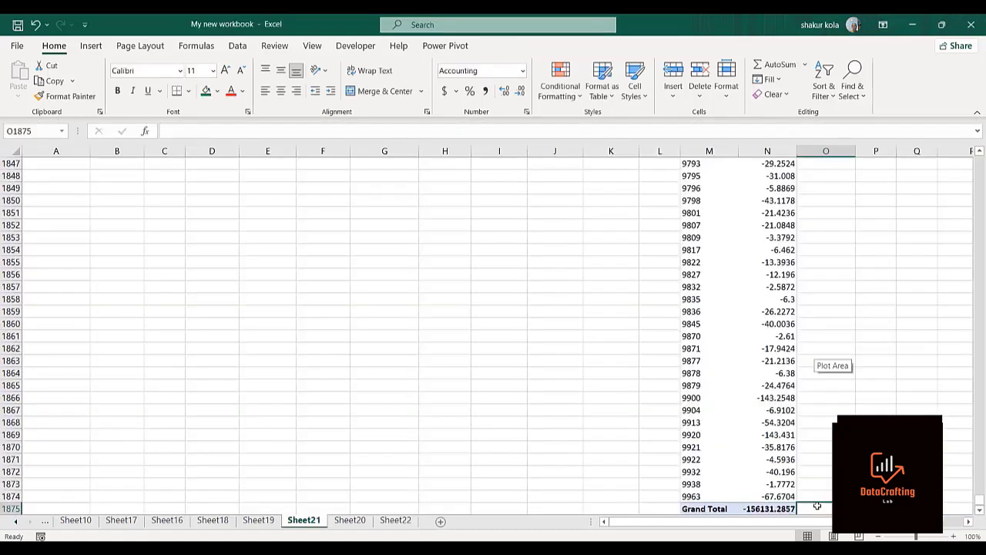
Step: Begin a SUM formula in cell O1875 of Sheet21, beside the Grand Total of the loss pivot table
type("=")
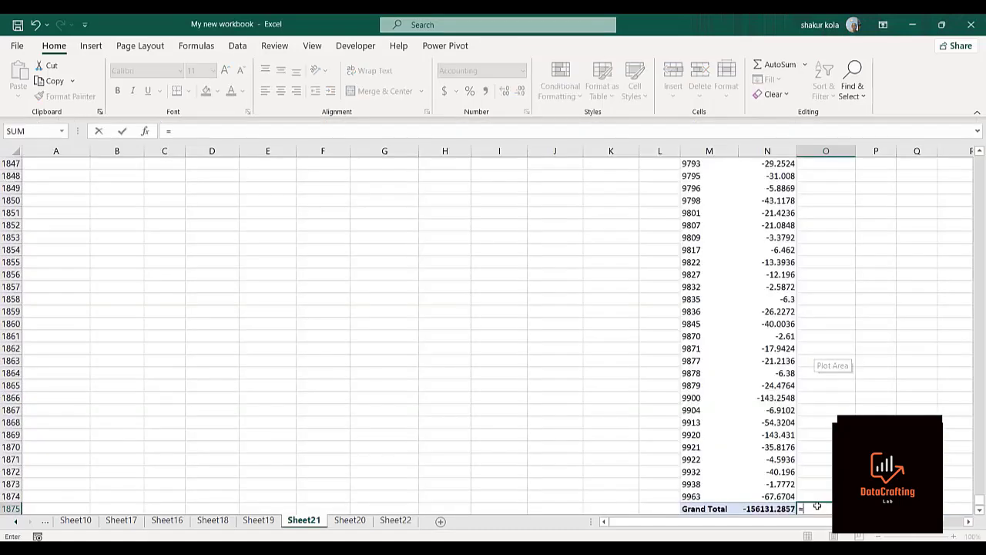
type("sum")
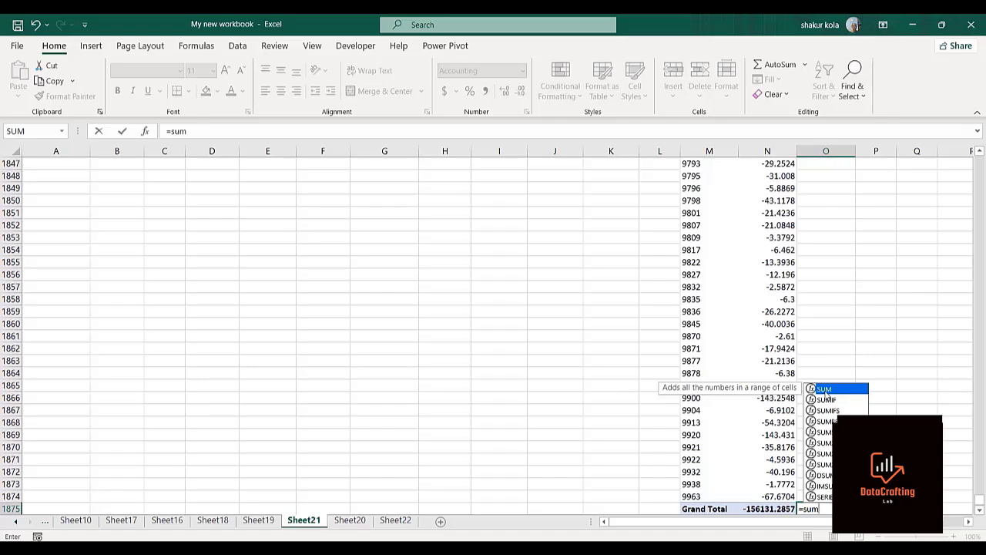
double_click(824, 389)
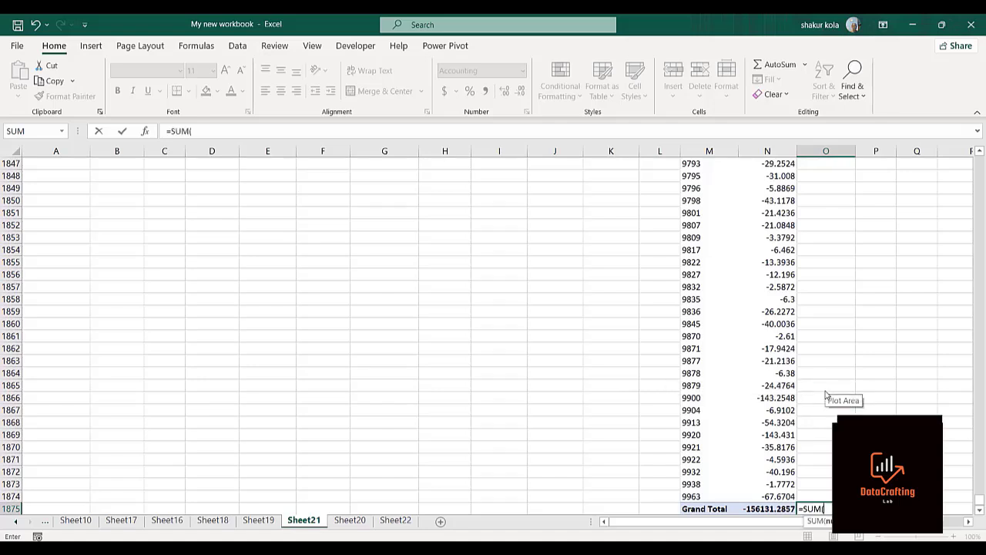
key("Up")
key("Up")
key("Up")
key("Up")
key("Up")
key("Up")
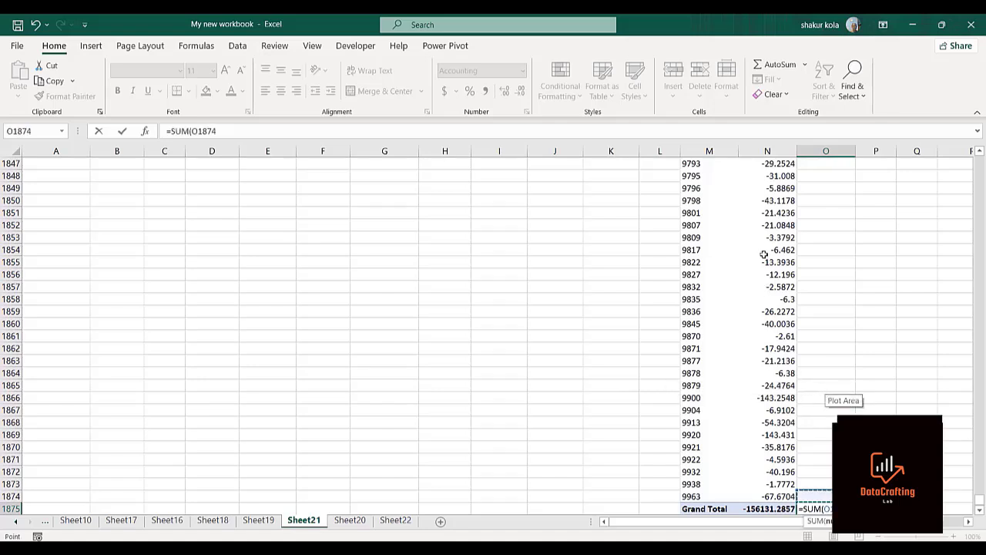
key("Home")
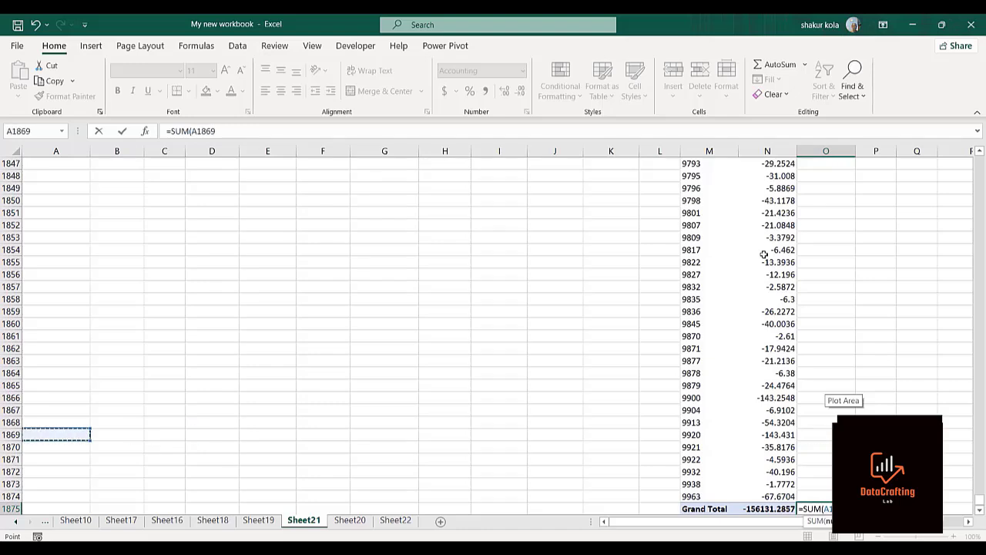
key("BackSpace")
key("BackSpace")
key("BackSpace")
key("BackSpace")
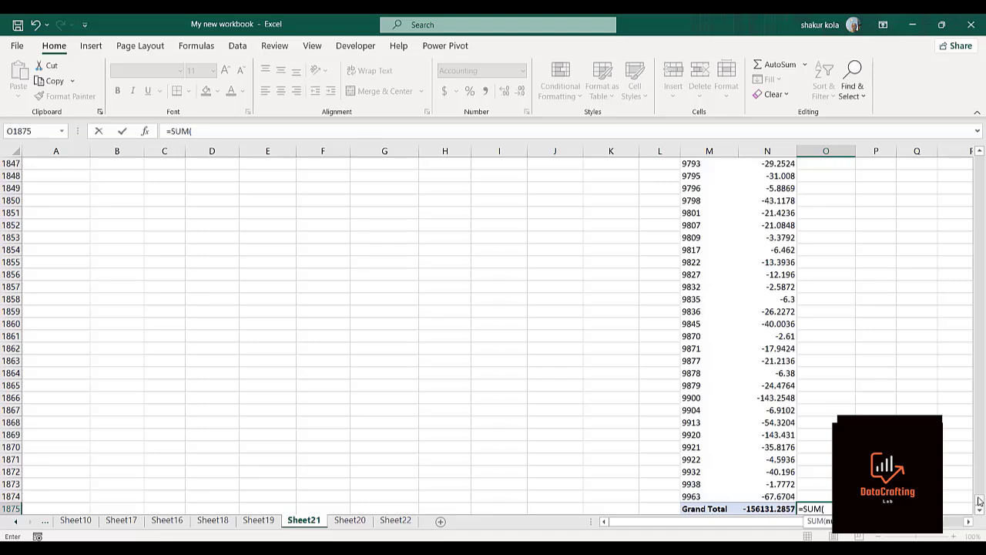
Step: Complete the formula in O1875 of Sheet21 as =SUM(N4:N1874), leaving the Grand Total row out of the range
left_click_drag(980, 501, 977, 411)
left_click_drag(982, 157, 979, 159)
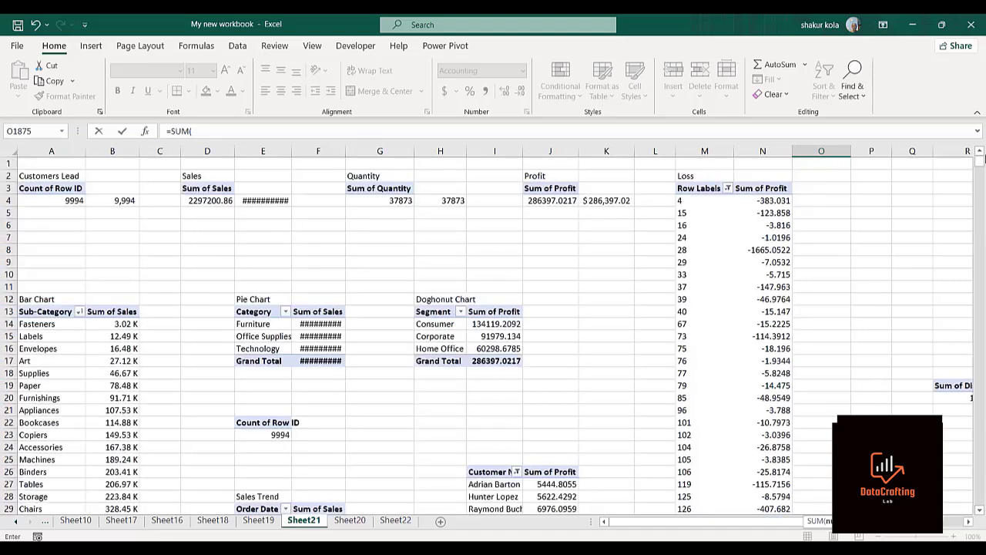
left_click(768, 202)
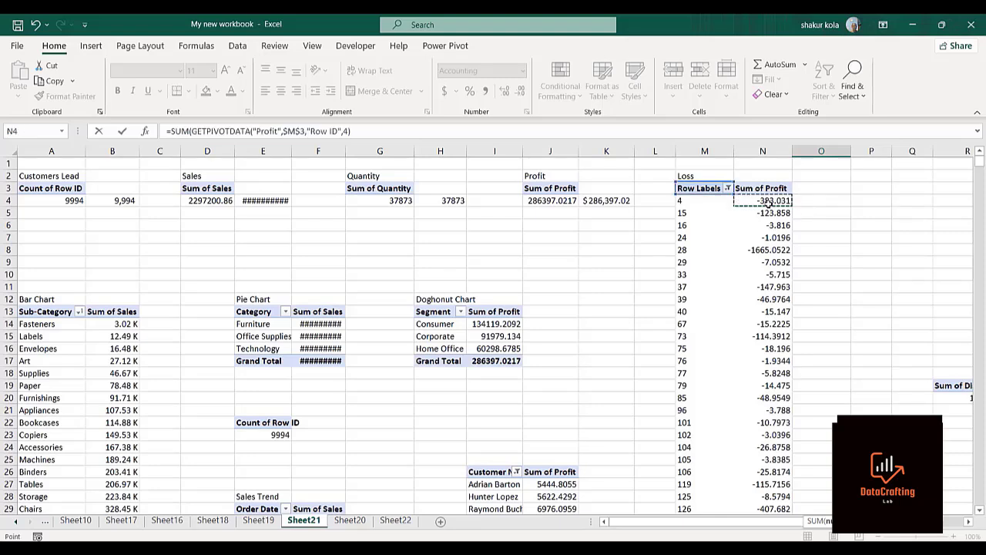
key("ctrl+shift+Down")
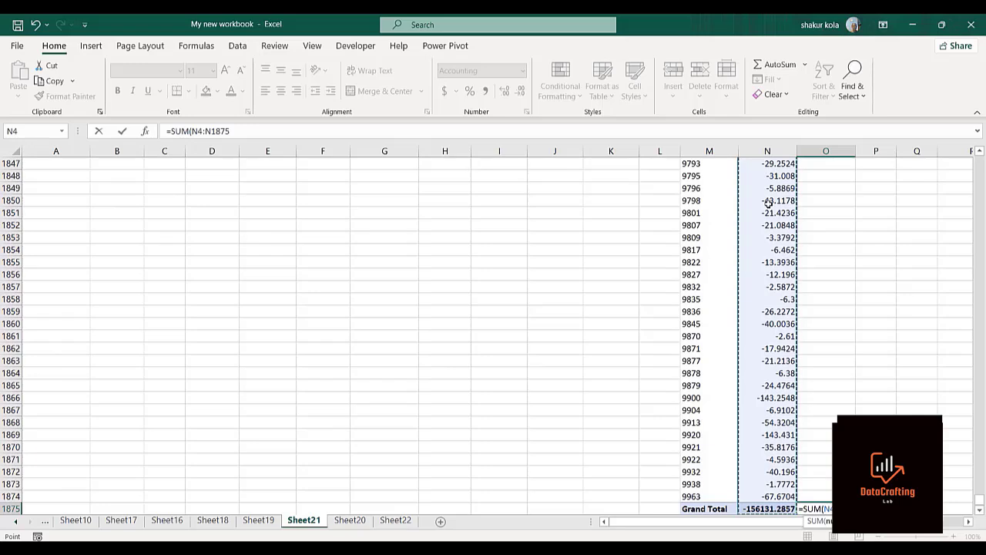
type(")")
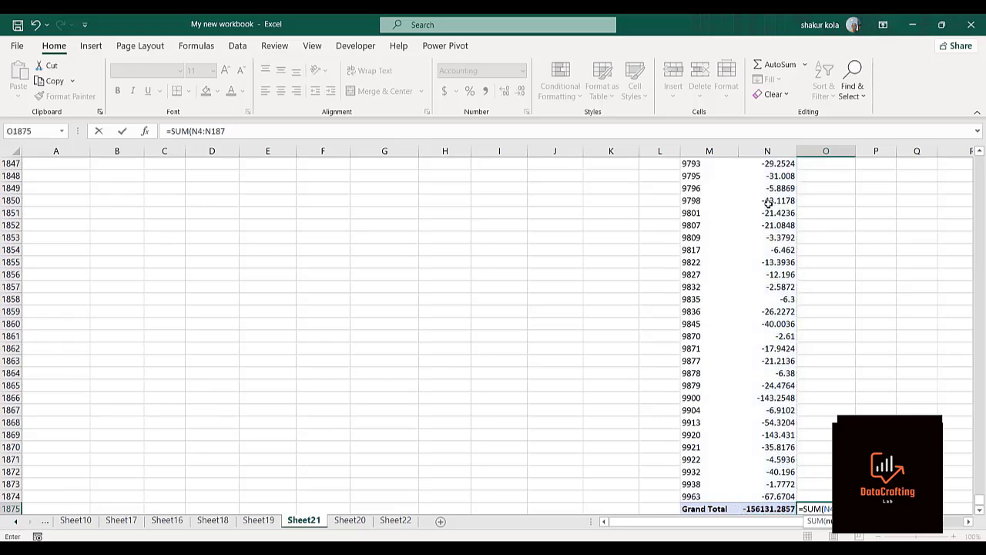
type("4")
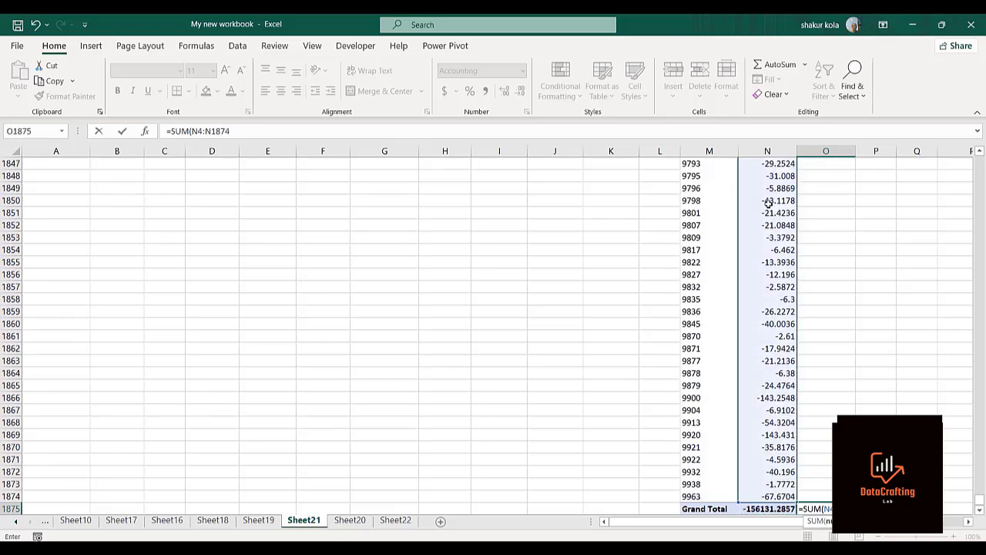
type(")")
key("Return")
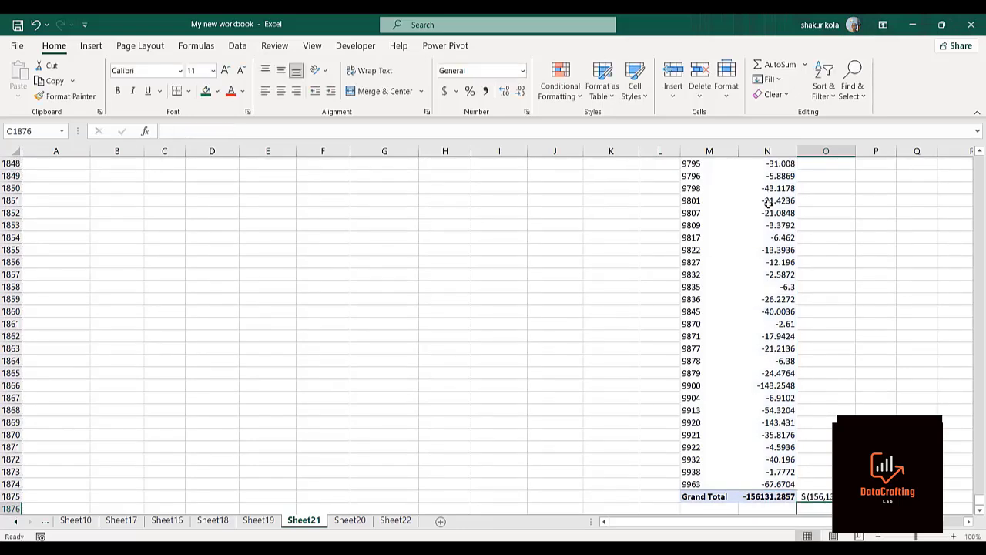
left_click(813, 497)
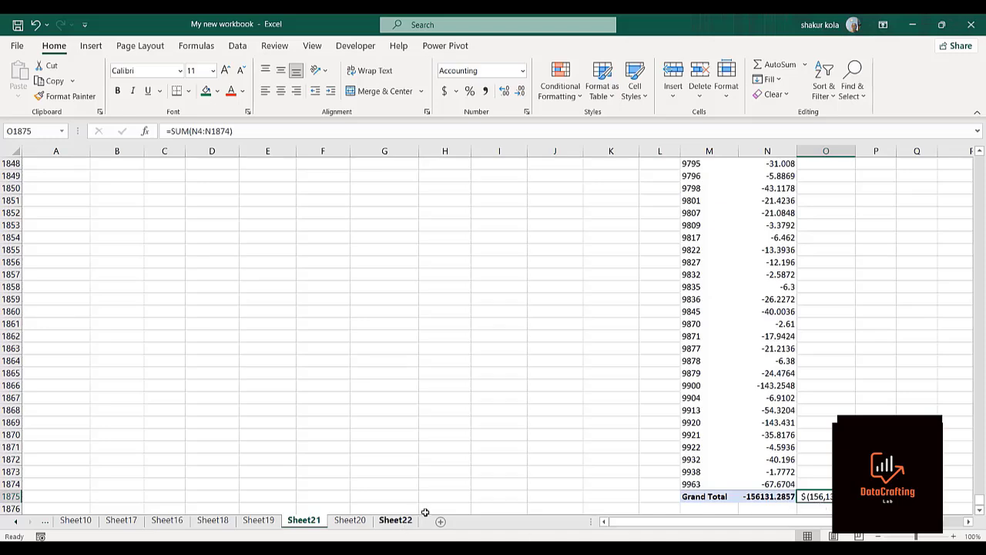
Step: Test the Region slicer on the Sheet22 dashboard by filtering to Central, East, South and West in turn
left_click(395, 521)
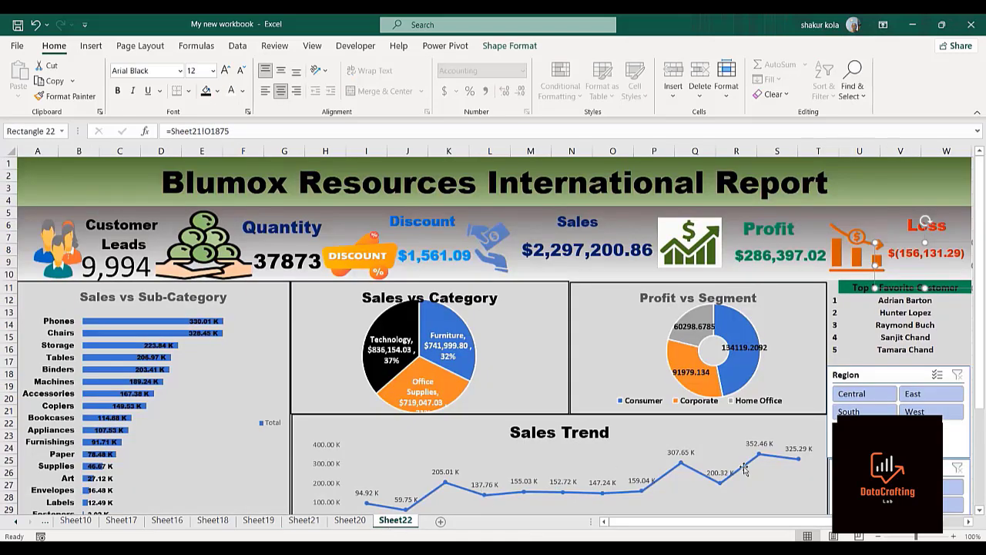
left_click(853, 394)
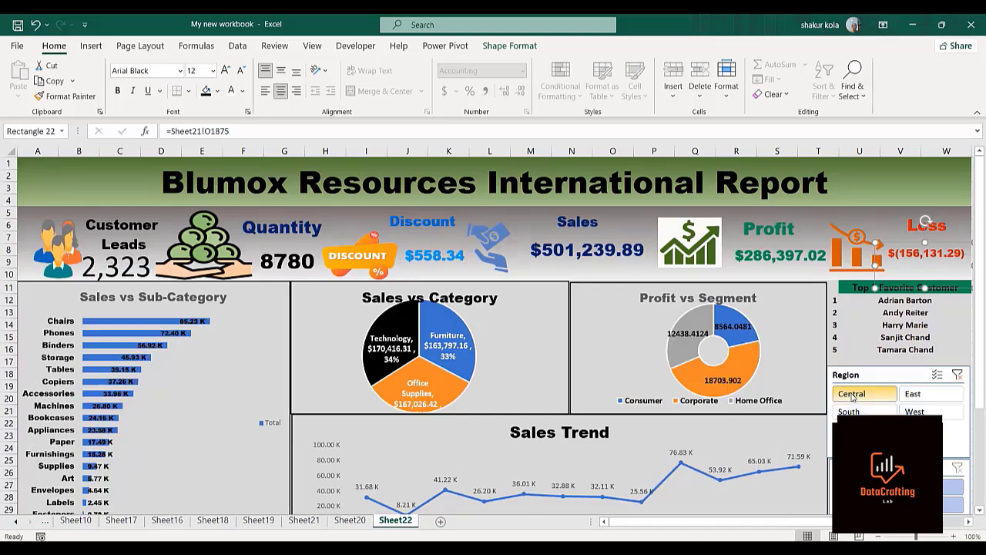
left_click(915, 397)
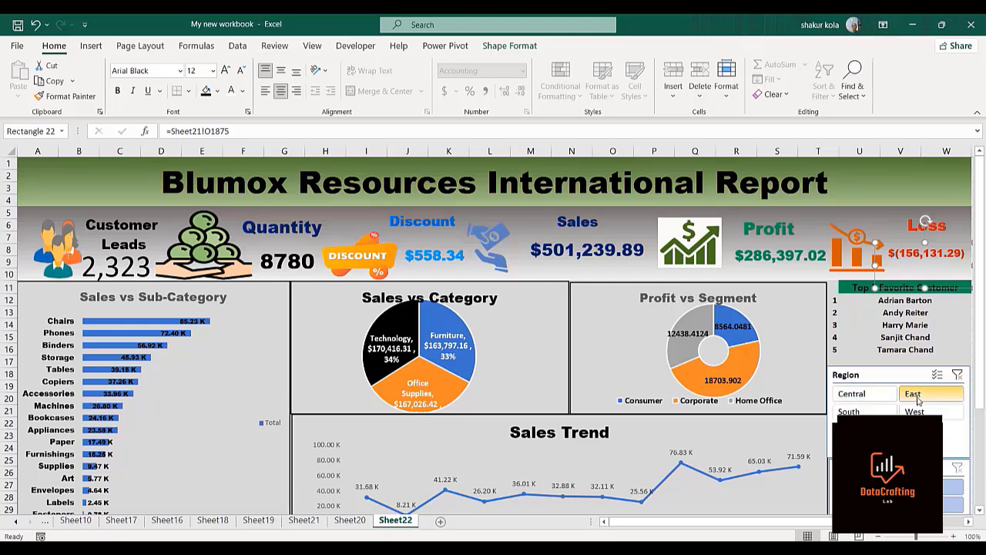
left_click(869, 413)
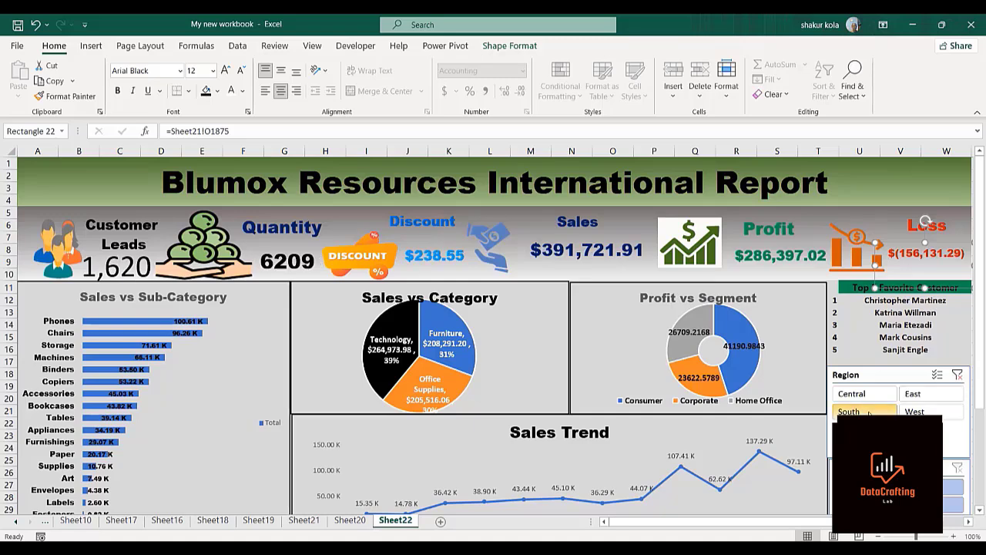
left_click(915, 412)
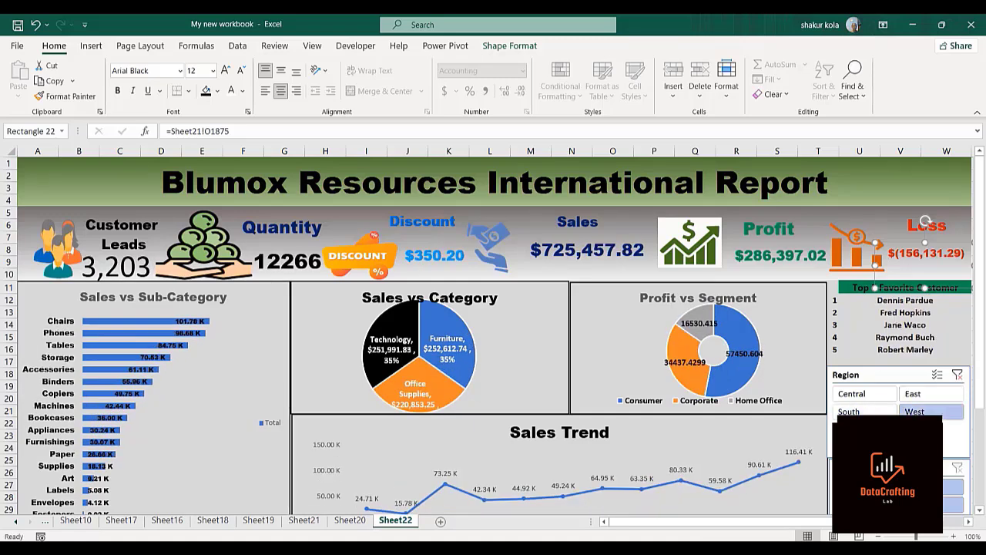
Step: Filter the dashboard by individual years, and with a year still selected compare the Profit and Loss cards for Central, South and West
left_click(864, 503)
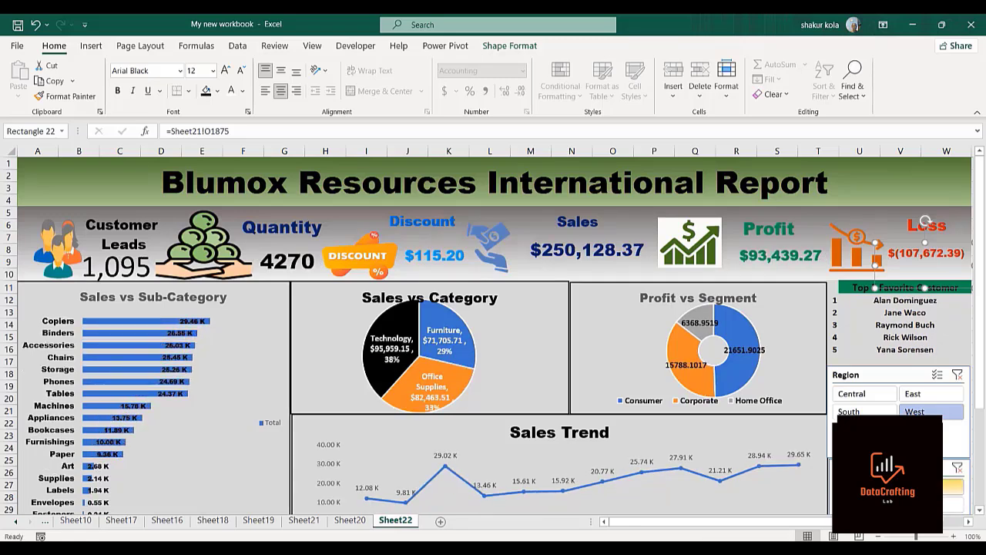
left_click(932, 487)
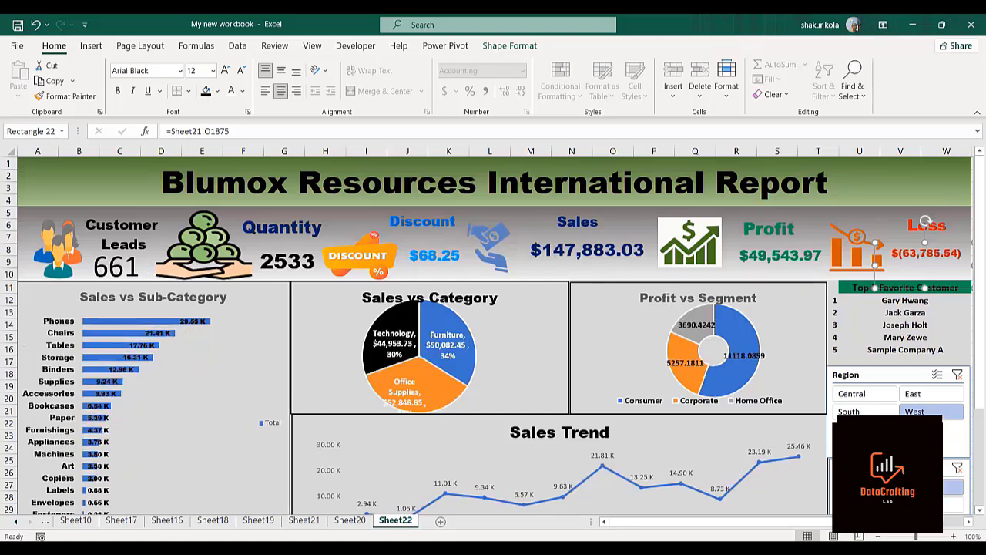
left_click(932, 505)
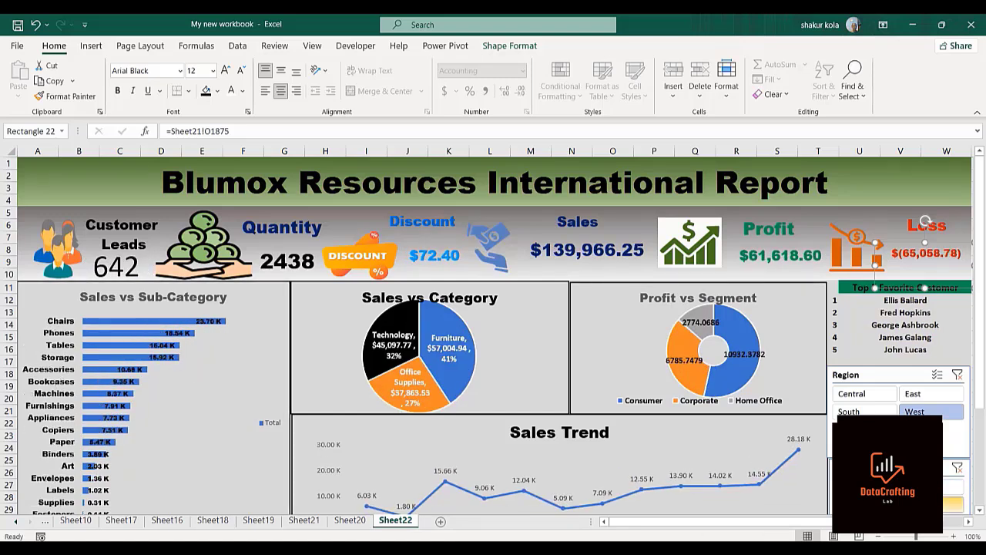
left_click(932, 505)
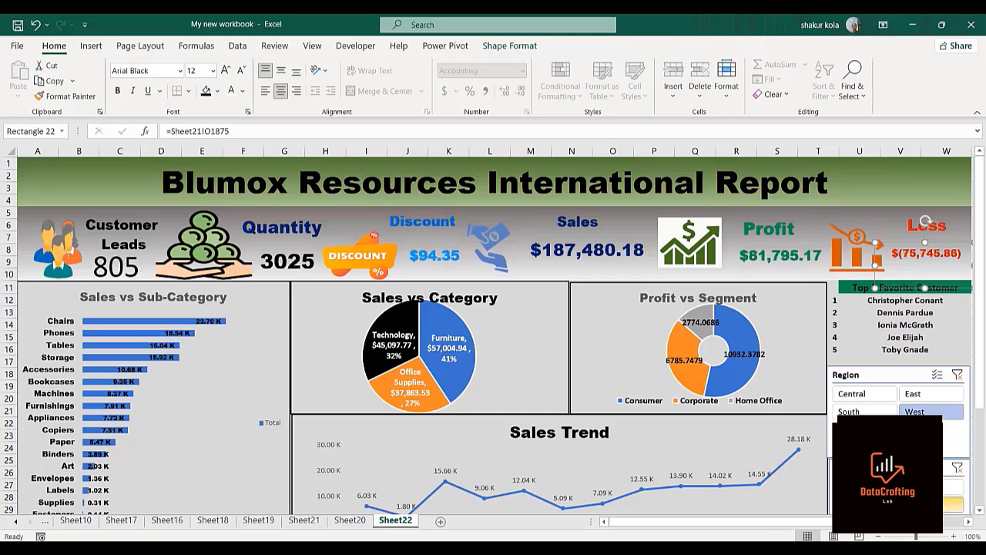
left_click(851, 394)
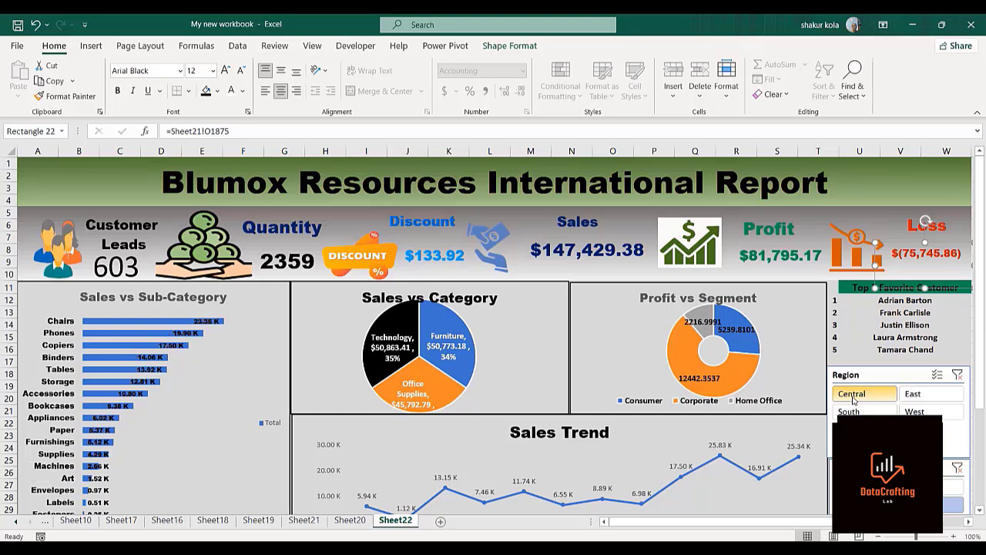
left_click(850, 411)
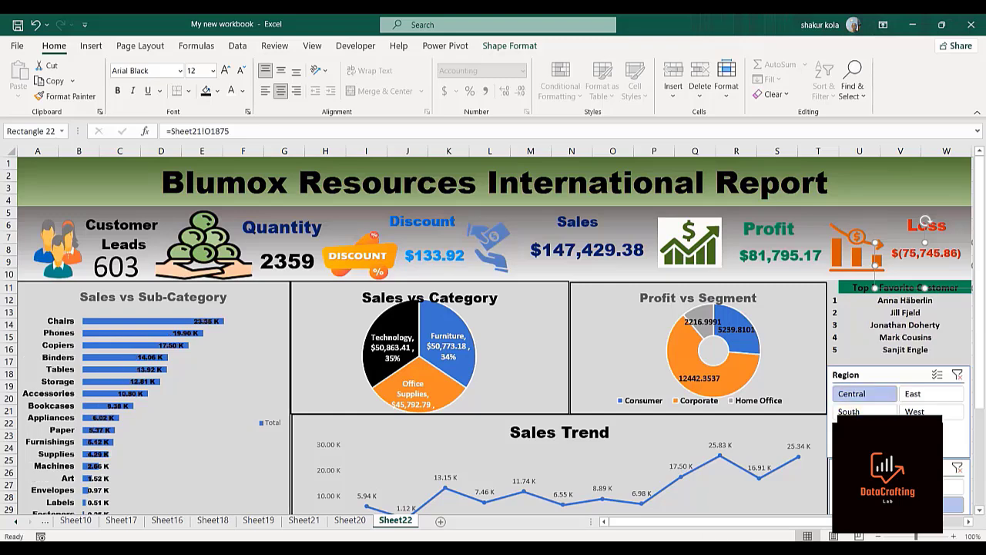
left_click(932, 414)
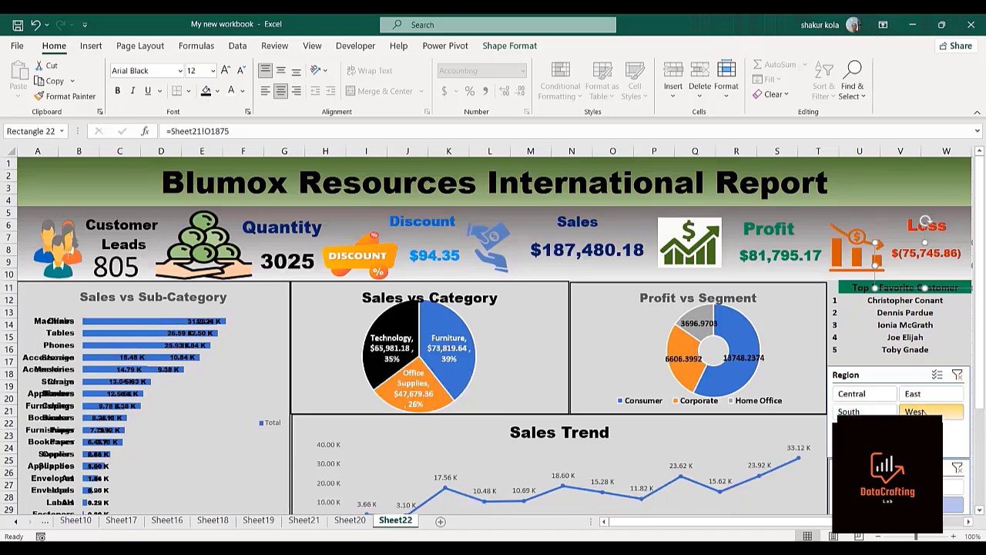
Step: Add PivotTable4 and PivotTable5 to the Region slicer's report connections and apply them
right_click(868, 376)
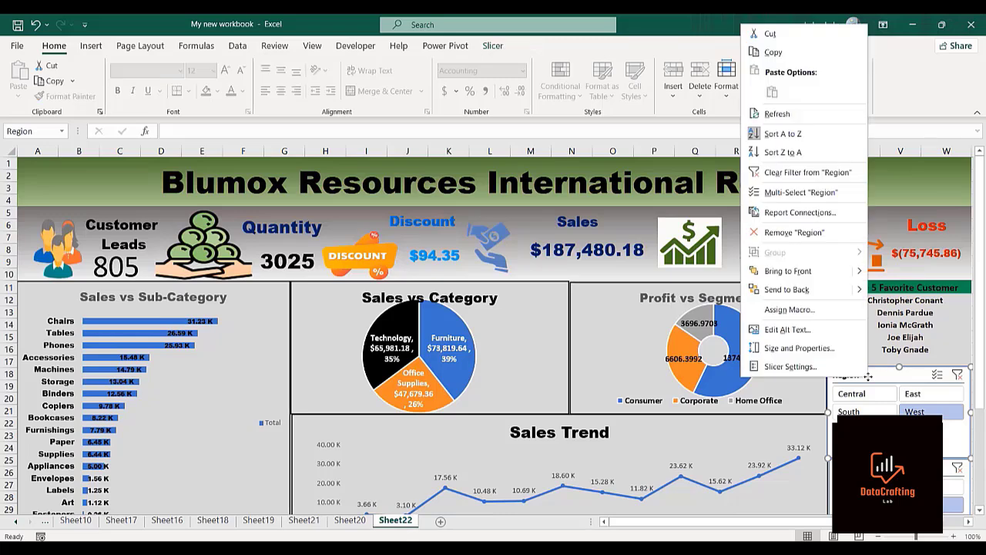
left_click(800, 212)
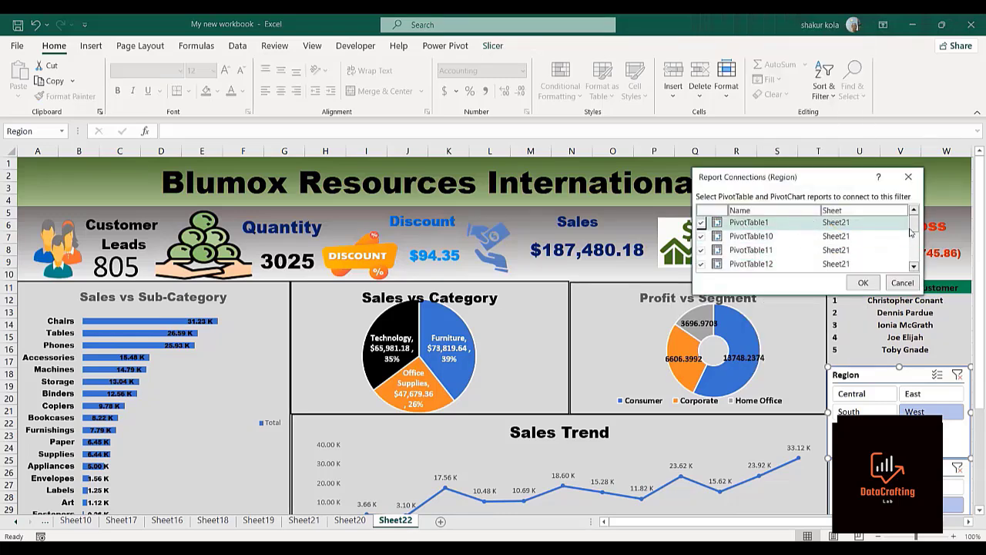
left_click_drag(915, 229, 915, 245)
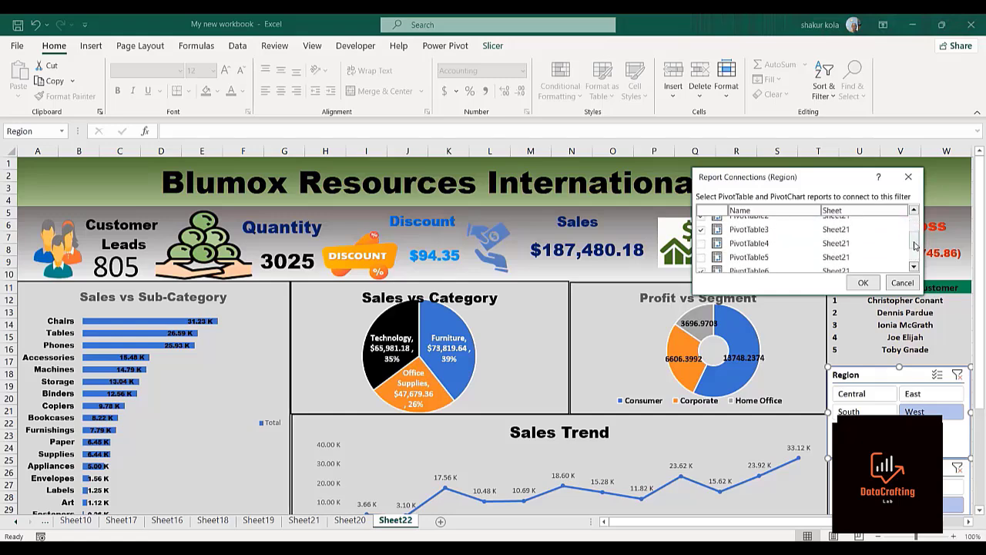
left_click(703, 246)
left_click(701, 257)
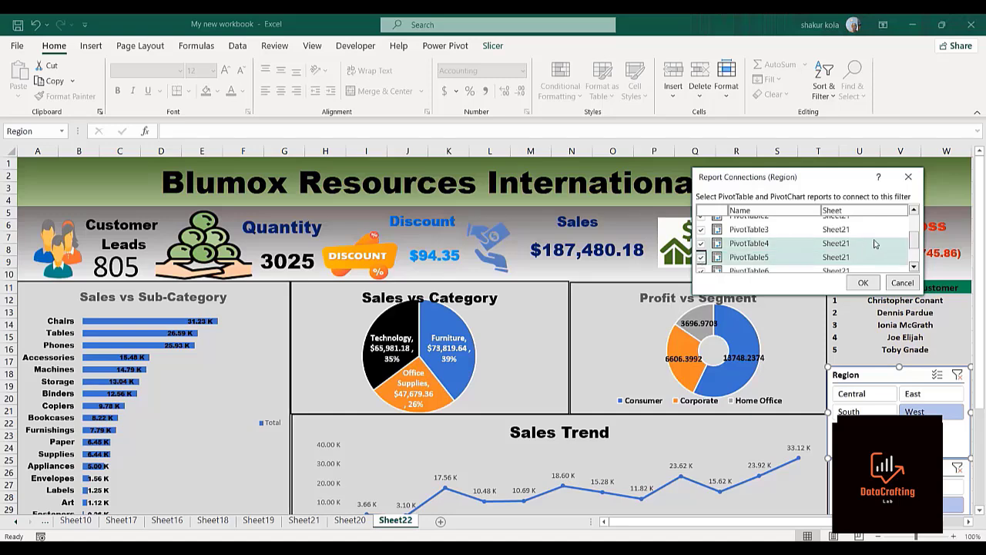
left_click_drag(915, 240, 915, 262)
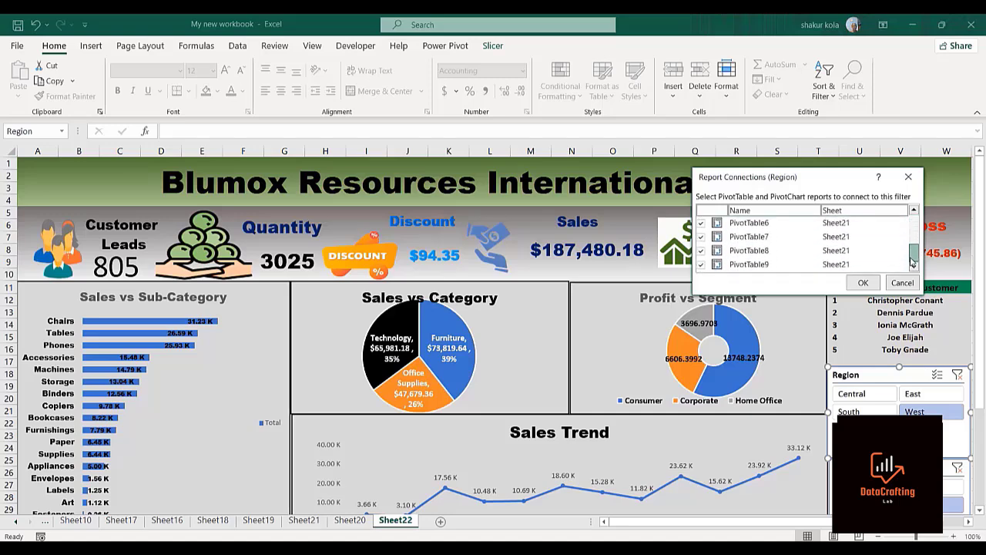
left_click(866, 283)
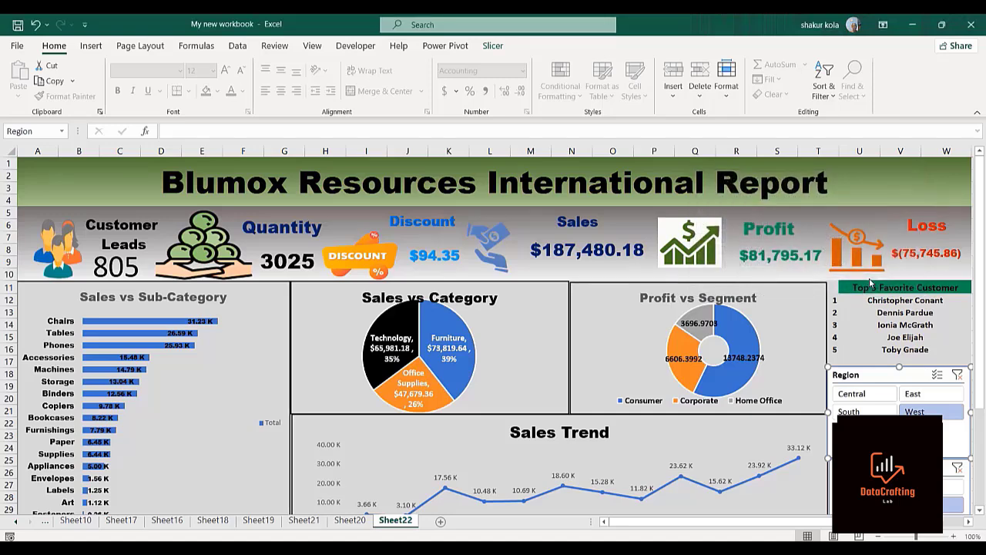
Step: Retest the Region slicer by filtering the dashboard to Central, East, West and South, checking the Profit and Loss cards
left_click(853, 402)
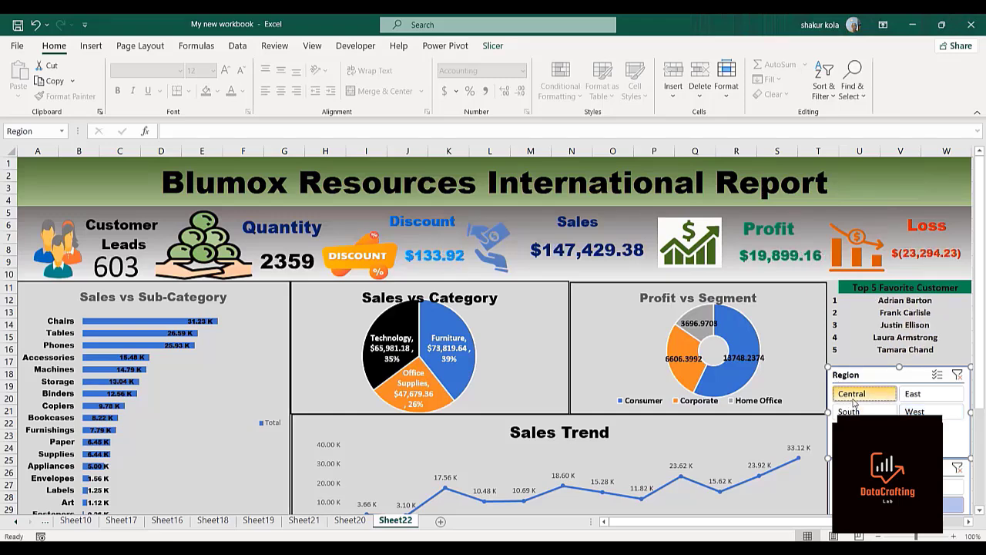
left_click(925, 395)
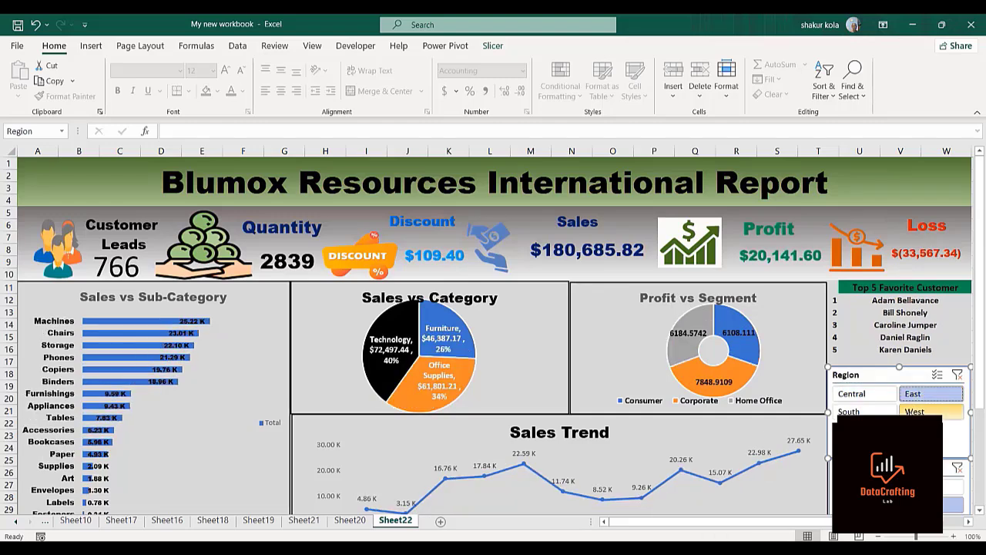
left_click(931, 412)
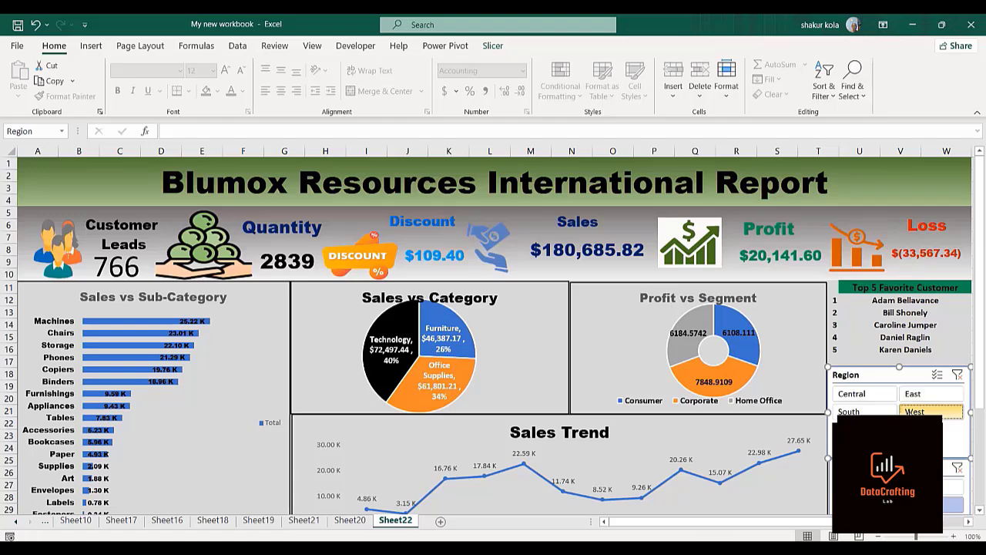
left_click(874, 413)
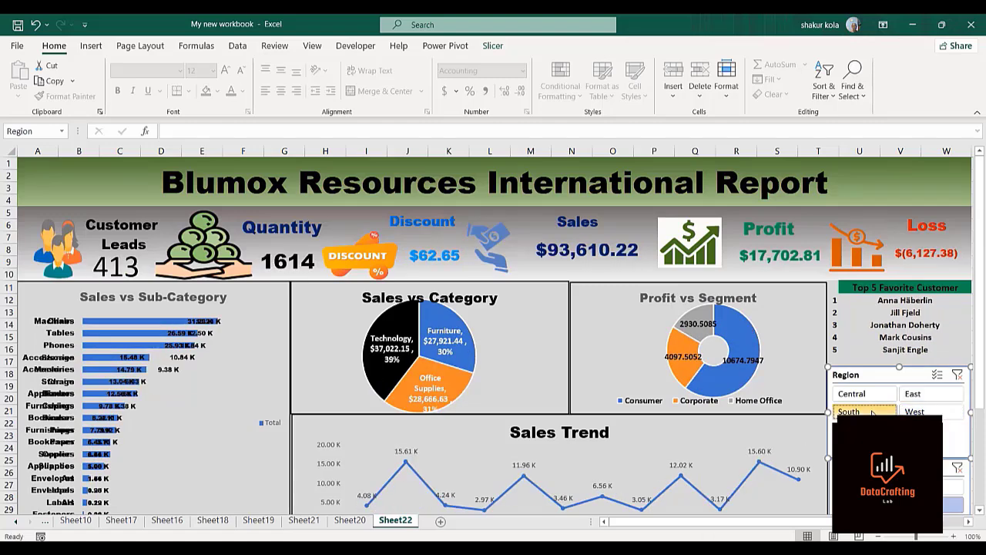
Step: Check the South region's figures for each individual year, and clear the filters of both the Year and Region slicers
left_click(866, 504)
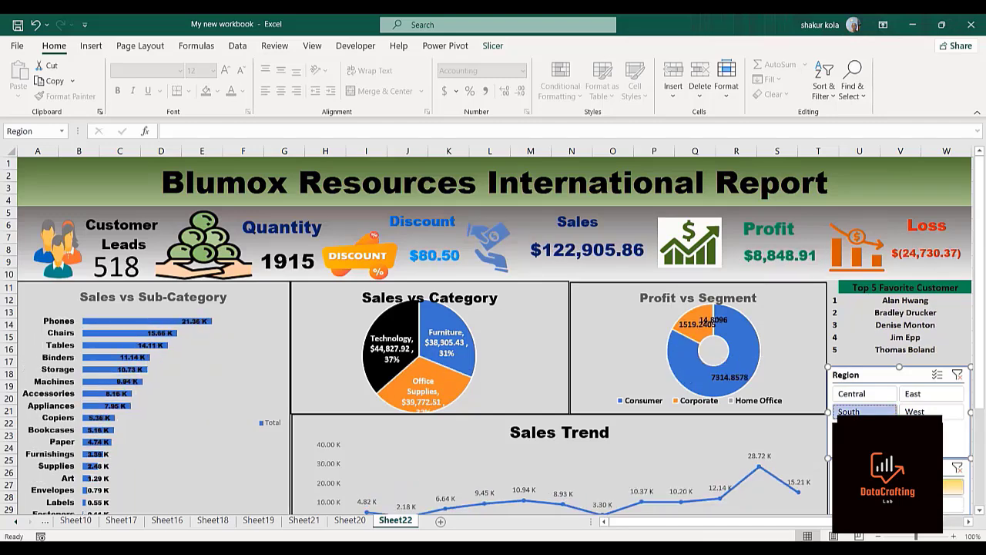
left_click(927, 487)
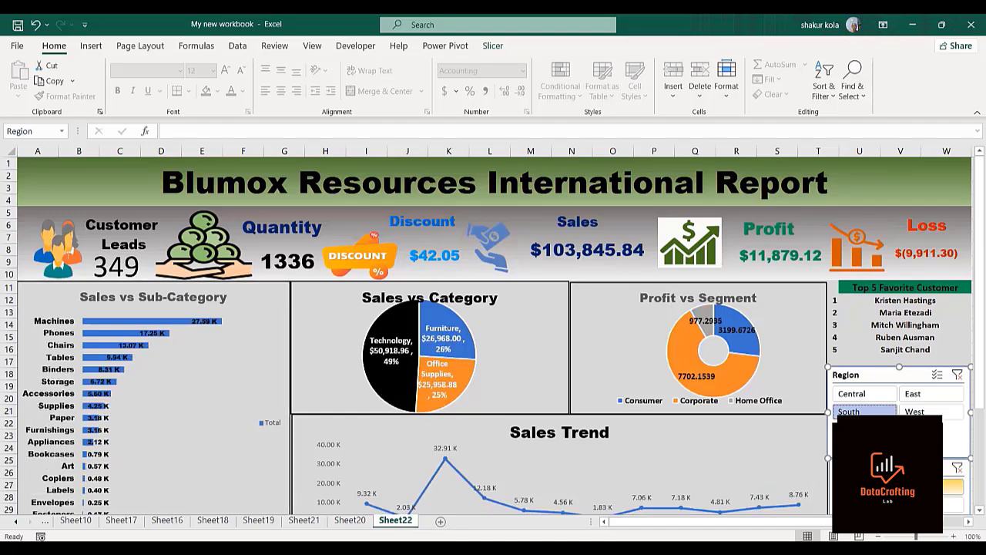
left_click(867, 504)
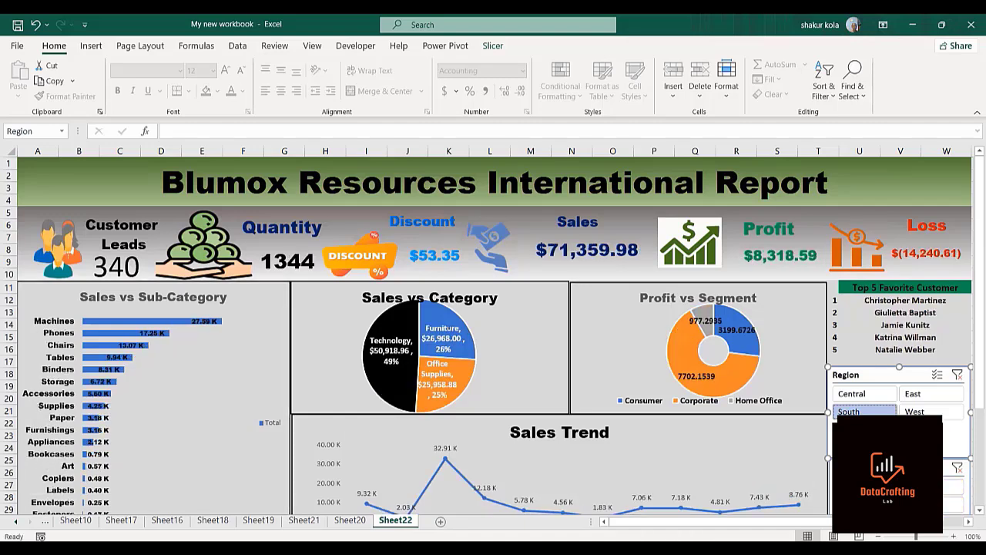
left_click(932, 505)
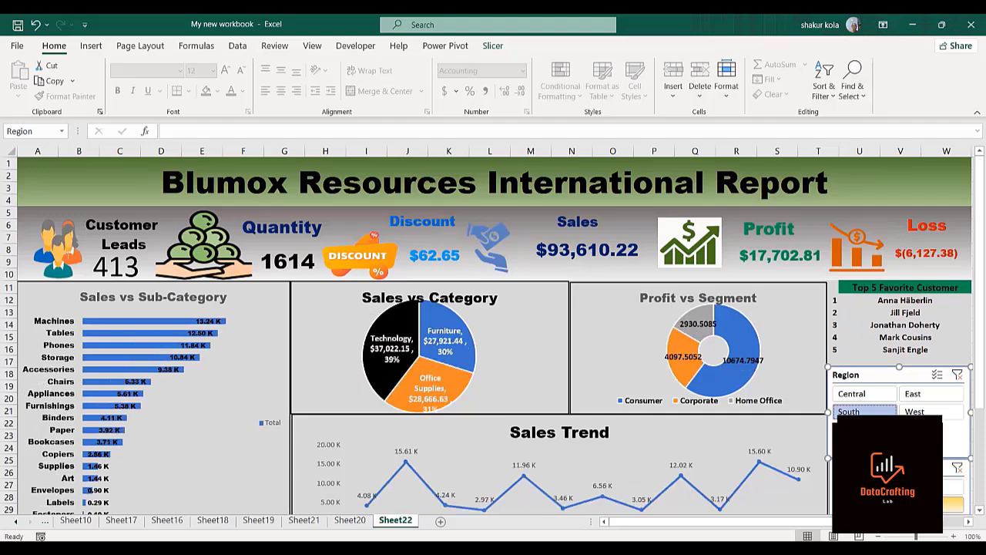
left_click(957, 468)
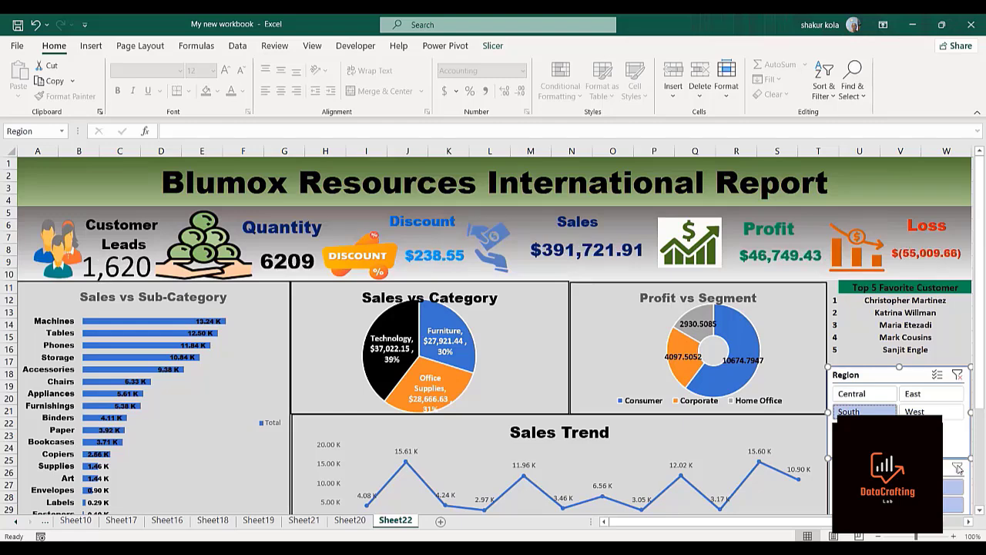
left_click(958, 376)
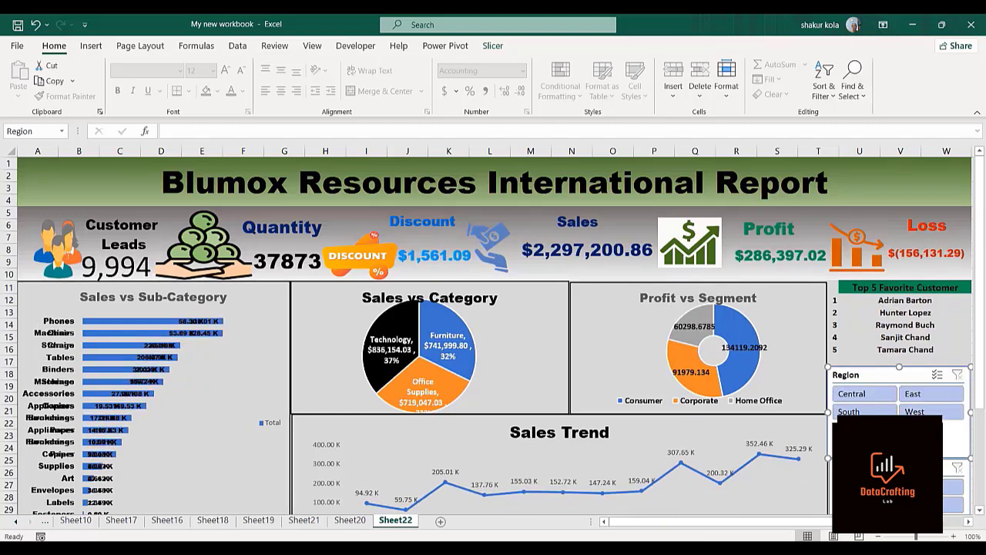
Step: Filter the dashboard by Central, East, South and West one at a time to review each region's figures, and clear the Region filter
left_click(851, 395)
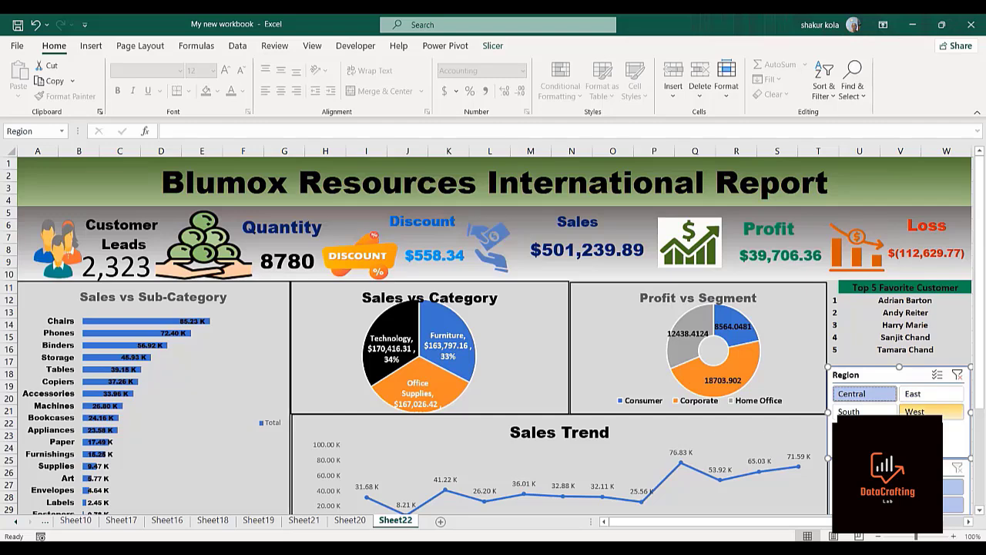
left_click(912, 398)
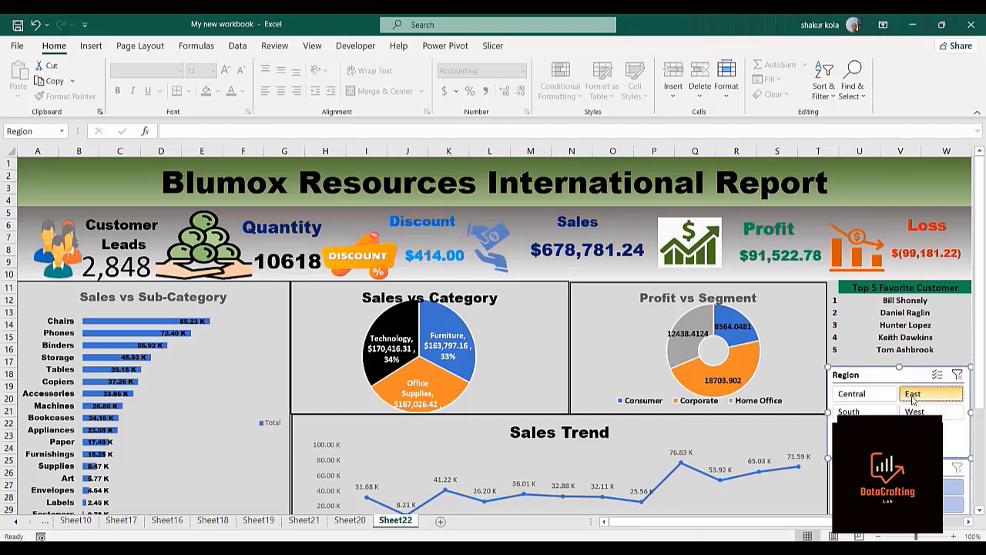
left_click(865, 413)
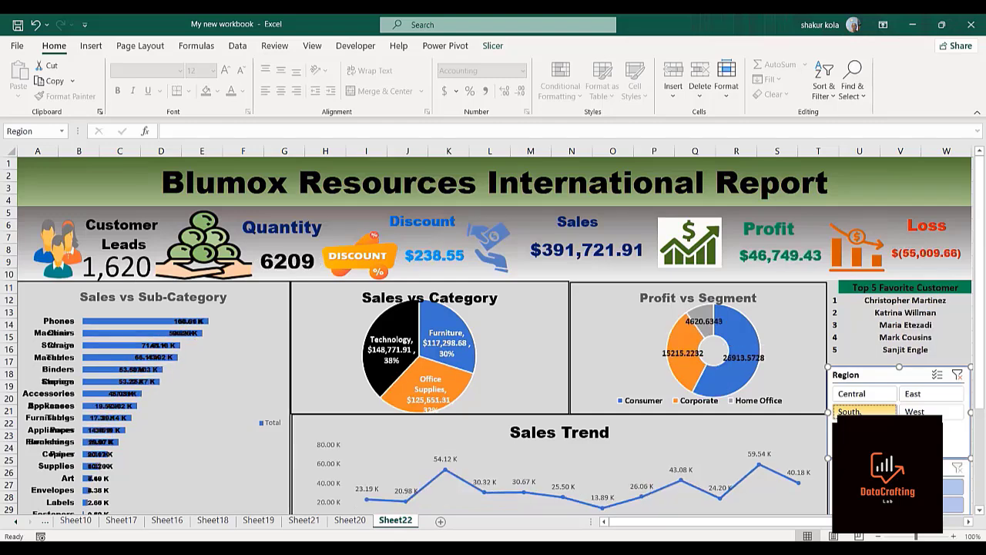
left_click(926, 414)
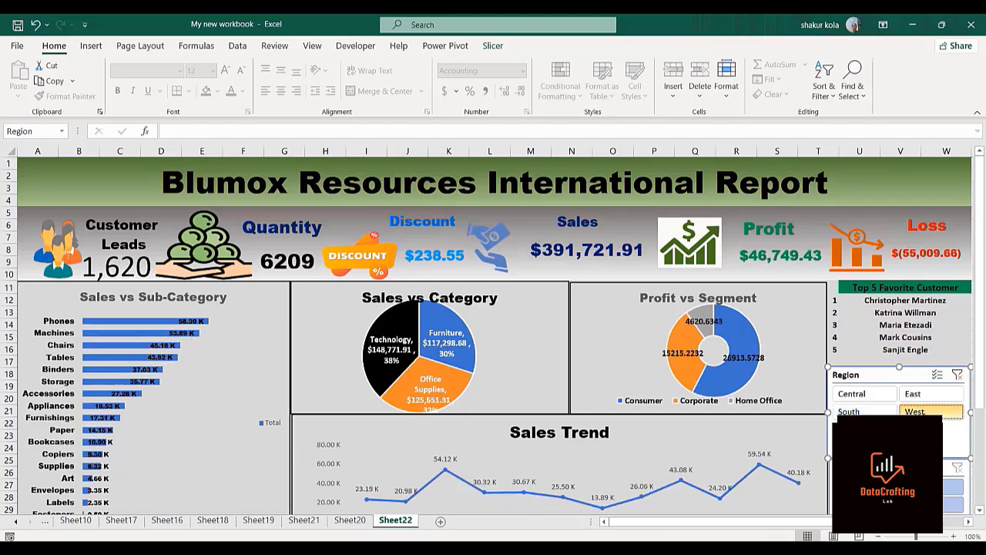
left_click(957, 375)
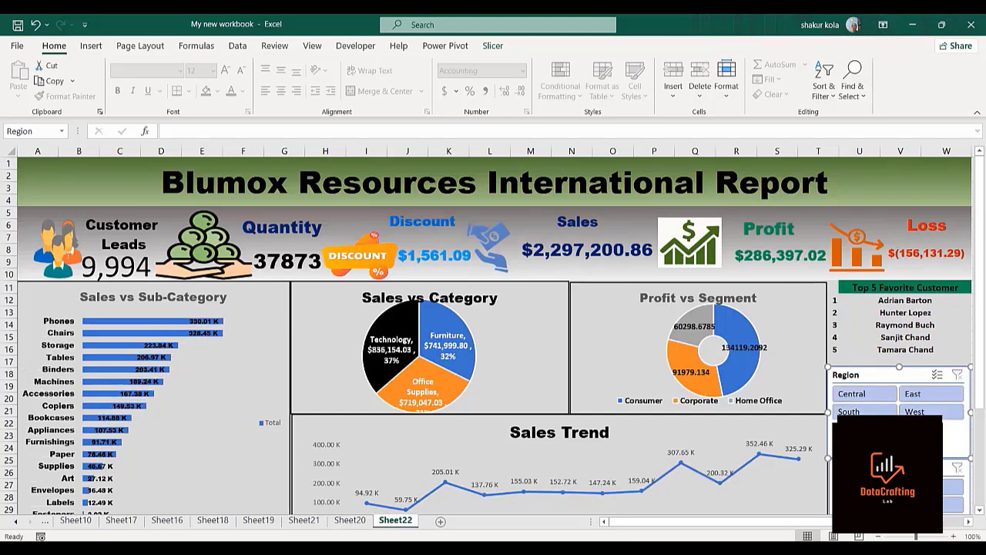
Step: Filter the dashboard by individual years to review the cards and charts for all regions, and clear the Year filter
left_click(930, 505)
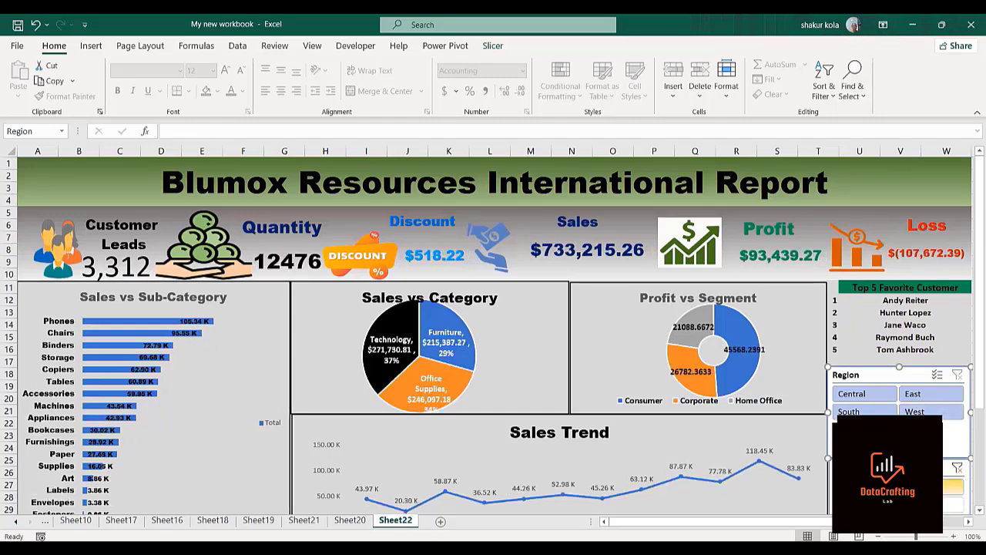
left_click(954, 485)
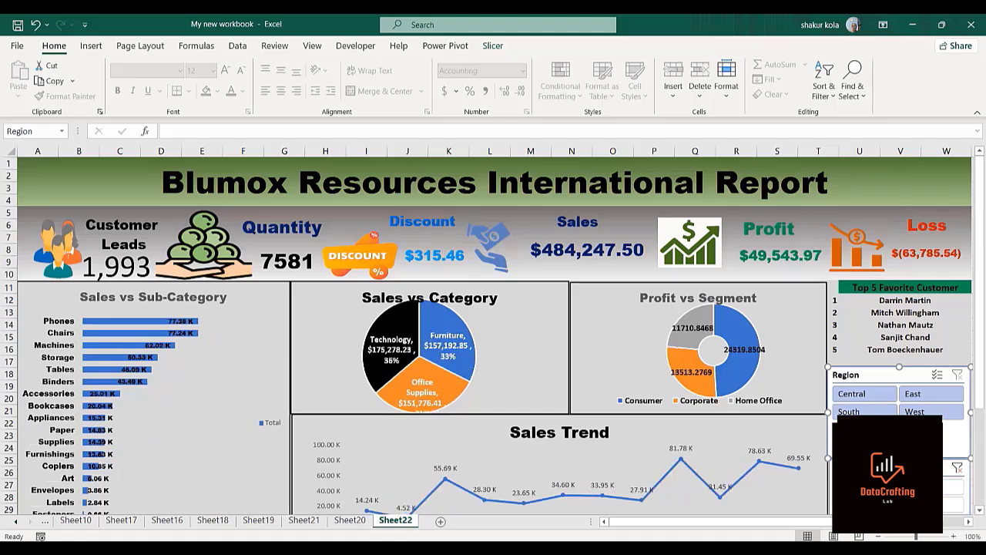
left_click(867, 504)
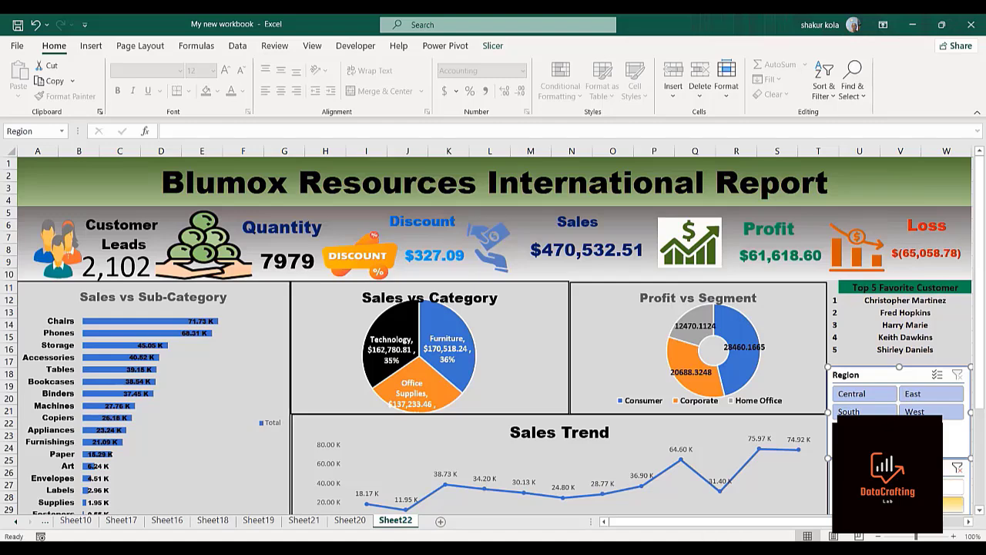
left_click(951, 504)
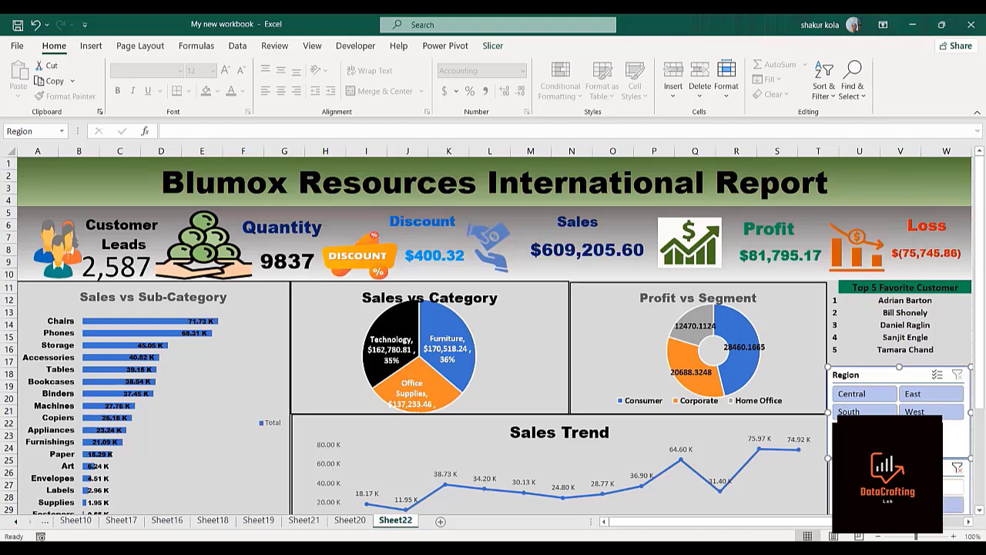
left_click(958, 469)
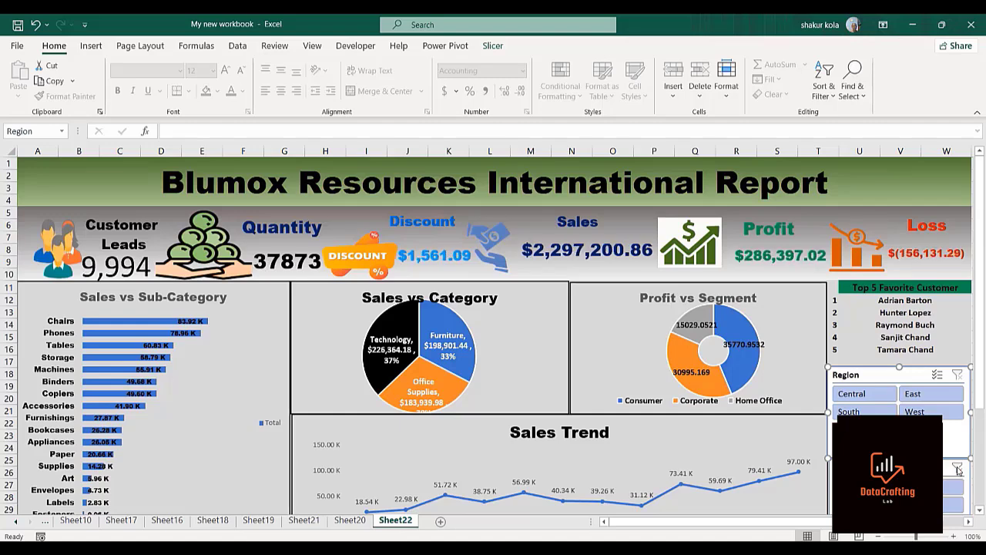